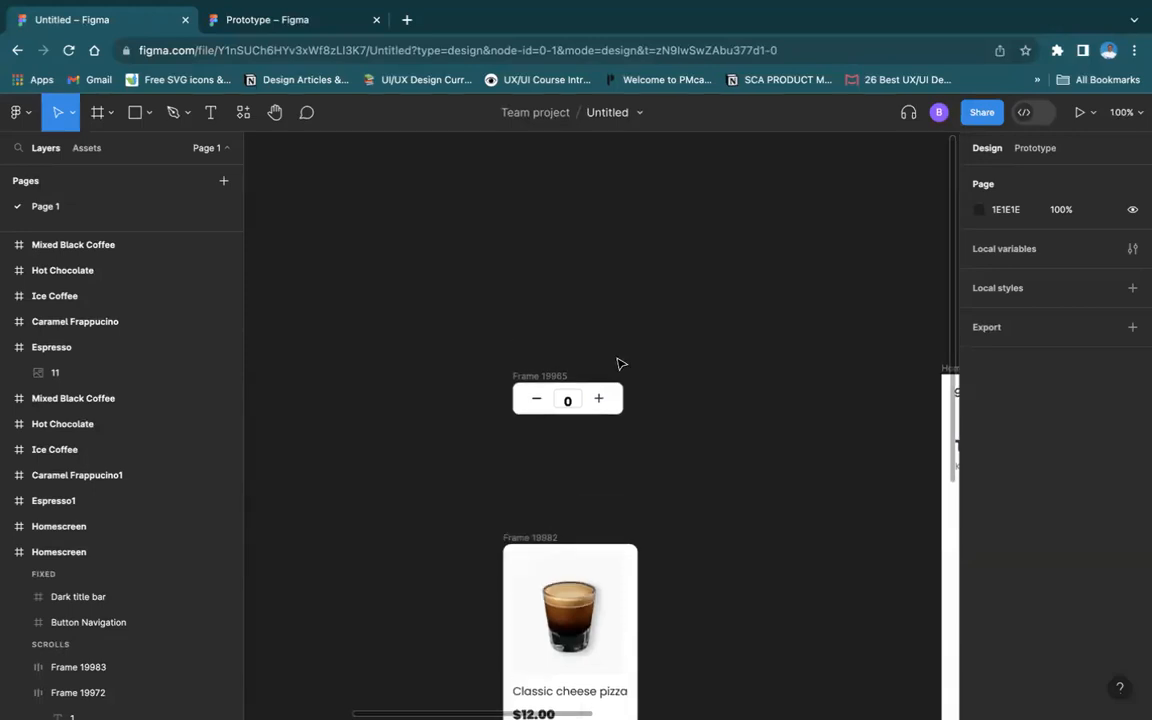
pyautogui.scroll(-2, 618, 364)
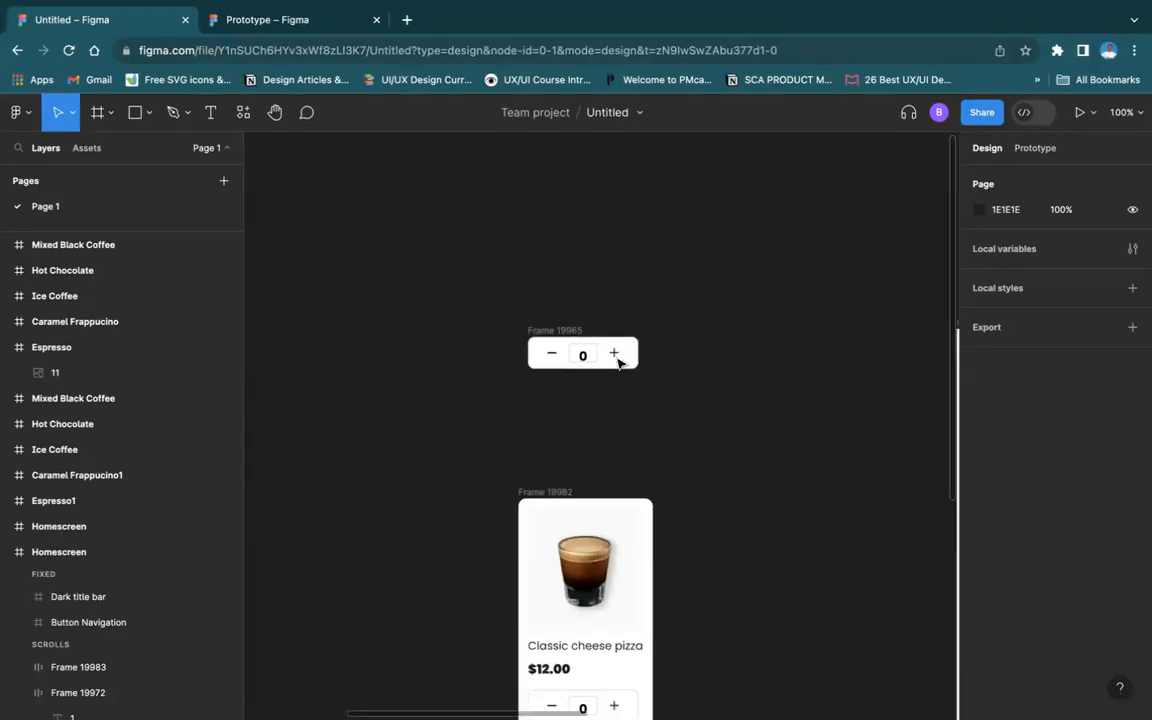
pyautogui.scroll(-1, 590, 410)
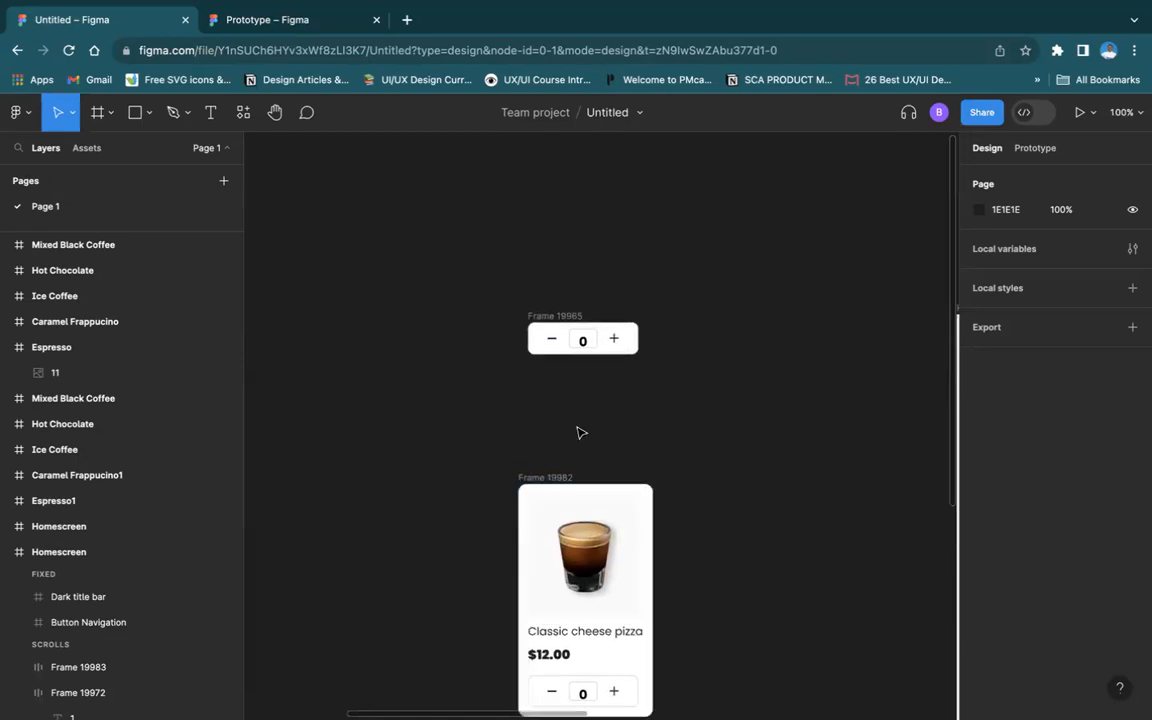
pyautogui.scroll(-3, 578, 432)
pyautogui.scroll(-3, 578, 432)
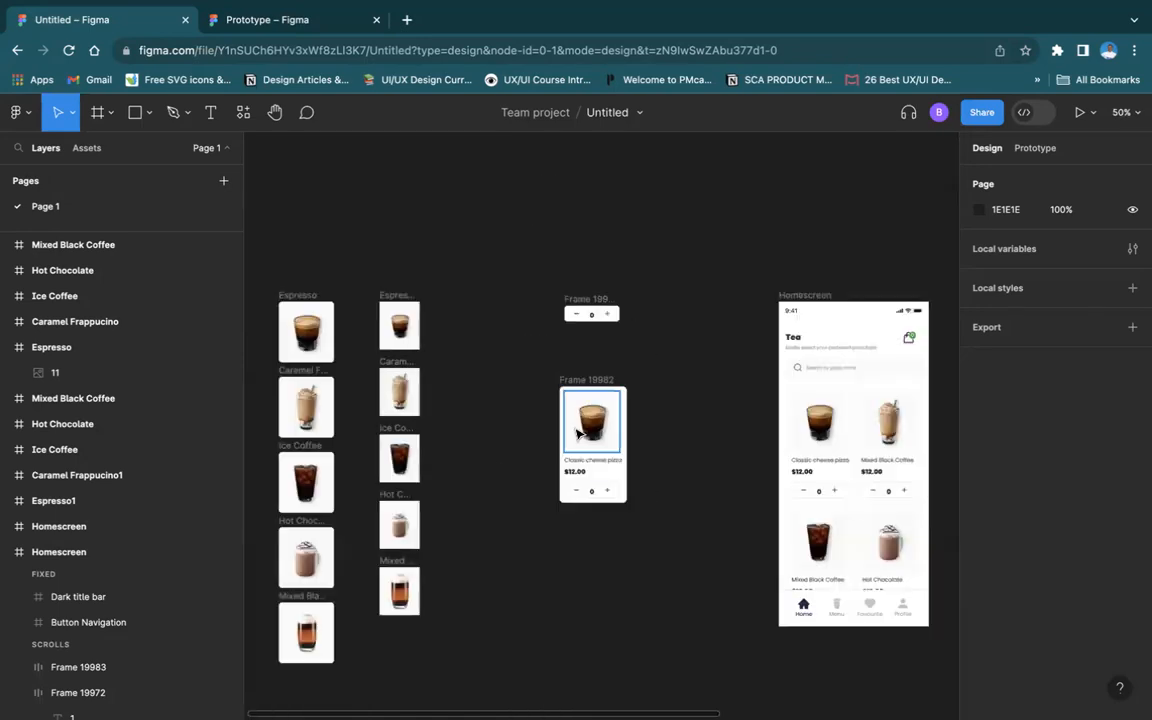
pyautogui.hscroll(8, 578, 432)
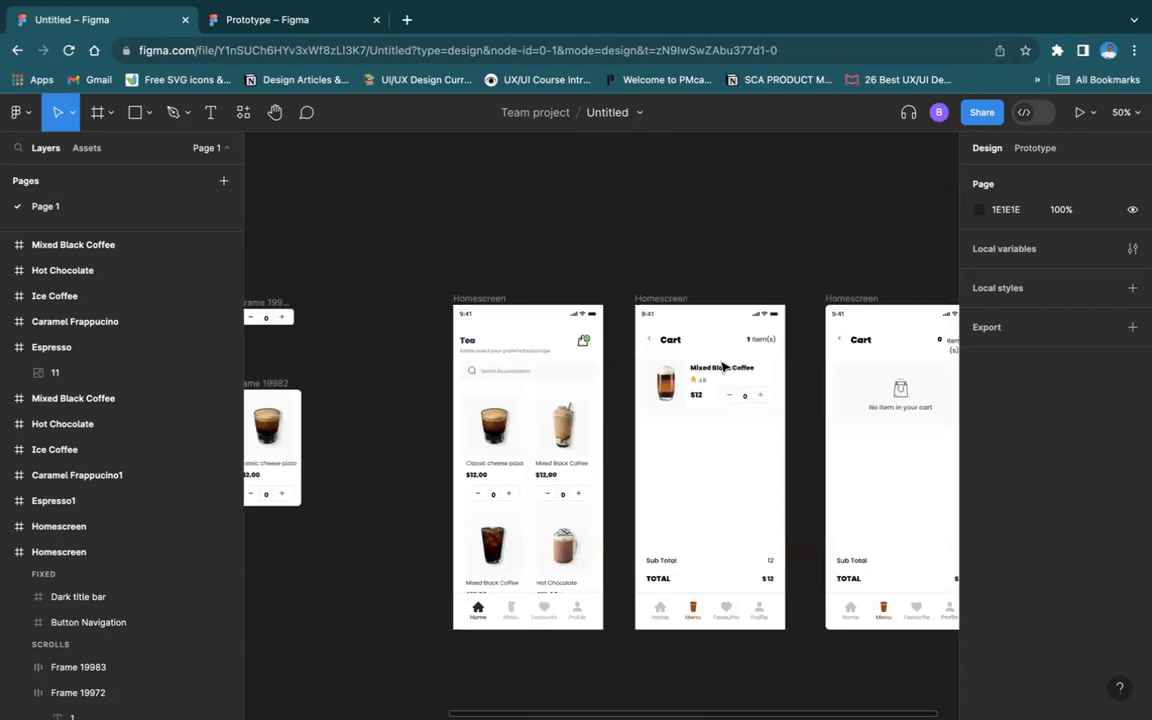
pyautogui.click(722, 370)
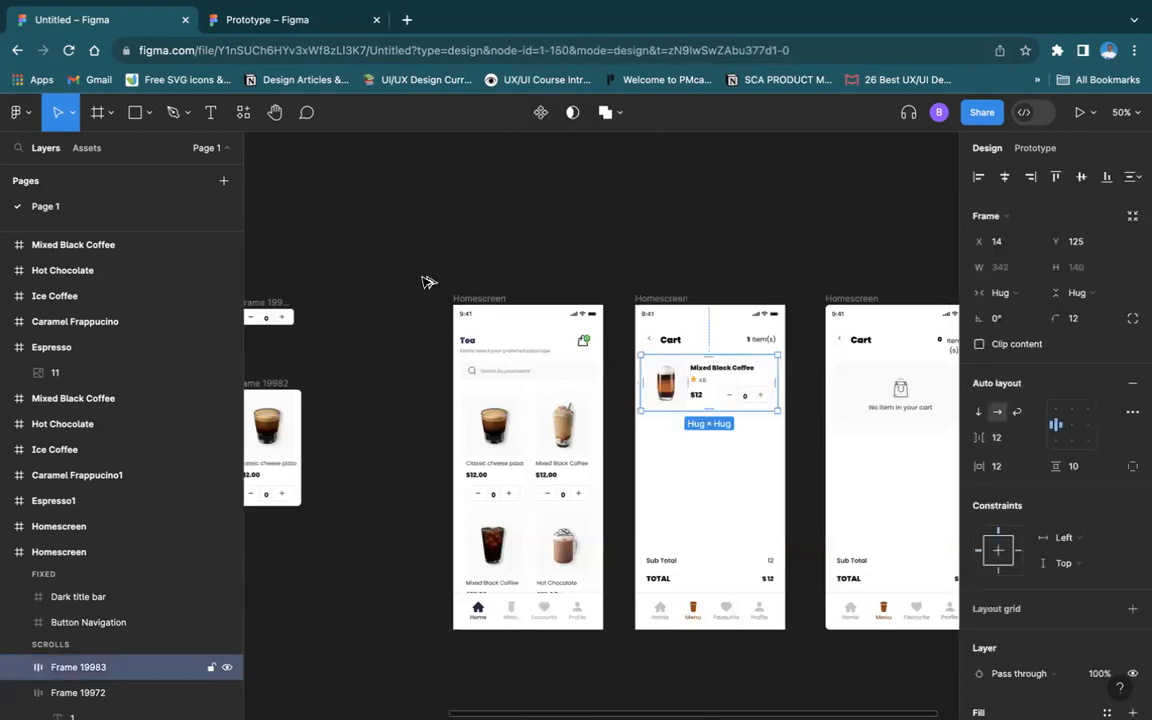
pyautogui.moveTo(427, 282); pyautogui.dragTo(340, 221)
pyautogui.hscroll(-1, 391, 370)
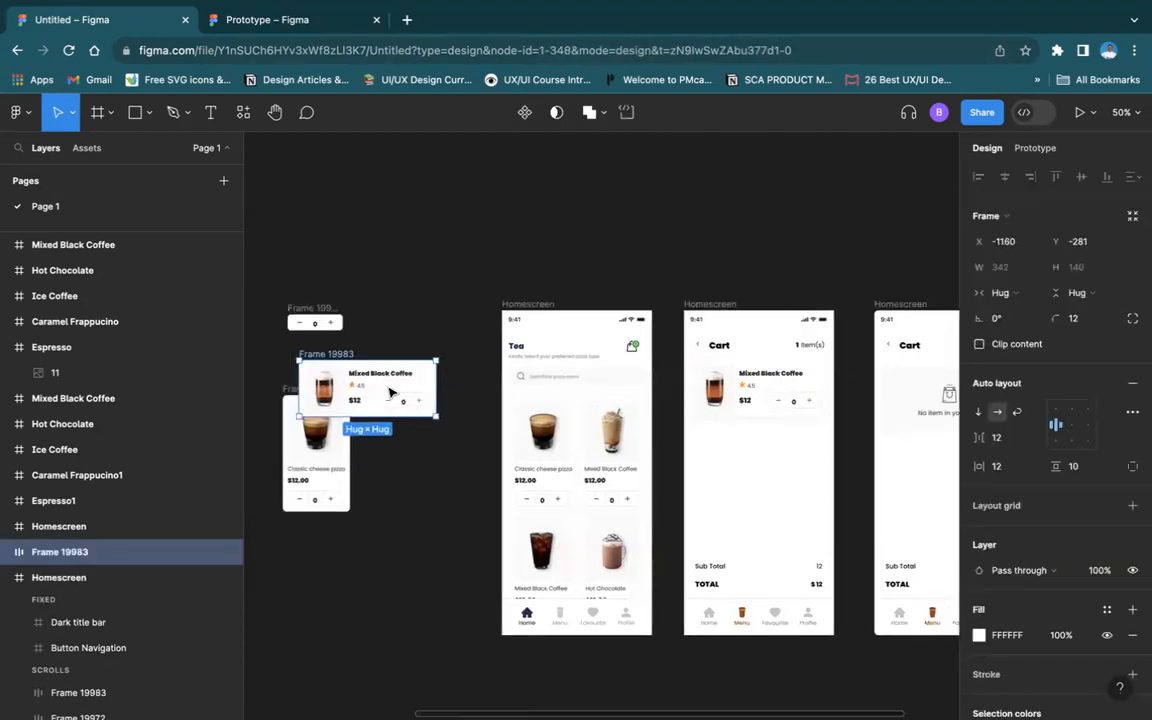
pyautogui.hscroll(-2, 389, 388)
pyautogui.moveTo(393, 364); pyautogui.dragTo(434, 221)
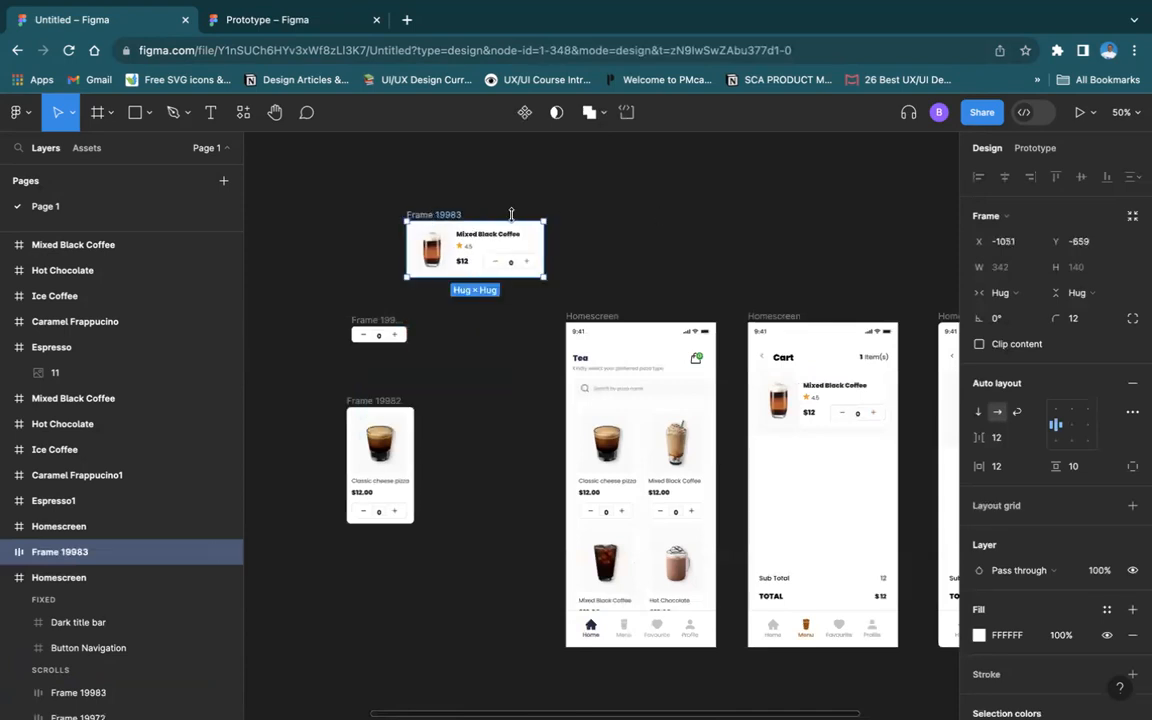
pyautogui.press('Delete')
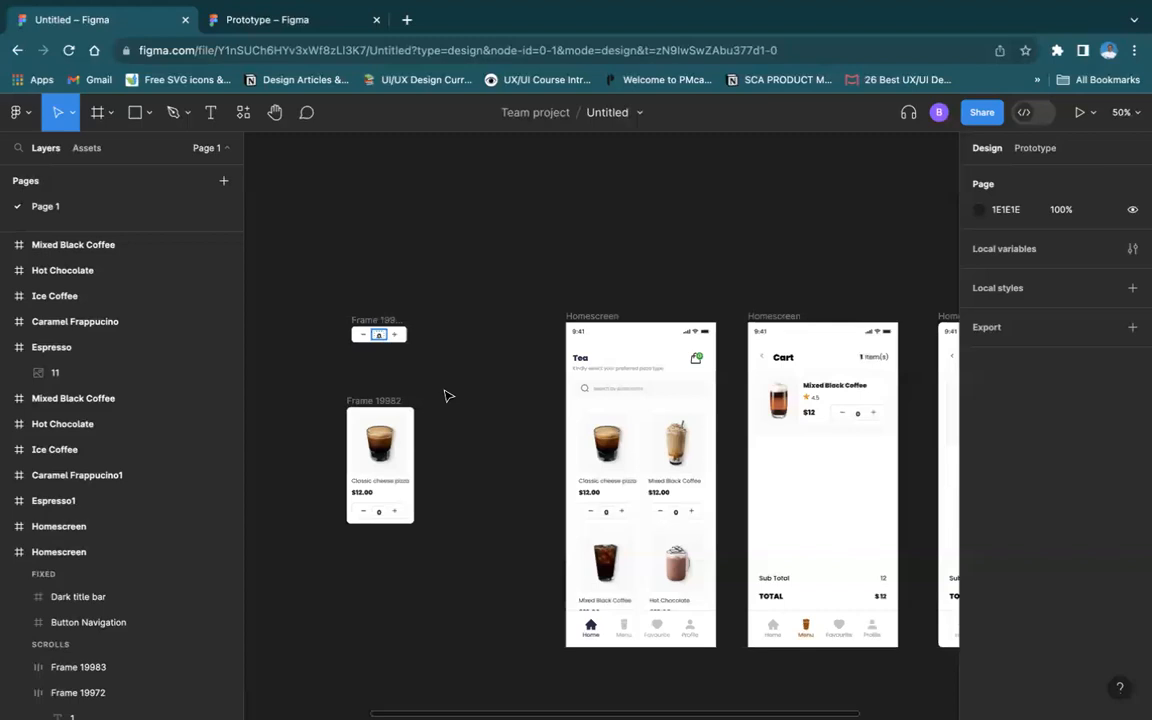
# Turn the standalone quantity counter frame above the espresso card into a component and rename it Counter
pyautogui.hscroll(-2, 437, 353)
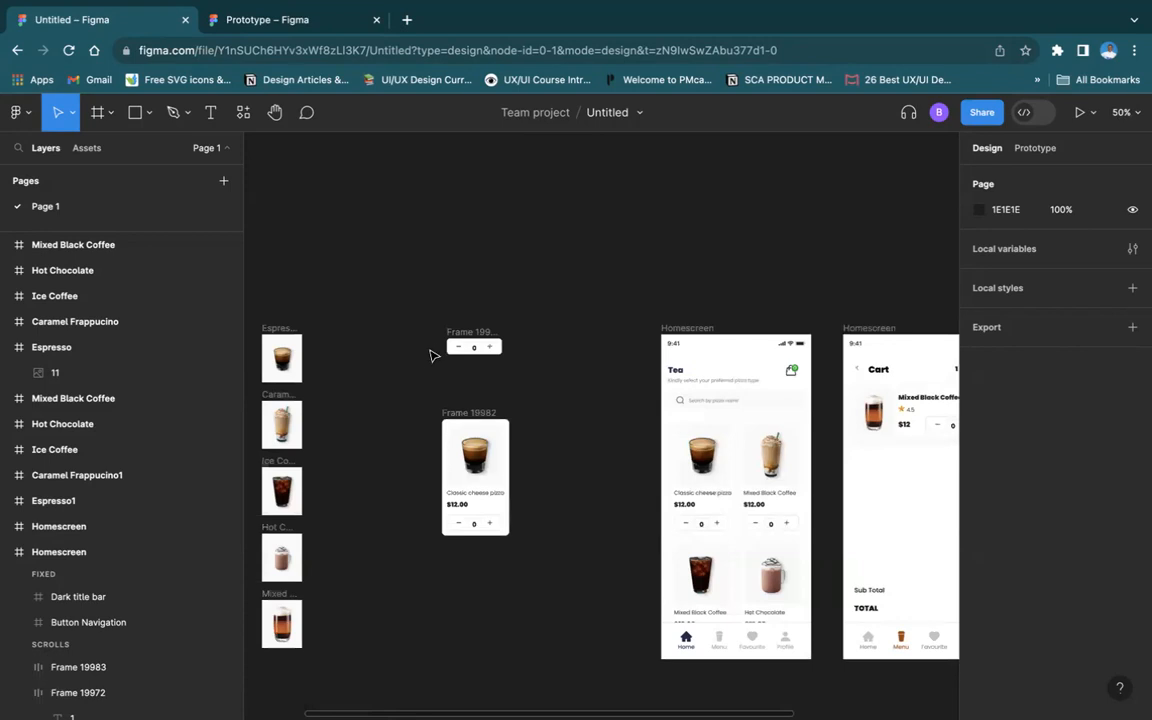
pyautogui.click(283, 415)
pyautogui.click(477, 332)
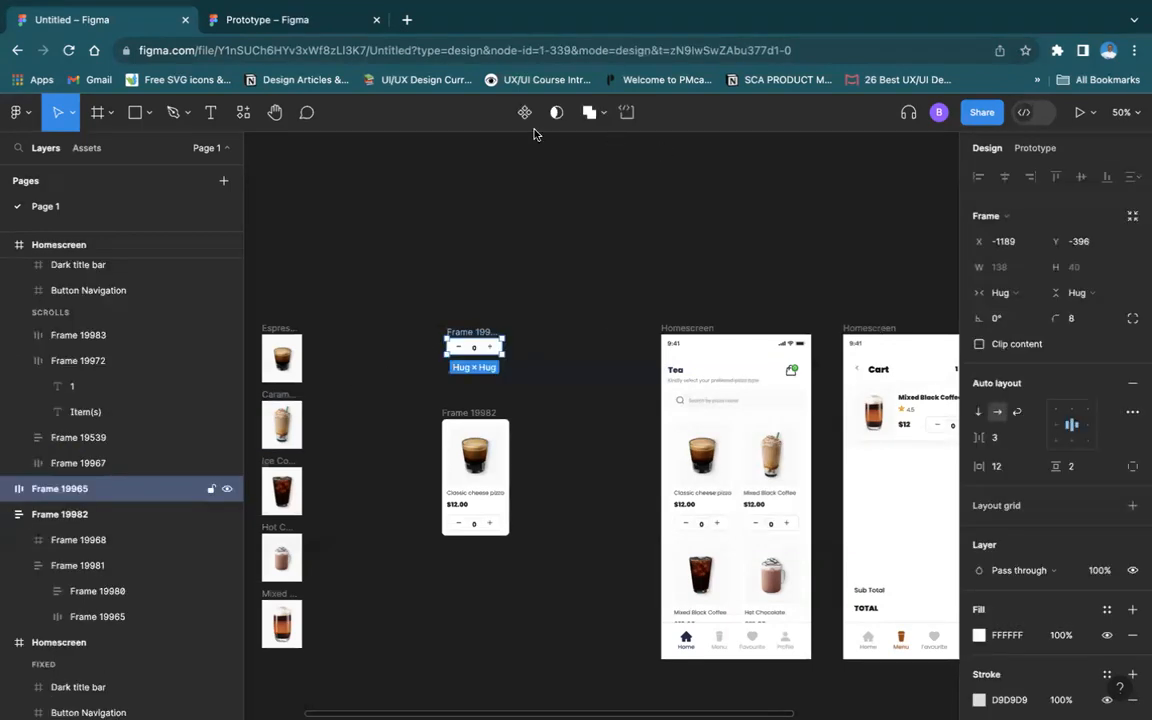
pyautogui.click(525, 113)
pyautogui.click(504, 301)
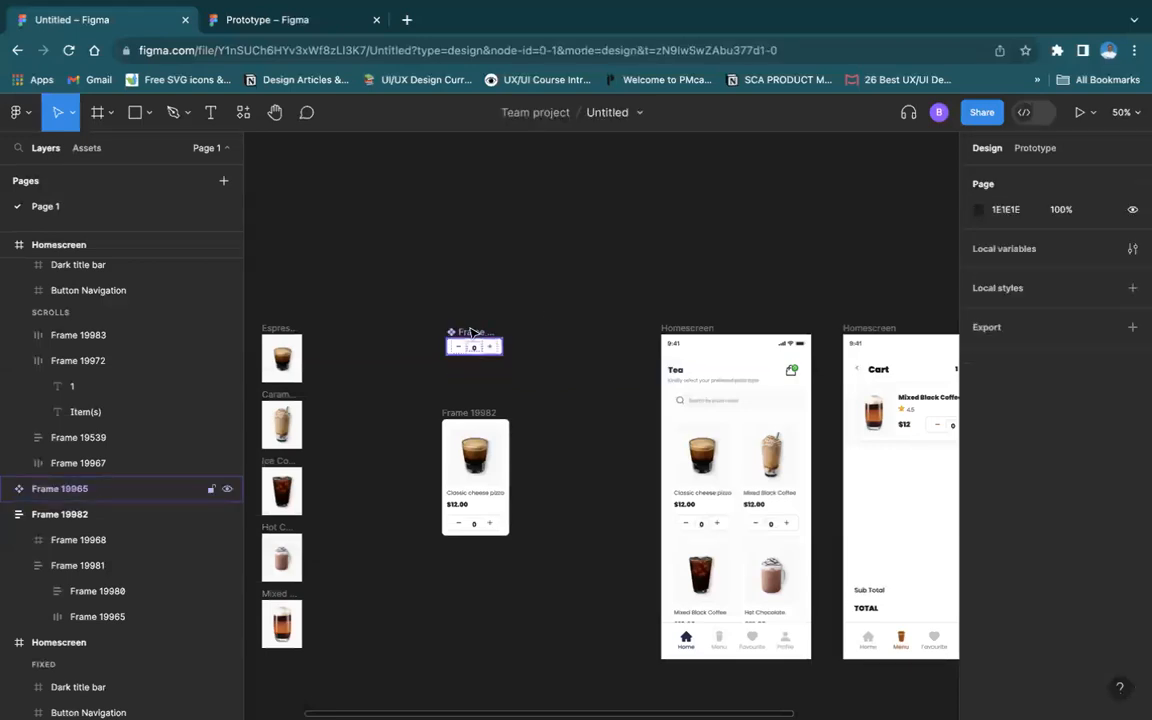
pyautogui.doubleClick(468, 328)
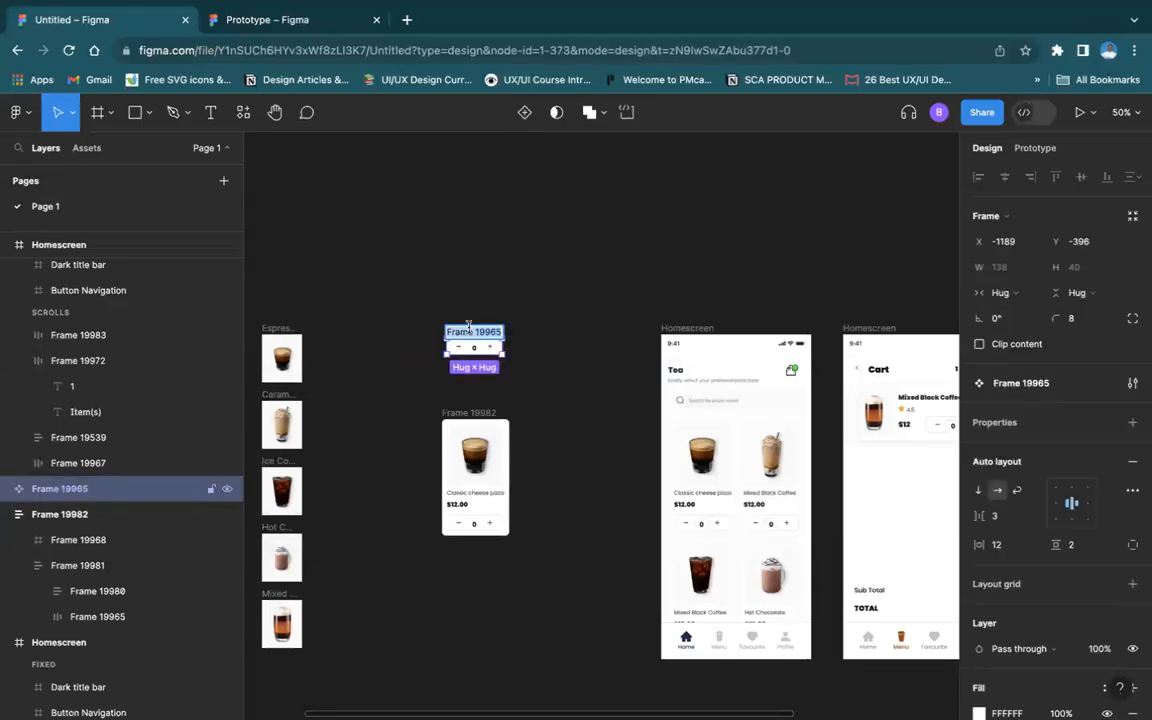
pyautogui.write('Co')
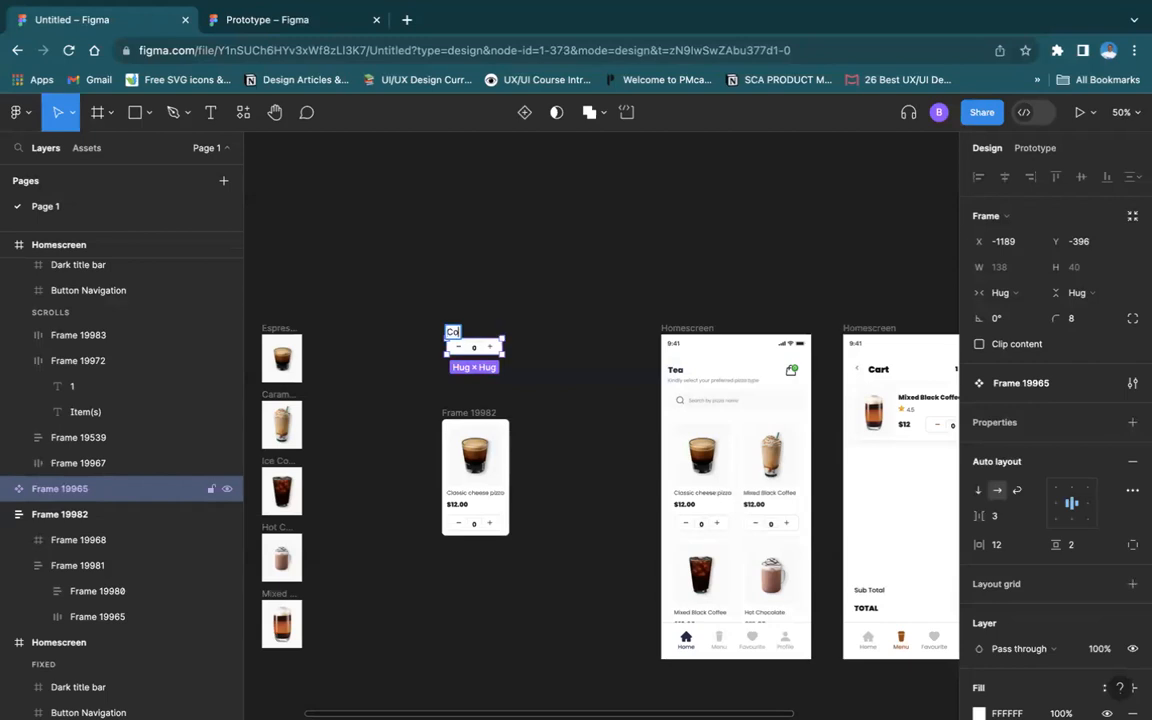
pyautogui.write('unter')
pyautogui.click(499, 288)
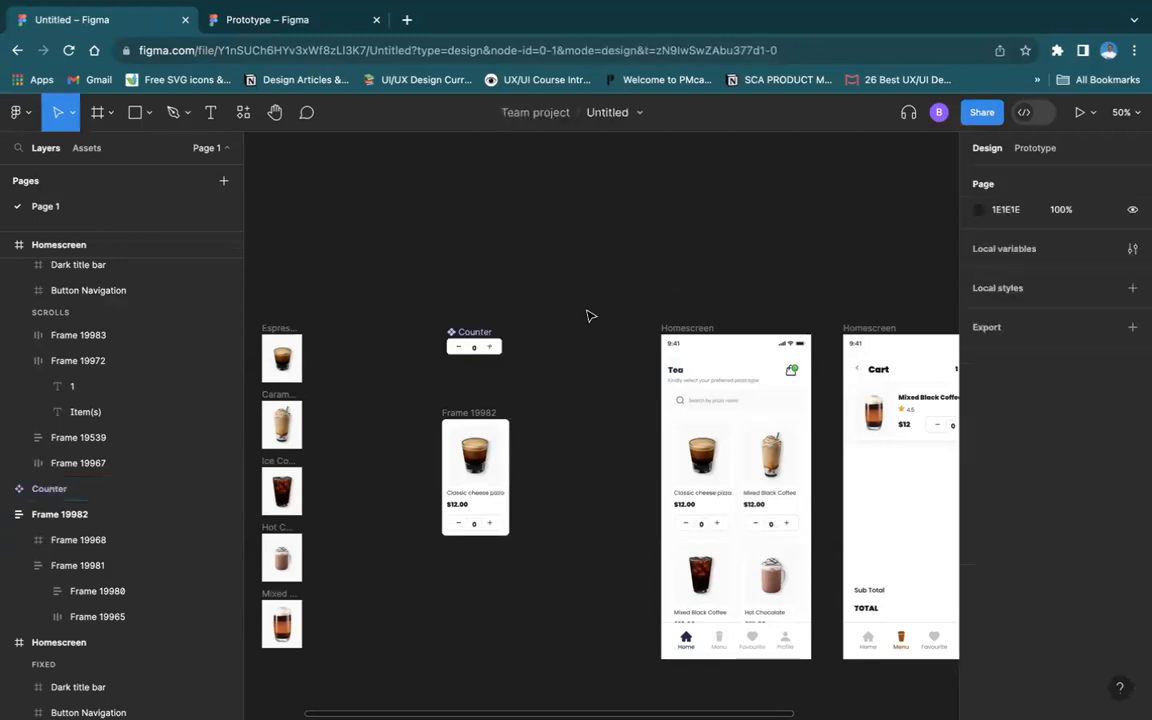
pyautogui.hotkey('shift', '0')
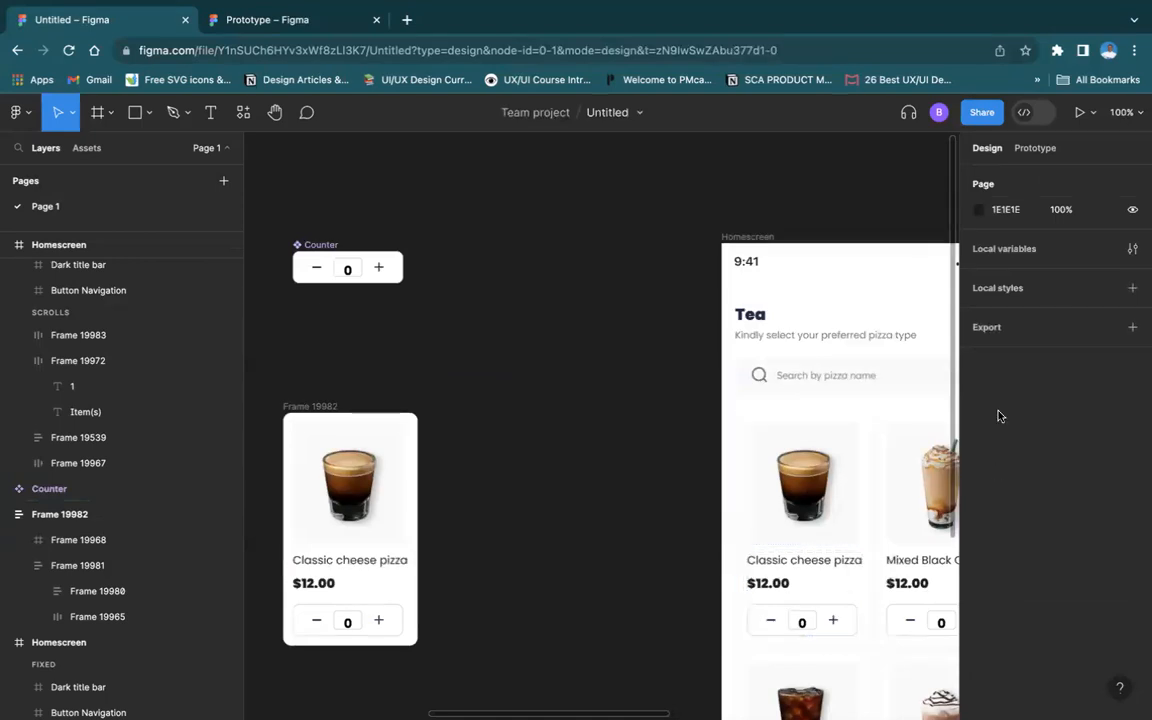
pyautogui.doubleClick(349, 272)
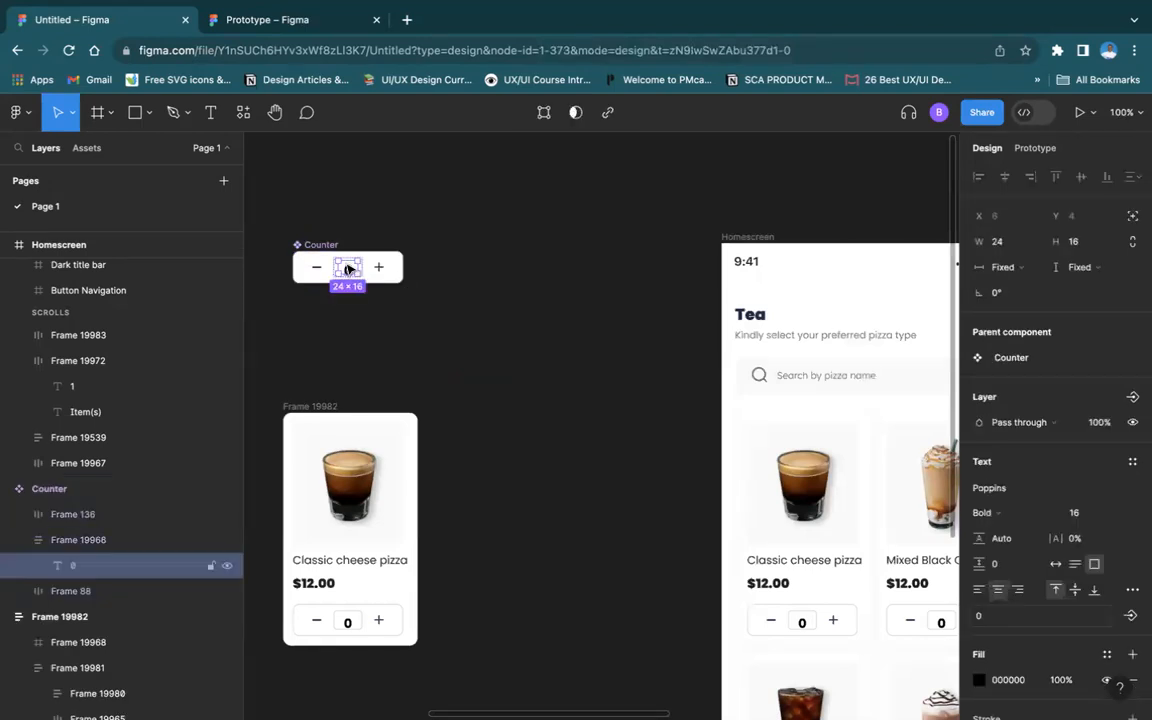
pyautogui.click(283, 265)
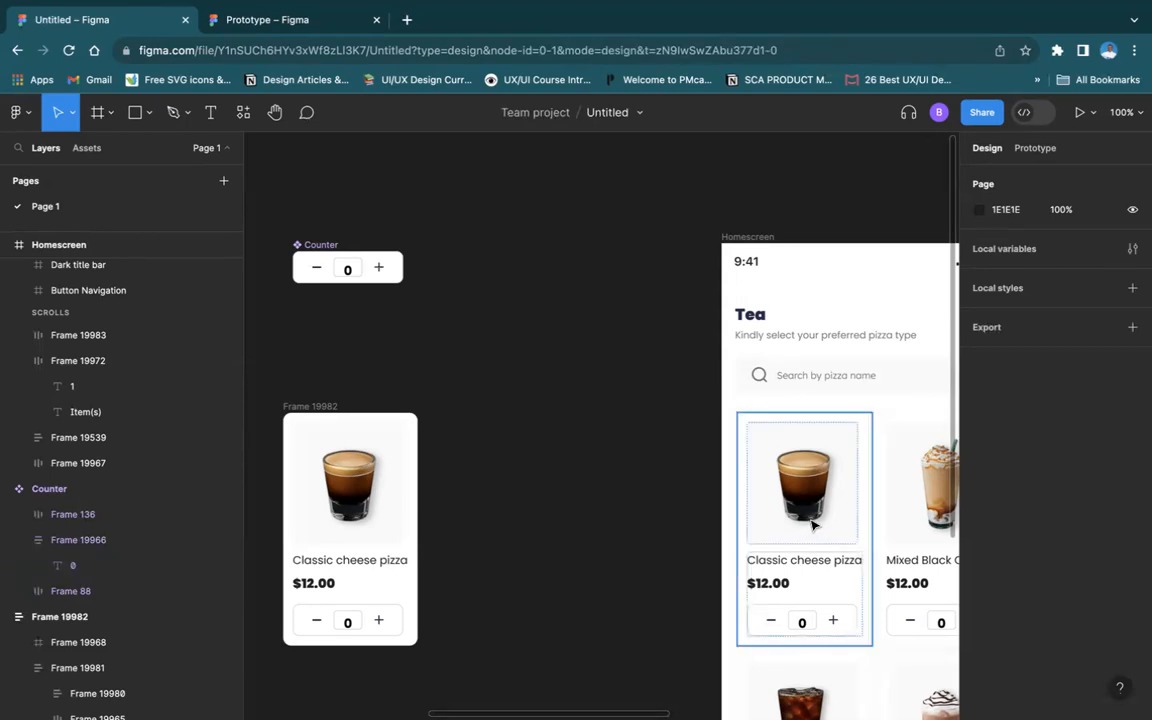
pyautogui.scroll(-3, 815, 512)
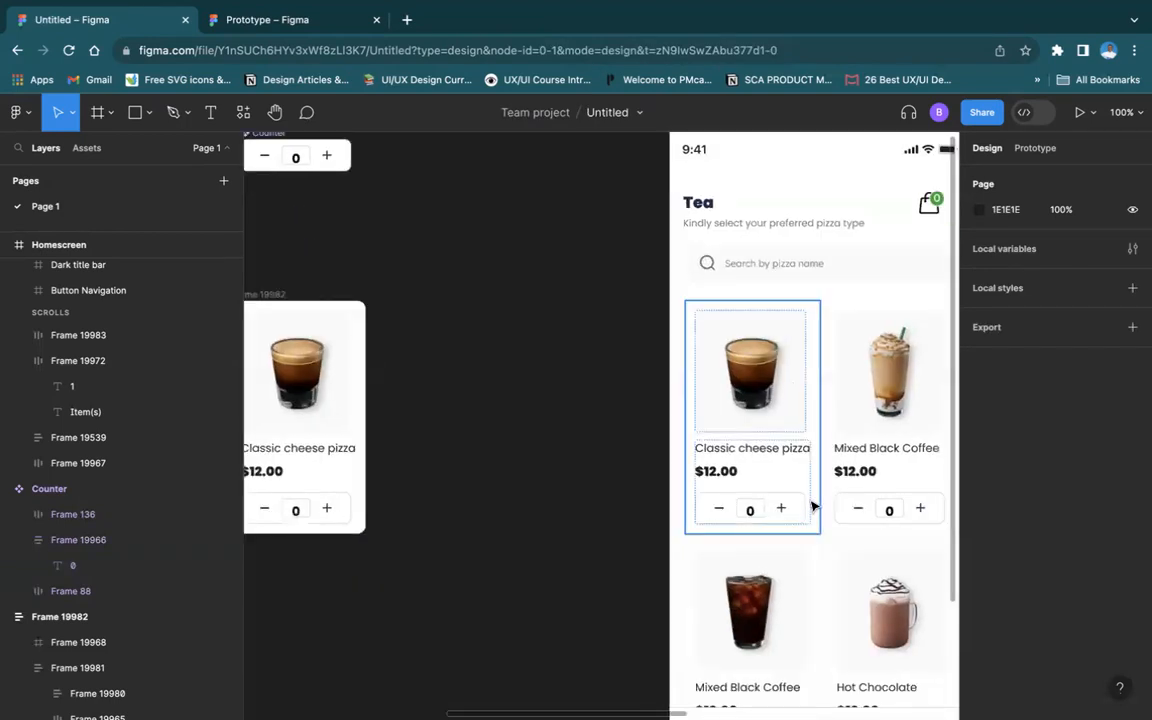
pyautogui.scroll(-1, 813, 507)
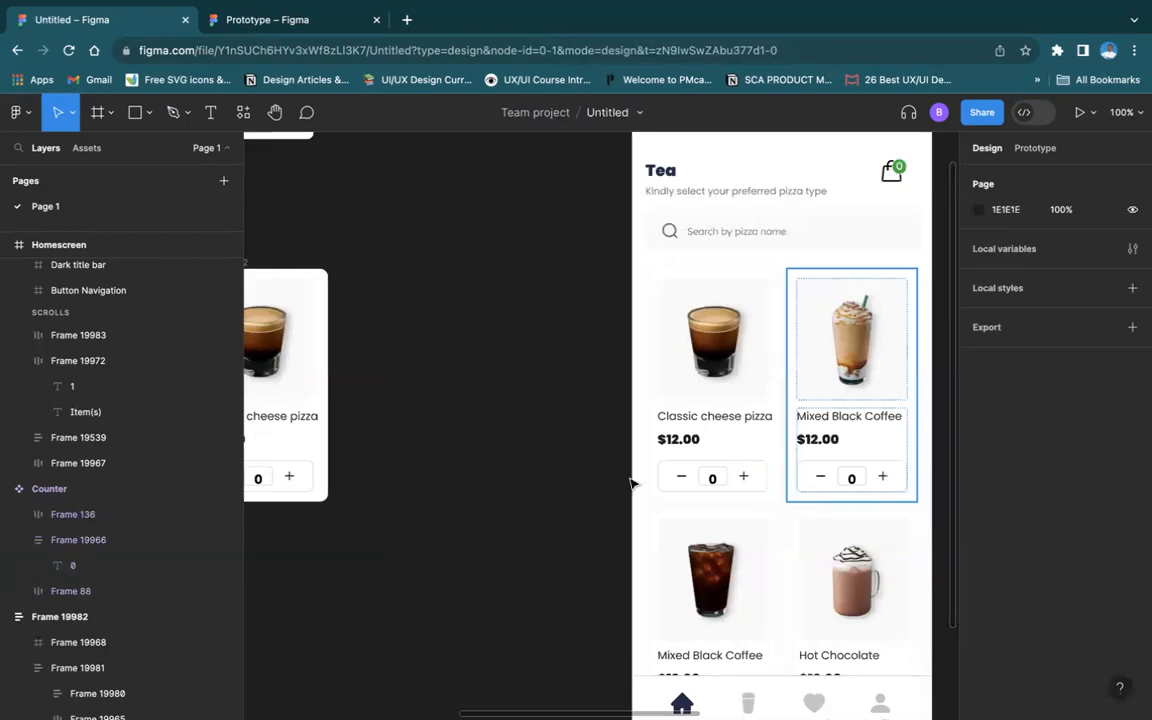
# Copy the Counter component and paste it to replace the quantity counter inside the standalone espresso card
pyautogui.hscroll(-5, 503, 444)
pyautogui.scroll(1, 503, 444)
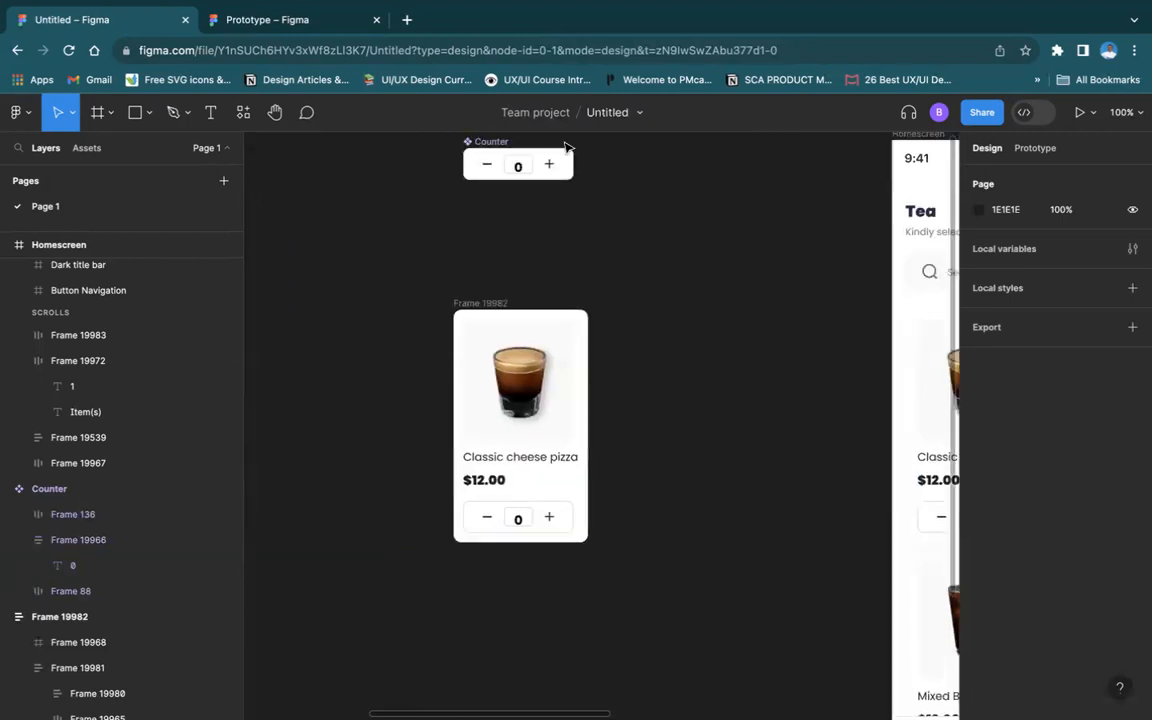
pyautogui.click(485, 143)
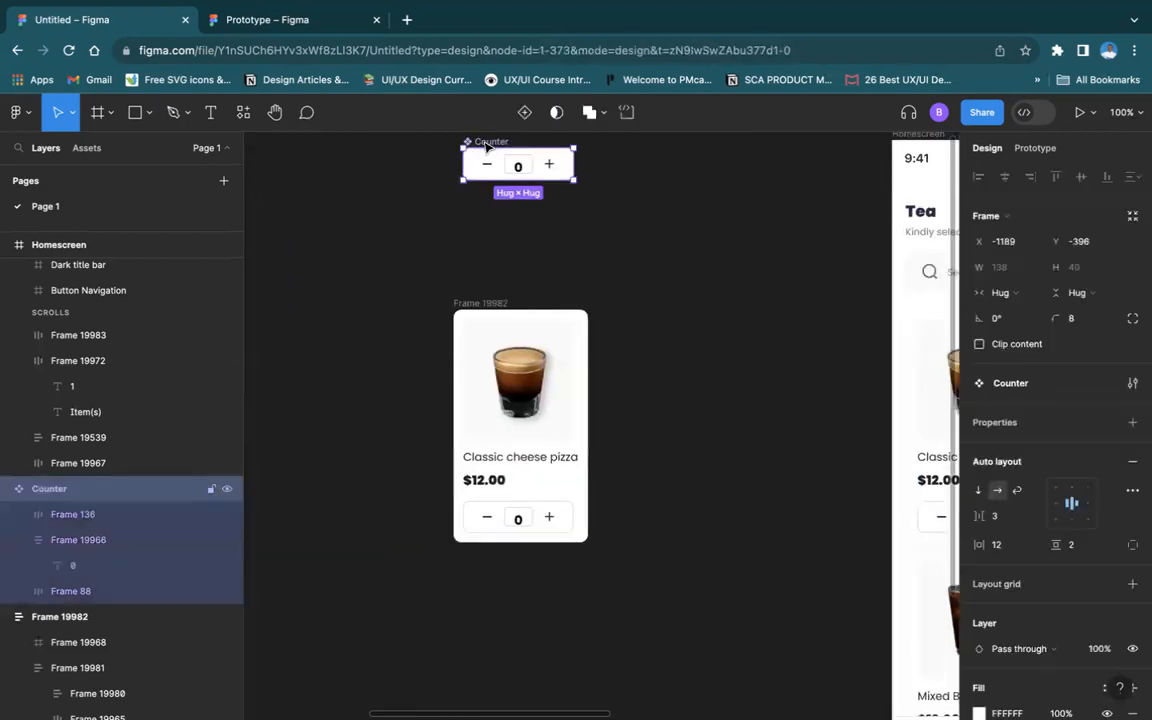
pyautogui.click(568, 517)
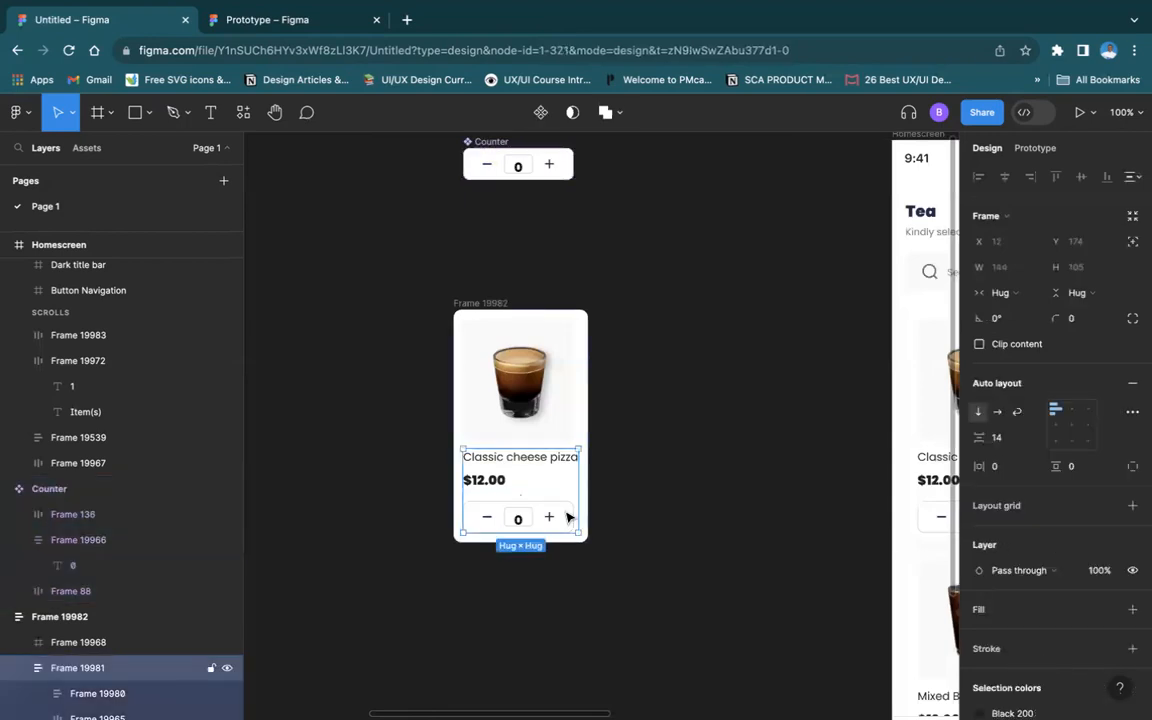
pyautogui.doubleClick(568, 517)
pyautogui.rightClick(568, 517)
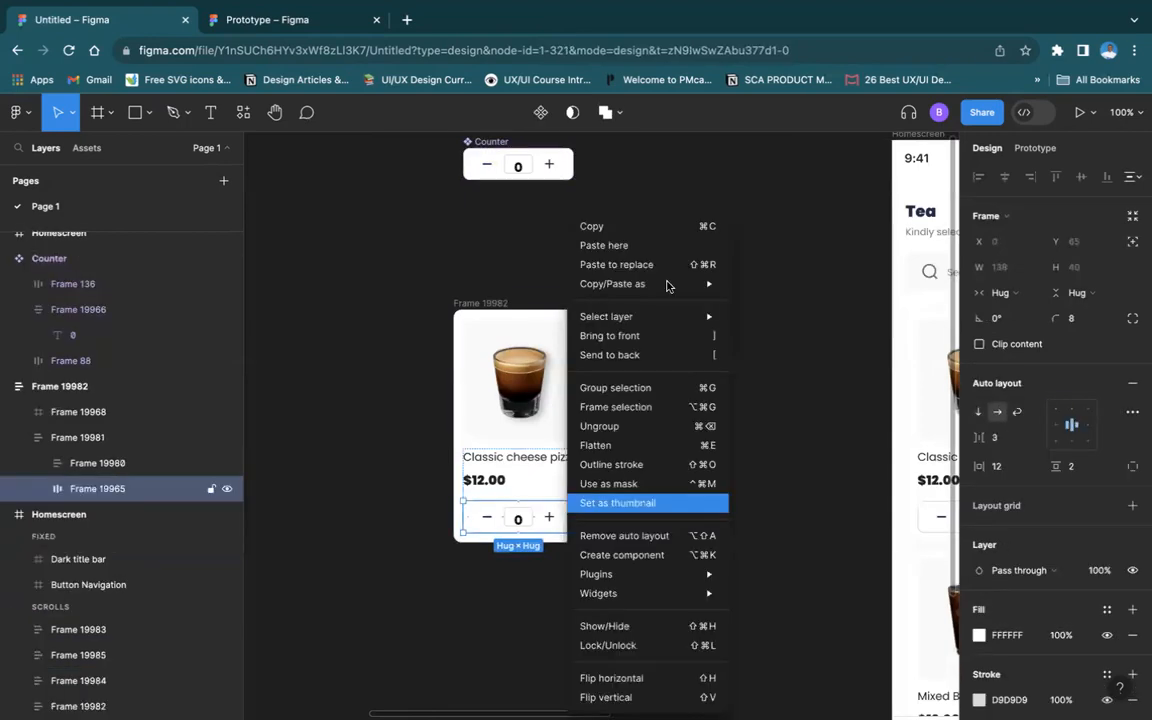
pyautogui.moveTo(668, 287)
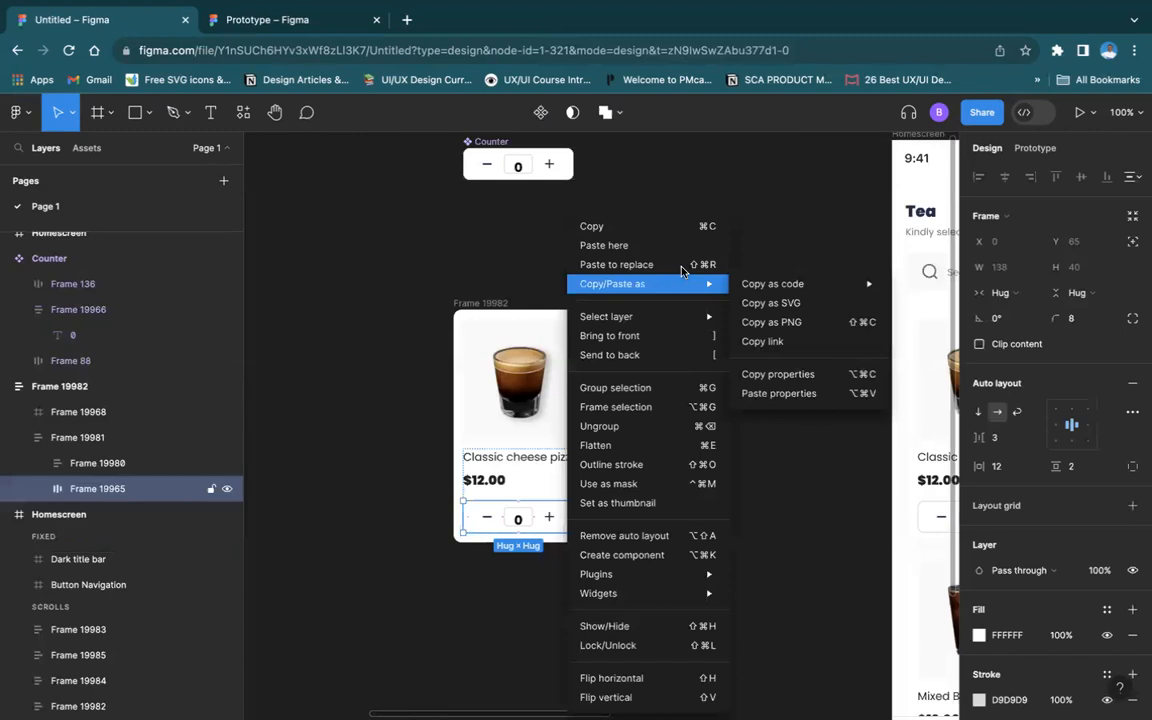
pyautogui.click(682, 266)
pyautogui.click(581, 494)
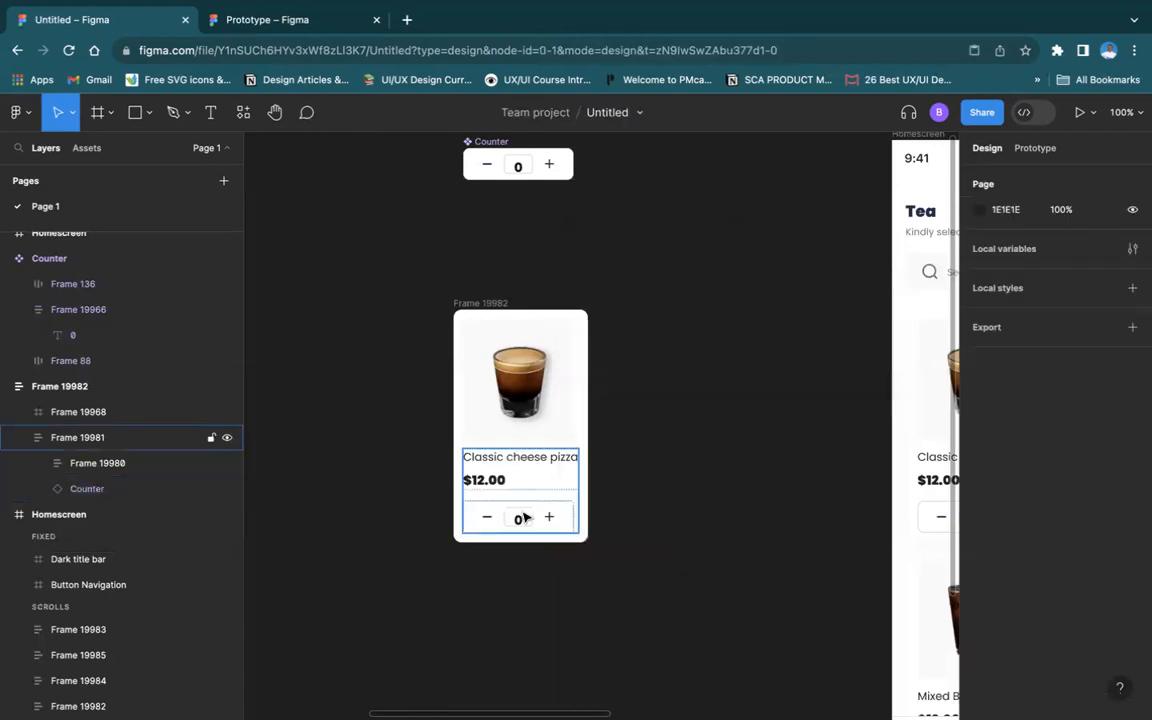
pyautogui.click(518, 516)
pyautogui.click(518, 516)
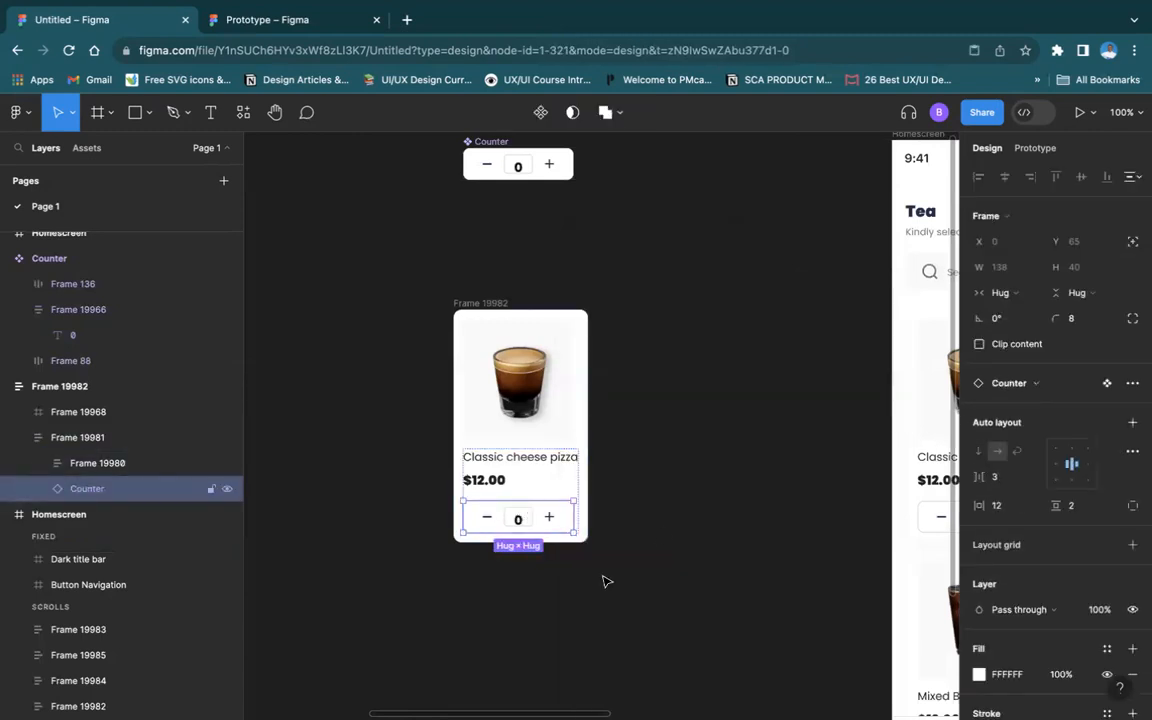
pyautogui.click(665, 461)
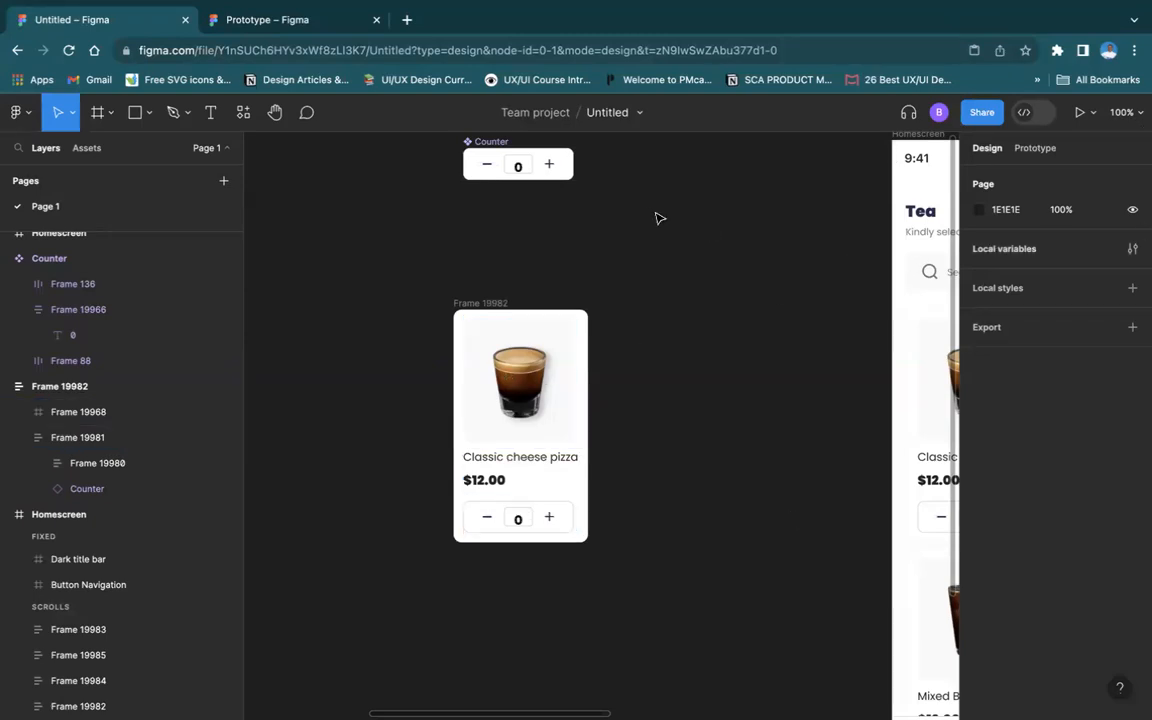
# Turn the standalone espresso card frame into a component and rename it Product card
pyautogui.click(490, 303)
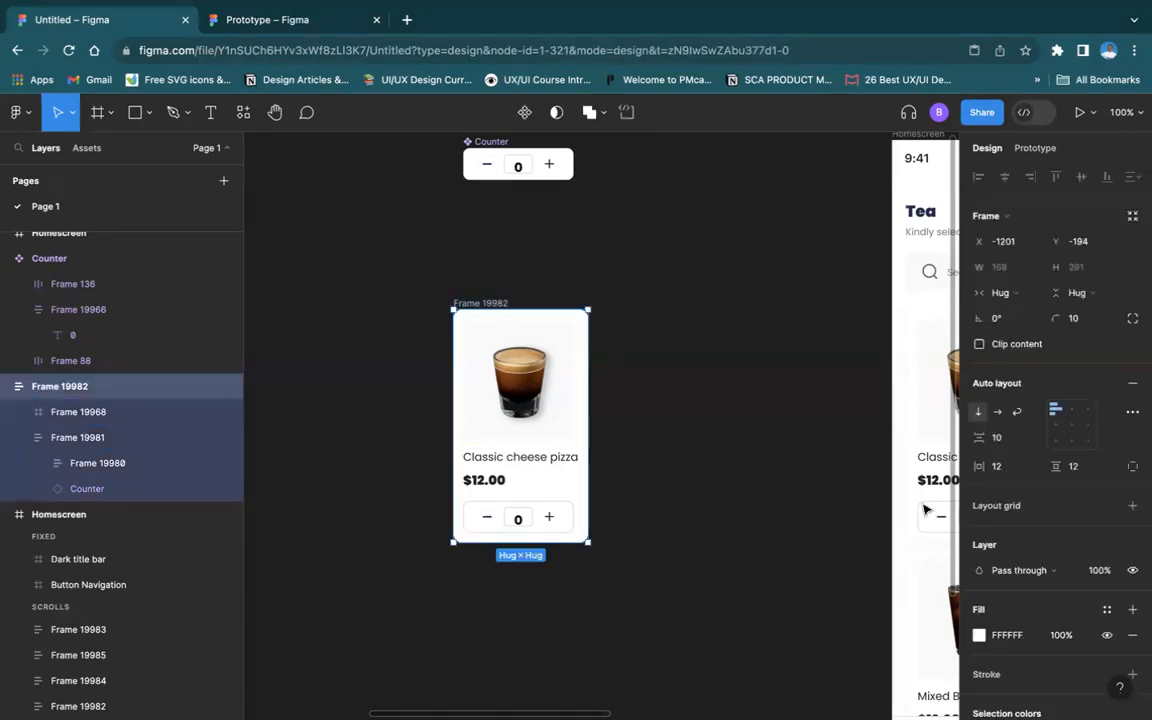
pyautogui.click(521, 111)
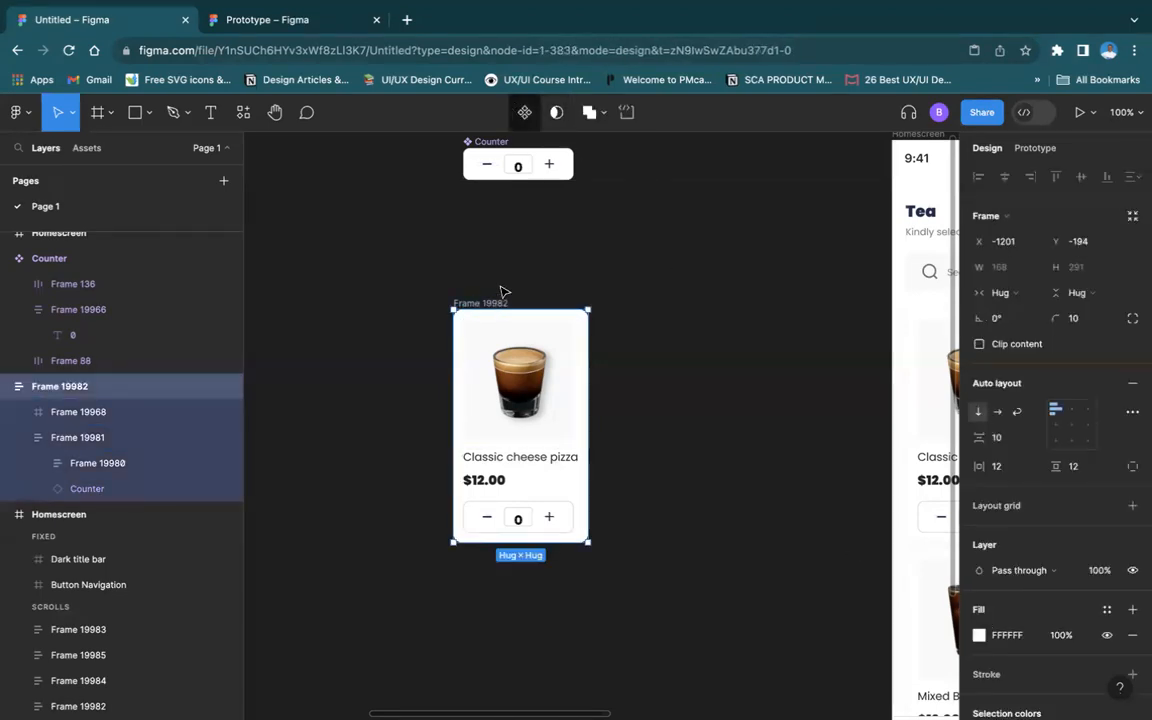
pyautogui.doubleClick(498, 300)
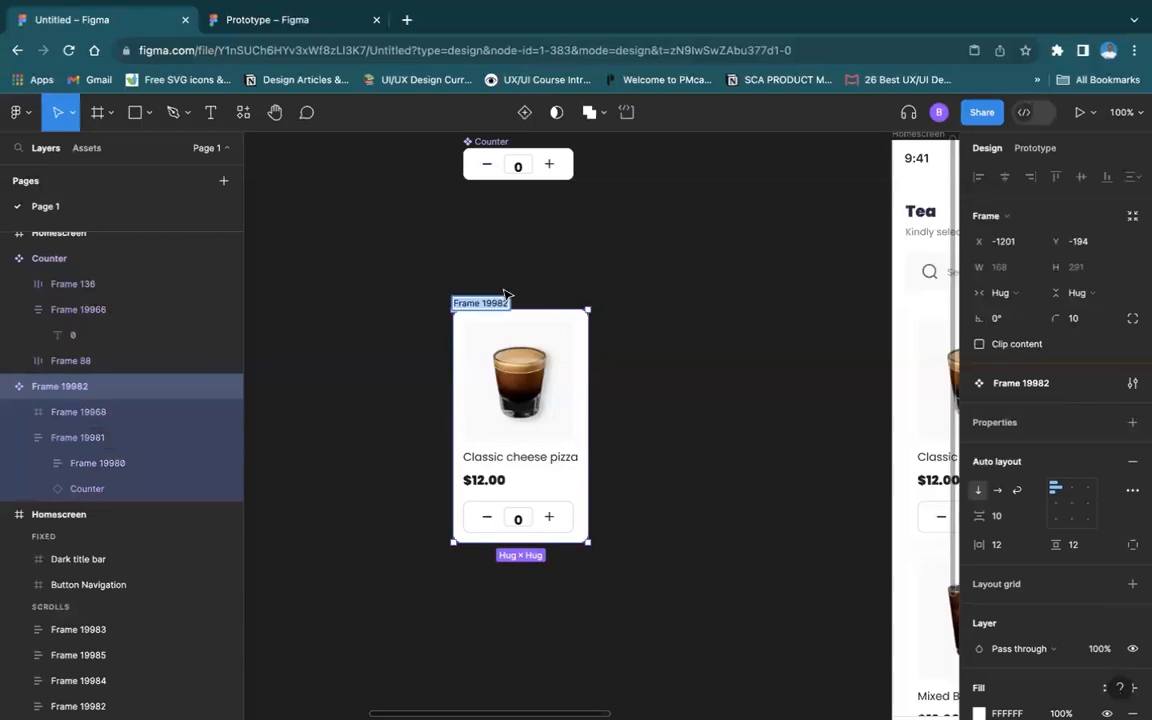
pyautogui.write('Frod')
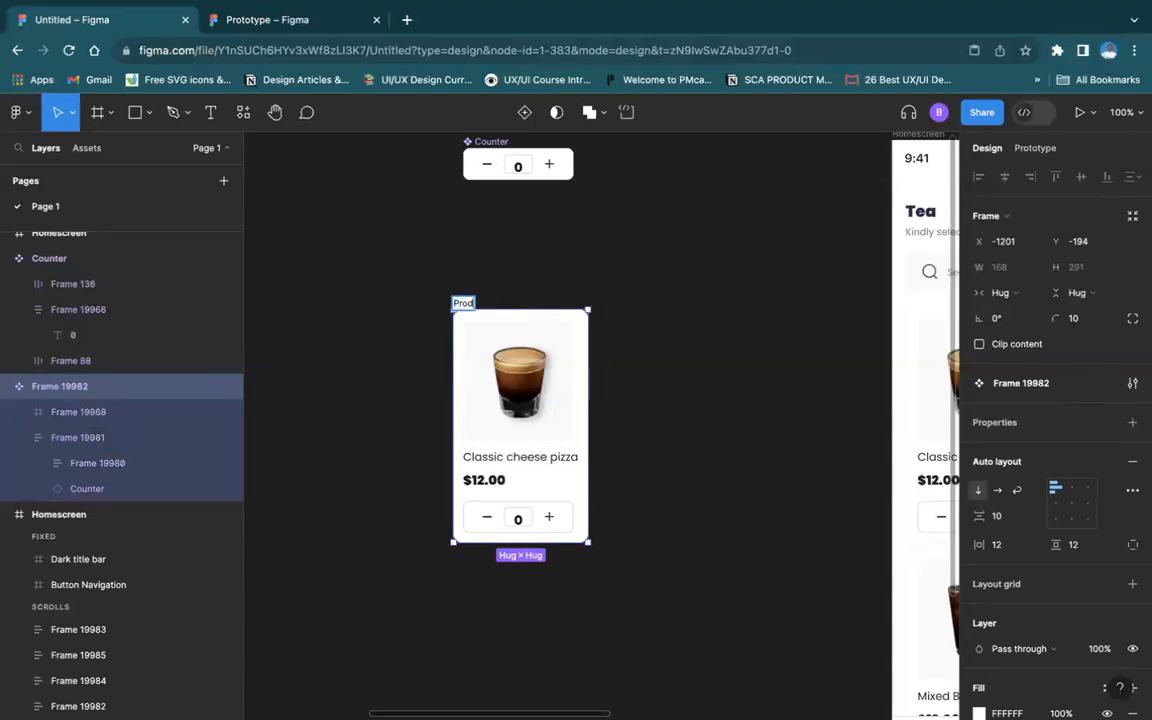
pyautogui.write('uct card')
pyautogui.press('Return')
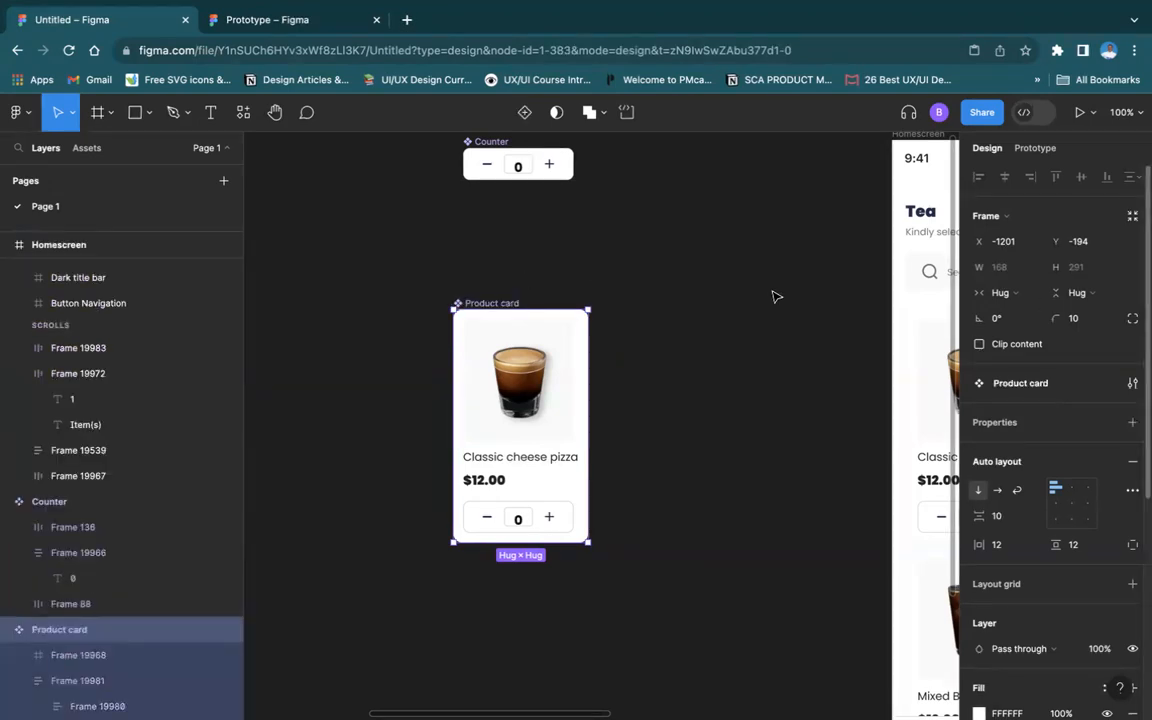
pyautogui.click(432, 265)
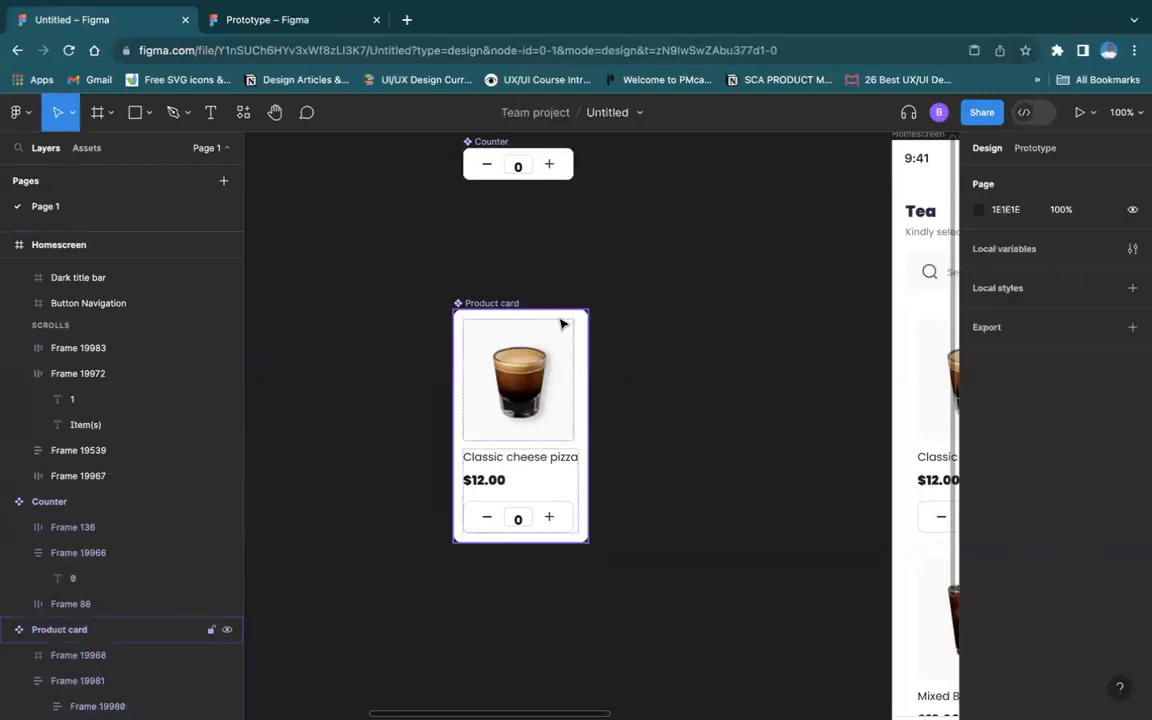
# Open the local variables and rename the variable collection Product
pyautogui.click(1133, 249)
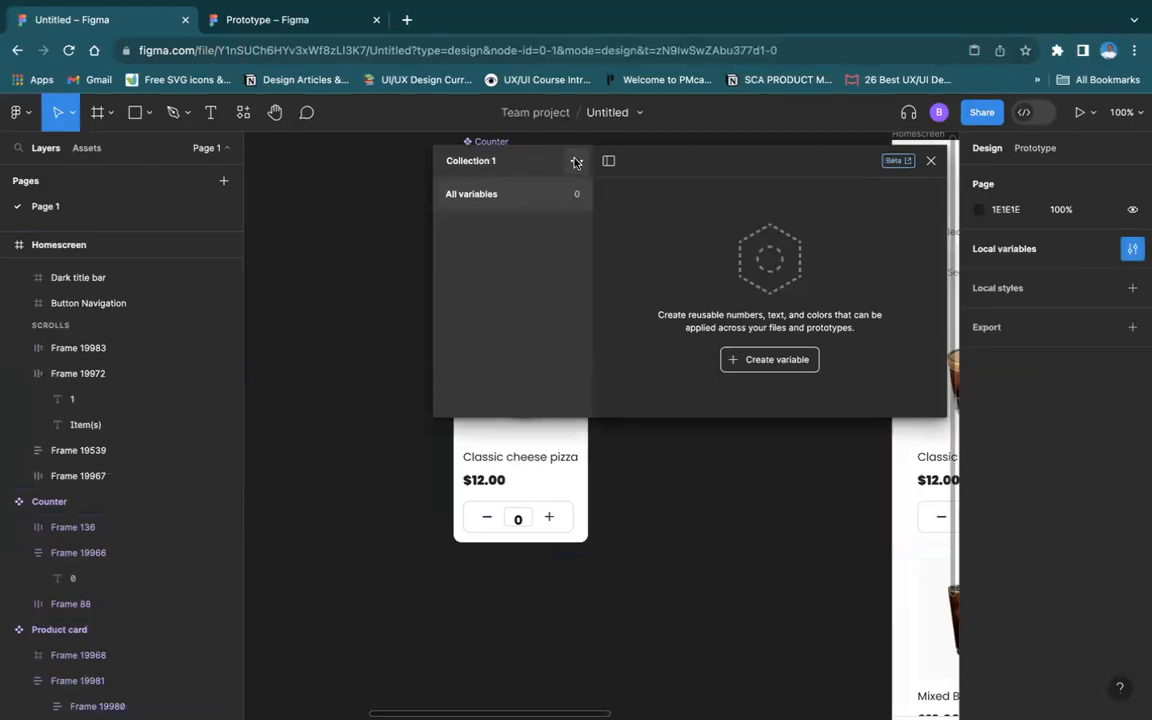
pyautogui.click(576, 160)
pyautogui.click(555, 195)
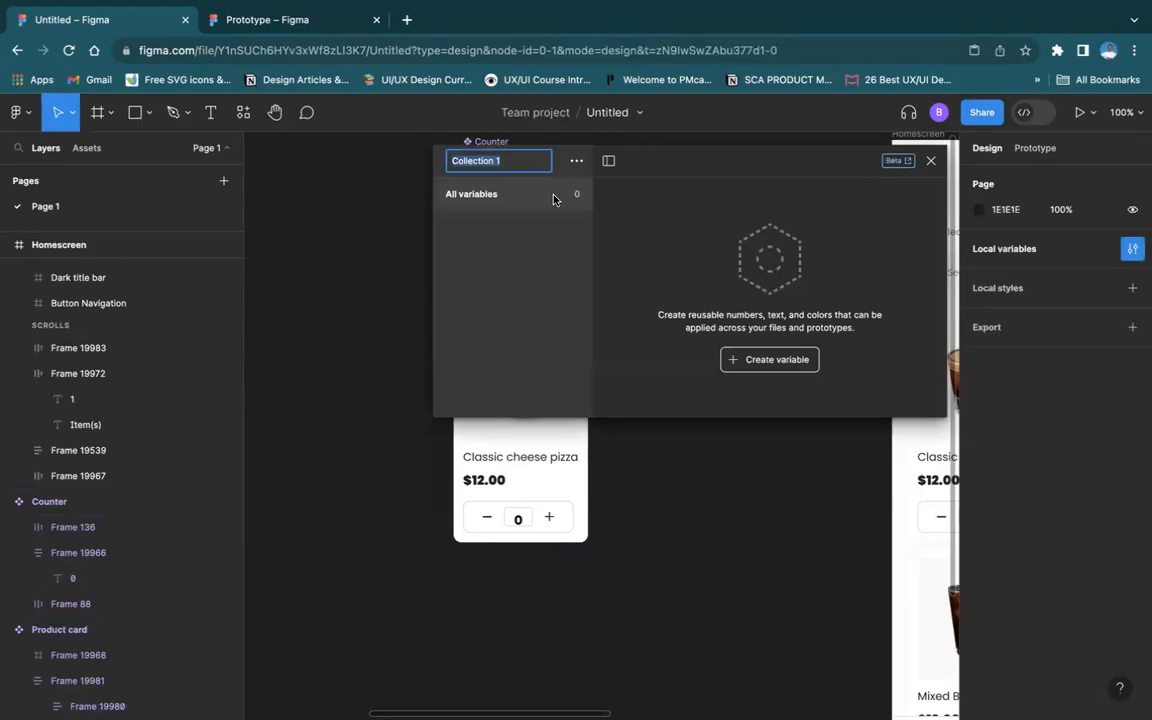
pyautogui.write('Product')
pyautogui.press('Return')
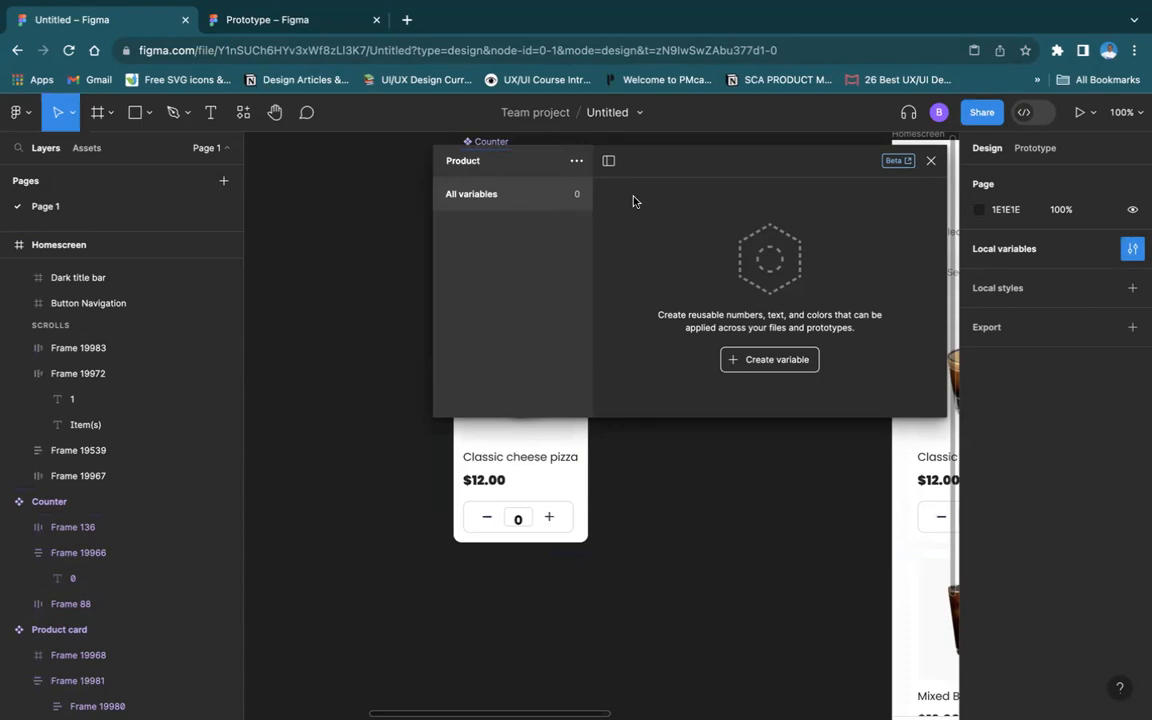
# Add a string variable named Product name to the Product collection, keeping the Product card component uncovered by the variables window
pyautogui.click(739, 356)
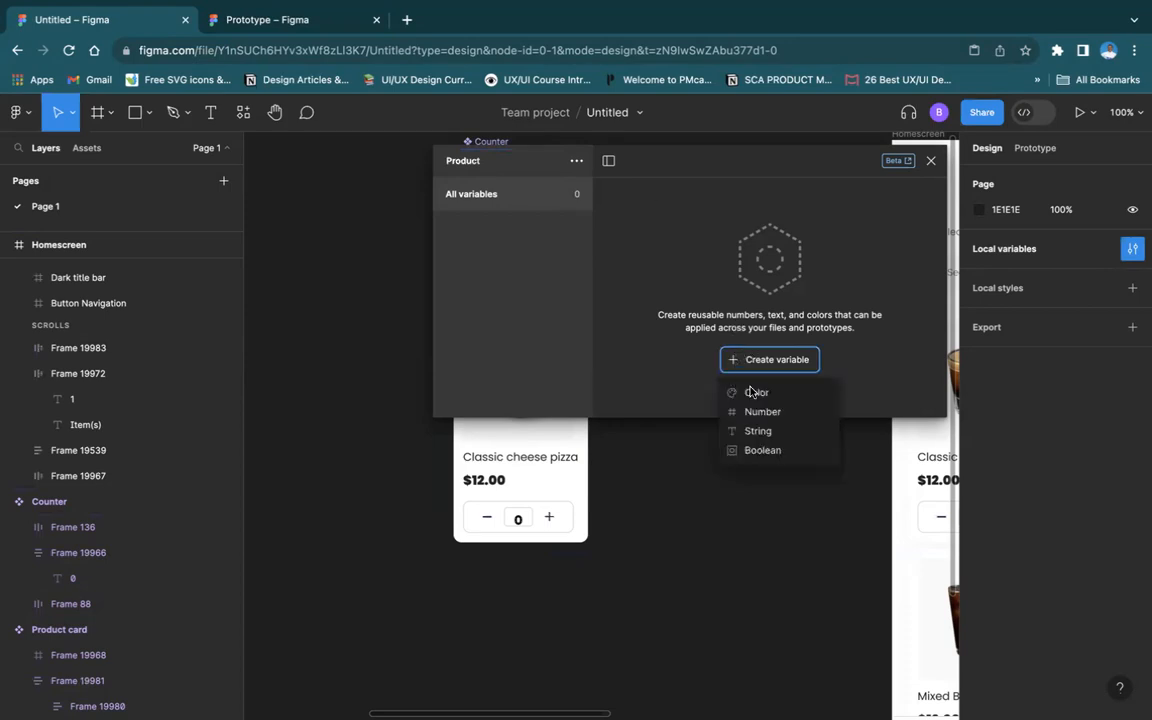
pyautogui.click(786, 429)
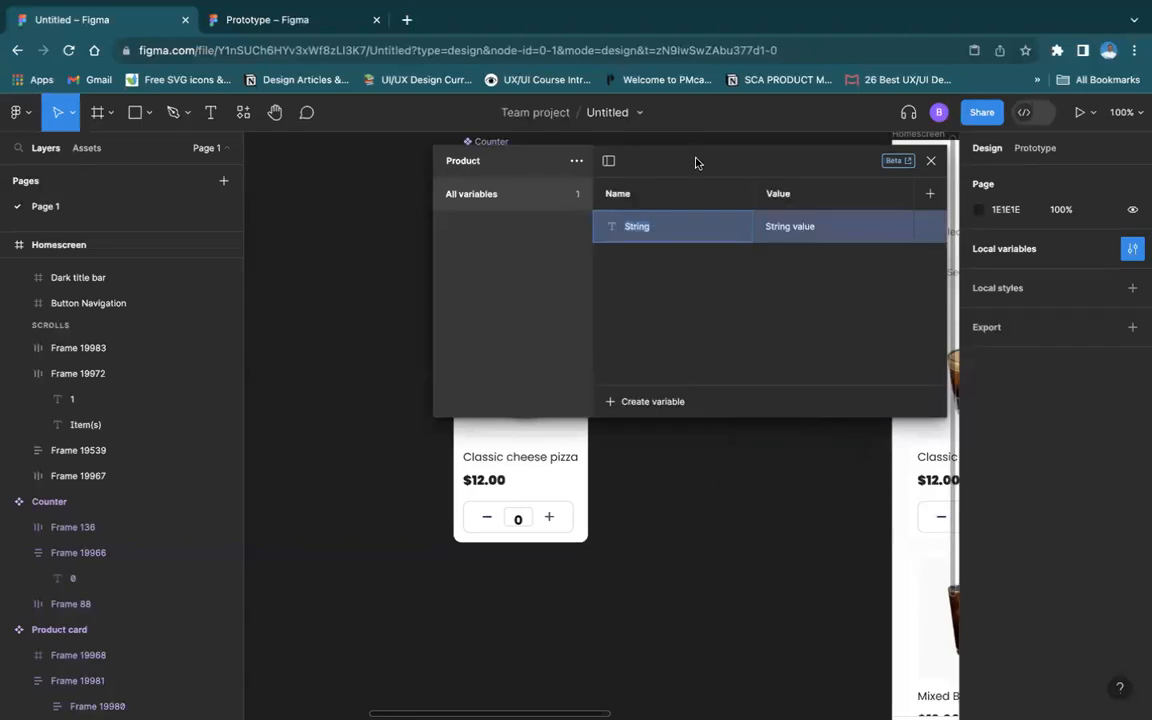
pyautogui.moveTo(690, 157); pyautogui.dragTo(763, 240)
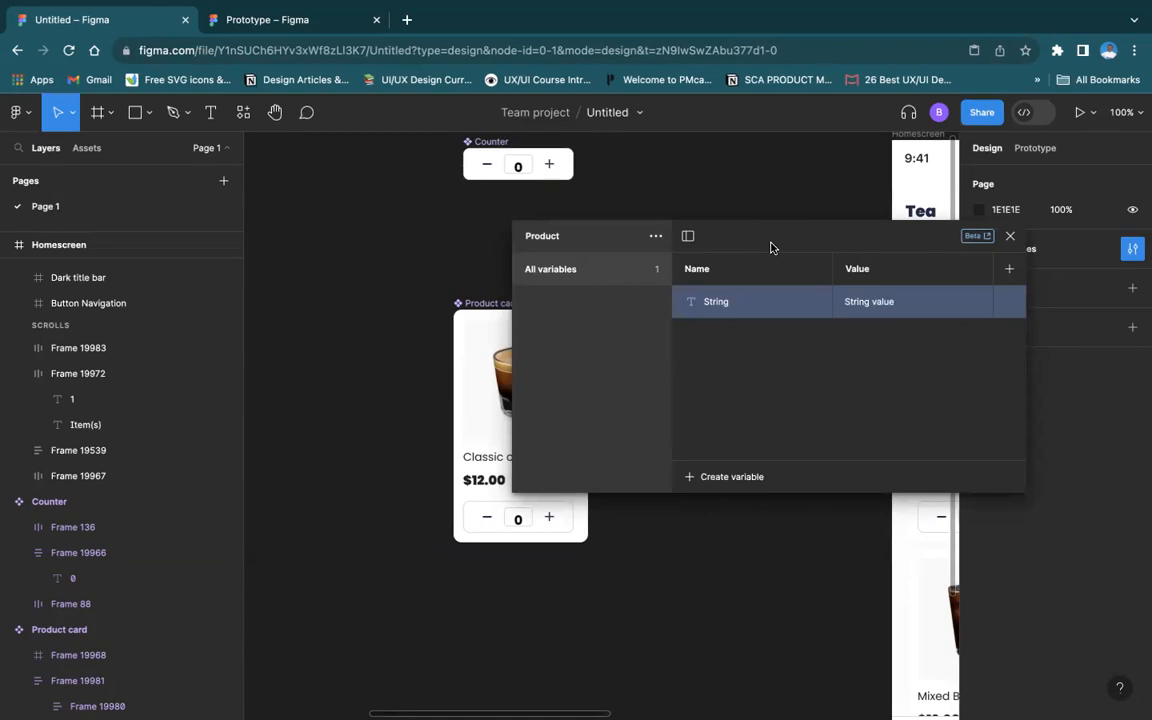
pyautogui.click(730, 298)
pyautogui.write('Proc')
pyautogui.write('uct name')
pyautogui.moveTo(801, 228); pyautogui.dragTo(882, 198)
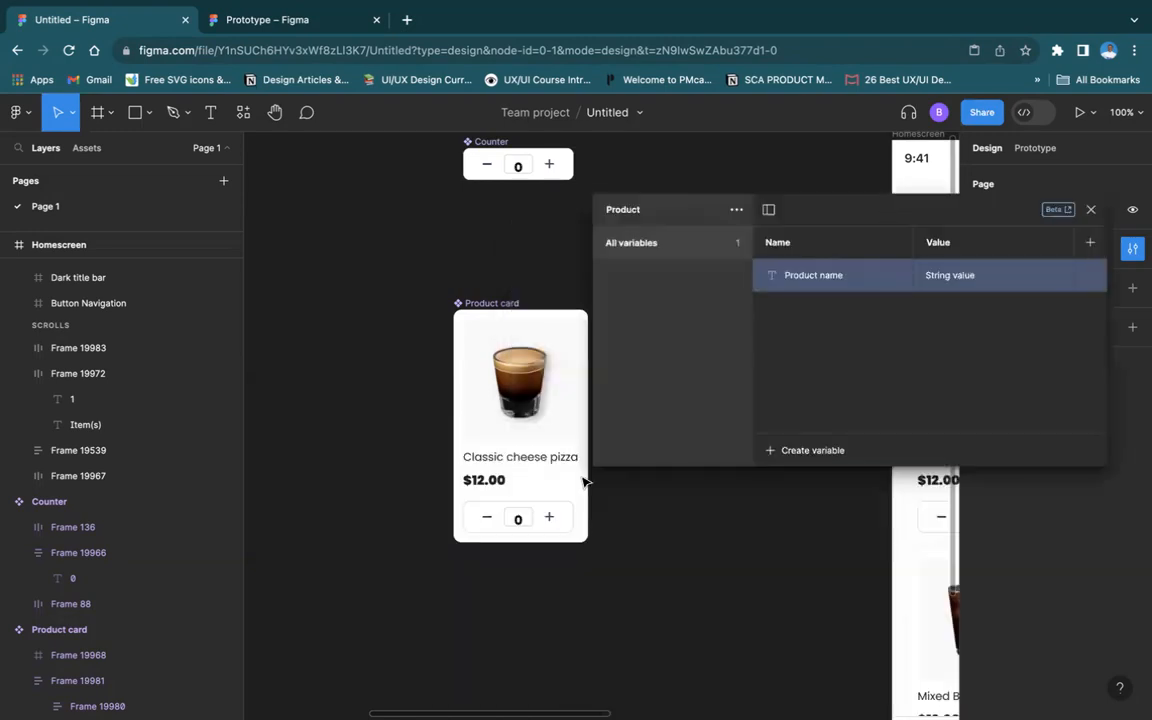
# Replace the word pizza with tea in the Product card component's title, making it Classic cheese tea
pyautogui.click(543, 461)
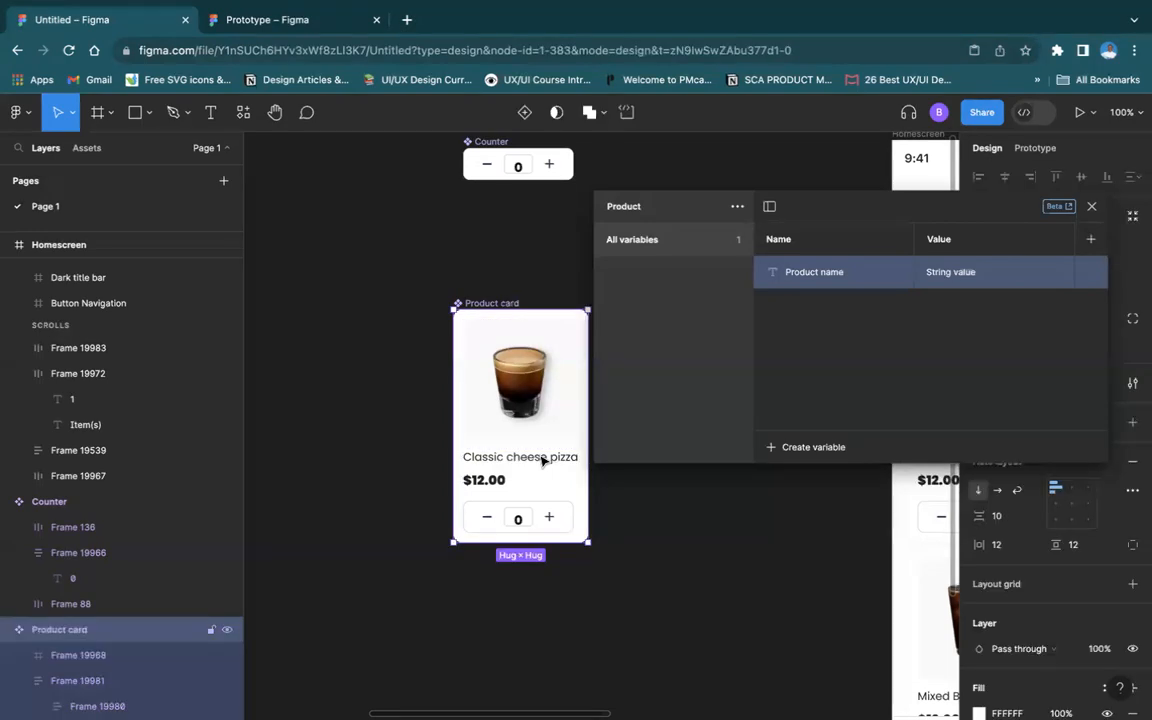
pyautogui.click(562, 452)
pyautogui.doubleClick(563, 456)
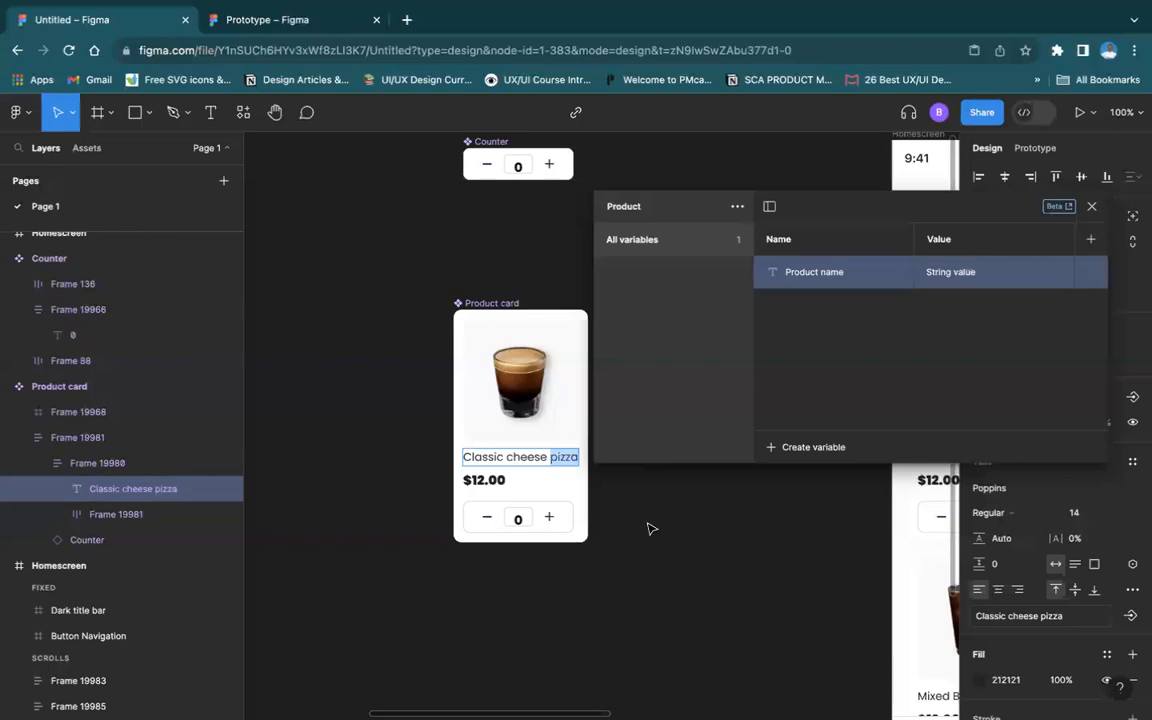
pyautogui.write('tea')
# Set the value of the Product name variable to the card's title text, Classic cheese tea
pyautogui.hotkey('ctrl', 'a')
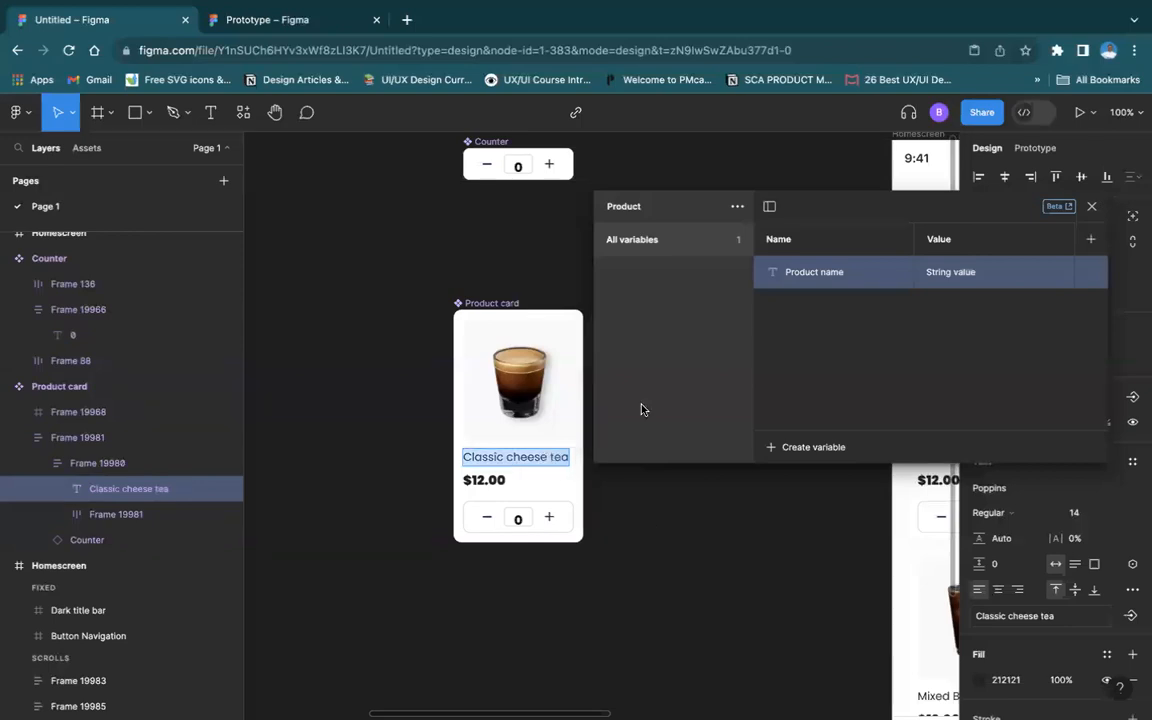
pyautogui.click(950, 270)
pyautogui.write('Classic cheese tea')
pyautogui.press('Return')
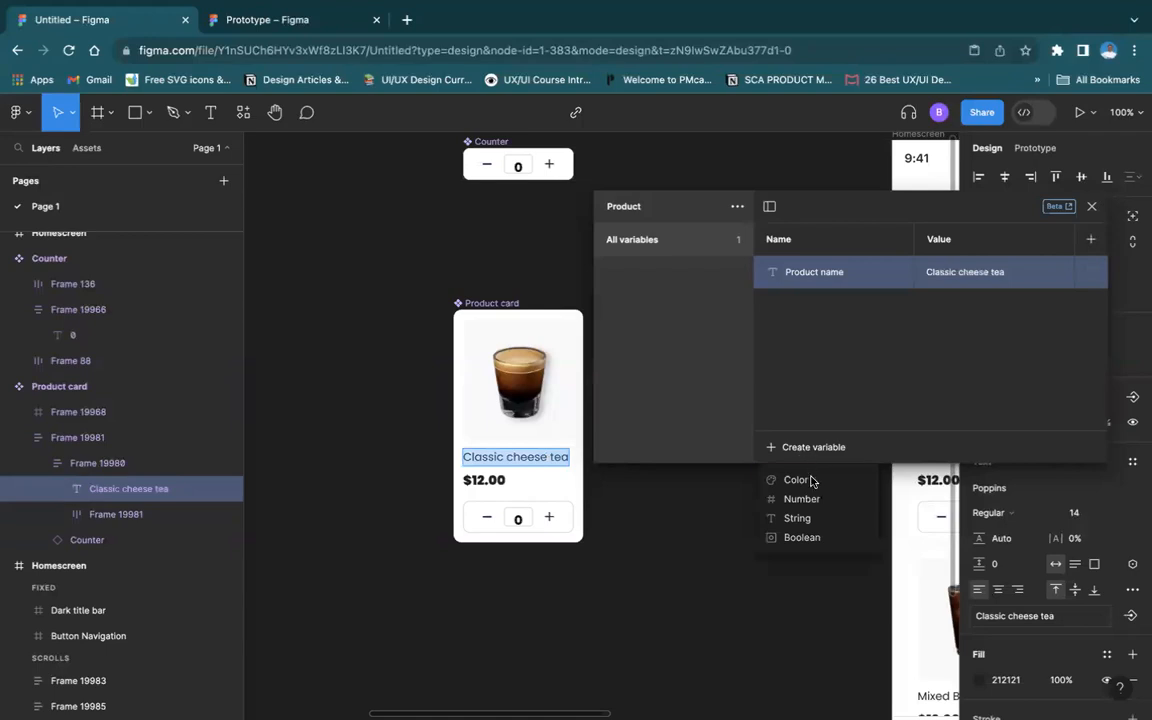
# Add a number variable named Price and give it the Product card's price, 12, as its value
pyautogui.click(800, 499)
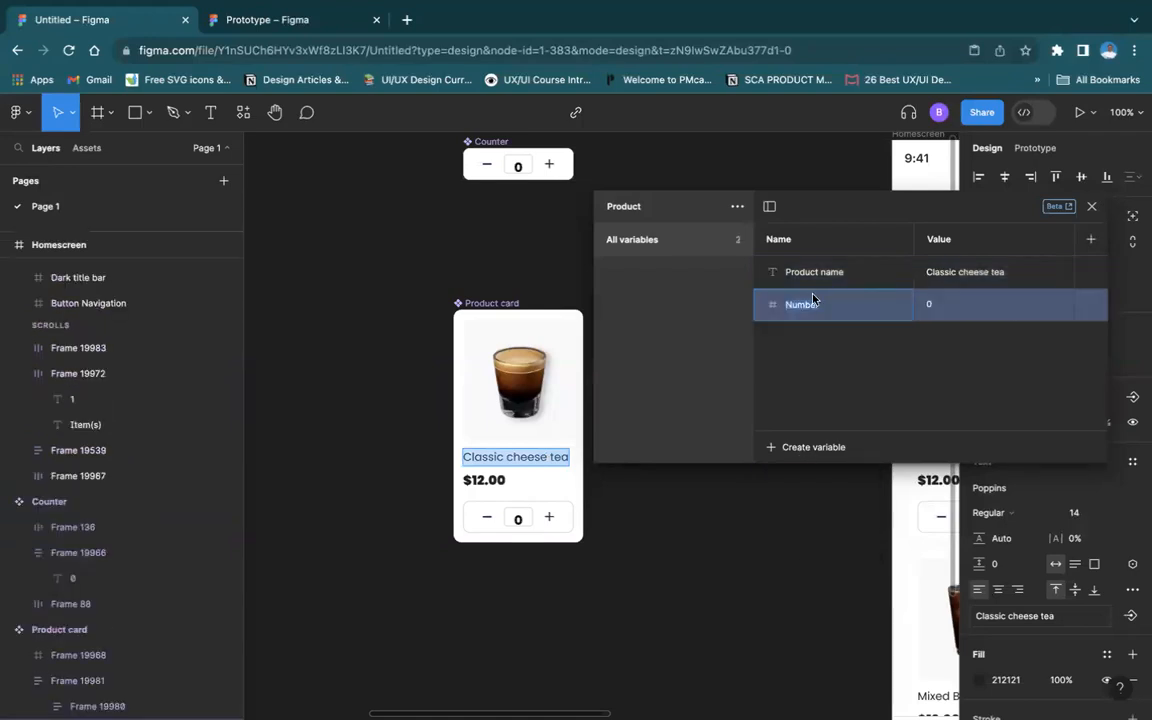
pyautogui.write('Price')
pyautogui.click(480, 480)
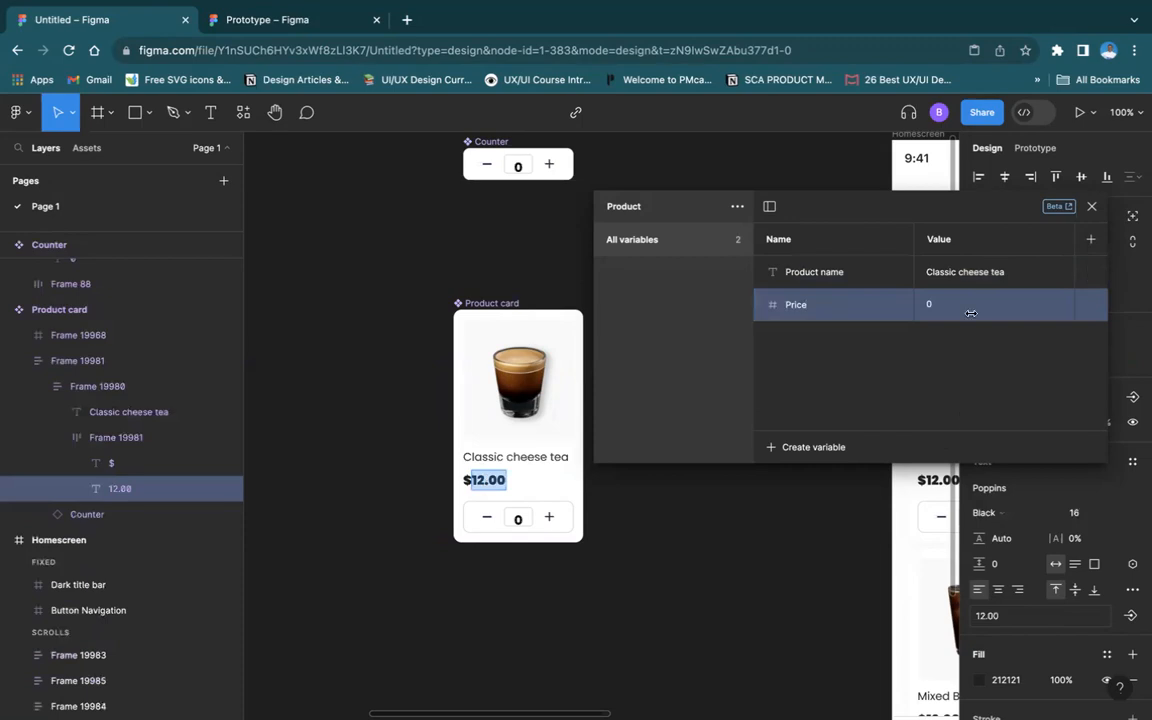
pyautogui.click(955, 312)
pyautogui.write('12.00')
# Add a number variable named Item count to the Product collection
pyautogui.click(790, 449)
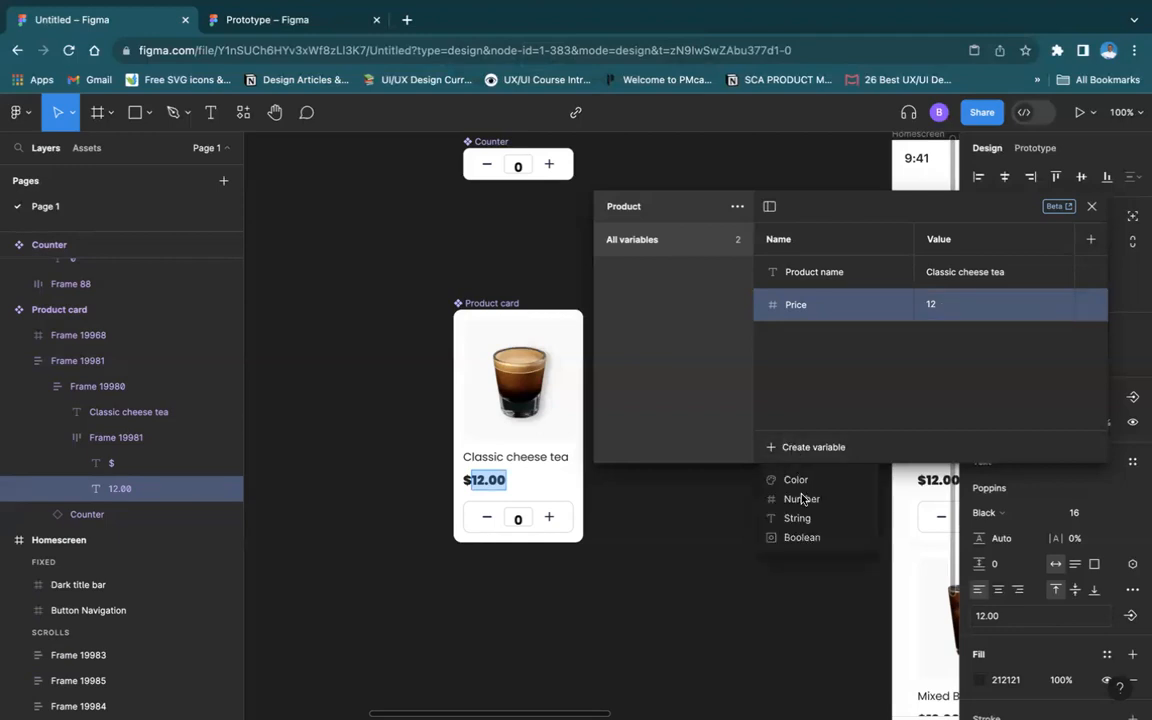
pyautogui.click(802, 499)
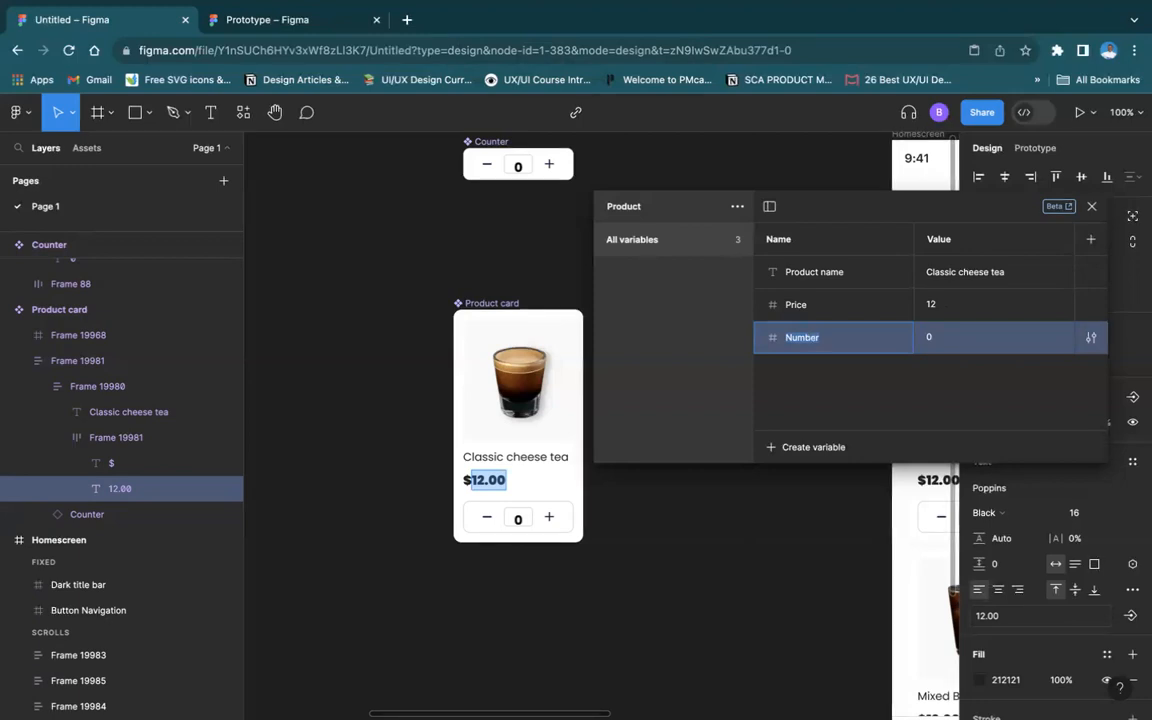
pyautogui.write('Item count')
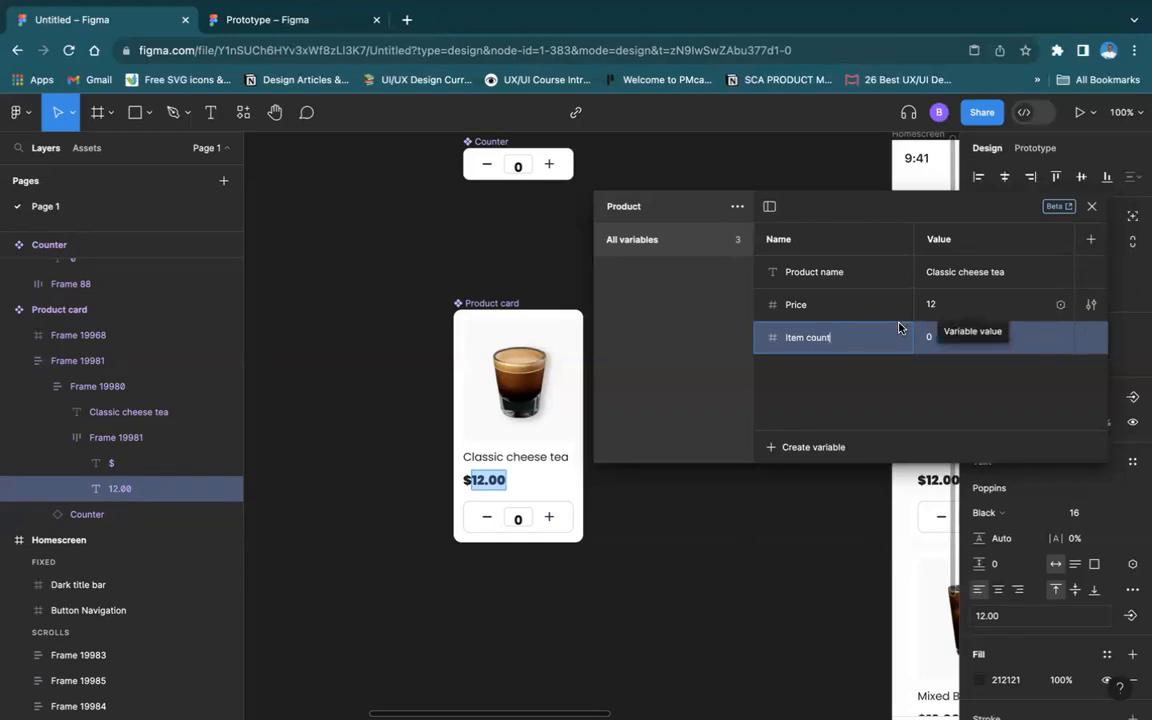
pyautogui.press('Return')
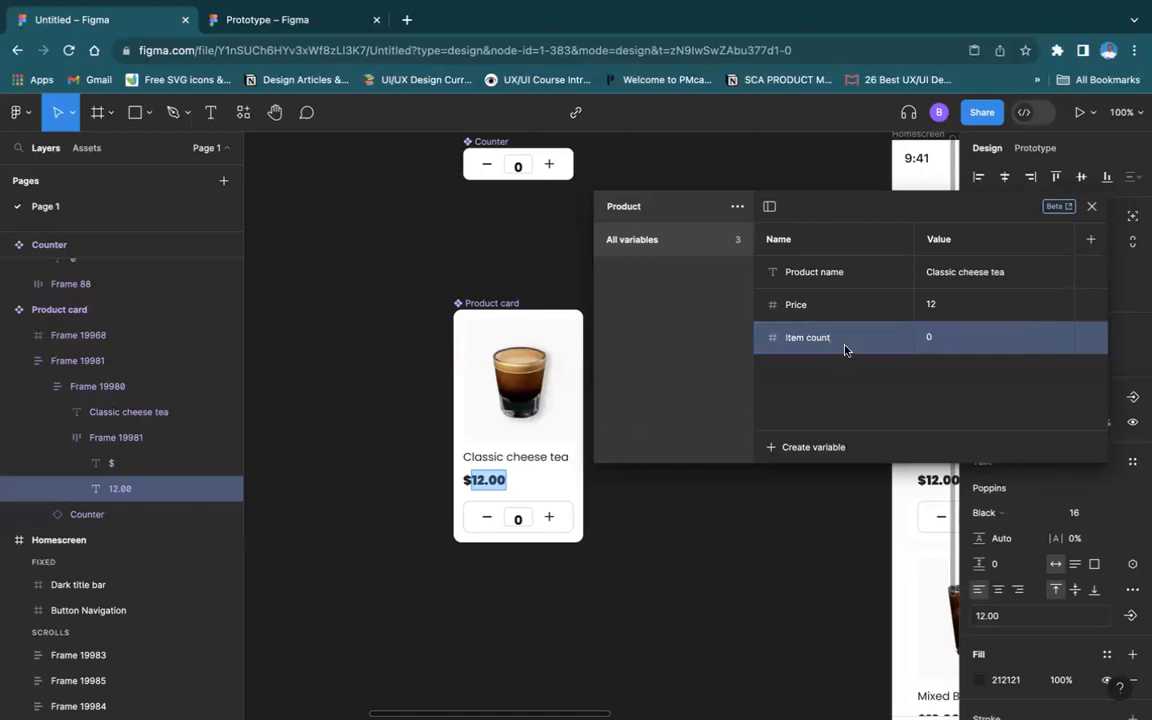
# Add a boolean variable named Added to car to the Product collection, keeping its value False
pyautogui.click(785, 447)
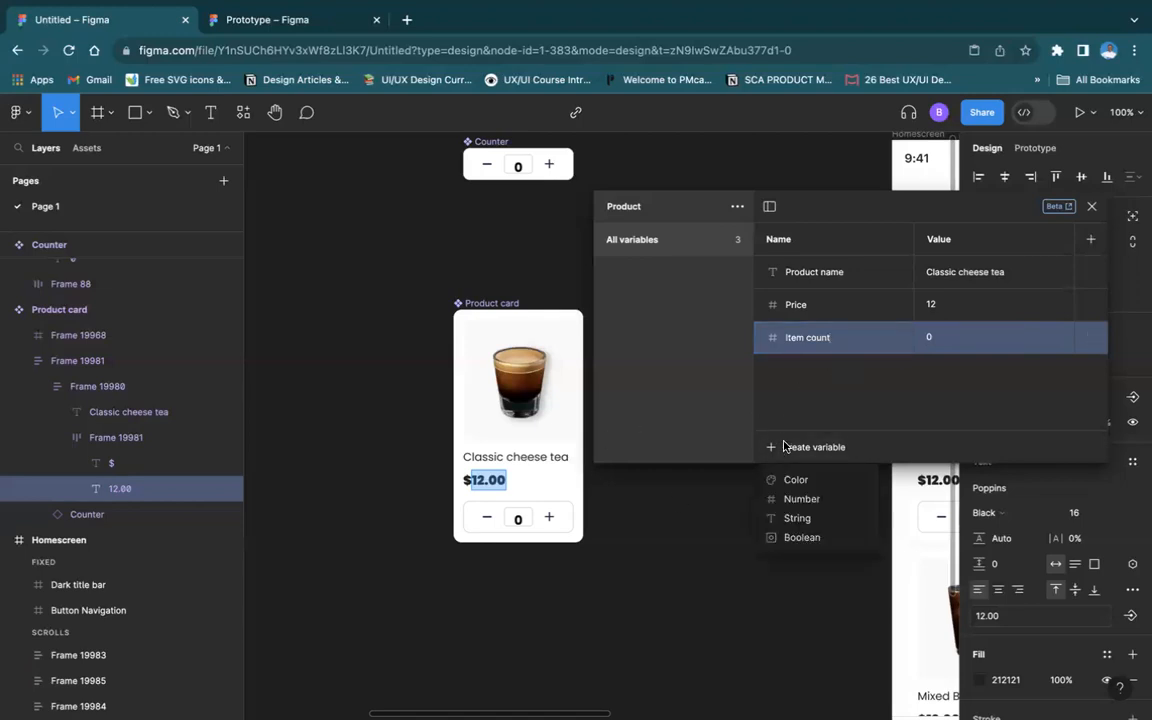
pyautogui.click(828, 540)
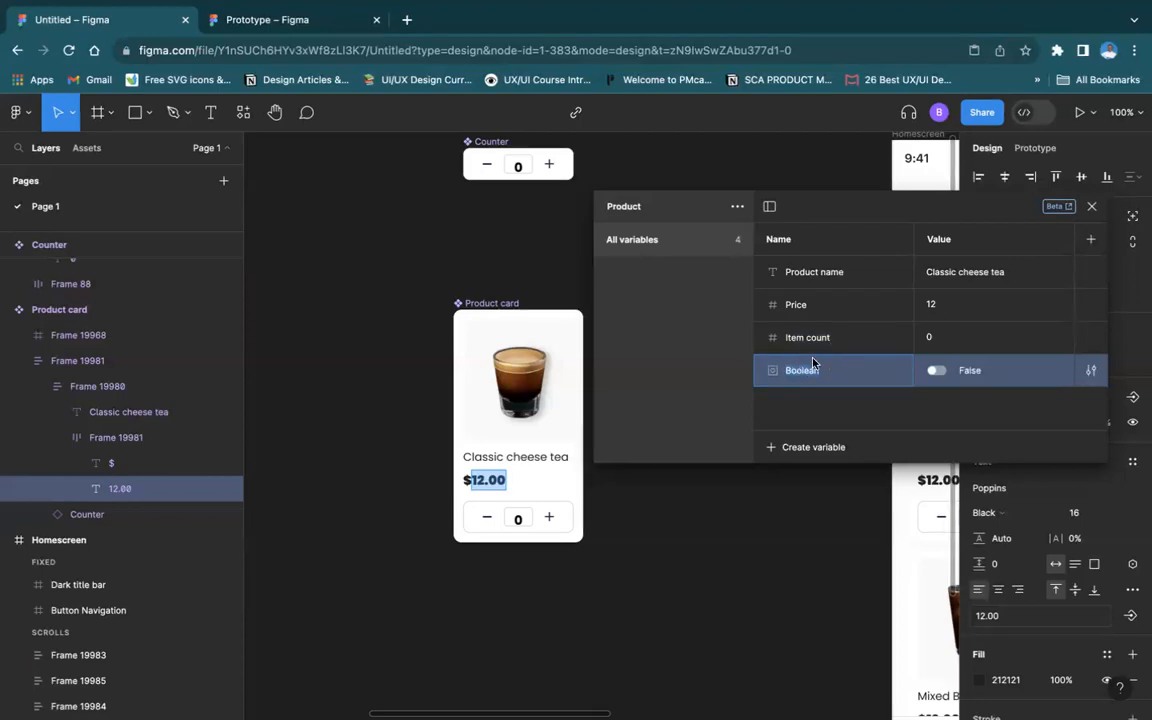
pyautogui.write('Added to car')
pyautogui.press('Return')
pyautogui.press('Escape')
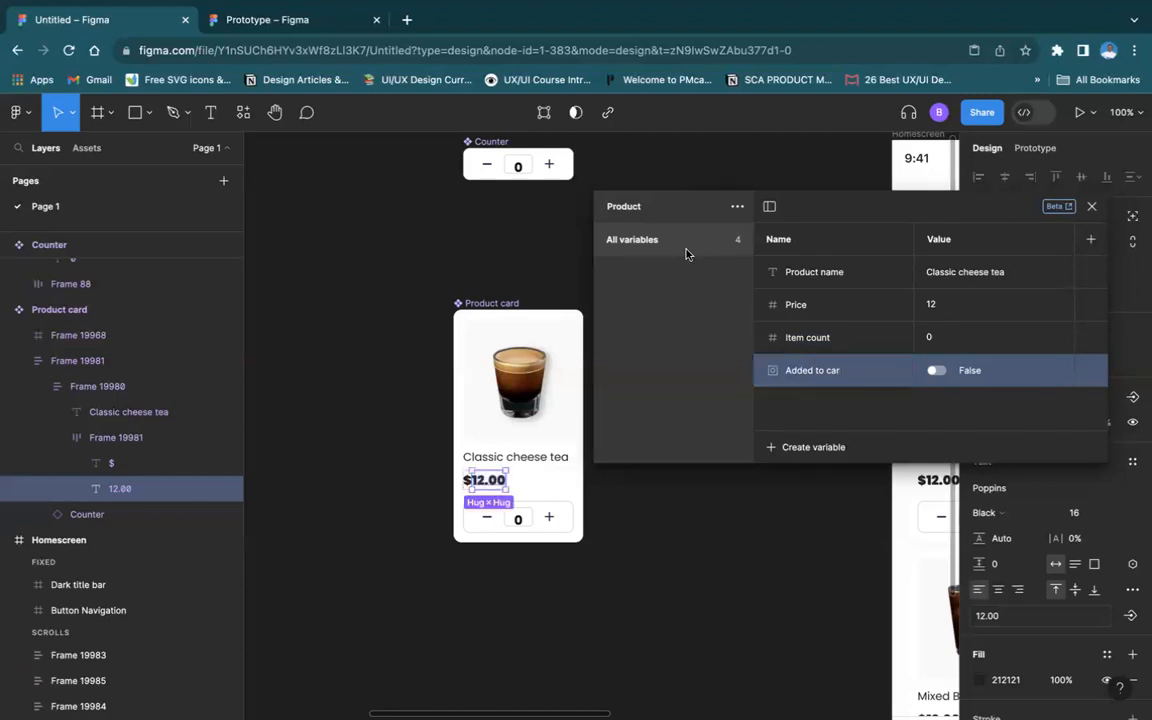
pyautogui.moveTo(857, 206); pyautogui.dragTo(642, 192)
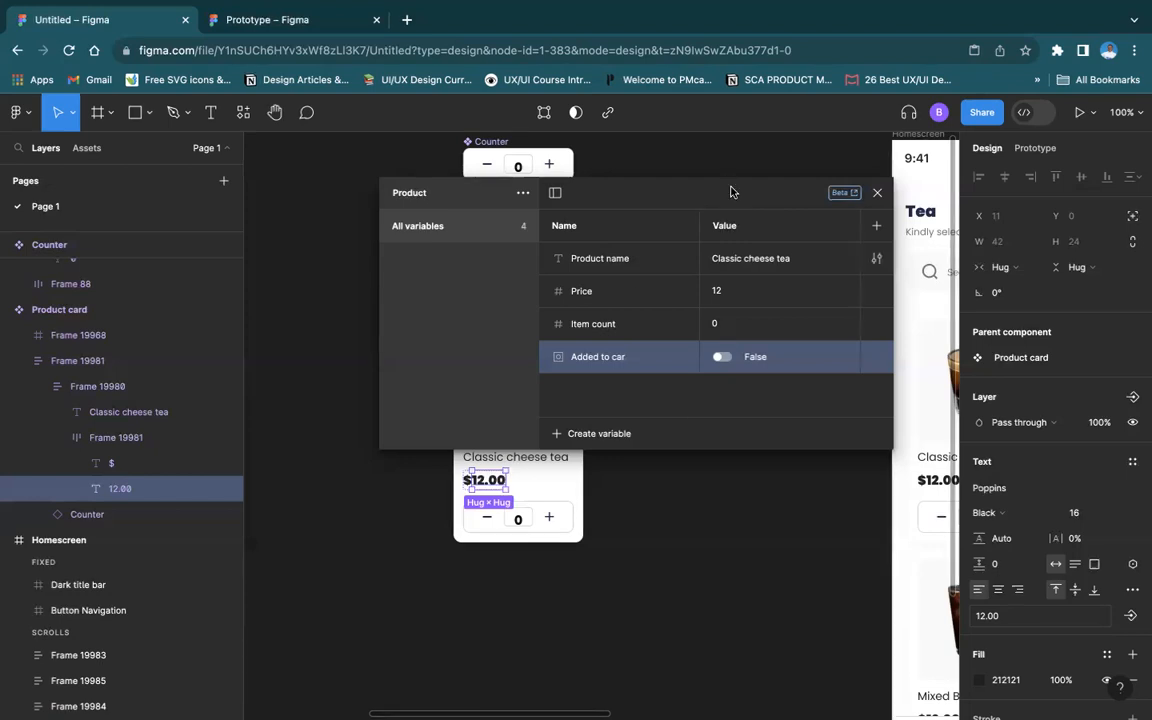
pyautogui.moveTo(765, 196); pyautogui.dragTo(1037, 323)
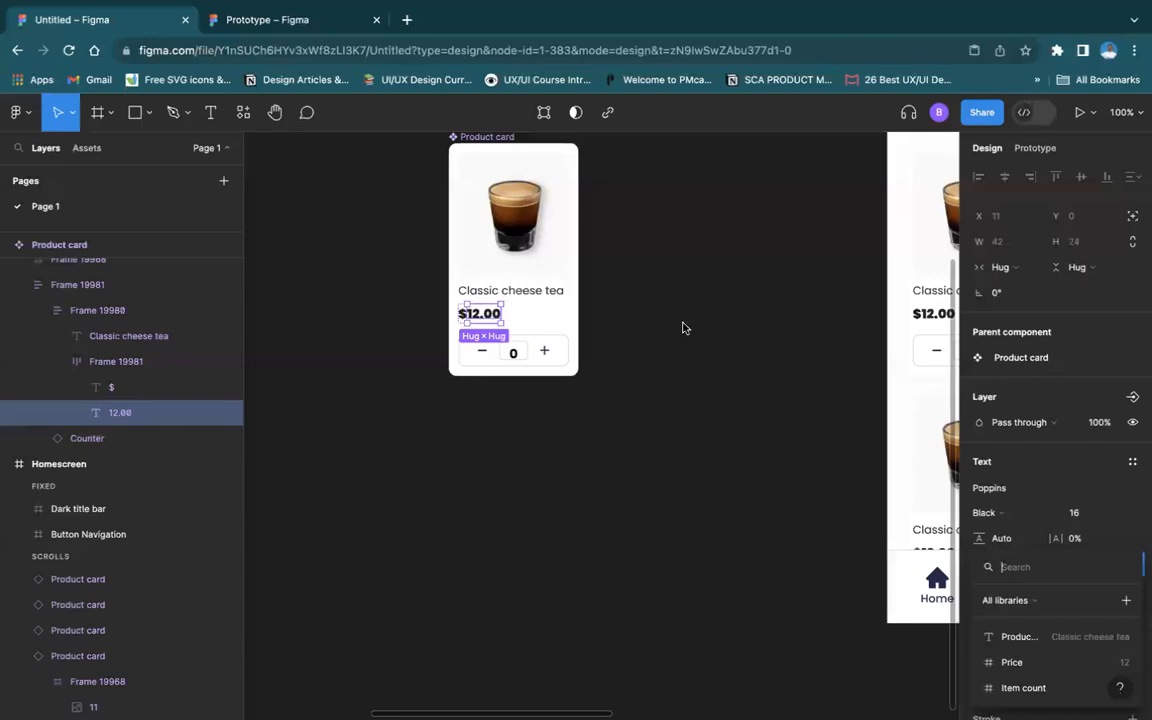
pyautogui.press('Escape')
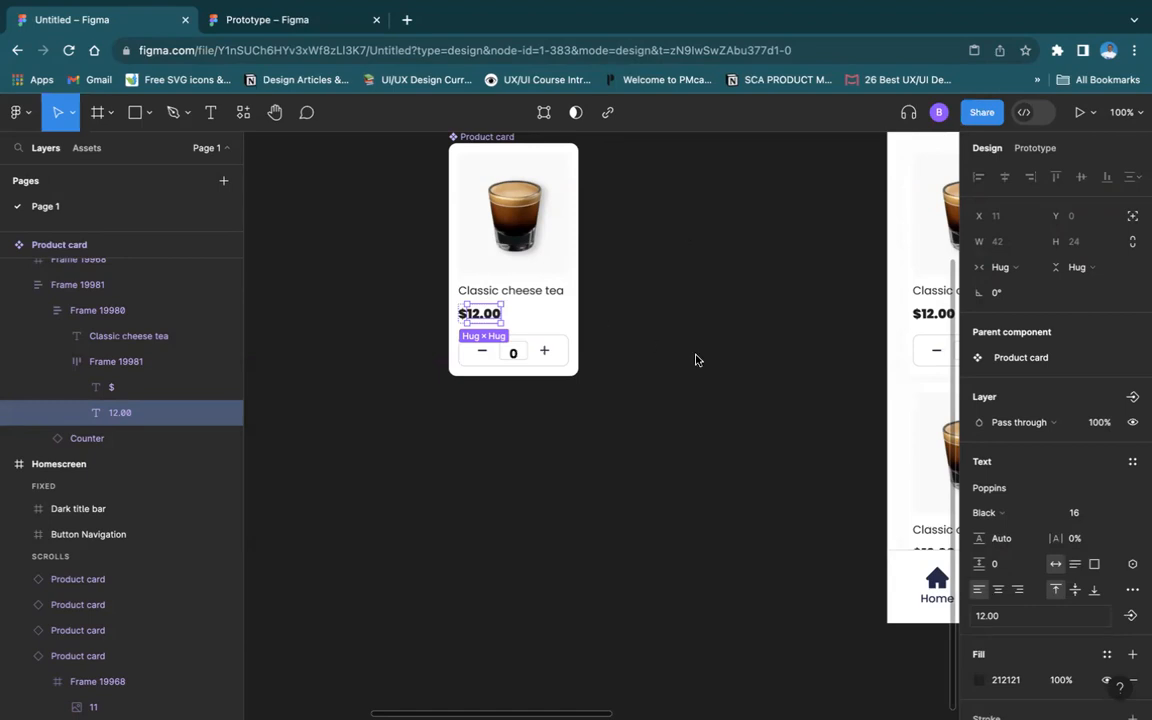
pyautogui.click(630, 367)
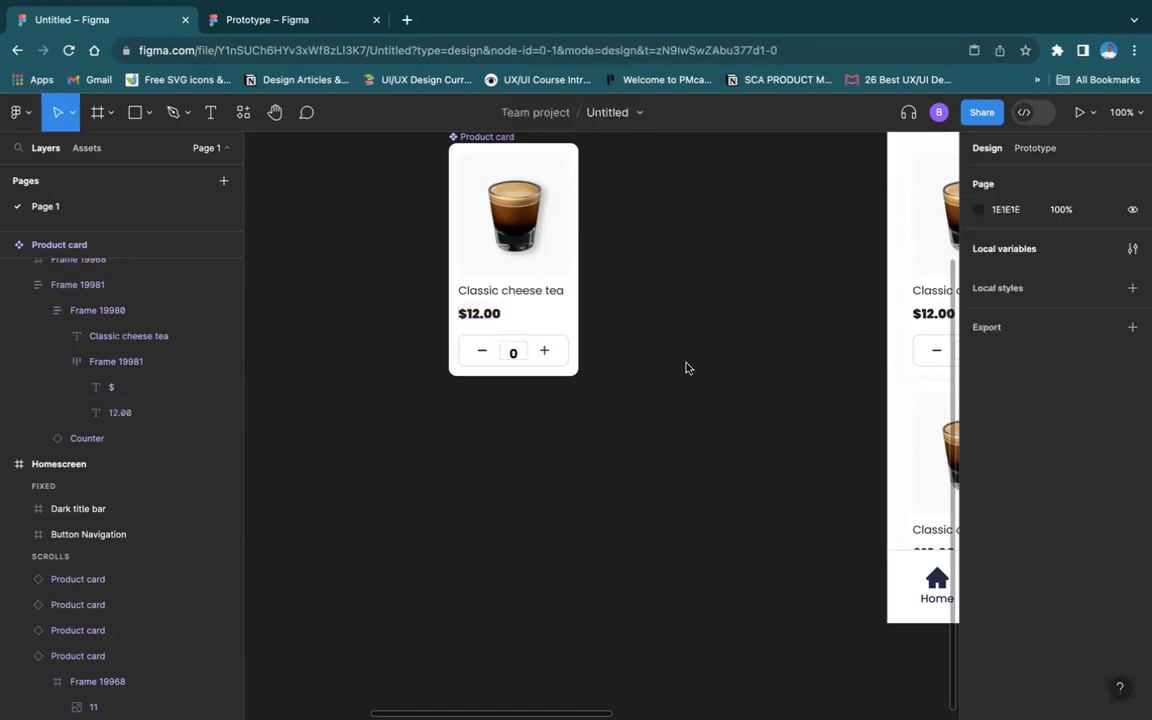
# Examine the product cards on the Tea home screen, the Cart screen, and the Counter and Product card components
pyautogui.hscroll(7, 686, 368)
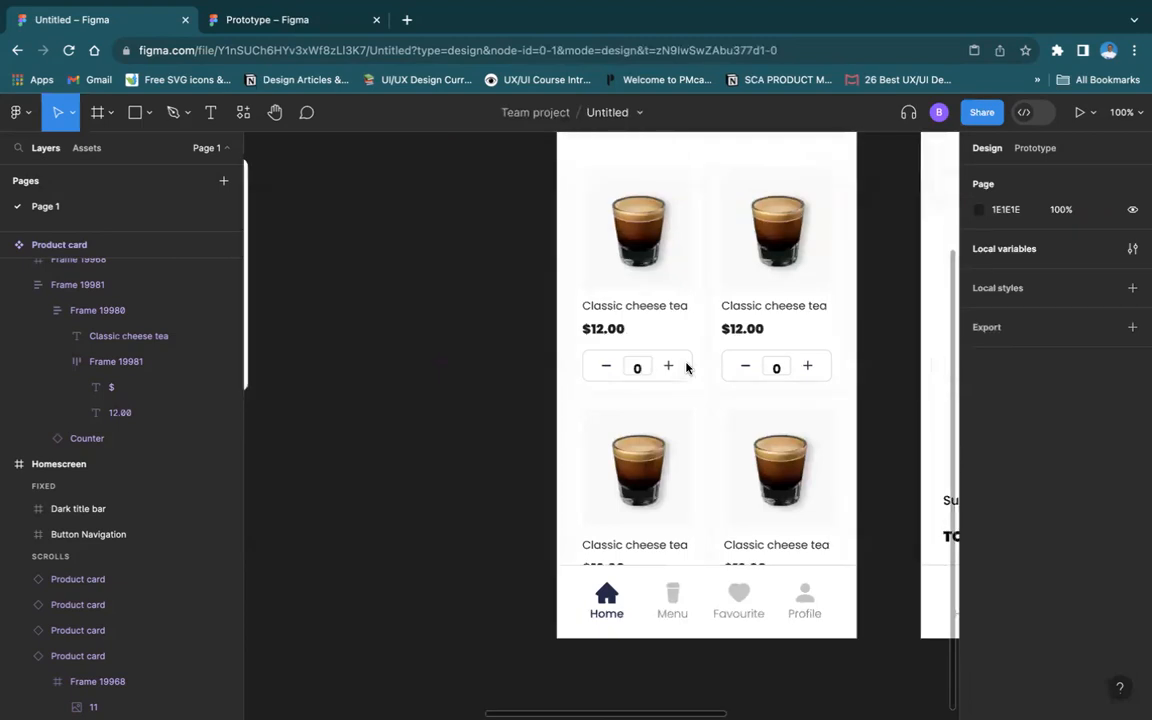
pyautogui.press('-')
pyautogui.press('-')
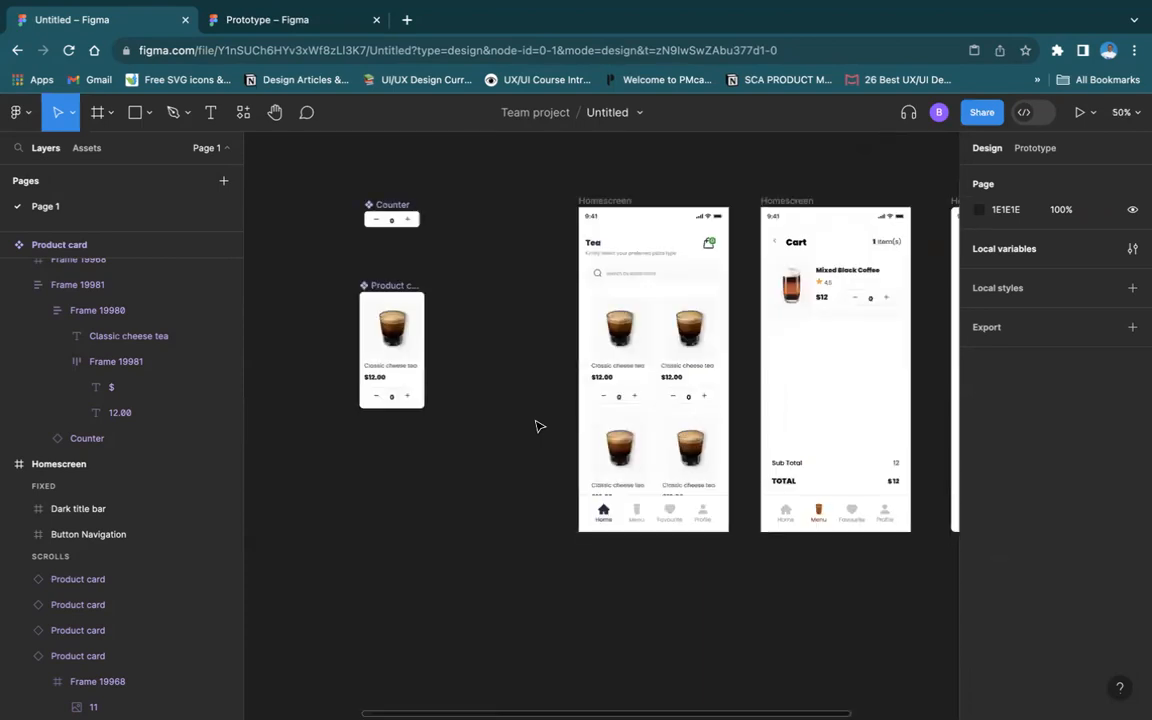
pyautogui.scroll(5, 660, 374)
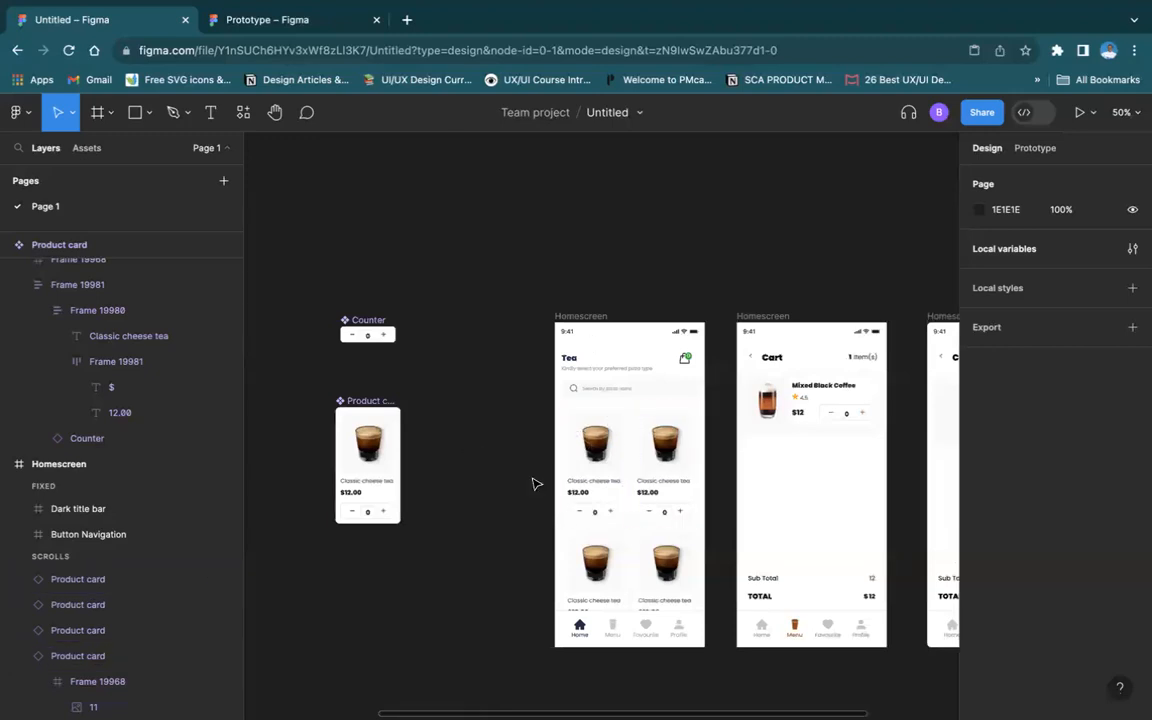
pyautogui.hotkey('shift', '0')
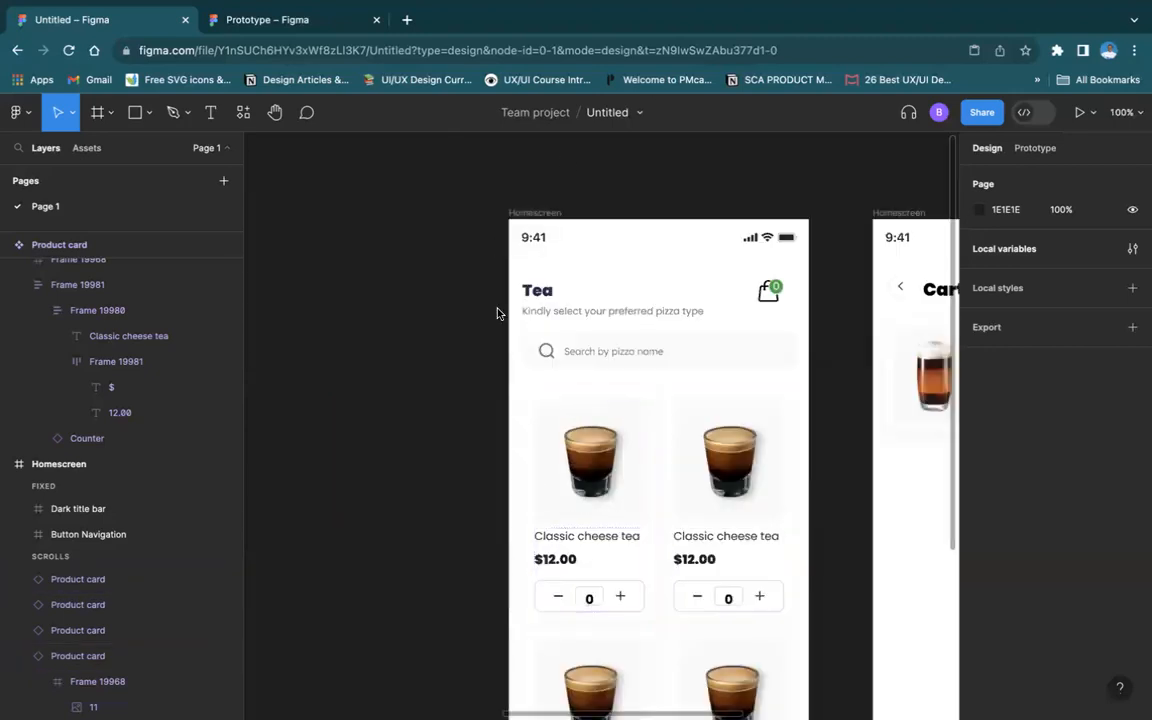
pyautogui.moveTo(558, 8)
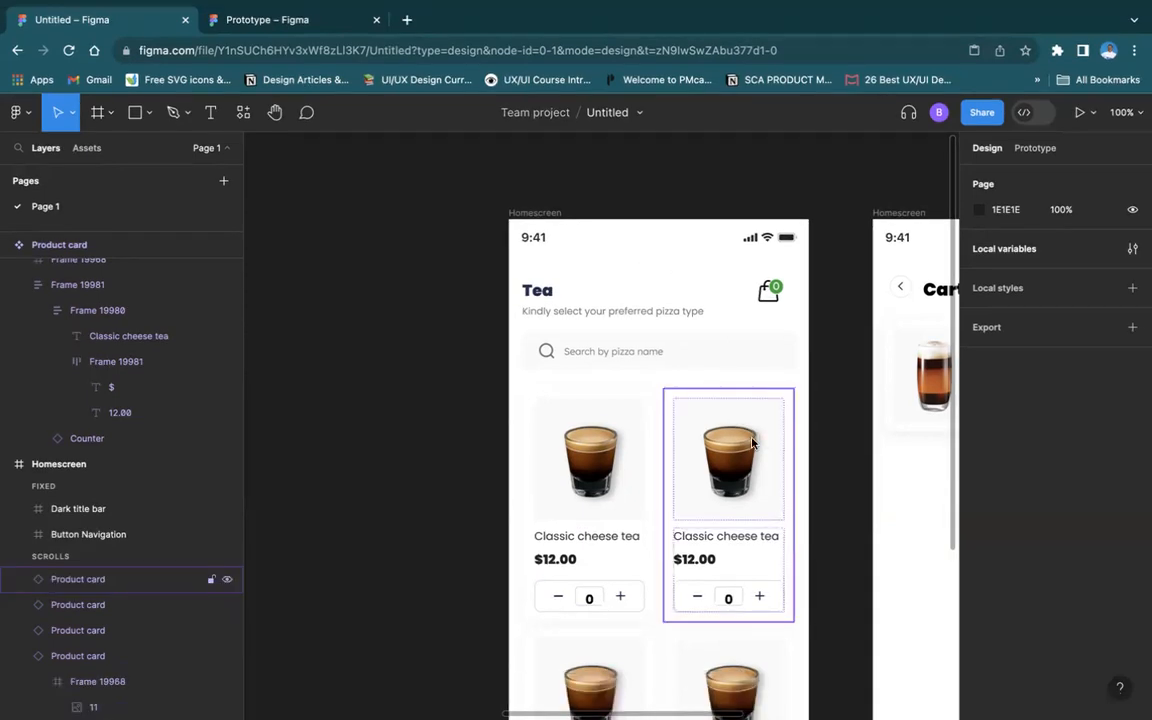
pyautogui.scroll(-2, 596, 535)
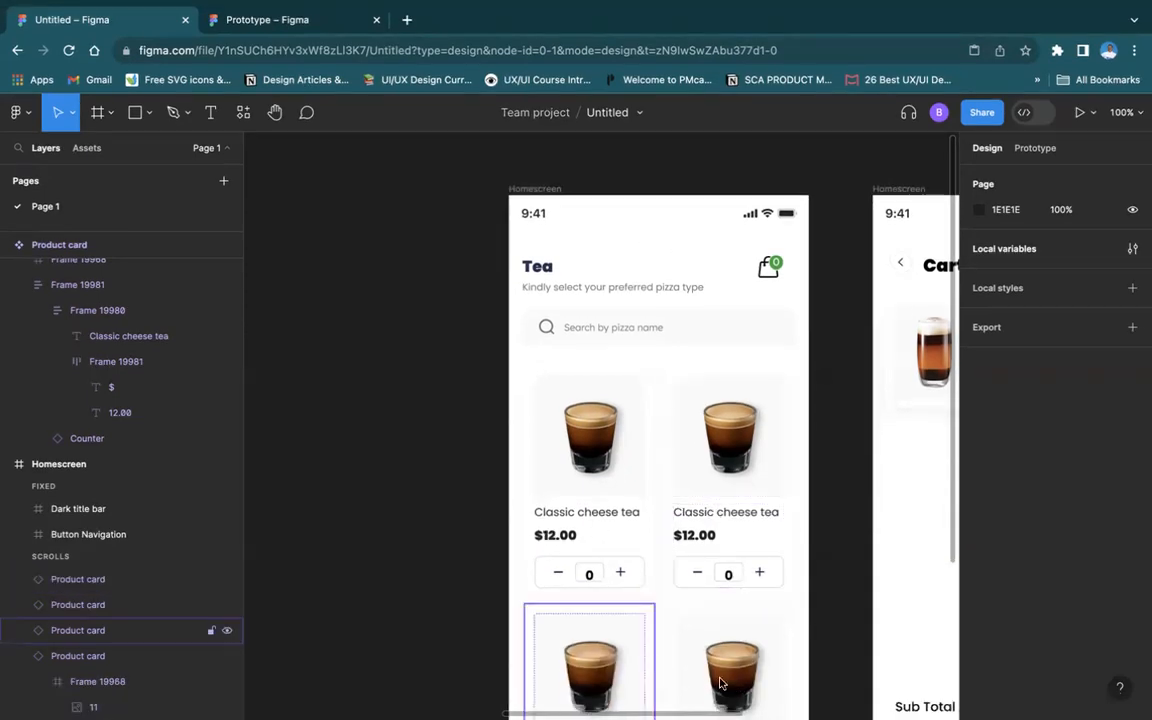
pyautogui.scroll(-5, 682, 600)
pyautogui.click(692, 410)
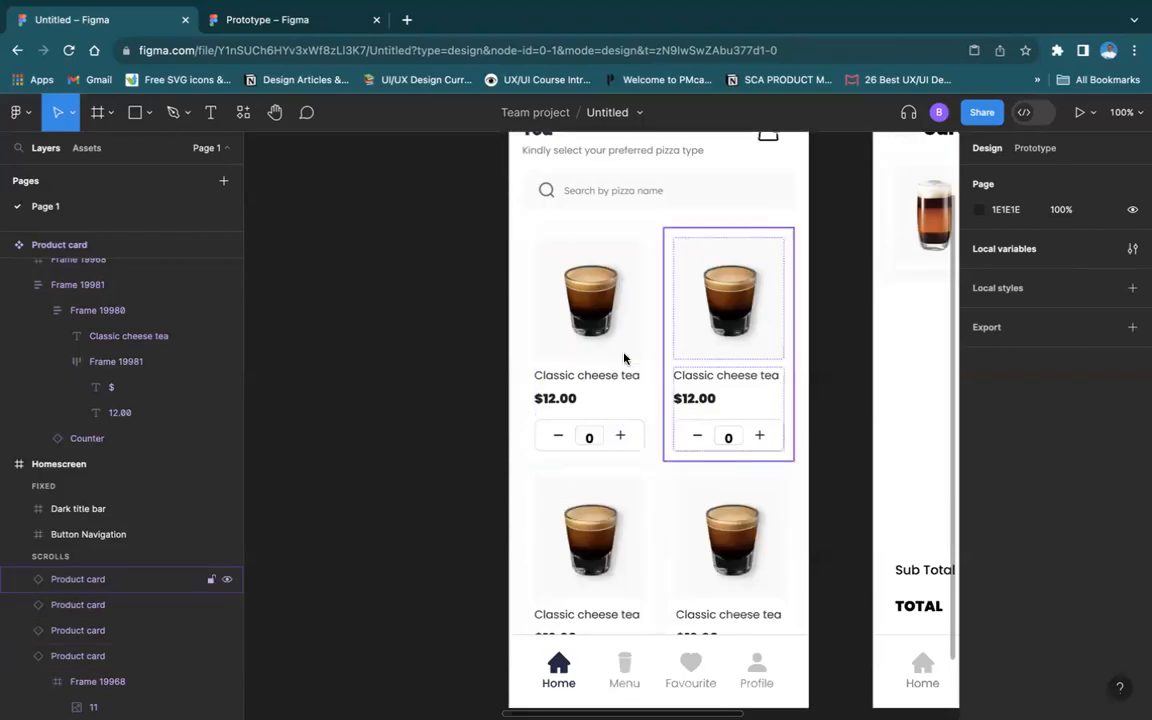
pyautogui.press('Escape')
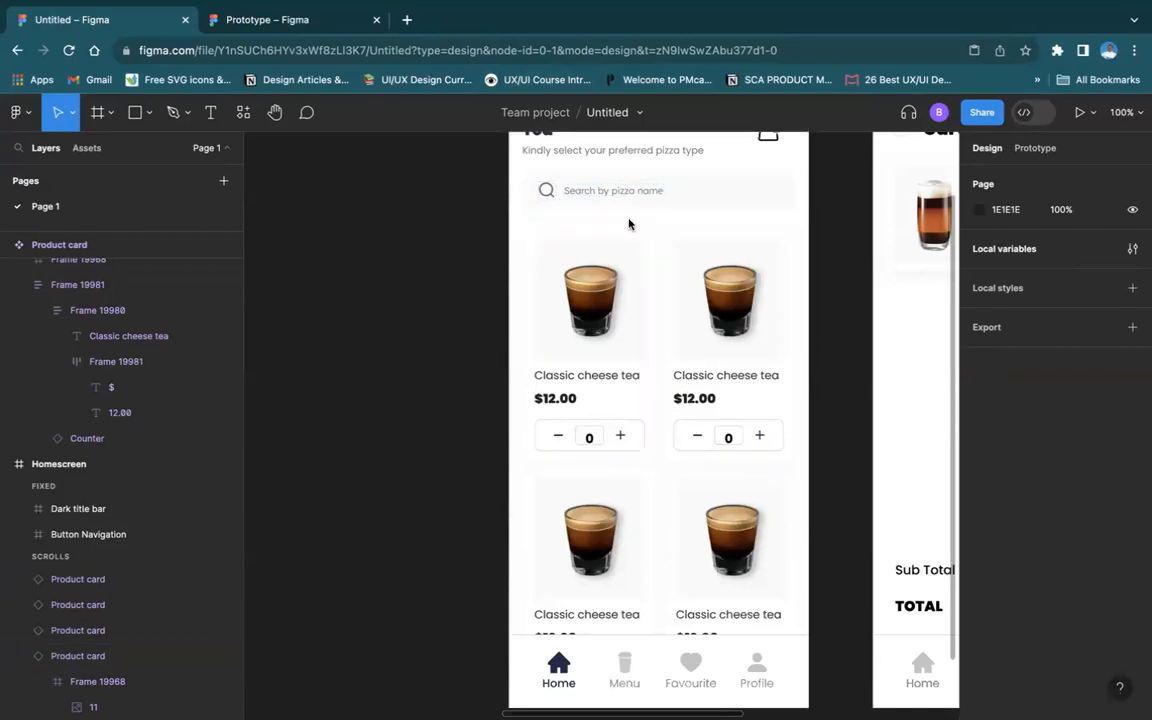
pyautogui.scroll(2, 733, 283)
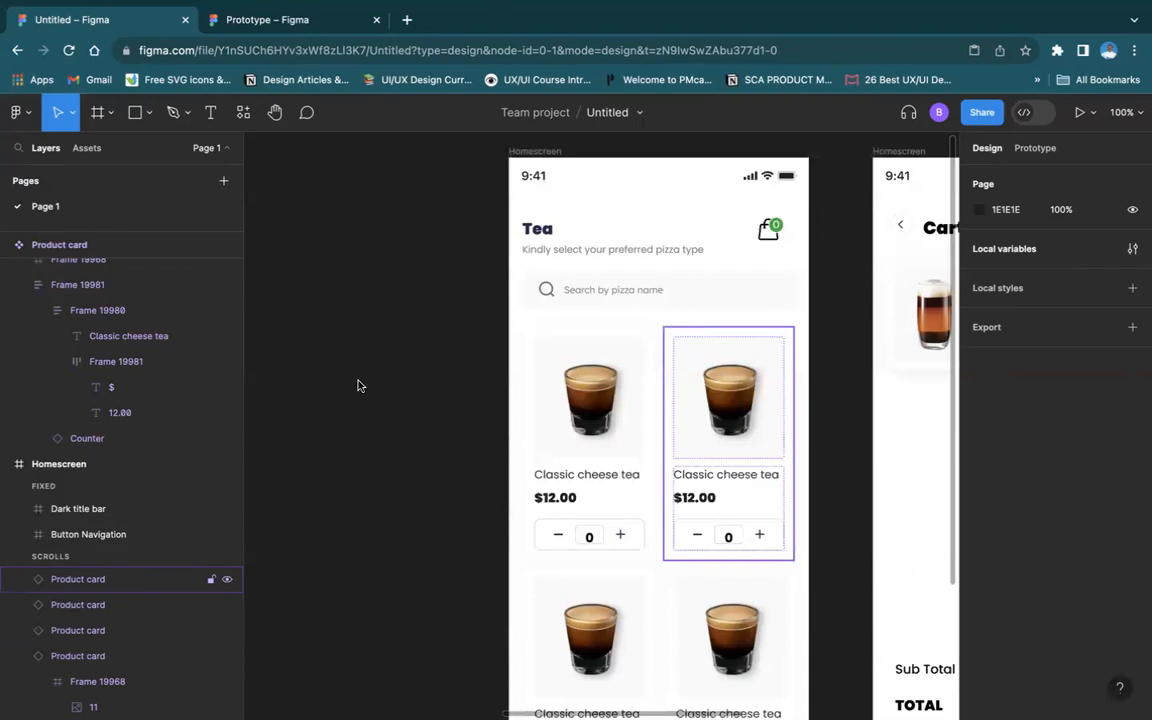
pyautogui.press('-')
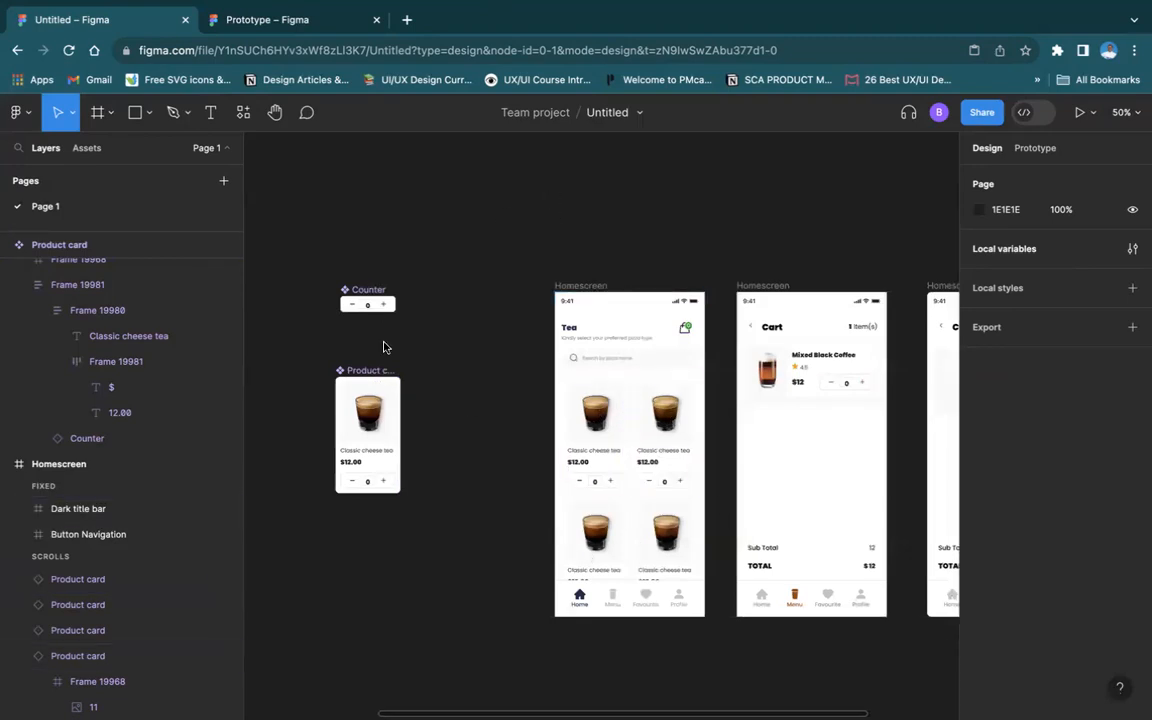
pyautogui.hscroll(-2, 383, 346)
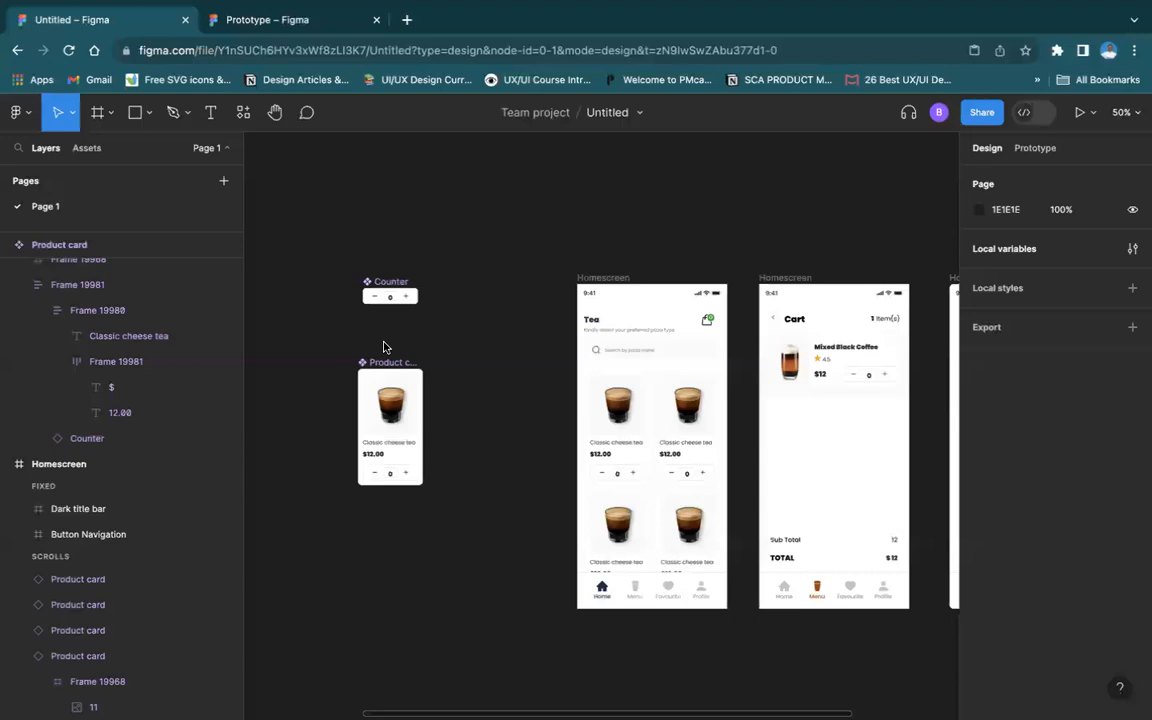
# Rename the Product collection's value mode to Classic cheese tea, using the text of its Product name variable
pyautogui.hscroll(-5, 383, 346)
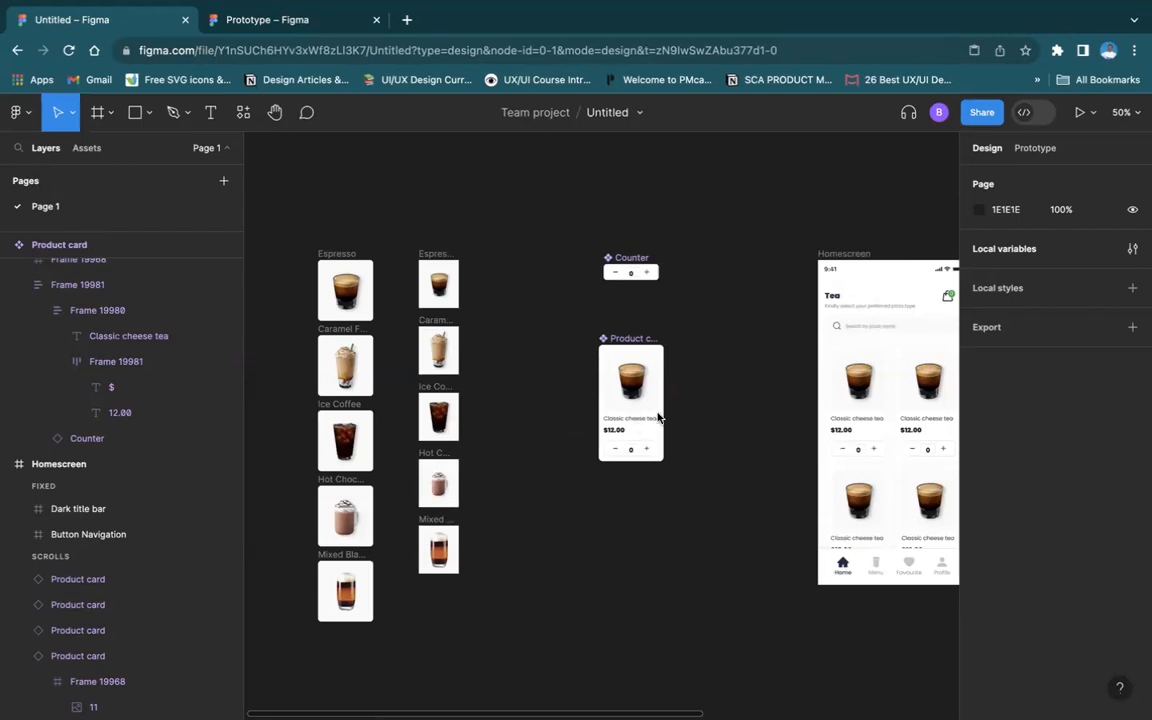
pyautogui.hscroll(3, 665, 390)
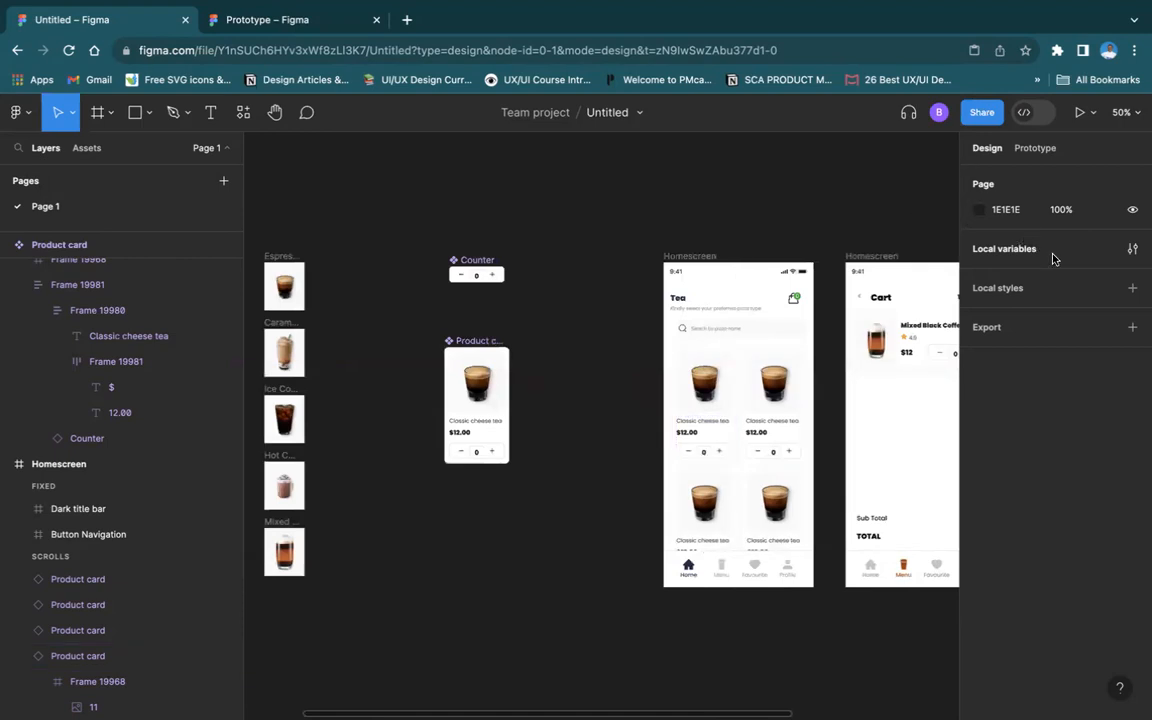
pyautogui.click(1131, 249)
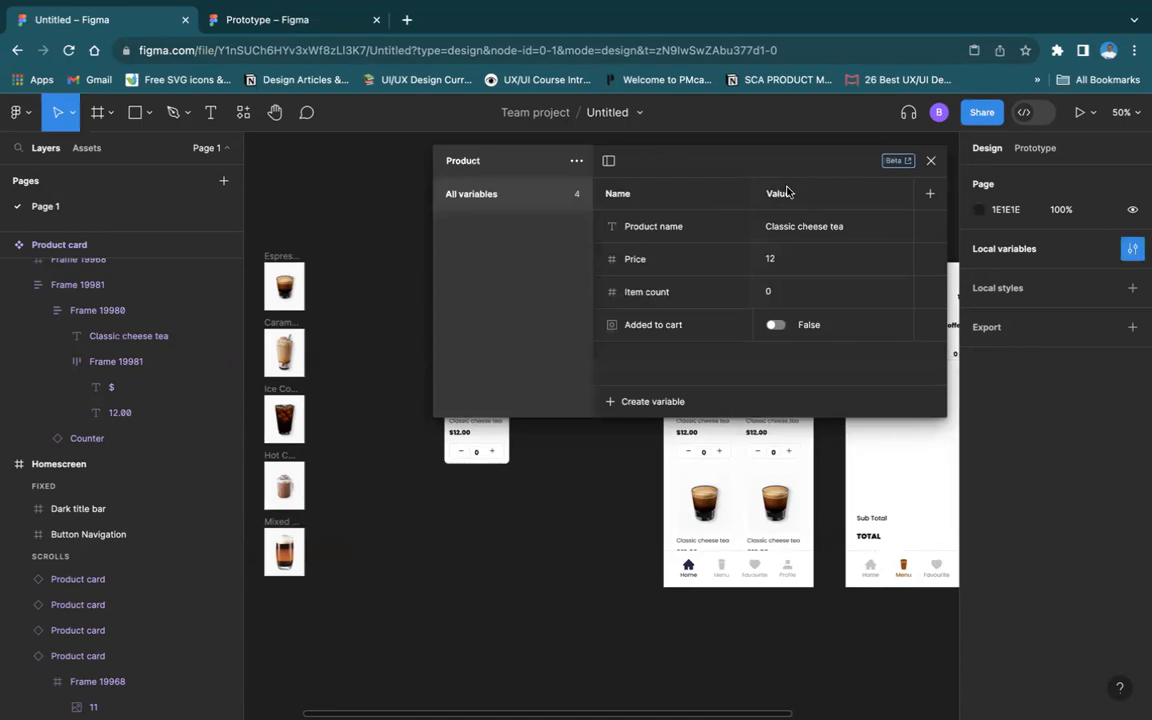
pyautogui.click(830, 226)
pyautogui.hotkey('ctrl', 'c')
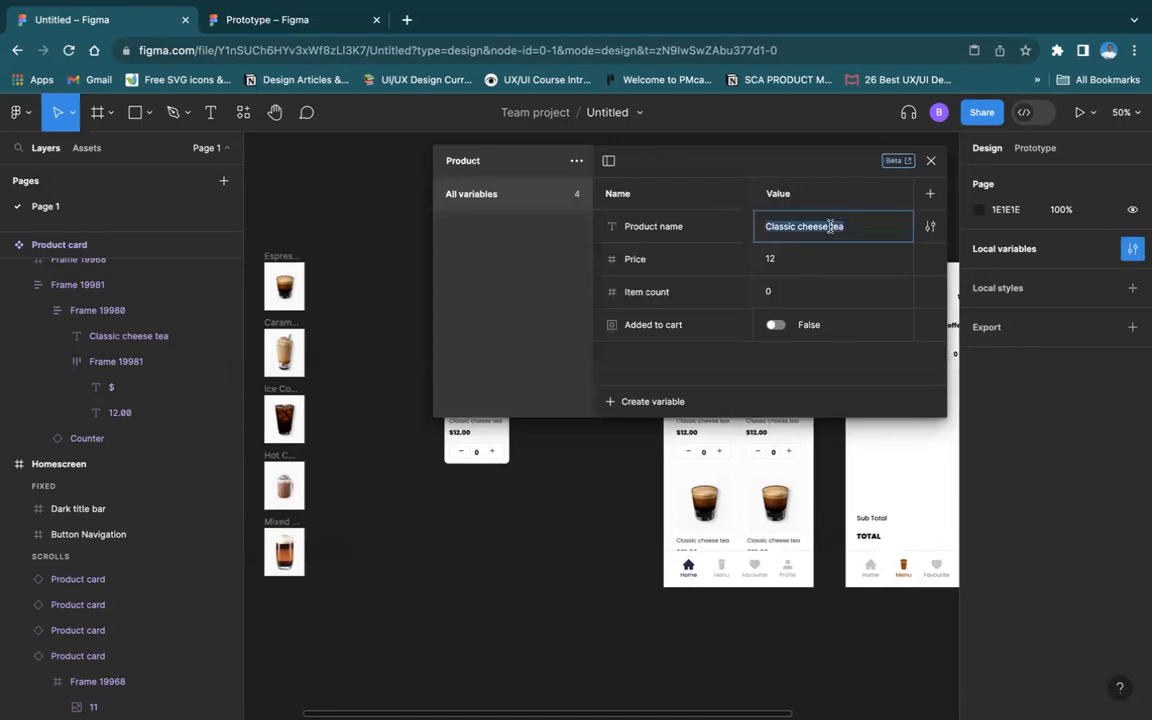
pyautogui.click(807, 197)
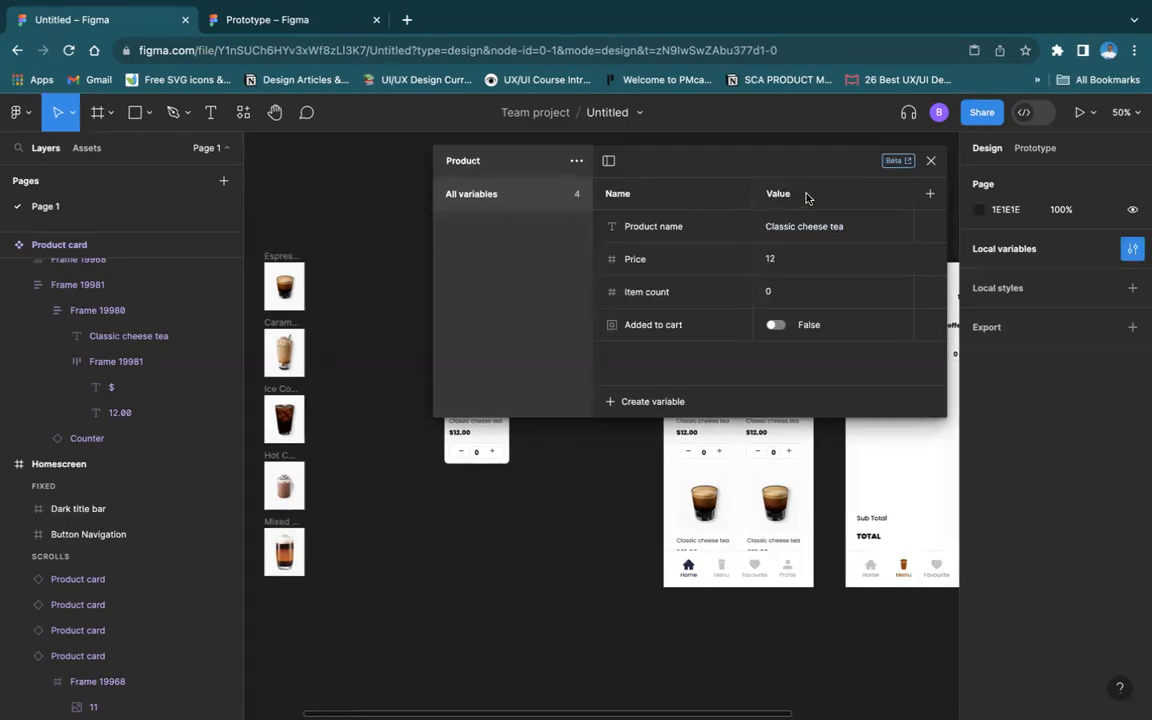
pyautogui.doubleClick(784, 193)
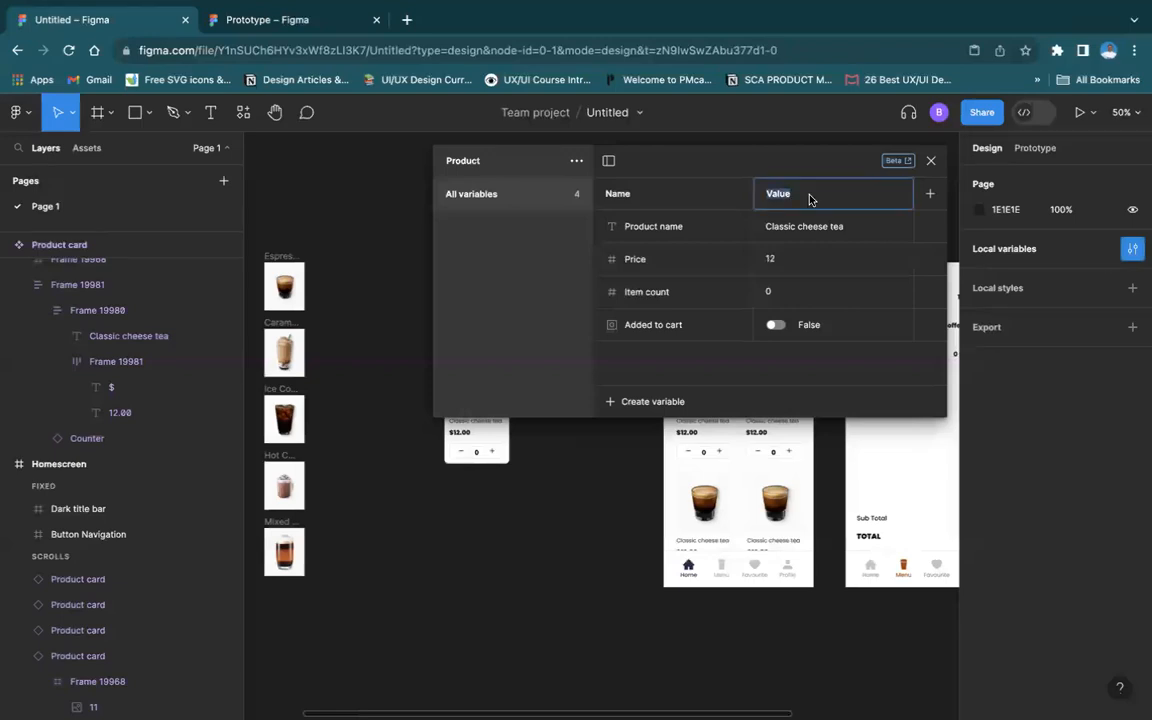
pyautogui.hotkey('ctrl', 'v')
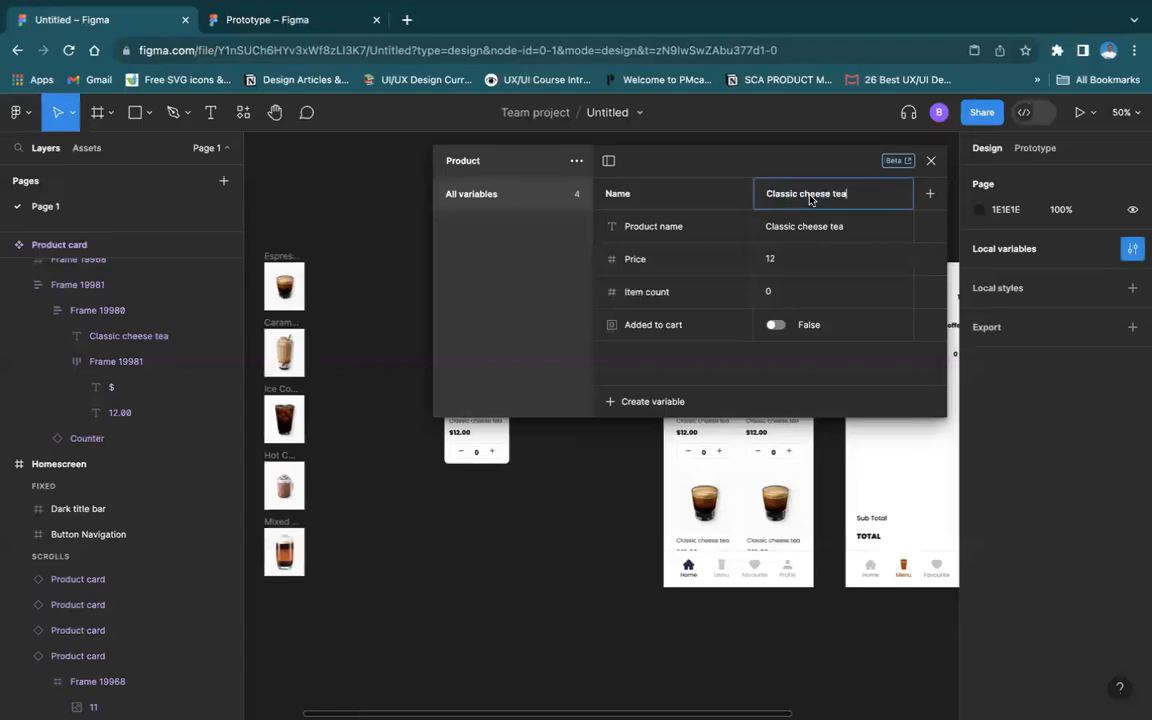
# Add a second variable mode to the Product collection
pyautogui.click(930, 194)
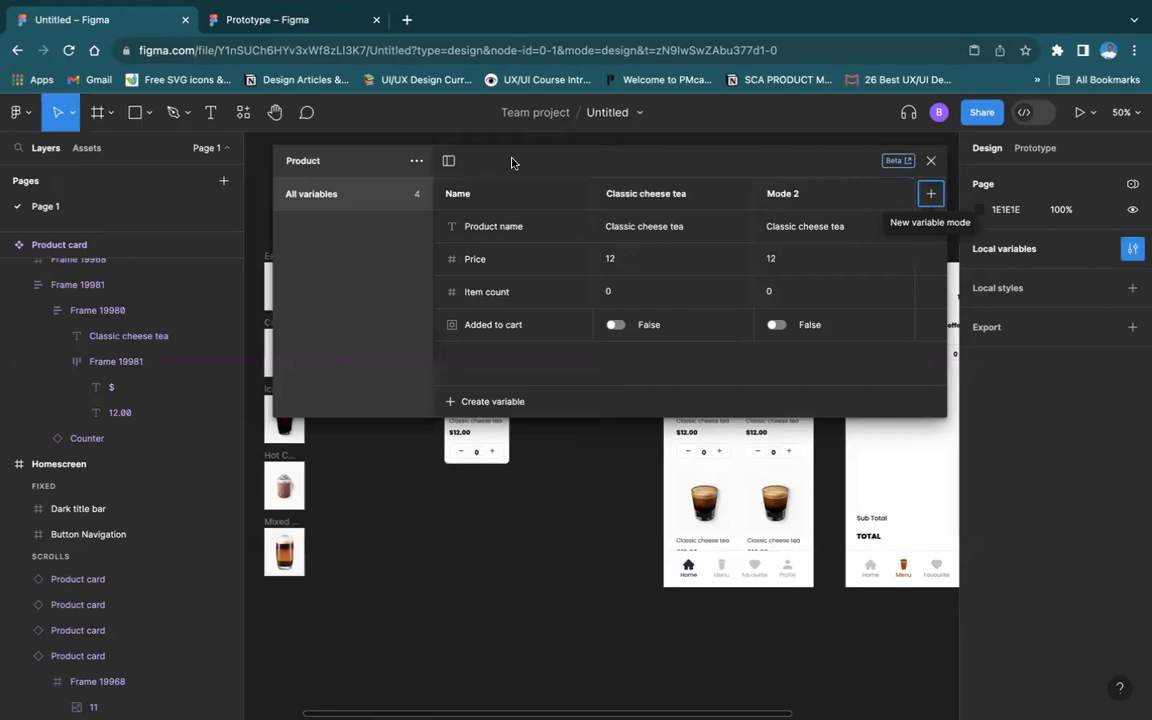
pyautogui.moveTo(515, 160); pyautogui.dragTo(712, 231)
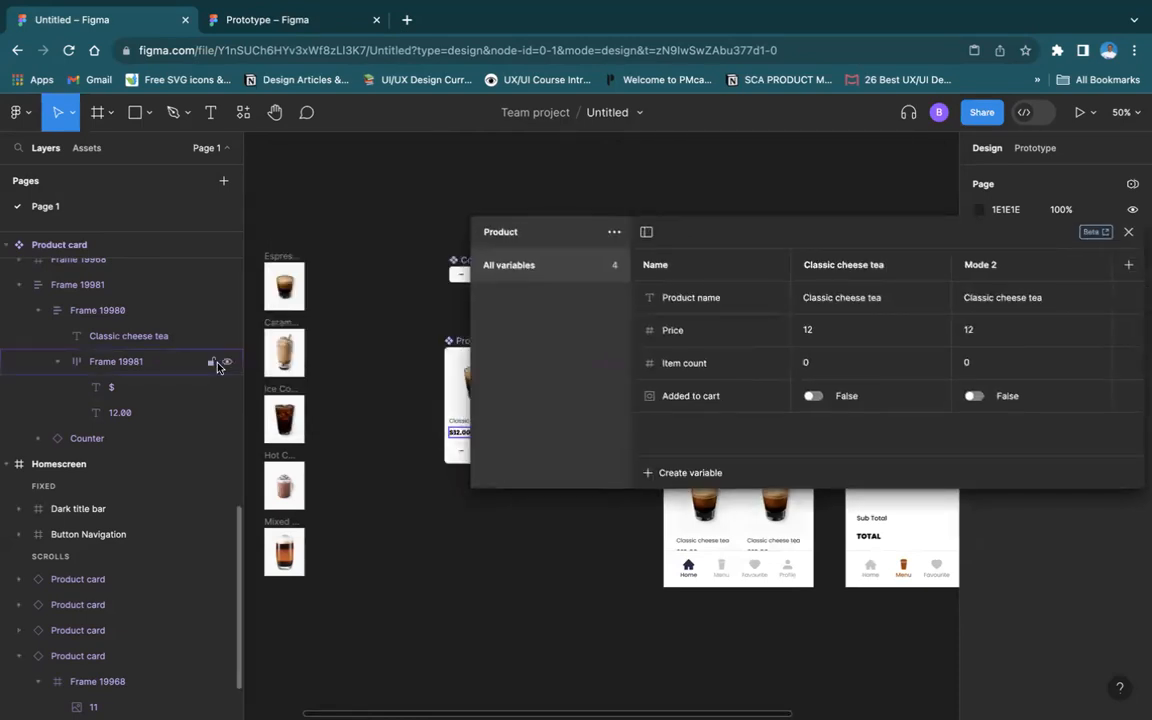
pyautogui.hotkey('shift', '0')
pyautogui.hscroll(-5, 329, 404)
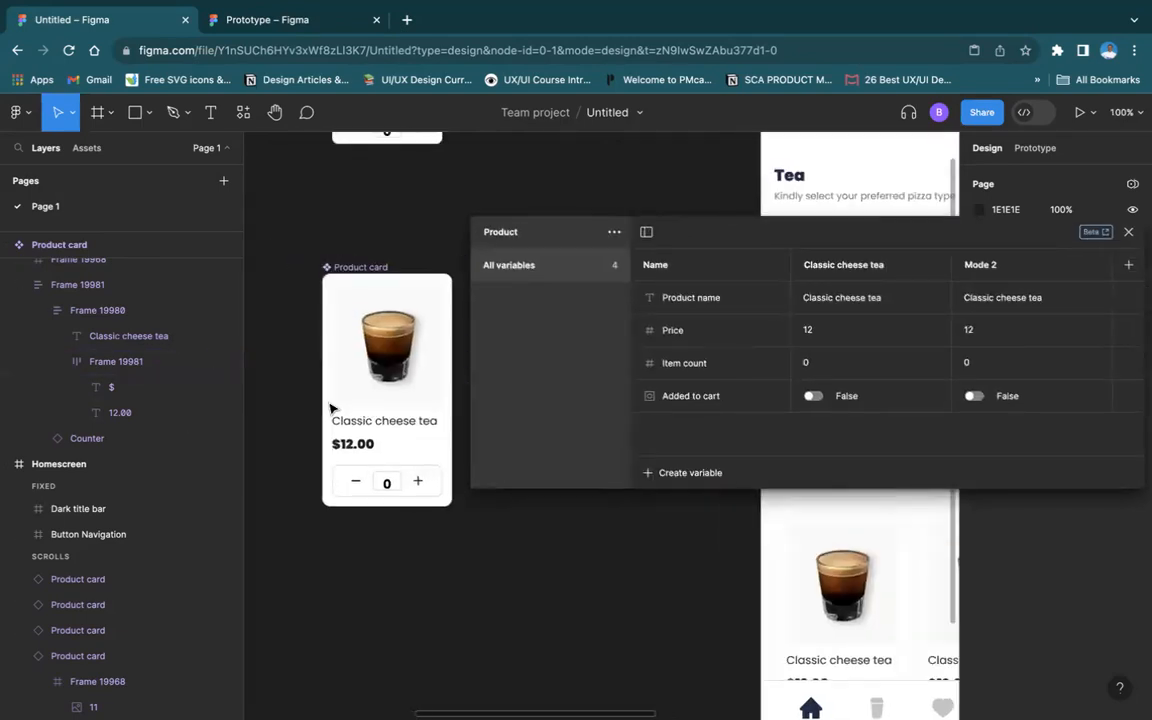
pyautogui.hscroll(-10, 333, 408)
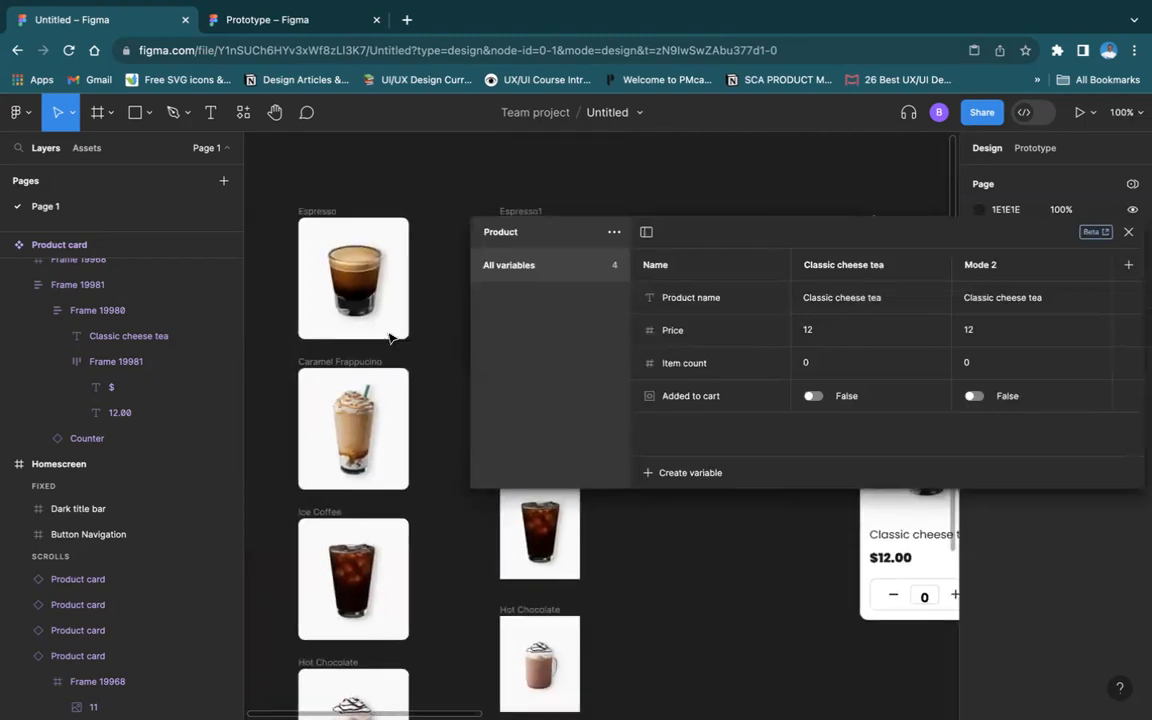
pyautogui.scroll(-3, 327, 453)
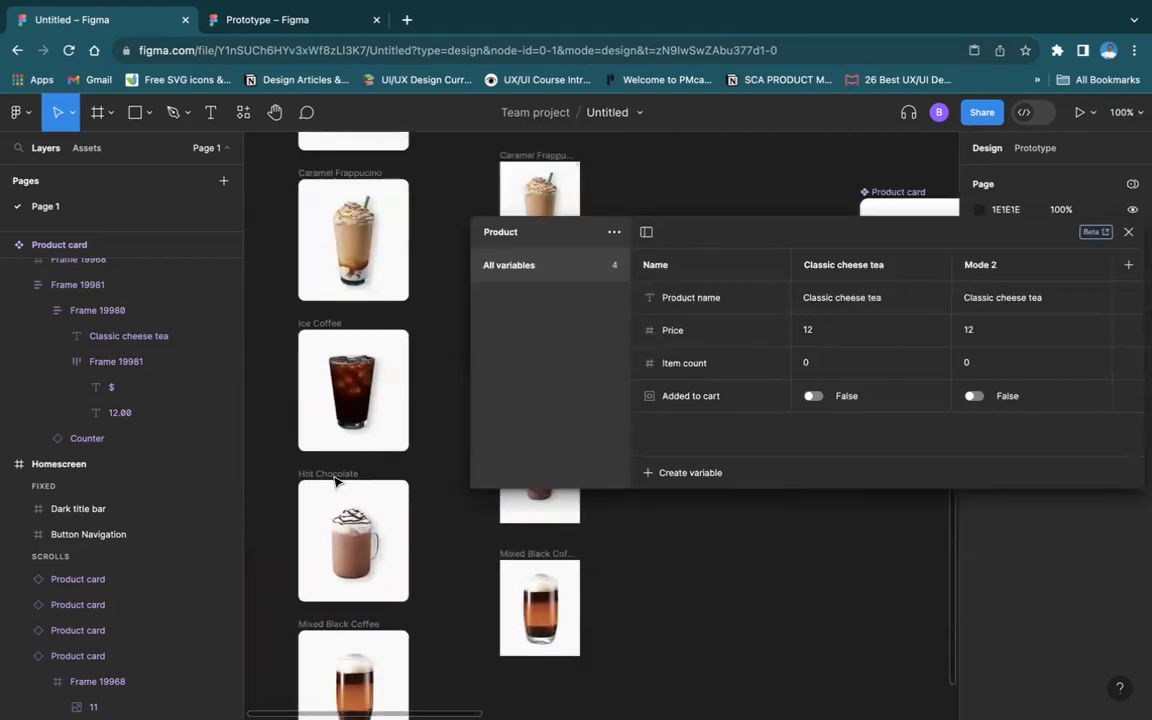
pyautogui.scroll(5, 335, 440)
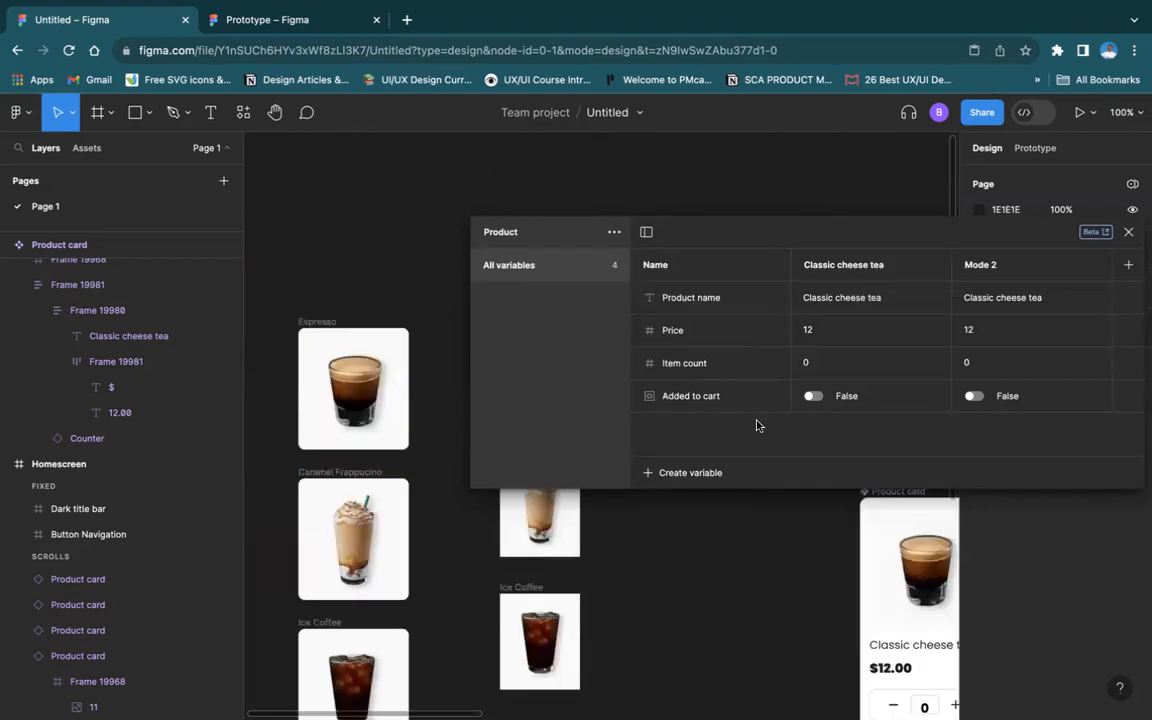
# In the second mode, set the Product name to Caramel Frappucino, matching the drink frame's name, and the Price to 20
pyautogui.click(322, 322)
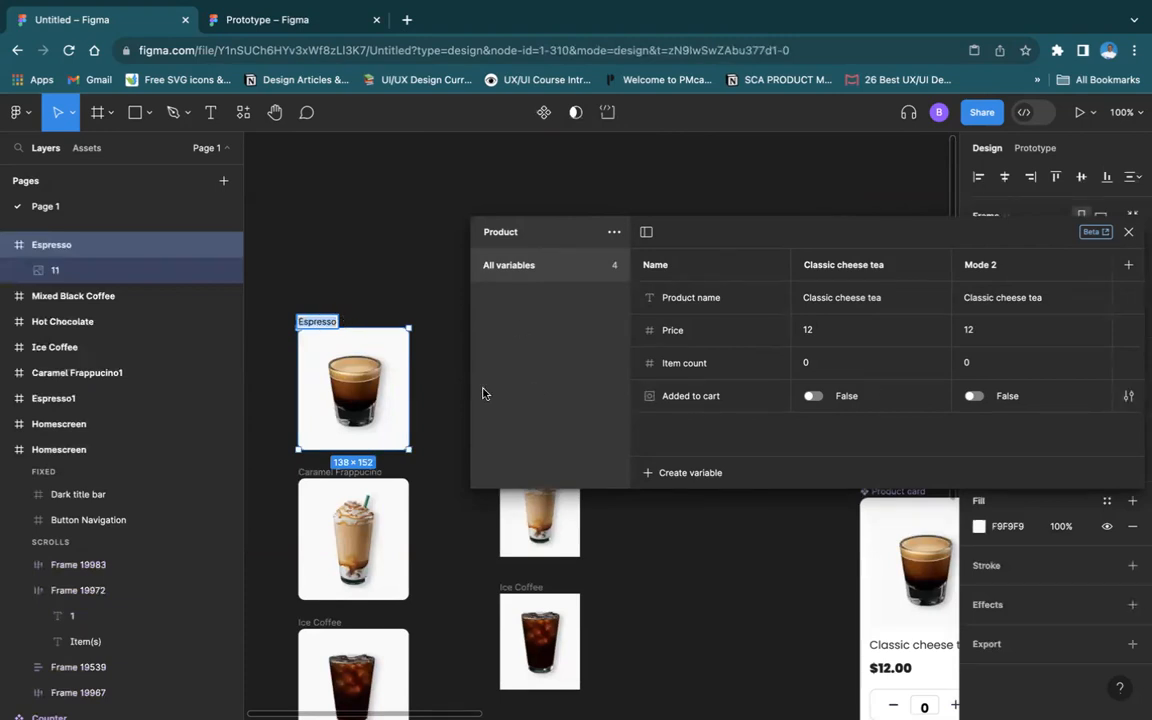
pyautogui.click(340, 471)
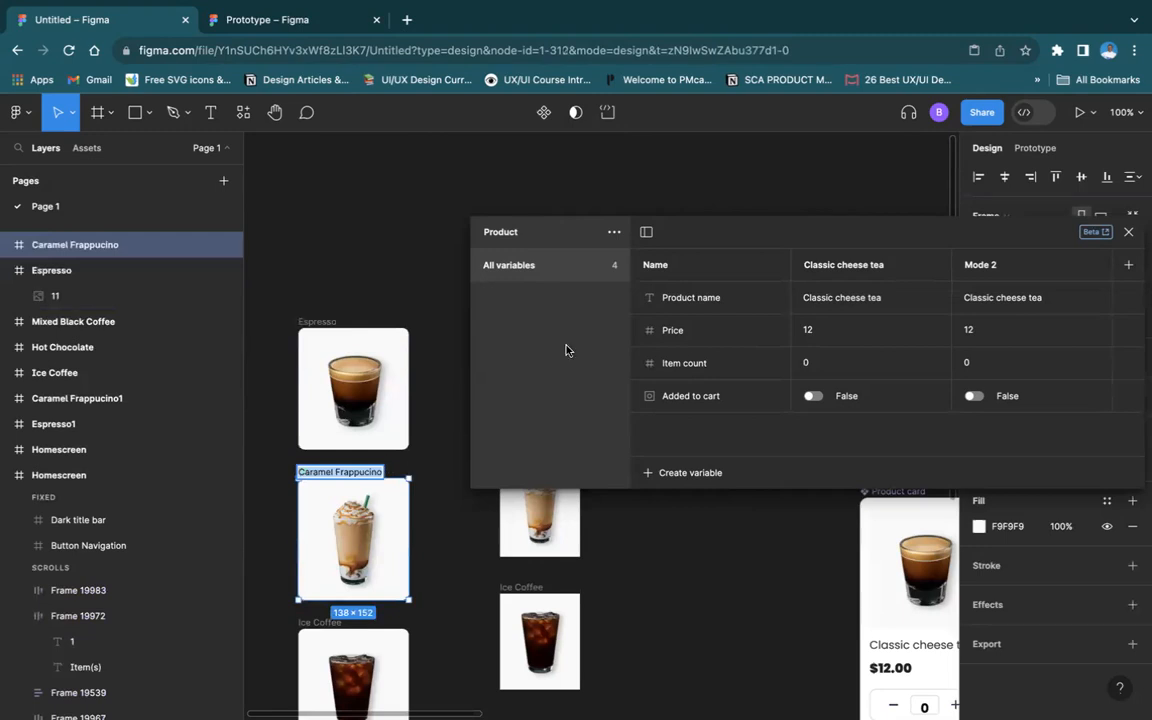
pyautogui.click(991, 297)
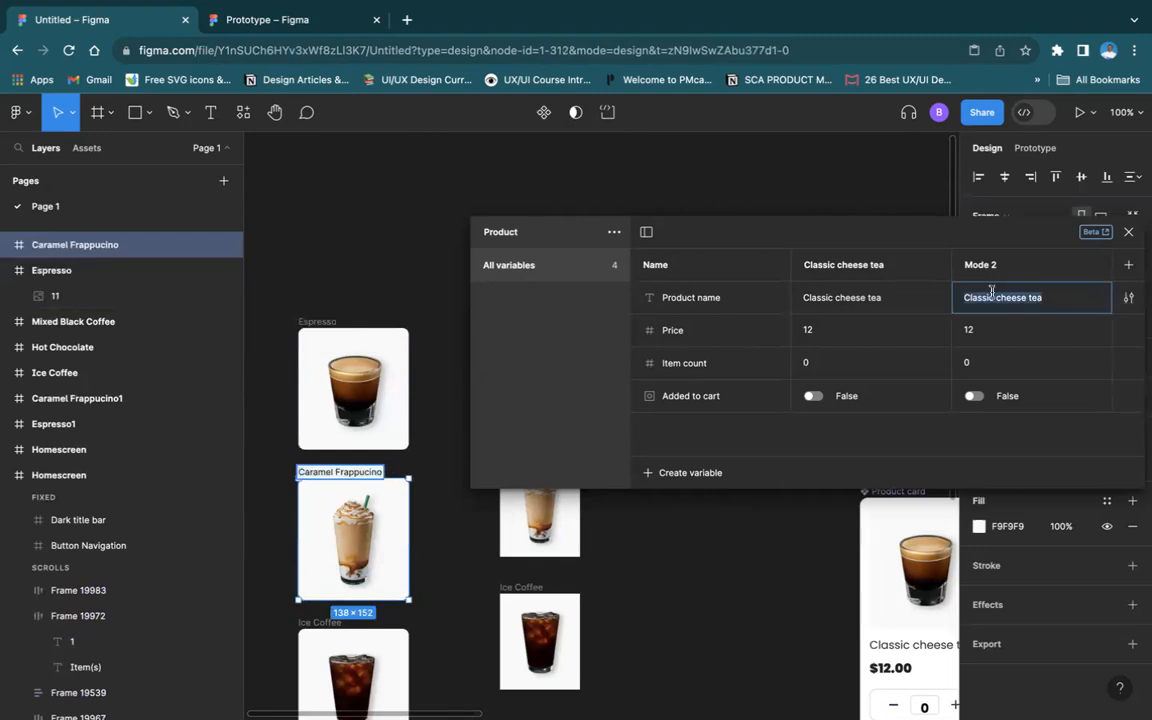
pyautogui.write('Caramel Frappucino')
pyautogui.click(995, 330)
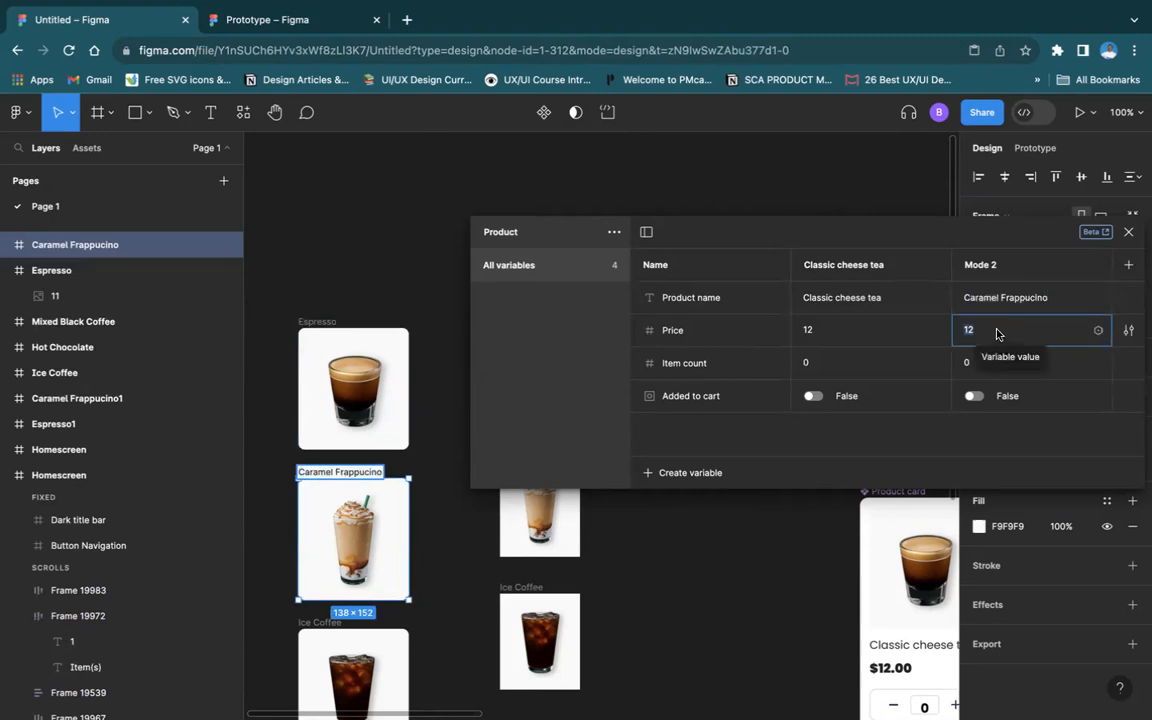
pyautogui.write('20')
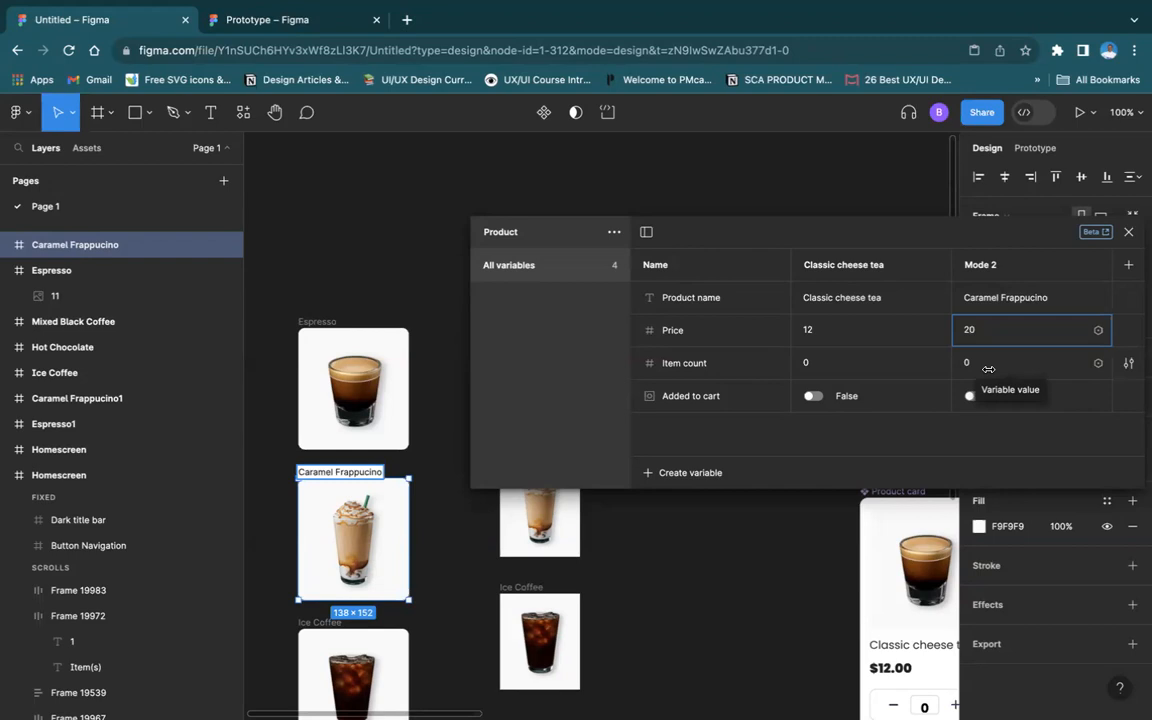
pyautogui.click(1004, 298)
pyautogui.moveTo(487, 30)
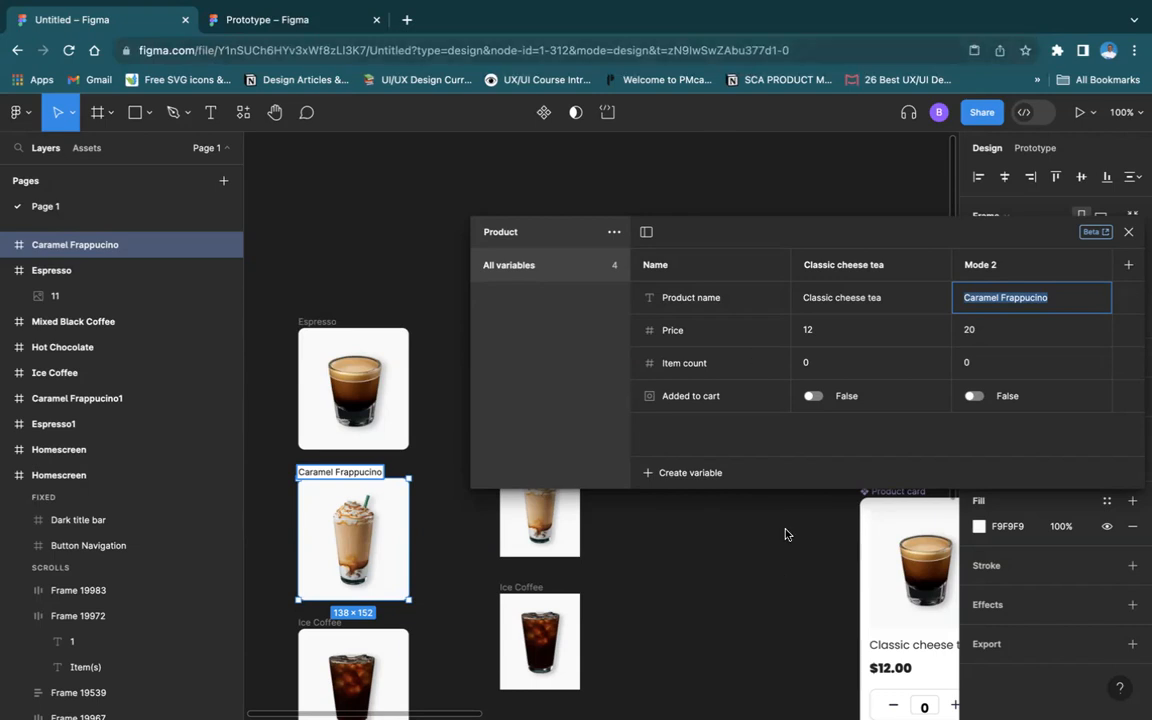
pyautogui.click(849, 188)
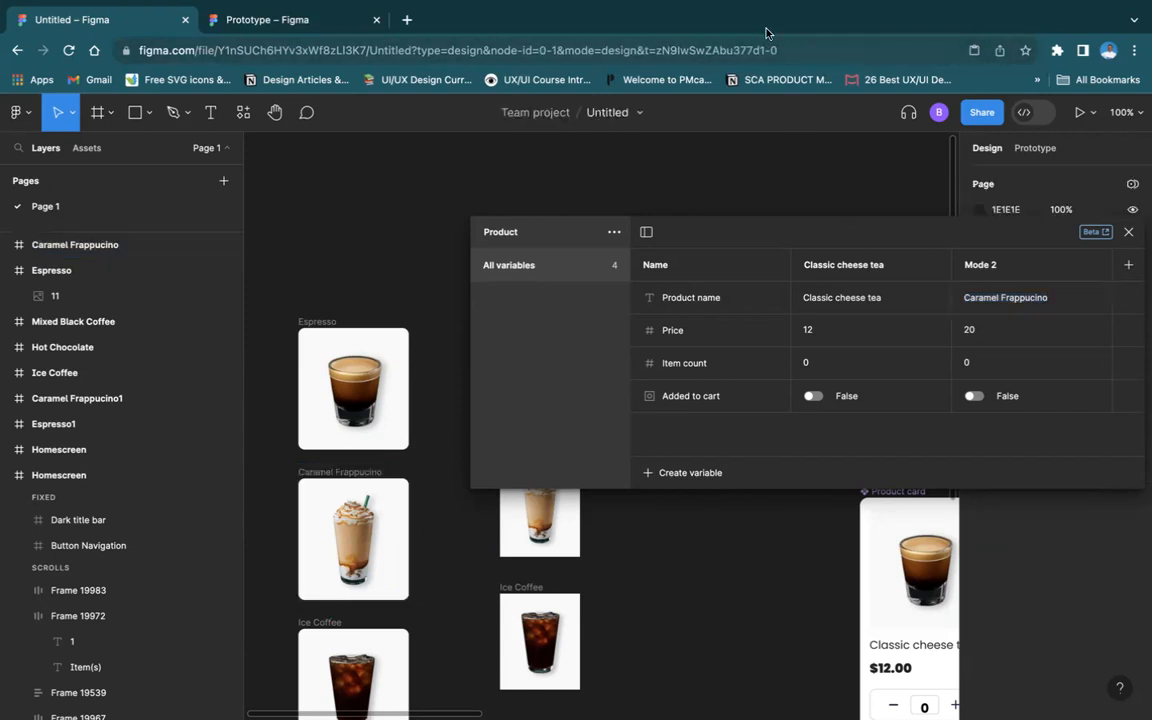
# Examine the drink image frames and their names, from Espresso through Mixed Black Coffee, alongside the Product variables
pyautogui.moveTo(829, 9)
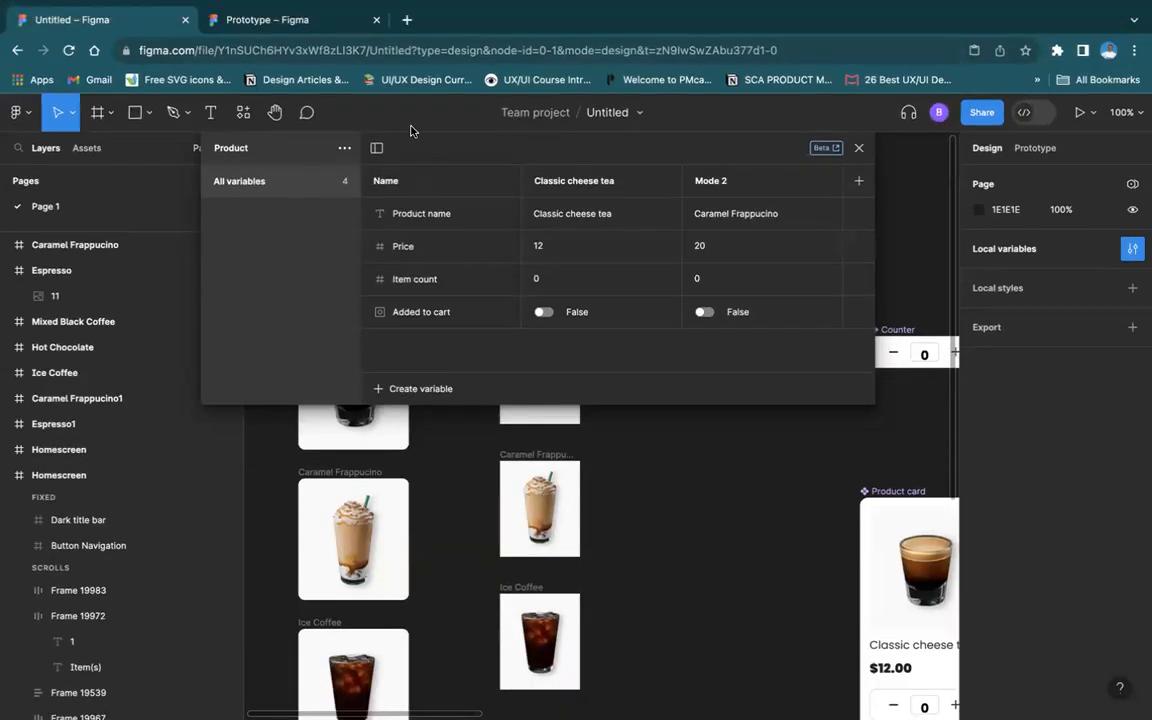
pyautogui.moveTo(420, 133); pyautogui.dragTo(788, 374)
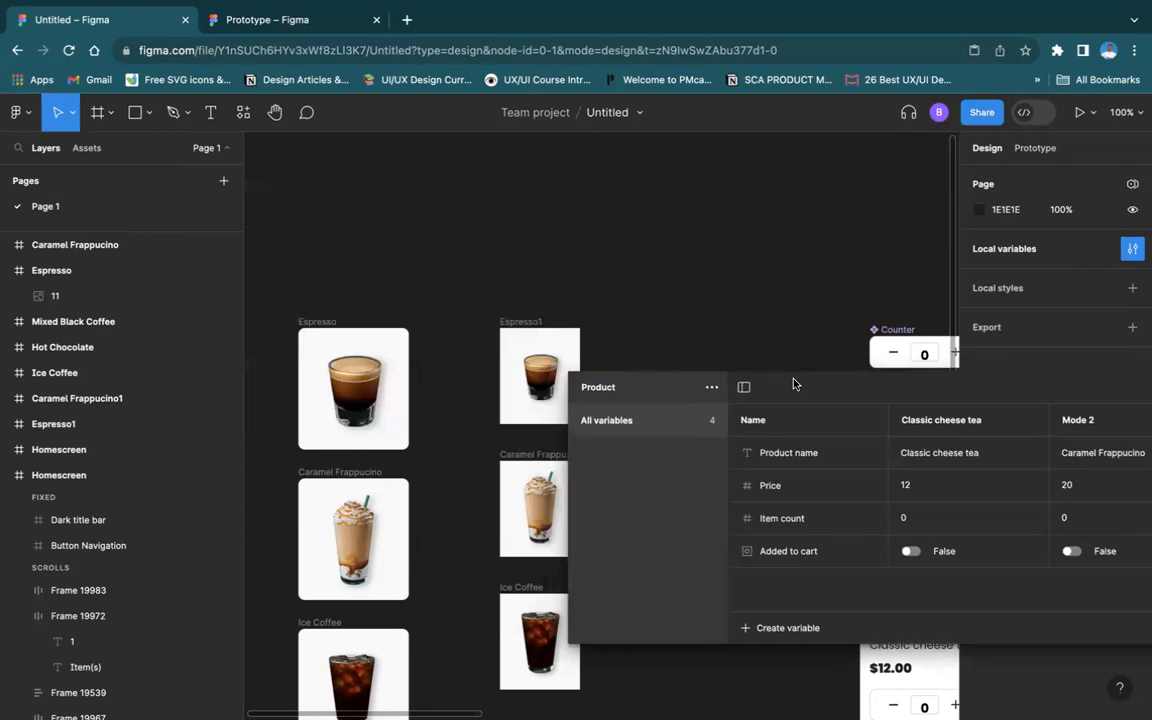
pyautogui.scroll(-7, 322, 527)
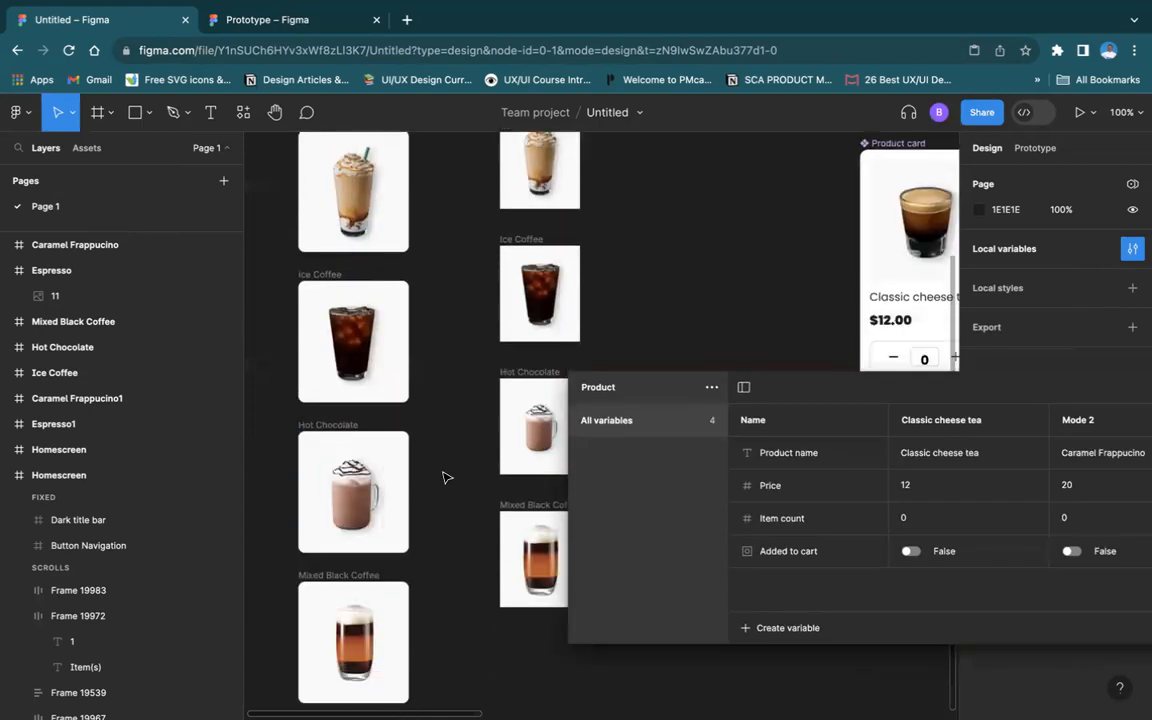
pyautogui.scroll(7, 420, 428)
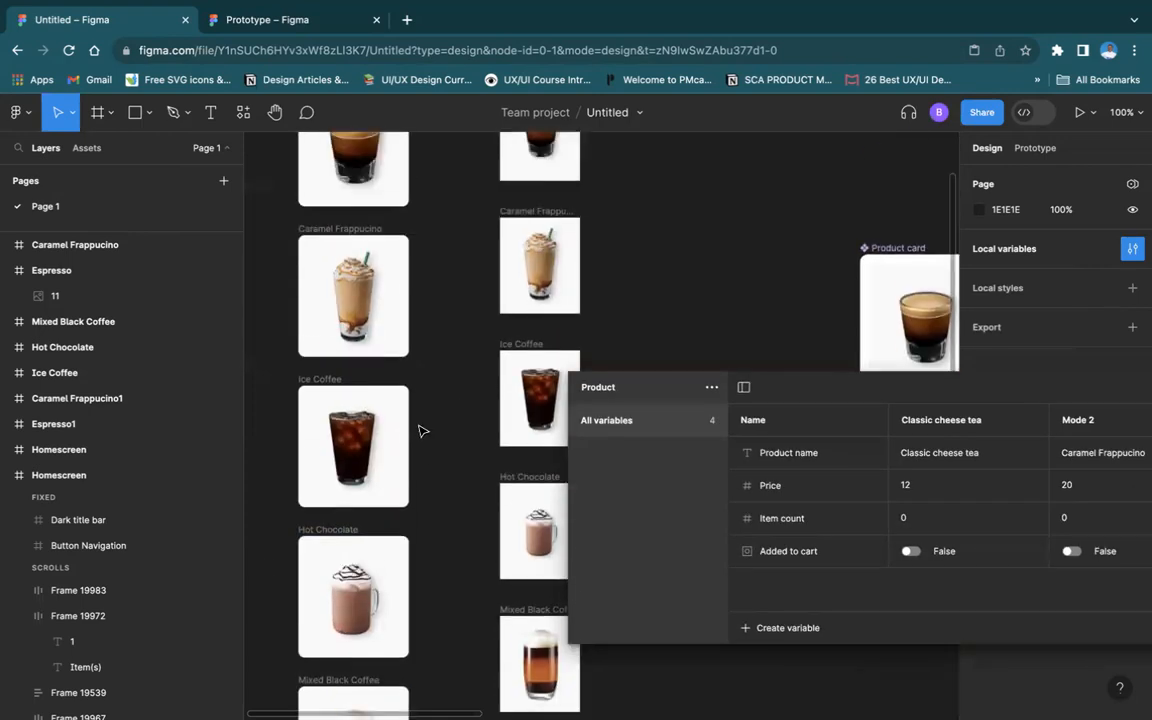
pyautogui.scroll(-8, 415, 430)
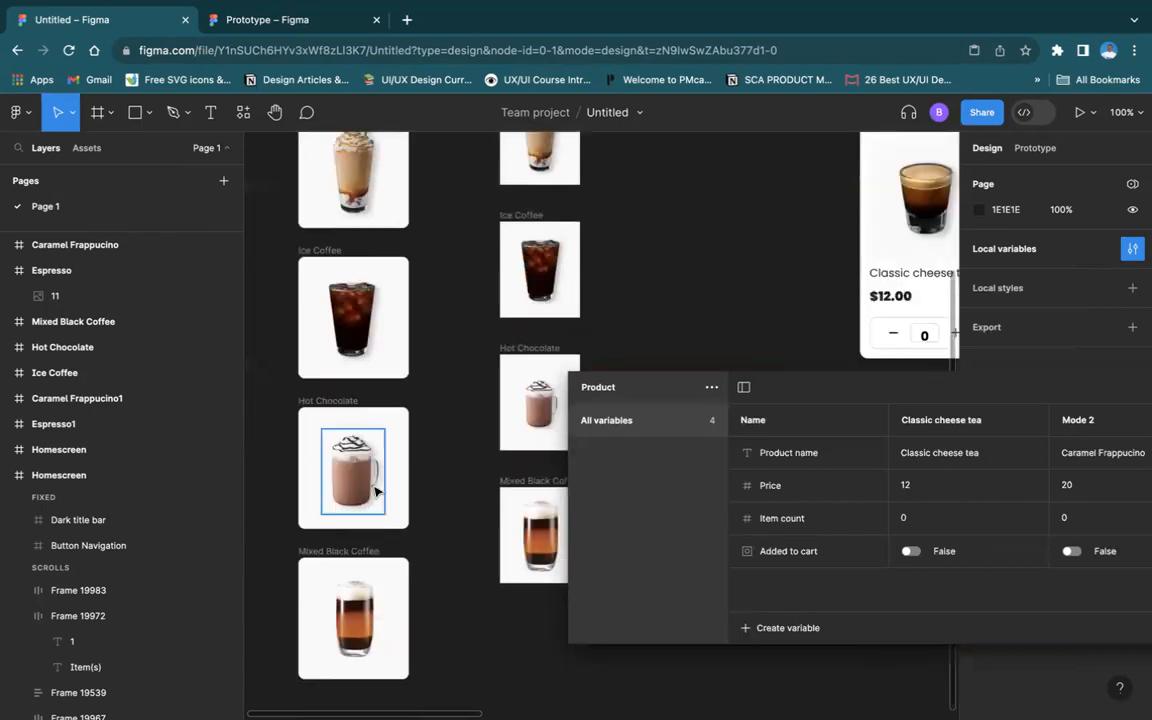
pyautogui.scroll(6, 432, 277)
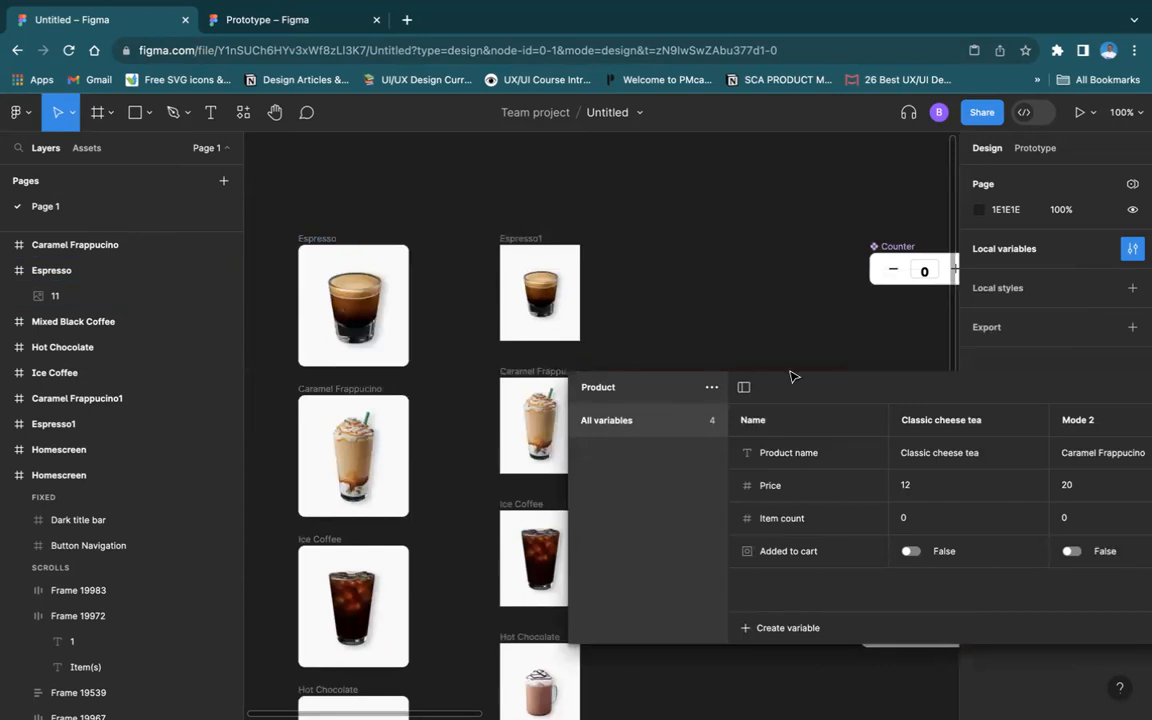
pyautogui.moveTo(814, 404); pyautogui.dragTo(685, 360)
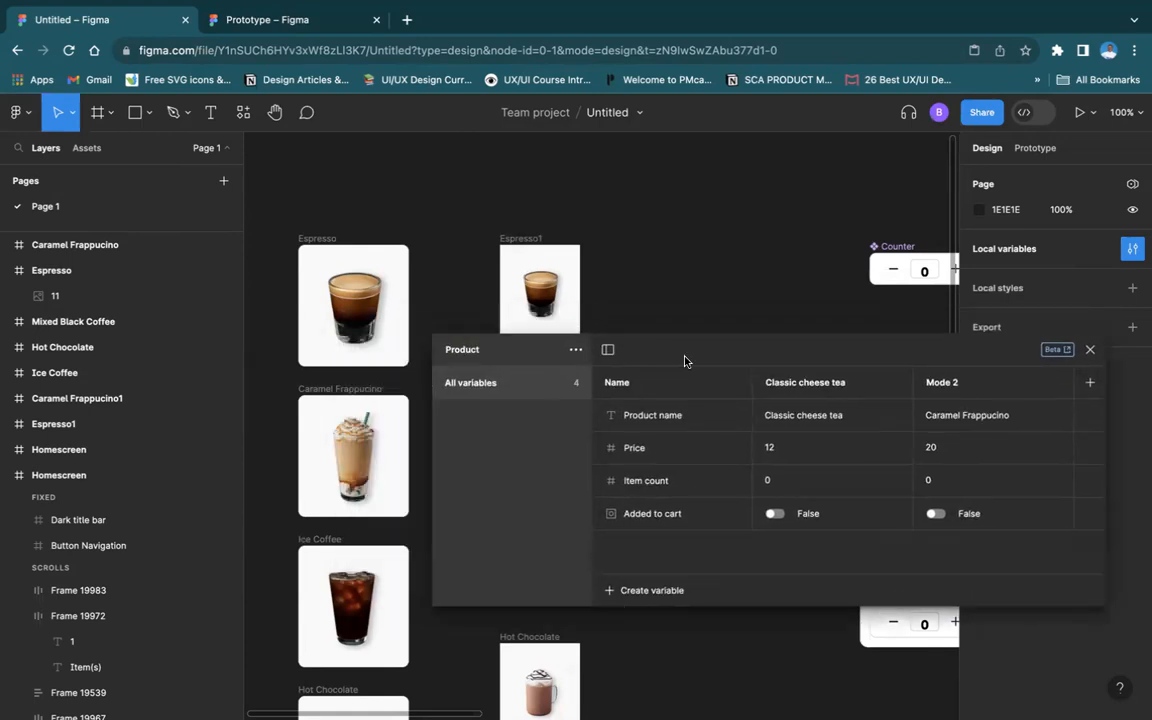
pyautogui.click(329, 236)
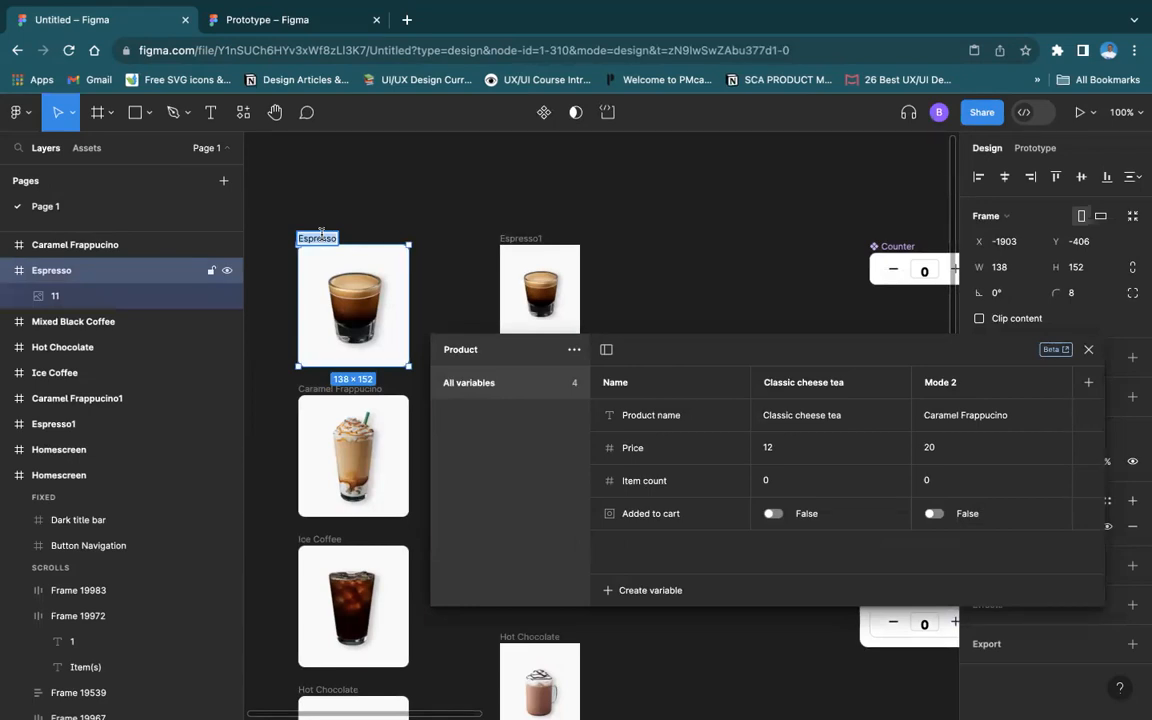
pyautogui.click(676, 267)
# Rename the second variable mode to Caramel Frappucino, using the text of its Product name value
pyautogui.moveTo(768, 352); pyautogui.dragTo(666, 291)
pyautogui.doubleClick(857, 348)
pyautogui.hotkey('ctrl', 'c')
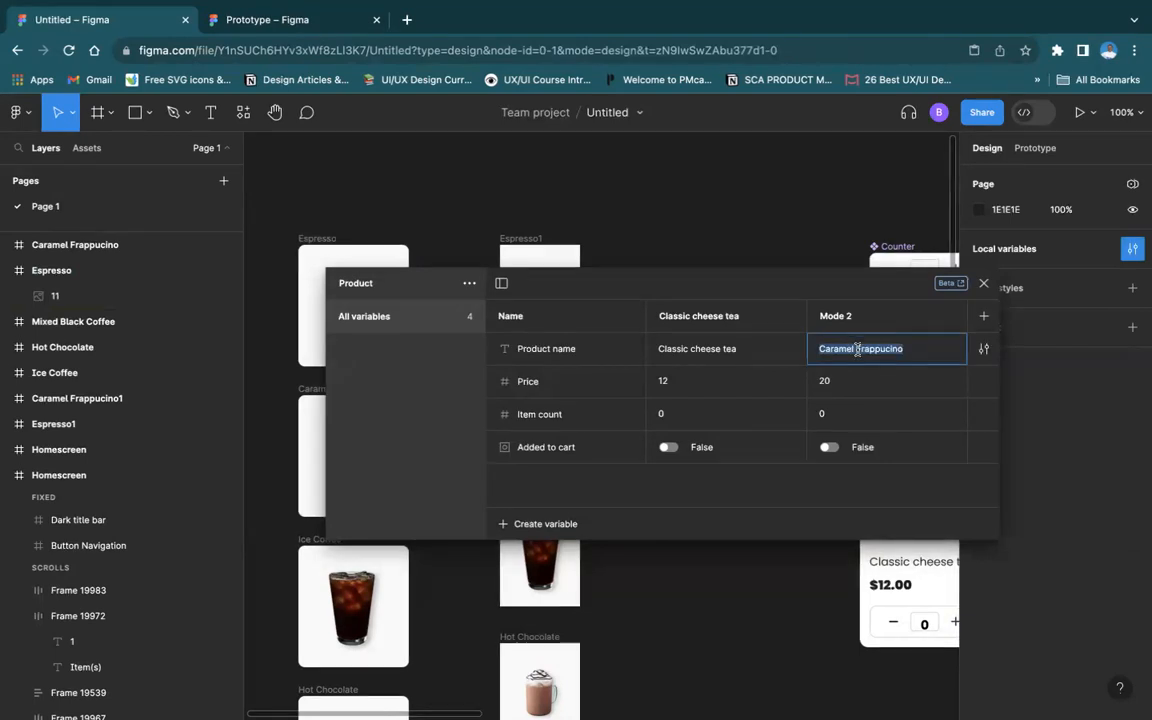
pyautogui.click(853, 316)
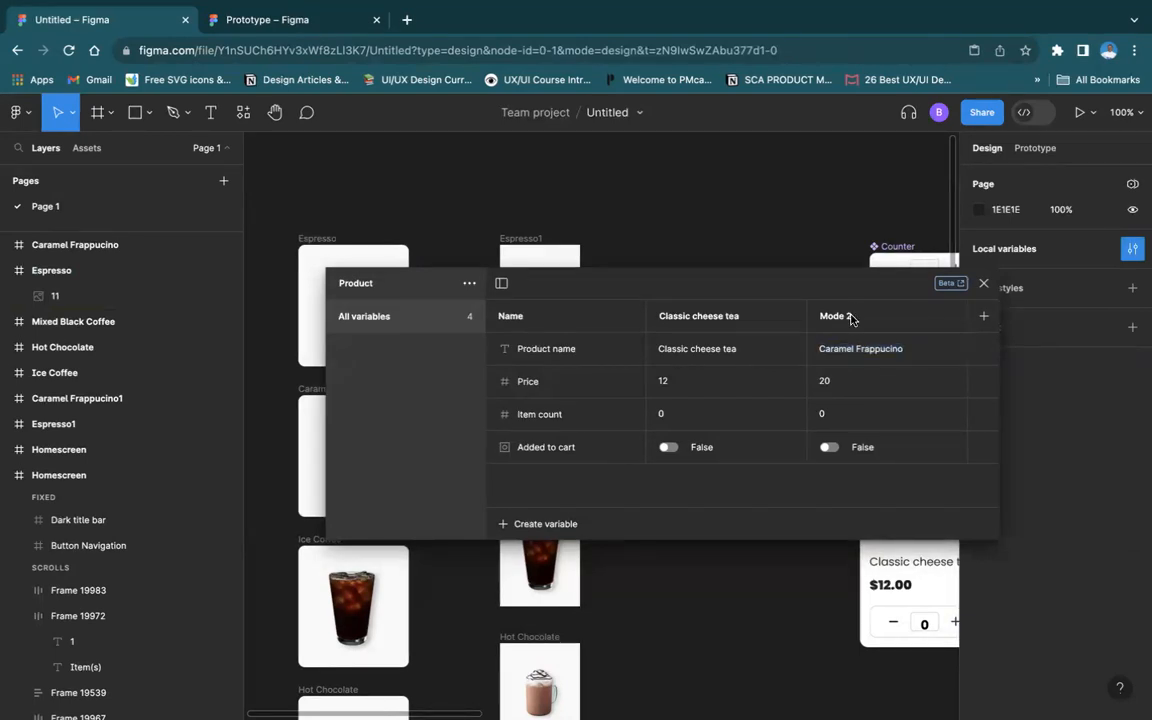
pyautogui.doubleClick(835, 317)
pyautogui.hotkey('ctrl', 'v')
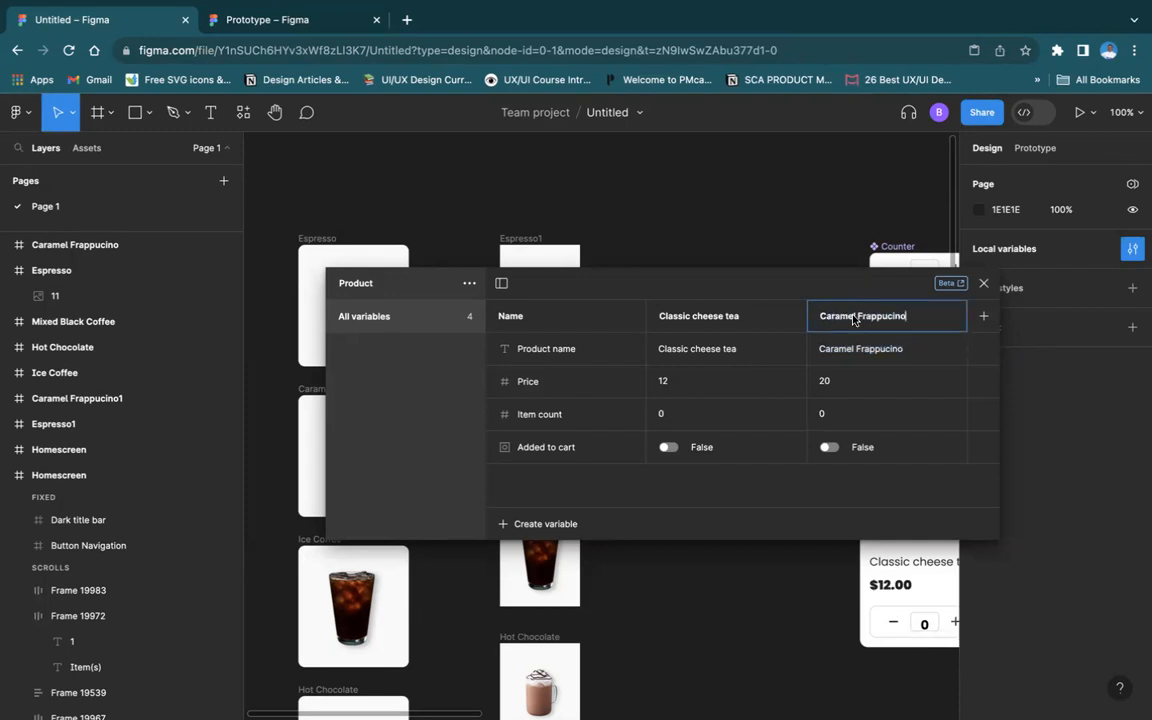
# Move the variables window clear of the drink frames and copy the name of the Ice Coffee frame
pyautogui.moveTo(760, 285); pyautogui.dragTo(567, 274)
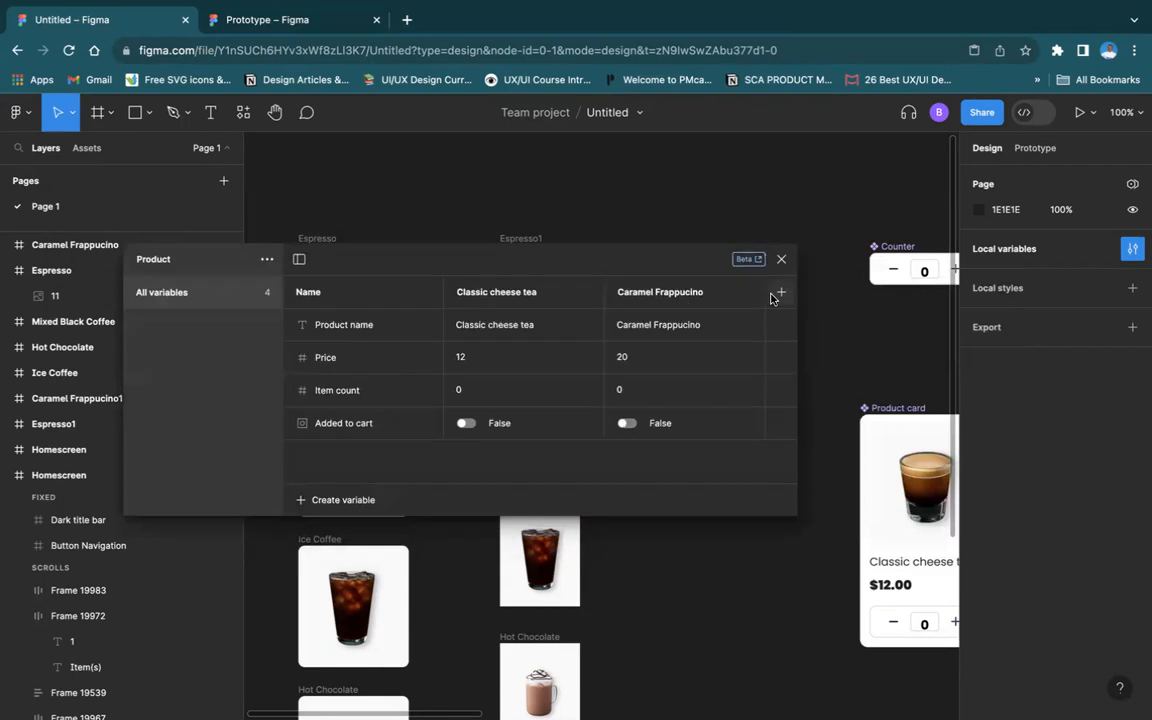
pyautogui.moveTo(641, 254); pyautogui.dragTo(805, 145)
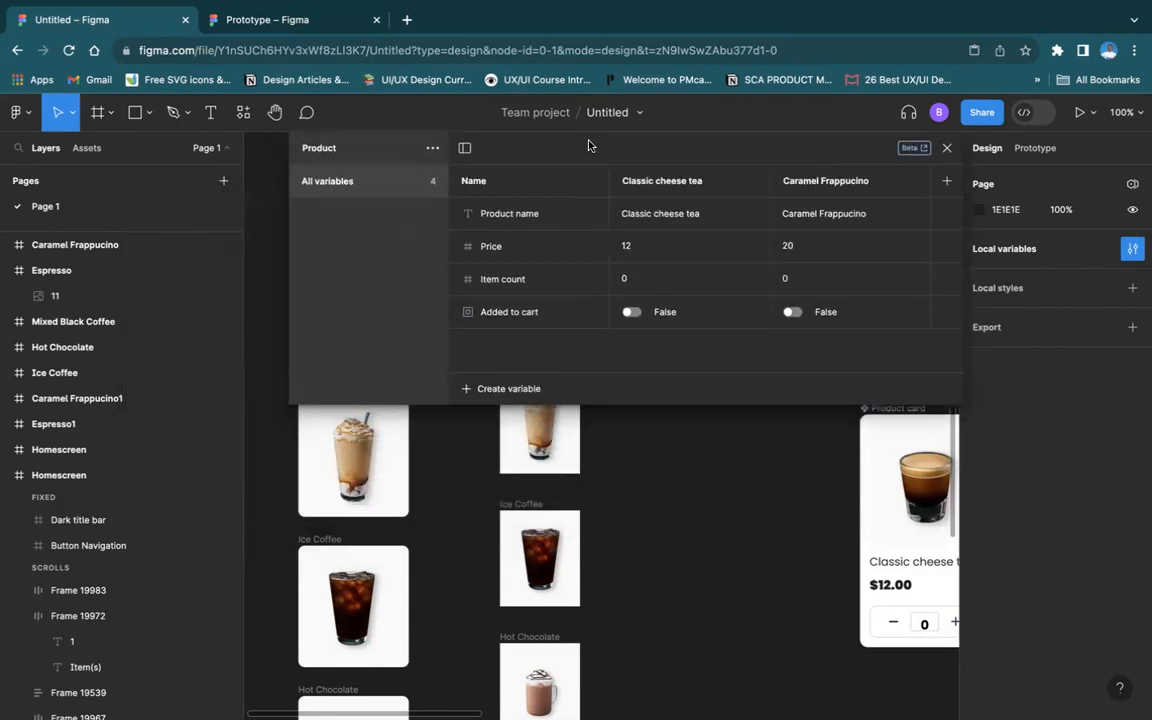
pyautogui.moveTo(612, 150); pyautogui.dragTo(500, 143)
pyautogui.click(330, 540)
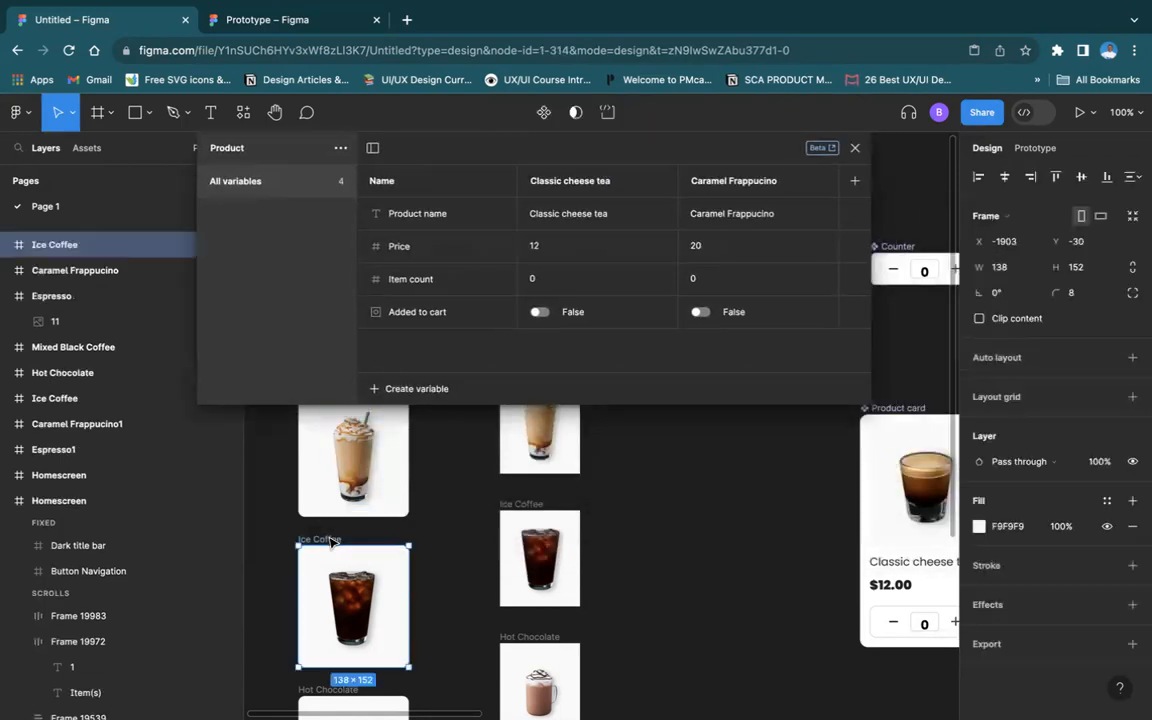
pyautogui.doubleClick(330, 540)
pyautogui.hotkey('ctrl', 'c')
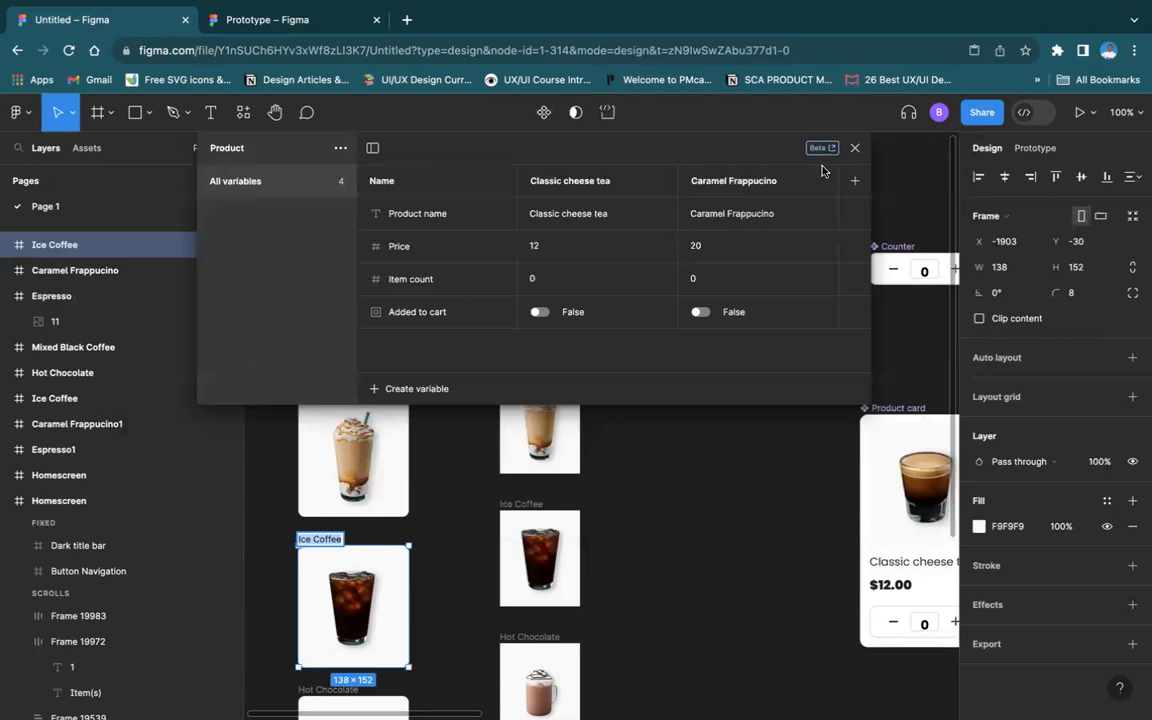
# Add a third mode named Ice Coffee to the Product collection, with Product name Ice Coffee and Price 15
pyautogui.click(854, 181)
pyautogui.doubleClick(873, 185)
pyautogui.hotkey('ctrl', 'v')
pyautogui.doubleClick(887, 213)
pyautogui.hotkey('ctrl', 'v')
pyautogui.doubleClick(891, 250)
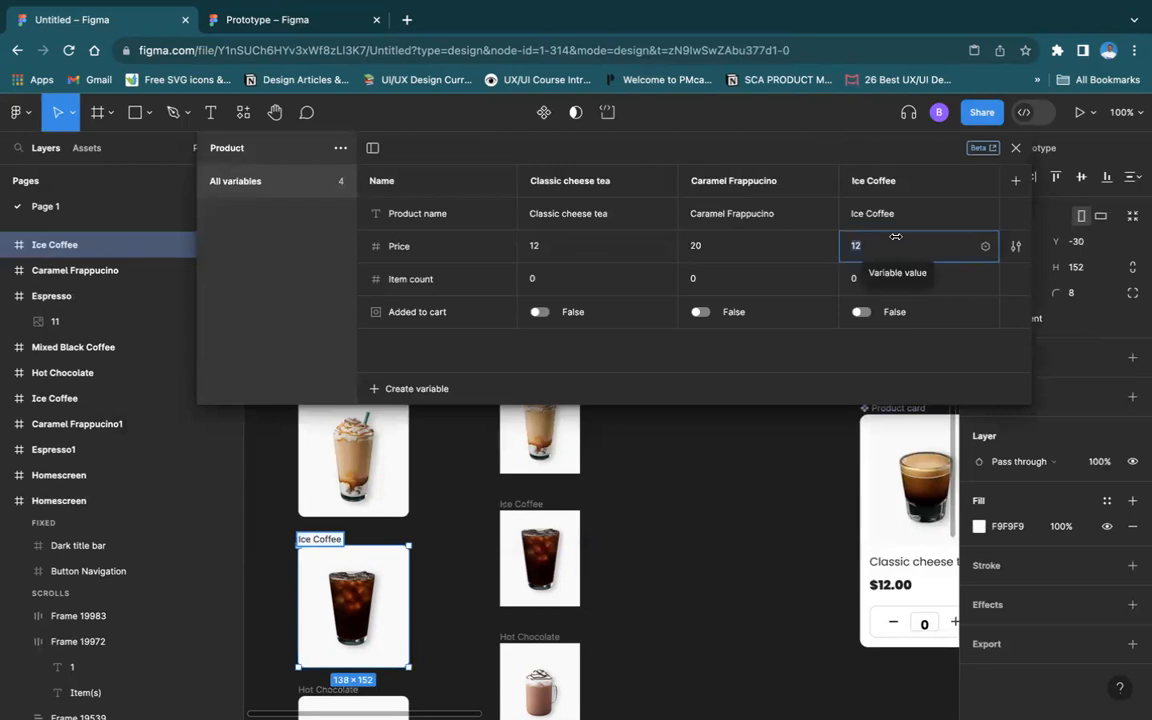
pyautogui.write('1')
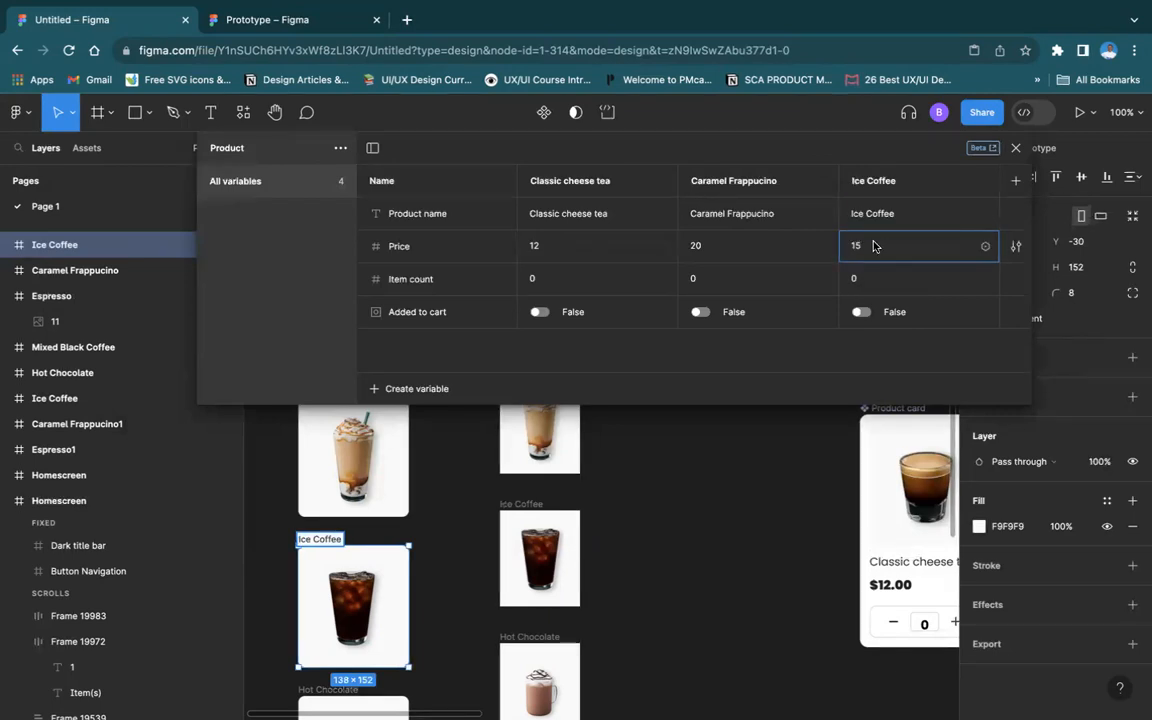
# Add a fourth mode and set its Product name to Hot Chocolate, copied from the drink frame's name
pyautogui.click(1016, 181)
pyautogui.scroll(-3, 390, 612)
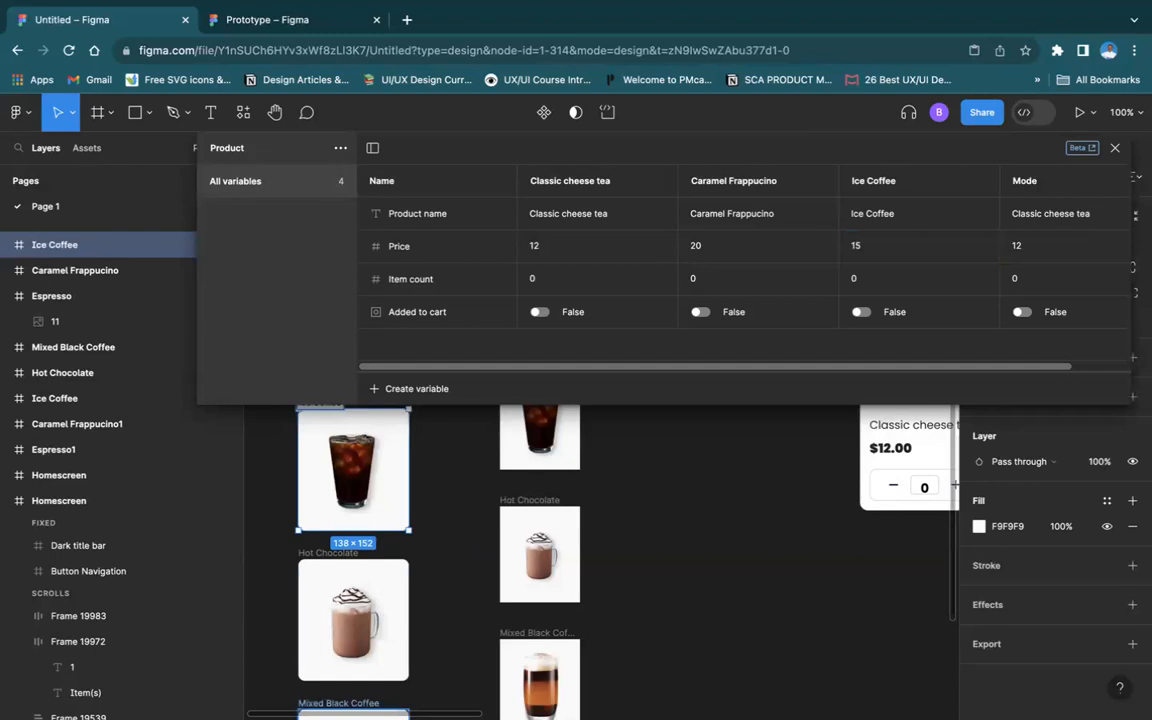
pyautogui.doubleClick(325, 553)
pyautogui.hotkey('ctrl', 'c')
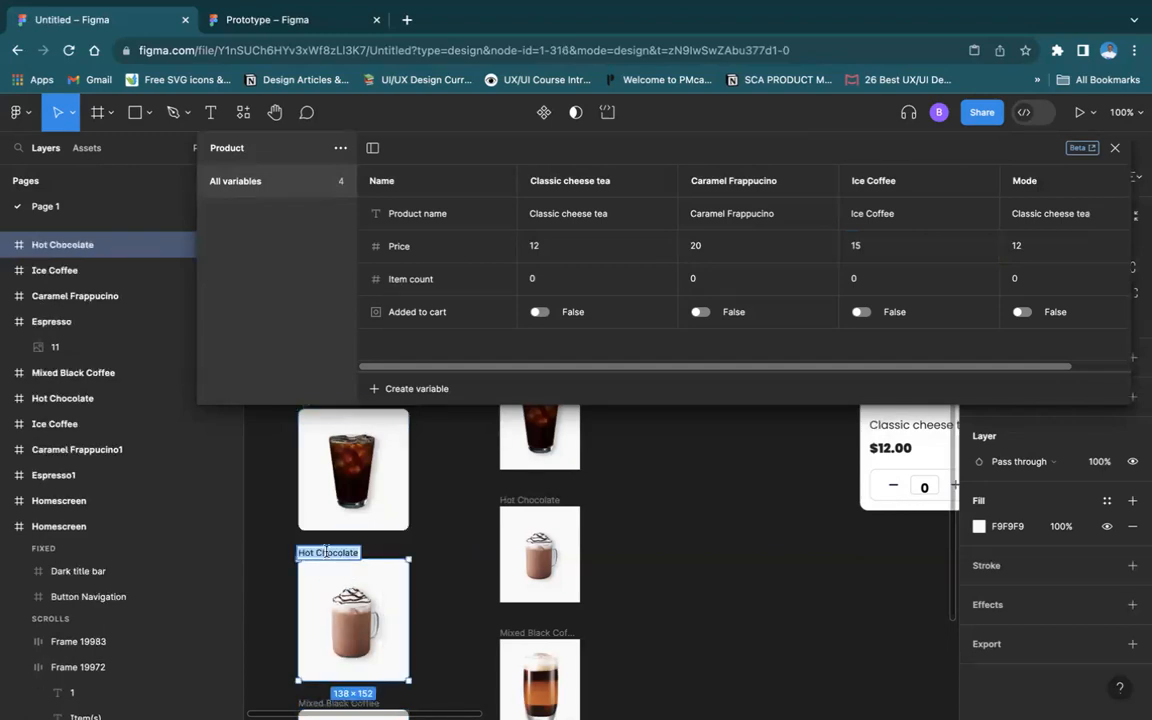
pyautogui.doubleClick(1048, 214)
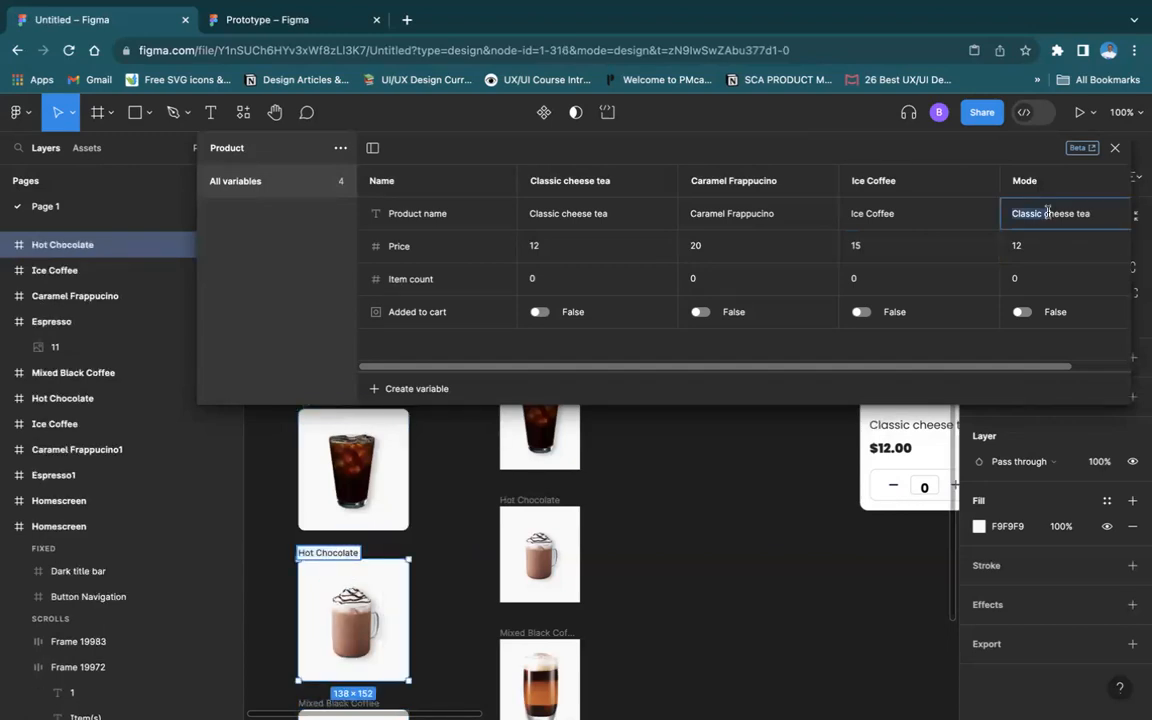
pyautogui.hotkey('ctrl', 'a')
pyautogui.hotkey('ctrl', 'v')
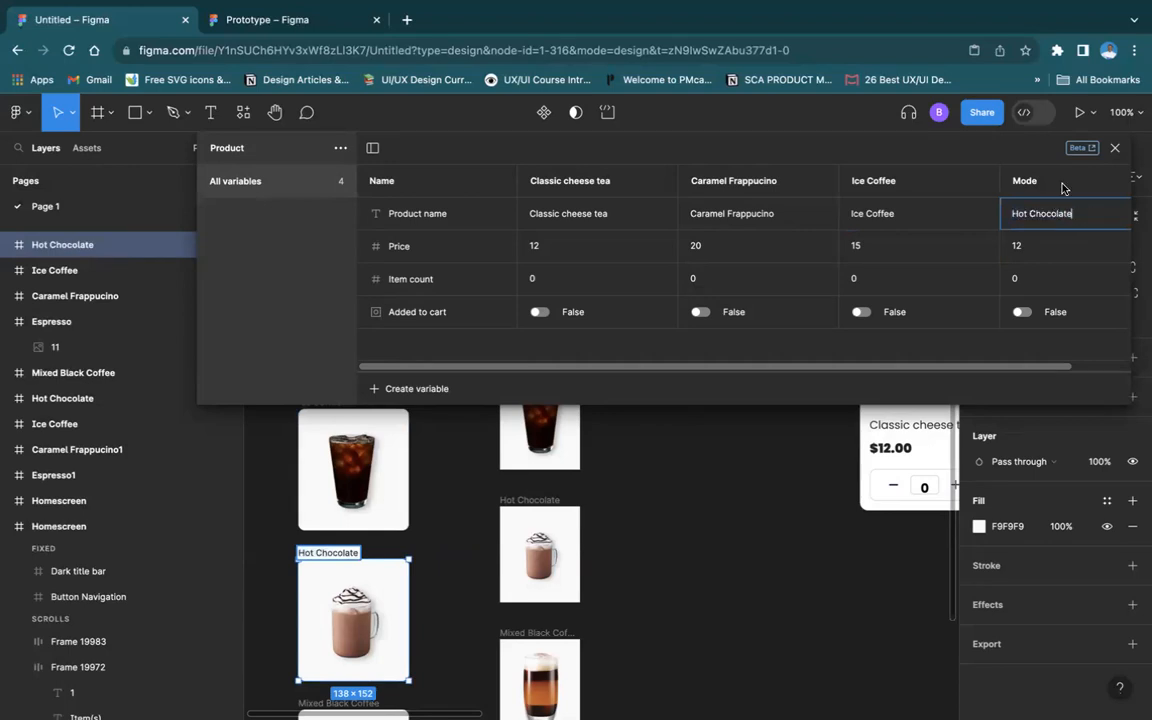
# Rename the fourth mode to Hot Chocolate and close the variables window
pyautogui.doubleClick(1015, 183)
pyautogui.hotkey('ctrl', 'v')
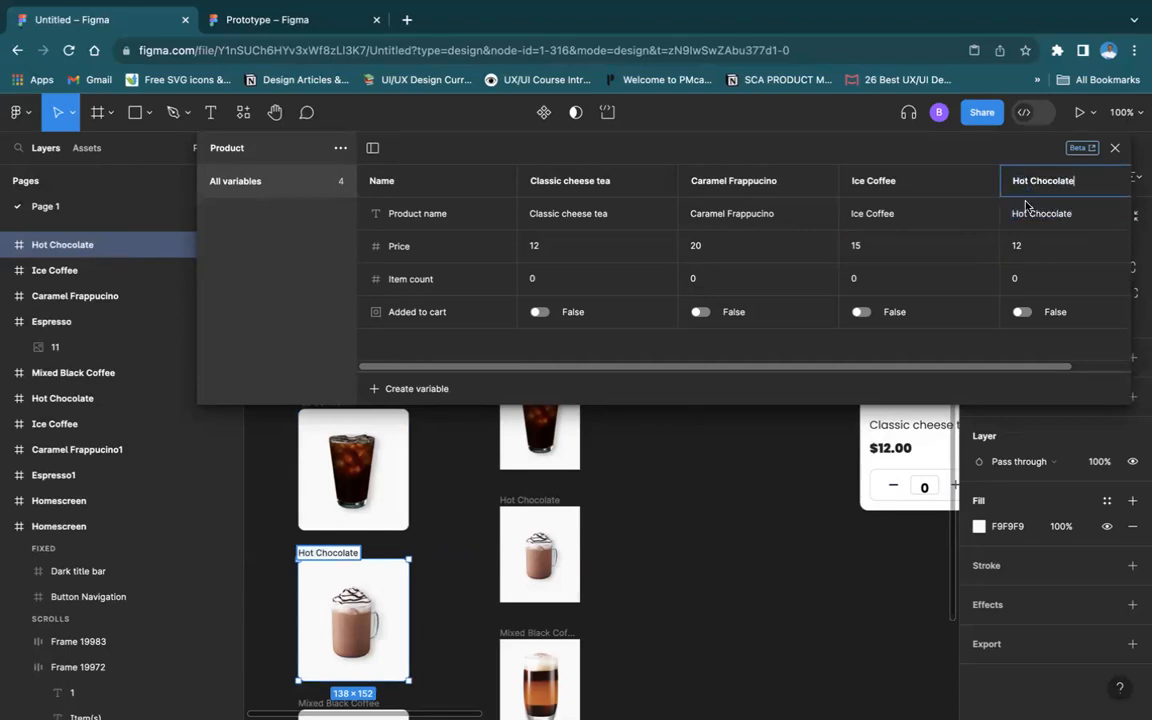
pyautogui.press('Return')
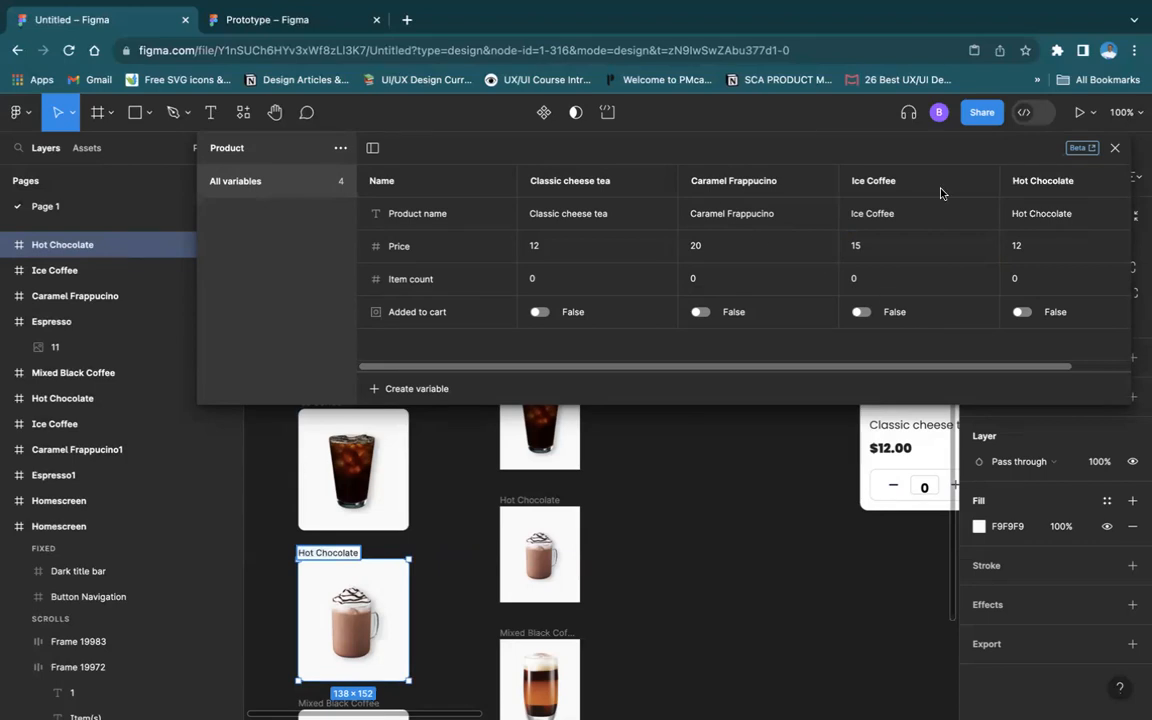
pyautogui.click(1115, 150)
# Examine the product name text in the two upper Product card instances on the tea Homescreen
pyautogui.click(757, 389)
pyautogui.hscroll(10, 757, 389)
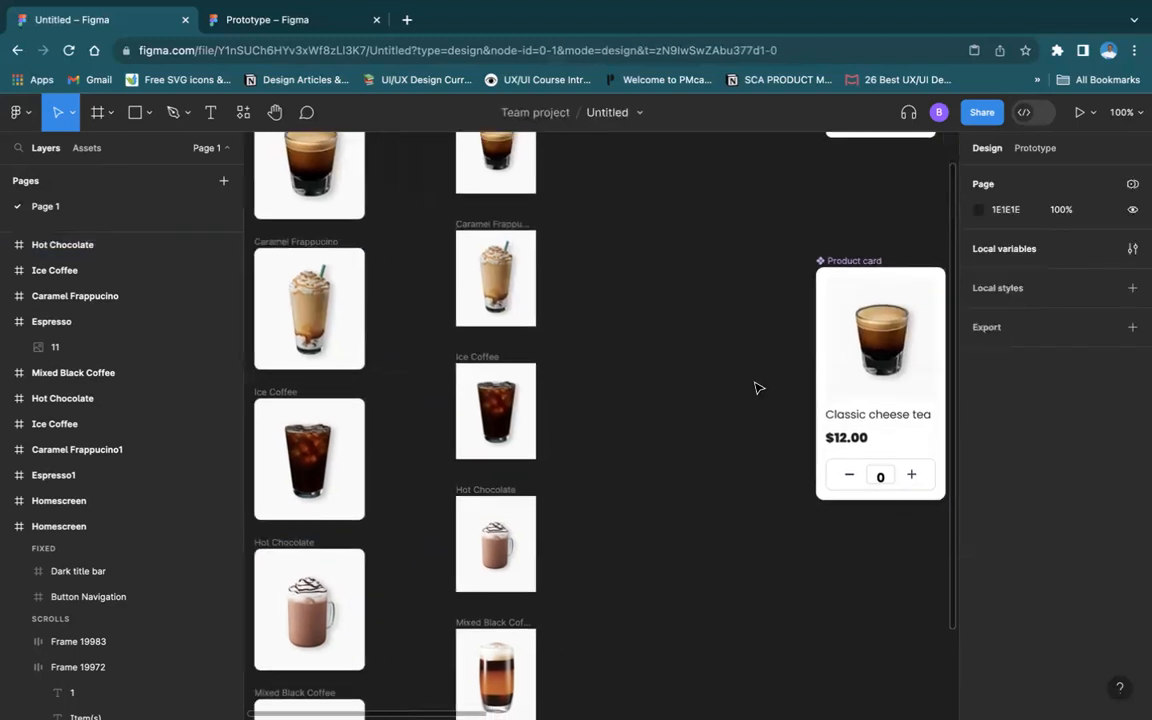
pyautogui.hscroll(8, 757, 389)
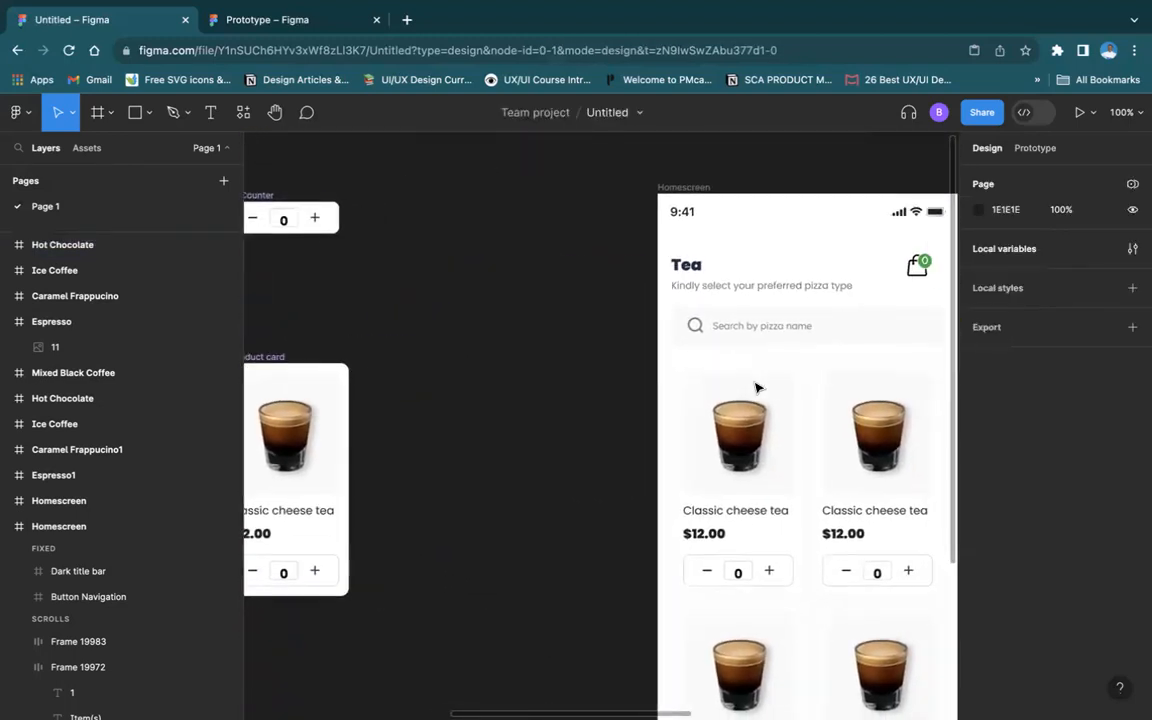
pyautogui.click(743, 520)
pyautogui.click(752, 516)
pyautogui.click(752, 516)
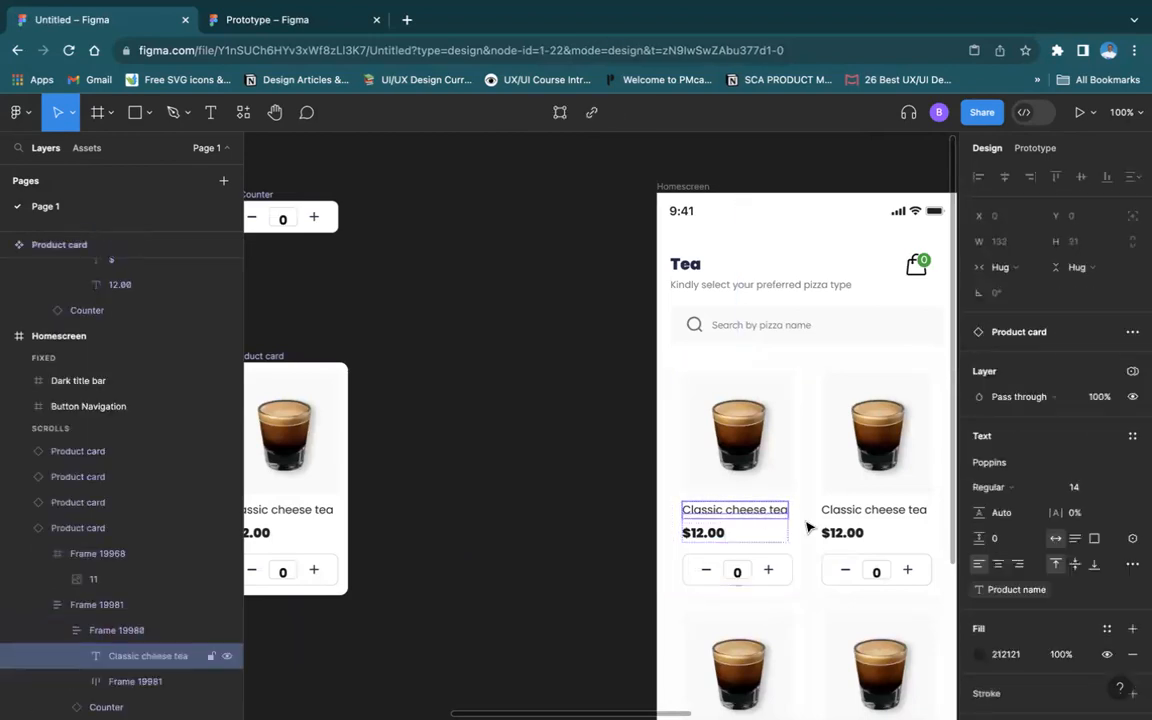
pyautogui.click(884, 509)
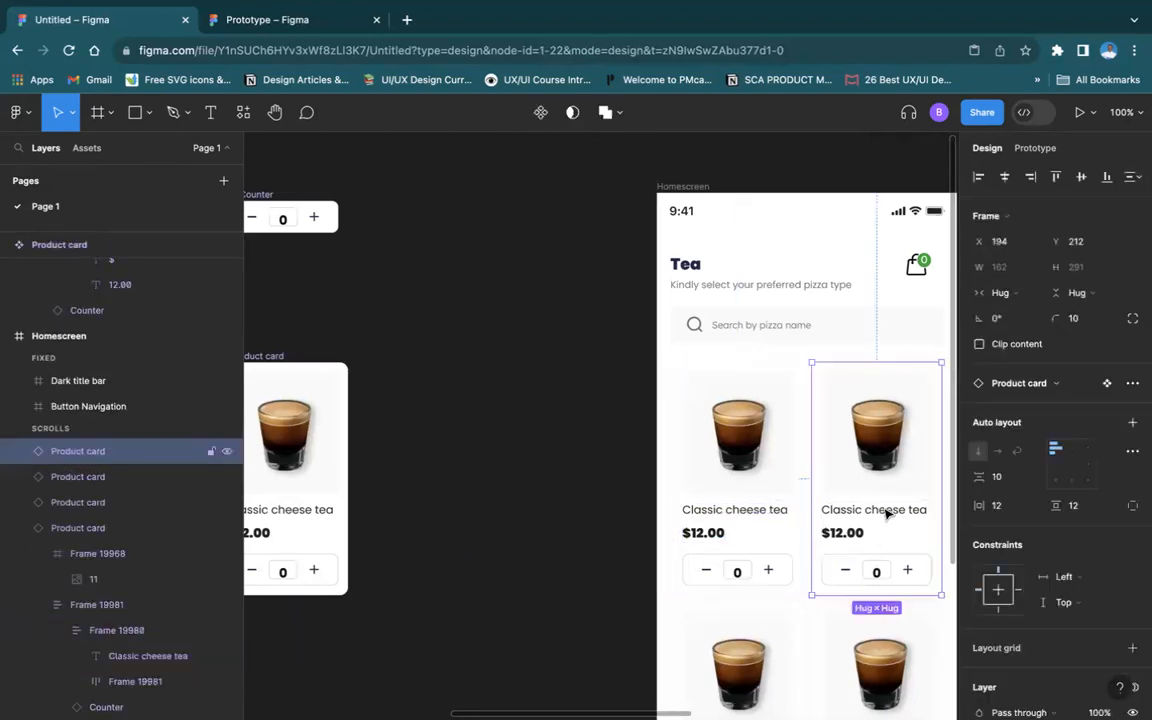
pyautogui.click(886, 513)
pyautogui.click(591, 381)
# Apply the Classic cheese tea mode of the Product collection to the first Product card on the Homescreen
pyautogui.click(750, 406)
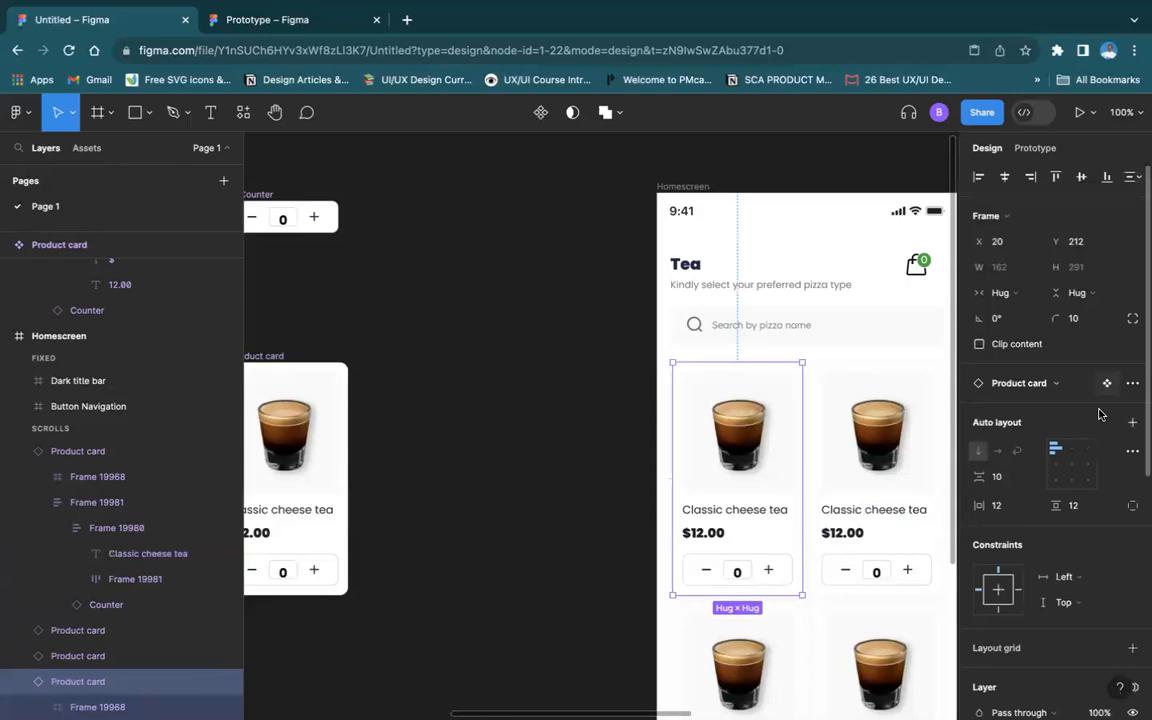
pyautogui.scroll(-1, 1092, 462)
pyautogui.scroll(-8, 1093, 462)
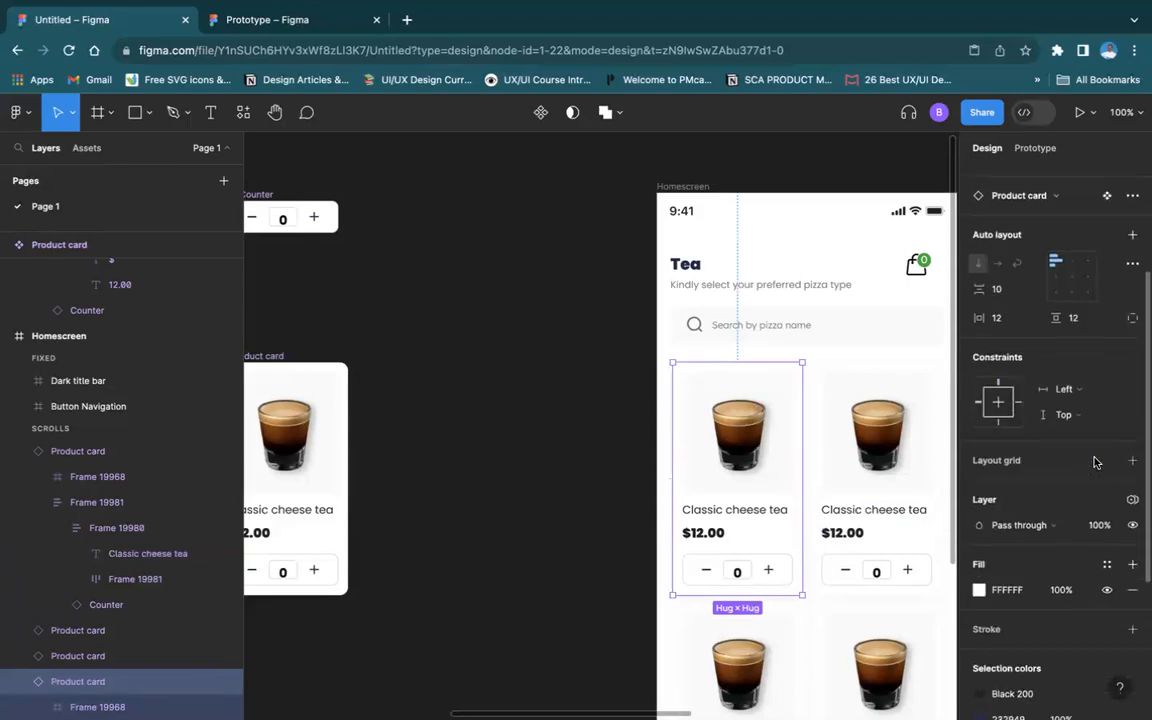
pyautogui.click(541, 304)
pyautogui.click(787, 429)
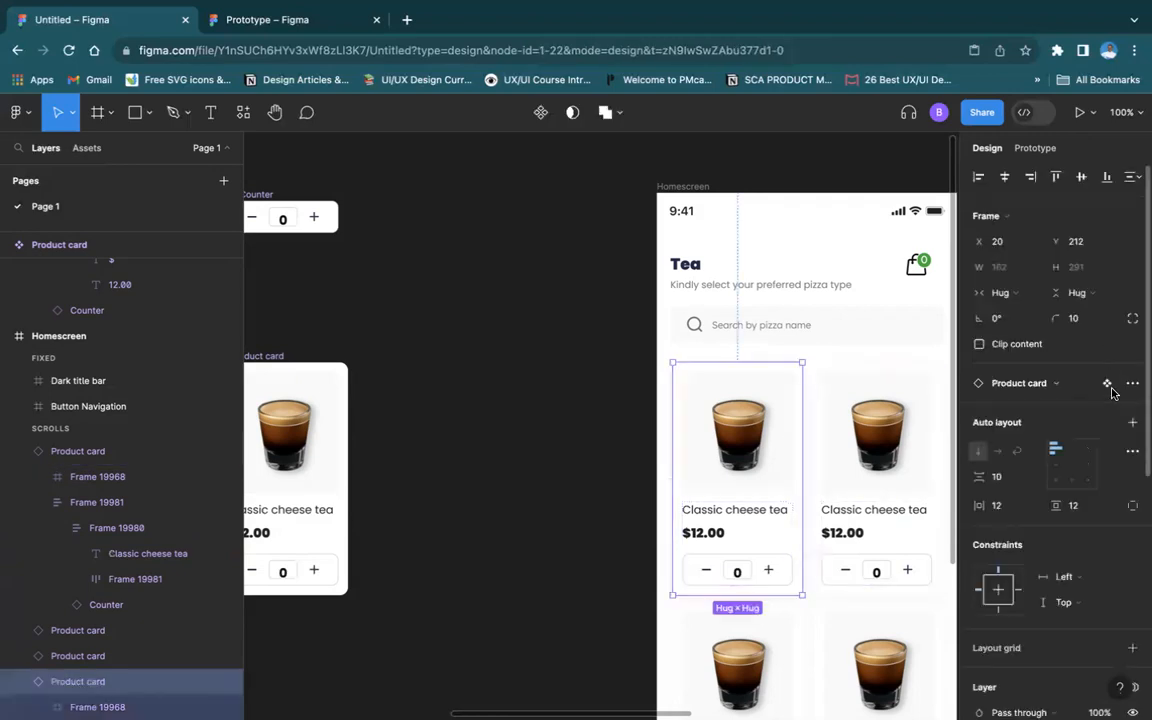
pyautogui.scroll(-1, 1119, 403)
pyautogui.scroll(-5, 1135, 440)
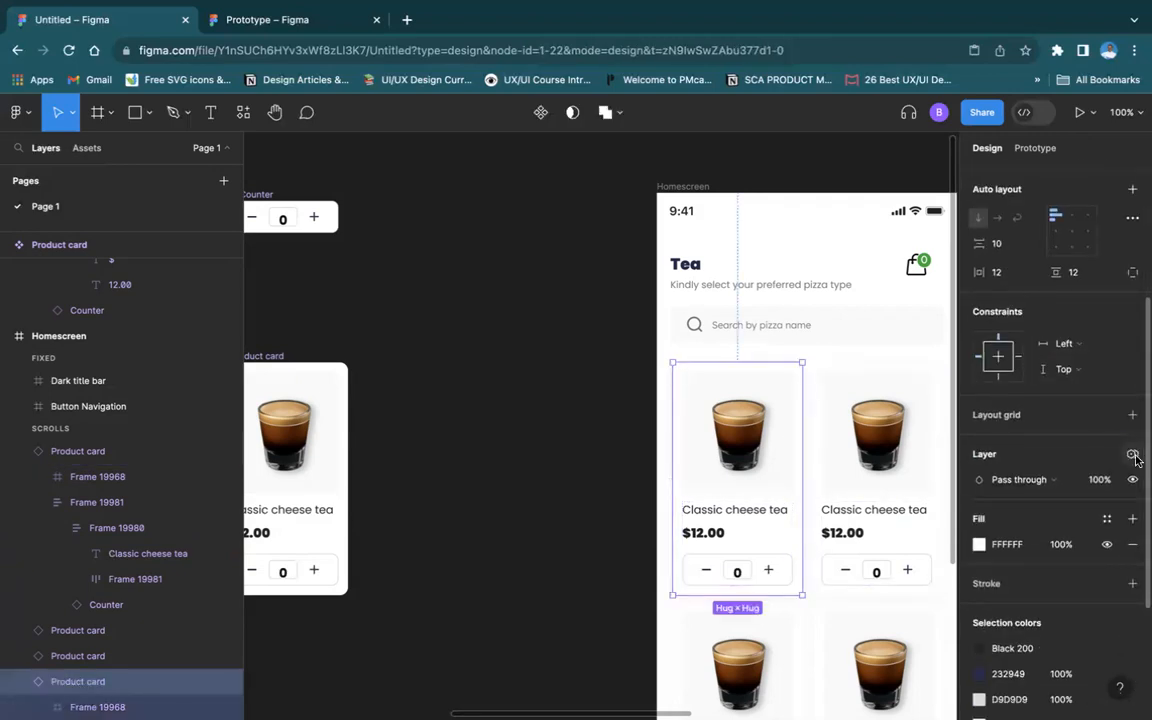
pyautogui.click(1133, 455)
pyautogui.moveTo(1066, 518)
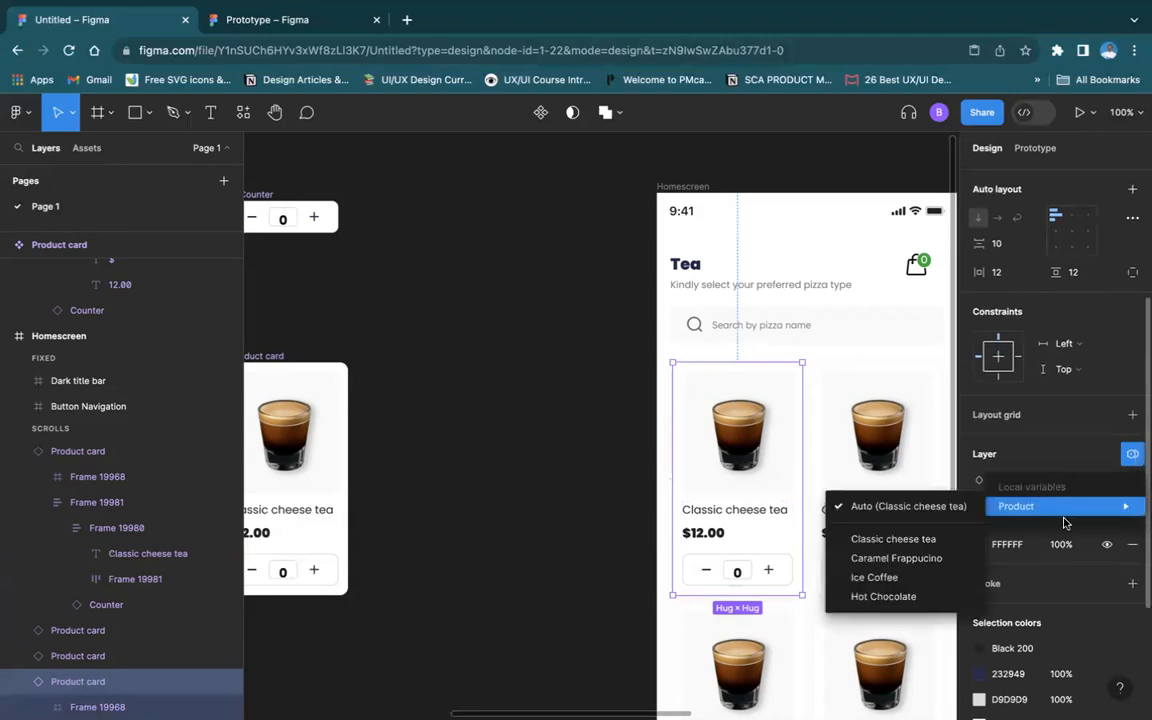
pyautogui.click(868, 541)
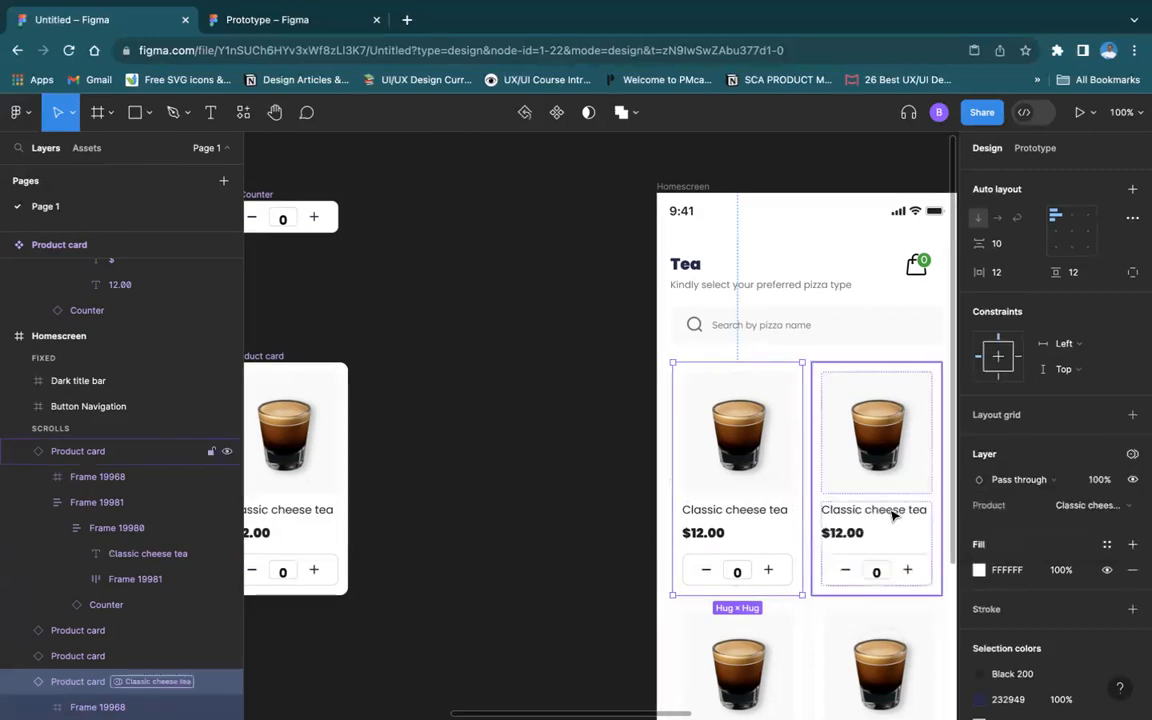
# Apply the Caramel Frappucino mode of the Product collection to the second Product card in the upper row
pyautogui.click(806, 466)
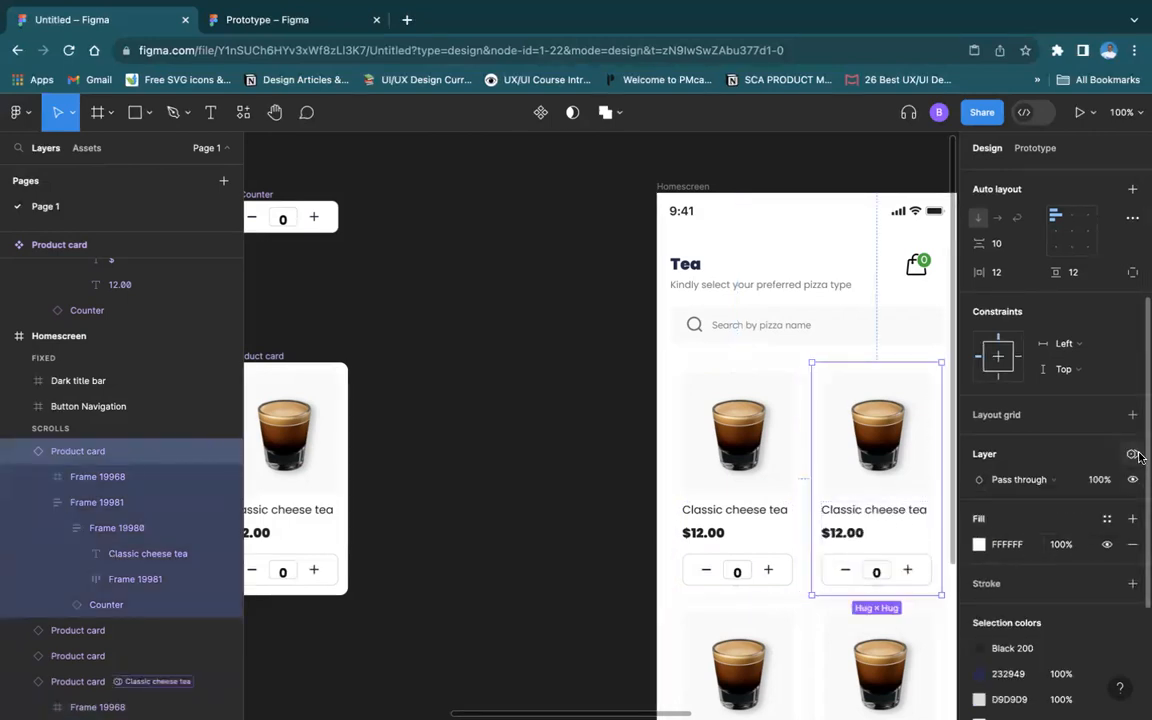
pyautogui.click(1132, 455)
pyautogui.moveTo(1041, 506)
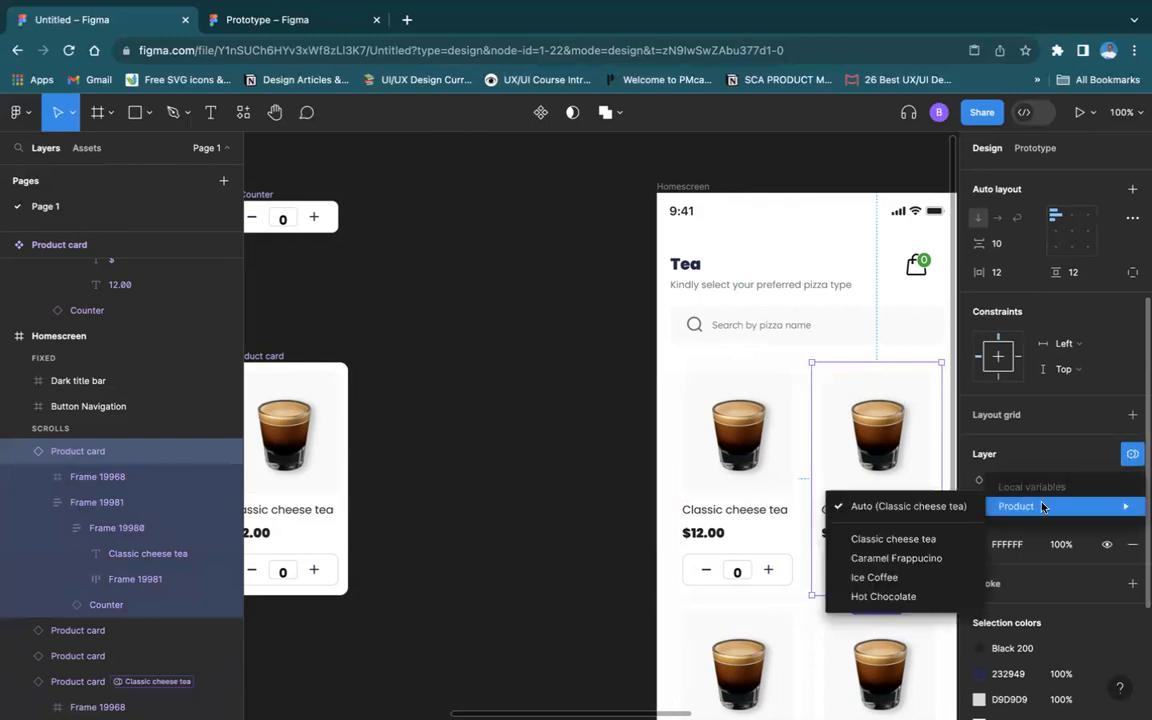
pyautogui.click(931, 564)
pyautogui.scroll(-5, 743, 660)
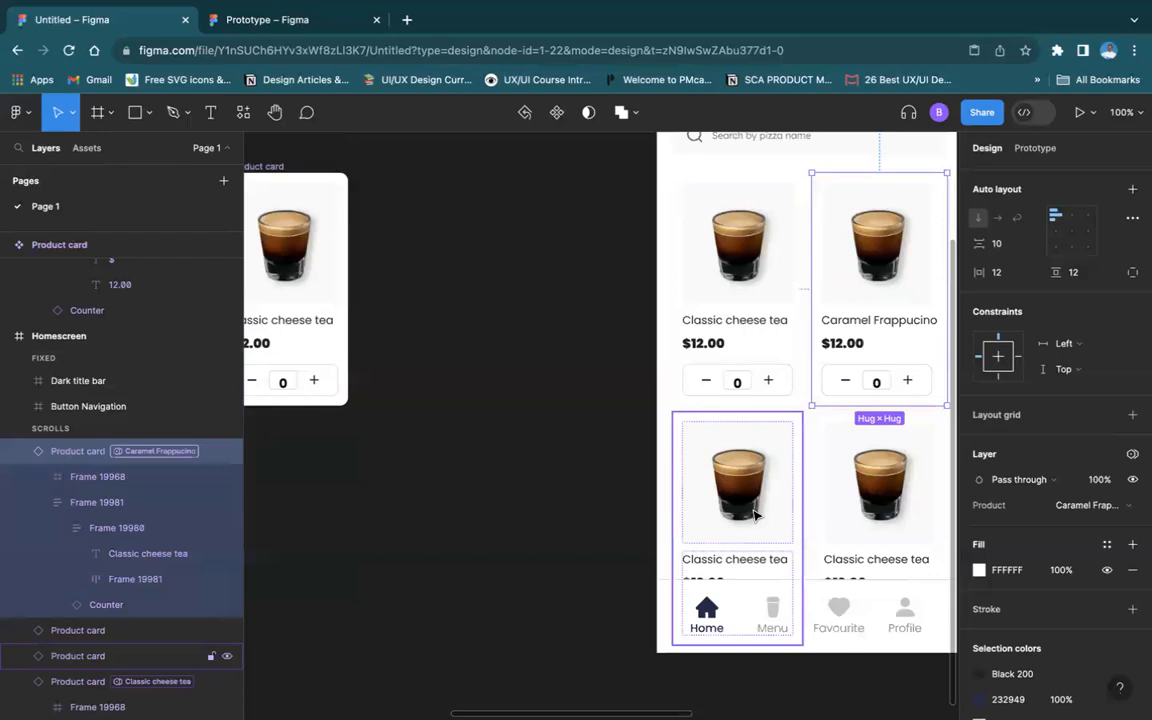
pyautogui.doubleClick(708, 355)
pyautogui.doubleClick(712, 348)
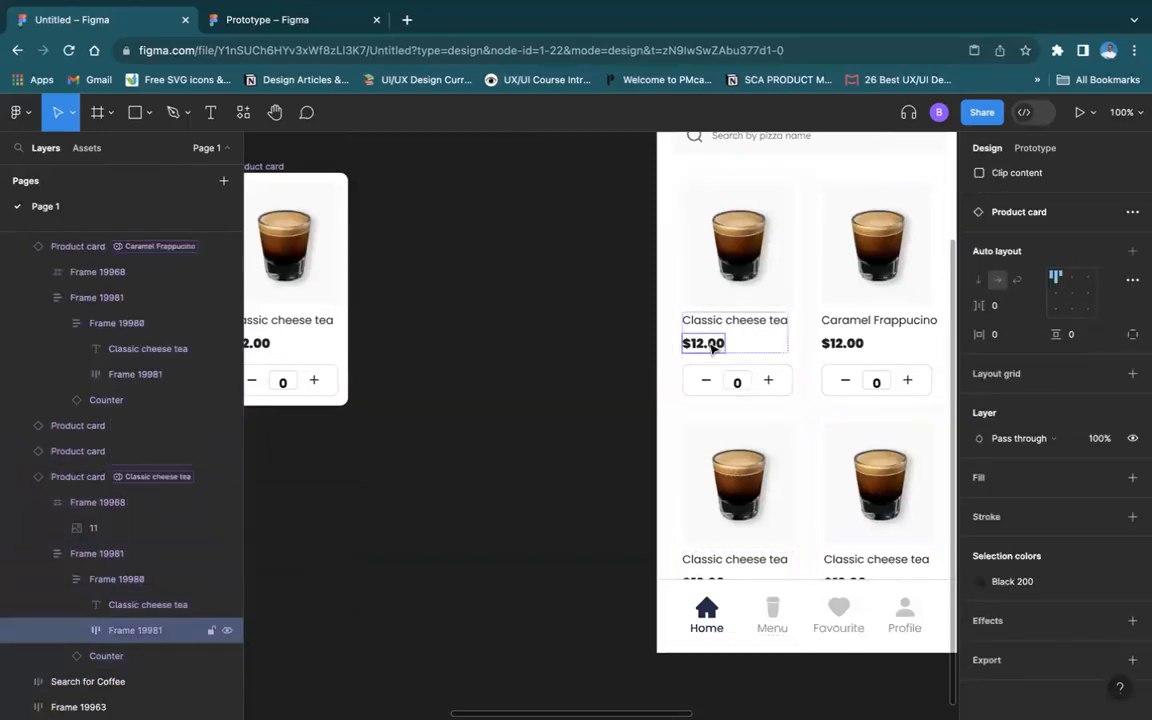
pyautogui.click(540, 371)
# Bind the price number in the main Product card component to the Price variable and check the Homescreen cards
pyautogui.hscroll(-5, 540, 371)
pyautogui.scroll(2, 540, 371)
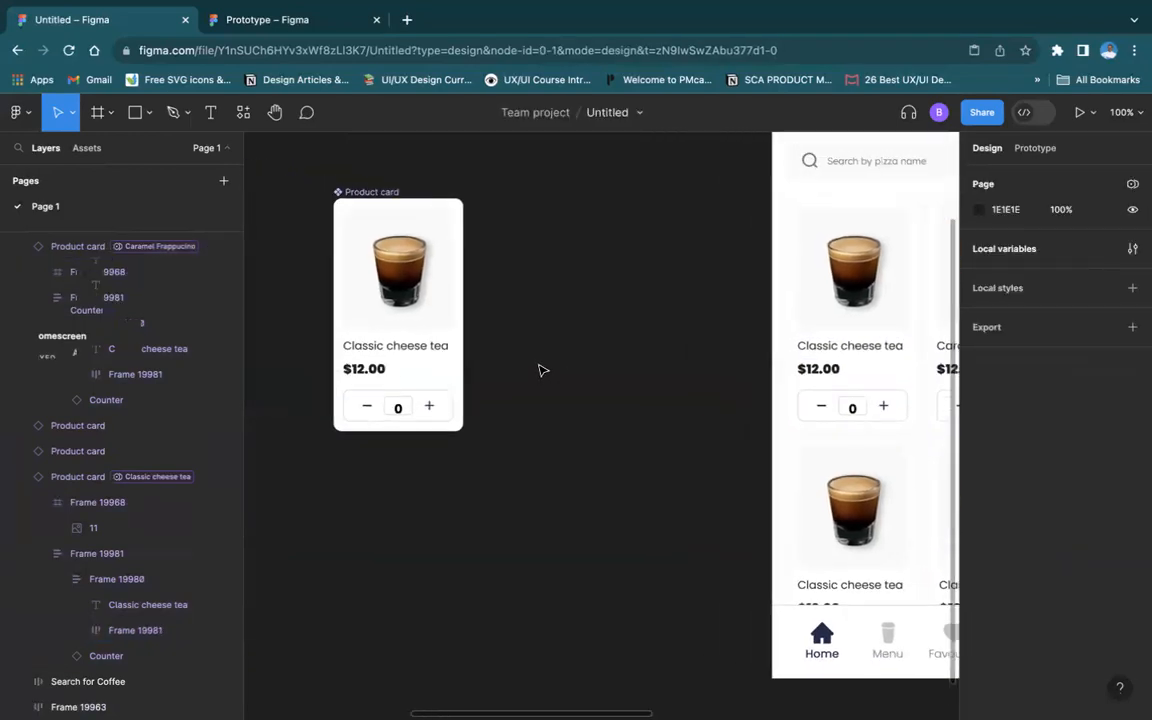
pyautogui.click(470, 417)
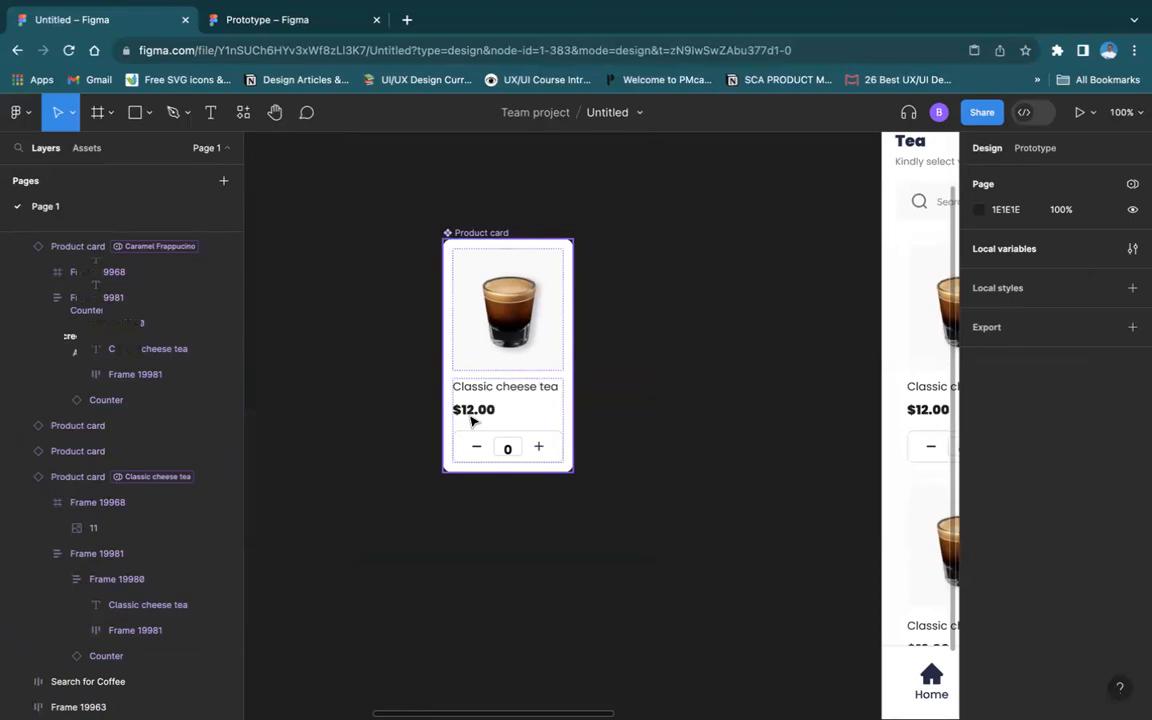
pyautogui.click(476, 416)
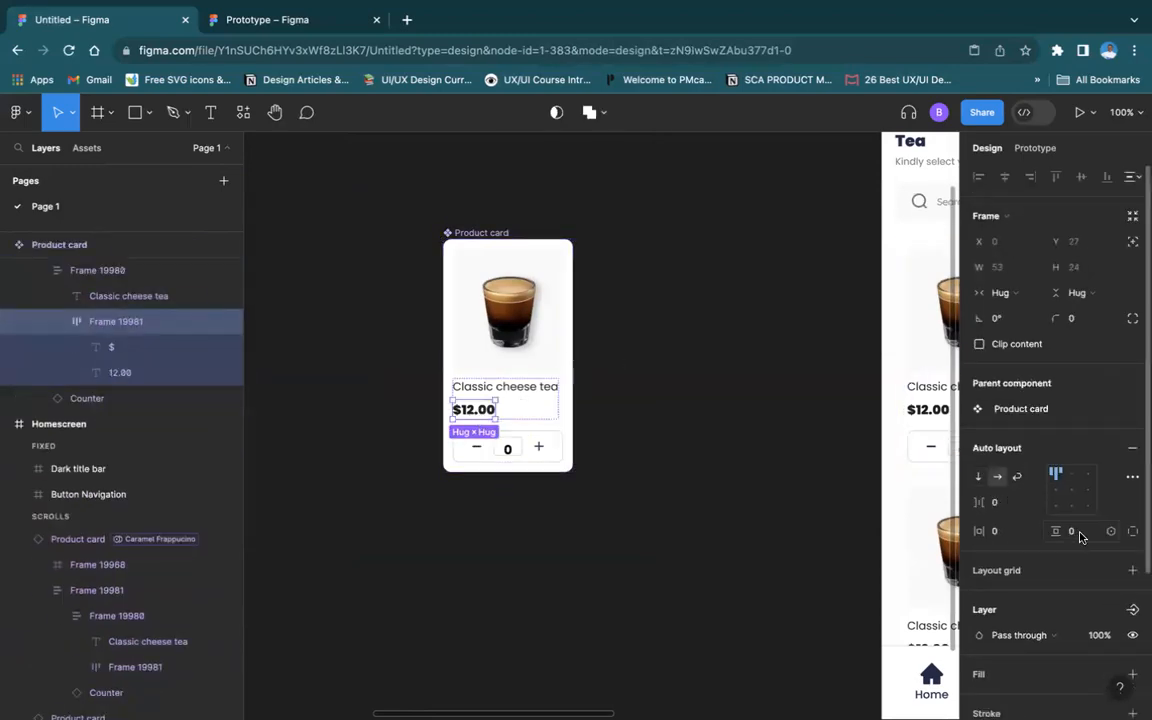
pyautogui.scroll(-3, 1081, 519)
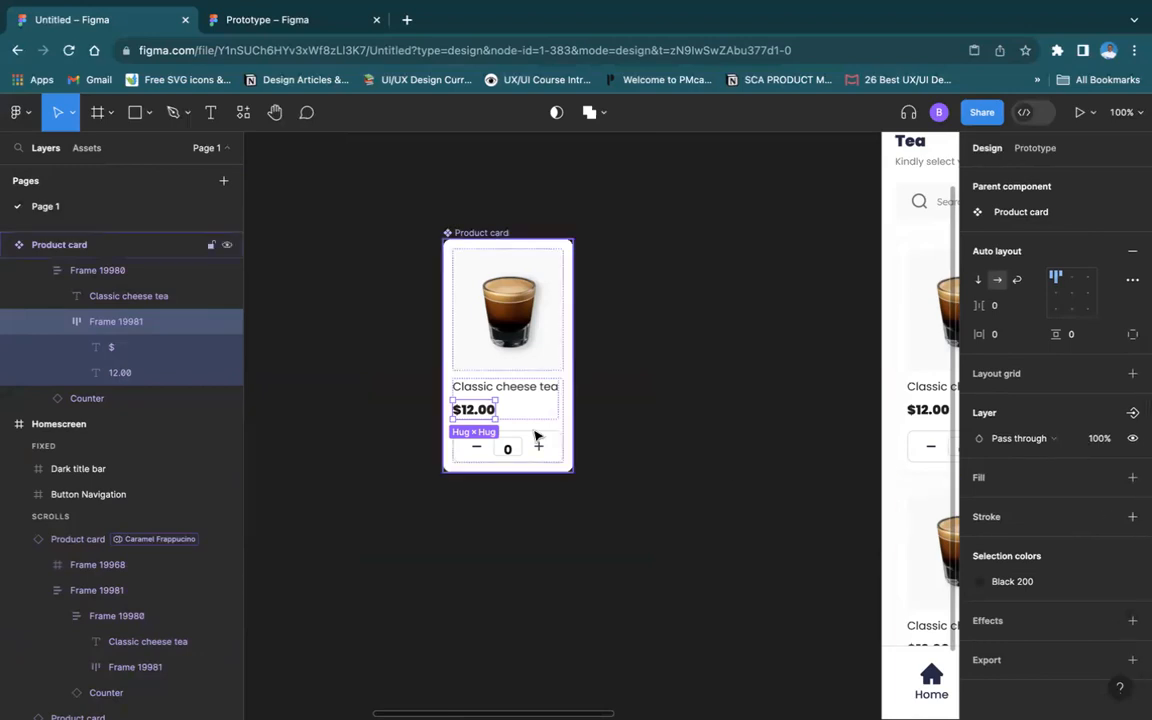
pyautogui.click(484, 412)
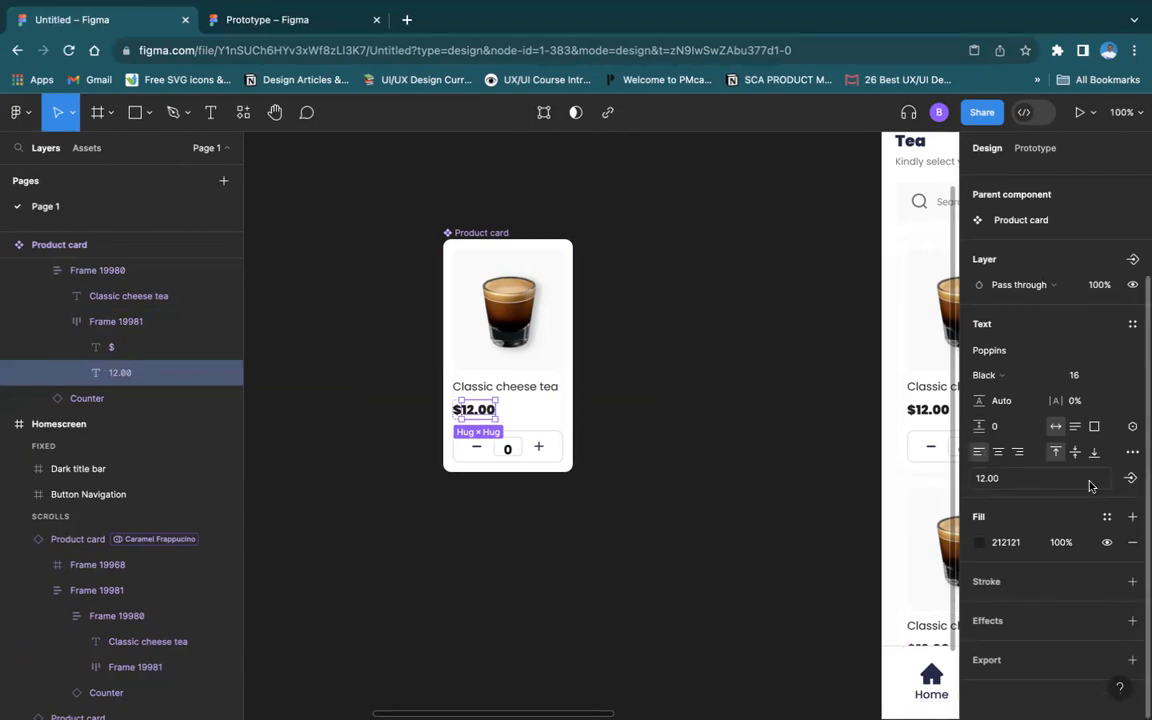
pyautogui.click(1131, 427)
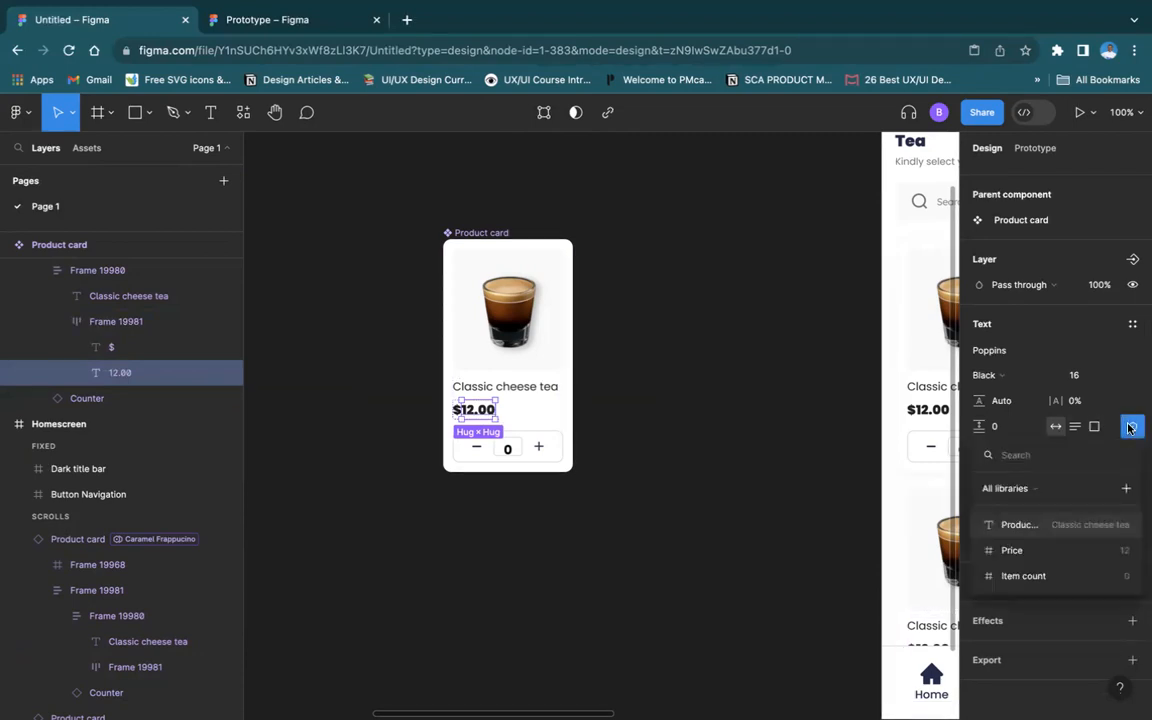
pyautogui.click(1012, 550)
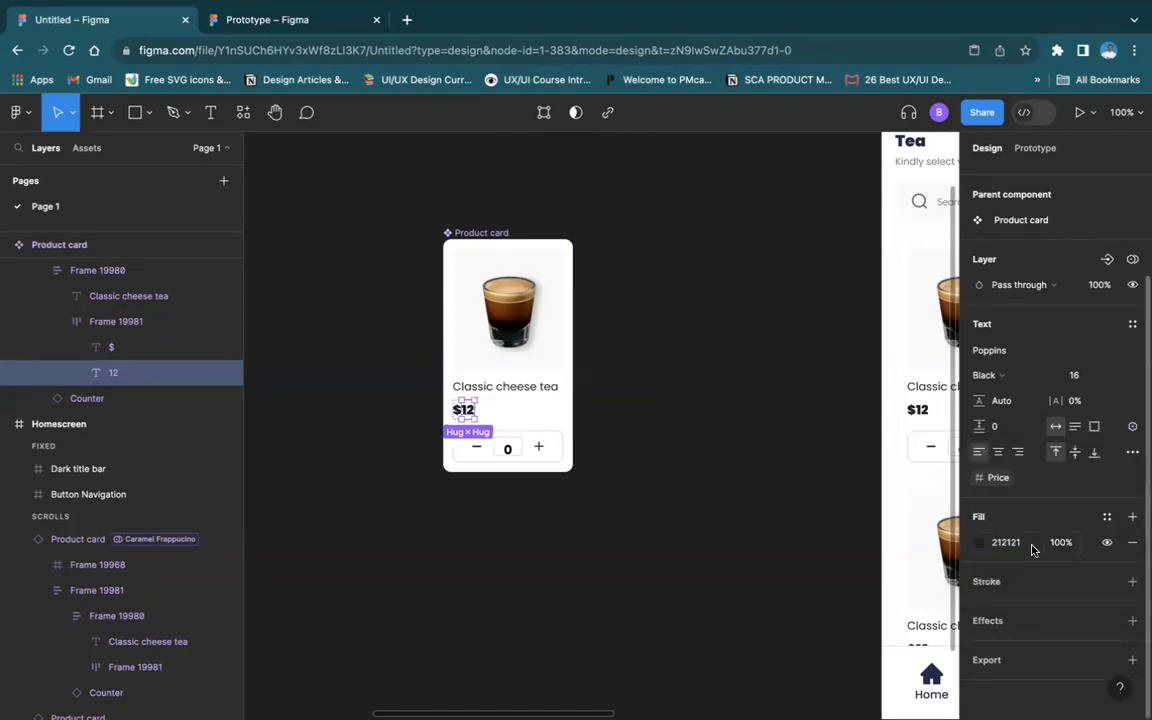
pyautogui.click(672, 481)
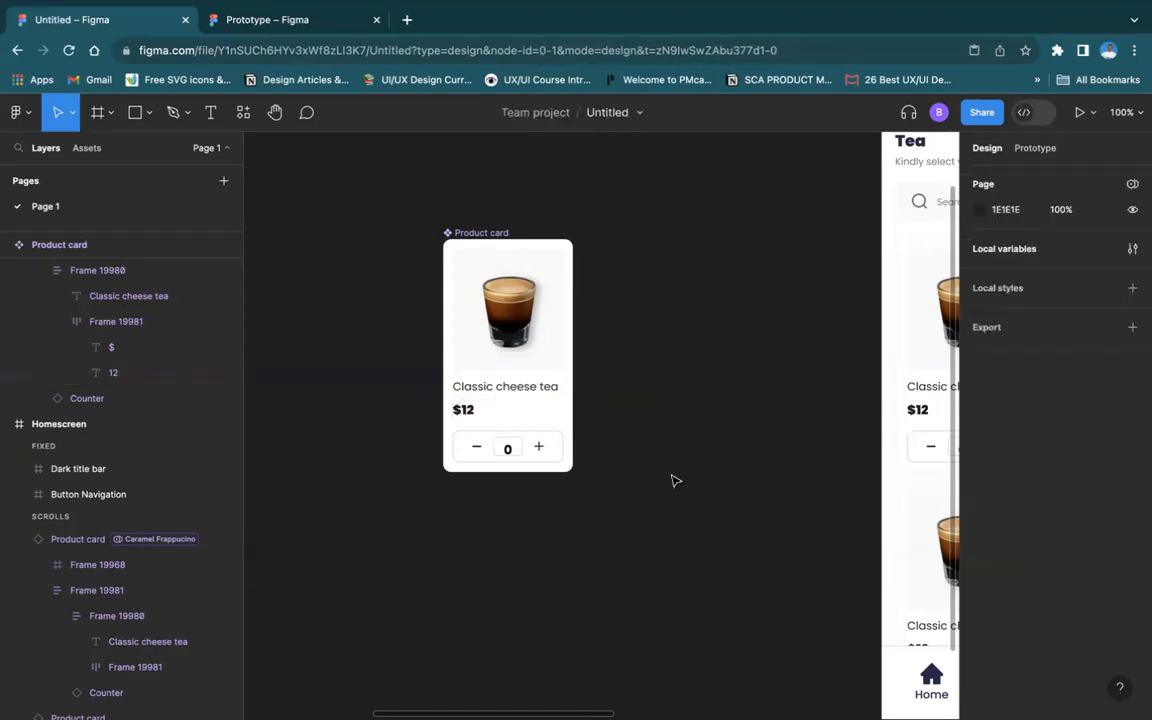
pyautogui.hscroll(10, 672, 481)
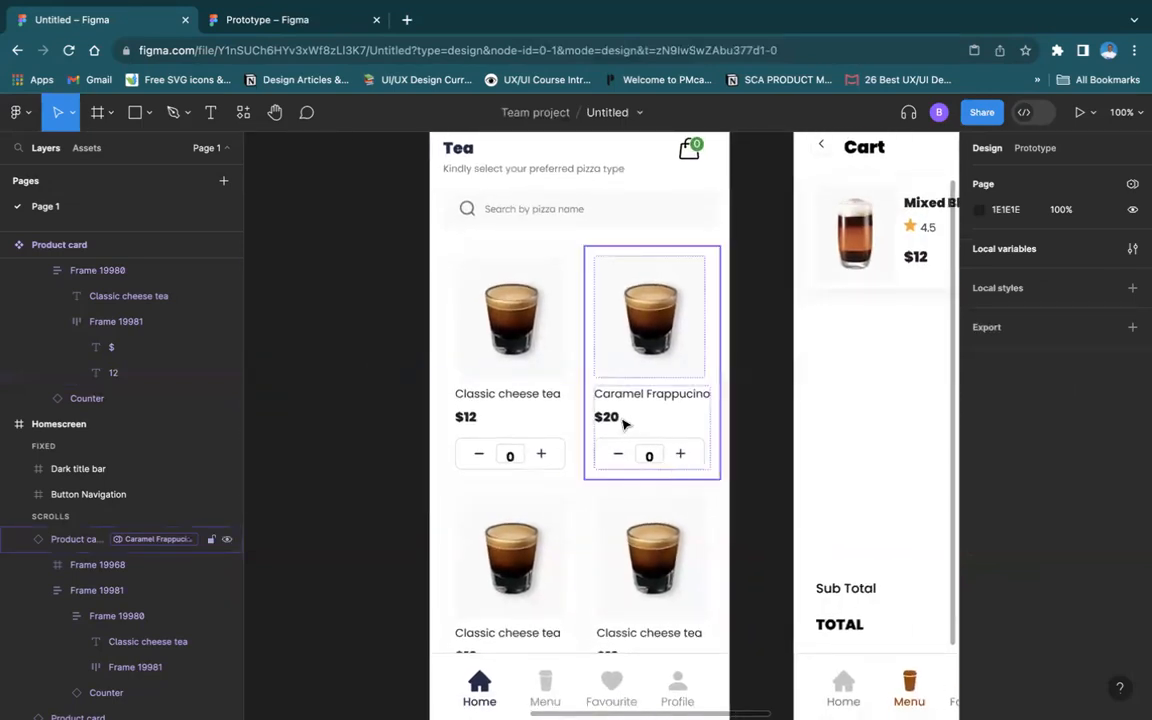
# Move the Button Navigation bar off the tea Homescreen into the empty canvas below, uncovering the lower Product cards
pyautogui.scroll(-3, 568, 442)
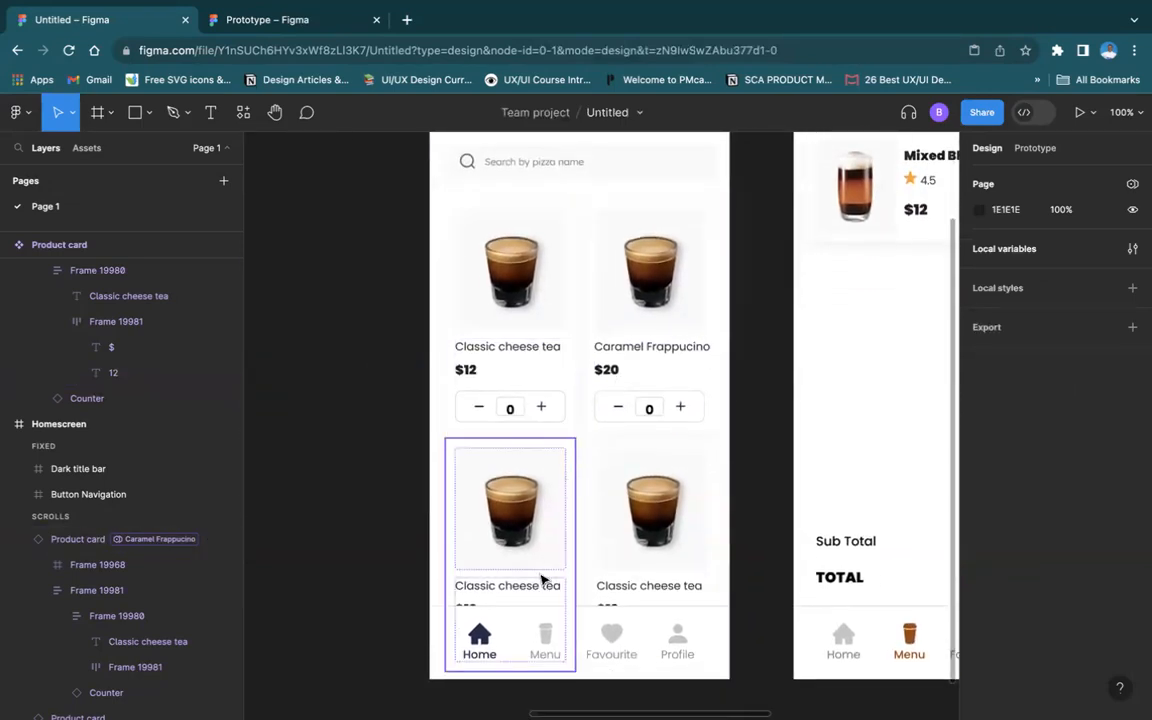
pyautogui.click(586, 625)
pyautogui.scroll(-5, 540, 586)
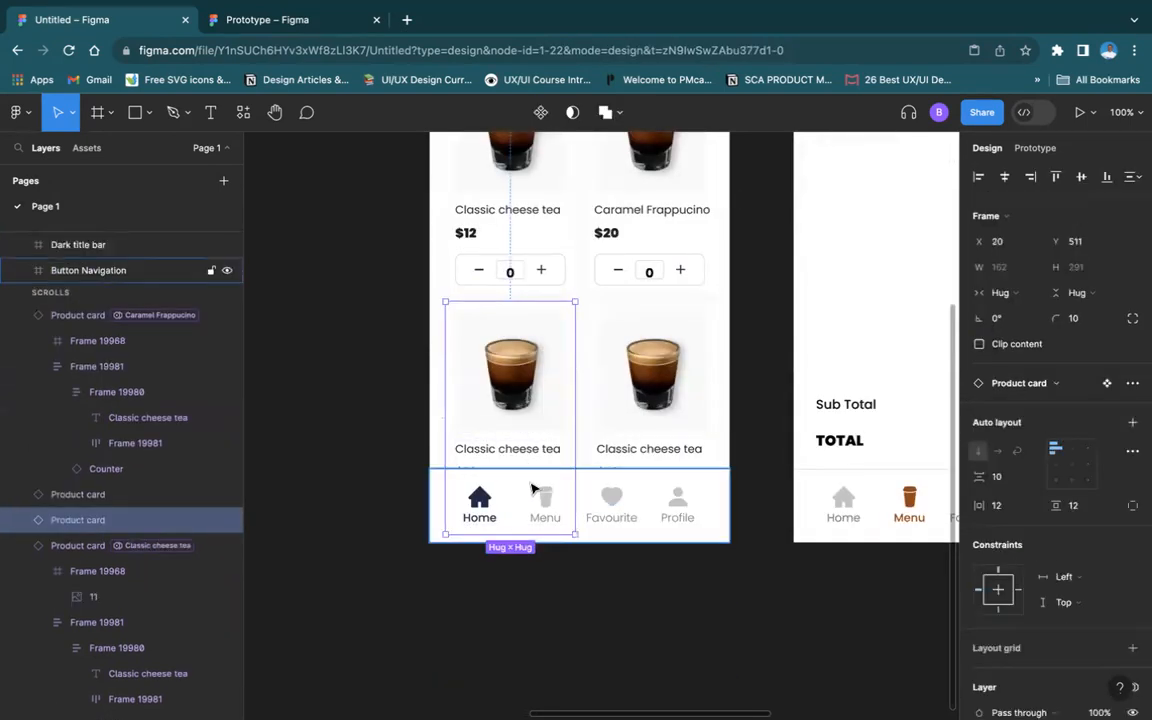
pyautogui.moveTo(548, 494); pyautogui.dragTo(562, 608)
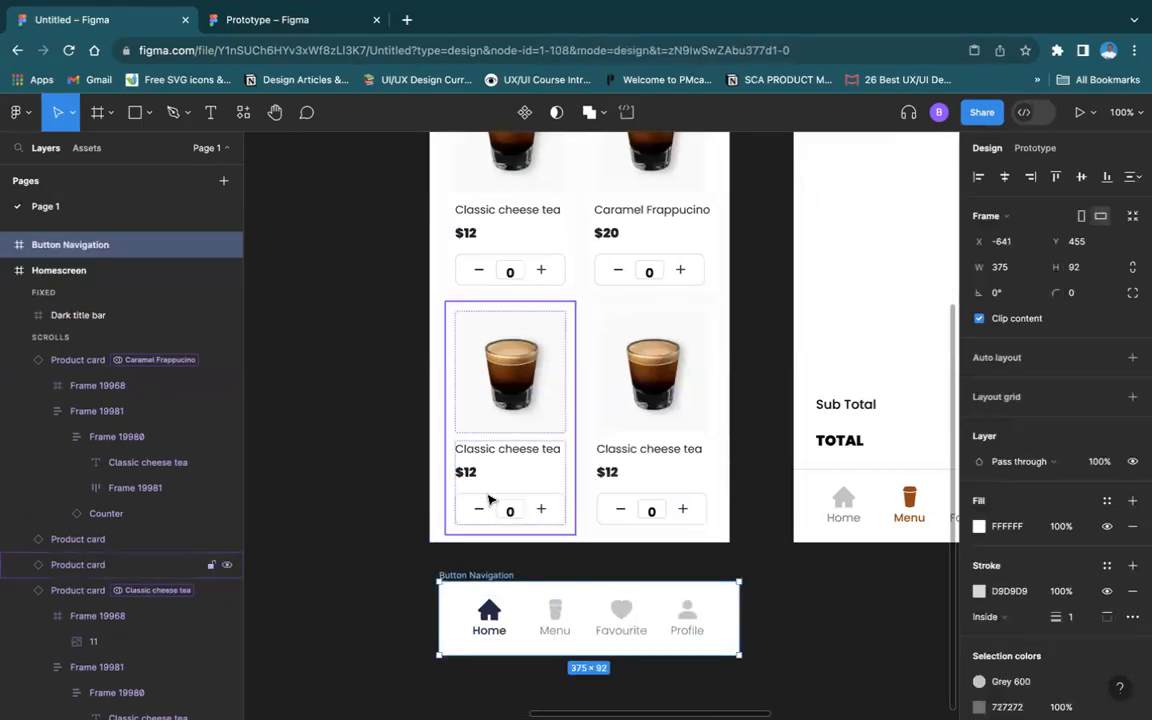
# Apply the Ice Coffee mode of the Product collection to the first Product card in the lower row
pyautogui.click(492, 456)
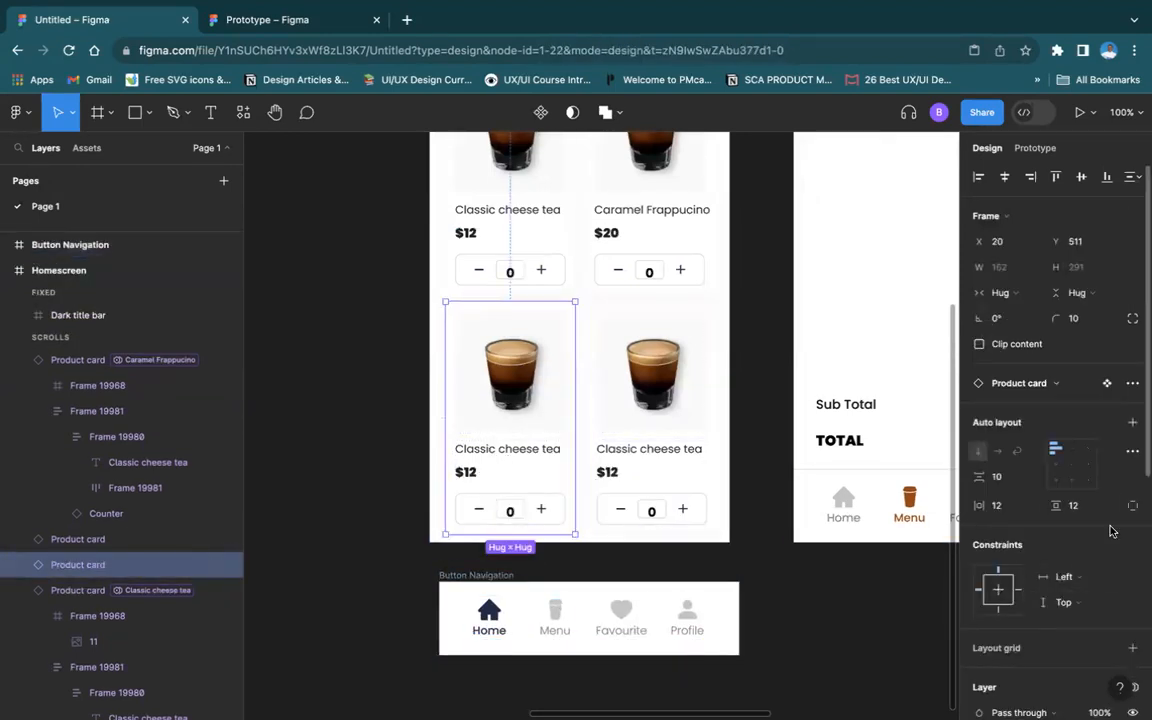
pyautogui.scroll(-5, 1088, 630)
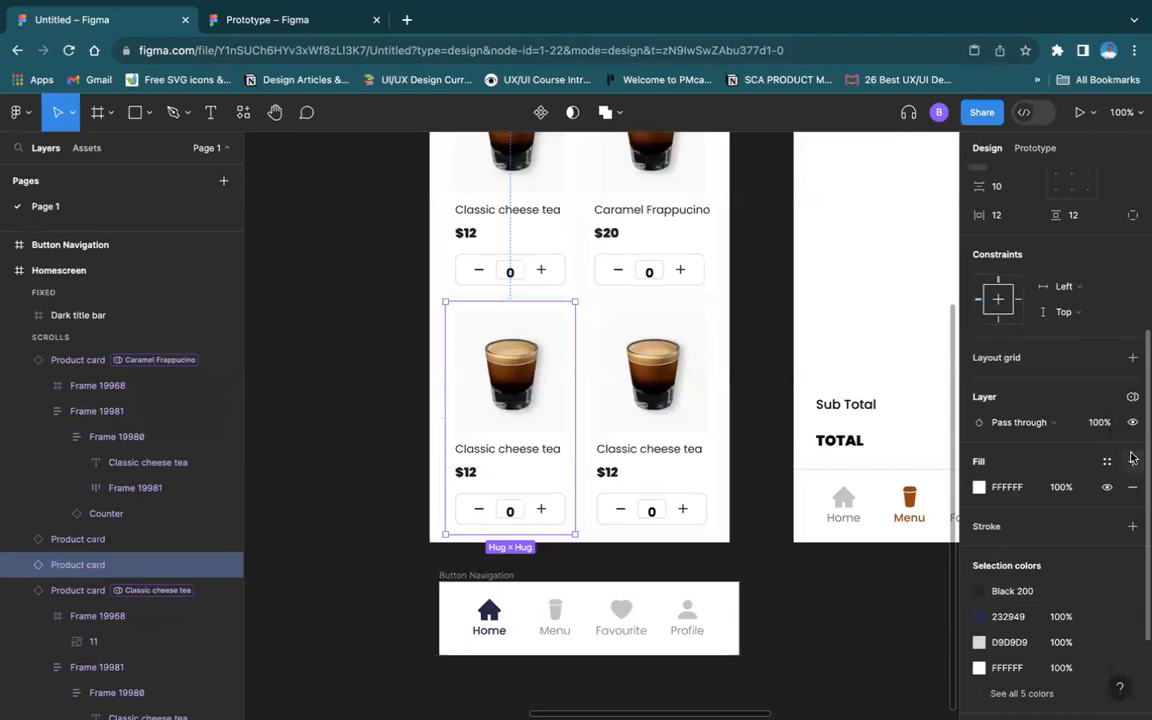
pyautogui.click(1132, 398)
pyautogui.moveTo(1012, 448)
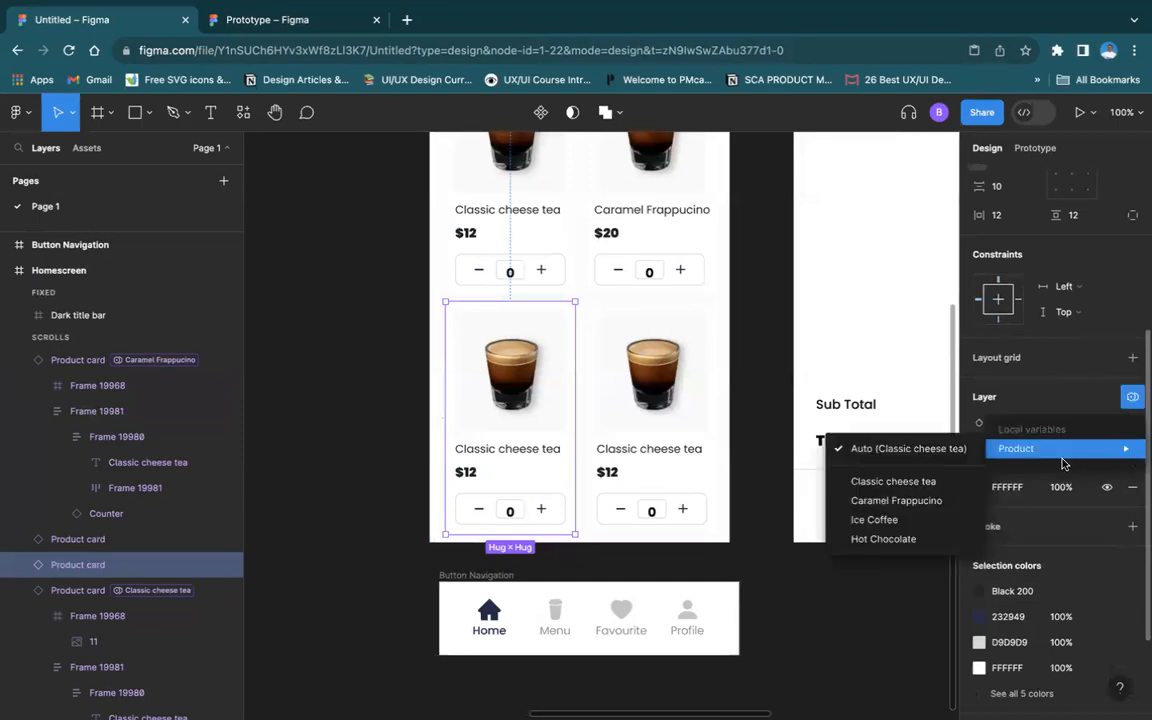
pyautogui.click(880, 518)
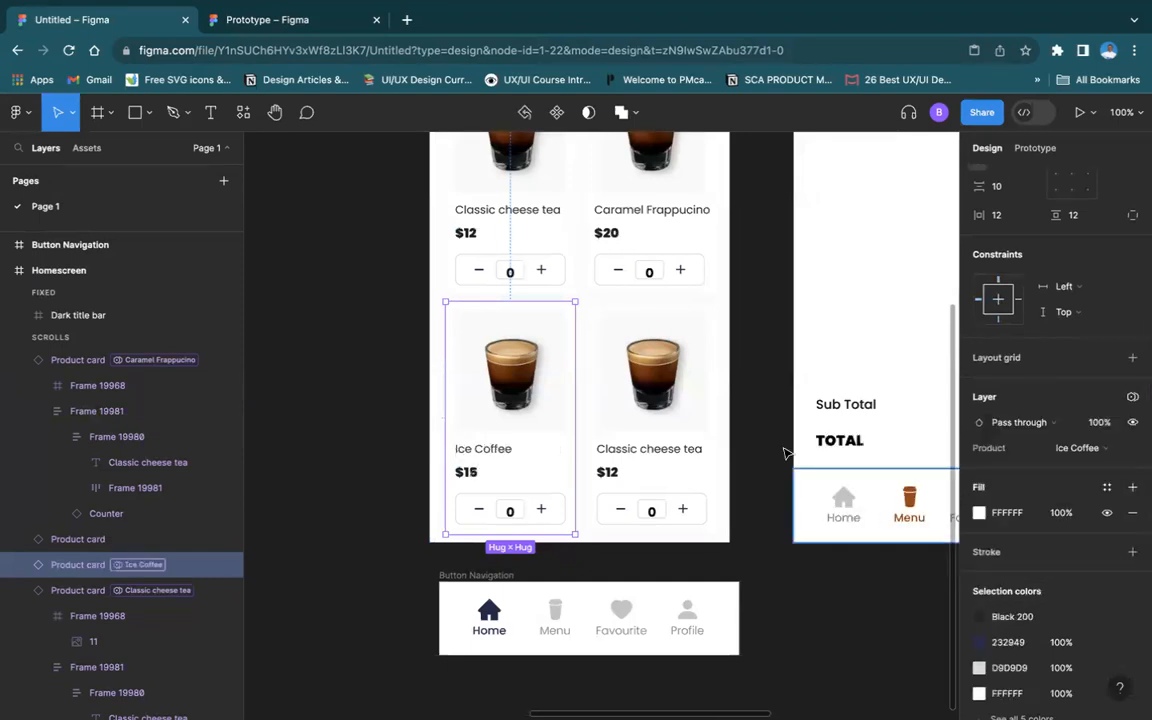
# Apply the Hot Chocolate mode of the Product collection to the second Product card in the lower row
pyautogui.click(657, 437)
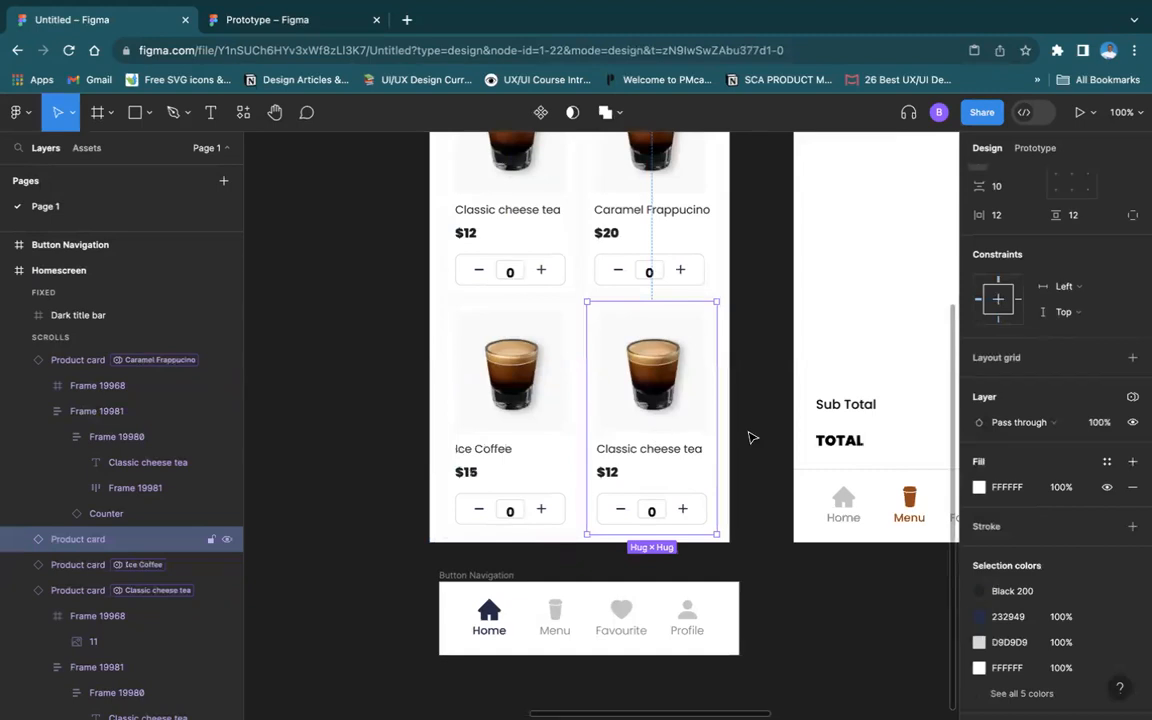
pyautogui.click(1132, 397)
pyautogui.moveTo(1018, 456)
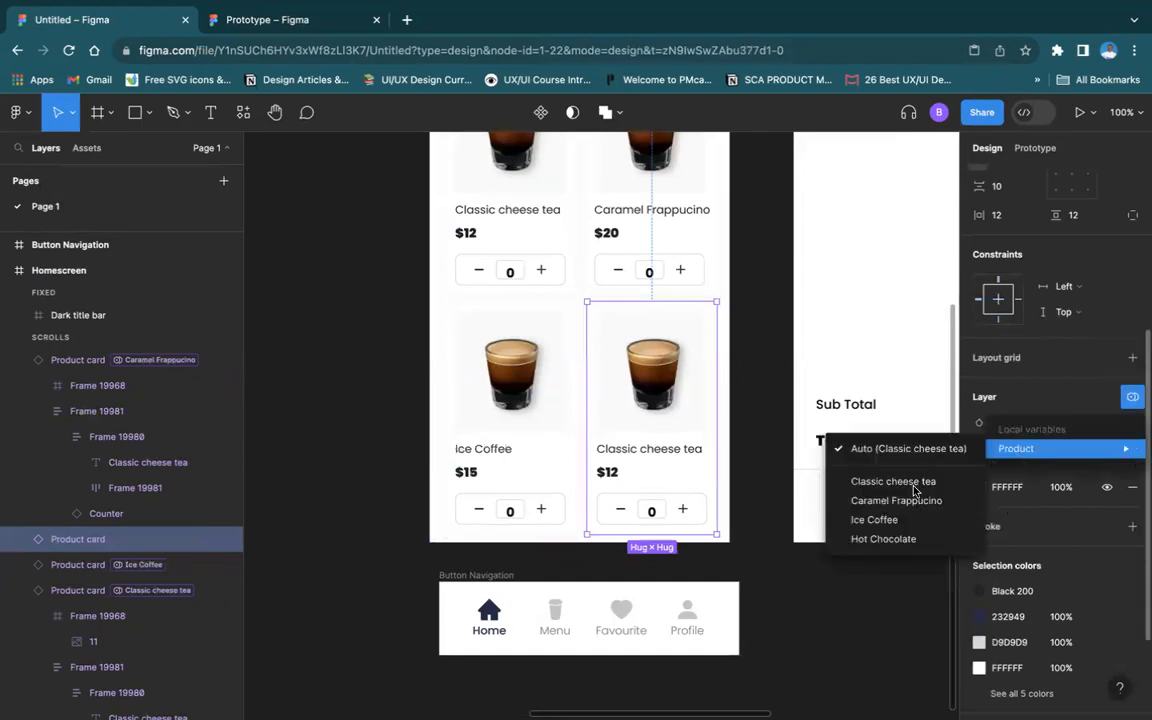
pyautogui.click(887, 540)
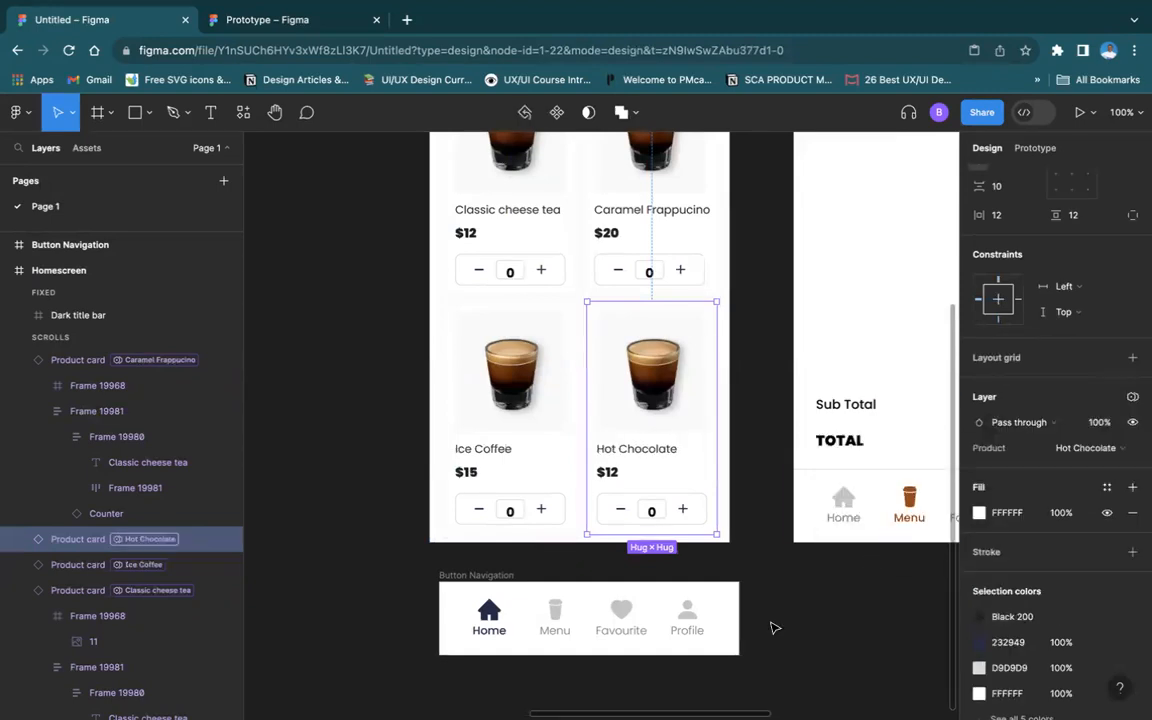
pyautogui.click(818, 652)
# Return the Button Navigation bar to the Homescreen, aligned flush with the frame's sides and bottom edge
pyautogui.moveTo(504, 606); pyautogui.dragTo(500, 490)
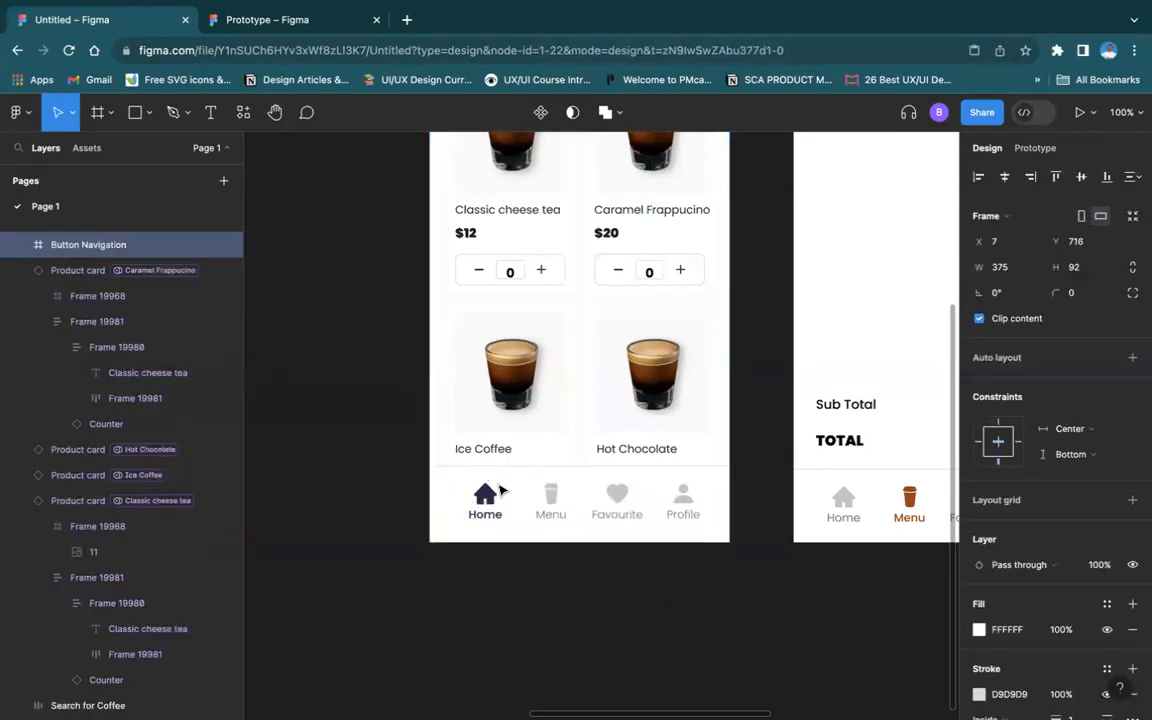
pyautogui.click(1040, 179)
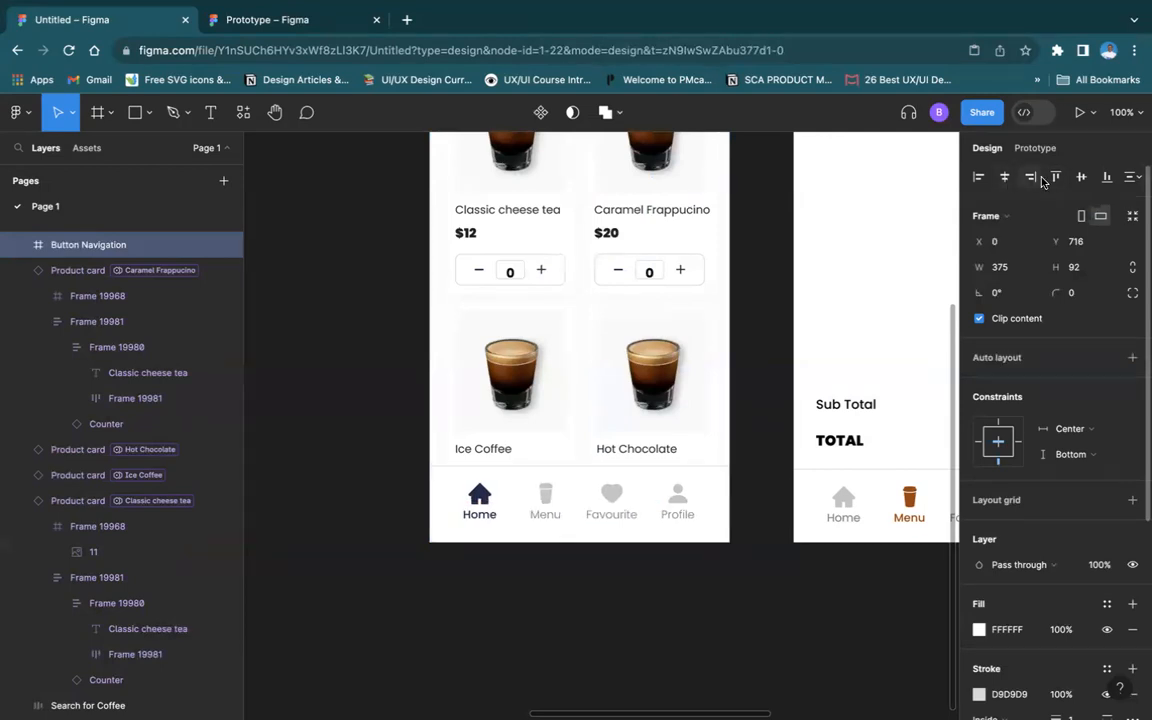
pyautogui.click(1107, 179)
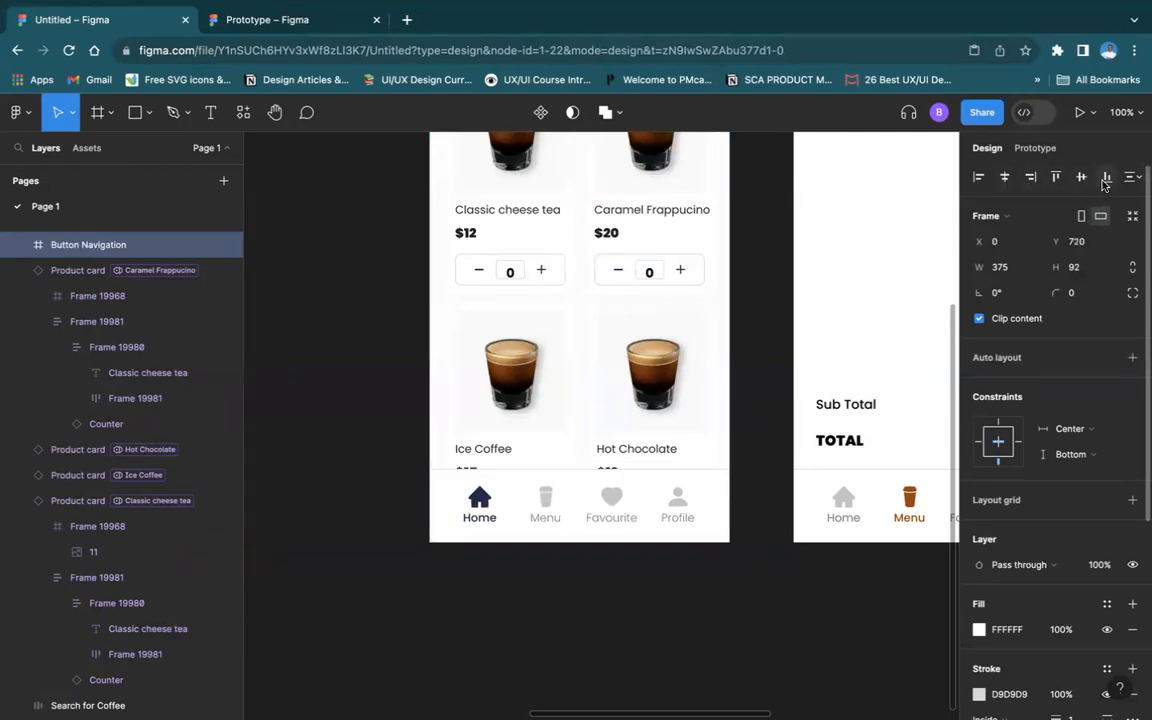
pyautogui.click(697, 592)
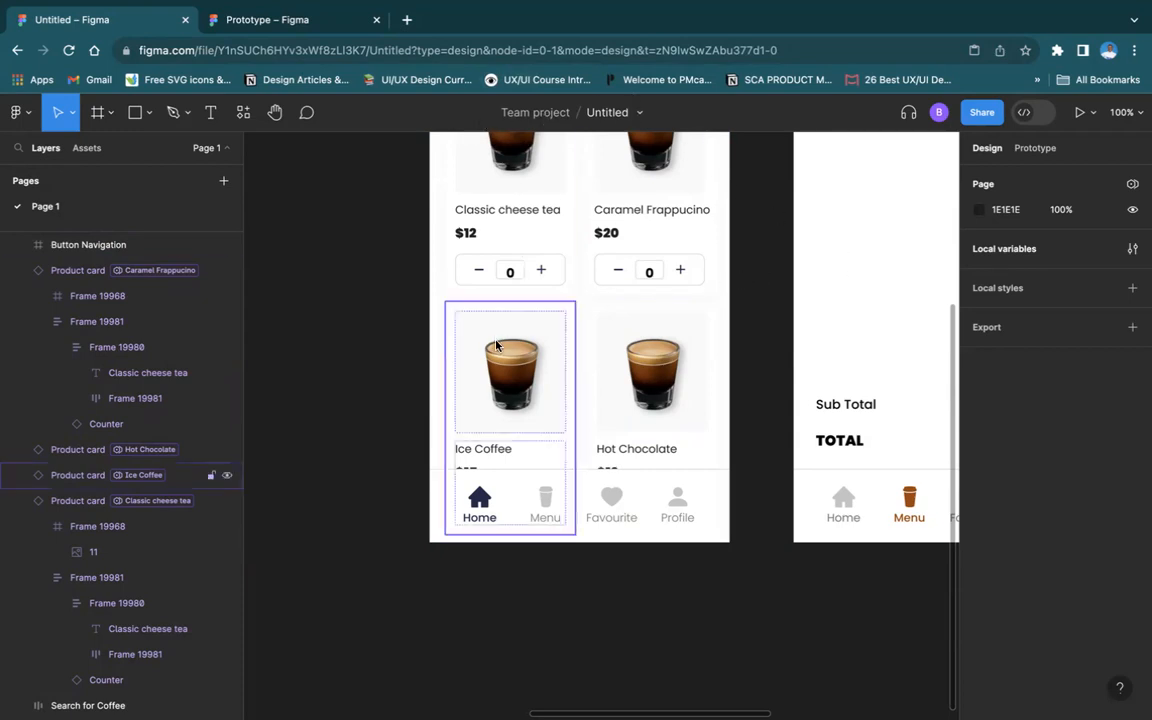
# Turn the larger Espresso image frame in the drink image column into a component
pyautogui.scroll(1, 515, 340)
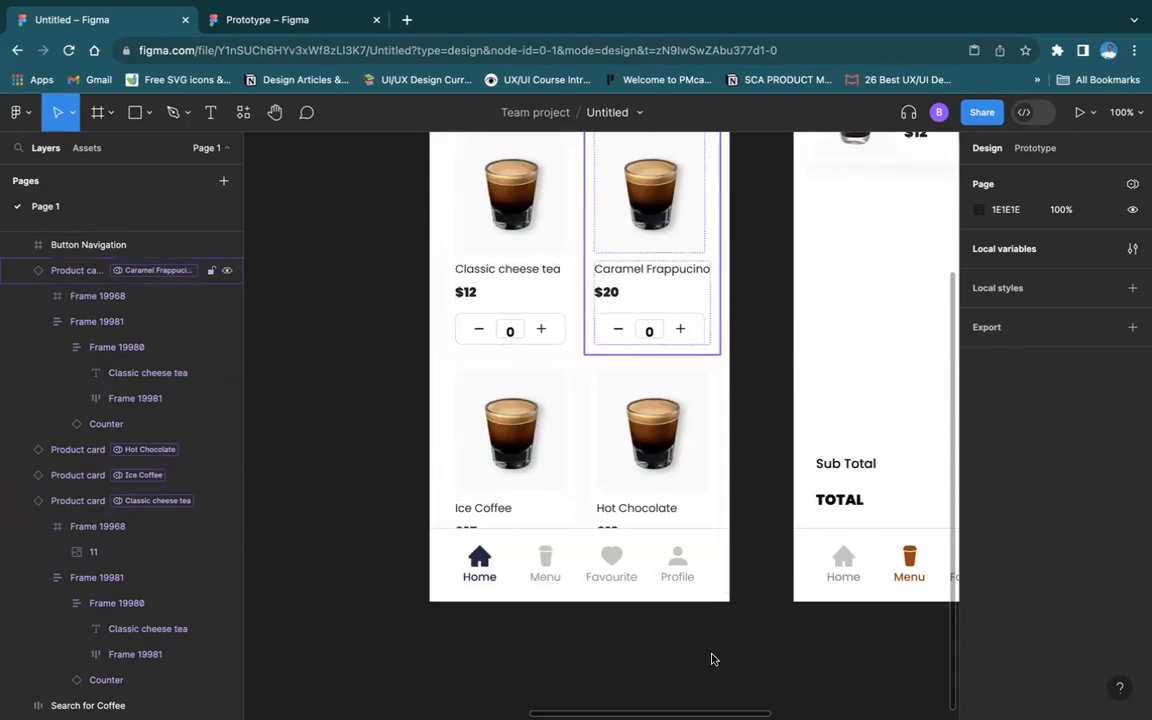
pyautogui.scroll(5, 585, 410)
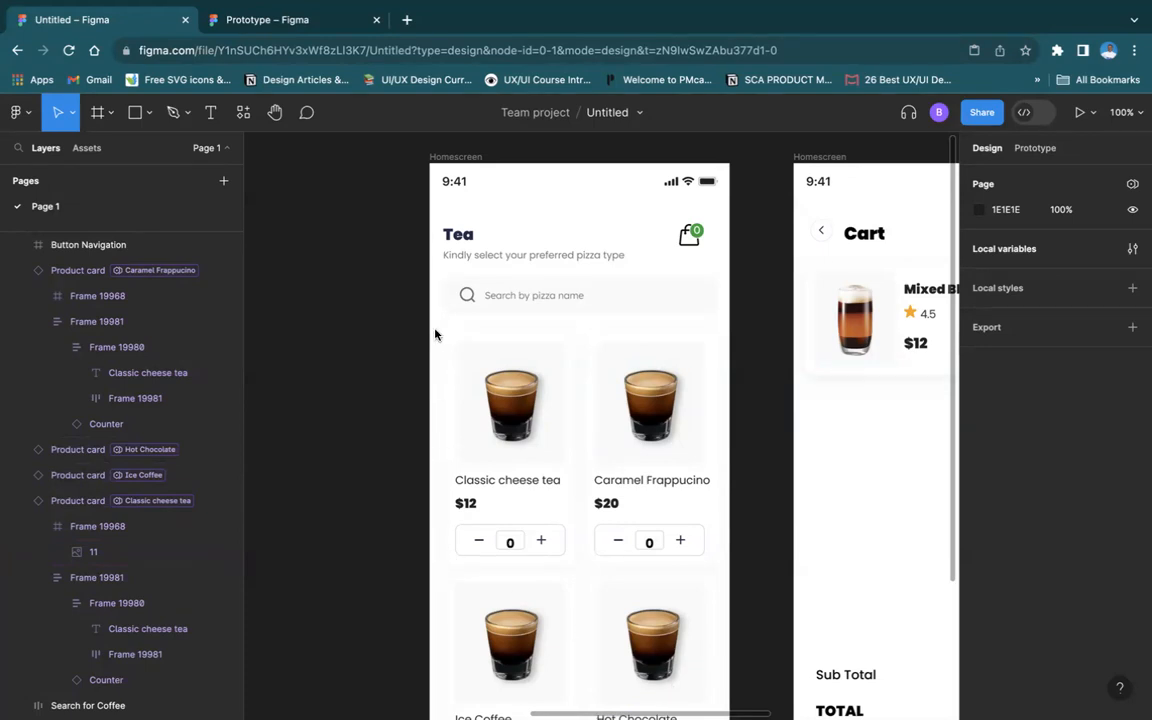
pyautogui.hscroll(-10, 324, 343)
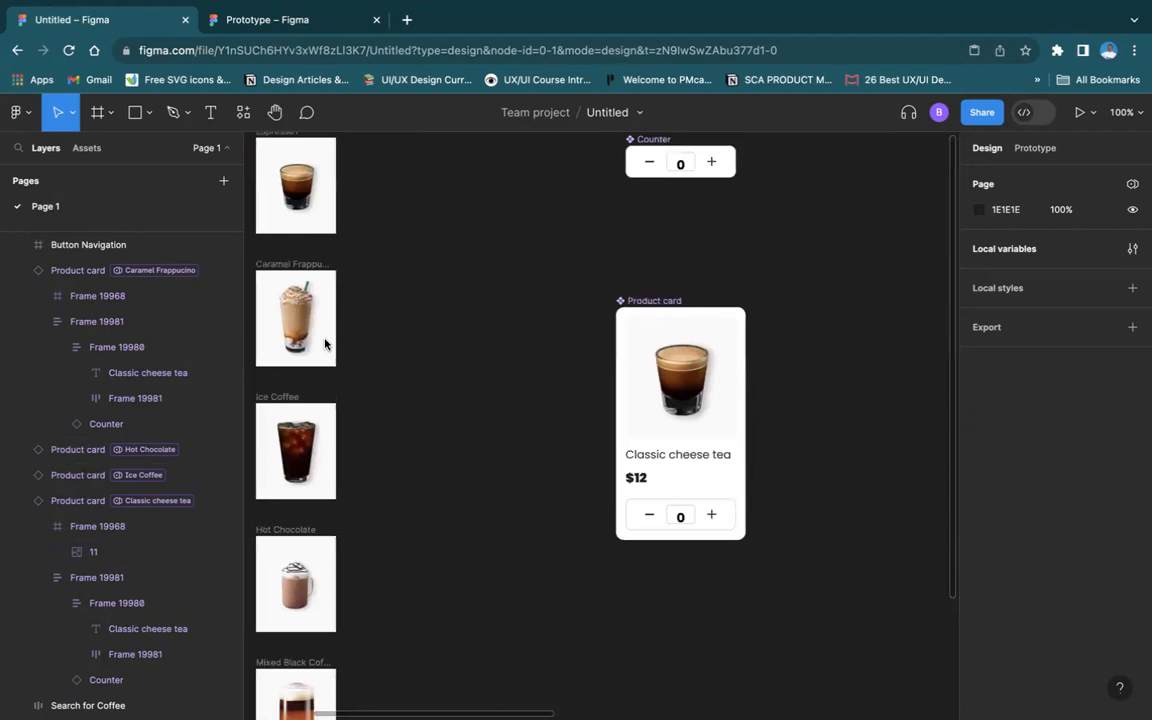
pyautogui.hscroll(-10, 324, 343)
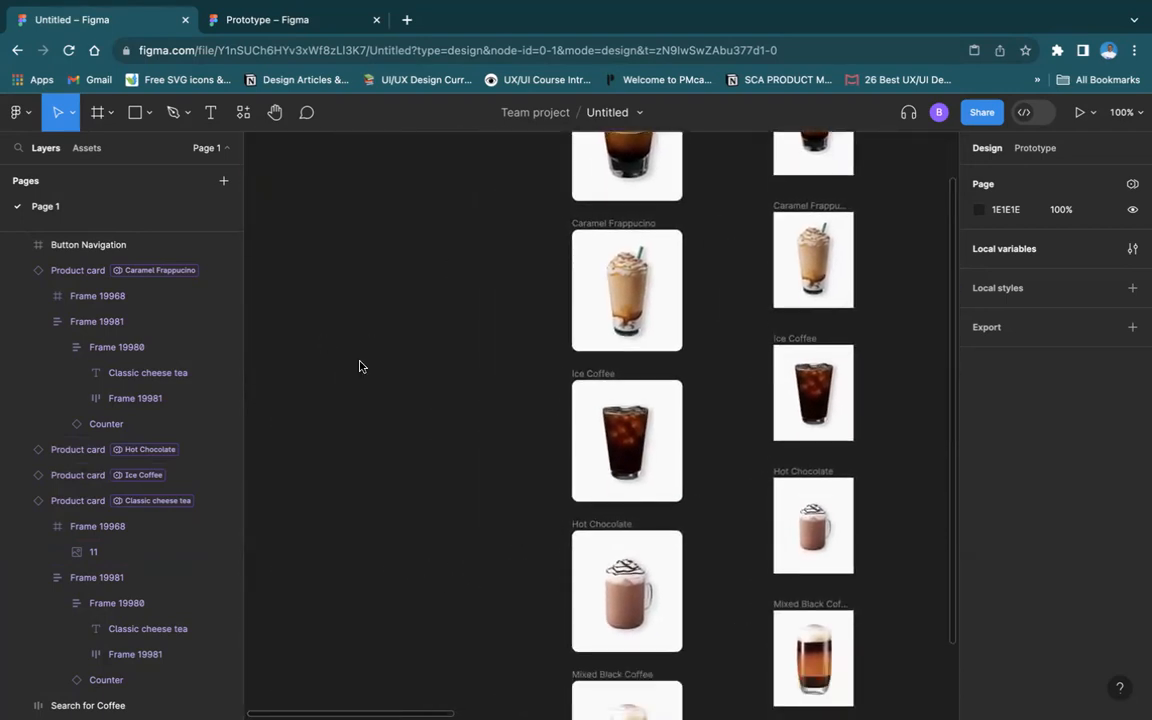
pyautogui.scroll(3, 561, 358)
pyautogui.moveTo(549, 217); pyautogui.dragTo(689, 596)
pyautogui.click(717, 571)
pyautogui.click(588, 226)
pyautogui.click(588, 226)
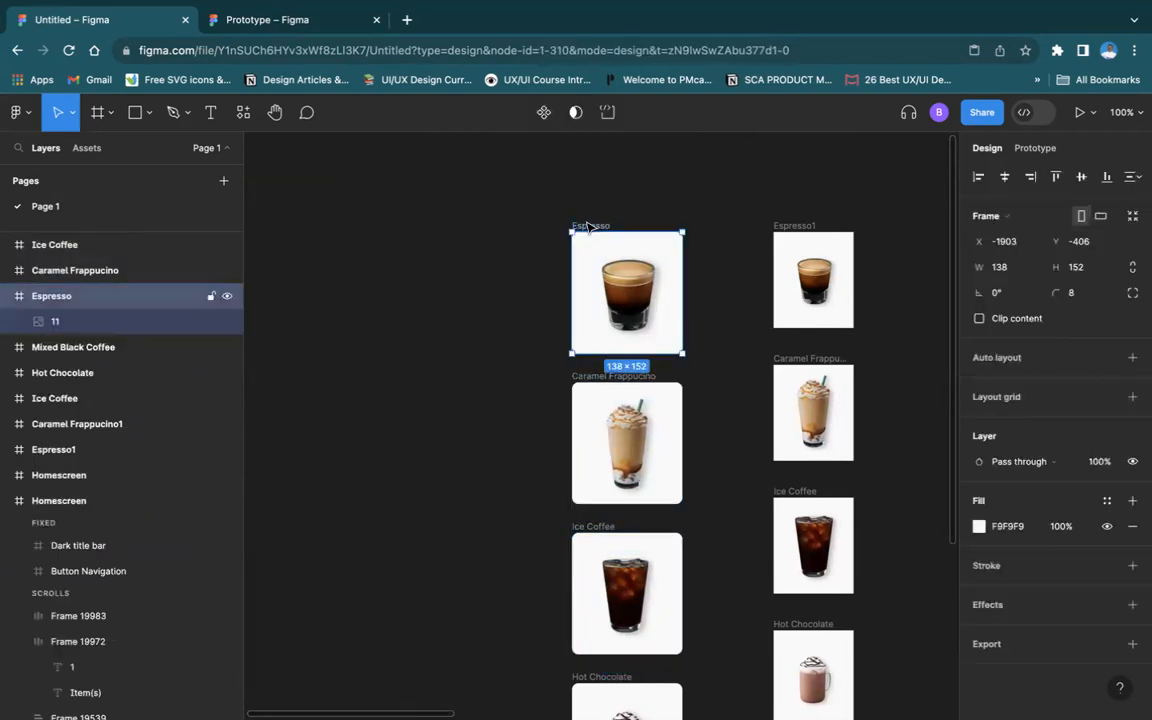
pyautogui.rightClick(587, 226)
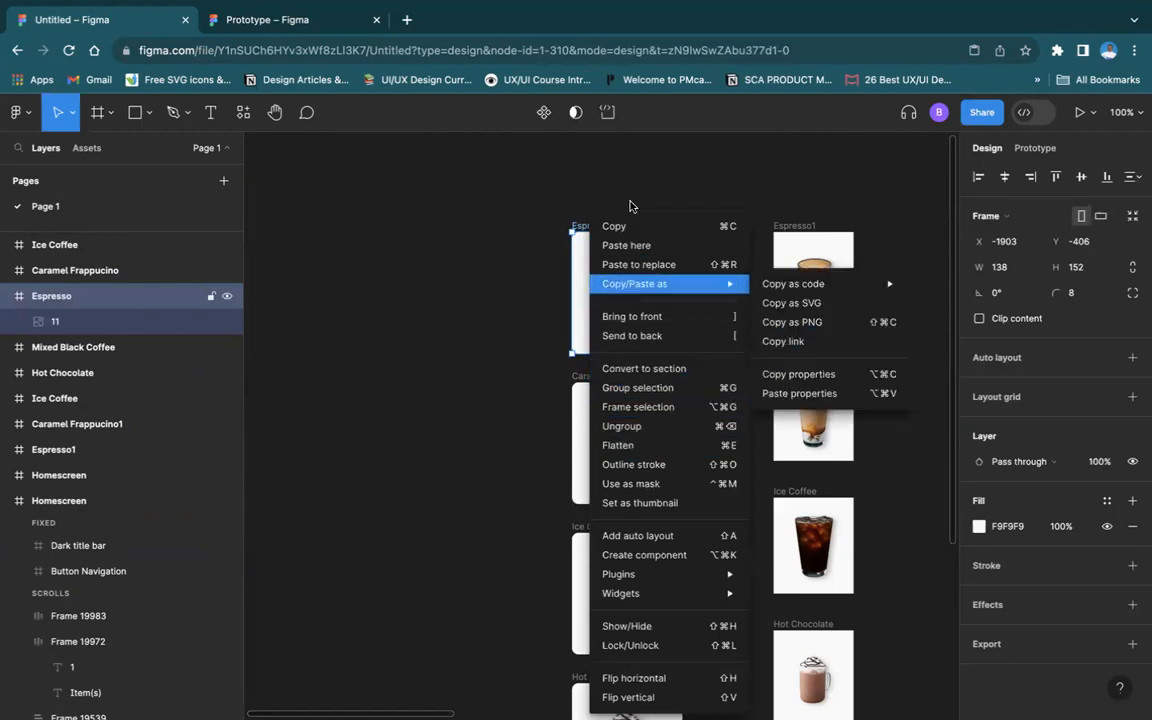
pyautogui.click(543, 113)
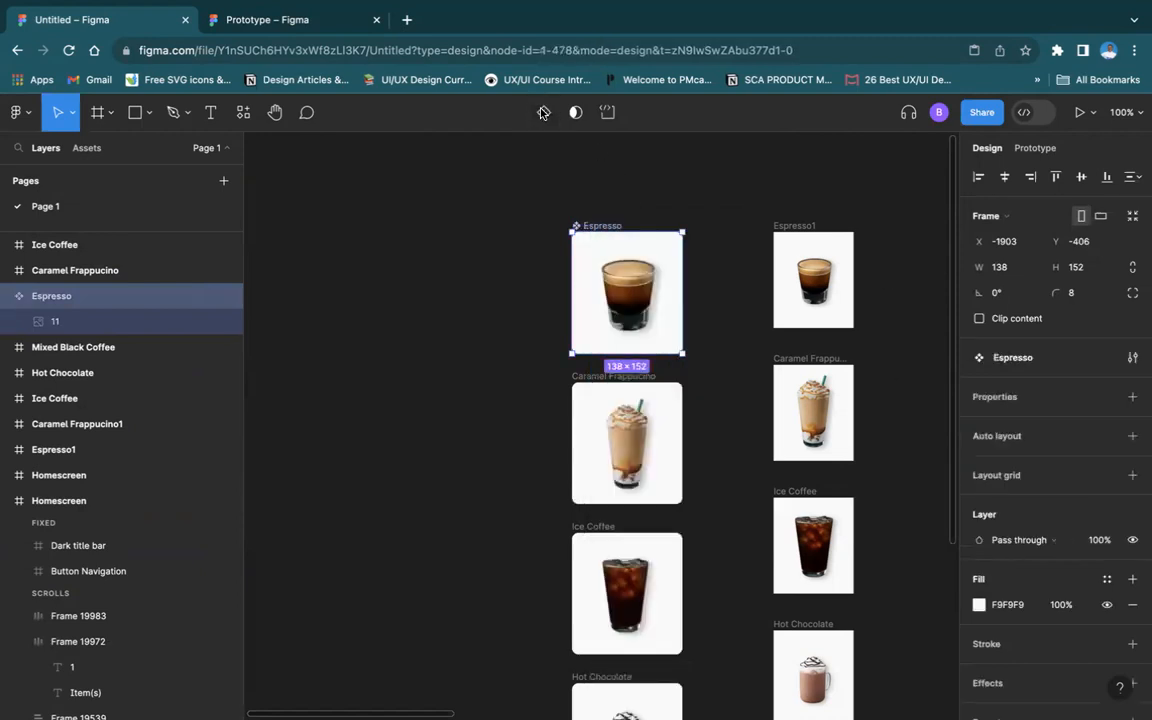
# Move the Espresso component away from the drink column to about X -2159, Y -466 and check its configuration options
pyautogui.click(625, 188)
pyautogui.moveTo(613, 229); pyautogui.dragTo(407, 186)
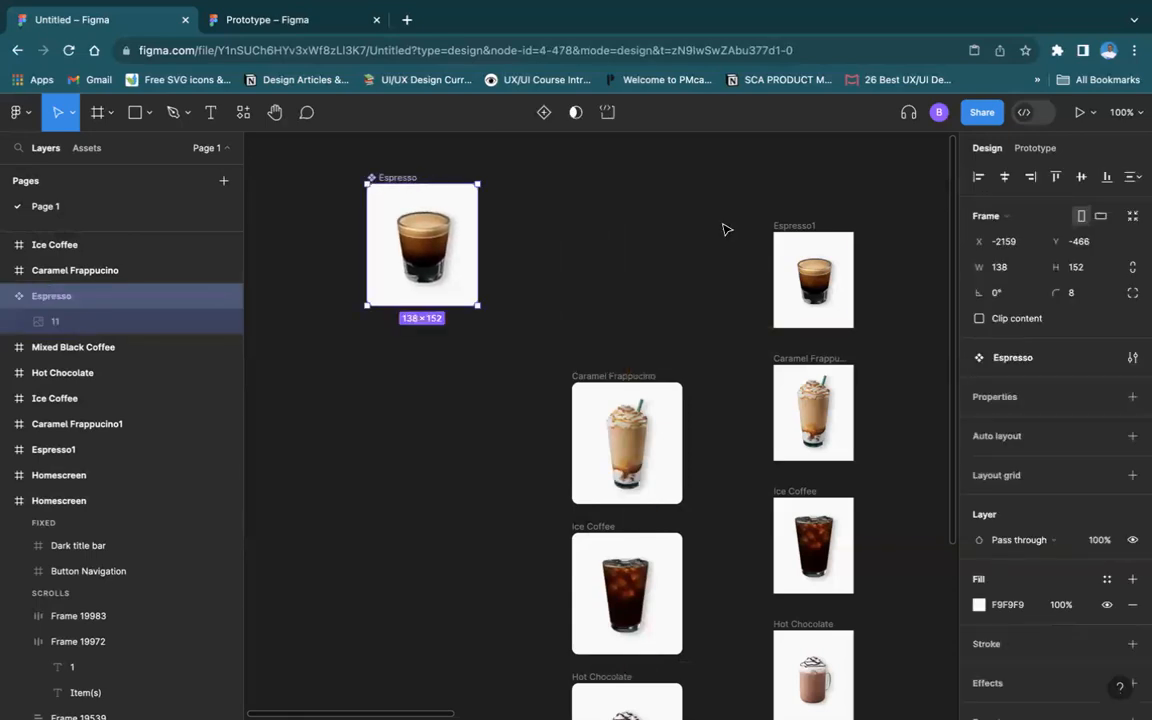
pyautogui.click(1132, 360)
pyautogui.click(941, 358)
pyautogui.click(556, 378)
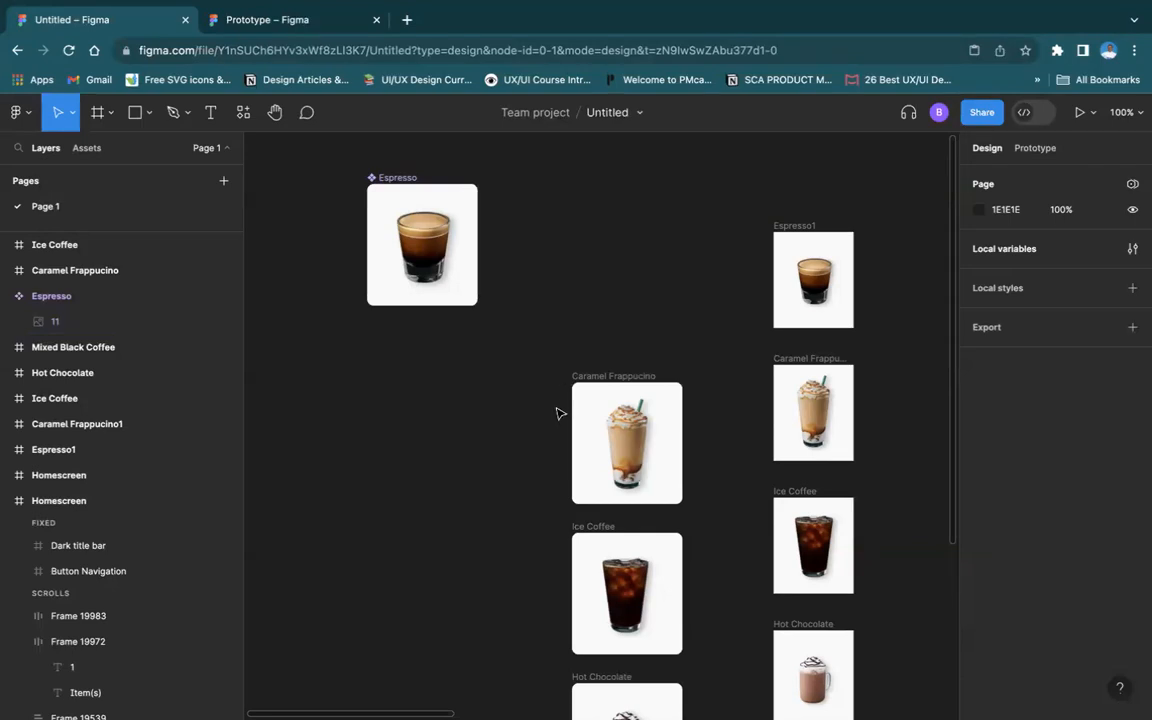
pyautogui.scroll(-2, 560, 405)
pyautogui.scroll(-5, 560, 405)
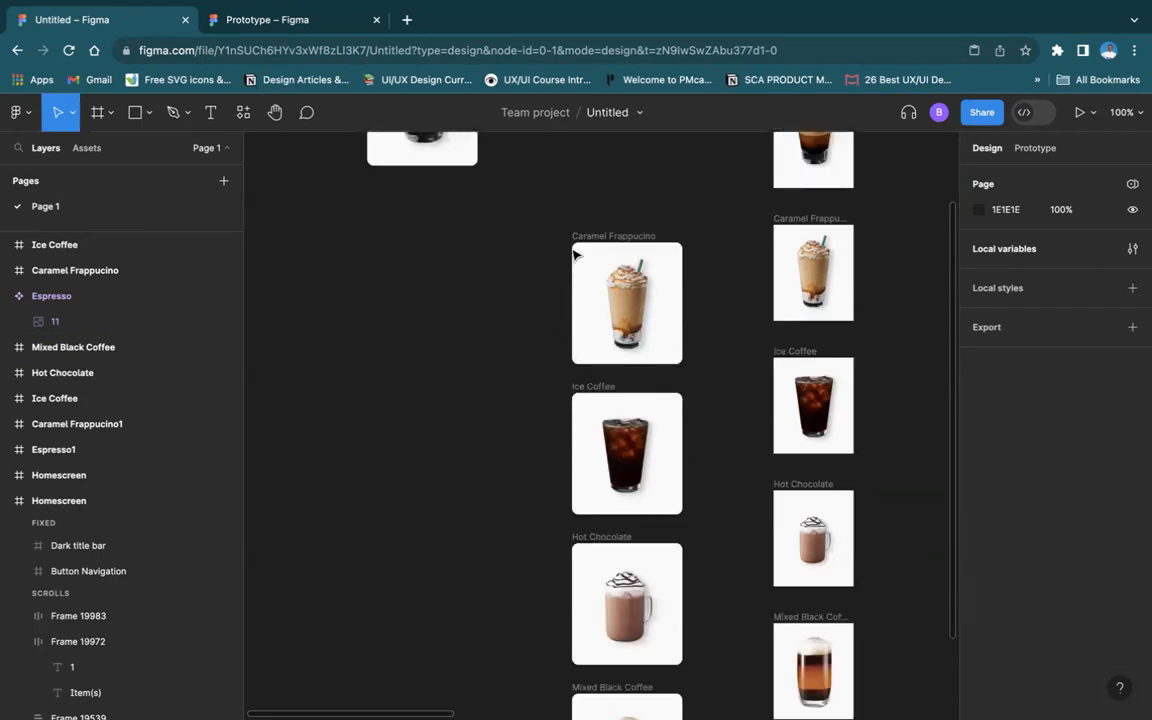
pyautogui.moveTo(558, 226); pyautogui.dragTo(625, 408)
pyautogui.moveTo(660, 506); pyautogui.dragTo(712, 687)
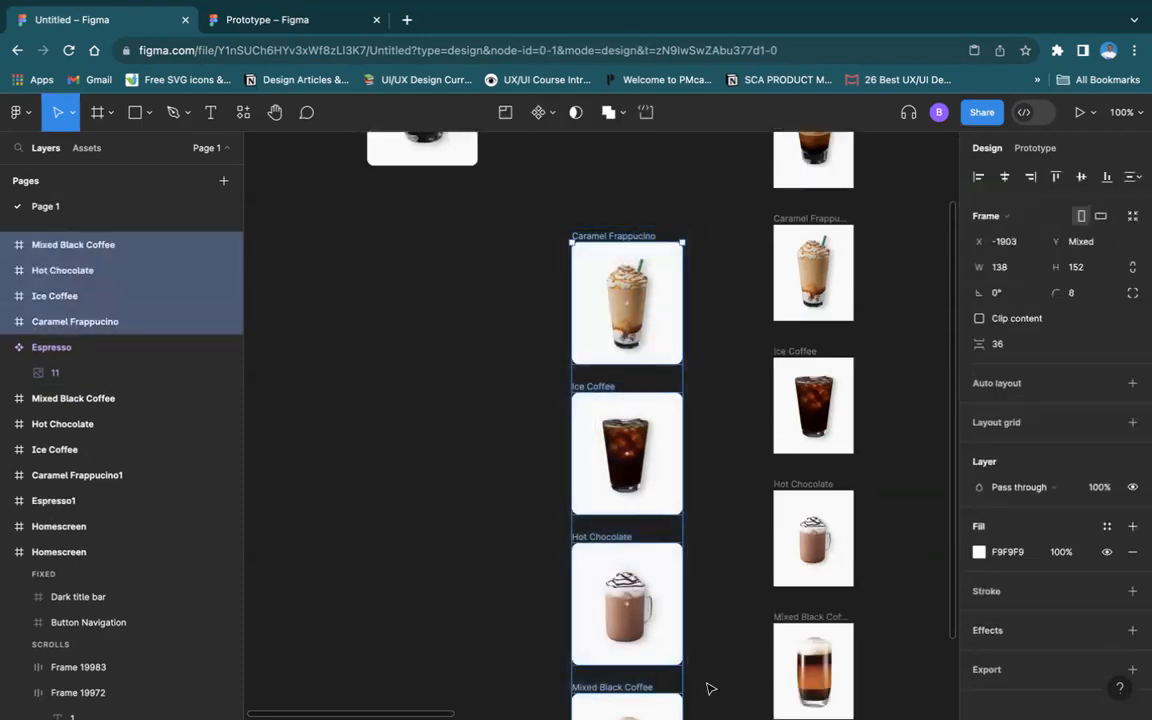
pyautogui.click(728, 630)
pyautogui.click(598, 236)
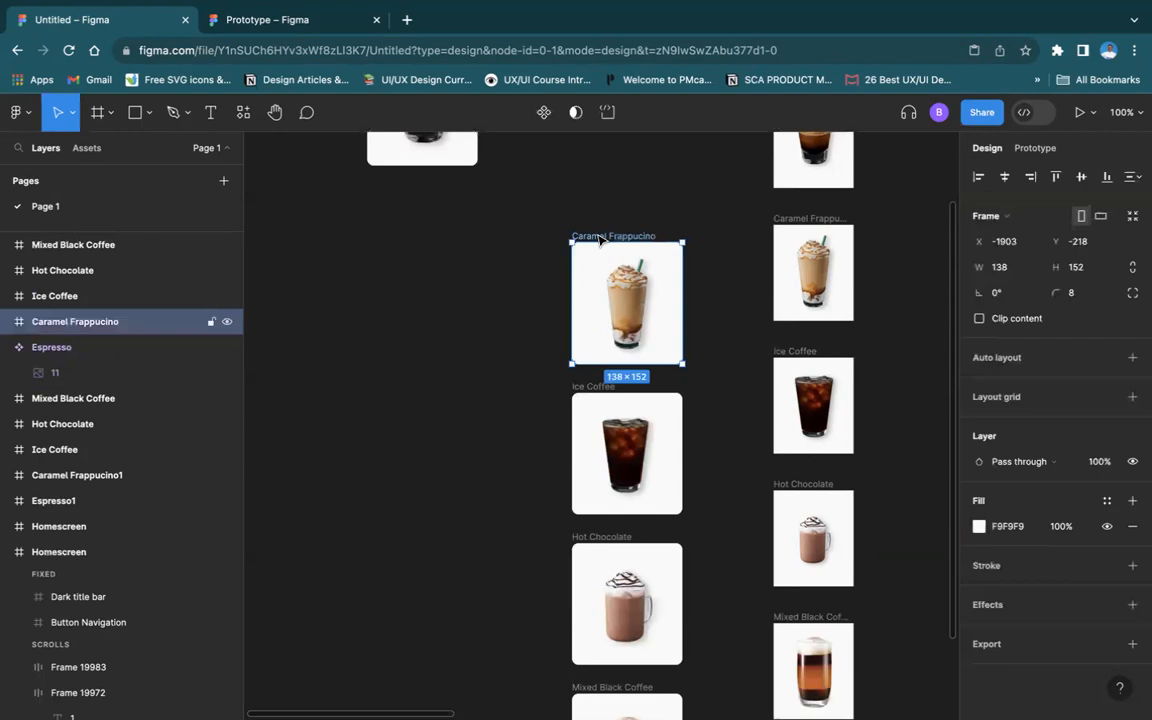
pyautogui.keyDown('shift'); pyautogui.click(598, 386); pyautogui.keyUp('shift')
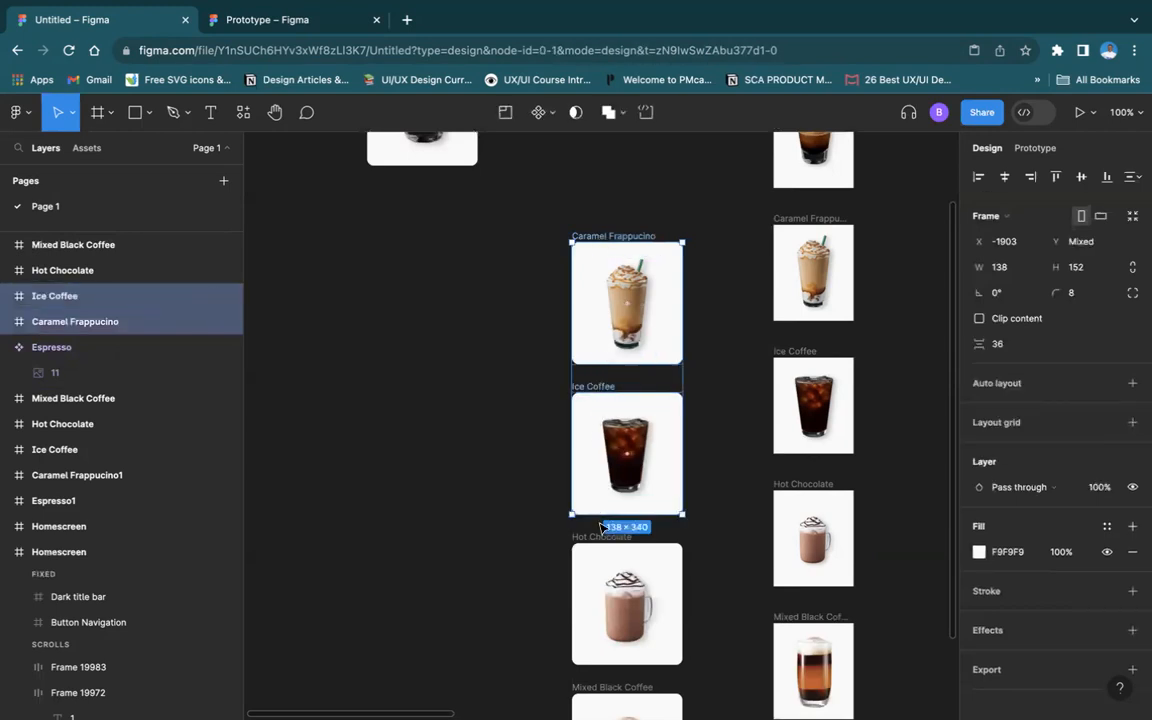
pyautogui.click(470, 373)
pyautogui.scroll(6, 470, 373)
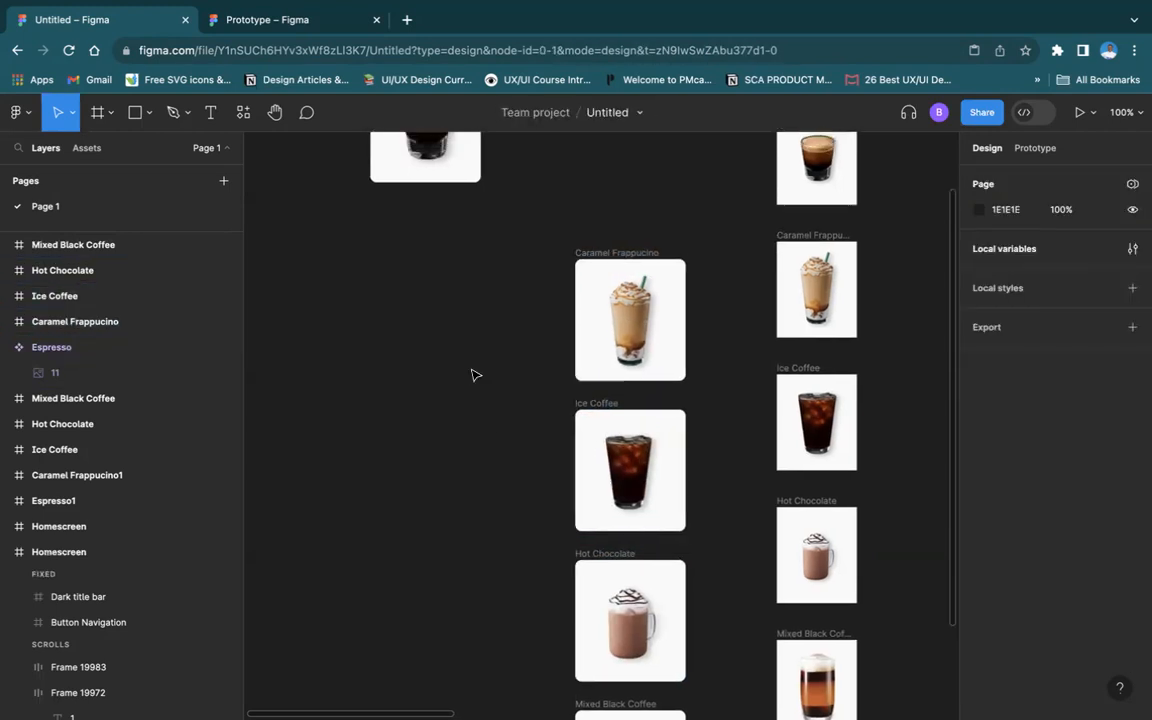
# Place an instance of the Espresso component beside the main component and inspect its main-component link and detach option
pyautogui.click(400, 336)
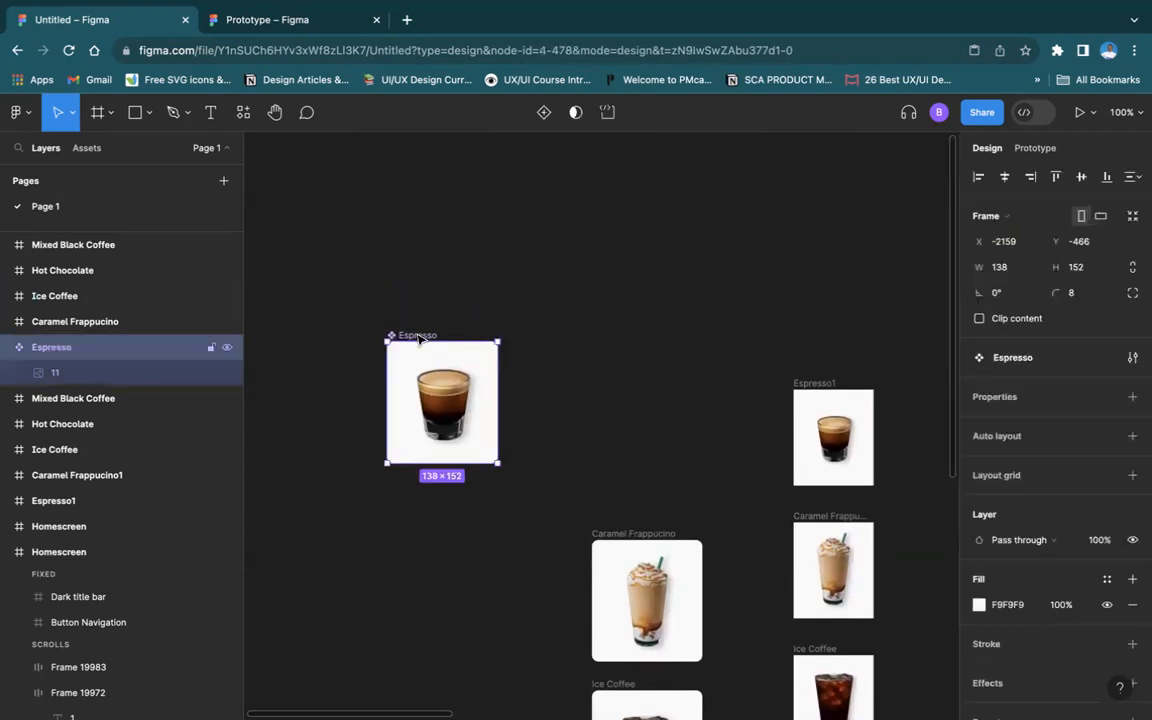
pyautogui.moveTo(470, 345); pyautogui.dragTo(652, 345)
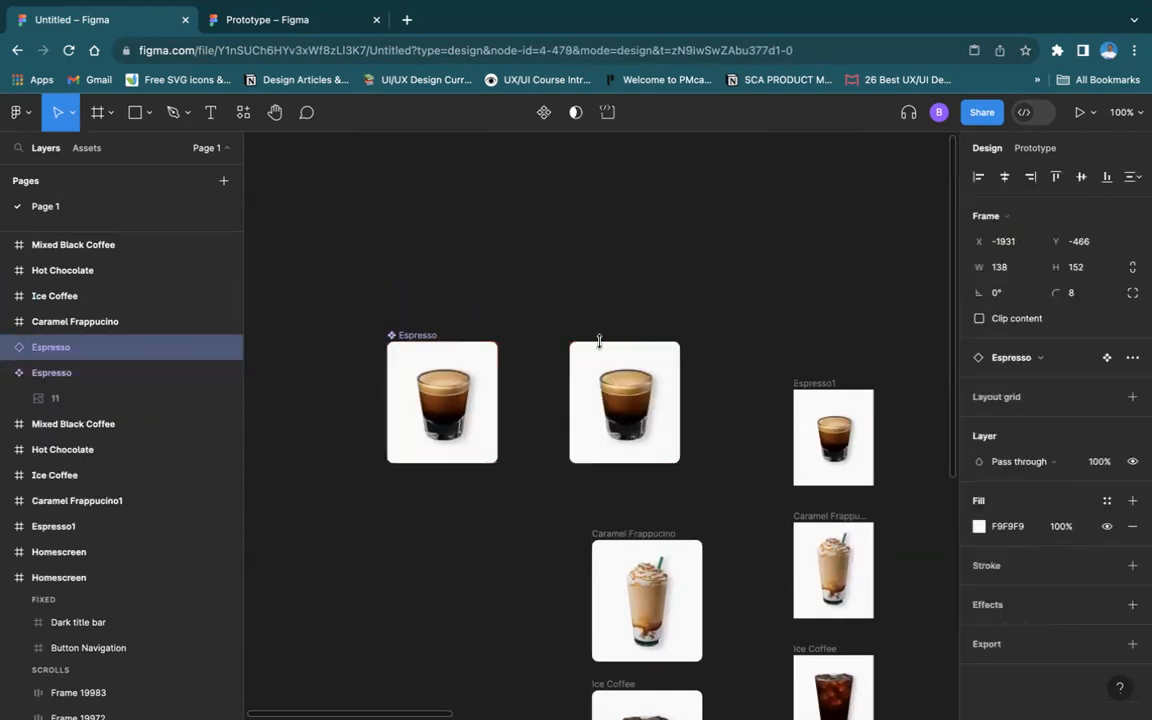
pyautogui.click(1108, 358)
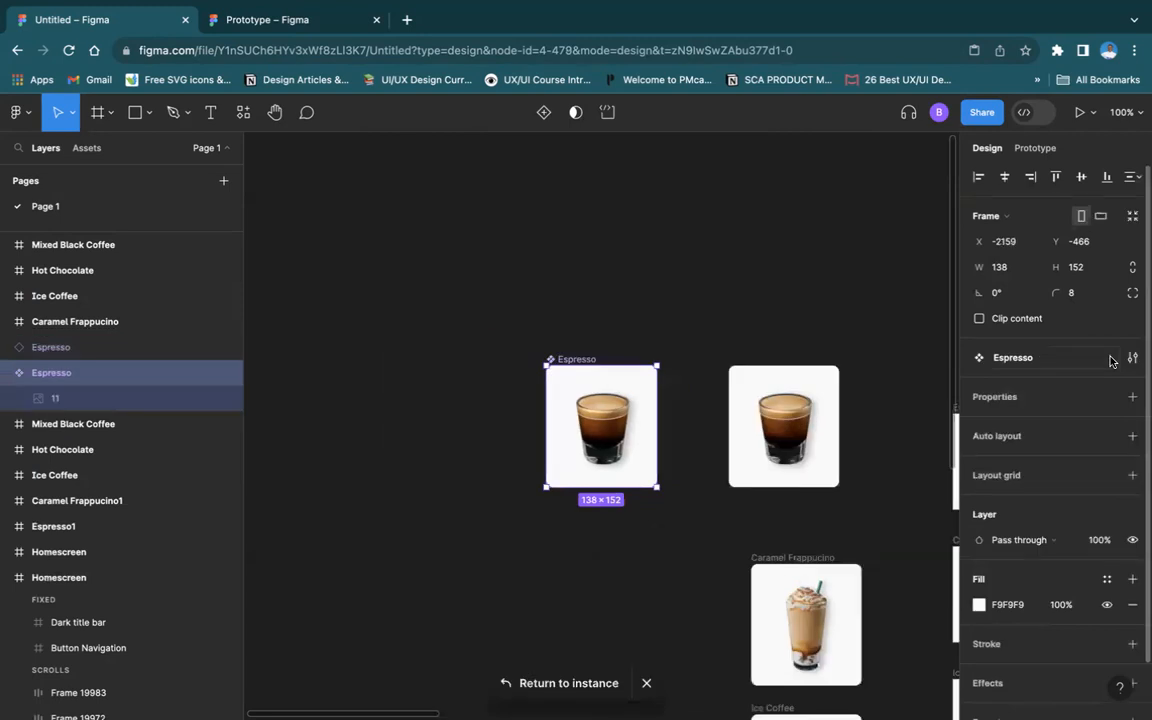
pyautogui.click(1110, 360)
pyautogui.click(1132, 357)
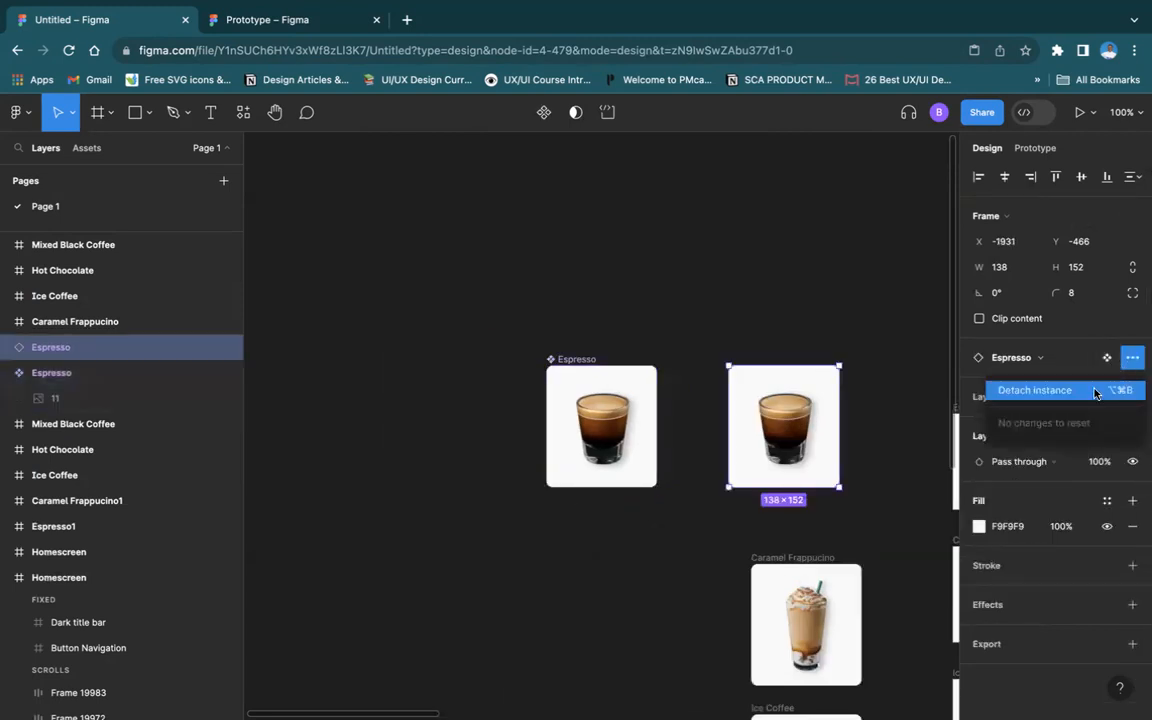
# Delete the Espresso instance placed beside the main component
pyautogui.click(738, 247)
pyautogui.hscroll(4, 738, 247)
pyautogui.scroll(-2, 738, 247)
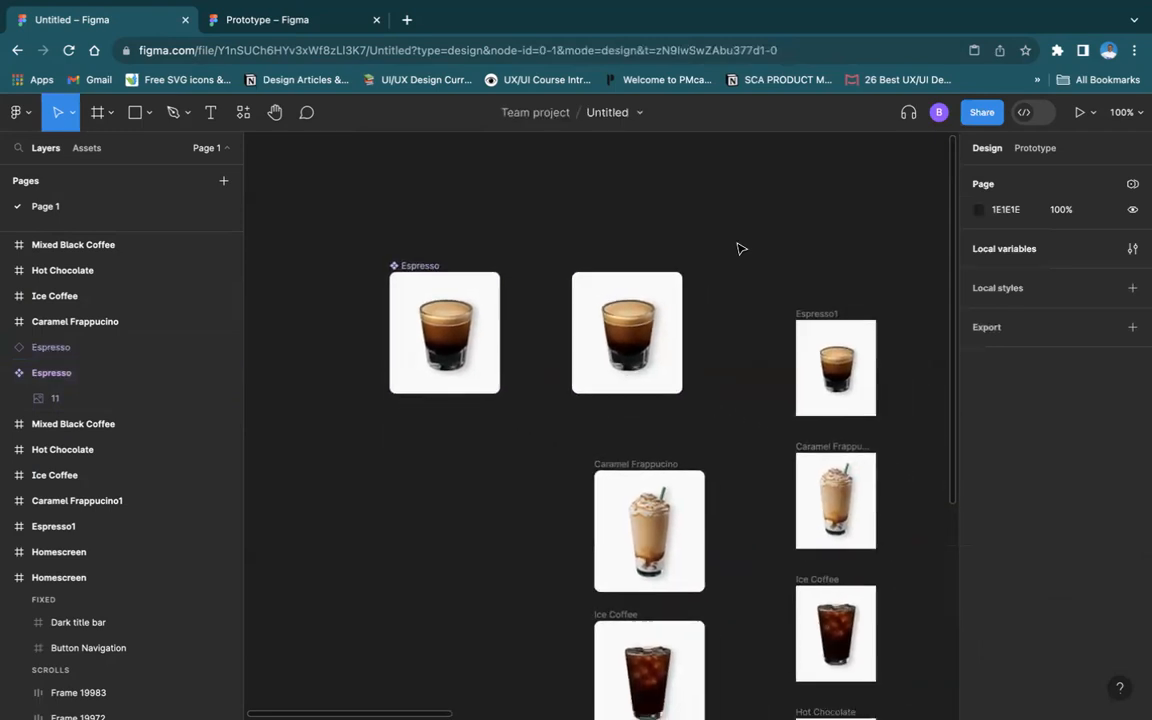
pyautogui.scroll(-1, 650, 240)
pyautogui.hscroll(1, 650, 240)
pyautogui.click(578, 265)
pyautogui.press('Delete')
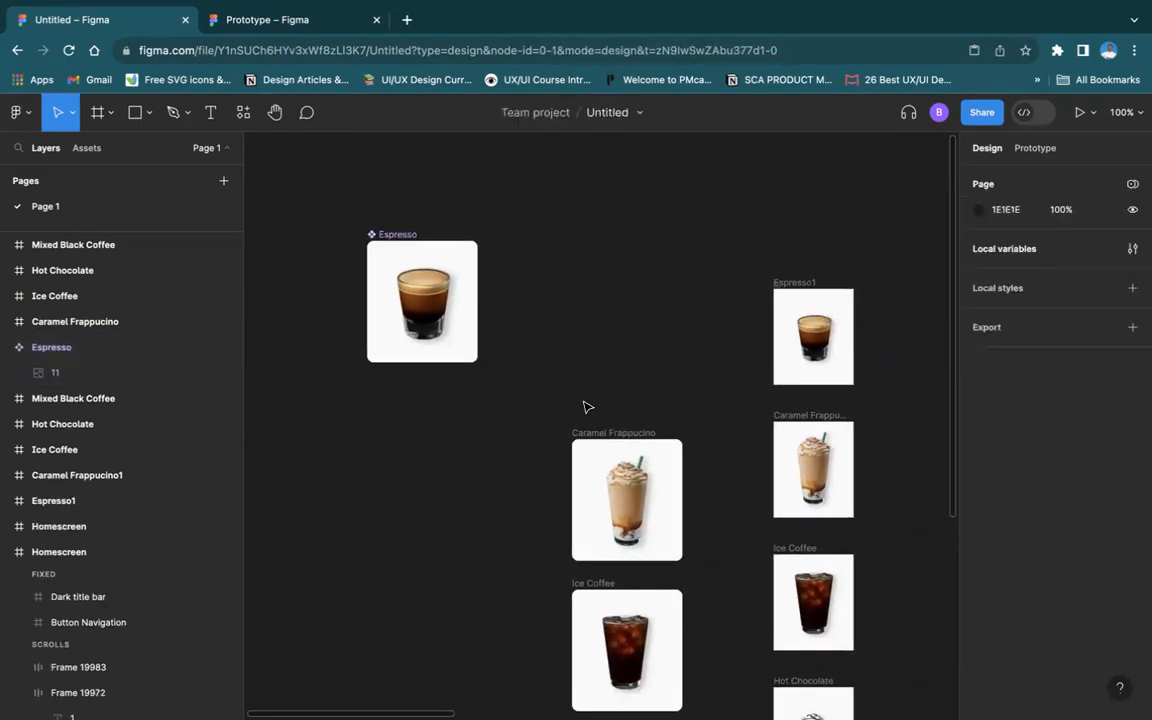
pyautogui.scroll(-4, 590, 300)
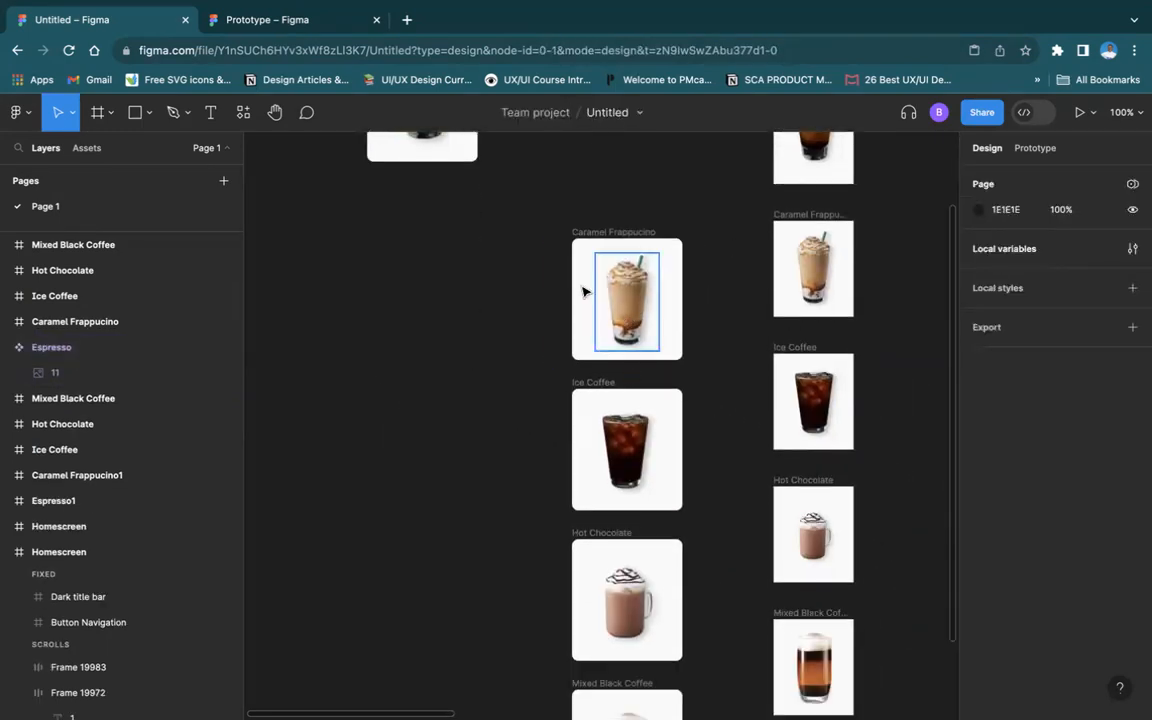
# Turn the larger Caramel Frappucino, Ice Coffee, Hot Chocolate and Mixed Black Coffee image frames into separate components
pyautogui.moveTo(541, 221); pyautogui.dragTo(731, 690)
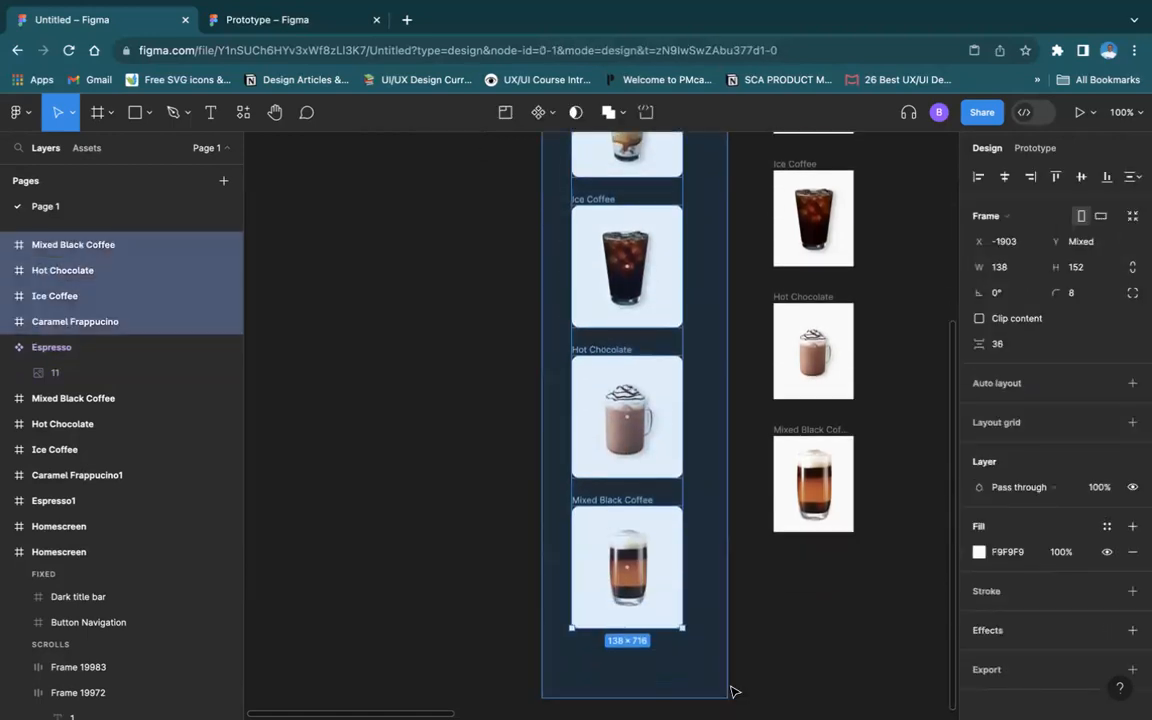
pyautogui.click(540, 112)
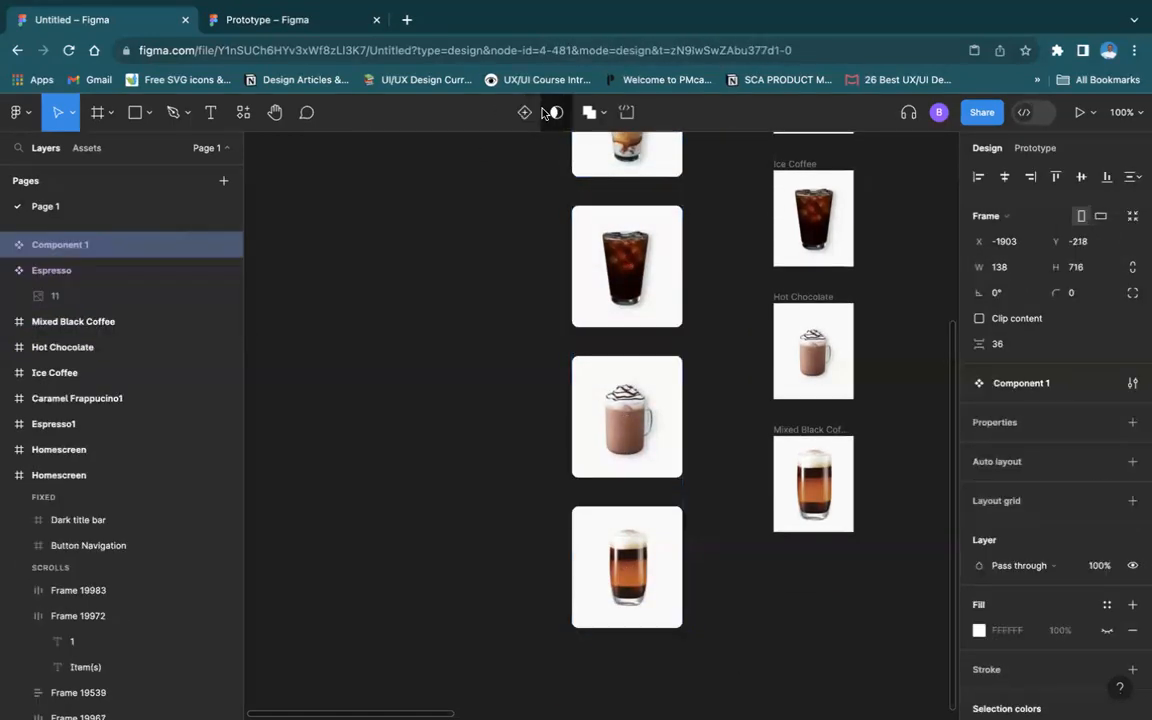
pyautogui.hotkey('ctrl', 'z')
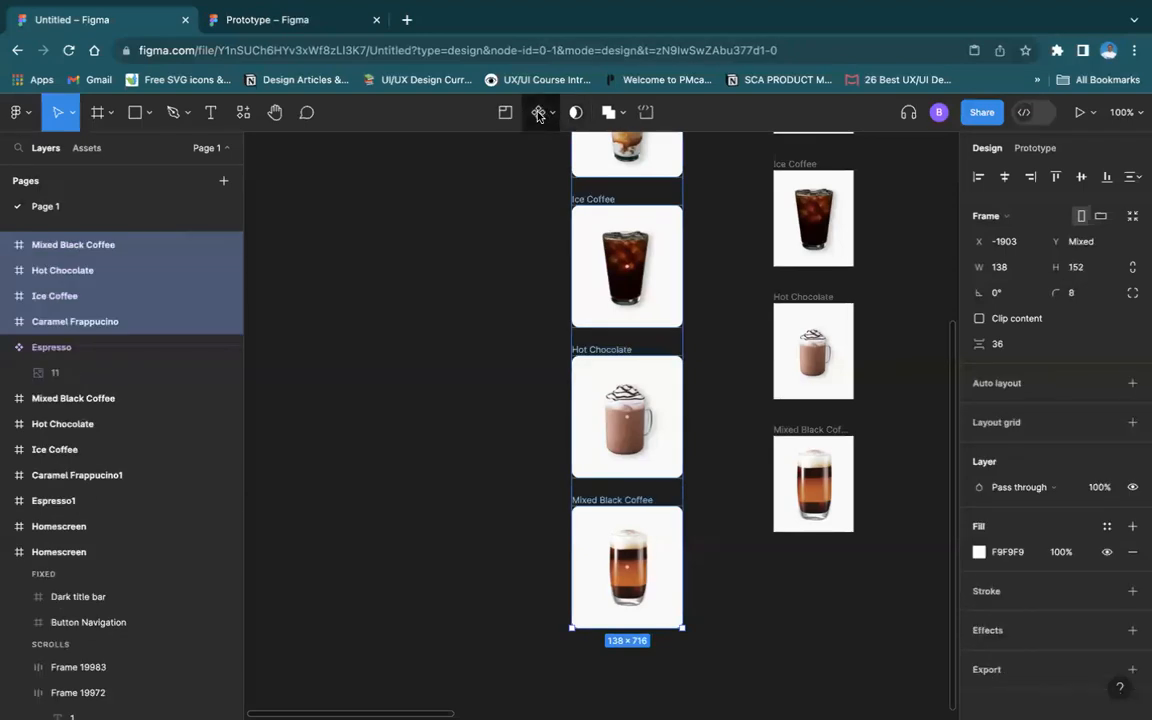
pyautogui.click(551, 116)
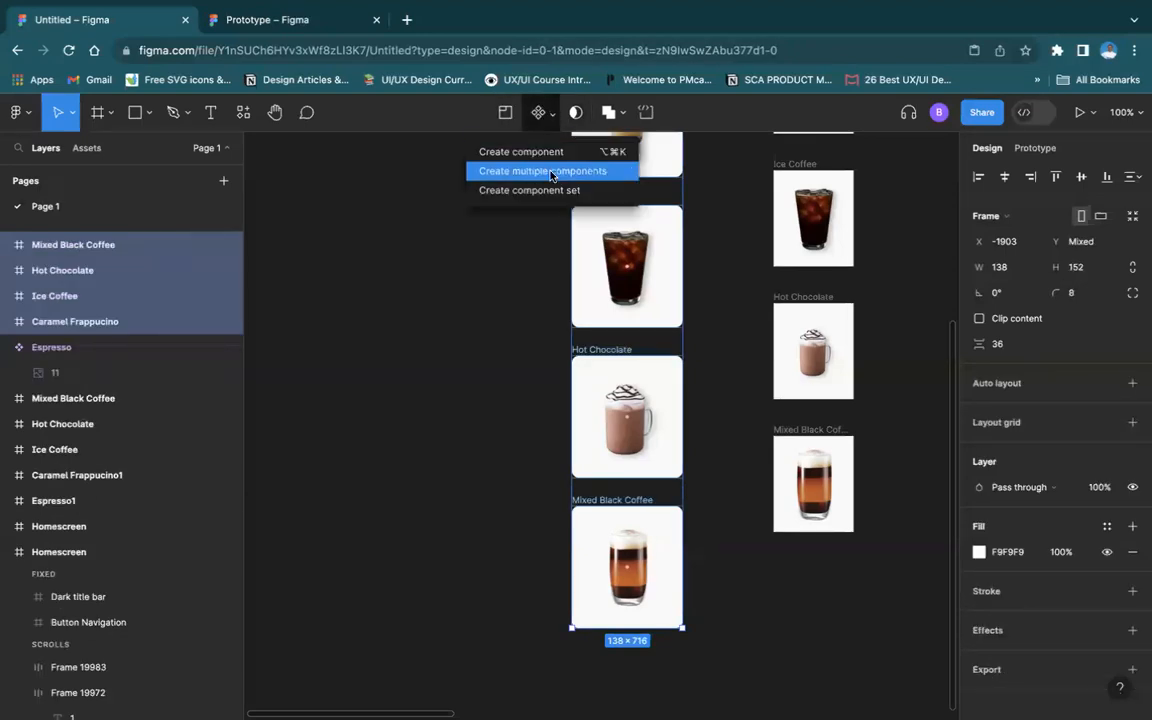
pyautogui.click(555, 172)
pyautogui.scroll(5, 560, 185)
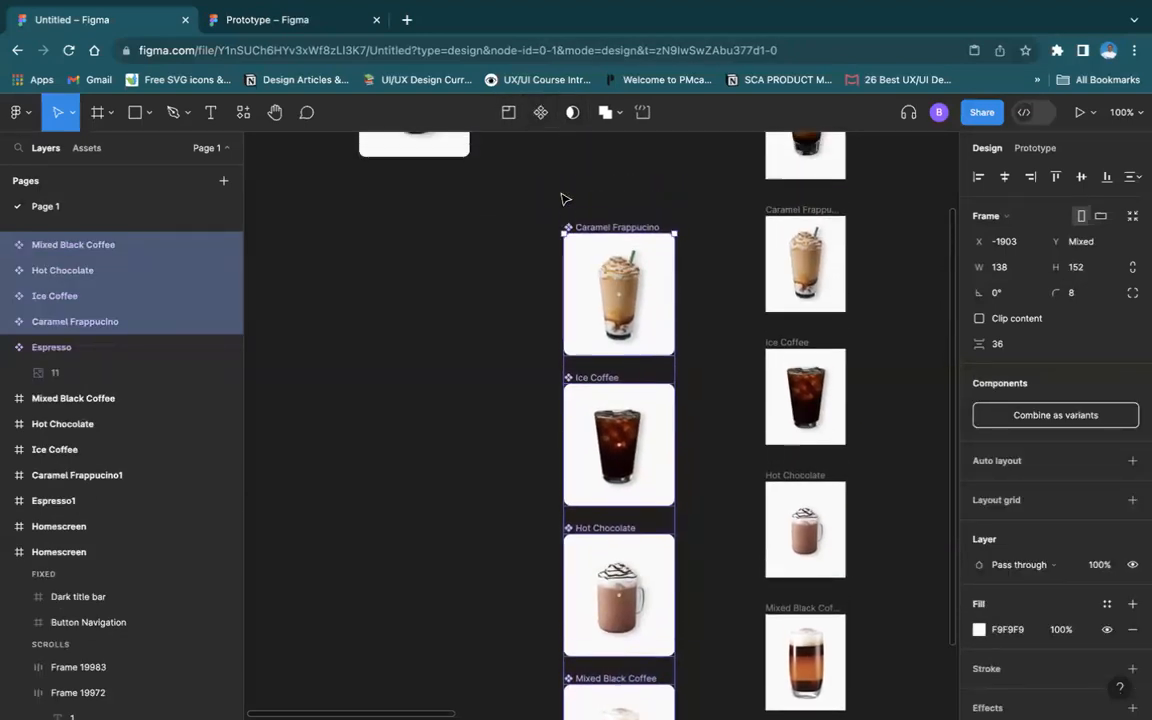
pyautogui.scroll(3, 585, 193)
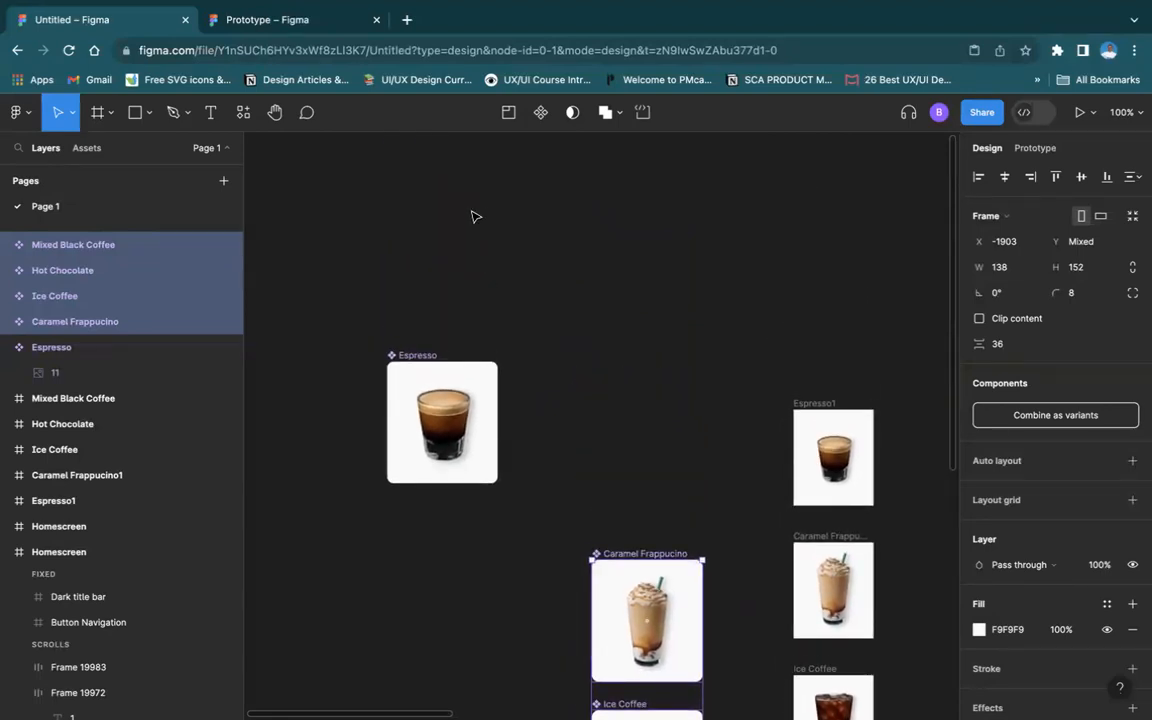
# Inspect the available actions and the configuration options of the Espresso main component
pyautogui.click(463, 333)
pyautogui.click(430, 360)
pyautogui.rightClick(430, 362)
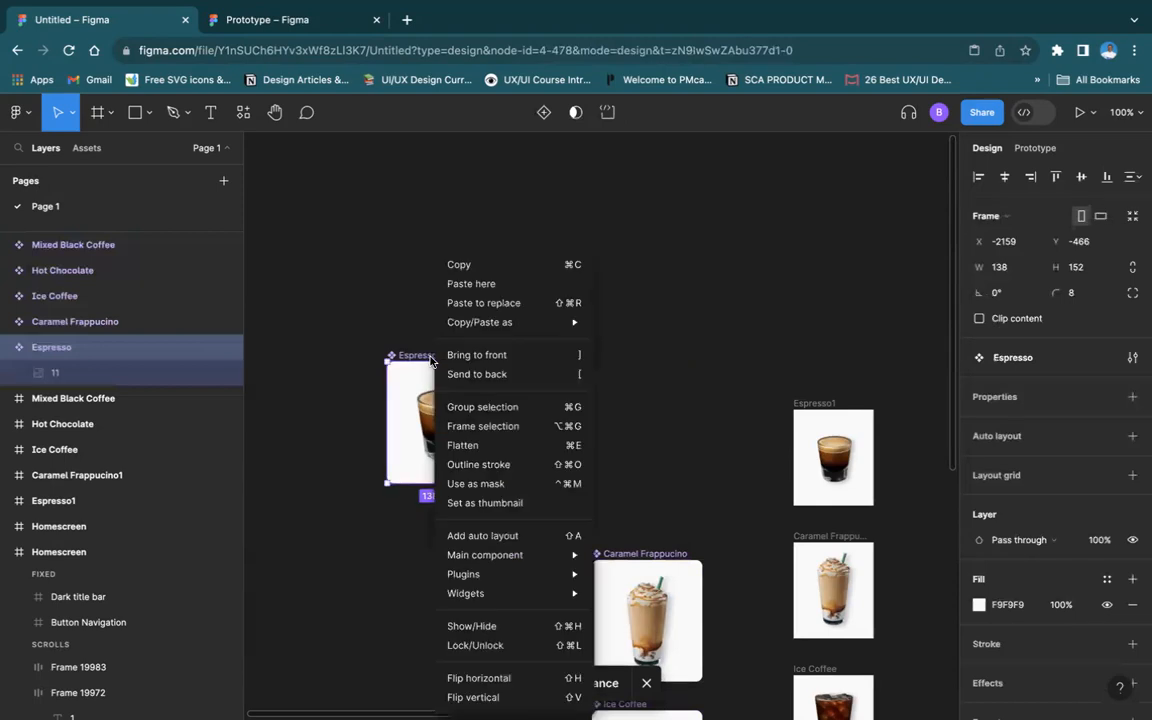
pyautogui.press('Escape')
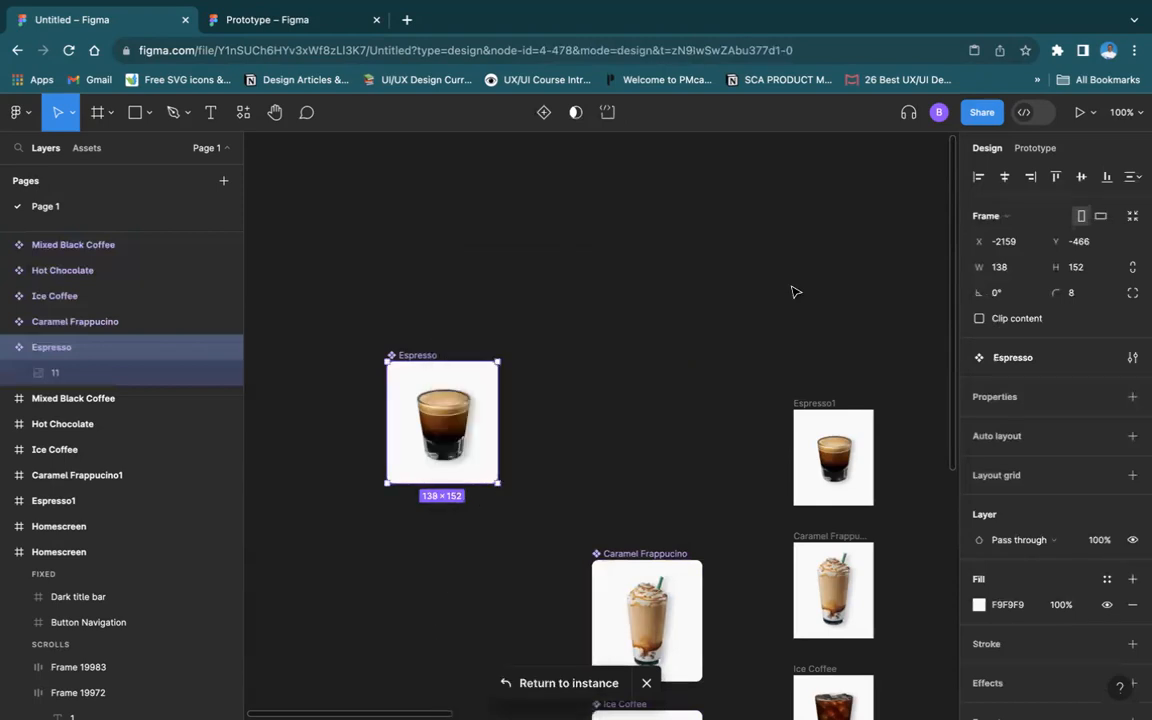
pyautogui.click(1132, 357)
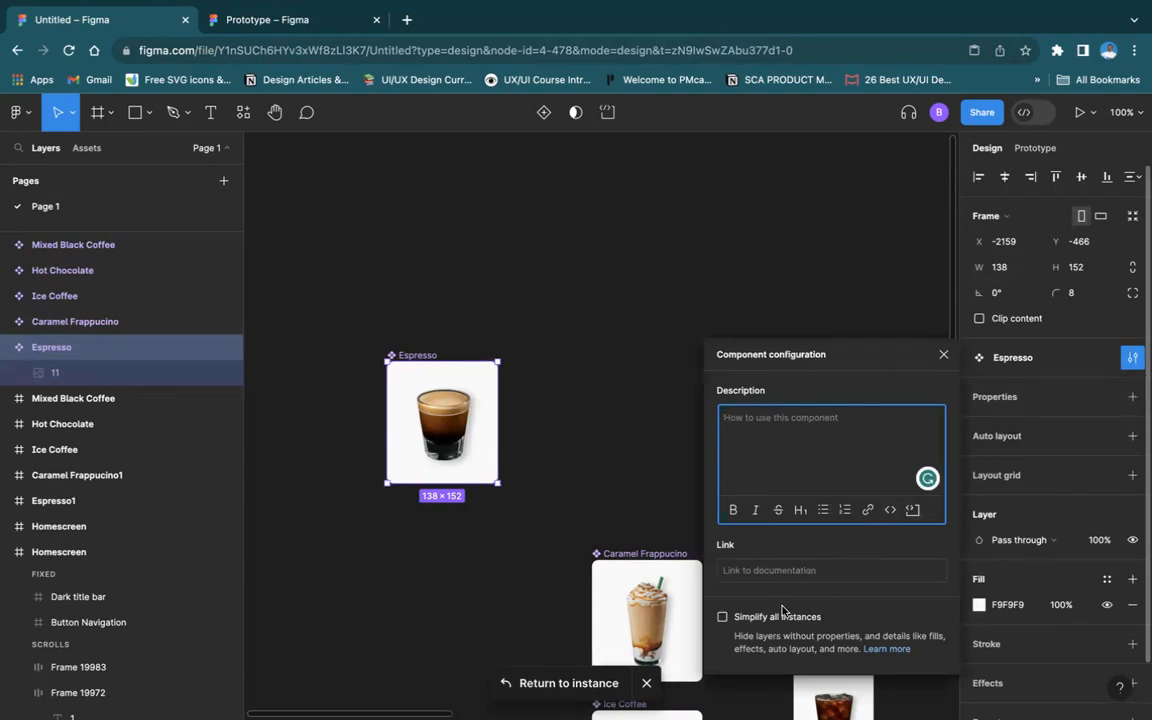
pyautogui.click(942, 356)
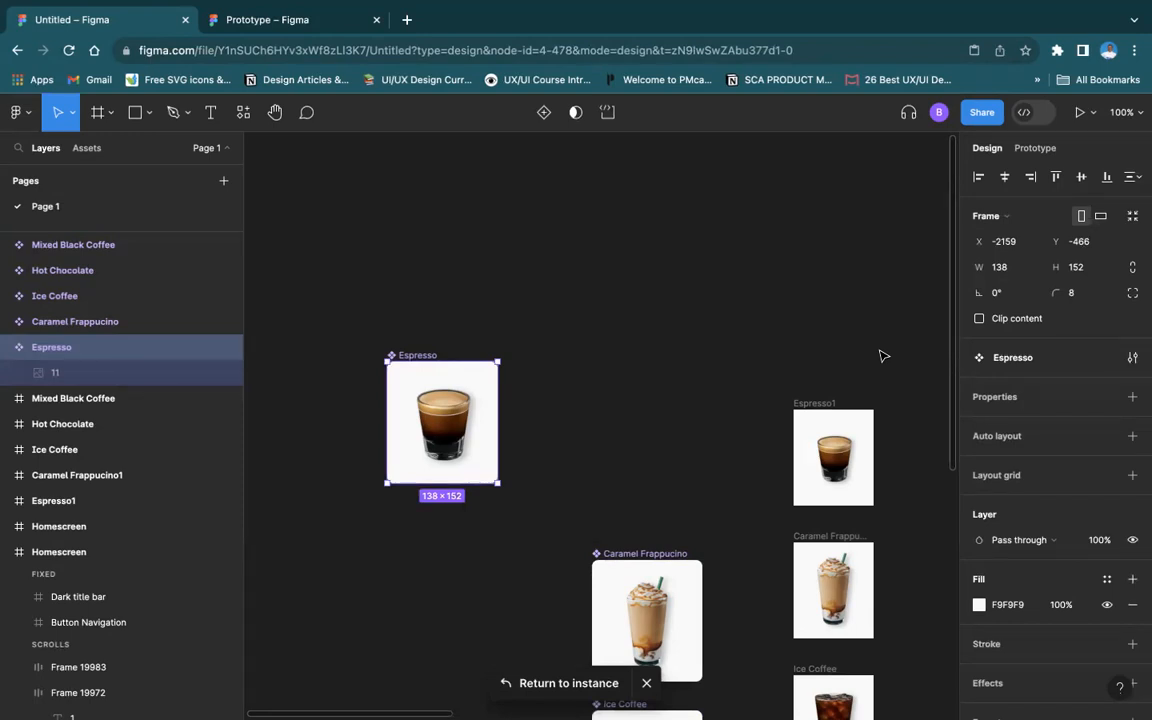
# Undo the conversion of the four larger drink frames below Espresso into components
pyautogui.click(663, 401)
pyautogui.scroll(-5, 663, 401)
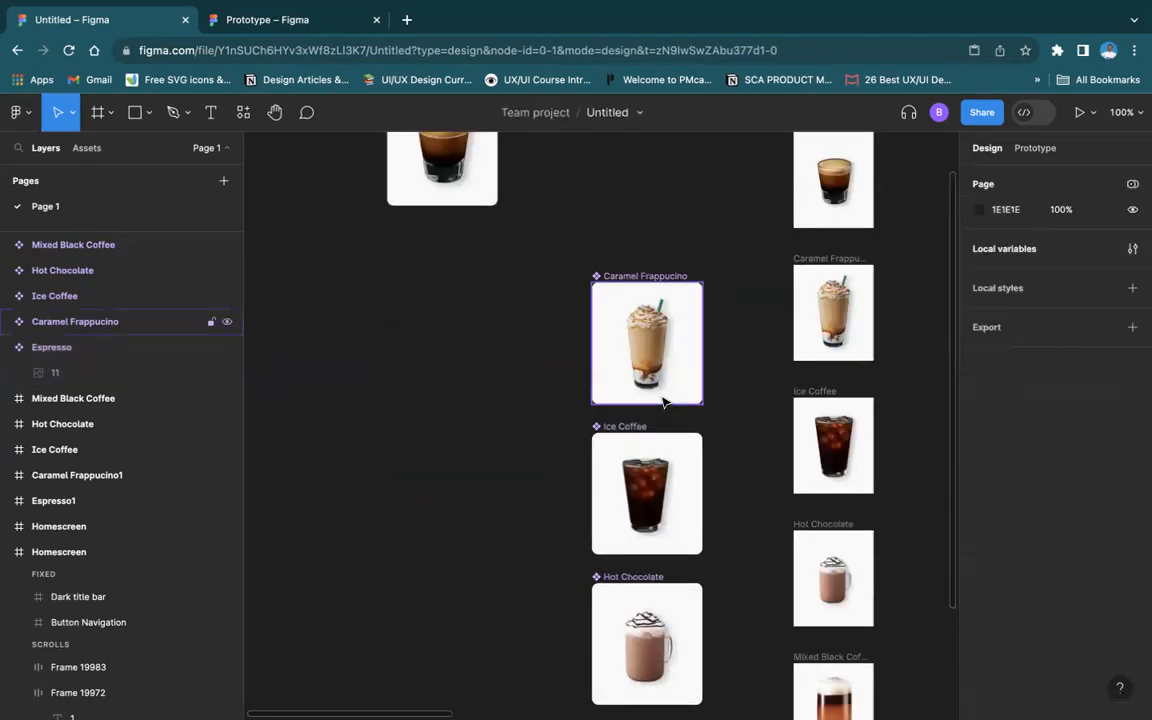
pyautogui.press('super+z')
pyautogui.press('super+z')
pyautogui.press('super+z')
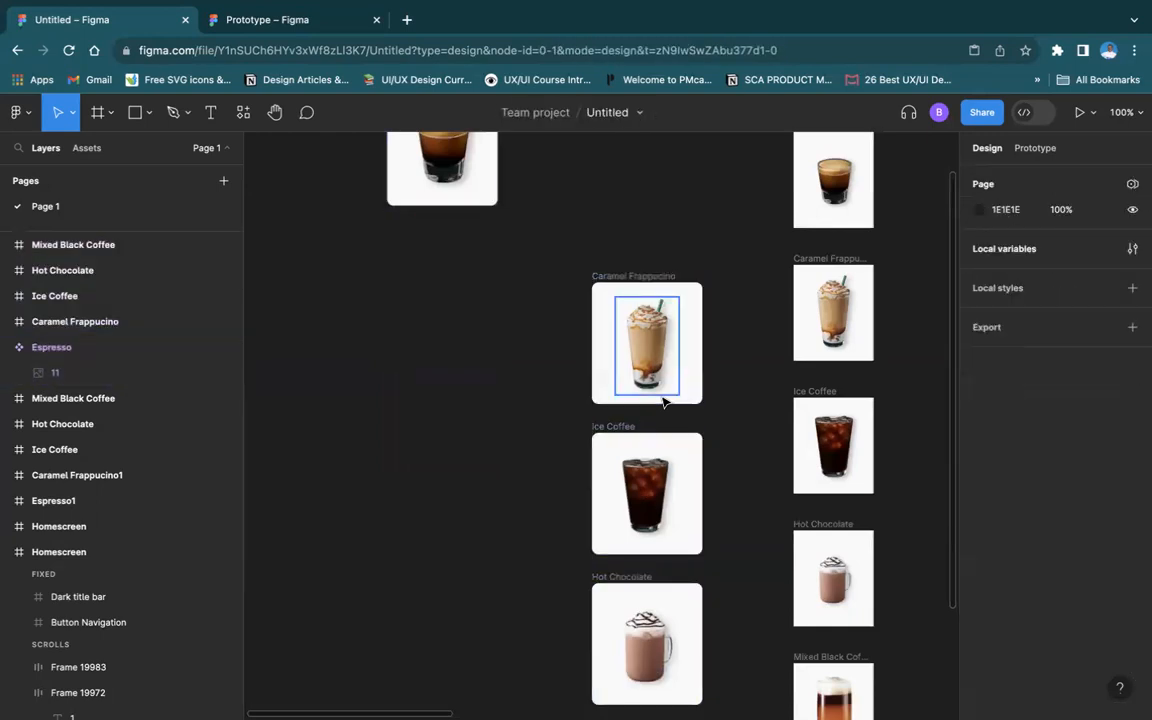
pyautogui.scroll(4, 586, 298)
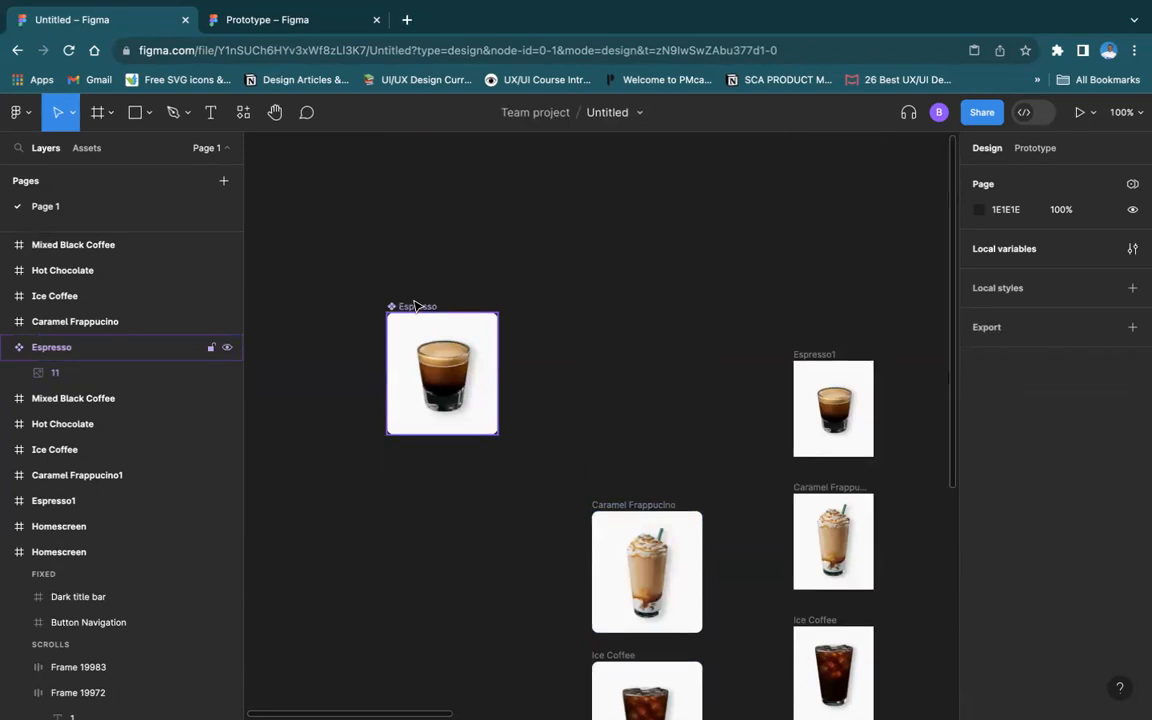
pyautogui.scroll(-3, 636, 433)
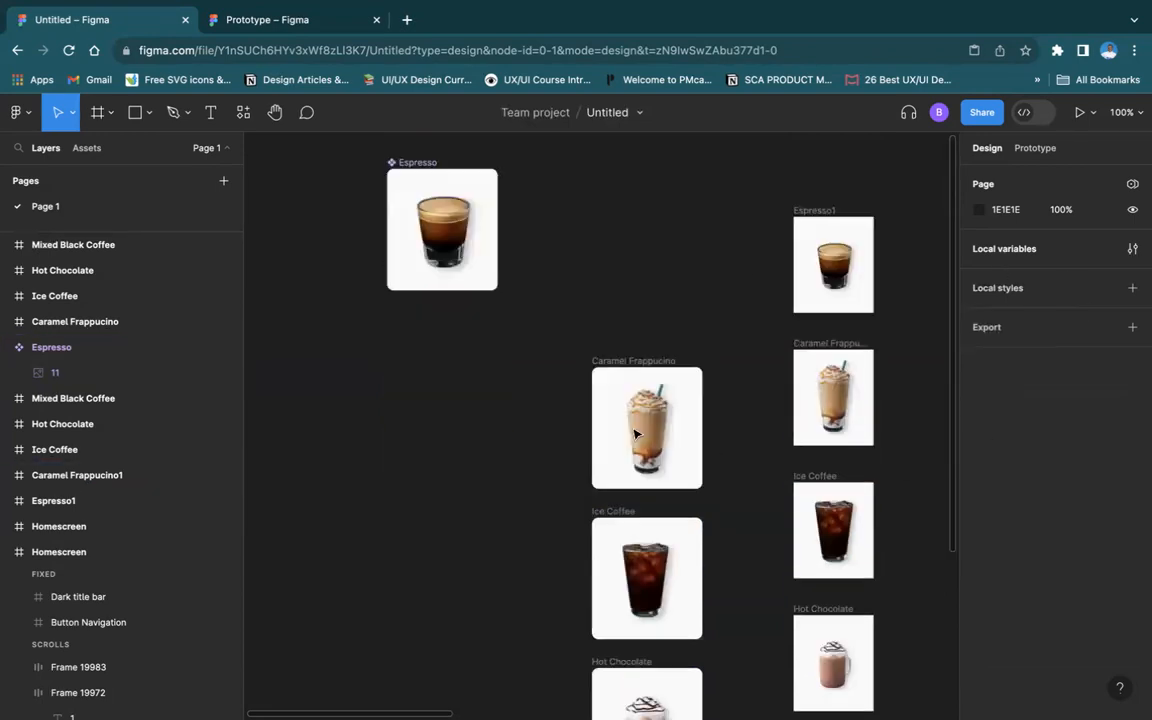
pyautogui.scroll(-8, 620, 415)
pyautogui.scroll(5, 648, 404)
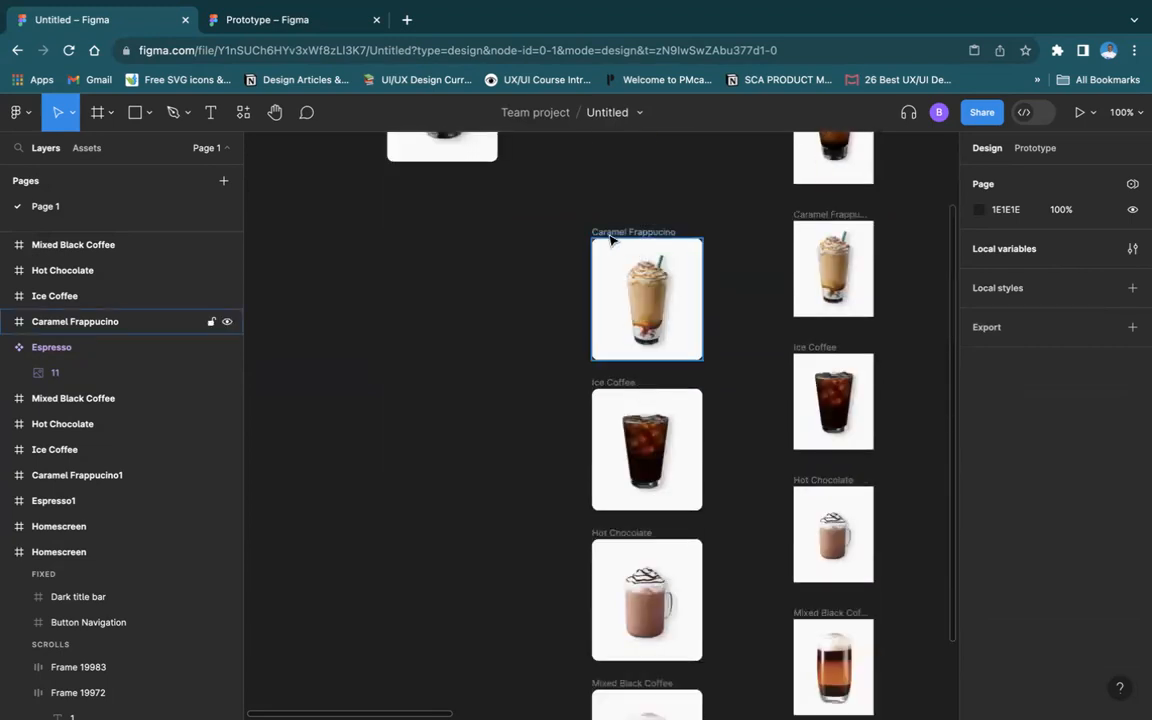
pyautogui.click(611, 234)
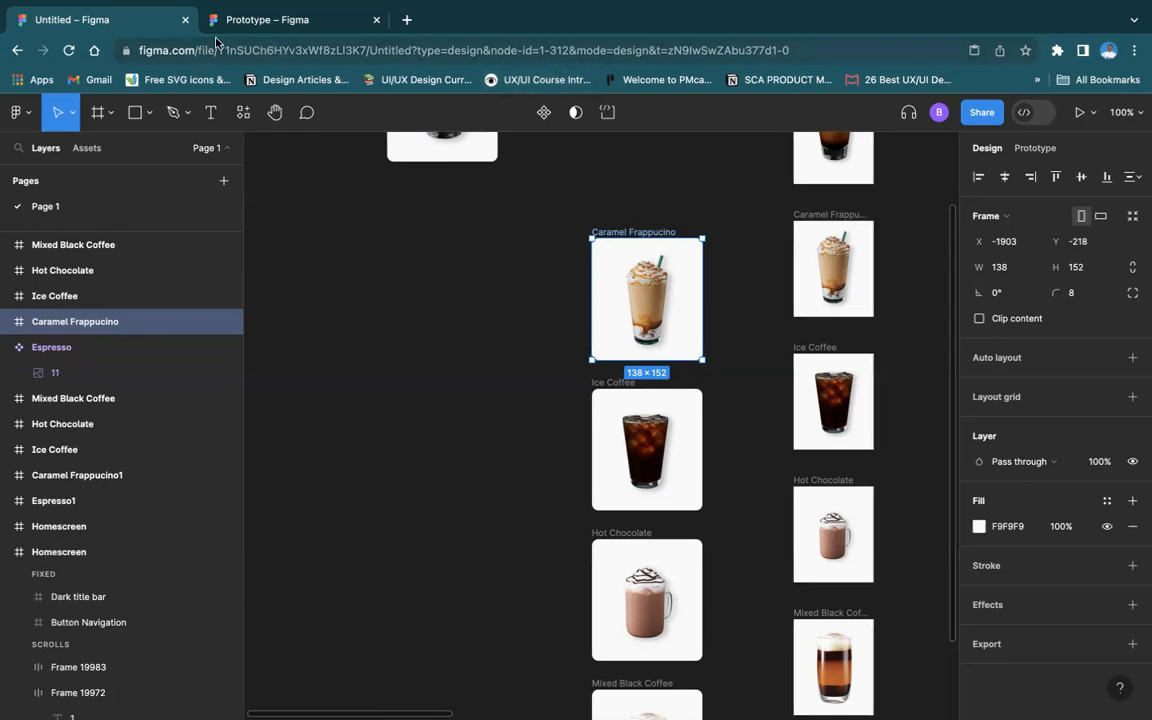
pyautogui.click(503, 222)
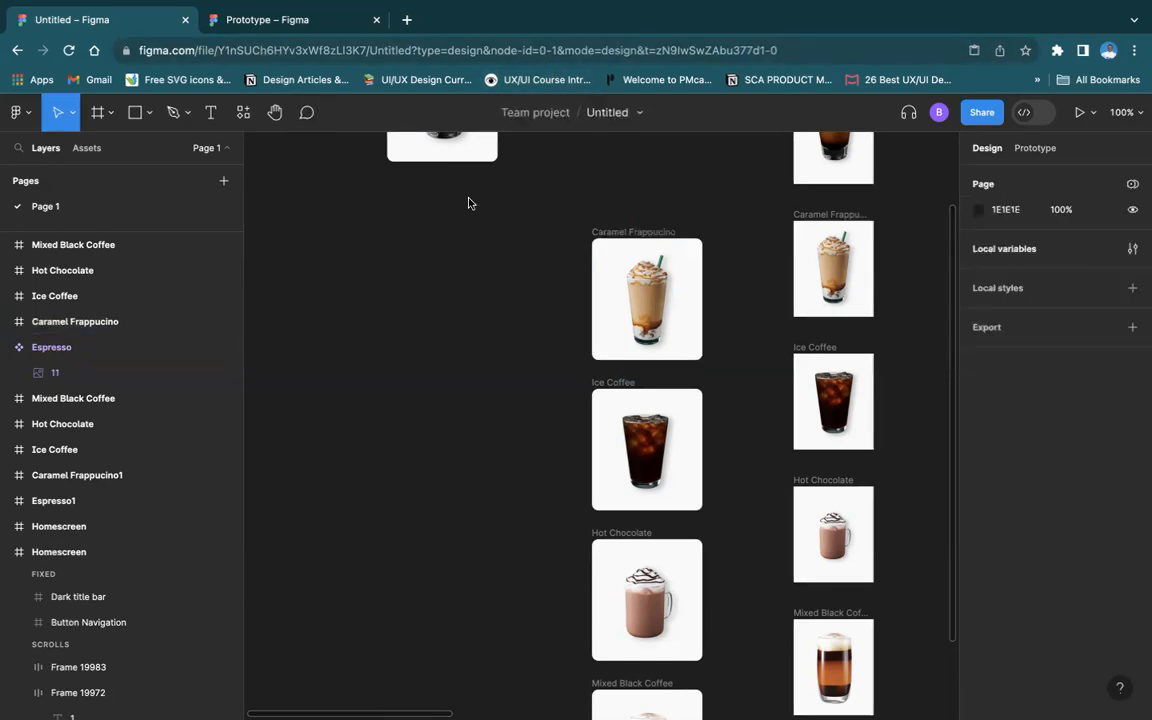
pyautogui.scroll(5, 468, 203)
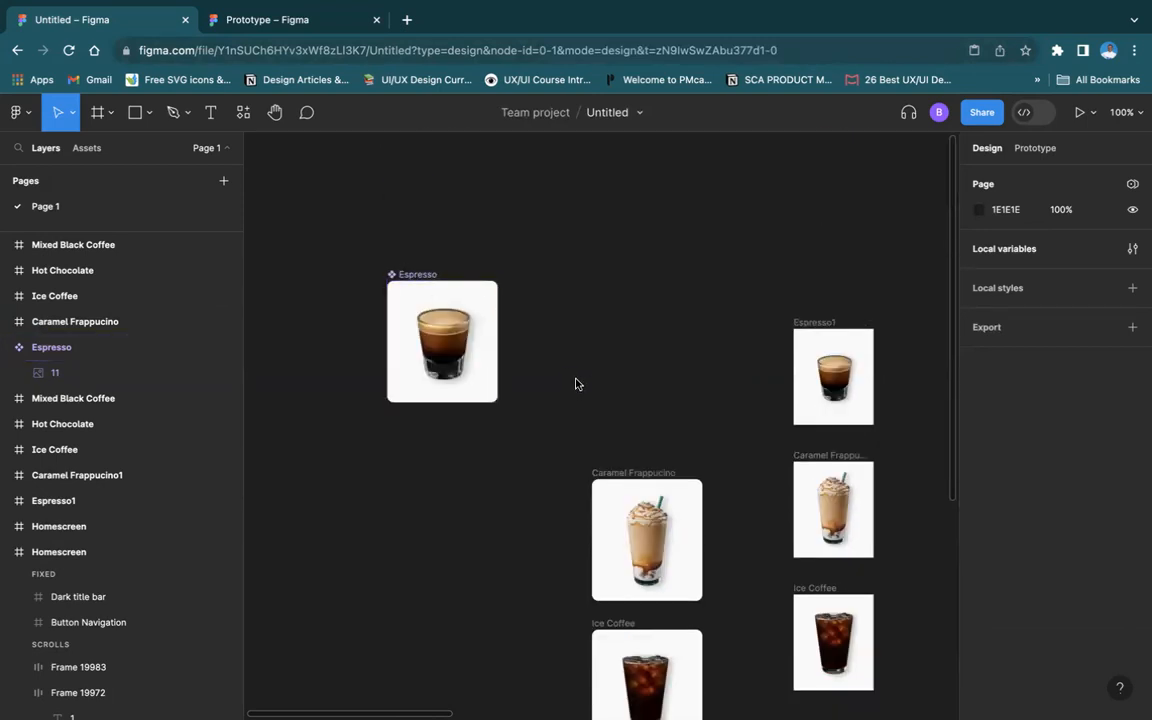
pyautogui.scroll(-5, 578, 381)
pyautogui.scroll(3, 586, 385)
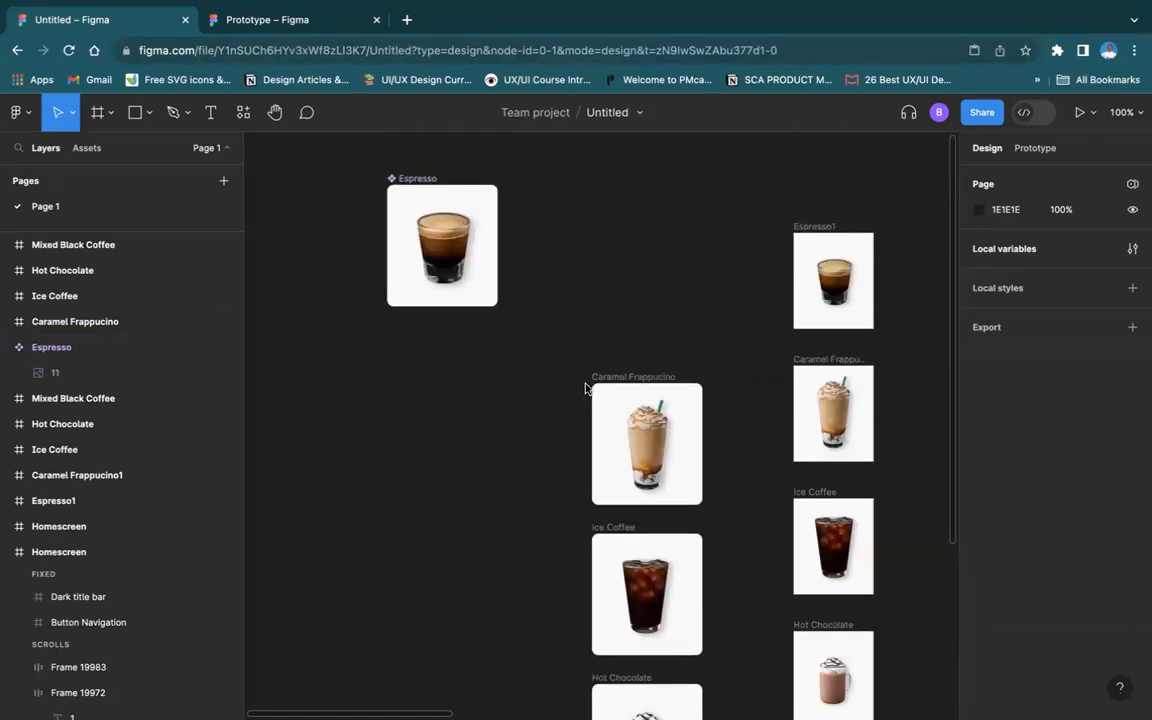
pyautogui.rightClick(571, 332)
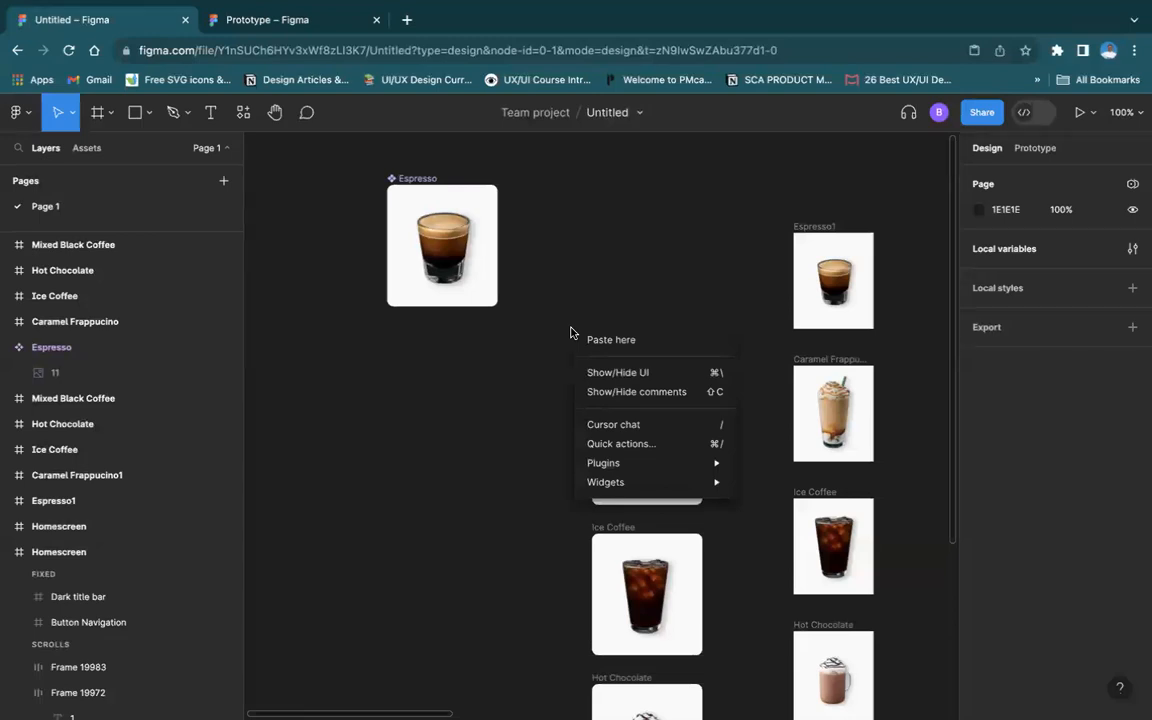
pyautogui.click(697, 188)
# Compare the image frame inside the Product card component with the standalone Espresso component
pyautogui.hscroll(6, 828, 461)
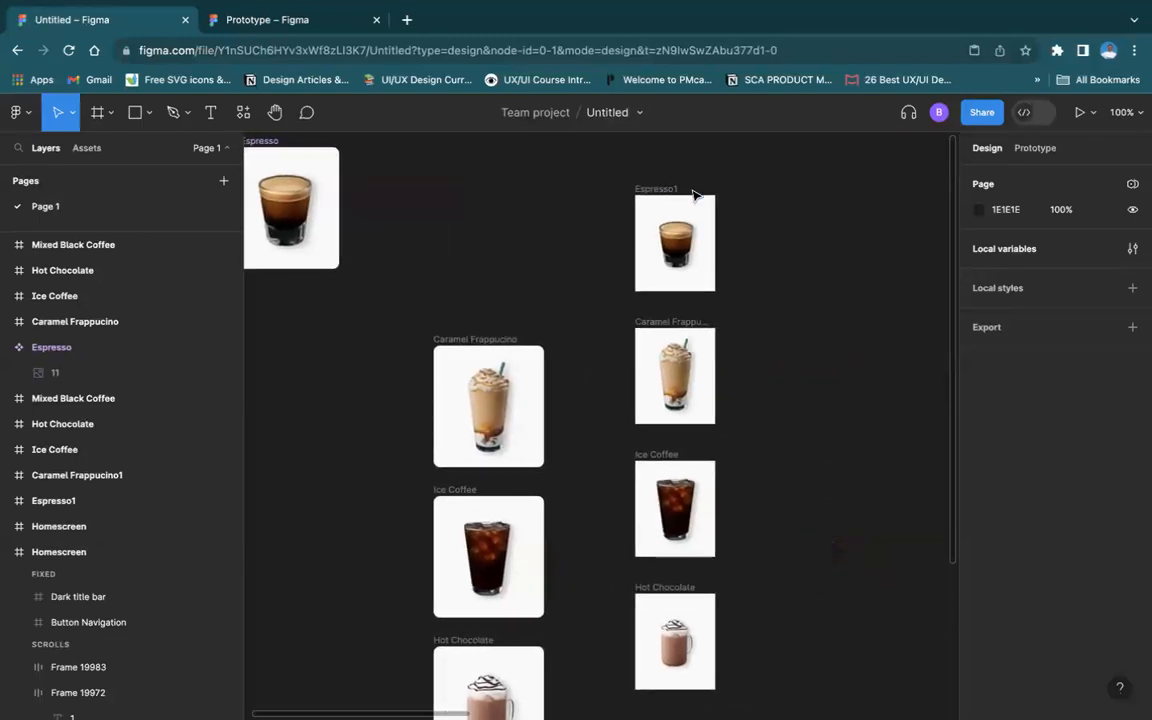
pyautogui.press('-')
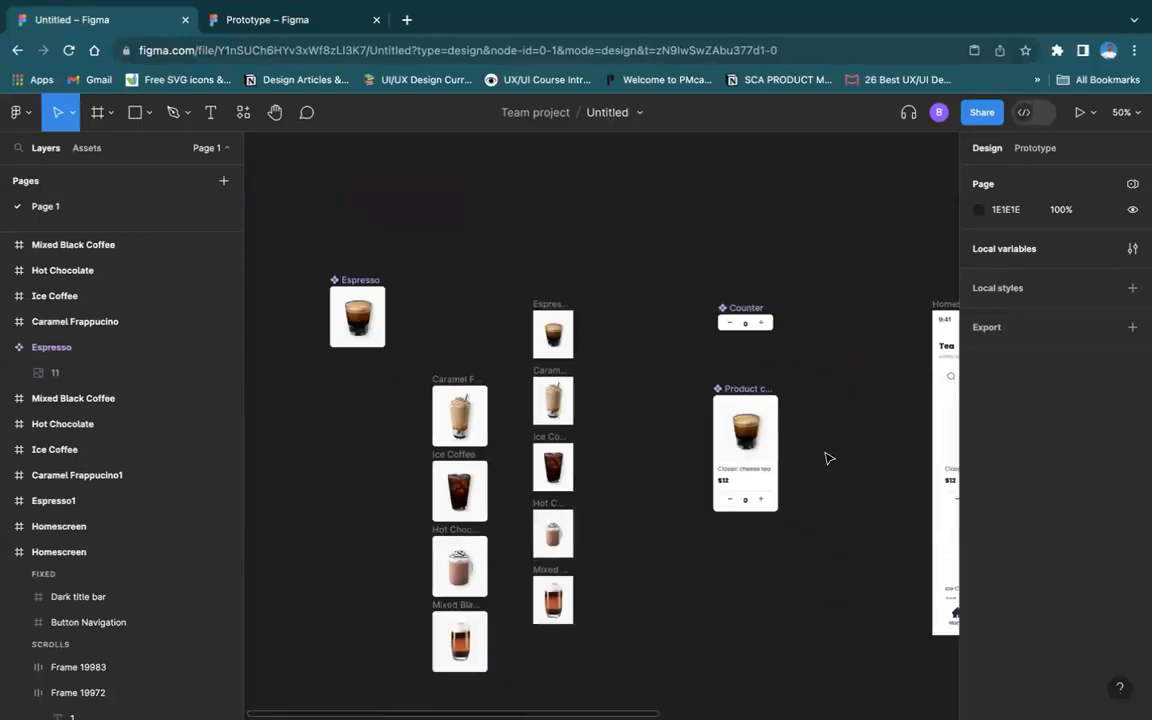
pyautogui.doubleClick(730, 420)
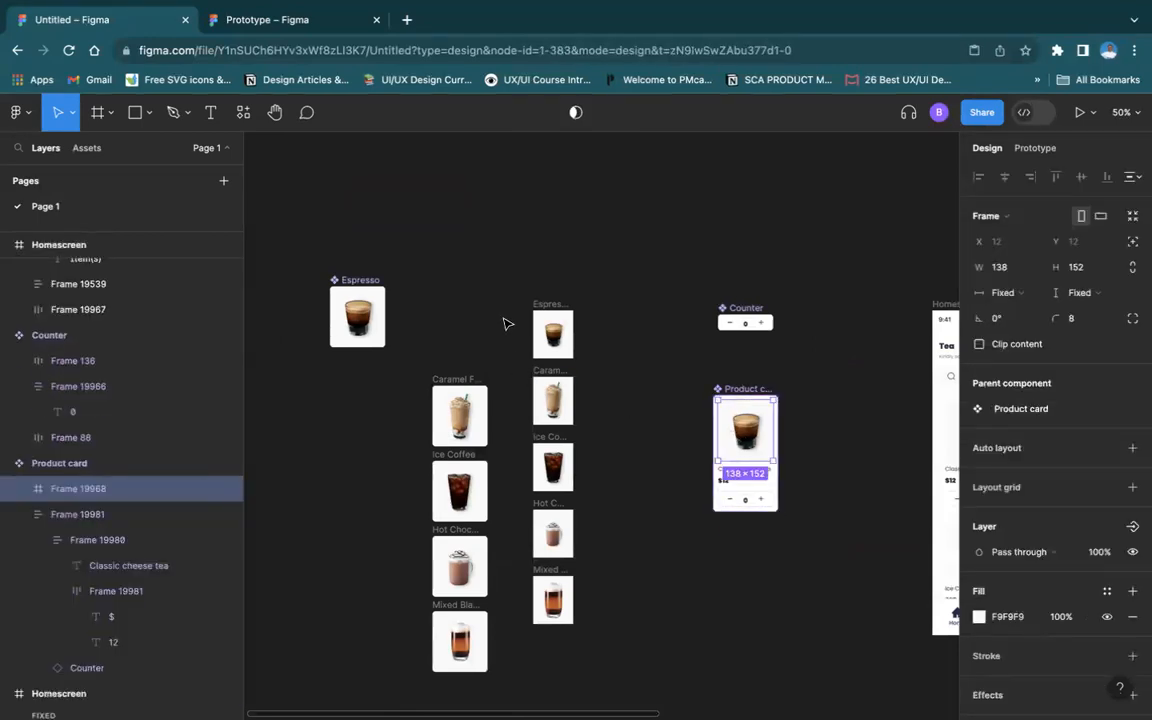
pyautogui.click(494, 258)
pyautogui.click(352, 281)
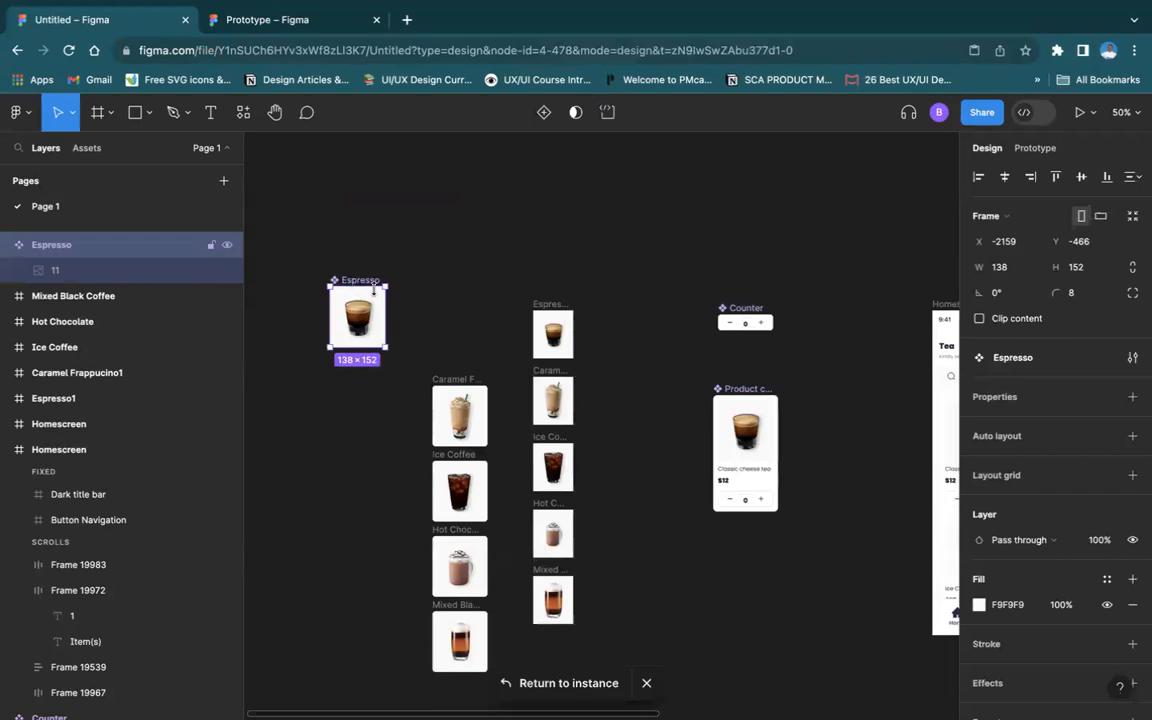
pyautogui.doubleClick(755, 443)
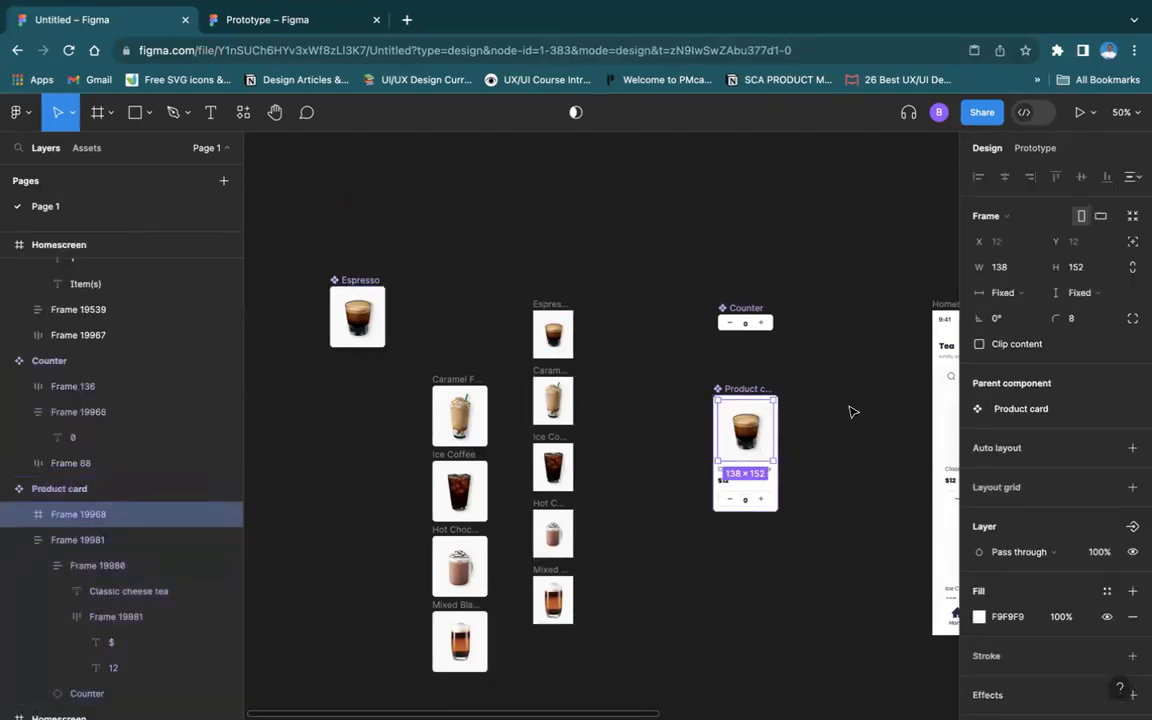
pyautogui.click(1129, 411)
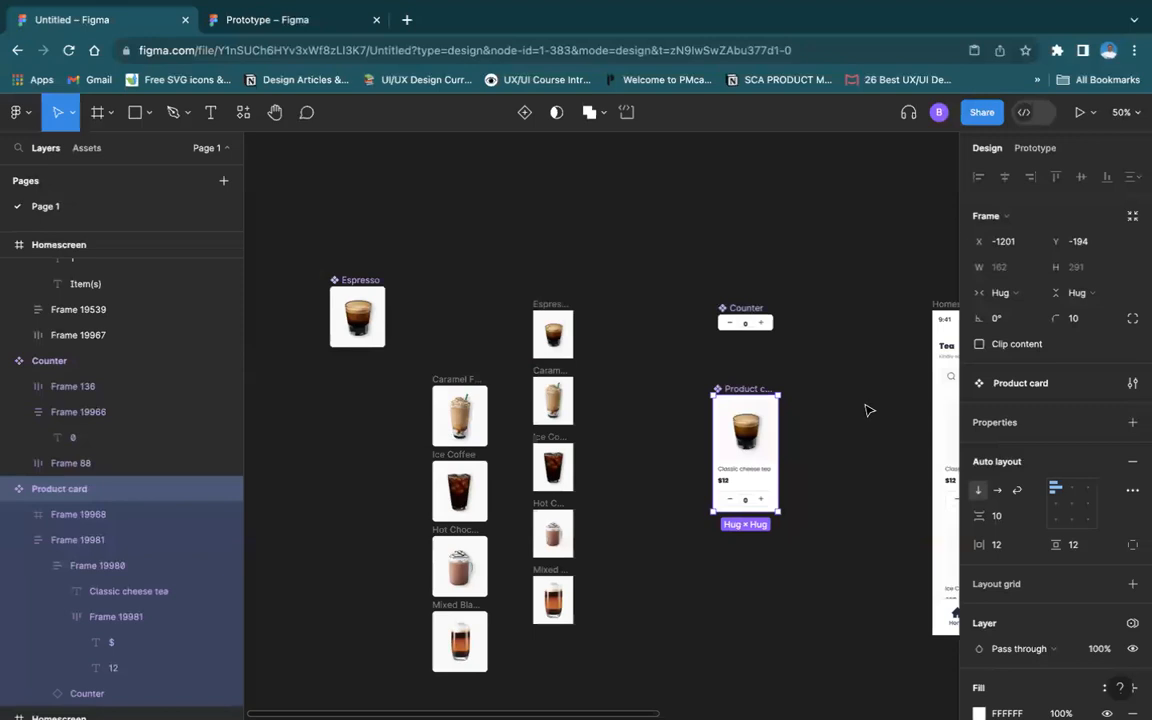
pyautogui.press('super+z')
# Place an instance of the Espresso component beside its main component at X -1887, Y -466
pyautogui.click(466, 279)
pyautogui.click(352, 281)
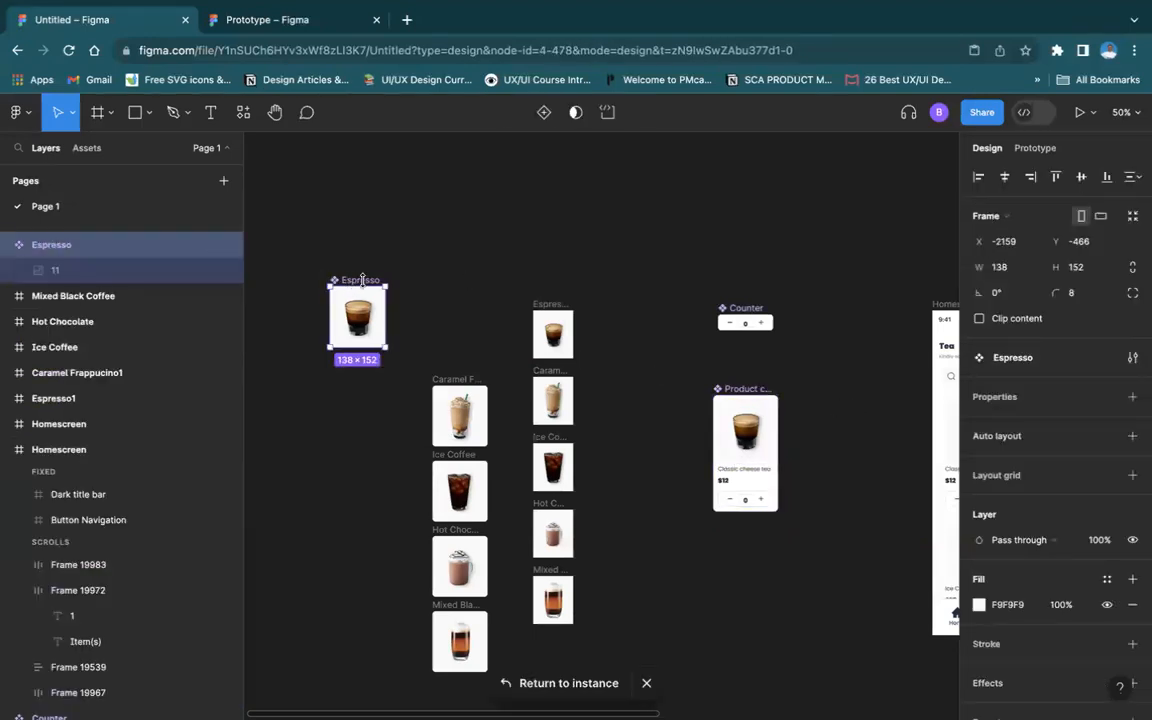
pyautogui.moveTo(352, 281); pyautogui.dragTo(475, 280)
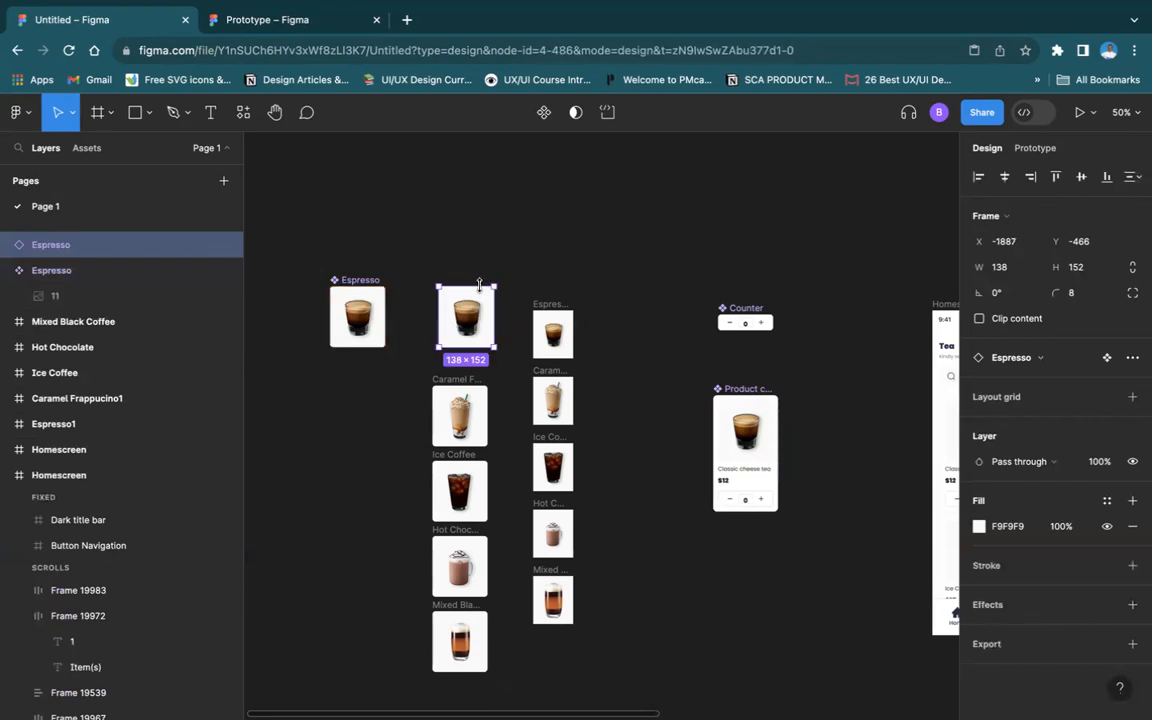
# Replace the image frame inside the Product card component with the copied Espresso instance
pyautogui.click(758, 449)
pyautogui.doubleClick(758, 449)
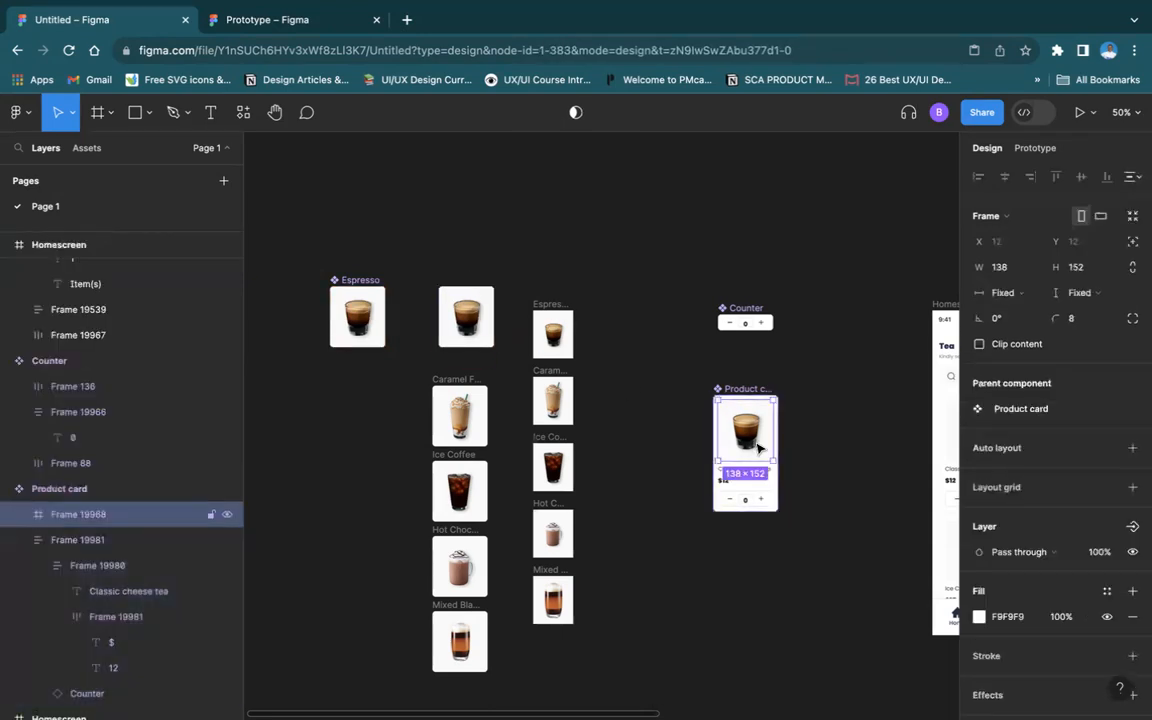
pyautogui.rightClick(762, 442)
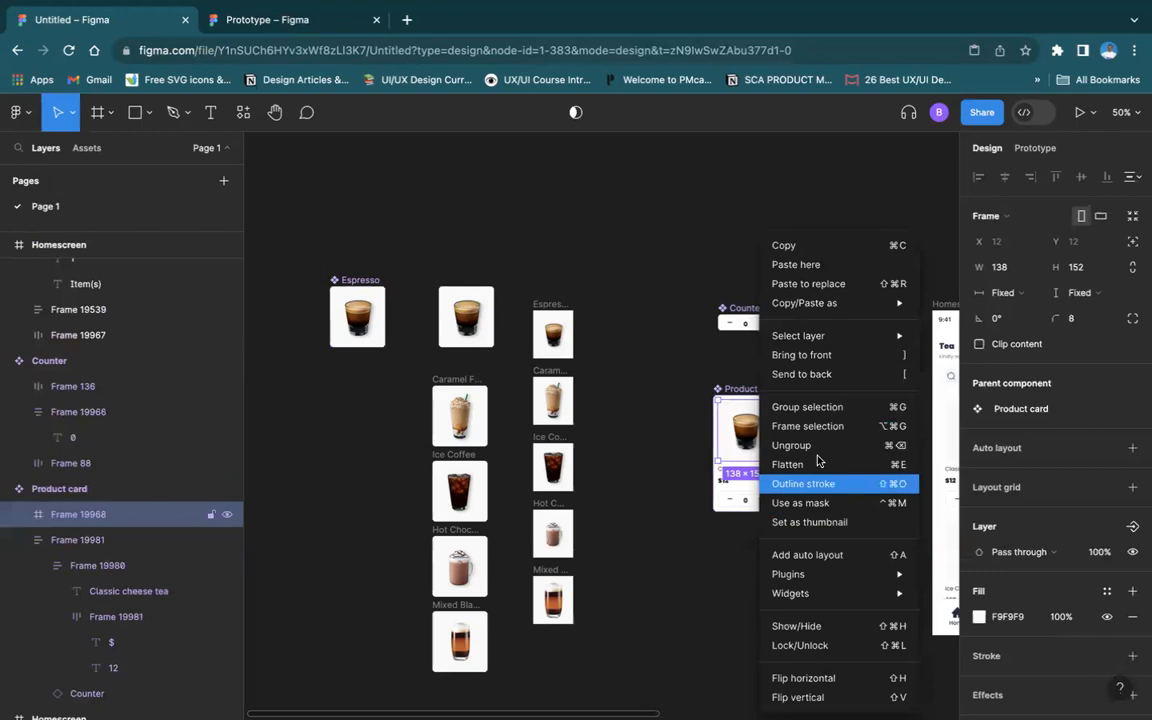
pyautogui.click(830, 284)
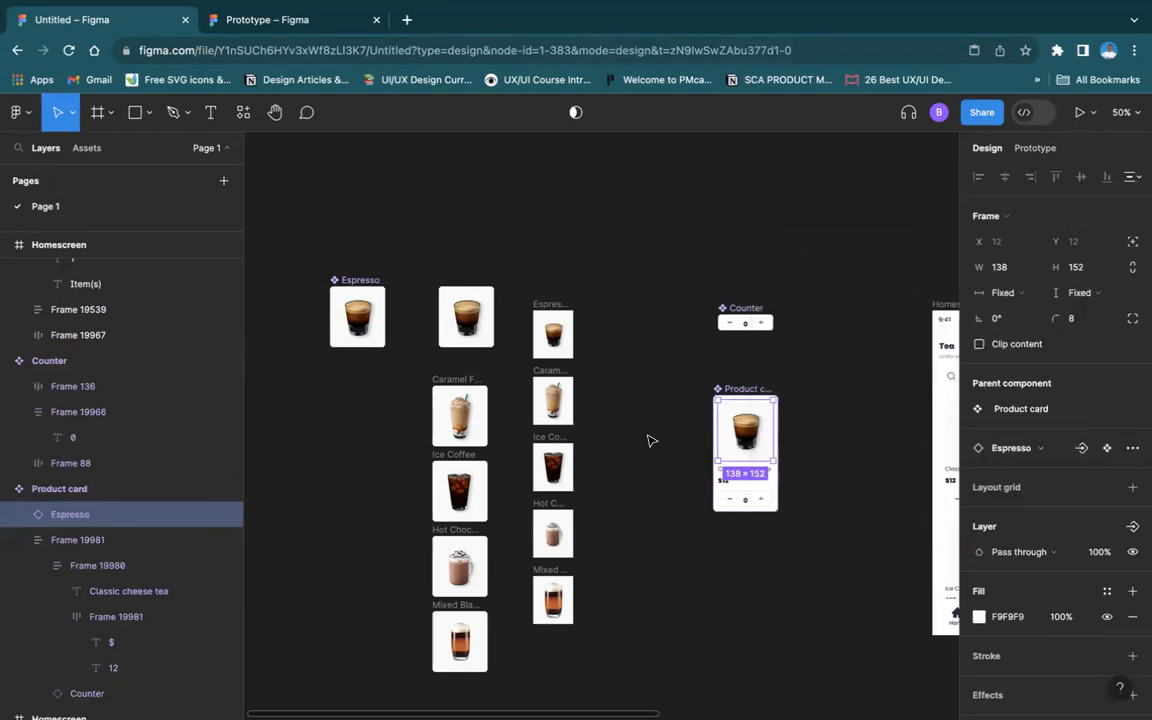
# Check which local components can be preferred values for an instance property on the Product card's Espresso image
pyautogui.click(1081, 449)
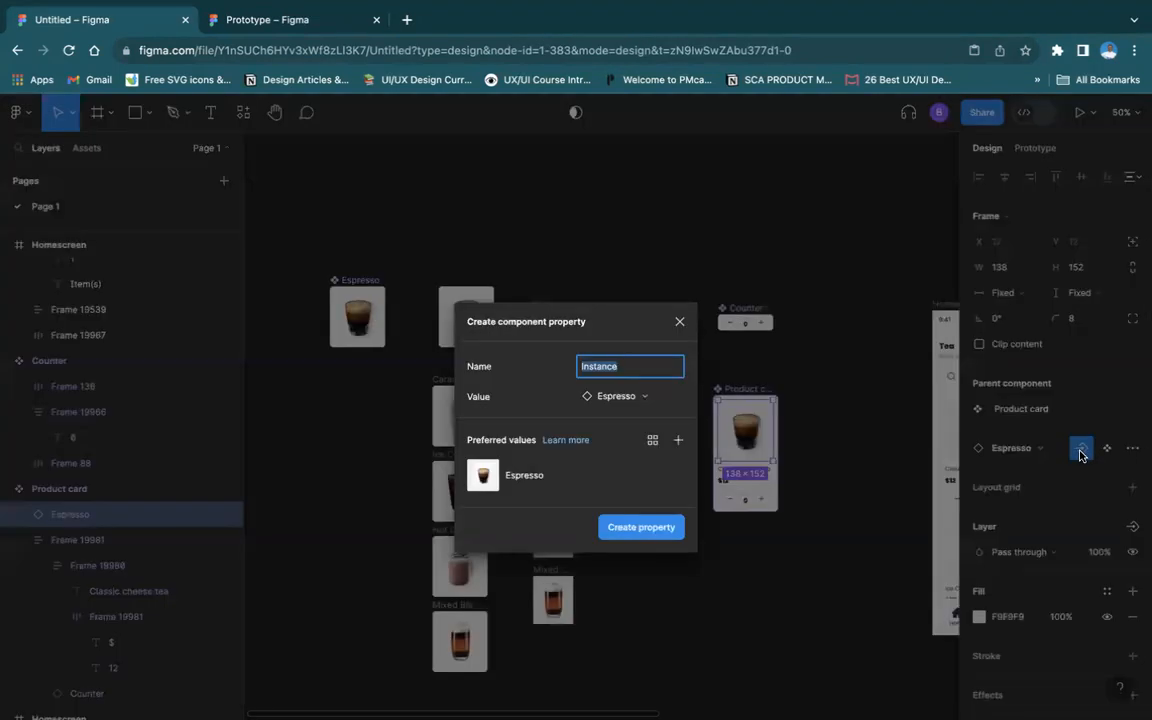
pyautogui.click(678, 440)
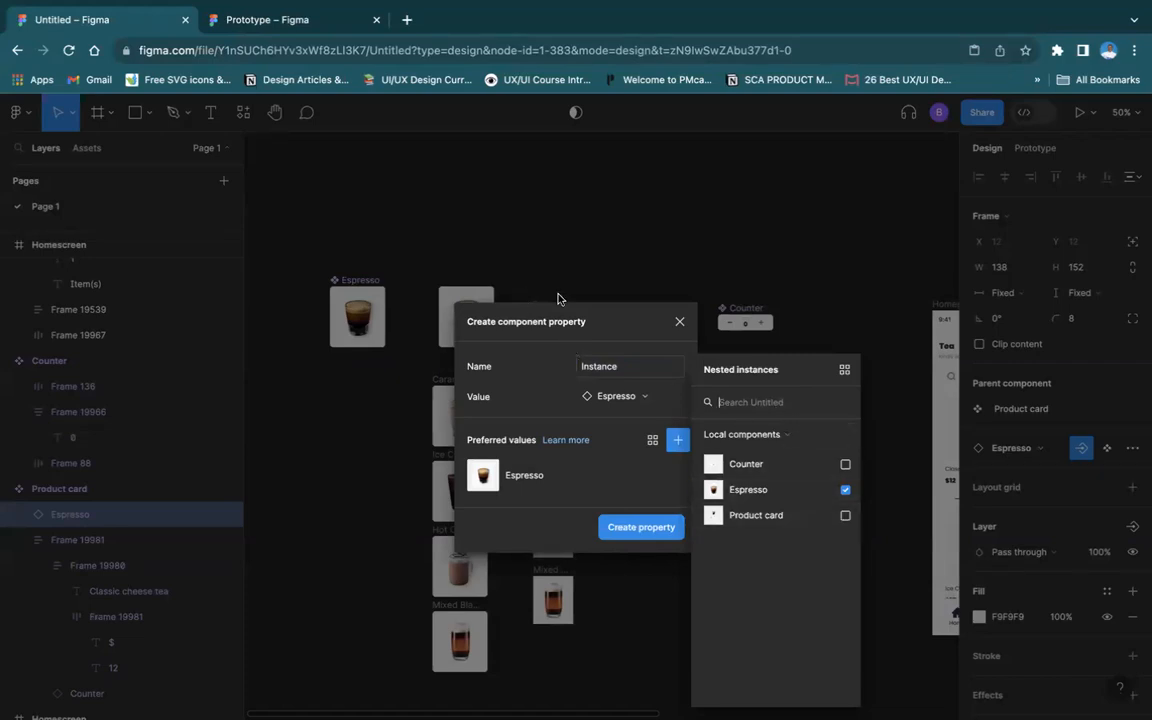
pyautogui.click(678, 325)
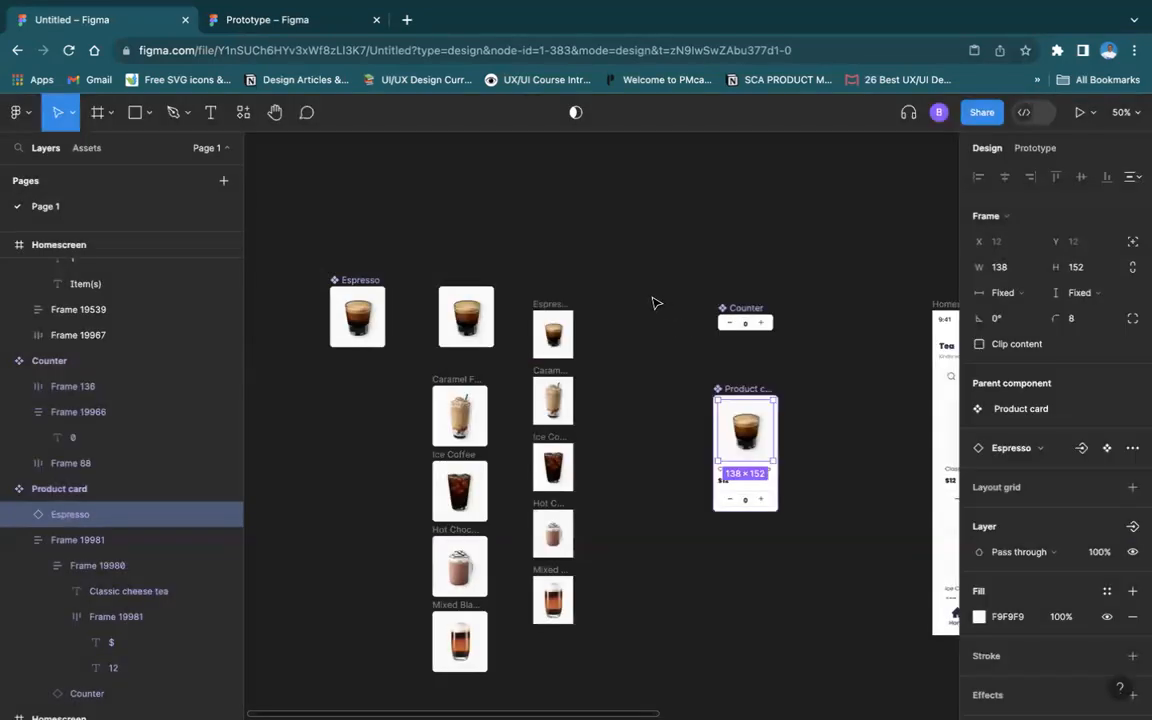
# Turn the Caramel Frappucino, Ice Coffee, Hot Chocolate and Mixed Black Coffee image frames into separate components
pyautogui.click(650, 303)
pyautogui.moveTo(397, 376); pyautogui.dragTo(494, 668)
pyautogui.click(545, 120)
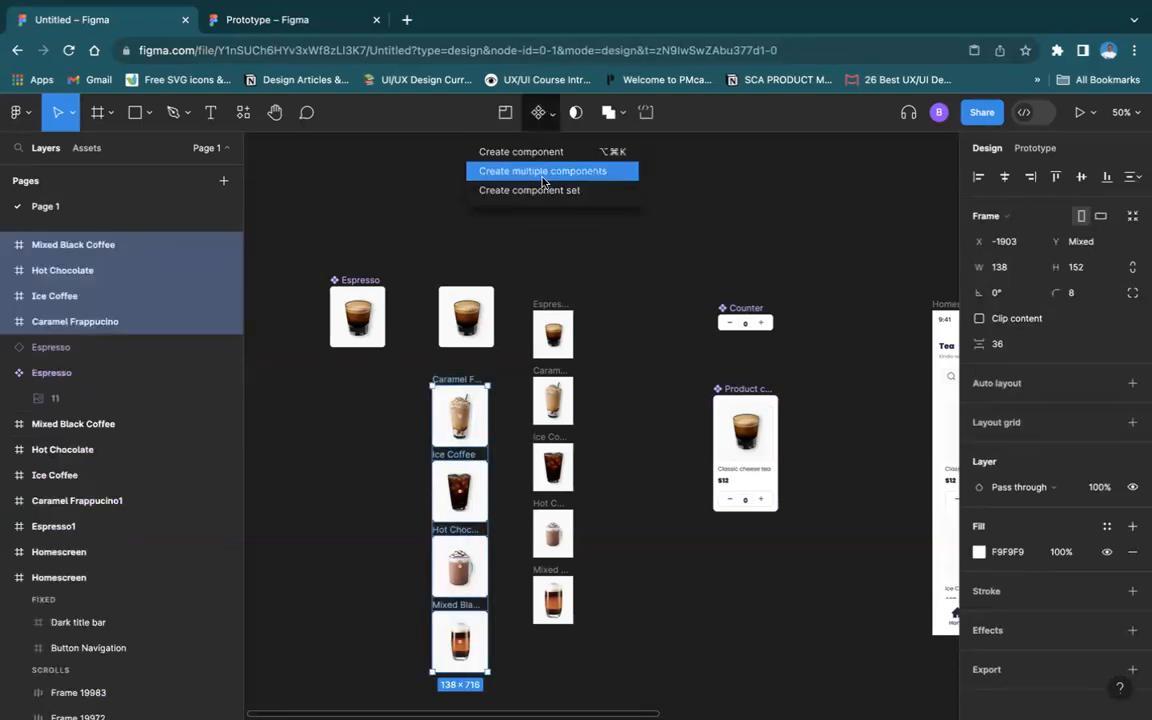
pyautogui.click(540, 171)
pyautogui.click(586, 252)
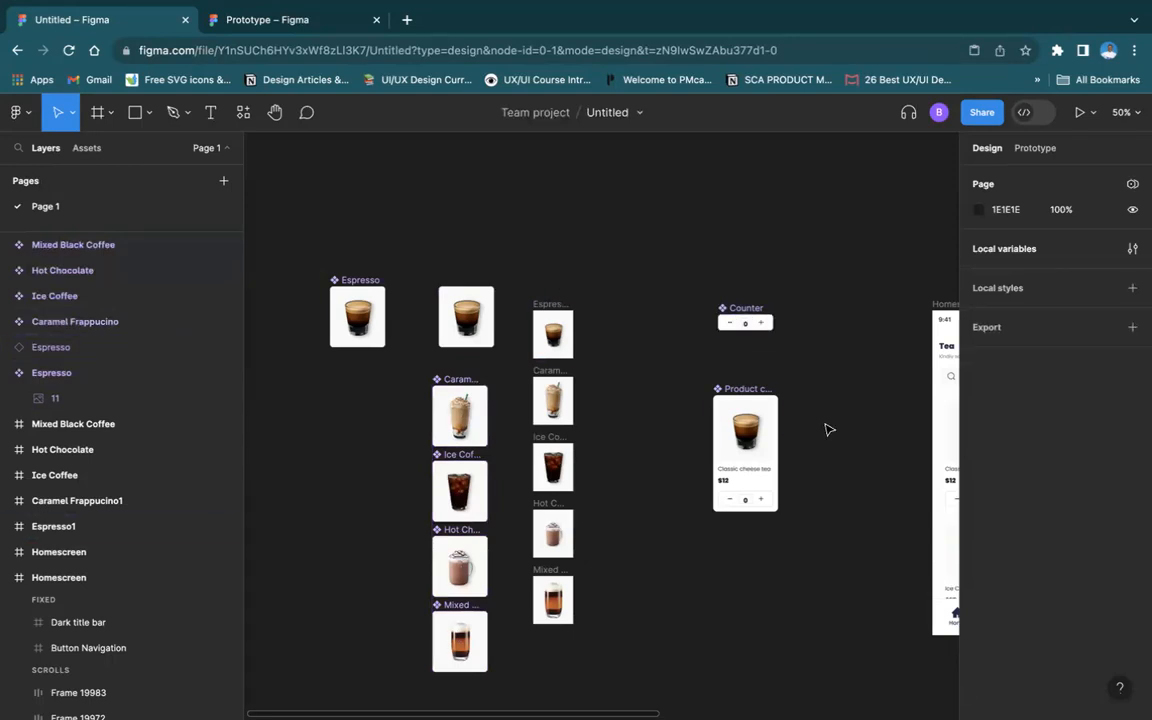
# Create an instance property on the Product card's Espresso image with Espresso, Caramel Frappucino, Hot Chocolate and Ice Coffee as preferred values
pyautogui.hscroll(5, 858, 423)
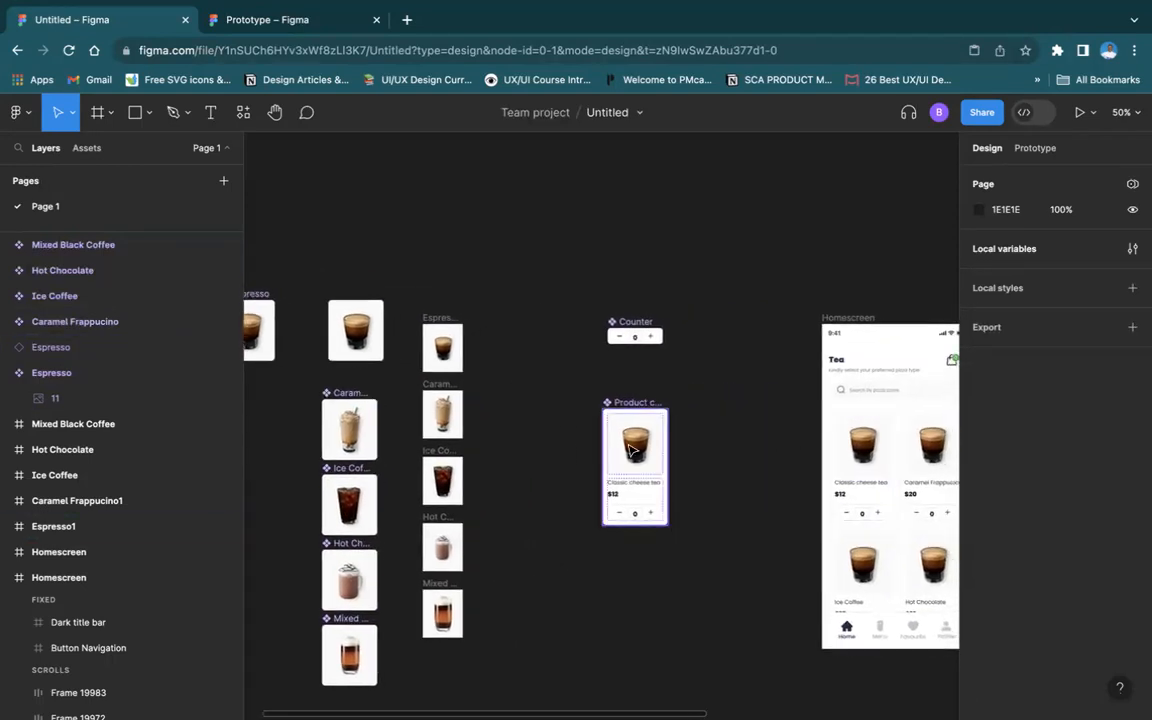
pyautogui.click(618, 449)
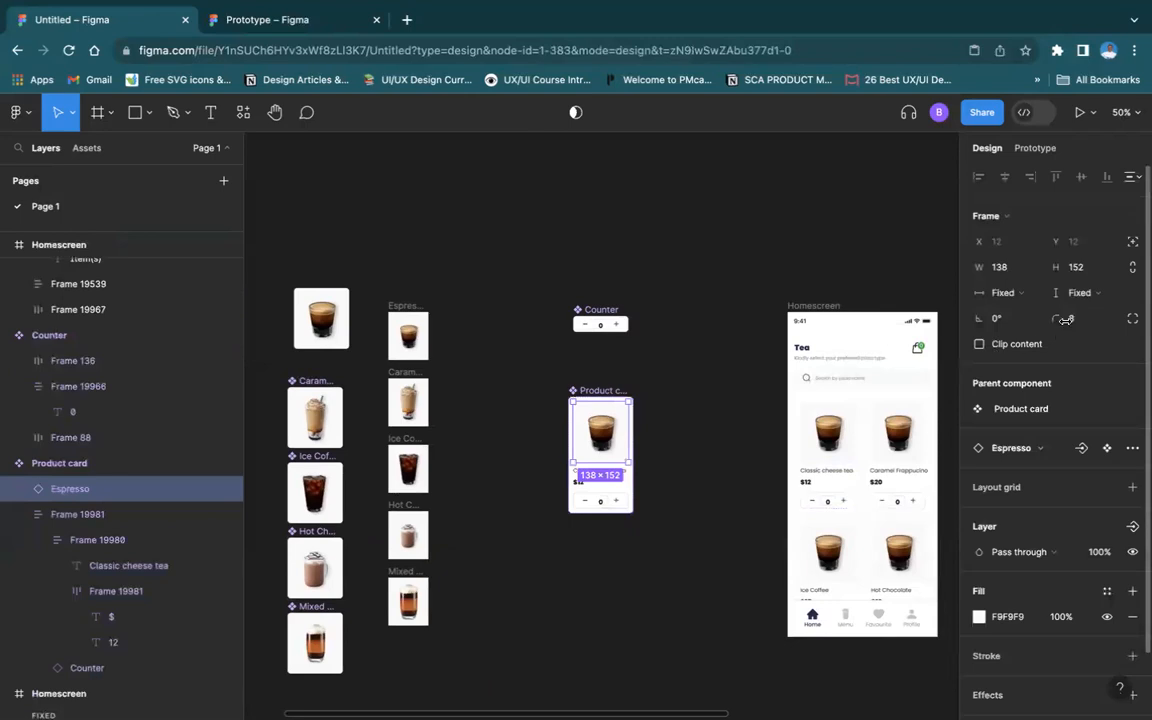
pyautogui.click(1081, 447)
pyautogui.click(678, 440)
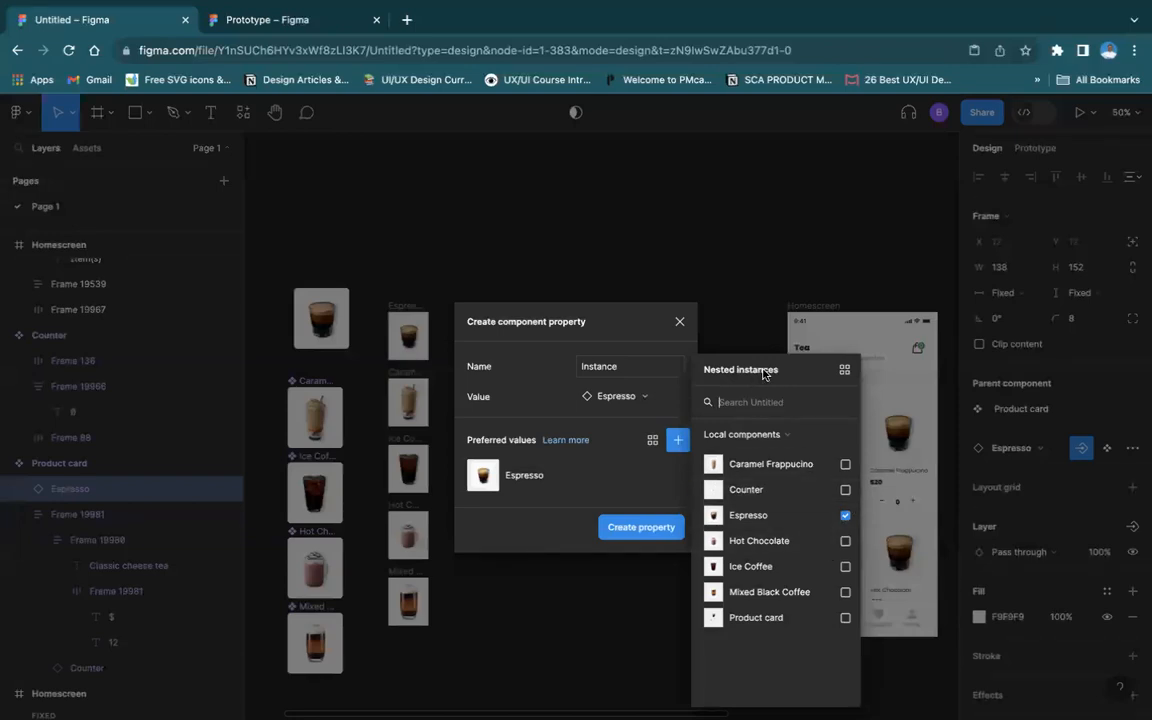
pyautogui.moveTo(765, 370); pyautogui.dragTo(658, 365)
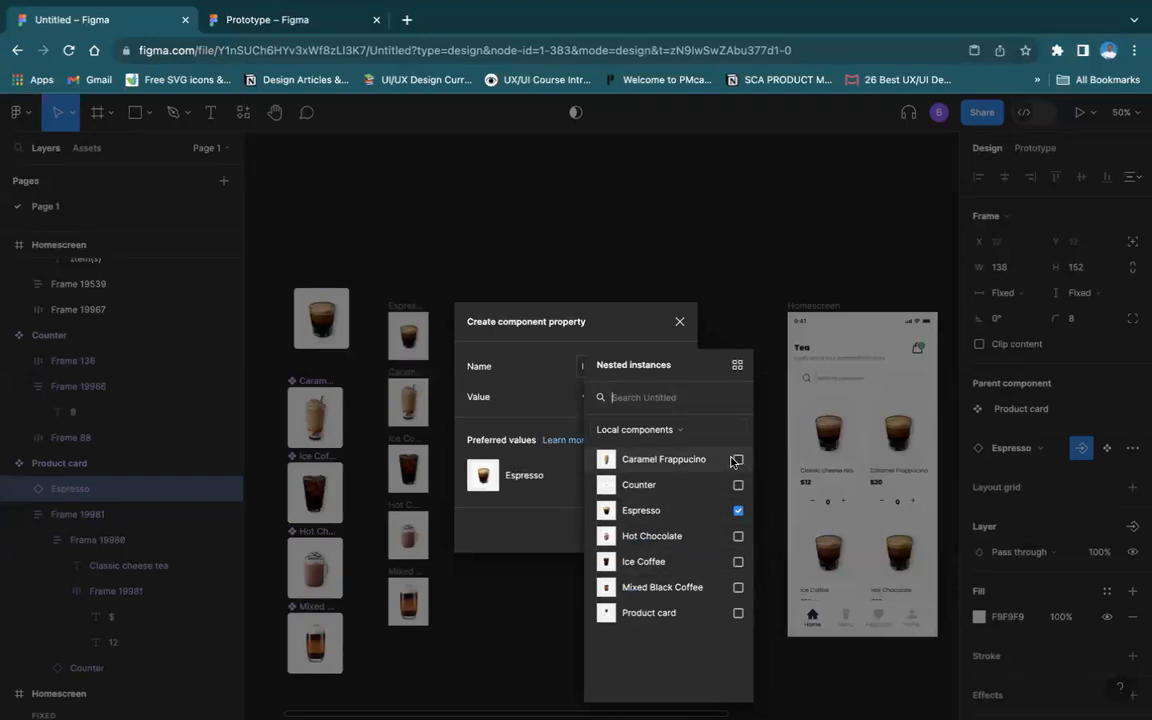
pyautogui.click(737, 460)
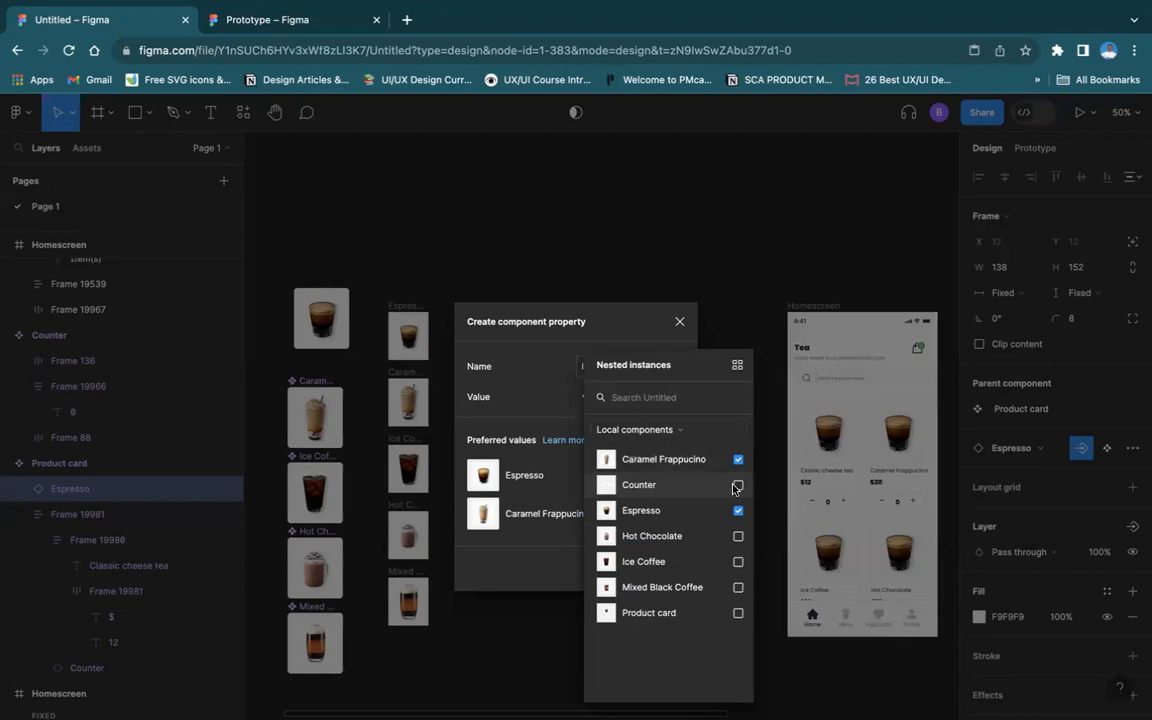
pyautogui.click(738, 537)
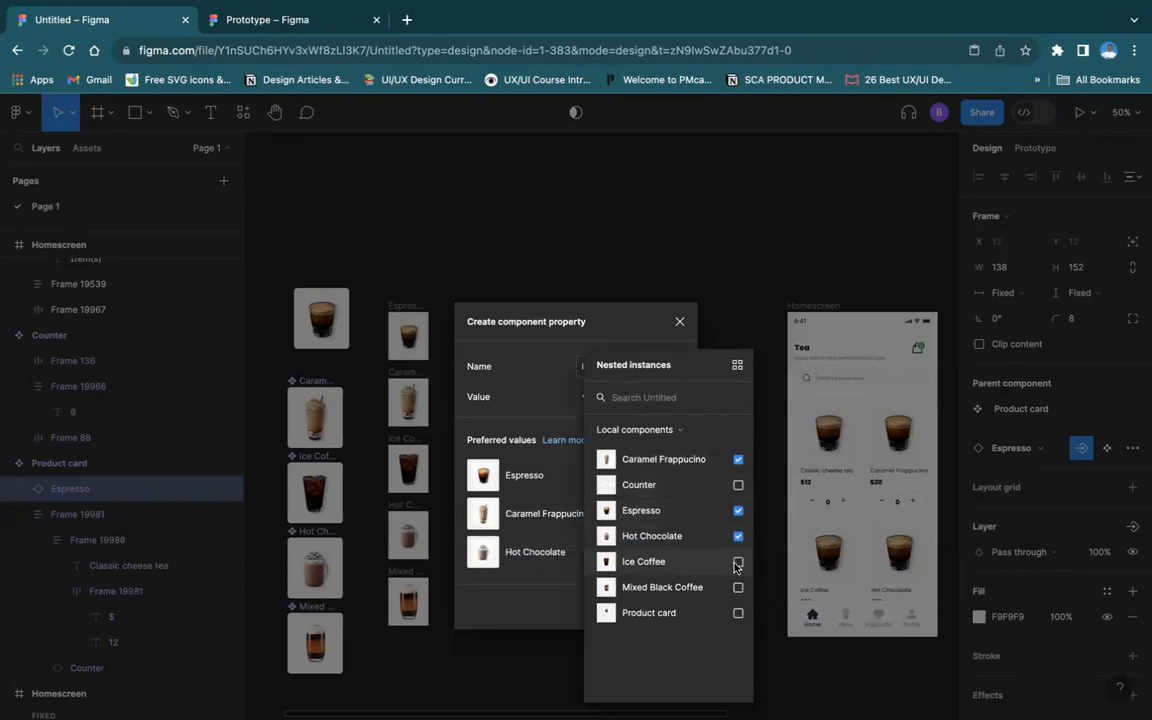
pyautogui.click(737, 564)
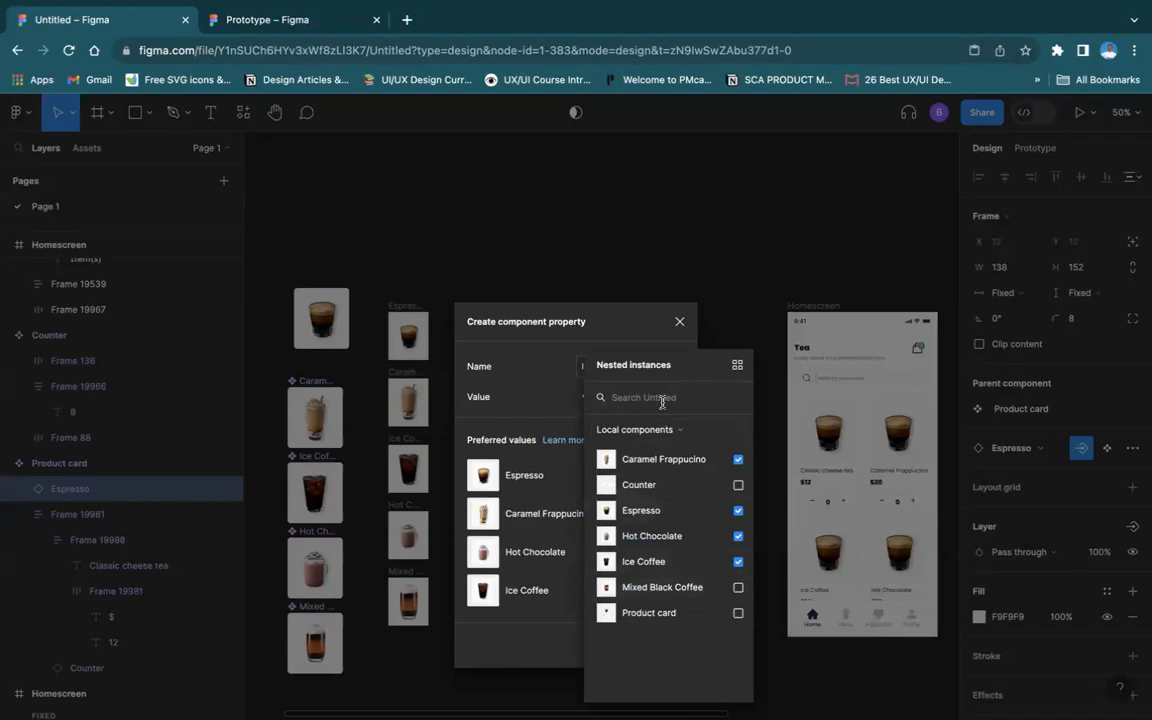
pyautogui.click(735, 342)
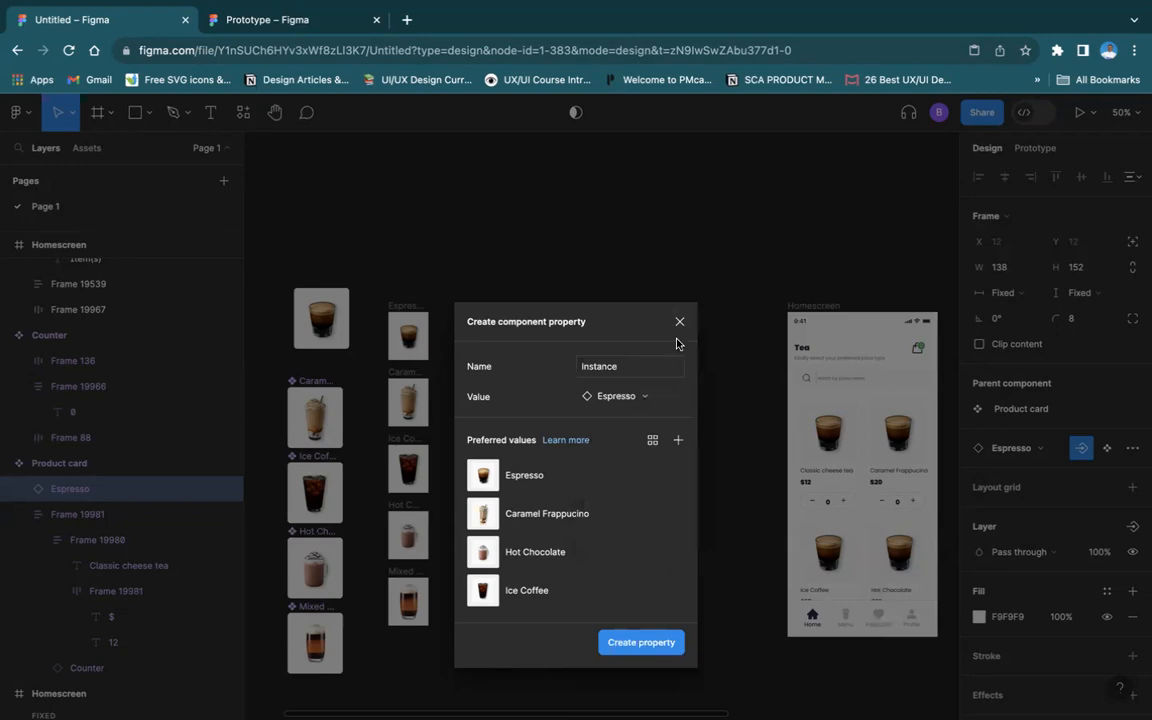
pyautogui.click(667, 642)
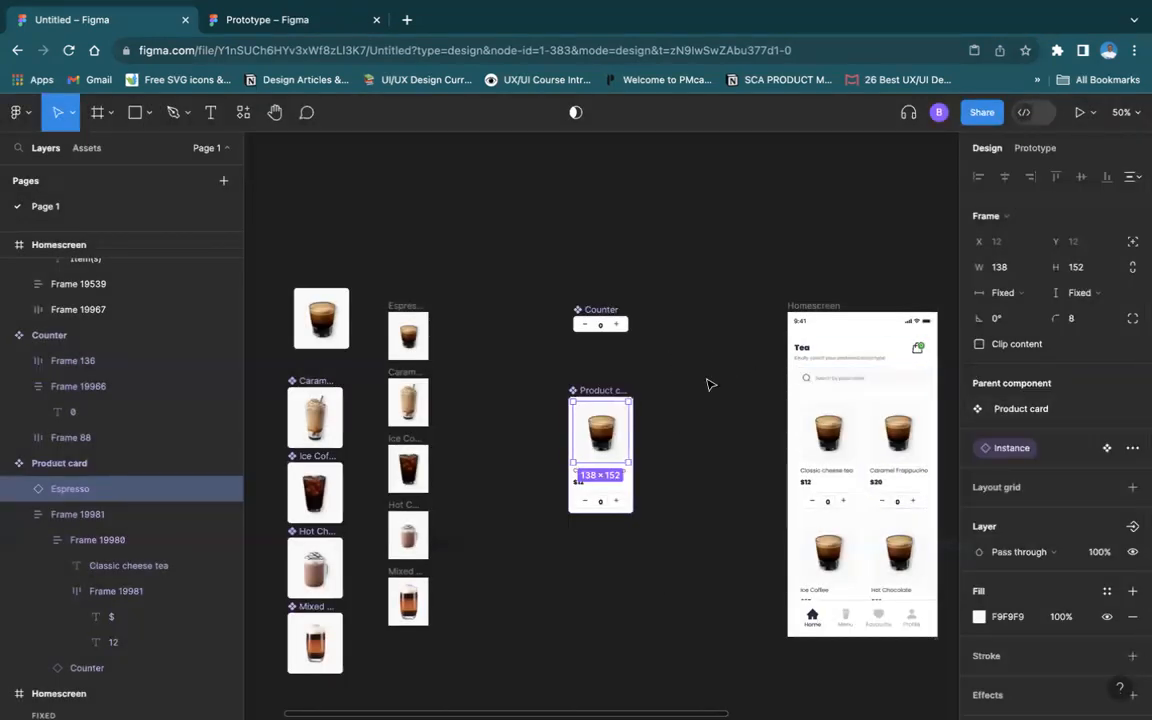
# Swap the image in the Homescreen's Caramel Frappucino card to the Caramel Frappucino component
pyautogui.doubleClick(835, 452)
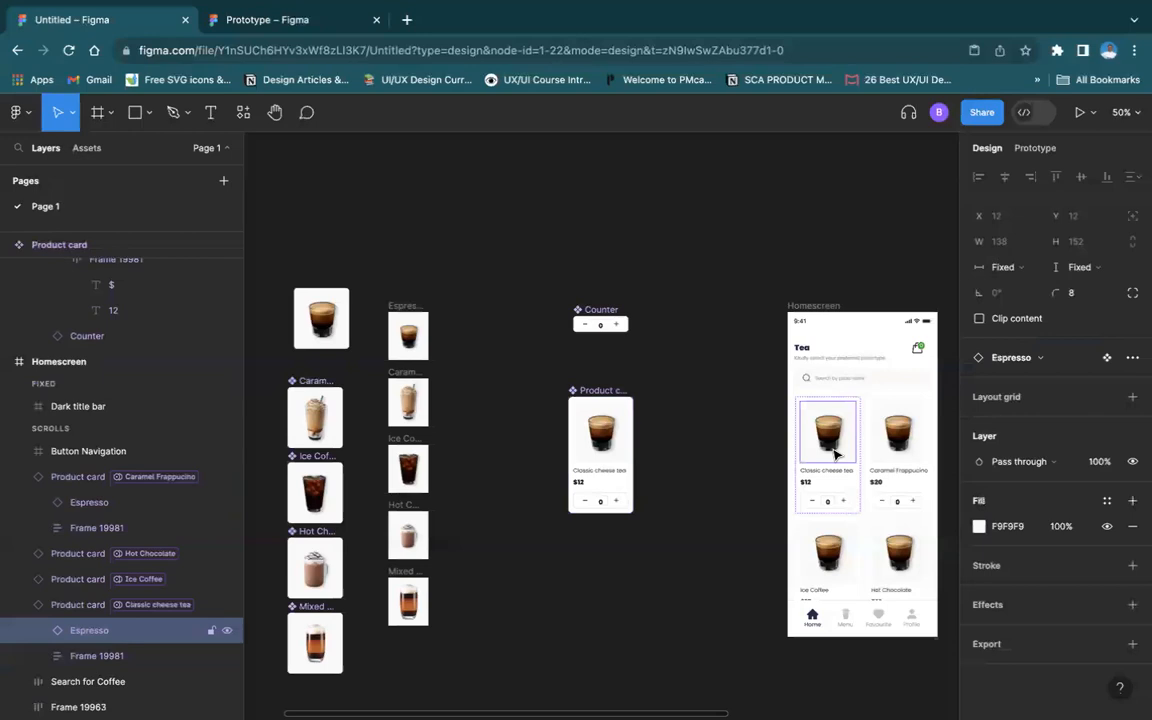
pyautogui.press('super+plus')
pyautogui.hscroll(5, 835, 455)
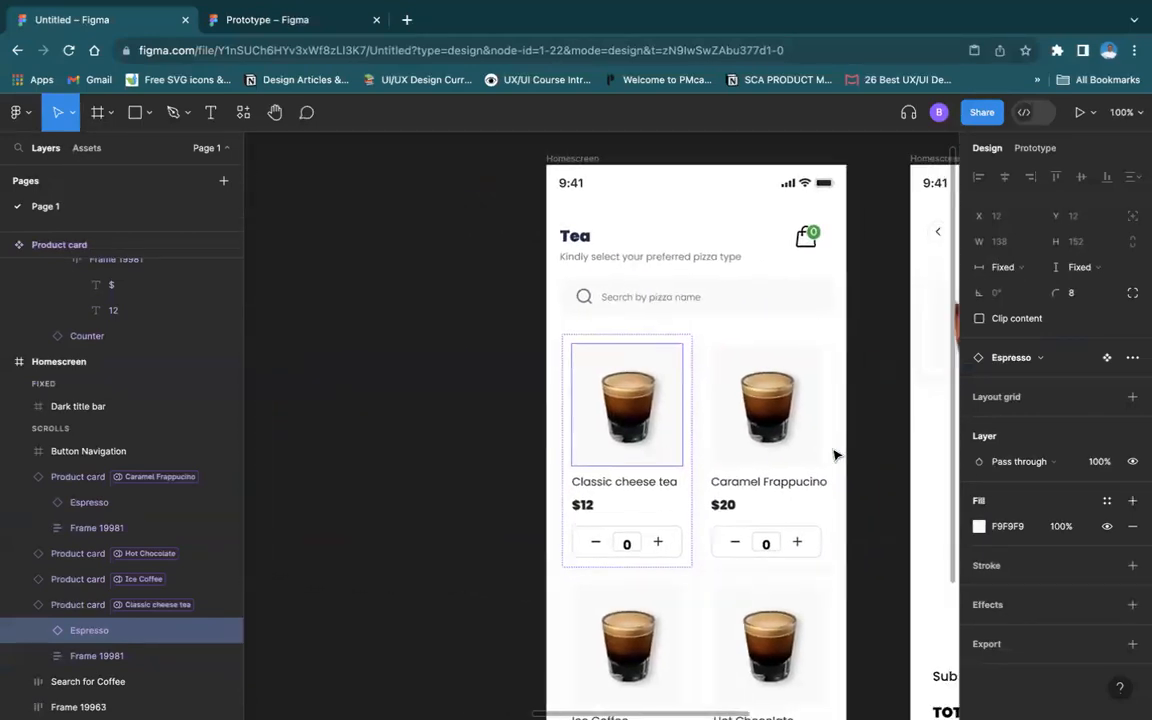
pyautogui.hscroll(1, 835, 455)
pyautogui.click(776, 425)
pyautogui.click(776, 425)
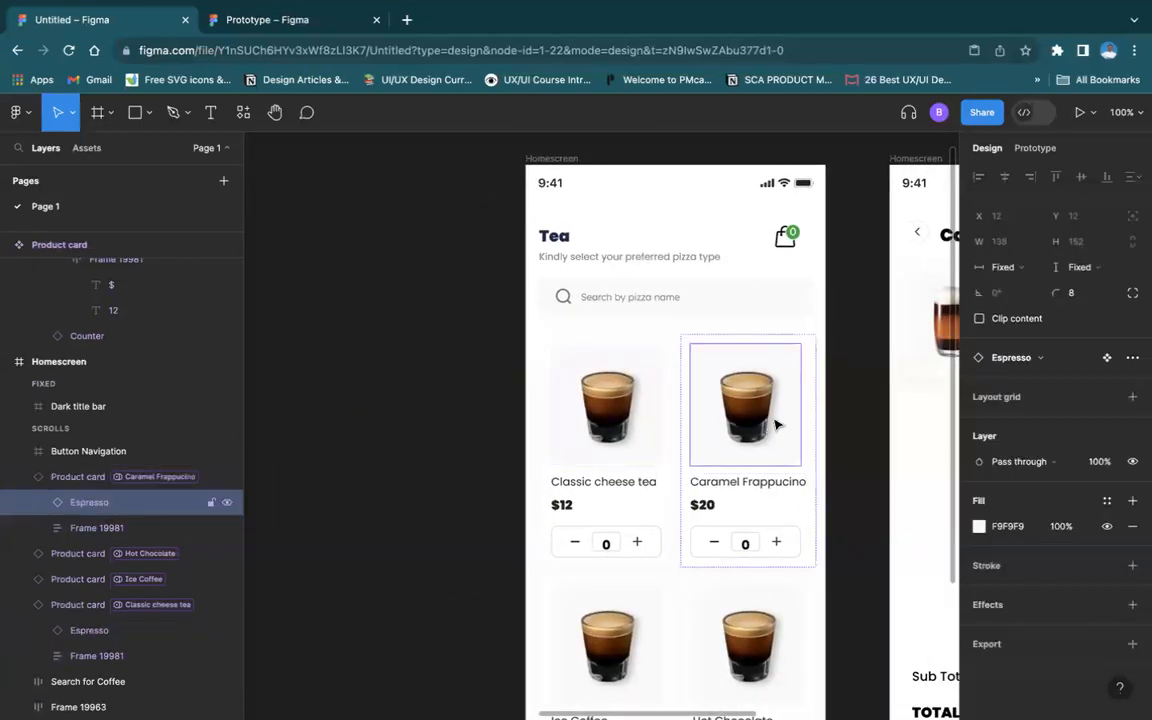
pyautogui.click(1043, 357)
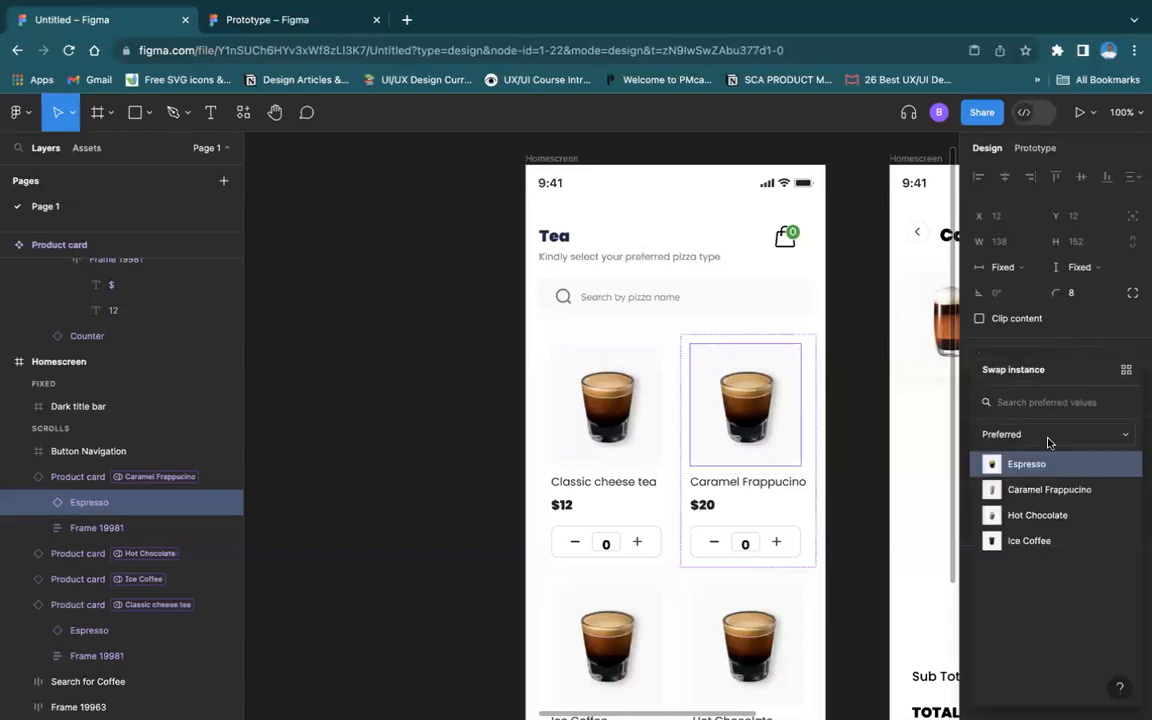
pyautogui.click(1050, 490)
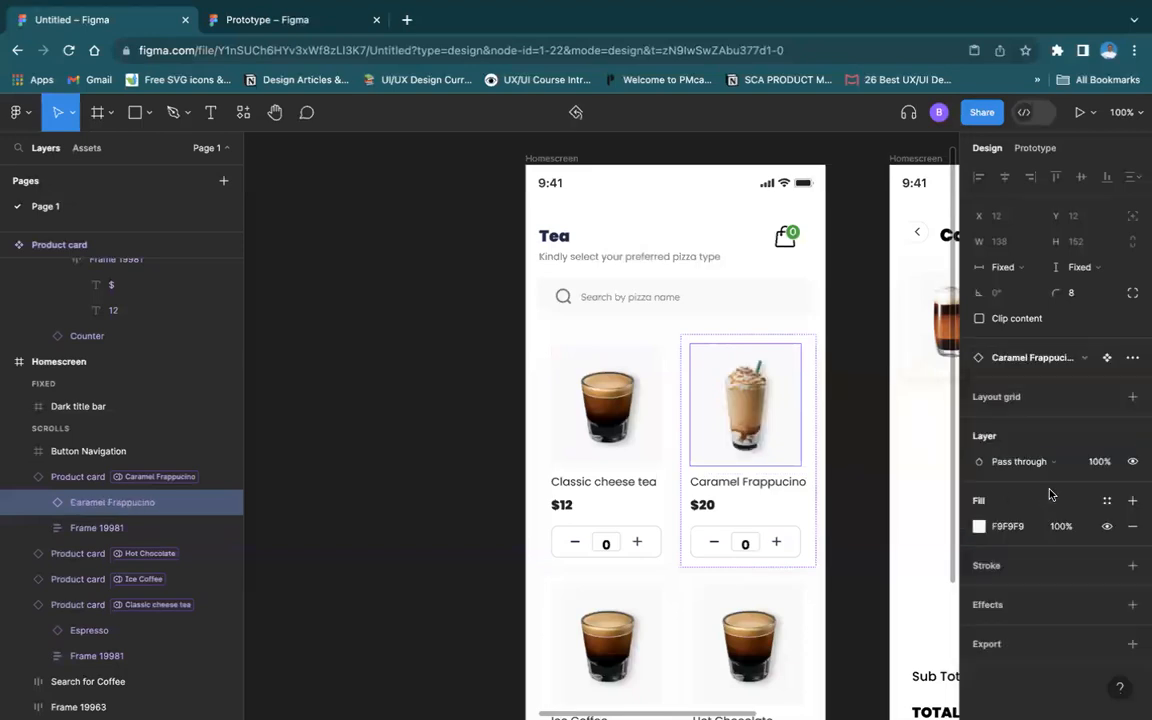
# Swap the Espresso image in the Homescreen's Ice Coffee card to the Ice Coffee component
pyautogui.scroll(-3, 600, 450)
pyautogui.click(594, 528)
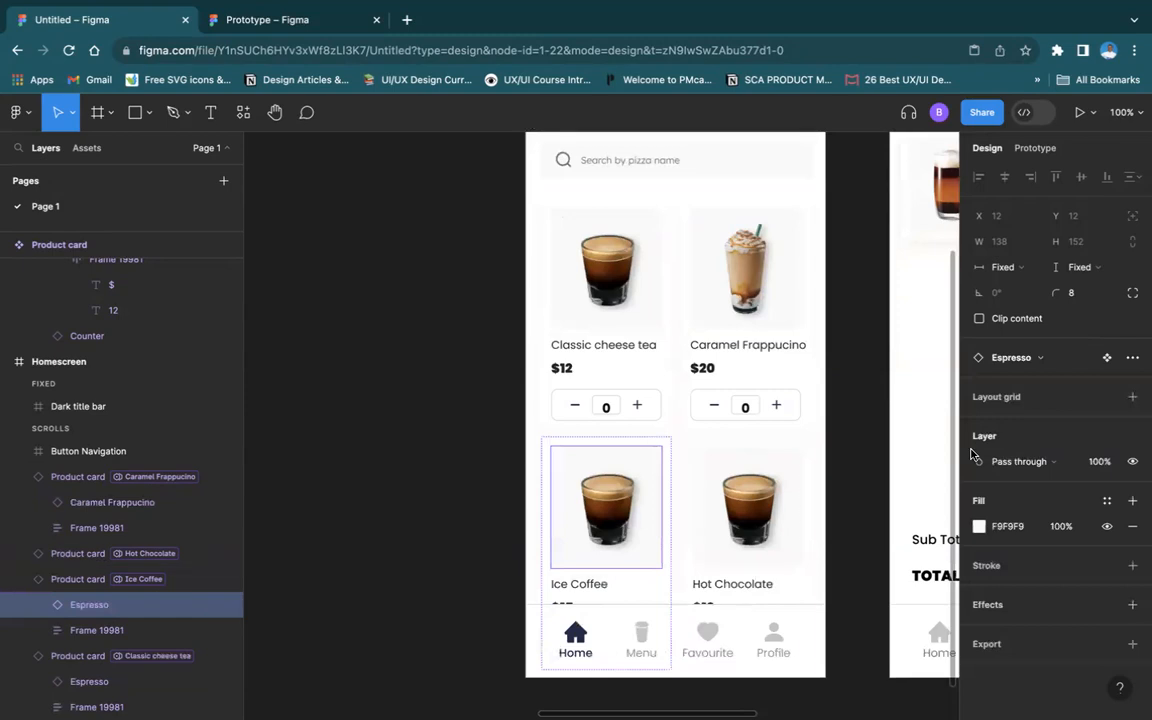
pyautogui.click(1045, 360)
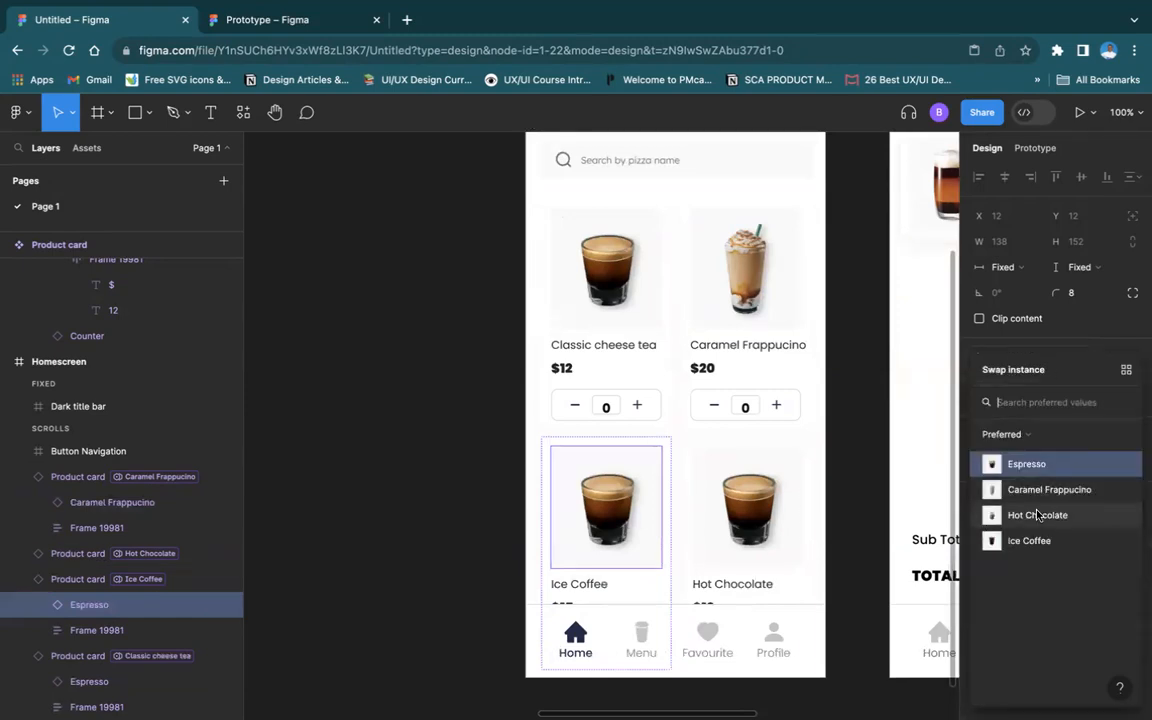
pyautogui.click(1033, 540)
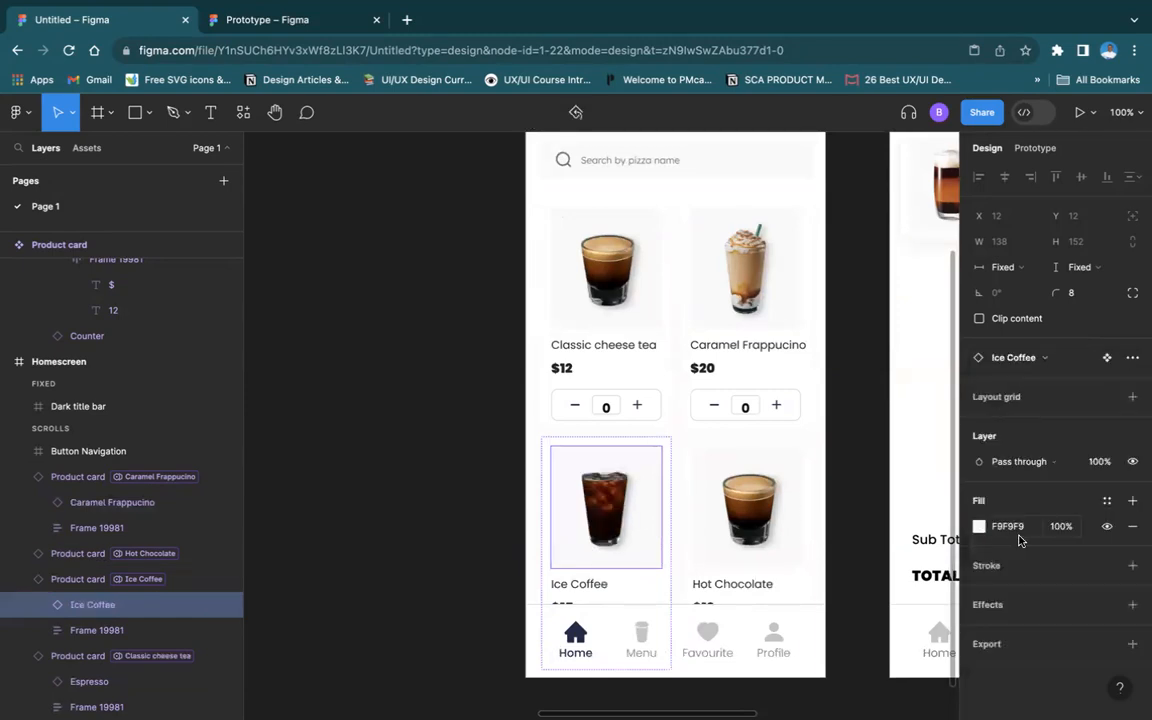
# Swap the Espresso image in the Homescreen's Hot Chocolate card to the Hot Chocolate component
pyautogui.click(808, 527)
pyautogui.doubleClick(800, 520)
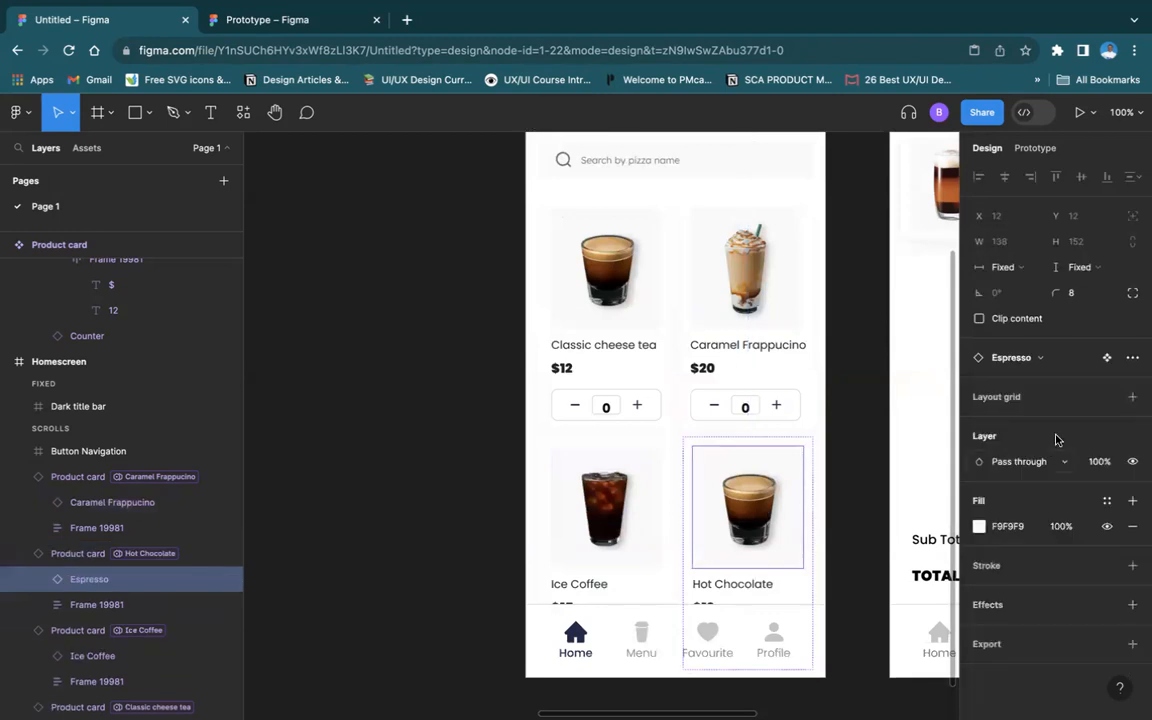
pyautogui.click(1050, 358)
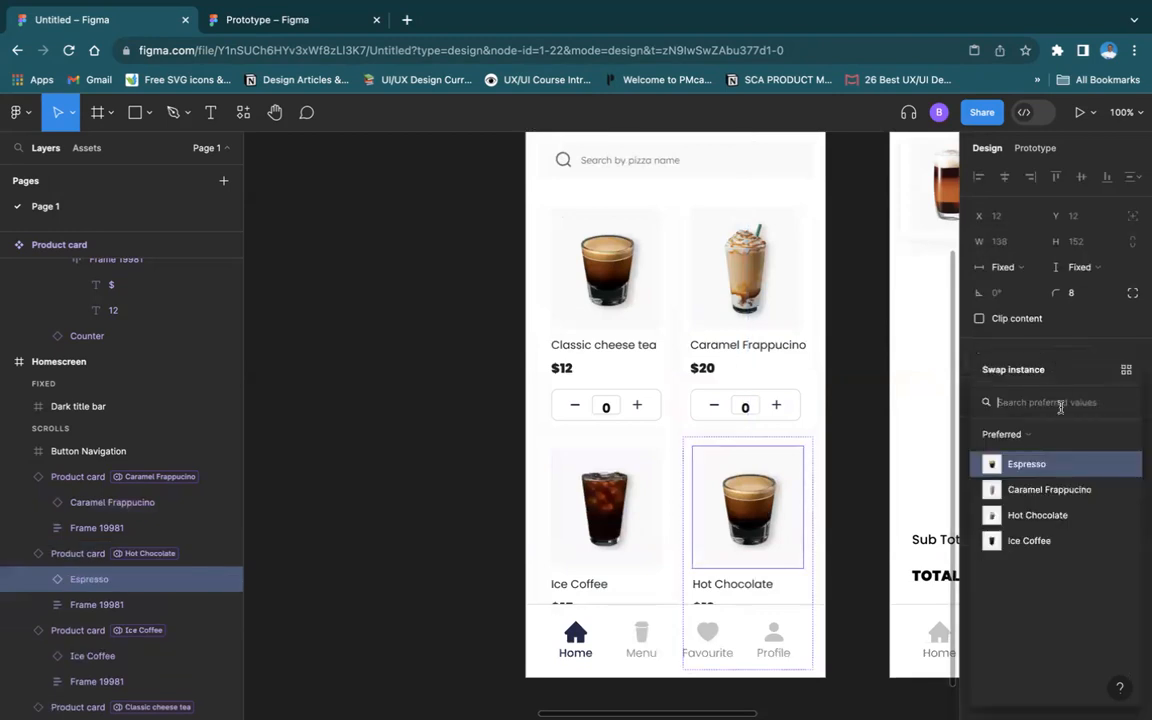
pyautogui.click(1037, 515)
pyautogui.click(392, 320)
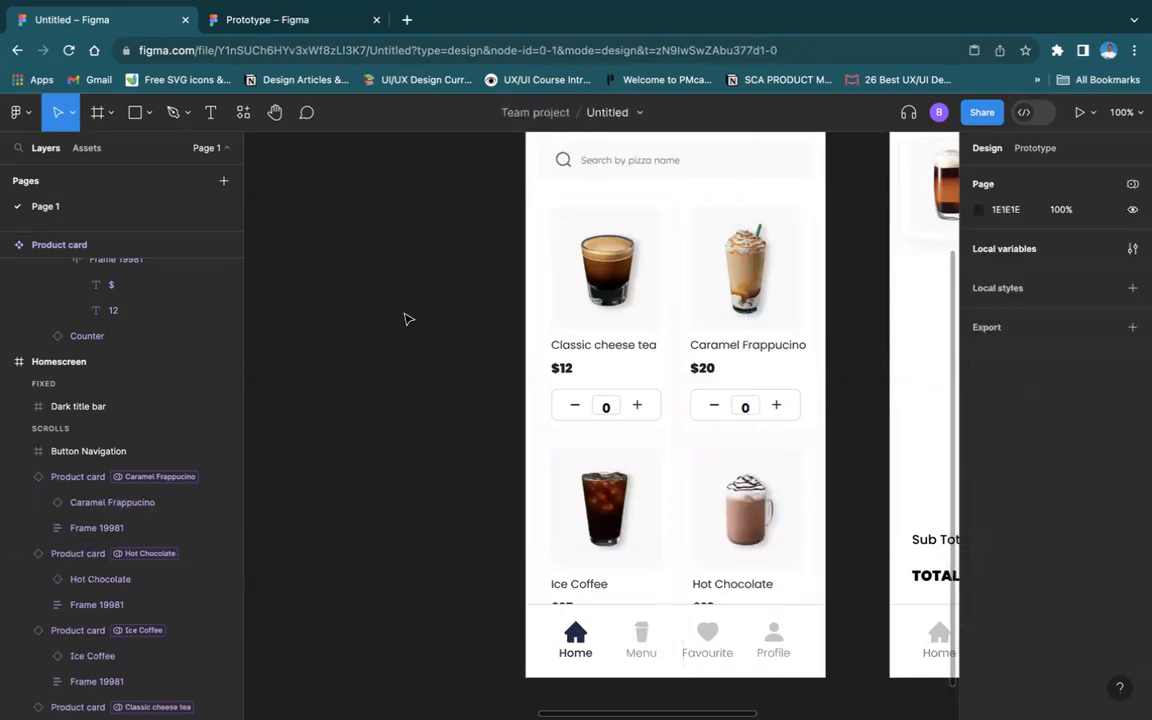
# Review the Product card component, the file's local components and the preferred swap options of the Caramel Frappucino card's image
pyautogui.press('-')
pyautogui.hscroll(-3, 405, 319)
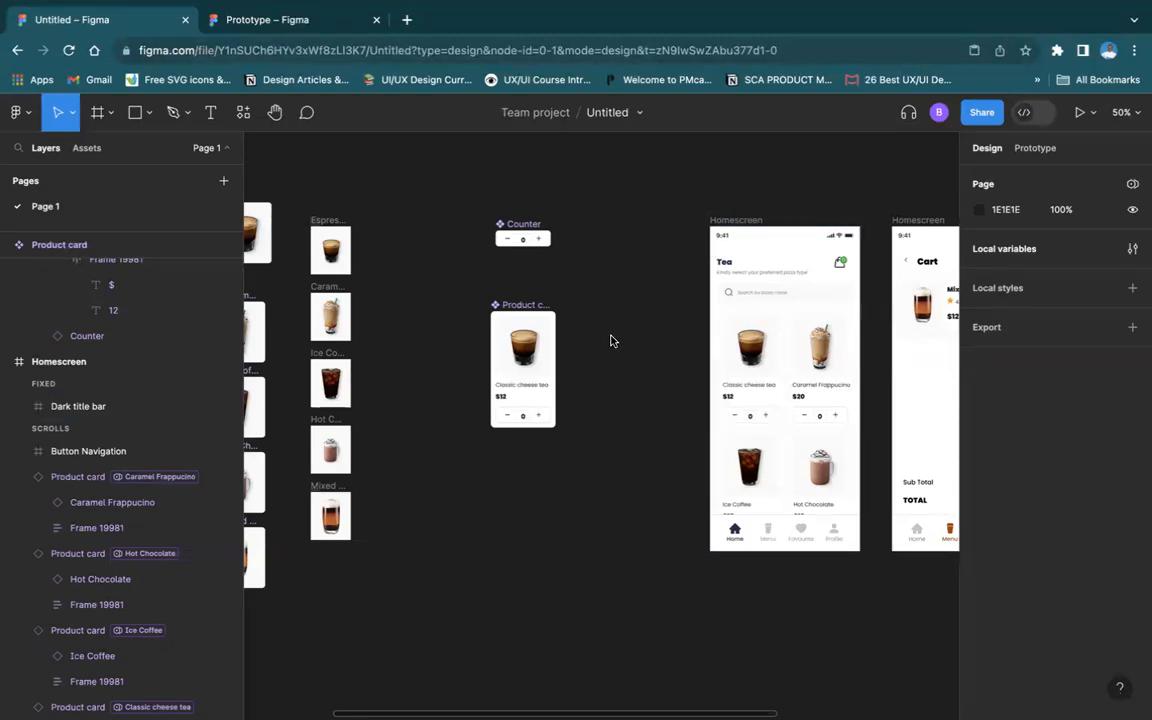
pyautogui.hotkey('shift', '0')
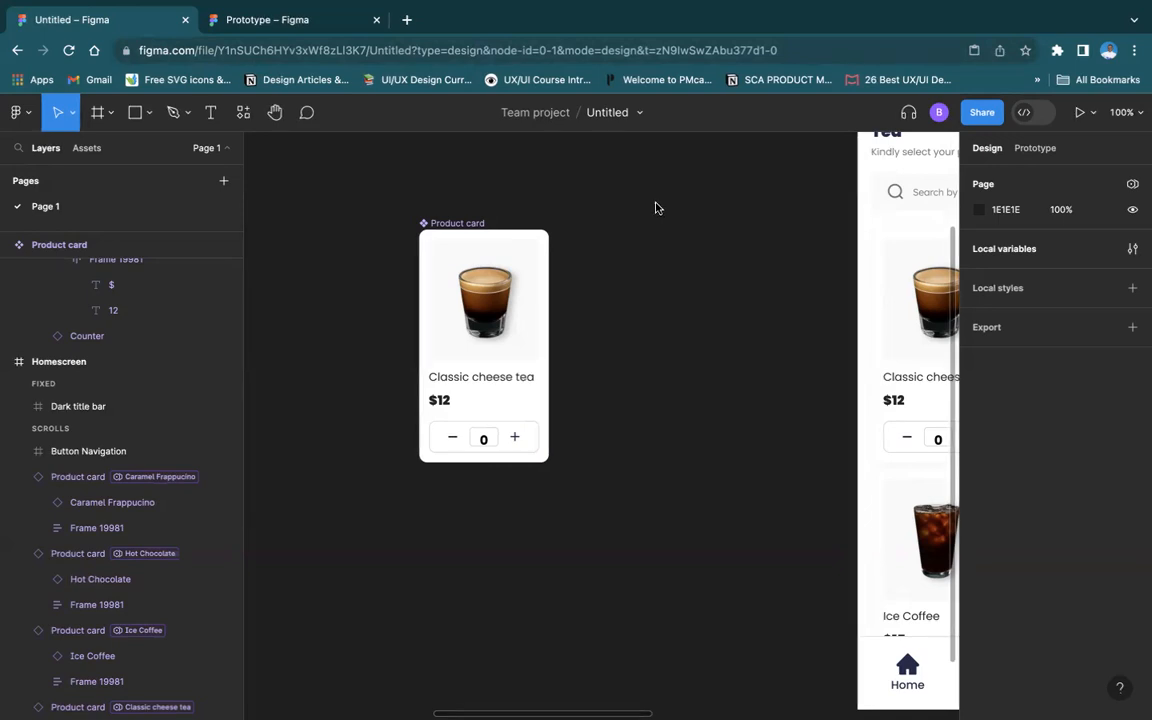
pyautogui.hscroll(6, 672, 225)
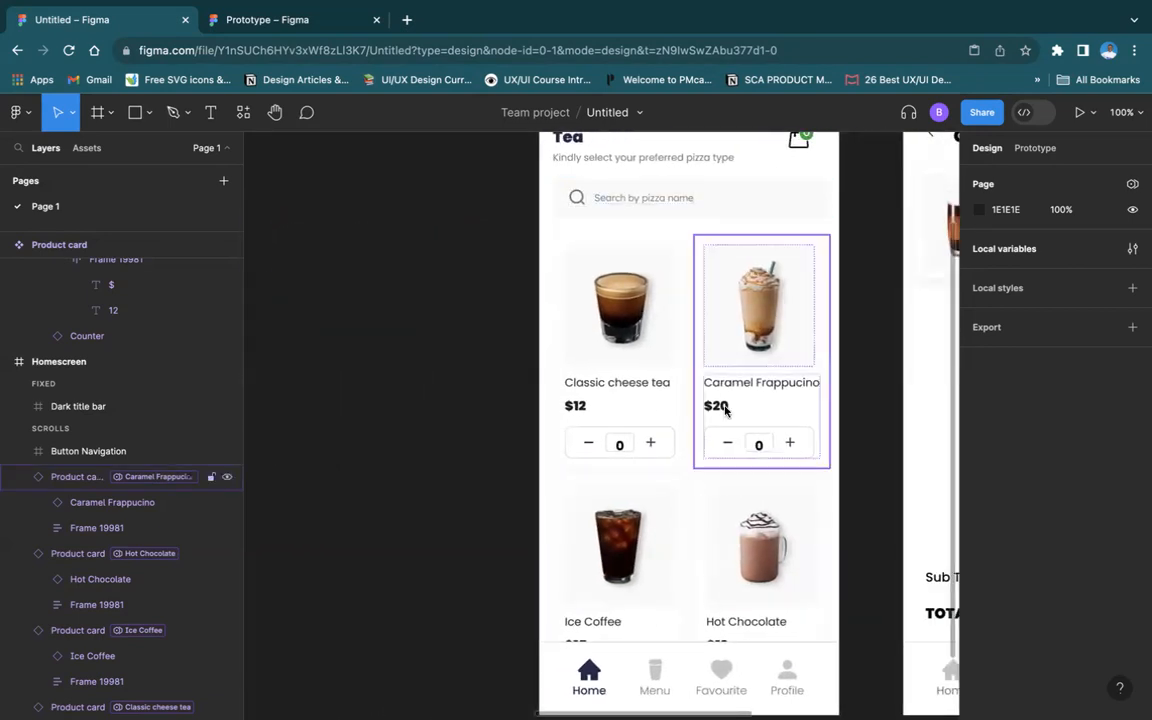
pyautogui.hscroll(-10, 407, 461)
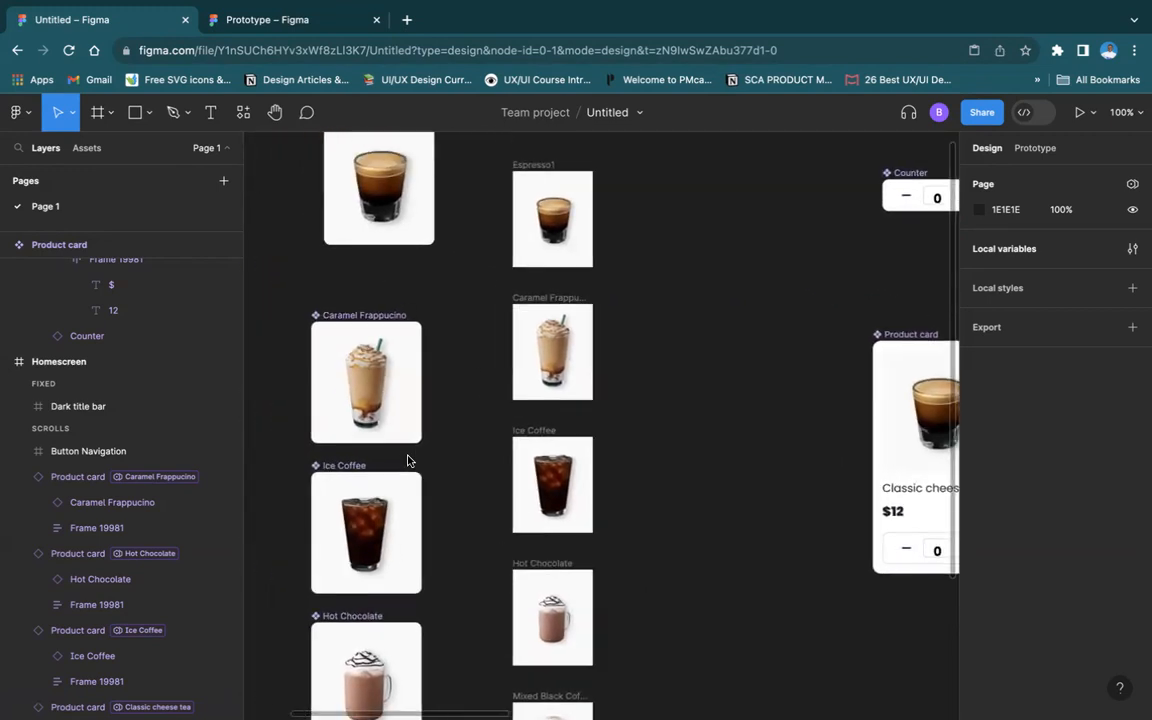
pyautogui.click(87, 152)
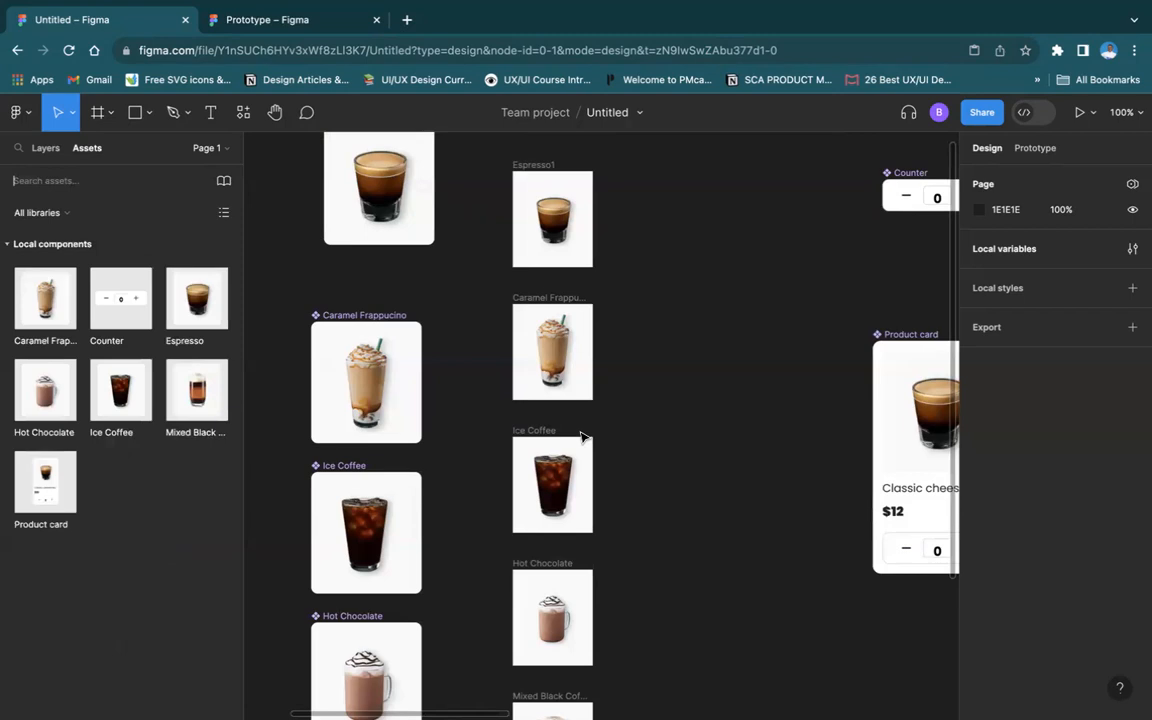
pyautogui.hscroll(10, 581, 437)
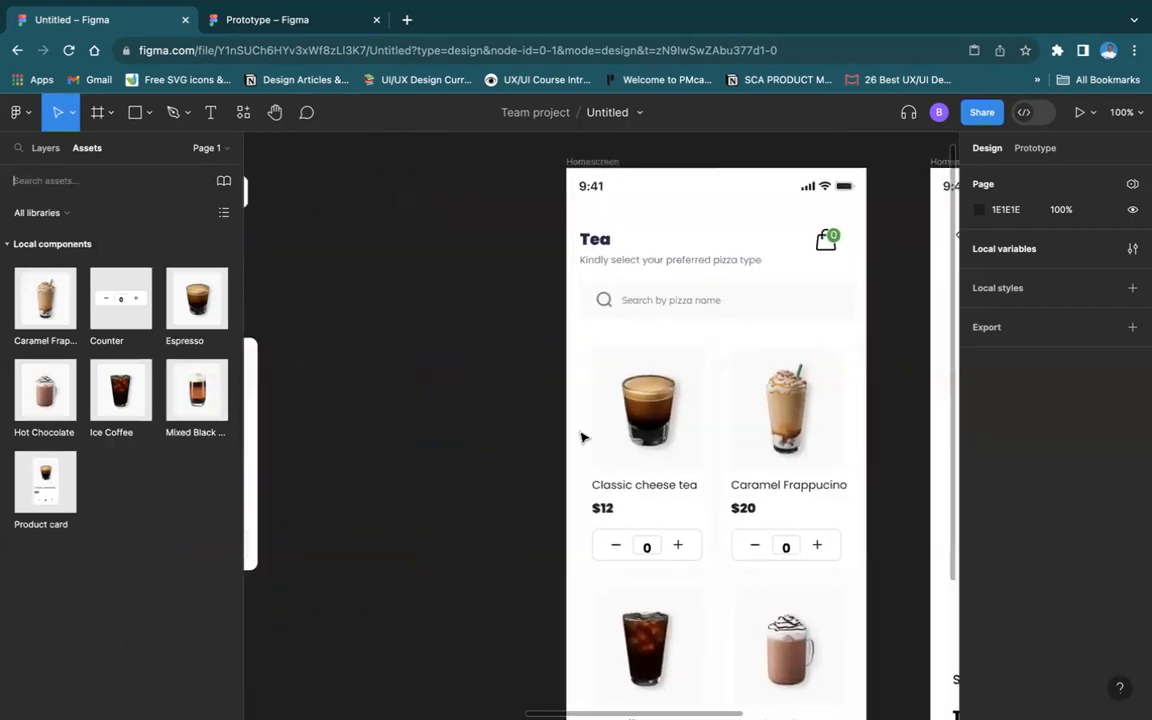
pyautogui.click(808, 412)
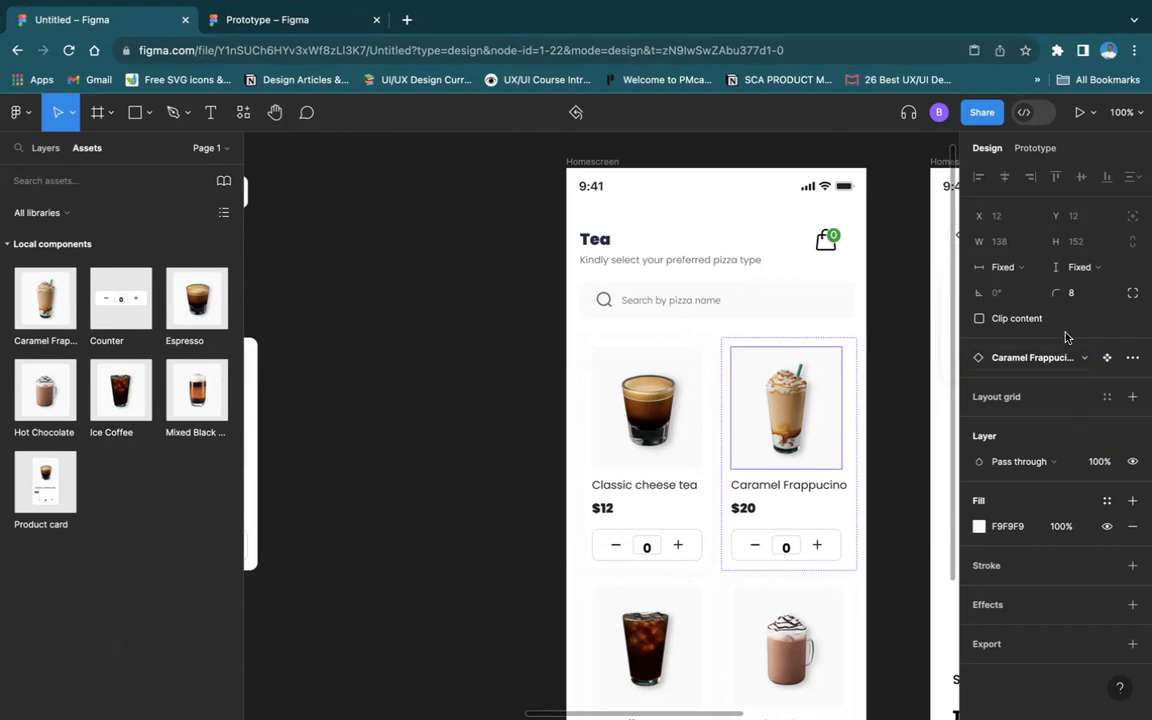
pyautogui.click(1012, 358)
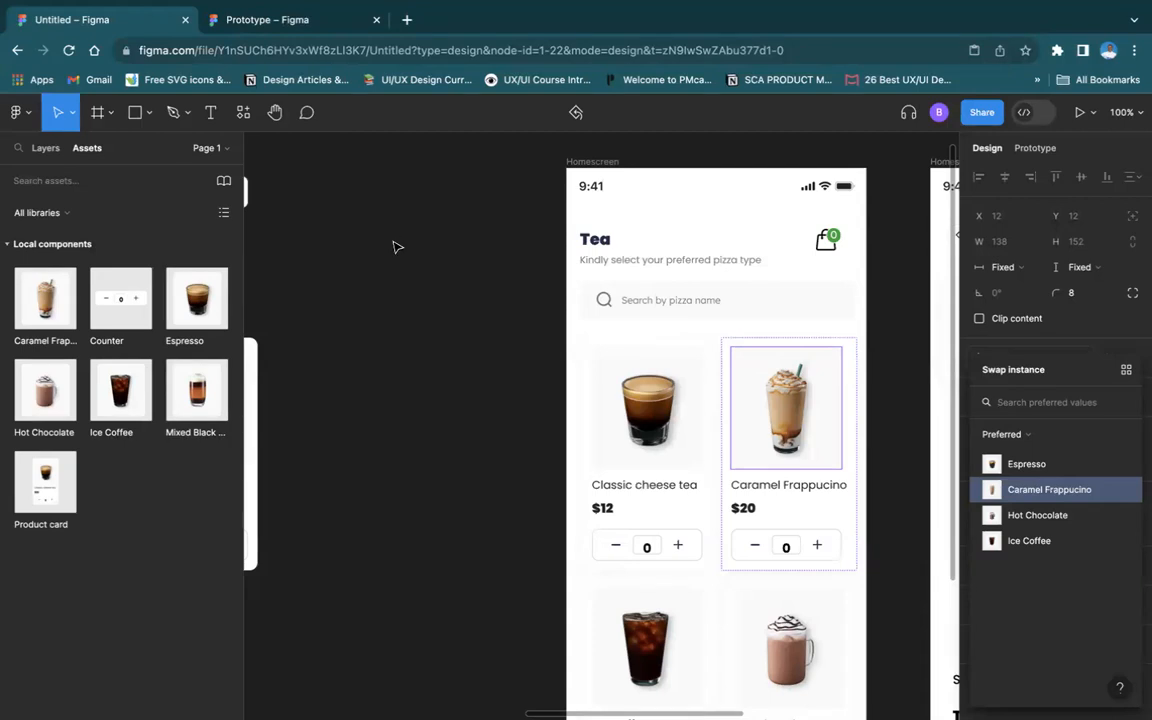
pyautogui.click(340, 268)
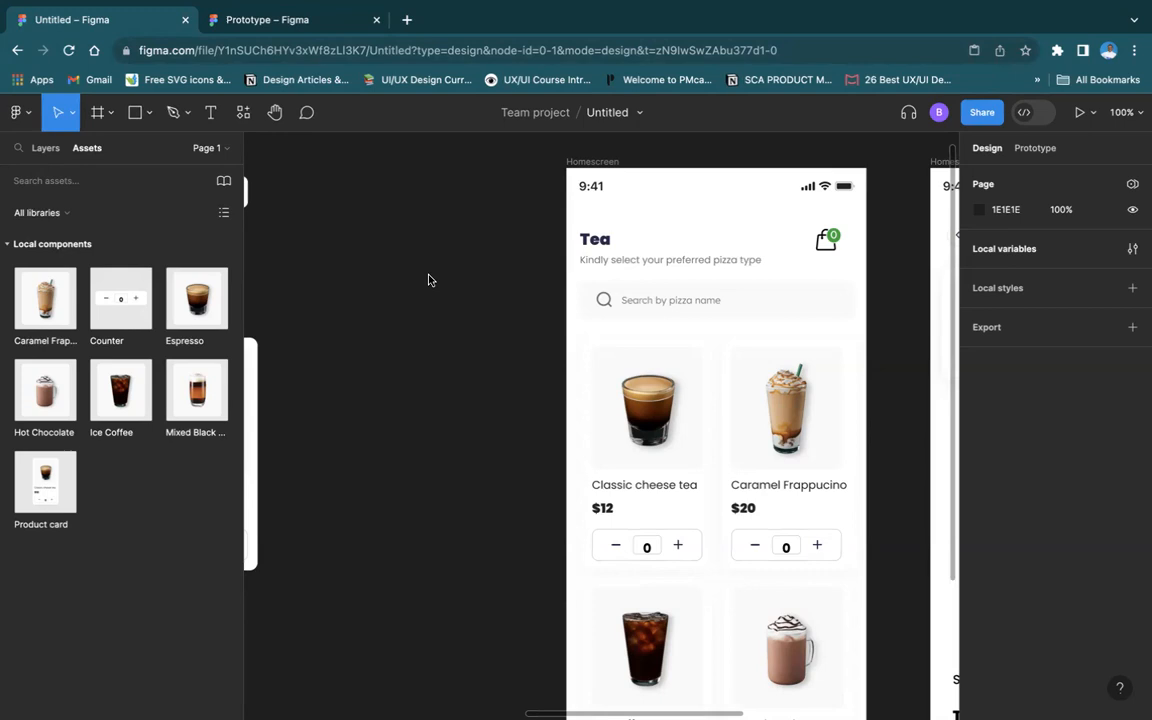
# Duplicate the Mixed Black Coffee item from the Cart screen and place the copy below the Product card component at X -1222, Y 211
pyautogui.press('-')
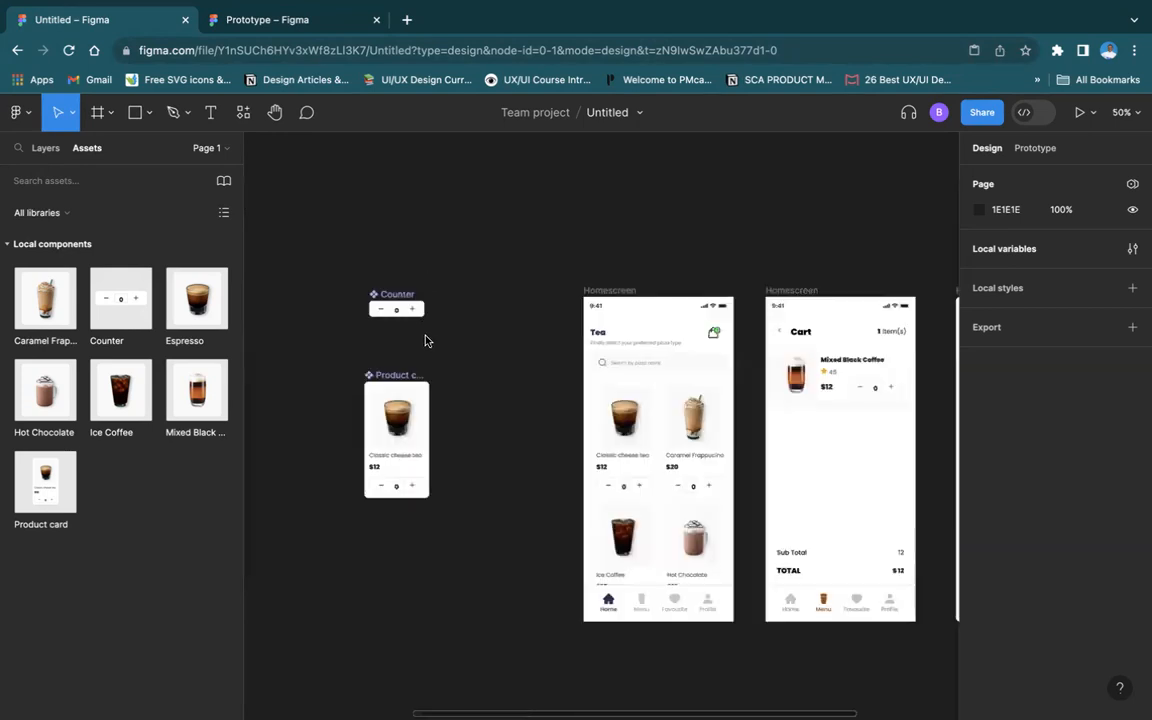
pyautogui.click(843, 371)
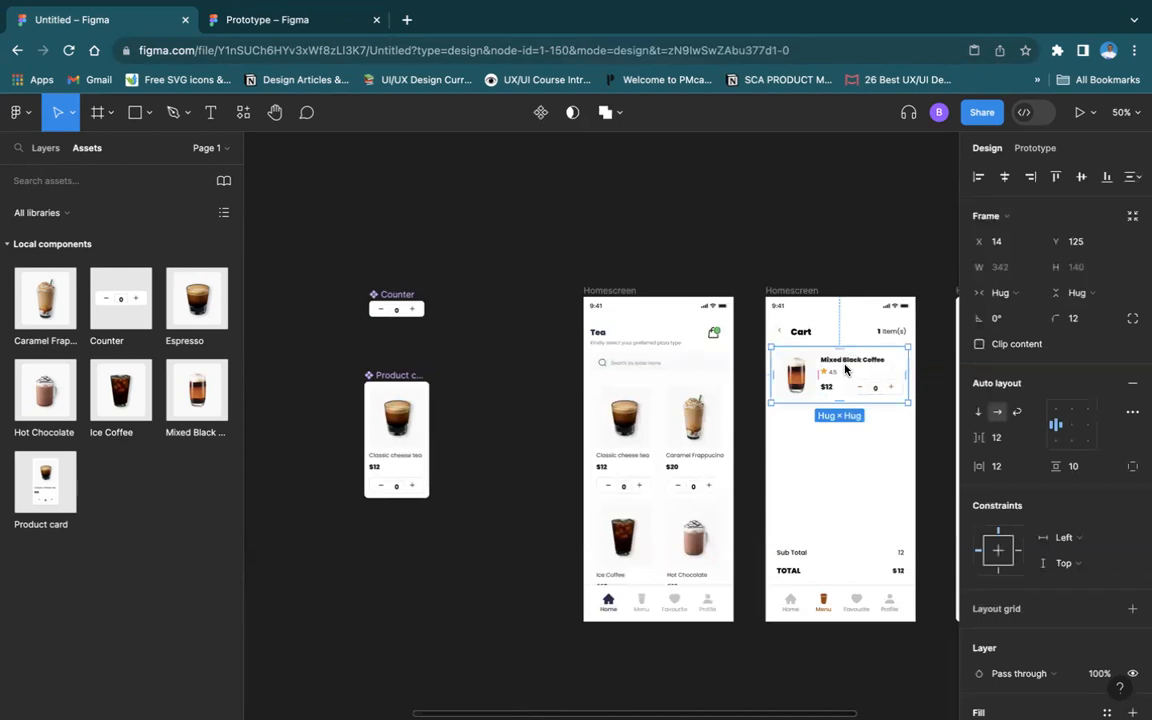
pyautogui.moveTo(853, 378); pyautogui.dragTo(398, 578)
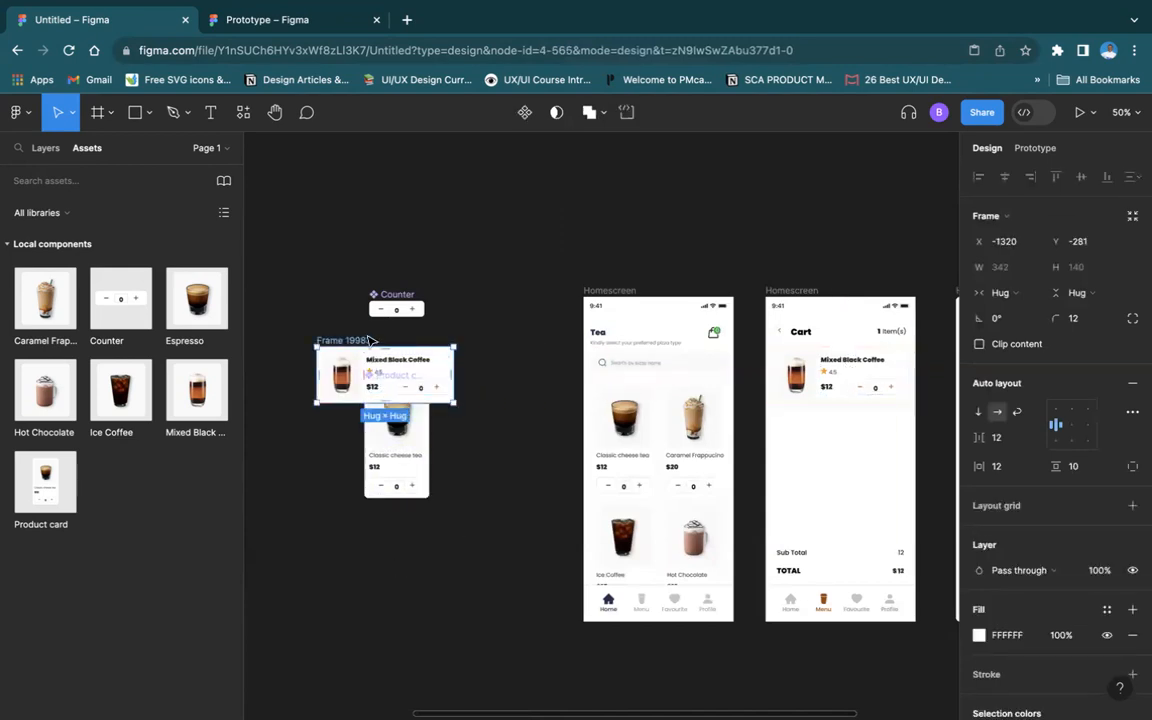
pyautogui.moveTo(370, 341); pyautogui.dragTo(416, 527)
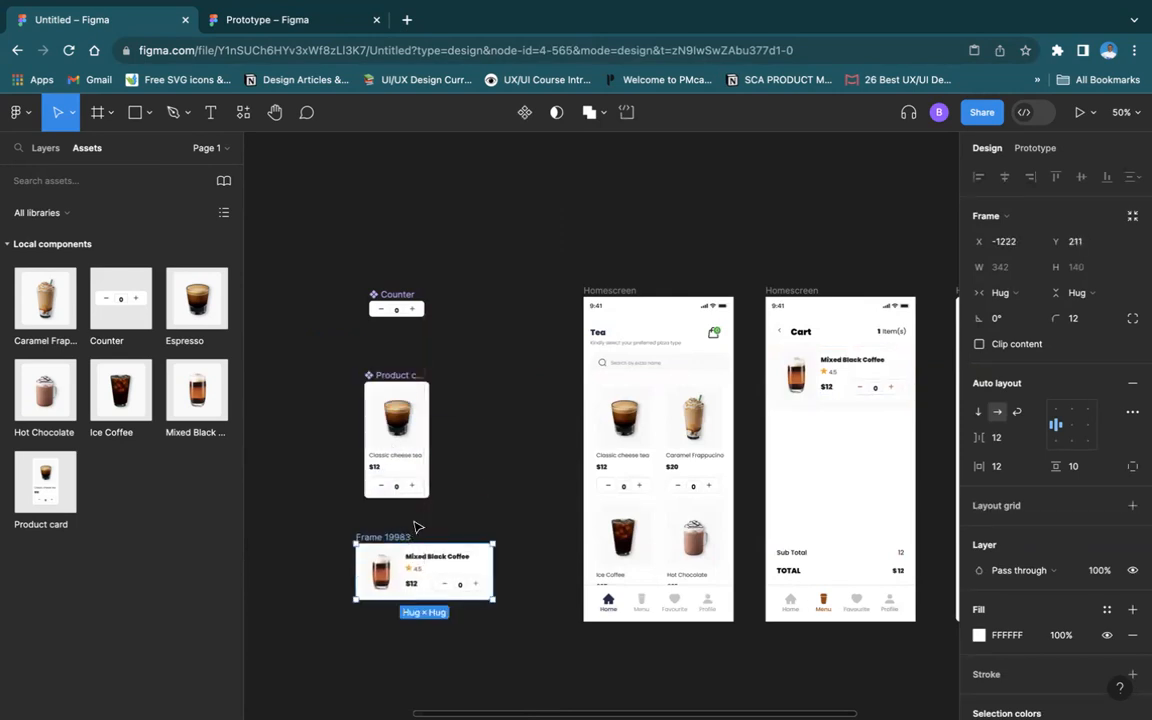
# Replace the quantity counter in the duplicated Mixed Black Coffee cart item with the Counter component
pyautogui.hotkey('shift', '0')
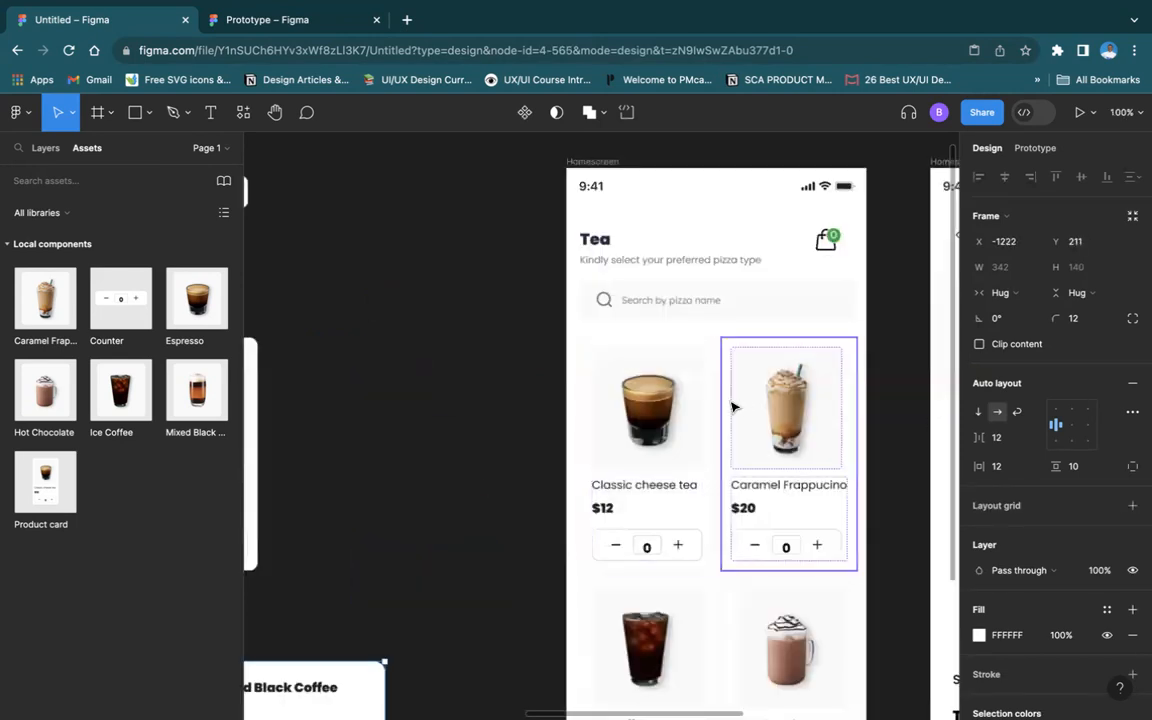
pyautogui.hscroll(-5, 442, 429)
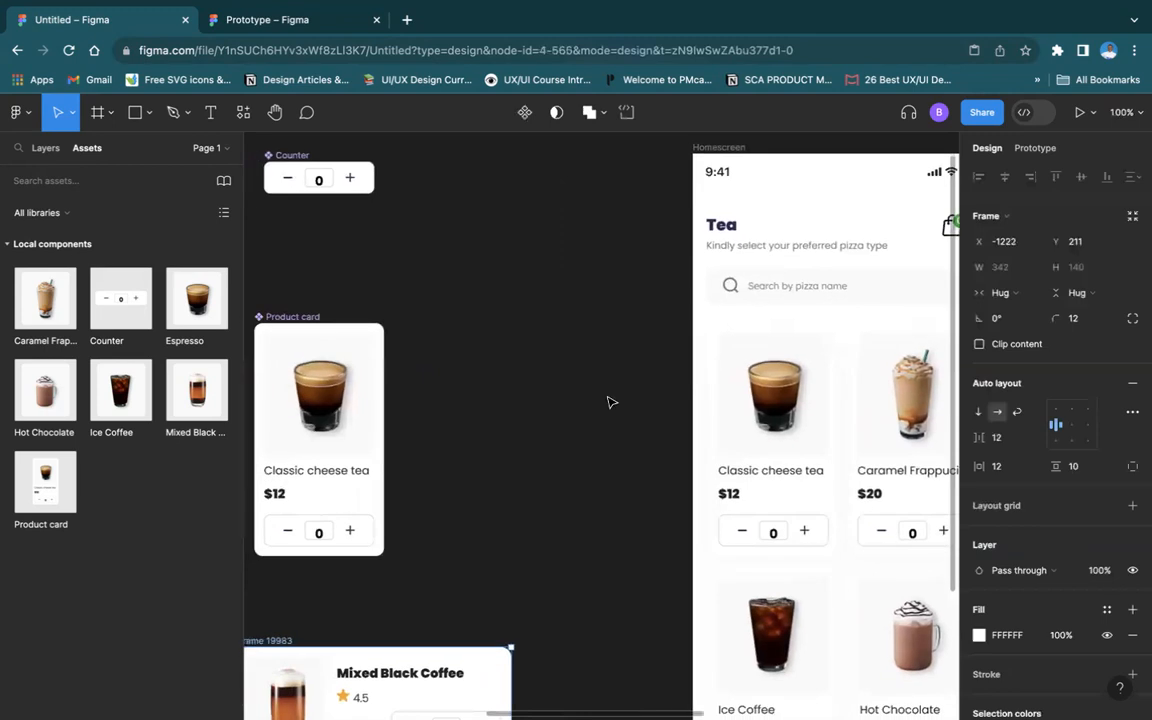
pyautogui.click(291, 157)
pyautogui.scroll(-5, 432, 571)
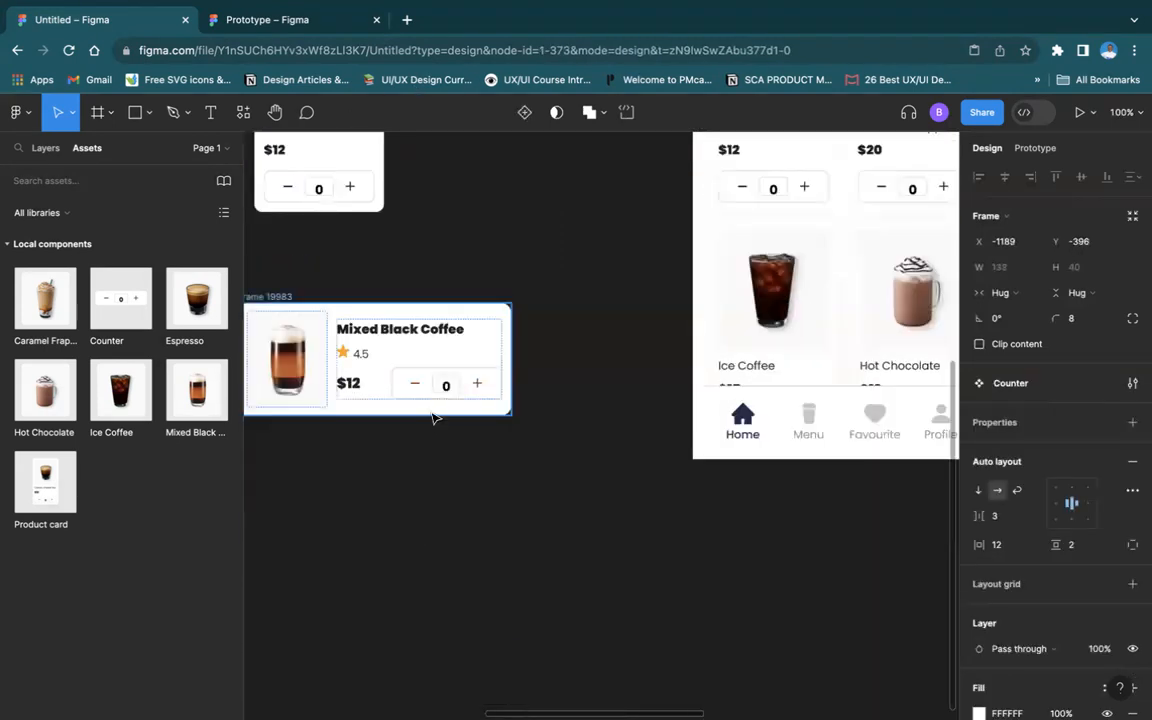
pyautogui.click(442, 391)
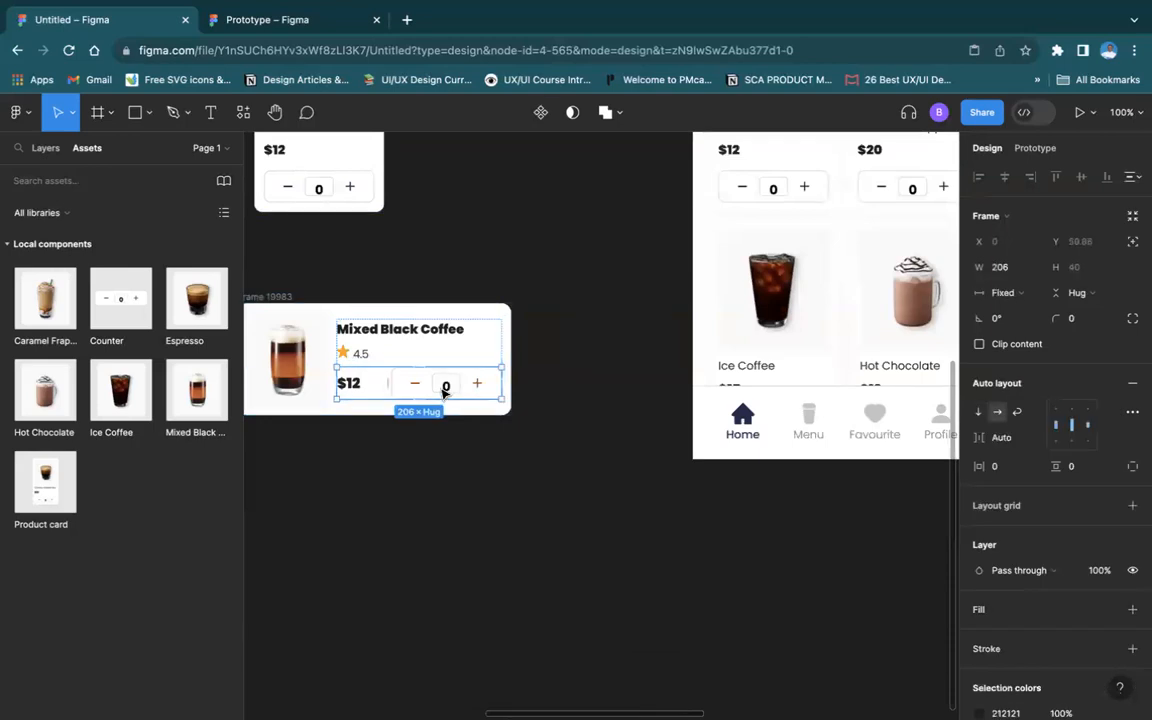
pyautogui.click(446, 391)
pyautogui.rightClick(446, 391)
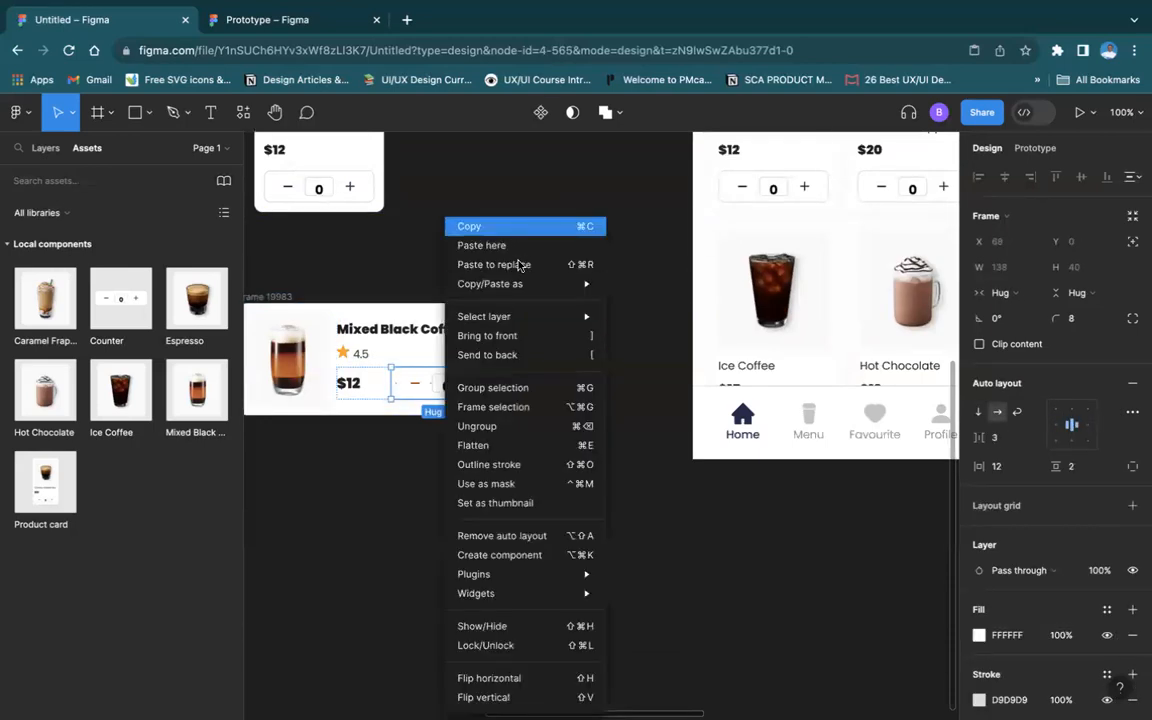
pyautogui.click(527, 264)
pyautogui.click(566, 357)
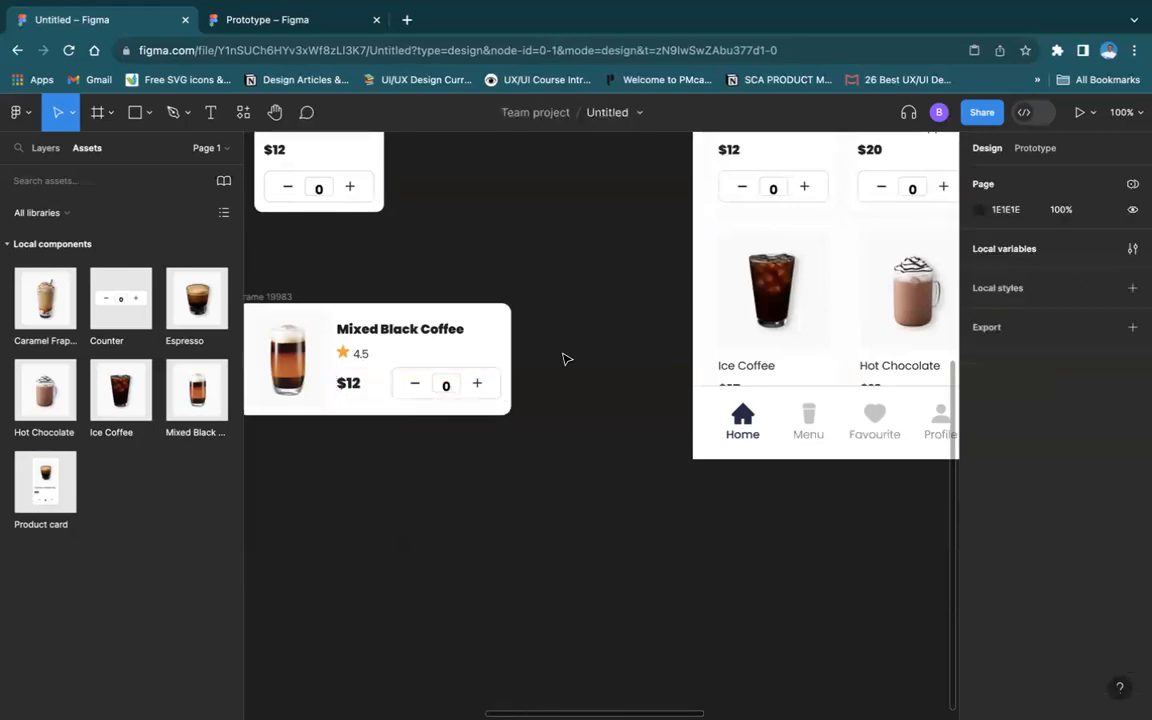
# Bind the Mixed Black Coffee title in the duplicated cart item to the Product name variable
pyautogui.click(451, 338)
pyautogui.click(451, 338)
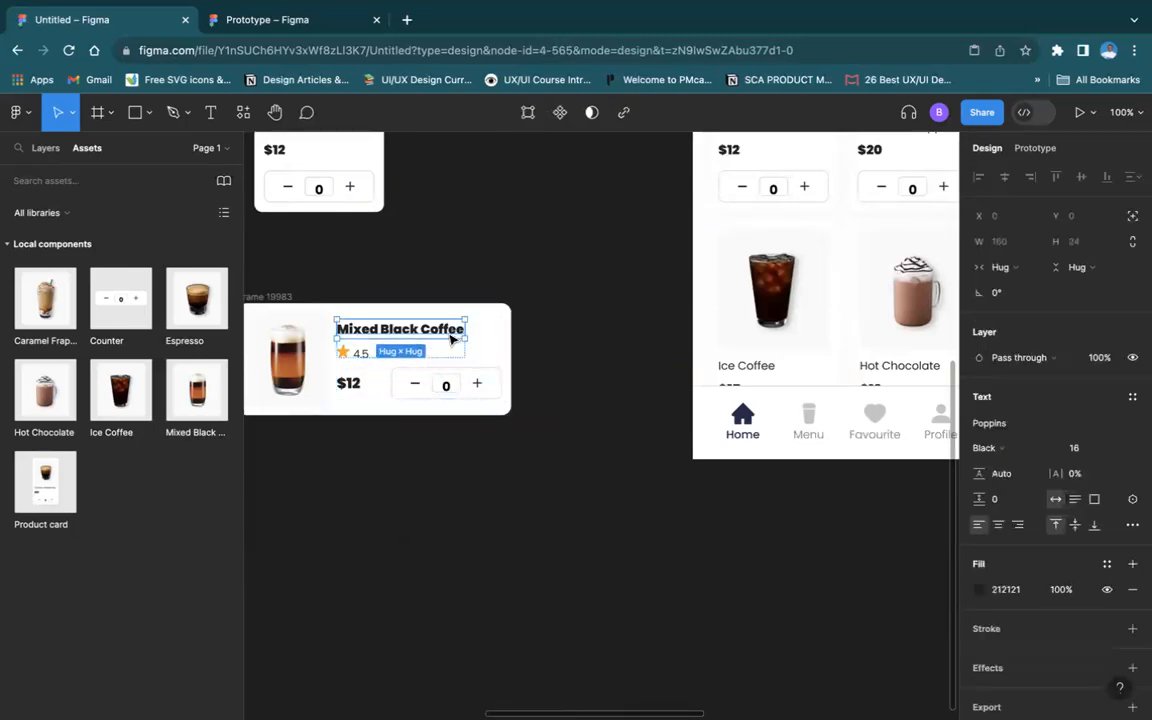
pyautogui.click(1131, 500)
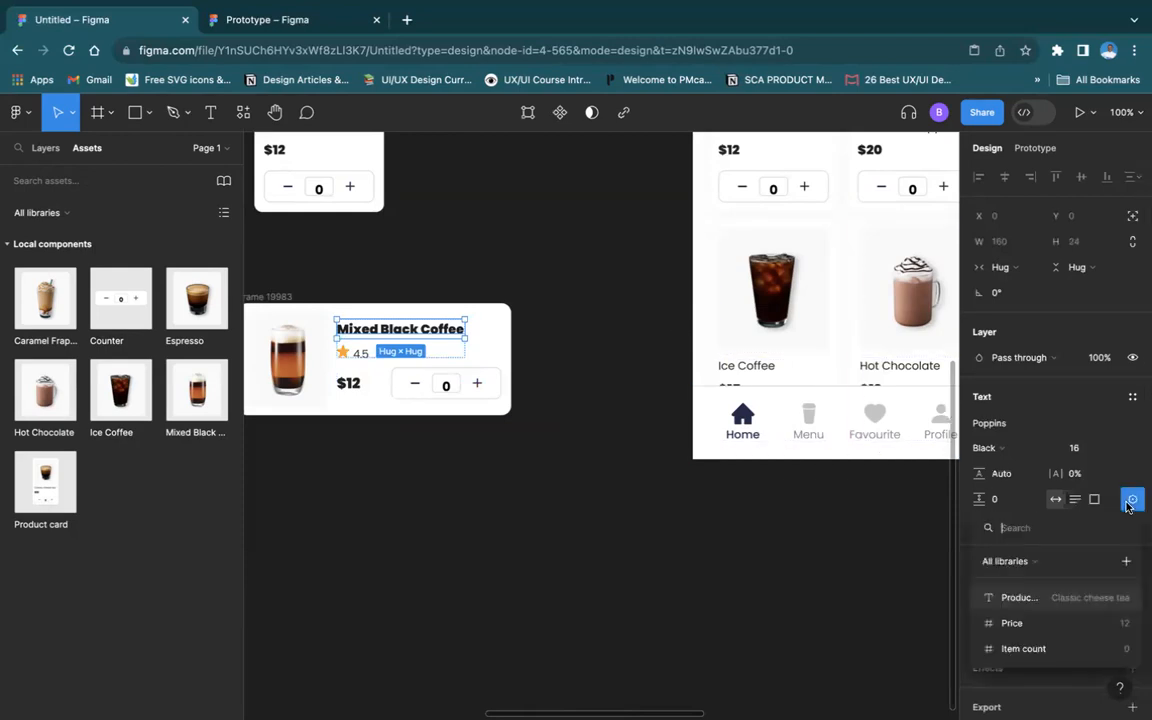
pyautogui.click(1040, 607)
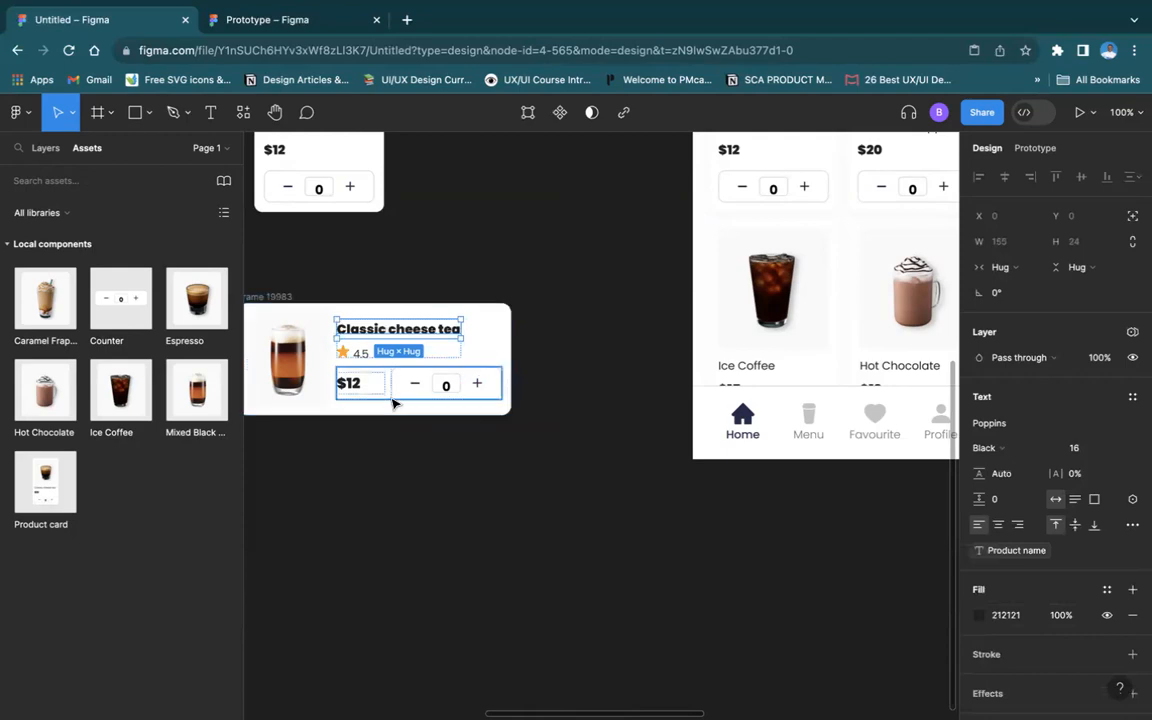
# Bind the number after the dollar sign in the duplicated cart item to the Price variable
pyautogui.click(356, 385)
pyautogui.doubleClick(358, 386)
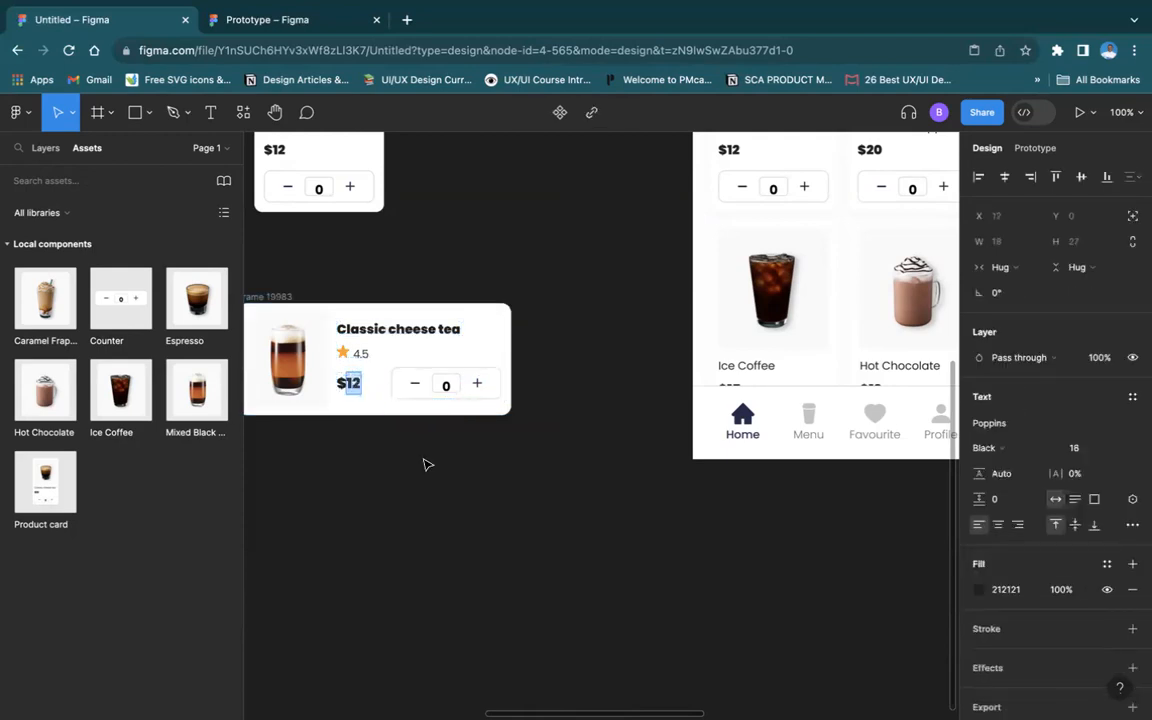
pyautogui.click(1132, 499)
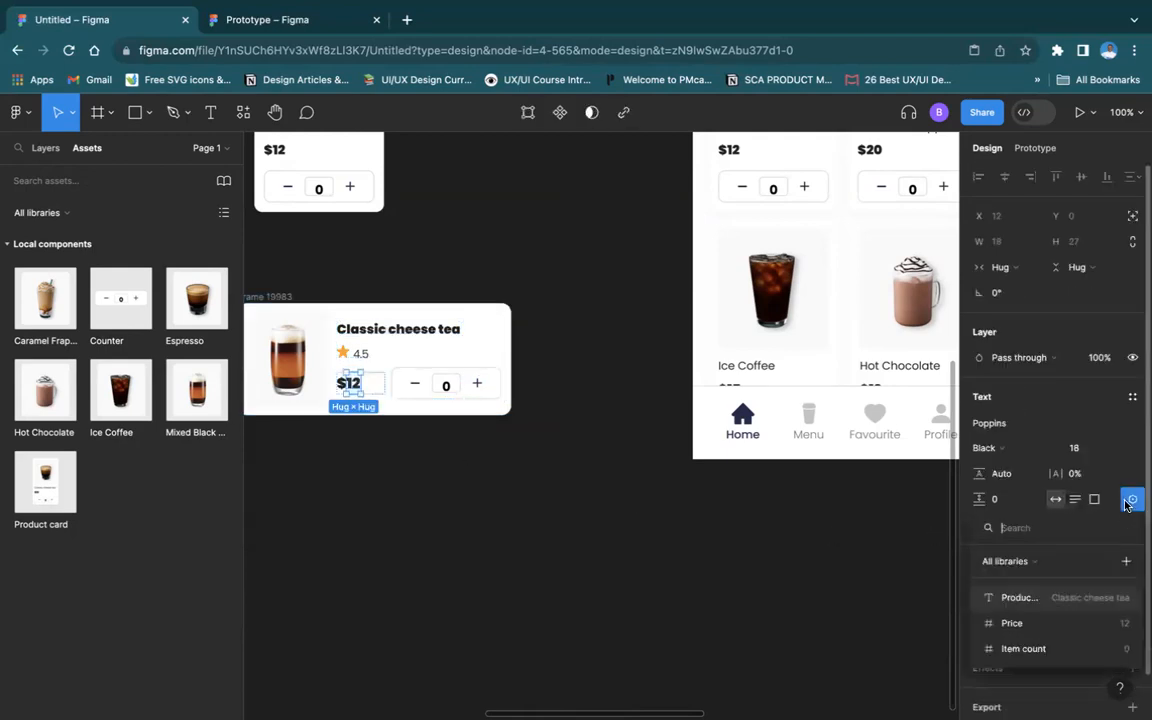
pyautogui.click(1014, 624)
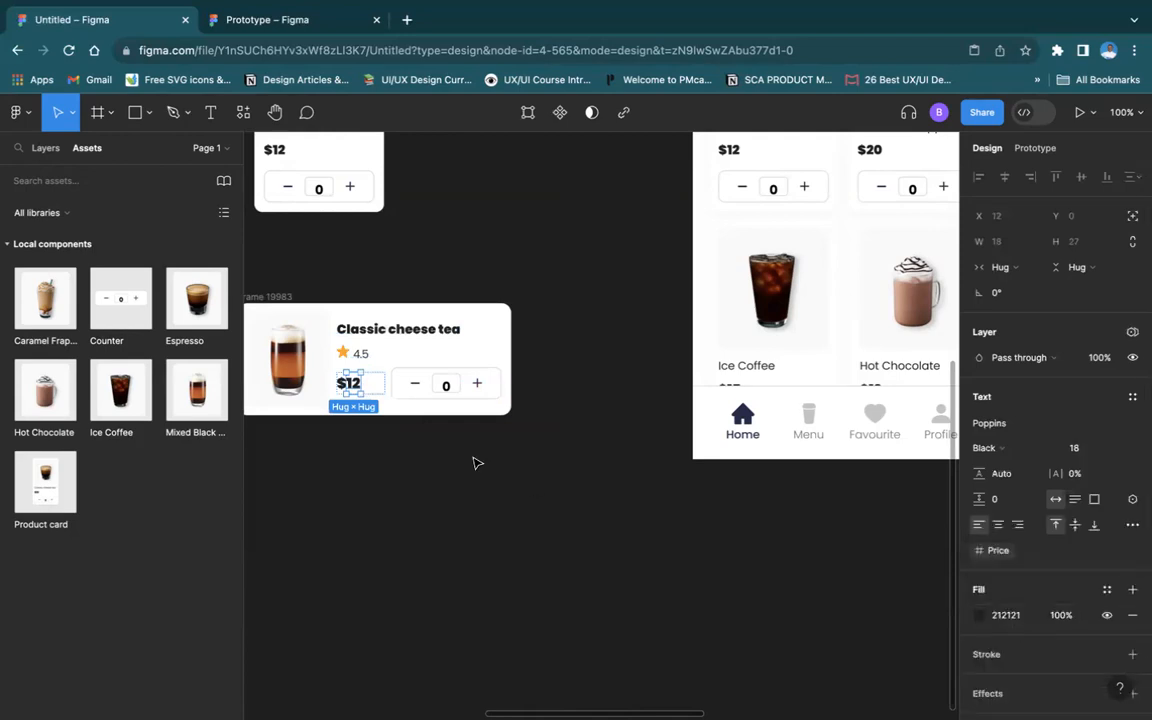
pyautogui.click(465, 491)
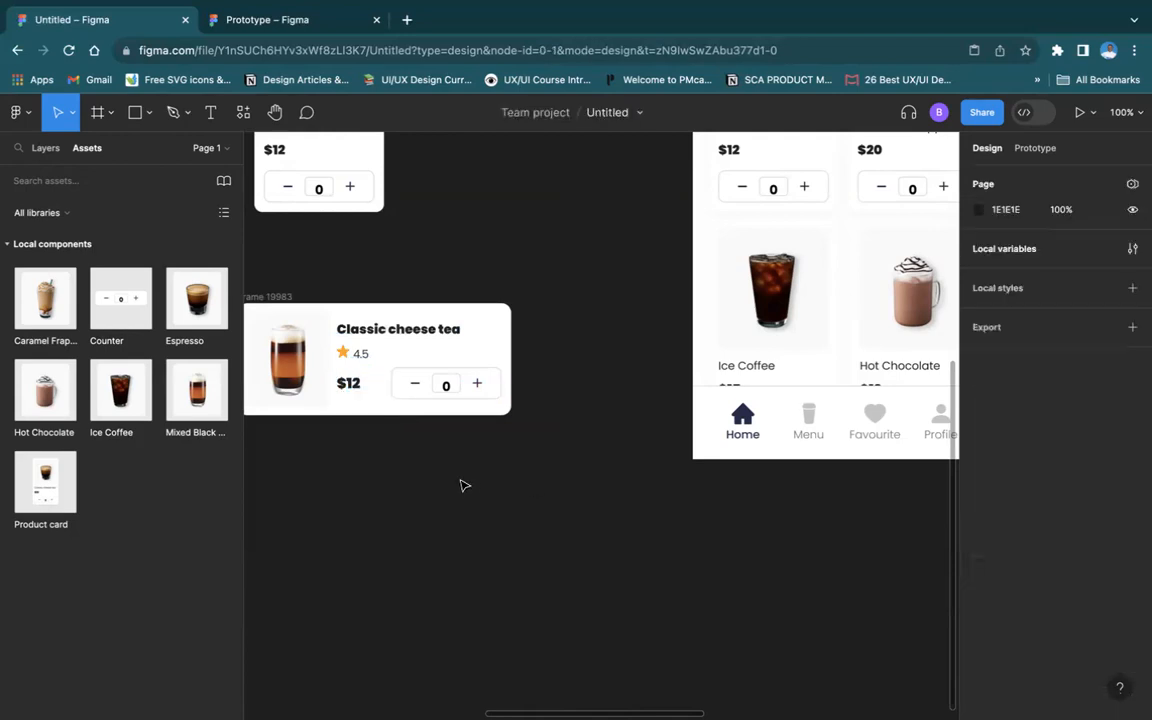
# Turn the duplicated cart item frame into a component and rename it Cart card
pyautogui.hscroll(-3, 460, 485)
pyautogui.hscroll(-2, 410, 317)
pyautogui.click(375, 280)
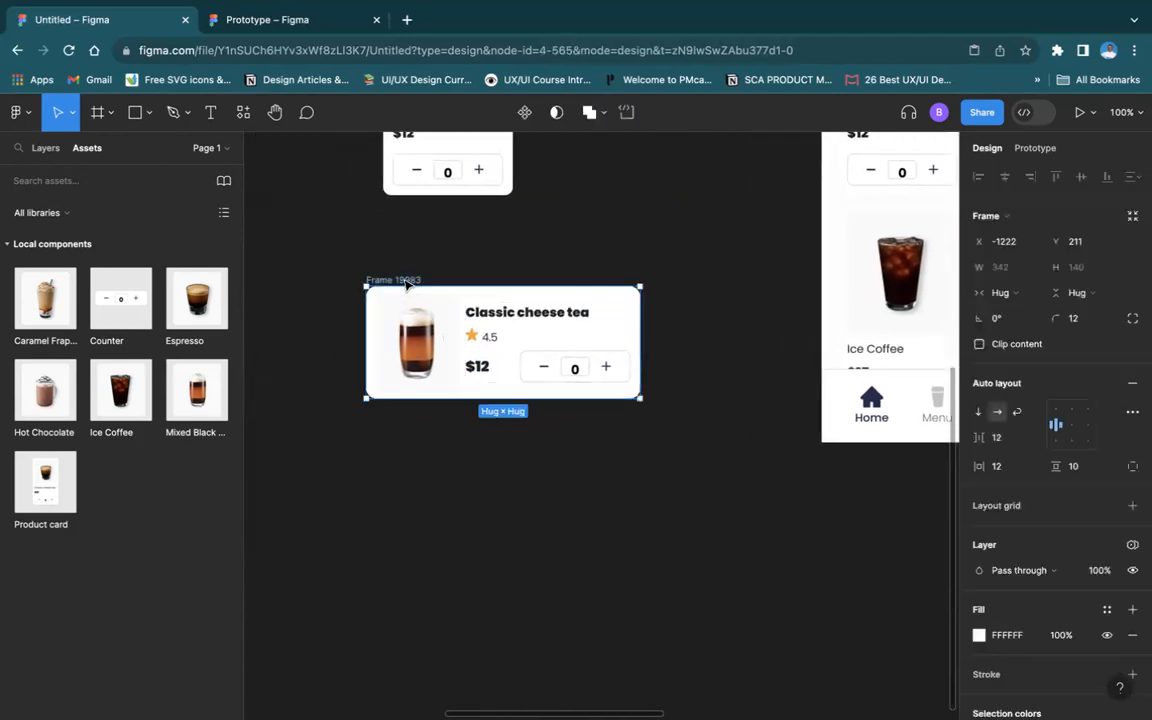
pyautogui.click(527, 111)
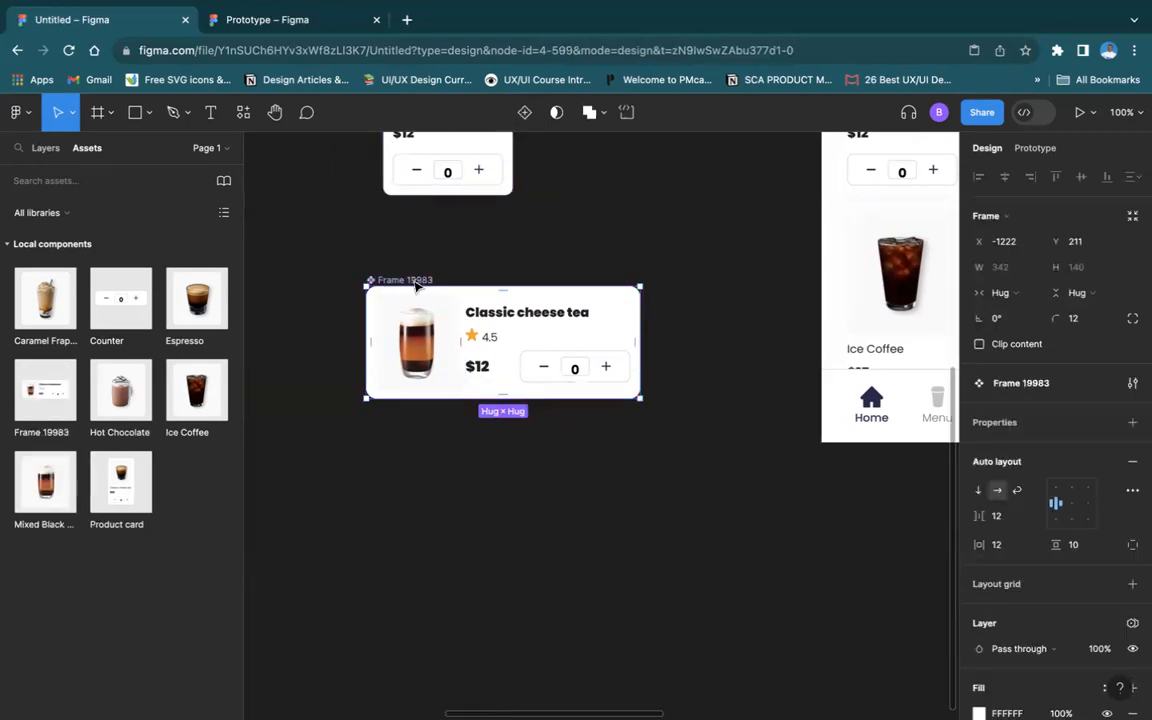
pyautogui.doubleClick(413, 280)
pyautogui.write('CAr')
pyautogui.press('BackSpace')
pyautogui.press('BackSpace')
pyautogui.write('art card')
pyautogui.click(642, 256)
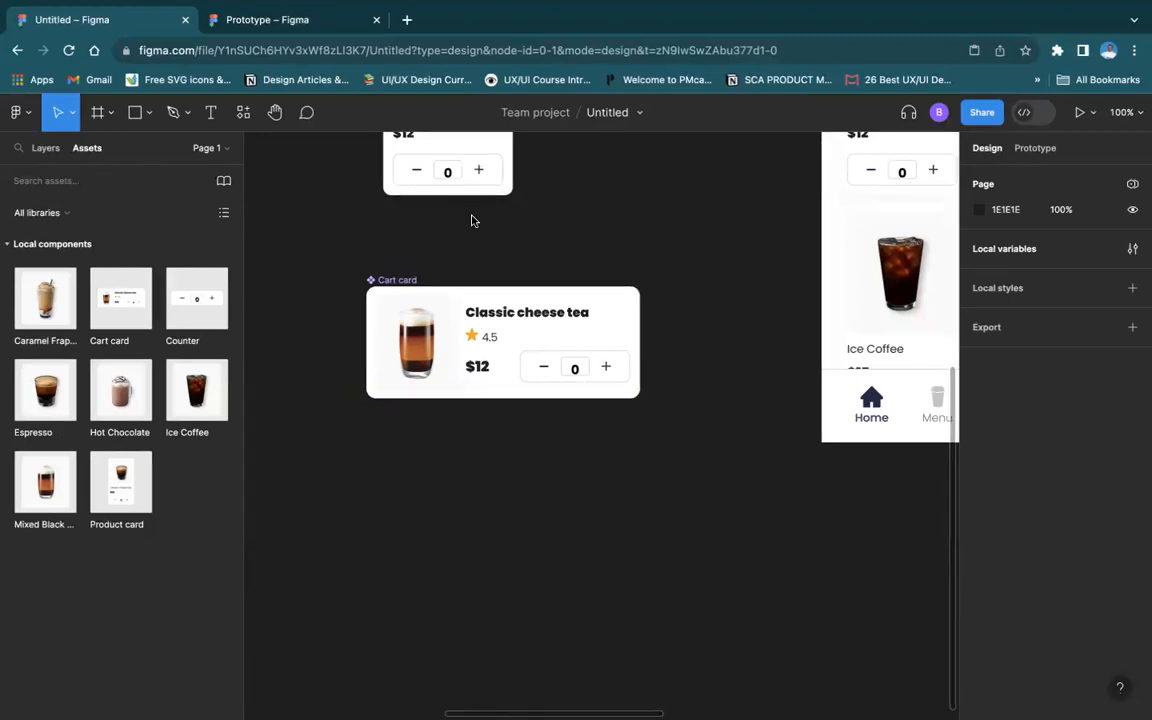
pyautogui.scroll(3, 465, 226)
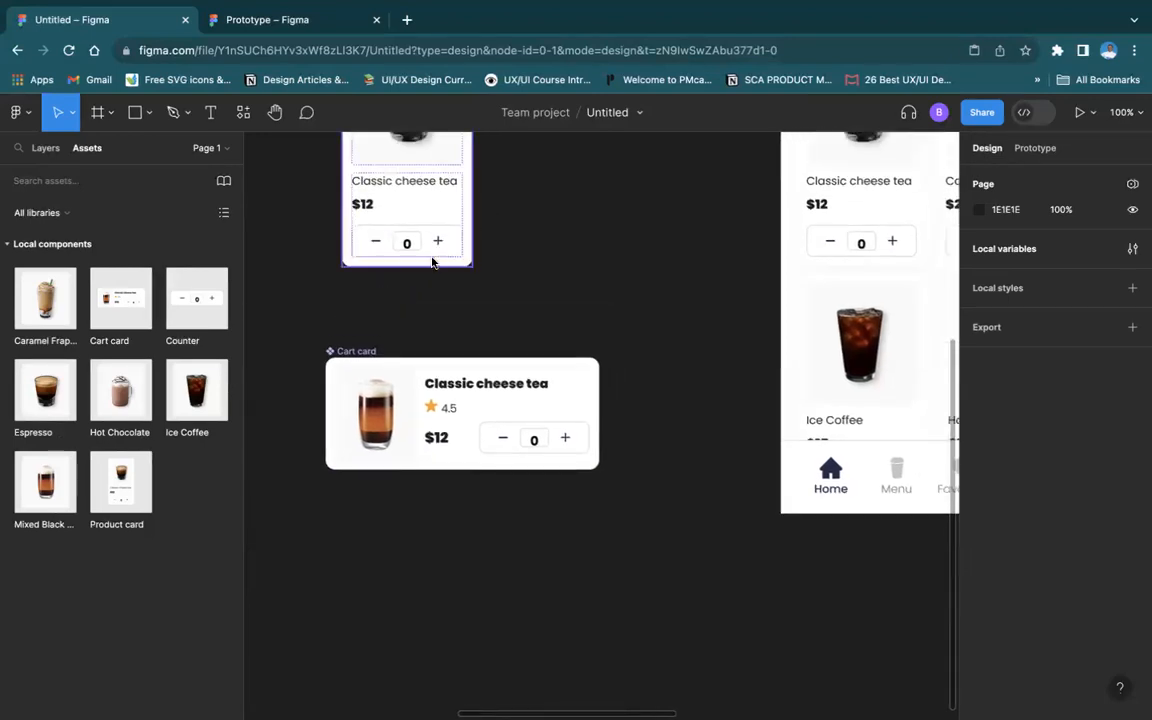
pyautogui.scroll(1, 414, 280)
pyautogui.click(430, 339)
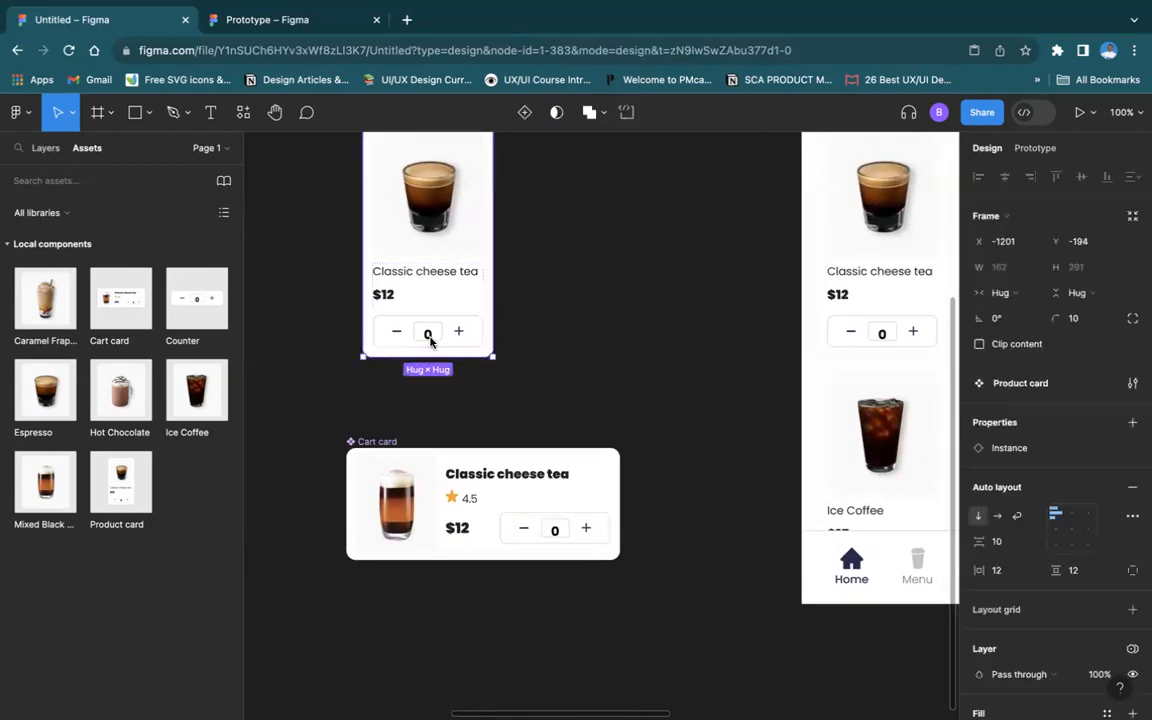
pyautogui.doubleClick(430, 339)
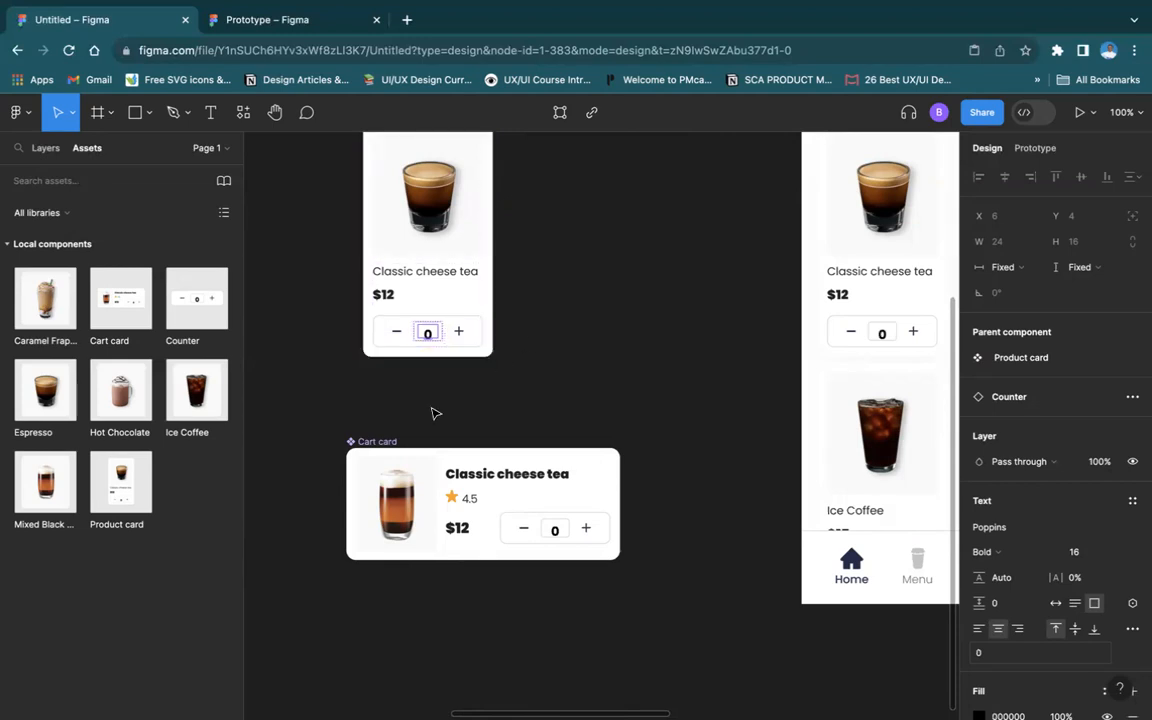
pyautogui.press('Escape')
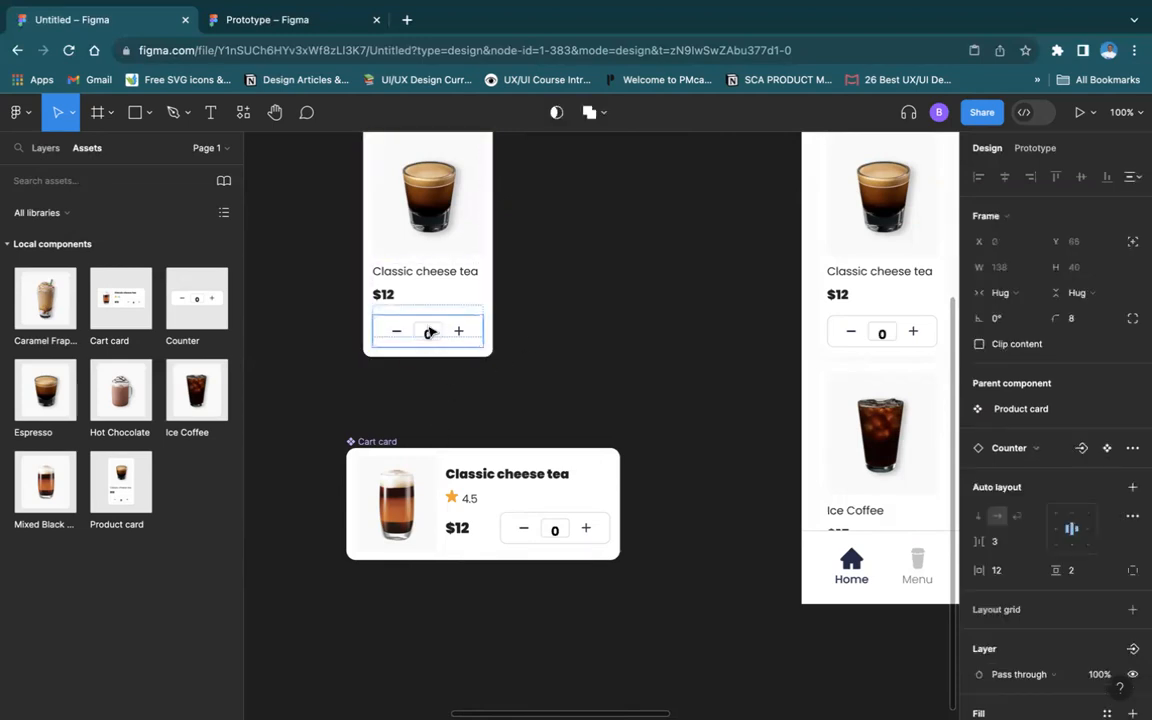
pyautogui.click(428, 332)
pyautogui.click(571, 329)
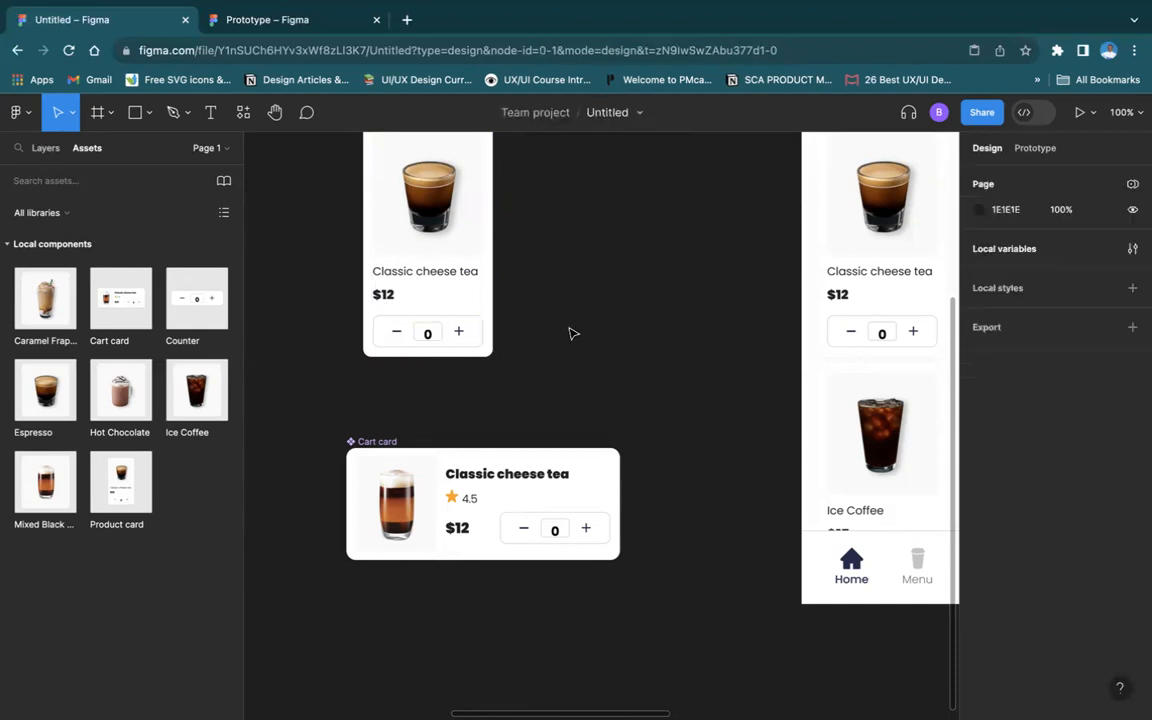
# Set the counter number in the Product card component to auto width
pyautogui.scroll(2, 455, 335)
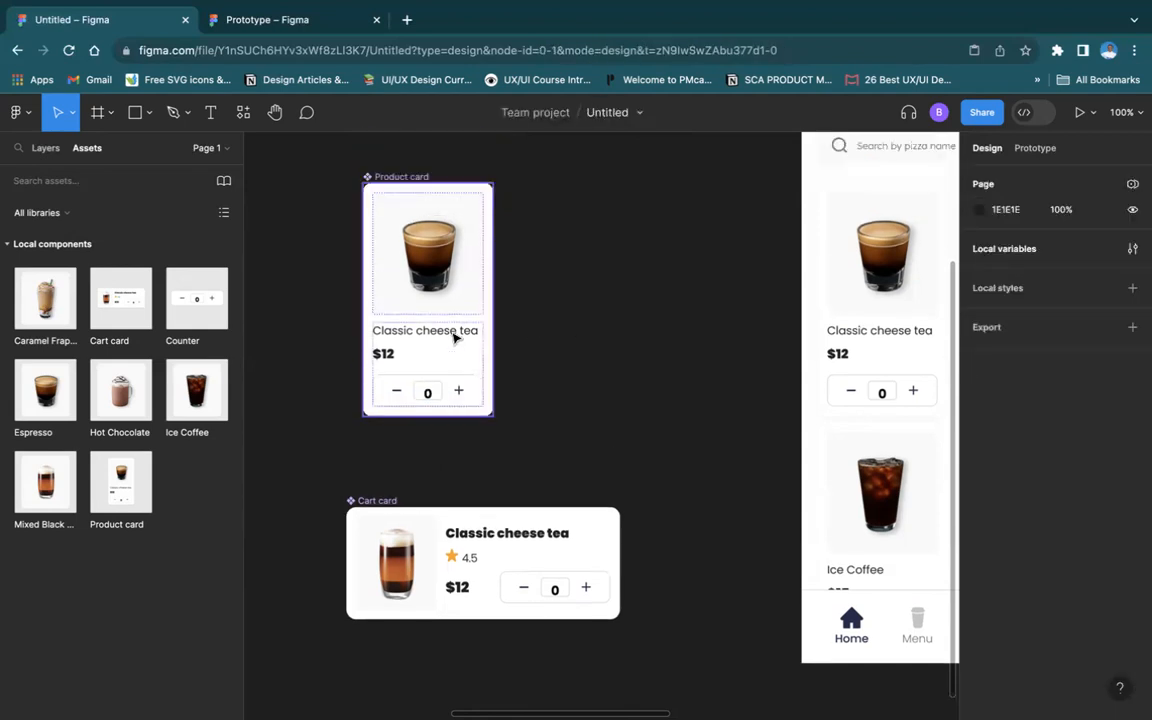
pyautogui.click(430, 398)
pyautogui.doubleClick(428, 393)
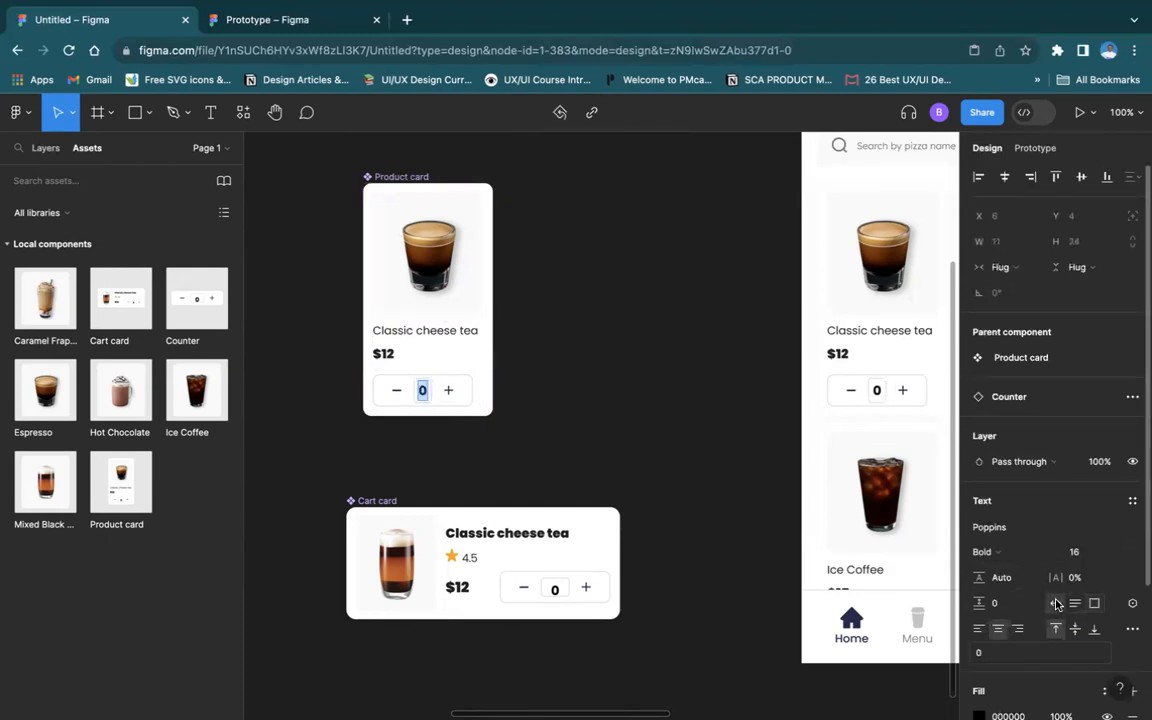
pyautogui.click(626, 396)
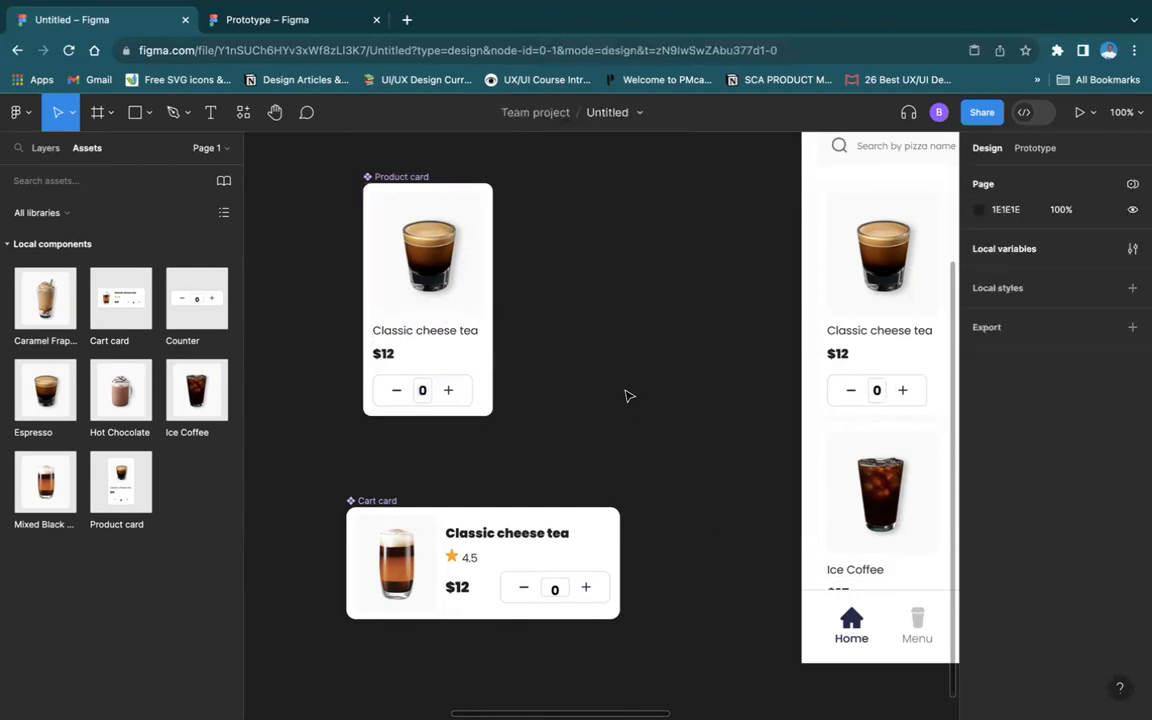
# Set the counter number in the Cart card component to auto width
pyautogui.hscroll(3, 600, 460)
pyautogui.scroll(-2, 600, 460)
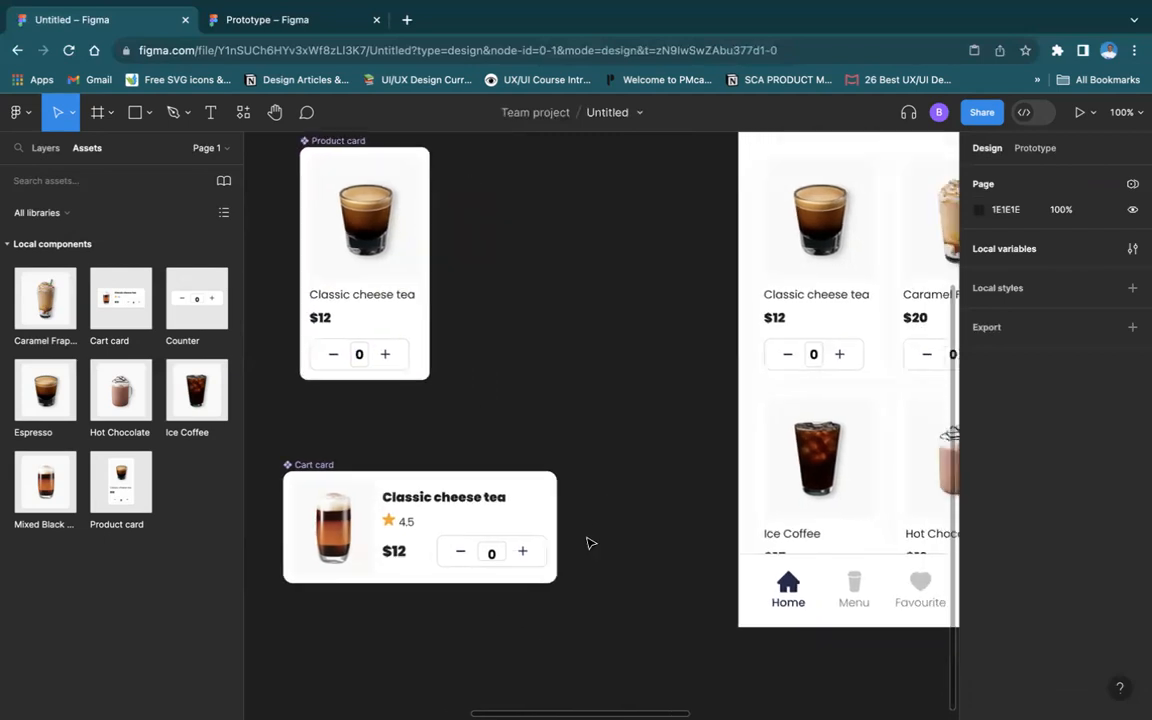
pyautogui.doubleClick(481, 538)
pyautogui.doubleClick(481, 539)
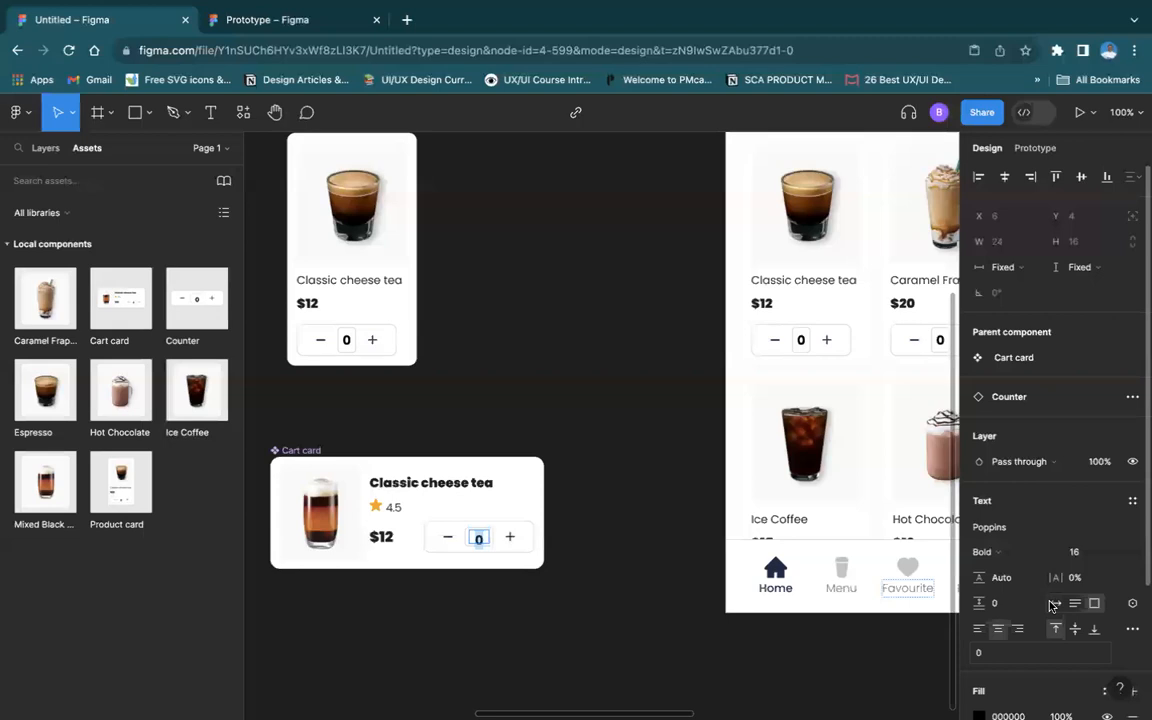
pyautogui.click(512, 379)
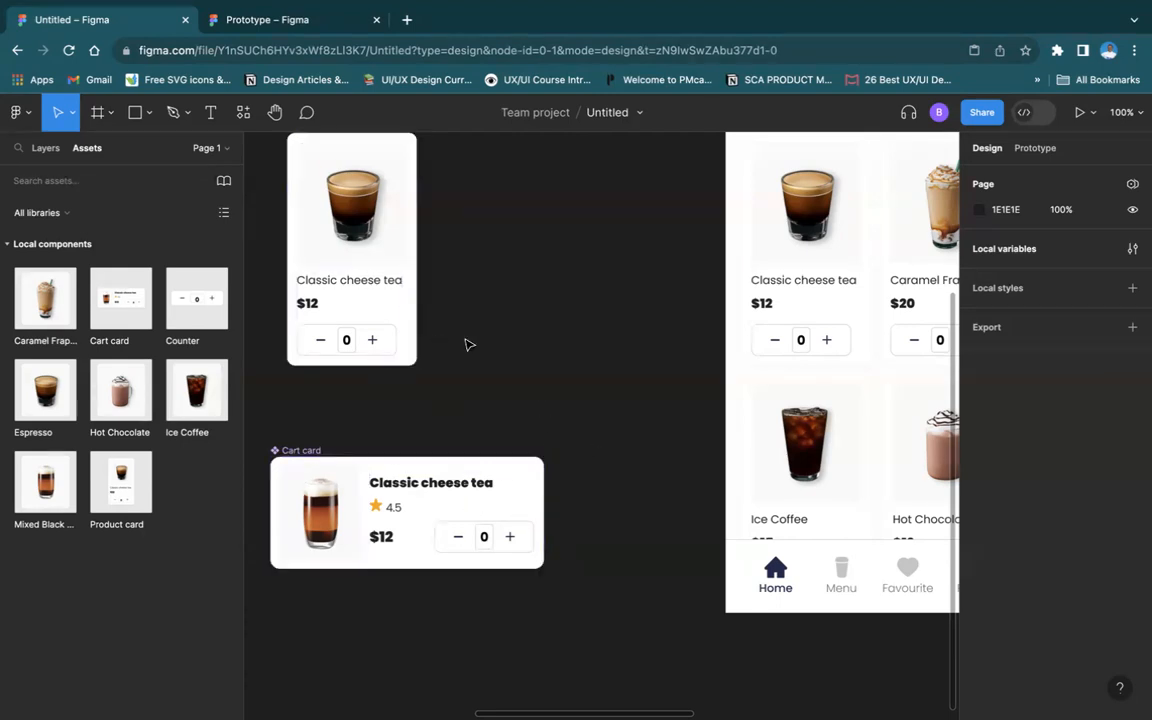
# Center-align the auto layout frame holding the Product card's name, price and counter
pyautogui.hscroll(-1, 468, 344)
pyautogui.hscroll(-2, 468, 344)
pyautogui.click(431, 346)
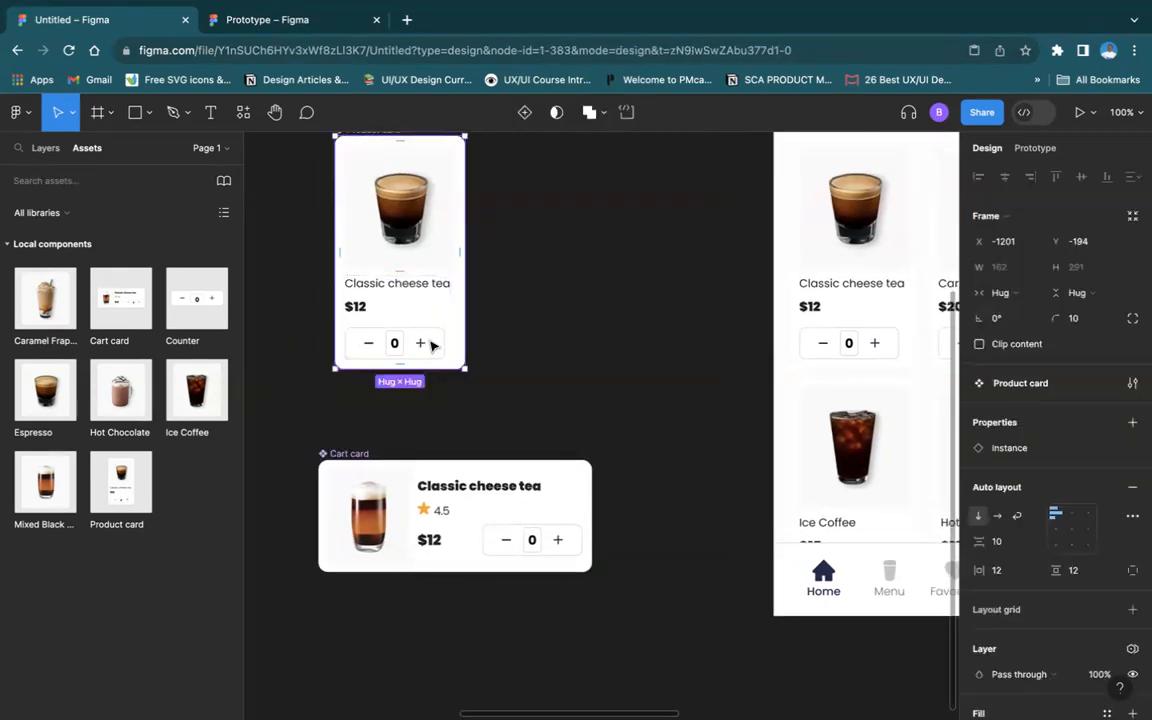
pyautogui.doubleClick(431, 345)
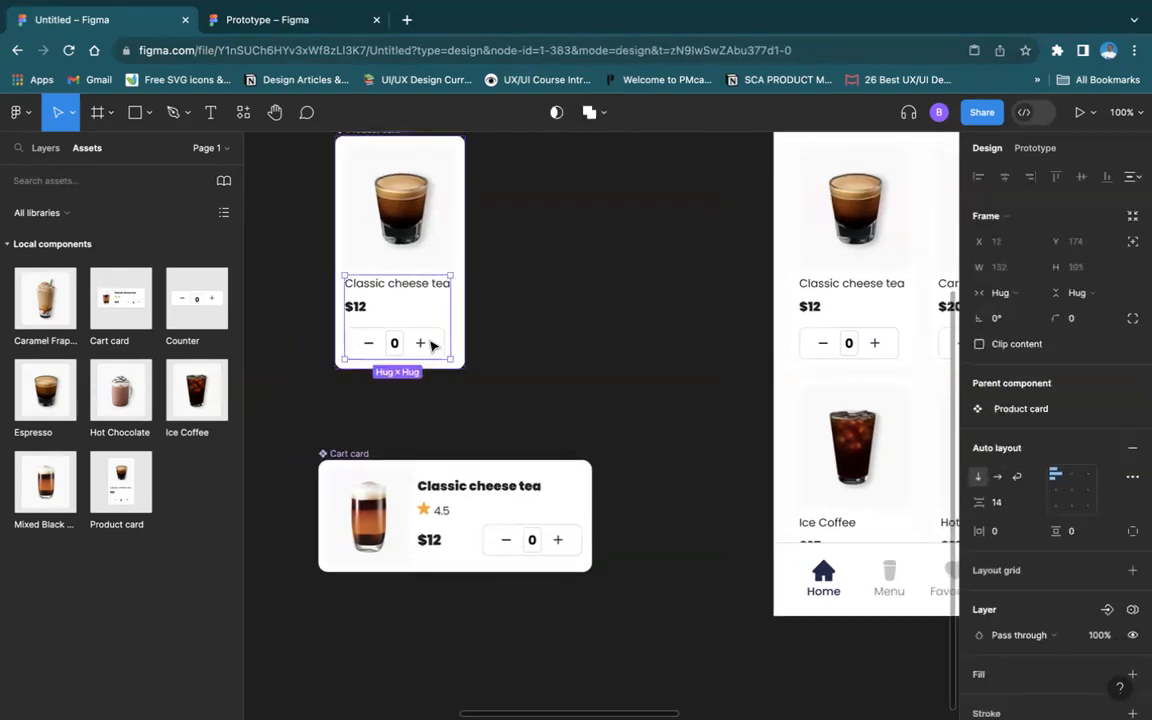
pyautogui.click(1073, 493)
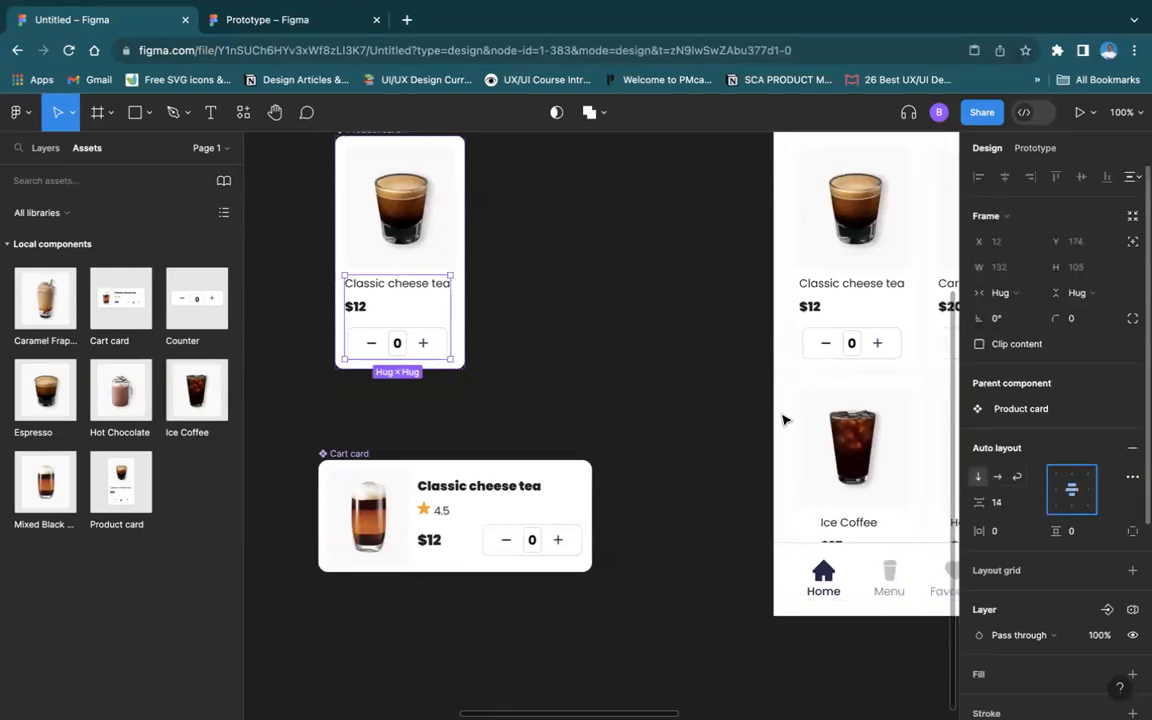
pyautogui.click(549, 381)
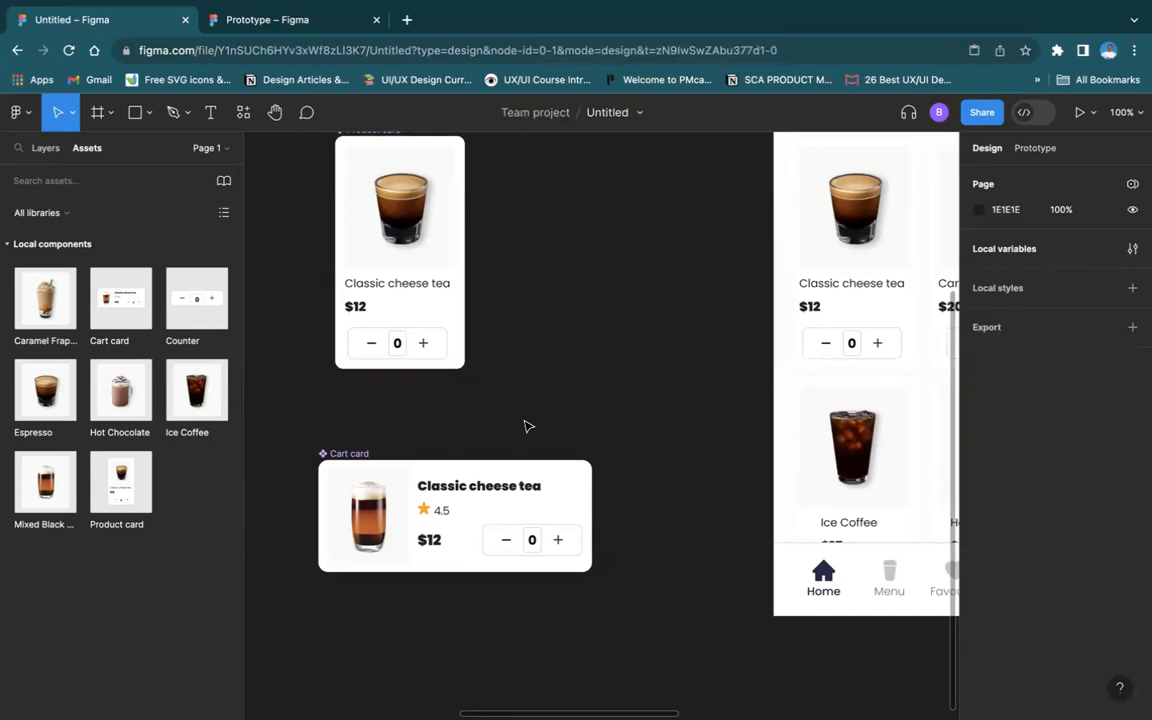
# Review the layout of the Homescreen's product cards and the Cart card component after the counter and alignment changes
pyautogui.scroll(5, 528, 427)
pyautogui.hscroll(3, 489, 406)
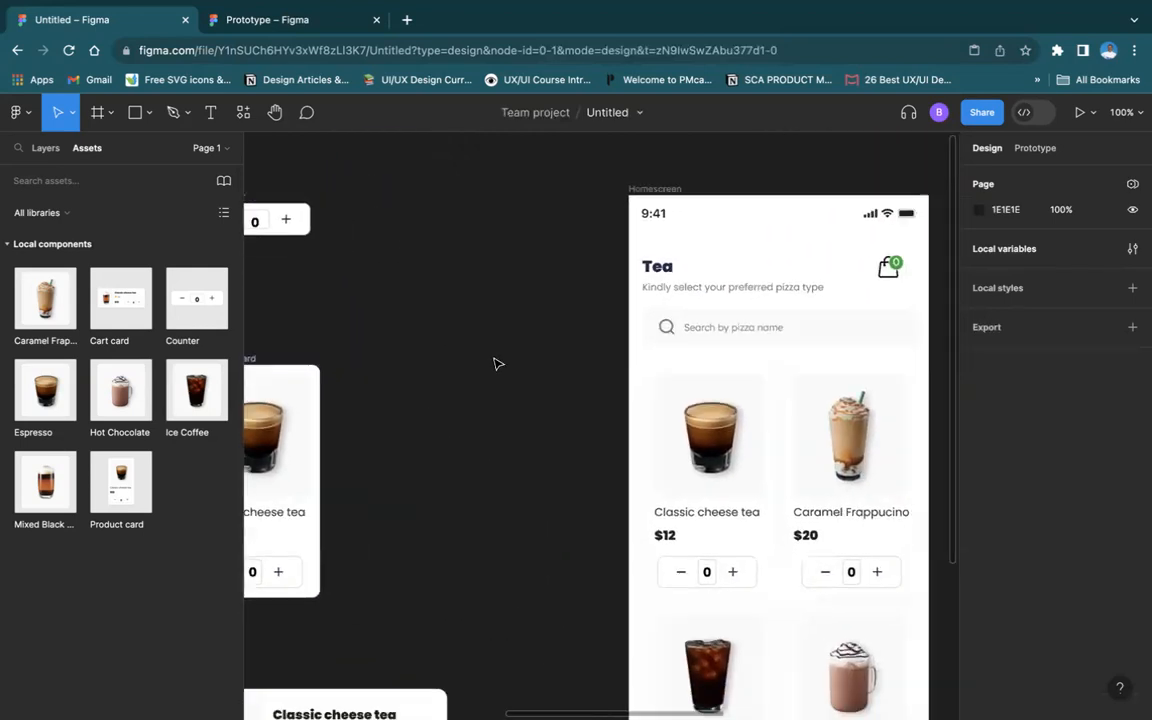
pyautogui.scroll(-2, 712, 424)
pyautogui.hscroll(2, 712, 424)
pyautogui.scroll(-1, 715, 427)
pyautogui.hscroll(1, 715, 427)
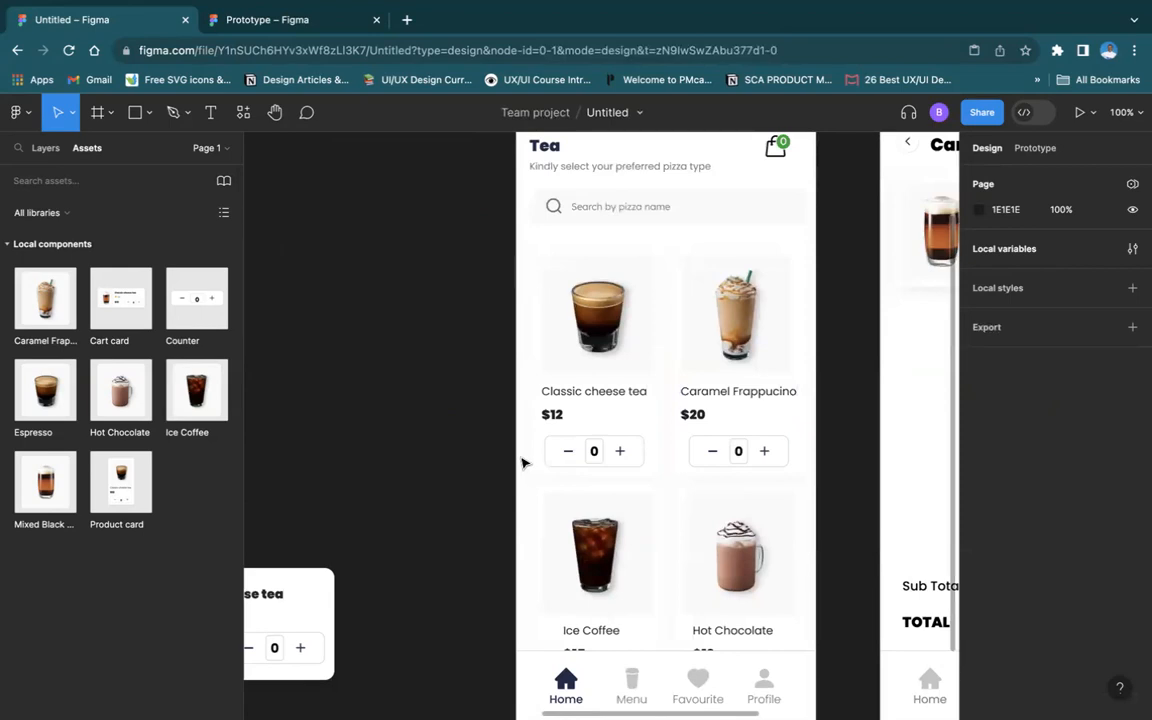
pyautogui.press('-')
pyautogui.hscroll(-2, 522, 462)
pyautogui.scroll(-1, 522, 462)
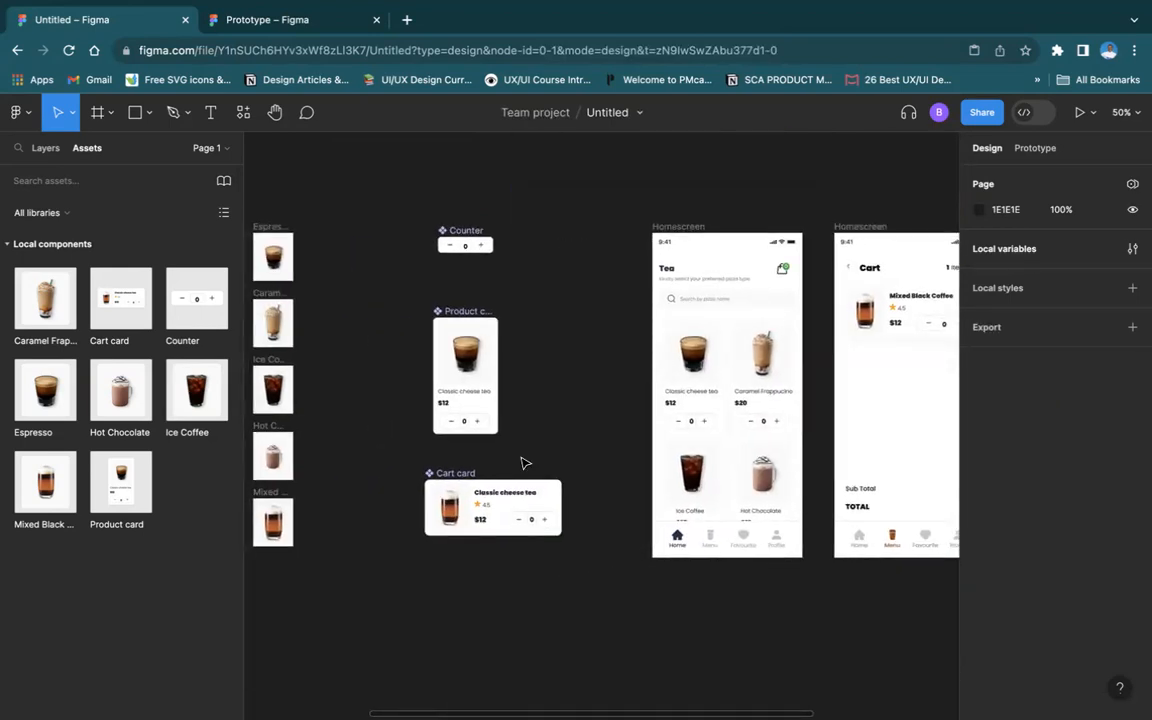
pyautogui.press('+')
pyautogui.scroll(-3, 522, 462)
pyautogui.hscroll(-3, 522, 462)
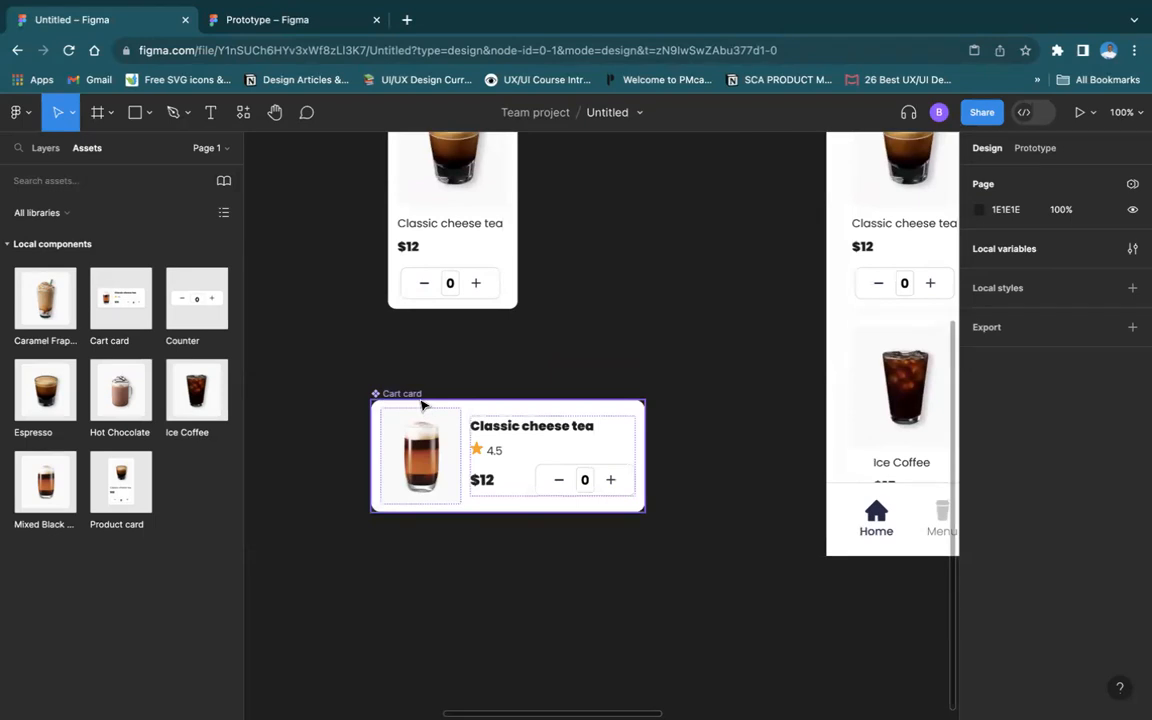
# Make an instance of the Cart card below its main component and cut it for reuse on the Cart screen
pyautogui.moveTo(410, 400); pyautogui.dragTo(458, 581)
pyautogui.click(480, 552)
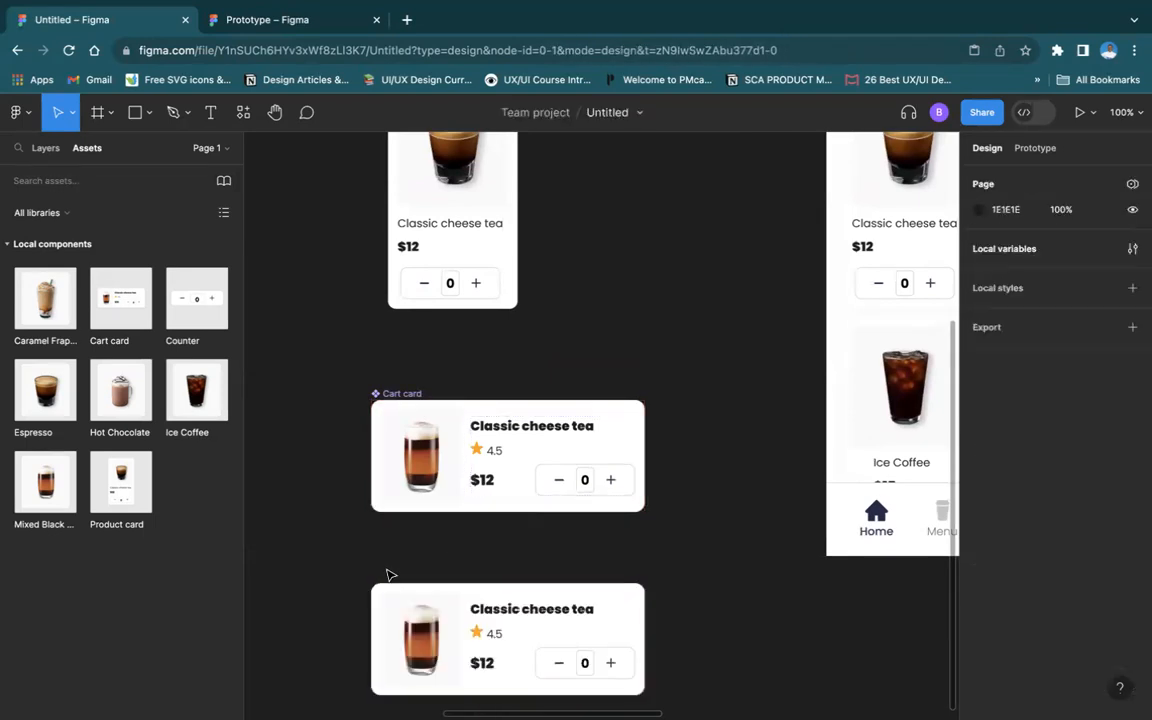
pyautogui.click(390, 581)
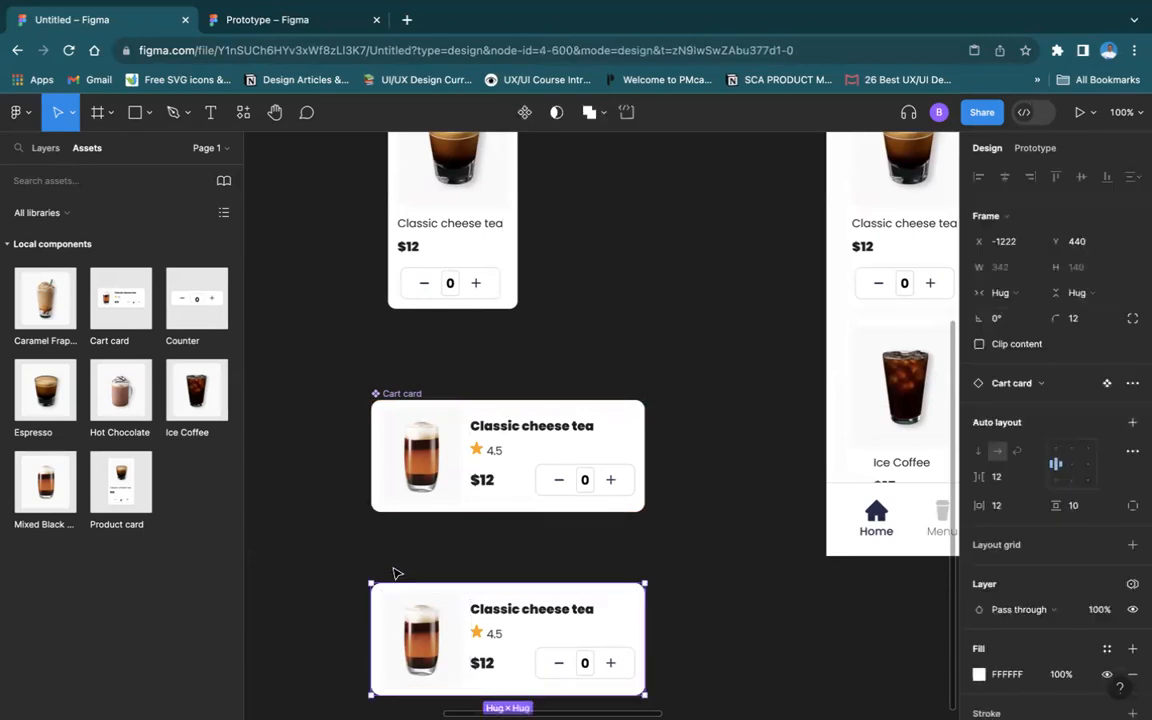
pyautogui.press('Delete')
# Replace the Mixed Black Coffee card on the Cart screen with the copied Cart card instance
pyautogui.hscroll(10, 401, 566)
pyautogui.scroll(2, 550, 340)
pyautogui.hscroll(-2, 478, 318)
pyautogui.click(479, 305)
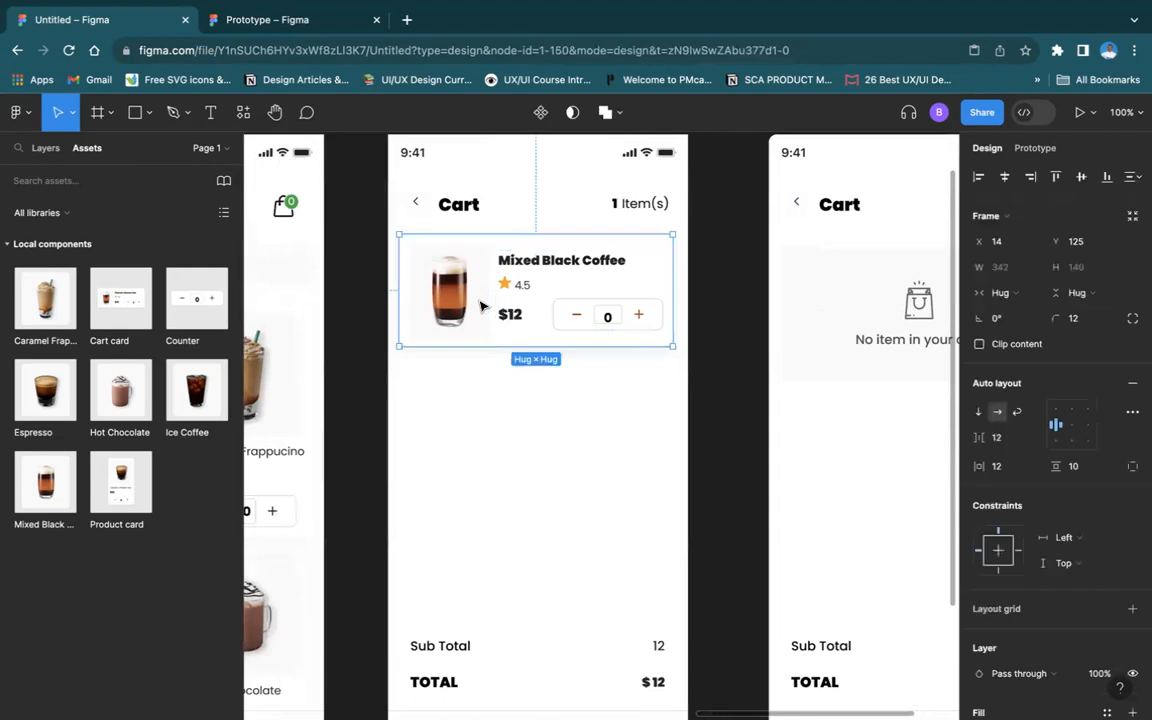
pyautogui.rightClick(481, 306)
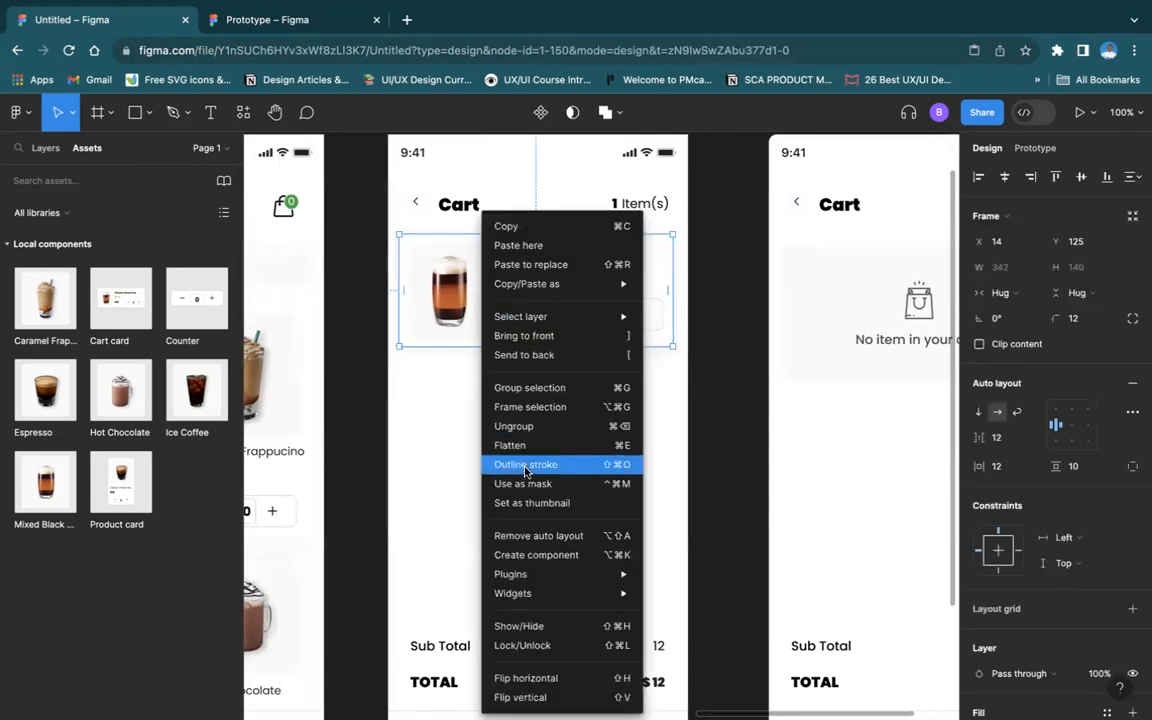
pyautogui.click(575, 265)
pyautogui.click(567, 440)
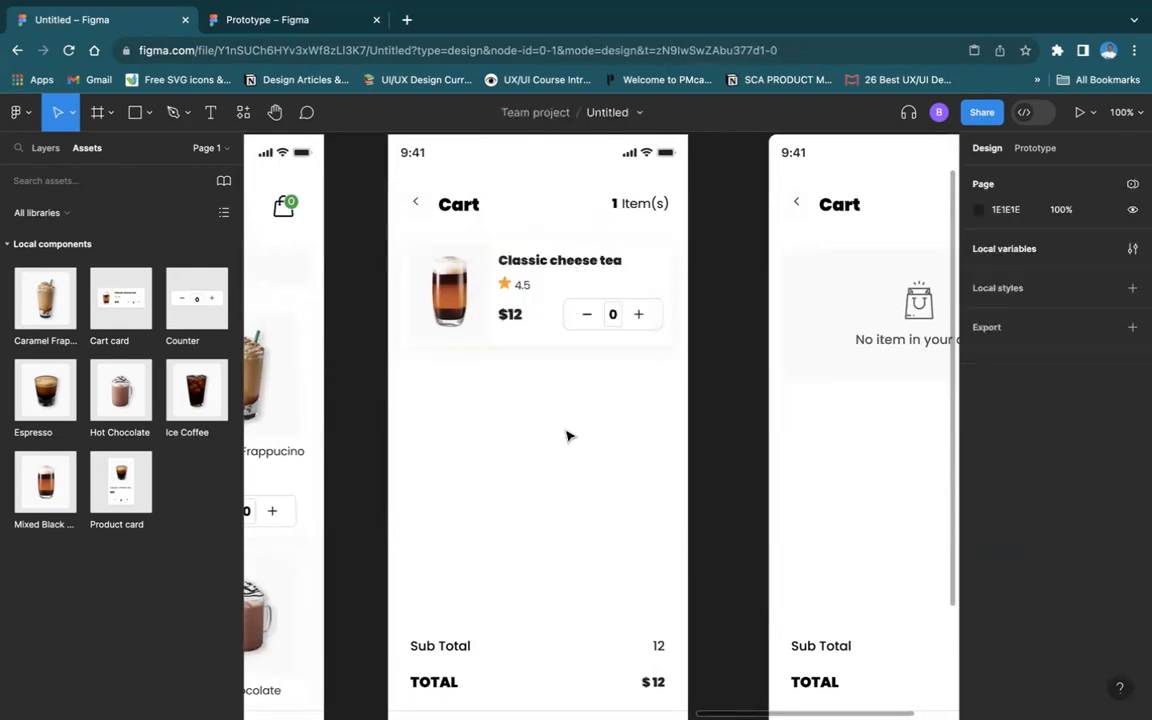
# Move the "No item in your cart" frame out of the empty Cart screen and delete that screen
pyautogui.press('-')
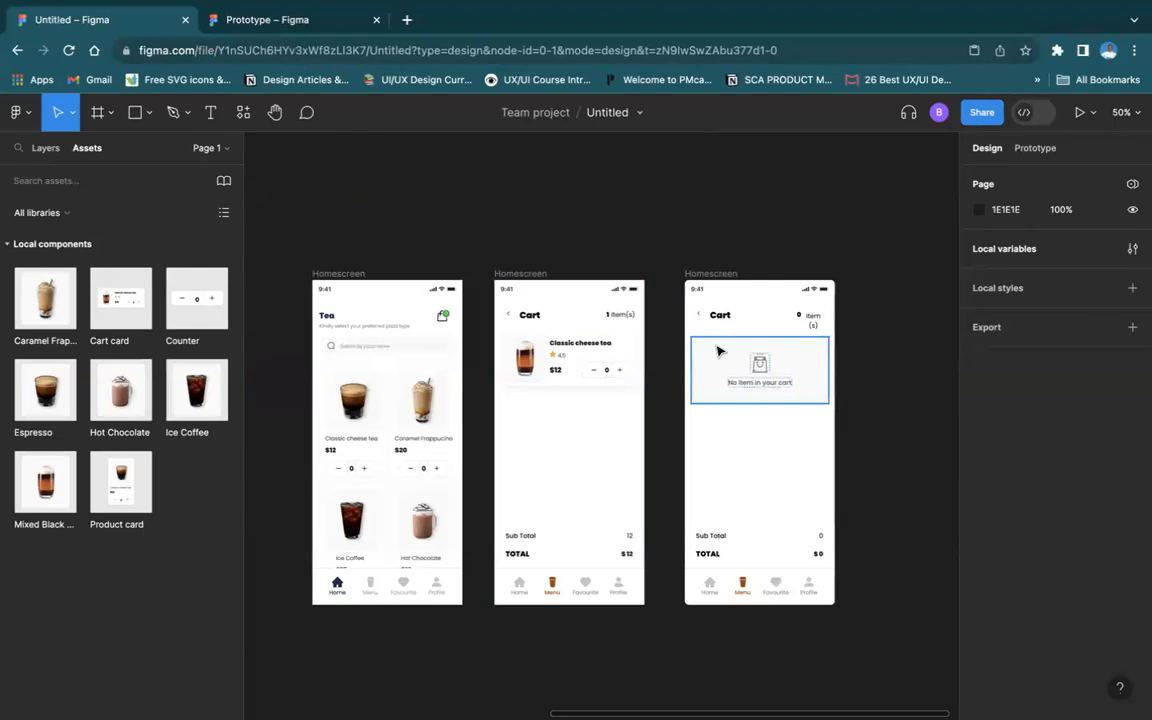
pyautogui.click(752, 385)
pyautogui.moveTo(752, 385); pyautogui.dragTo(909, 376)
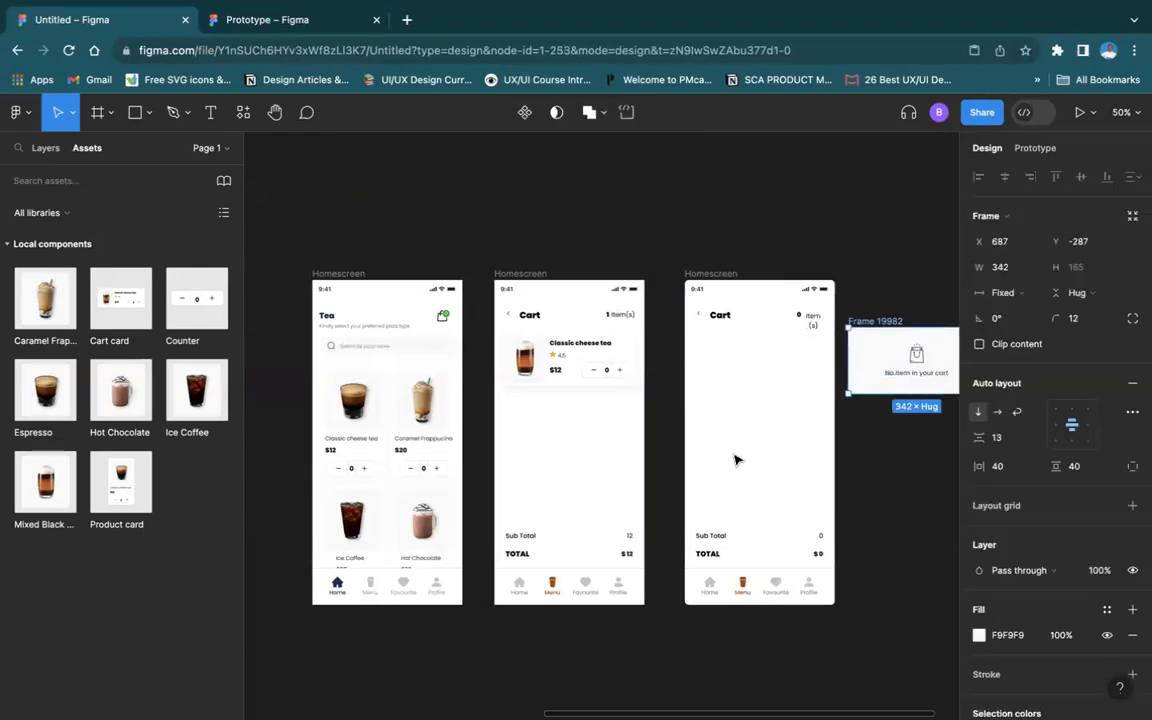
pyautogui.click(724, 274)
pyautogui.press('Delete')
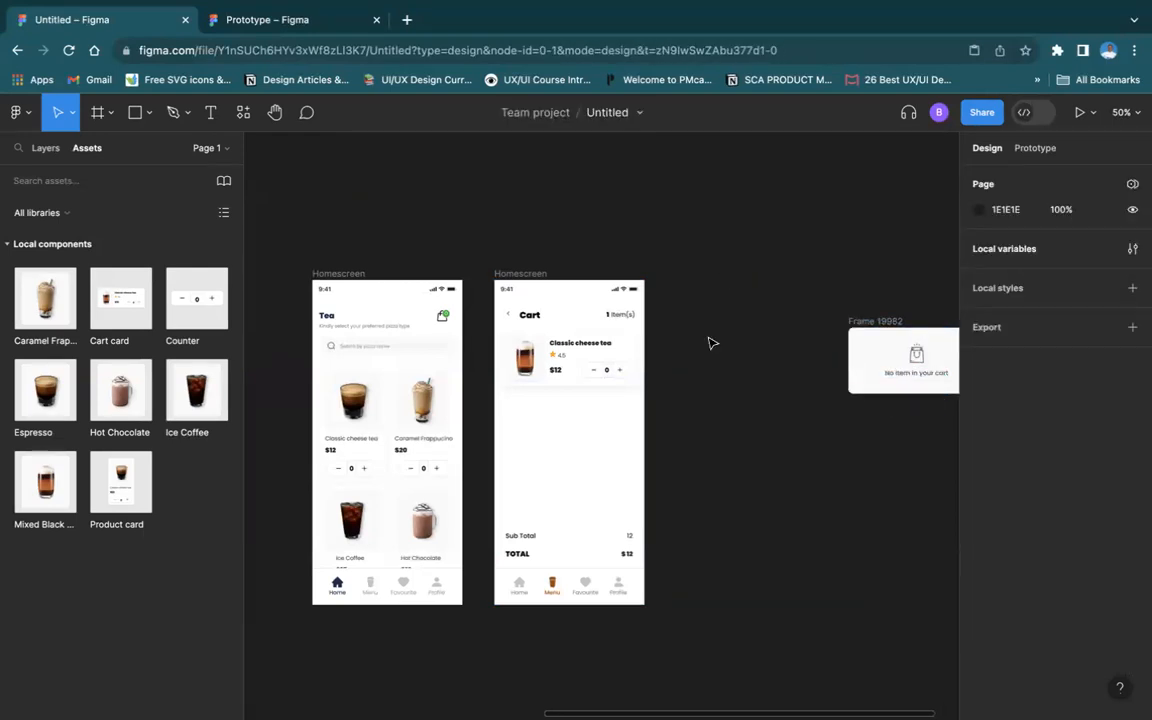
# Duplicate the Cart card instance twice down the Cart screen to make three closely stacked cards
pyautogui.click(556, 356)
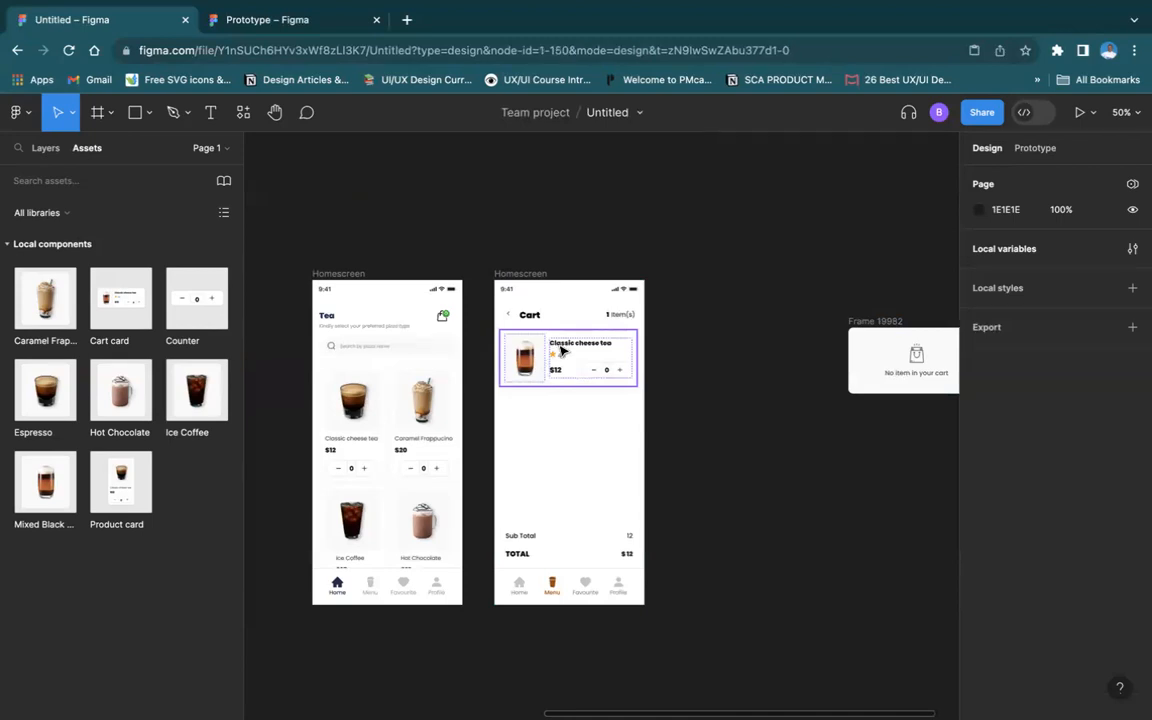
pyautogui.moveTo(556, 356); pyautogui.dragTo(561, 424)
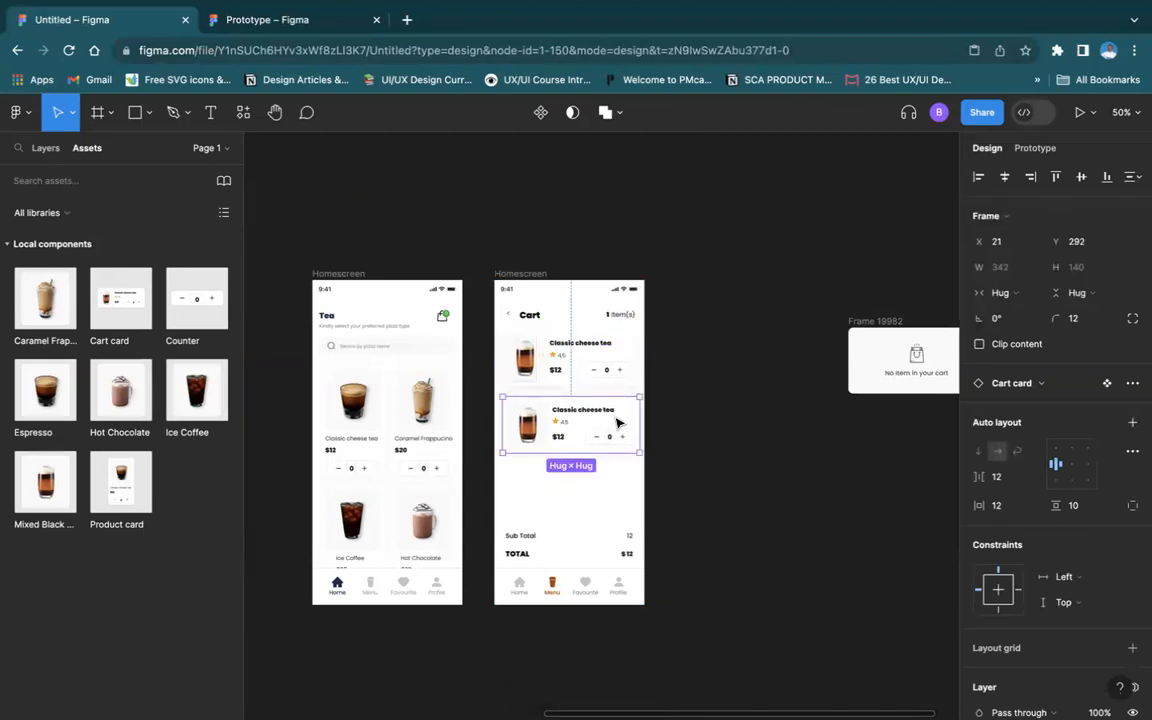
pyautogui.scroll(5, 617, 424)
pyautogui.scroll(-2, 620, 419)
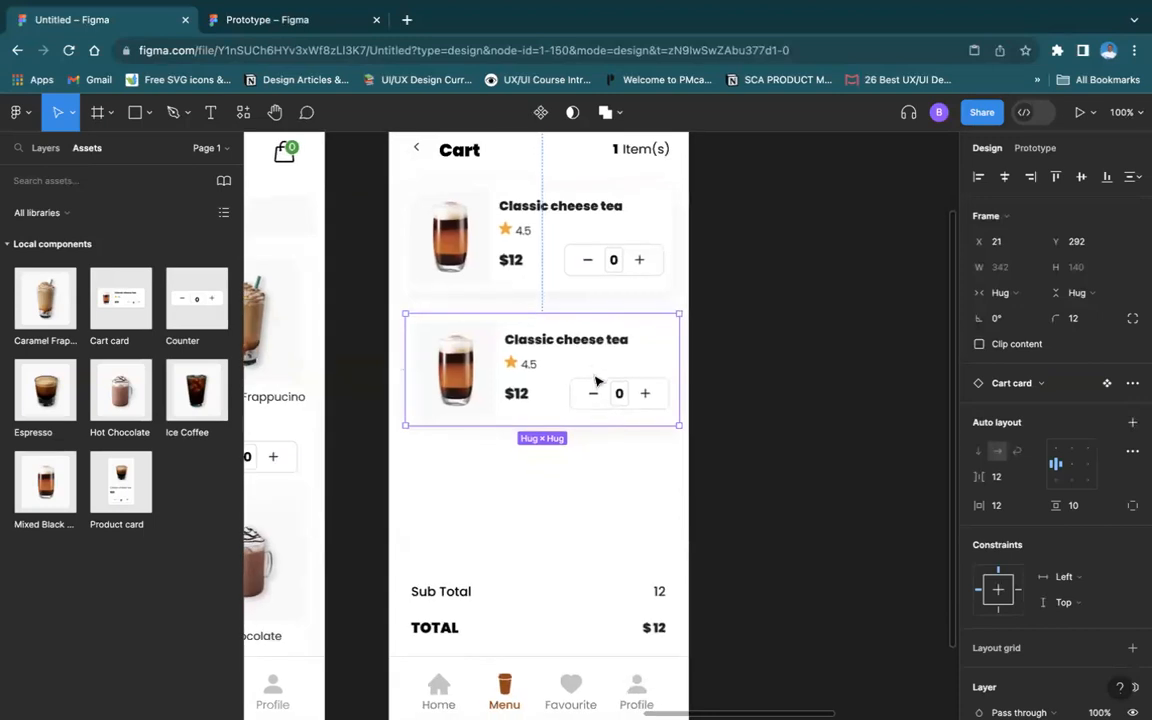
pyautogui.moveTo(585, 389); pyautogui.dragTo(590, 379)
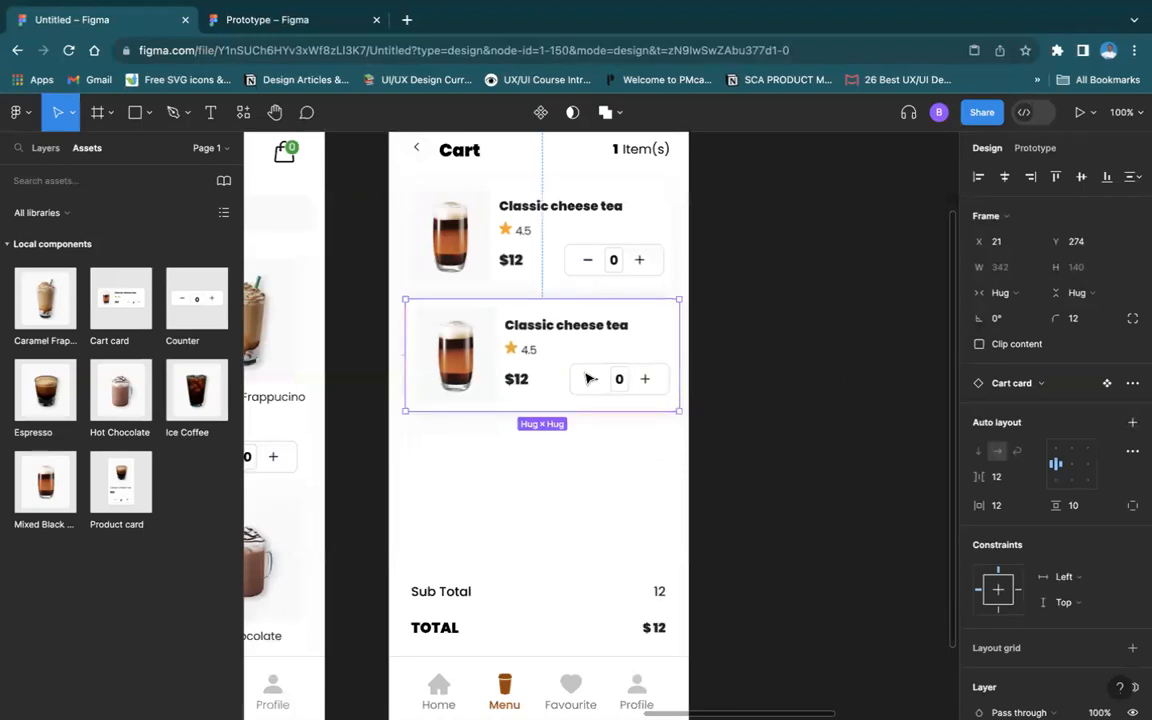
pyautogui.hotkey('ctrl', 'd')
pyautogui.click(743, 435)
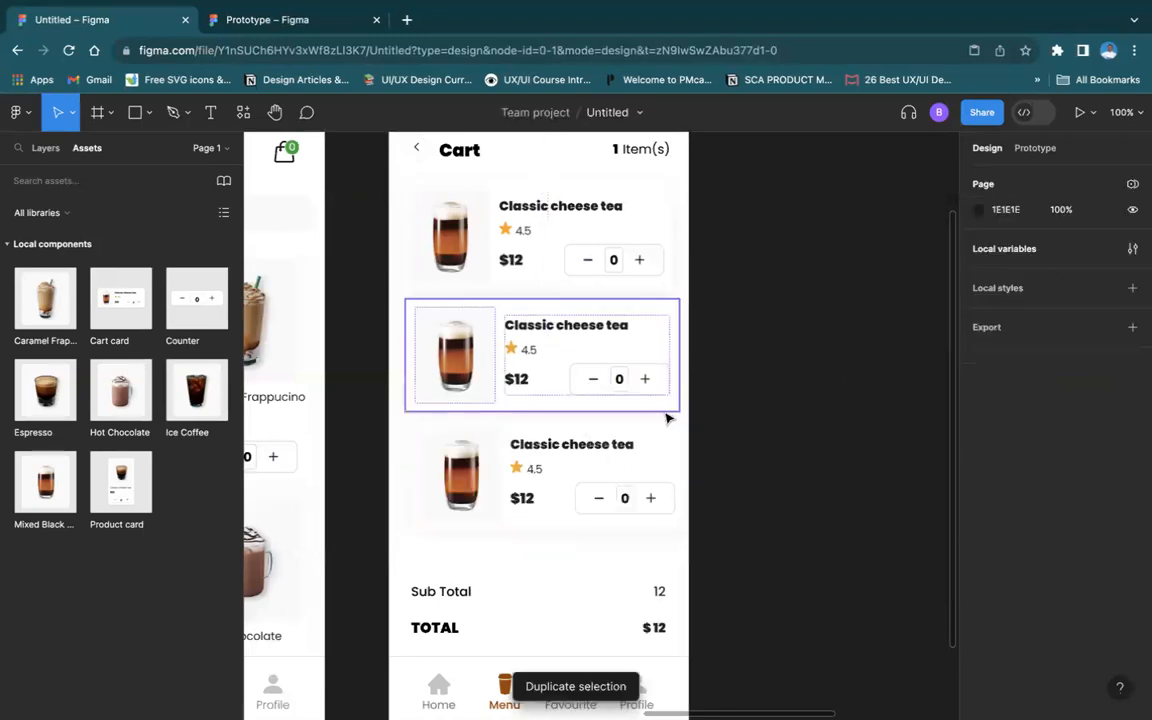
# Move all three Cart card instances out onto the canvas beside the Cart screen and align their left edges
pyautogui.click(597, 464)
pyautogui.keyDown('shift'); pyautogui.click(599, 380); pyautogui.keyUp('shift')
pyautogui.keyDown('shift'); pyautogui.click(567, 254); pyautogui.keyUp('shift')
pyautogui.moveTo(553, 330); pyautogui.dragTo(852, 399)
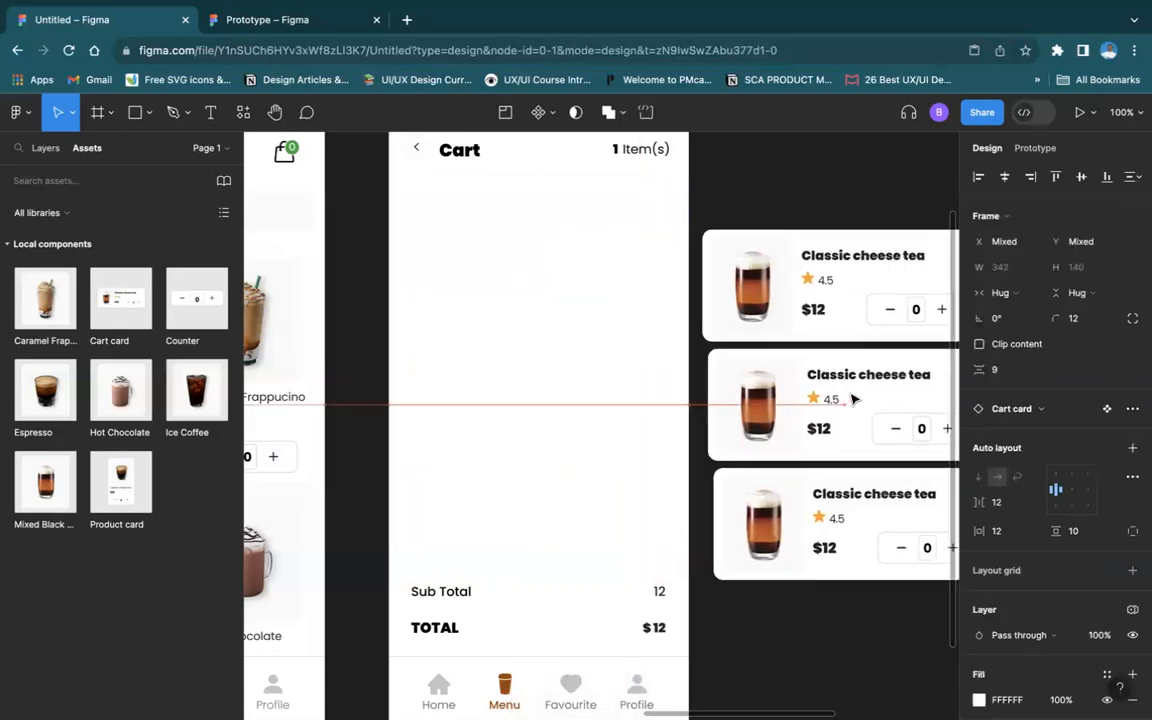
pyautogui.click(978, 176)
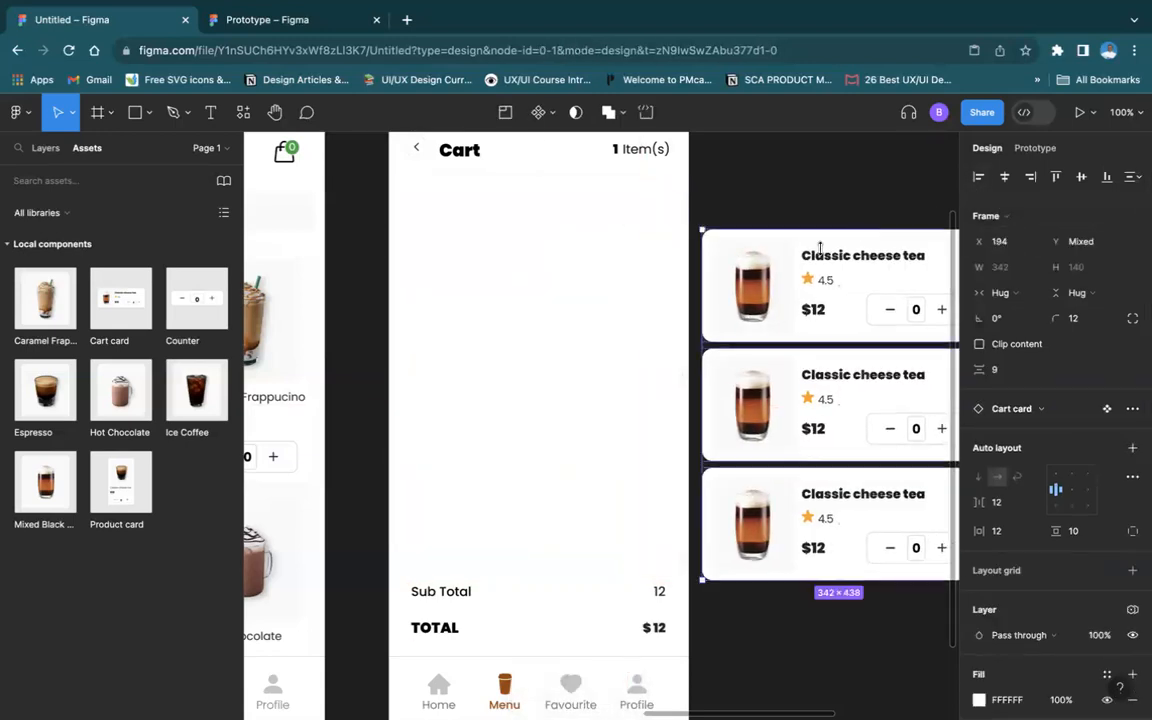
# Duplicate the lowest Cart card instance and place the copy directly beneath it as a fourth card
pyautogui.hscroll(5, 820, 248)
pyautogui.scroll(-2, 820, 248)
pyautogui.click(753, 537)
pyautogui.click(644, 450)
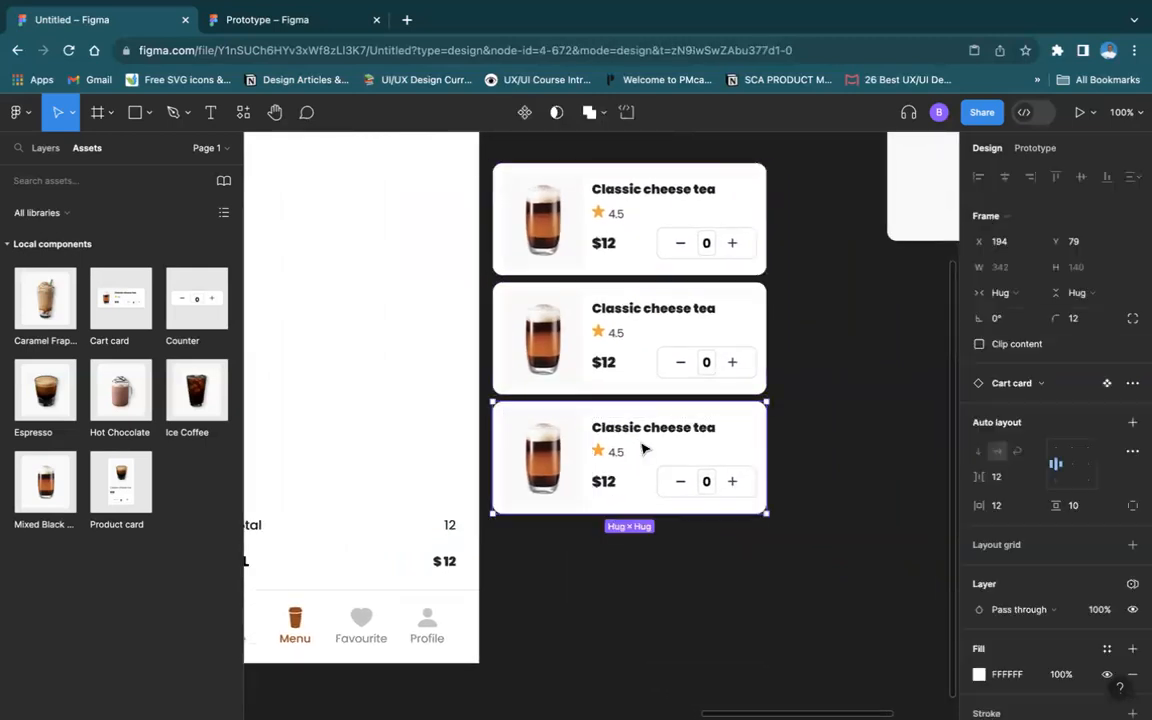
pyautogui.press('super+d')
pyautogui.moveTo(645, 450); pyautogui.dragTo(619, 586)
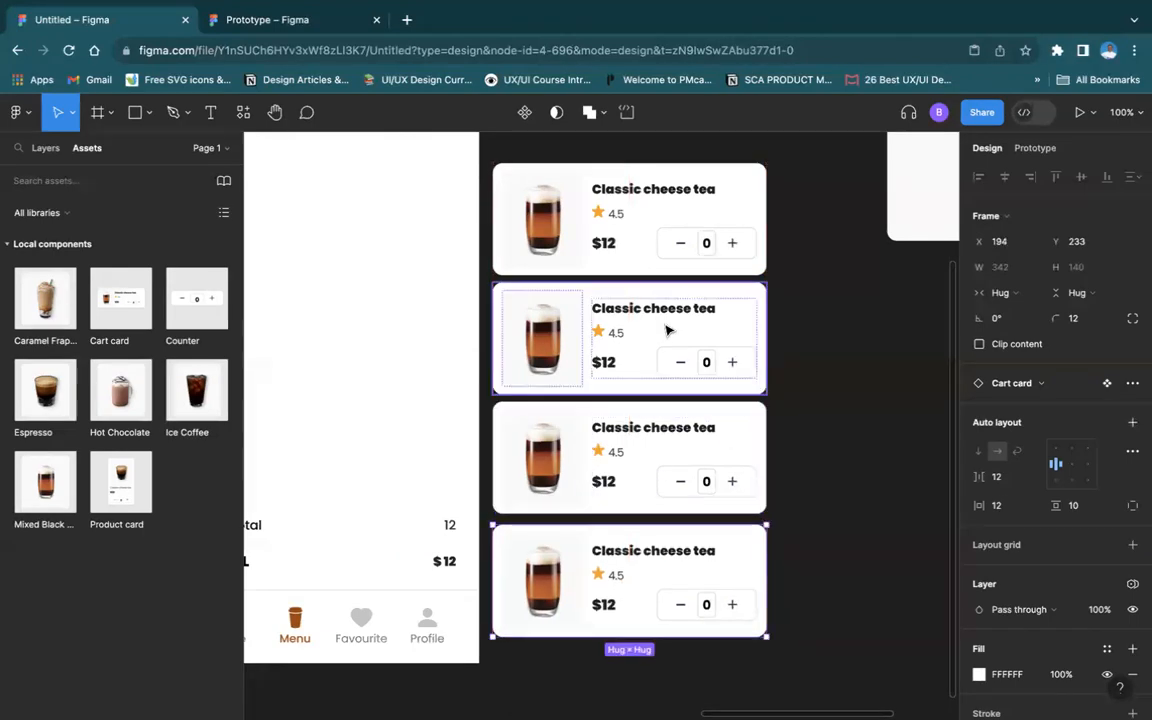
# Set the first Cart card's Product variable mode to Classic cheese tea
pyautogui.click(683, 214)
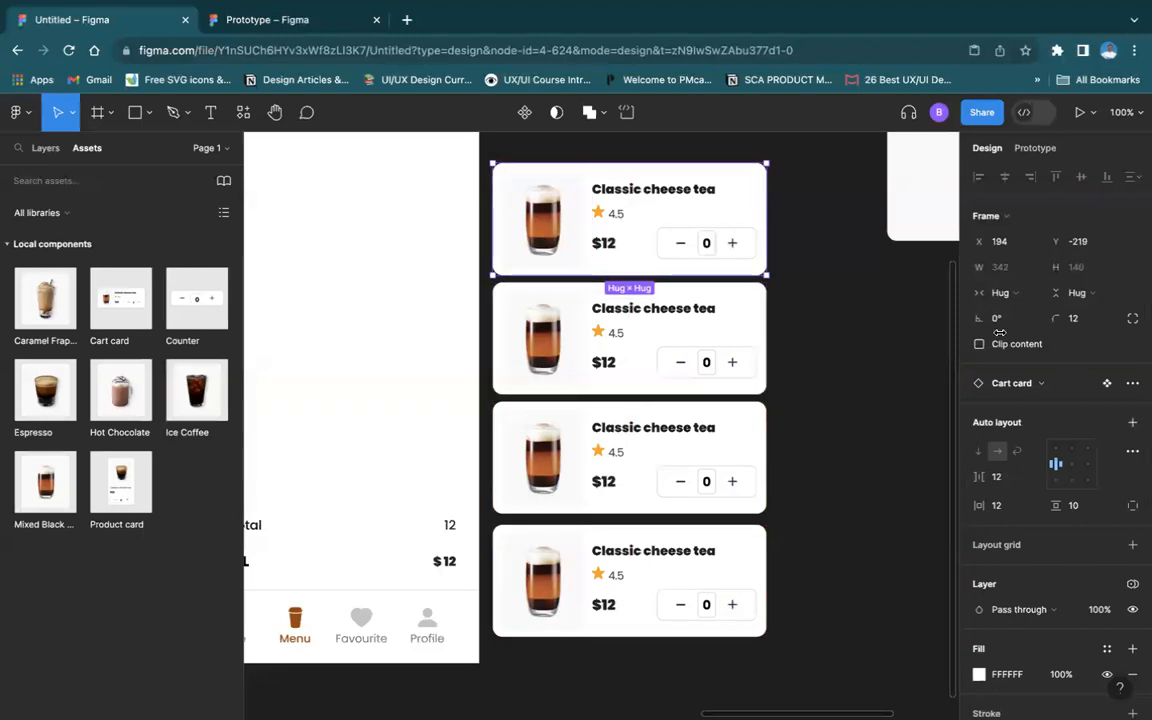
pyautogui.click(1132, 585)
pyautogui.moveTo(1104, 630)
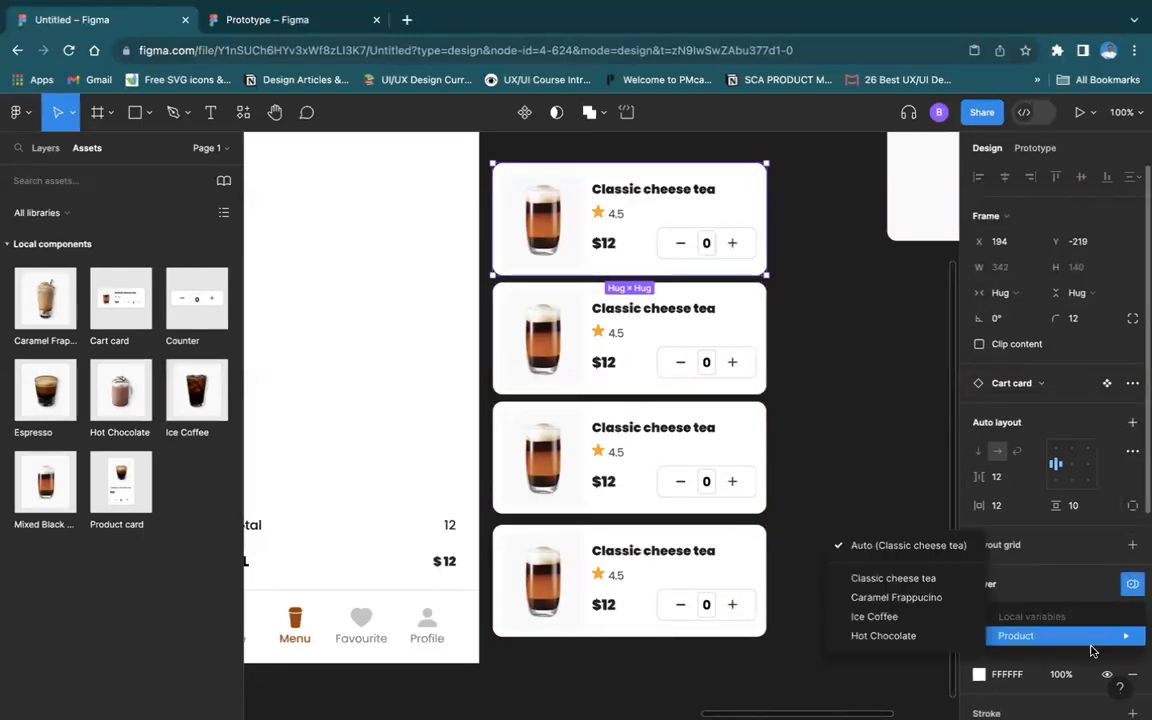
pyautogui.click(909, 582)
# Set the second Cart card's Product variable mode to Caramel Frappucino
pyautogui.click(590, 285)
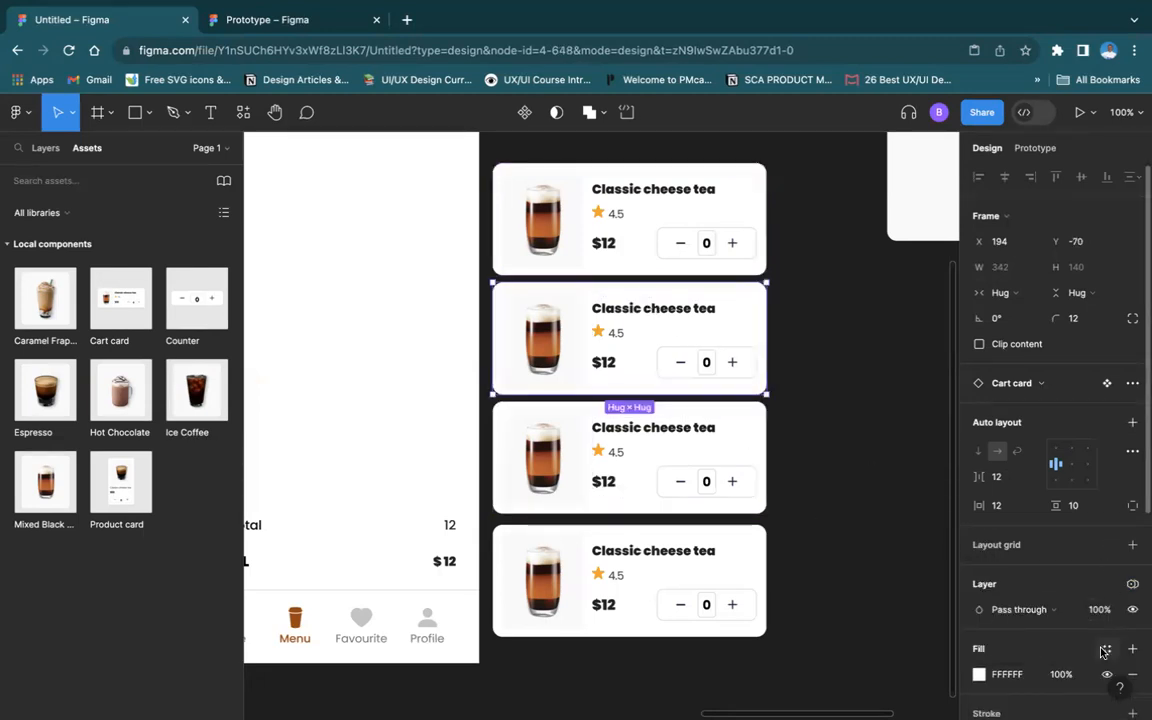
pyautogui.scroll(-5, 1104, 540)
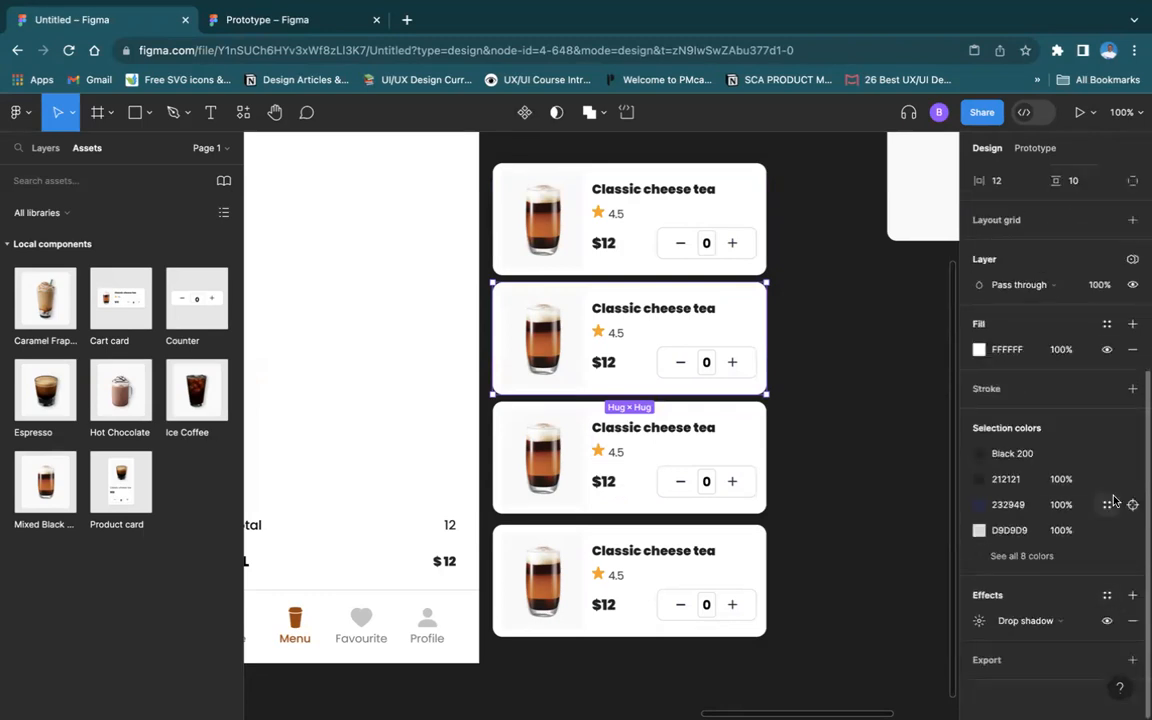
pyautogui.click(1132, 259)
pyautogui.moveTo(1050, 318)
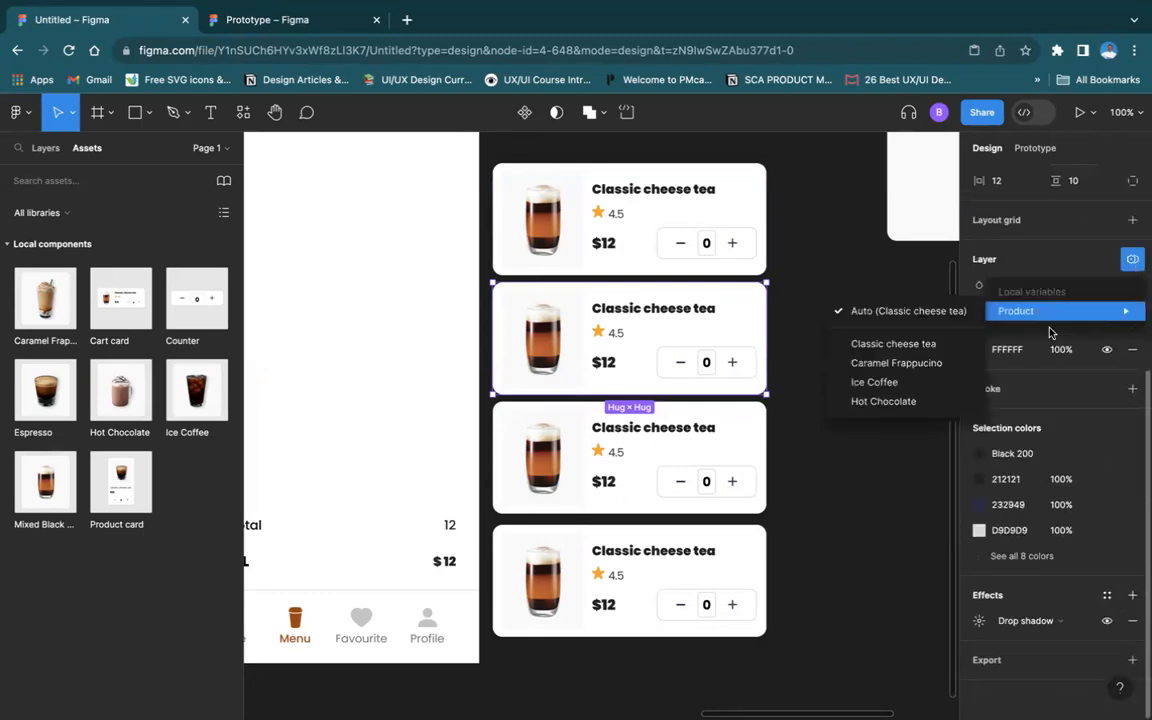
pyautogui.click(897, 363)
# Set the third Cart card's Product variable mode to Ice Coffee
pyautogui.click(690, 432)
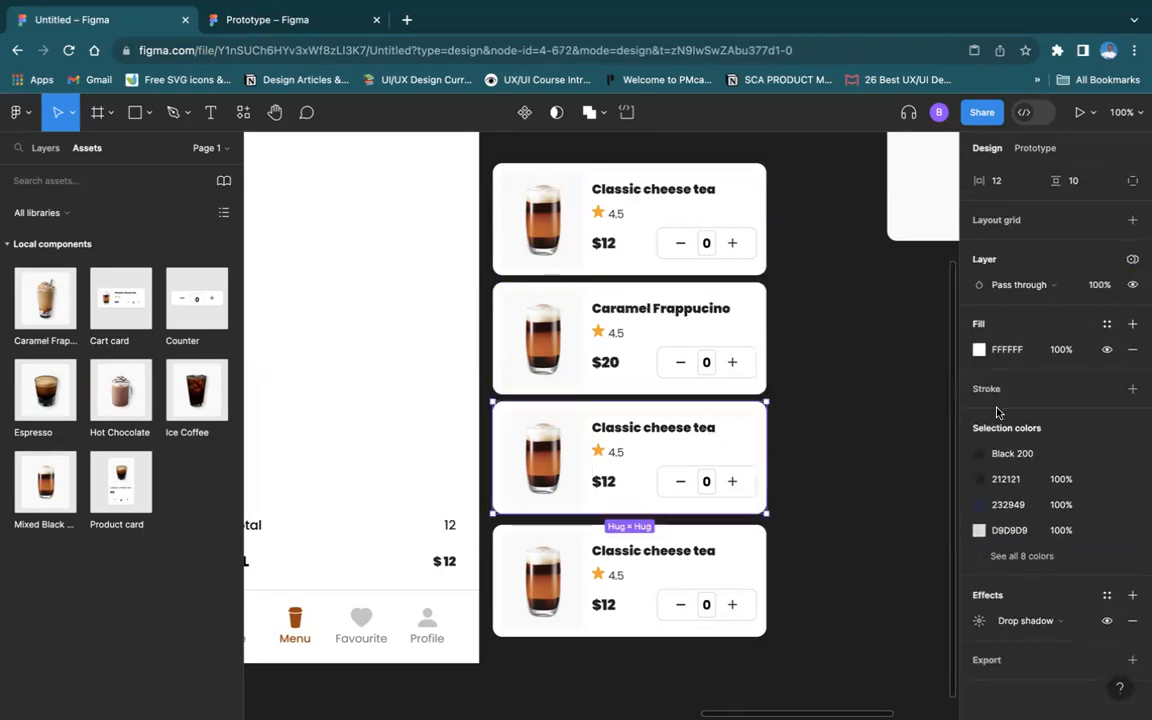
pyautogui.click(1132, 260)
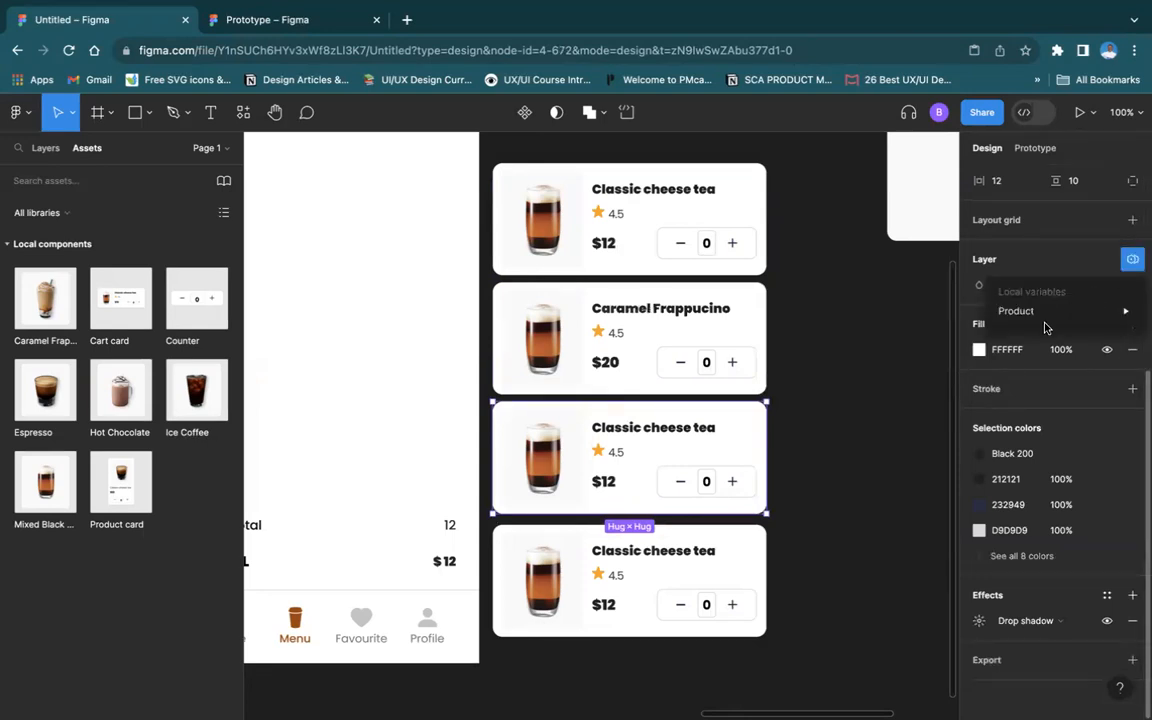
pyautogui.moveTo(1038, 326)
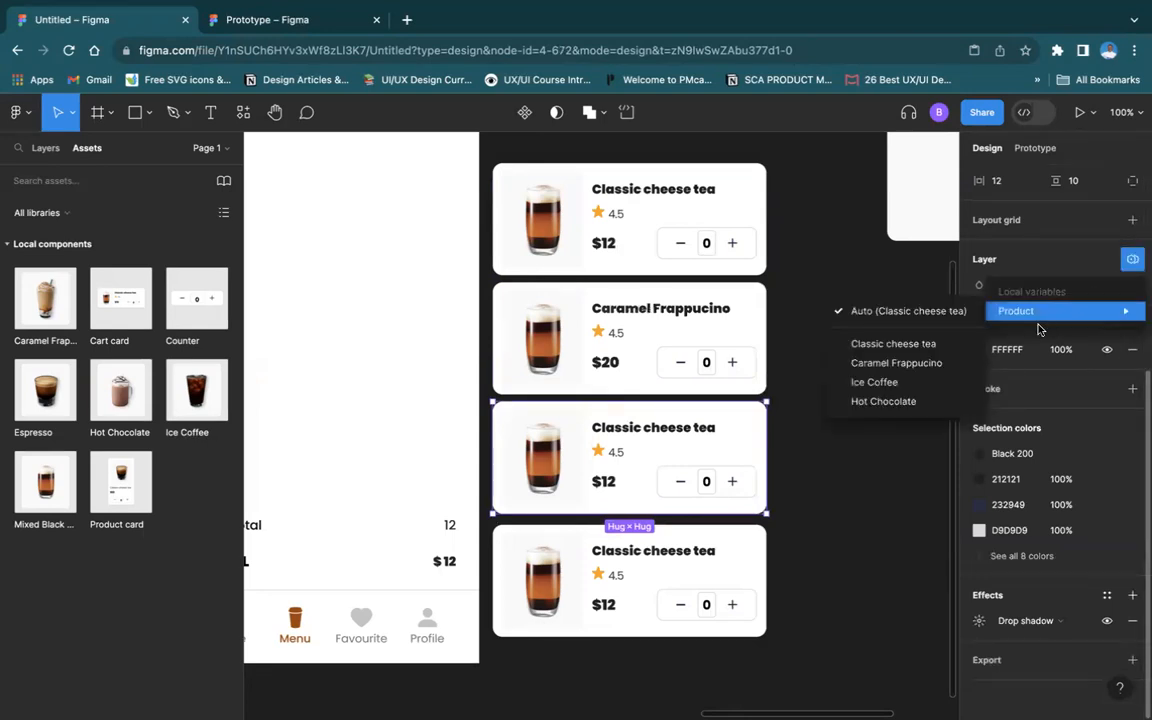
pyautogui.click(905, 383)
# Set the fourth Cart card's Product variable mode to Hot Chocolate
pyautogui.click(745, 548)
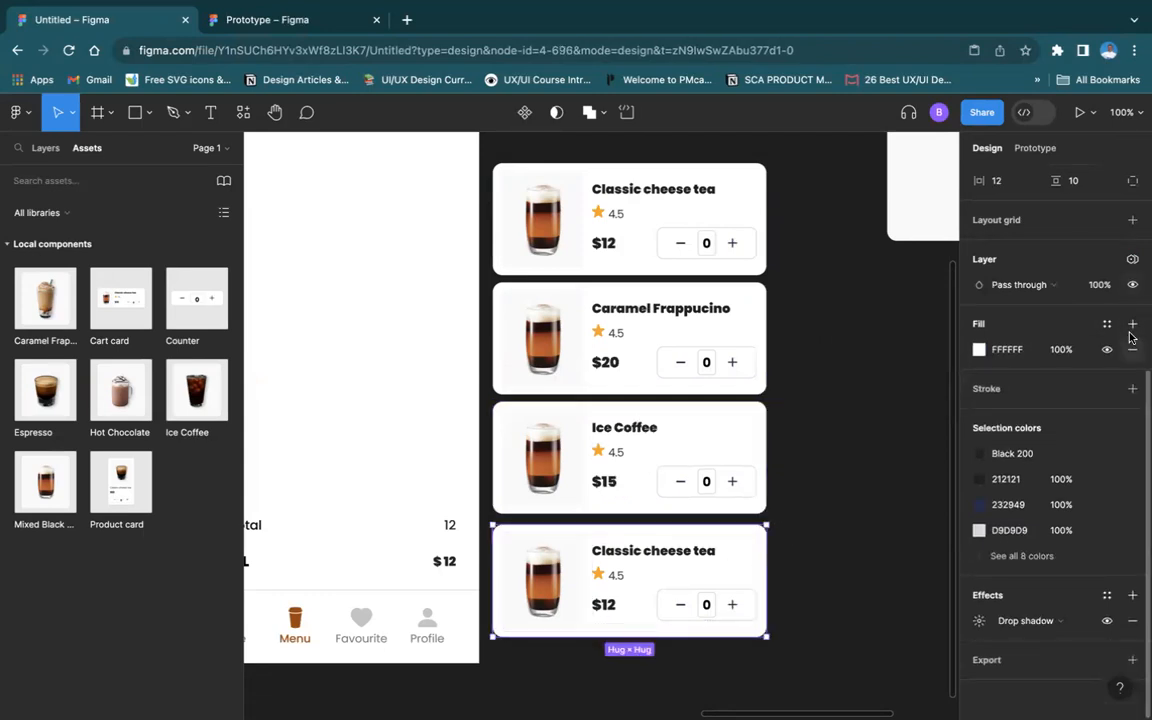
pyautogui.click(1133, 260)
pyautogui.moveTo(1090, 309)
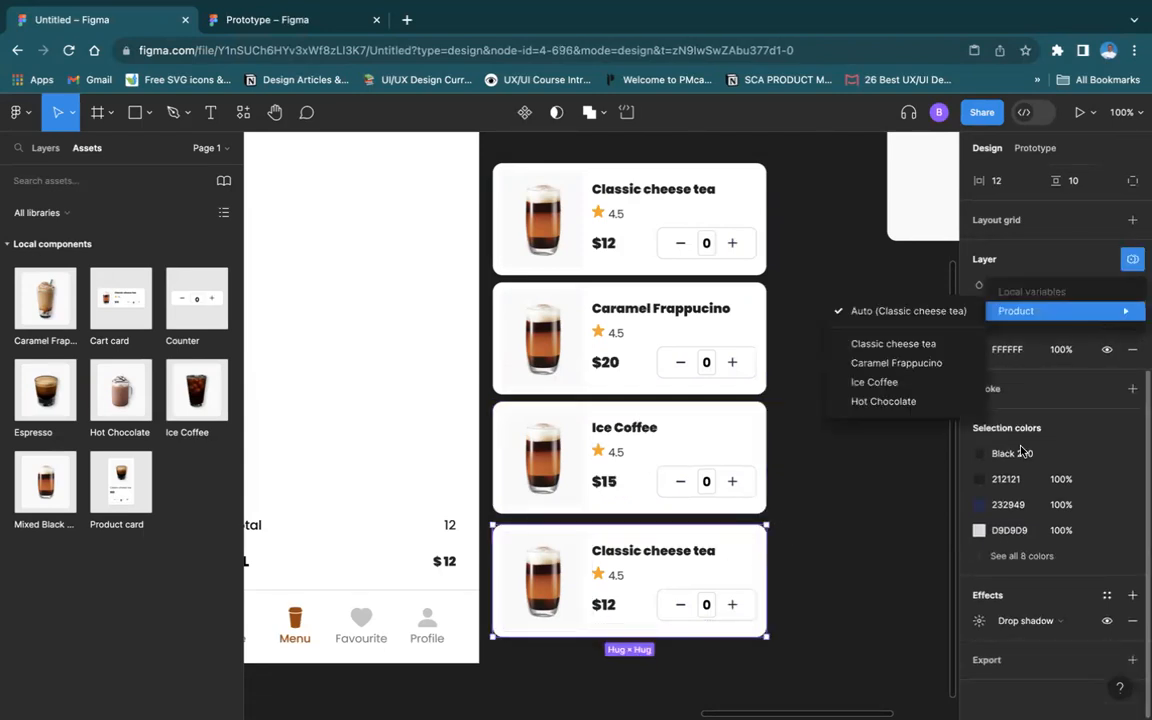
pyautogui.click(885, 401)
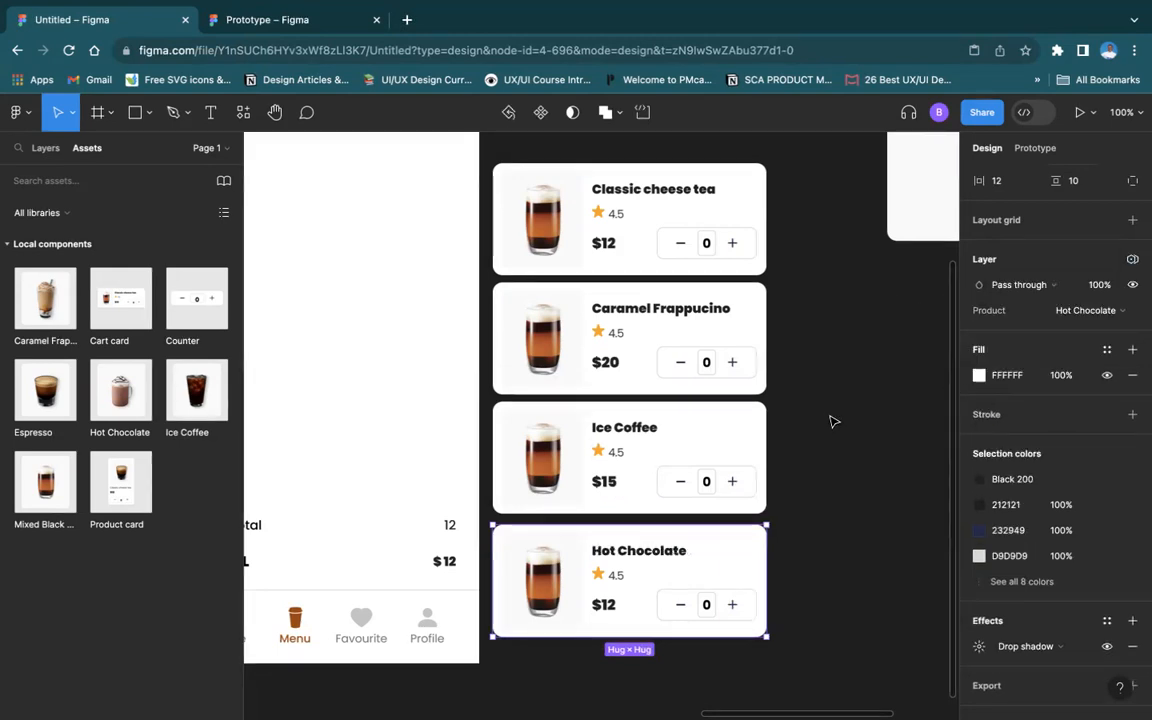
pyautogui.click(856, 437)
# Turn the small Espresso1 image frame above the Caramel Frappucino image into a component
pyautogui.press('-')
pyautogui.hscroll(-1, 859, 439)
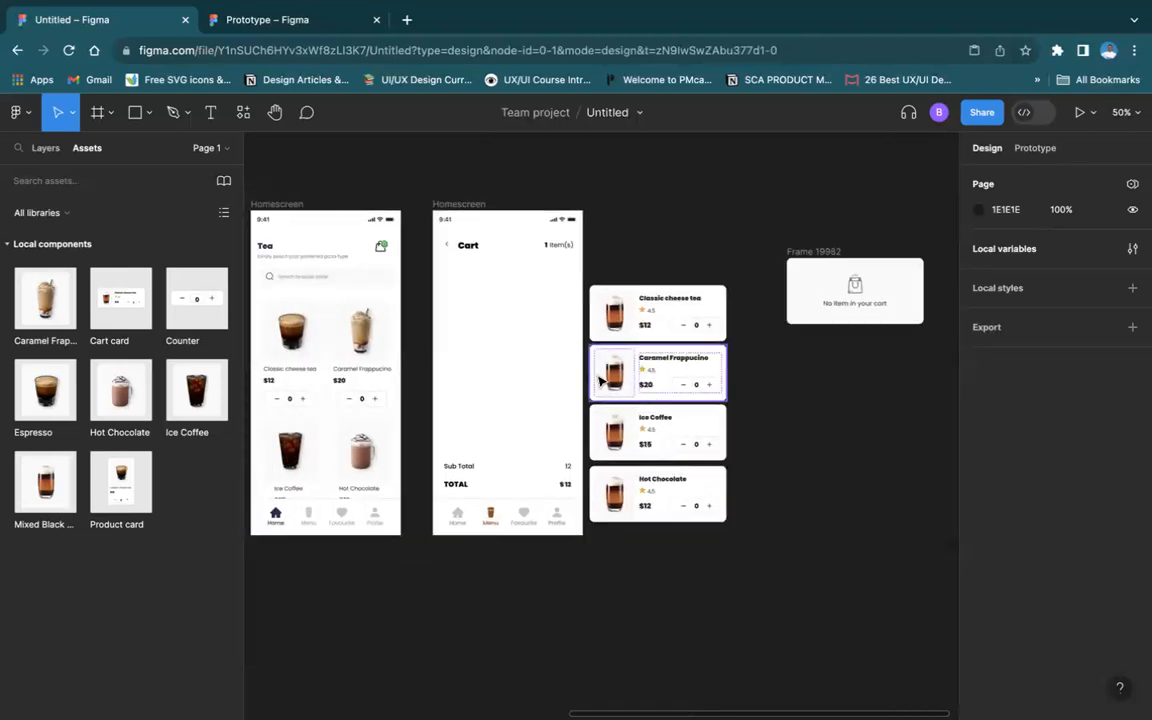
pyautogui.hscroll(-10, 600, 380)
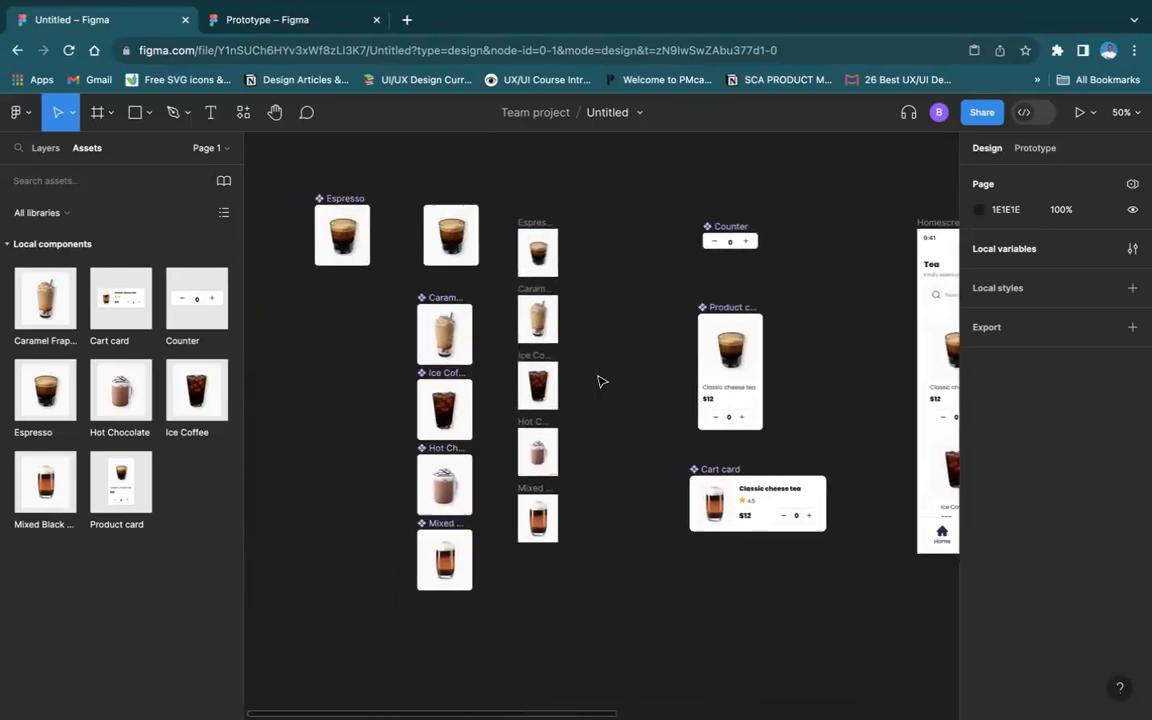
pyautogui.hscroll(-1, 598, 376)
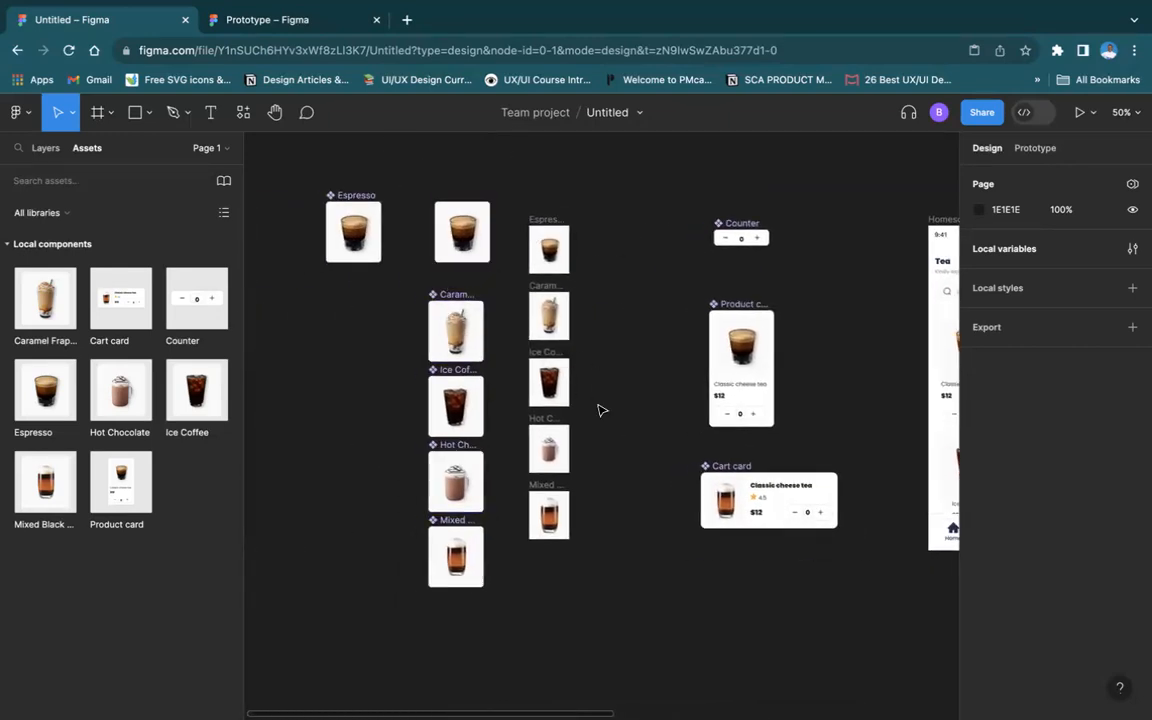
pyautogui.hotkey('shift', '0')
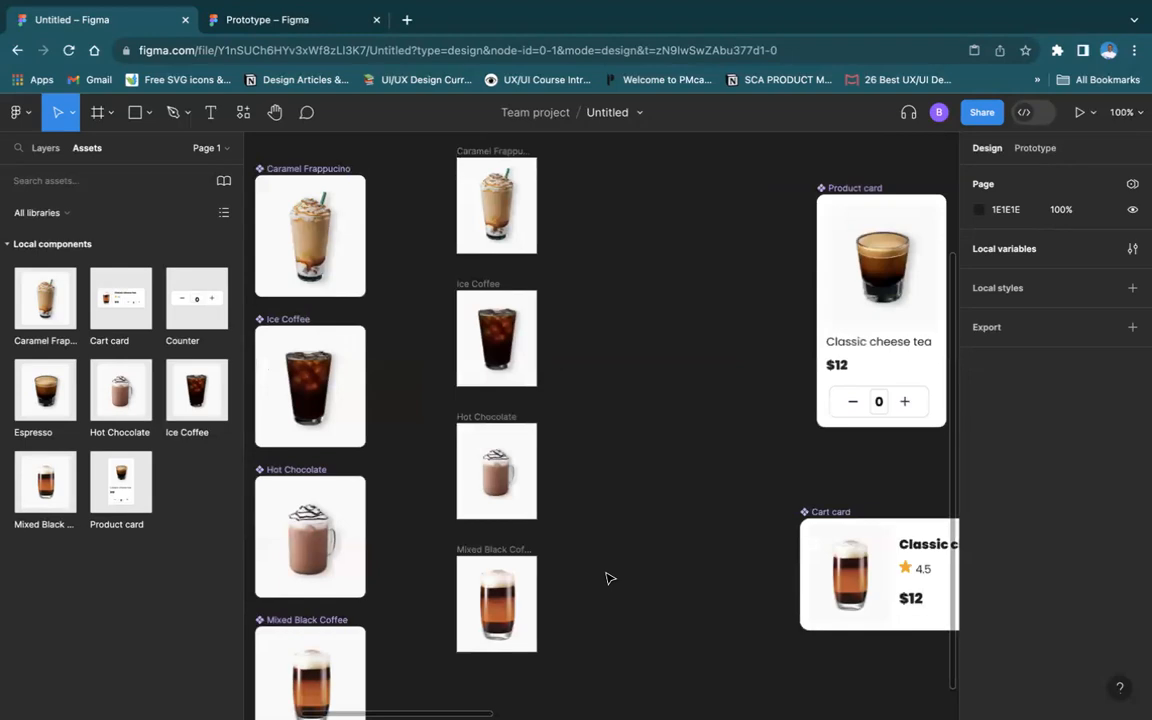
pyautogui.scroll(5, 603, 598)
pyautogui.click(492, 276)
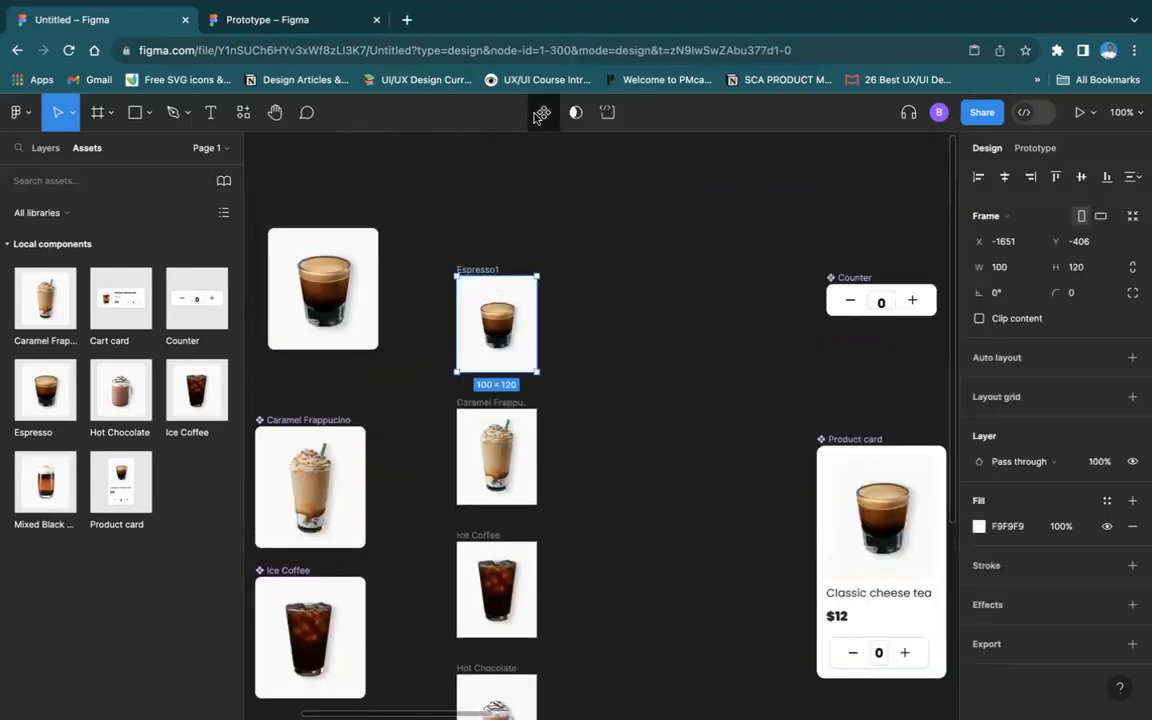
pyautogui.click(541, 113)
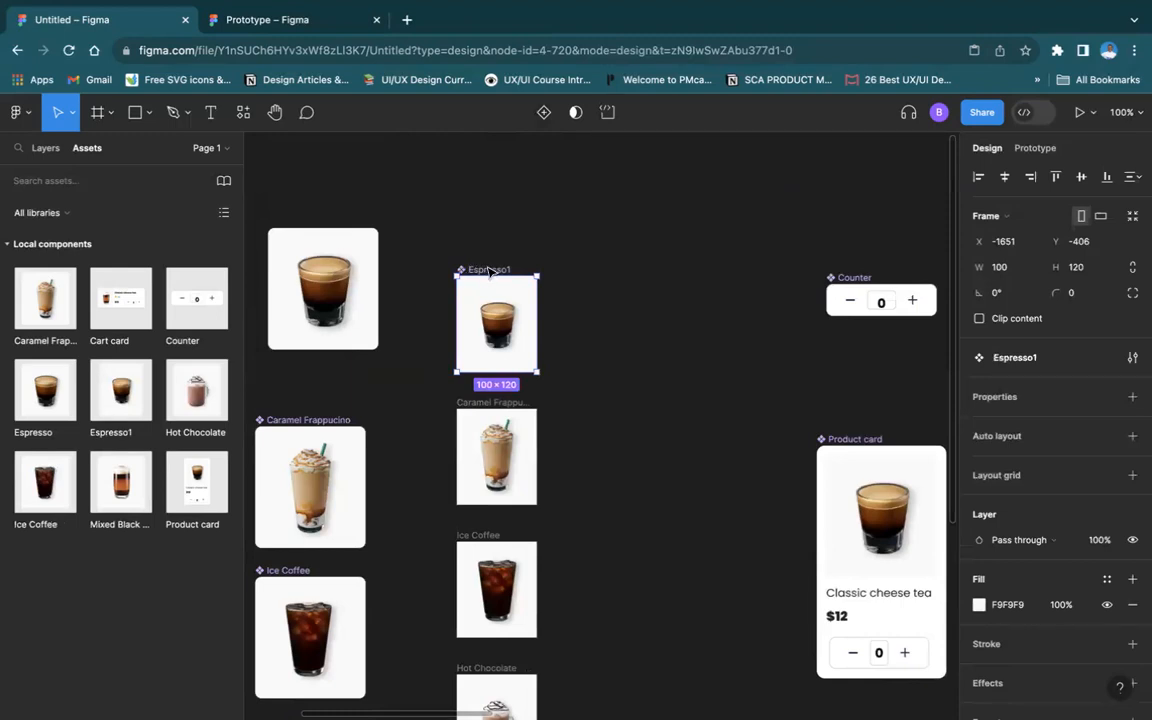
# Place an instance of the Espresso1 component in the gap between it and the Counter component
pyautogui.moveTo(489, 272); pyautogui.dragTo(632, 278)
pyautogui.hotkey('ctrl', 'z')
pyautogui.moveTo(497, 272); pyautogui.dragTo(652, 288)
pyautogui.hscroll(1, 628, 298)
pyautogui.hscroll(4, 628, 298)
pyautogui.scroll(-1, 628, 298)
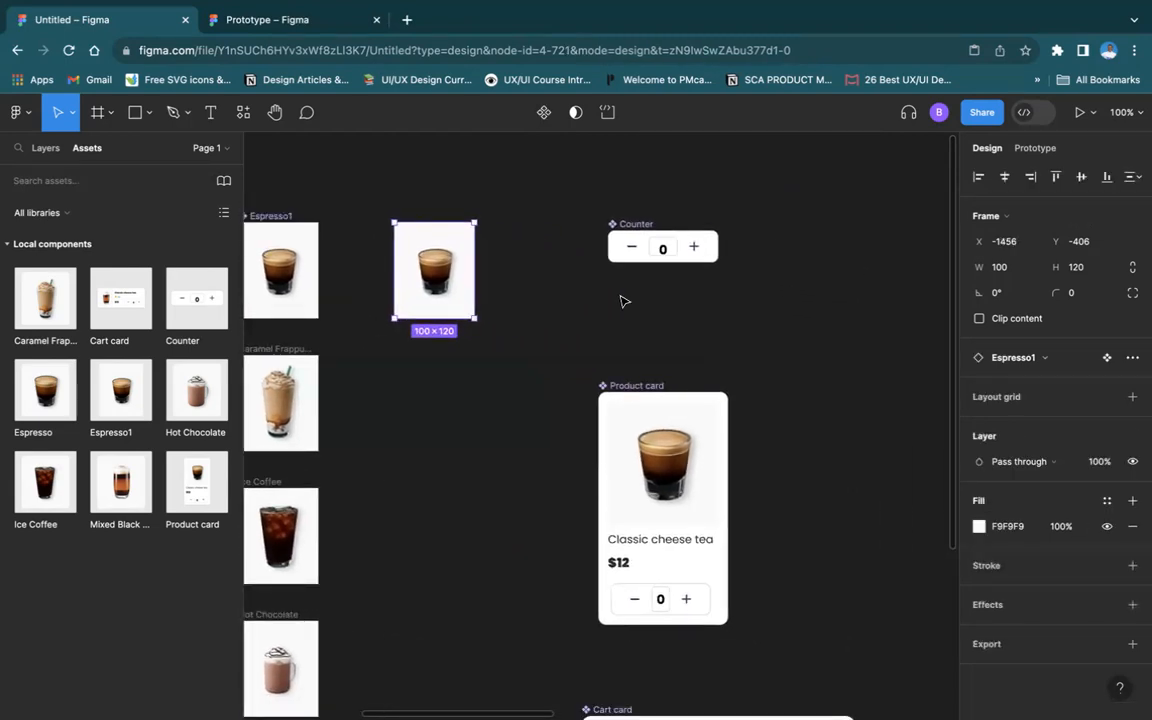
# Remove the loose Espresso1 instance placed between the Espresso1 and Counter components
pyautogui.press('Delete')
# Try to replace the image frame in the Classic cheese tea Cart card beside the Cart screen with the copied Espresso1 instance
pyautogui.hscroll(10, 622, 300)
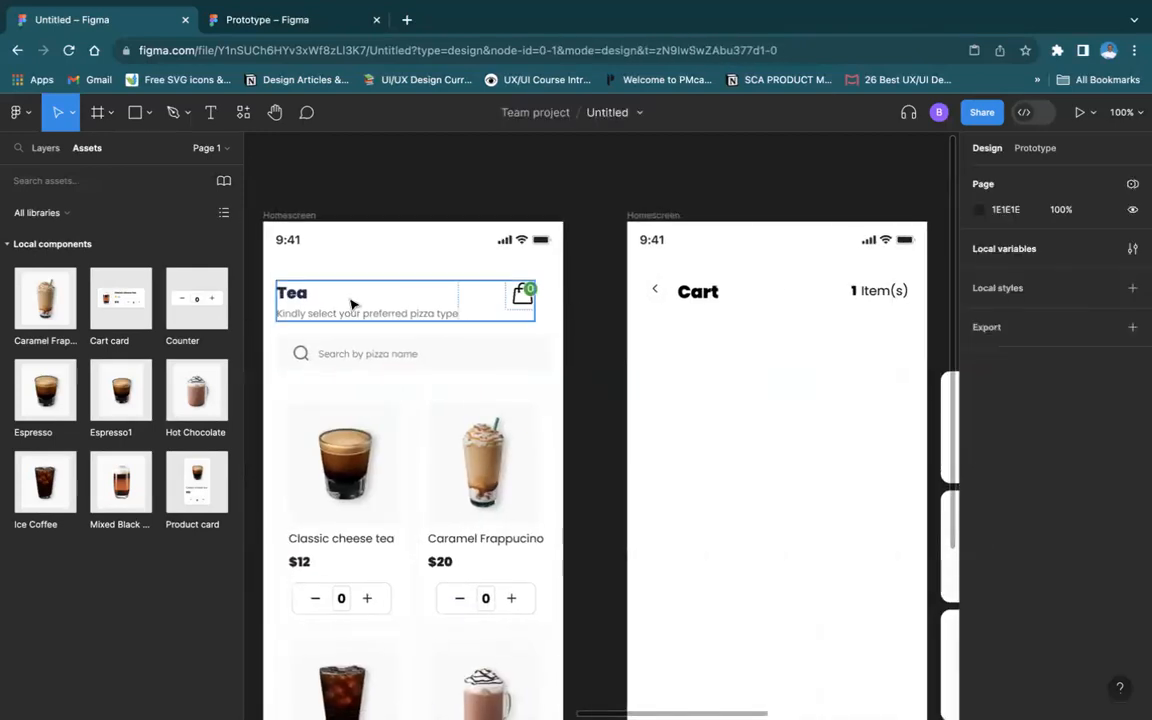
pyautogui.hscroll(8, 352, 303)
pyautogui.click(546, 418)
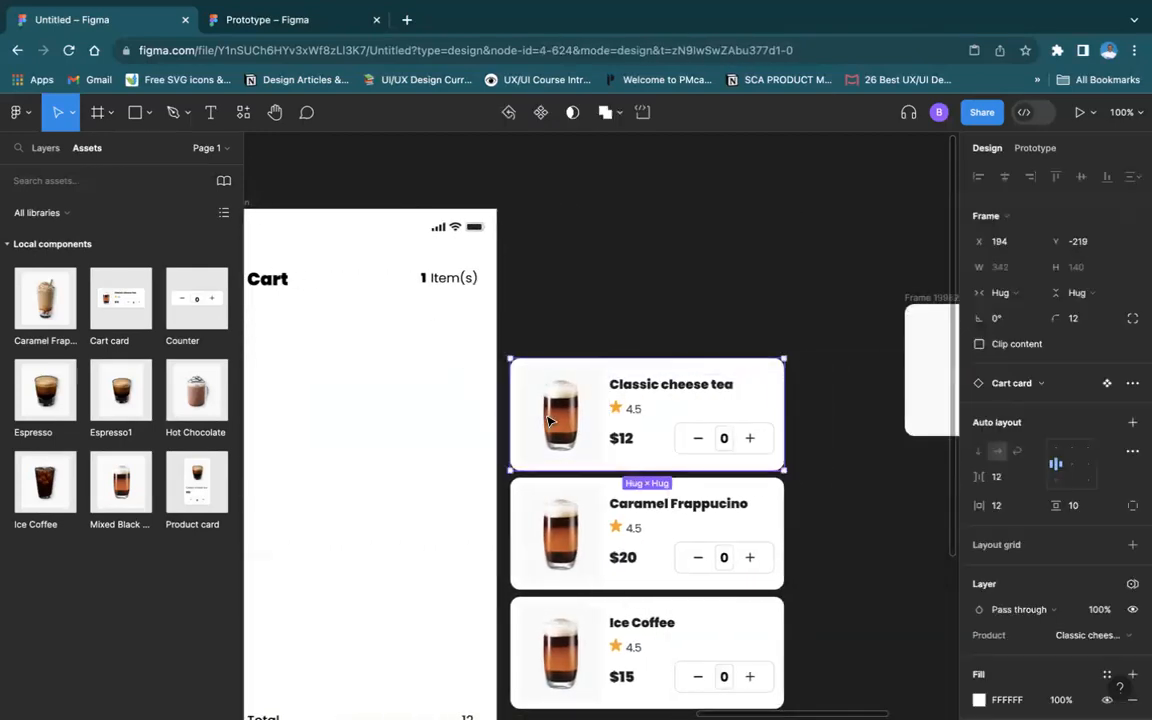
pyautogui.click(548, 421)
pyautogui.rightClick(550, 420)
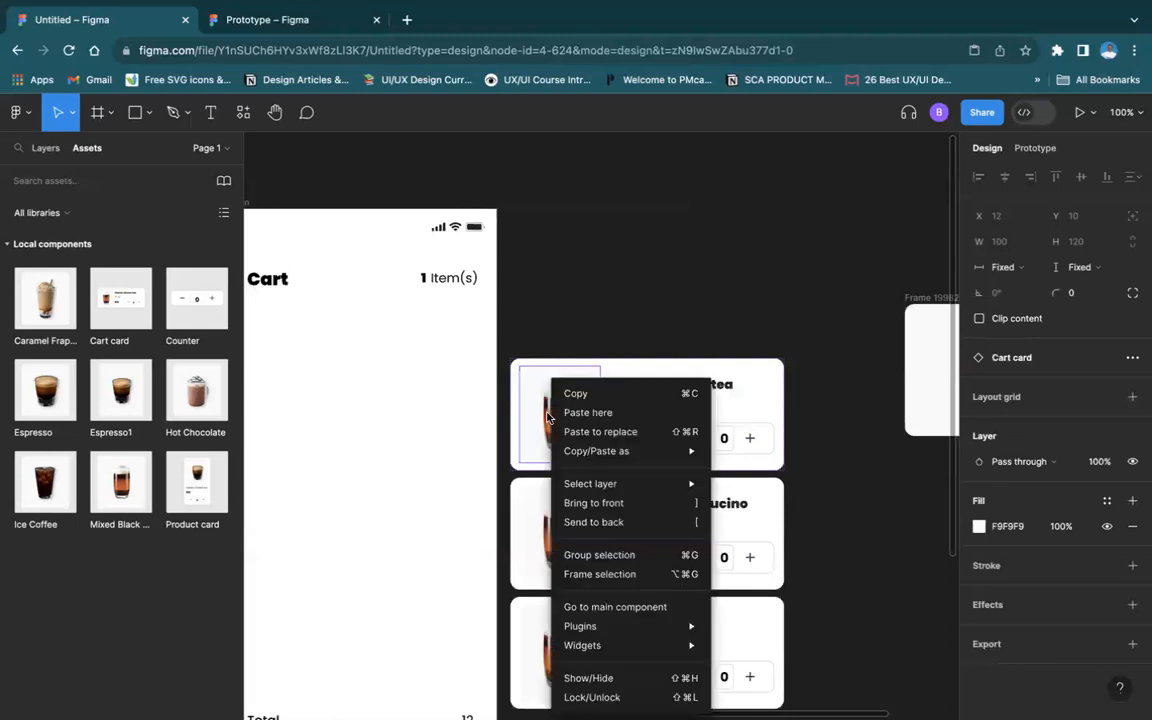
pyautogui.click(584, 431)
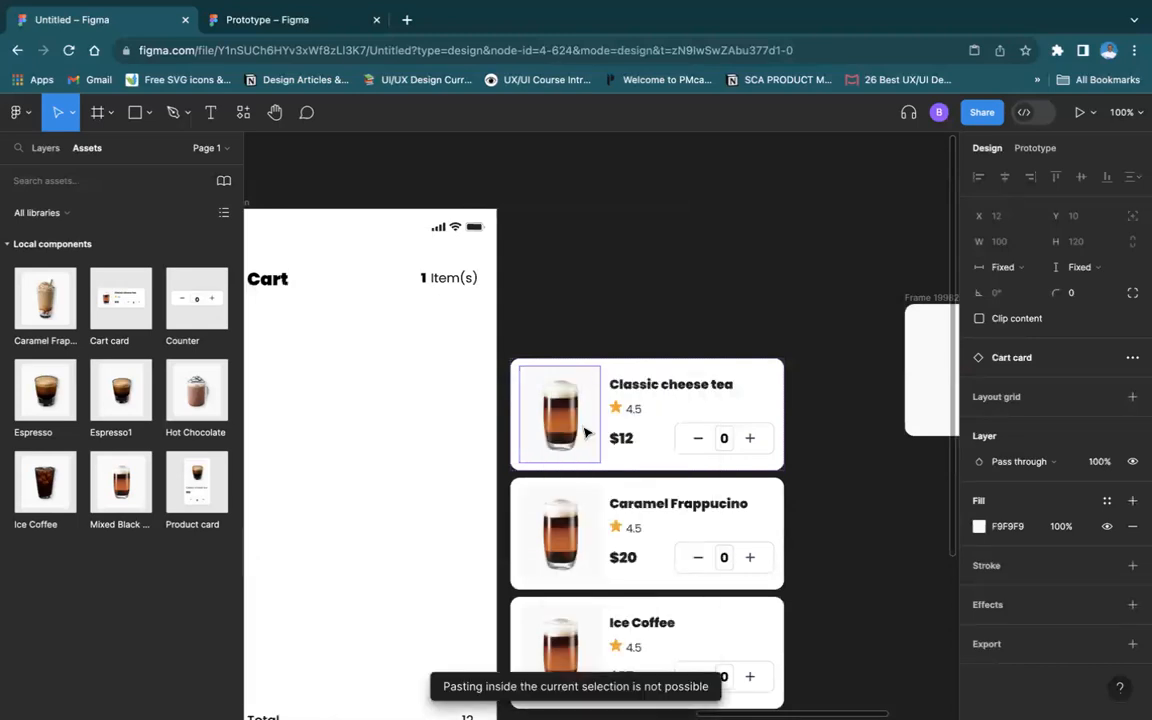
pyautogui.doubleClick(550, 420)
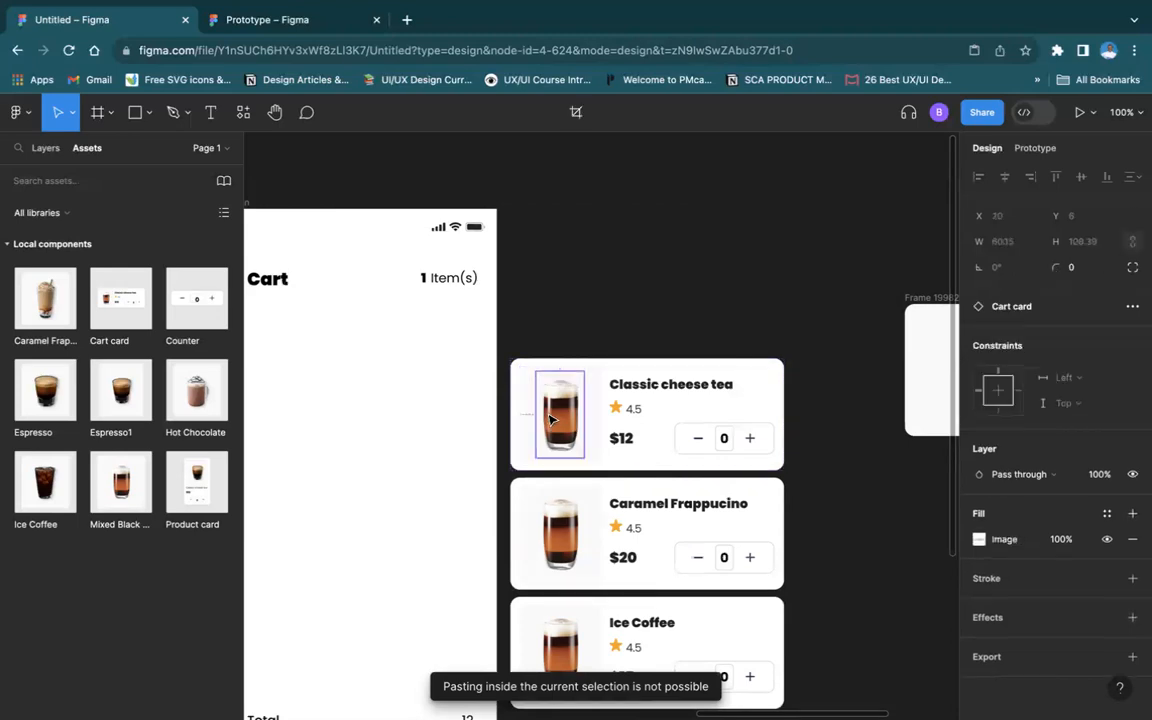
pyautogui.click(530, 421)
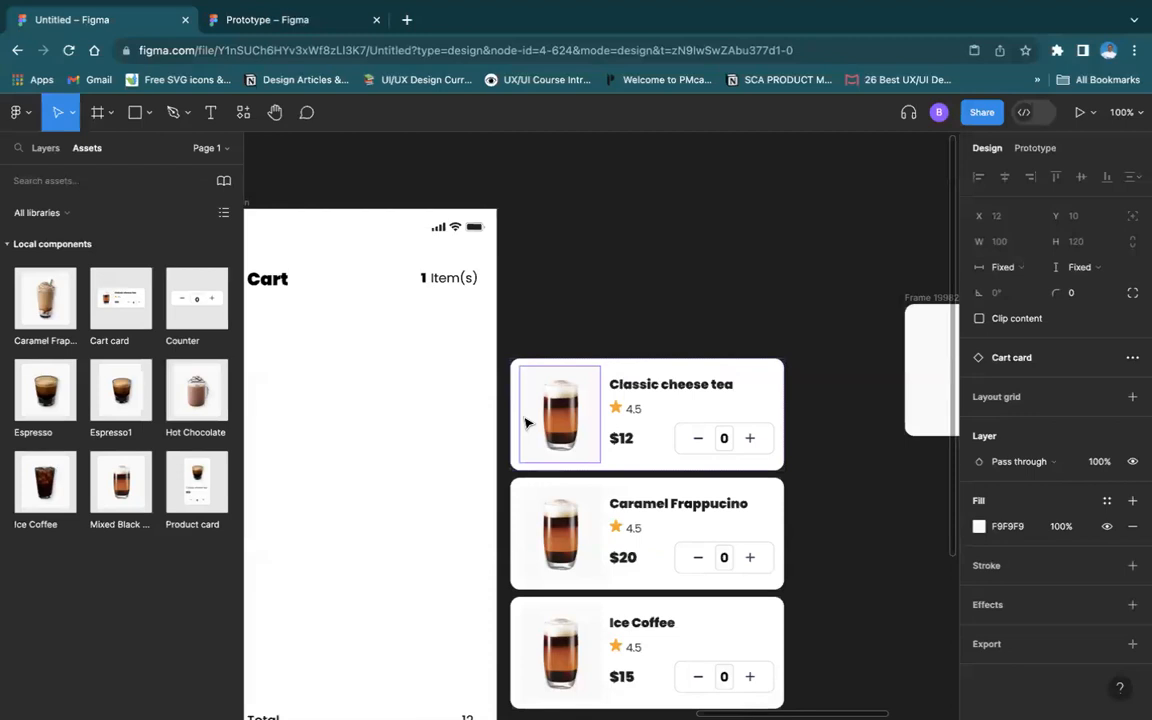
pyautogui.rightClick(522, 420)
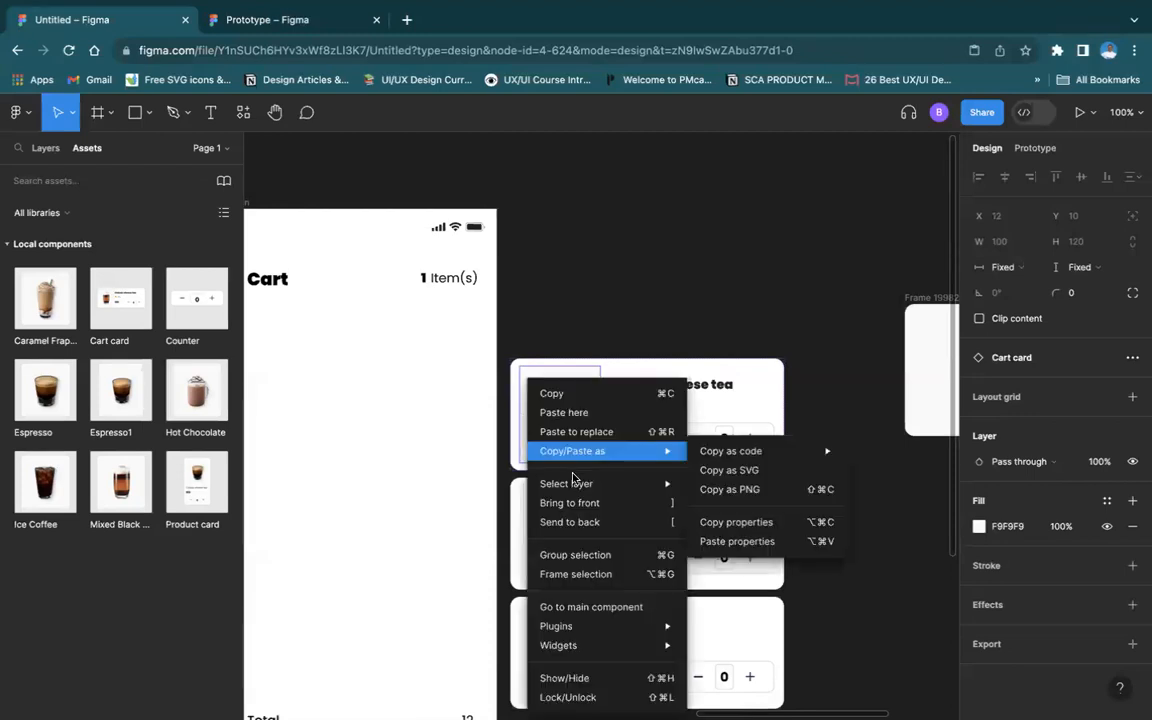
pyautogui.click(586, 436)
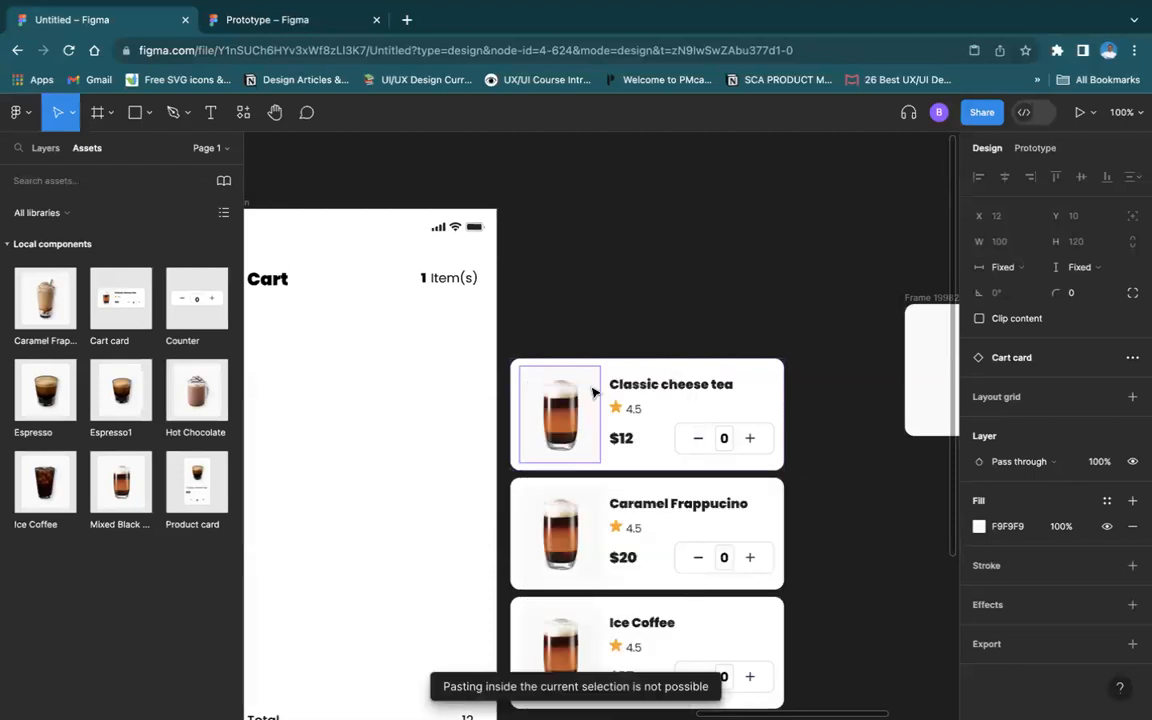
# Try the same paste-to-replace on the glass picture nested inside the Classic cheese tea Cart card's image frame
pyautogui.click(618, 269)
pyautogui.scroll(-5, 652, 251)
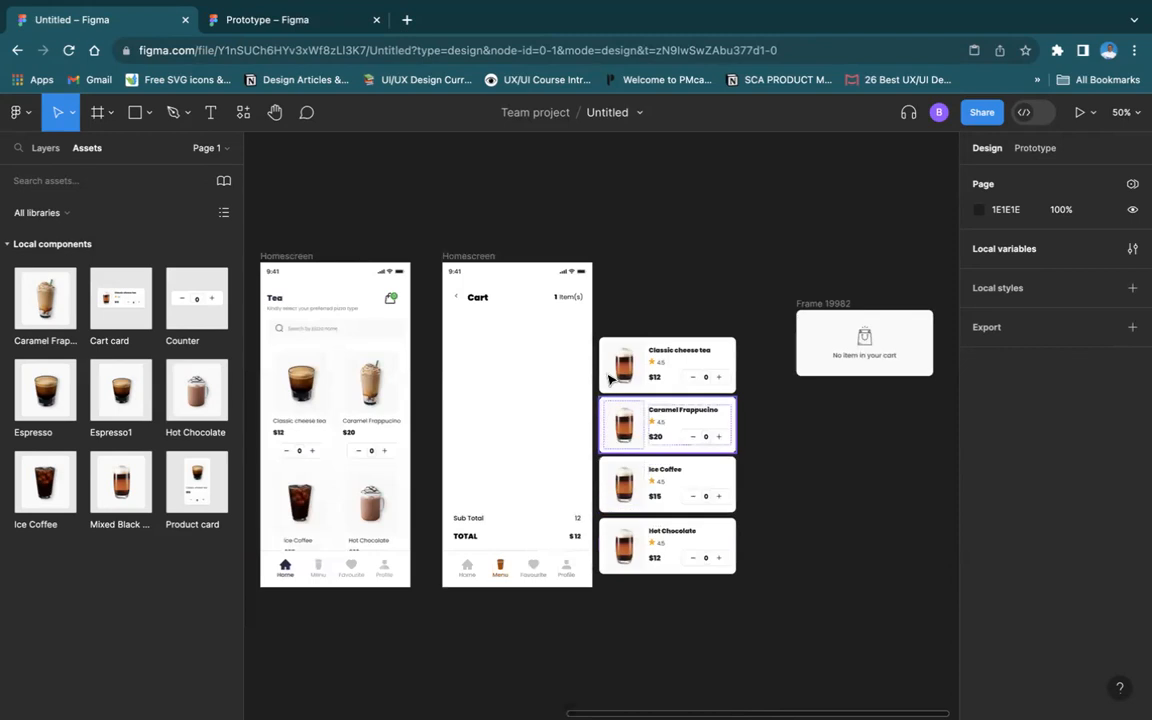
pyautogui.hotkey('shift', '0')
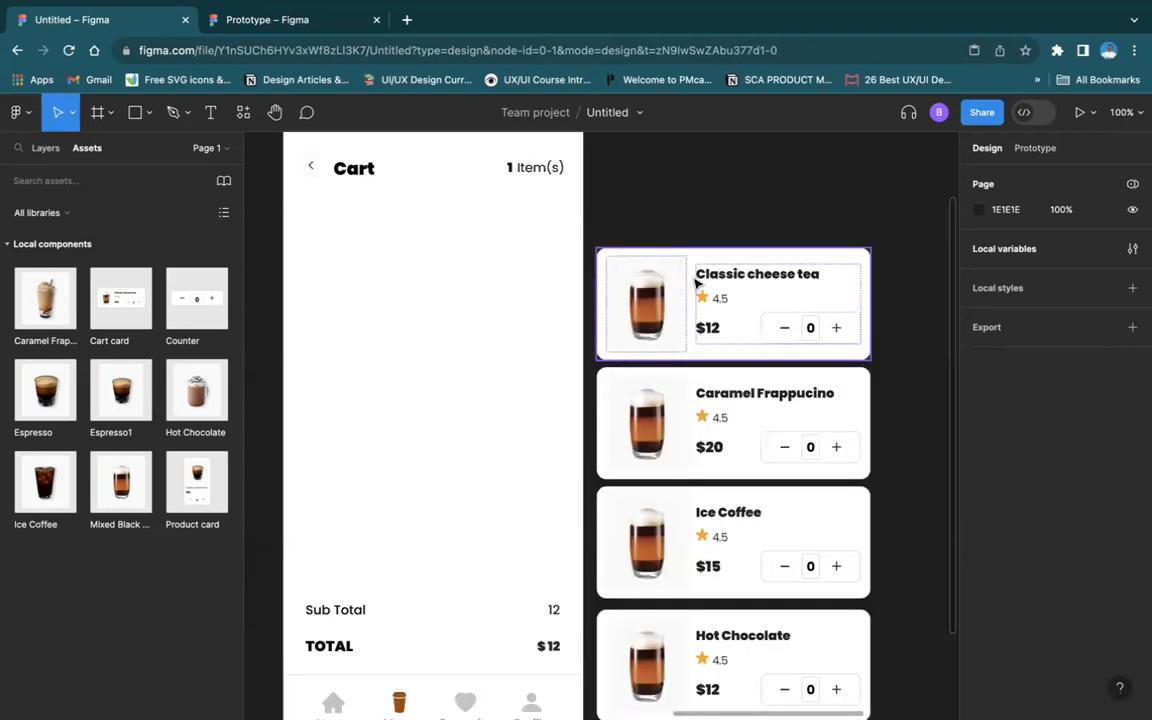
pyautogui.doubleClick(672, 312)
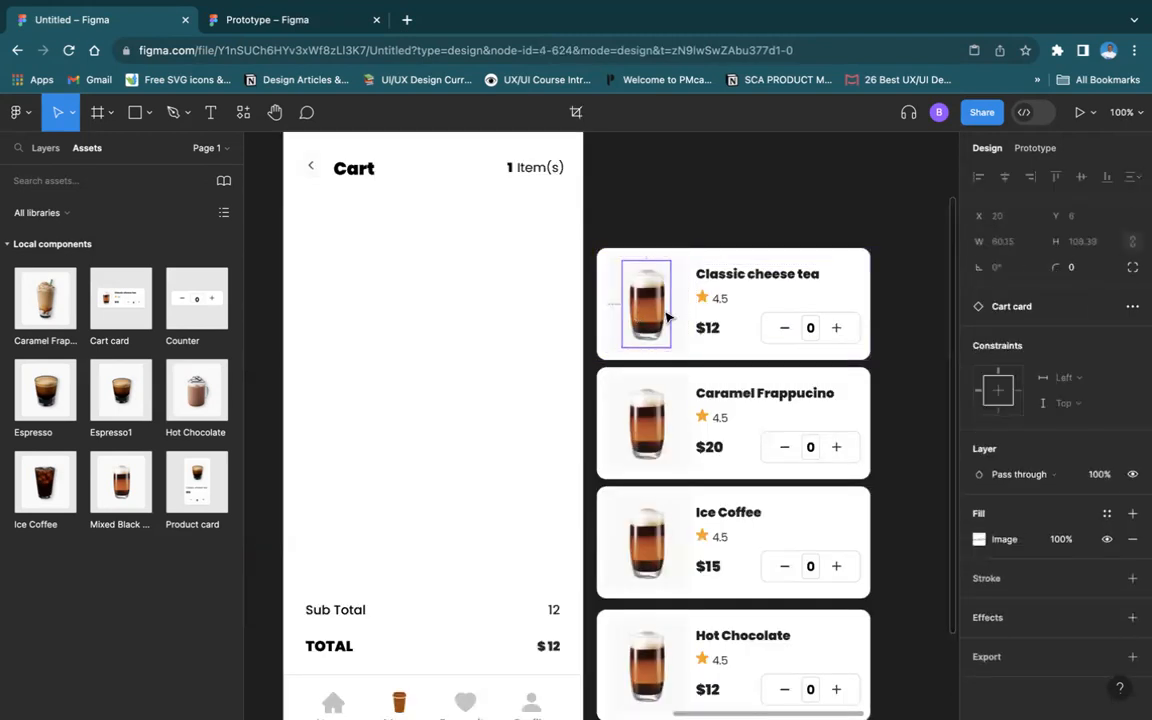
pyautogui.rightClick(648, 311)
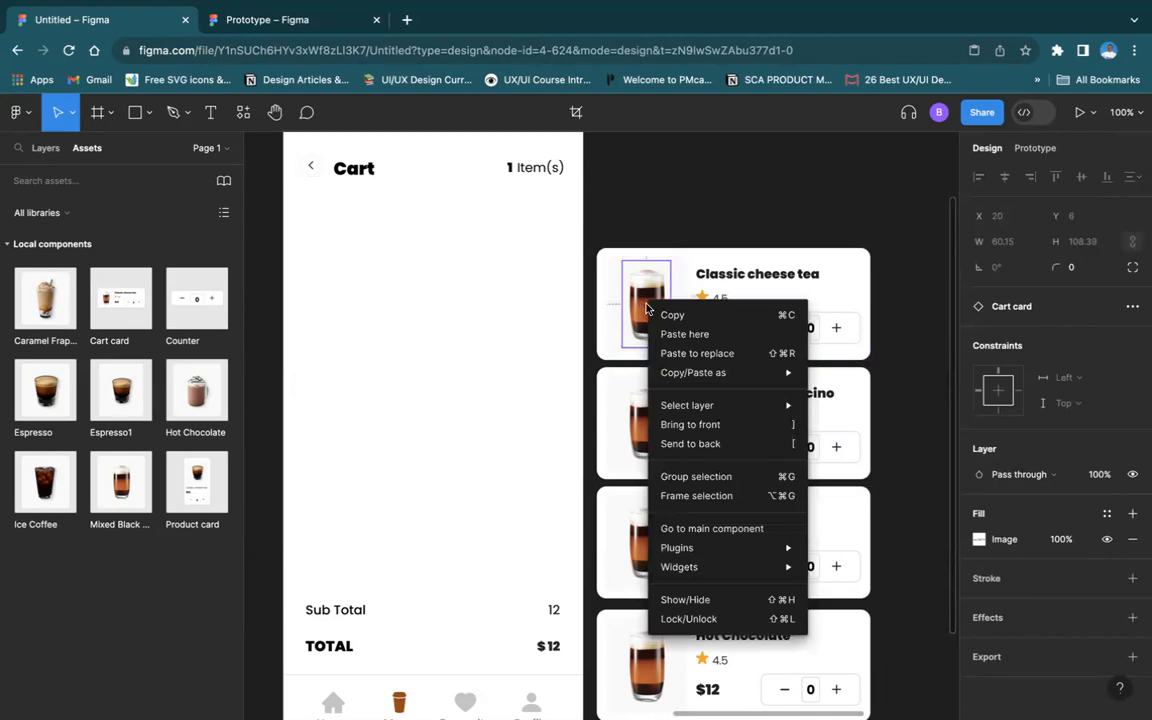
pyautogui.click(698, 355)
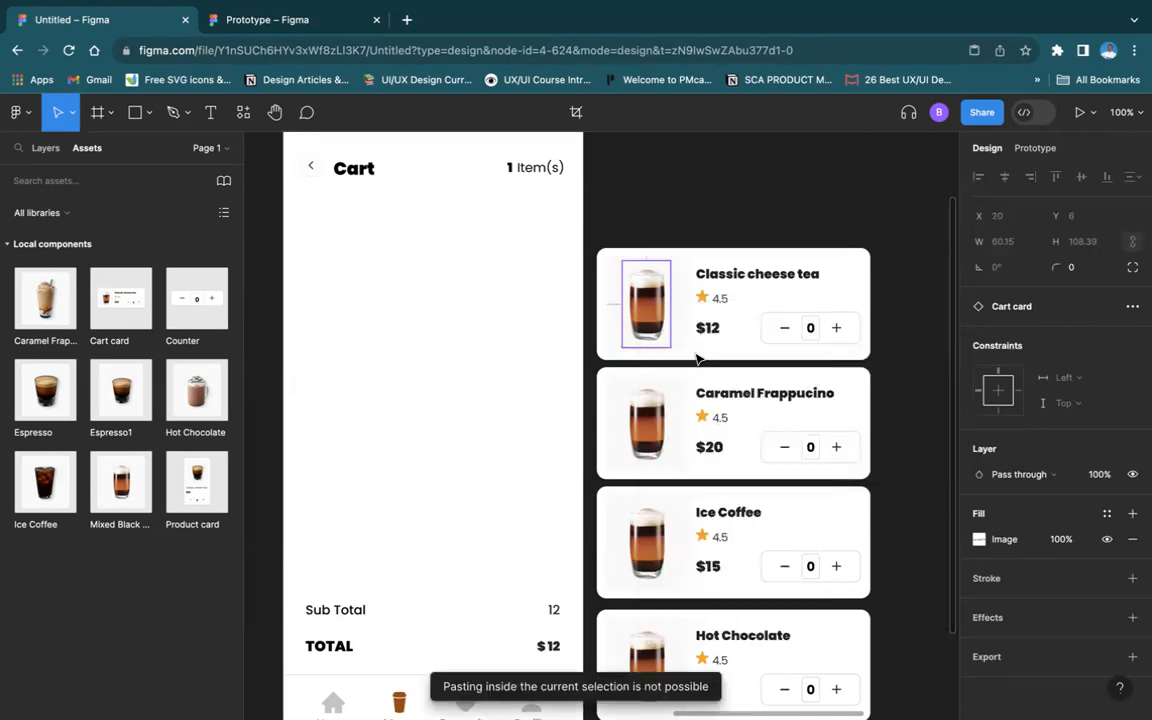
pyautogui.click(745, 162)
pyautogui.click(648, 320)
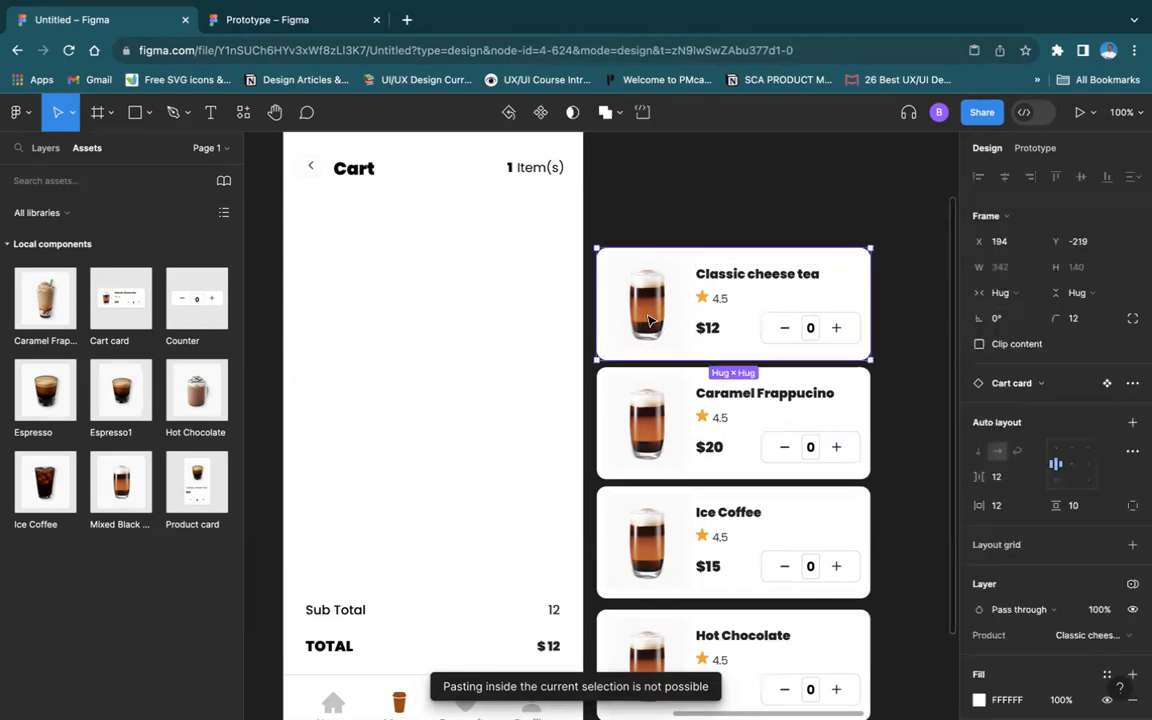
# Examine the main Cart card component and the small drink image frames among the source components
pyautogui.hscroll(-5, 650, 318)
pyautogui.press('-')
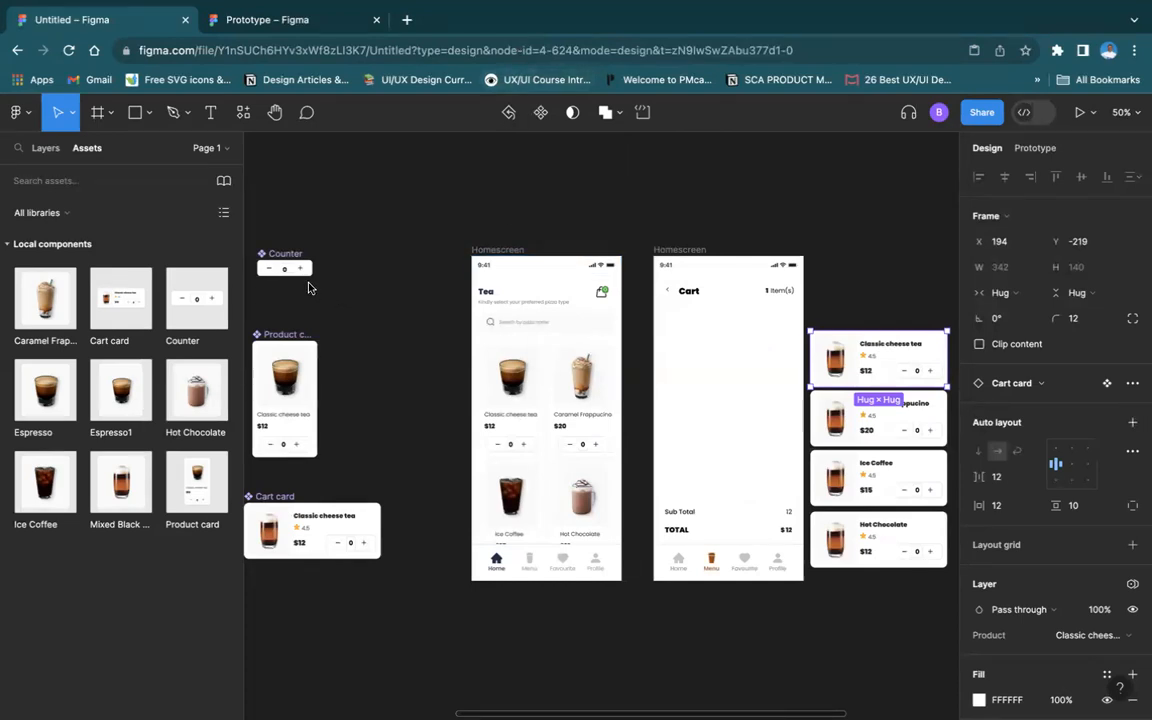
pyautogui.hscroll(-3, 373, 285)
pyautogui.click(513, 384)
pyautogui.scroll(5, 513, 384)
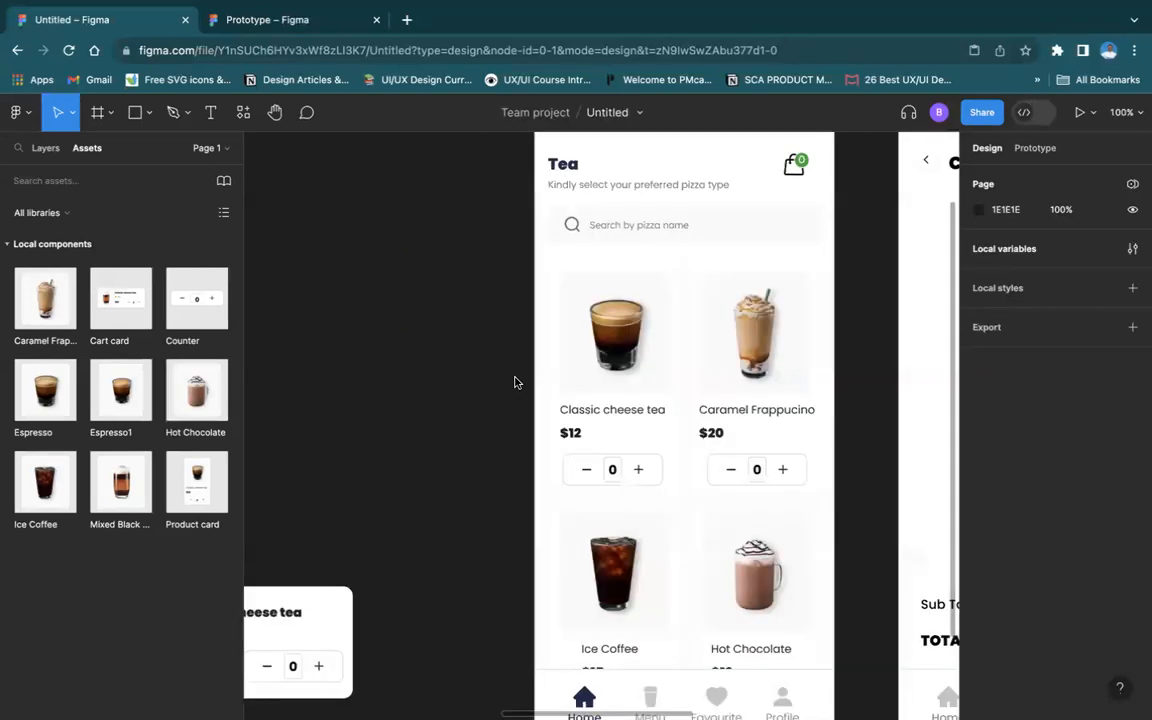
pyautogui.hscroll(-5, 512, 382)
pyautogui.scroll(-2, 510, 379)
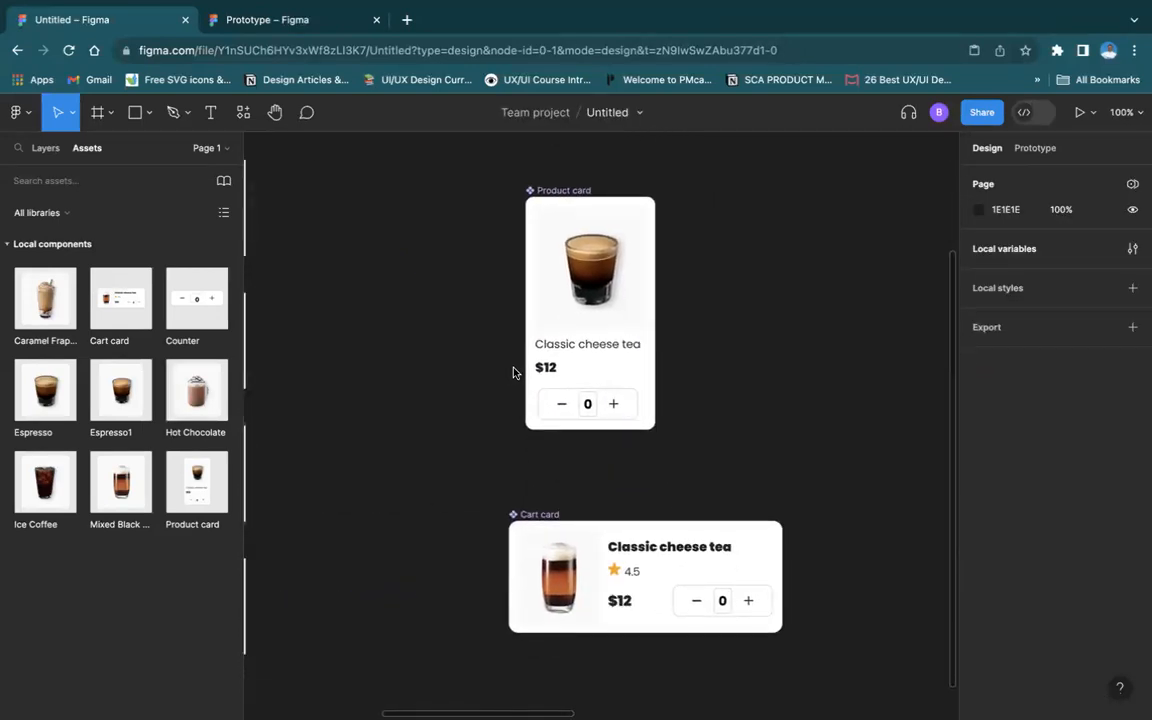
pyautogui.hotkey('ctrl', '-')
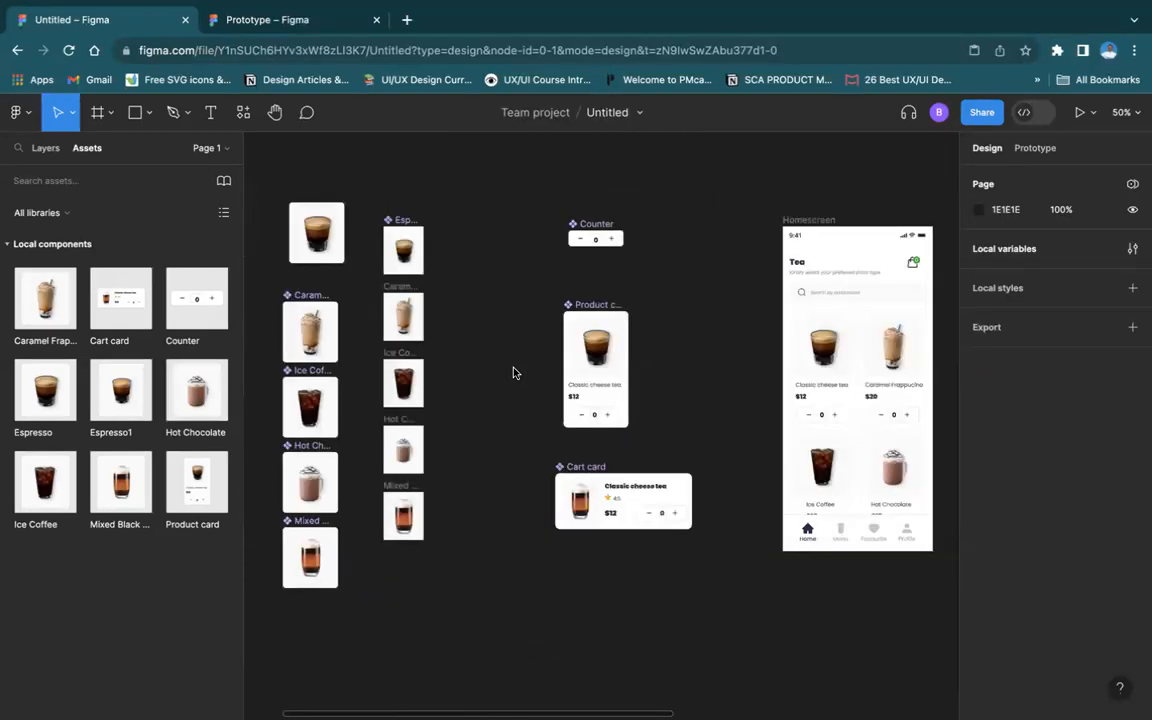
# Replace the mixed coffee image frame in the Cart card component with an instance of the Espresso1 component
pyautogui.click(405, 221)
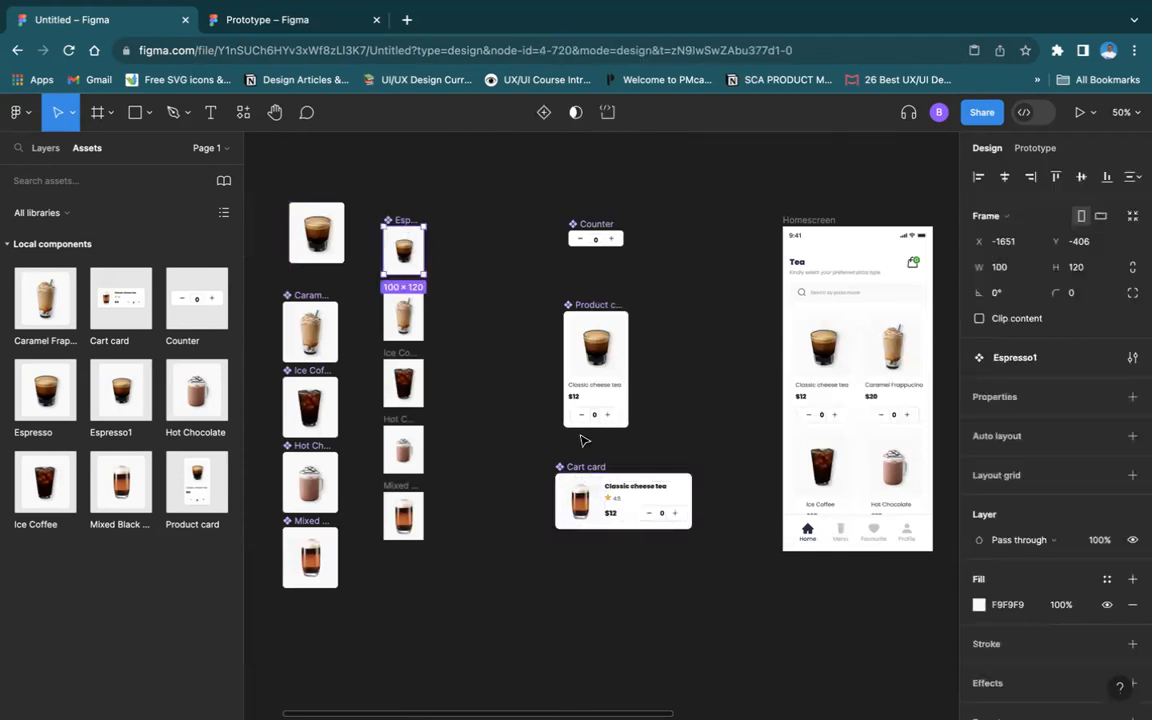
pyautogui.hotkey('ctrl', '+')
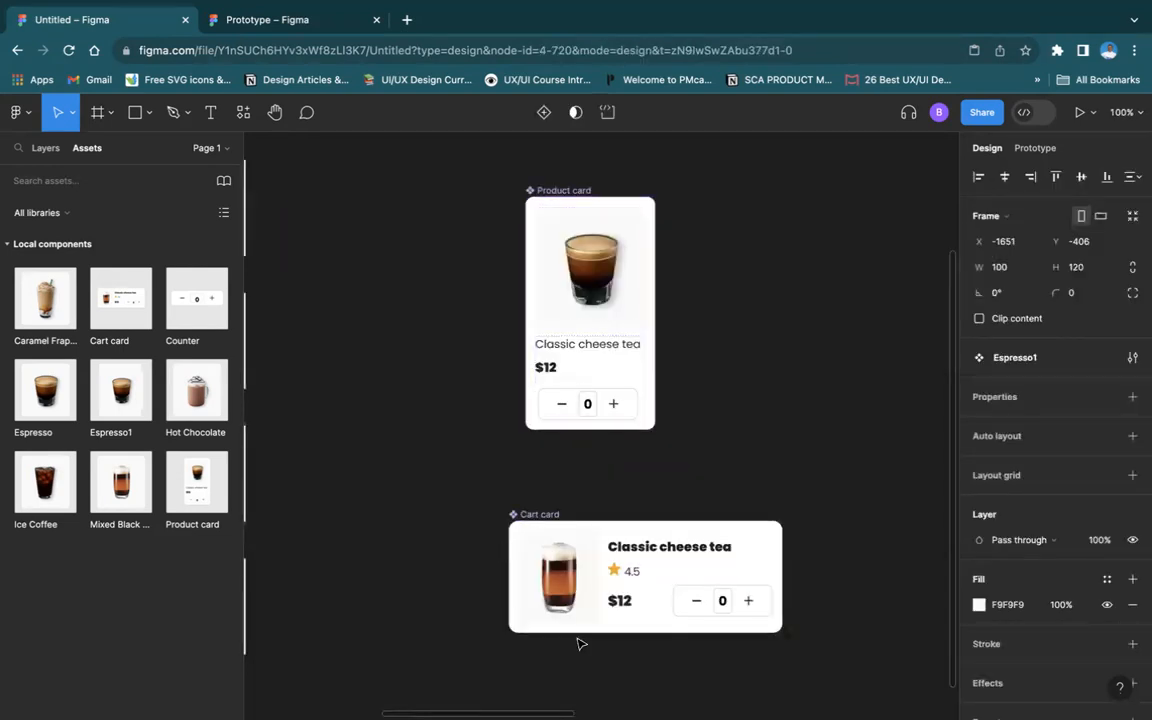
pyautogui.scroll(-3, 643, 576)
pyautogui.click(567, 427)
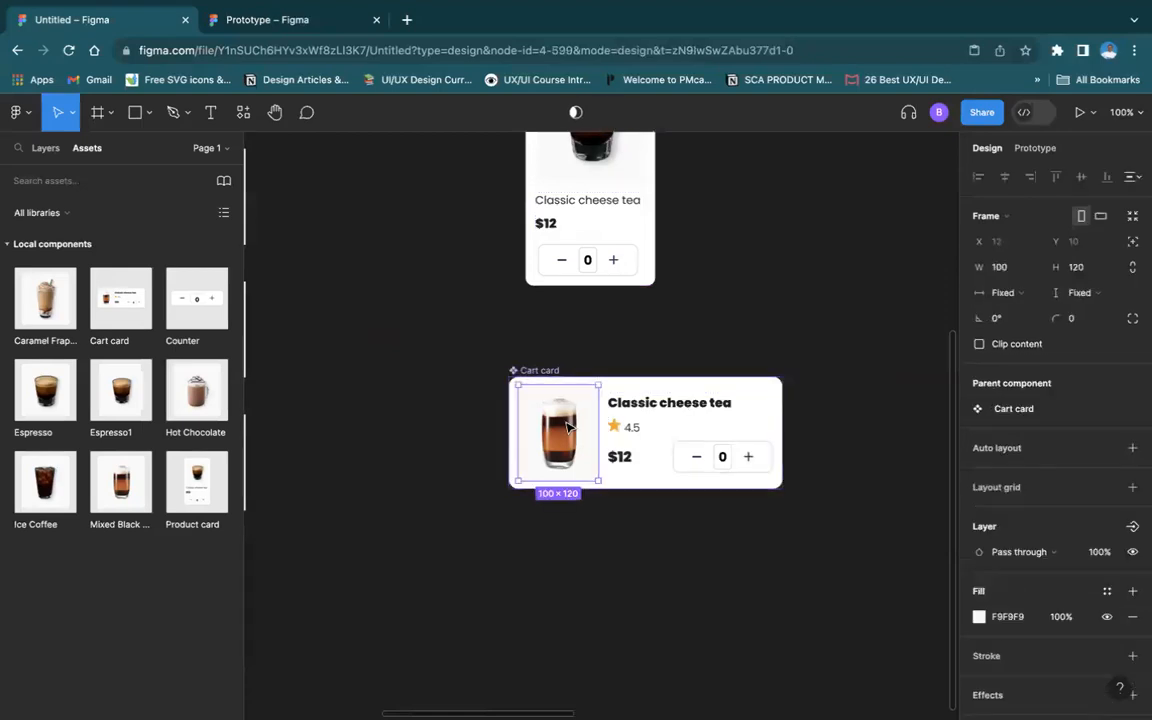
pyautogui.rightClick(567, 427)
pyautogui.moveTo(643, 330)
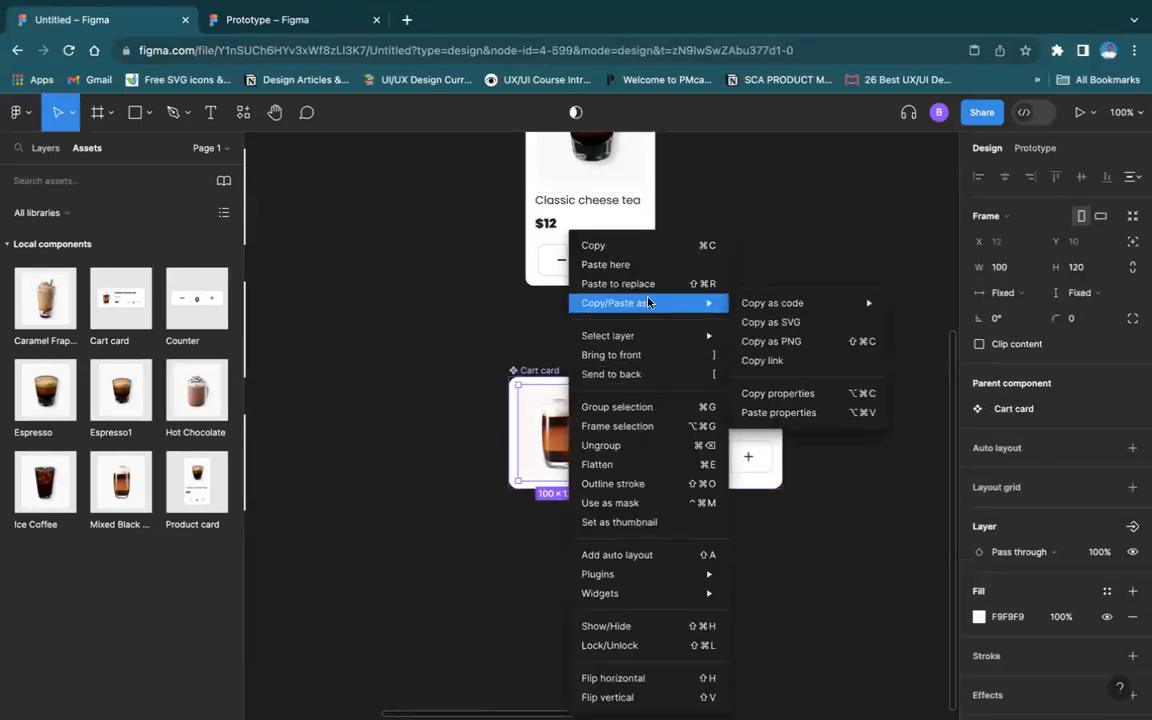
pyautogui.click(653, 285)
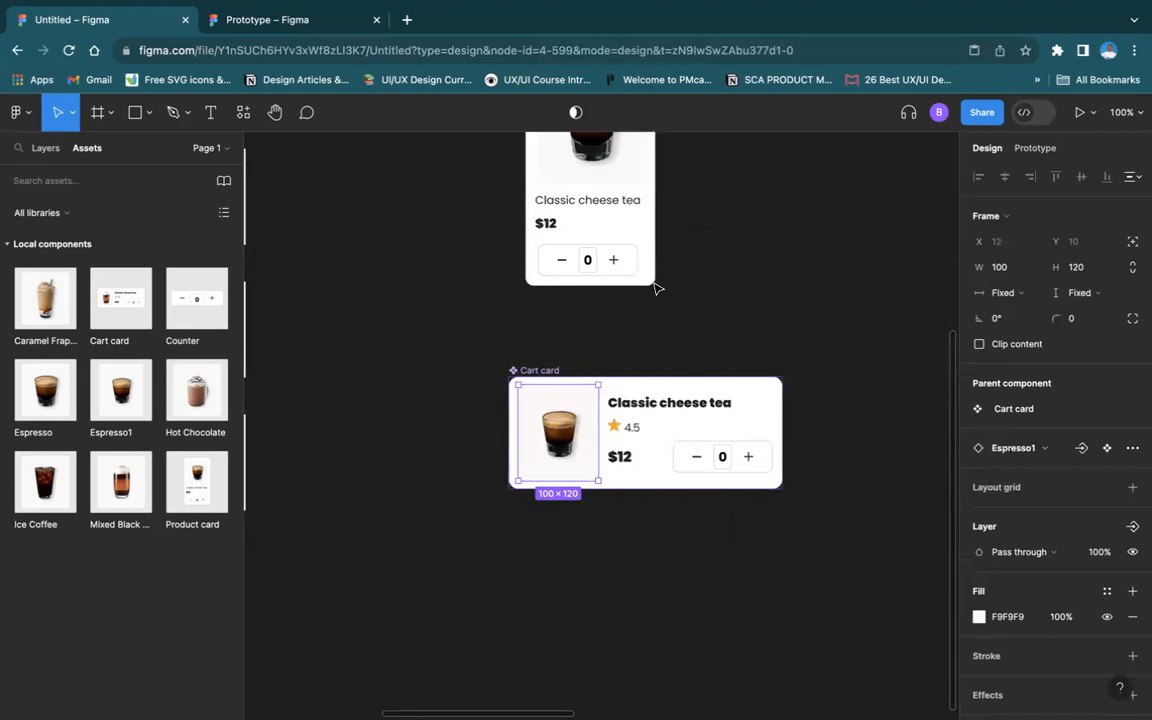
pyautogui.hotkey('ctrl', '-')
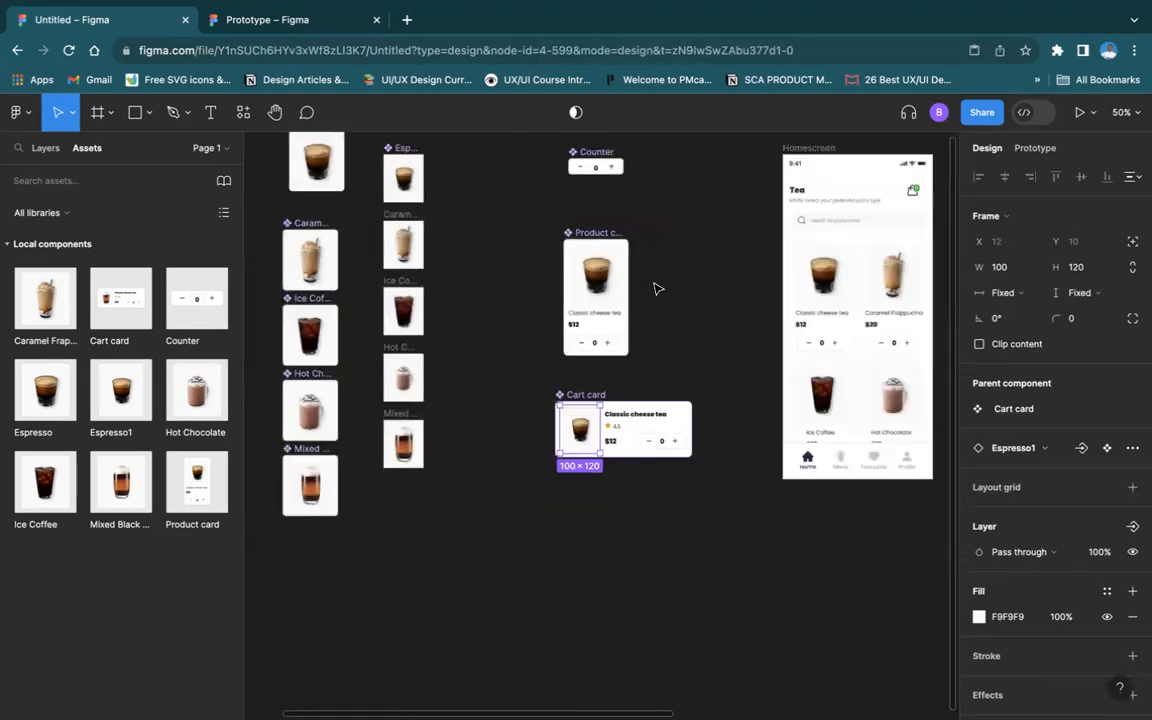
pyautogui.hscroll(2, 461, 244)
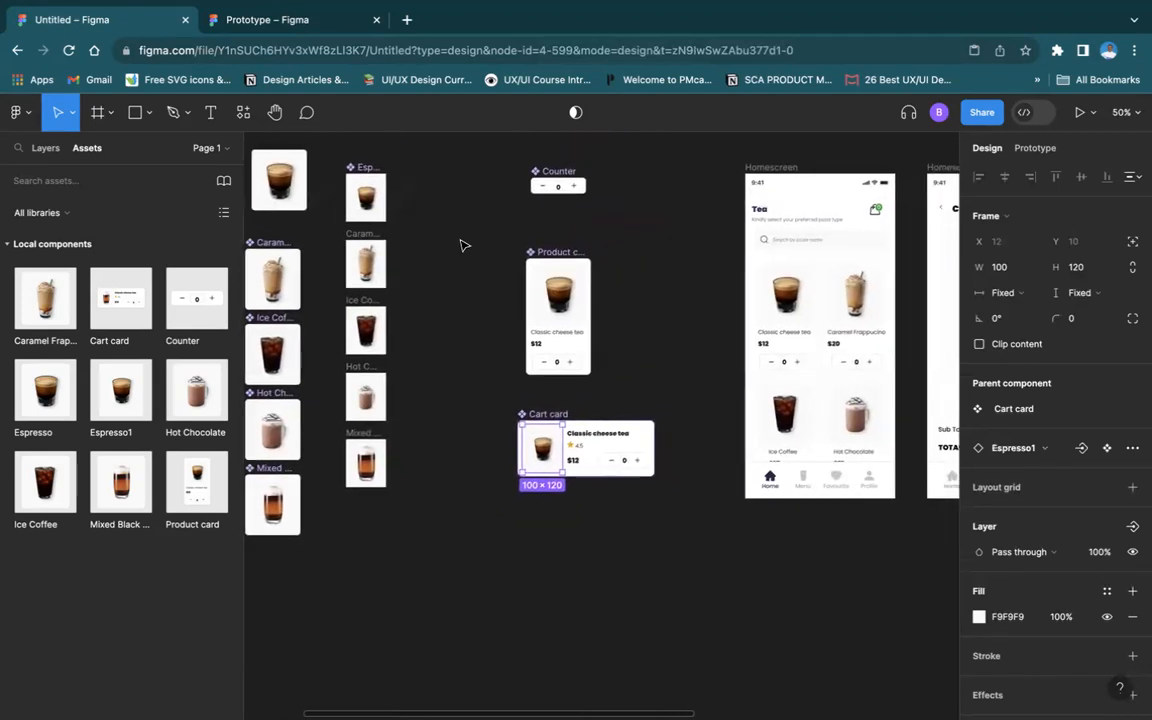
pyautogui.hotkey('ctrl', '+')
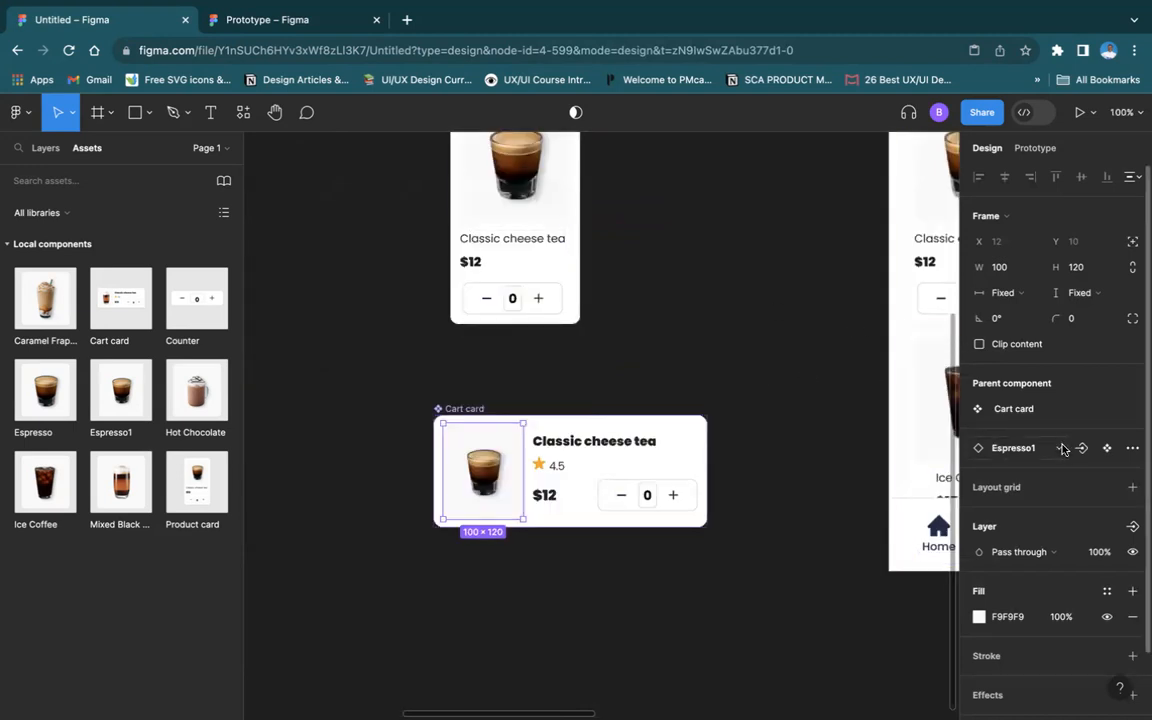
pyautogui.click(610, 346)
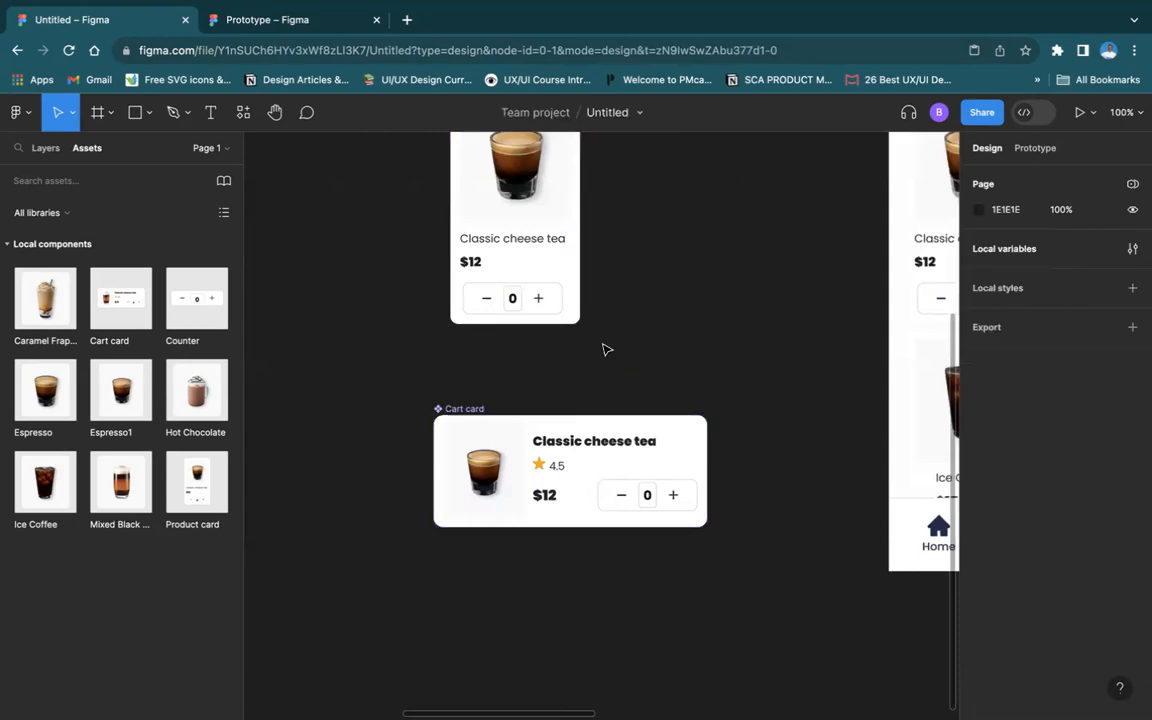
# Rename the smaller 100 × 120 Ice Coffee frame as Ice Coffee 2
pyautogui.hscroll(-6, 490, 330)
pyautogui.scroll(4, 490, 330)
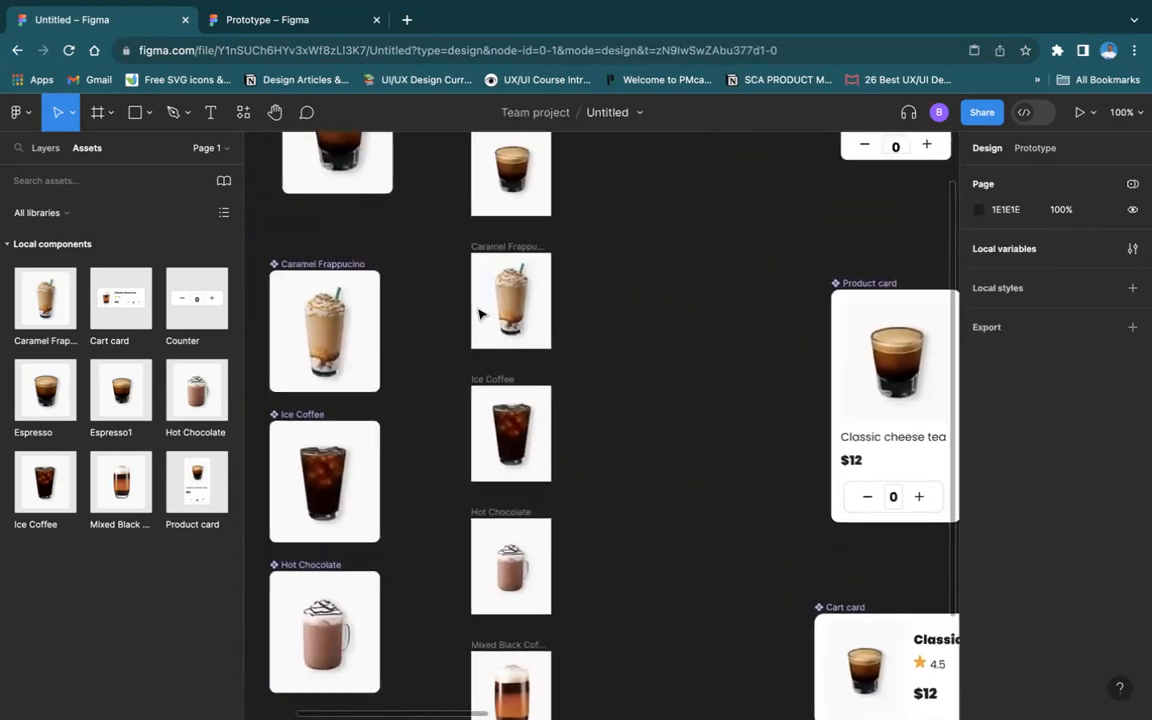
pyautogui.scroll(2, 481, 301)
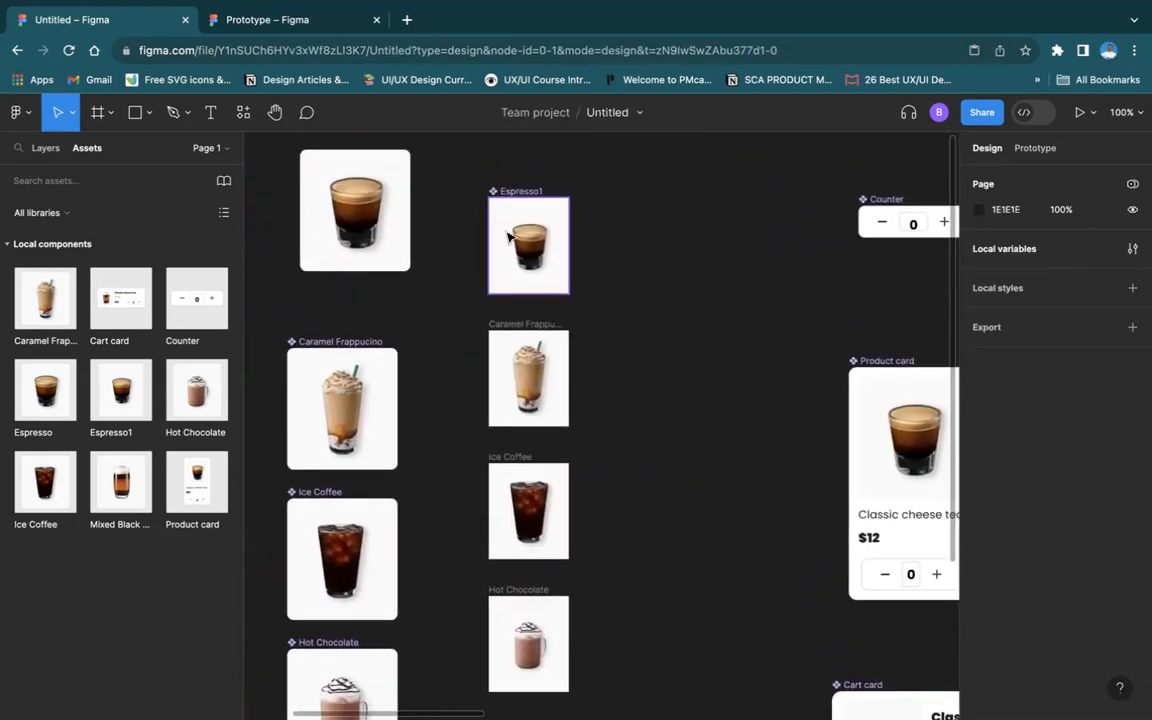
pyautogui.doubleClick(530, 326)
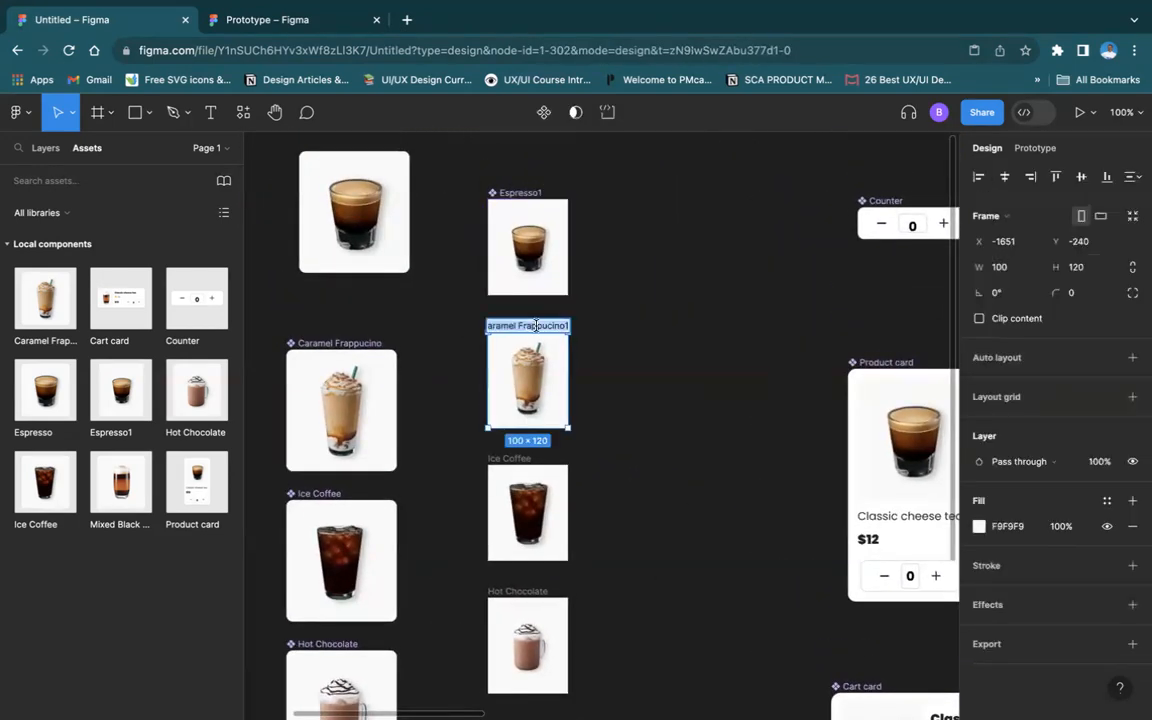
pyautogui.doubleClick(530, 458)
pyautogui.click(529, 458)
pyautogui.write('2')
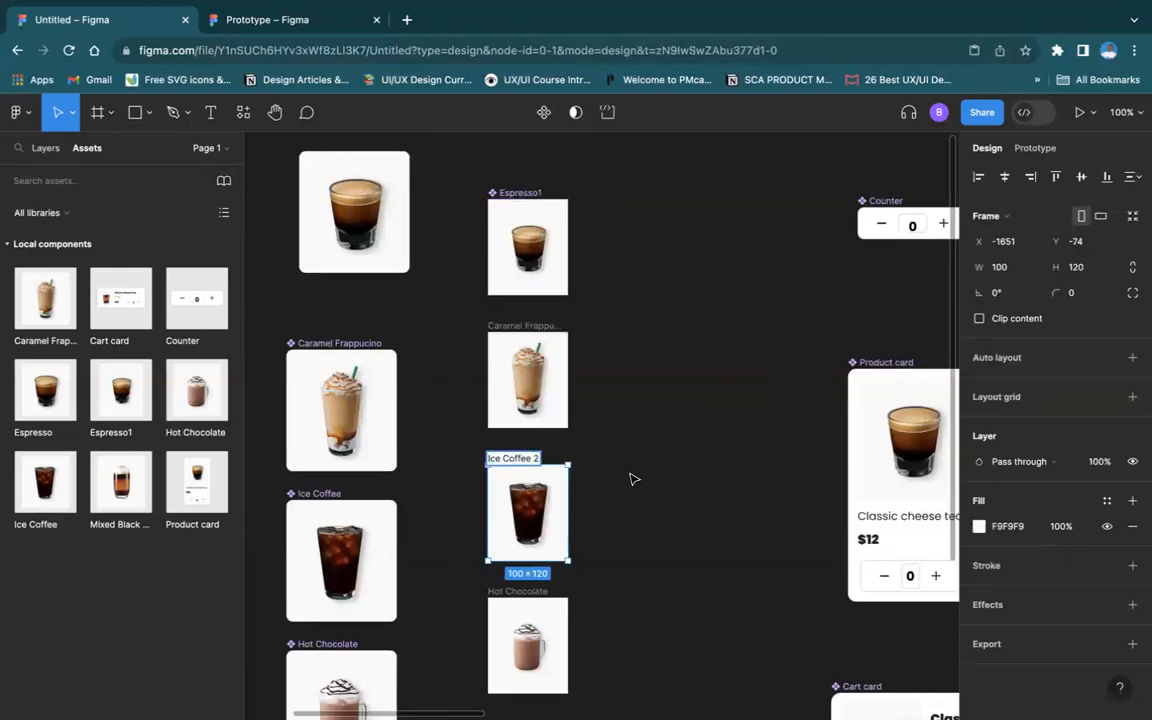
pyautogui.click(633, 478)
# Rename the smaller 100 × 120 Hot Chocolate frame as Hot Chocolate 3
pyautogui.scroll(-1, 553, 519)
pyautogui.doubleClick(531, 543)
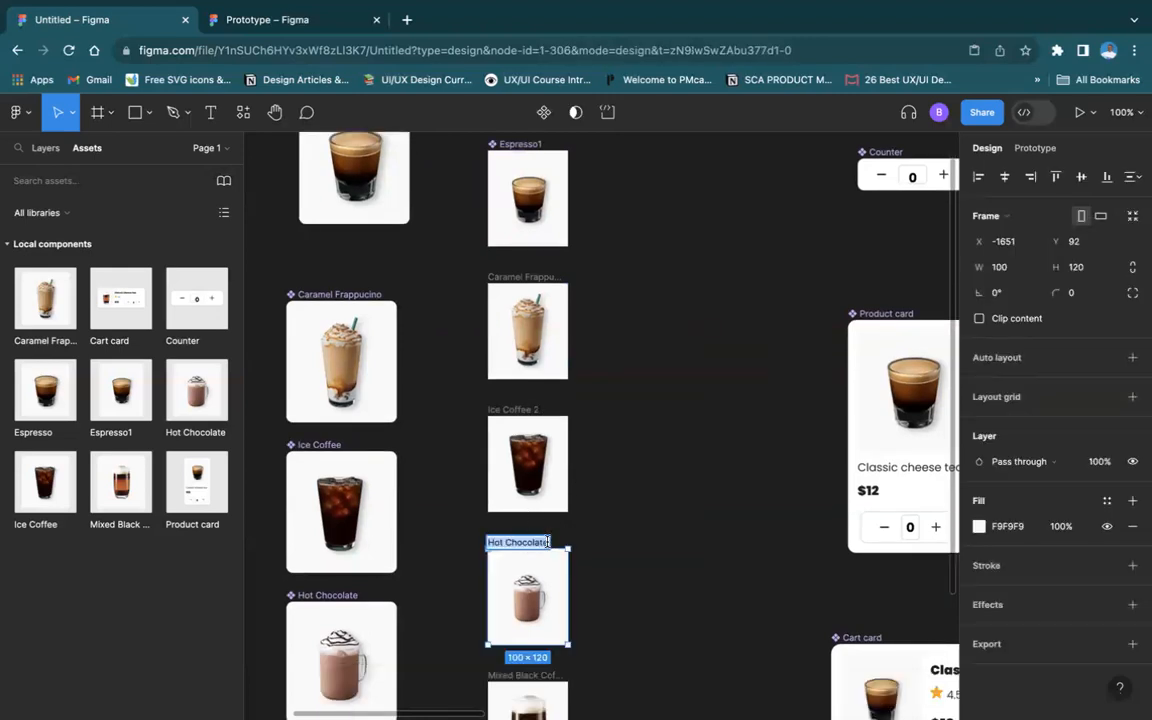
pyautogui.click(549, 543)
pyautogui.write('3')
pyautogui.click(604, 581)
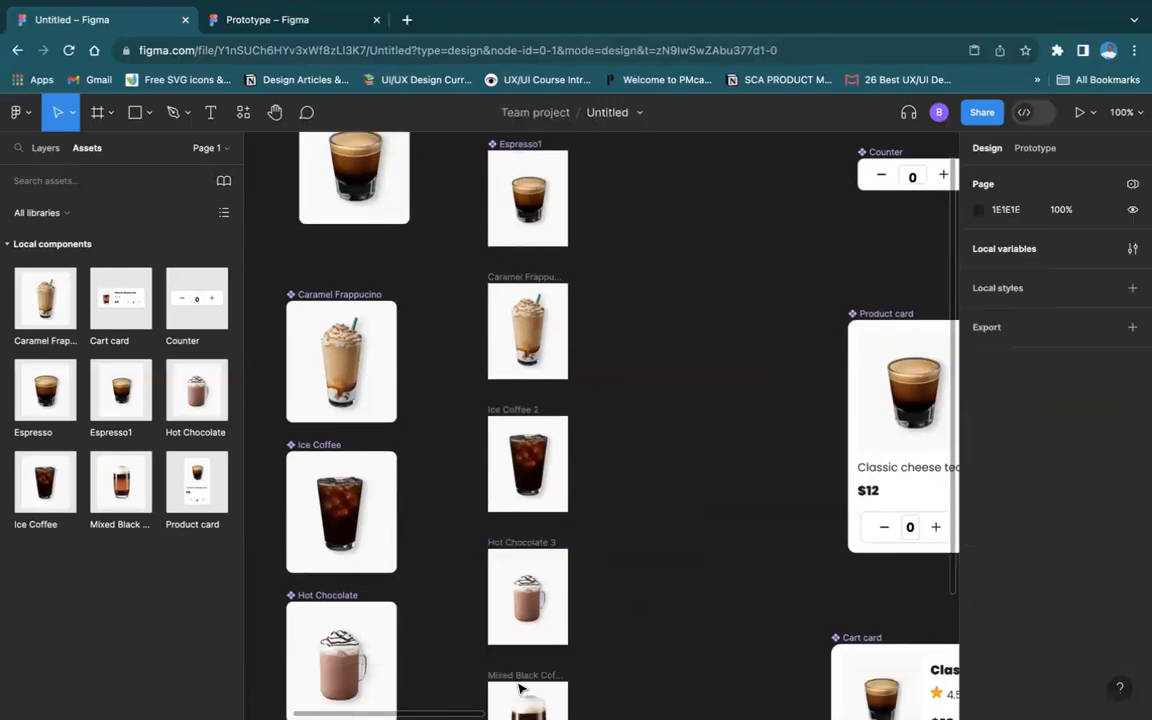
# Rename the smaller 100 × 120 Mixed Black Coffee frame as Mixed Black Coffee 4
pyautogui.scroll(-3, 540, 555)
pyautogui.click(533, 551)
pyautogui.doubleClick(553, 540)
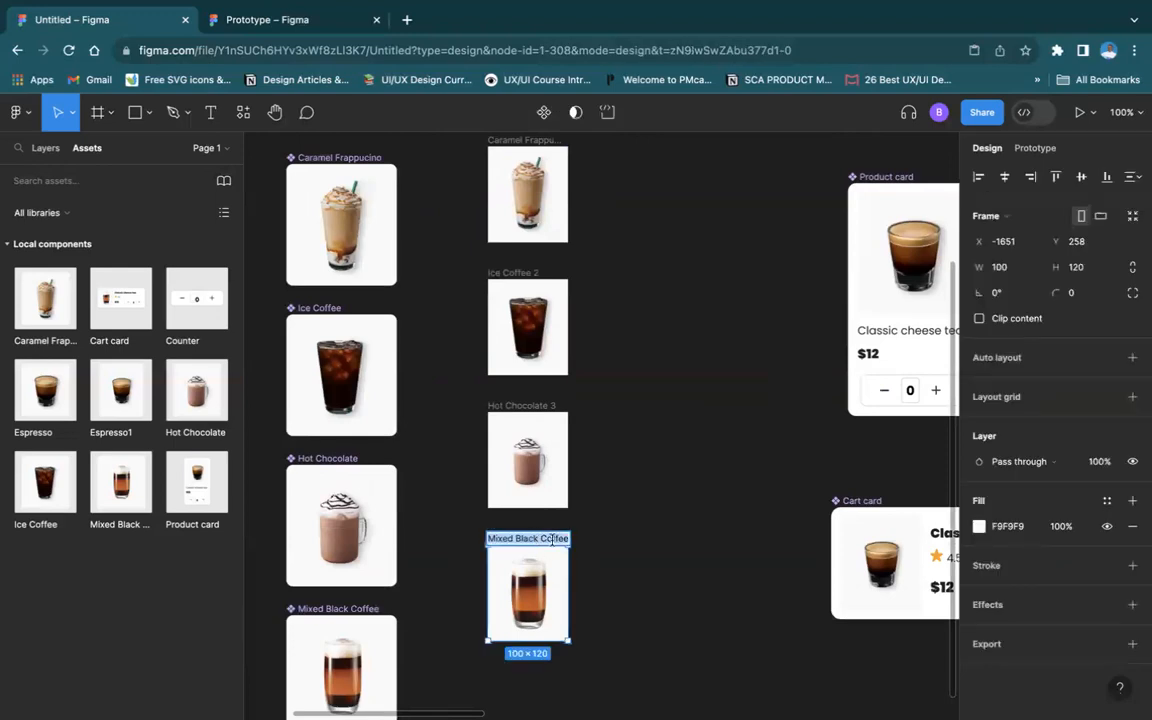
pyautogui.click(566, 537)
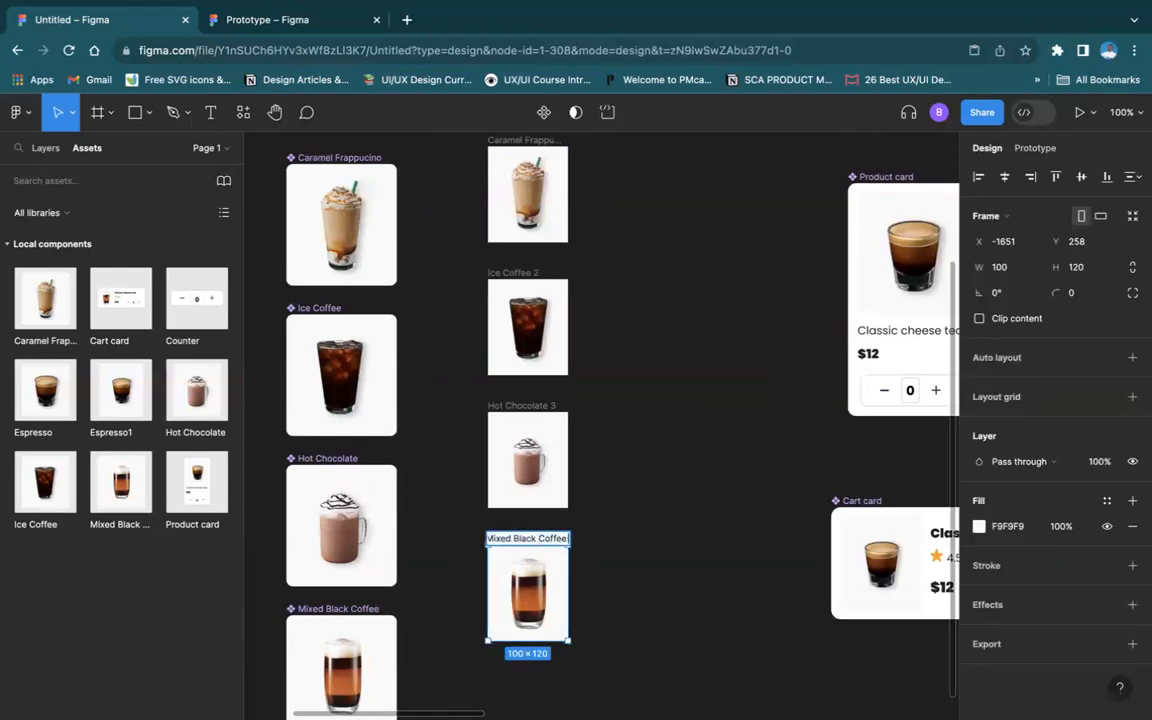
pyautogui.click(631, 526)
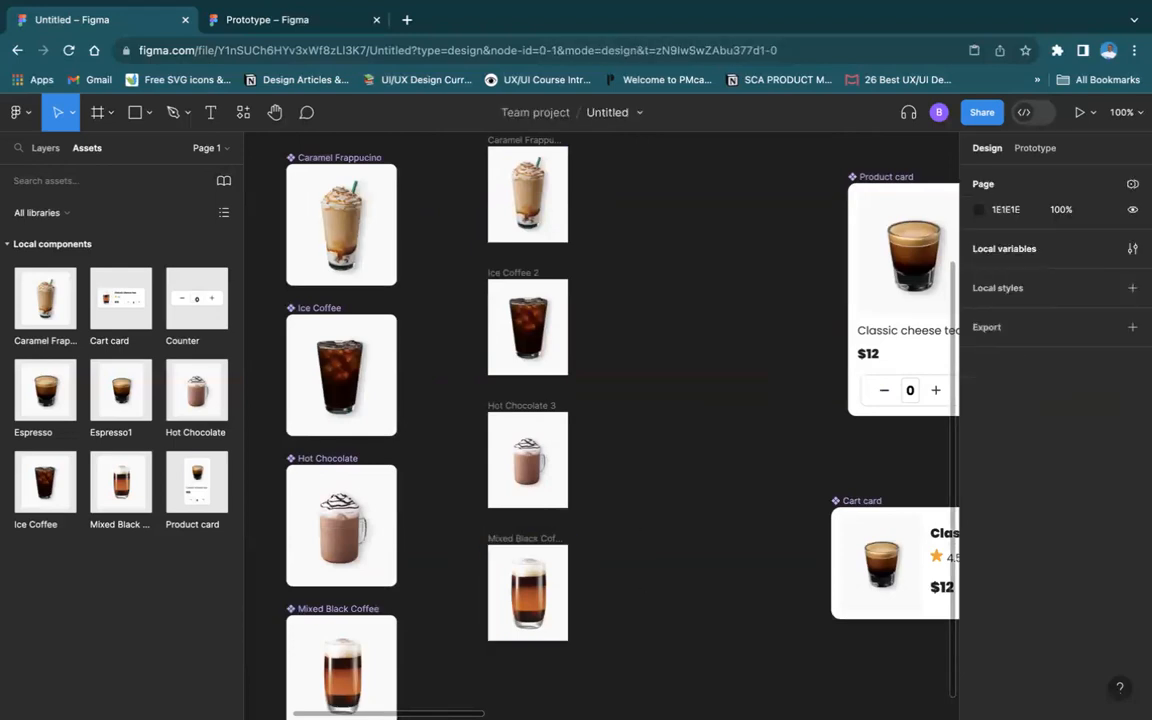
# Turn the four small Caramel Frappucino, Ice Coffee, Hot Chocolate and Mixed Black Coffee frames into separate components
pyautogui.scroll(4, 600, 420)
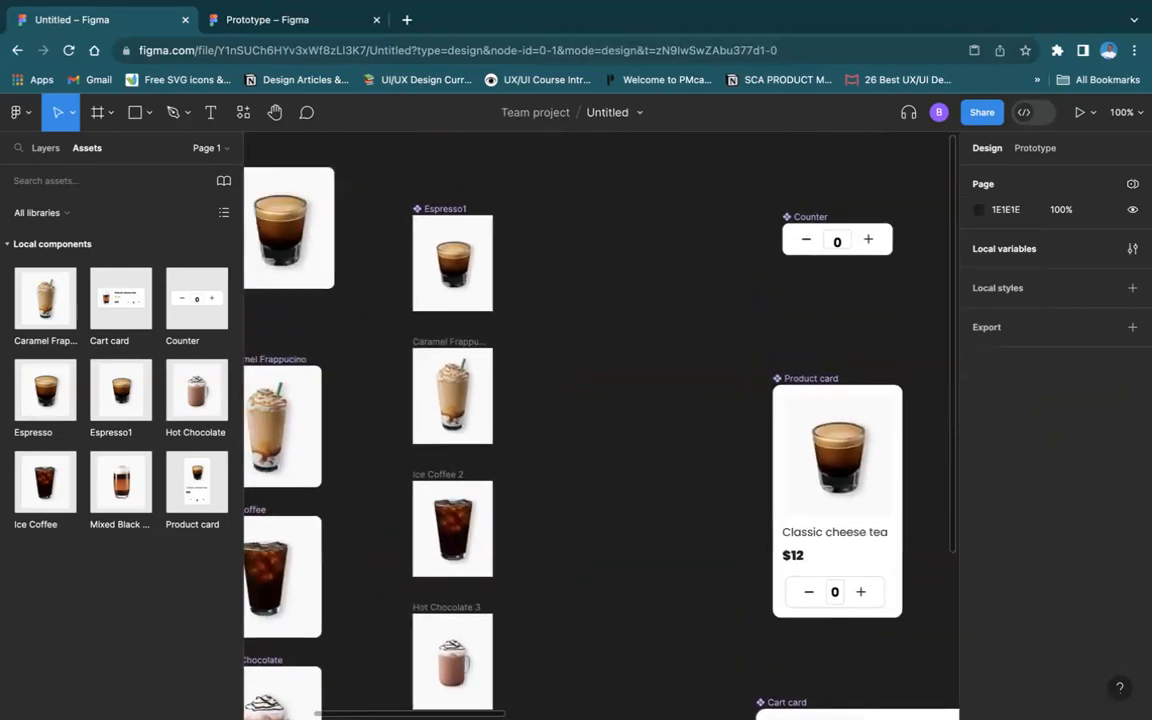
pyautogui.moveTo(371, 331); pyautogui.dragTo(579, 688)
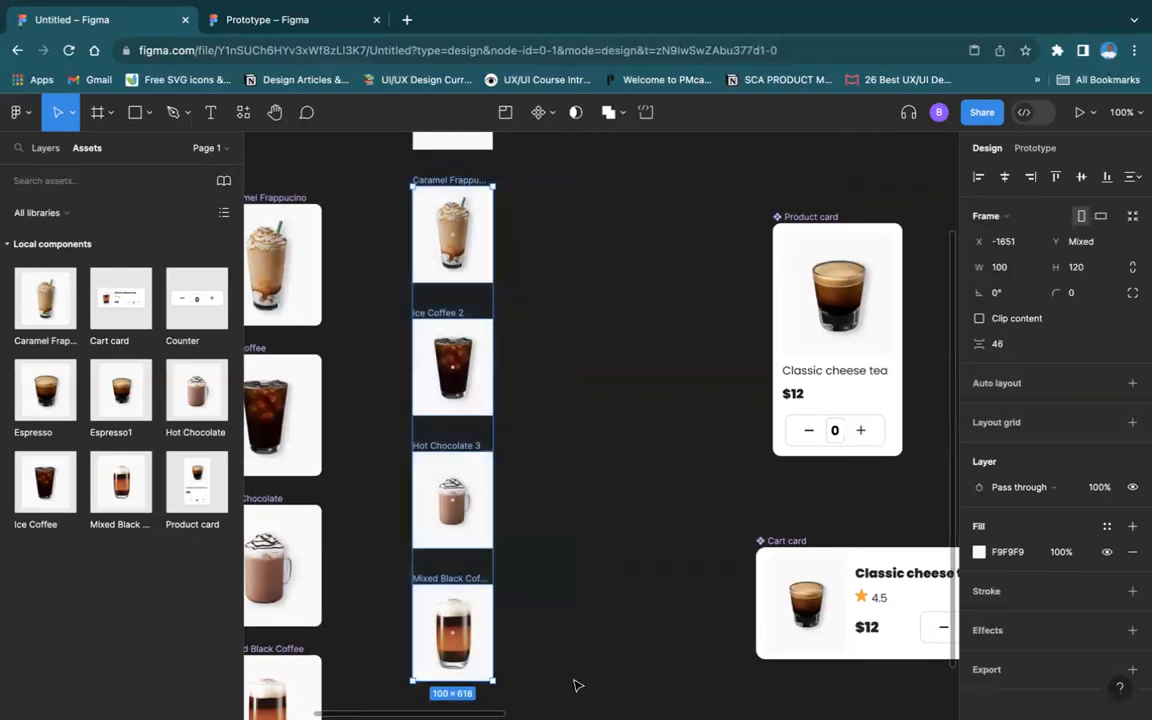
pyautogui.click(550, 113)
pyautogui.click(540, 170)
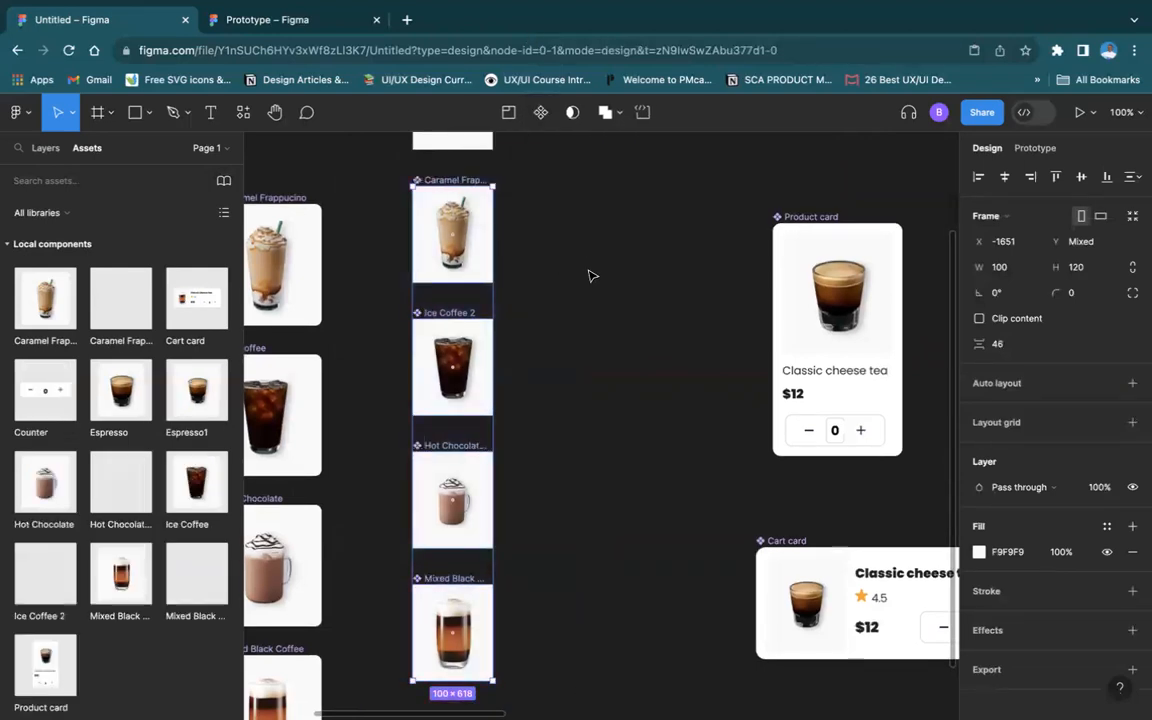
pyautogui.click(621, 434)
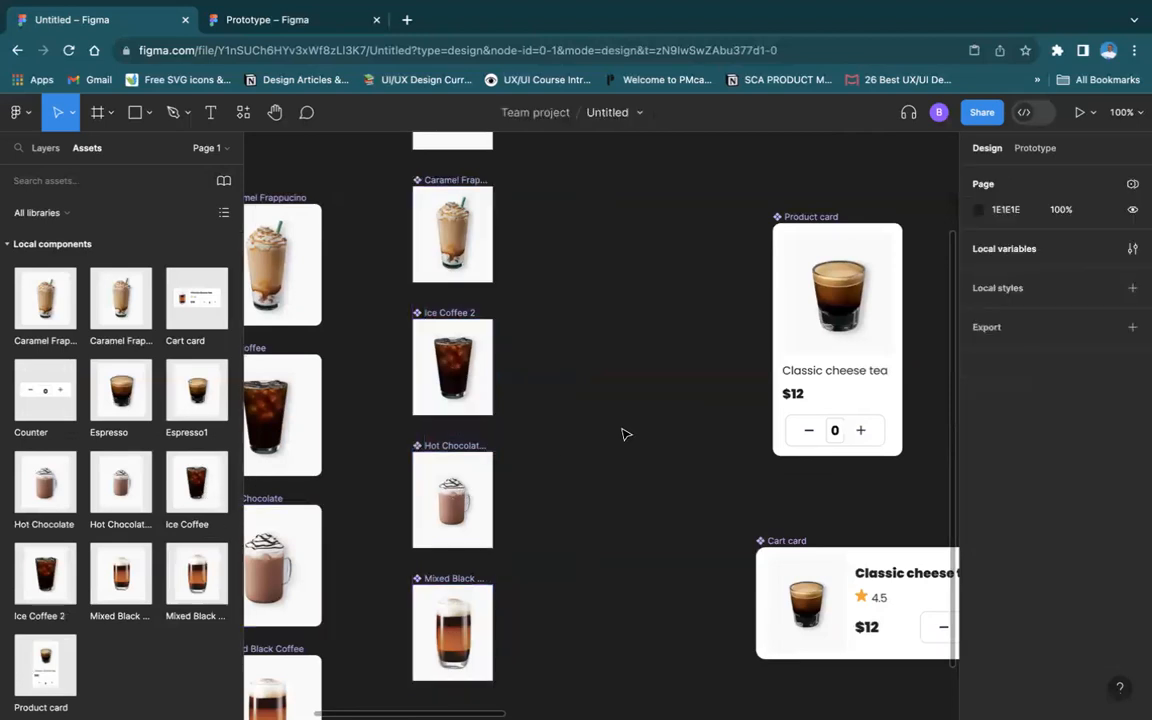
pyautogui.hscroll(10, 621, 434)
pyautogui.scroll(-2, 621, 434)
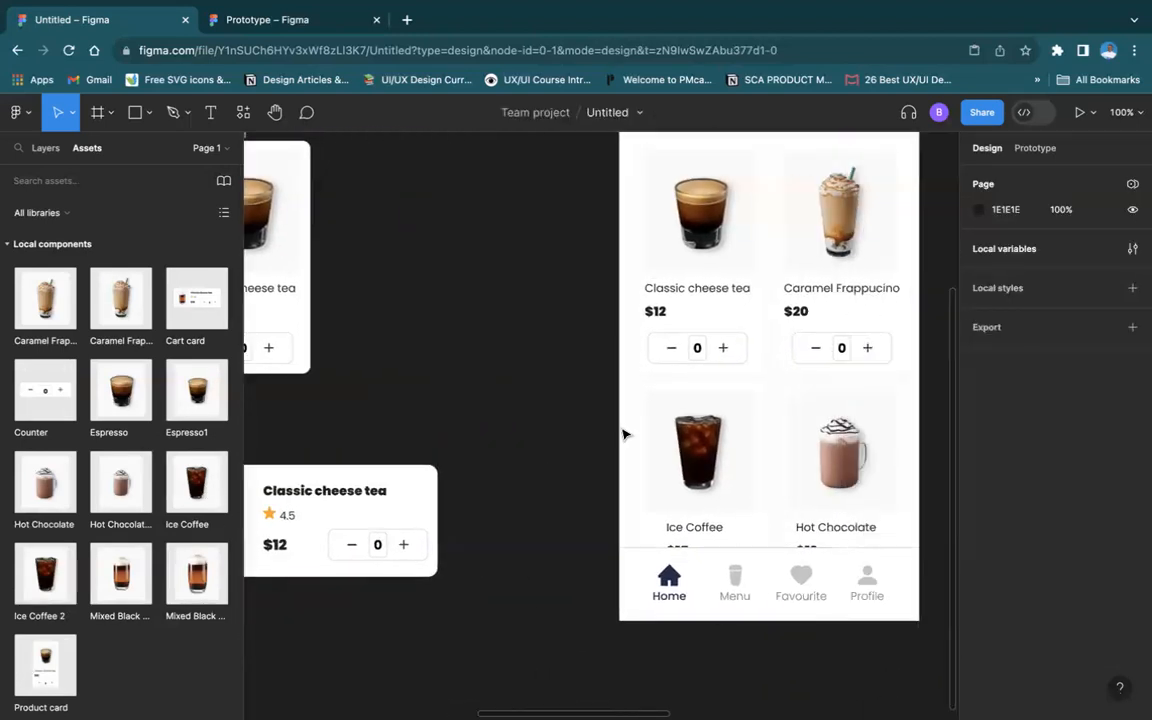
pyautogui.hscroll(13, 621, 434)
pyautogui.scroll(1, 621, 434)
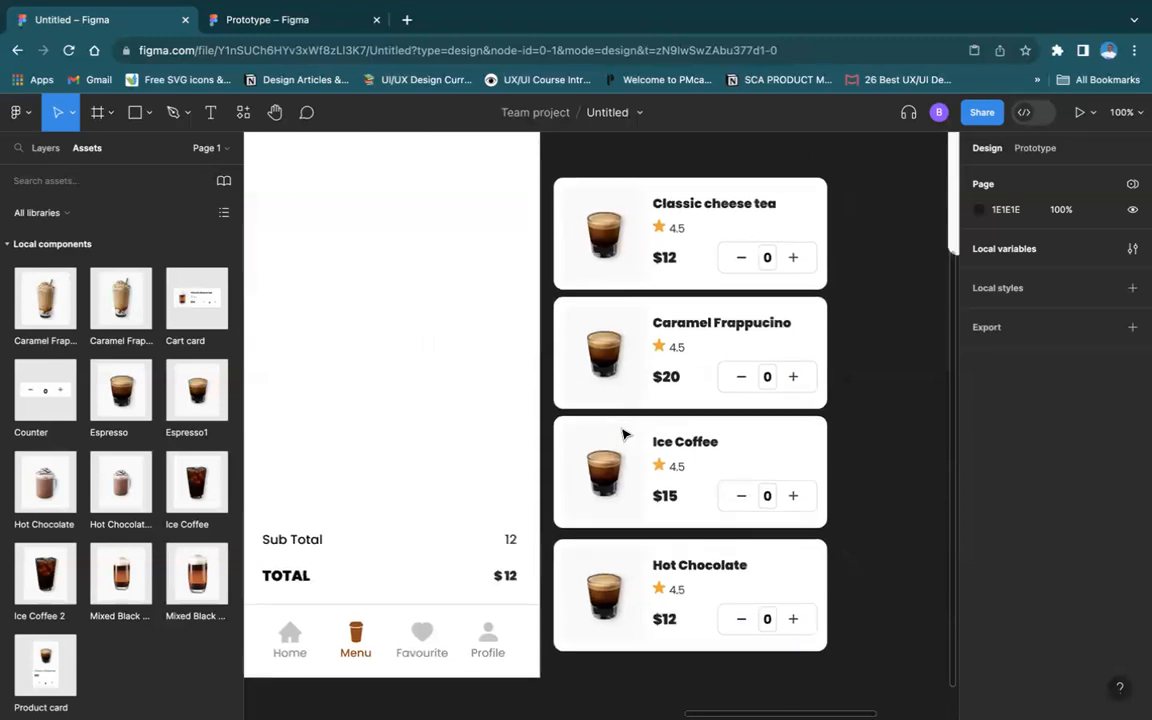
pyautogui.hscroll(-18, 621, 434)
pyautogui.scroll(1, 621, 434)
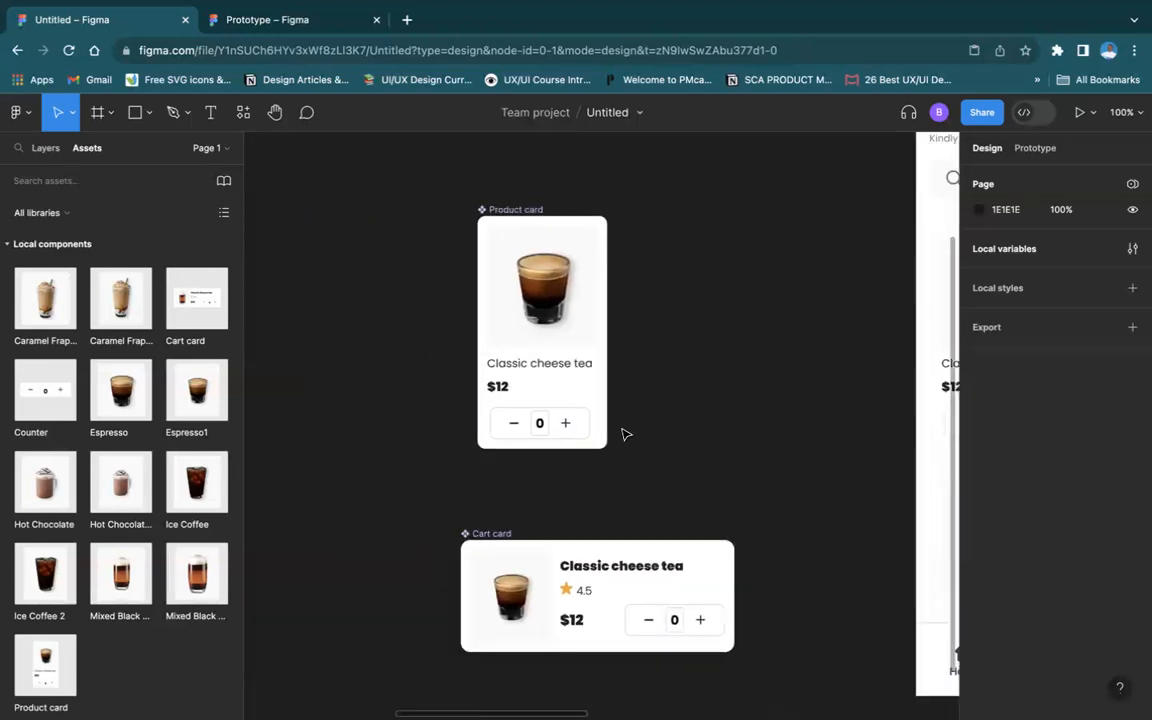
# Create an Instance property for the Cart card's drink image, adding Hot Chocolate 3, Ice Coffee 2, Caramel Frappucino1 and Mixed Black Coffee 4 as preferred values
pyautogui.doubleClick(528, 578)
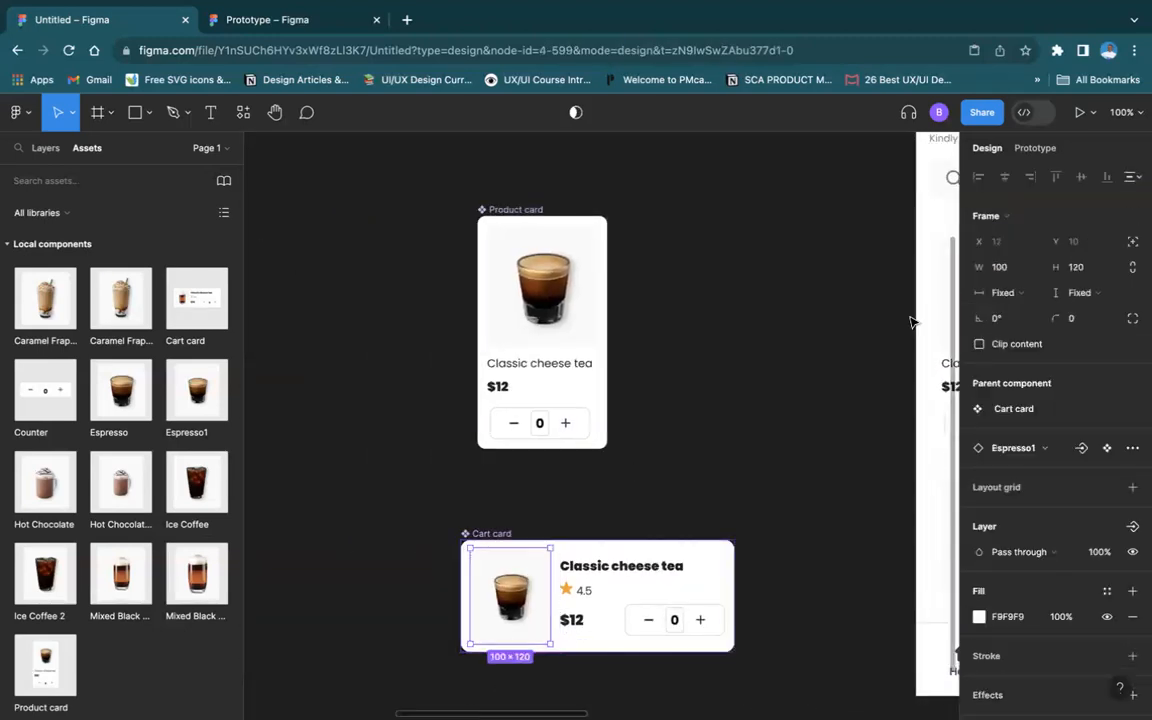
pyautogui.click(1081, 448)
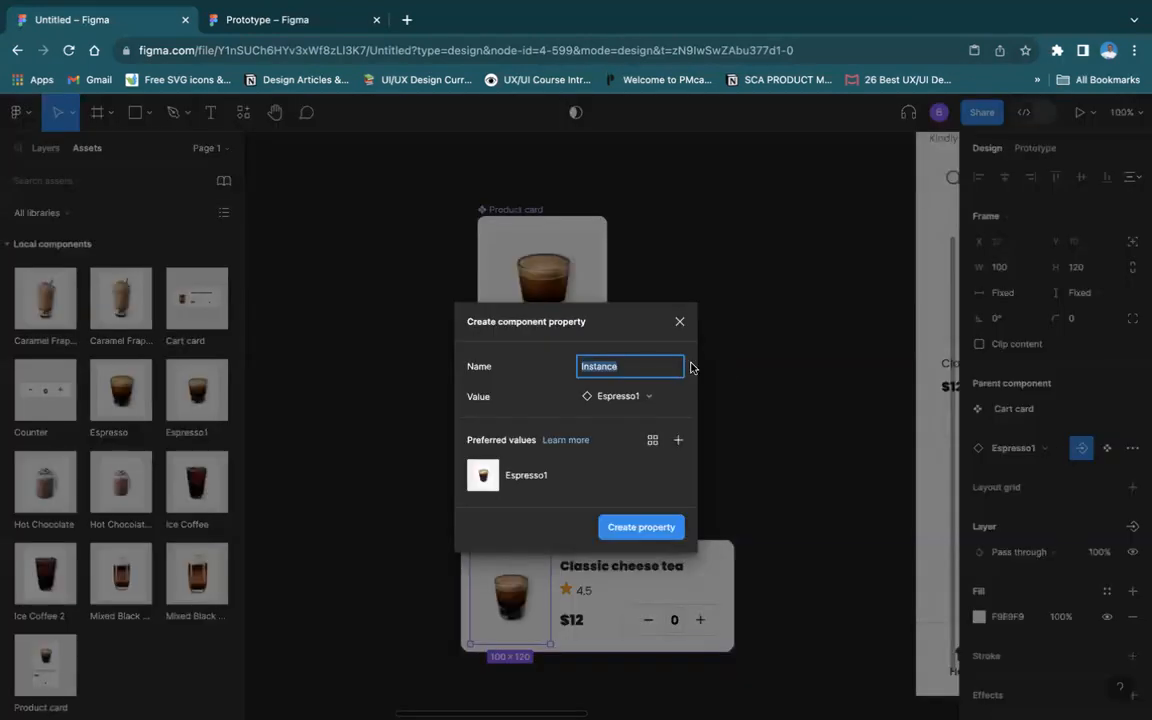
pyautogui.click(678, 440)
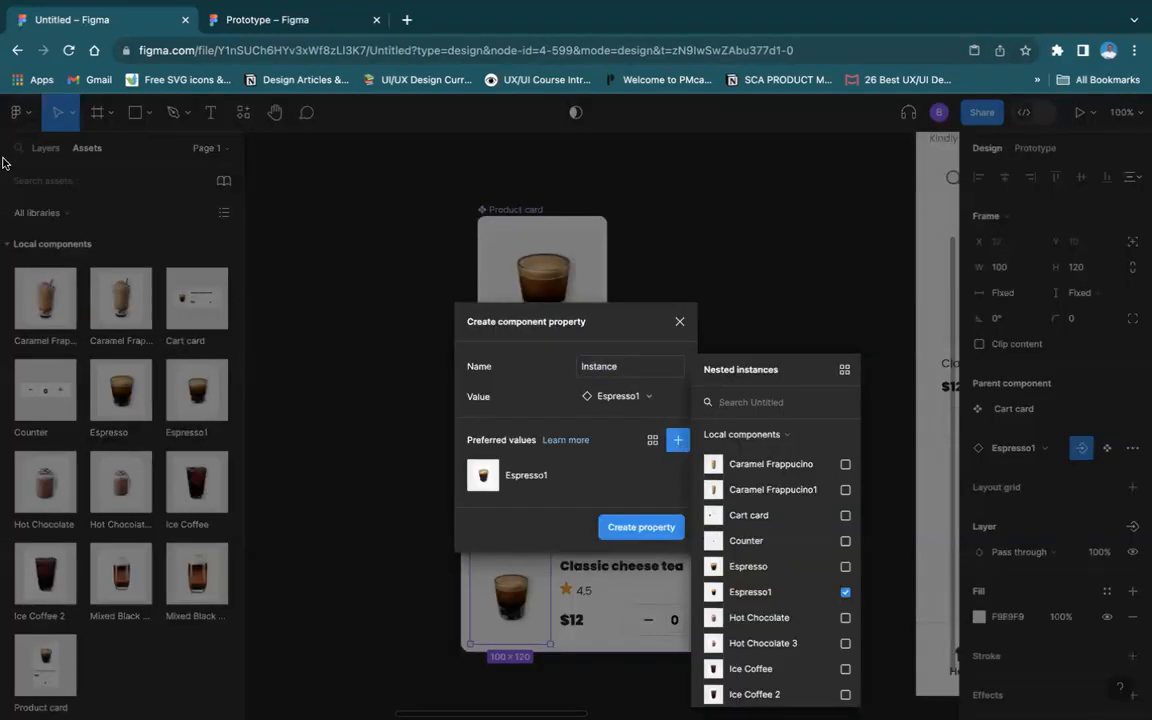
pyautogui.click(845, 643)
pyautogui.click(845, 694)
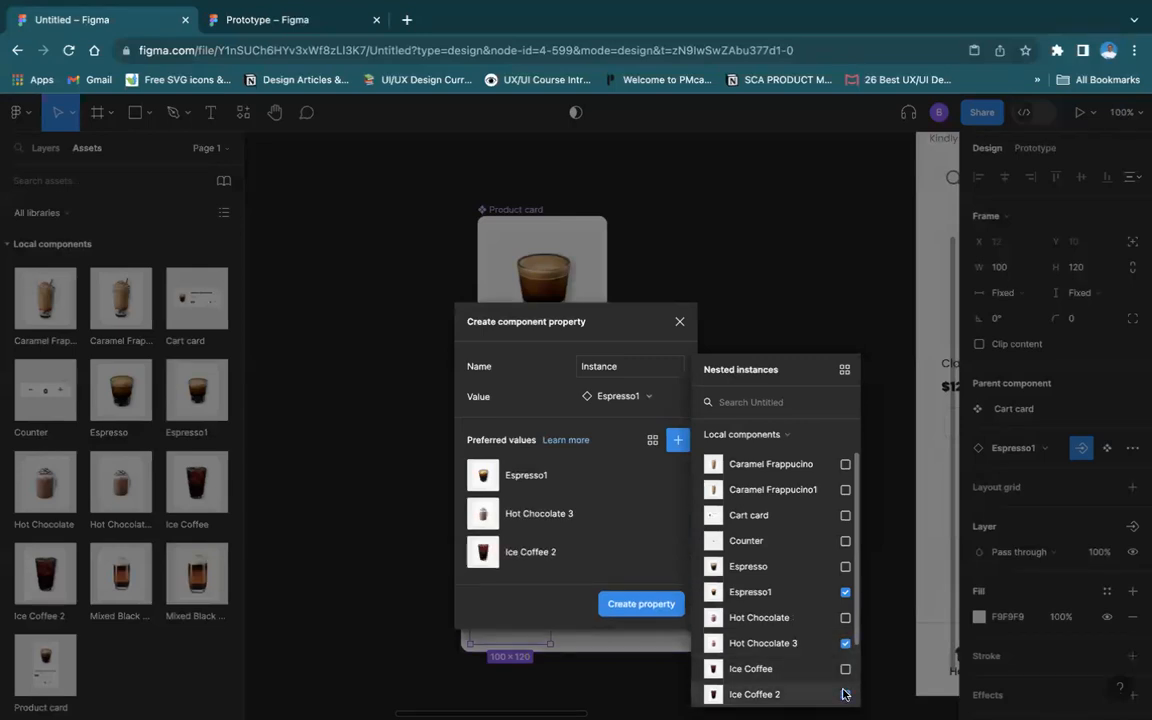
pyautogui.click(845, 490)
pyautogui.scroll(-3, 812, 576)
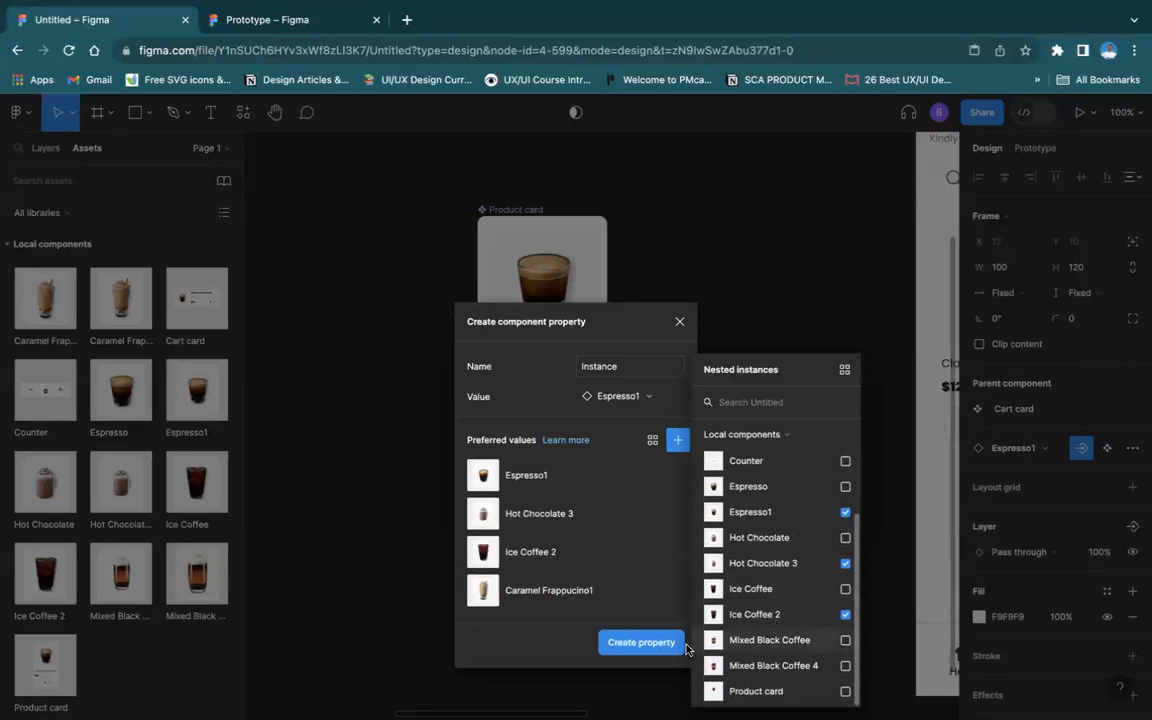
pyautogui.click(845, 665)
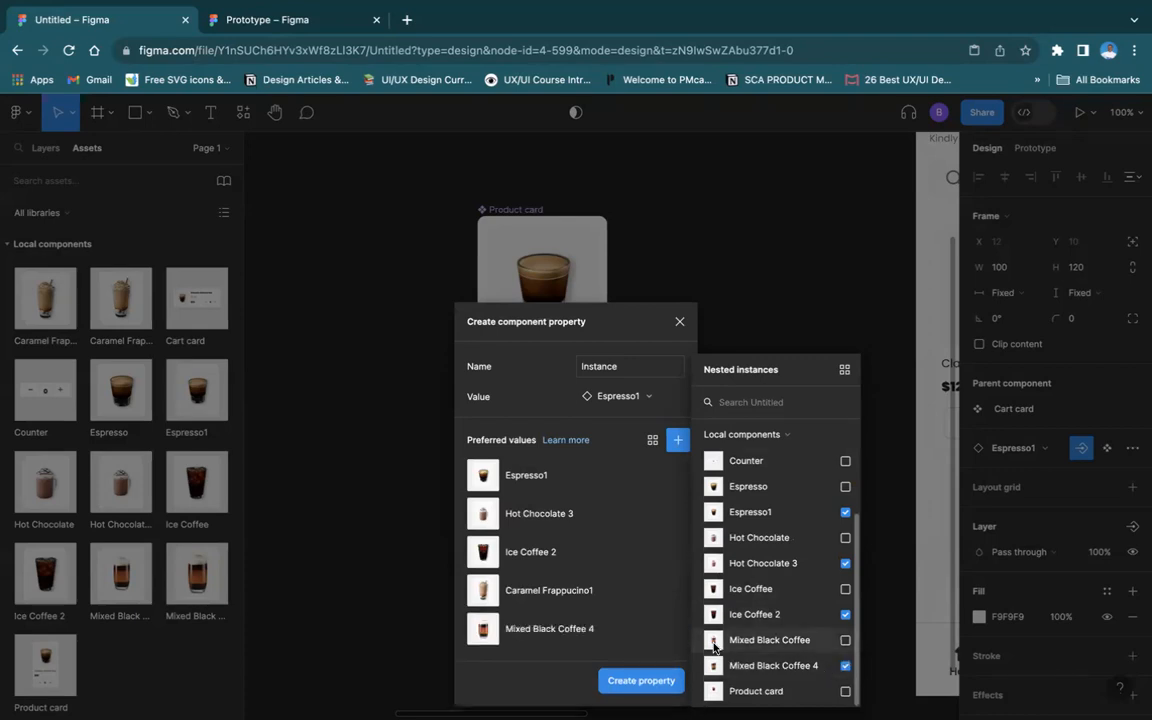
pyautogui.click(644, 684)
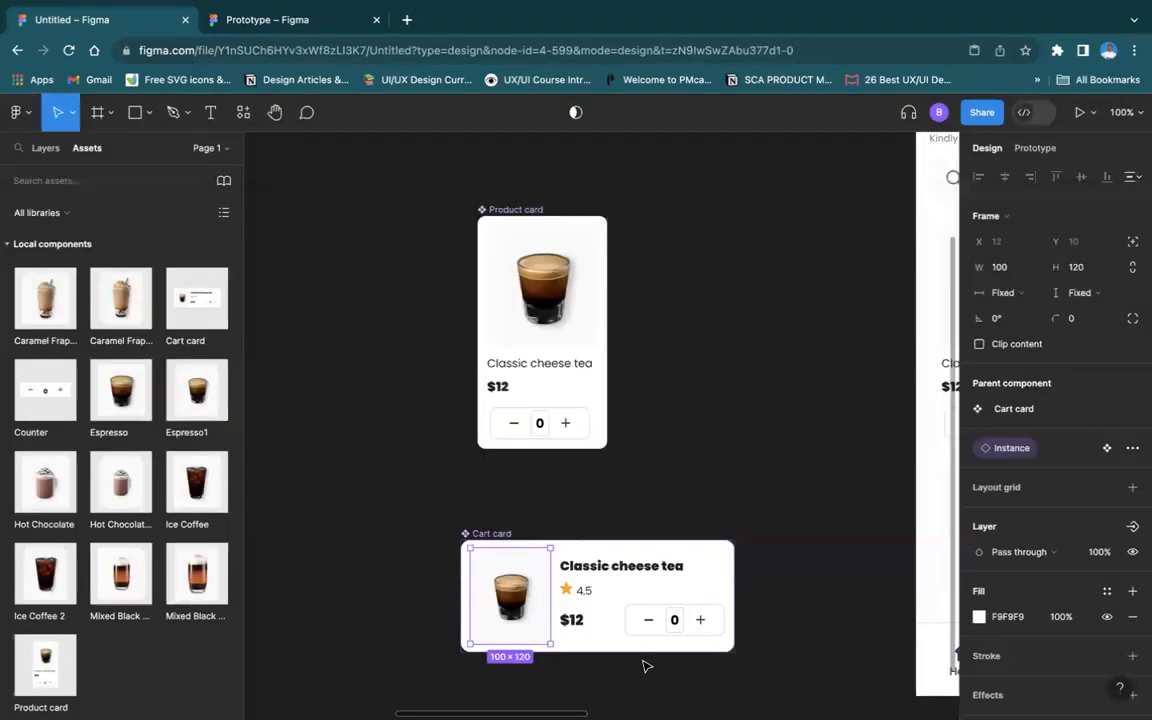
pyautogui.click(740, 465)
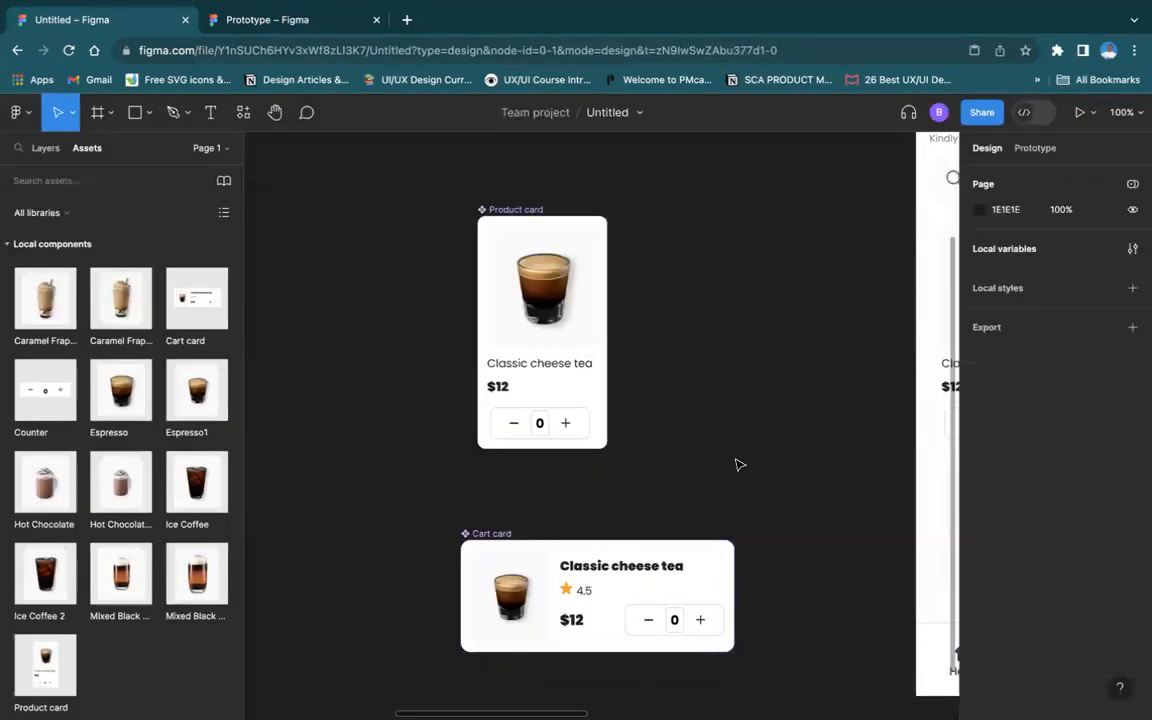
# Swap the drink image in the Caramel Frappucino cart card for the Caramel Frappucino1 component
pyautogui.hscroll(15, 735, 465)
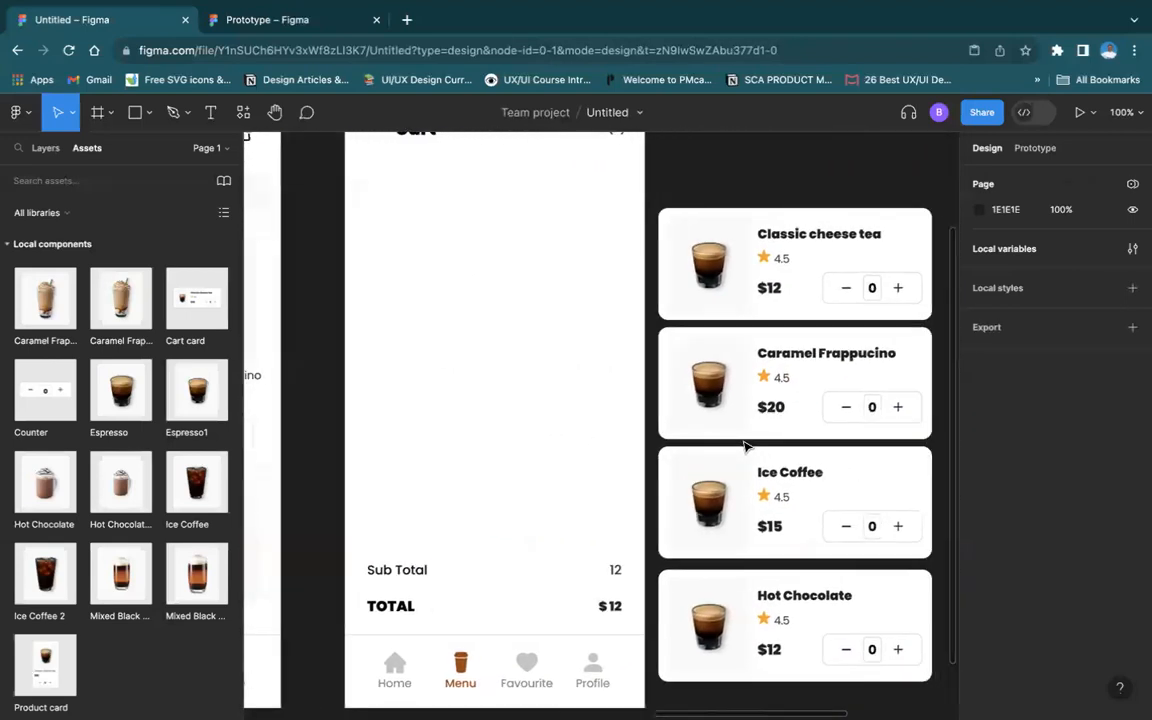
pyautogui.hscroll(3, 744, 446)
pyautogui.doubleClick(632, 400)
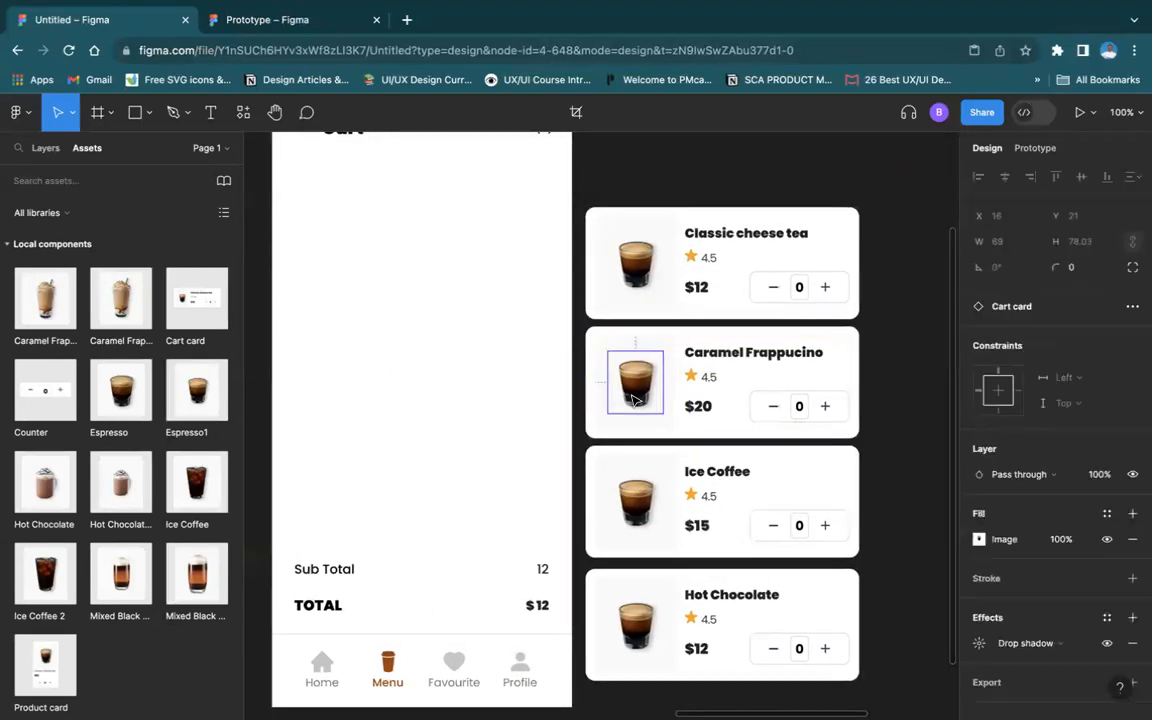
pyautogui.click(685, 388)
pyautogui.click(651, 373)
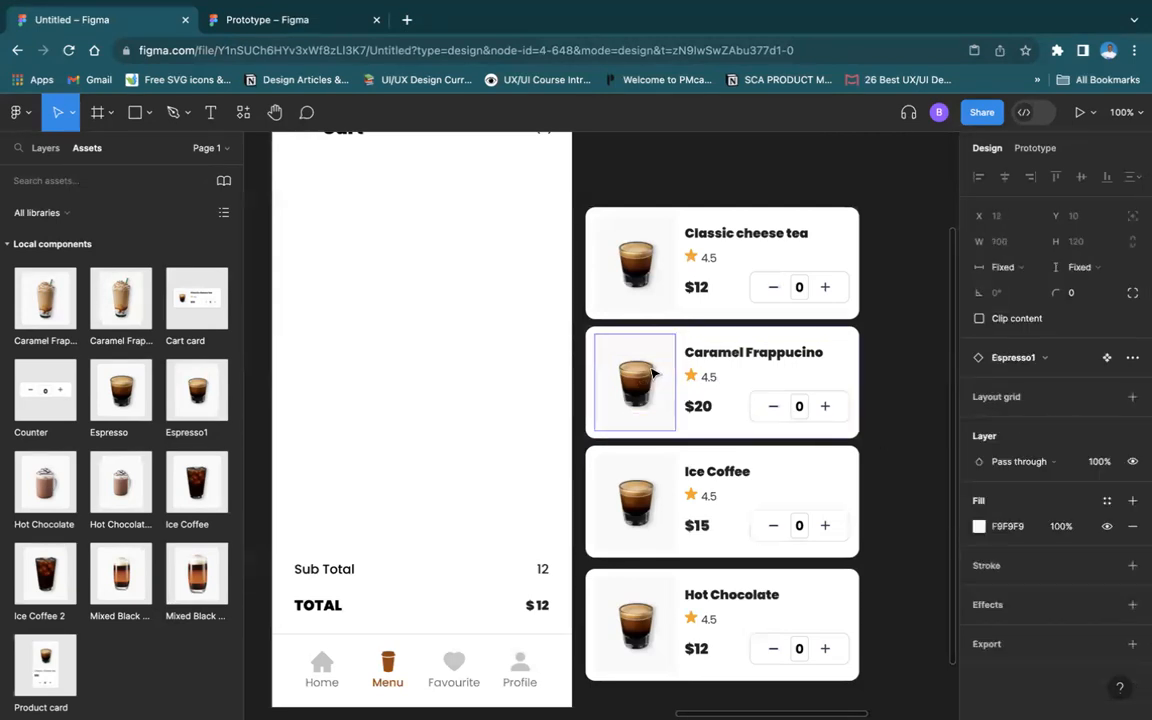
pyautogui.click(1046, 358)
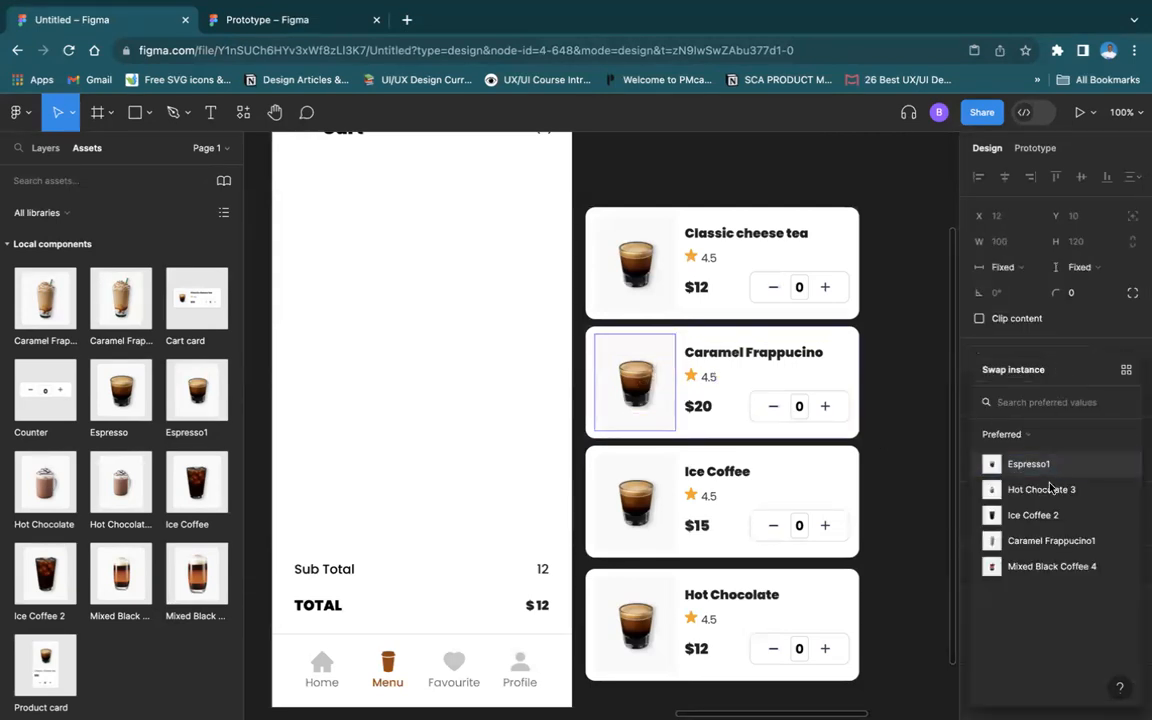
pyautogui.click(1056, 541)
# Swap the drink image in the Ice Coffee cart card for the Ice Coffee 2 component
pyautogui.click(635, 500)
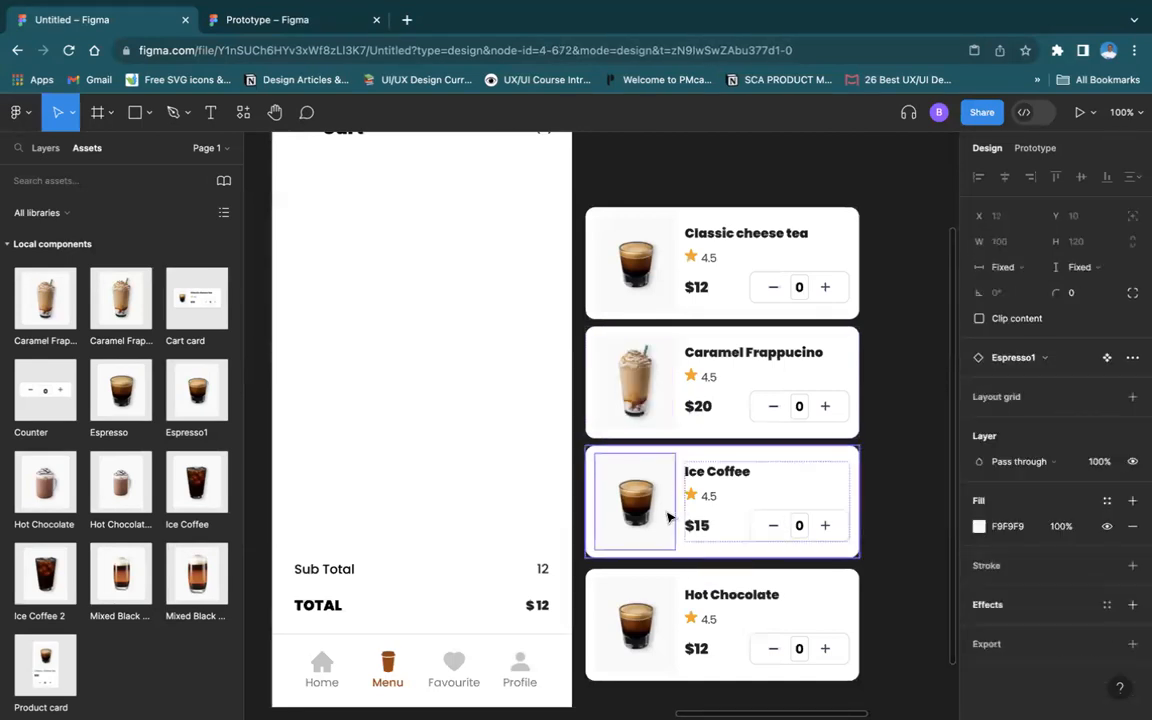
pyautogui.click(1018, 357)
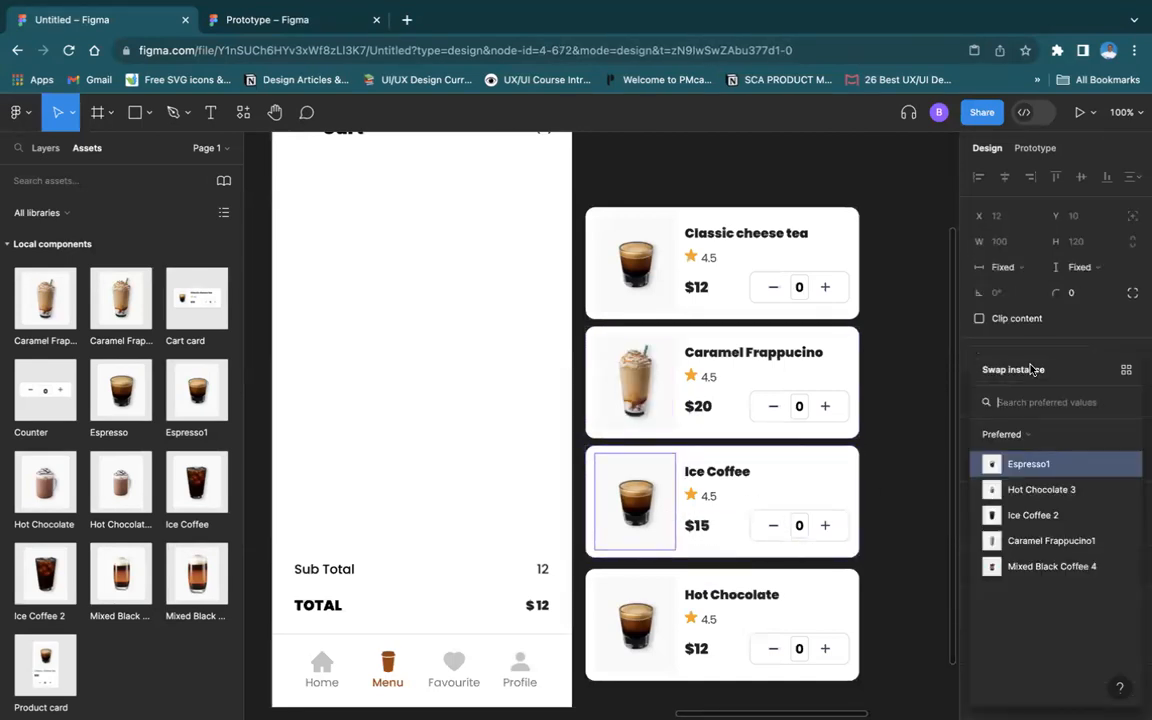
pyautogui.click(1040, 515)
# Swap the drink image in the Hot Chocolate cart card for the Hot Chocolate 3 component
pyautogui.click(630, 615)
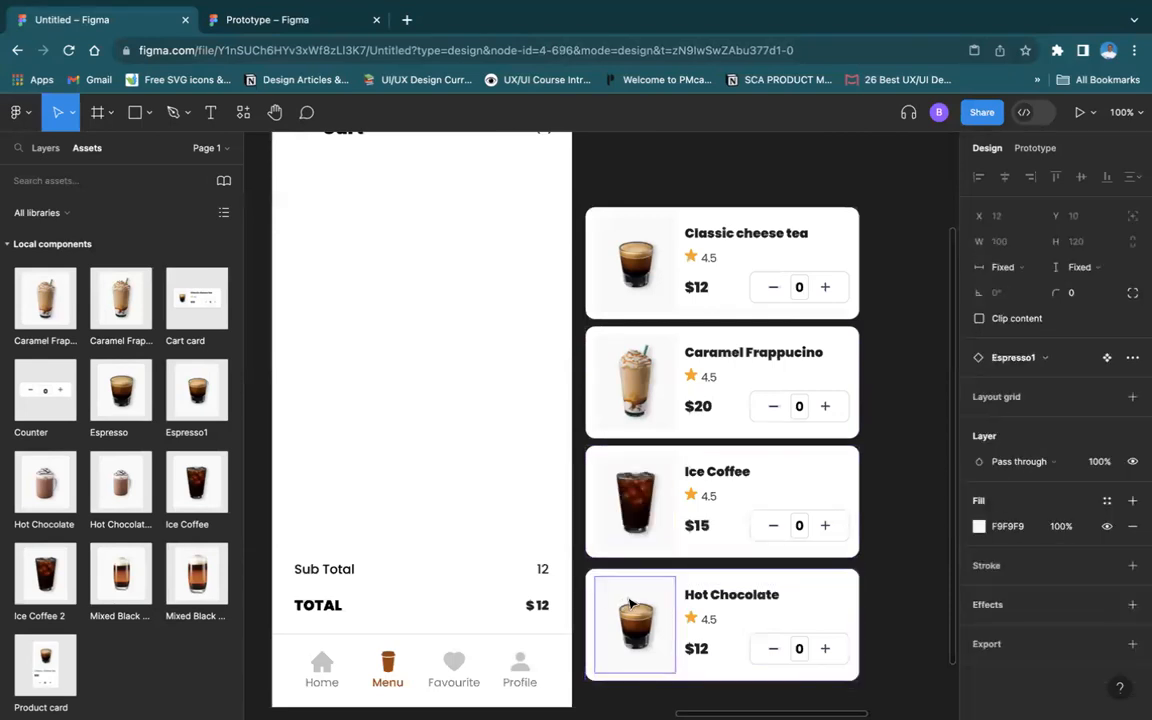
pyautogui.click(1047, 360)
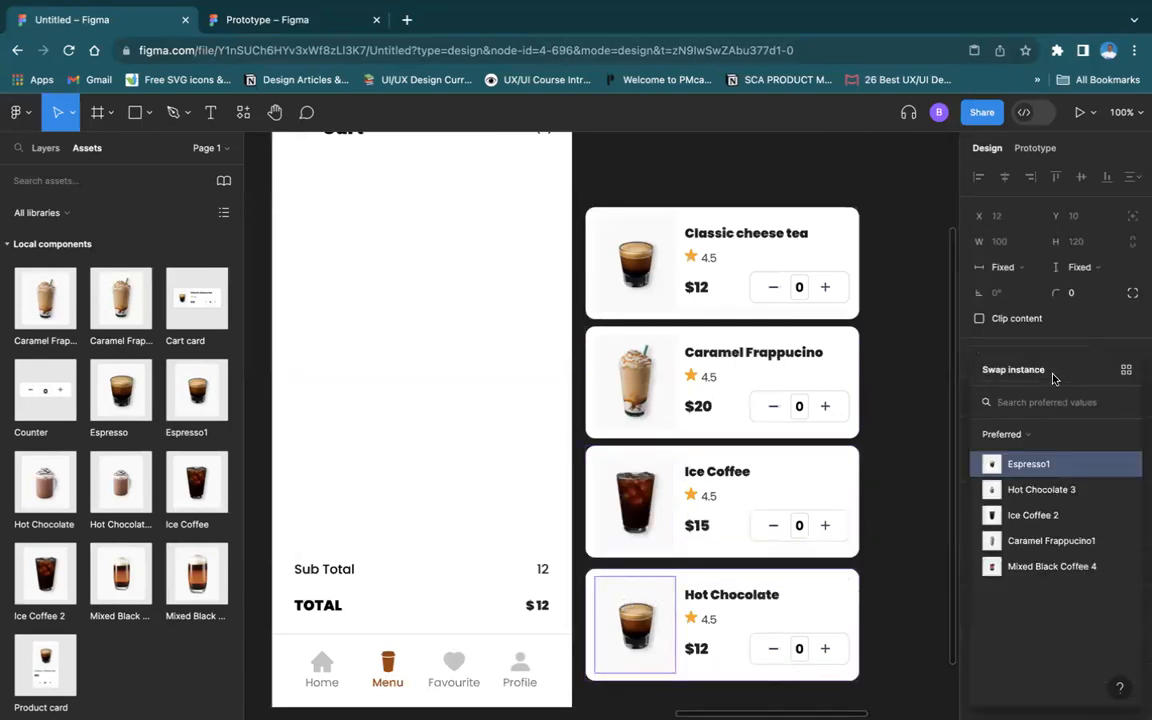
pyautogui.click(1035, 490)
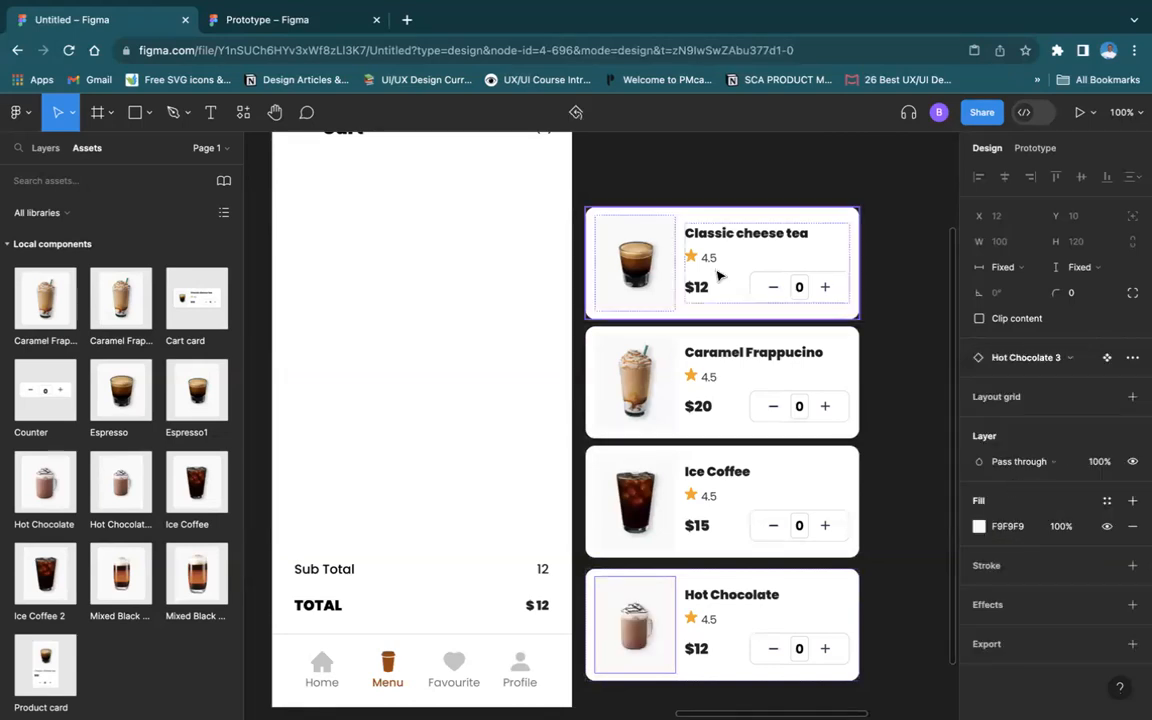
# Check which instance is selected for the drink image in the Classic cheese tea cart card
pyautogui.click(634, 254)
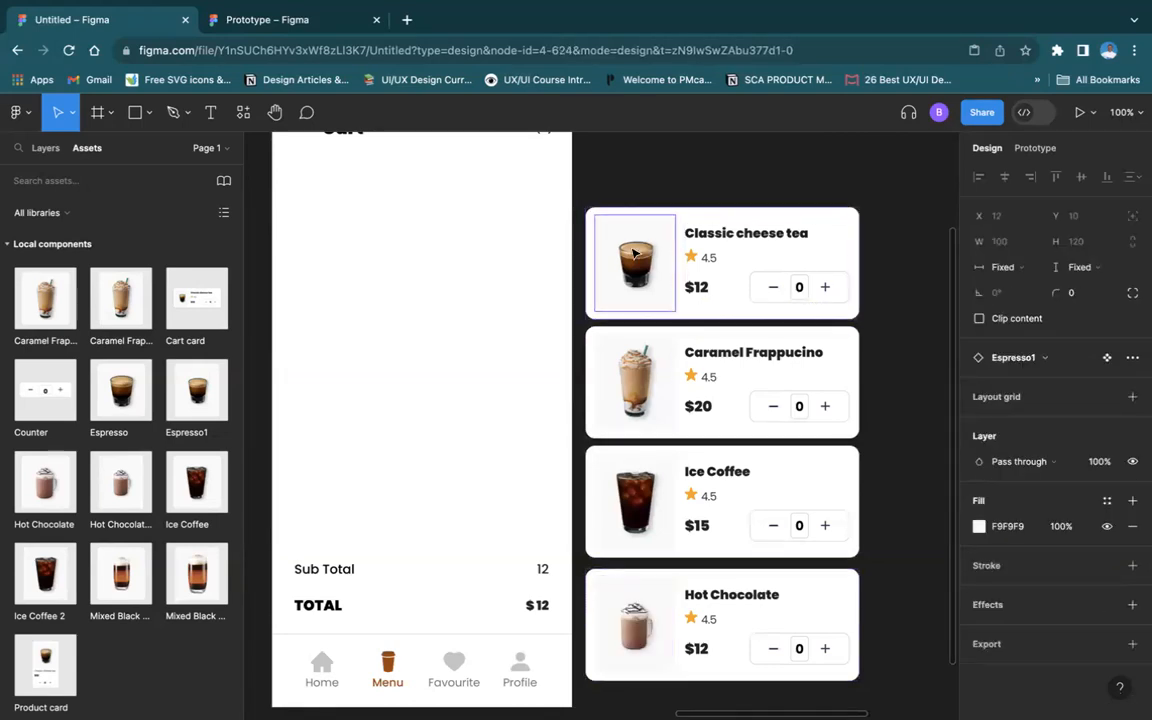
pyautogui.click(1005, 360)
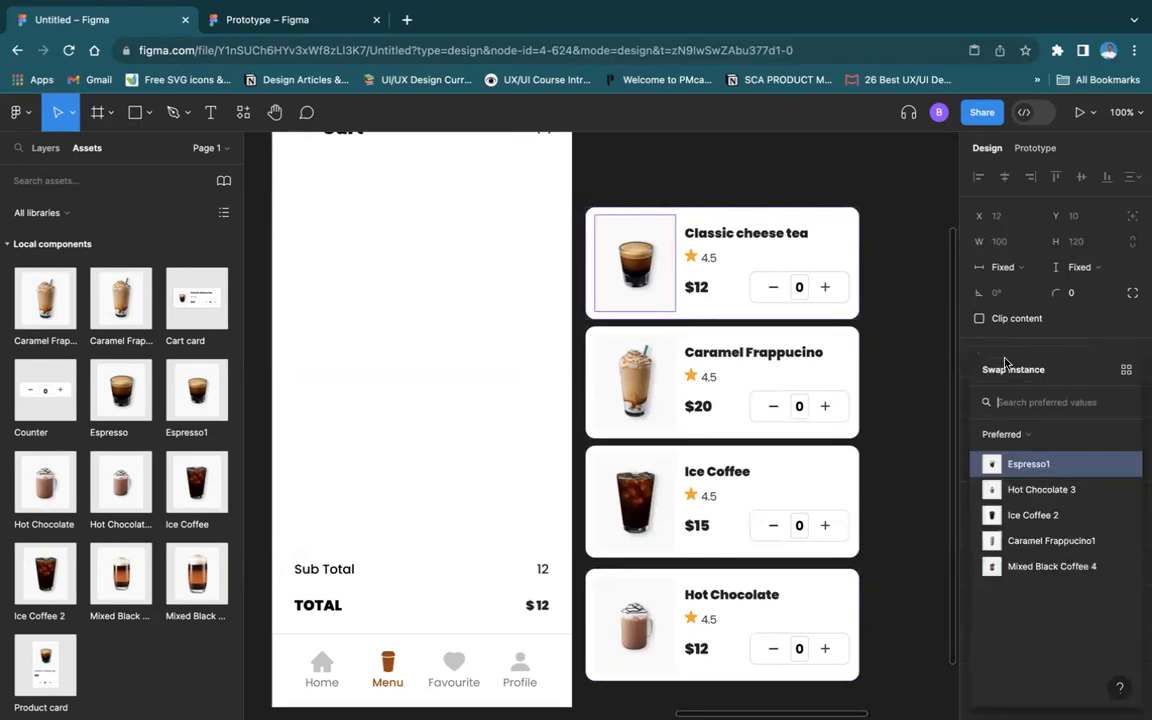
pyautogui.click(848, 180)
# Move all the large and small drink image frames together farther away from the Counter, Product card and Cart card components
pyautogui.press('-')
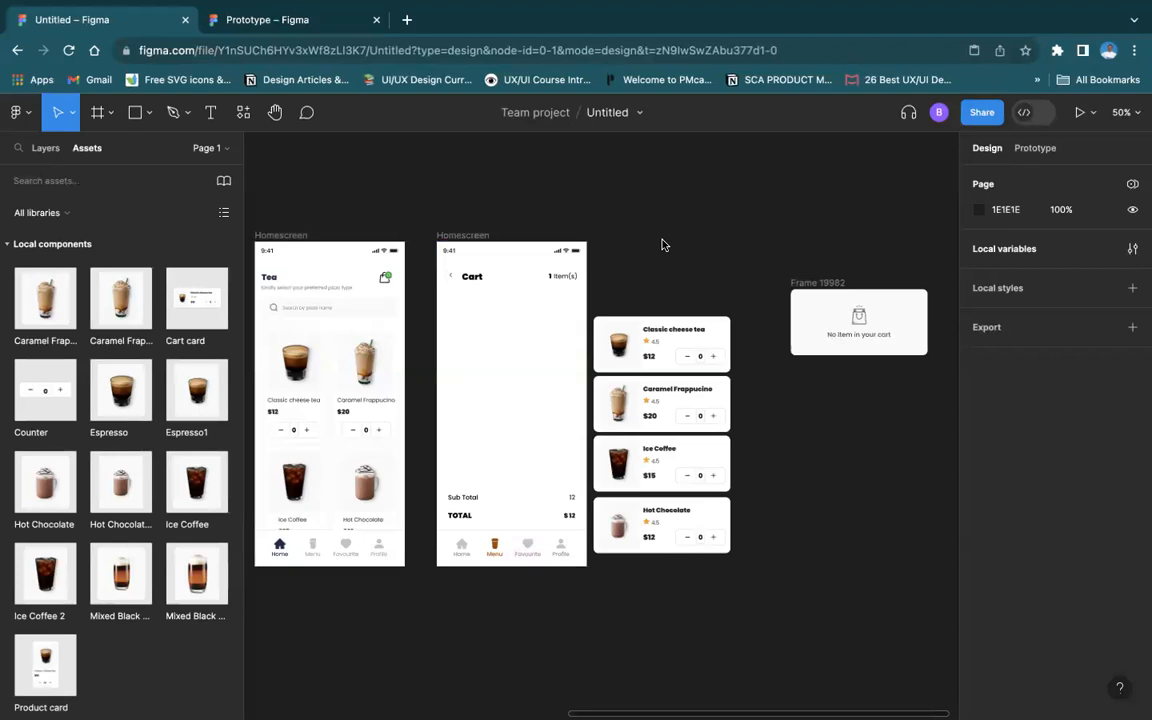
pyautogui.hscroll(-15, 661, 244)
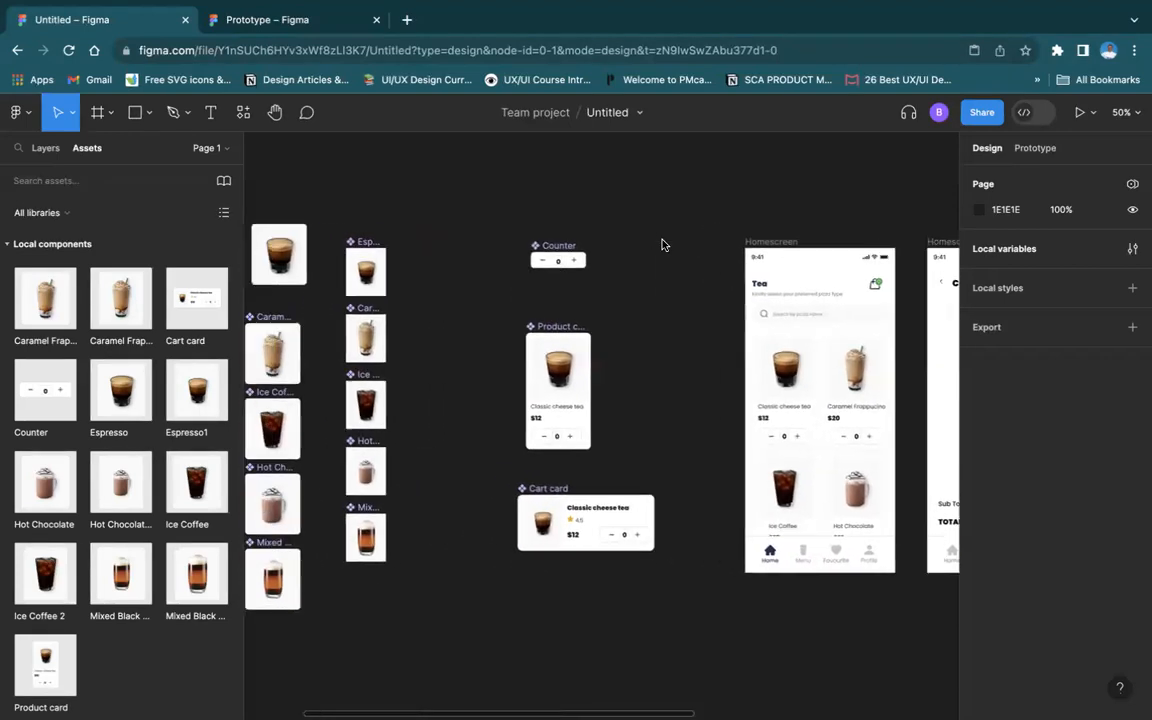
pyautogui.hscroll(-1, 661, 244)
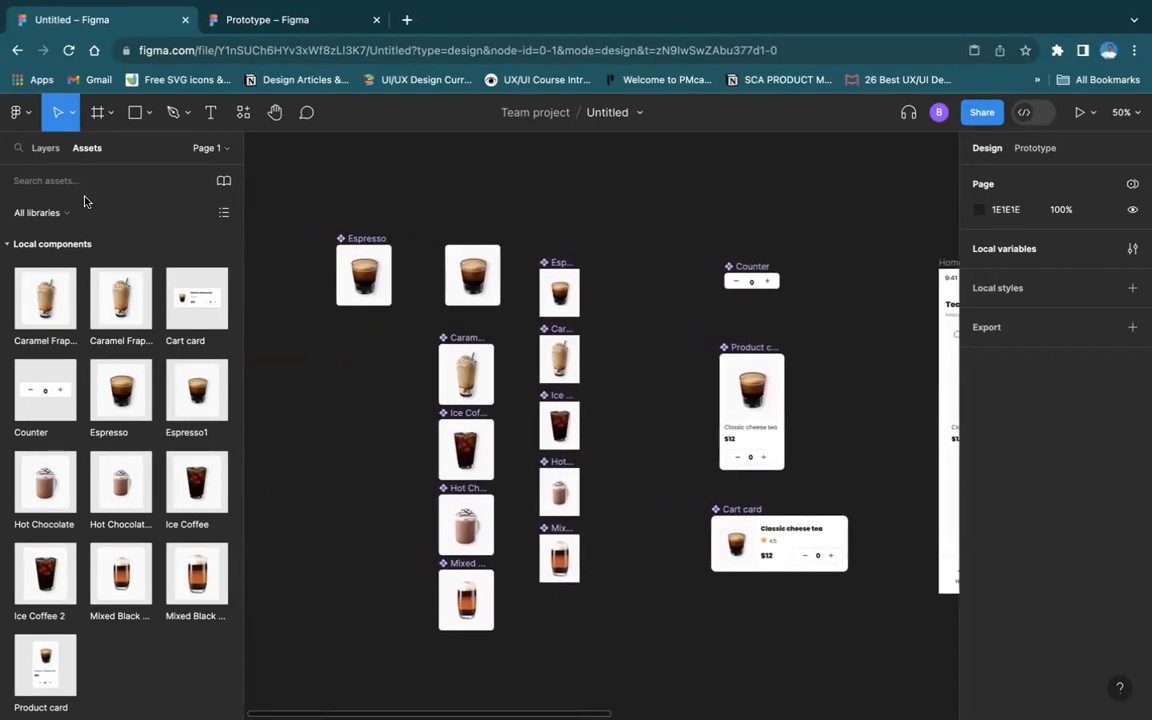
pyautogui.moveTo(291, 201); pyautogui.dragTo(640, 633)
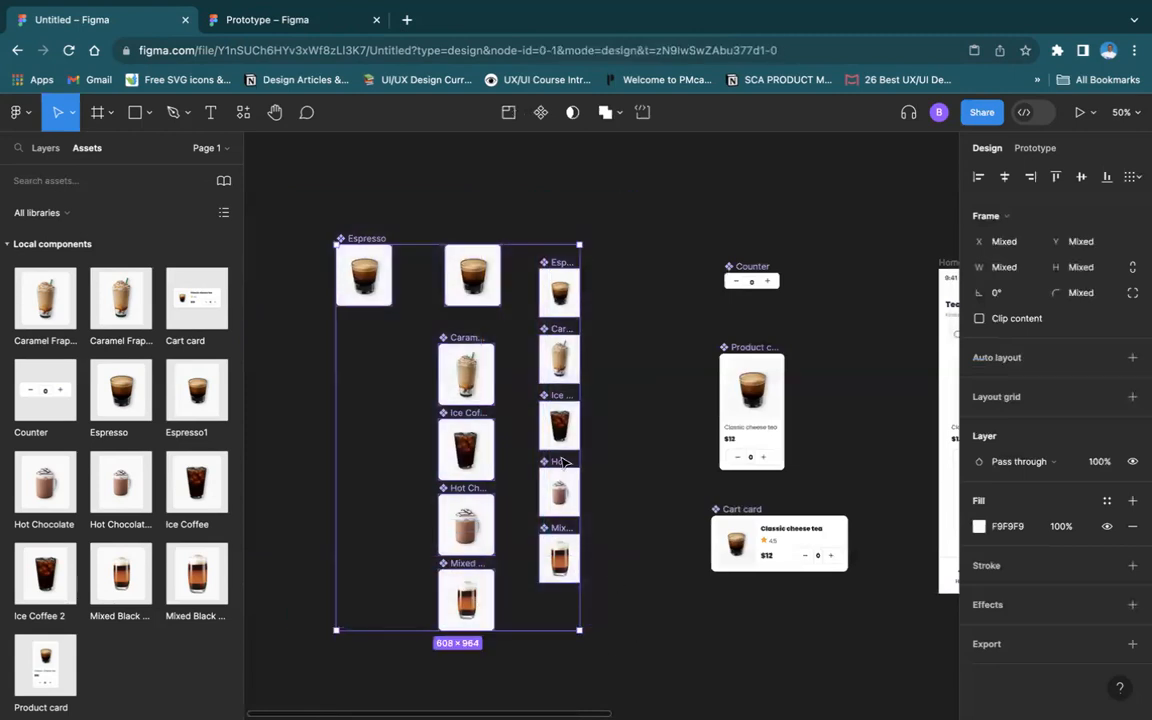
pyautogui.moveTo(554, 390); pyautogui.dragTo(98, 378)
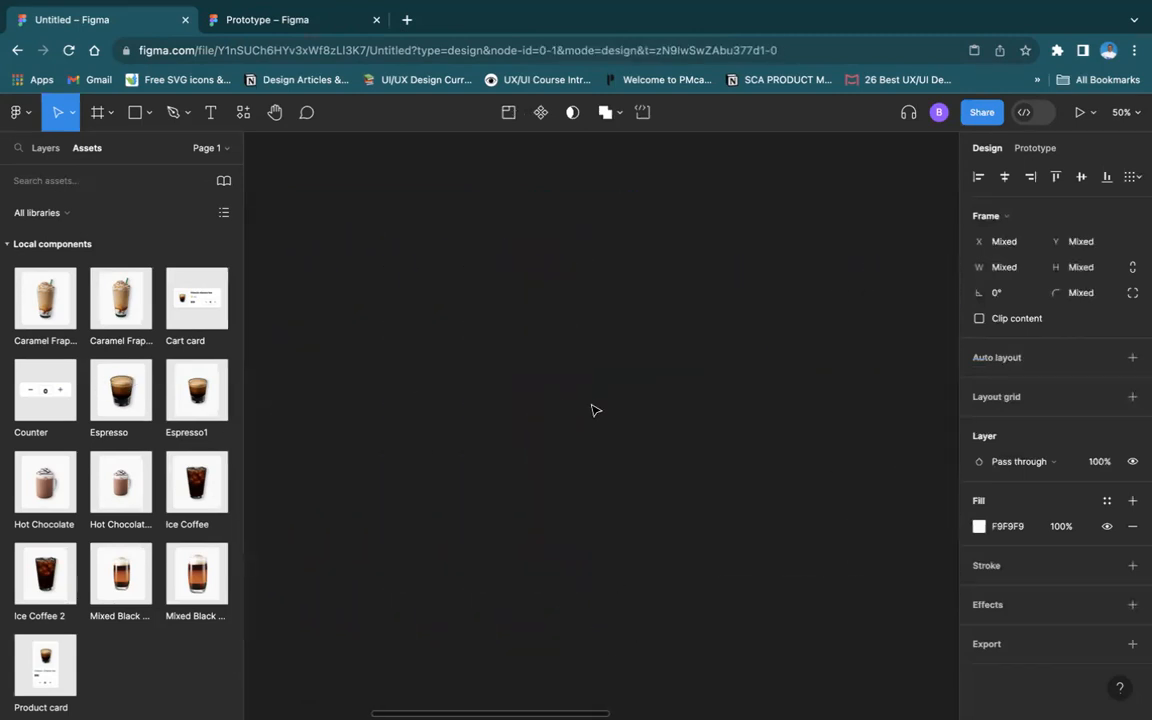
pyautogui.click(595, 410)
# Review the Counter, Product card and Cart card components alongside the home and cart screens
pyautogui.hscroll(10, 595, 410)
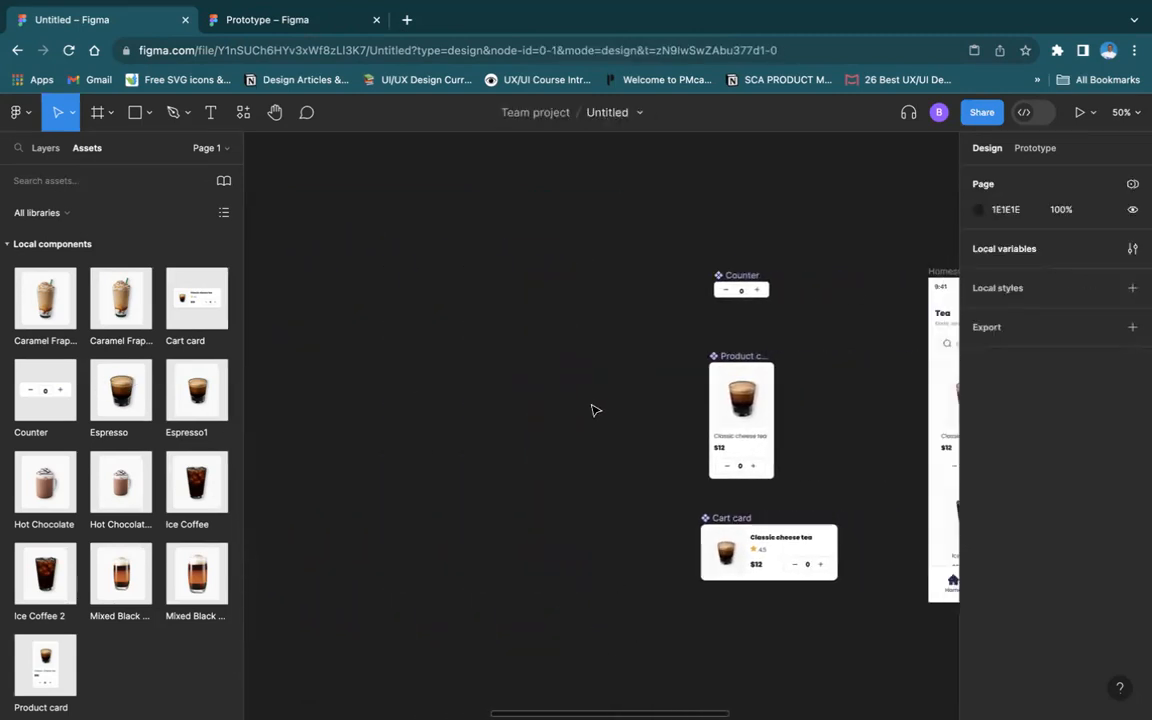
pyautogui.hscroll(2, 595, 410)
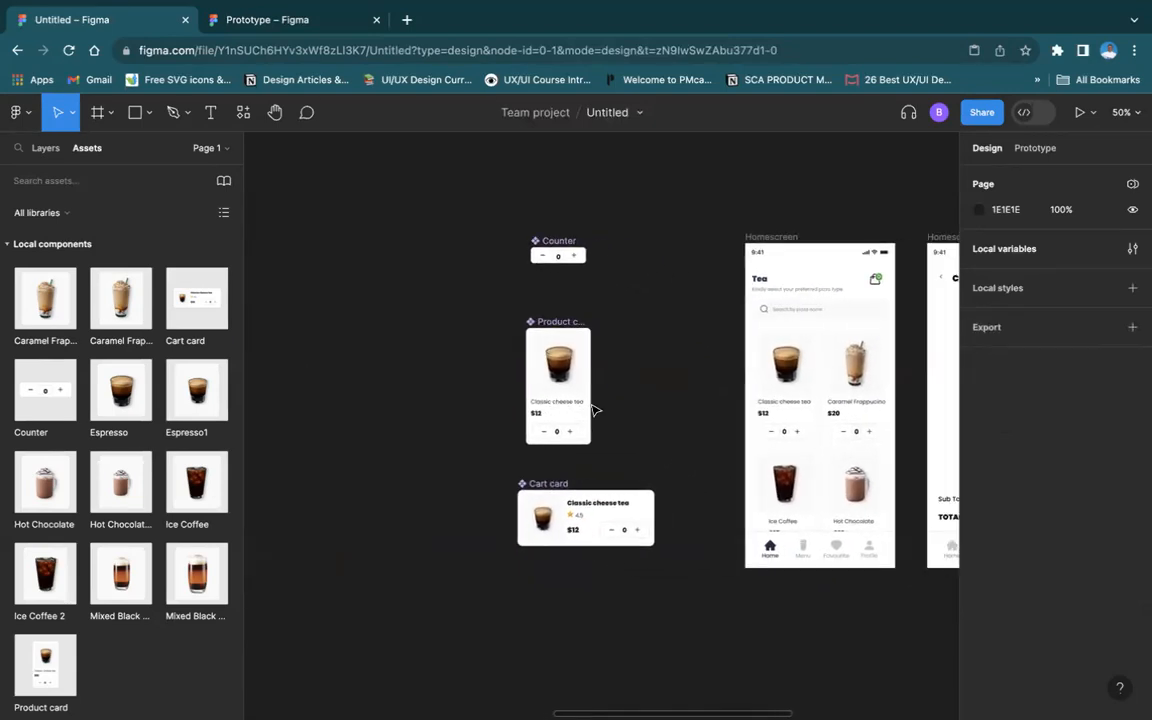
pyautogui.scroll(3, 597, 329)
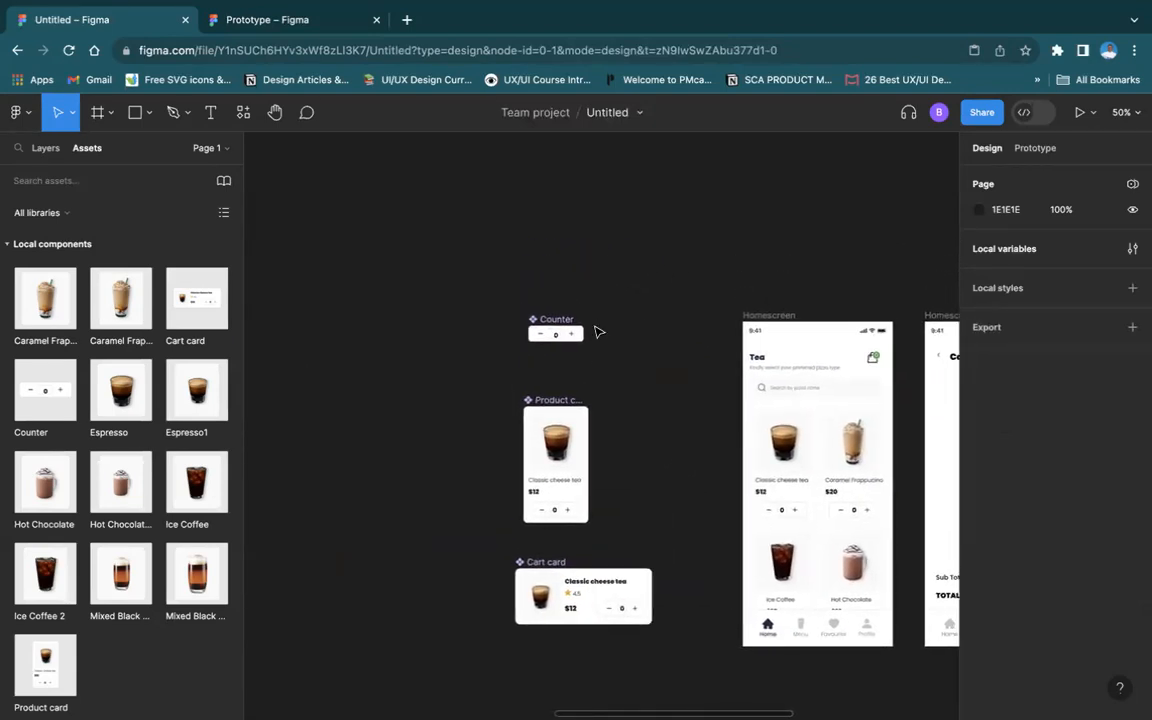
pyautogui.scroll(-2, 597, 331)
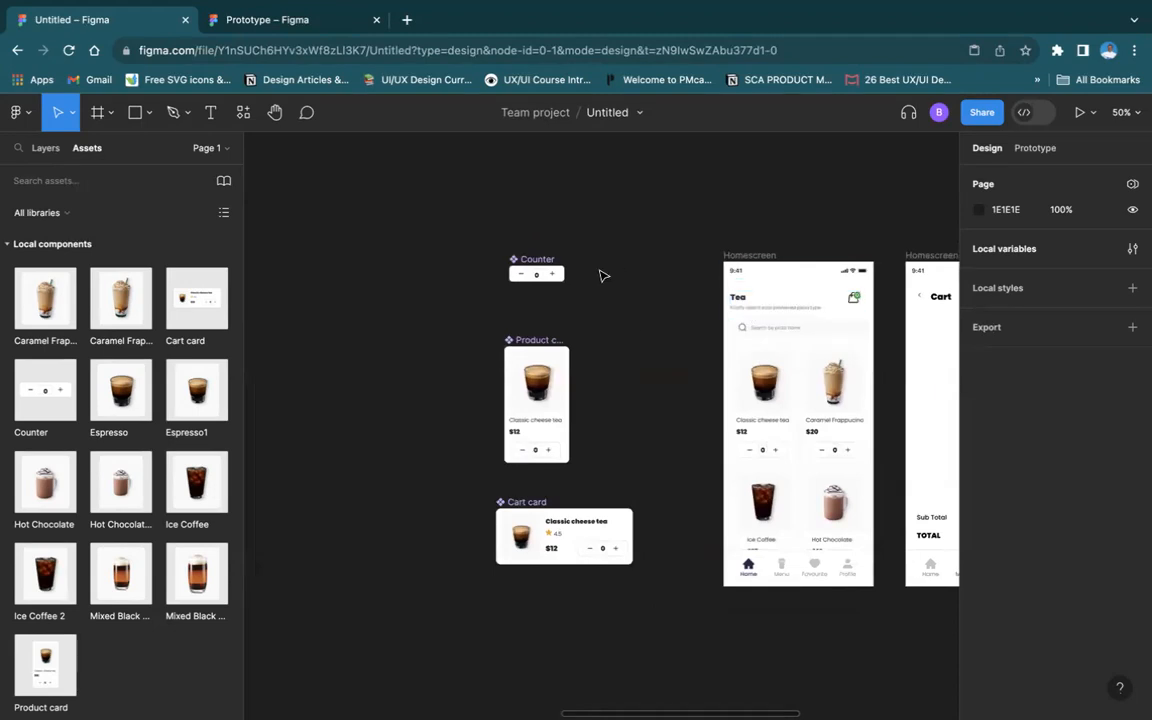
pyautogui.hscroll(5, 728, 324)
pyautogui.scroll(-1, 728, 324)
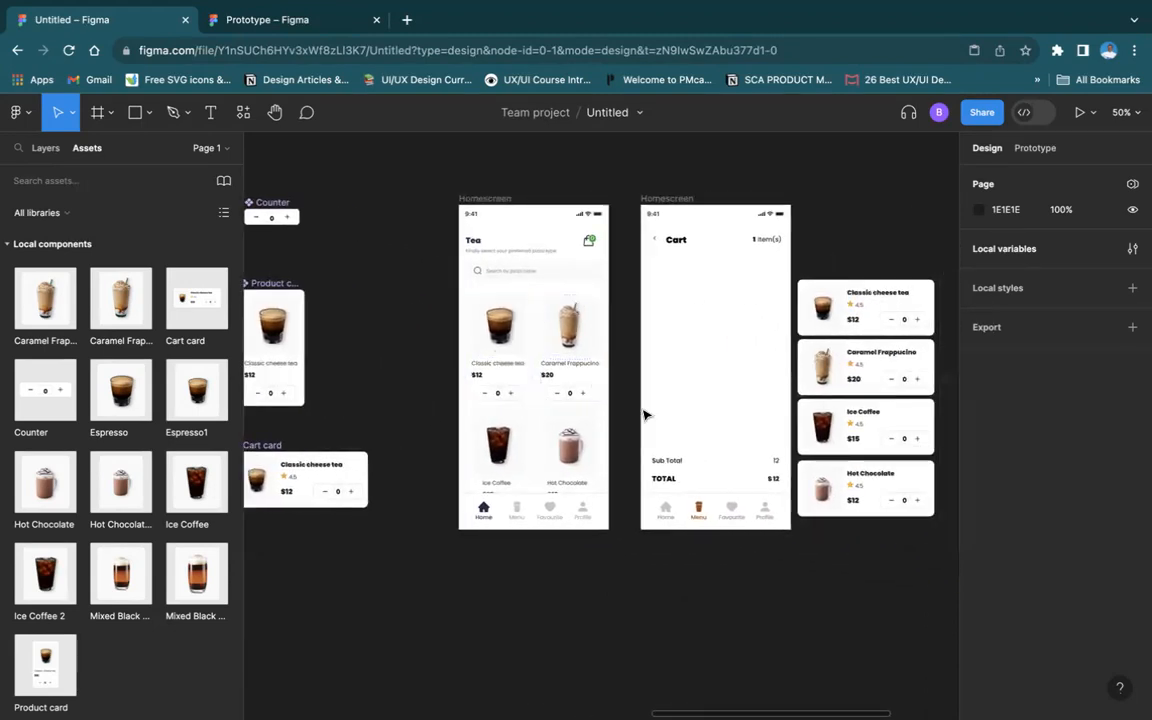
pyautogui.hotkey('shift', '0')
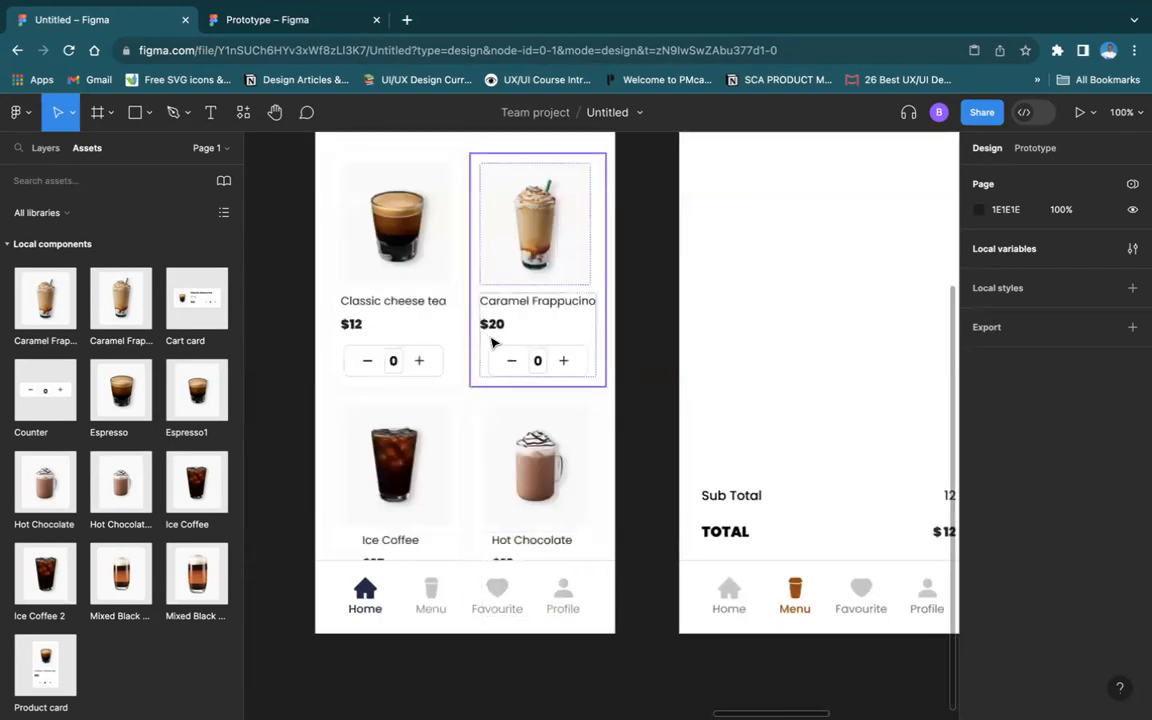
pyautogui.hscroll(-5, 496, 337)
pyautogui.scroll(1, 496, 337)
pyautogui.hscroll(-6, 491, 343)
pyautogui.scroll(4, 494, 337)
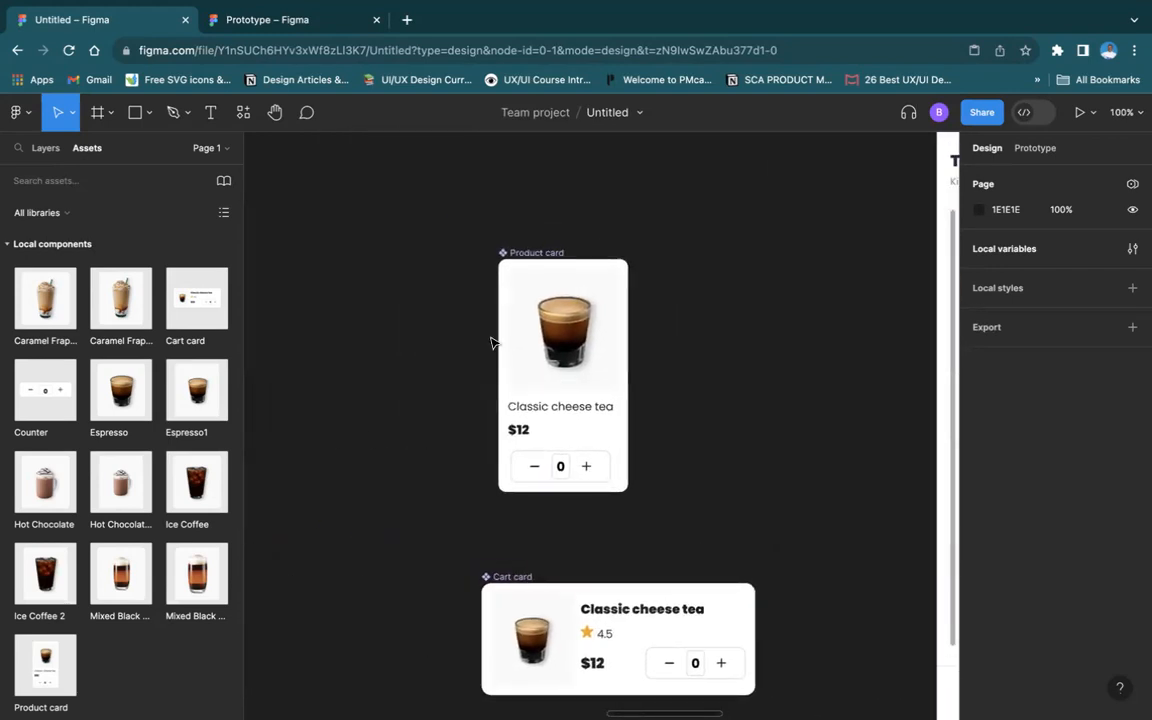
pyautogui.click(528, 252)
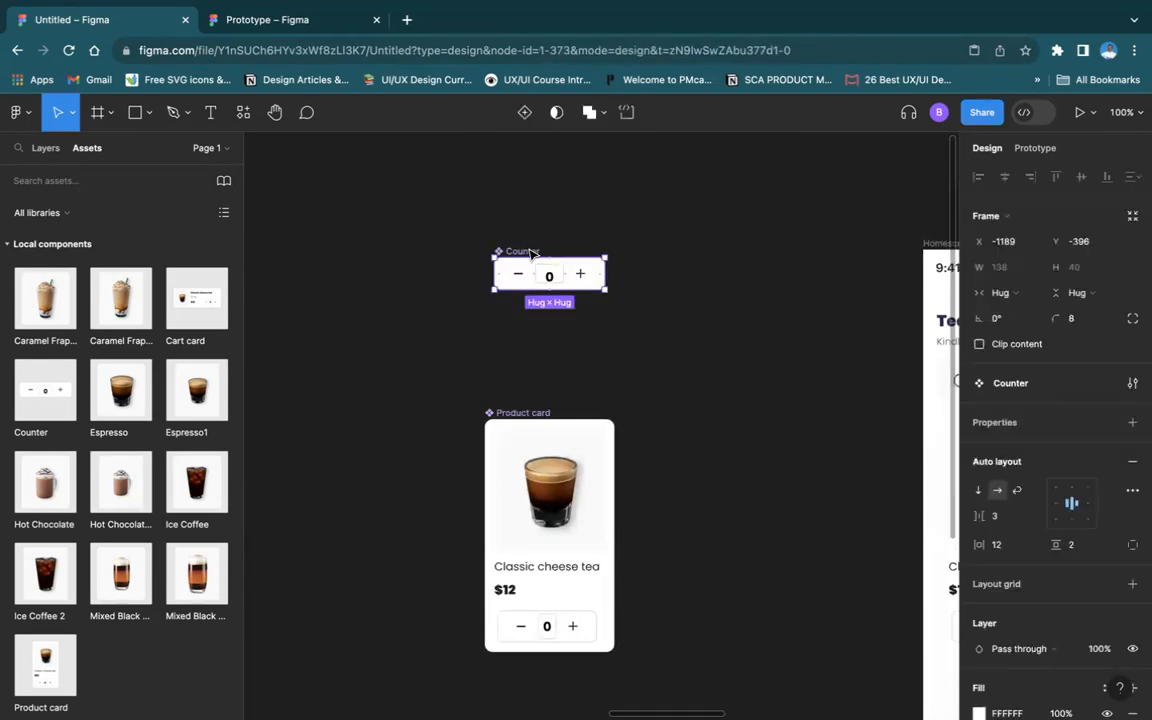
pyautogui.click(705, 320)
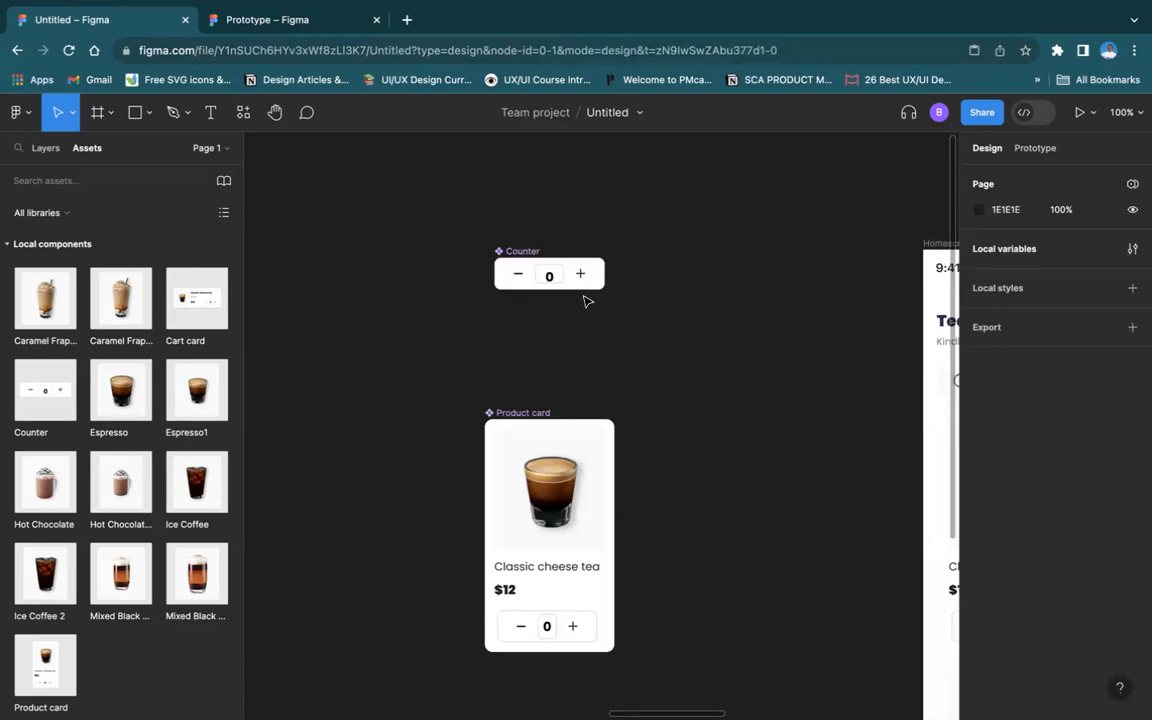
# Move the "No item in your cart" frame directly below the Hot Chocolate cart card
pyautogui.hscroll(15, 586, 301)
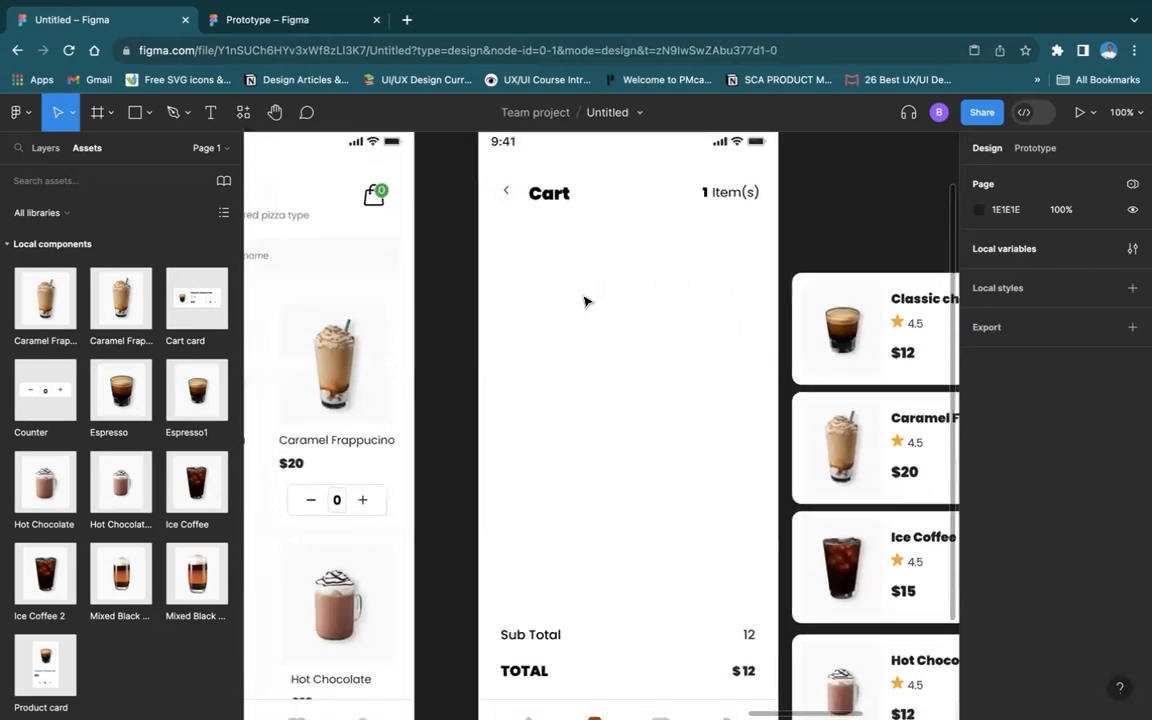
pyautogui.scroll(-3, 586, 301)
pyautogui.hscroll(4, 586, 301)
pyautogui.press('-')
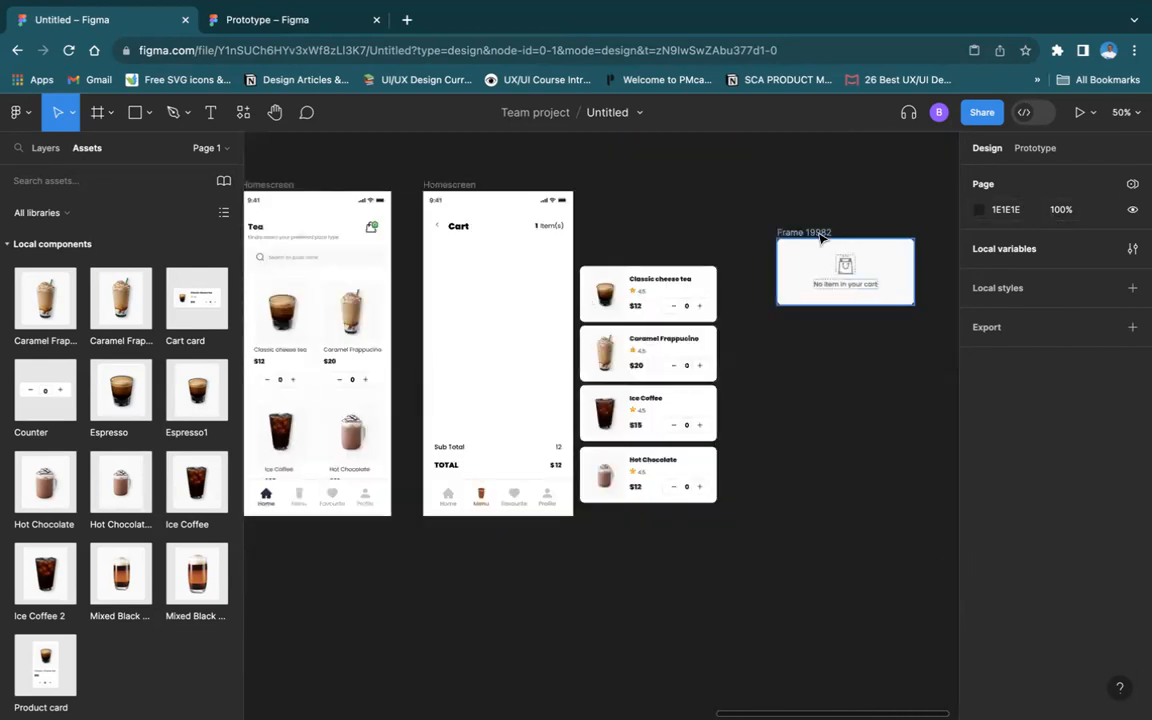
pyautogui.moveTo(820, 235); pyautogui.dragTo(610, 524)
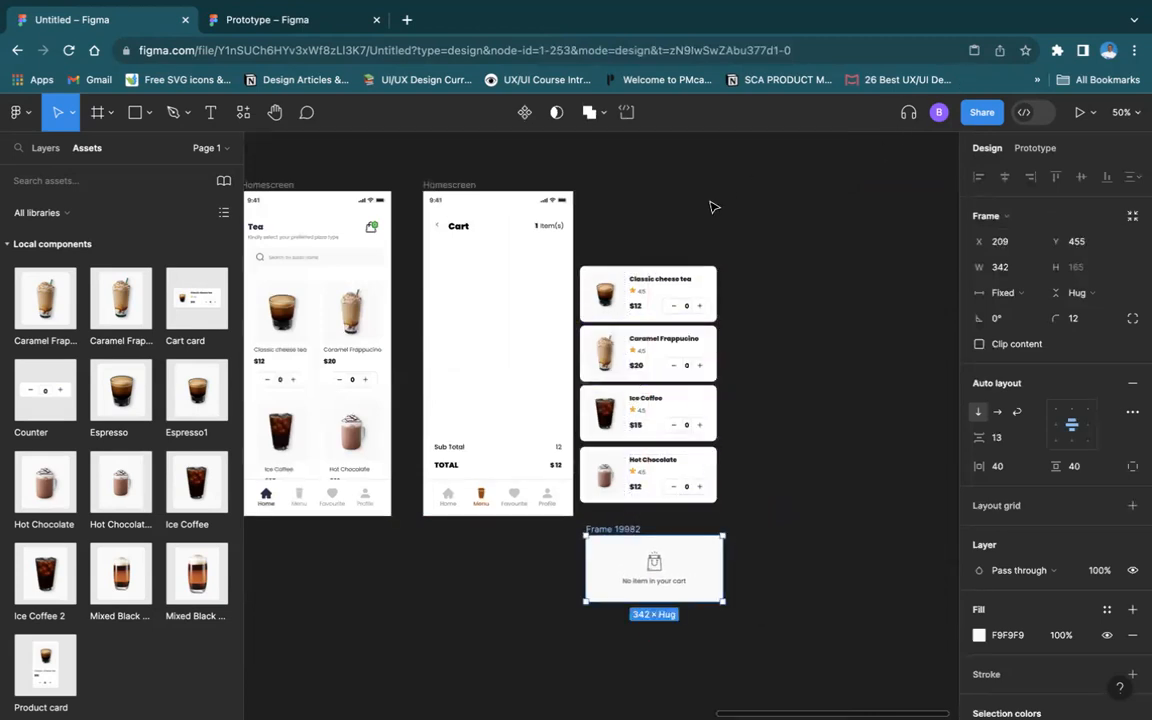
# Open the local variables with nothing selected and create a new variable collection alongside the Product collection
pyautogui.hscroll(-10, 710, 207)
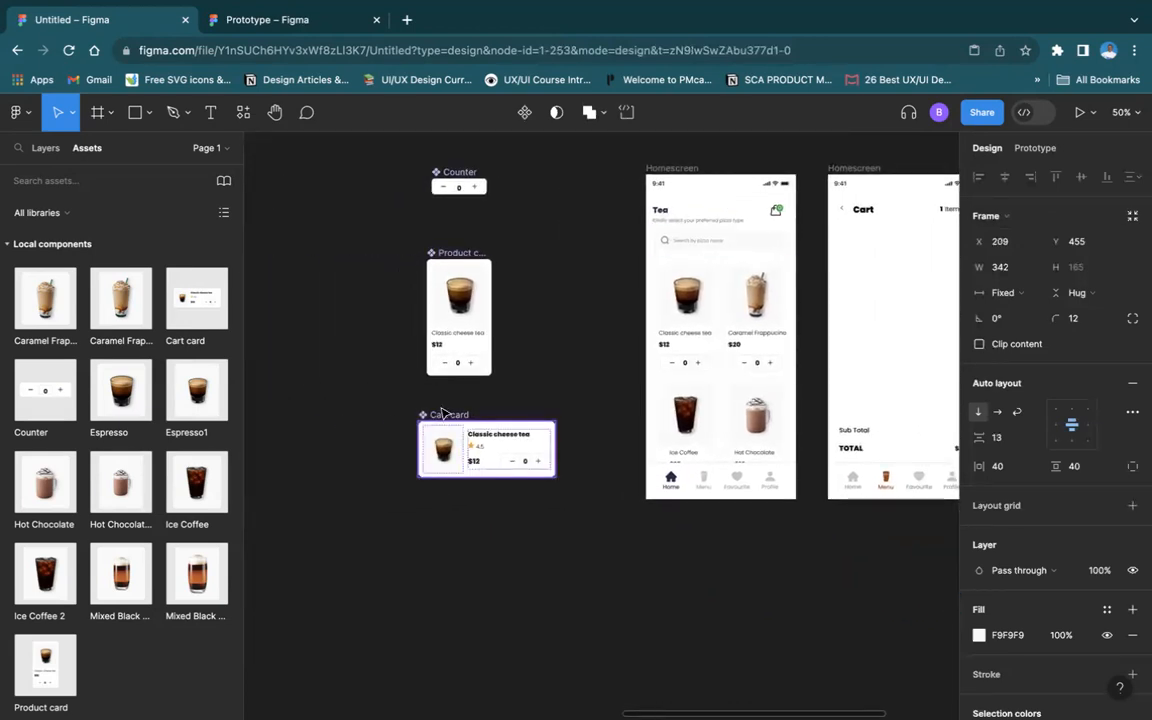
pyautogui.click(556, 318)
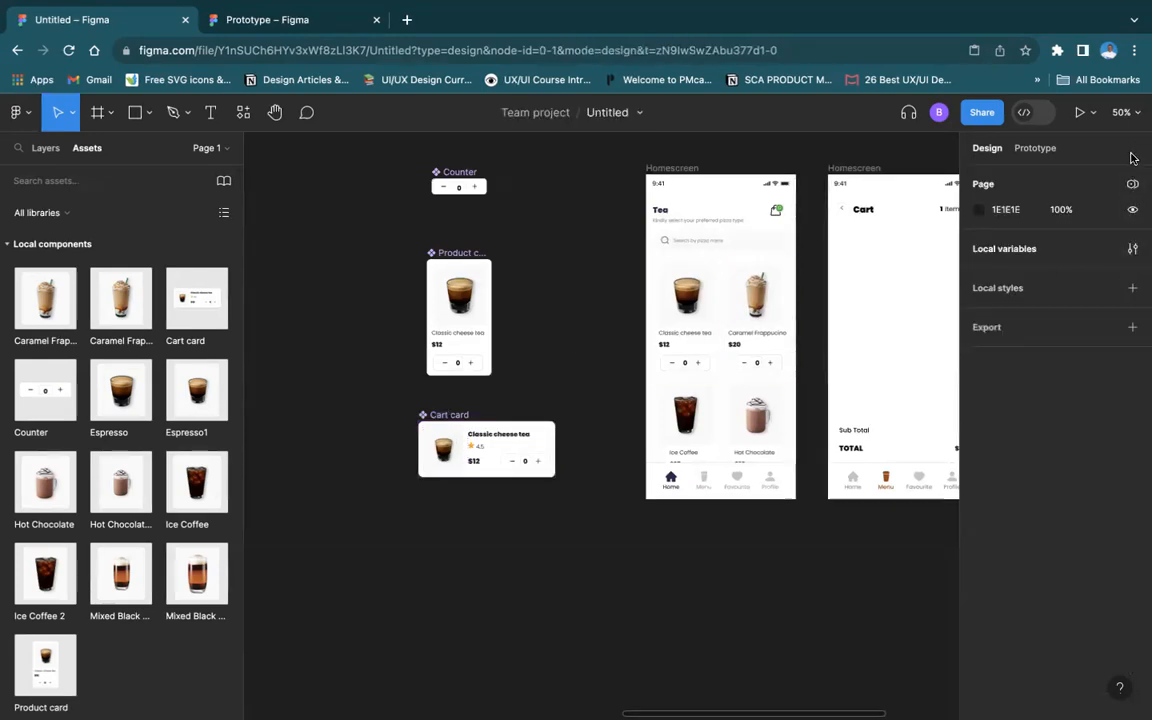
pyautogui.click(1132, 248)
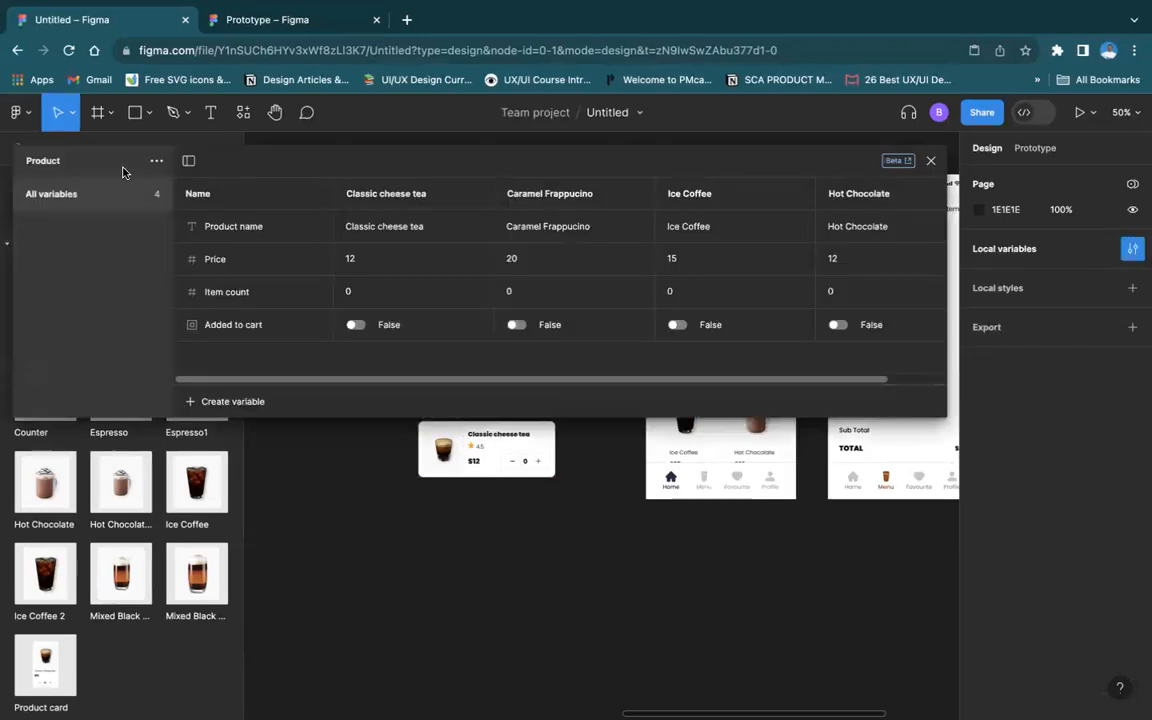
pyautogui.click(156, 161)
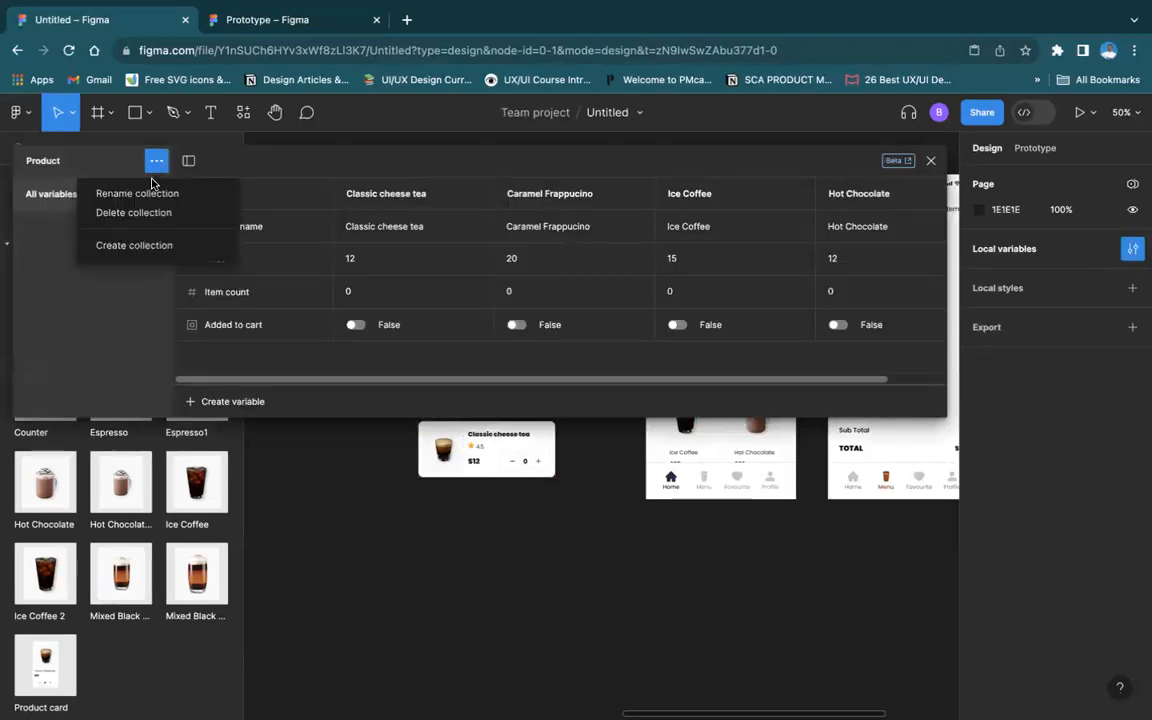
pyautogui.click(45, 315)
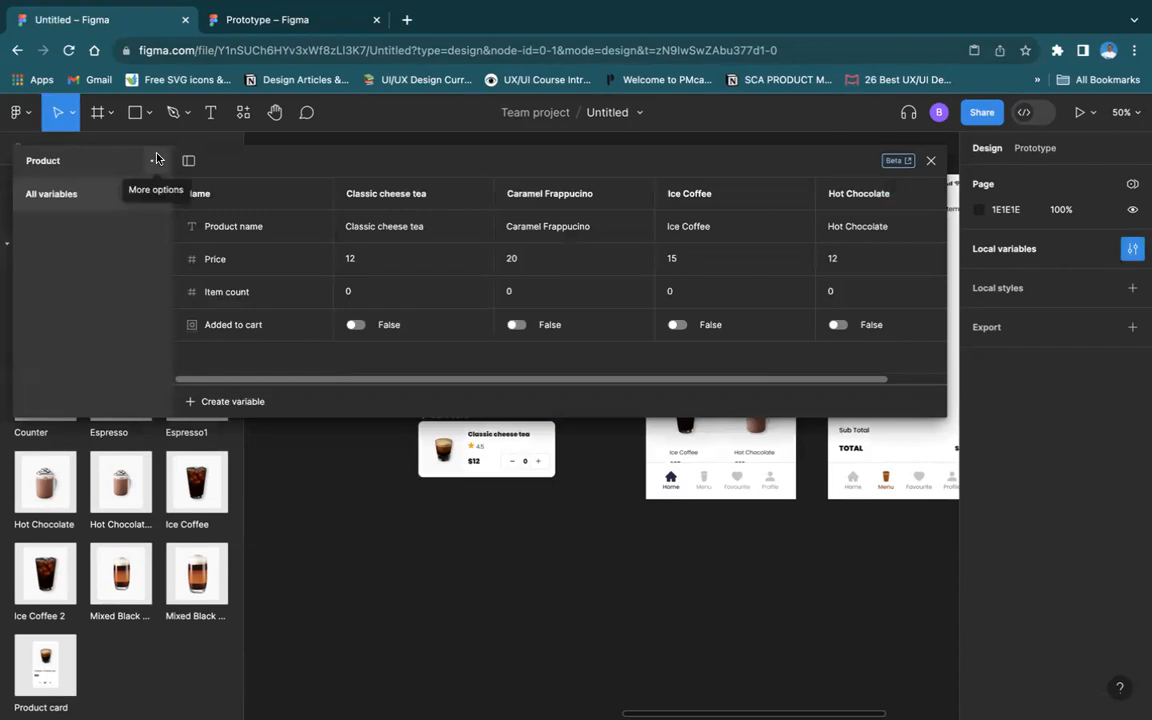
pyautogui.moveTo(840, 153); pyautogui.dragTo(1091, 187)
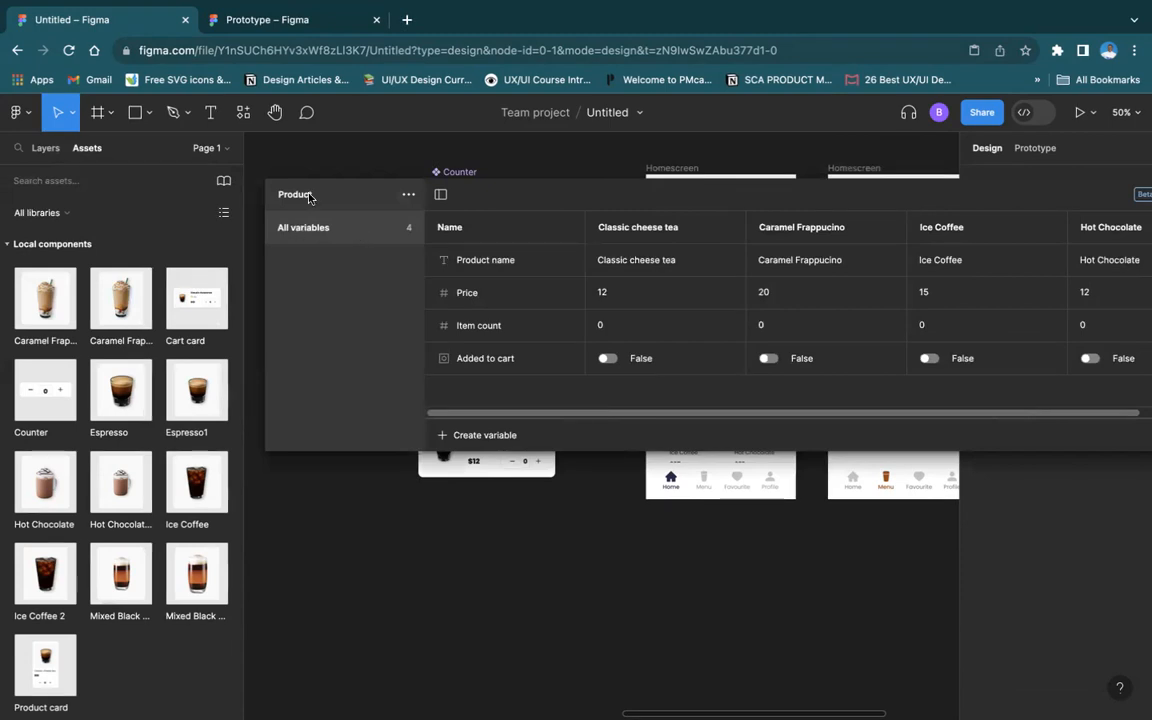
pyautogui.click(408, 198)
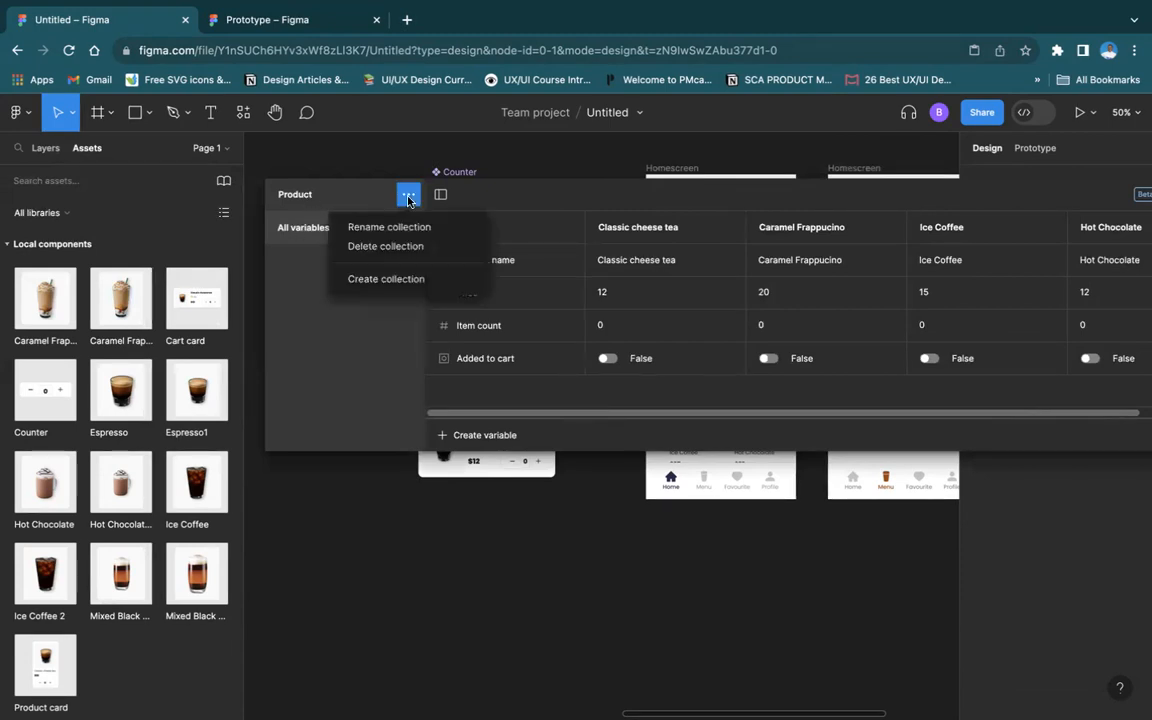
pyautogui.click(401, 281)
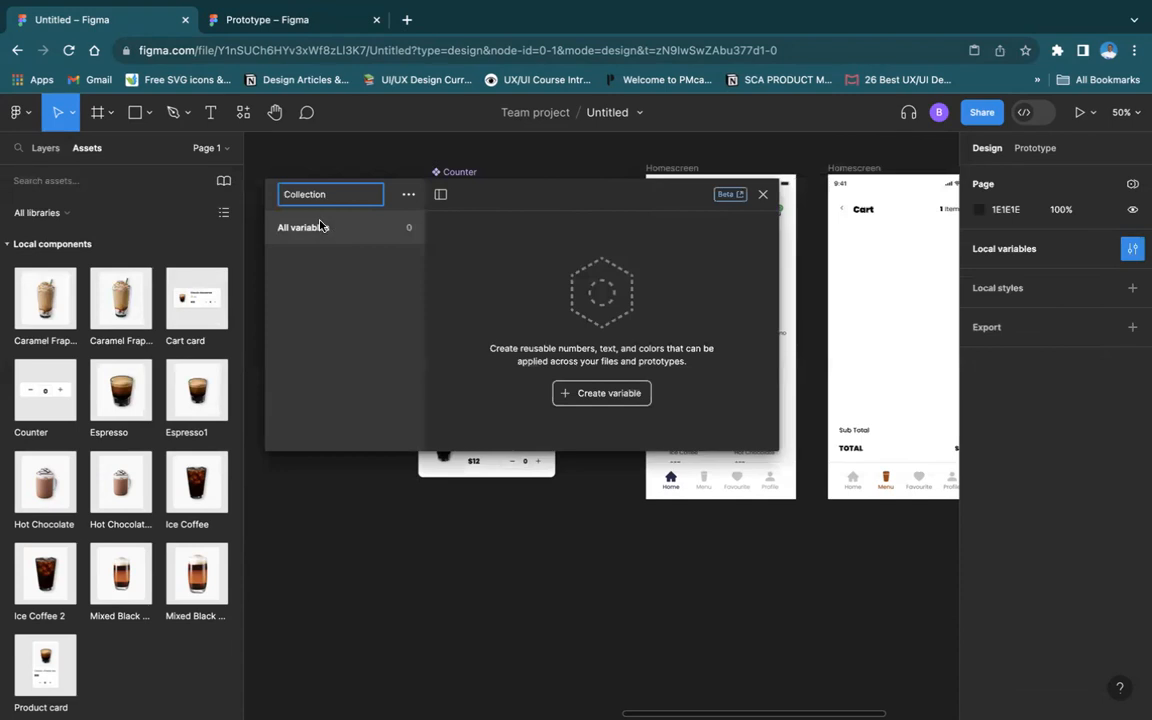
pyautogui.press('Return')
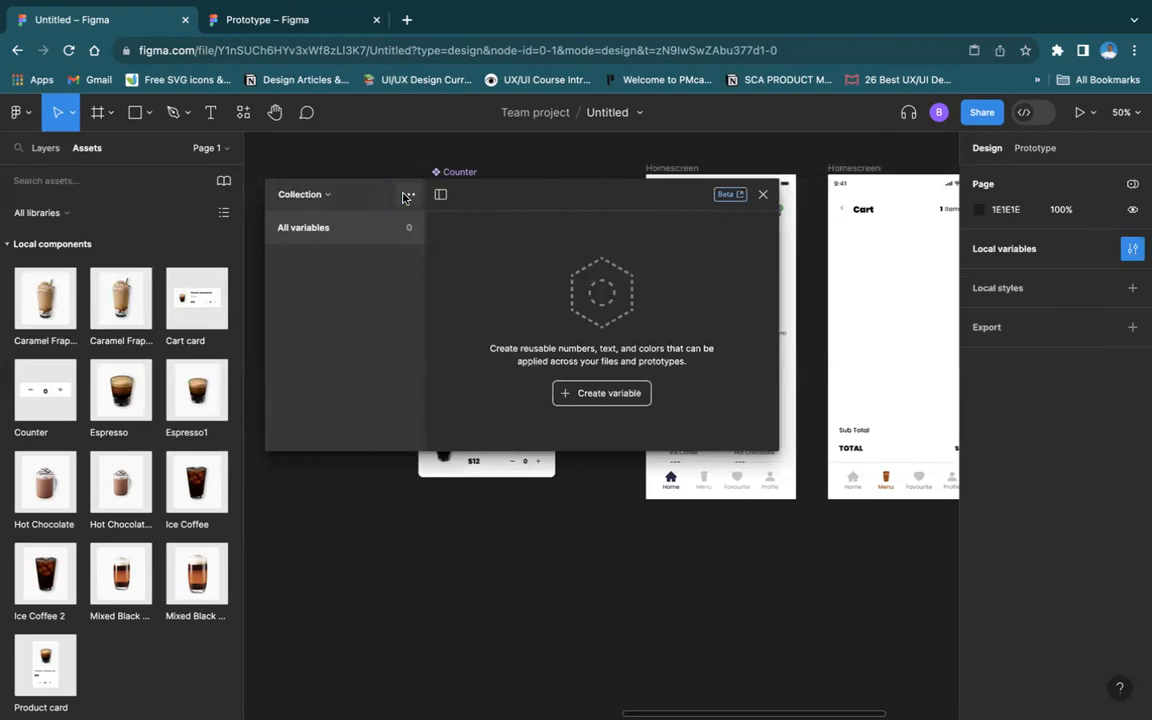
# Rename the new variable collection as Cart
pyautogui.click(407, 196)
pyautogui.click(292, 336)
pyautogui.click(316, 196)
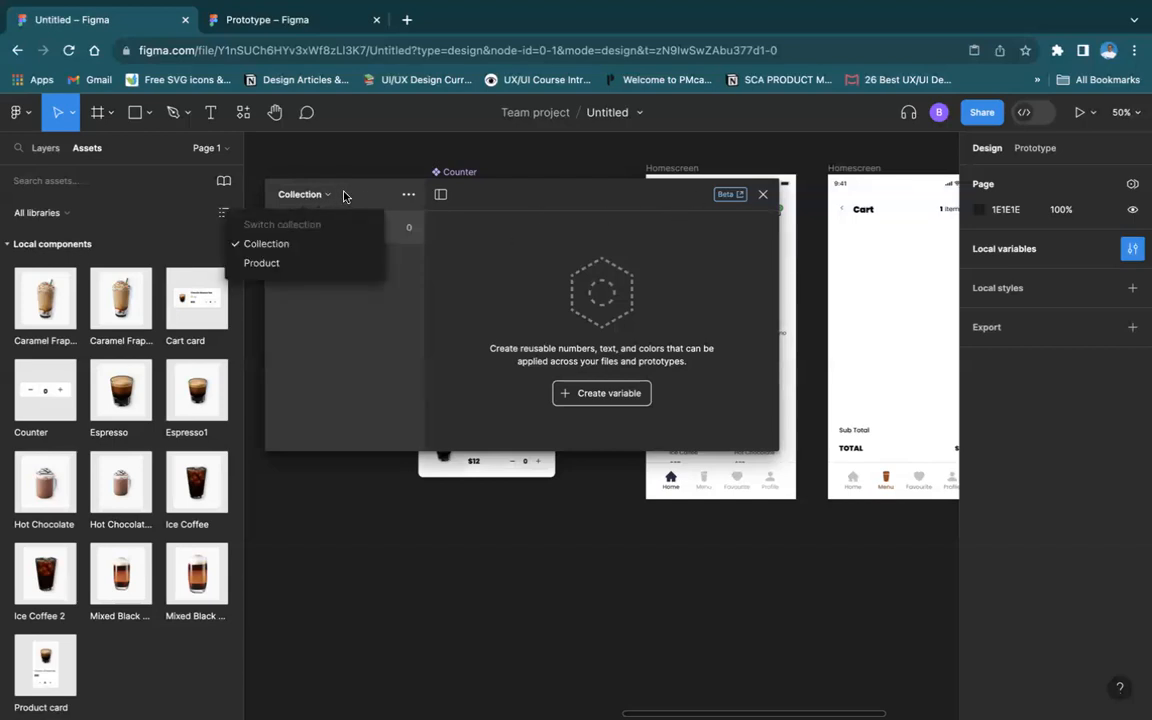
pyautogui.click(406, 195)
pyautogui.click(408, 195)
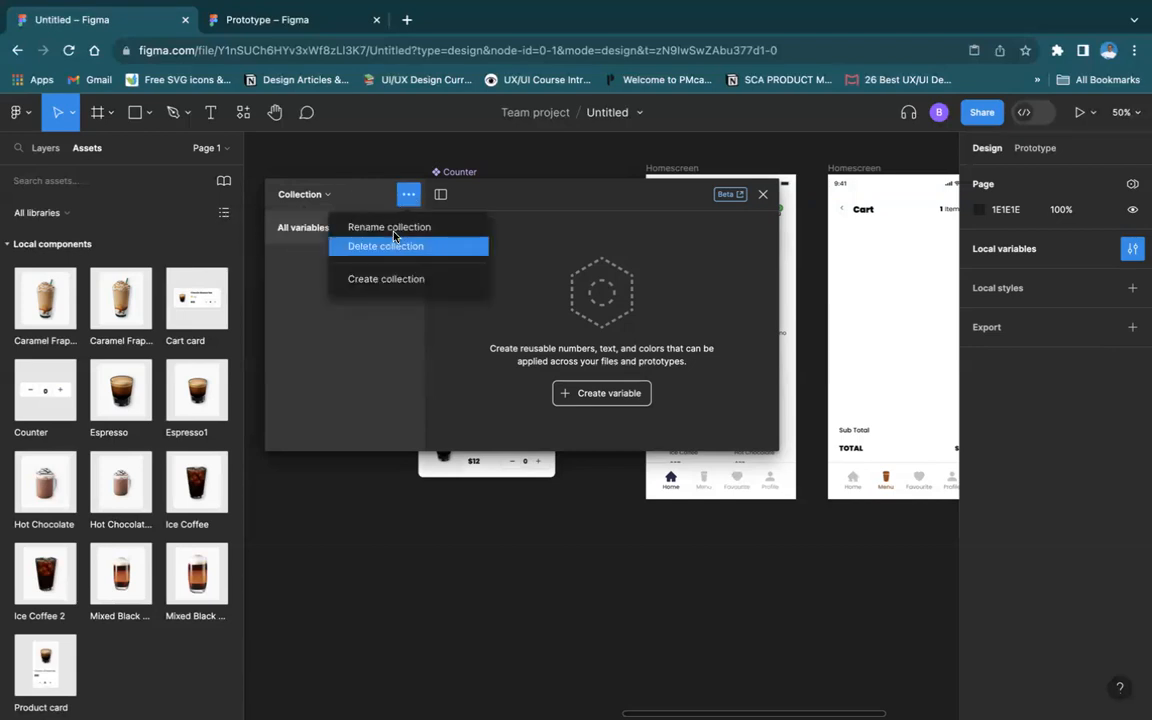
pyautogui.click(393, 227)
pyautogui.write('Cart')
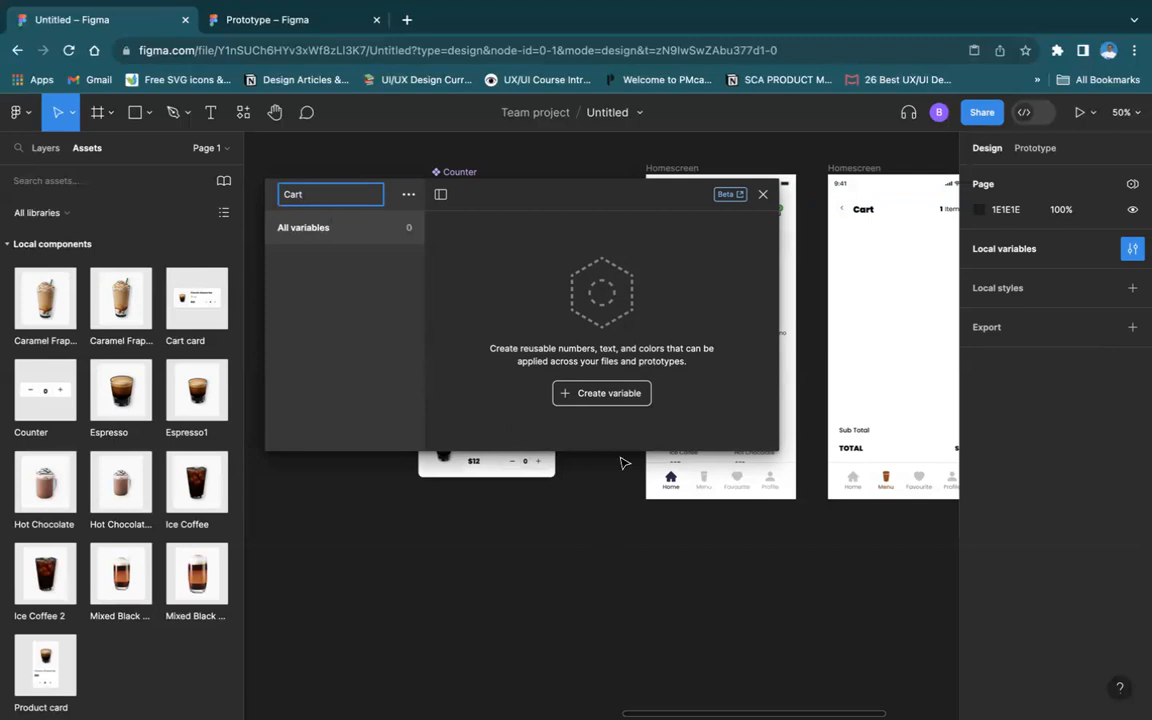
# Create a number variable named Cartcount in the Cart collection, keeping its value at 0
pyautogui.click(630, 395)
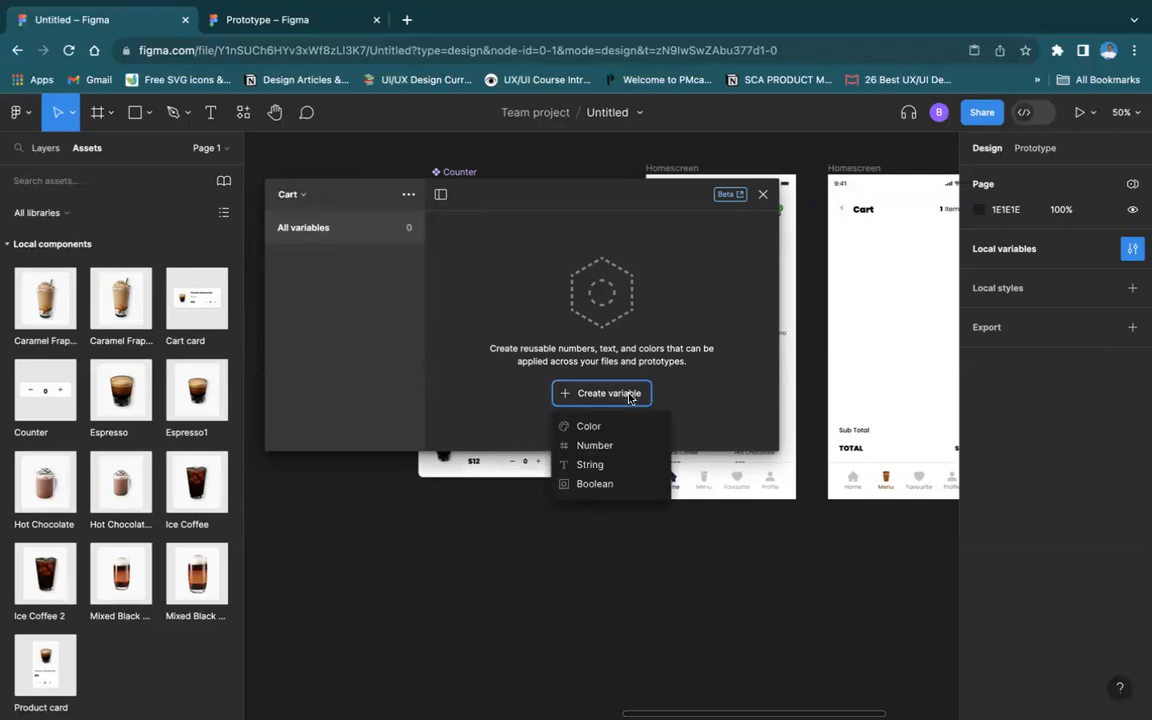
pyautogui.click(600, 445)
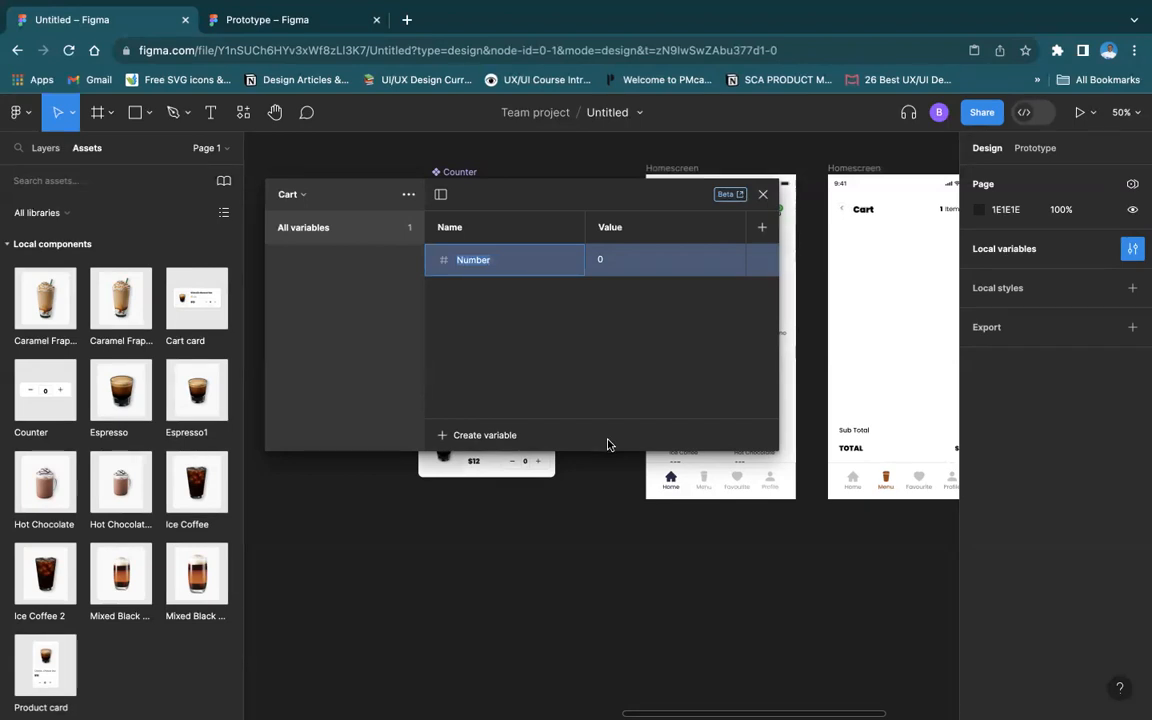
pyautogui.write('Ca')
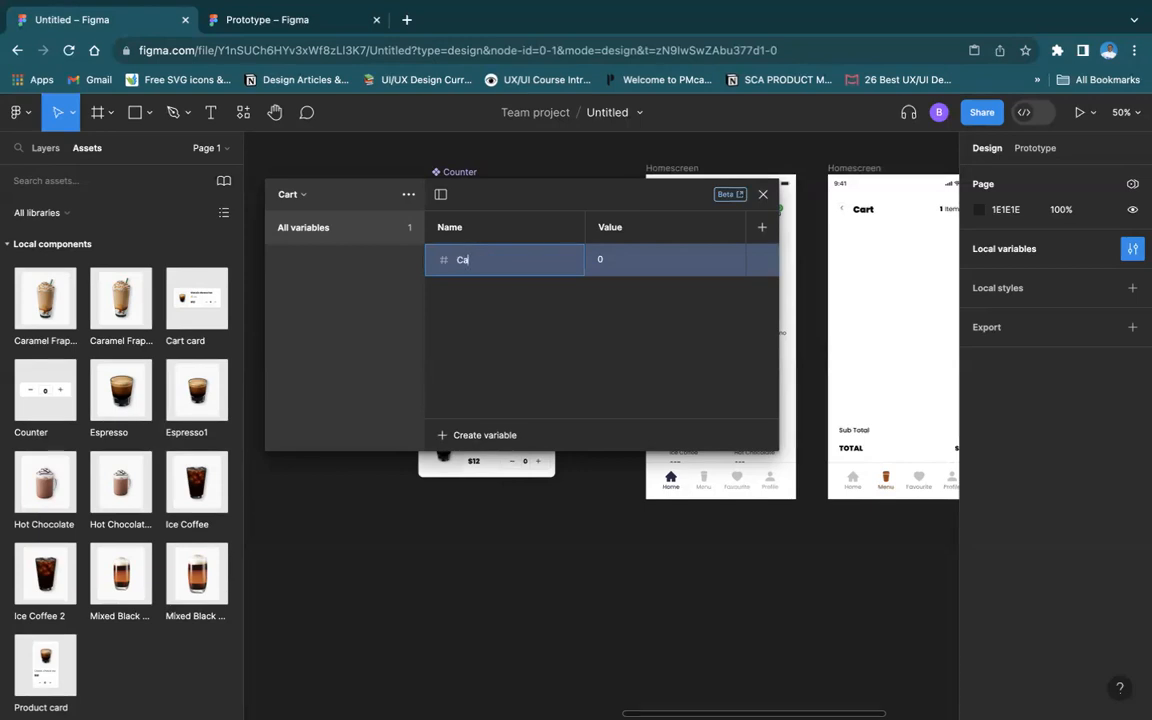
pyautogui.write('a')
pyautogui.press('BackSpace')
pyautogui.write('rtcount')
pyautogui.click(612, 260)
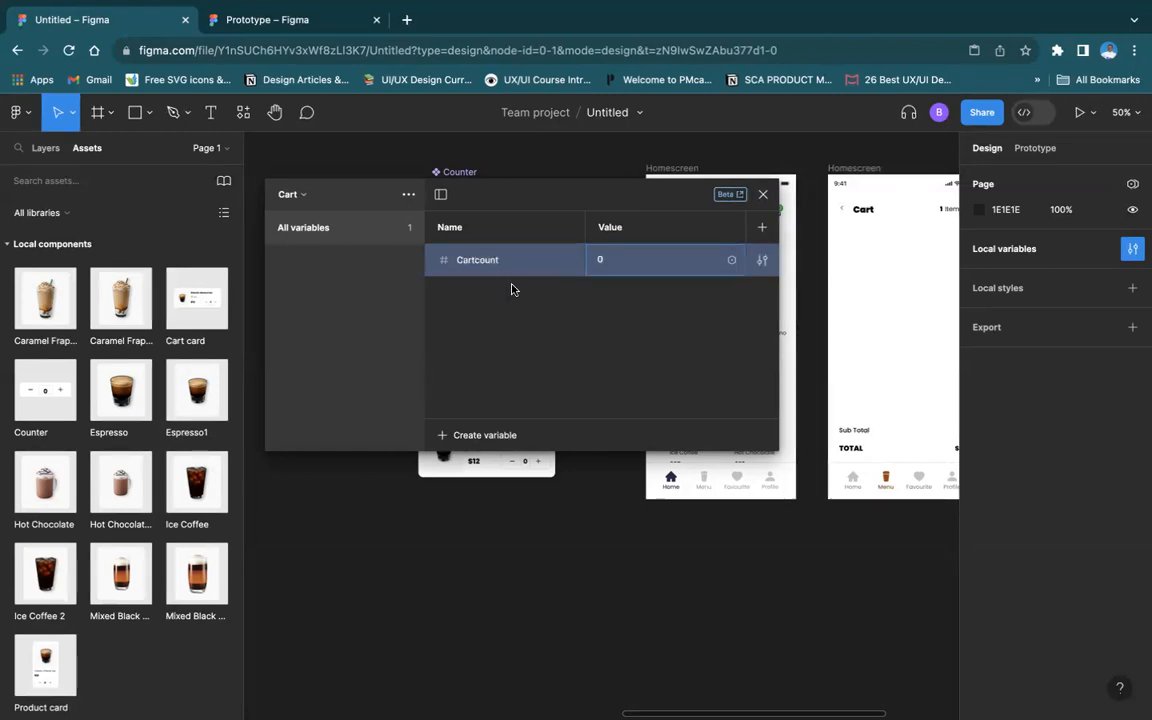
pyautogui.click(760, 229)
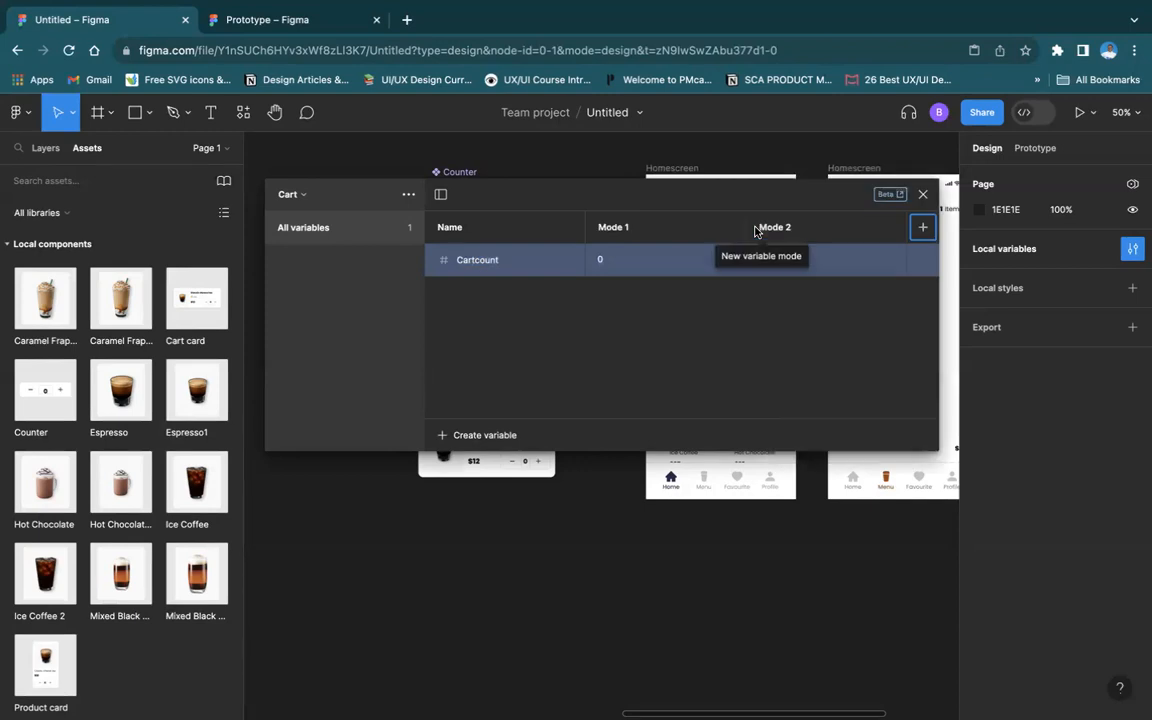
pyautogui.rightClick(820, 229)
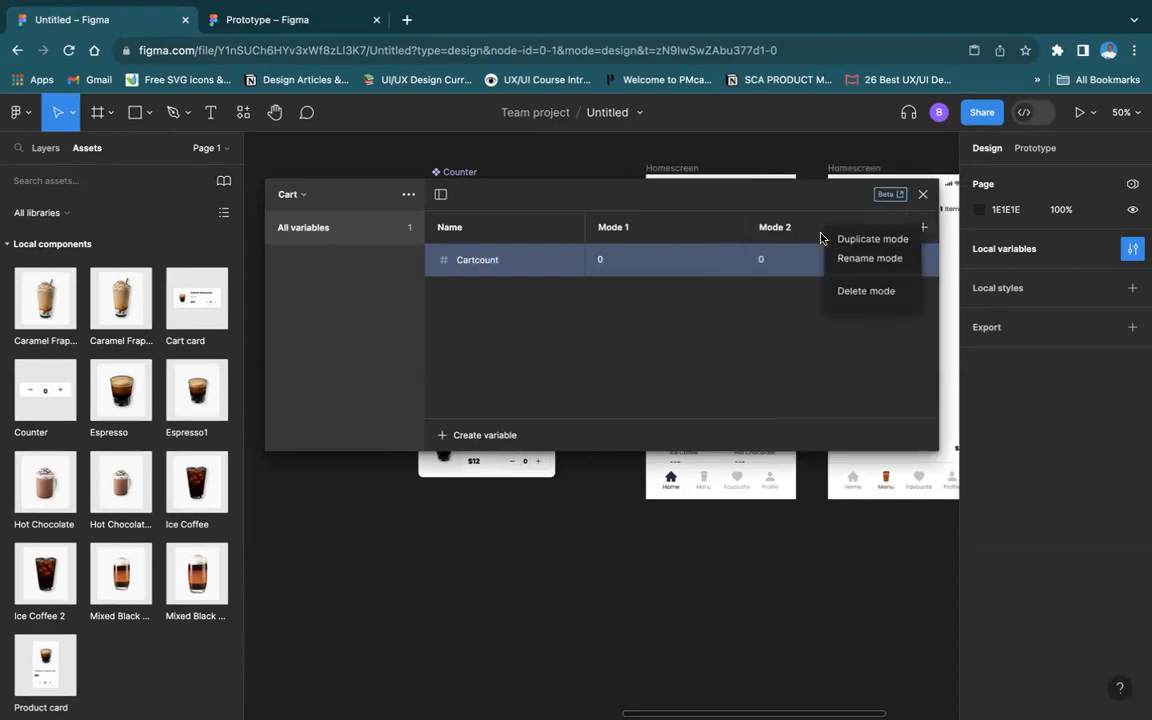
pyautogui.click(868, 291)
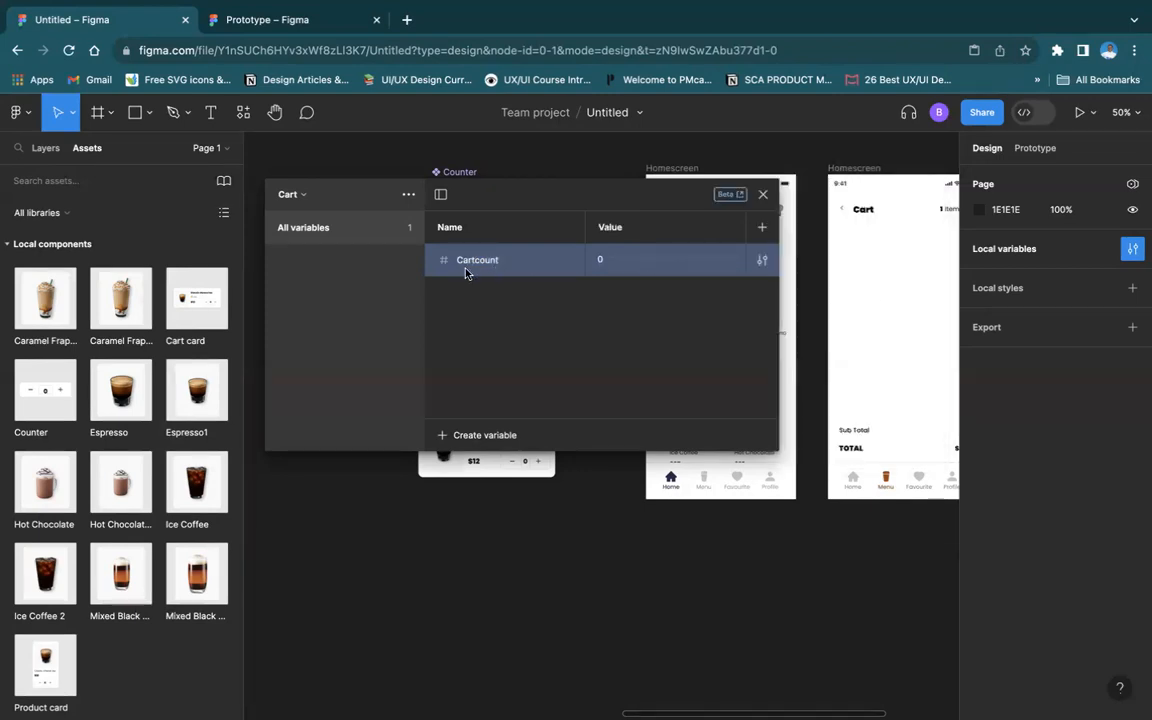
# Add a second number variable named Total to the Cart collection, with the value 0
pyautogui.click(455, 436)
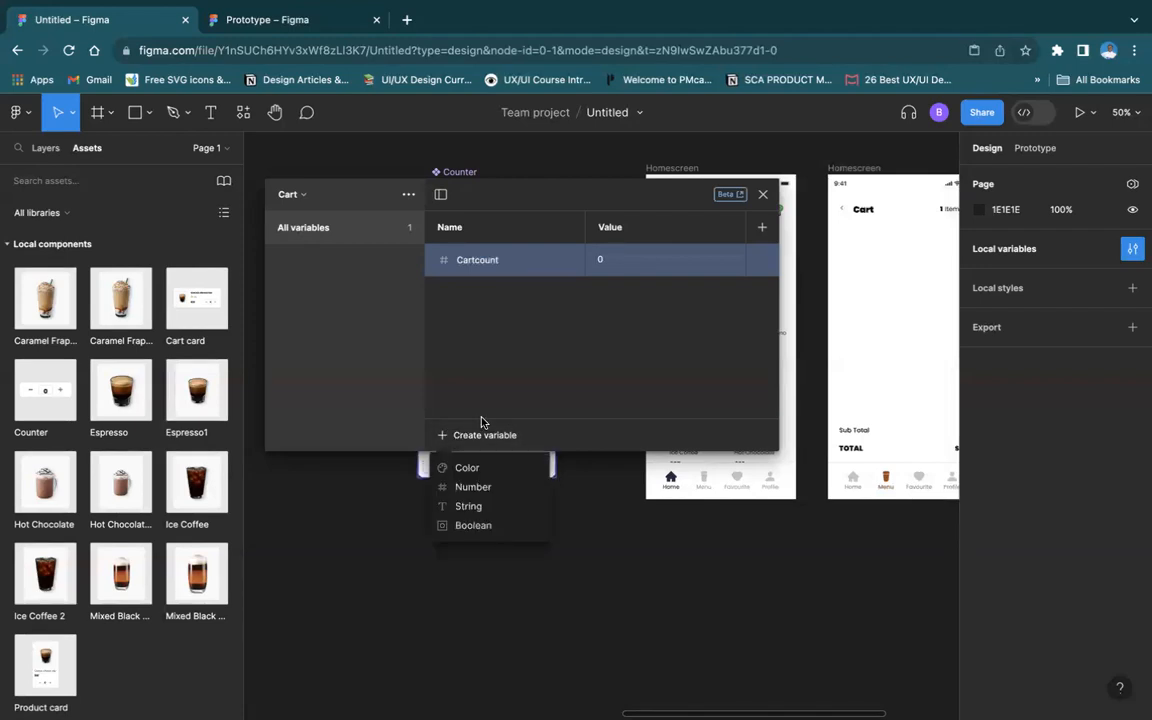
pyautogui.click(474, 487)
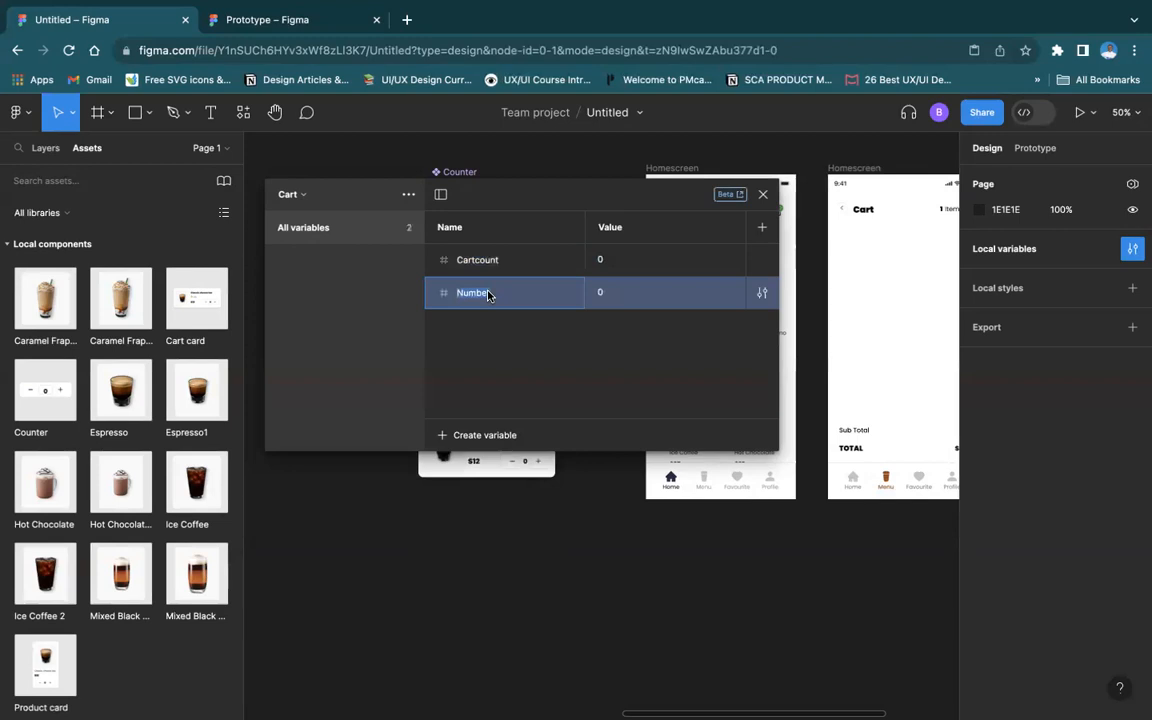
pyautogui.write('Tota')
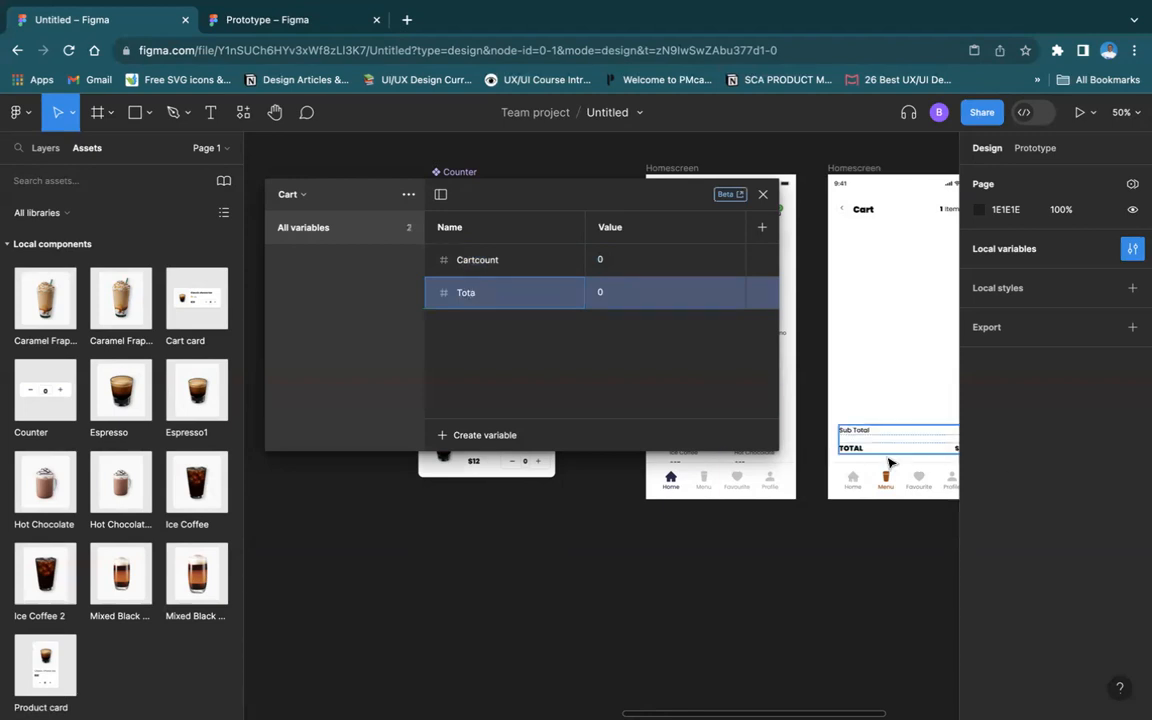
pyautogui.hscroll(5, 800, 480)
pyautogui.hscroll(-3, 631, 523)
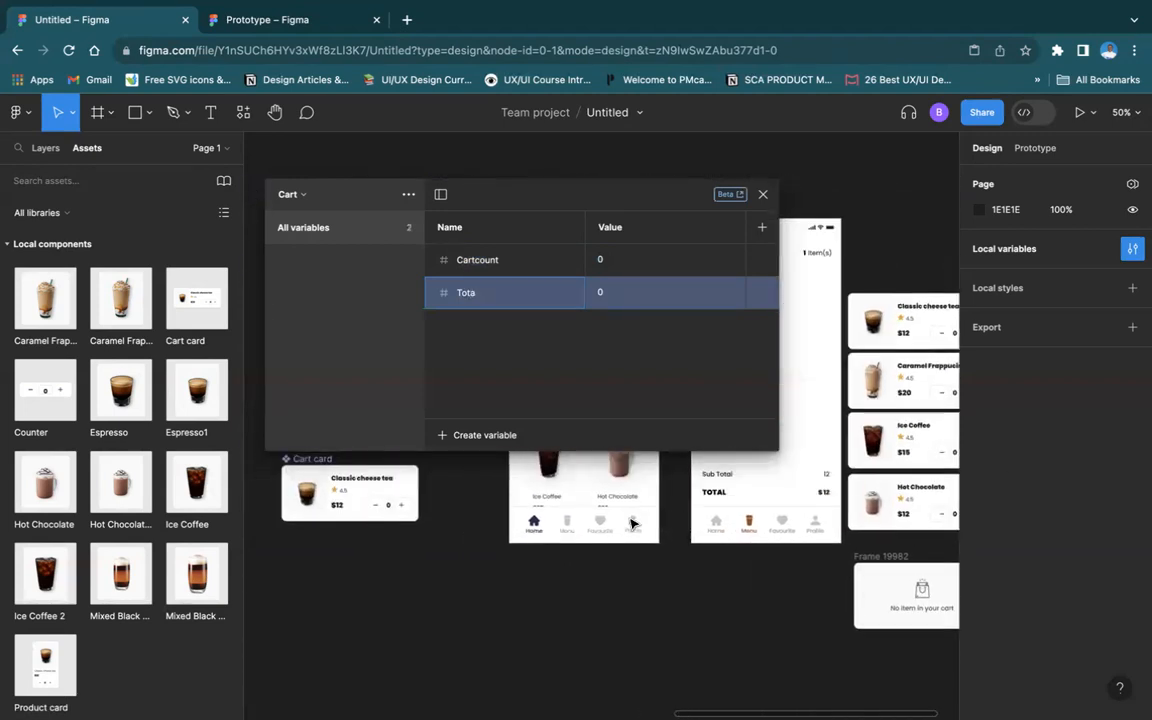
pyautogui.click(486, 302)
pyautogui.click(510, 293)
pyautogui.write('l')
pyautogui.press('Return')
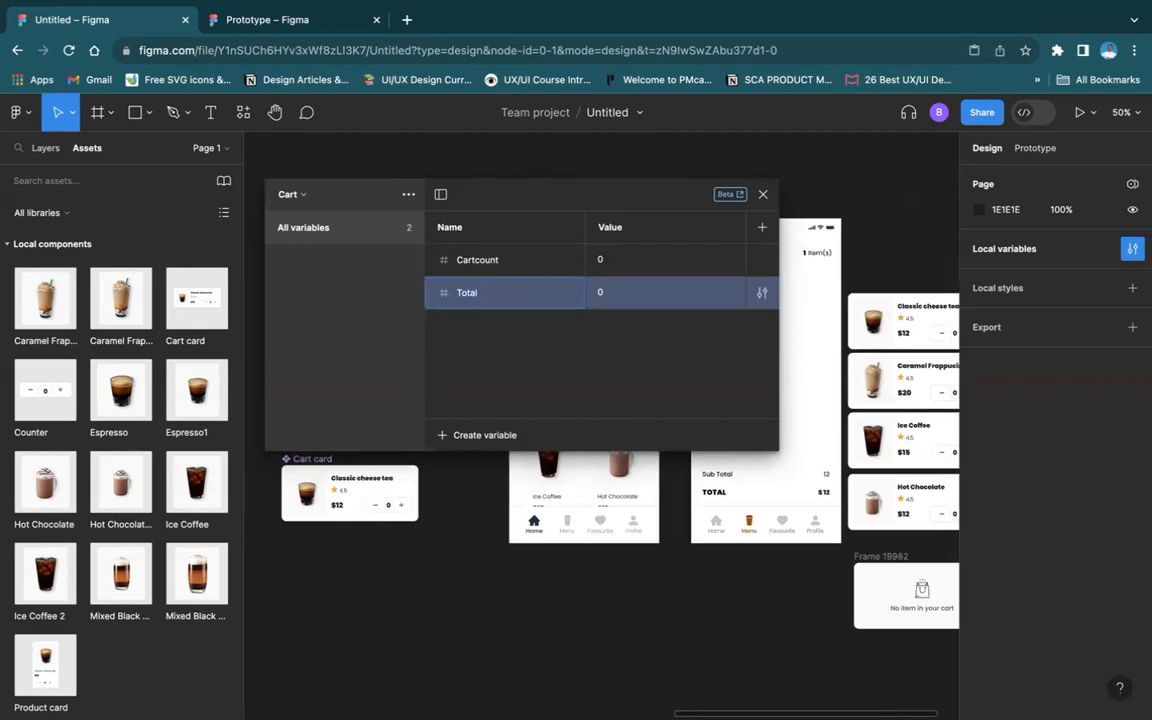
# Add a boolean variable named Ifempty to the Cart collection and set its value to True
pyautogui.click(448, 437)
pyautogui.click(470, 525)
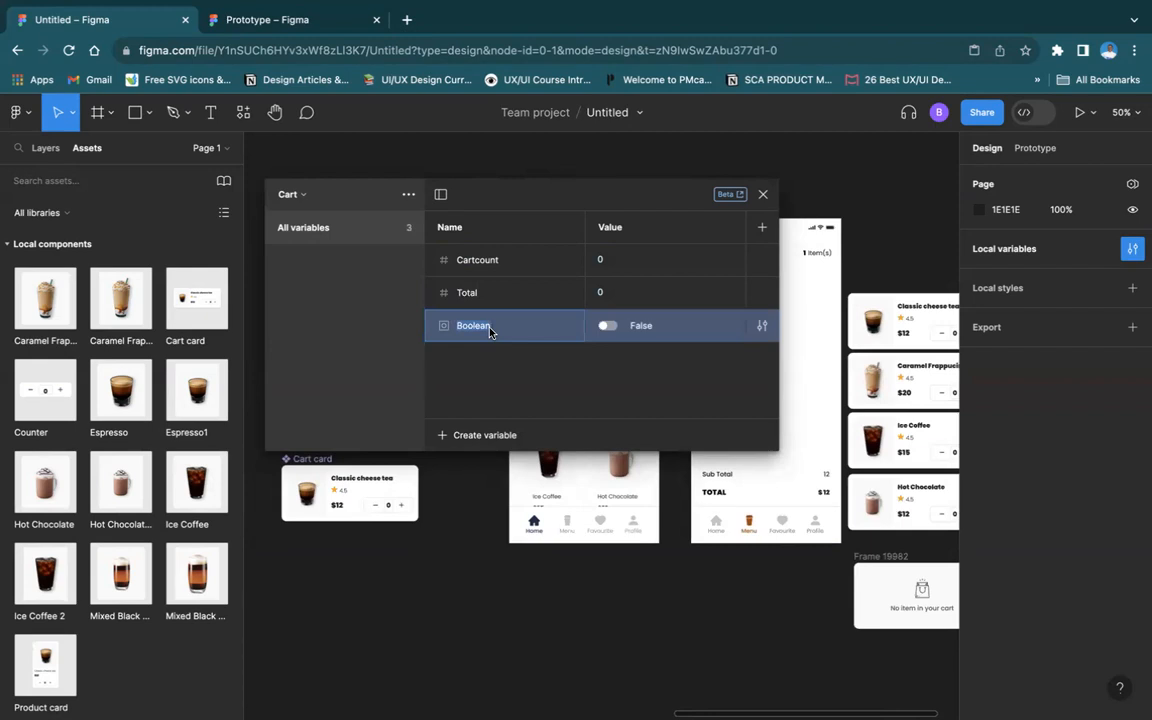
pyautogui.write('Ifempty')
pyautogui.click(610, 326)
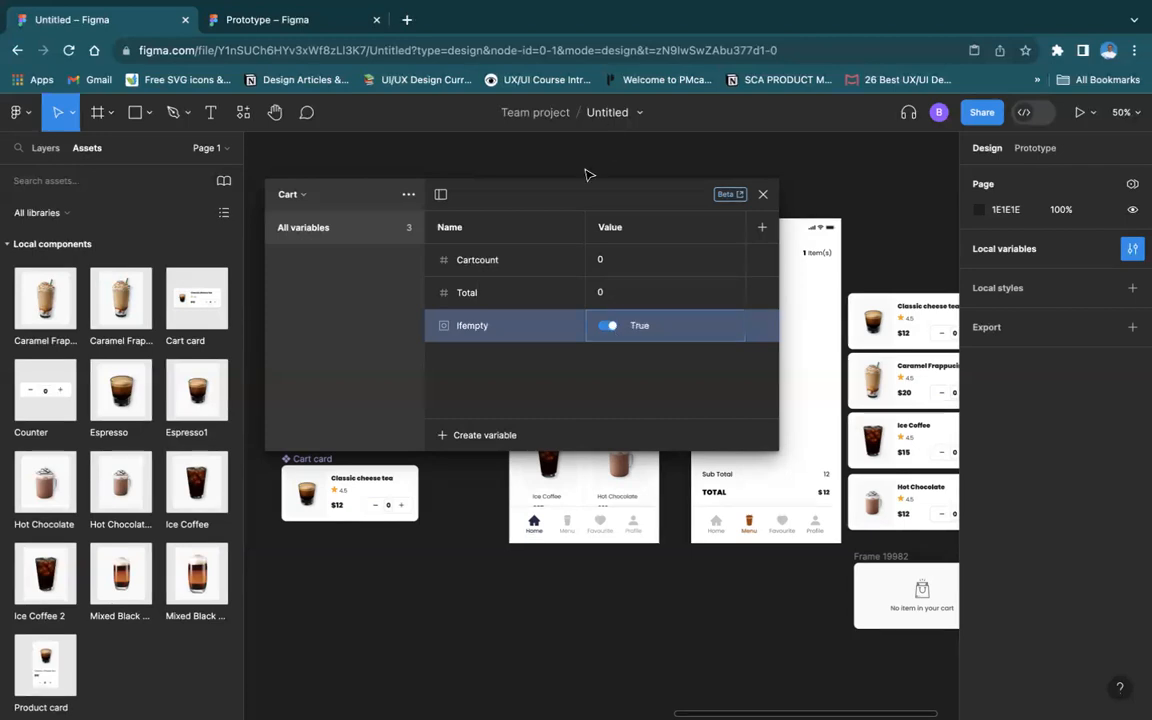
# Compare the Cart collection's variables with the home screen, cart screen and empty-cart frame, and close the variables window
pyautogui.moveTo(576, 195); pyautogui.dragTo(638, 572)
pyautogui.moveTo(546, 577); pyautogui.dragTo(576, 324)
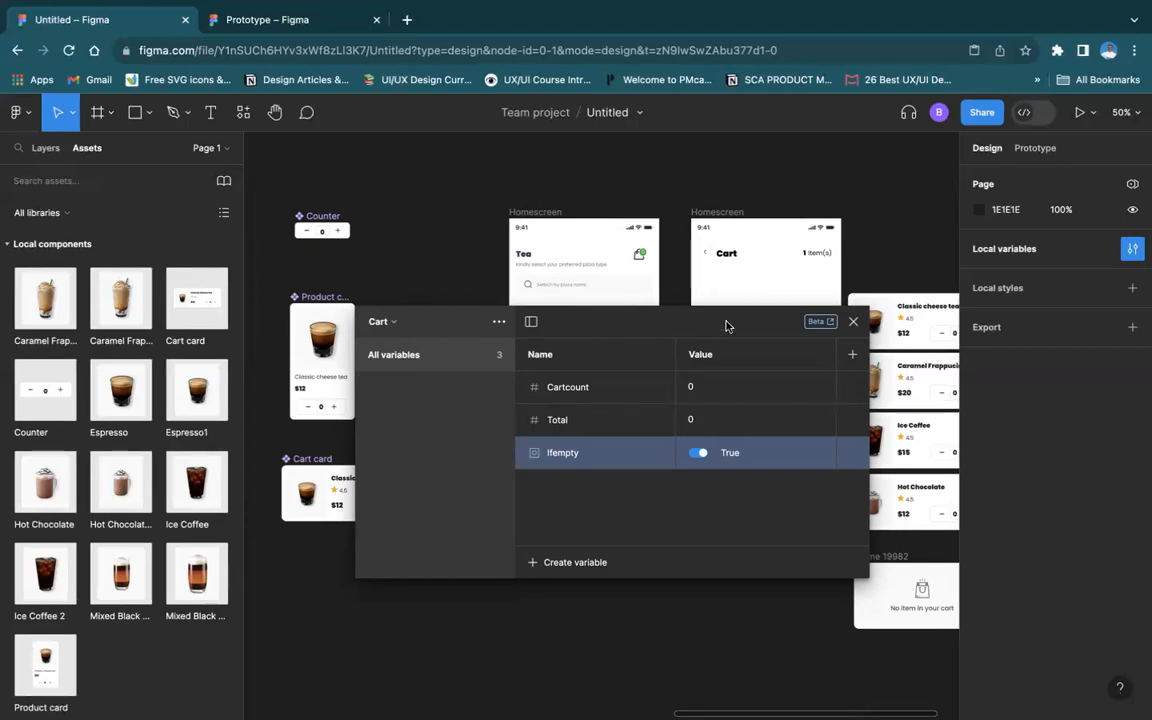
pyautogui.moveTo(728, 325); pyautogui.dragTo(566, 294)
pyautogui.hscroll(5, 887, 384)
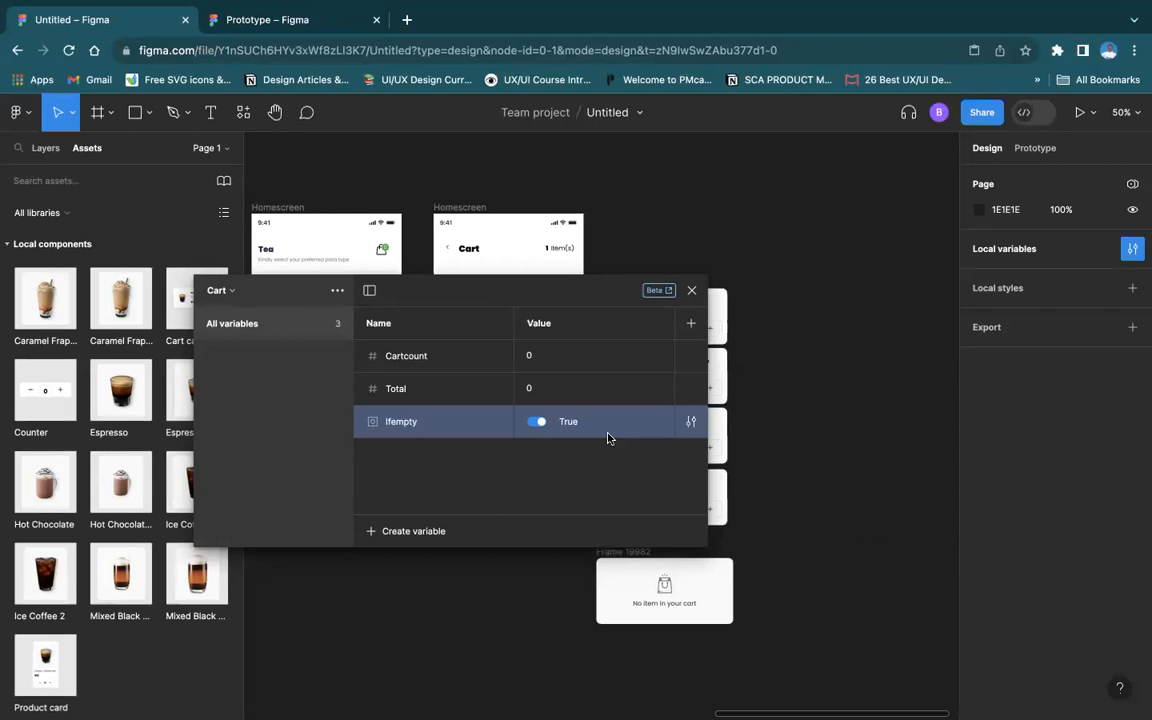
pyautogui.click(236, 298)
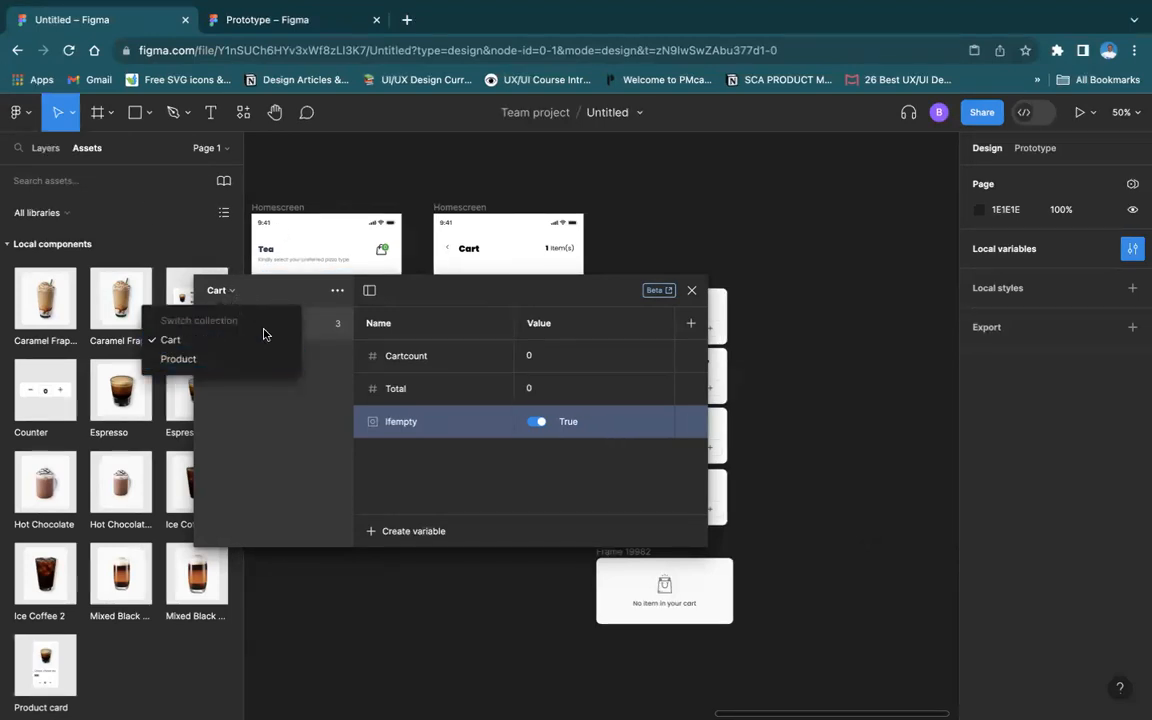
pyautogui.click(333, 370)
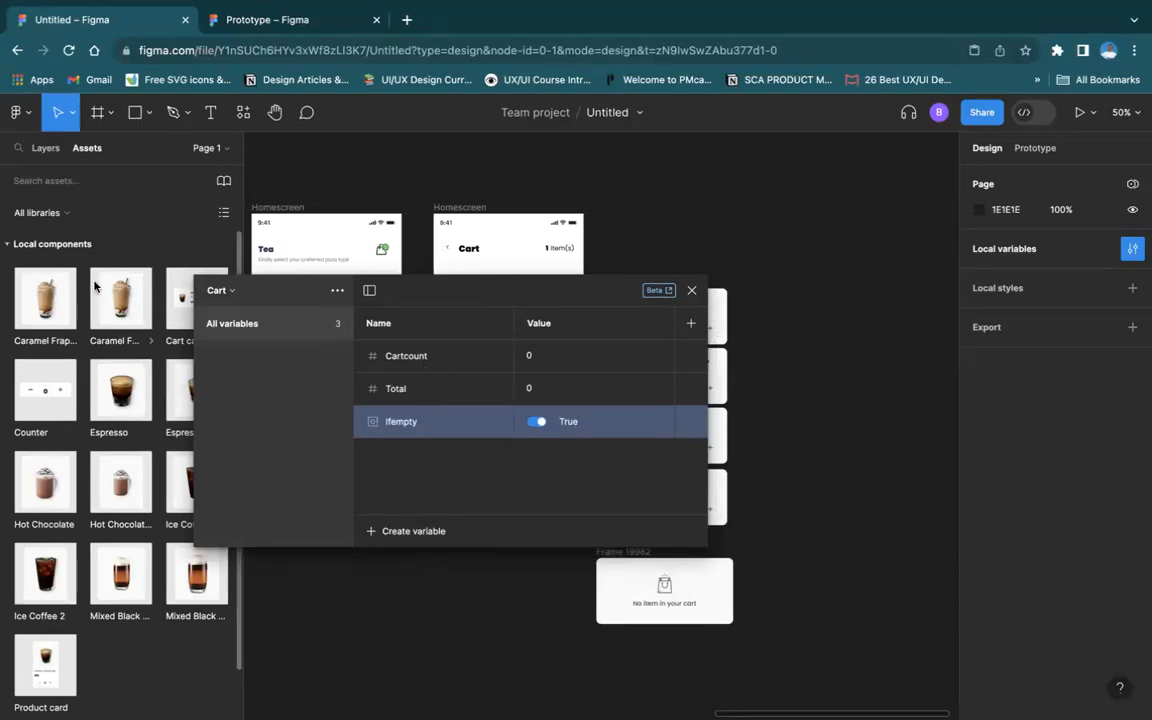
pyautogui.moveTo(450, 290); pyautogui.dragTo(748, 320)
pyautogui.hotkey('shift', '0')
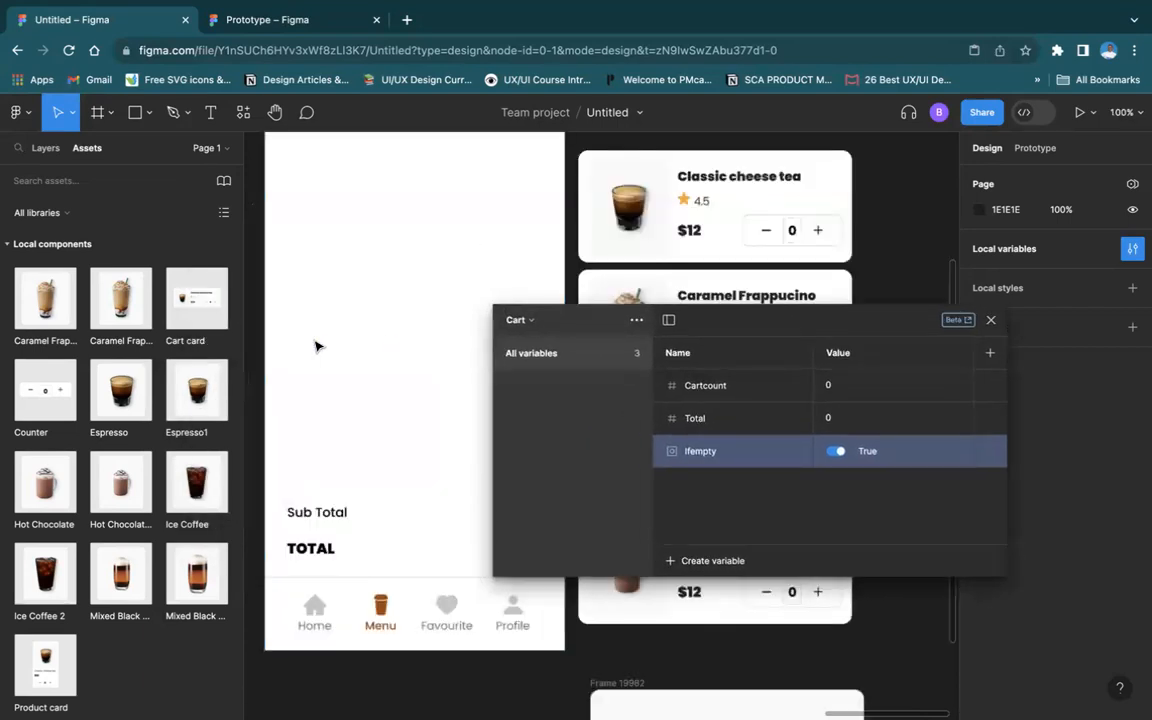
pyautogui.hscroll(-10, 319, 342)
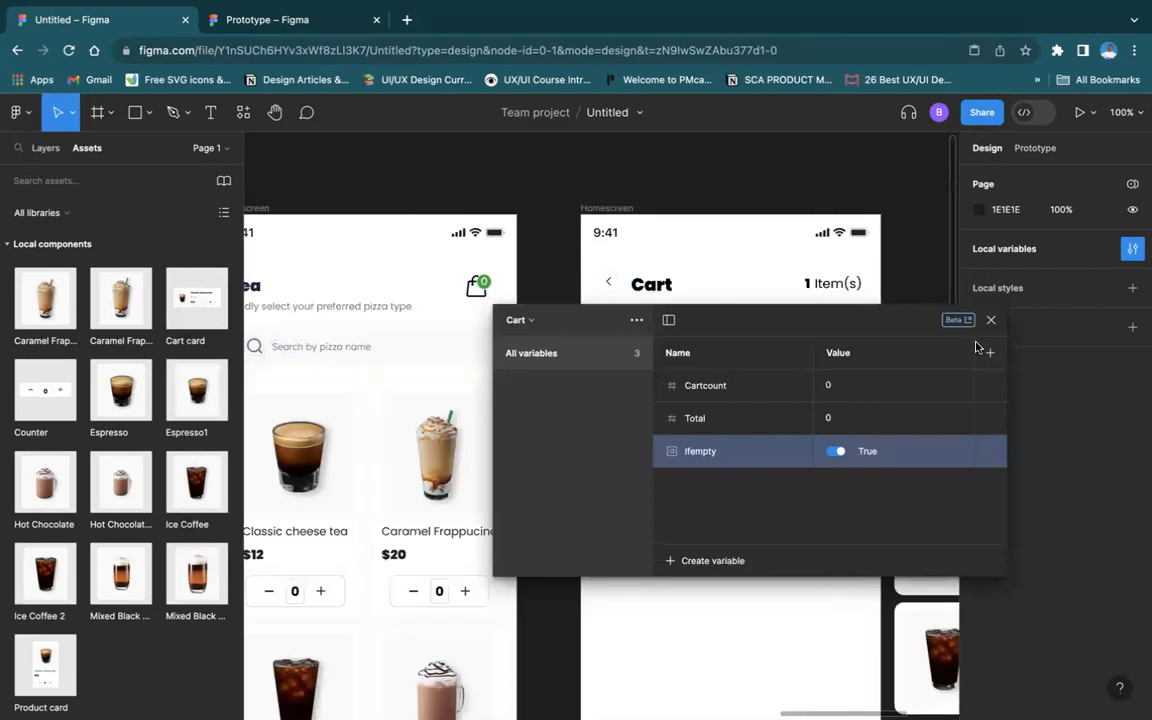
pyautogui.click(991, 320)
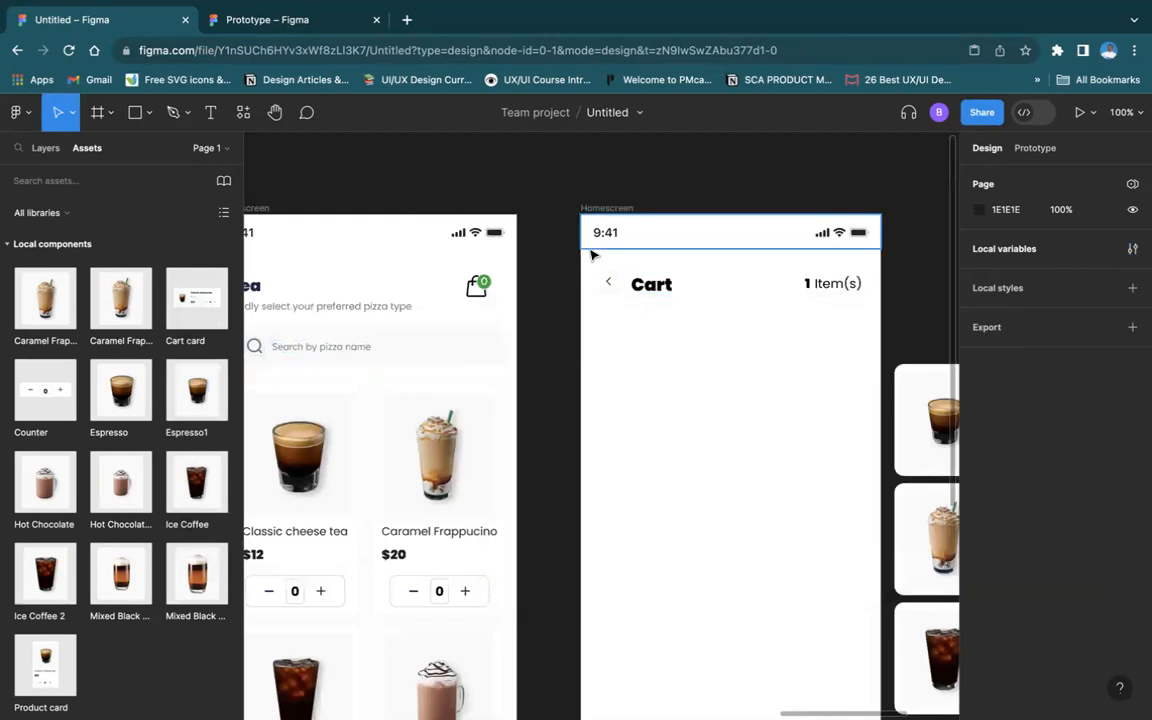
# Link the number text on the home screen's cart badge to the Cartcount variable
pyautogui.press('super+equal')
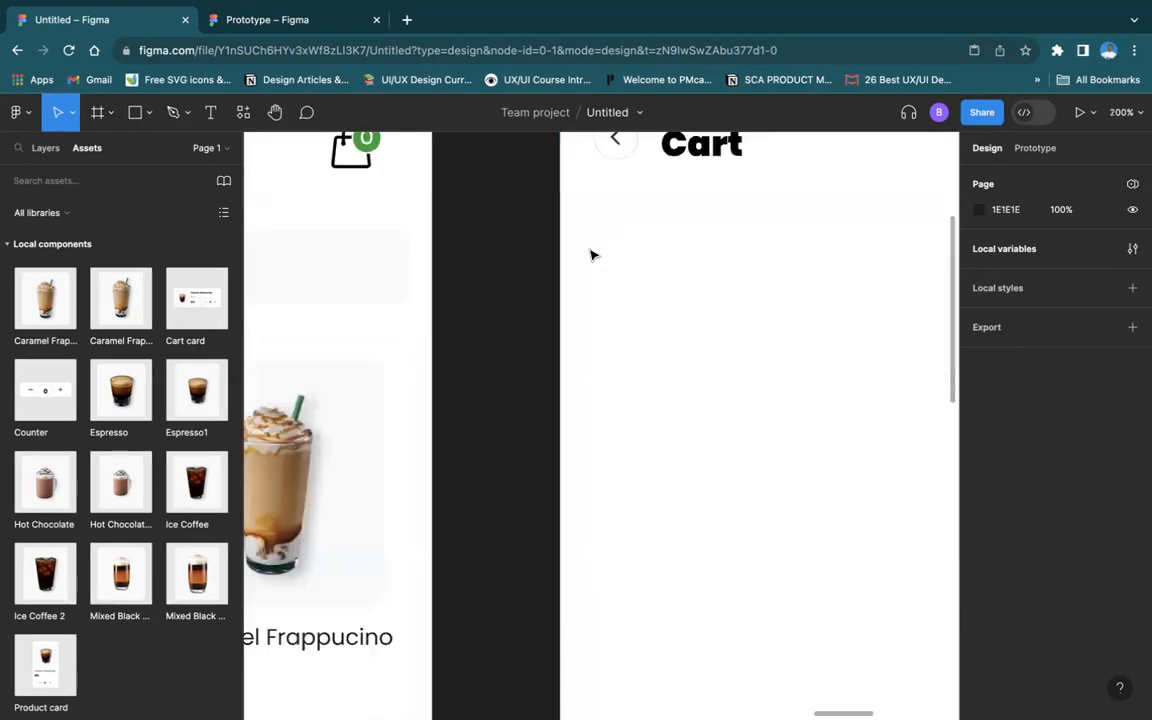
pyautogui.hscroll(-2, 411, 257)
pyautogui.scroll(2, 411, 257)
pyautogui.hscroll(-2, 411, 257)
pyautogui.scroll(1, 411, 257)
pyautogui.click(512, 240)
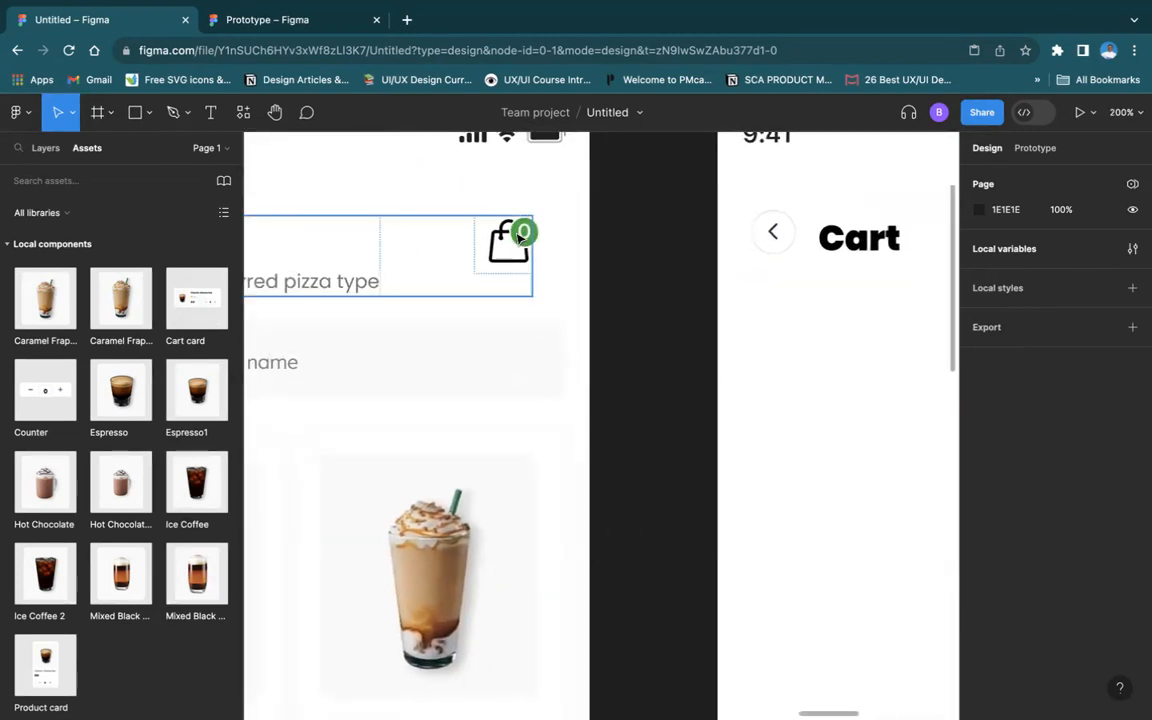
pyautogui.click(525, 233)
pyautogui.click(525, 233)
pyautogui.doubleClick(530, 233)
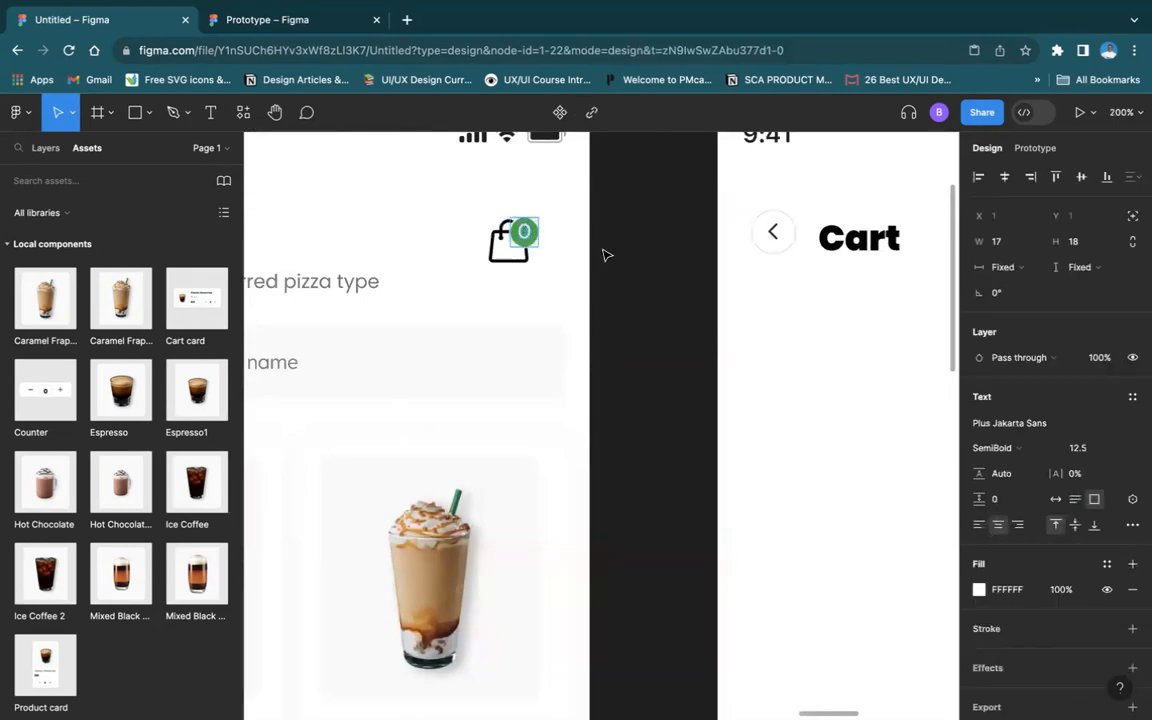
pyautogui.click(1133, 502)
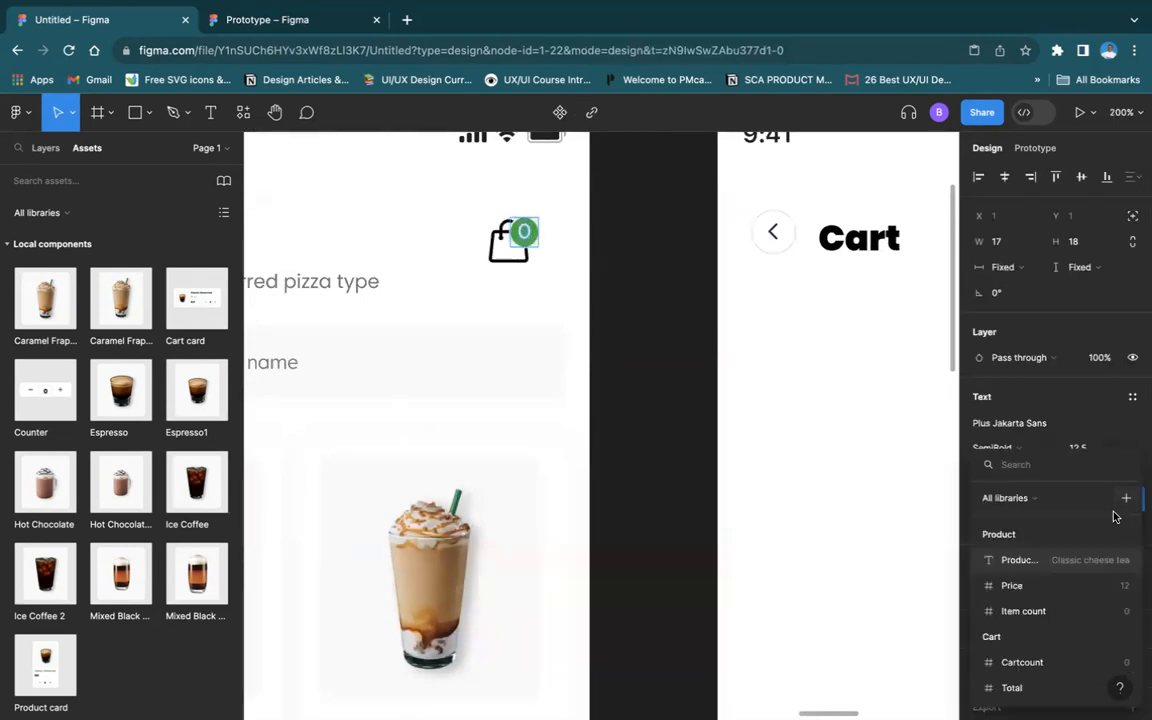
pyautogui.click(1021, 662)
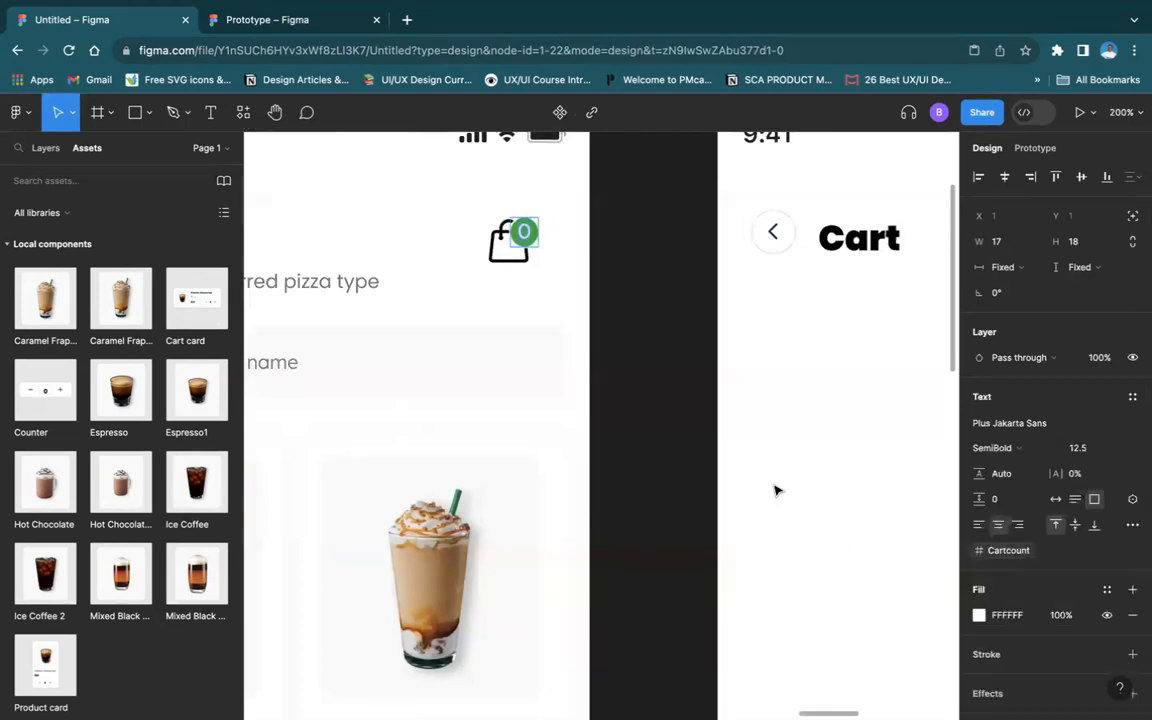
pyautogui.press('Escape')
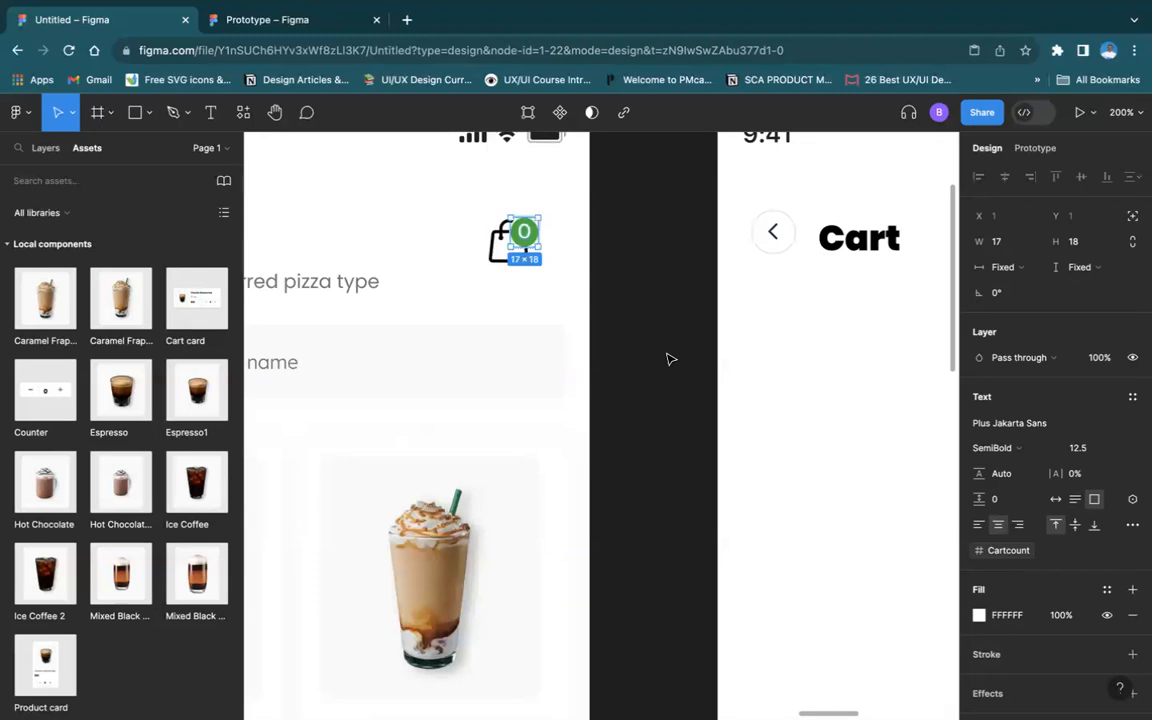
# Set the number text in the Counter component to auto width
pyautogui.hscroll(3, 648, 355)
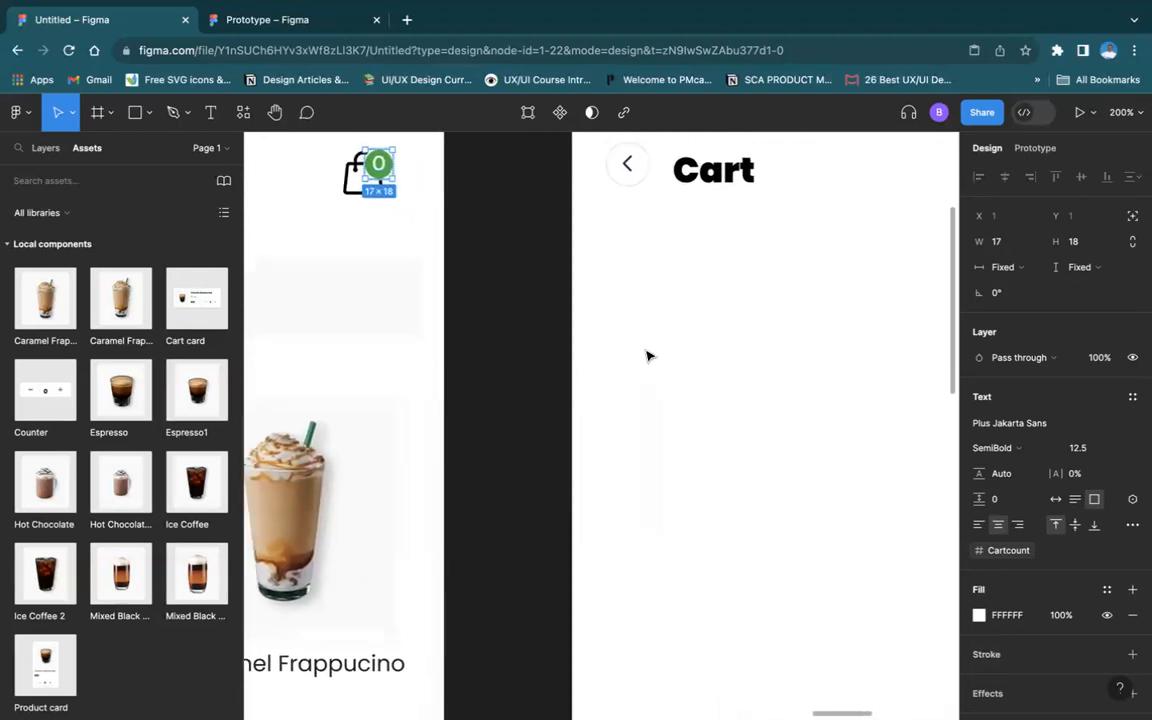
pyautogui.press('super+minus')
pyautogui.press('super+minus')
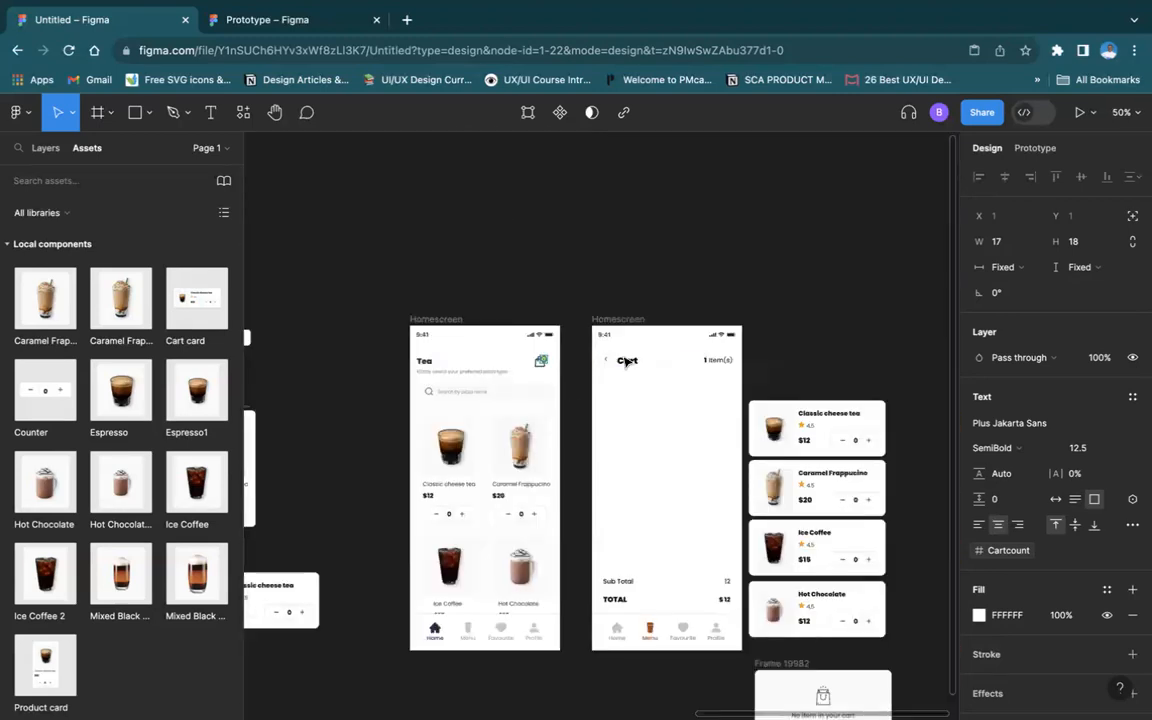
pyautogui.hscroll(-5, 415, 377)
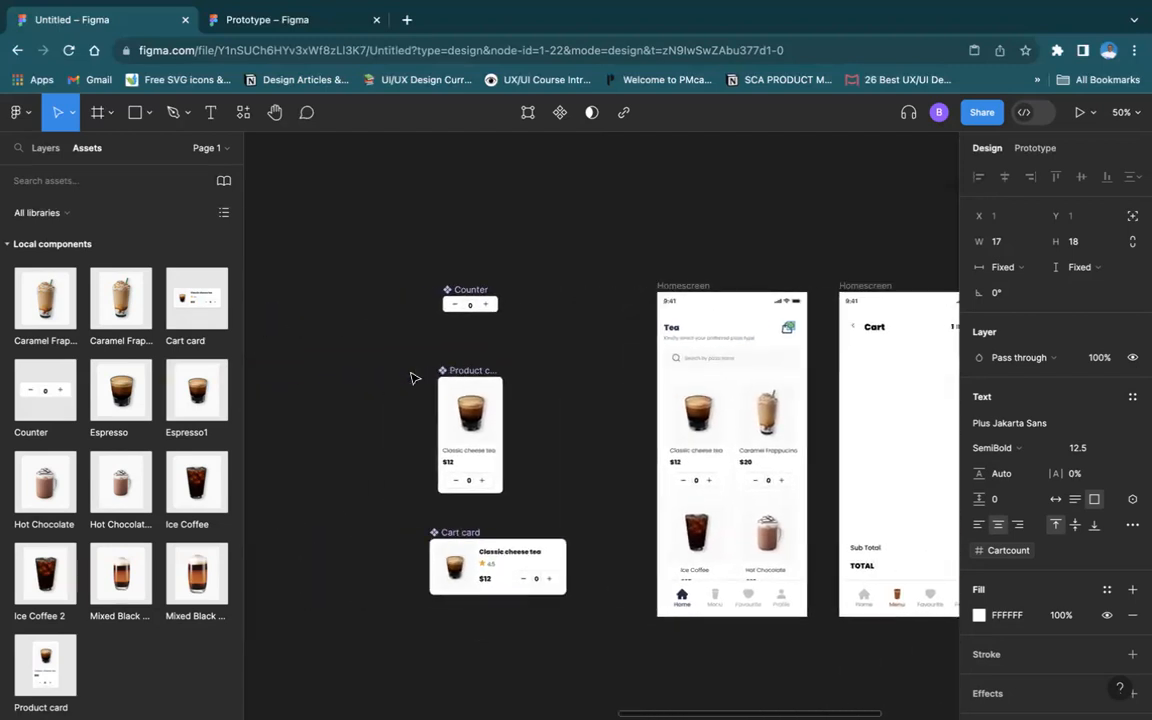
pyautogui.press('super+equal')
pyautogui.hscroll(-5, 415, 377)
pyautogui.scroll(2, 415, 377)
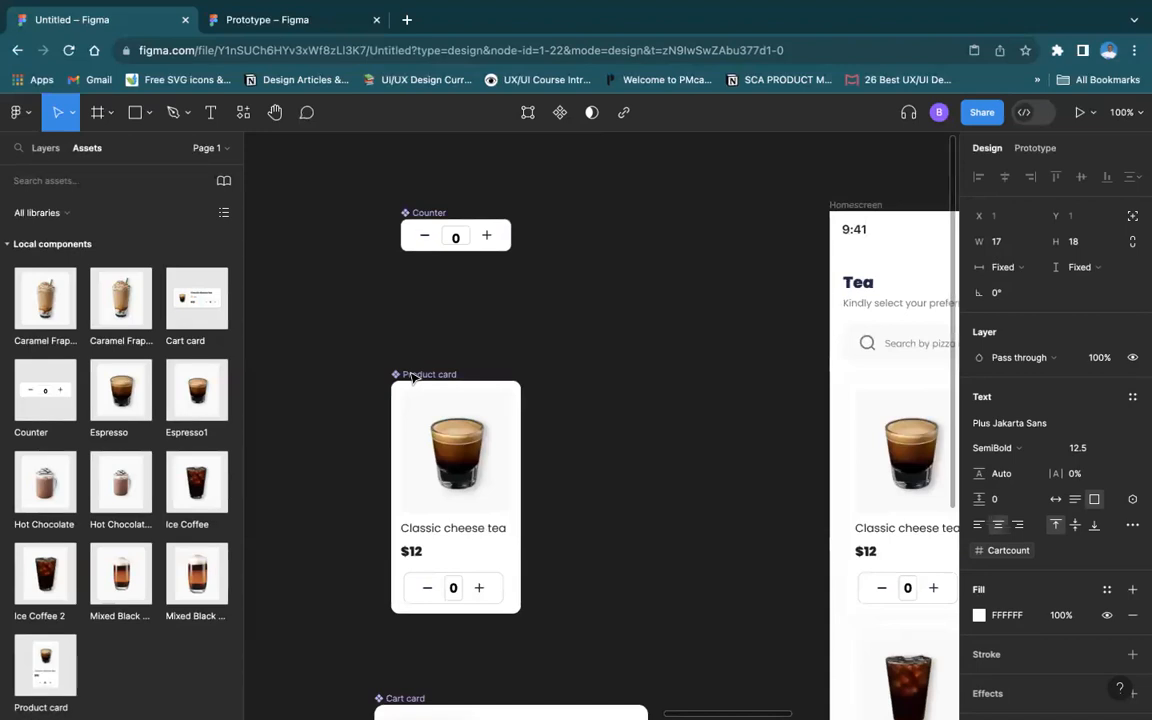
pyautogui.doubleClick(457, 236)
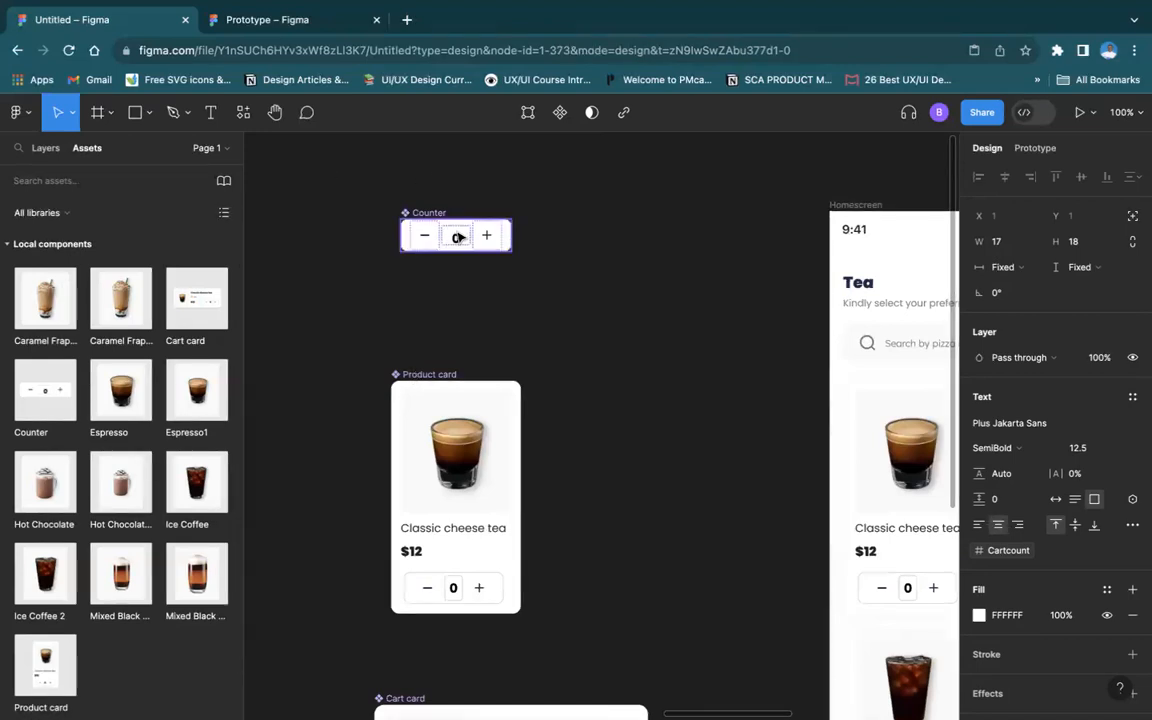
pyautogui.doubleClick(457, 236)
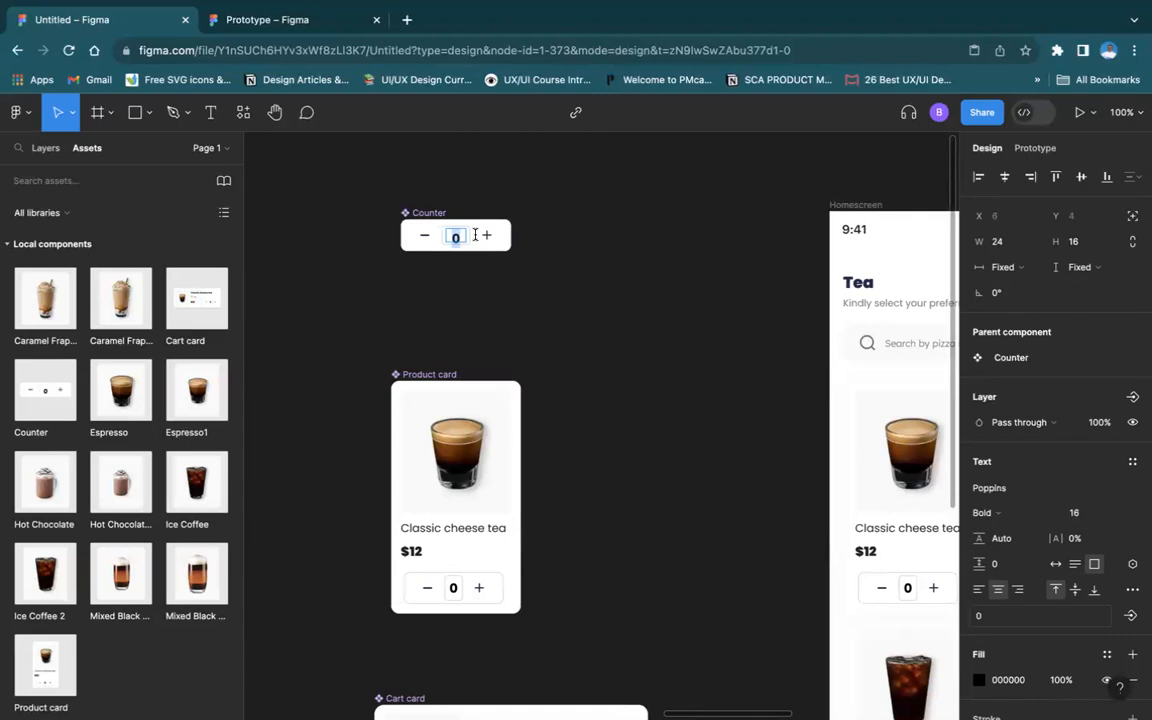
pyautogui.click(1057, 564)
pyautogui.click(580, 305)
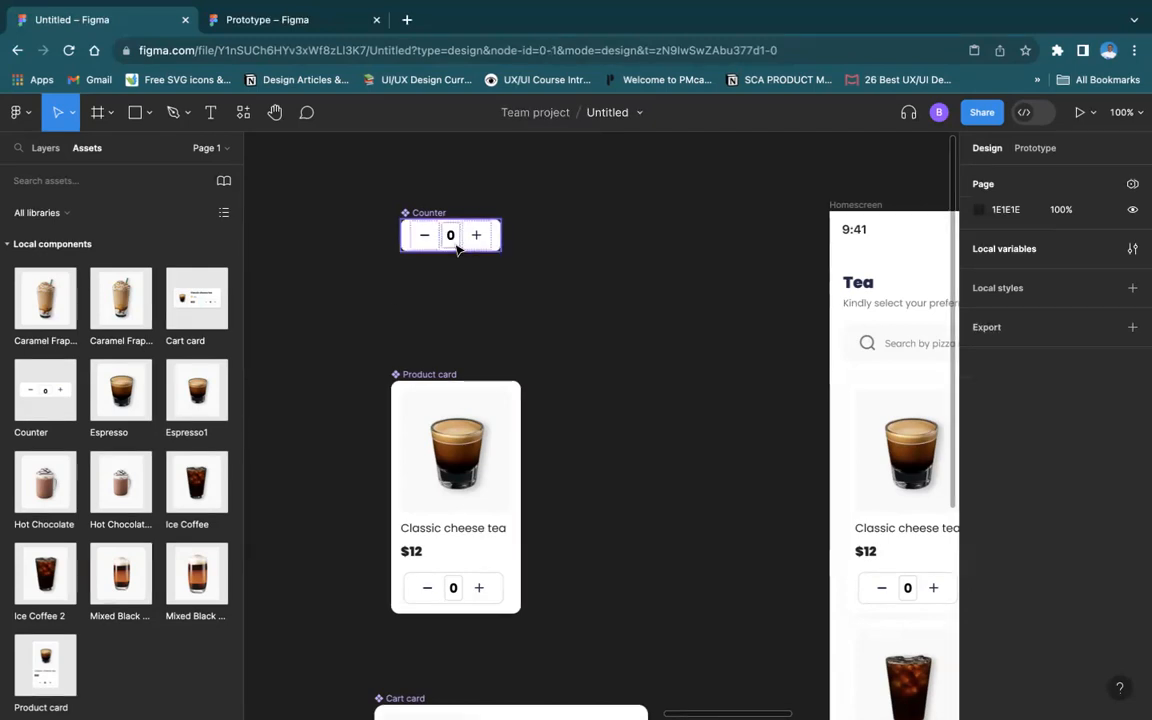
# Try giving the Counter component's plus button an On click interaction with a Set variable action targeting Item count
pyautogui.scroll(-2, 470, 445)
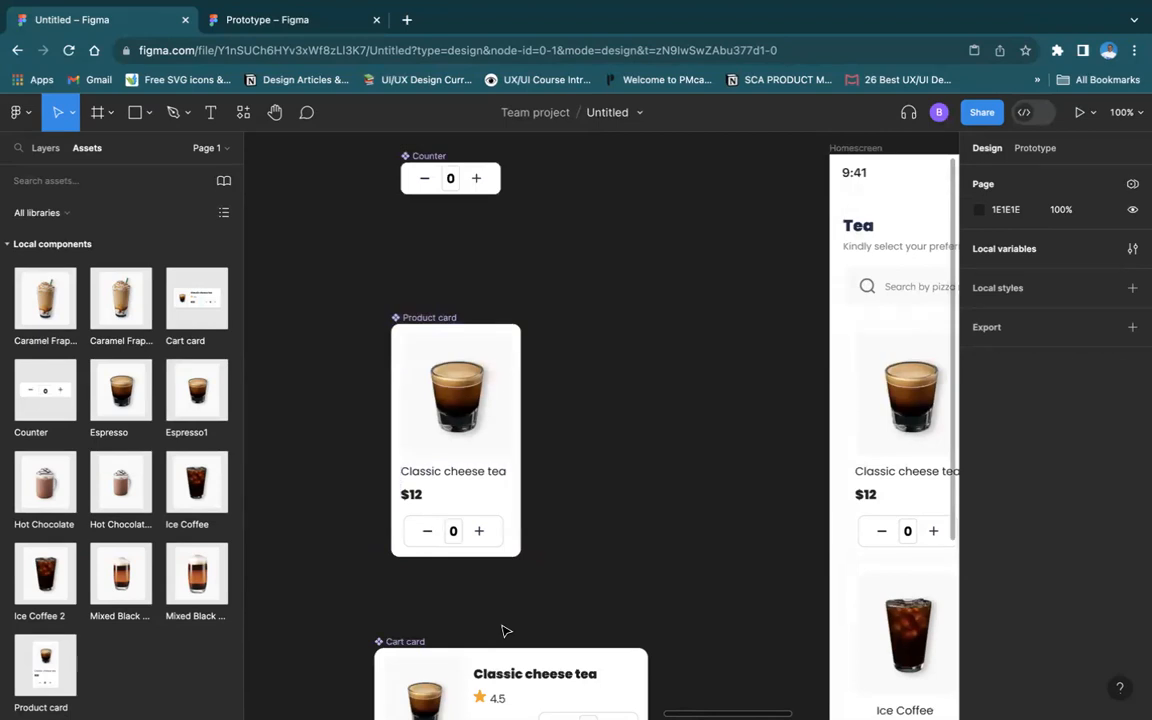
pyautogui.scroll(-2, 505, 630)
pyautogui.scroll(4, 505, 630)
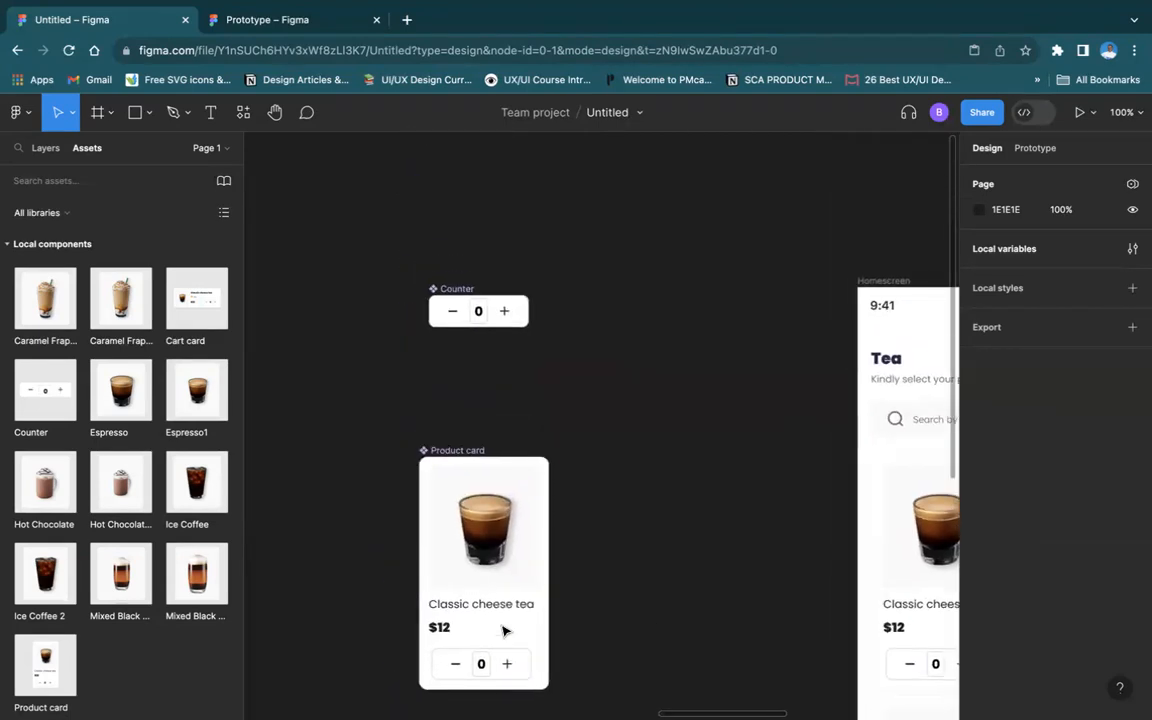
pyautogui.keyDown('ctrl'); pyautogui.scroll(5, 505, 630); pyautogui.keyUp('ctrl')
pyautogui.scroll(3, 505, 630)
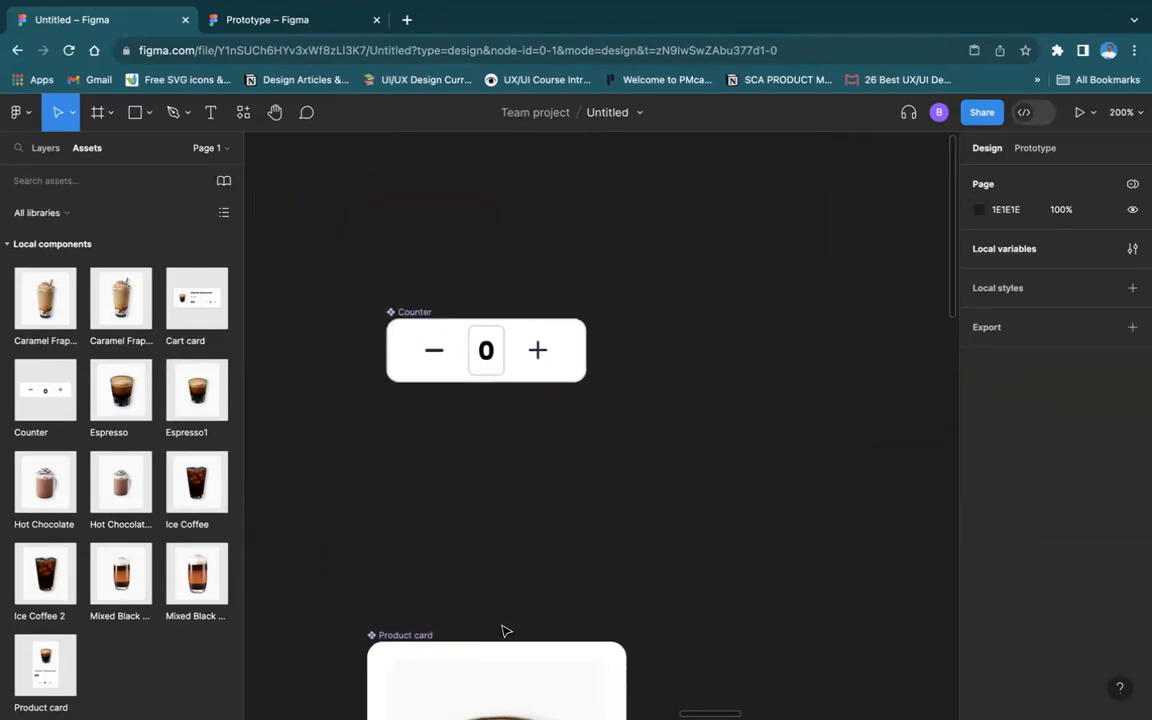
pyautogui.doubleClick(538, 350)
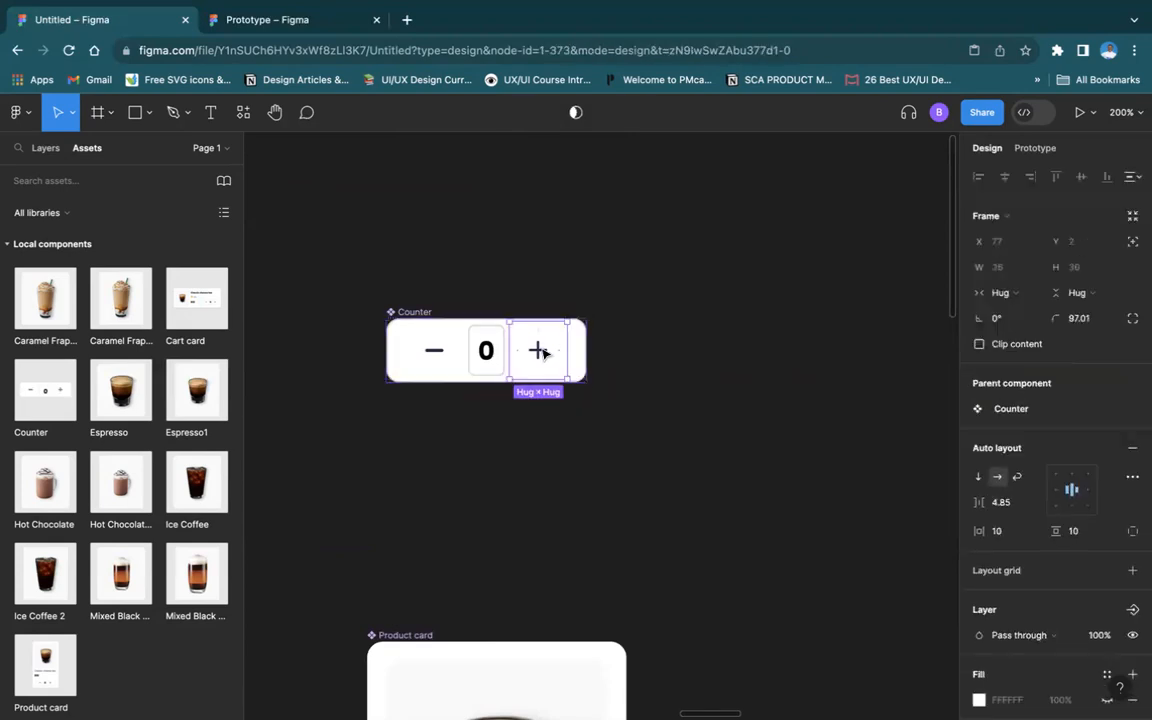
pyautogui.click(1049, 153)
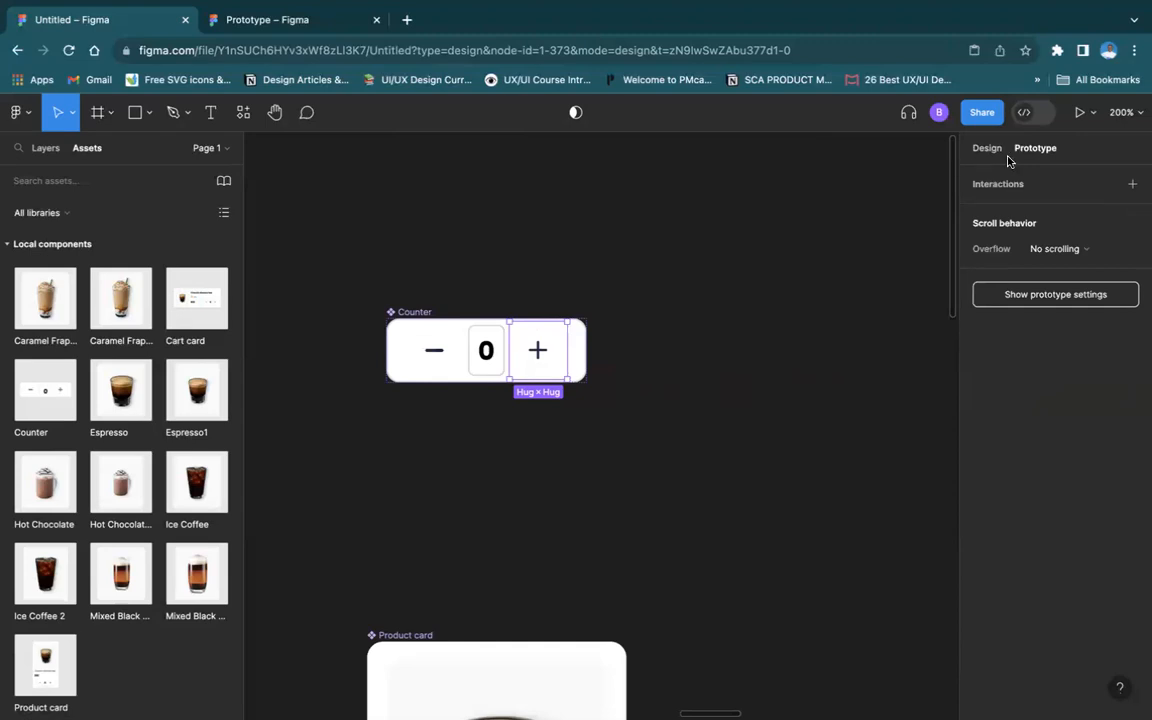
pyautogui.click(1129, 185)
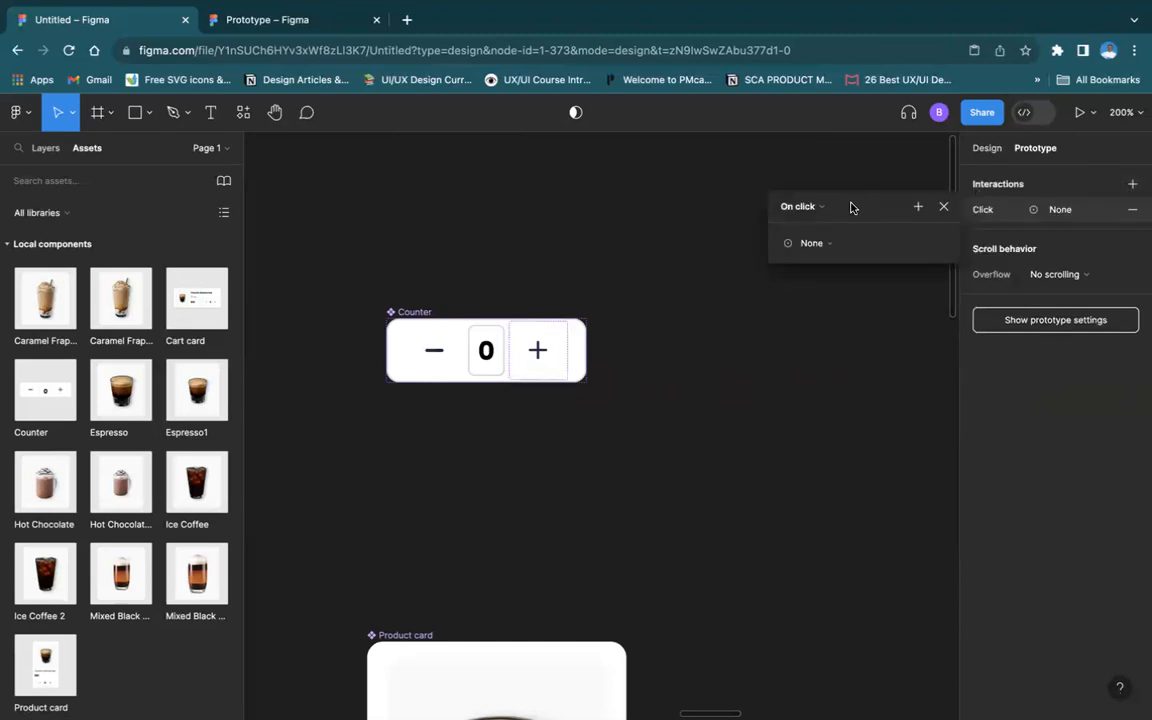
pyautogui.click(818, 206)
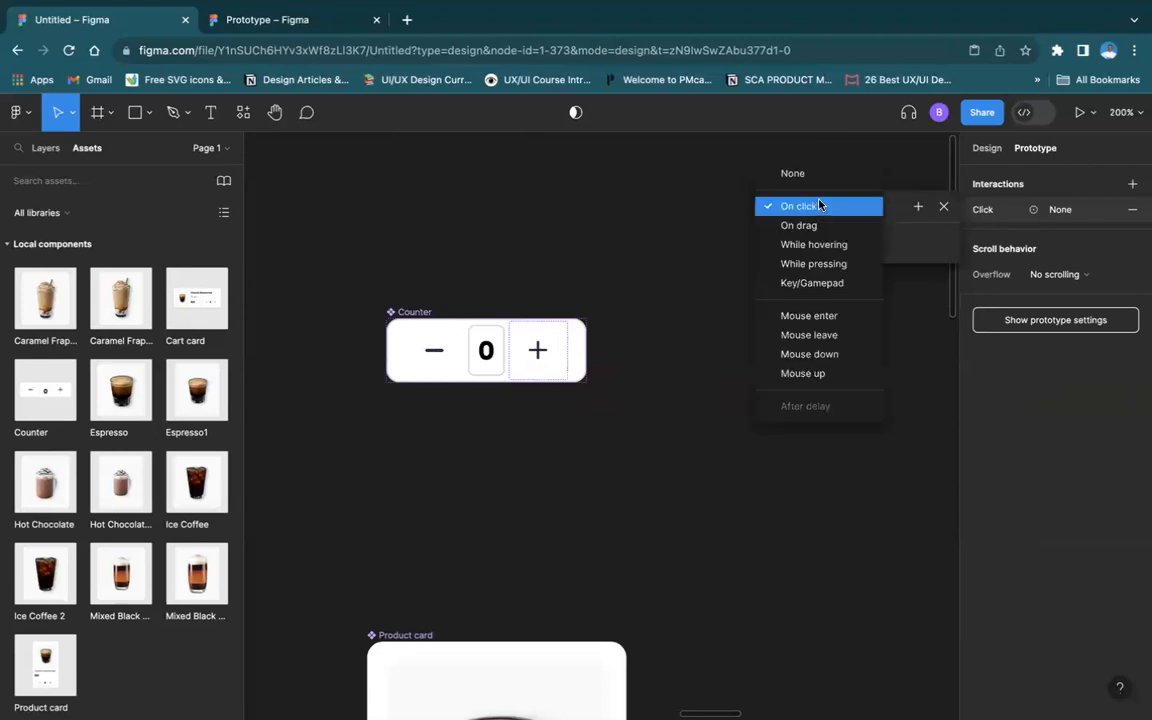
pyautogui.click(818, 206)
pyautogui.click(823, 240)
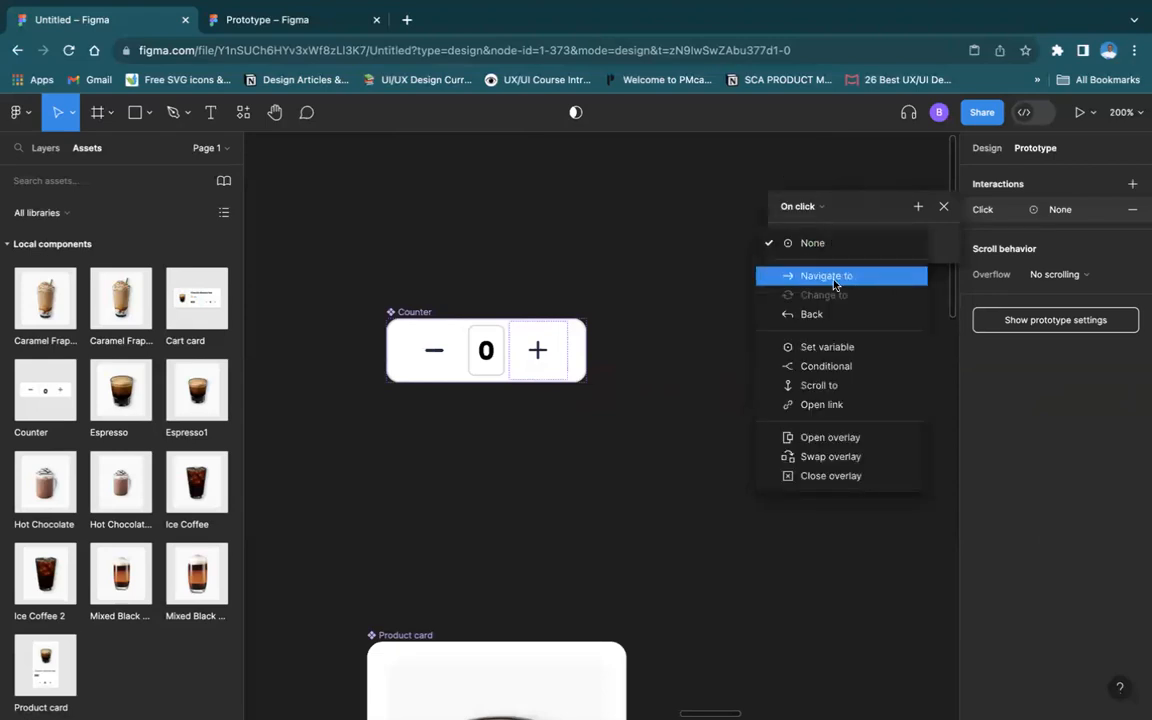
pyautogui.click(837, 348)
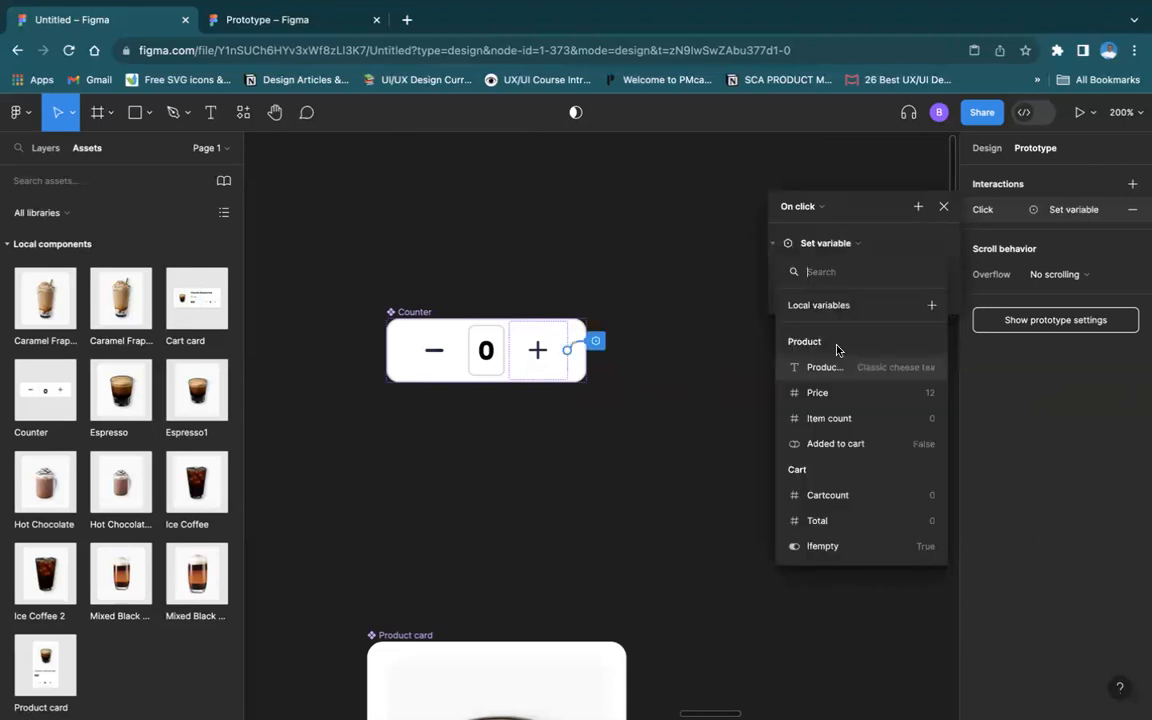
pyautogui.click(836, 420)
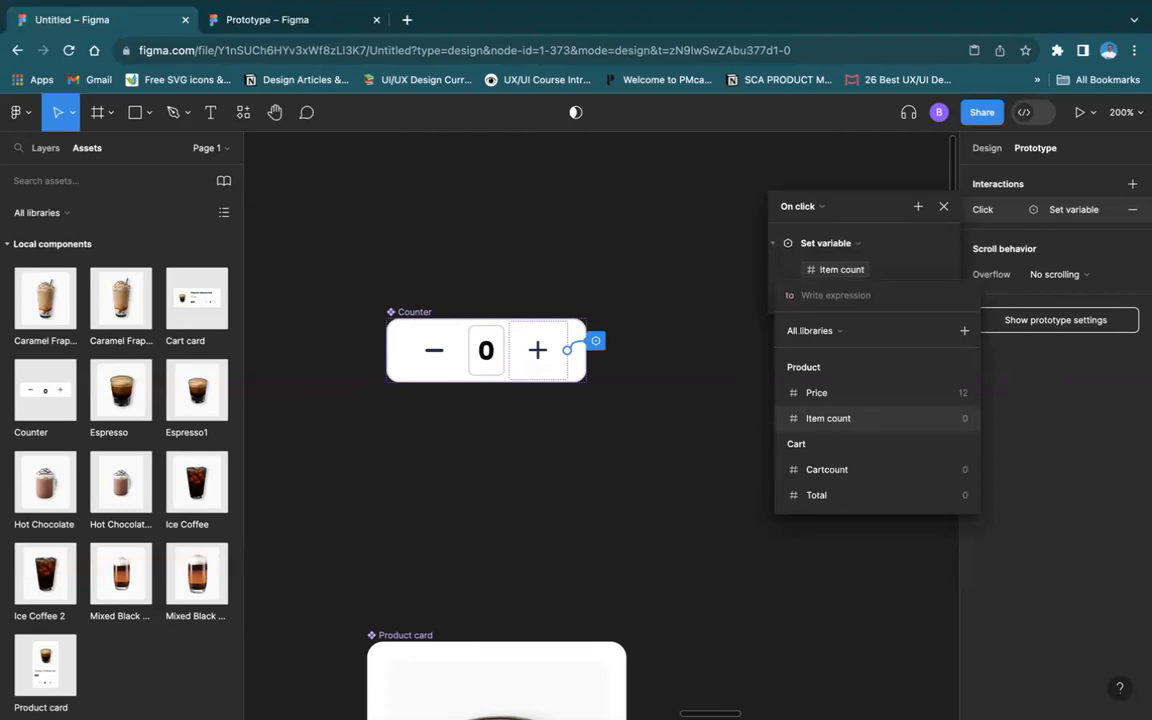
# Abandon the Item count expression and remove the interaction from the Counter component's plus button
pyautogui.write('add')
pyautogui.press('BackSpace')
pyautogui.press('BackSpace')
pyautogui.press('BackSpace')
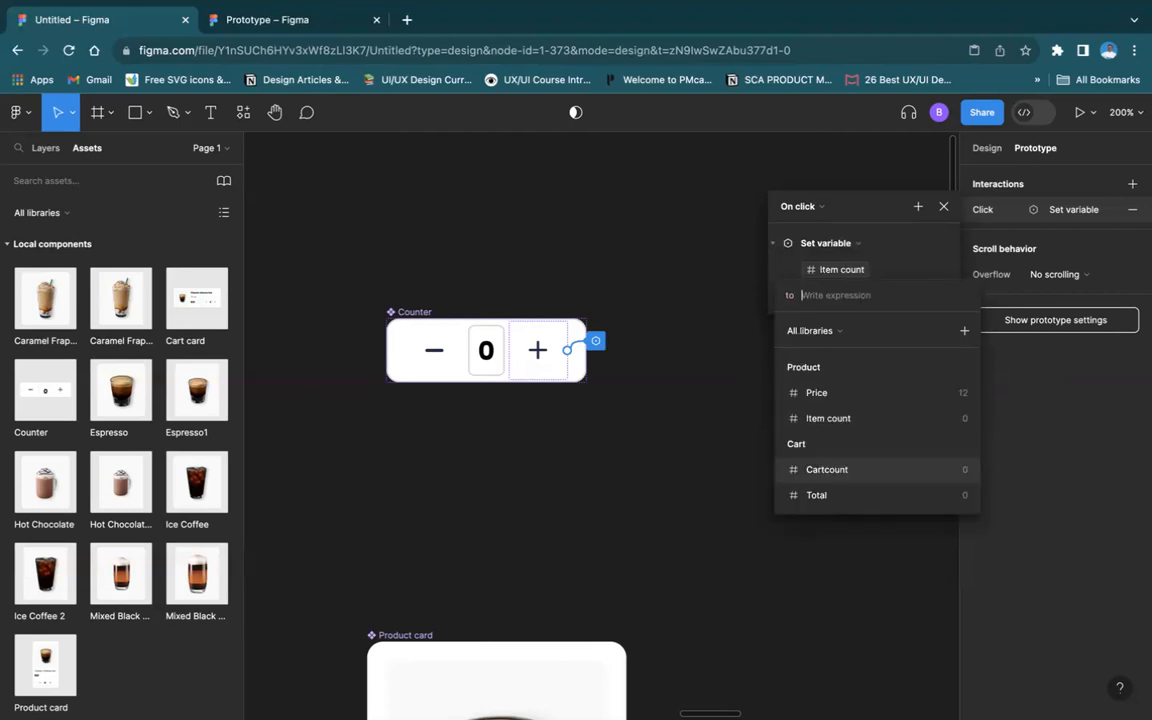
pyautogui.write('+')
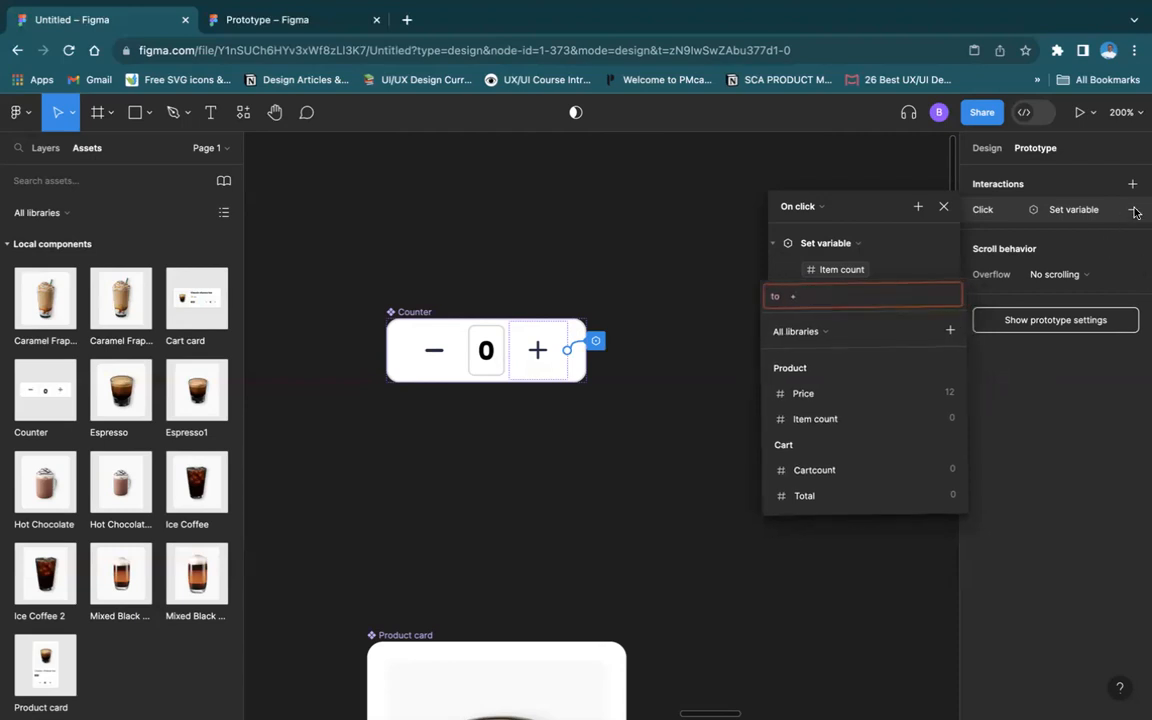
pyautogui.click(948, 209)
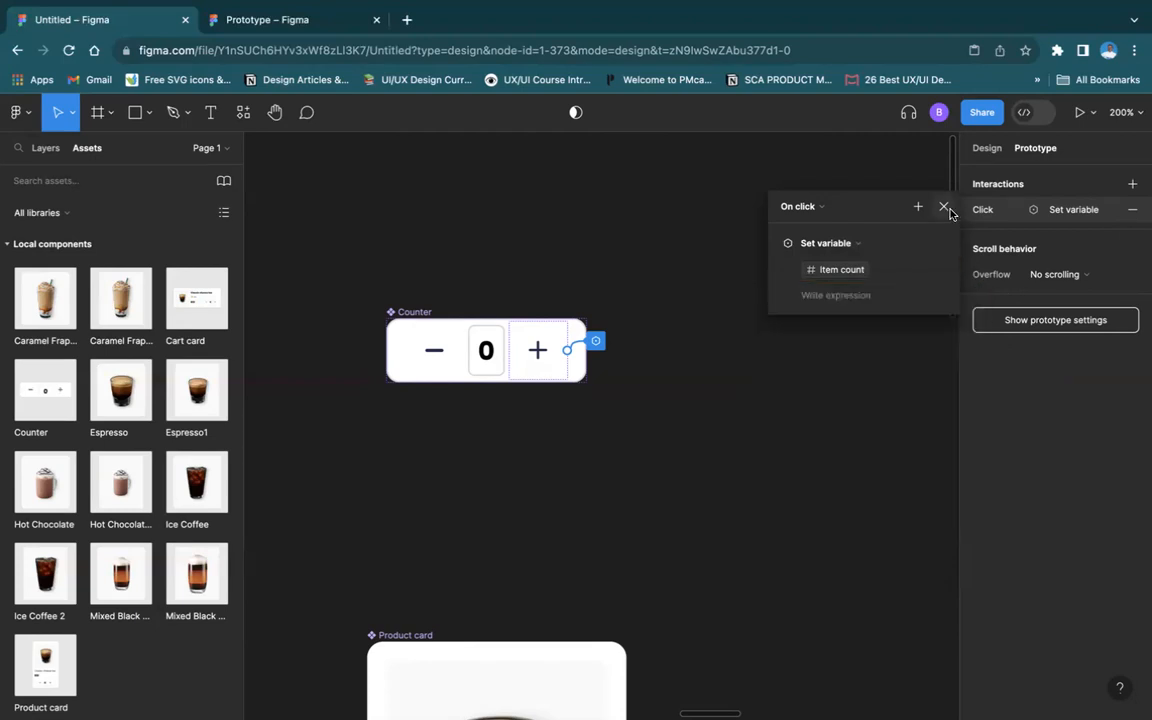
pyautogui.click(958, 212)
pyautogui.click(1132, 210)
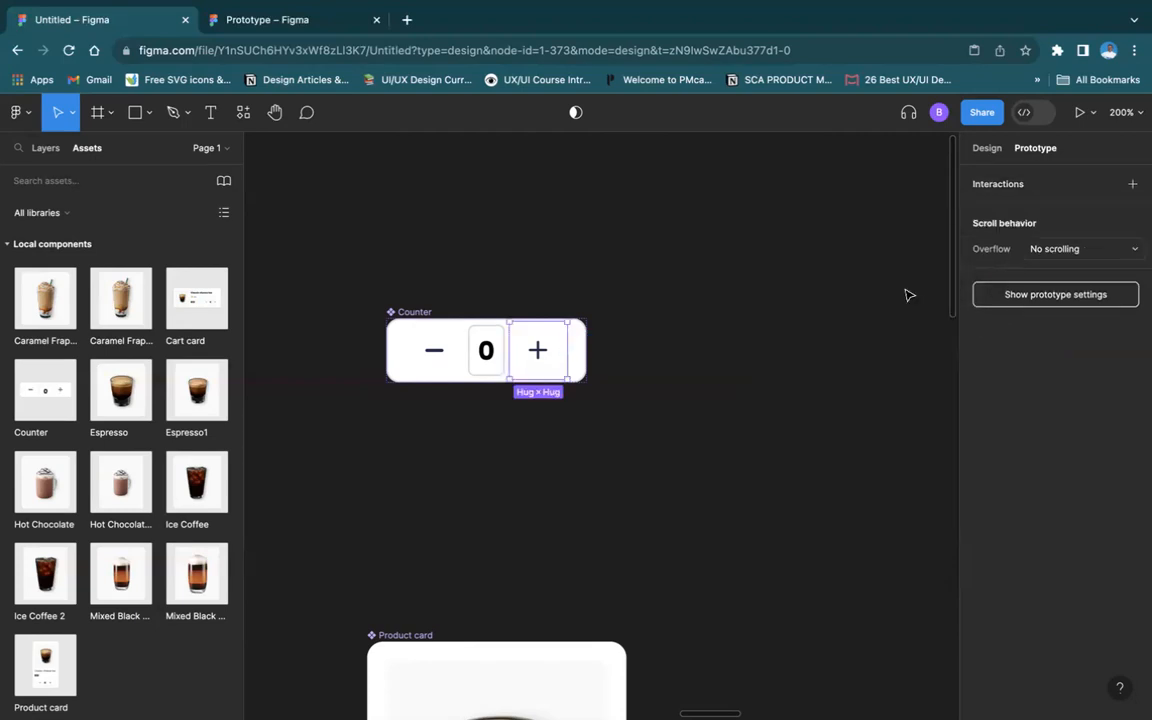
pyautogui.click(552, 318)
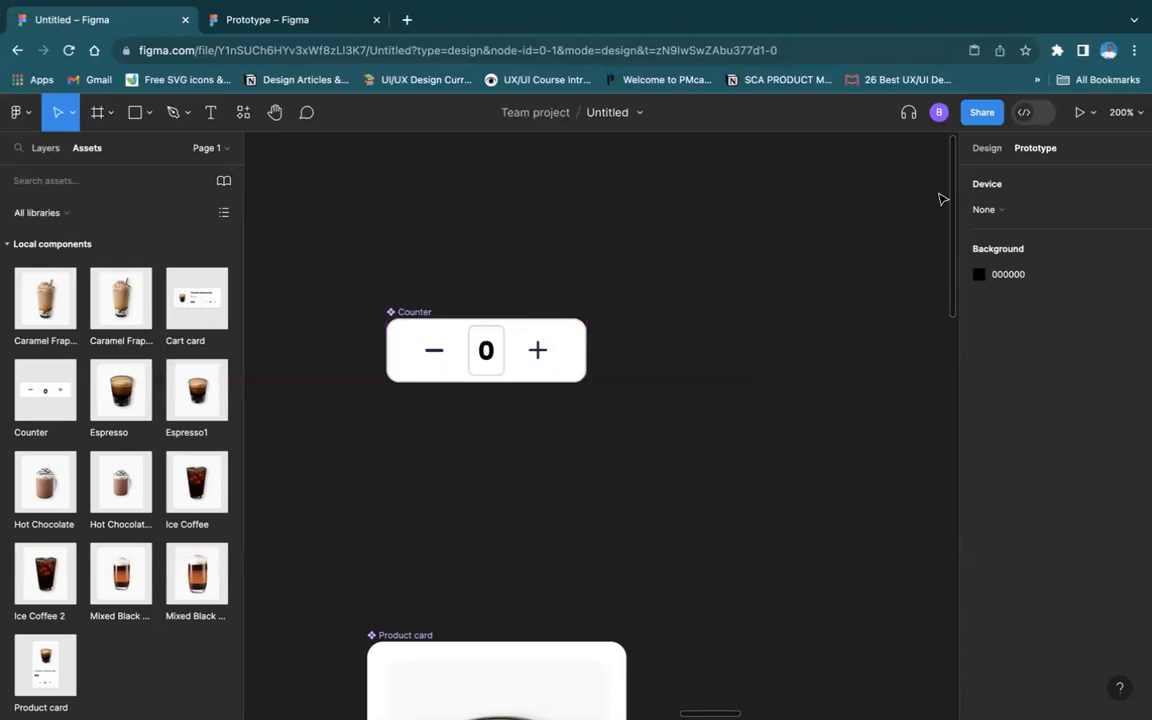
pyautogui.click(988, 149)
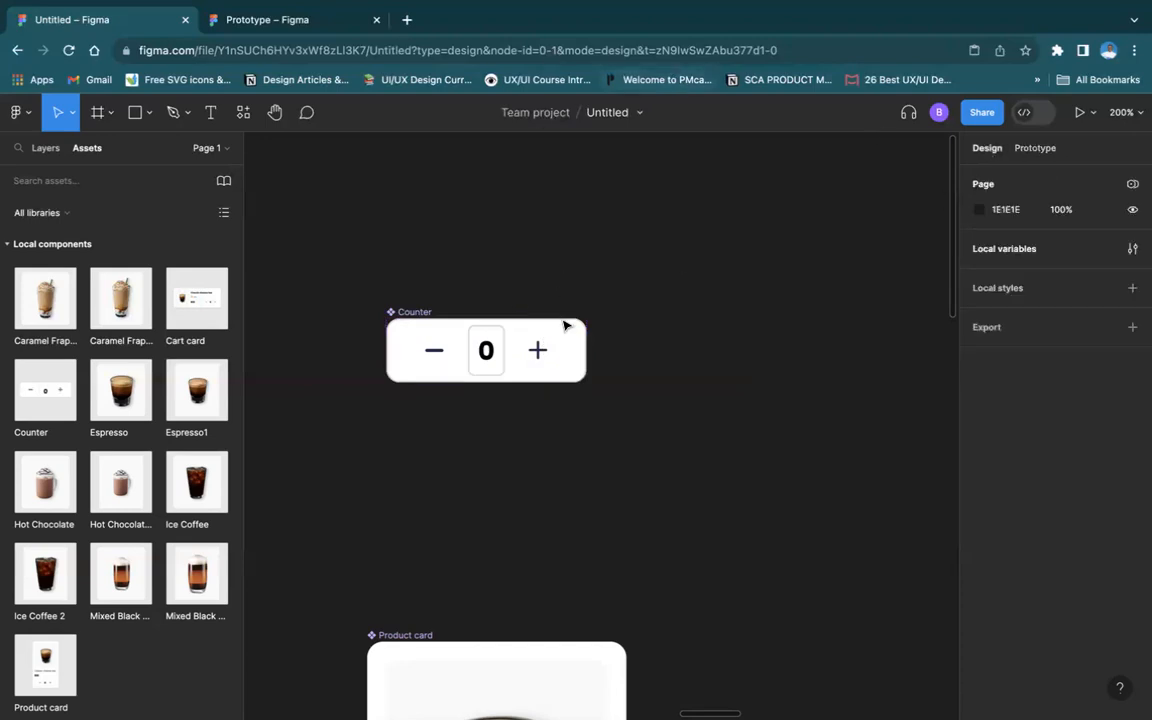
pyautogui.doubleClick(537, 363)
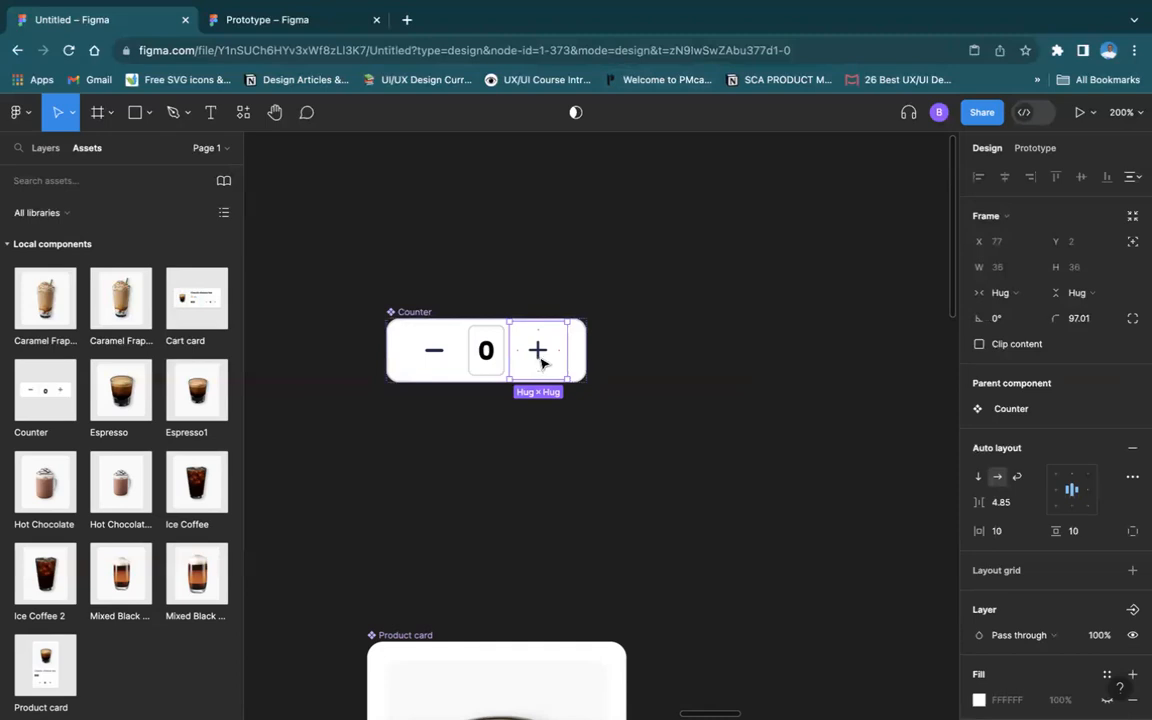
pyautogui.click(1018, 152)
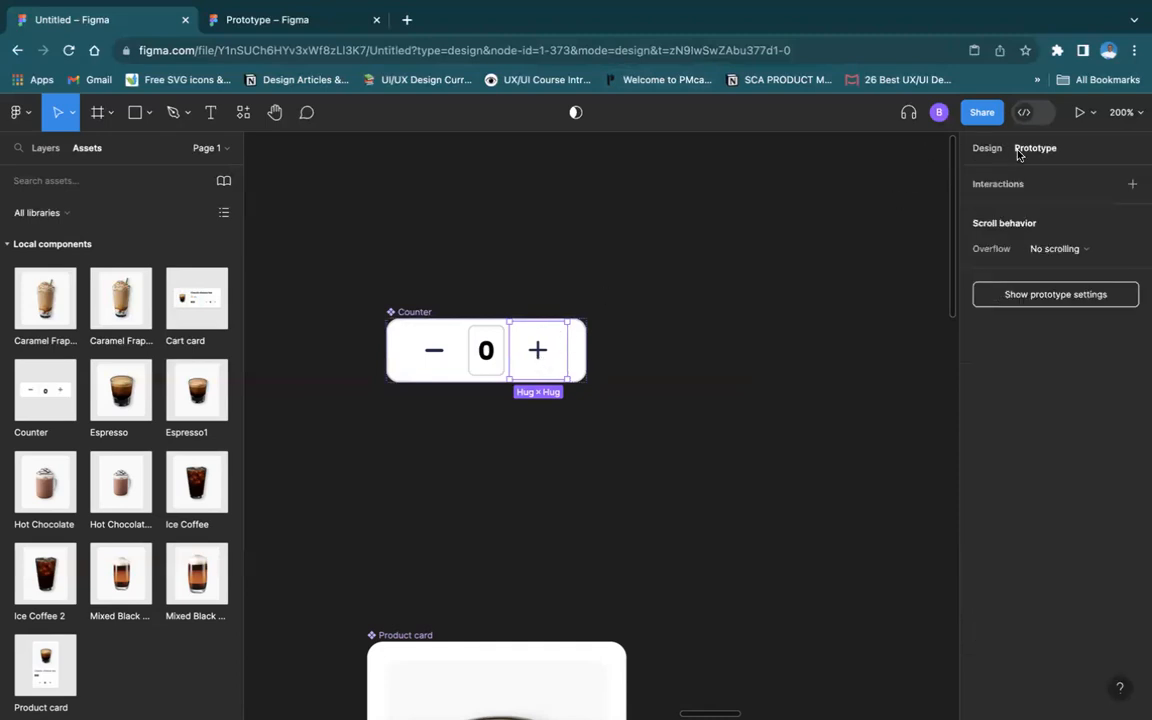
pyautogui.click(1133, 185)
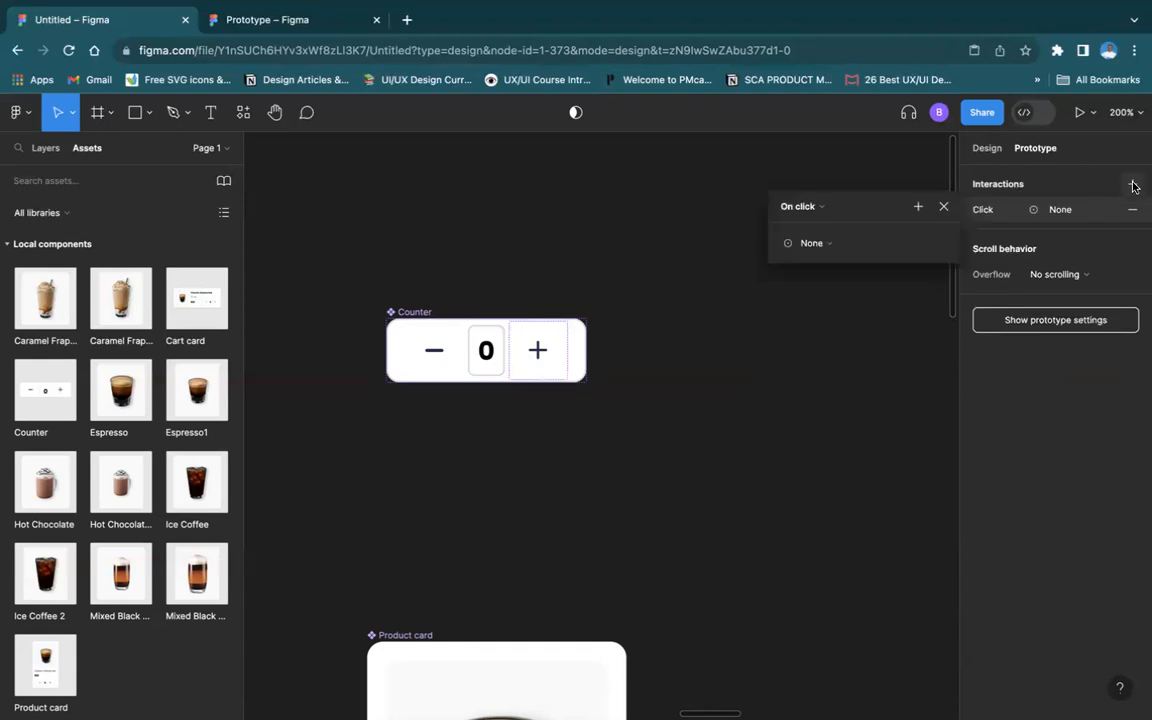
pyautogui.click(822, 207)
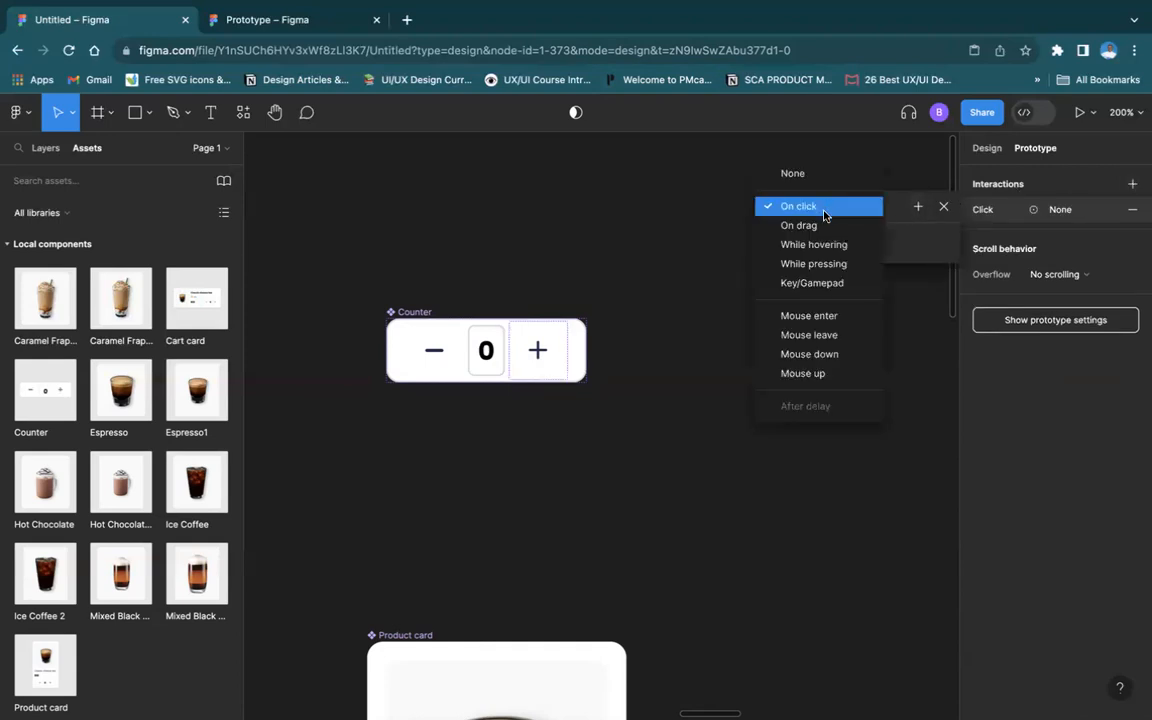
pyautogui.click(825, 210)
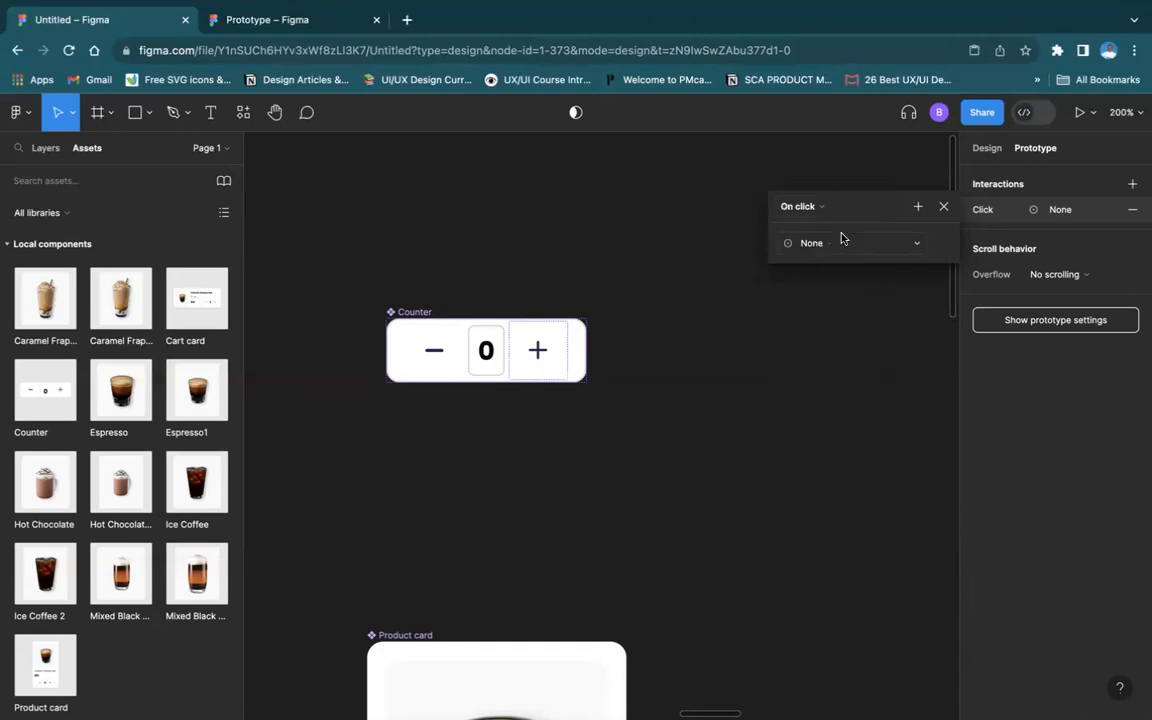
pyautogui.click(842, 240)
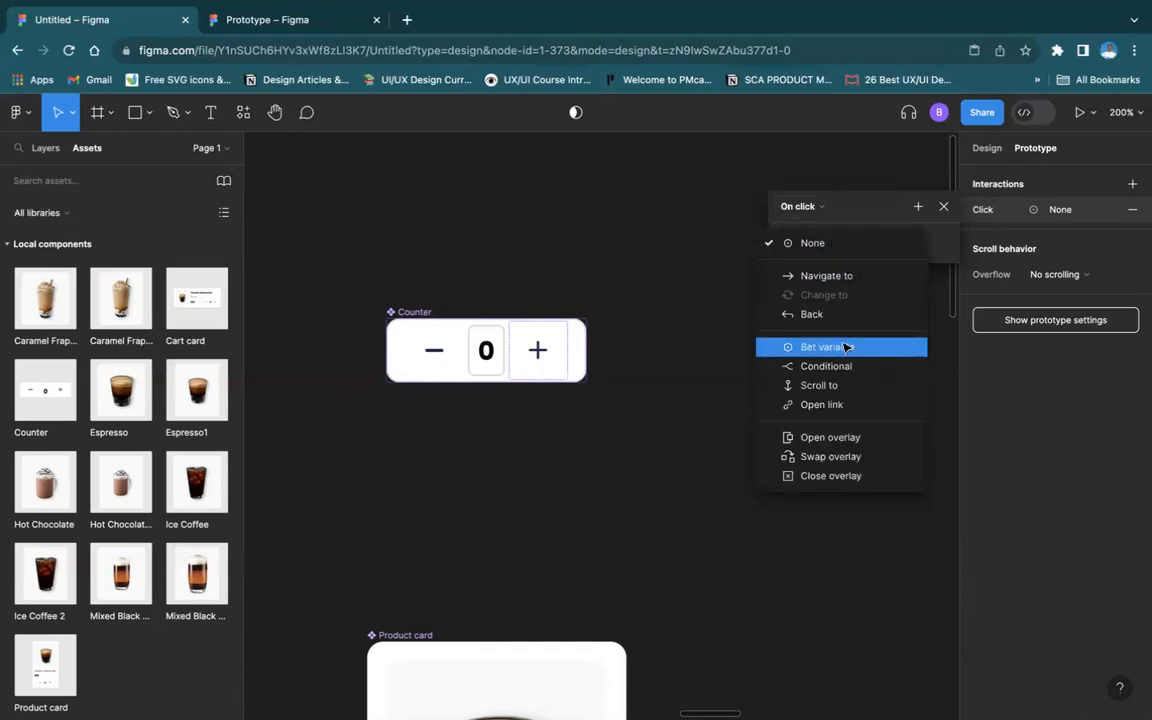
pyautogui.click(845, 347)
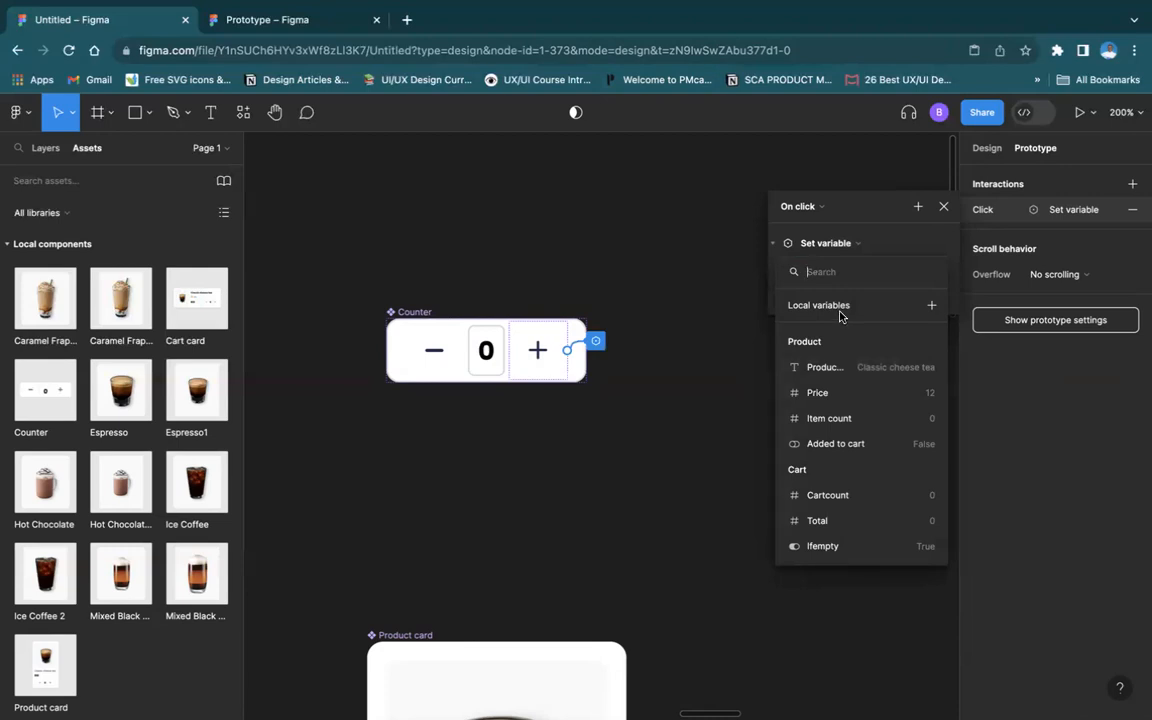
pyautogui.click(846, 419)
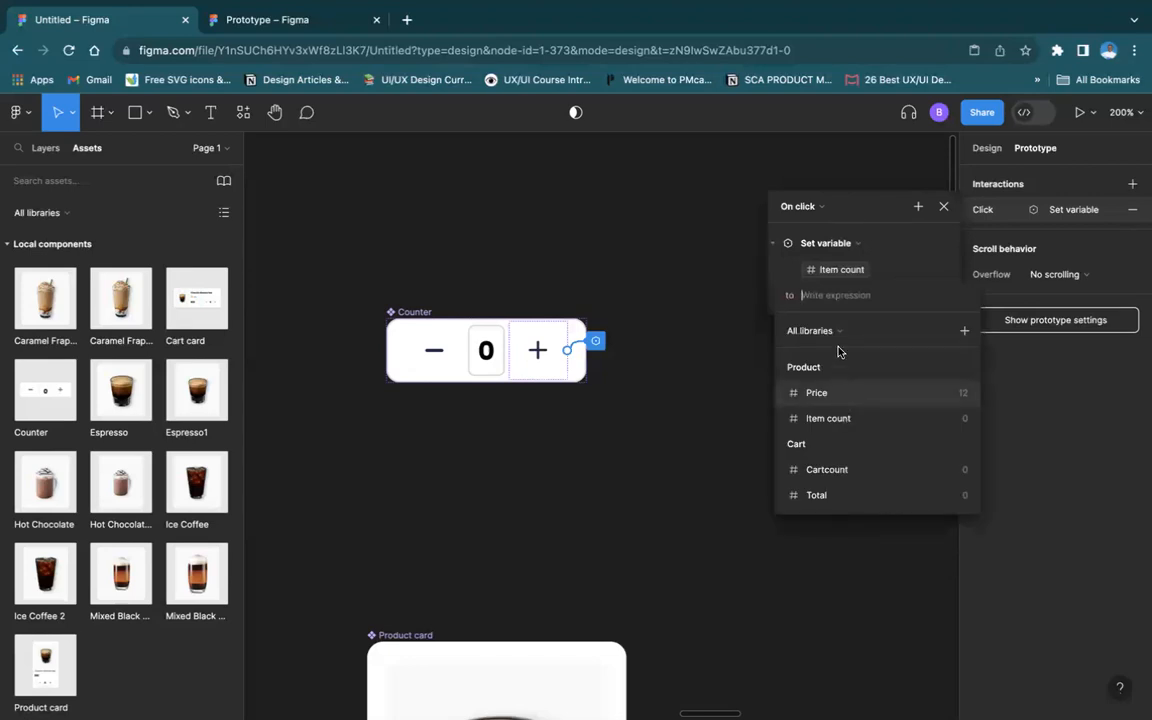
pyautogui.click(836, 420)
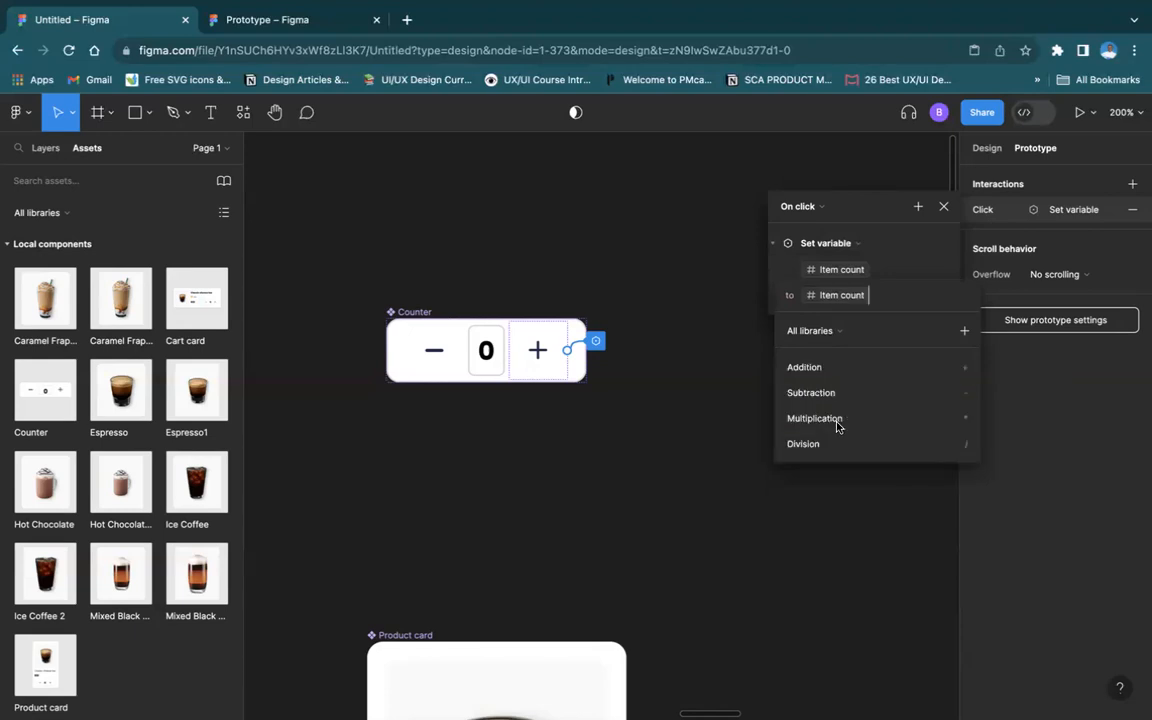
pyautogui.click(824, 367)
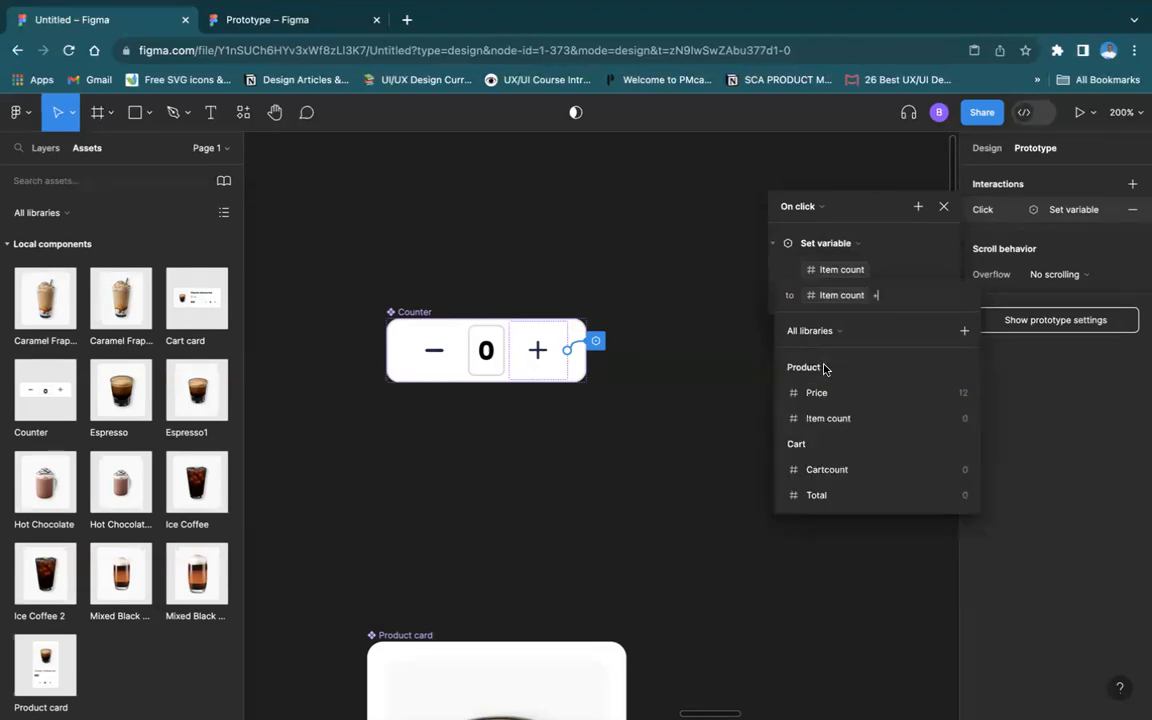
pyautogui.write('1')
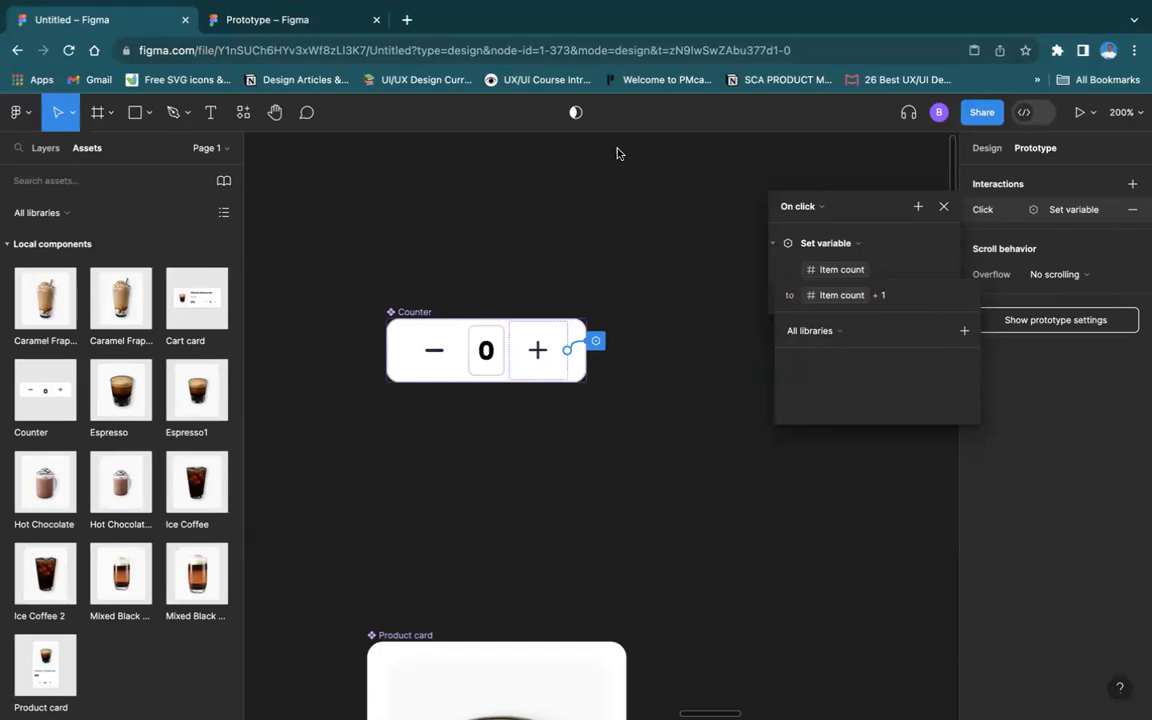
pyautogui.click(943, 208)
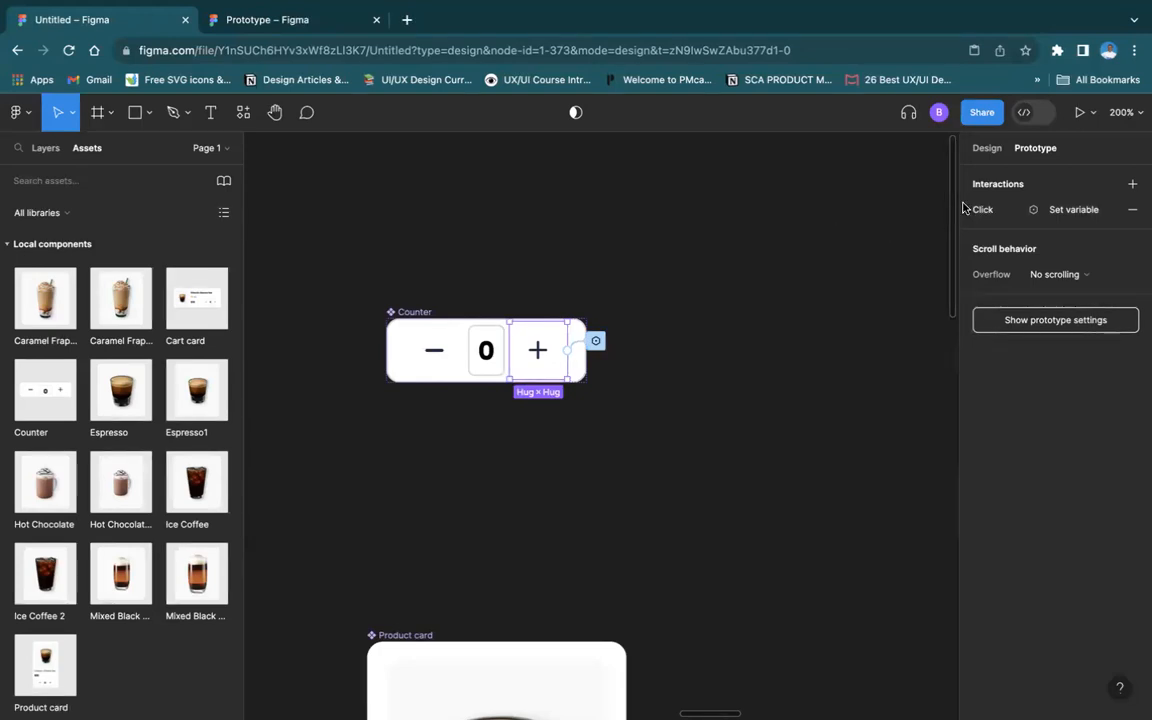
pyautogui.click(1124, 213)
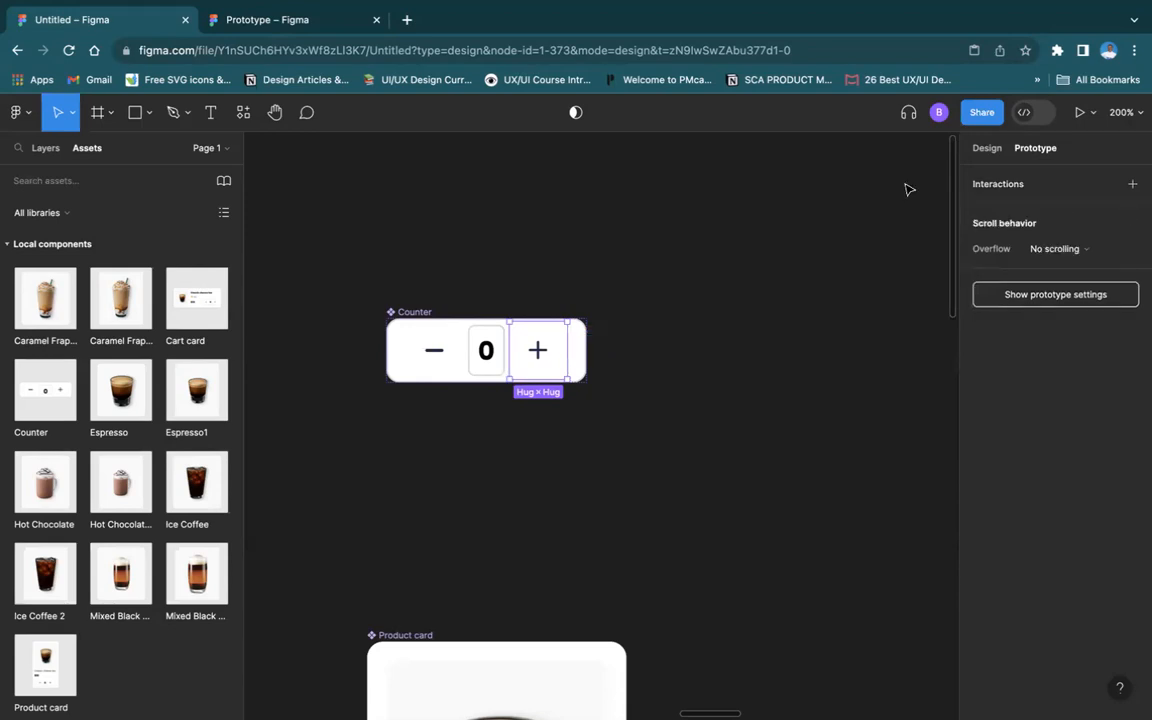
# Add an On click interaction to the Counter component's plus button that sets the Item count variable to Item count + 1
pyautogui.click(728, 329)
pyautogui.click(560, 349)
pyautogui.click(1132, 184)
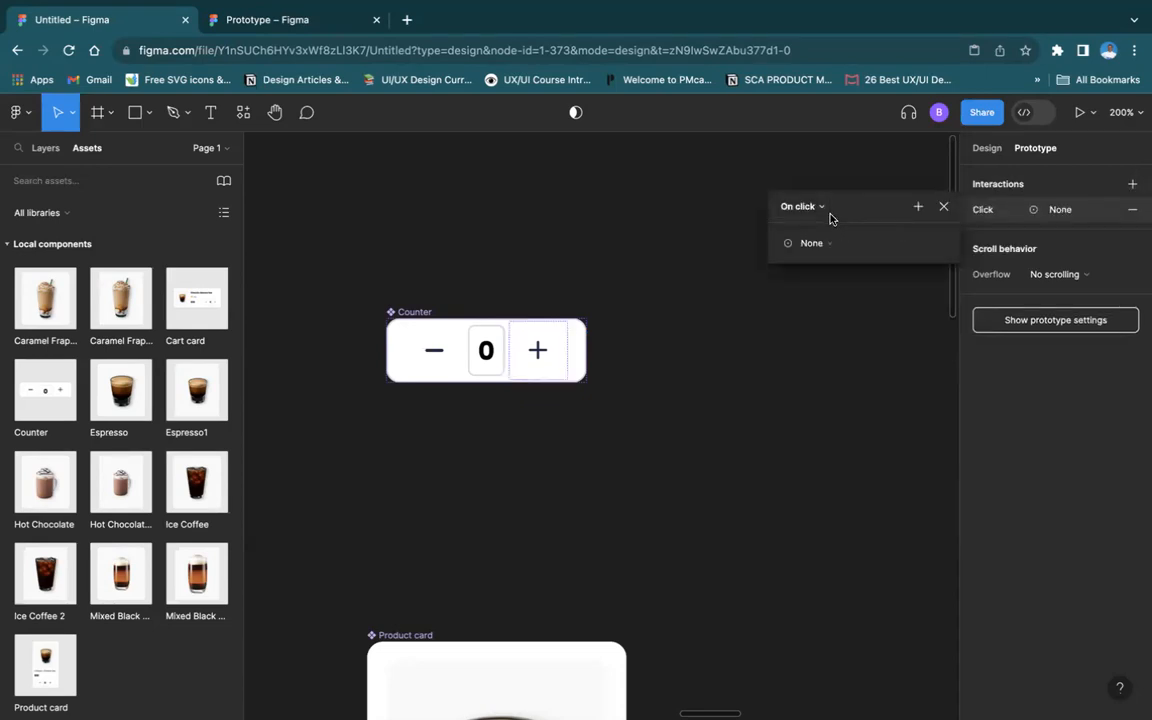
pyautogui.click(826, 243)
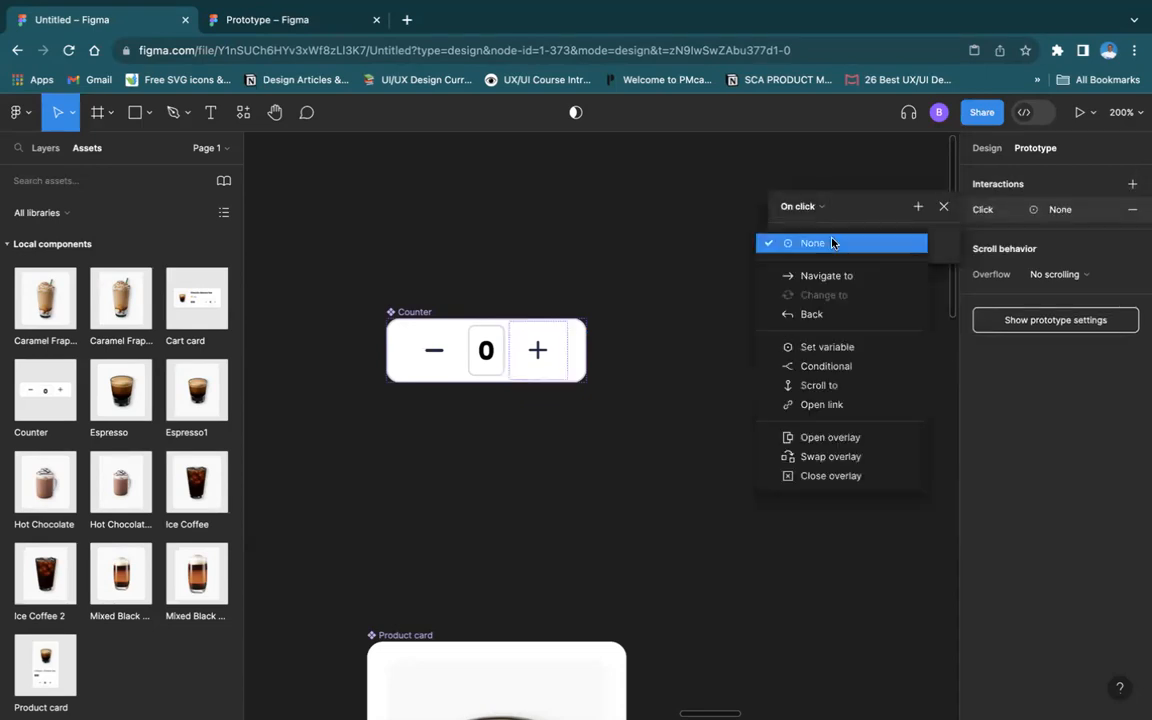
pyautogui.click(834, 347)
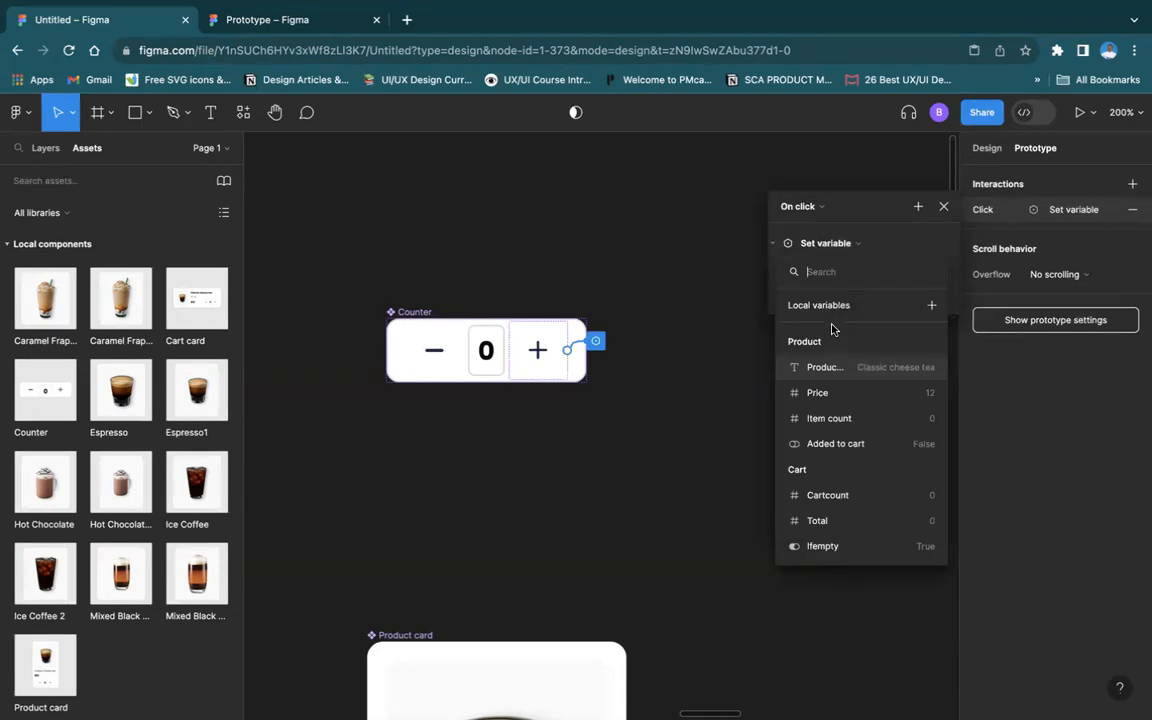
pyautogui.click(835, 420)
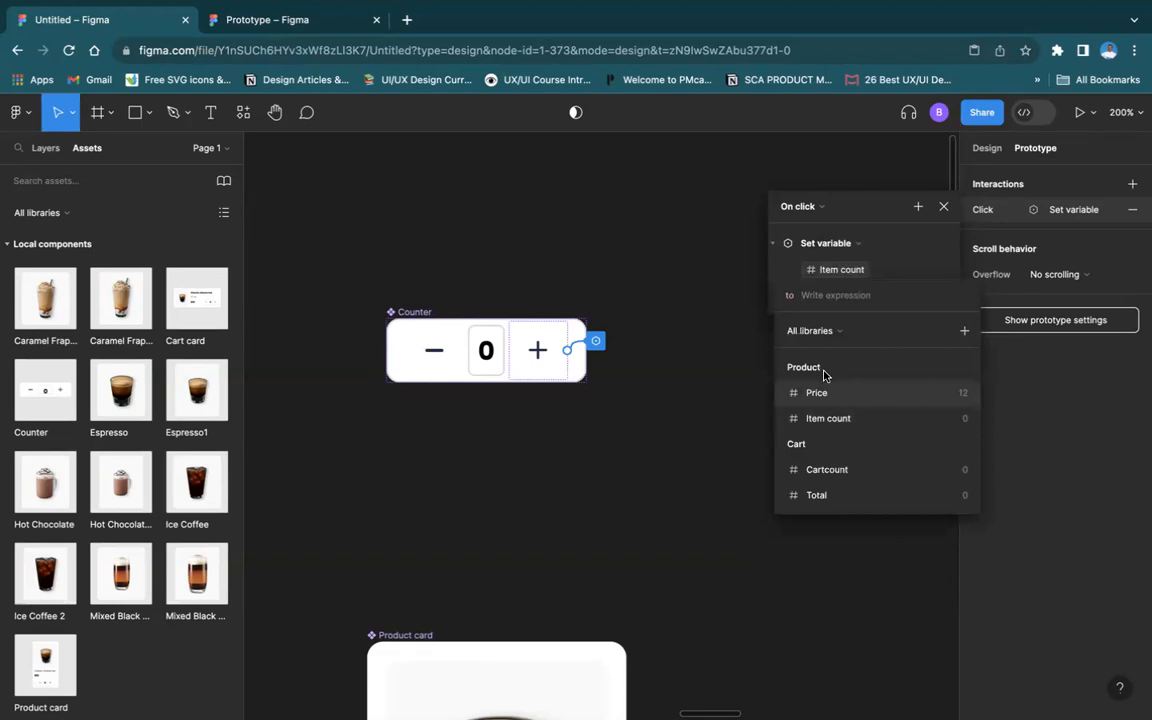
pyautogui.click(835, 420)
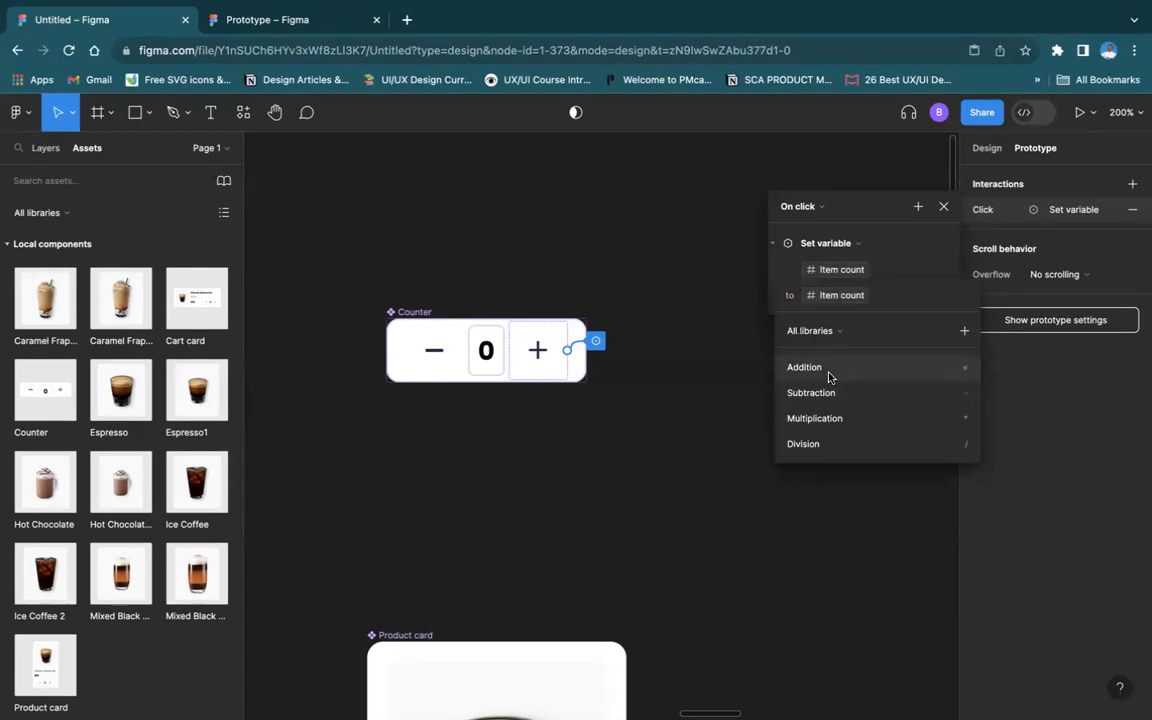
pyautogui.click(830, 372)
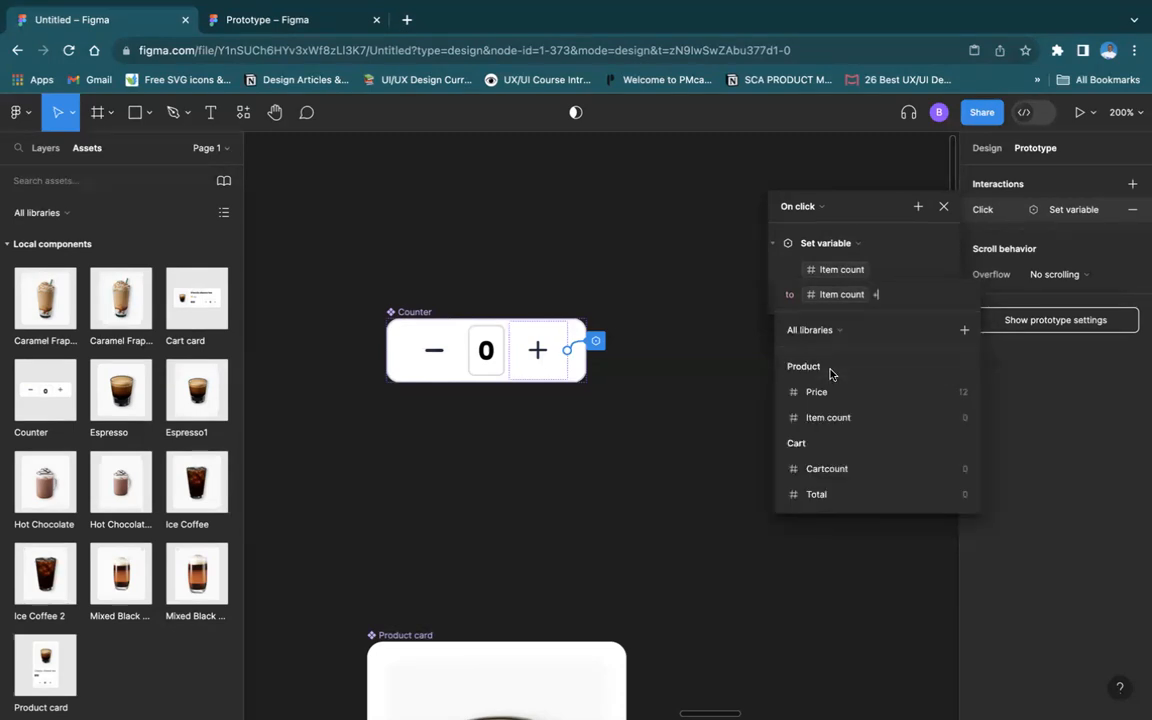
pyautogui.write('1')
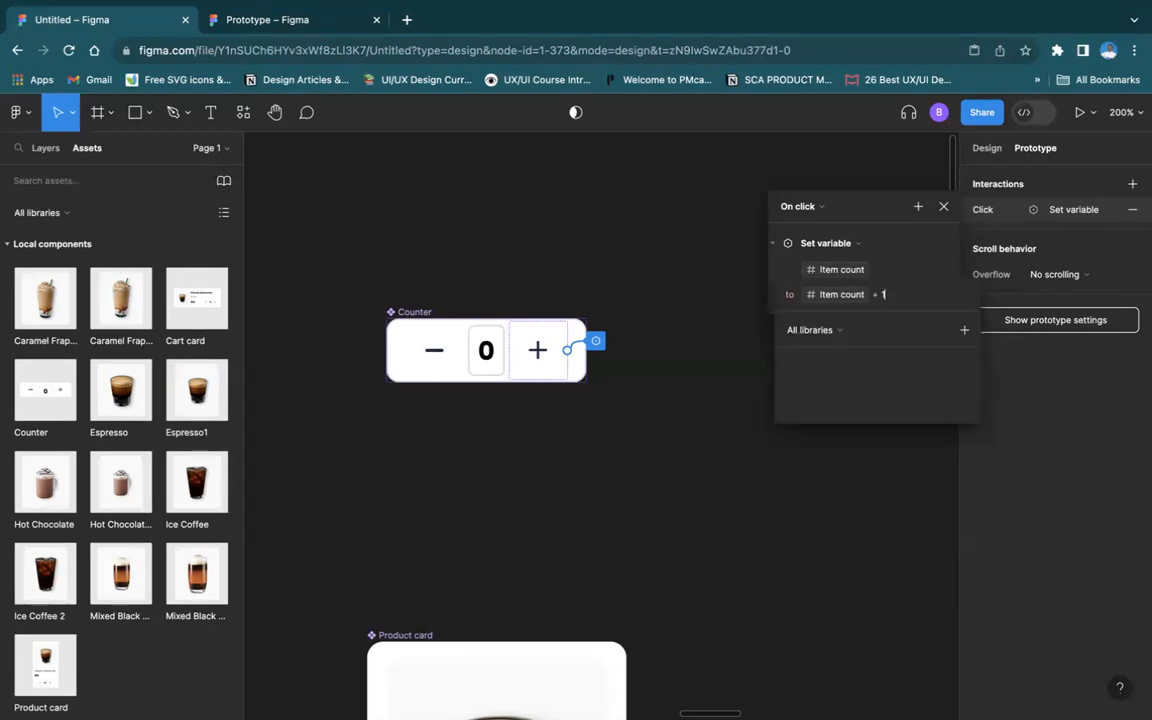
pyautogui.press('Return')
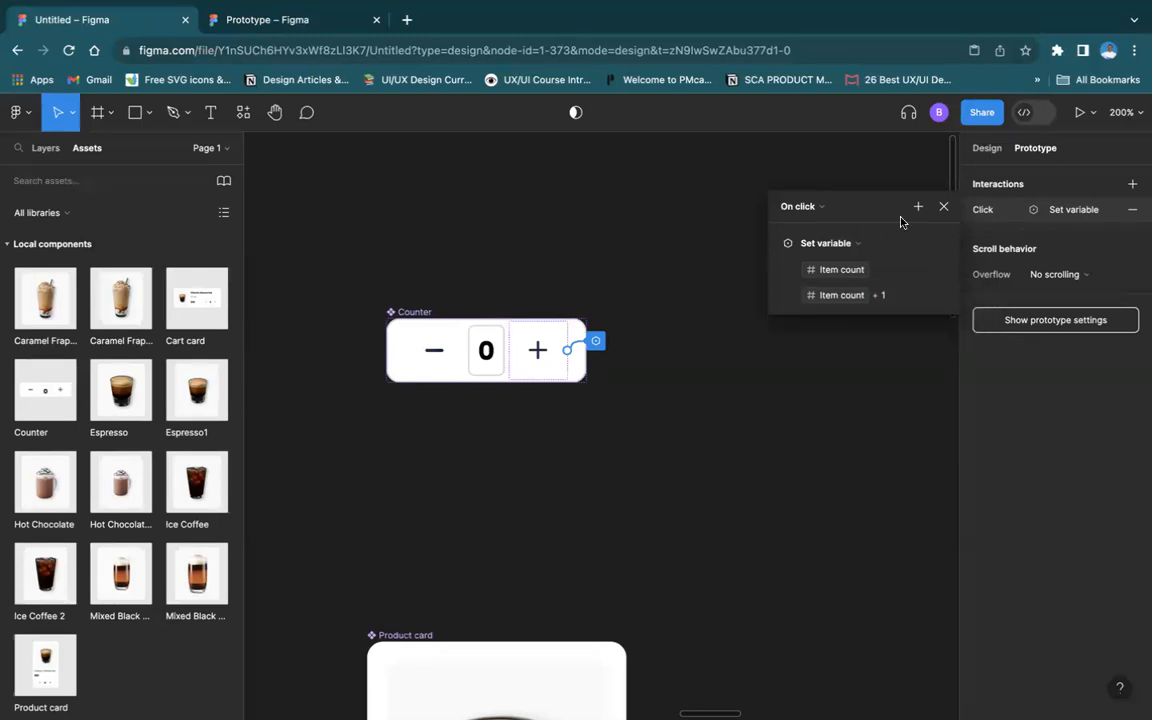
pyautogui.click(943, 206)
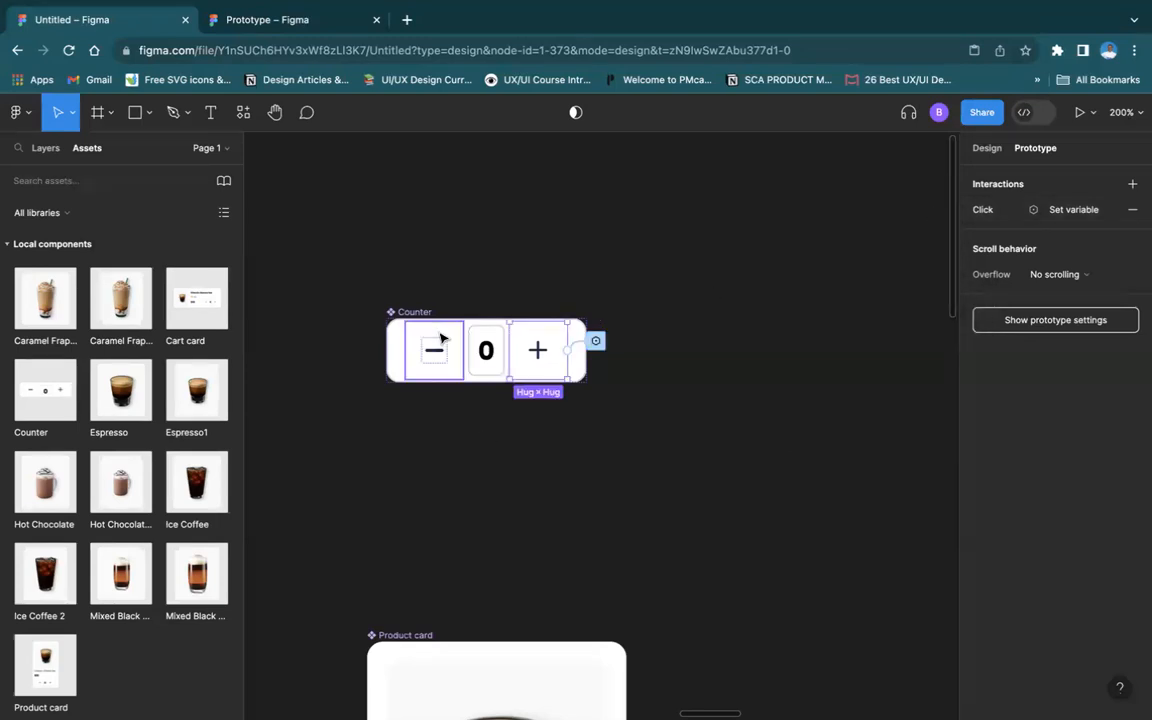
# Link the number text in the Counter component to the Item count variable
pyautogui.click(987, 148)
pyautogui.click(500, 363)
pyautogui.doubleClick(498, 362)
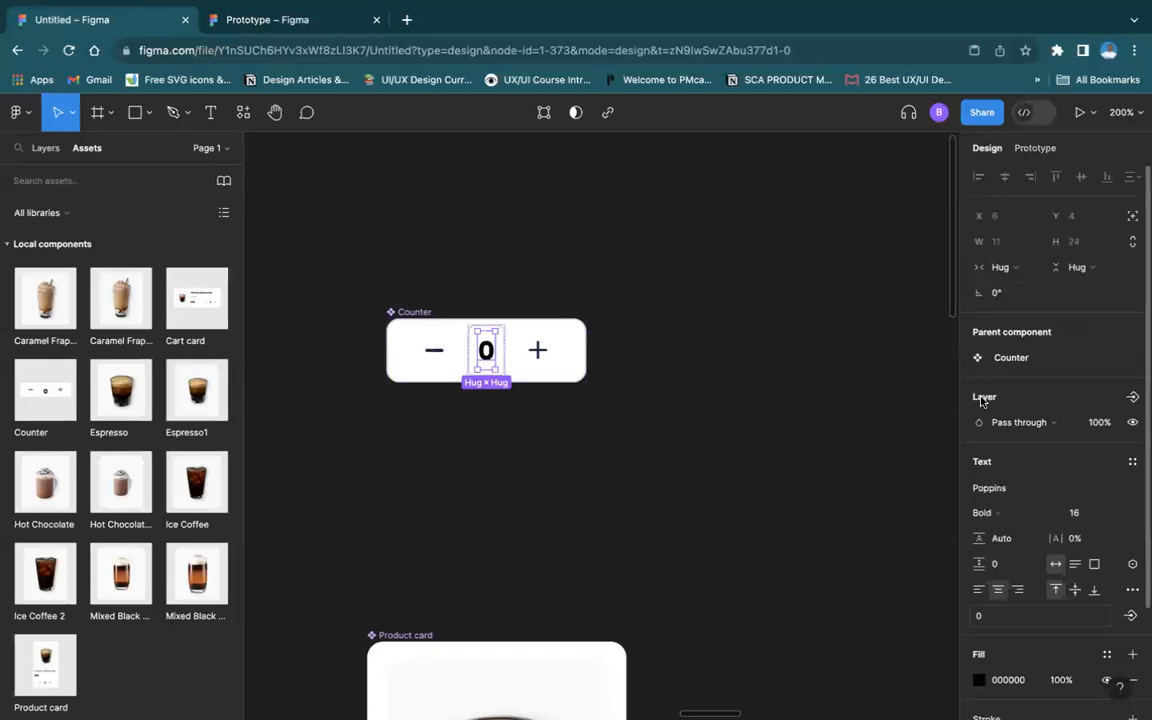
pyautogui.click(1133, 566)
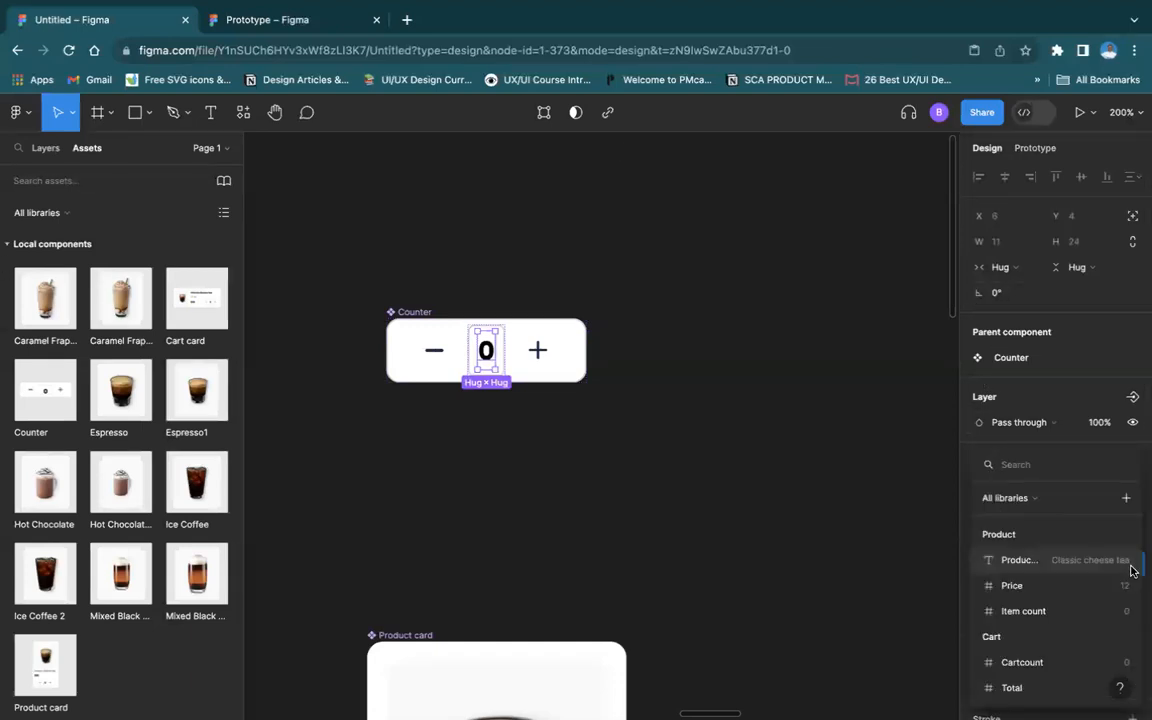
pyautogui.click(1037, 615)
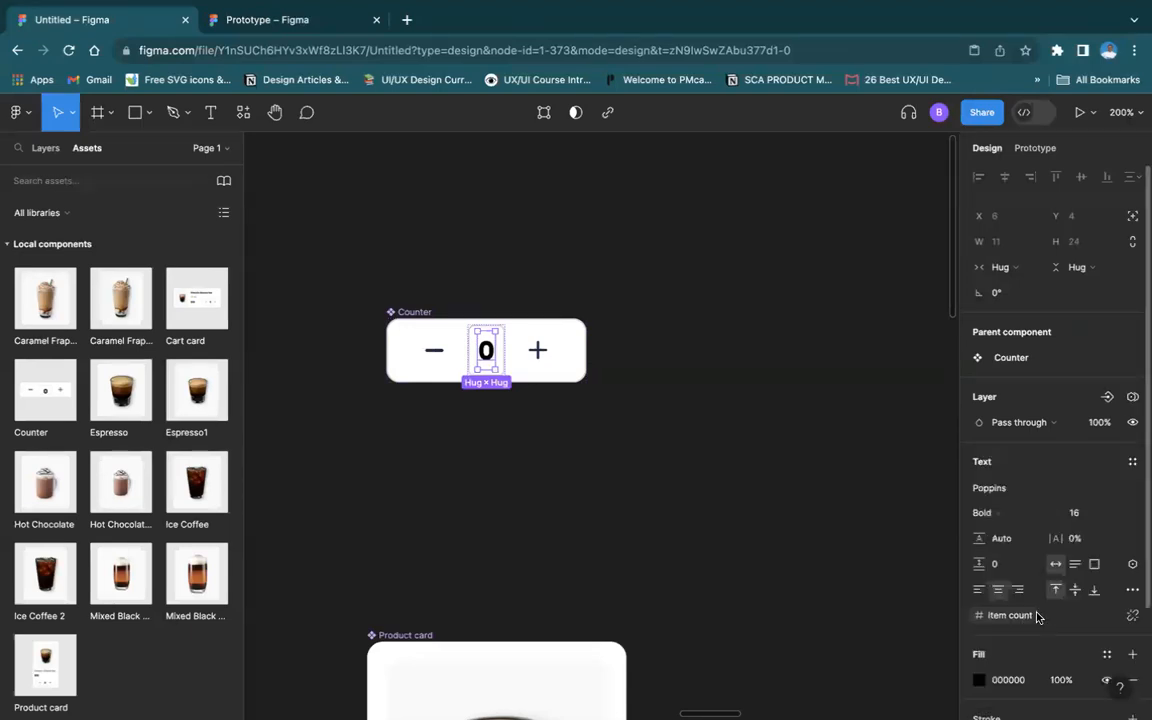
pyautogui.click(743, 418)
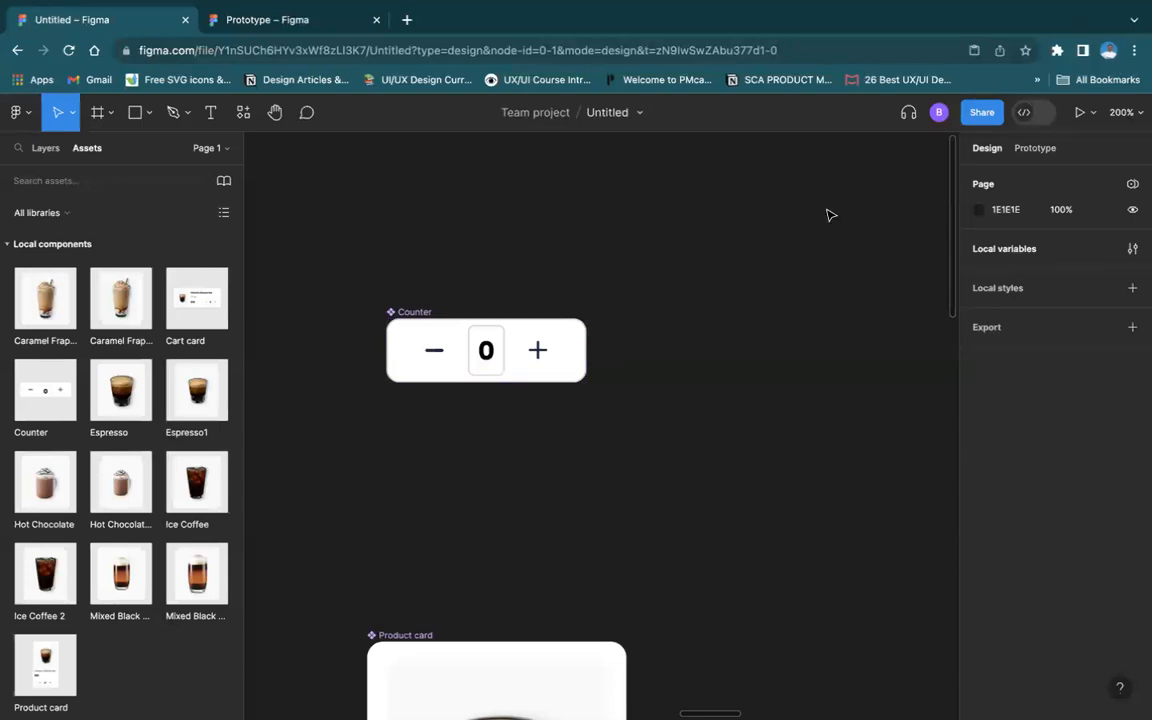
# Set the prototype device to iPhone 13 mini for previewing the coffee app's home screen
pyautogui.hotkey('shift', '0')
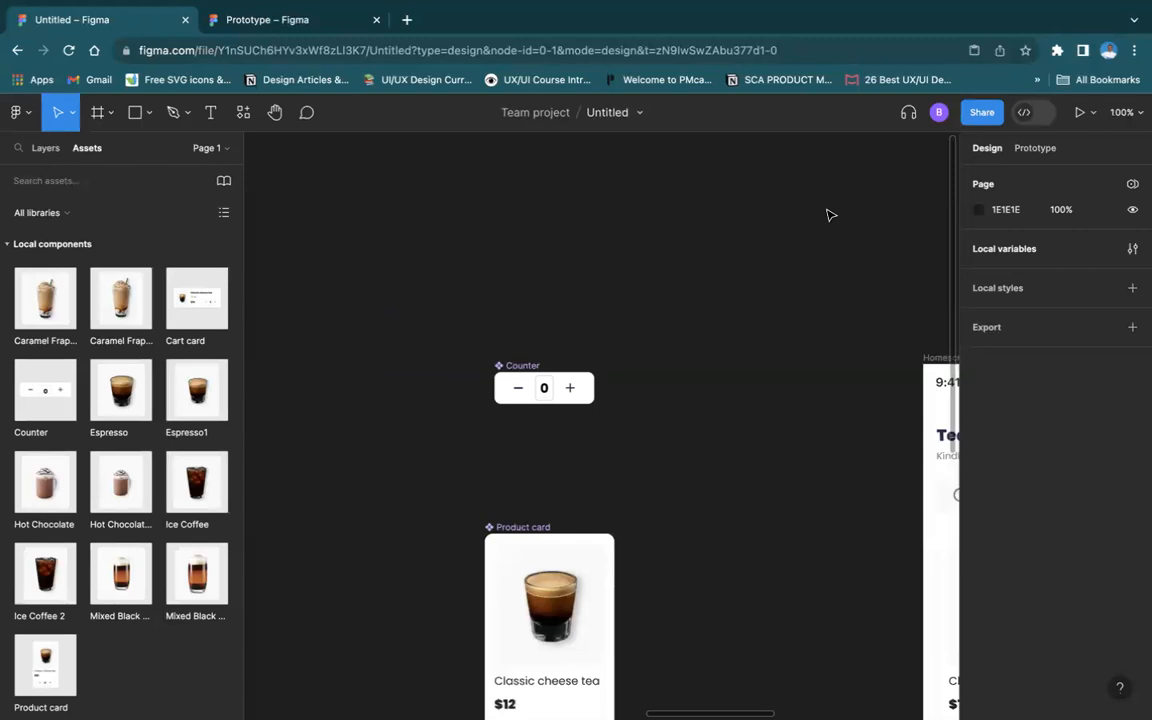
pyautogui.hscroll(8, 827, 214)
pyautogui.scroll(-3, 827, 214)
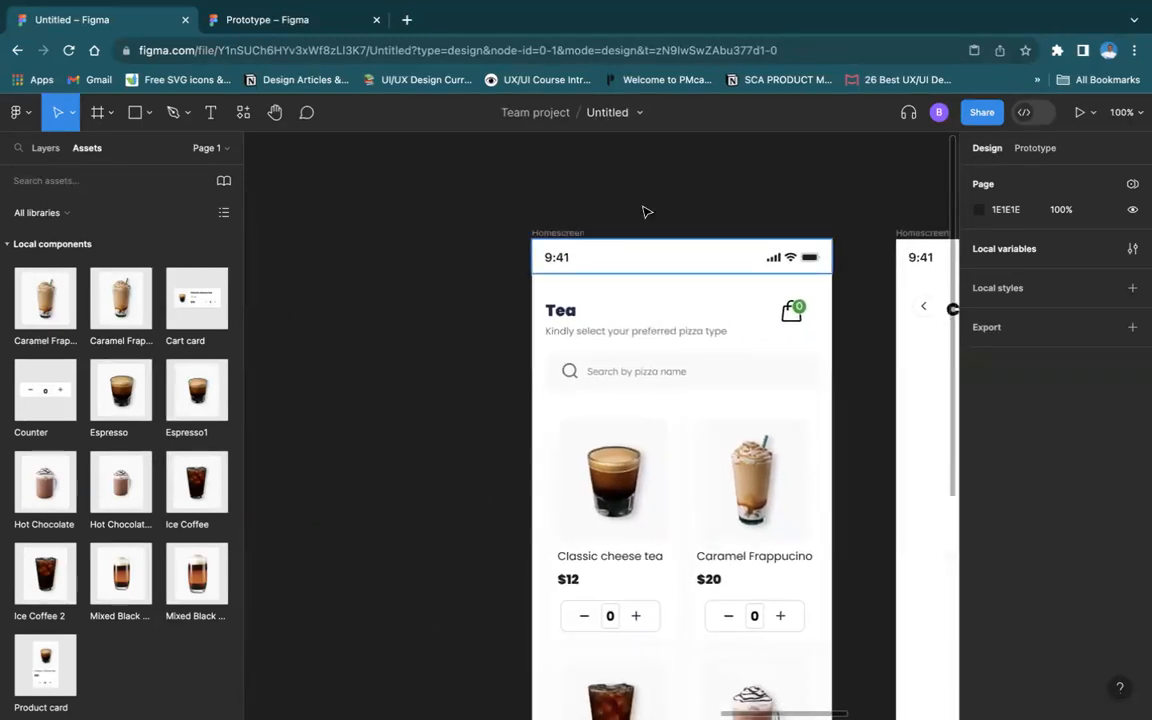
pyautogui.click(539, 234)
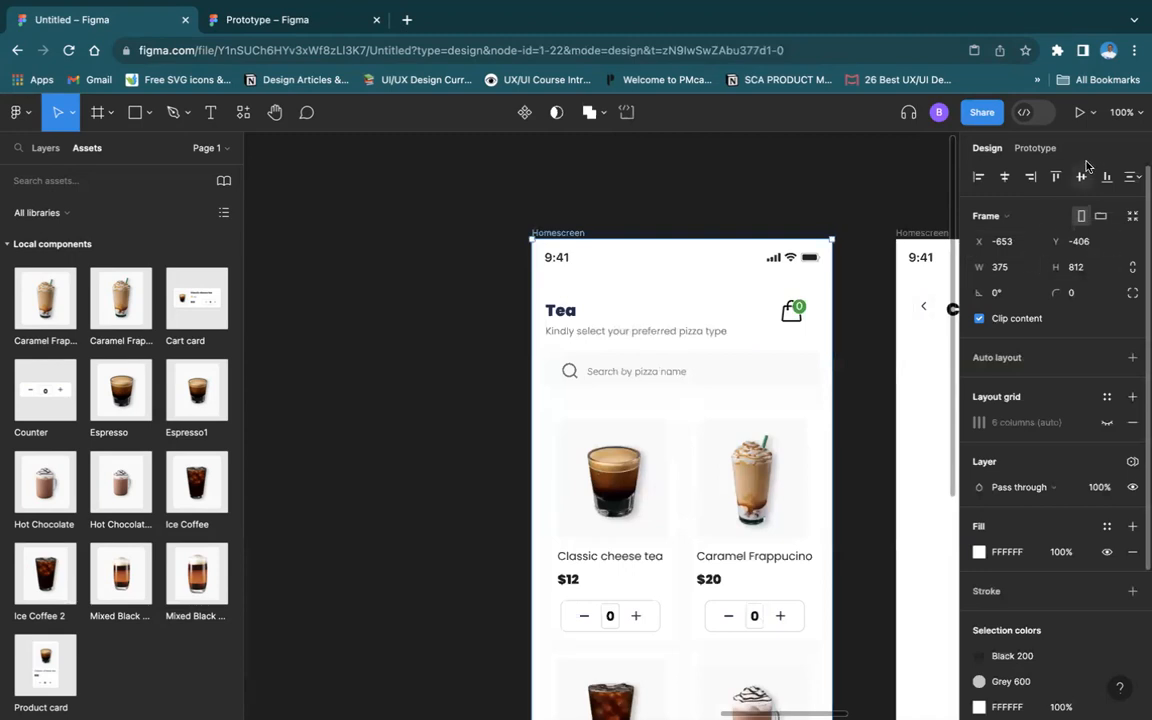
pyautogui.click(1038, 148)
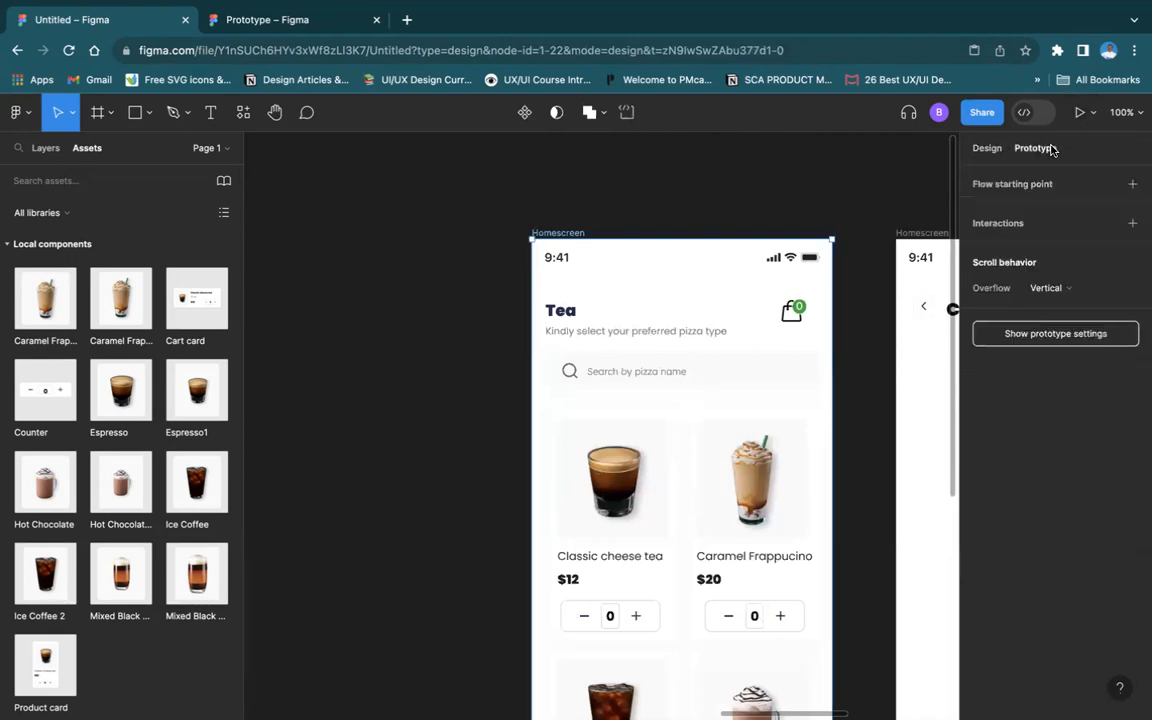
pyautogui.click(1052, 336)
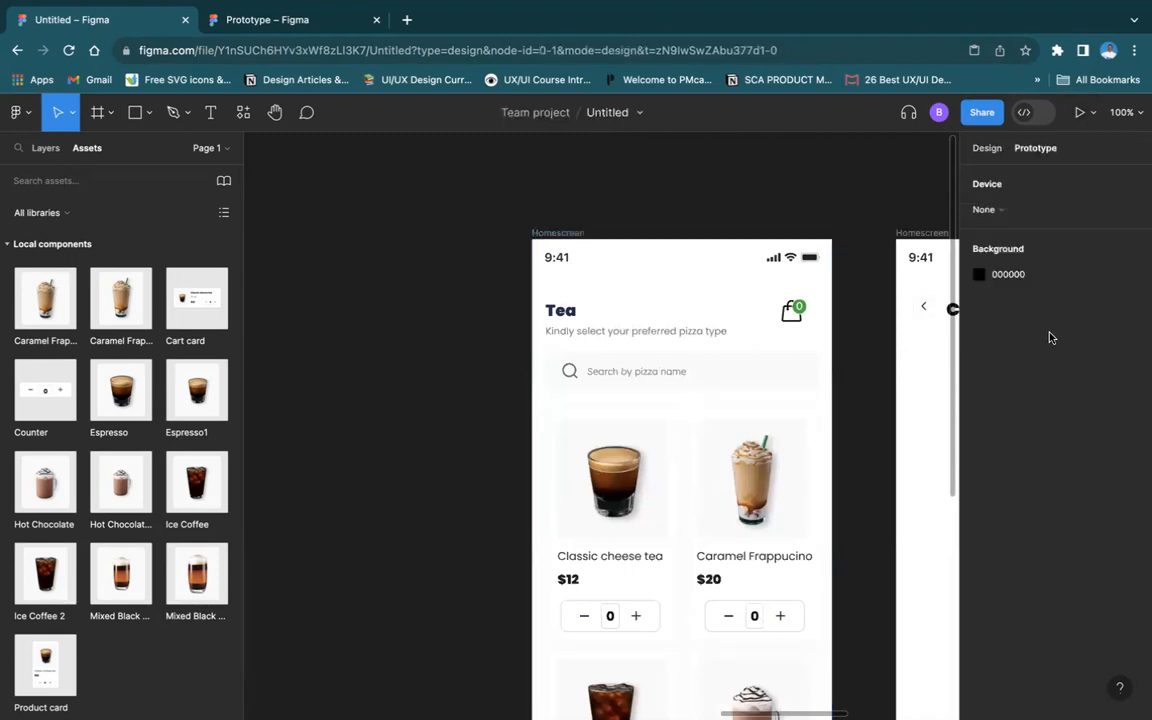
pyautogui.click(1012, 207)
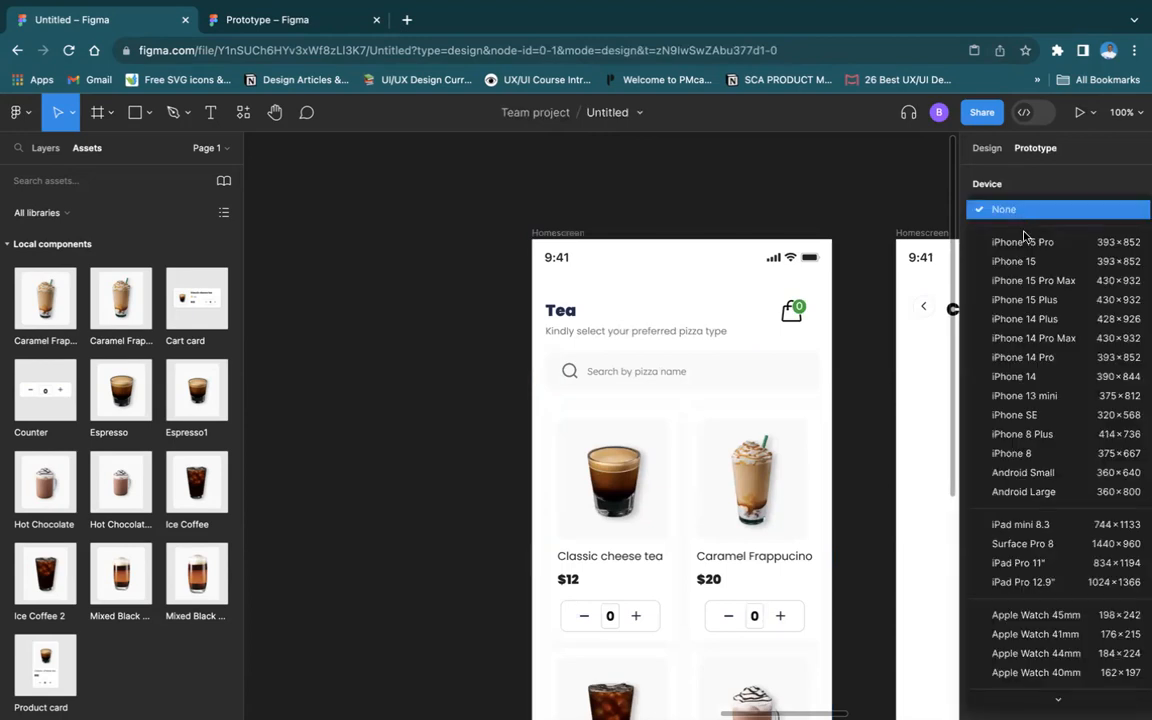
pyautogui.click(1088, 395)
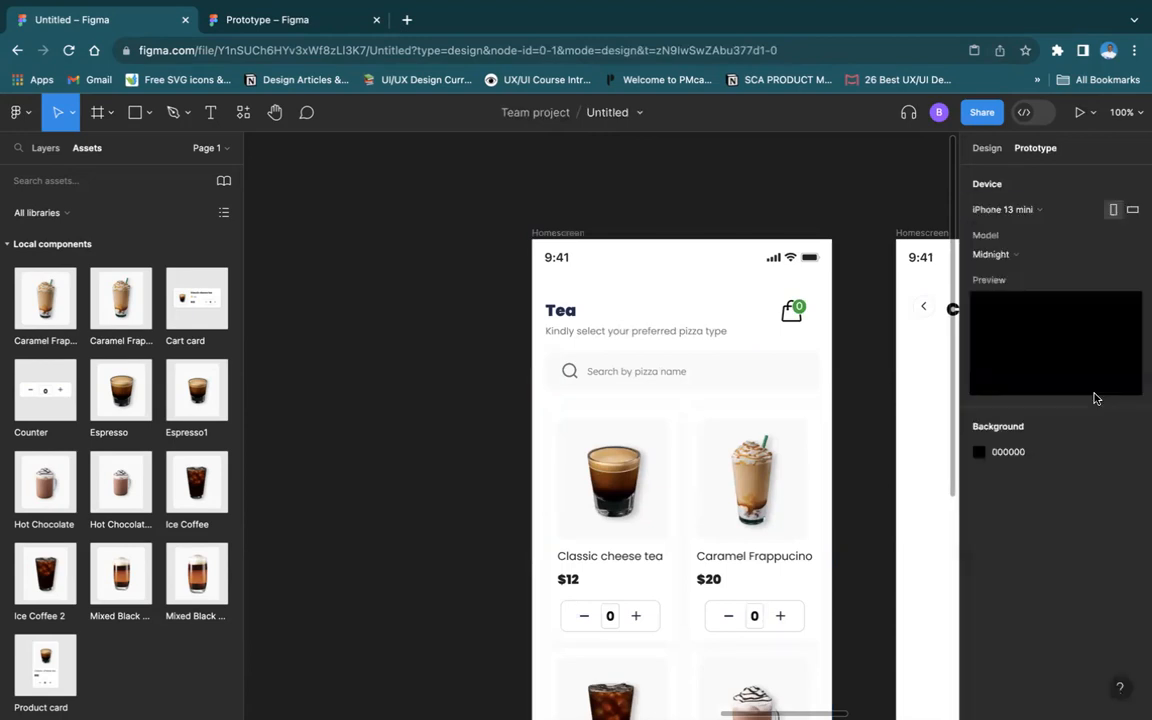
# Launch the prototype preview and test the plus button on the Classic cheese tea card's counter repeatedly
pyautogui.click(1076, 113)
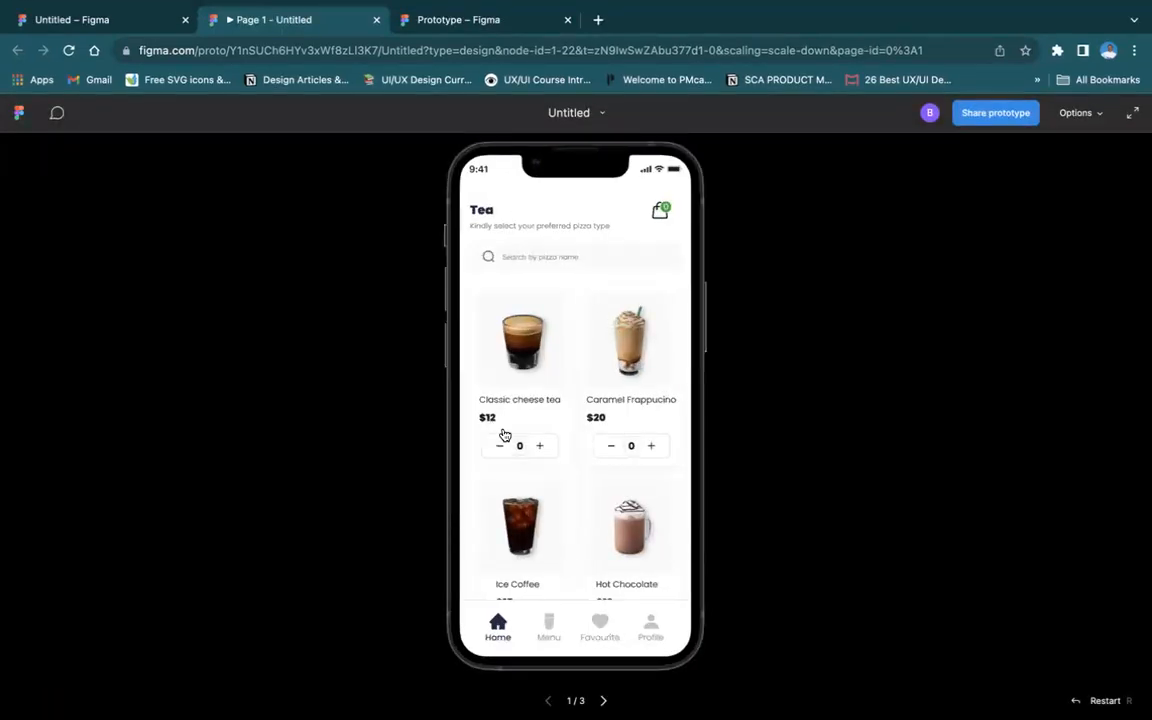
pyautogui.click(540, 445)
pyautogui.click(540, 445)
pyautogui.click(540, 445)
pyautogui.click(540, 445)
pyautogui.click(540, 445)
pyautogui.click(540, 445)
pyautogui.click(540, 445)
pyautogui.click(540, 445)
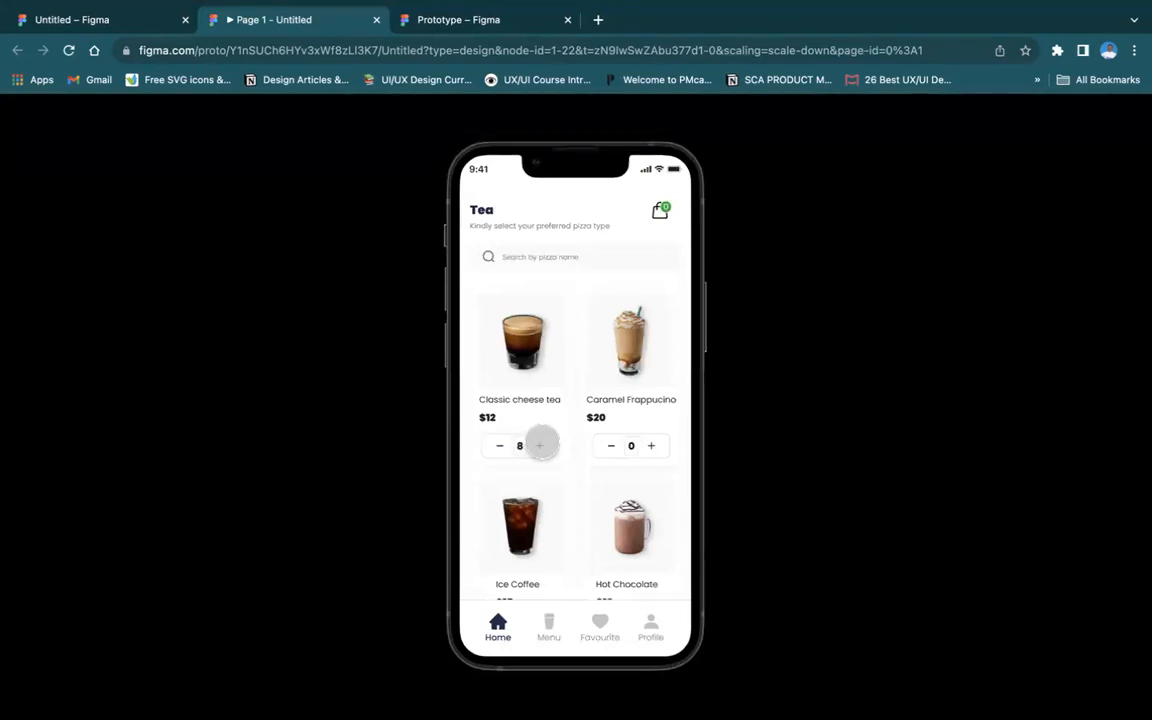
pyautogui.click(540, 445)
pyautogui.click(540, 445)
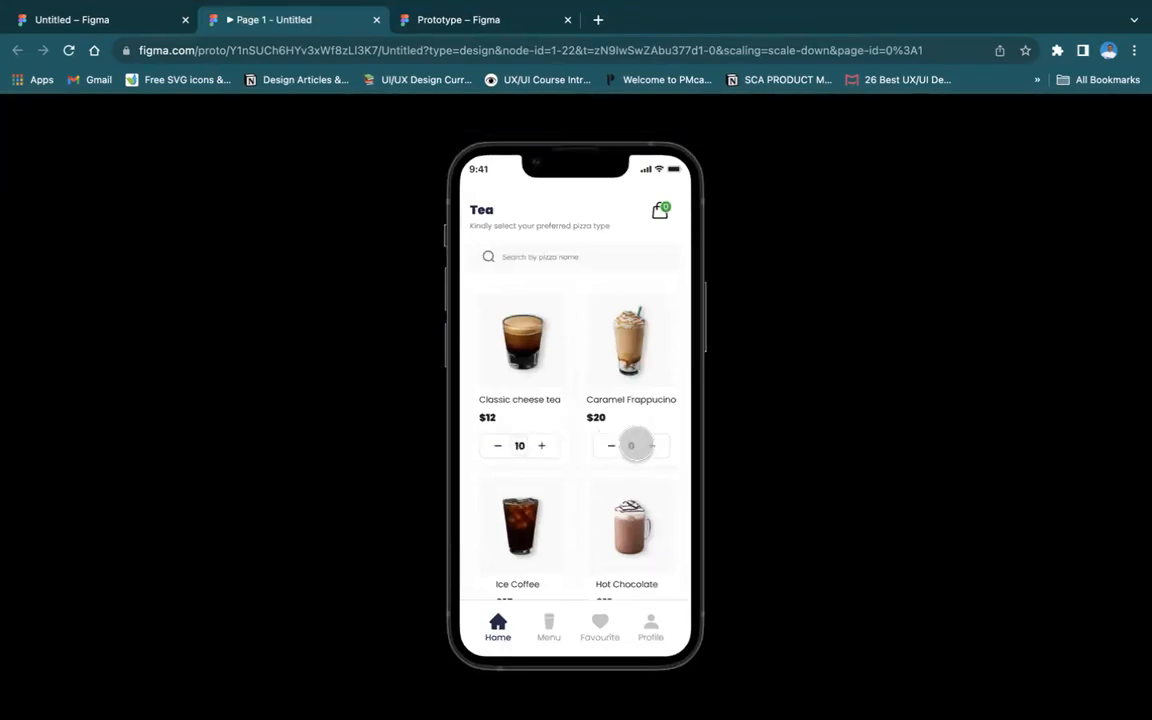
pyautogui.click(494, 443)
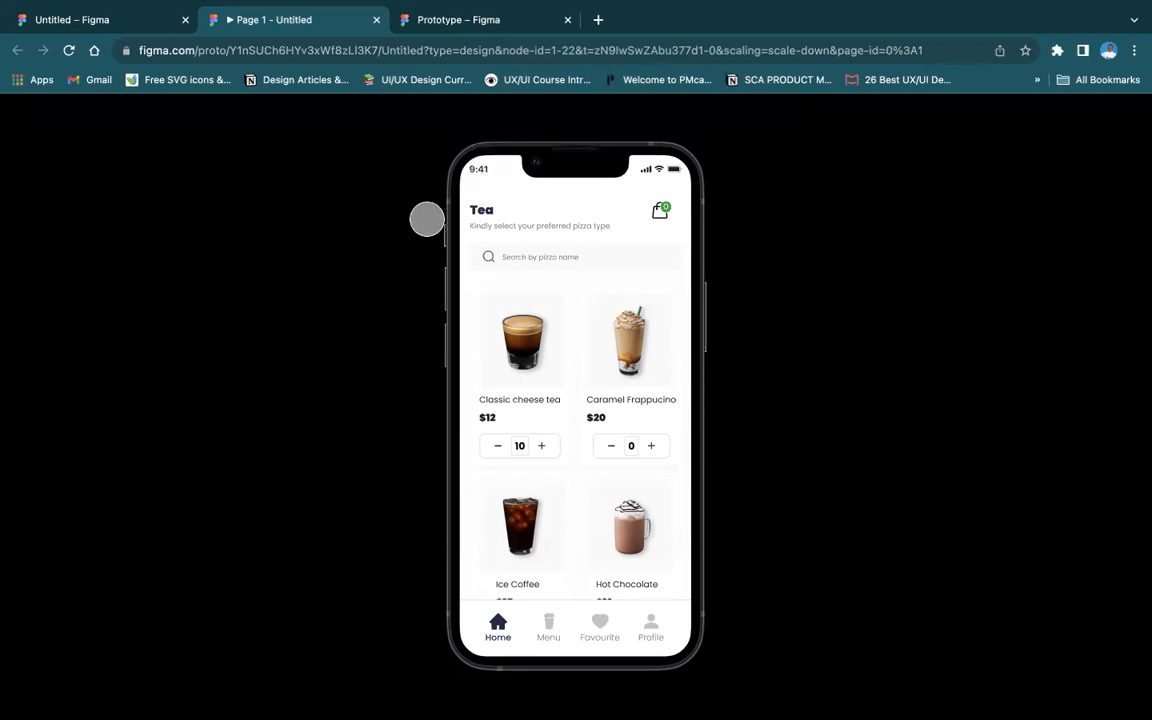
pyautogui.press('Escape')
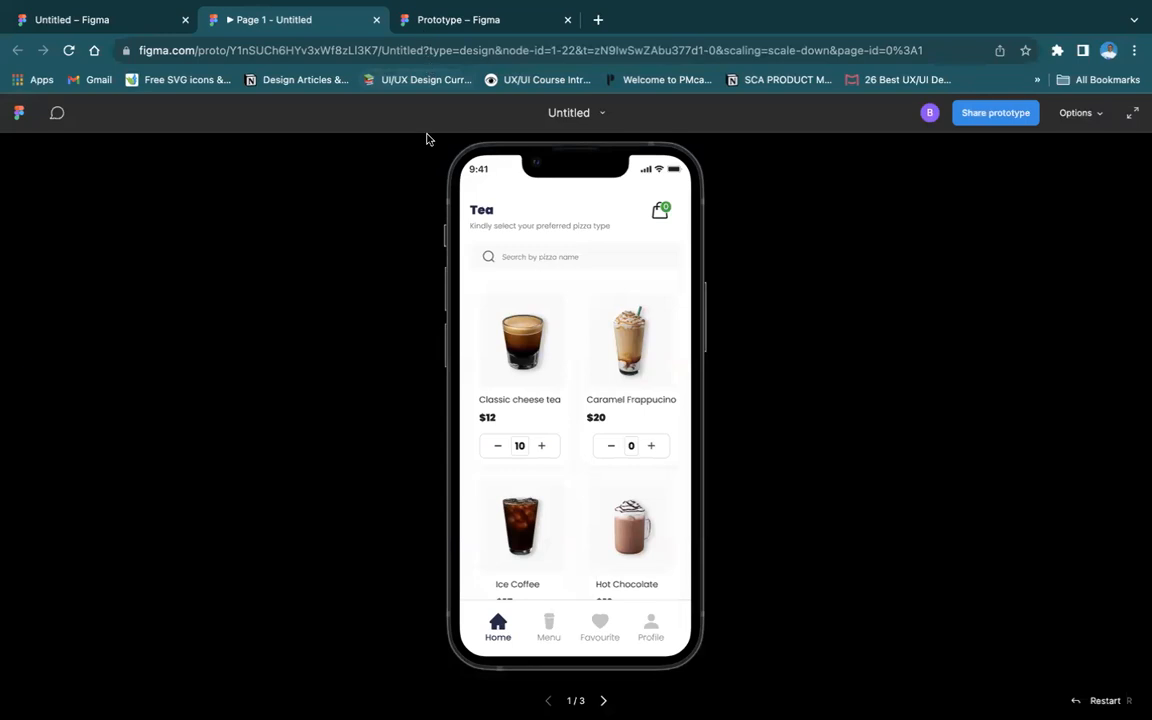
# Back in the design file, add an On tap interaction with a Set variable action to the Classic cheese tea counter's minus button
pyautogui.click(137, 18)
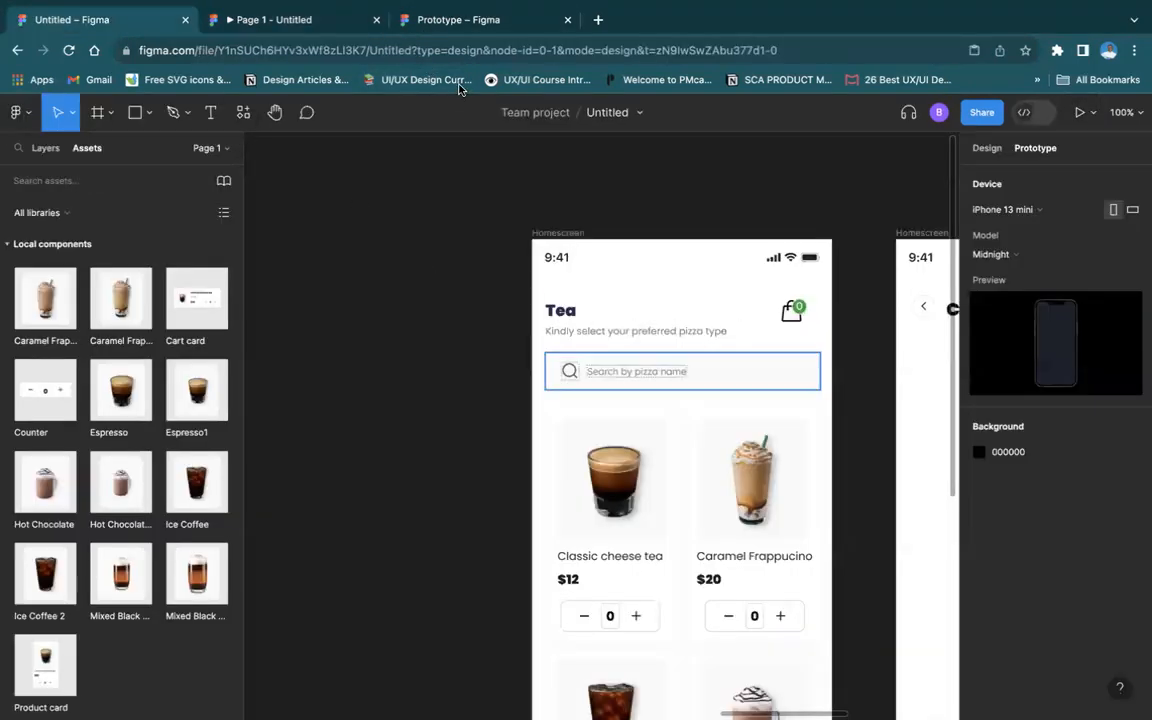
pyautogui.scroll(-3, 600, 520)
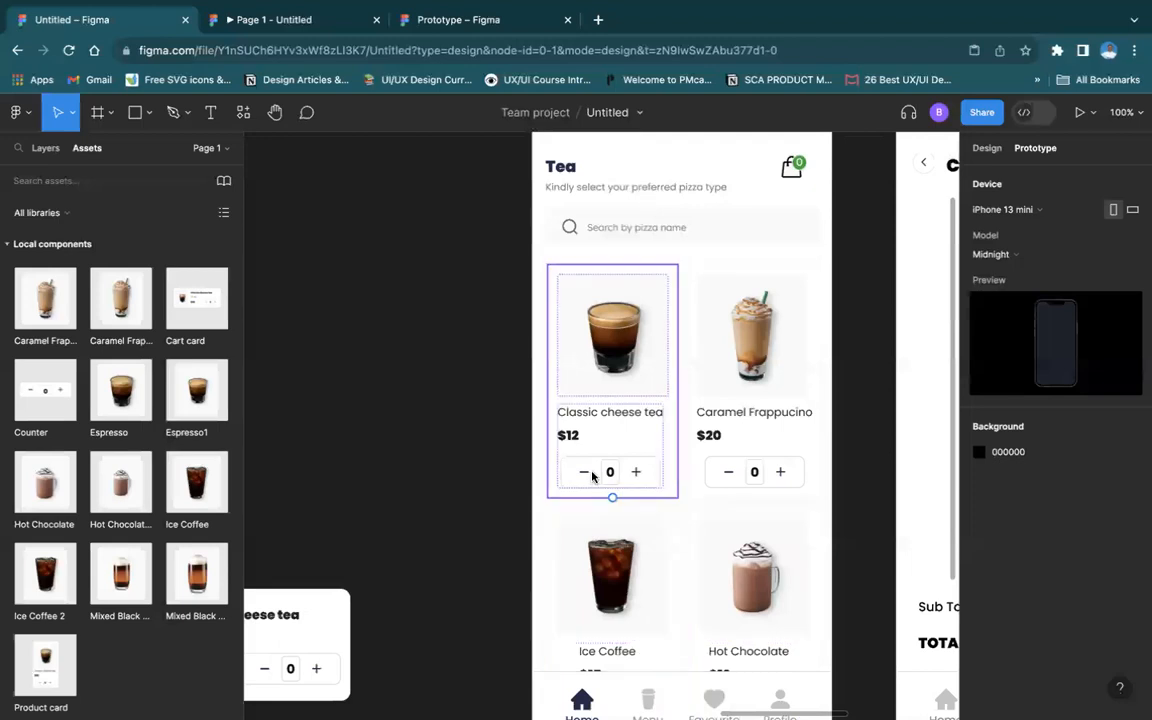
pyautogui.click(983, 150)
pyautogui.click(1029, 150)
pyautogui.doubleClick(595, 472)
pyautogui.click(587, 474)
pyautogui.click(587, 476)
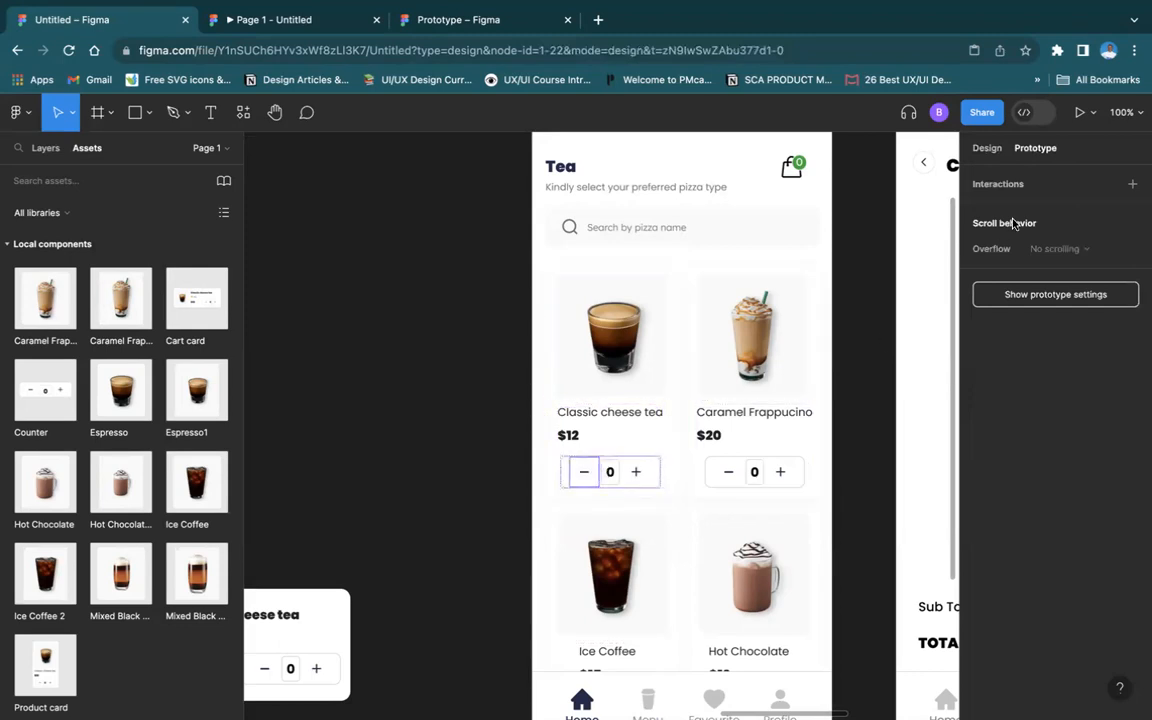
pyautogui.click(1128, 184)
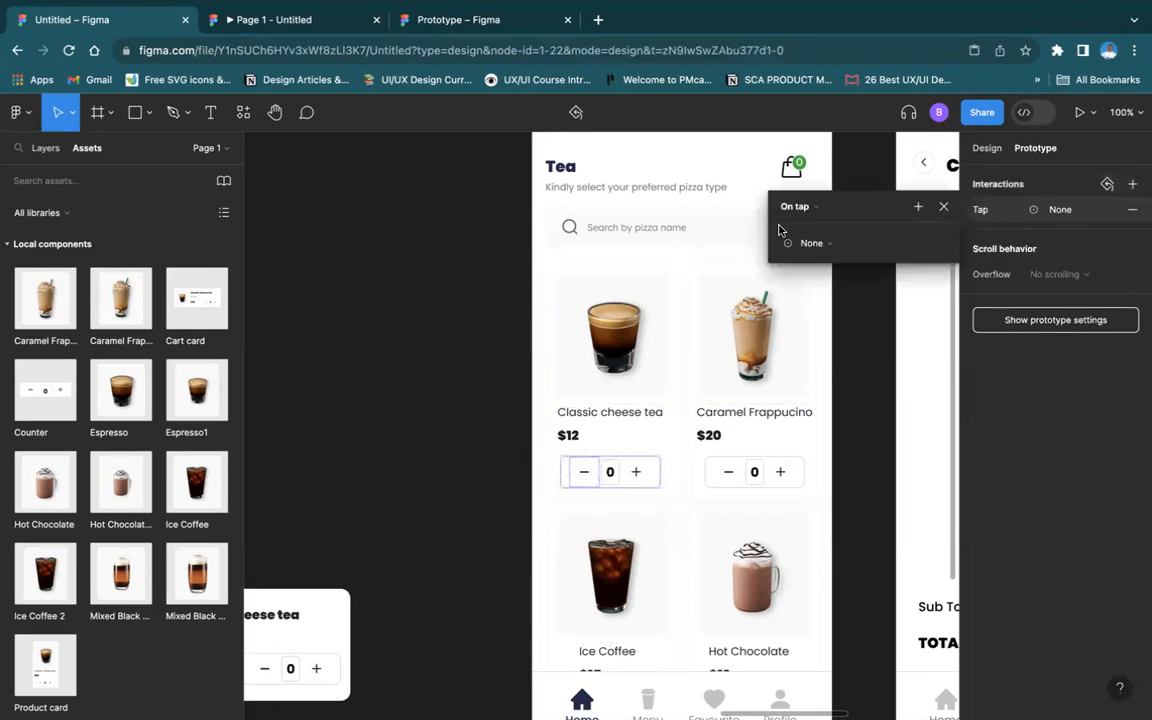
pyautogui.click(800, 207)
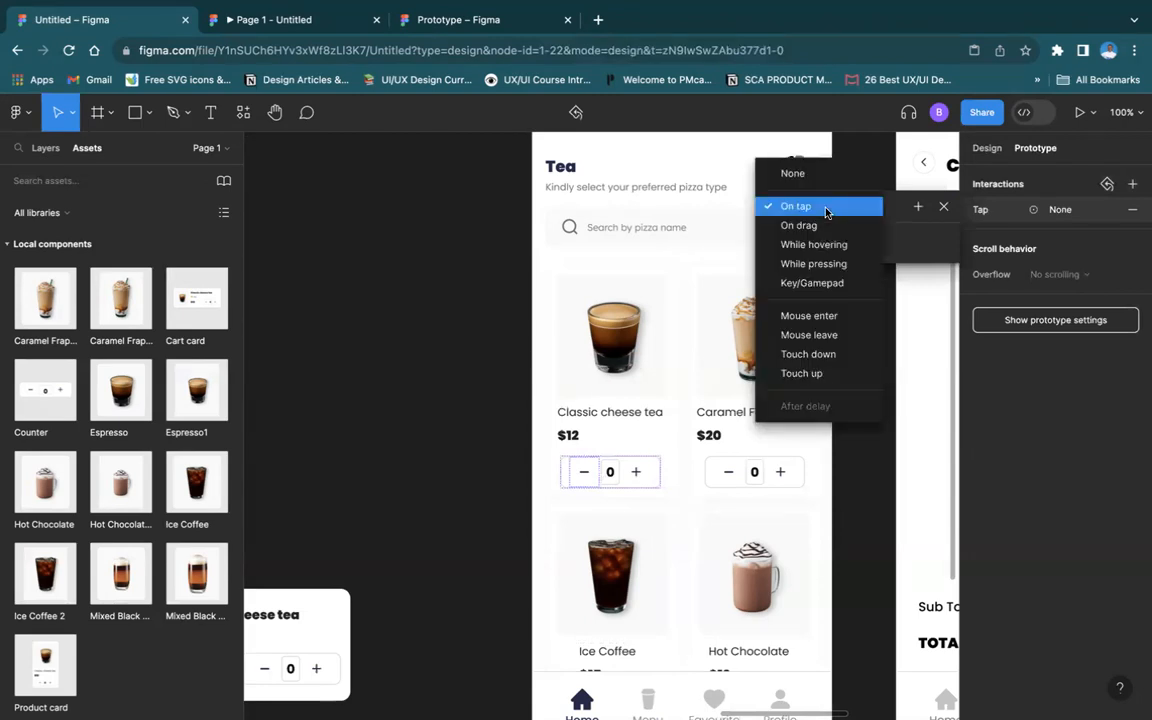
pyautogui.click(826, 208)
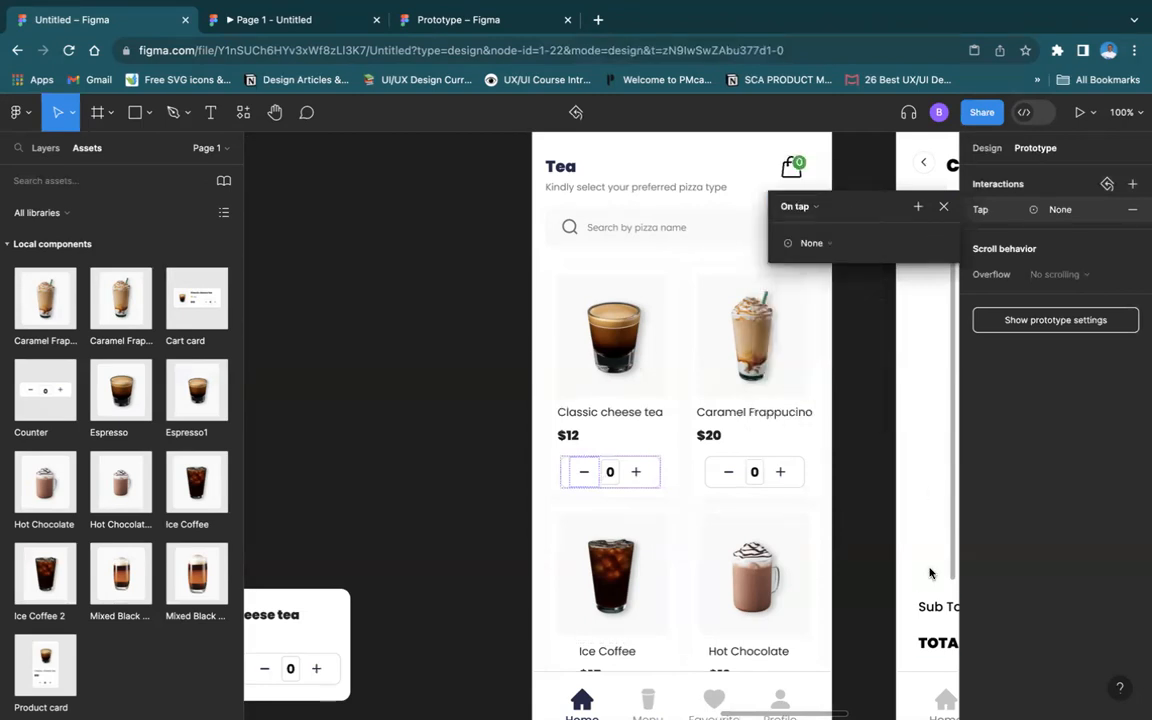
pyautogui.click(832, 245)
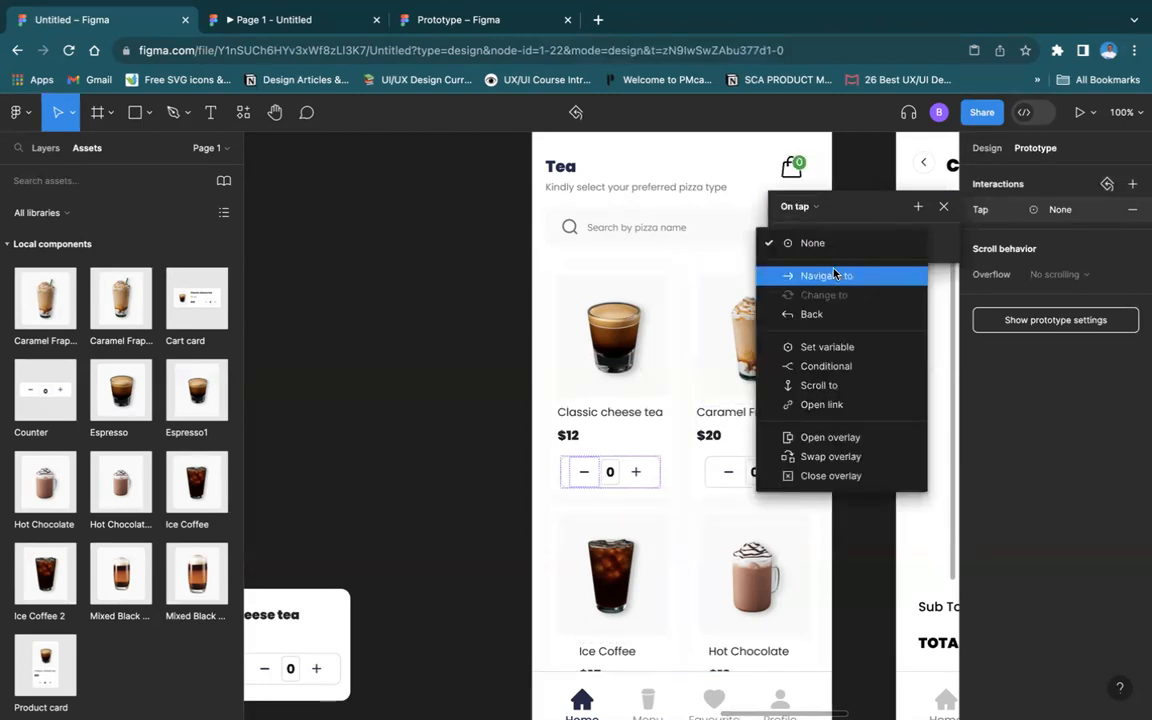
pyautogui.click(842, 346)
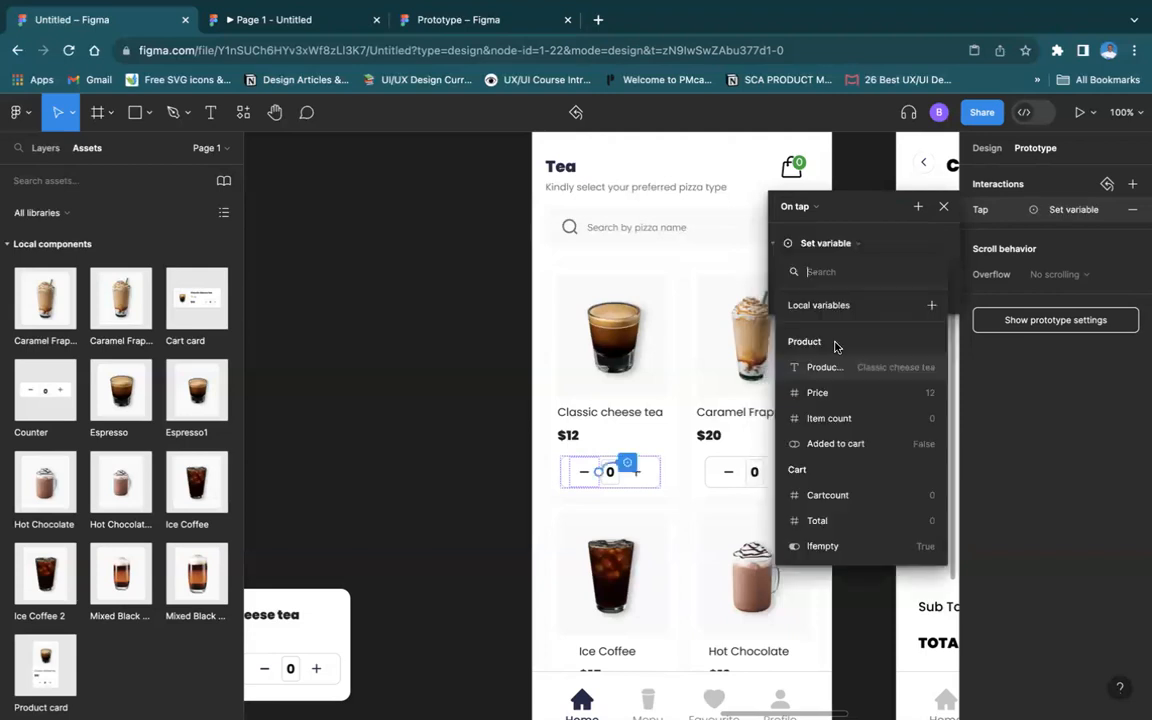
# Make the minus button's Set variable action set Item count to Item count - 1
pyautogui.click(864, 418)
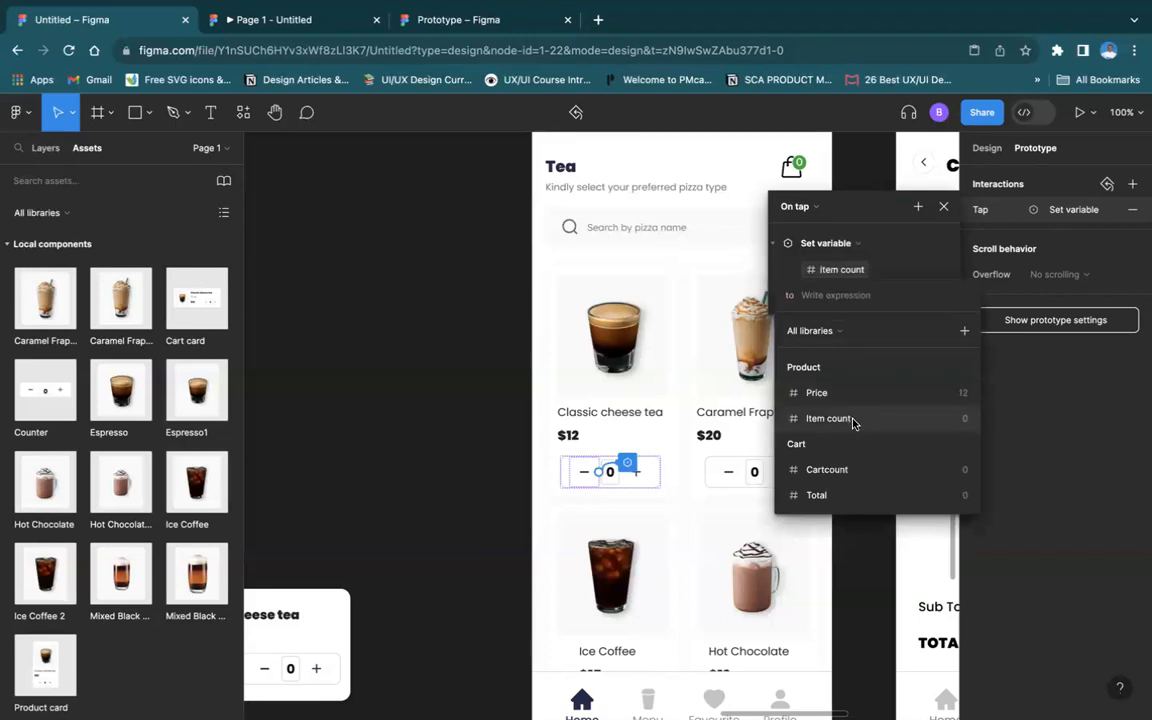
pyautogui.click(855, 420)
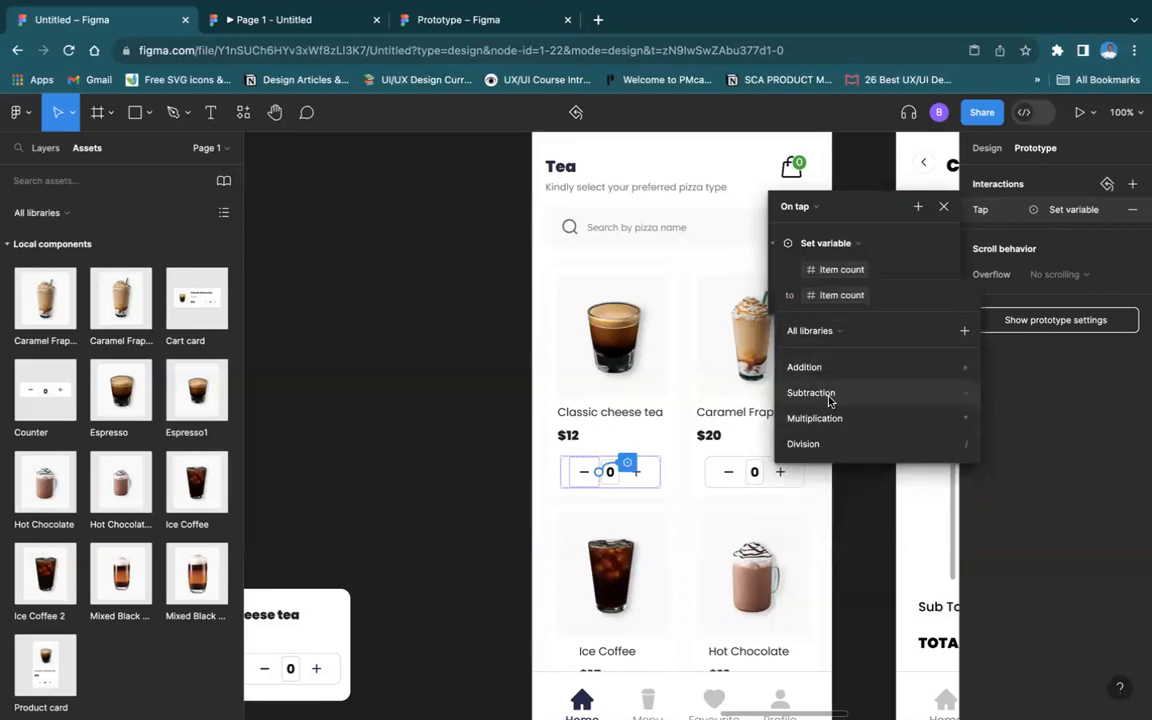
pyautogui.click(829, 395)
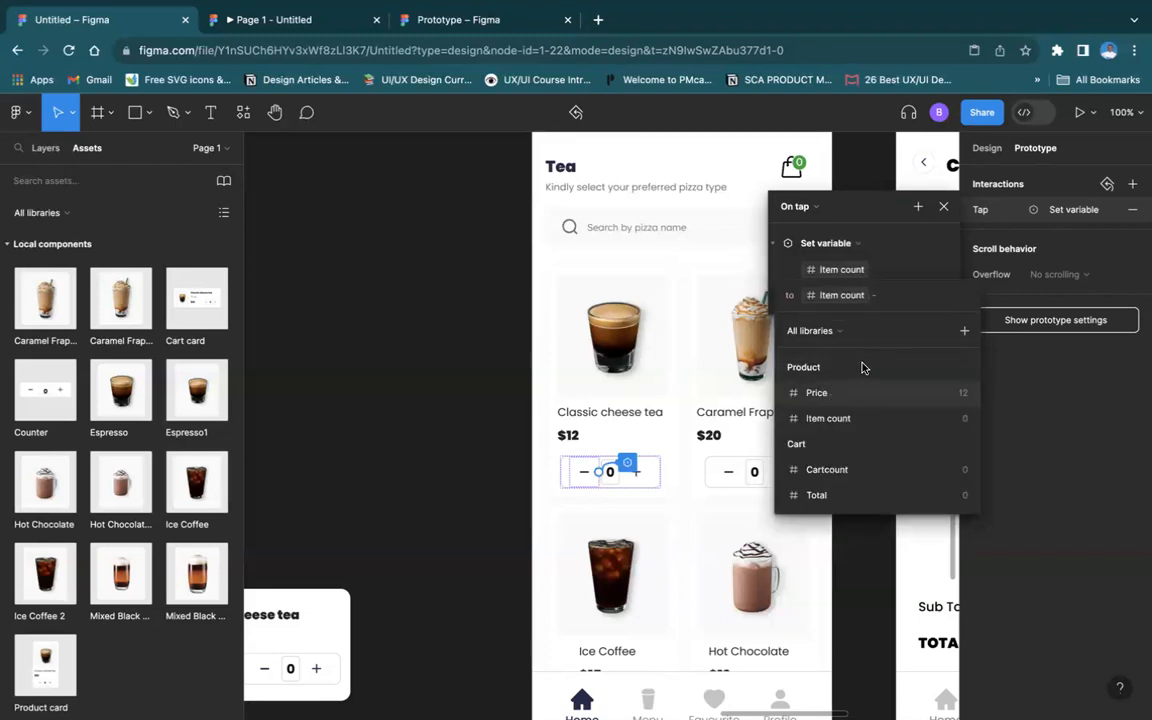
pyautogui.write('1')
pyautogui.press('Return')
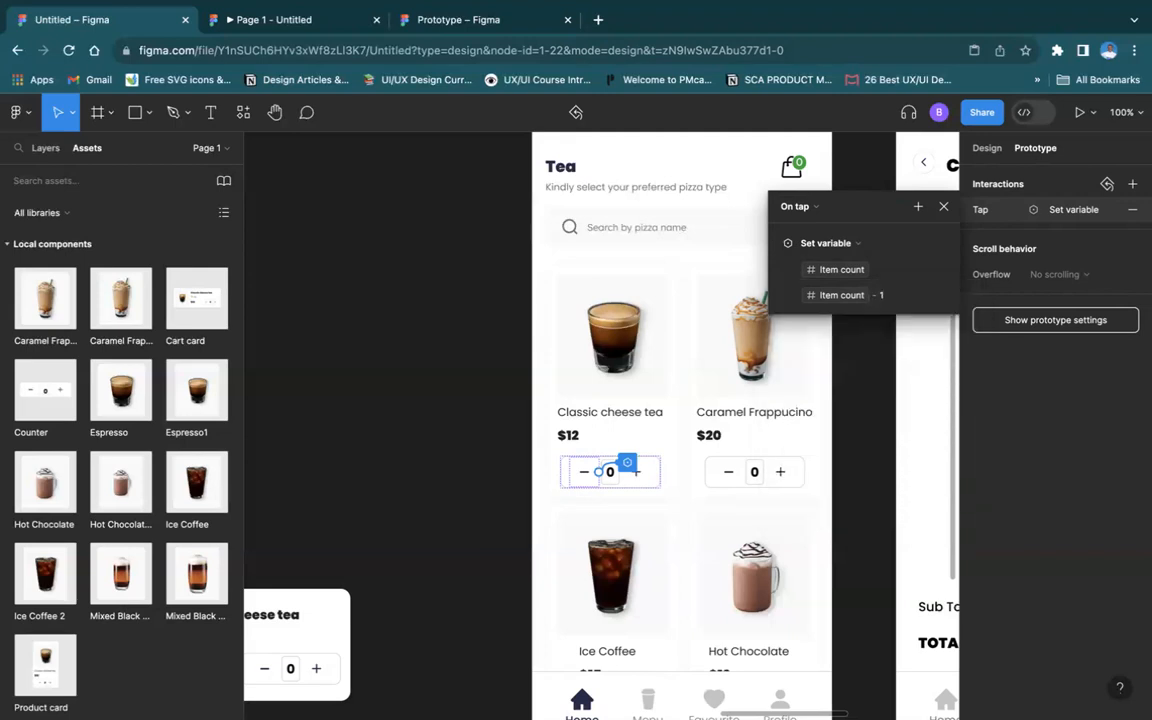
# Test the minus and plus buttons on the Classic cheese tea card's counter in the prototype preview
pyautogui.click(300, 30)
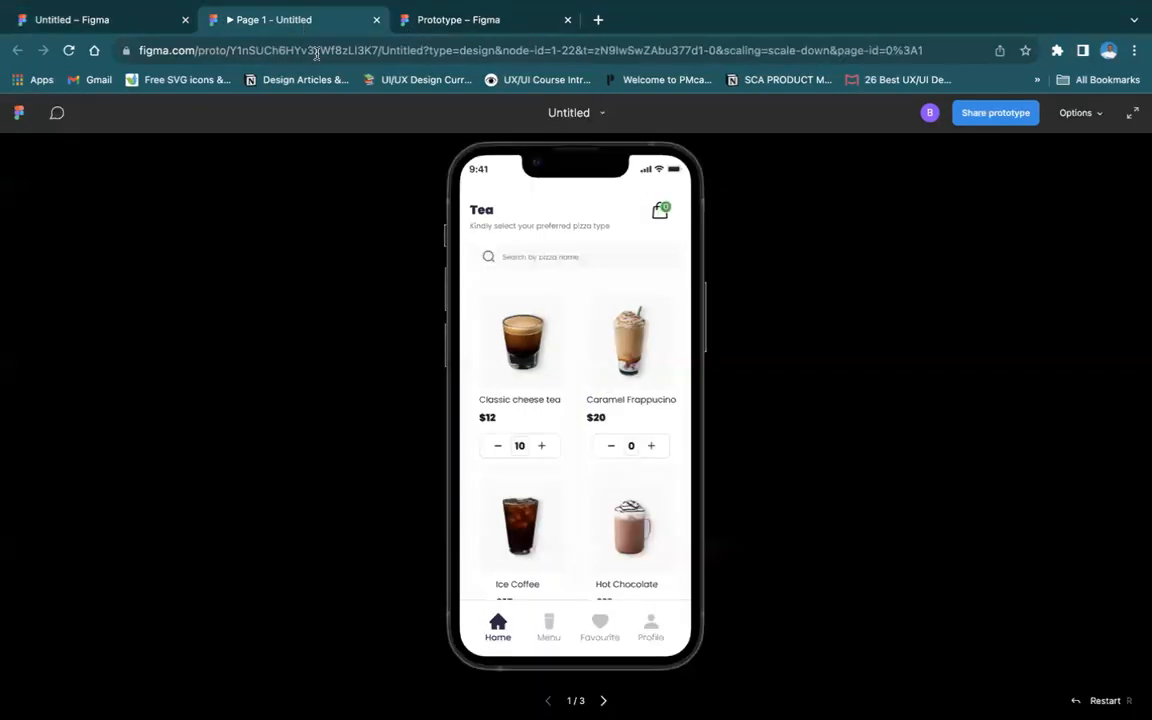
pyautogui.click(503, 445)
pyautogui.click(499, 445)
pyautogui.click(500, 446)
pyautogui.doubleClick(500, 446)
pyautogui.tripleClick(499, 446)
pyautogui.tripleClick(499, 446)
pyautogui.doubleClick(498, 446)
pyautogui.tripleClick(498, 446)
pyautogui.click(497, 446)
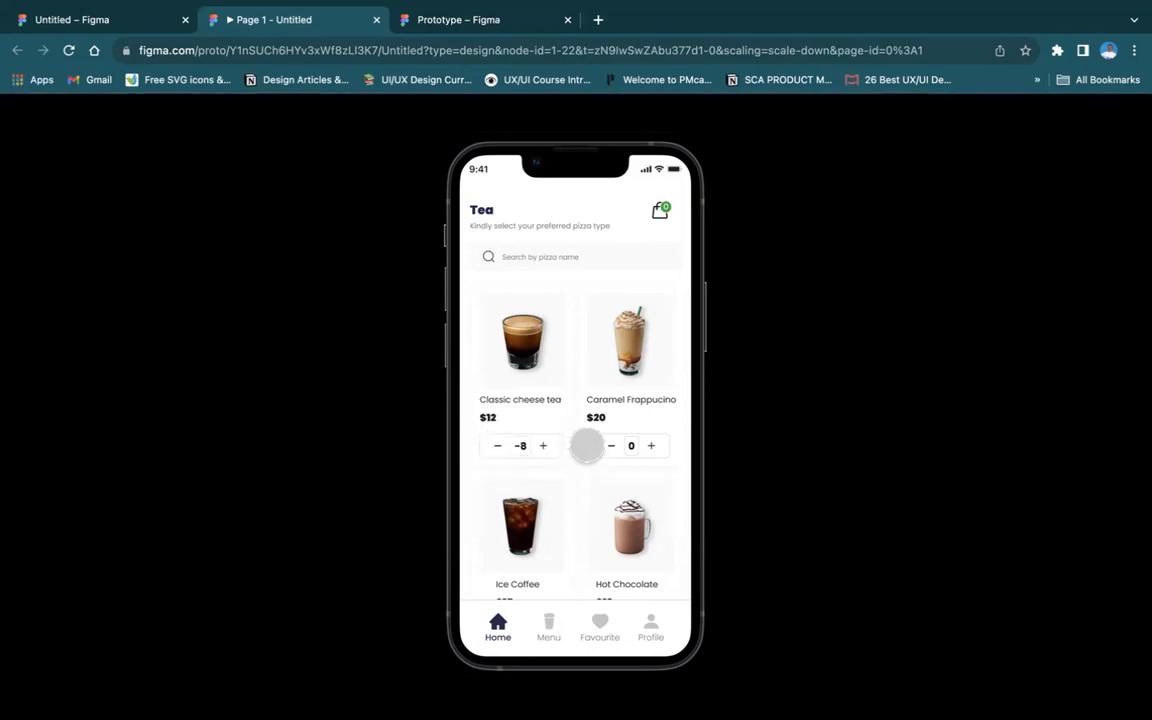
pyautogui.tripleClick(543, 446)
pyautogui.tripleClick(543, 446)
pyautogui.doubleClick(545, 446)
pyautogui.click(545, 446)
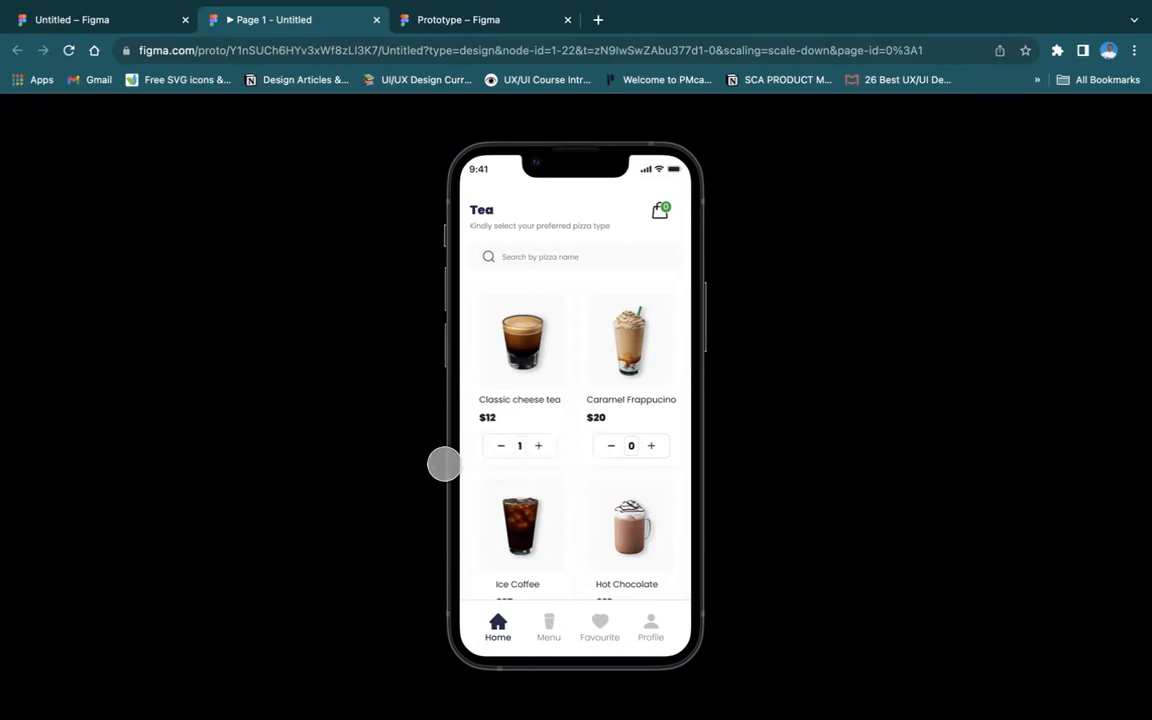
# In the design file, add a Conditional action to the minus button's On tap interaction with the condition Item count > 0
pyautogui.click(130, 27)
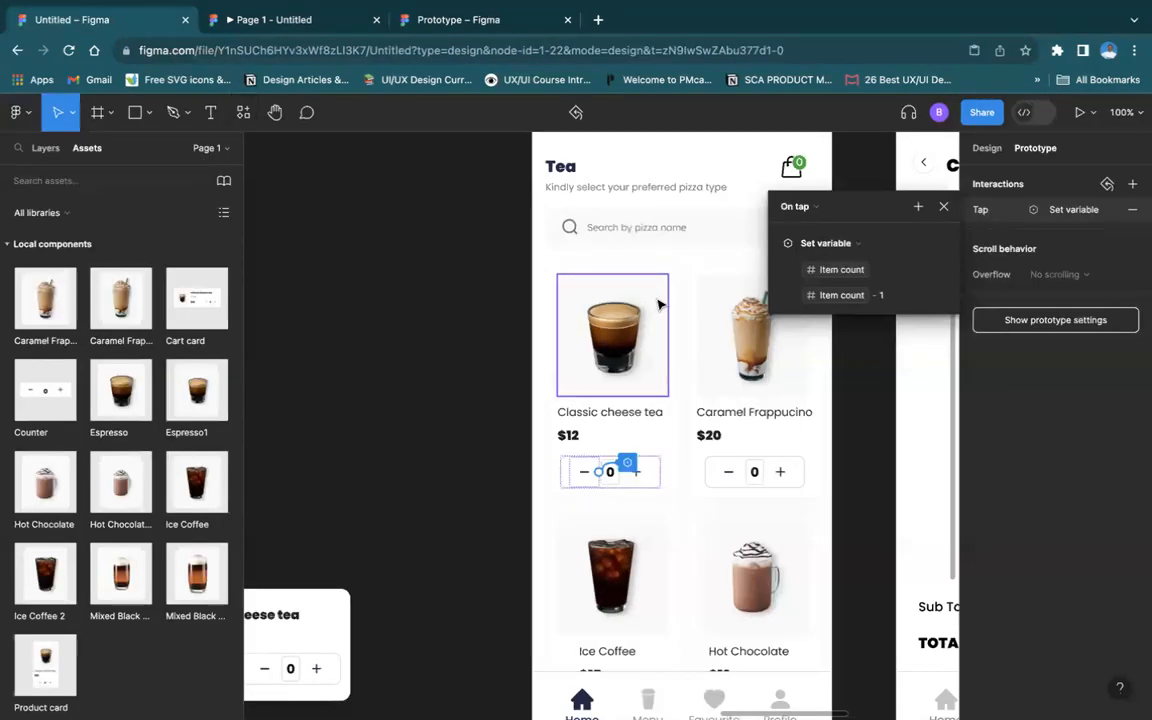
pyautogui.click(917, 208)
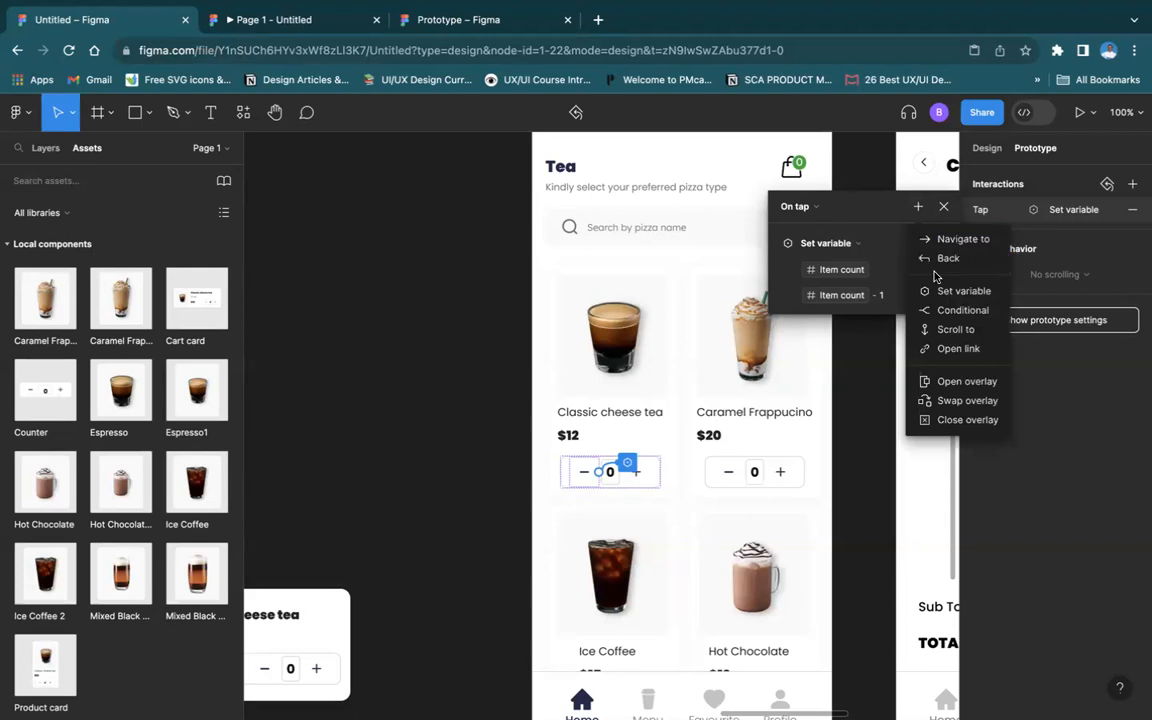
pyautogui.click(936, 310)
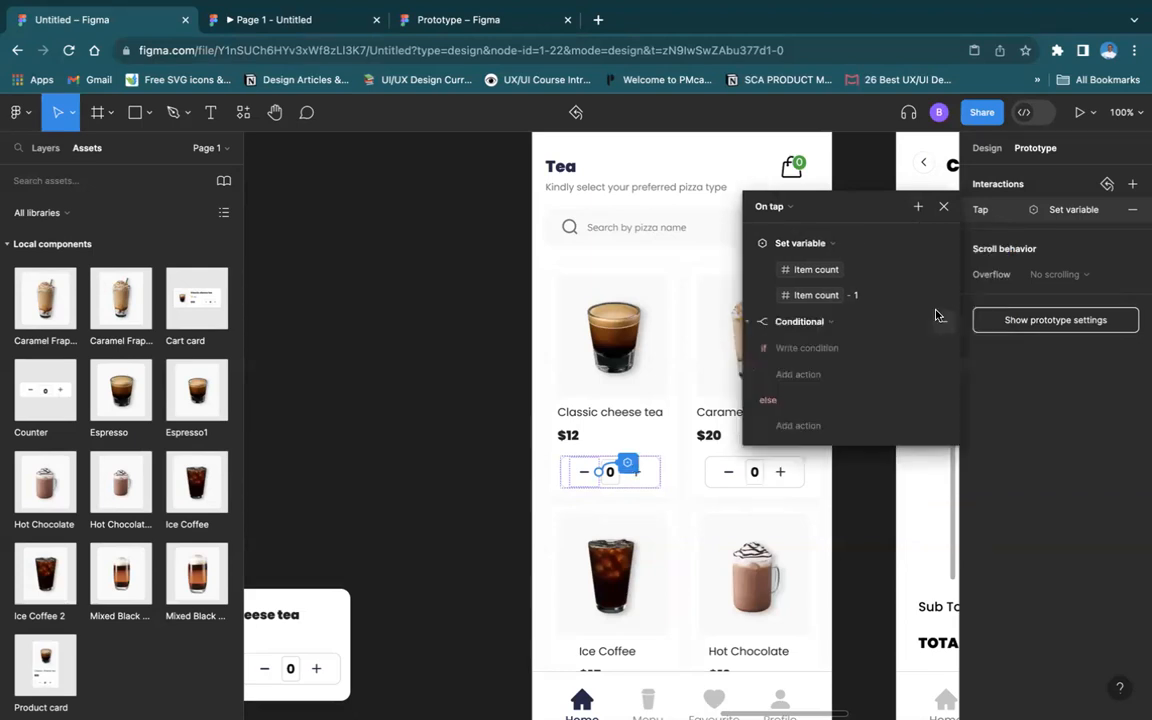
pyautogui.click(836, 346)
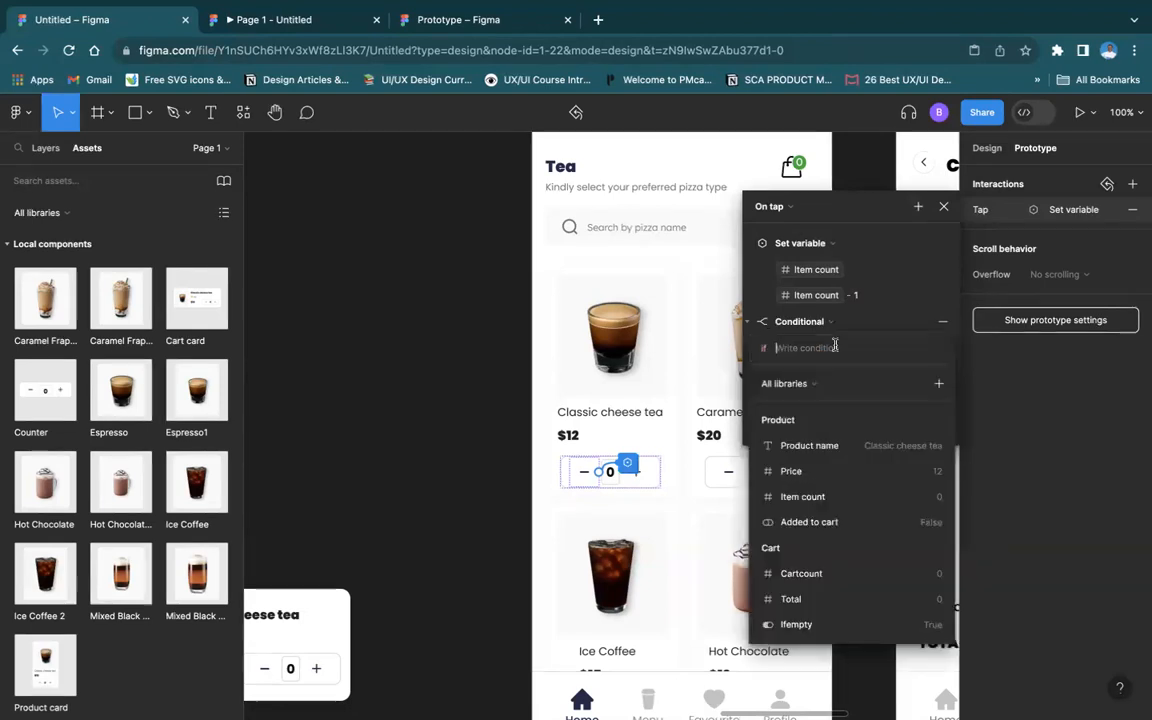
pyautogui.click(820, 497)
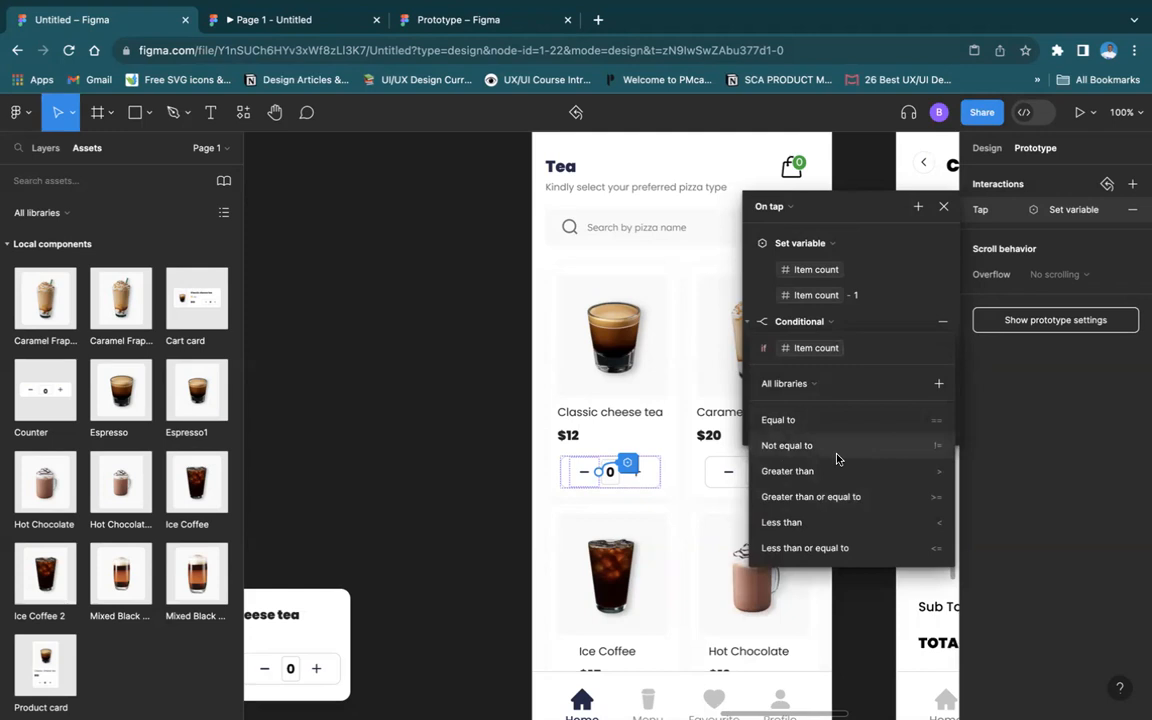
pyautogui.write('> ')
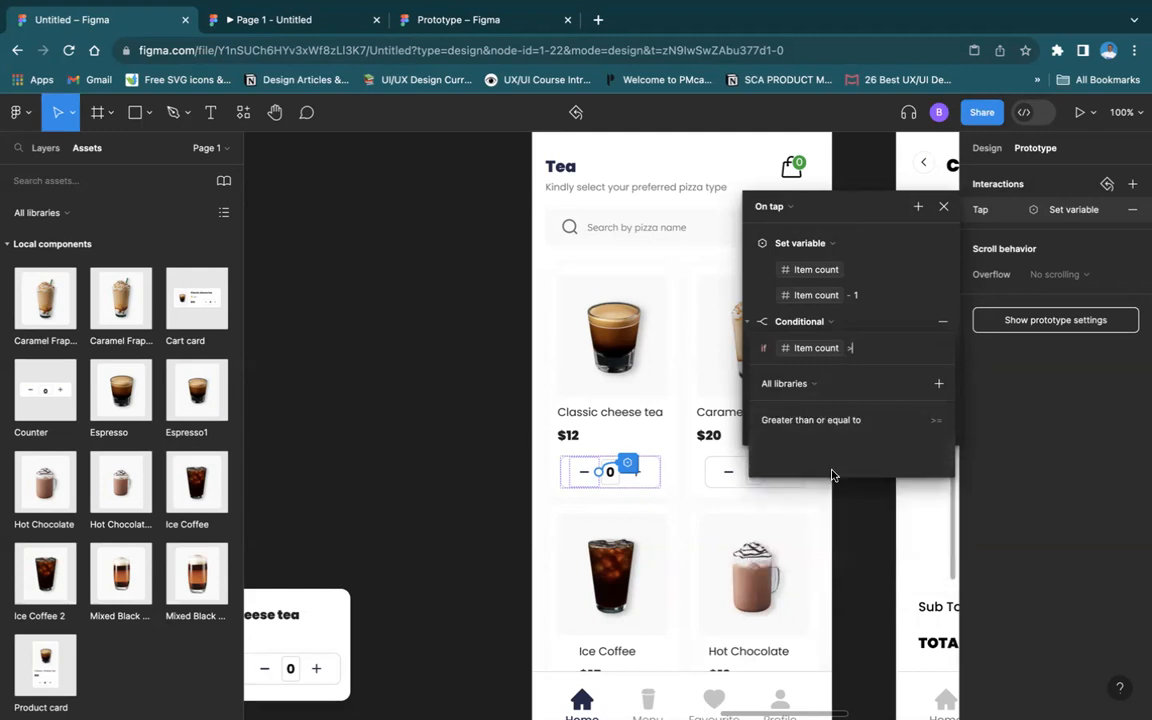
pyautogui.write('0')
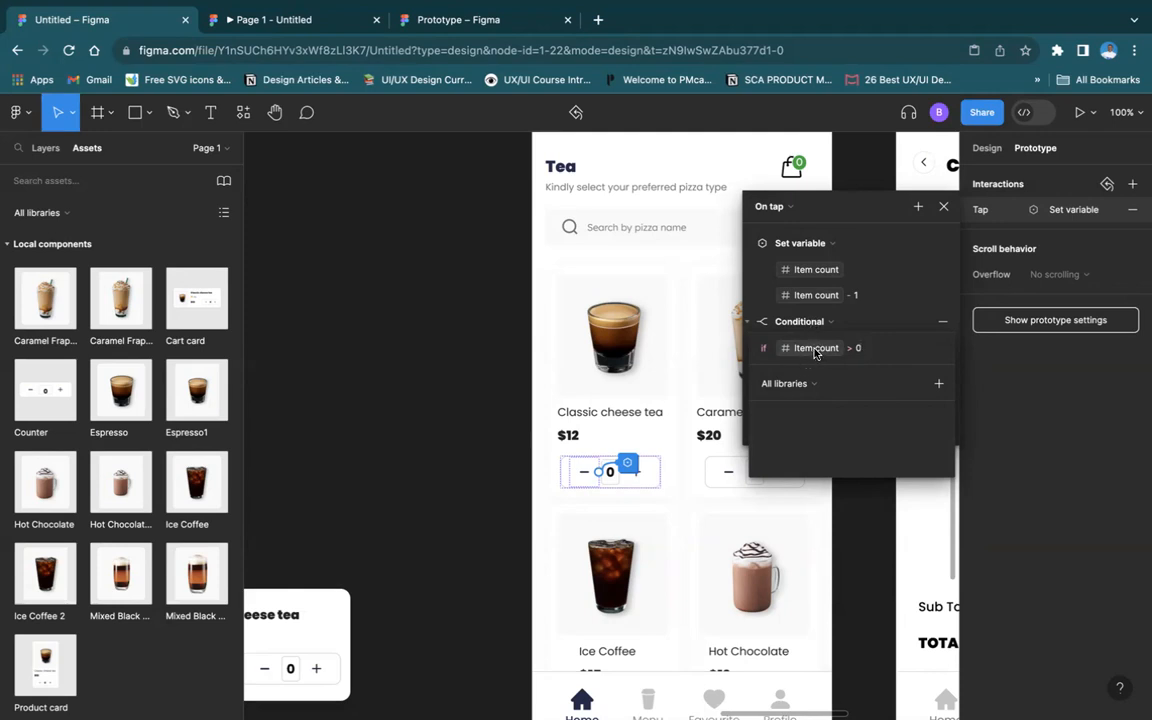
pyautogui.click(797, 322)
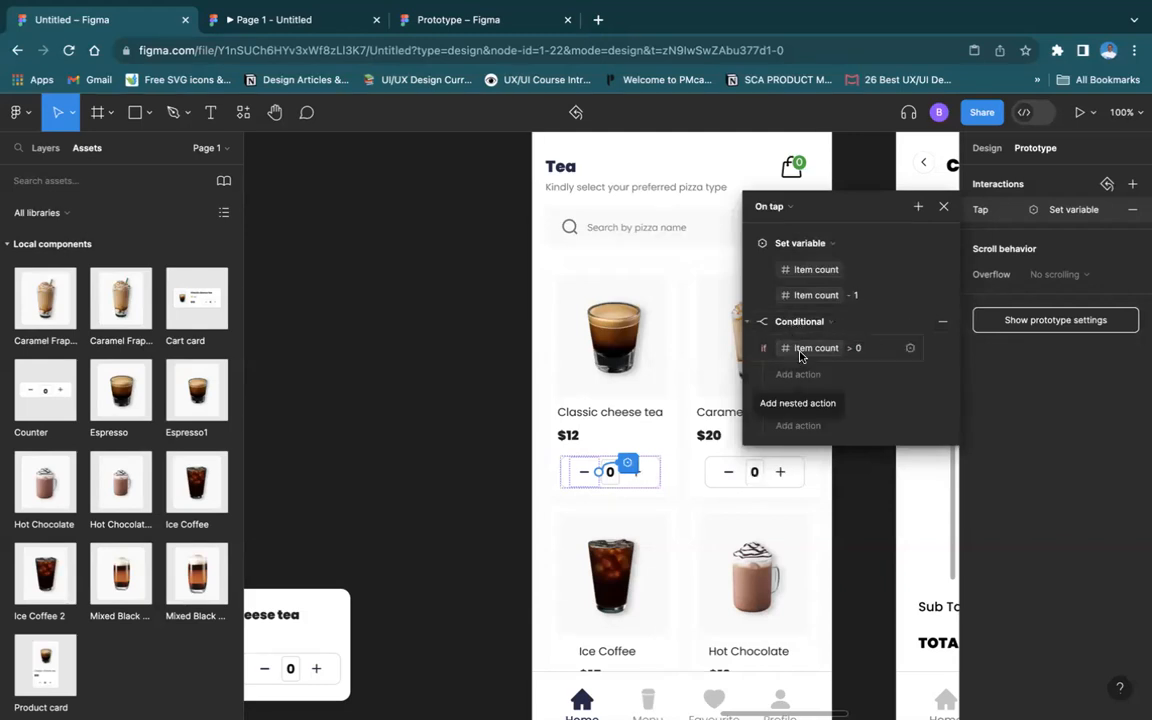
pyautogui.click(806, 322)
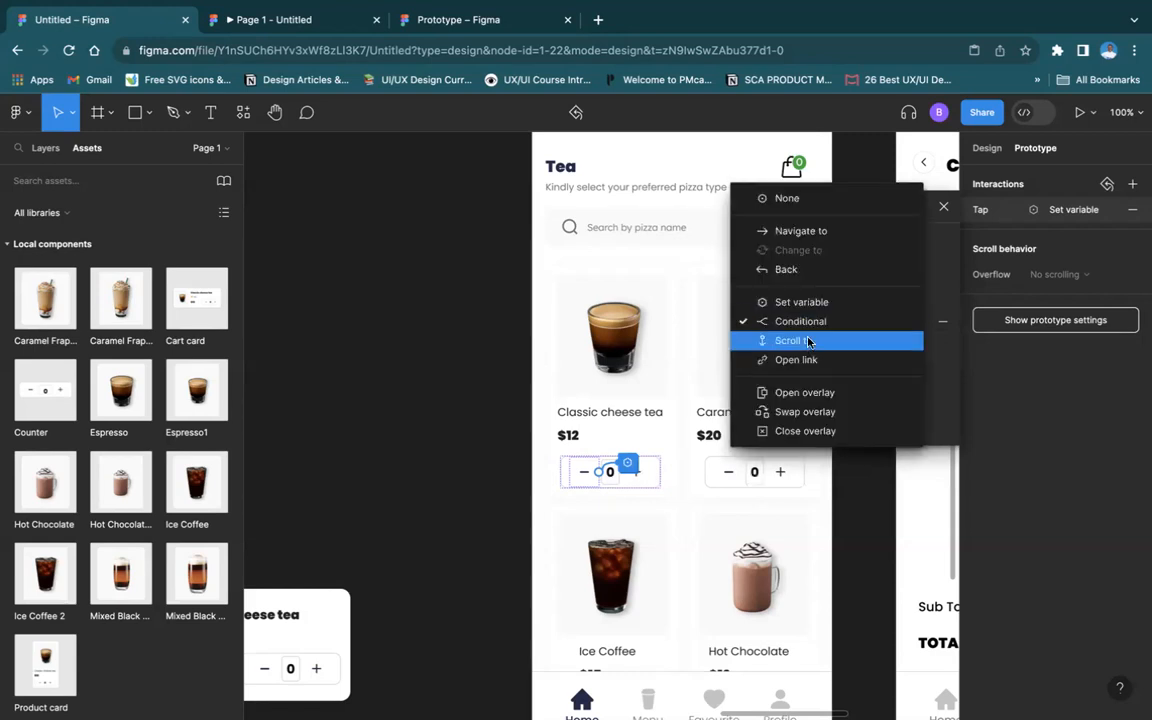
pyautogui.click(808, 343)
pyautogui.hotkey('ctrl', 'z')
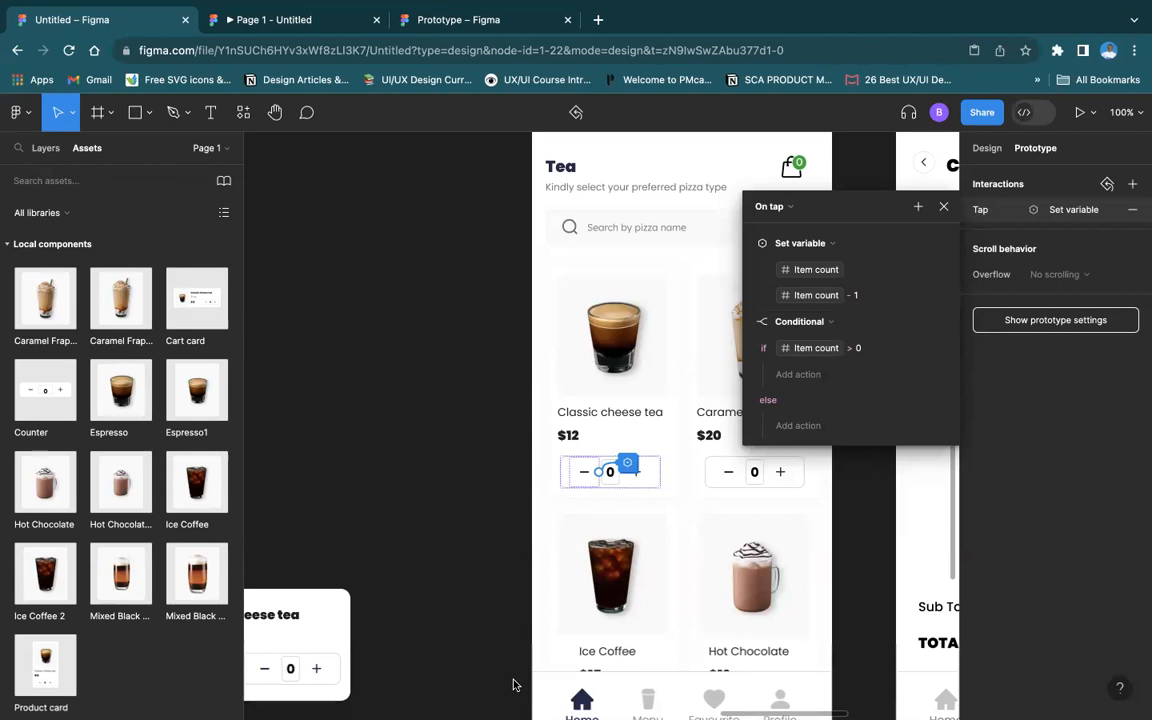
# Collapse the minus button's Set variable action and nest it inside the conditional's if branch
pyautogui.click(822, 375)
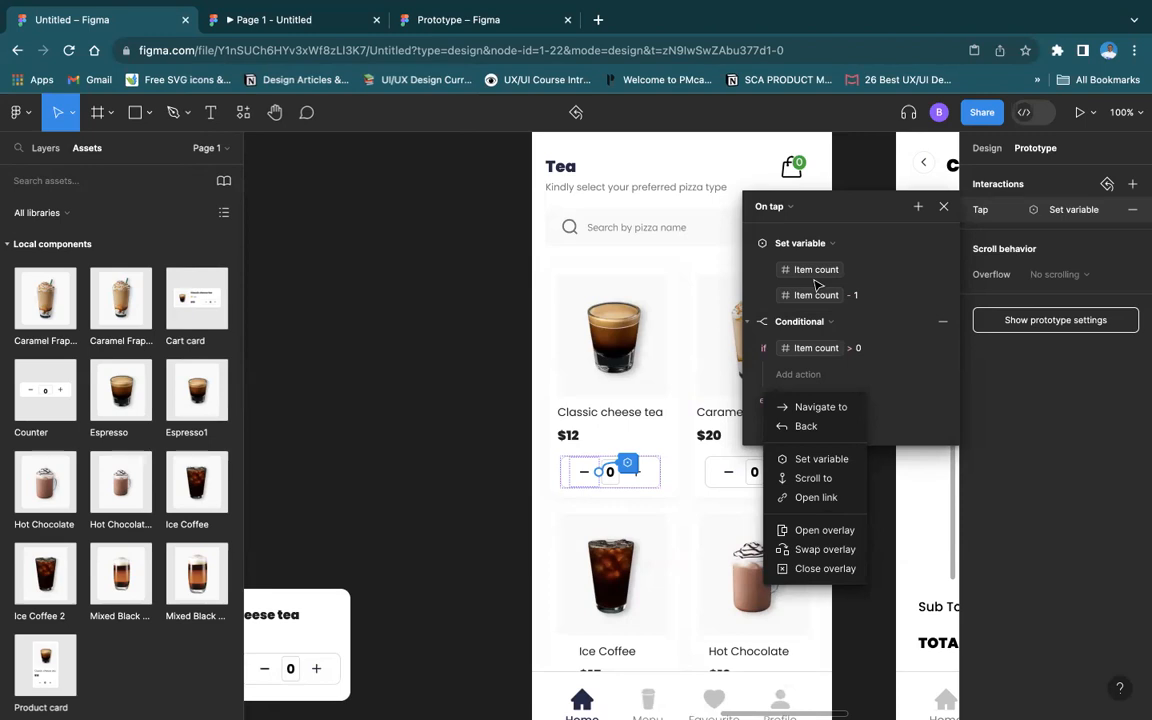
pyautogui.click(764, 245)
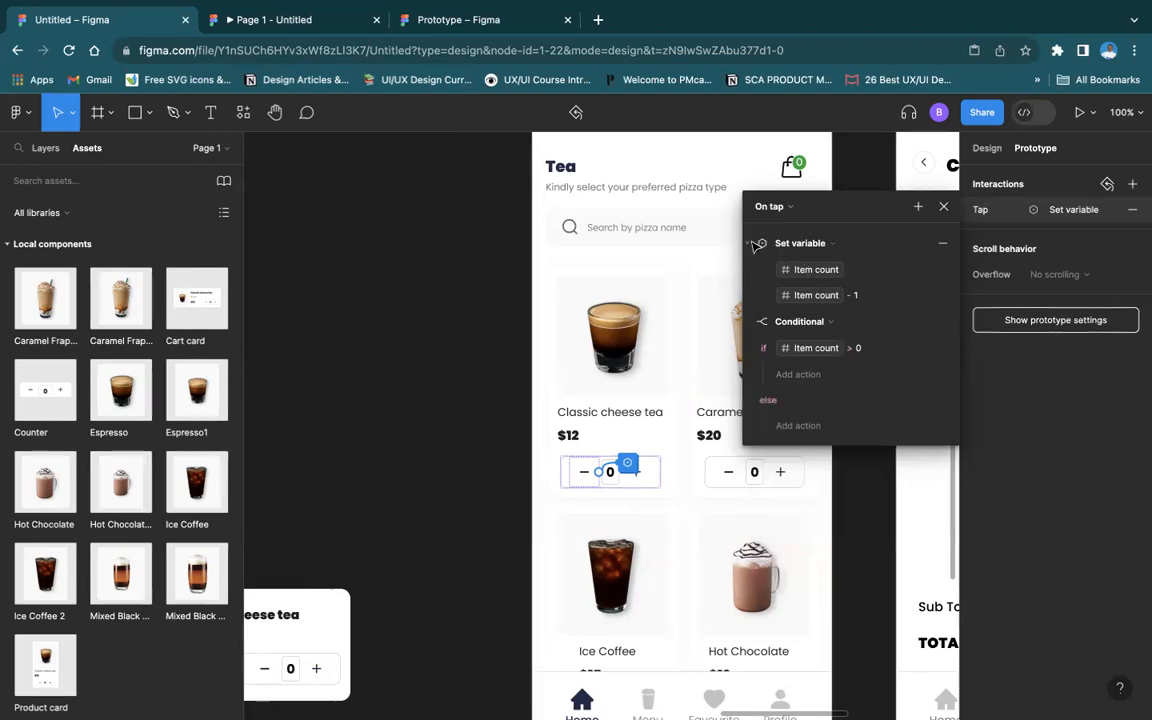
pyautogui.click(752, 244)
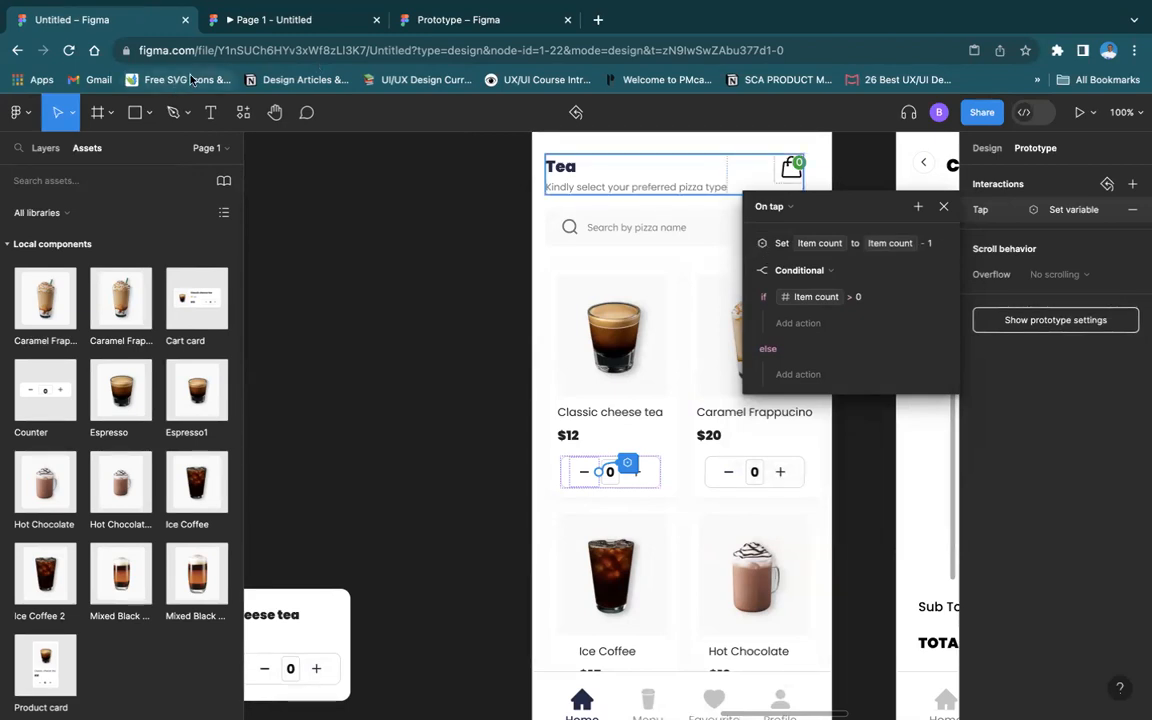
pyautogui.click(763, 246)
pyautogui.moveTo(760, 258); pyautogui.dragTo(755, 320)
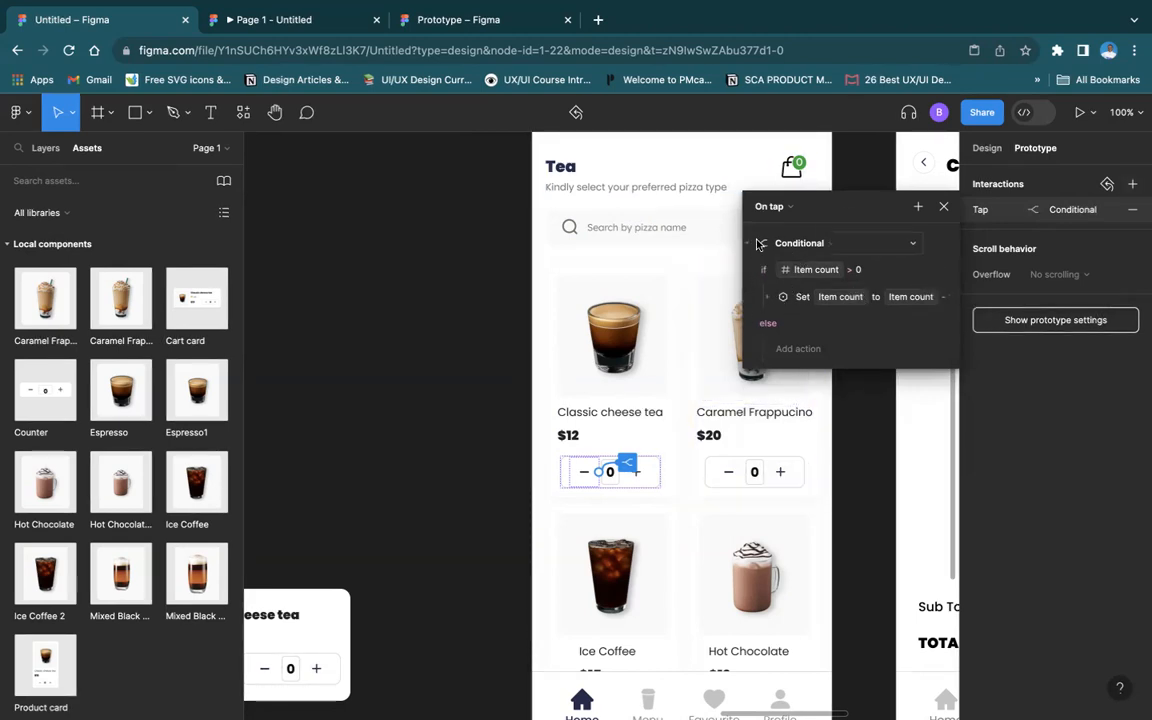
# In the prototype preview, test whether the minus button stops the Classic cheese tea counter at zero, also after raising it with plus
pyautogui.click(316, 20)
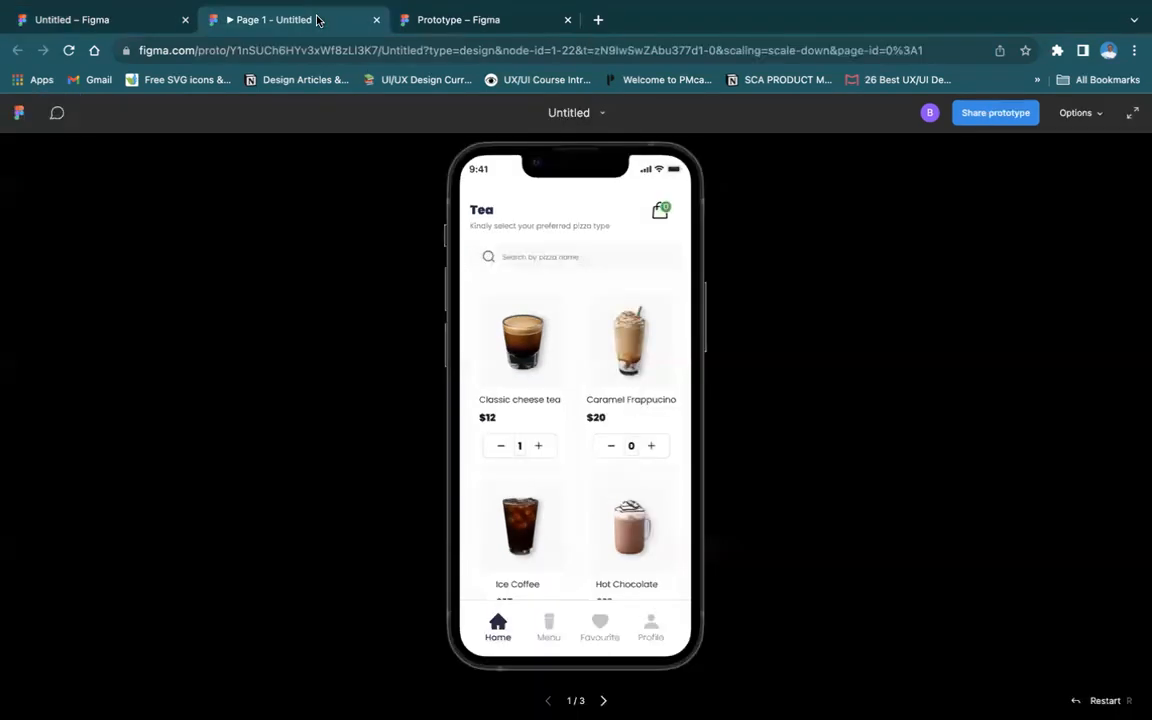
pyautogui.click(496, 445)
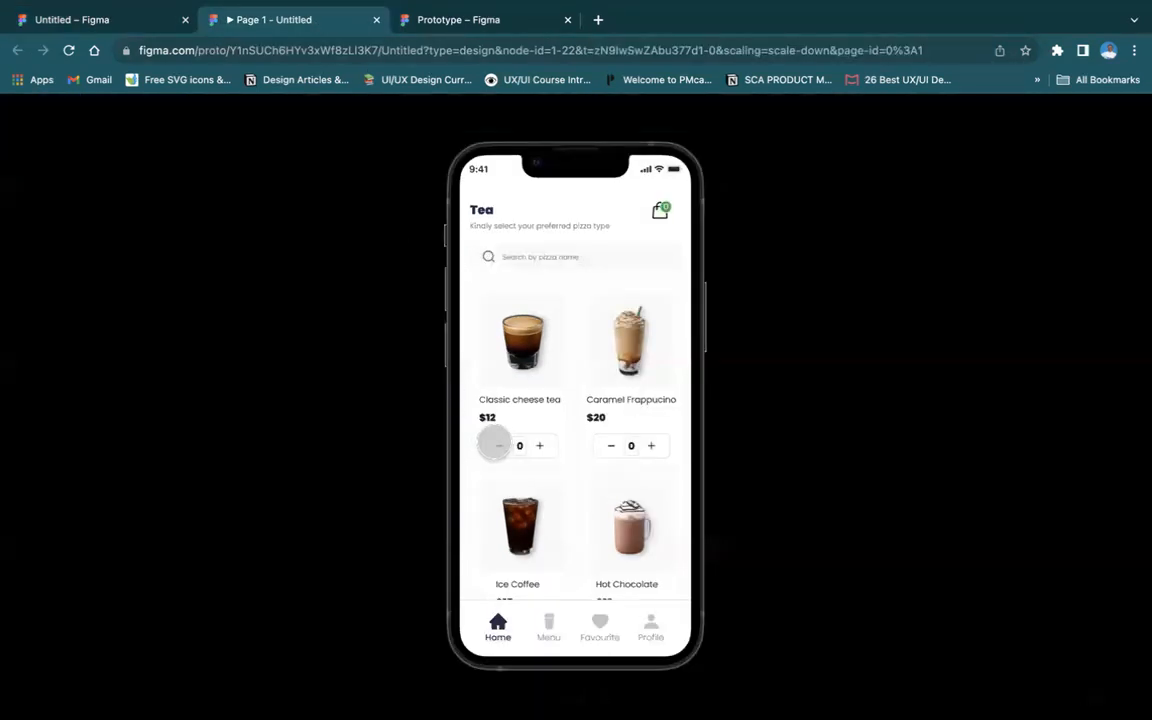
pyautogui.click(537, 441)
pyautogui.click(537, 441)
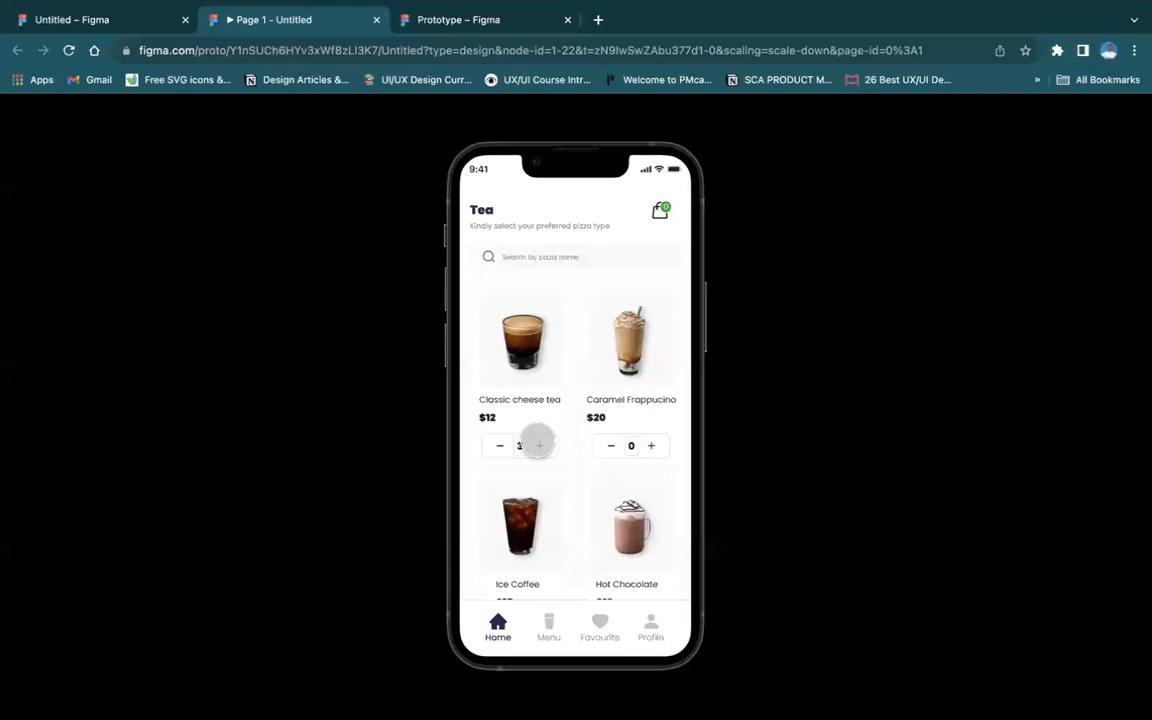
pyautogui.click(537, 441)
pyautogui.click(537, 441)
pyautogui.click(537, 441)
pyautogui.click(505, 441)
pyautogui.click(505, 441)
pyautogui.click(505, 441)
pyautogui.click(505, 443)
pyautogui.click(505, 443)
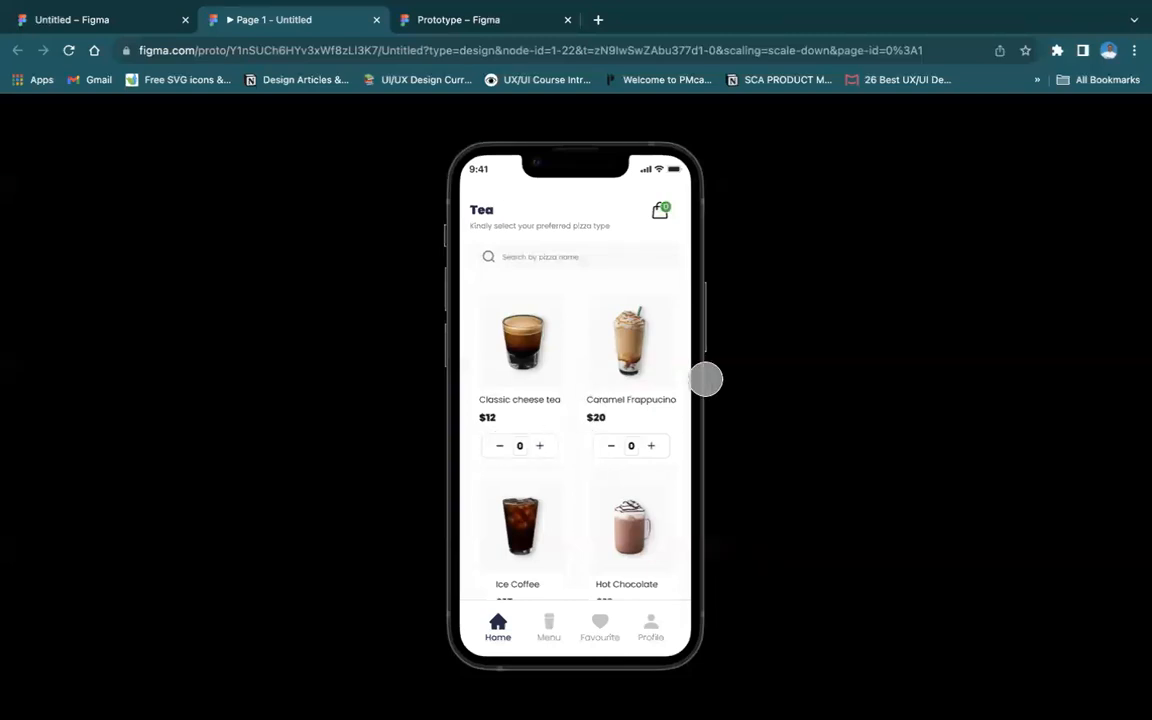
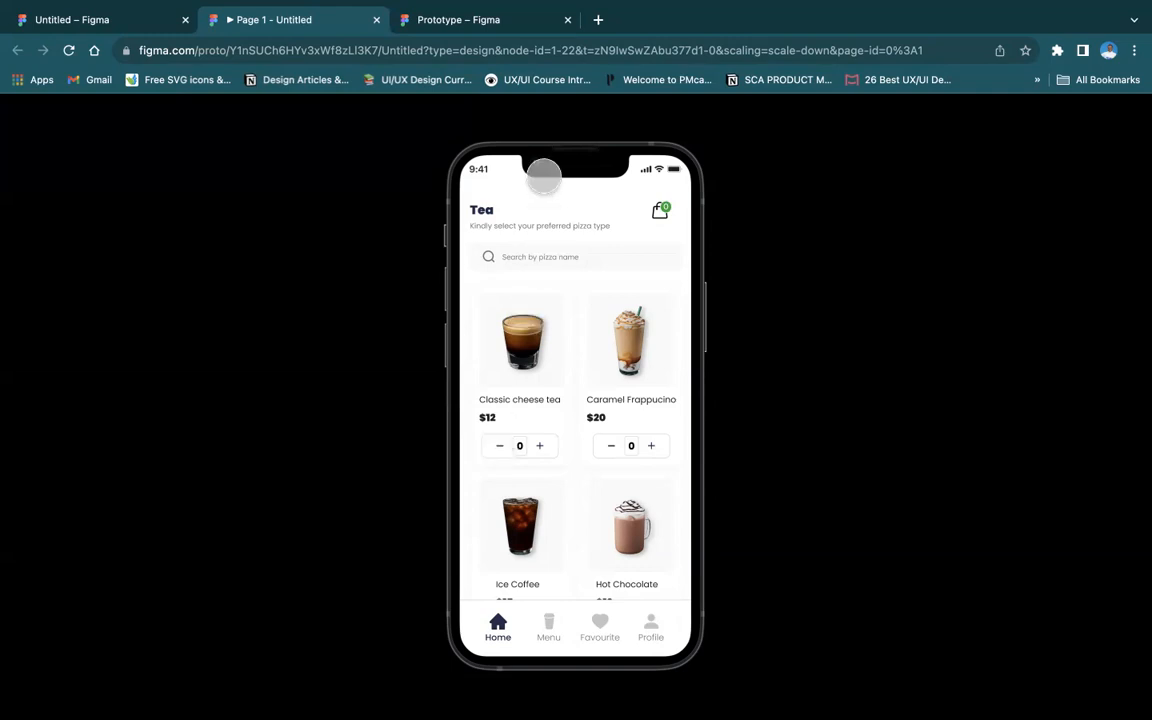
# Return to the design file, close the minus button's interaction settings, and select the plus button in the main Counter component
pyautogui.click(100, 19)
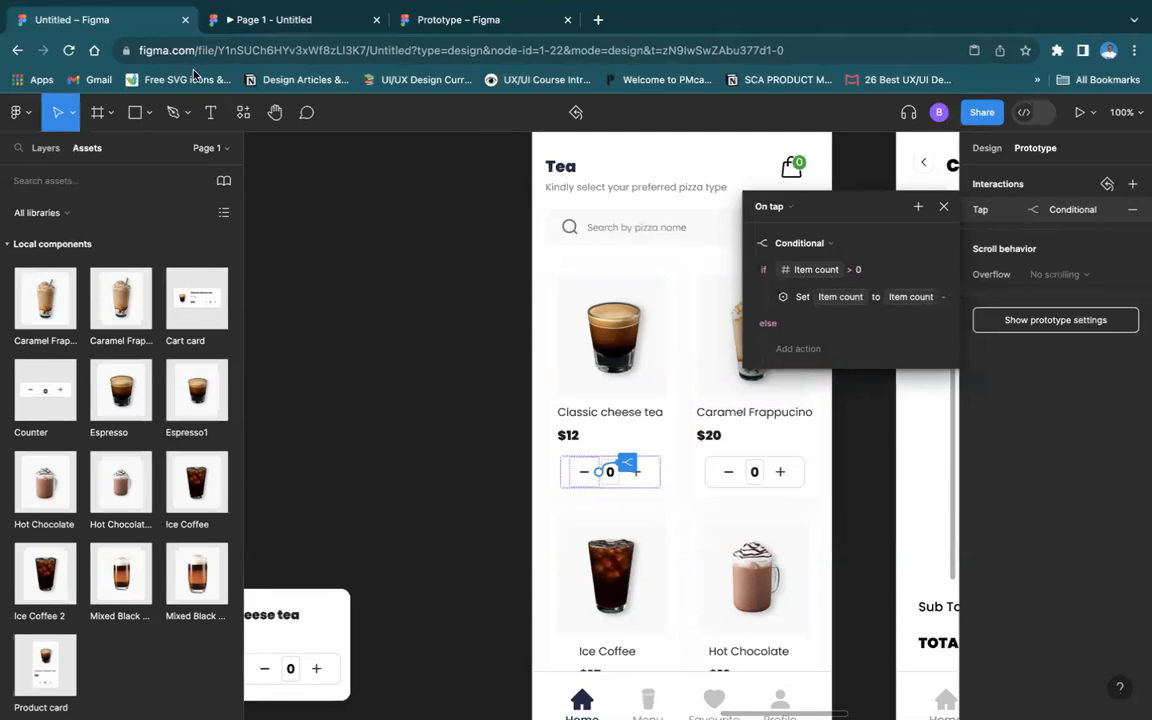
pyautogui.moveTo(880, 214)
pyautogui.mouseDown()
pyautogui.moveTo(481, 226)
pyautogui.moveTo(858, 220)
pyautogui.mouseUp()
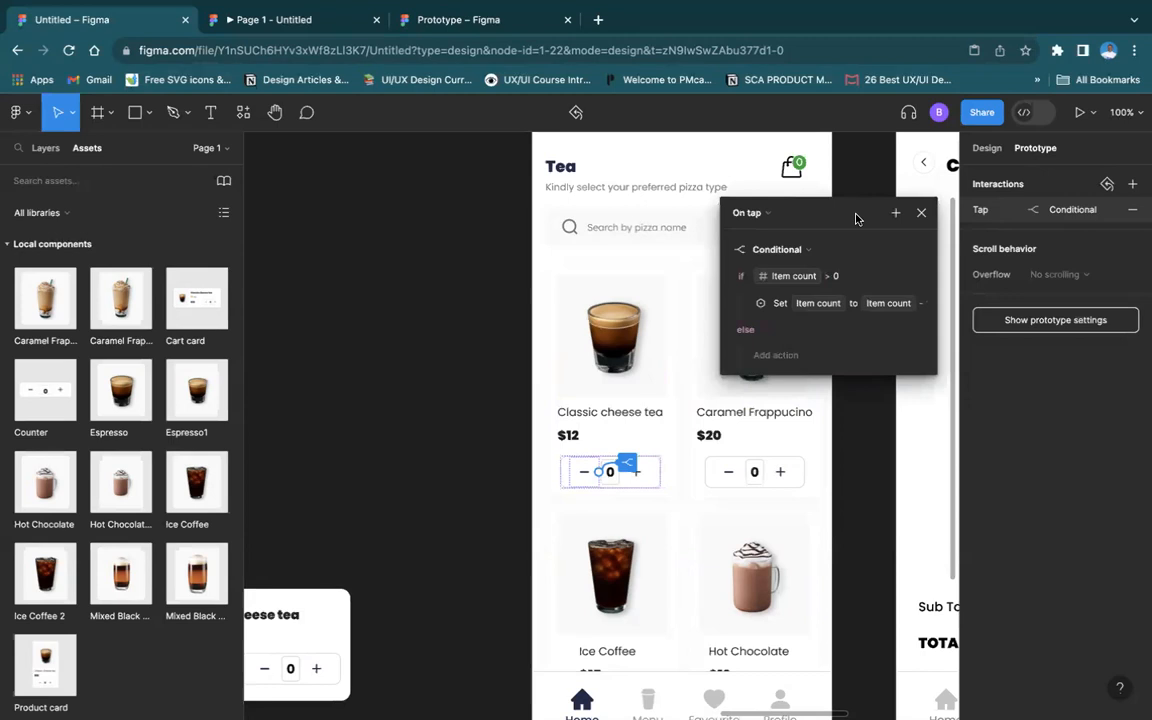
pyautogui.click(921, 214)
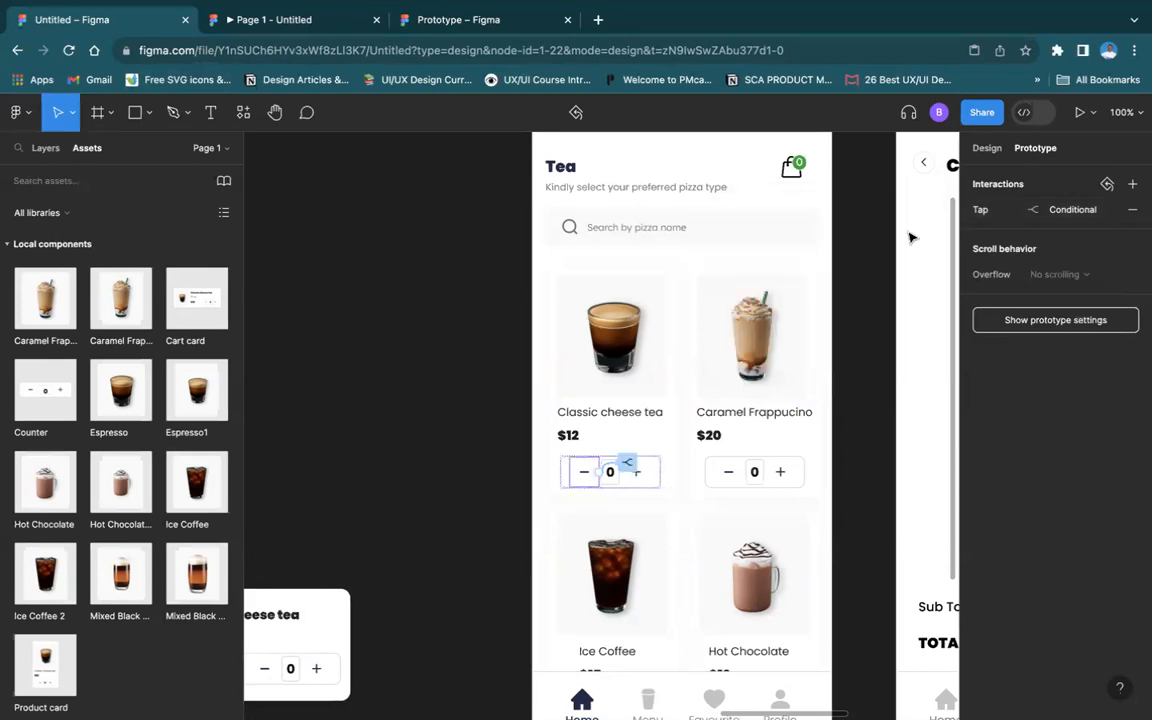
pyautogui.click(466, 354)
pyautogui.press('super+minus')
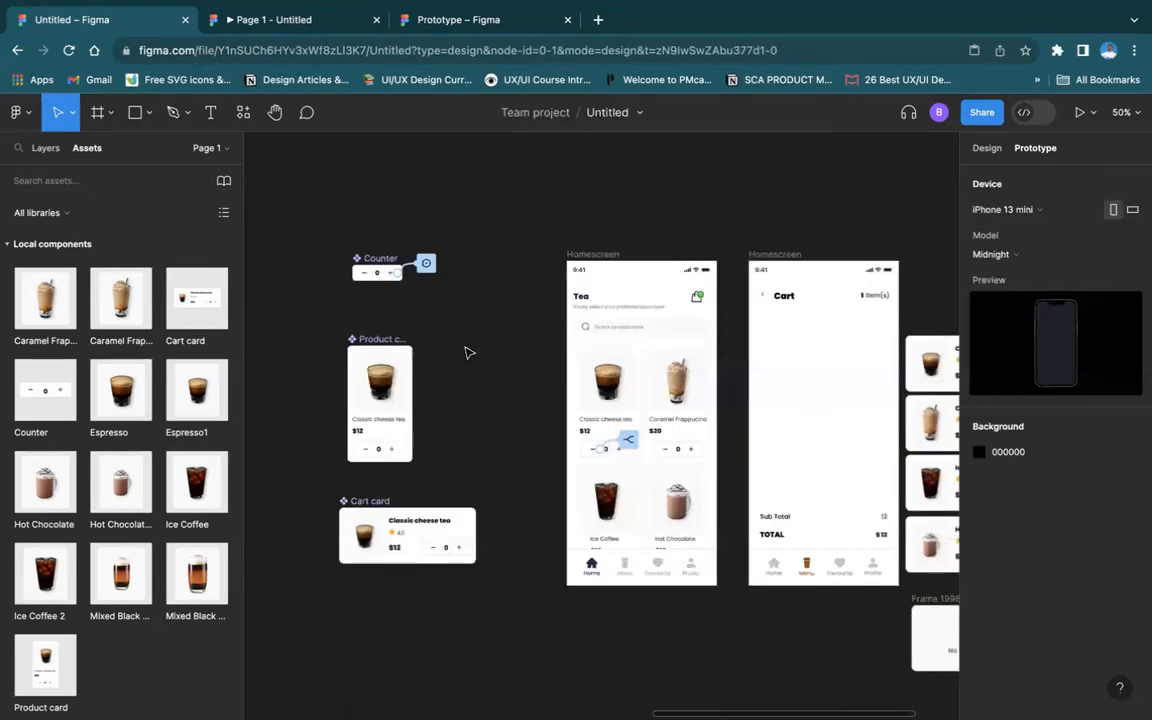
pyautogui.hscroll(-3, 469, 352)
pyautogui.press('super+plus')
pyautogui.press('super+plus')
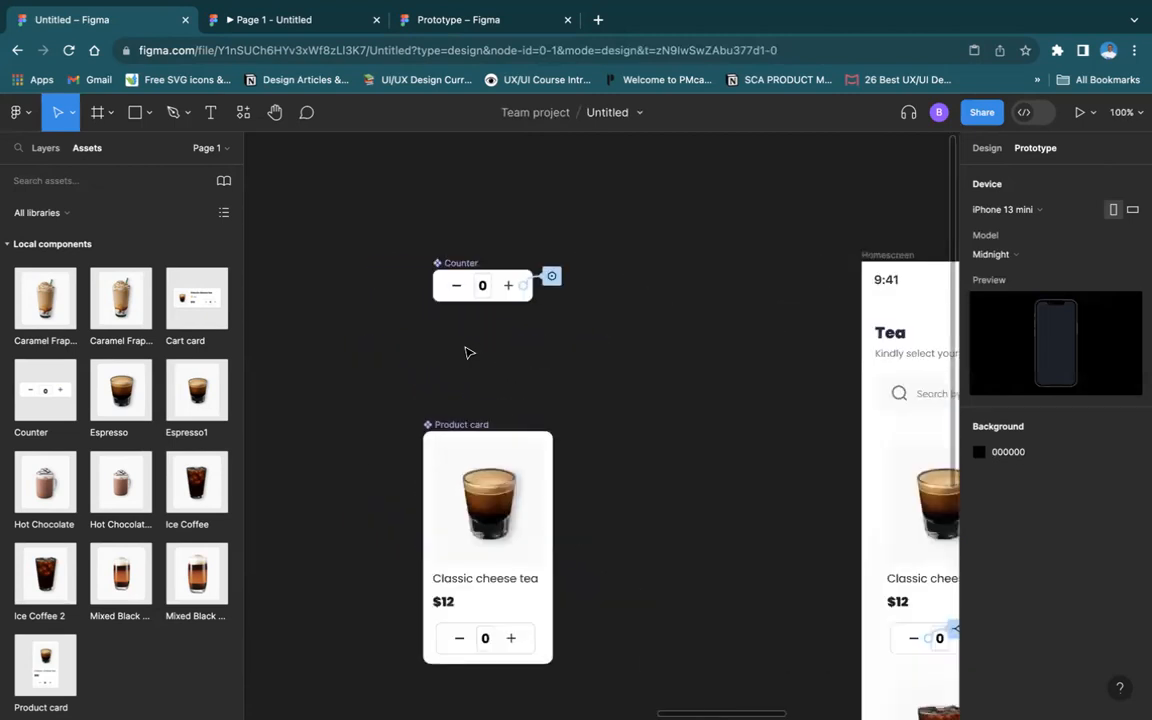
pyautogui.scroll(3, 469, 352)
pyautogui.hscroll(1, 469, 352)
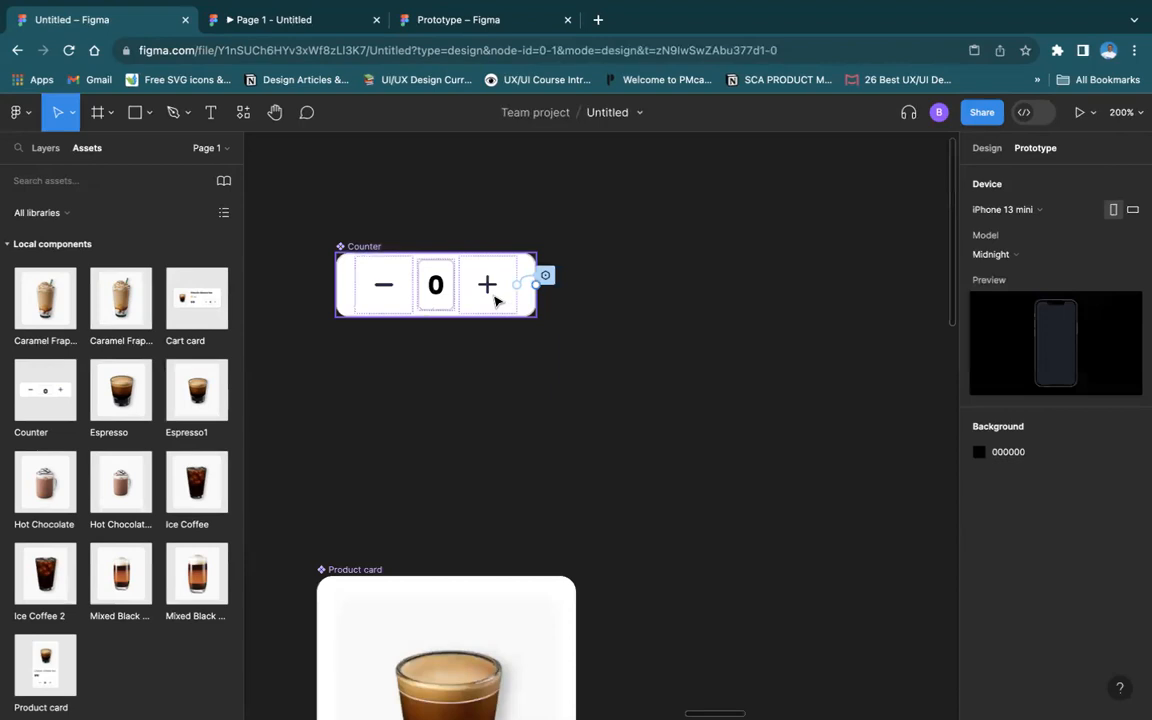
pyautogui.click(495, 301)
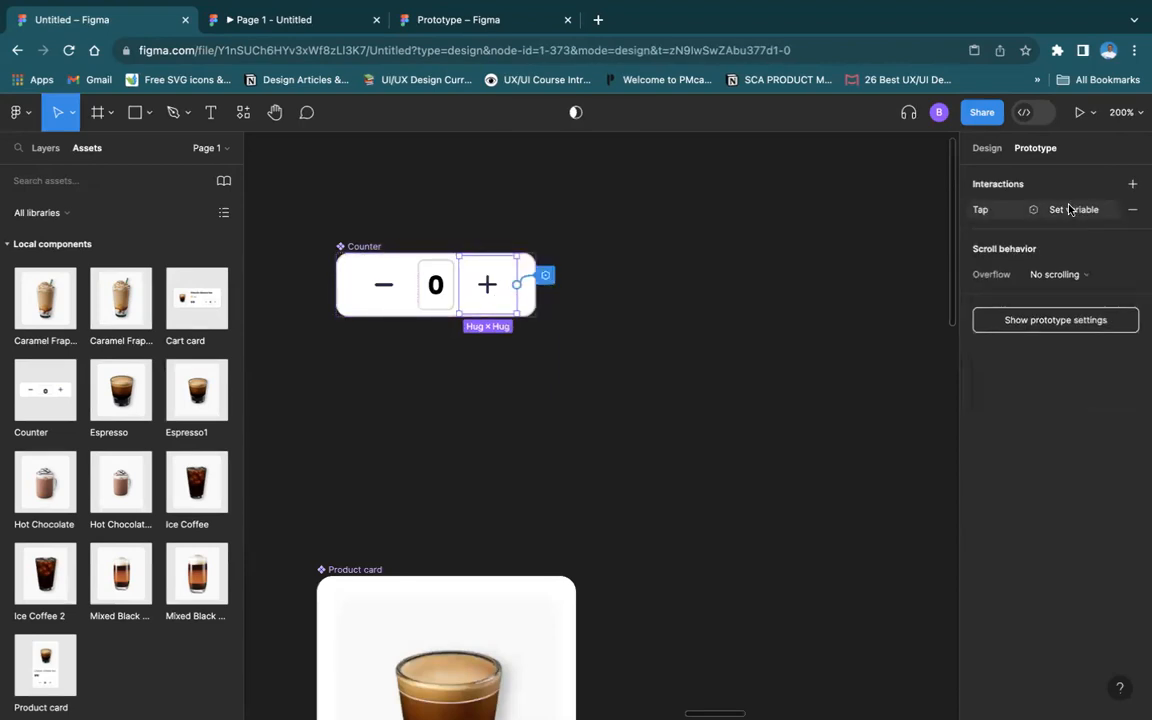
pyautogui.click(1128, 183)
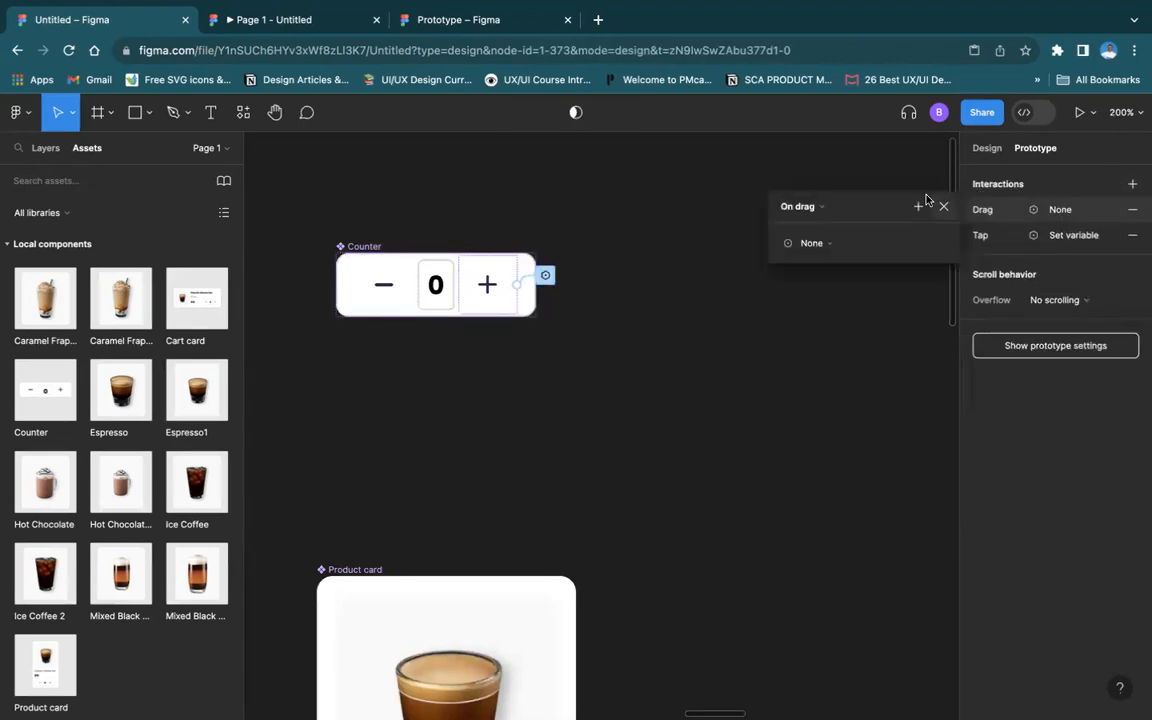
pyautogui.click(826, 206)
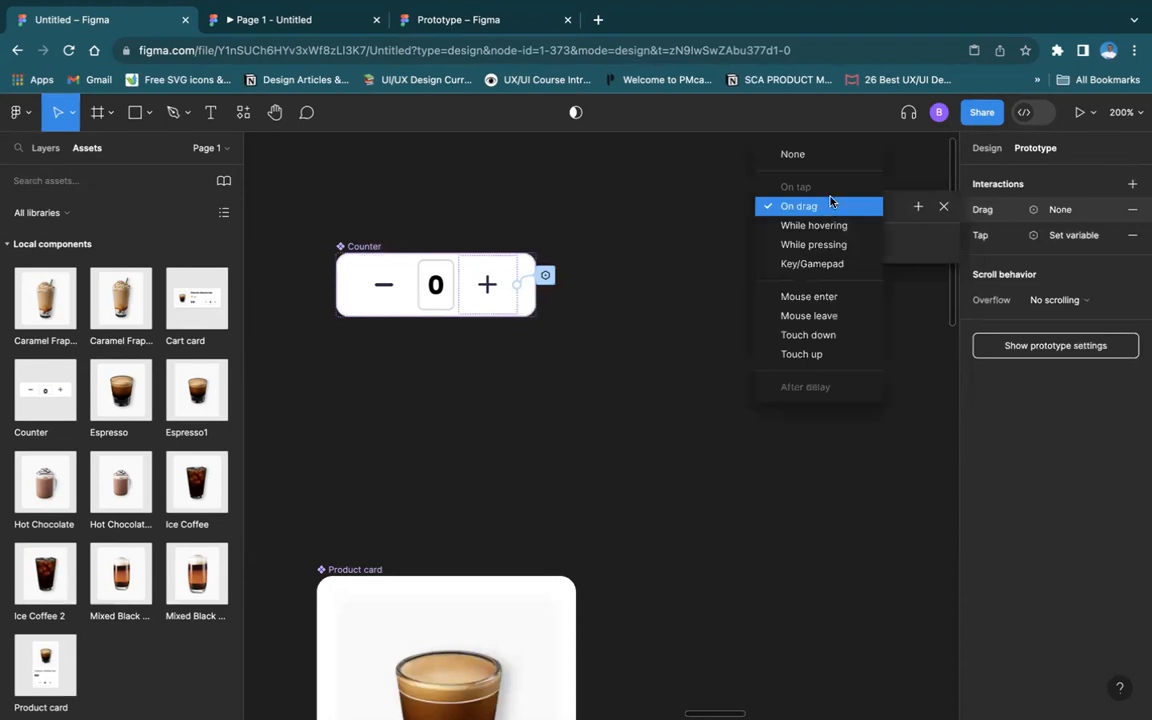
pyautogui.click(943, 207)
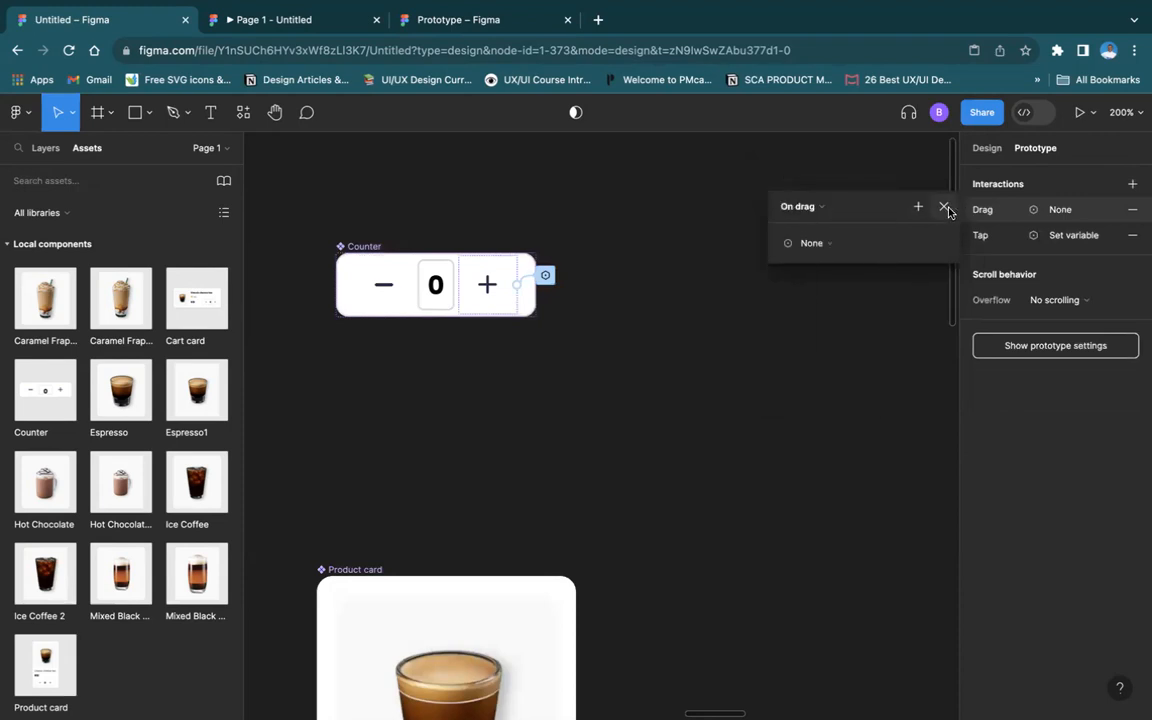
pyautogui.click(1133, 209)
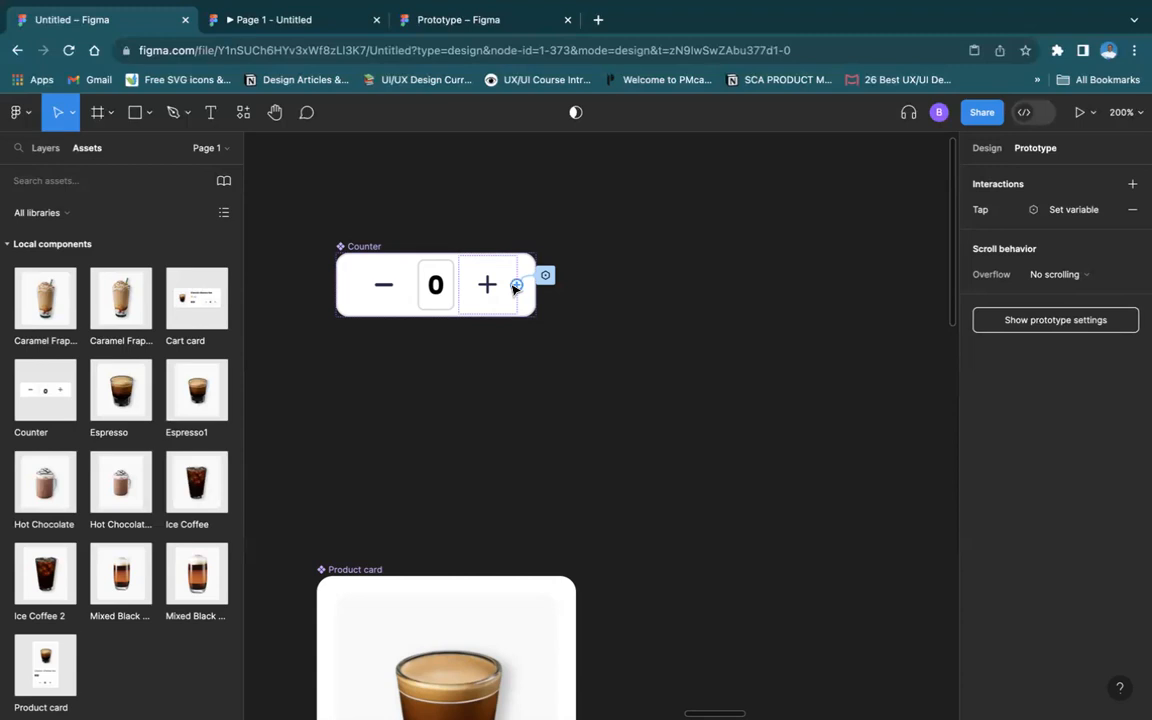
# Add a second Set variable action for Cartcount to the plus button's existing On tap interaction
pyautogui.click(545, 276)
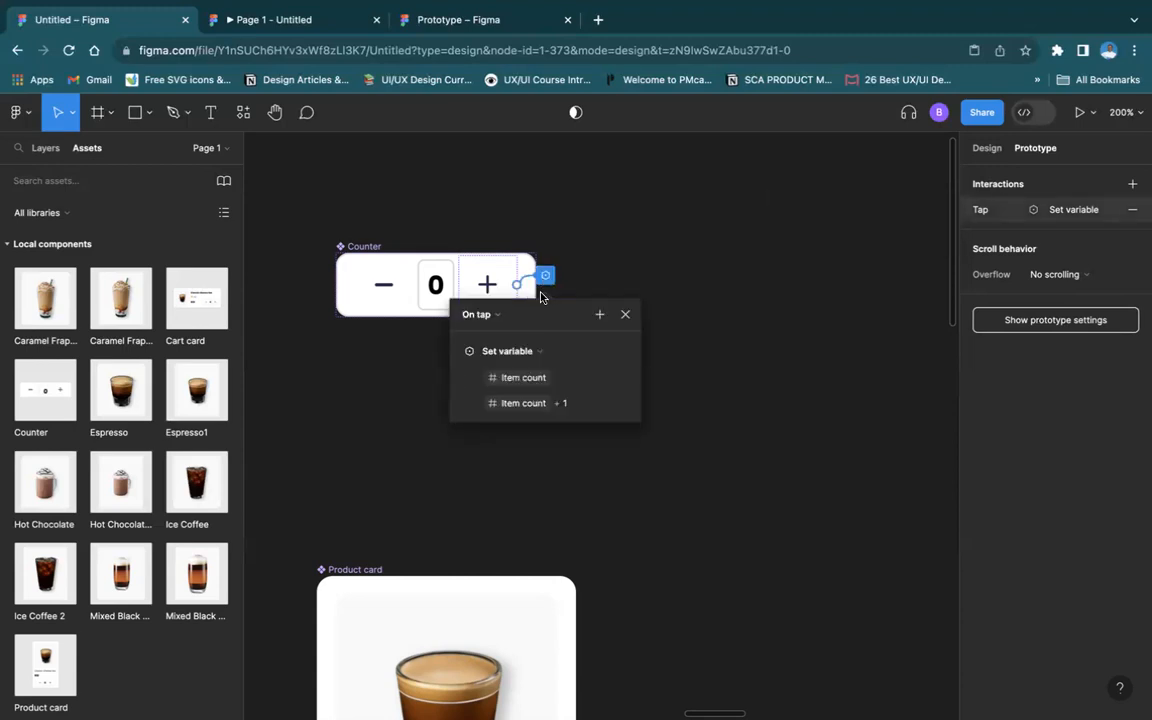
pyautogui.click(599, 316)
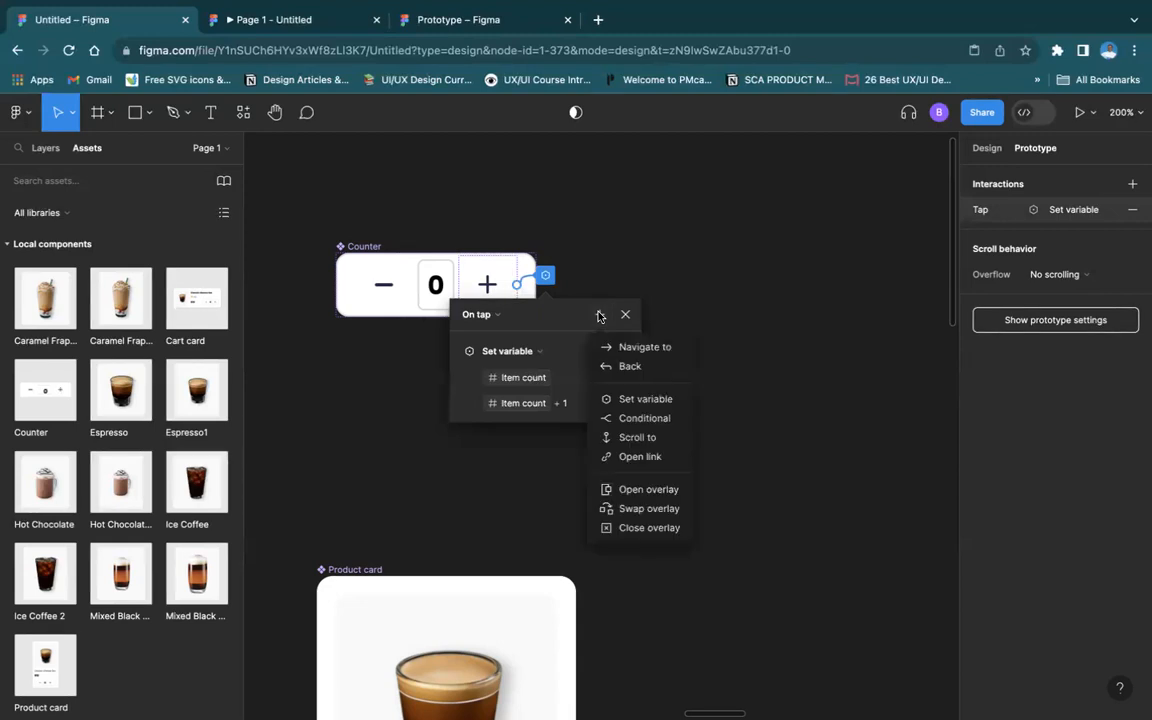
pyautogui.click(625, 400)
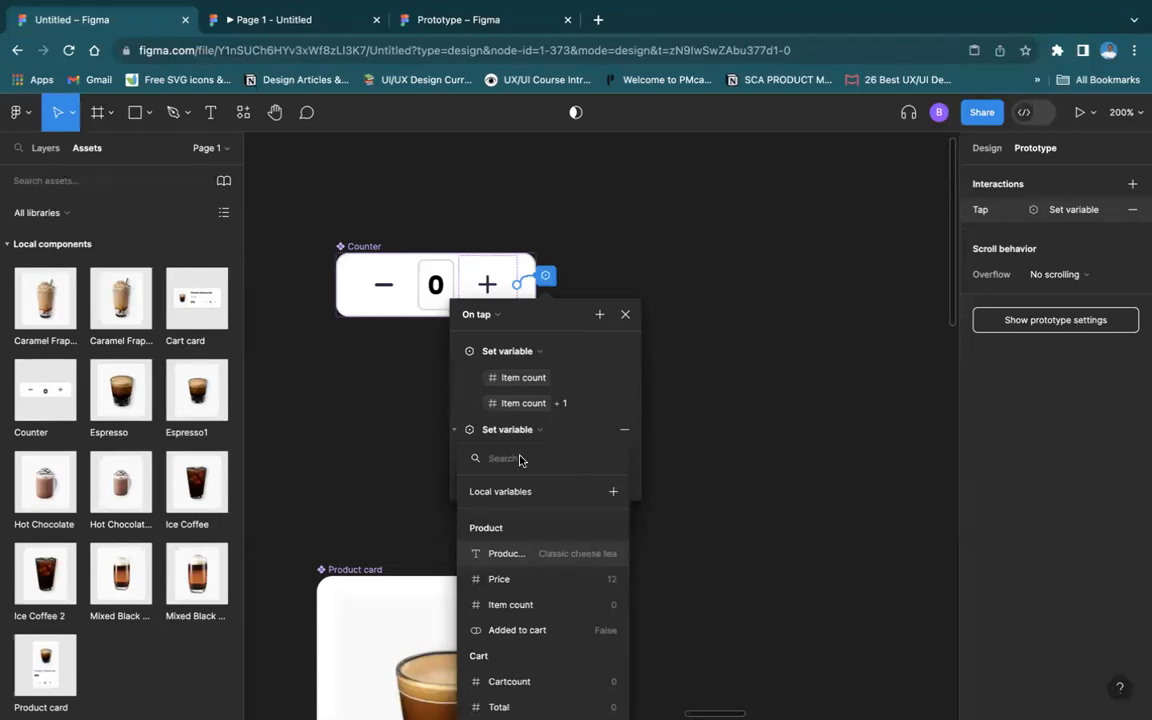
pyautogui.write('ca')
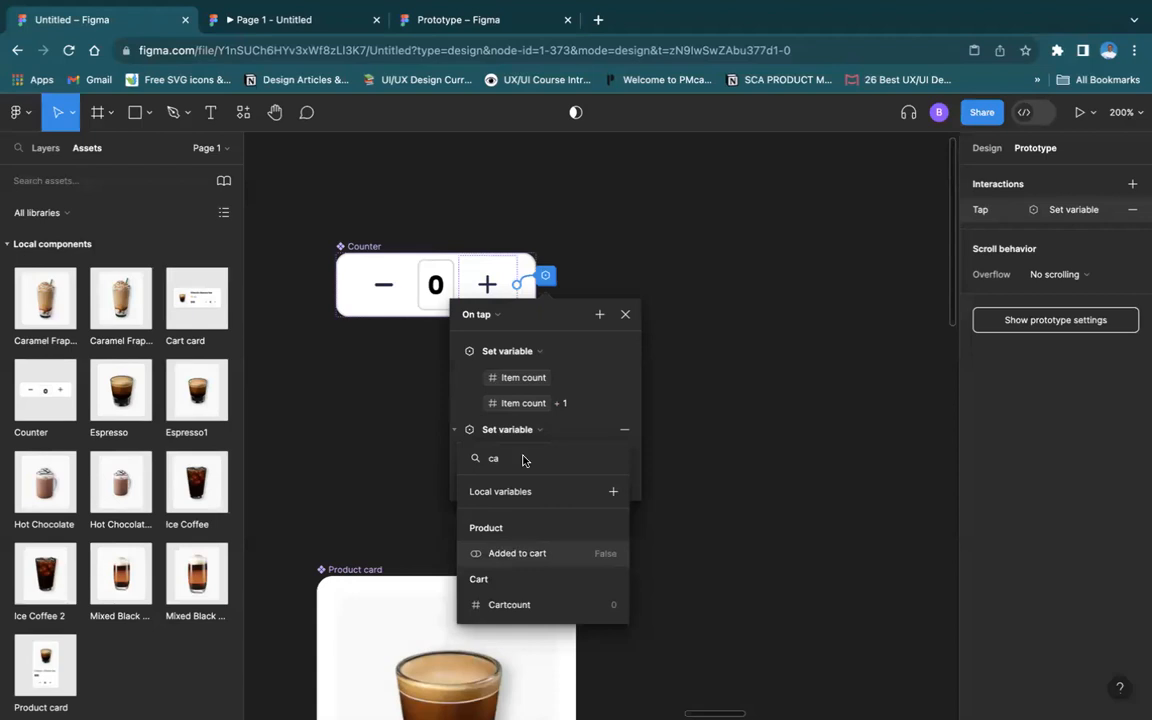
pyautogui.click(531, 605)
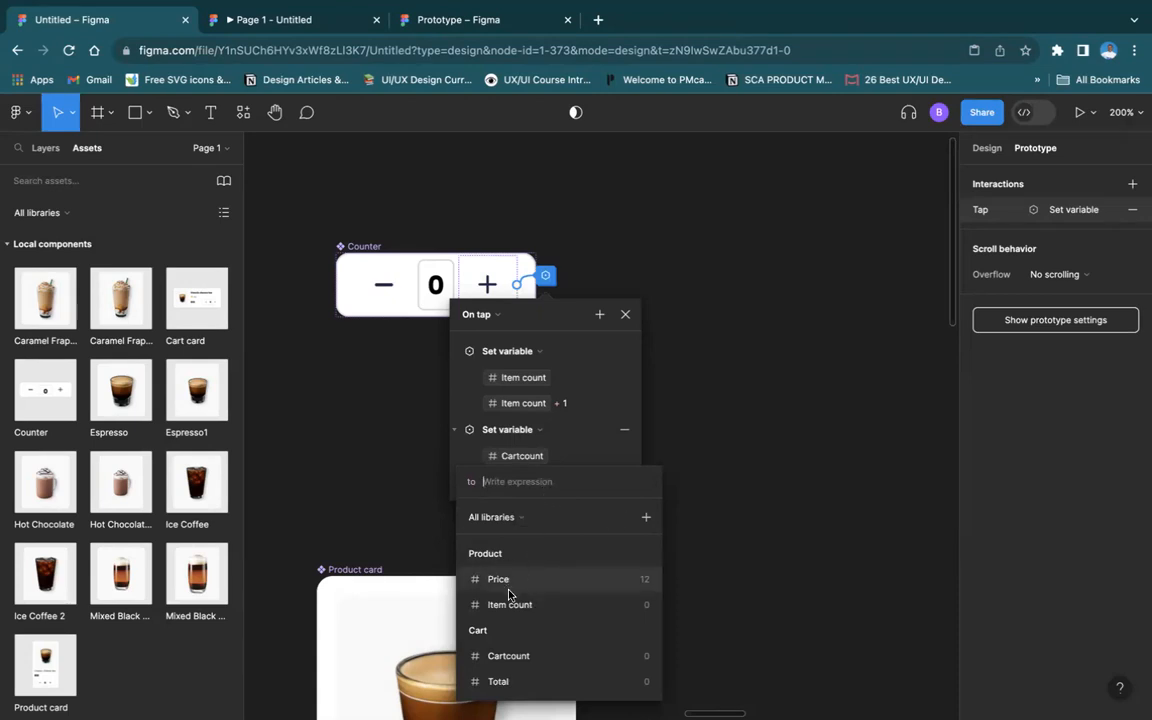
# Set the Cartcount expression to Item count + Item count + Item count + Item count
pyautogui.click(509, 604)
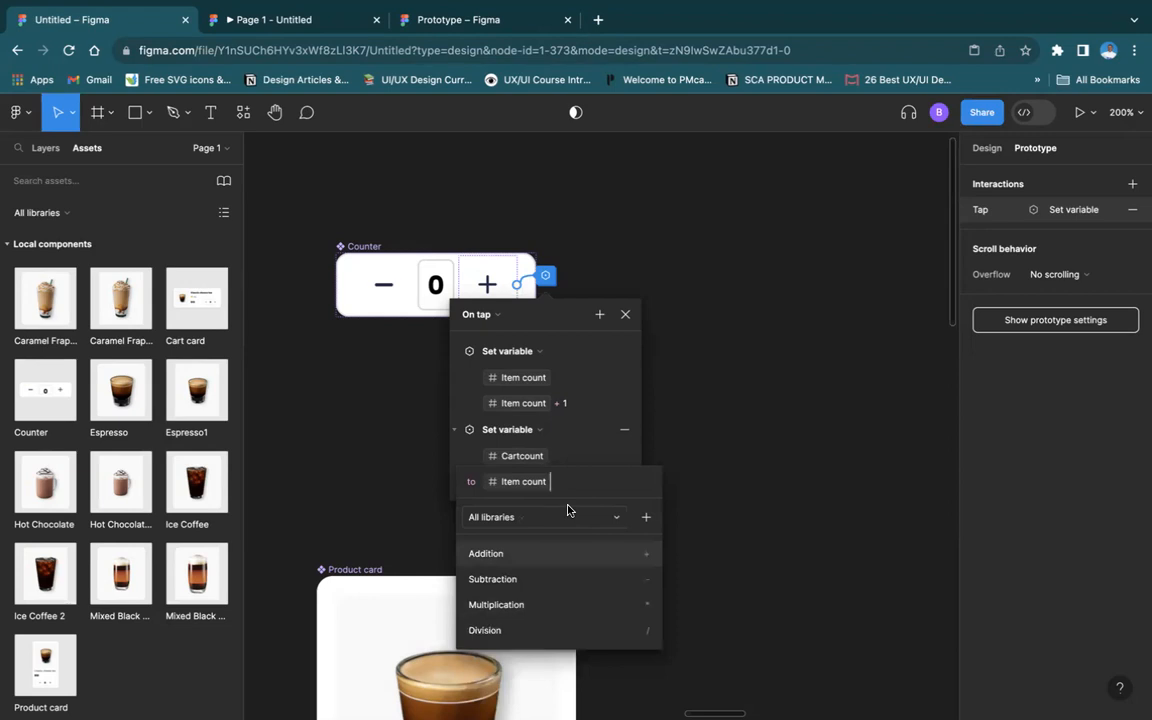
pyautogui.click(588, 553)
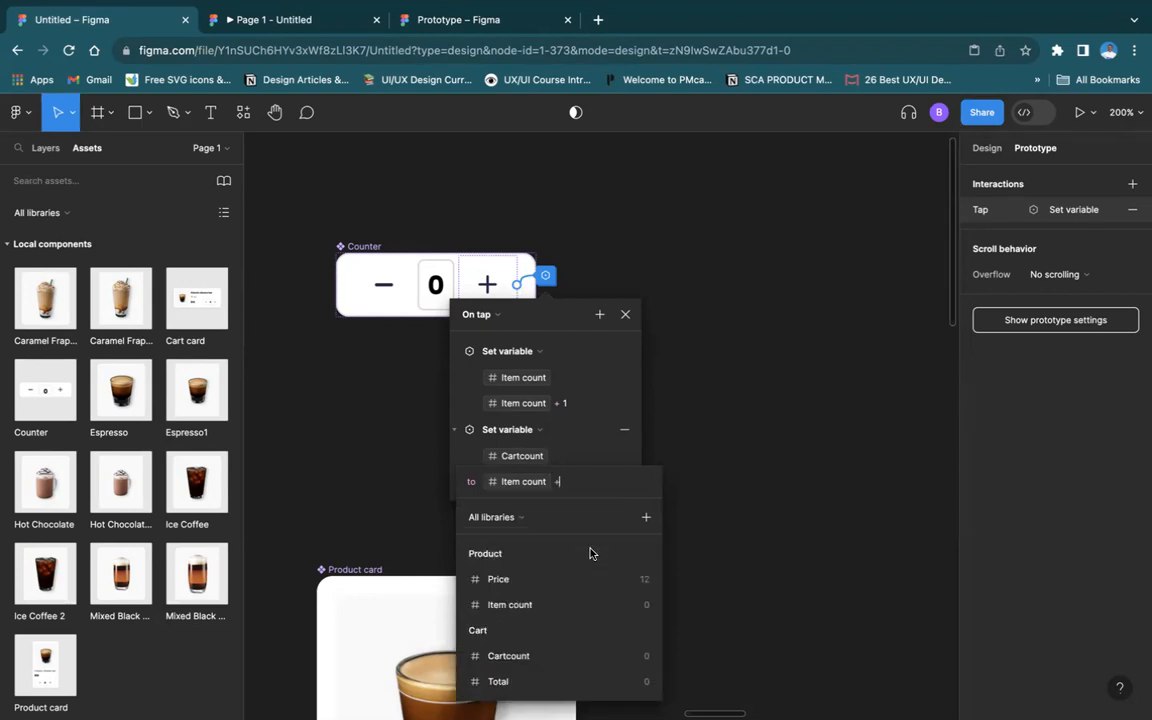
pyautogui.click(560, 603)
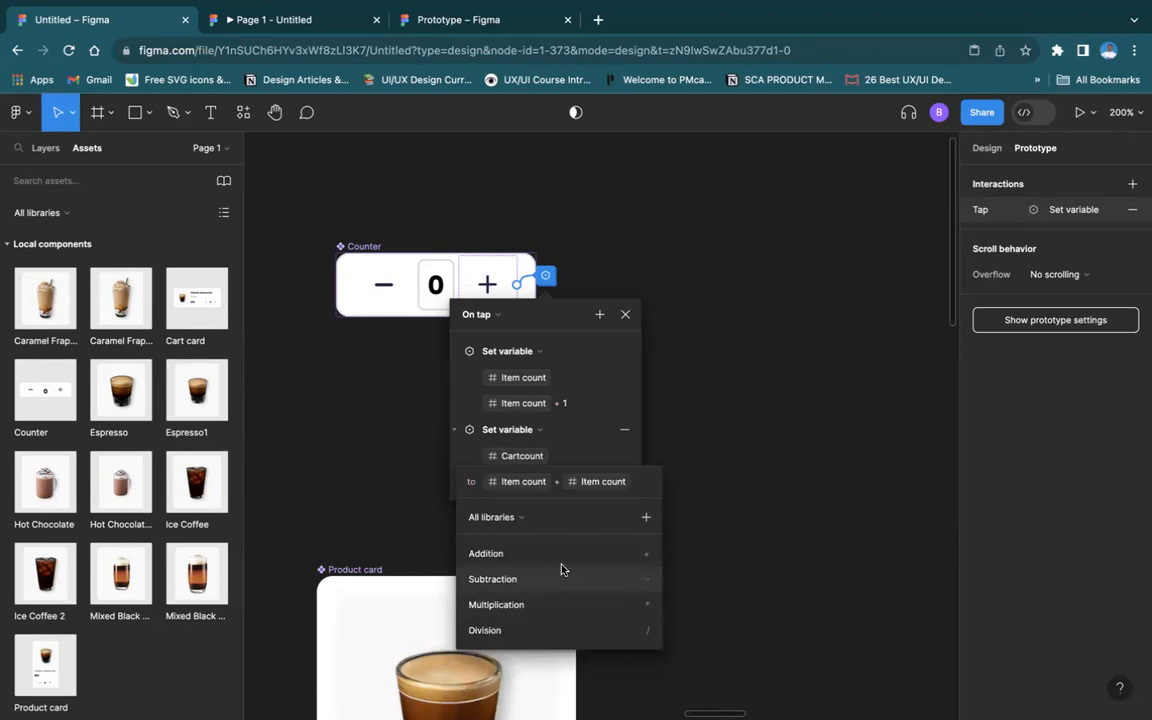
pyautogui.click(563, 553)
pyautogui.click(550, 604)
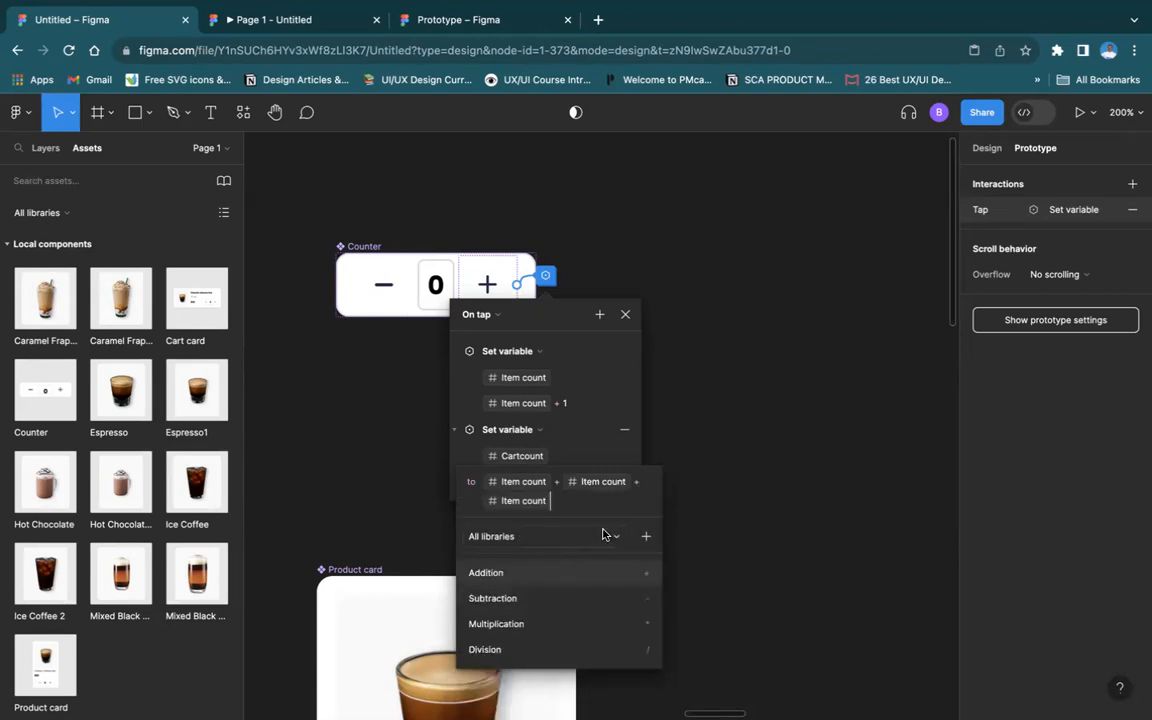
pyautogui.click(536, 572)
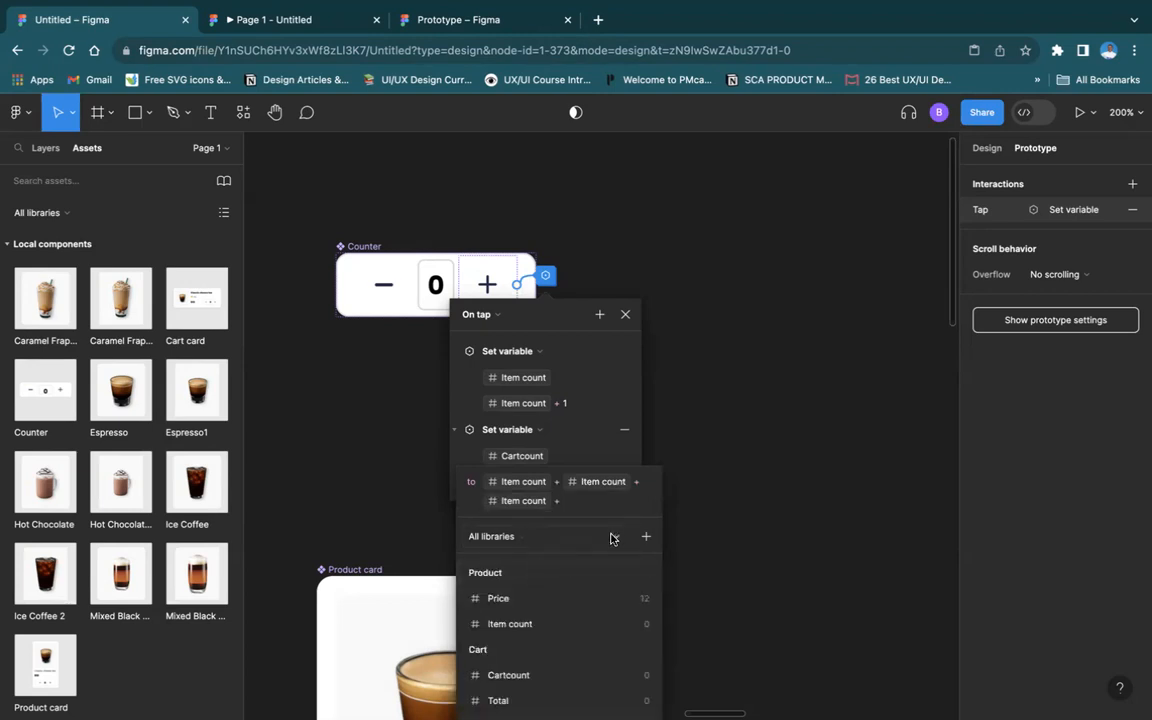
pyautogui.click(536, 622)
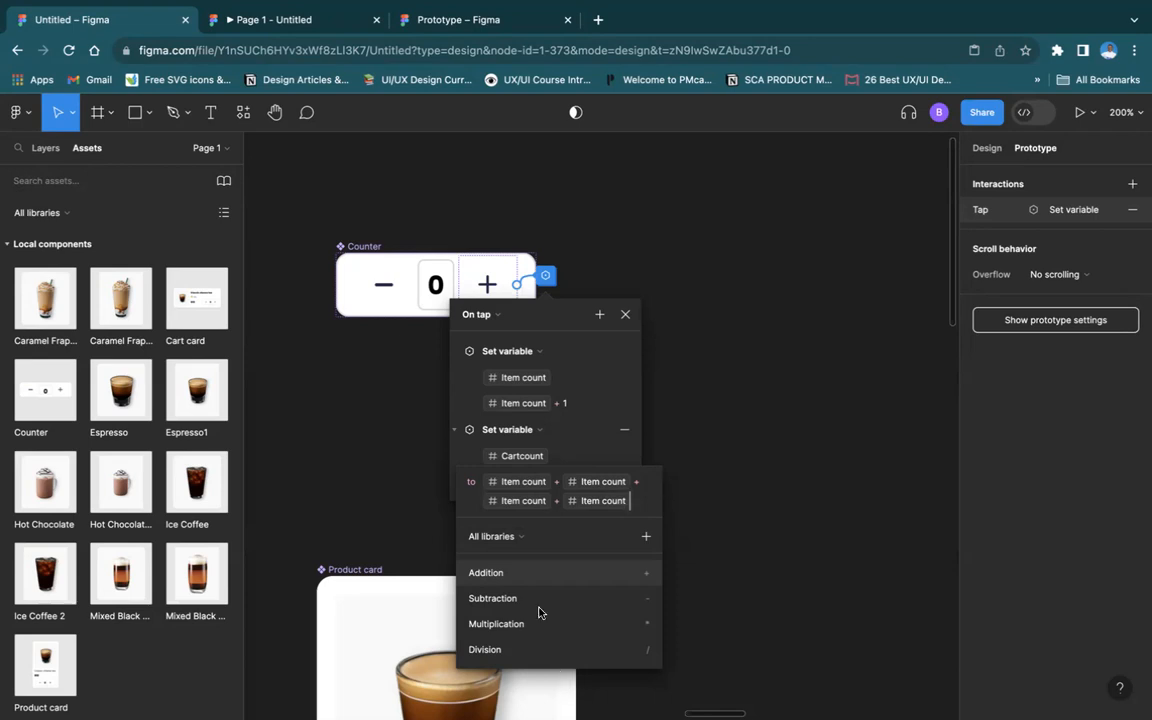
pyautogui.scroll(-3, 707, 404)
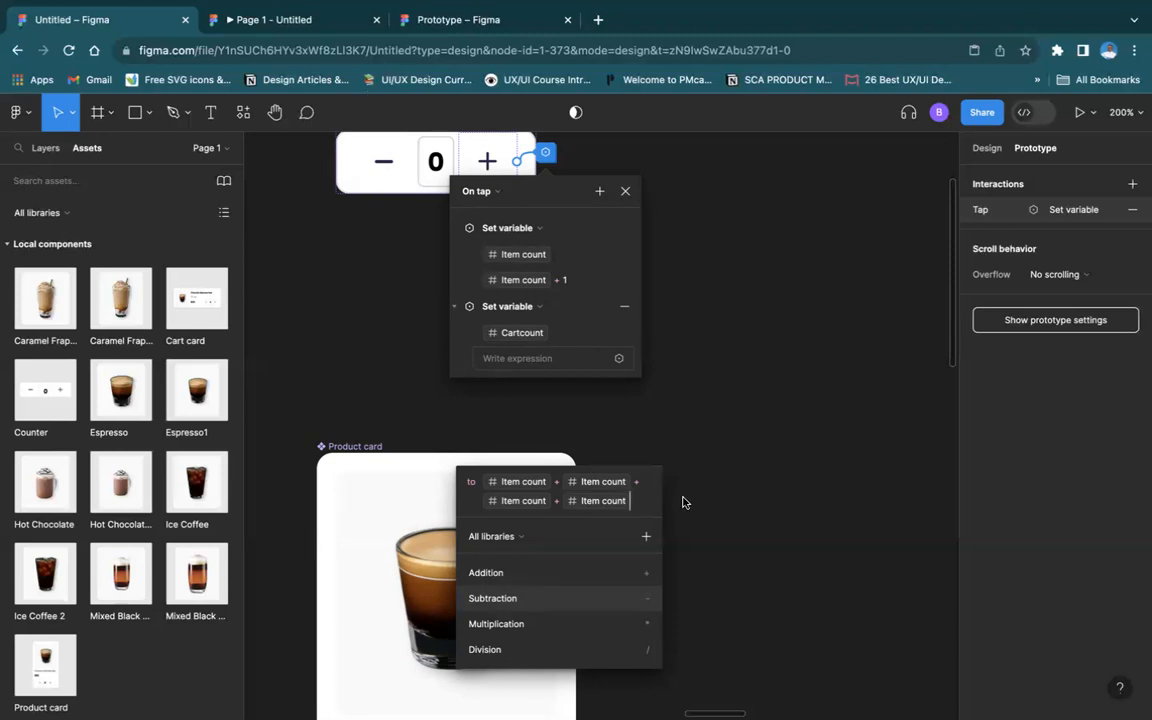
pyautogui.scroll(-5, 670, 495)
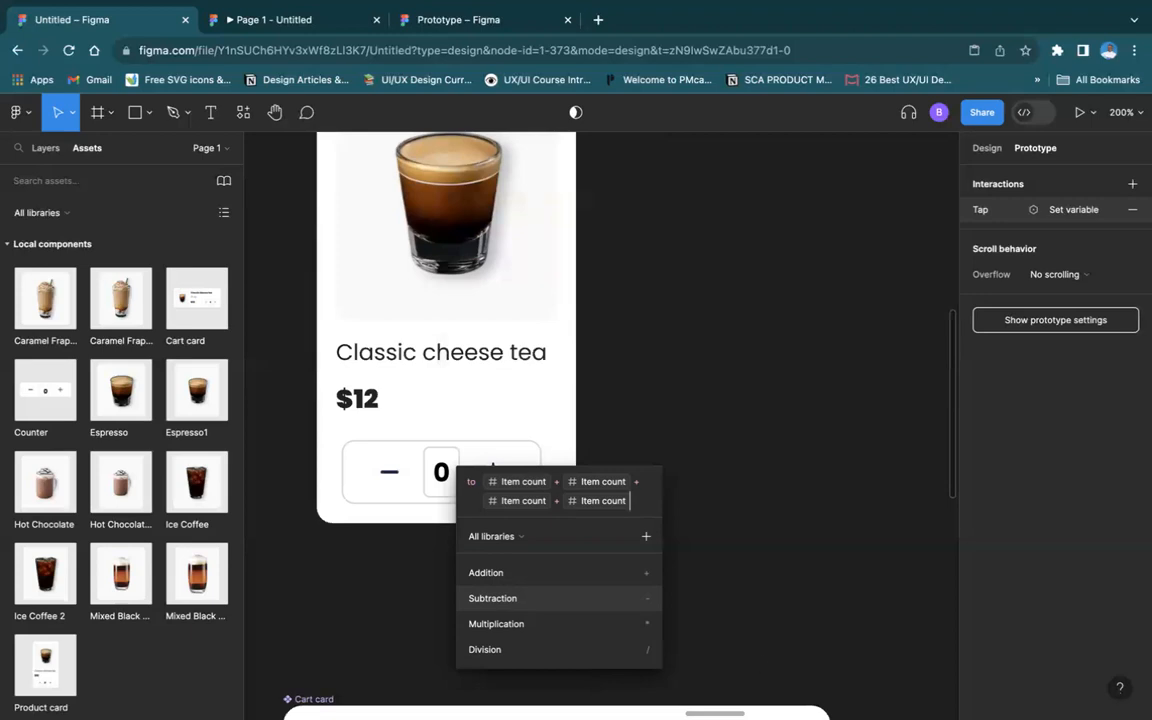
pyautogui.press('Escape')
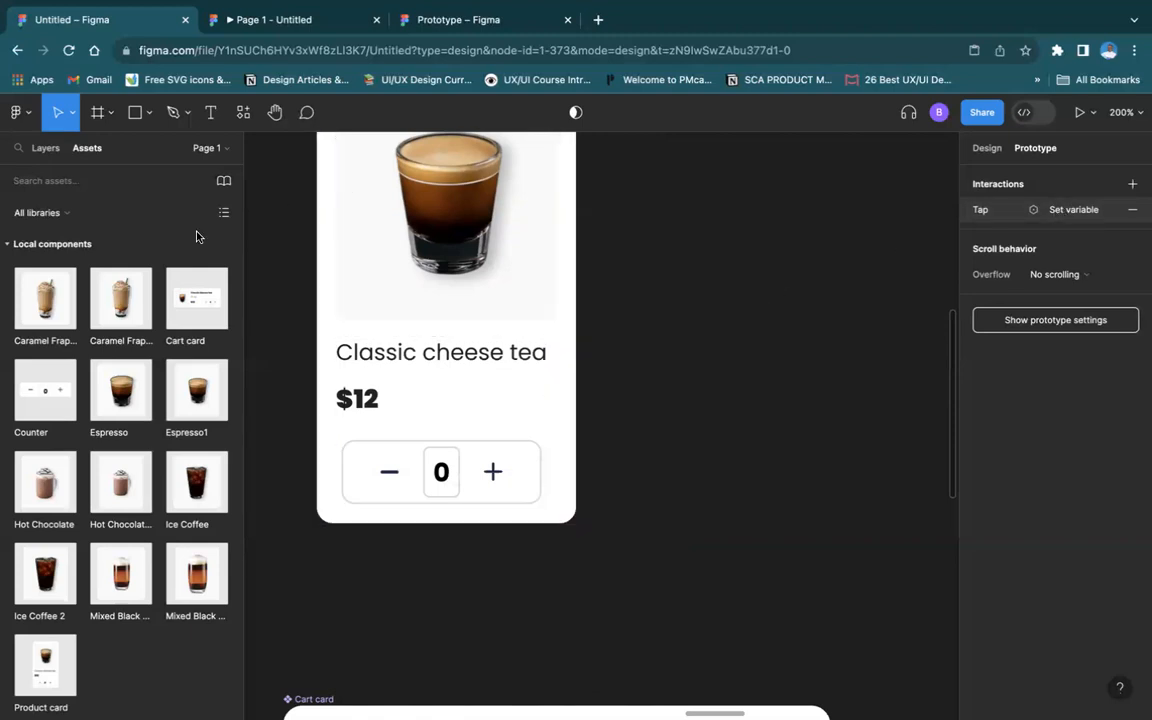
pyautogui.scroll(6, 581, 337)
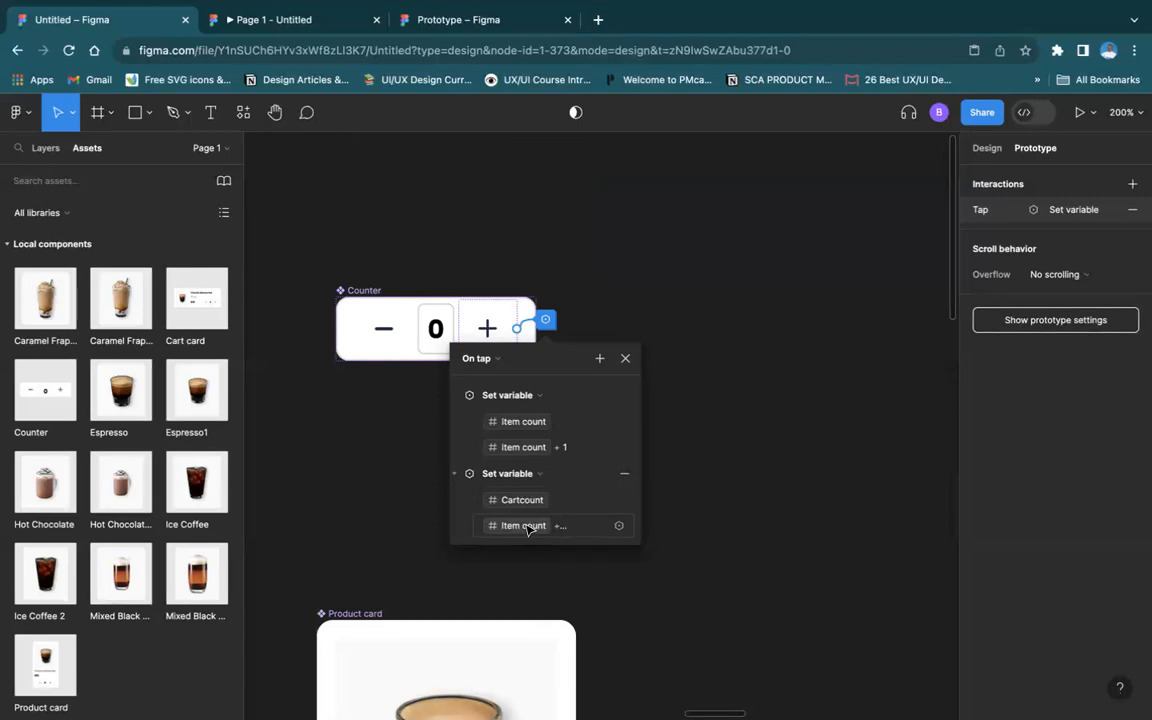
# Examine the mode options of the first Item count term in the Cartcount expression, and close the interaction settings
pyautogui.click(527, 527)
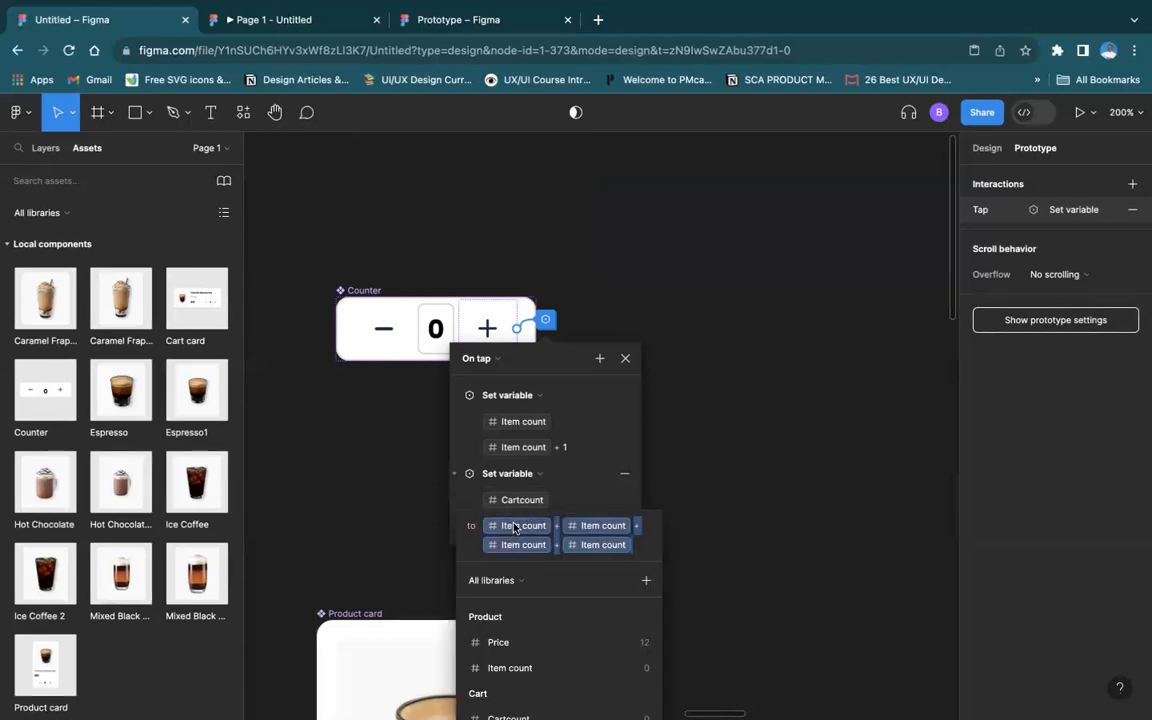
pyautogui.click(515, 528)
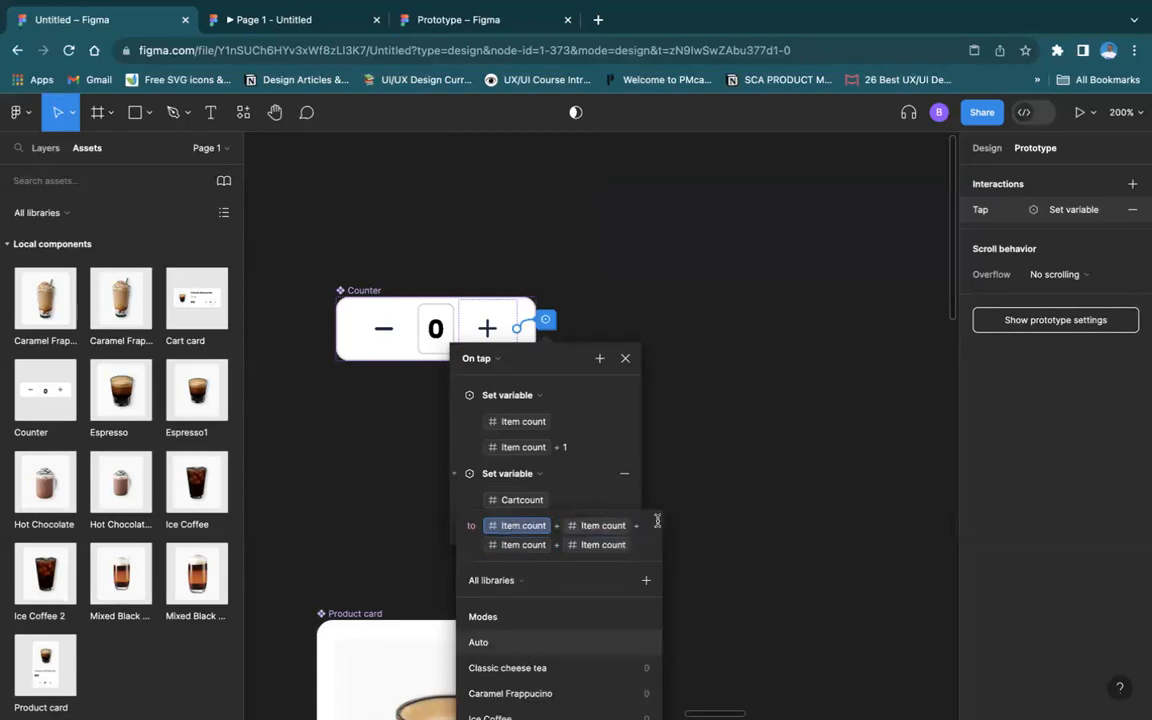
pyautogui.scroll(-5, 634, 456)
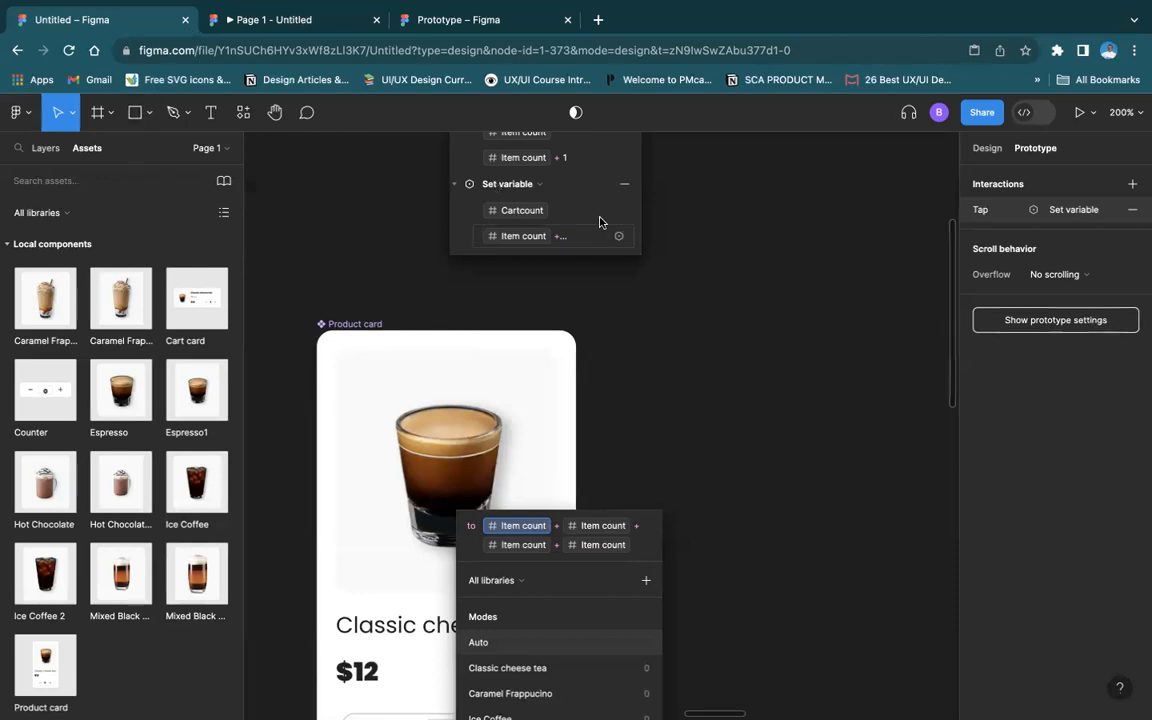
pyautogui.click(732, 261)
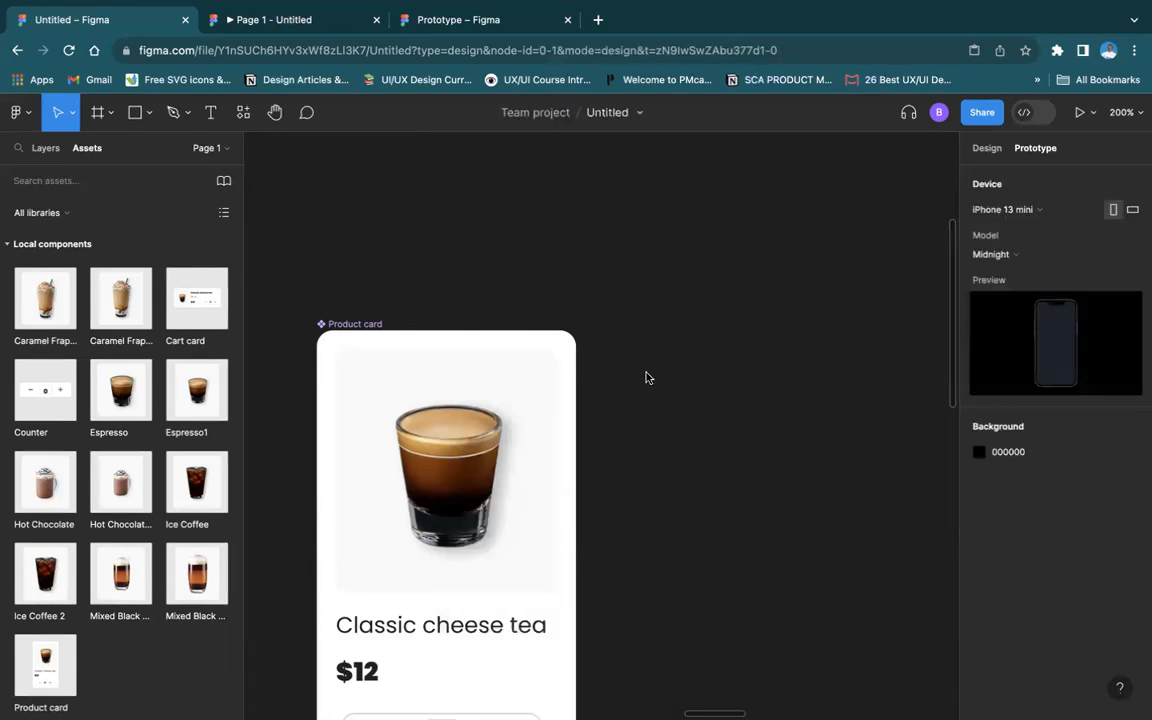
pyautogui.scroll(-1, 646, 377)
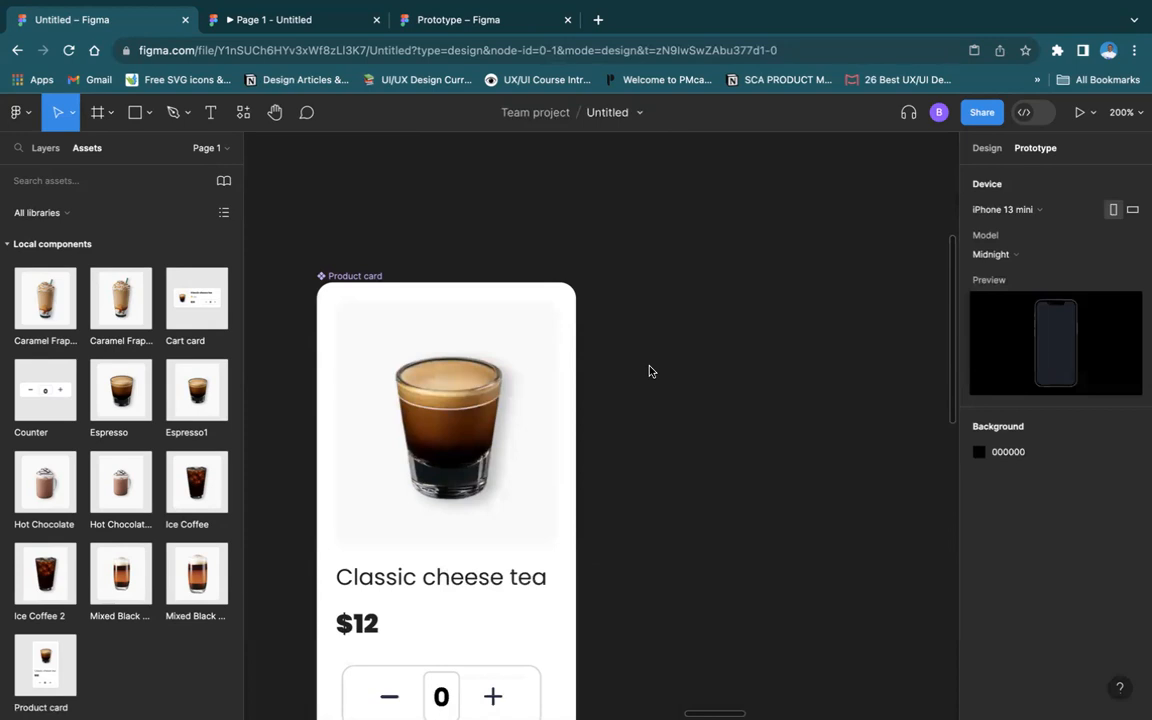
pyautogui.hotkey('shift', '0')
pyautogui.press('-')
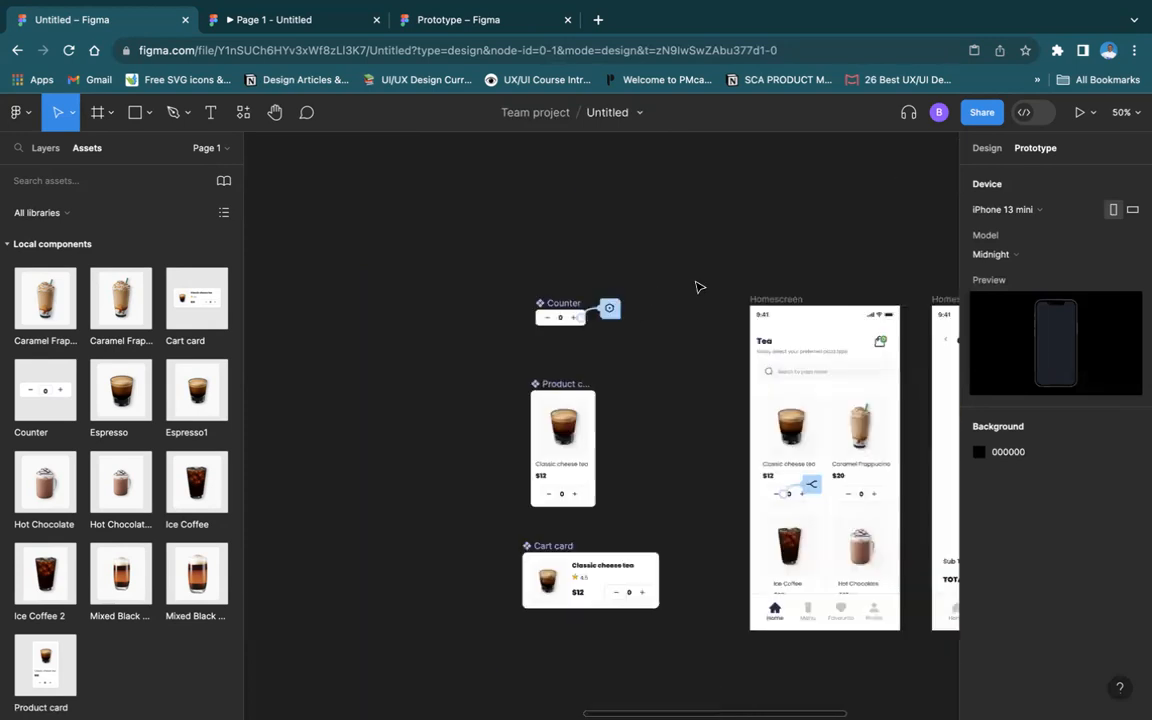
pyautogui.hscroll(3, 698, 287)
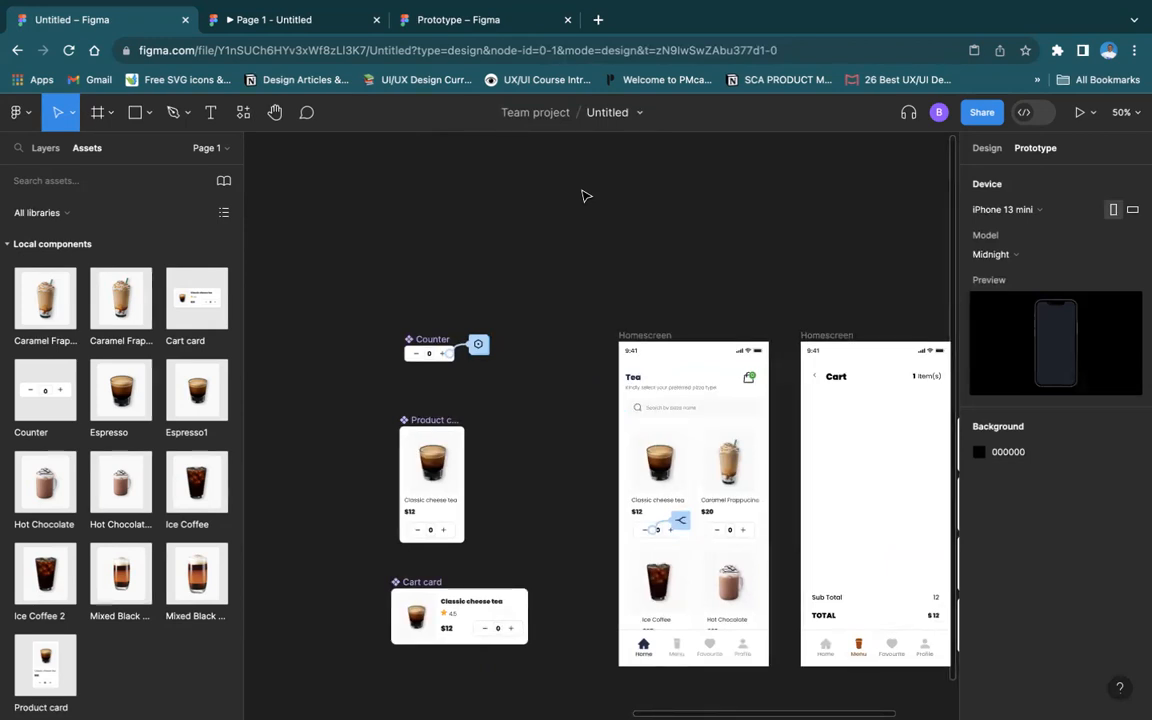
pyautogui.hotkey('shift', '0')
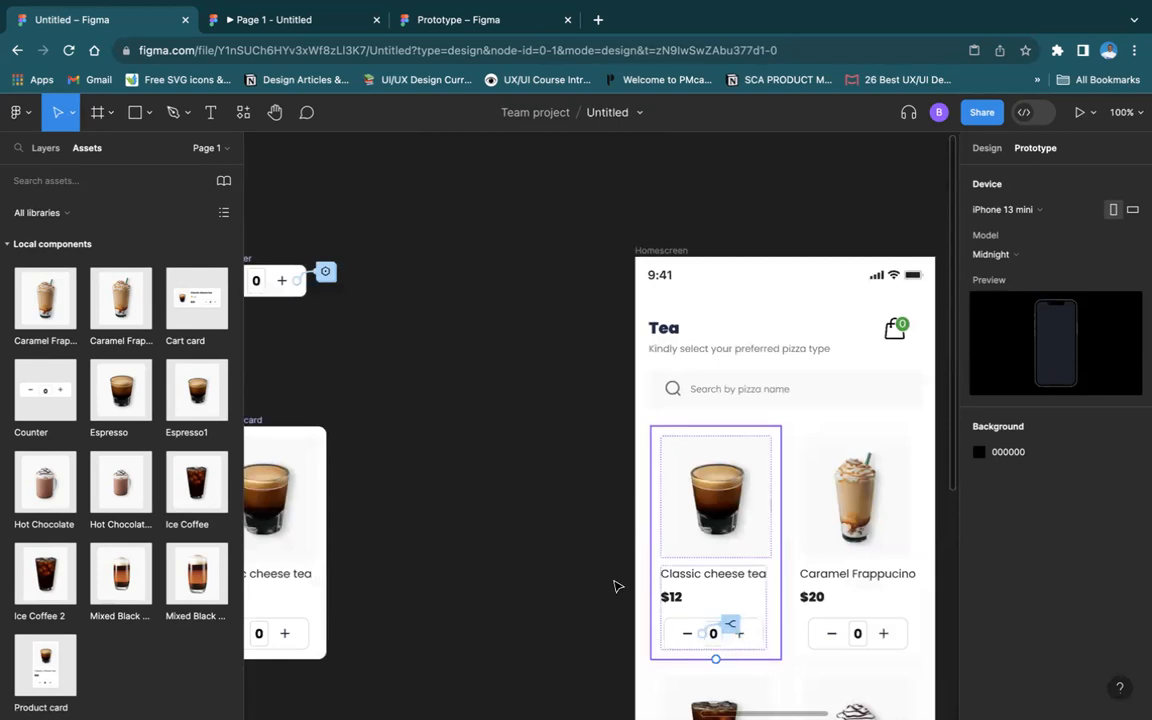
pyautogui.hscroll(-2, 314, 268)
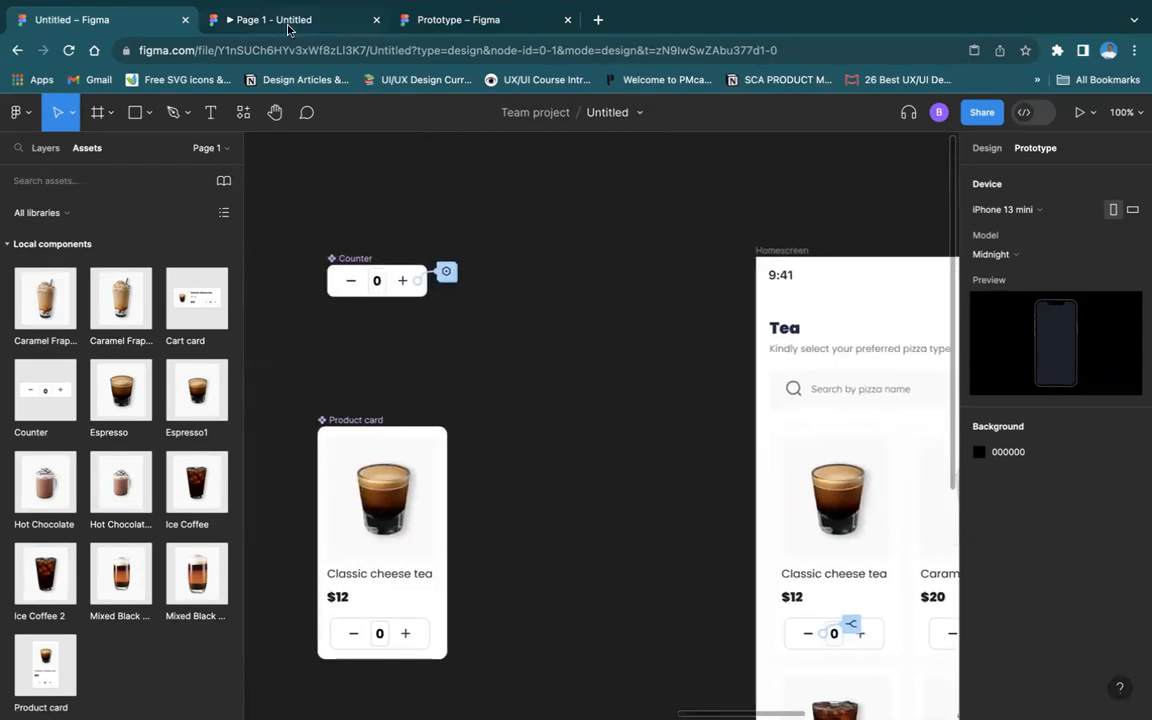
# Switch to the running prototype and test the cart badge by raising the Classic cheese tea counter to 5 and lowering it to 0
pyautogui.click(288, 30)
pyautogui.click(541, 445)
pyautogui.click(541, 445)
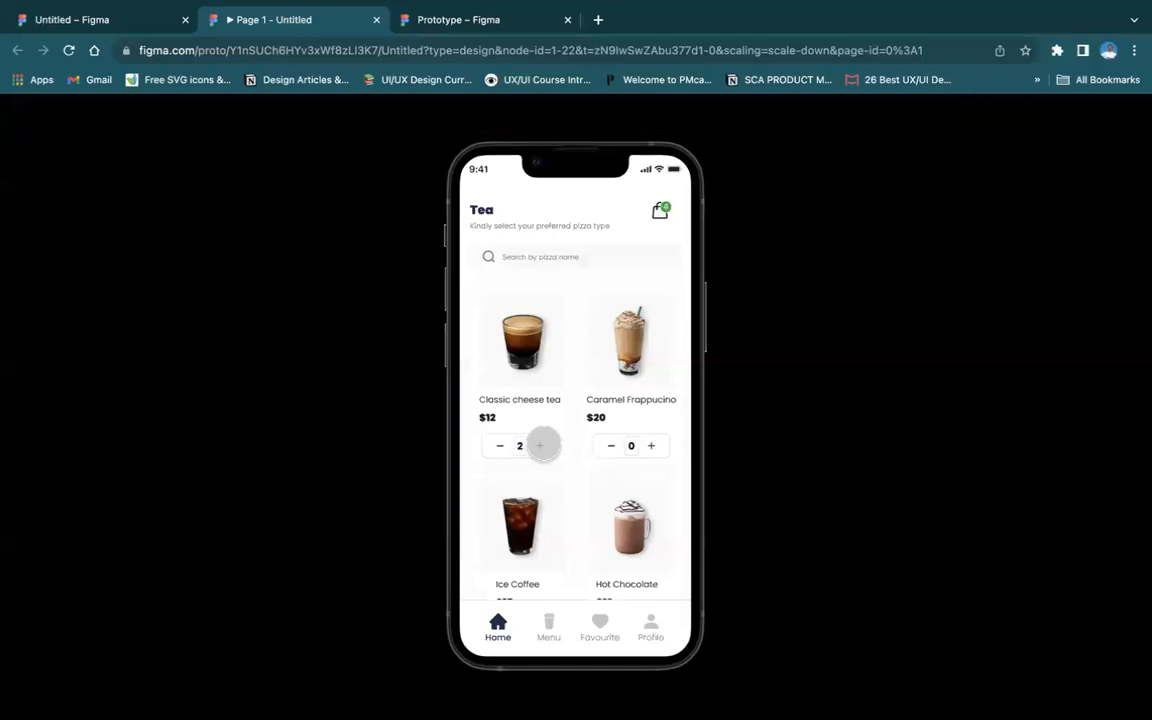
pyautogui.click(541, 445)
pyautogui.click(541, 445)
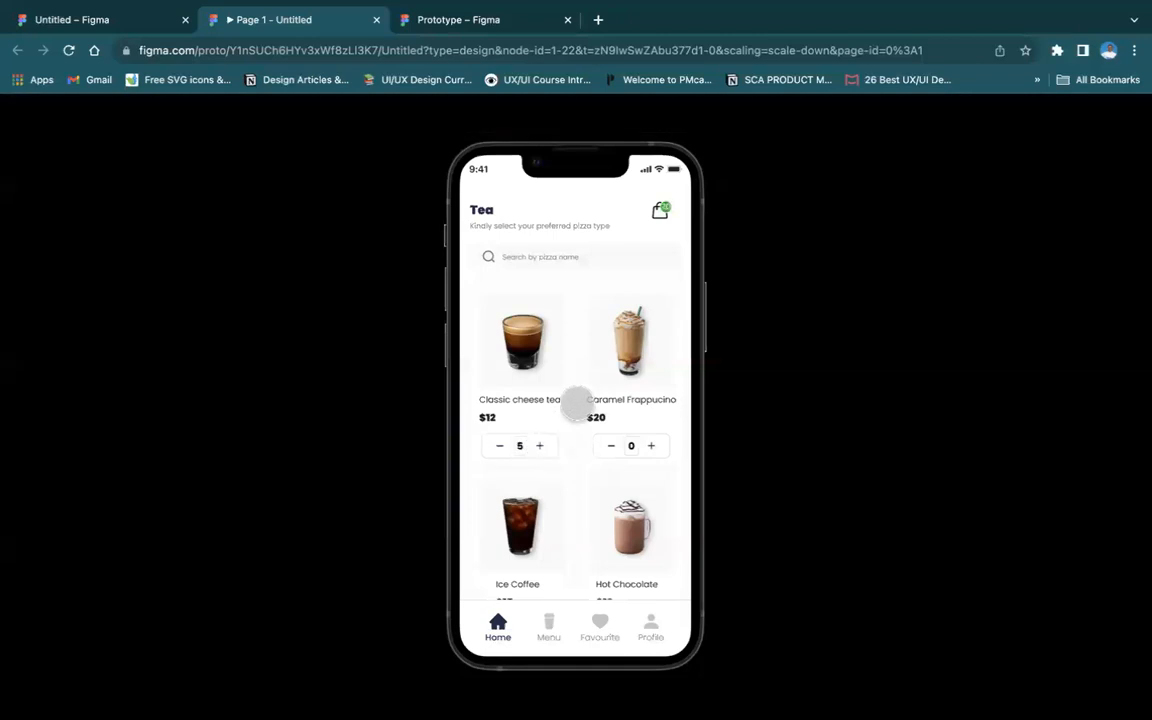
pyautogui.click(498, 444)
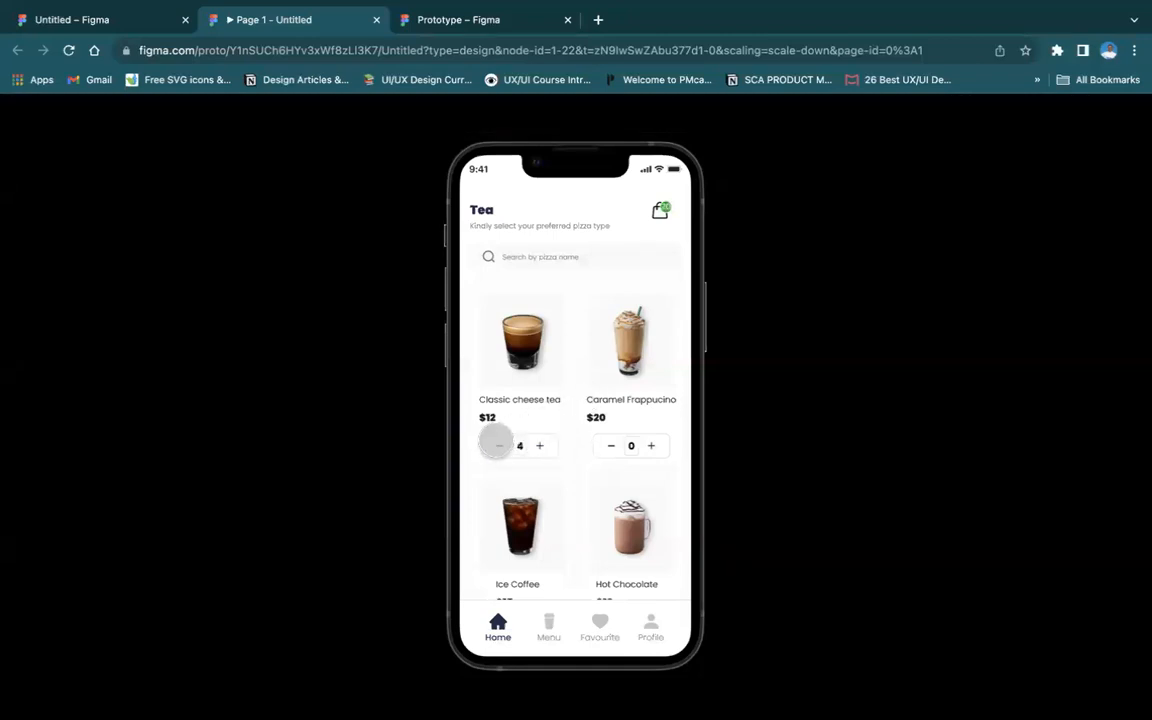
pyautogui.click(497, 444)
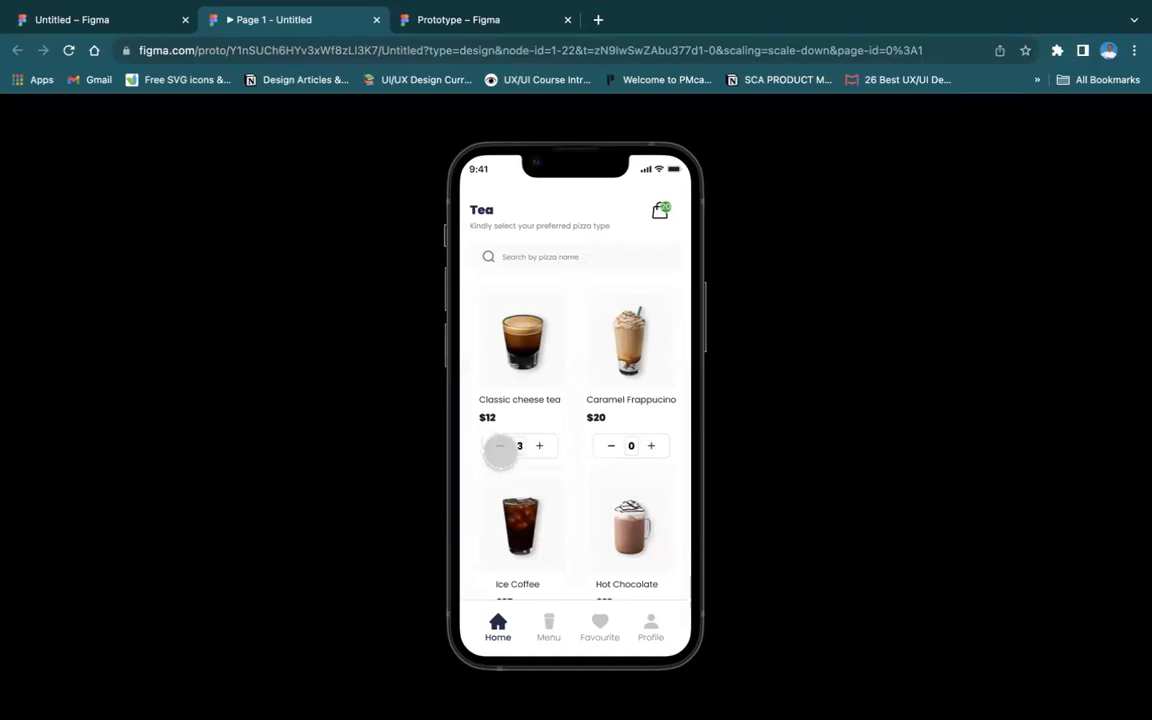
pyautogui.click(499, 446)
pyautogui.click(499, 446)
pyautogui.click(499, 446)
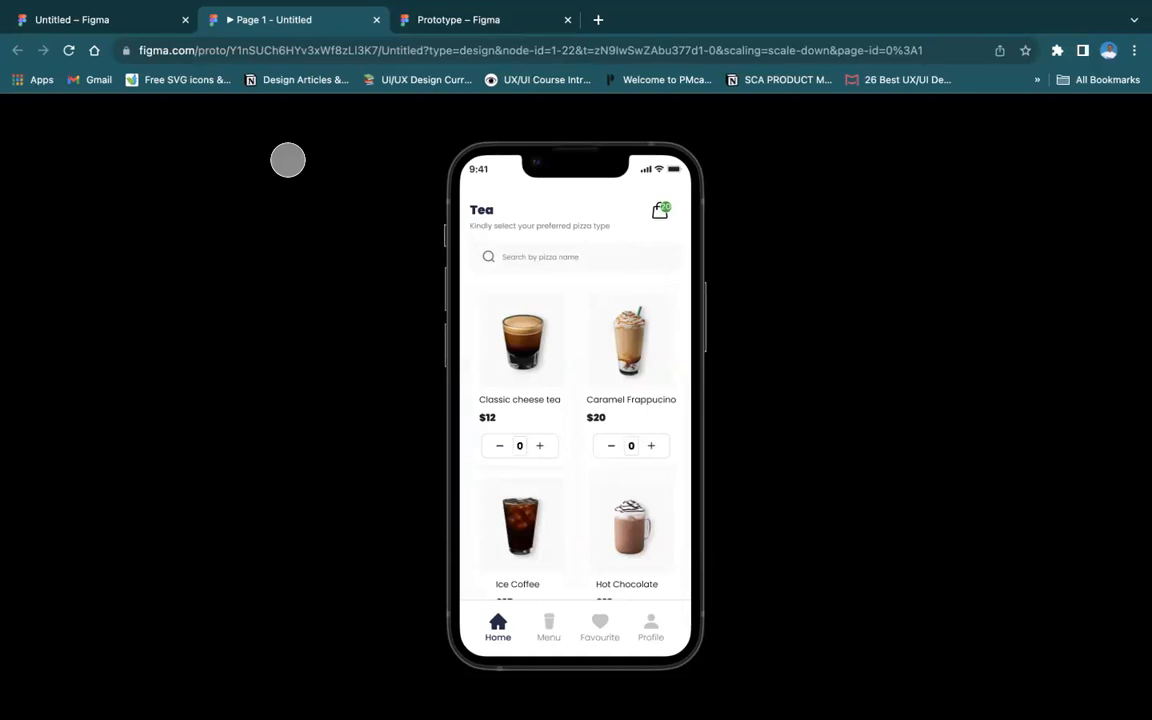
# Return to the design file, open the Counter component's plus button interaction, and reselect Cartcount as the second Set variable action's target
pyautogui.click(152, 22)
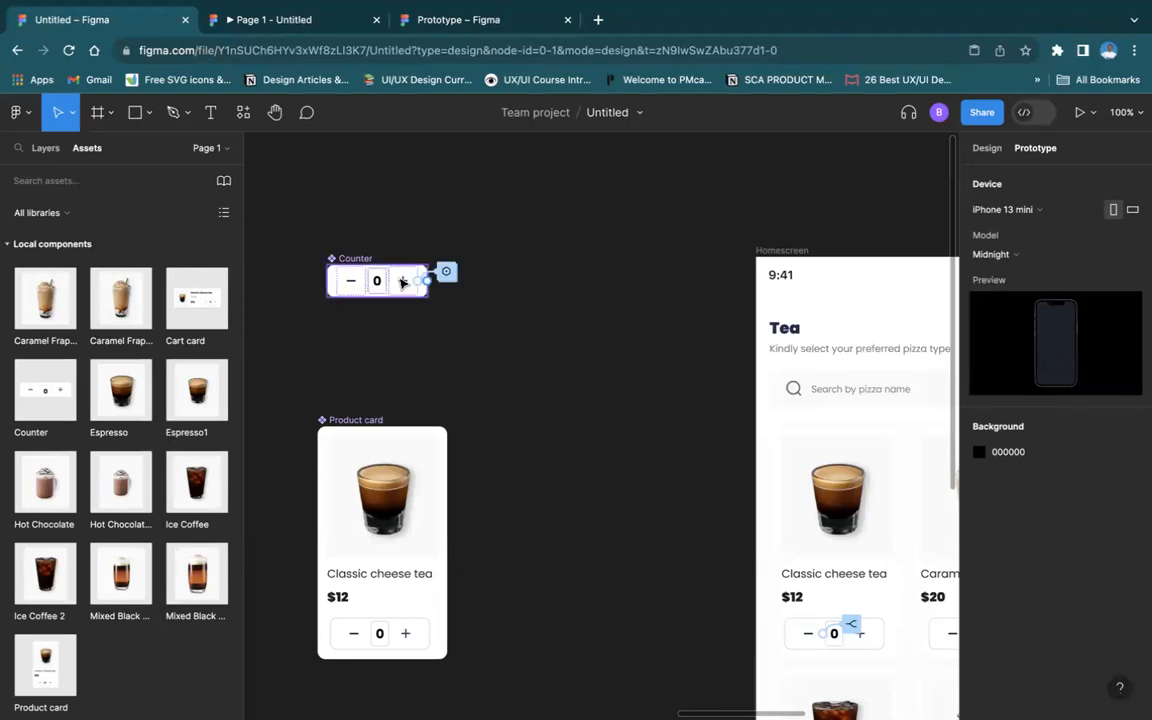
pyautogui.hscroll(2, 470, 465)
pyautogui.scroll(-1, 470, 465)
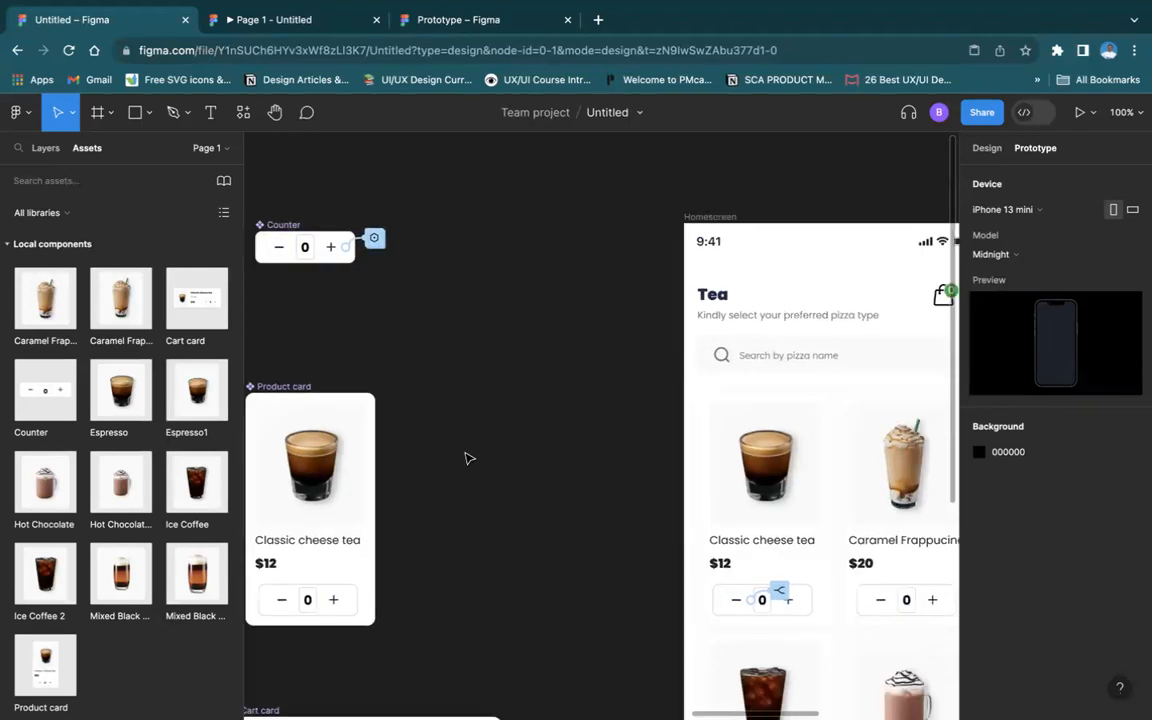
pyautogui.click(374, 238)
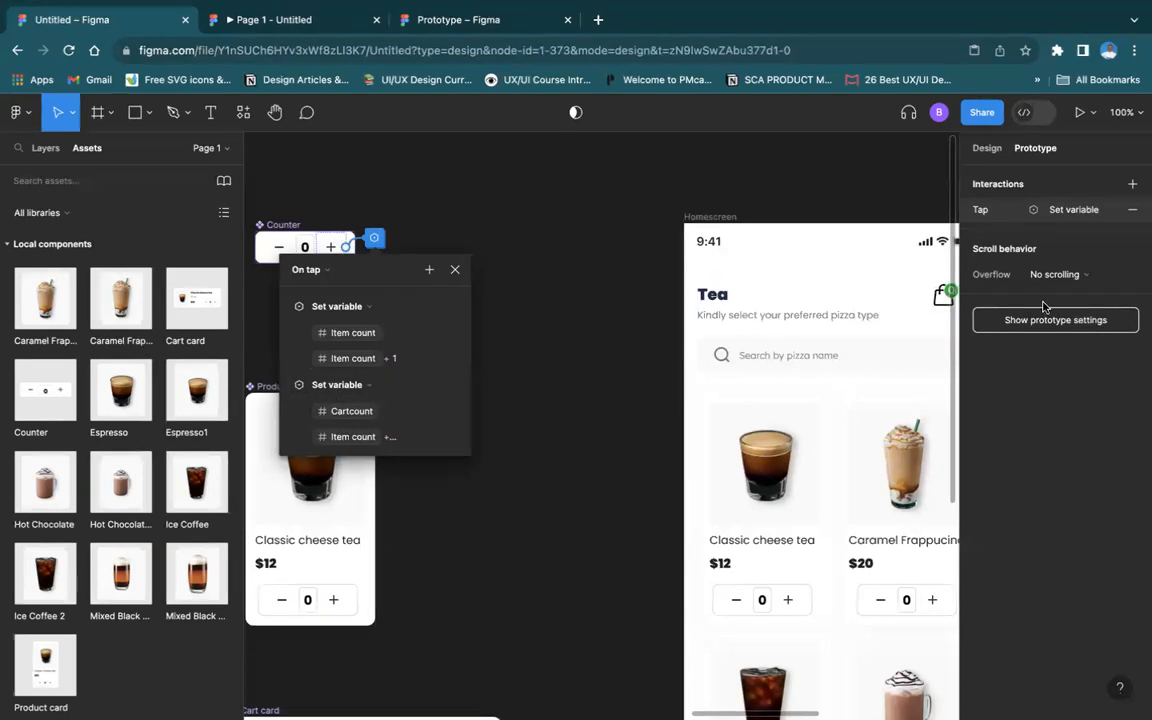
pyautogui.hscroll(2, 912, 311)
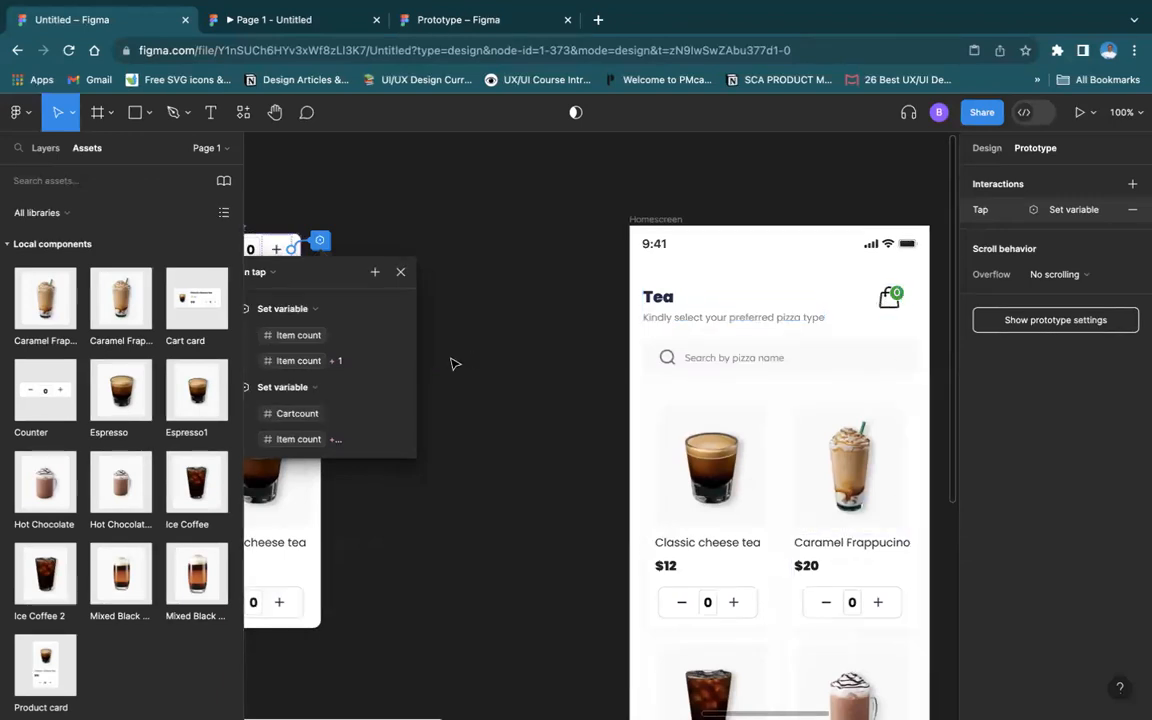
pyautogui.hscroll(-3, 450, 360)
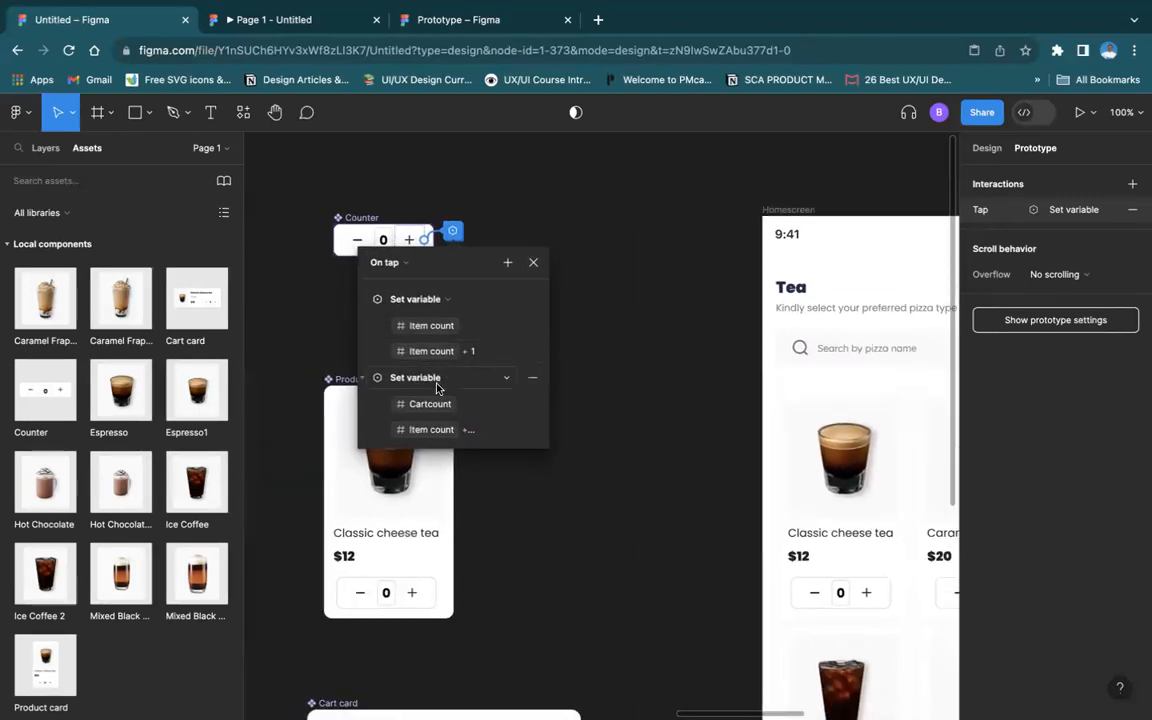
pyautogui.scroll(-3, 679, 567)
pyautogui.hscroll(3, 679, 567)
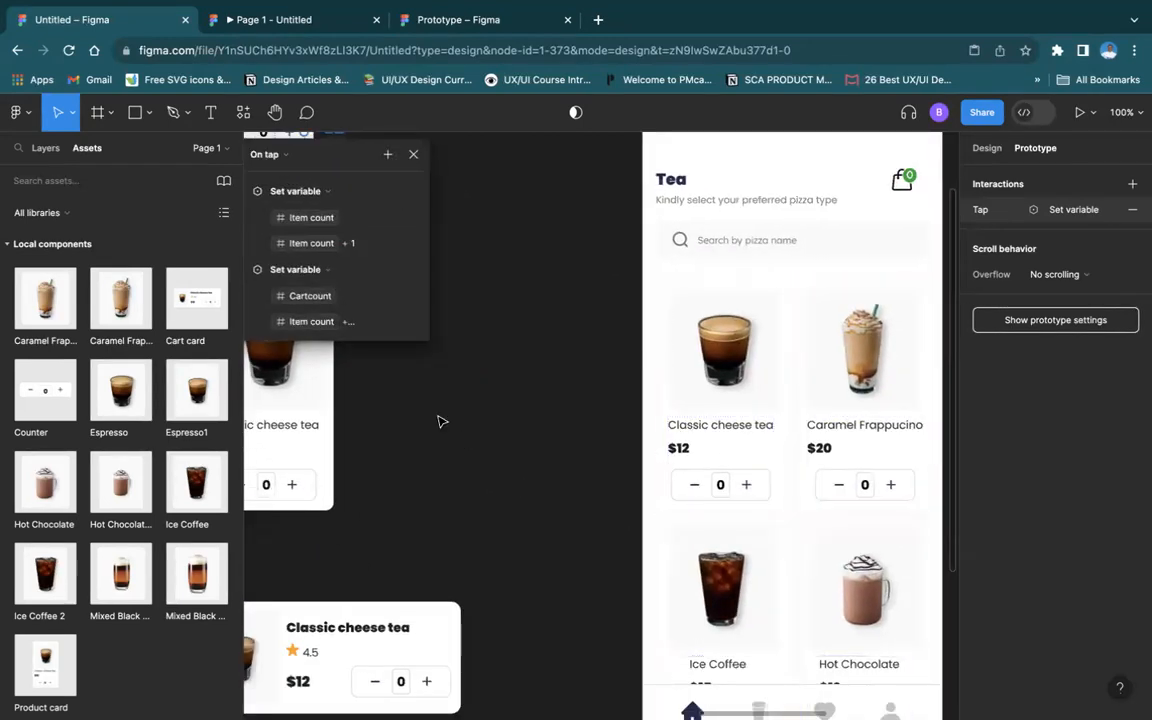
pyautogui.scroll(3, 442, 419)
pyautogui.hscroll(-4, 442, 419)
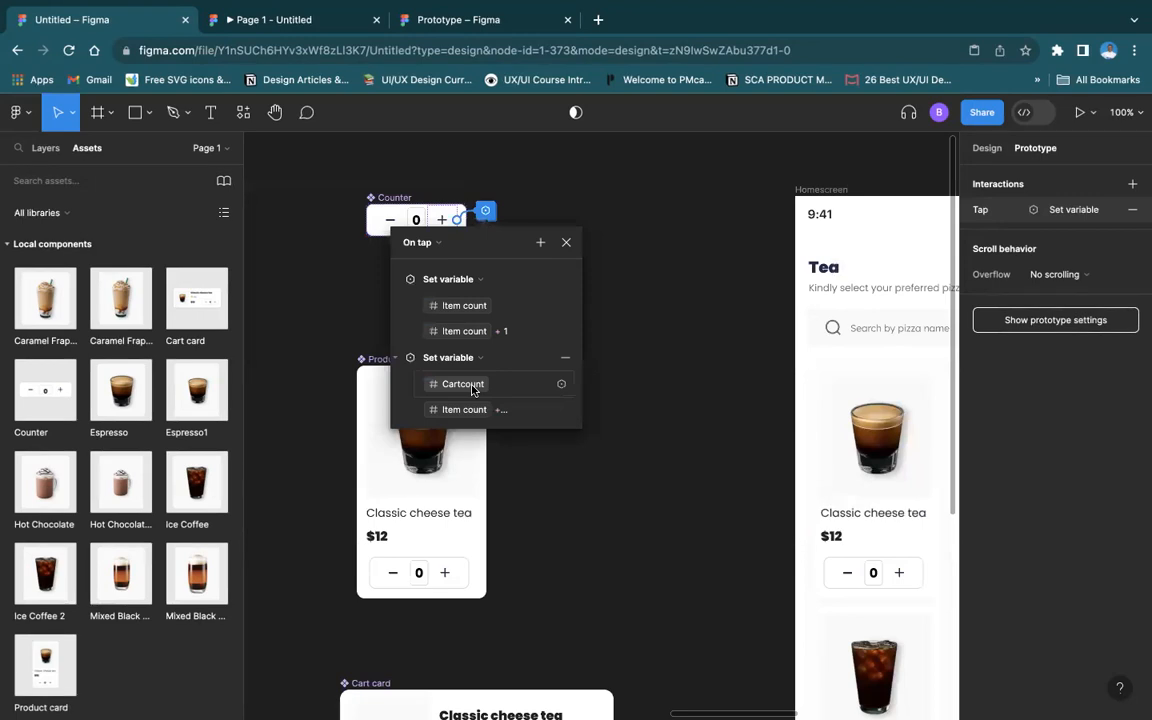
pyautogui.click(474, 389)
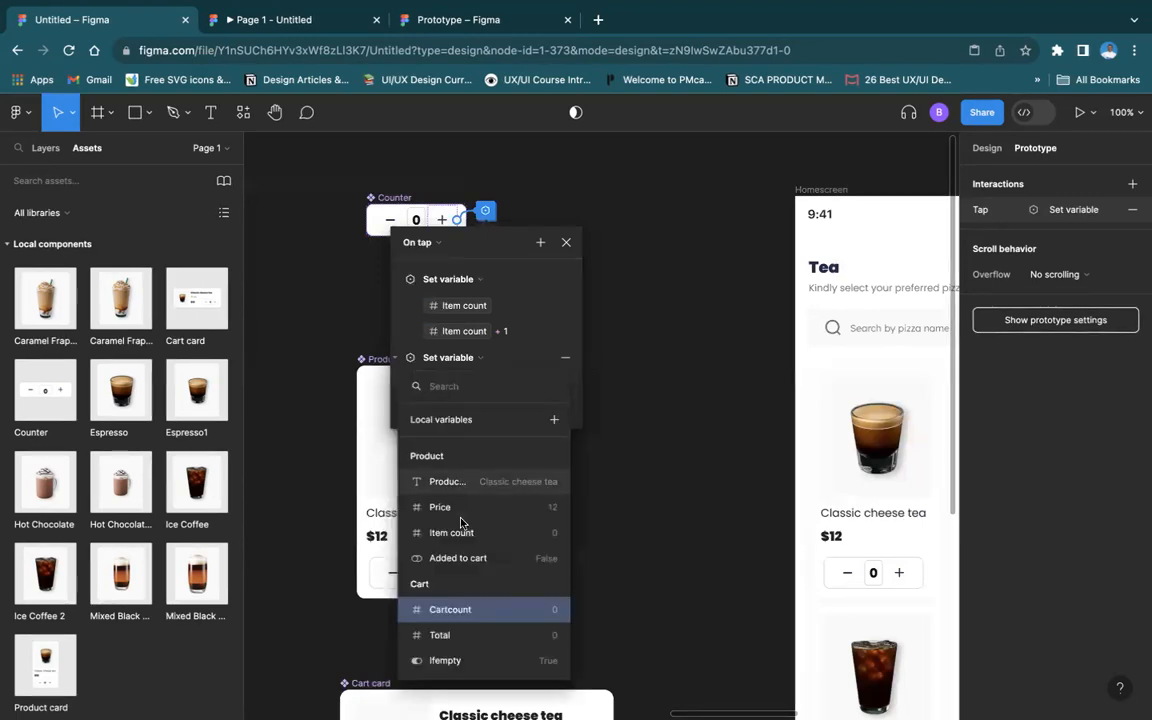
pyautogui.click(475, 607)
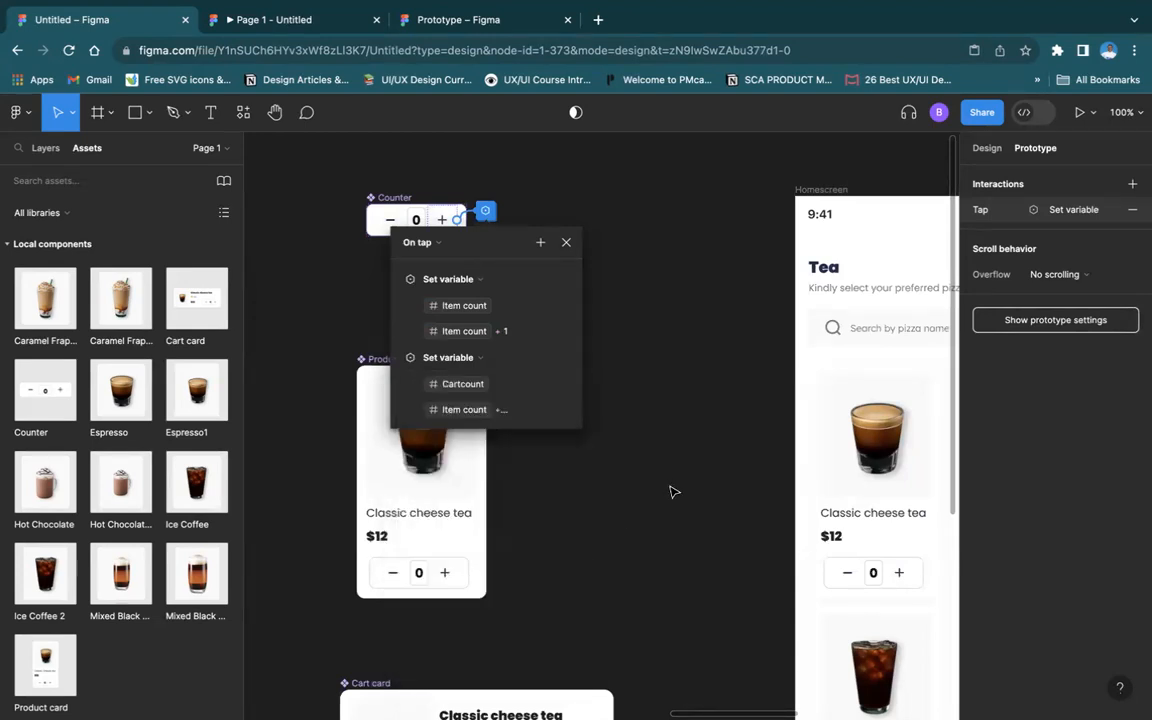
# Assign the Classic cheese tea mode to the first Item count term of the Cartcount expression and Caramel Frappucino to the second
pyautogui.click(459, 410)
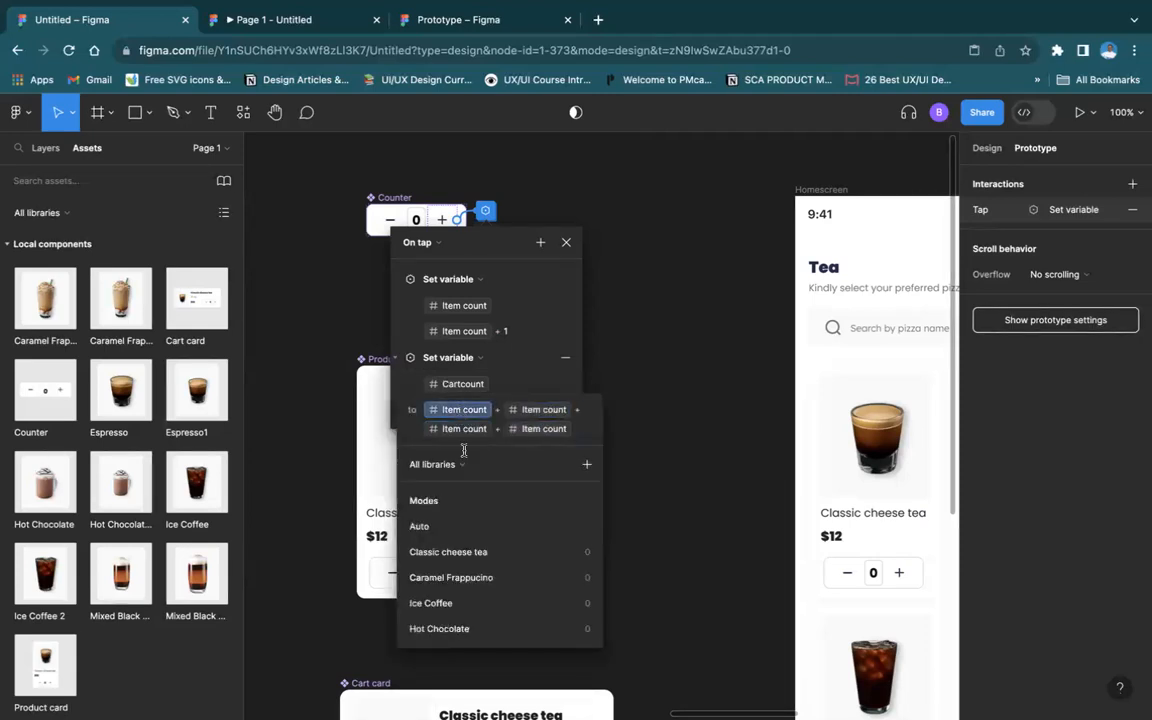
pyautogui.click(490, 553)
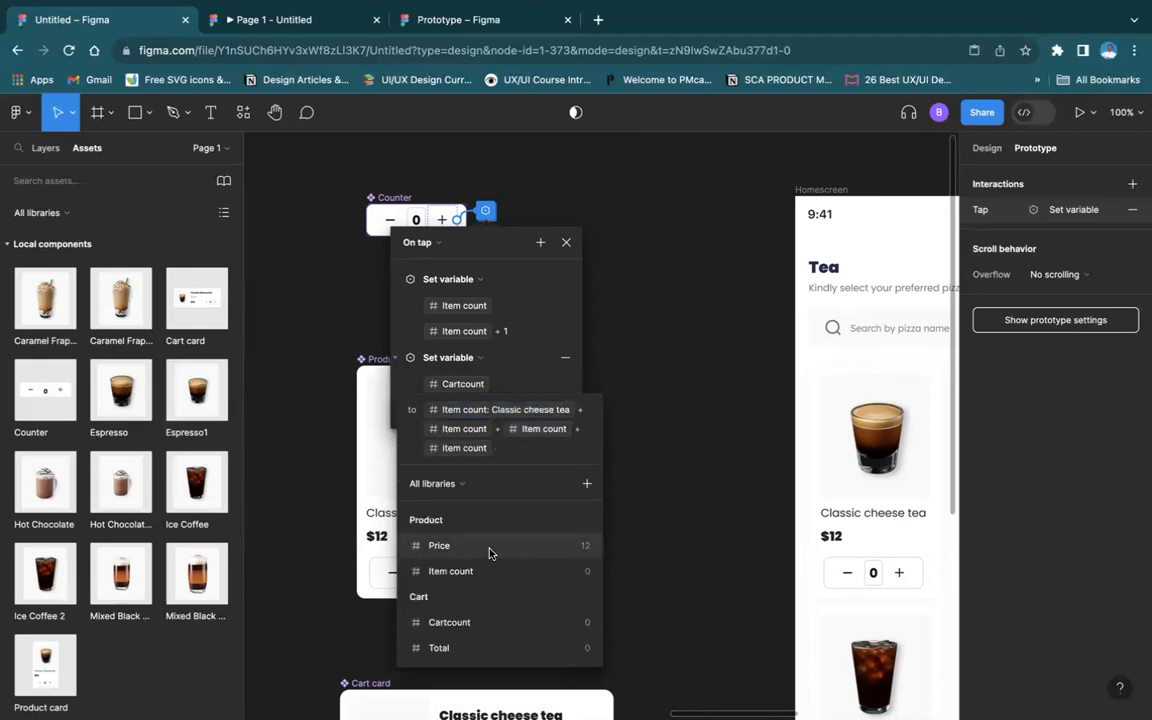
pyautogui.click(468, 430)
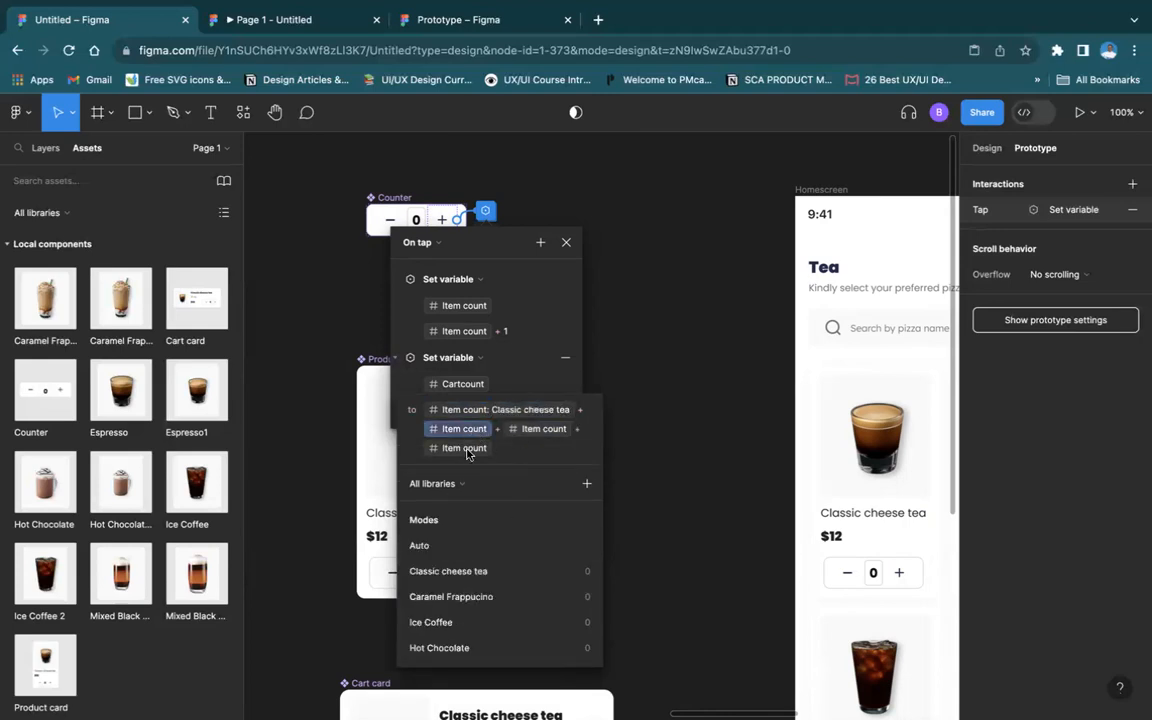
pyautogui.click(468, 597)
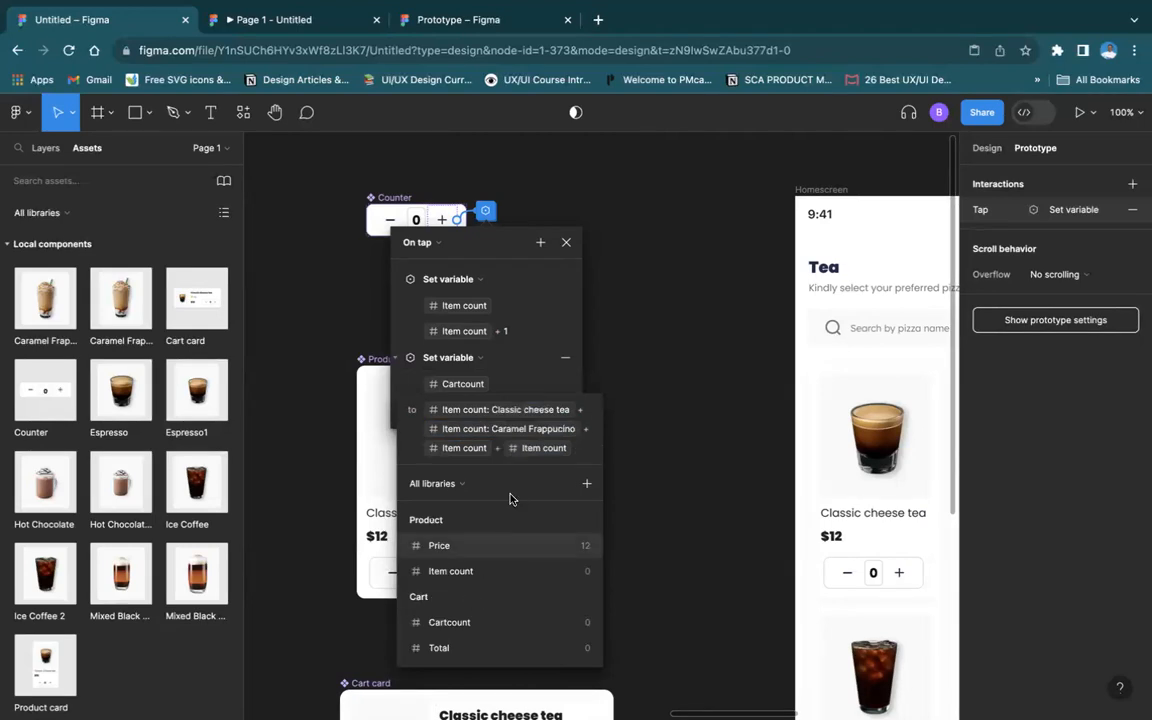
# Assign the Ice Coffee and Hot Chocolate modes to the third and fourth Item count terms, and close the interaction settings
pyautogui.click(465, 449)
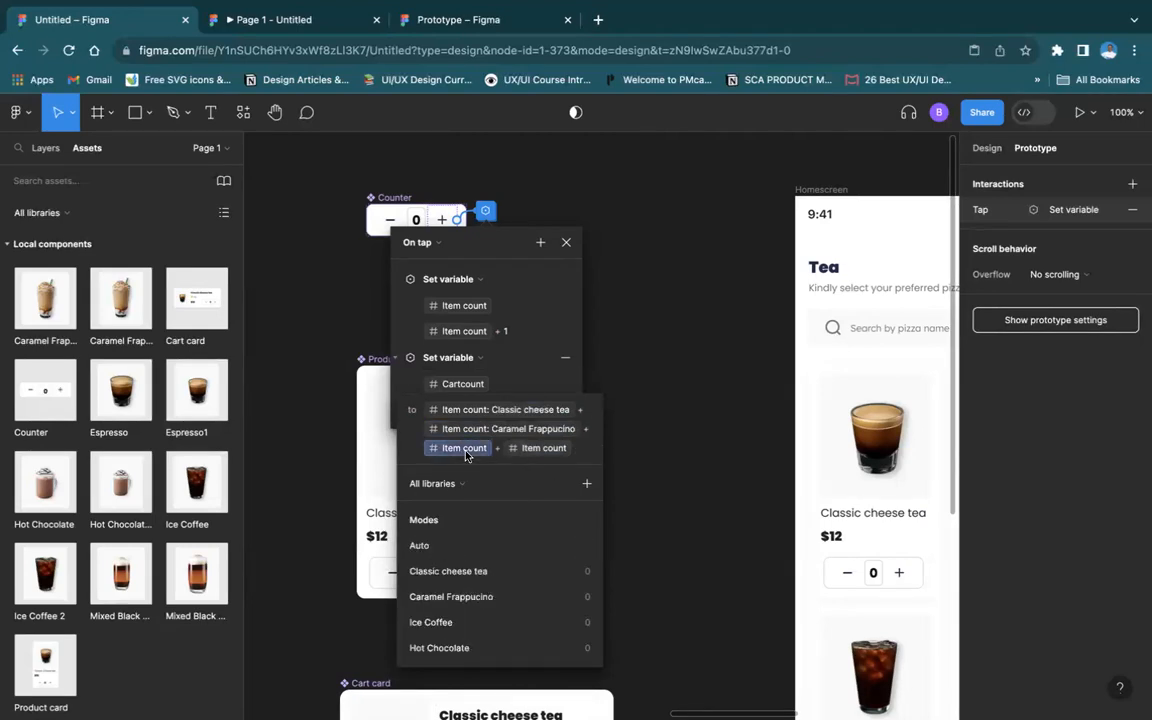
pyautogui.click(465, 625)
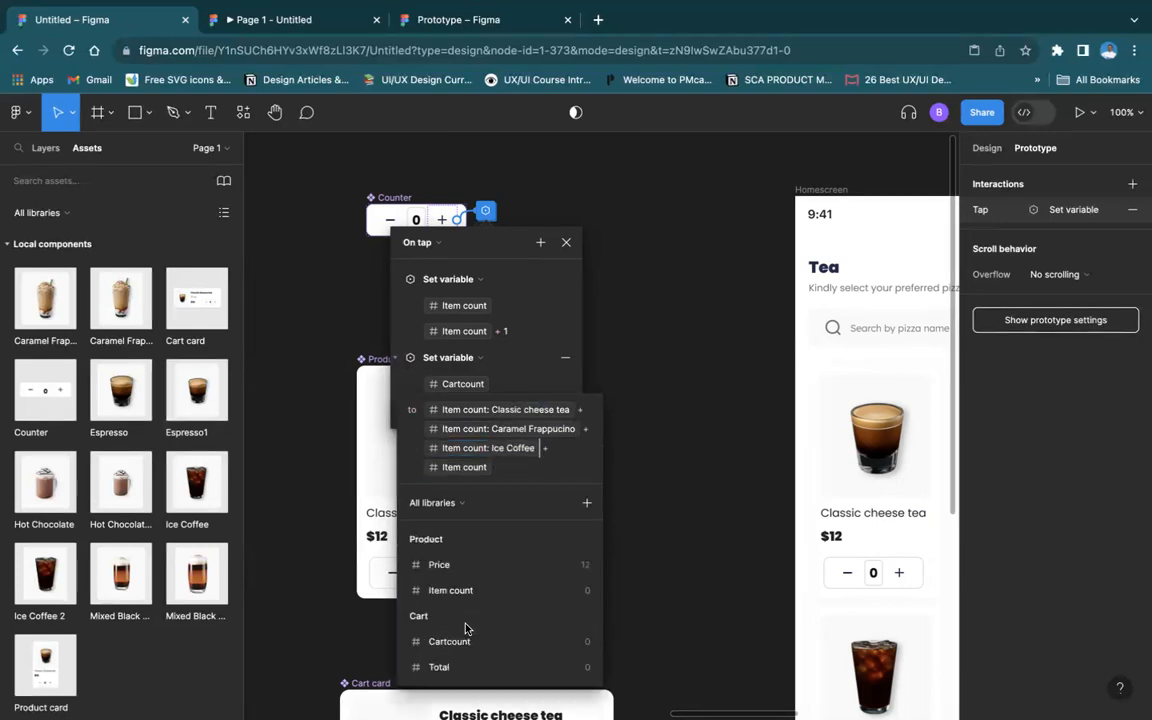
pyautogui.click(466, 468)
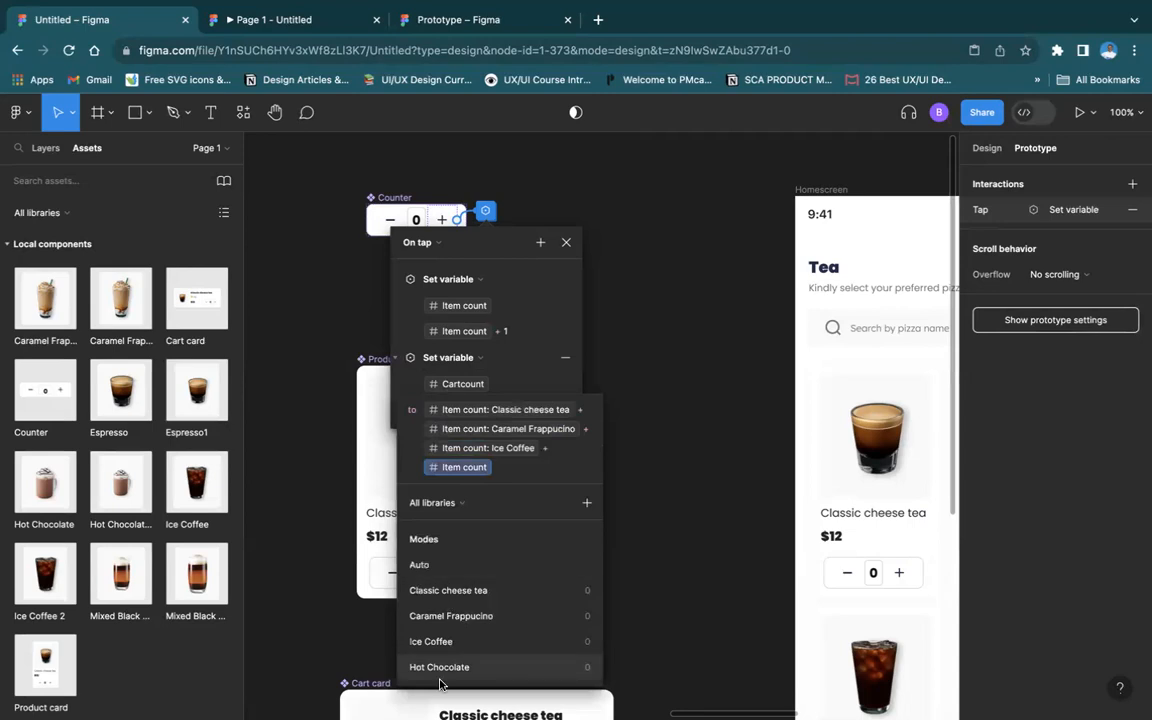
pyautogui.click(450, 666)
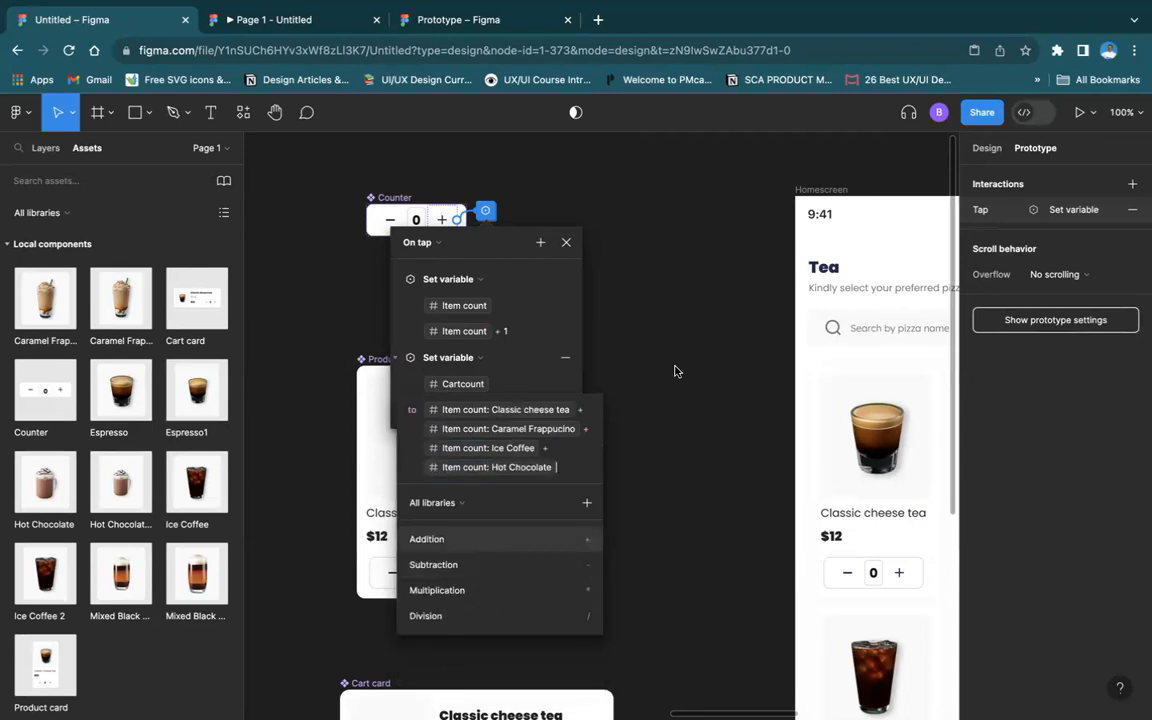
pyautogui.click(566, 244)
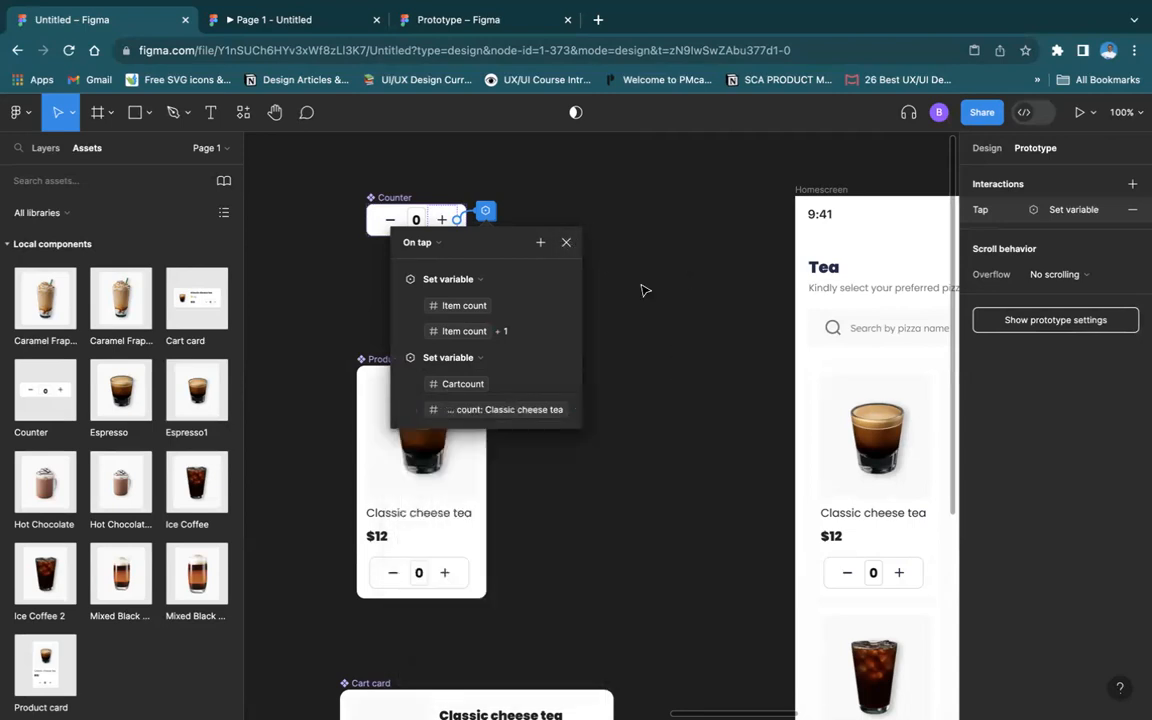
pyautogui.click(566, 243)
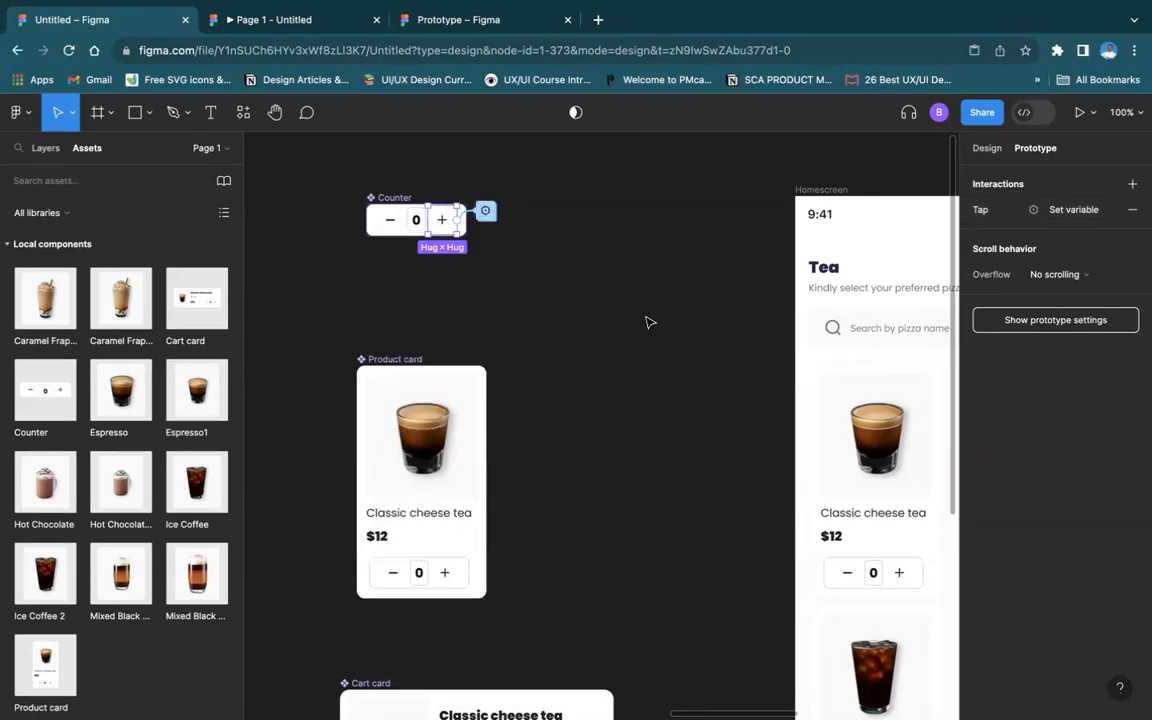
# Switch to the running prototype and test the cart badge by raising the Caramel Frappucino and Classic cheese tea counters to 2 each
pyautogui.hscroll(10, 646, 322)
pyautogui.scroll(-5, 646, 322)
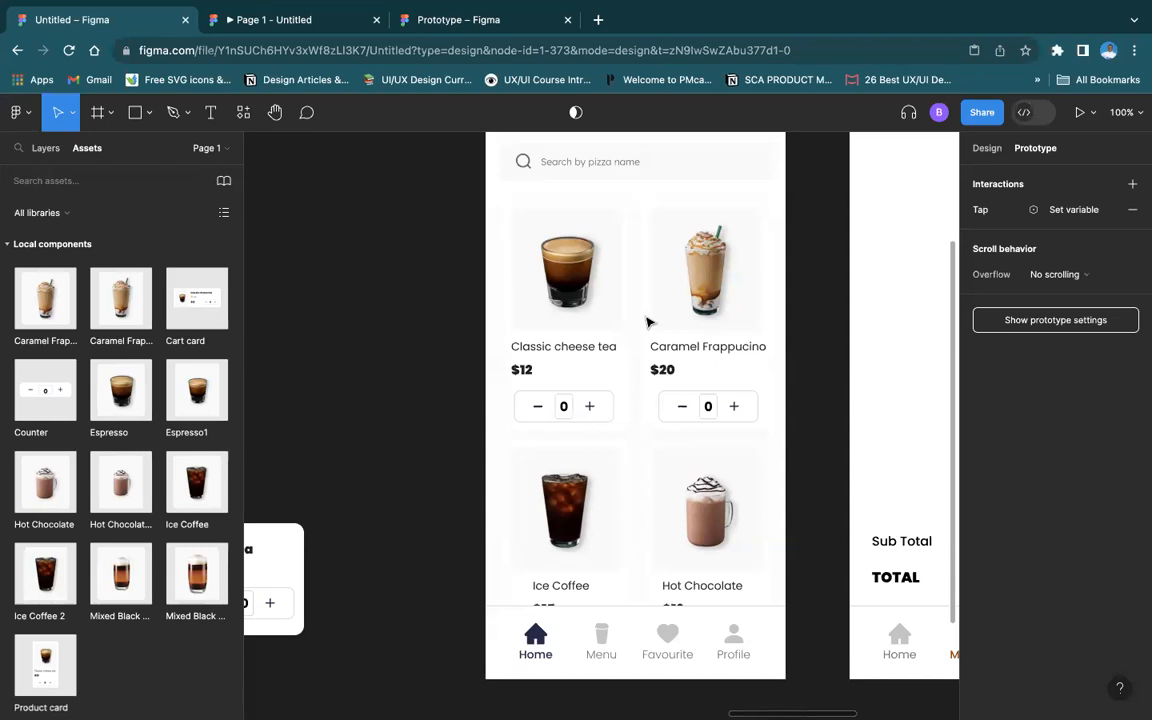
pyautogui.click(263, 22)
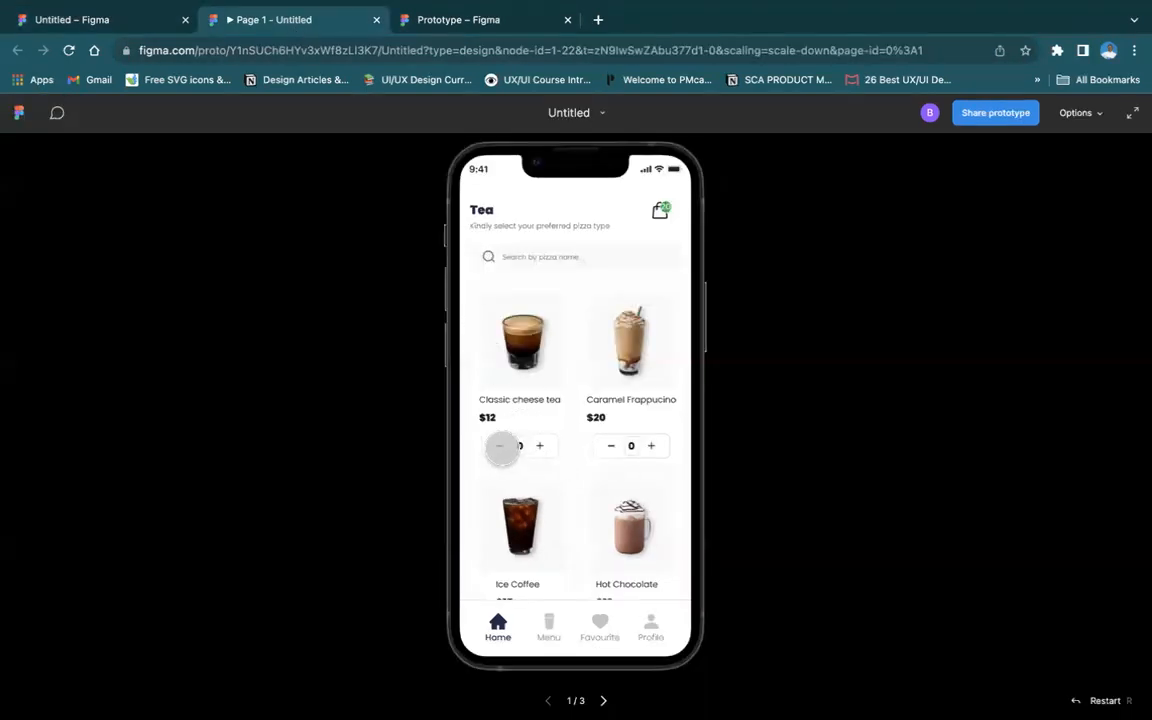
pyautogui.click(607, 448)
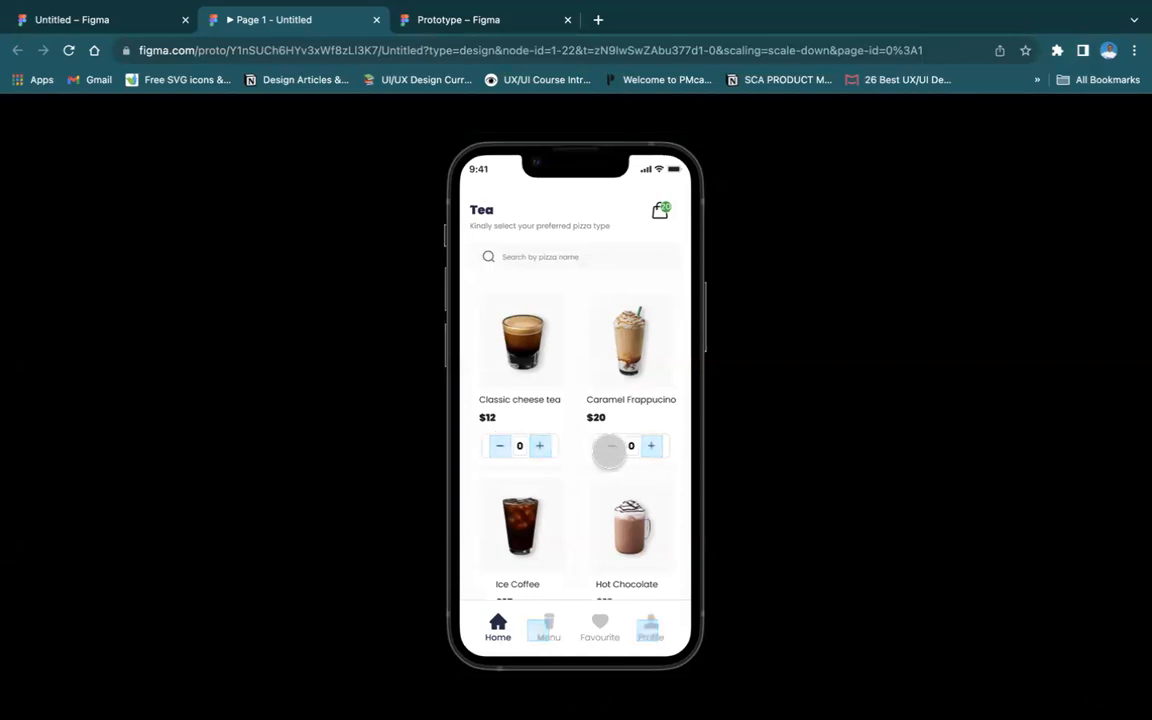
pyautogui.click(652, 447)
pyautogui.click(652, 447)
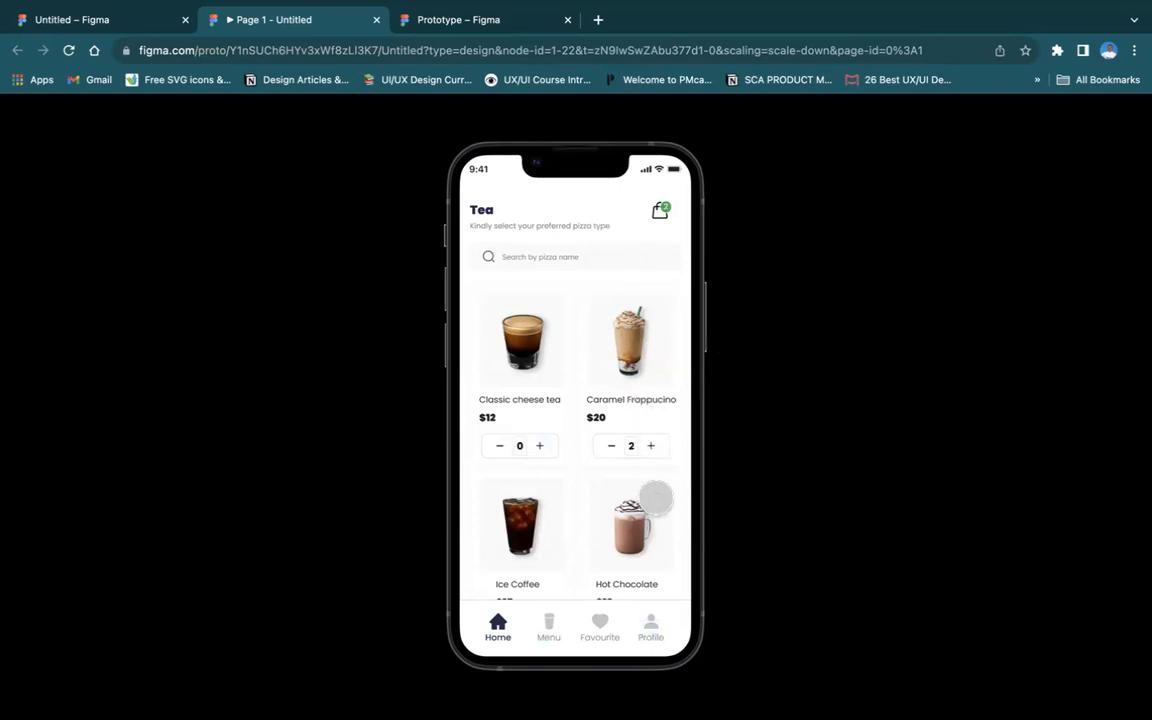
pyautogui.click(541, 446)
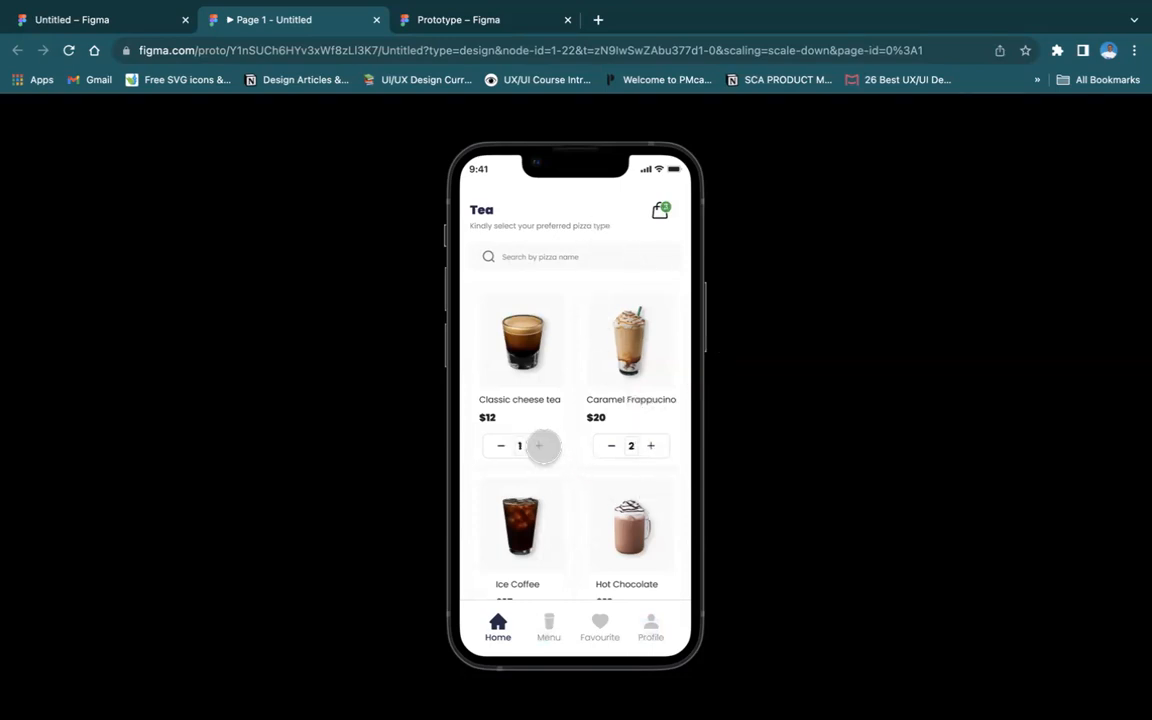
pyautogui.scroll(-1, 614, 552)
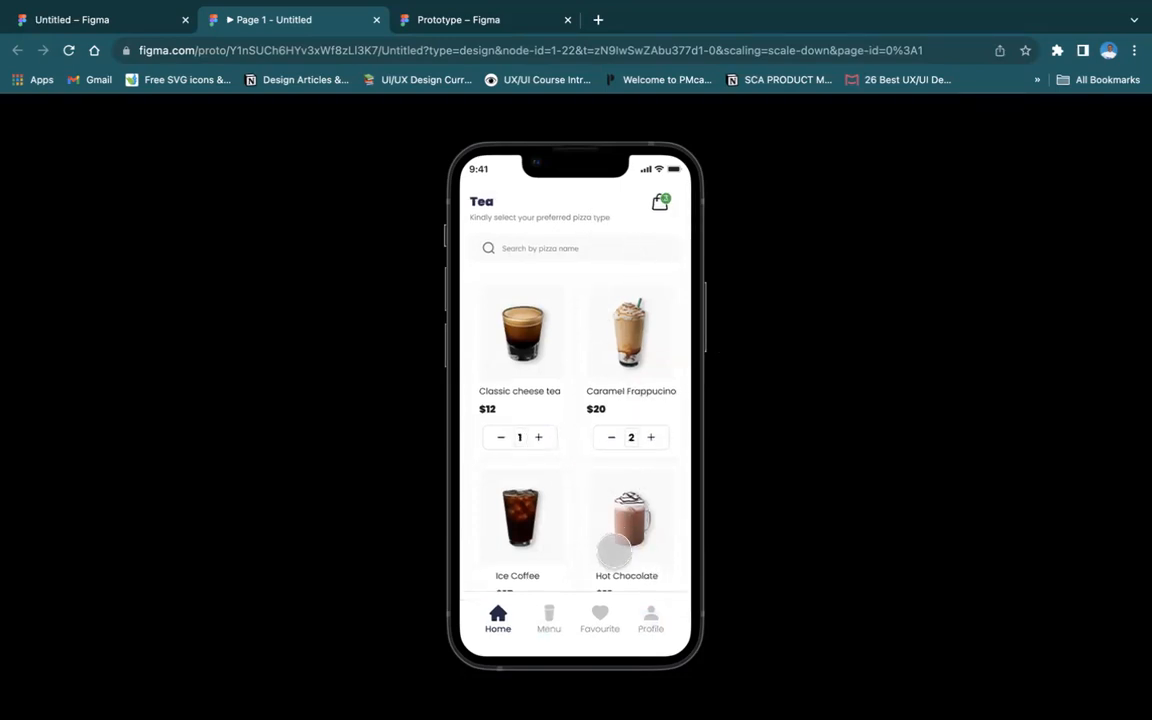
pyautogui.scroll(1, 590, 552)
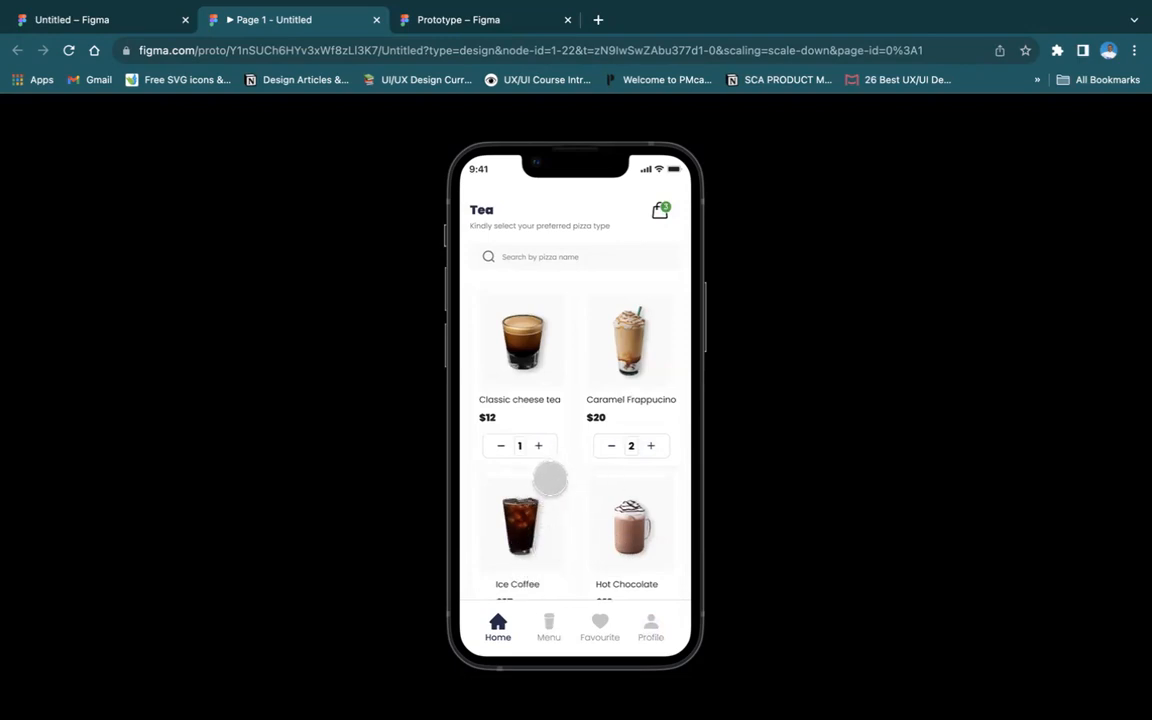
pyautogui.click(541, 446)
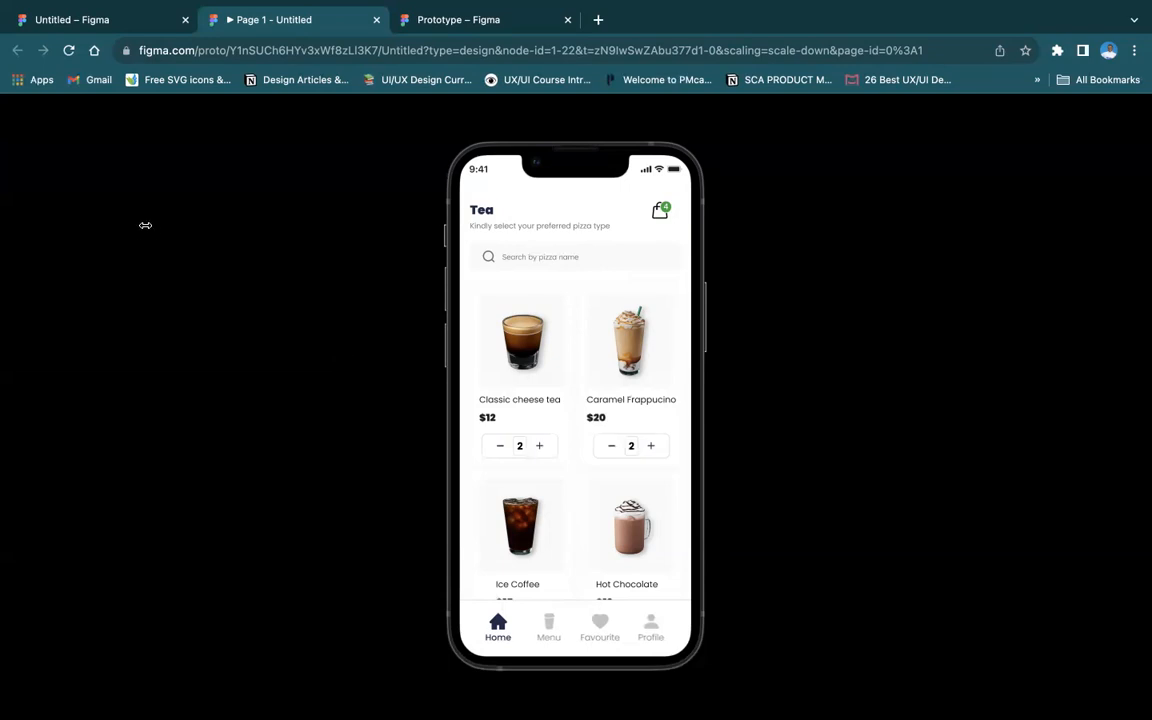
# Return to the design file and review the Counter component's plus button interaction, collapsing both of its Set variable actions
pyautogui.click(105, 19)
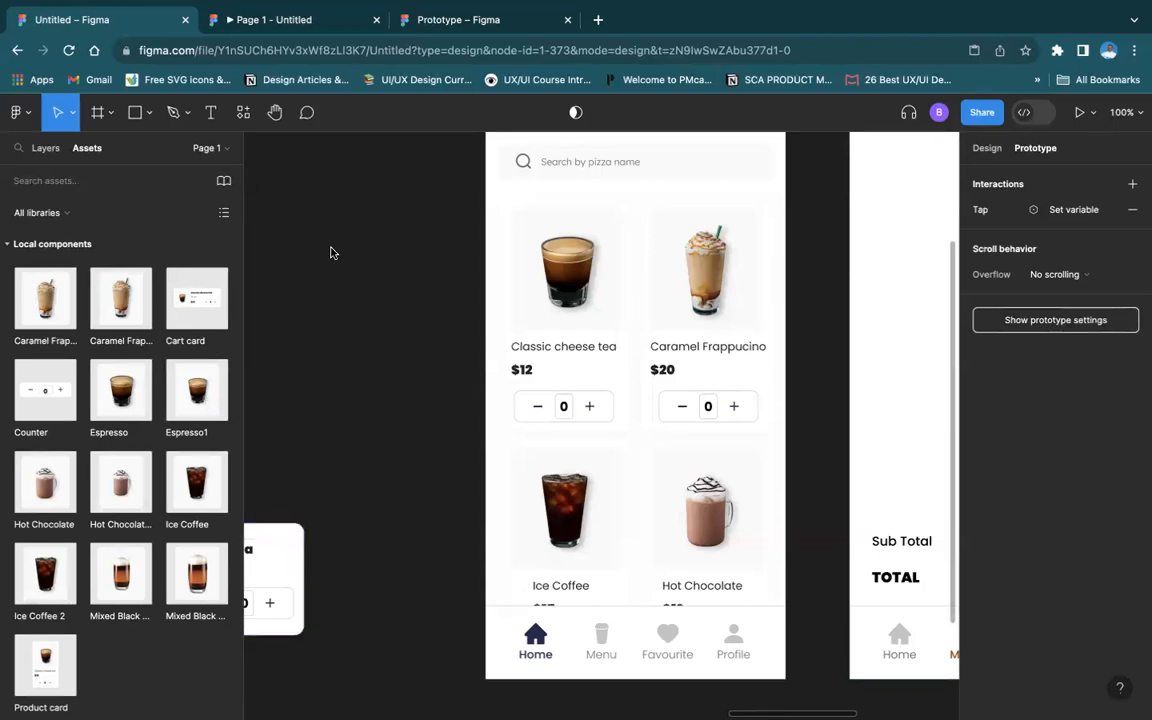
pyautogui.hscroll(-10, 332, 252)
pyautogui.scroll(5, 381, 283)
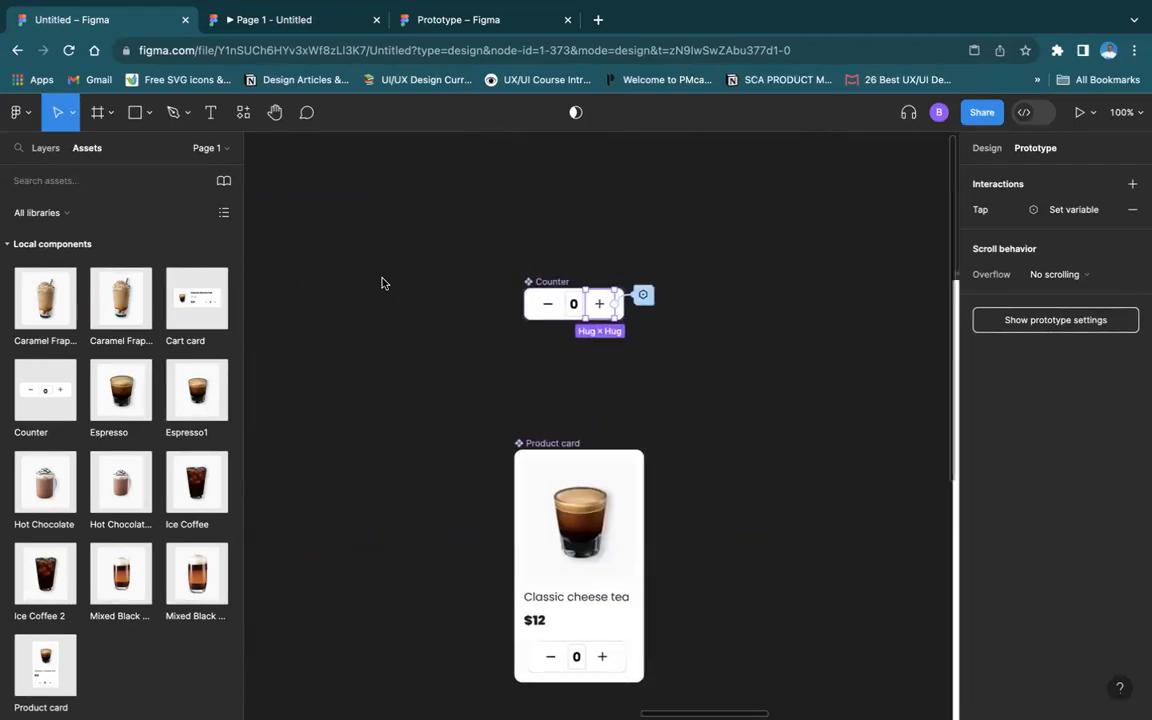
pyautogui.click(643, 296)
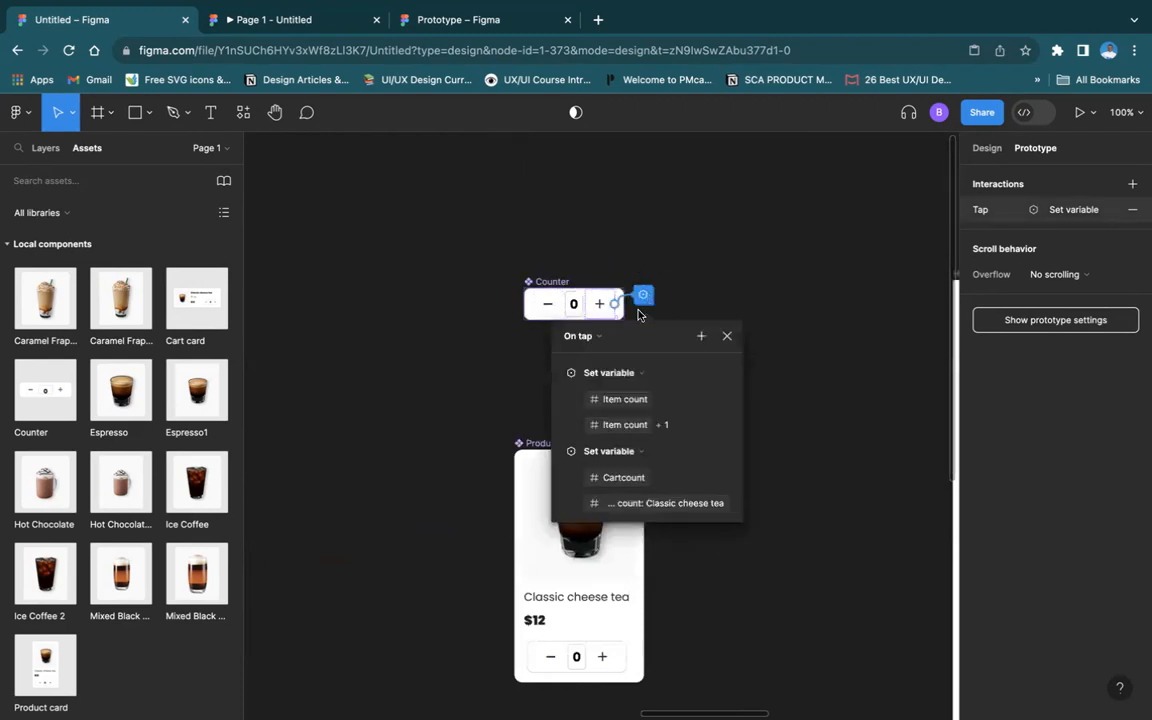
pyautogui.click(556, 451)
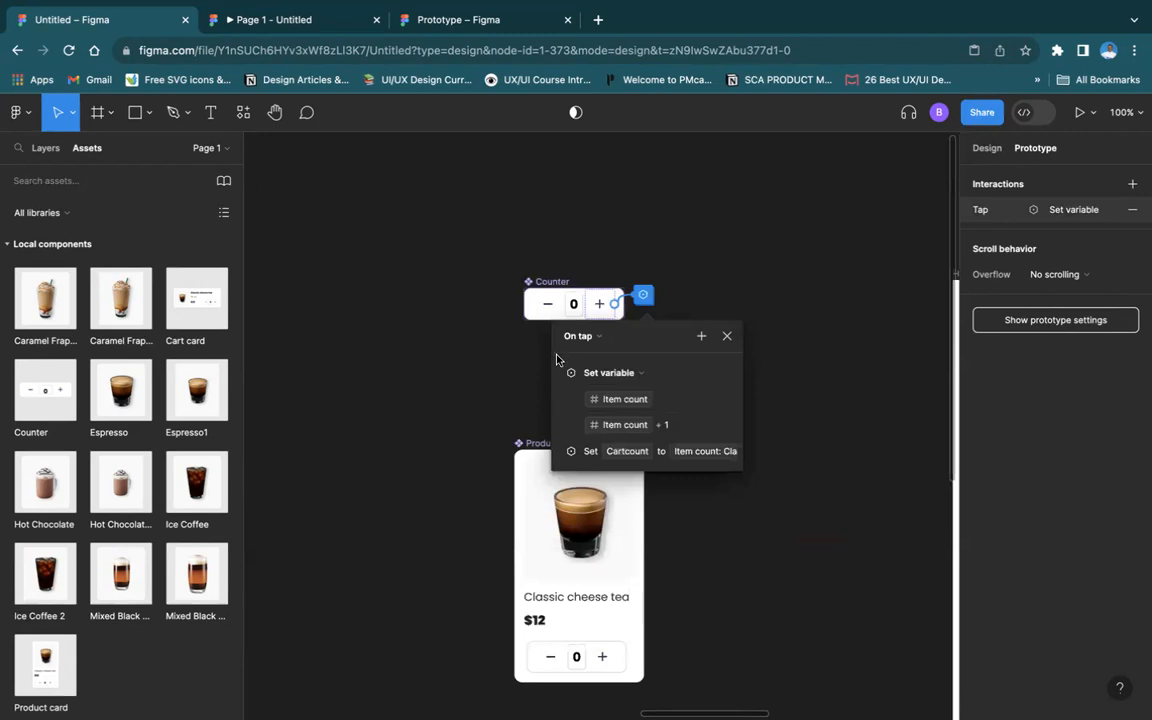
pyautogui.click(556, 372)
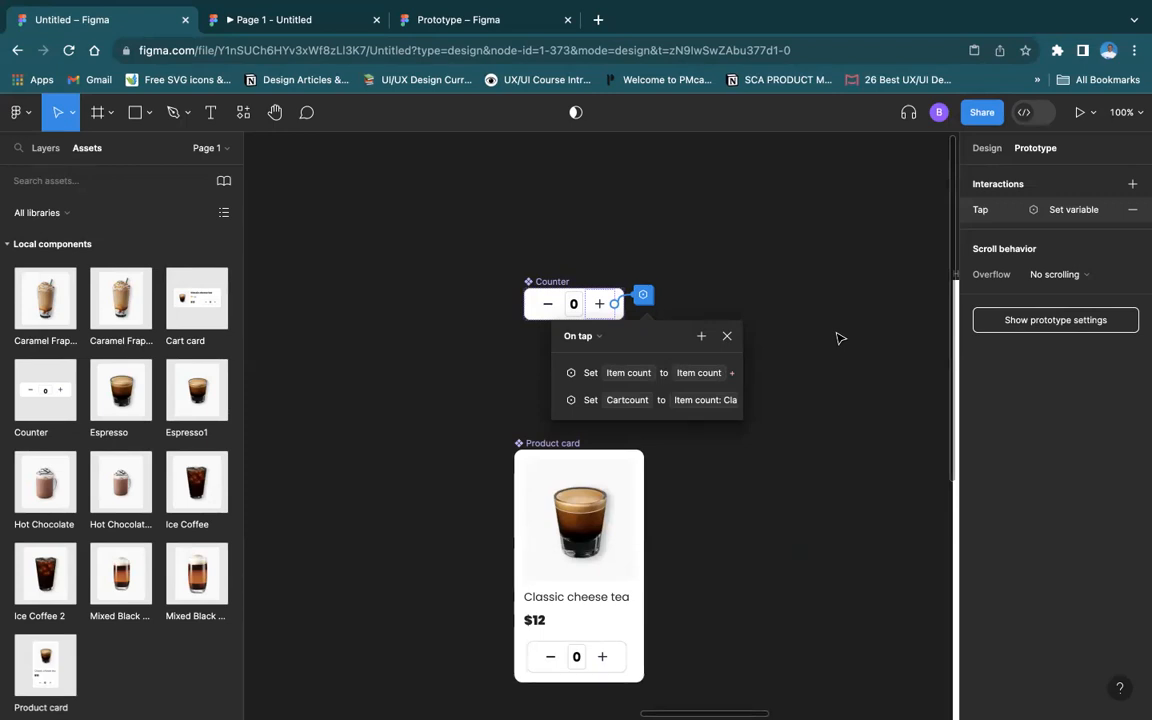
# Add an On tap interaction with a Set variable action to the Counter component's minus button
pyautogui.click(544, 317)
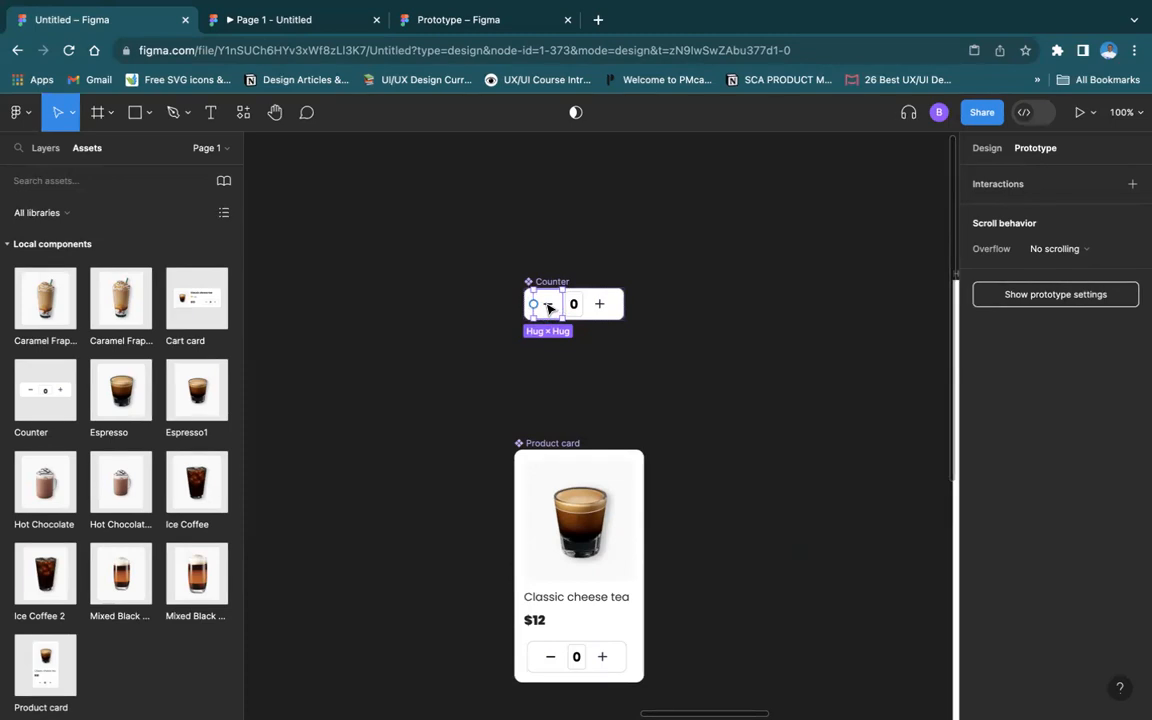
pyautogui.click(1130, 186)
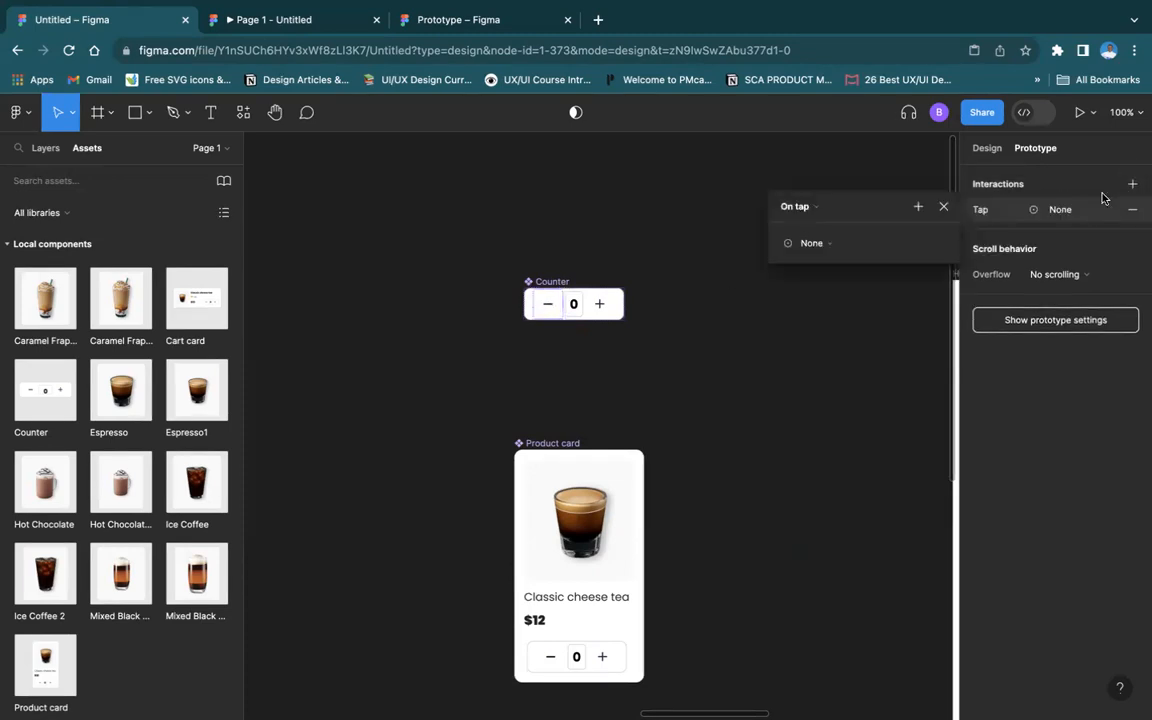
pyautogui.click(831, 243)
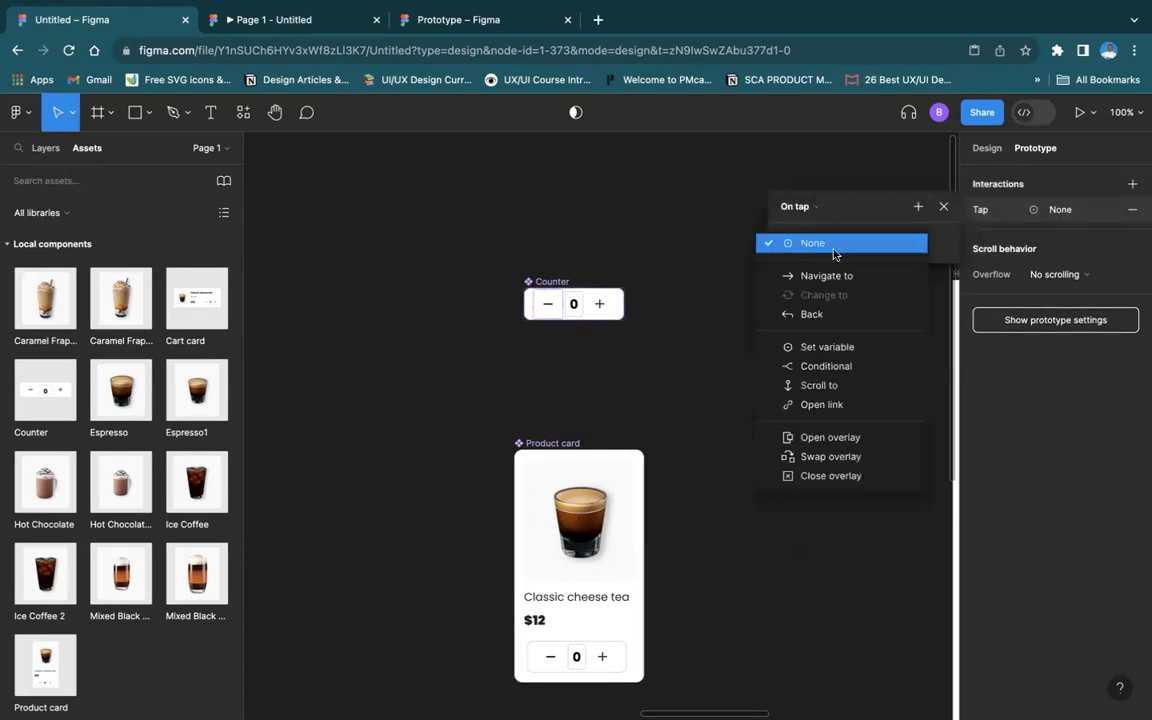
pyautogui.click(835, 346)
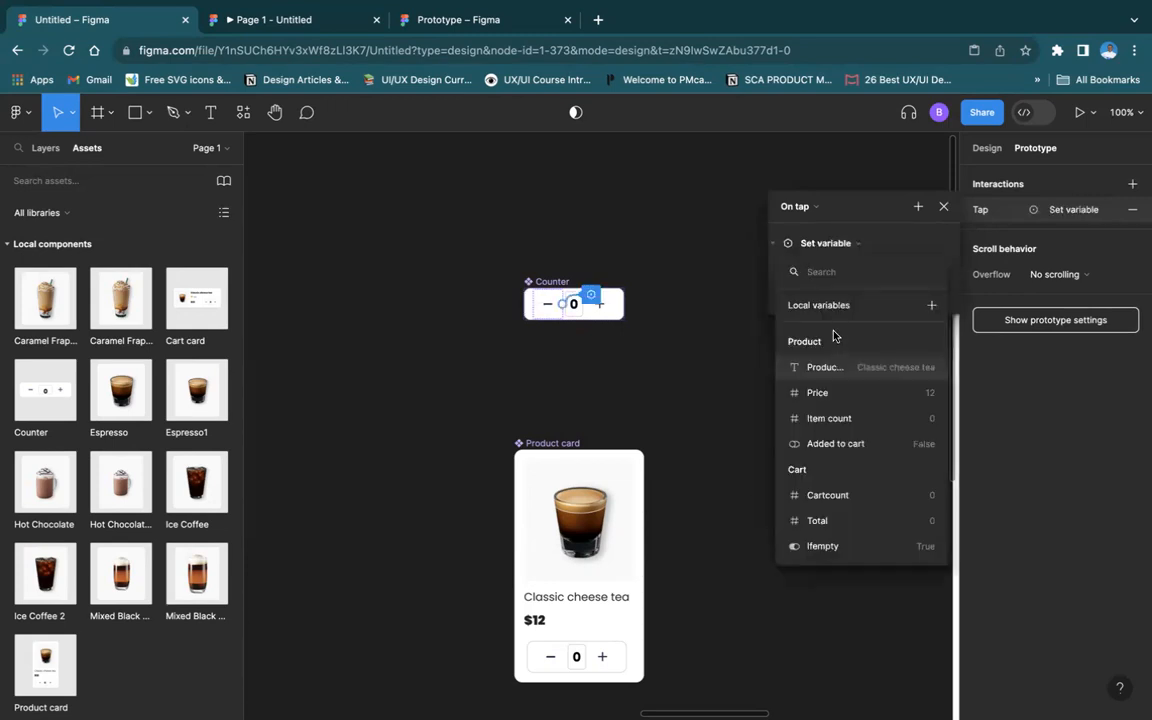
pyautogui.click(842, 417)
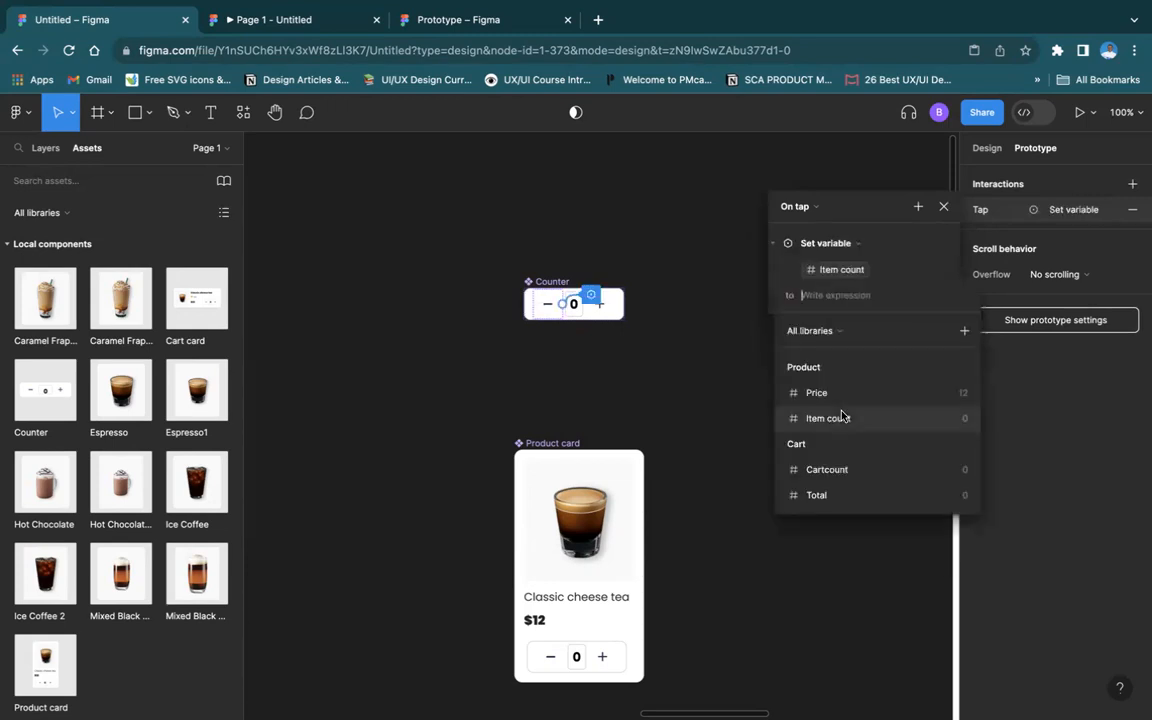
pyautogui.click(851, 270)
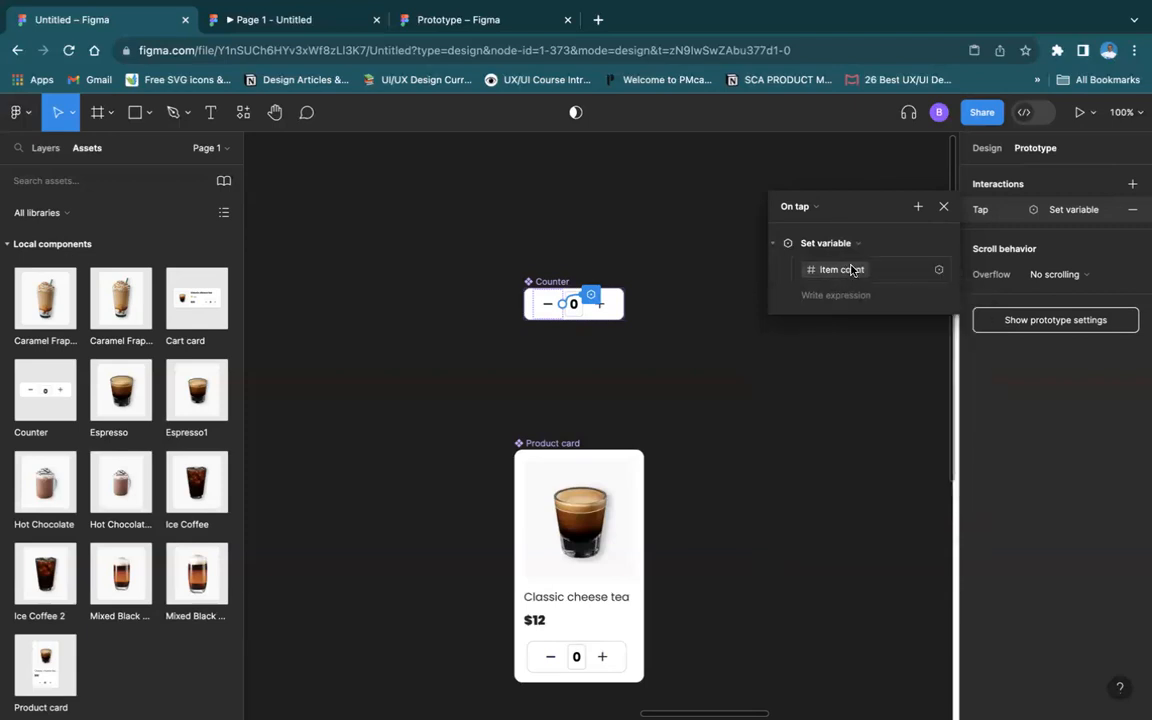
pyautogui.click(851, 270)
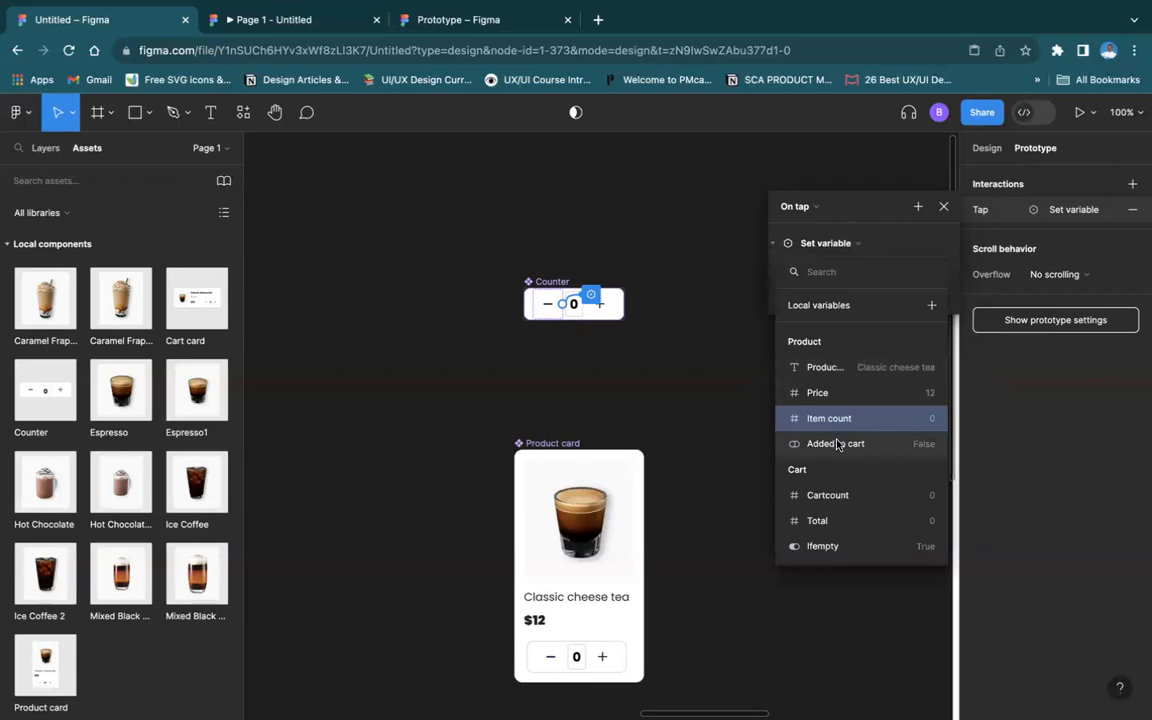
# Target Cartcount in the minus button's Set variable action and begin its expression with two Item count terms, each followed by an addition
pyautogui.click(838, 494)
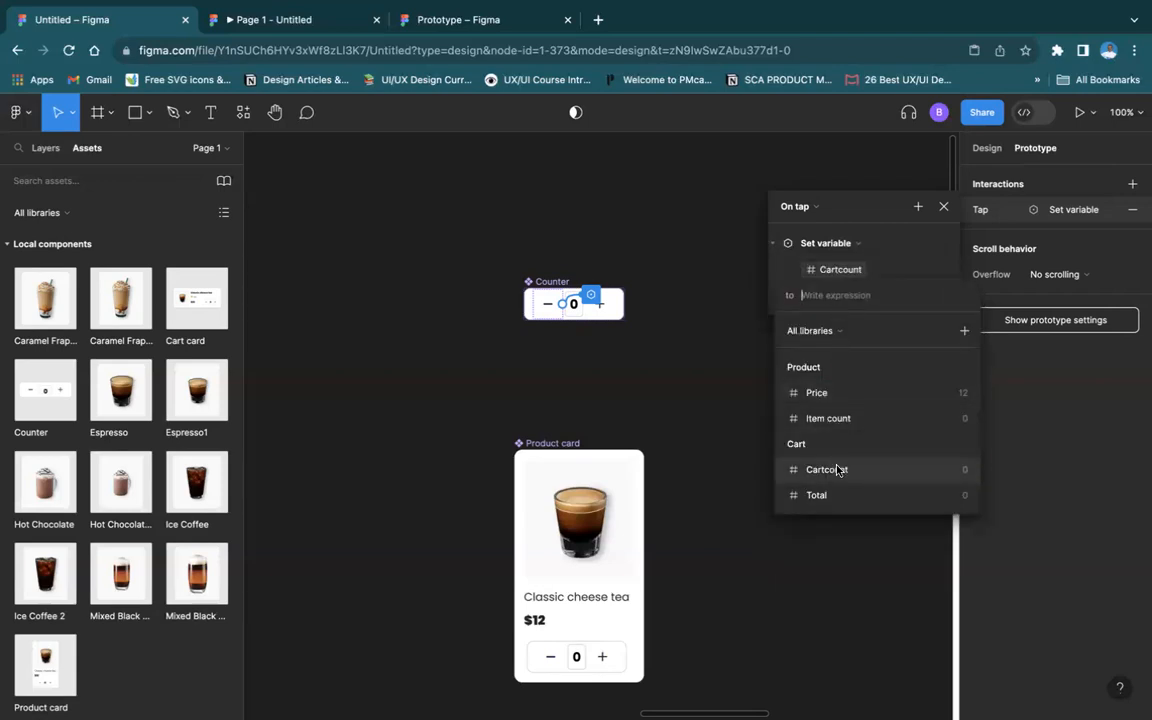
pyautogui.click(836, 419)
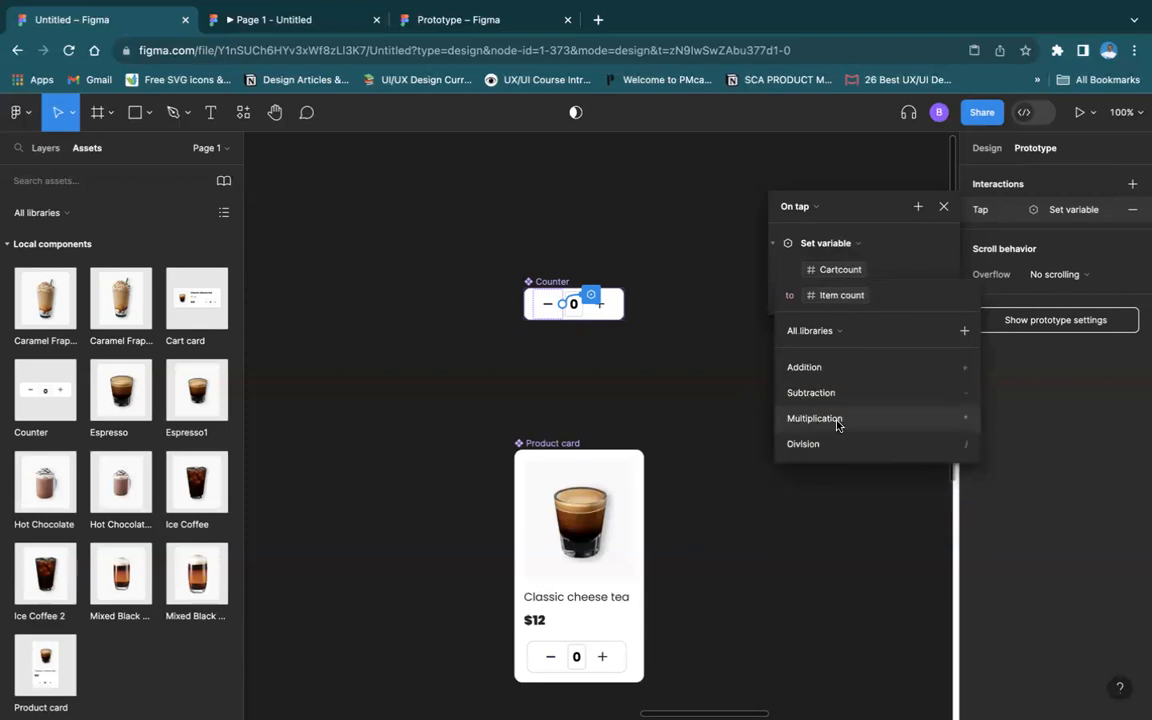
pyautogui.click(824, 361)
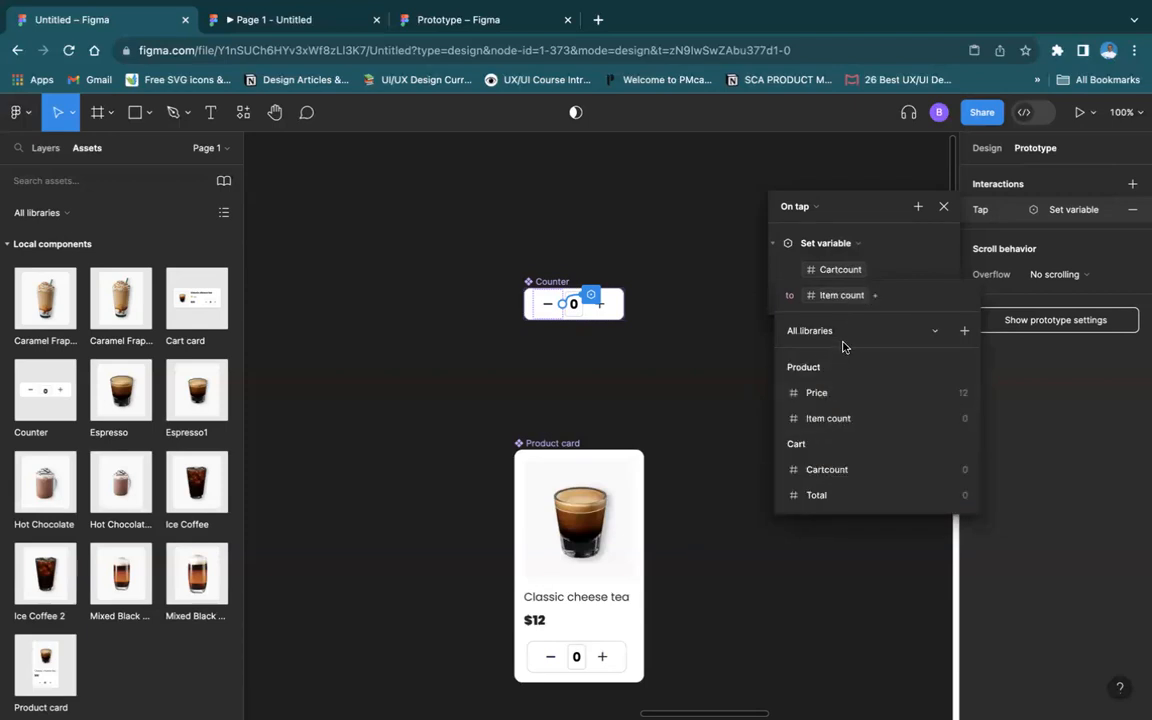
pyautogui.click(835, 424)
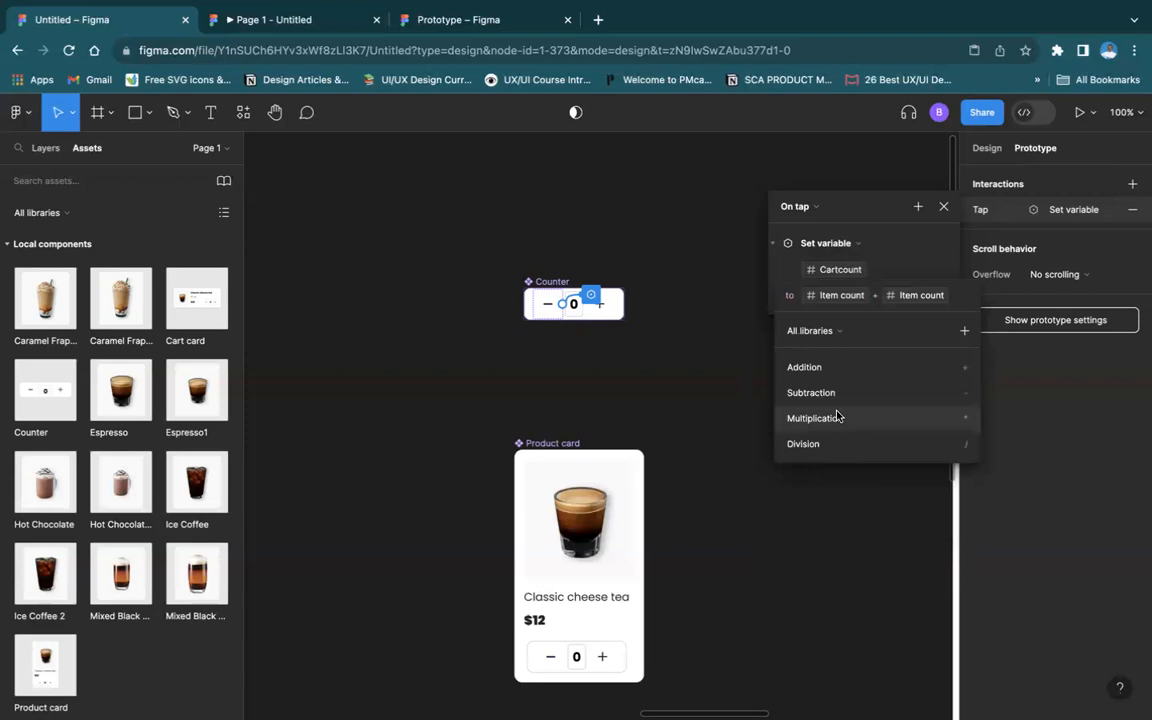
pyautogui.click(834, 370)
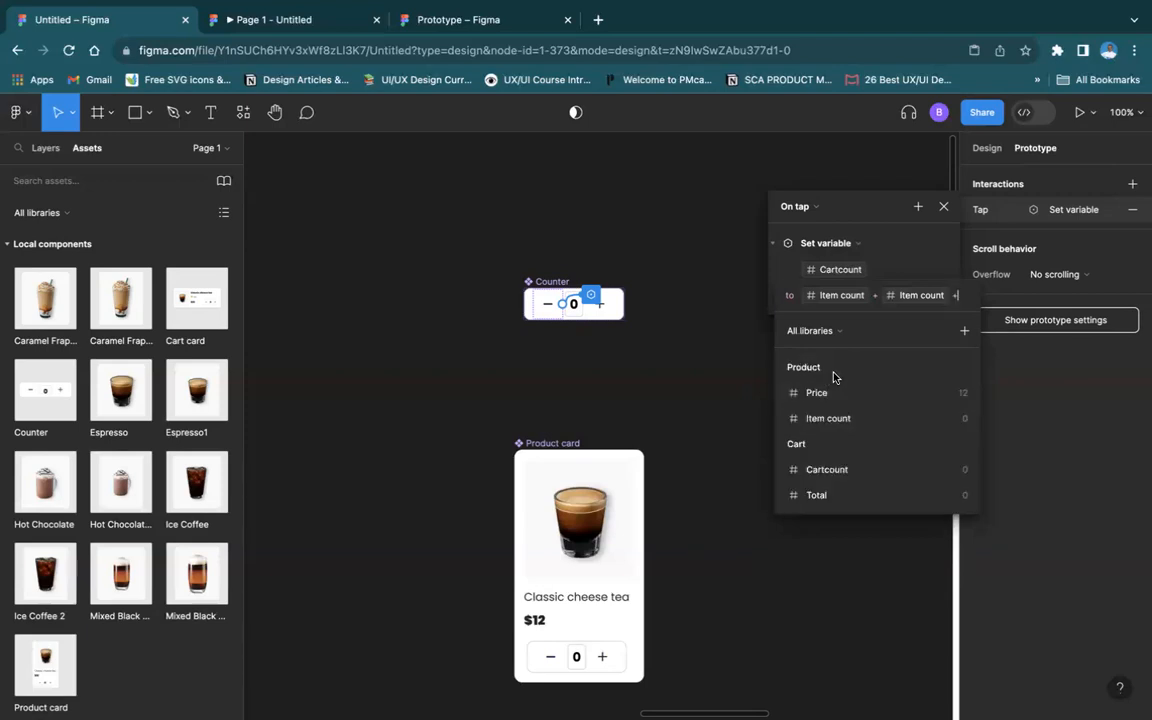
pyautogui.click(838, 470)
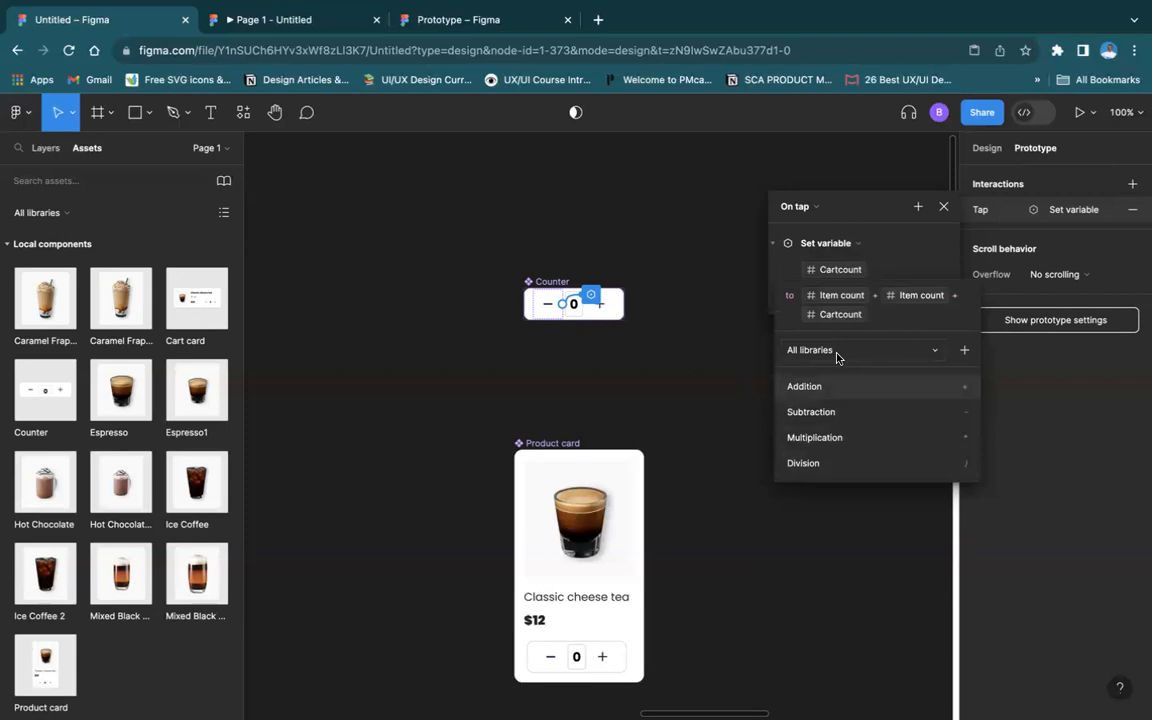
pyautogui.click(846, 316)
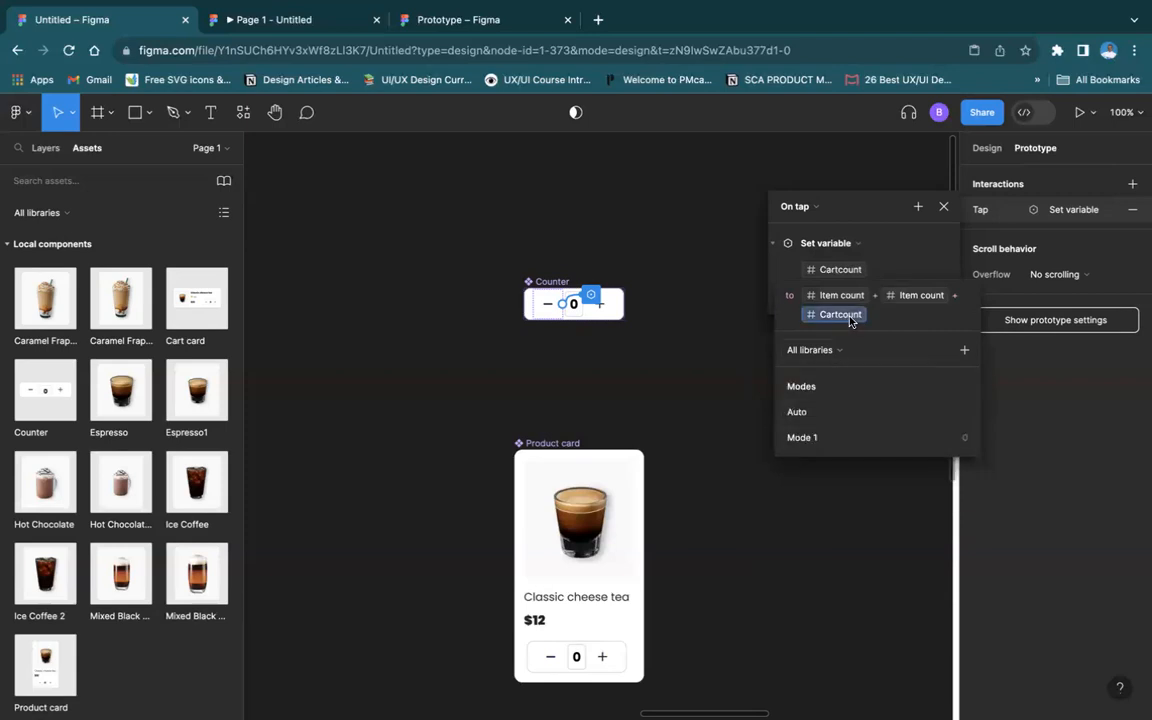
pyautogui.press('BackSpace')
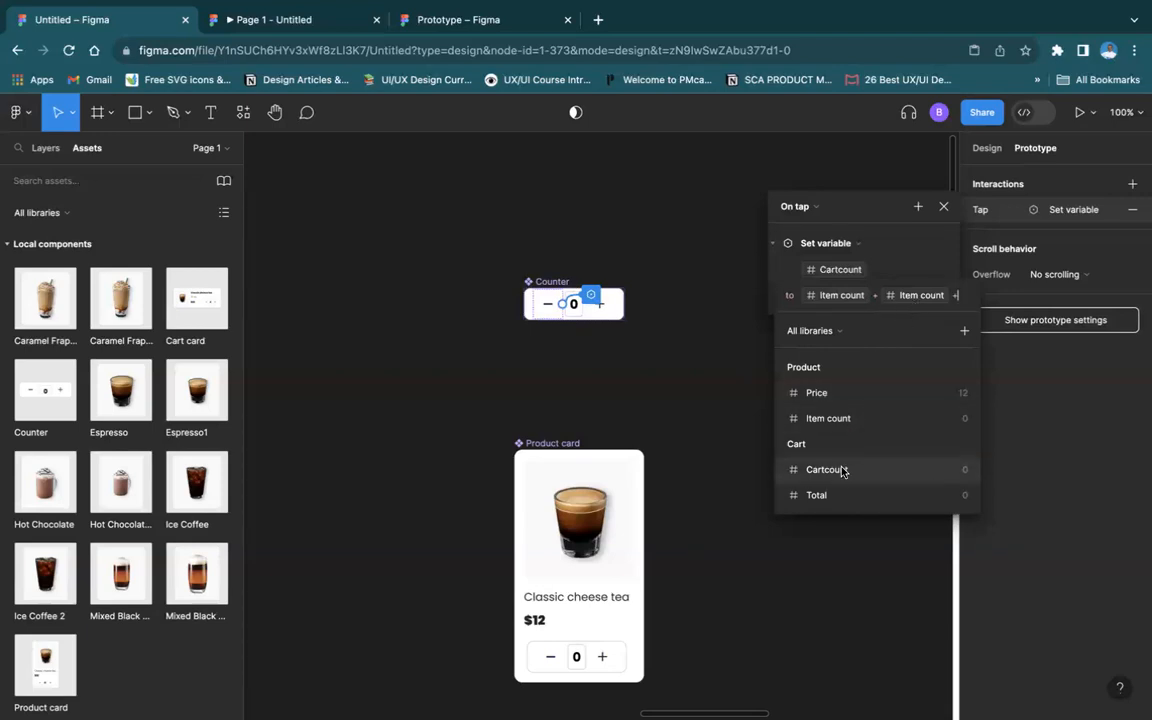
# Complete the Cartcount sum with a third and a fourth Item count term joined by addition
pyautogui.click(830, 418)
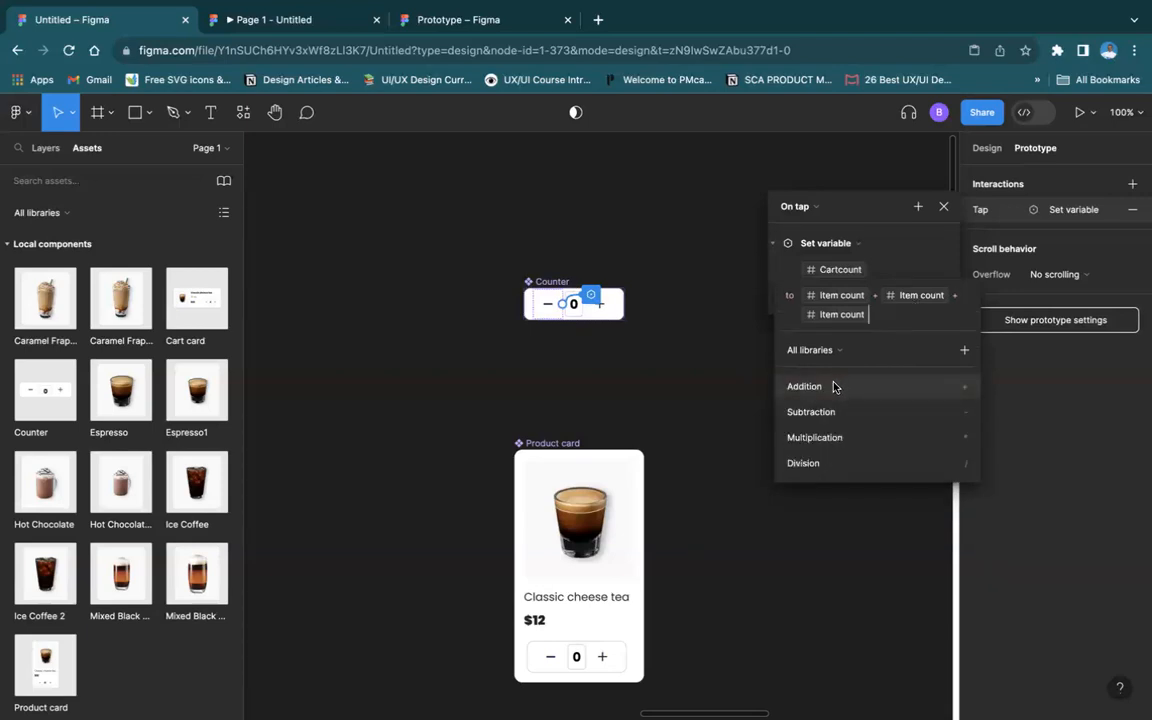
pyautogui.click(836, 387)
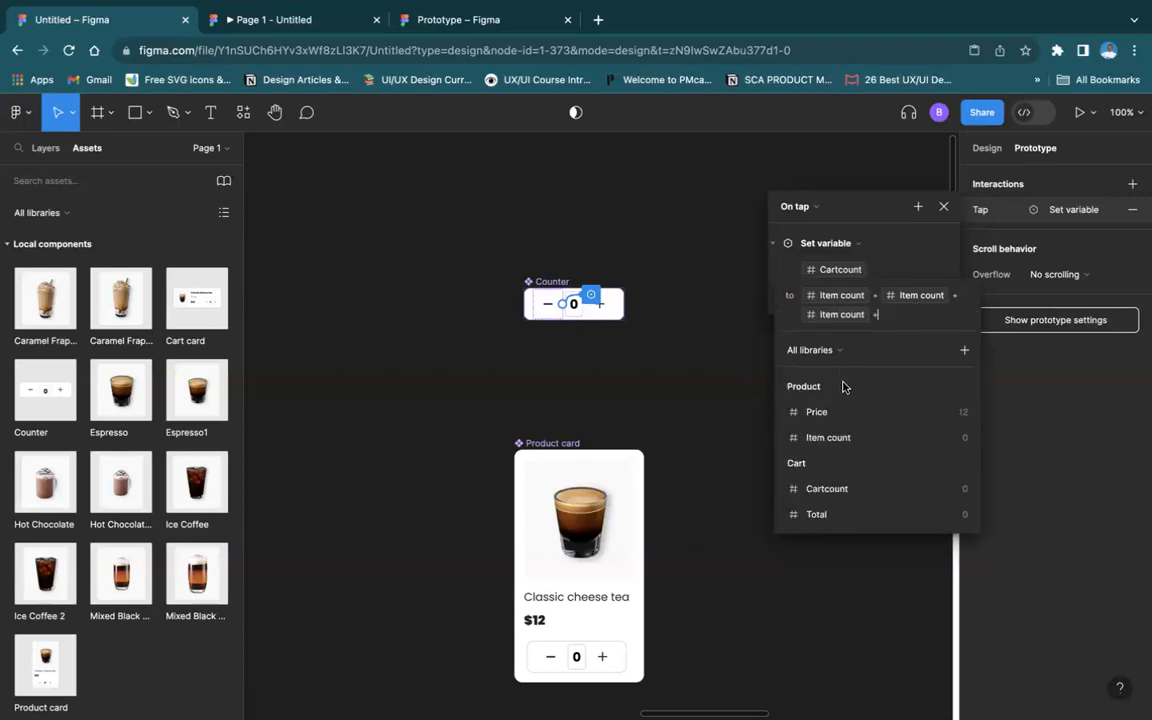
pyautogui.click(846, 438)
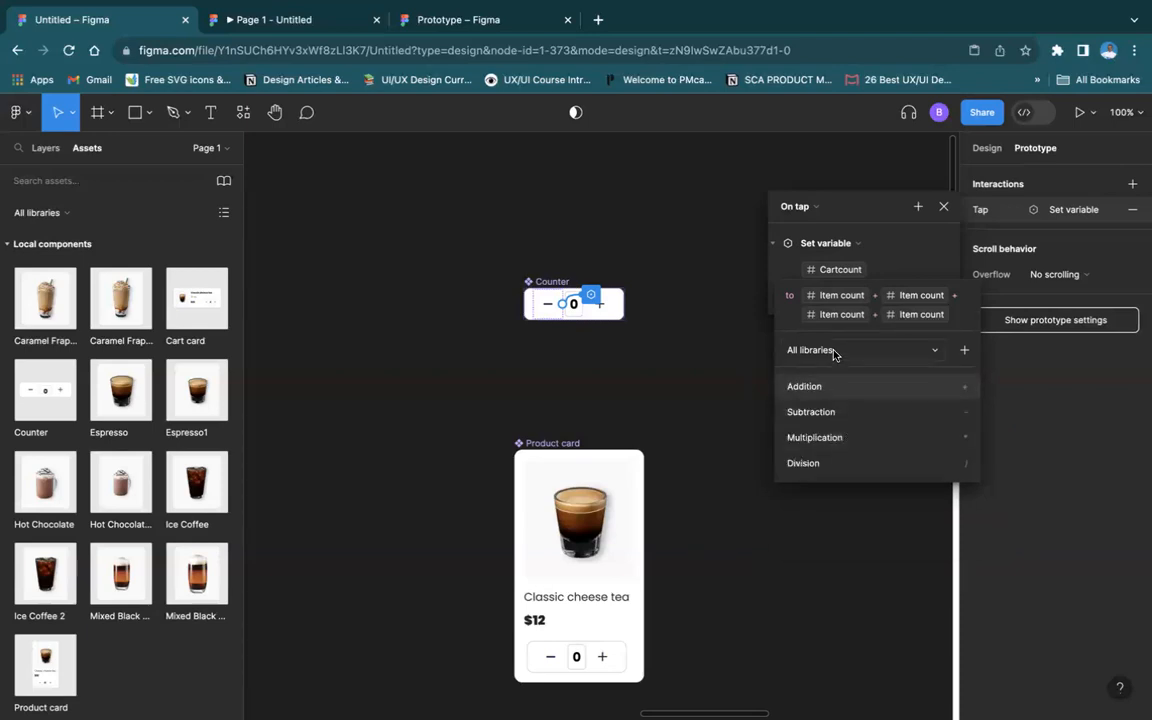
# Assign the four Item count terms in the Cartcount sum to the Classic cheese tea, Caramel Frappucino, Ice Coffee and Hot Chocolate modes
pyautogui.click(845, 297)
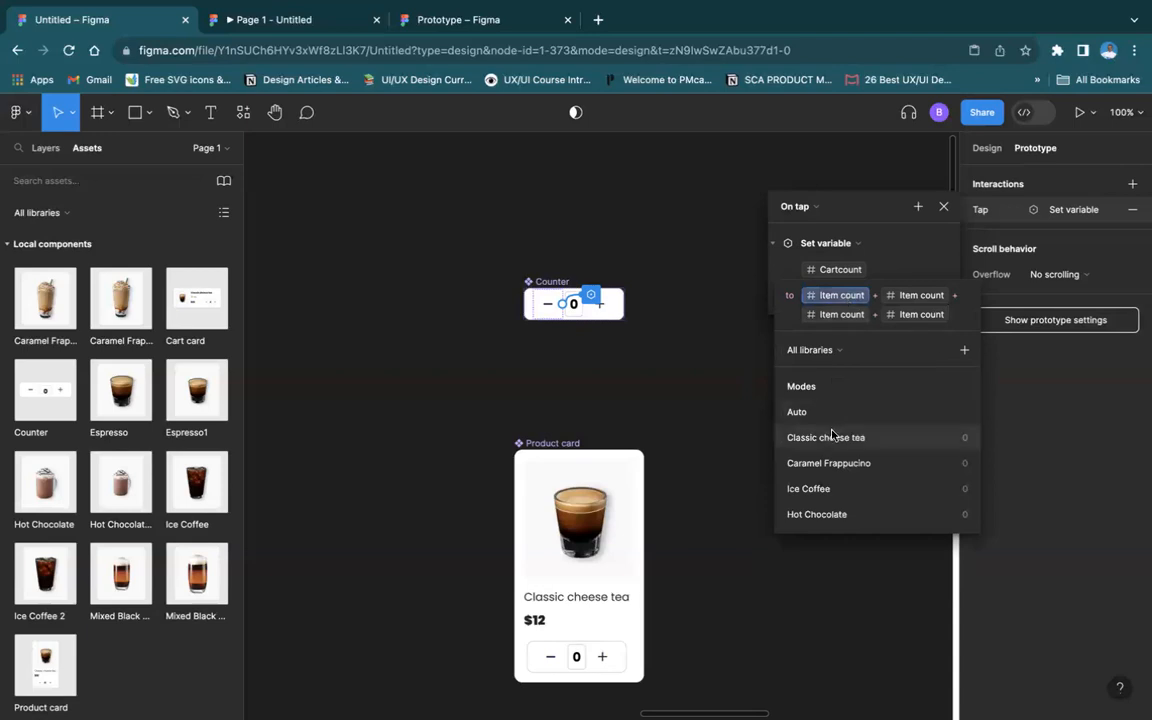
pyautogui.click(831, 436)
pyautogui.click(826, 314)
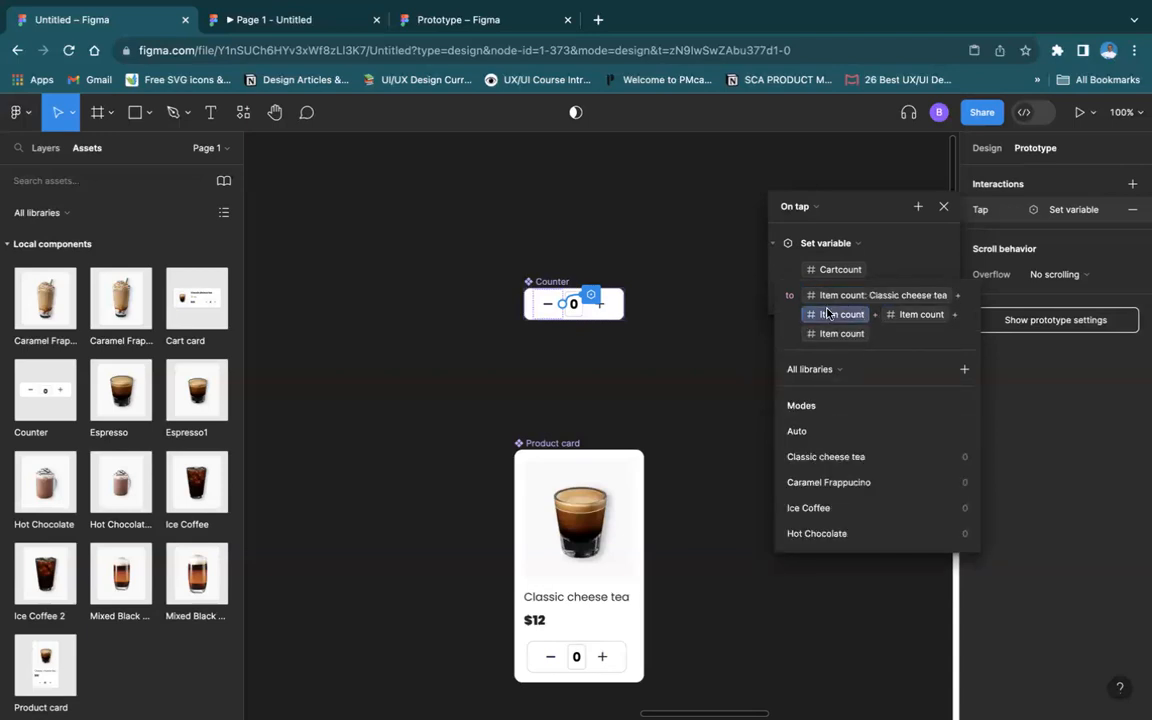
pyautogui.click(825, 482)
pyautogui.click(826, 334)
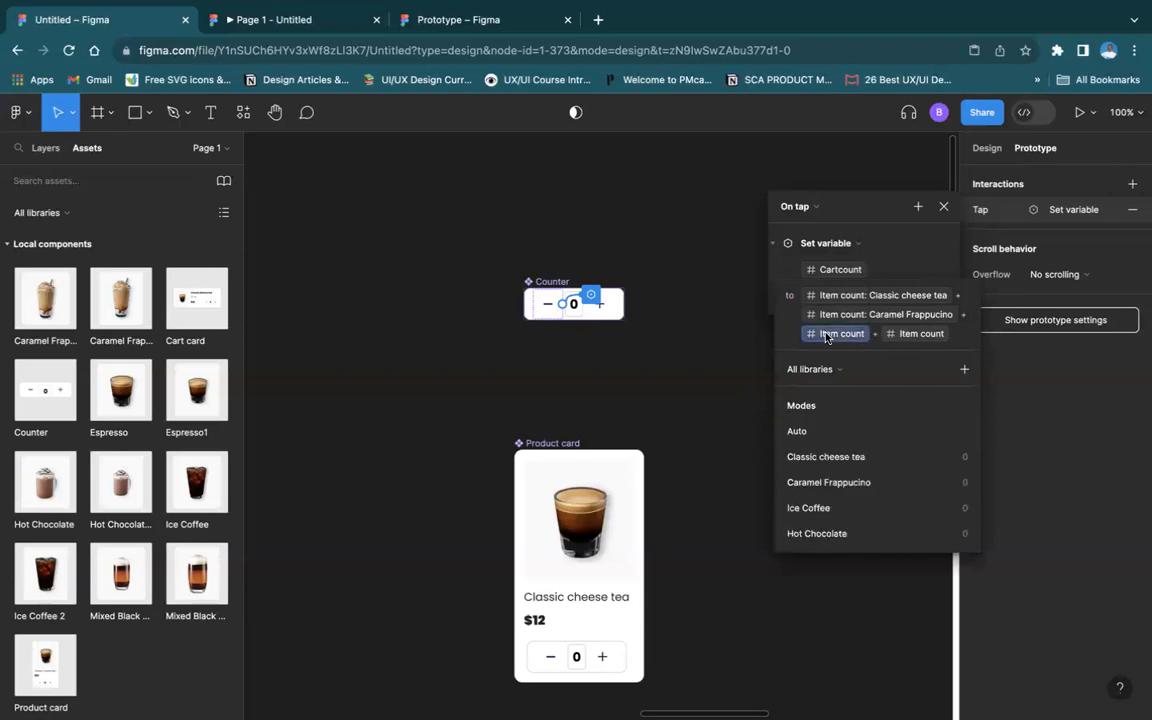
pyautogui.click(818, 506)
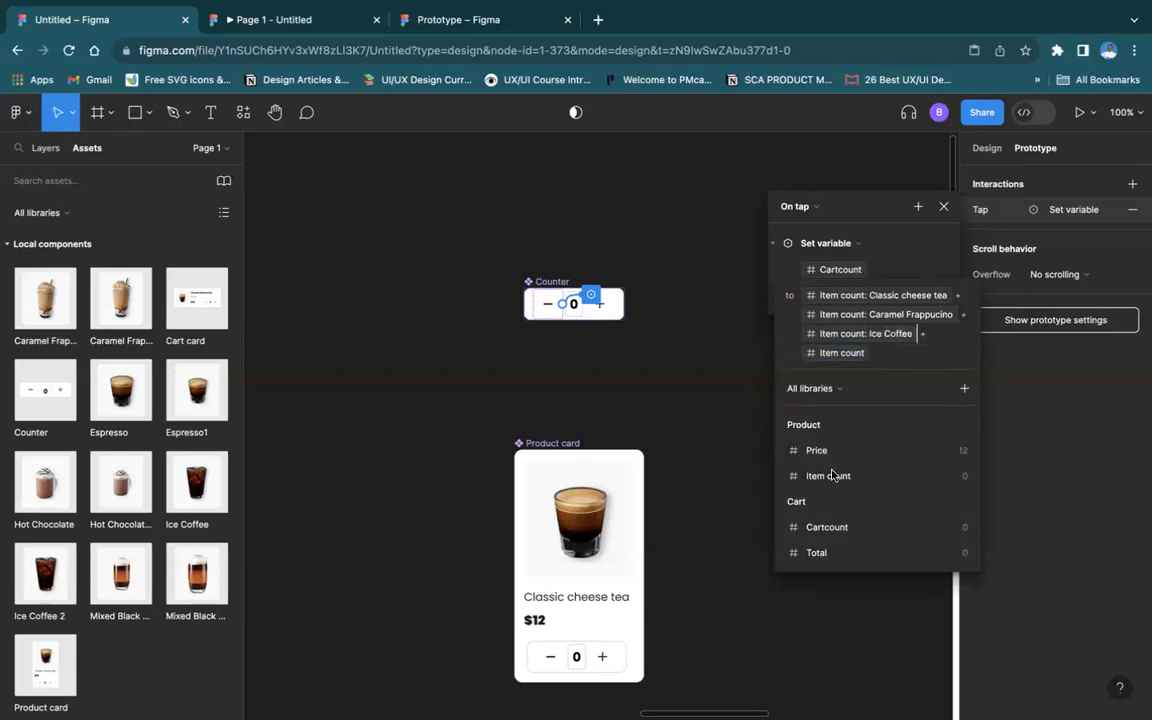
pyautogui.click(838, 352)
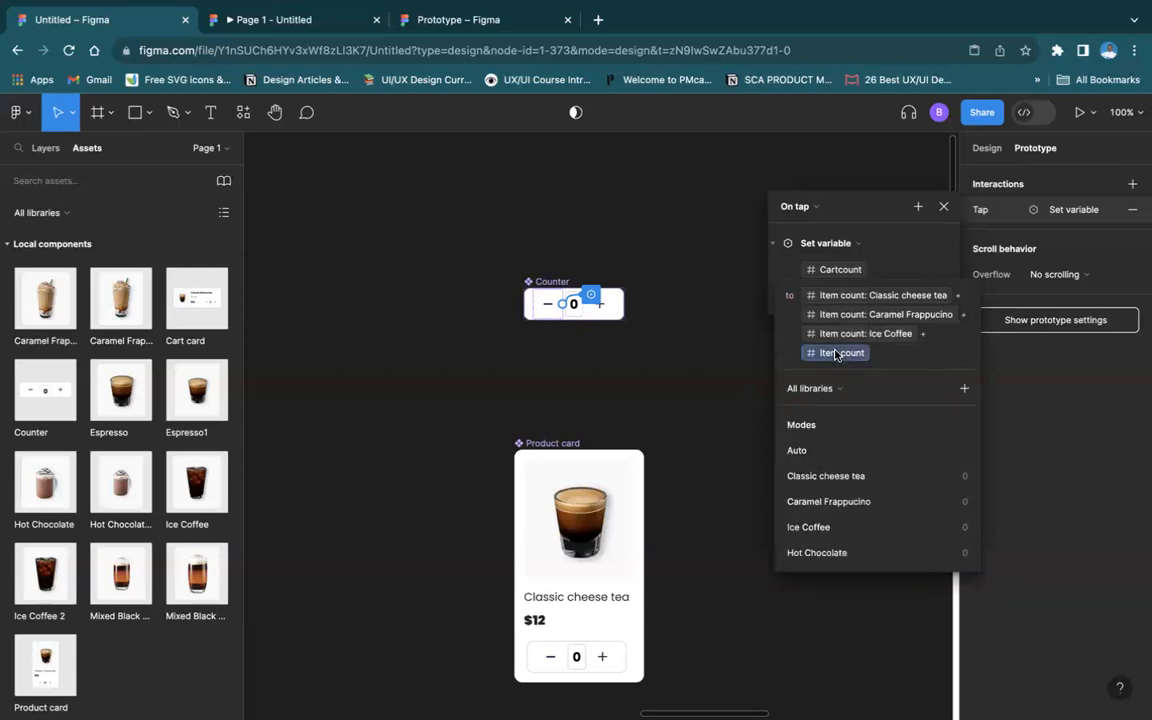
pyautogui.click(817, 554)
# Test Classic cheese tea's plus button in the prototype preview, reload the preview, and return to the design file to close the expression editor
pyautogui.click(295, 14)
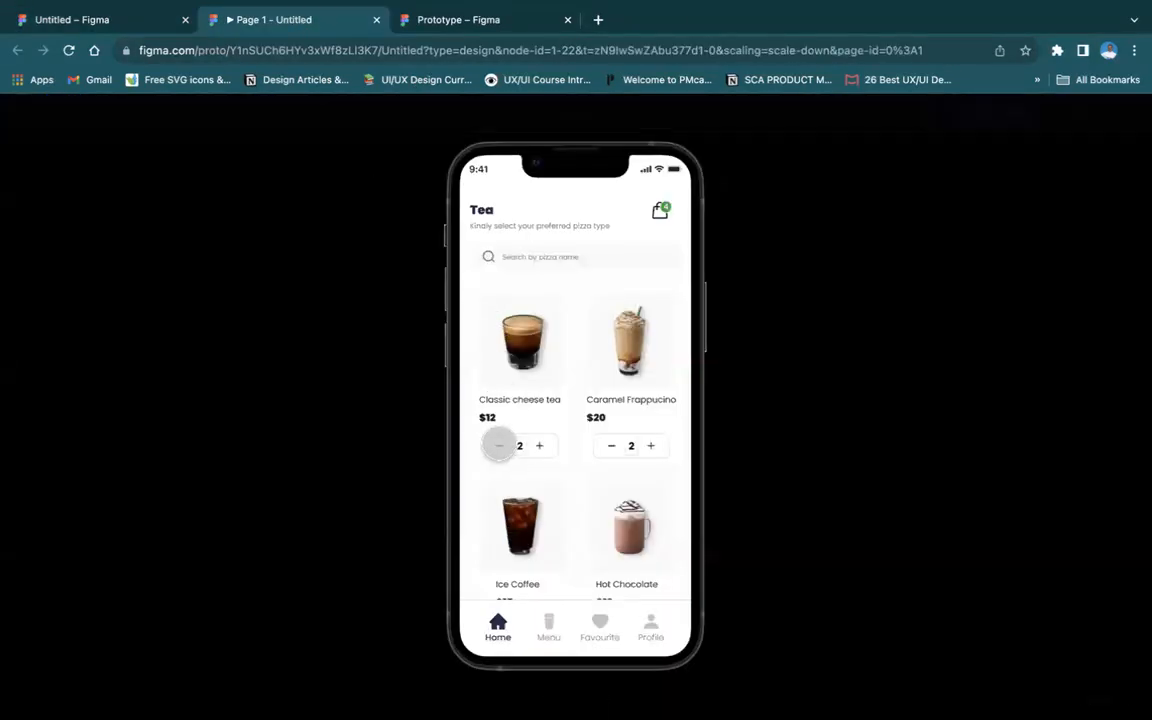
pyautogui.click(535, 445)
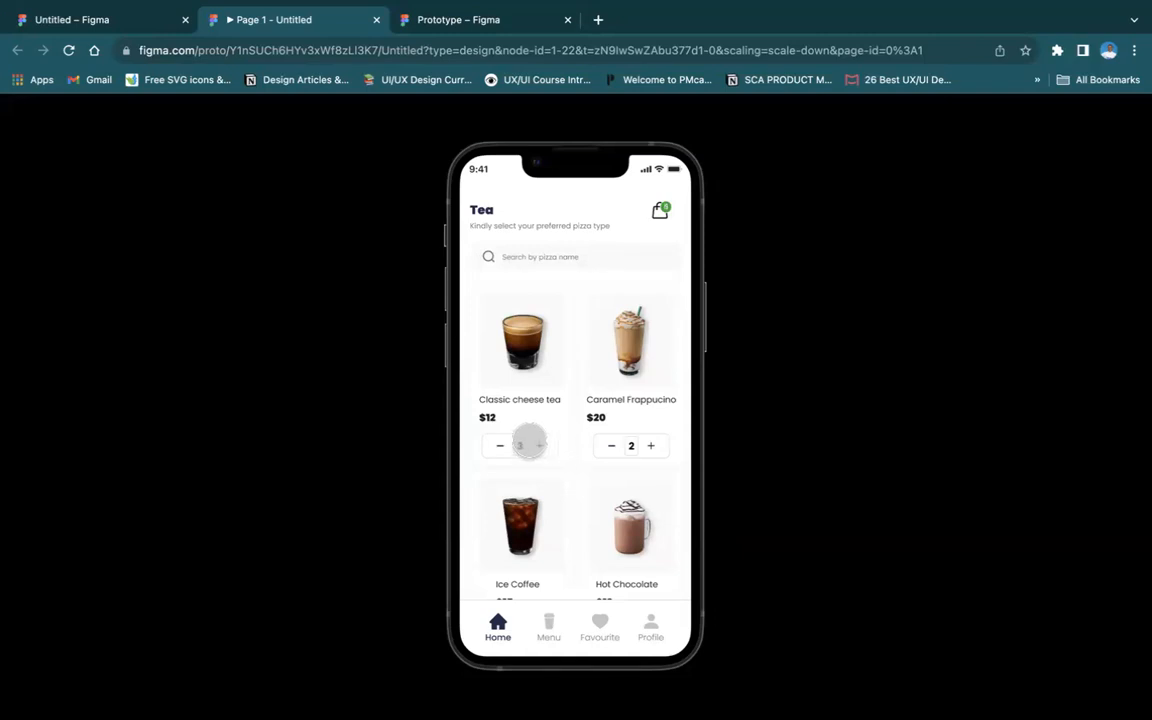
pyautogui.click(68, 50)
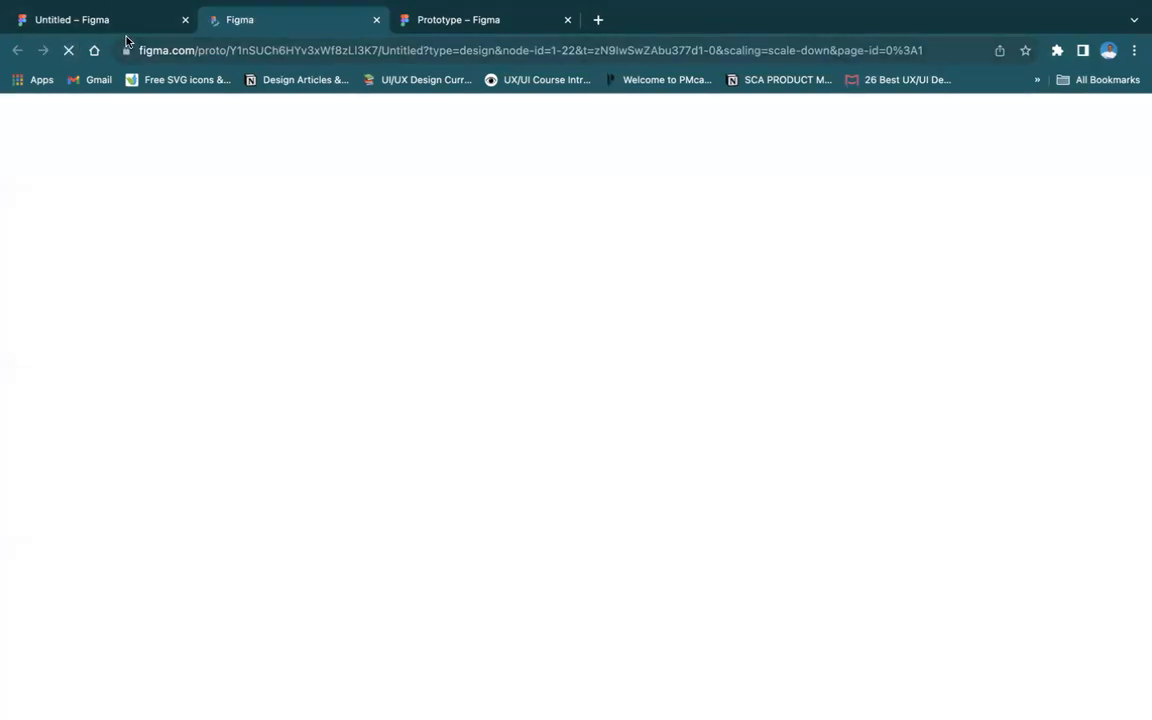
pyautogui.click(121, 20)
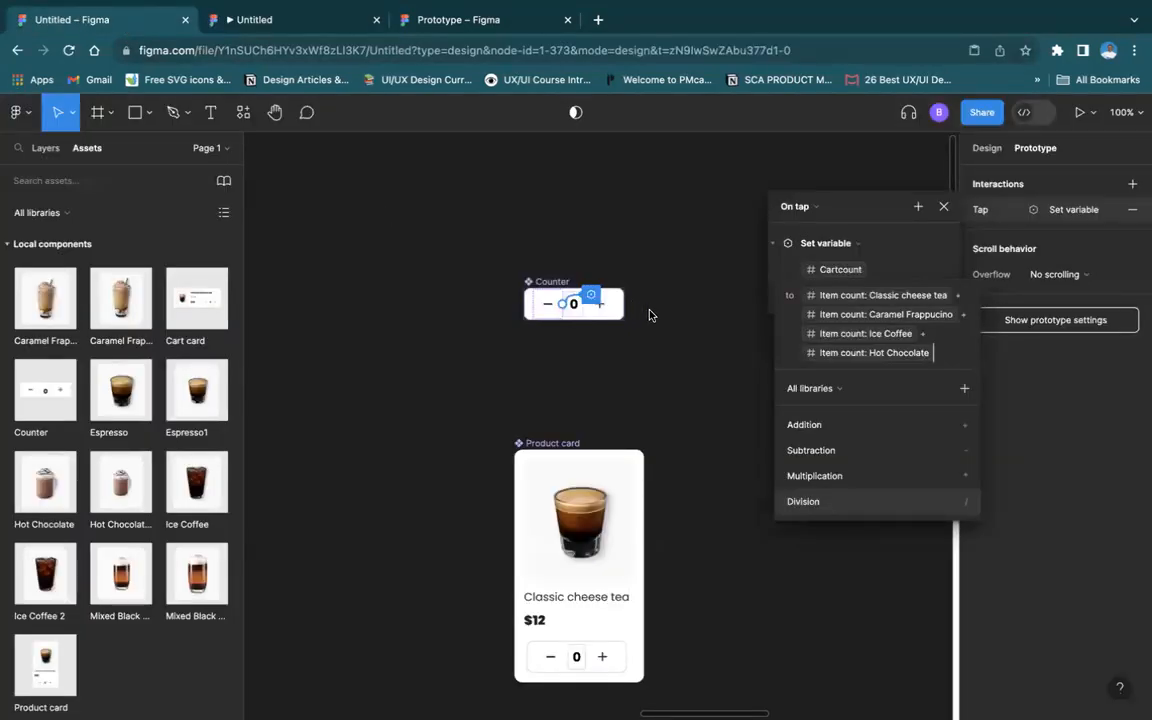
pyautogui.click(778, 250)
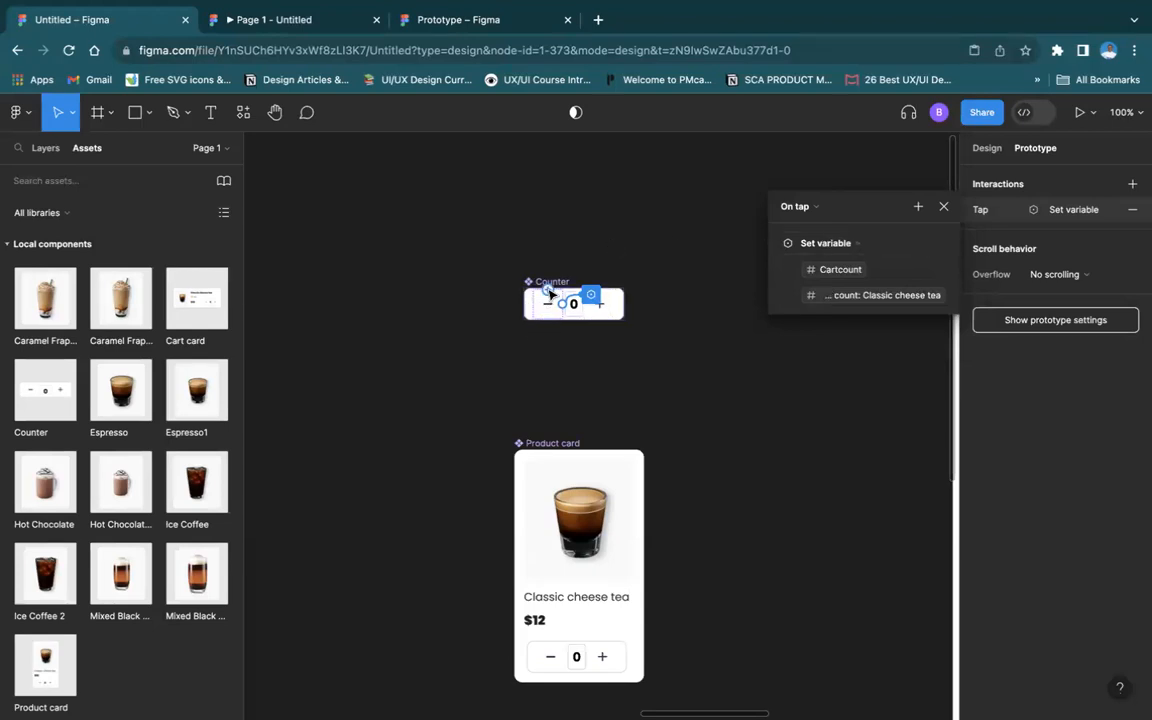
# Test the minus button on Classic cheese tea's counter in the reloaded prototype preview
pyautogui.click(320, 20)
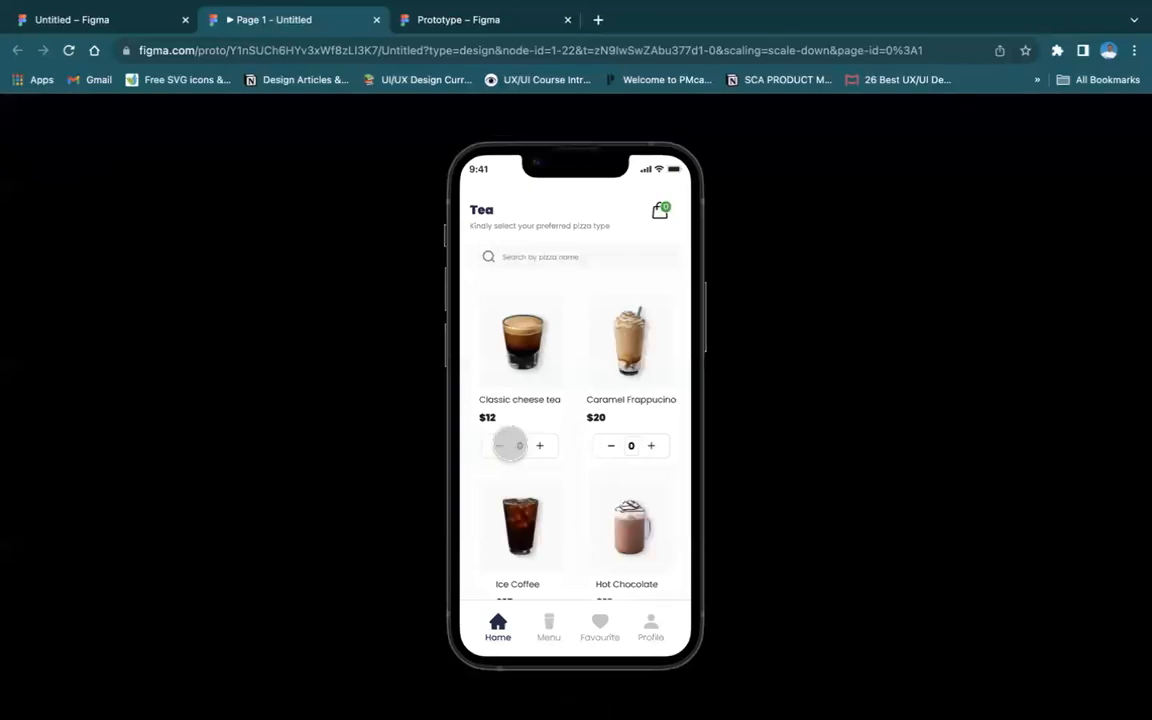
pyautogui.click(494, 446)
pyautogui.click(494, 446)
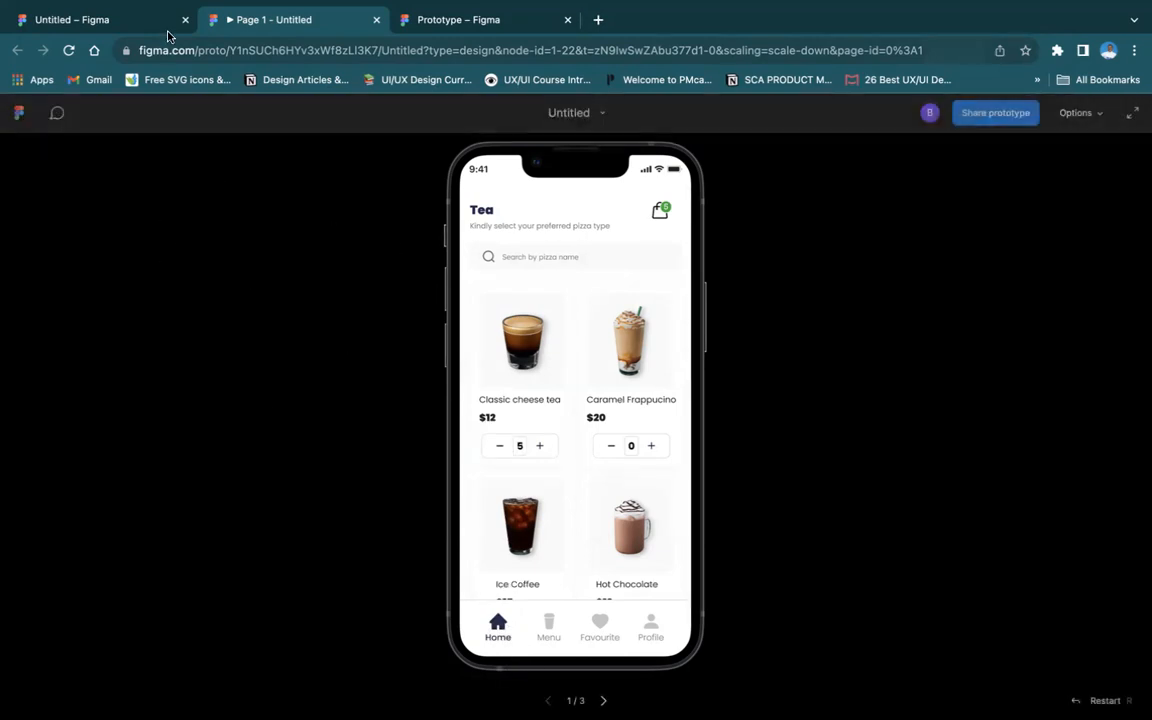
# Back in the design file, add a second Set variable action to the minus button that sets Item count to Item count - 1
pyautogui.click(140, 12)
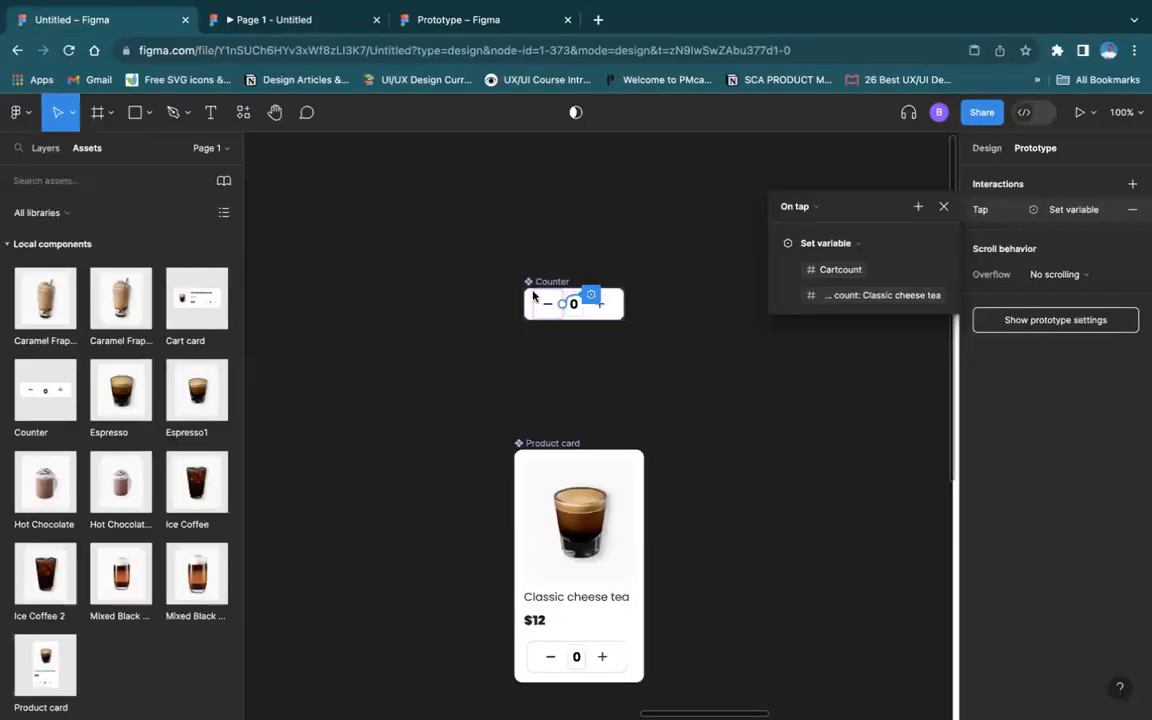
pyautogui.click(918, 206)
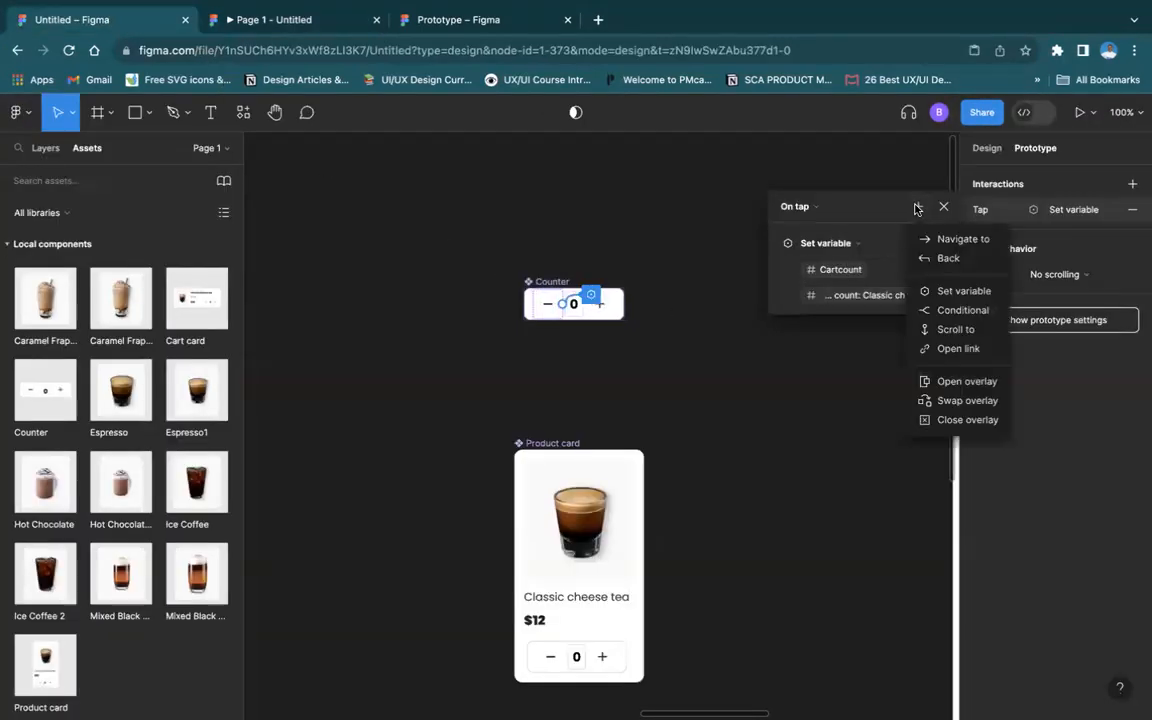
pyautogui.click(920, 291)
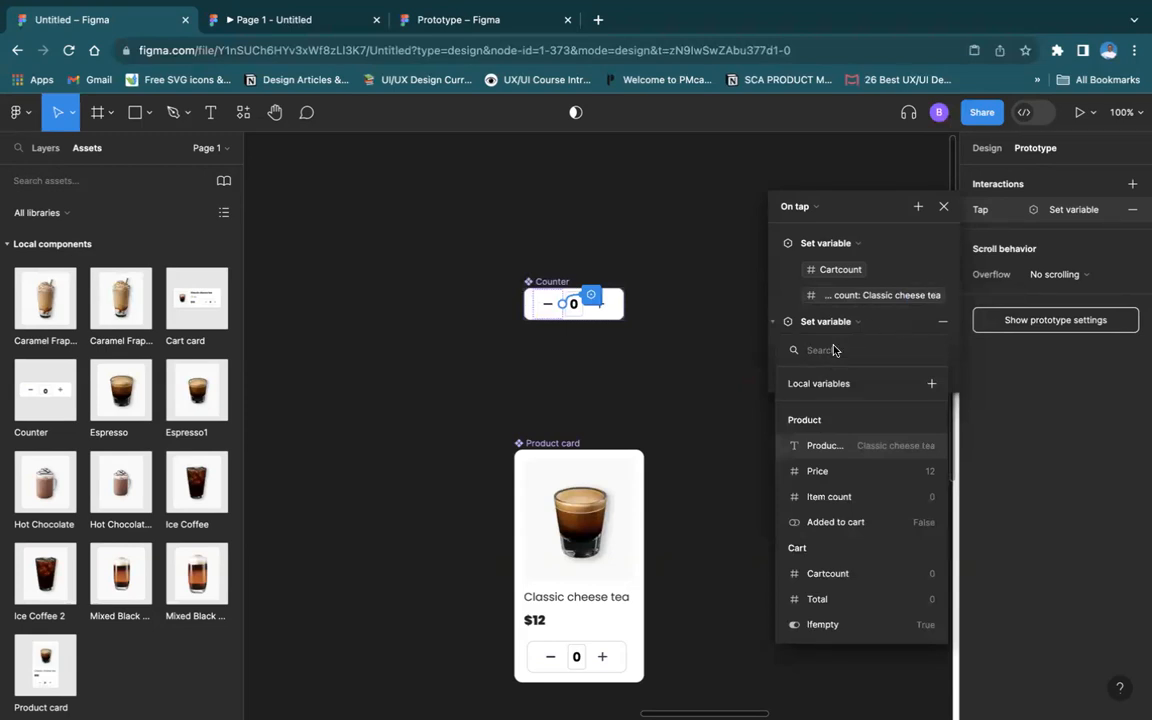
pyautogui.click(841, 496)
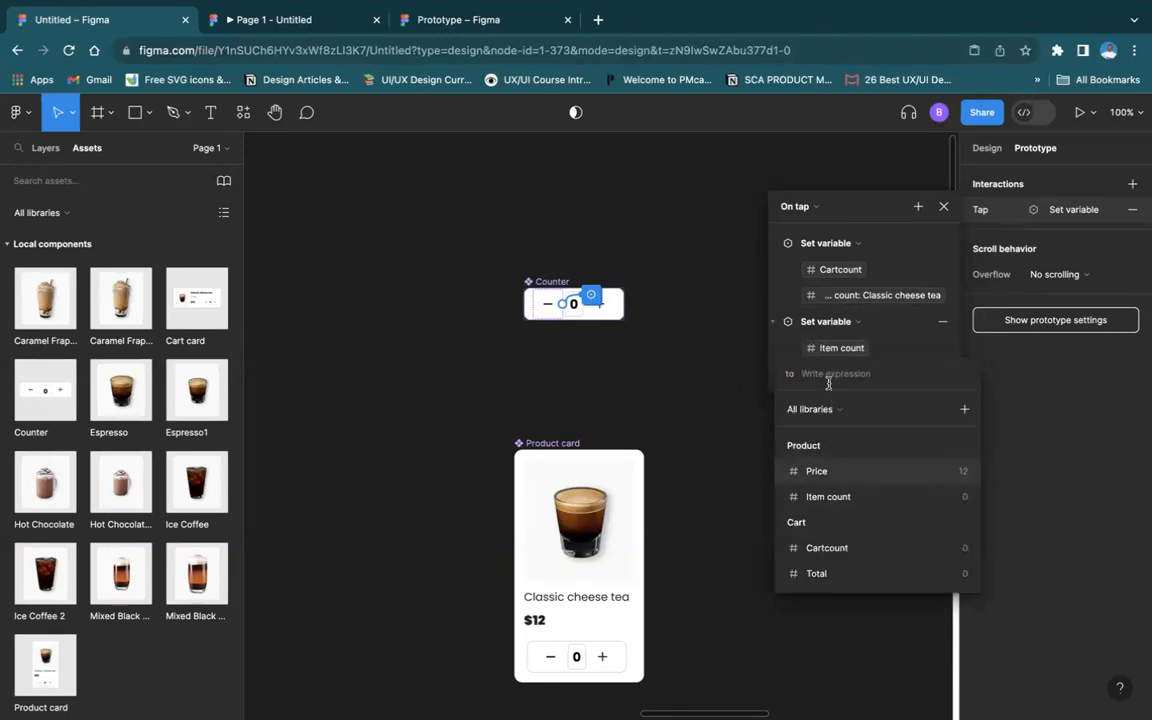
pyautogui.click(841, 497)
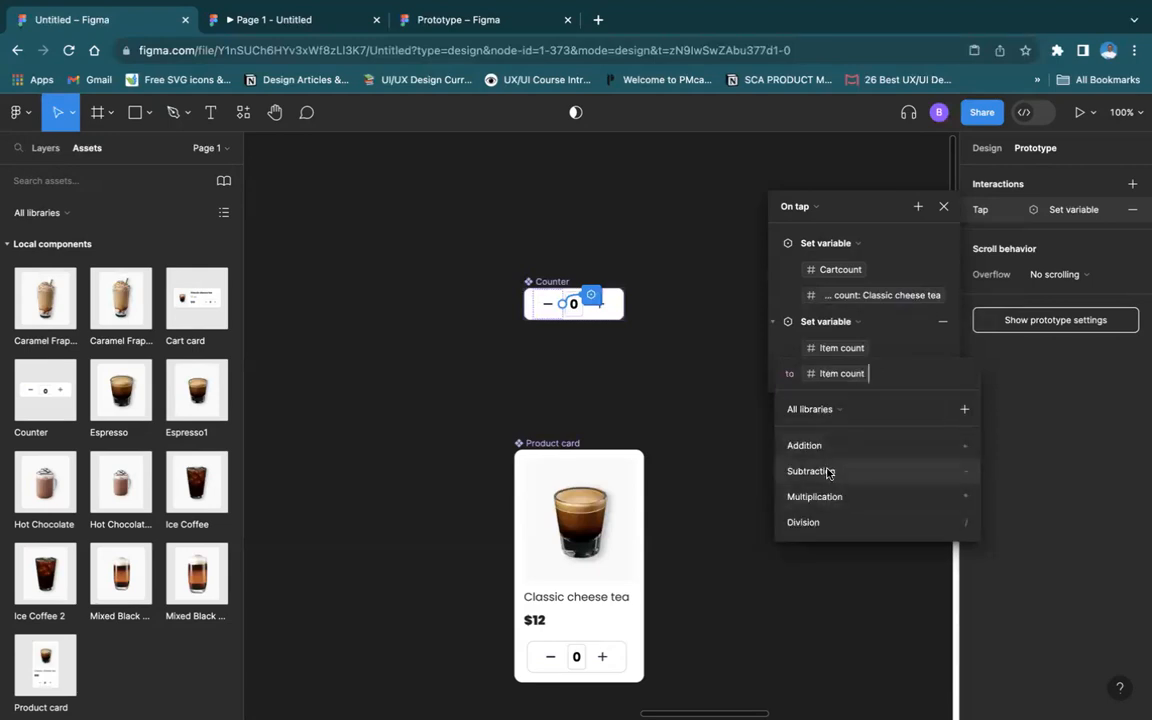
pyautogui.click(828, 473)
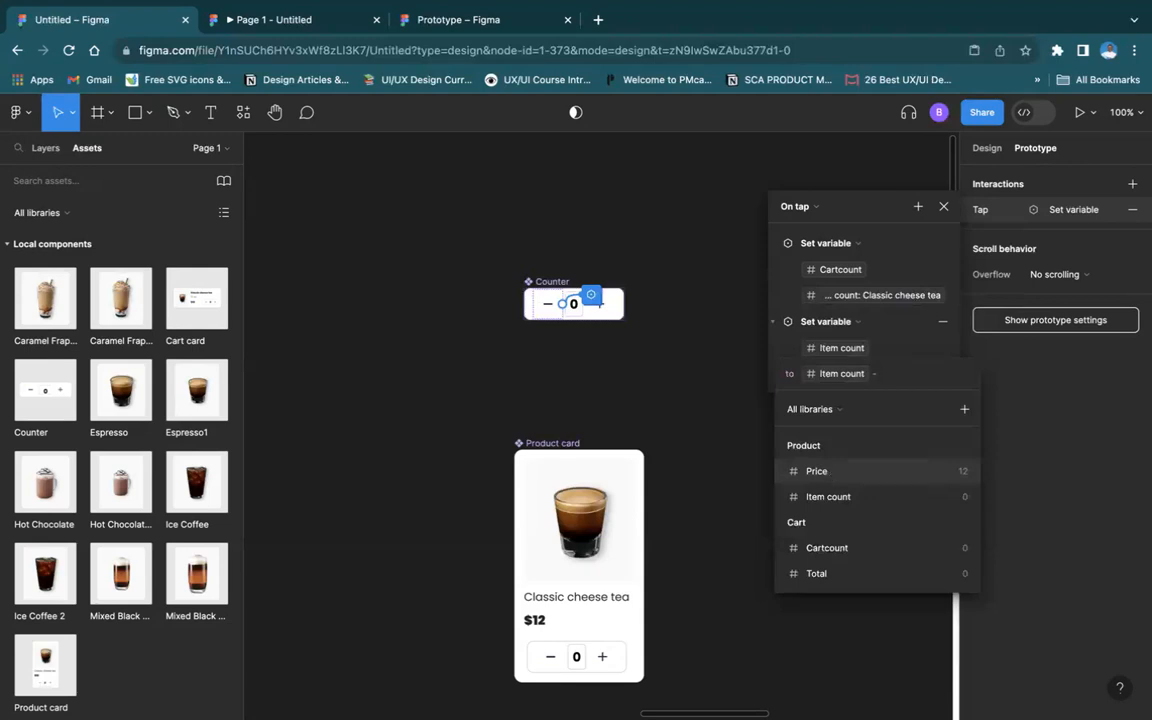
pyautogui.write('1')
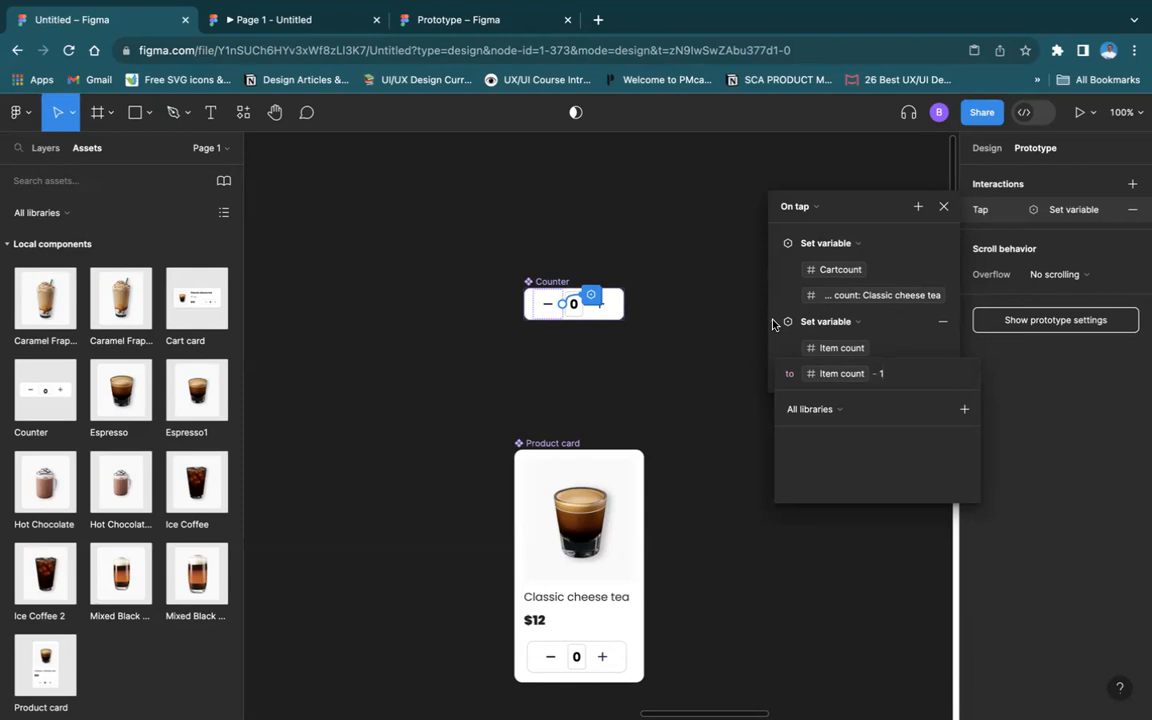
pyautogui.press('Return')
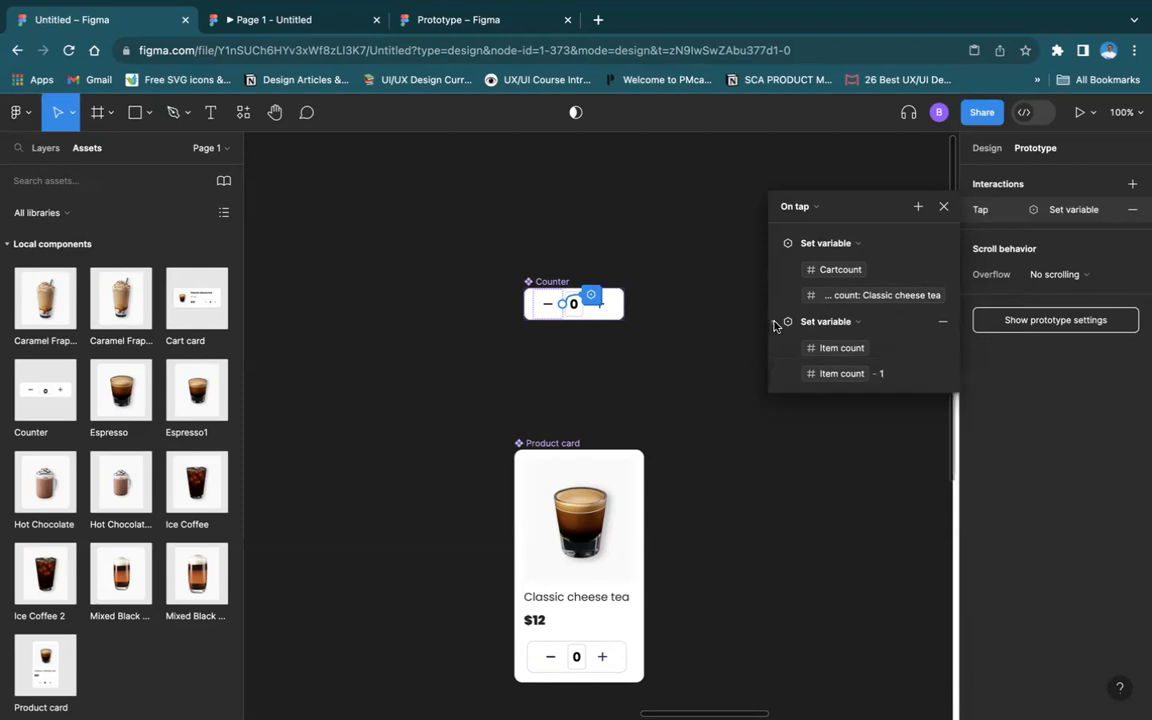
# Add a Conditional action with the condition Item count > 0 to the minus button's tap interaction and collapse it
pyautogui.click(918, 206)
pyautogui.click(955, 310)
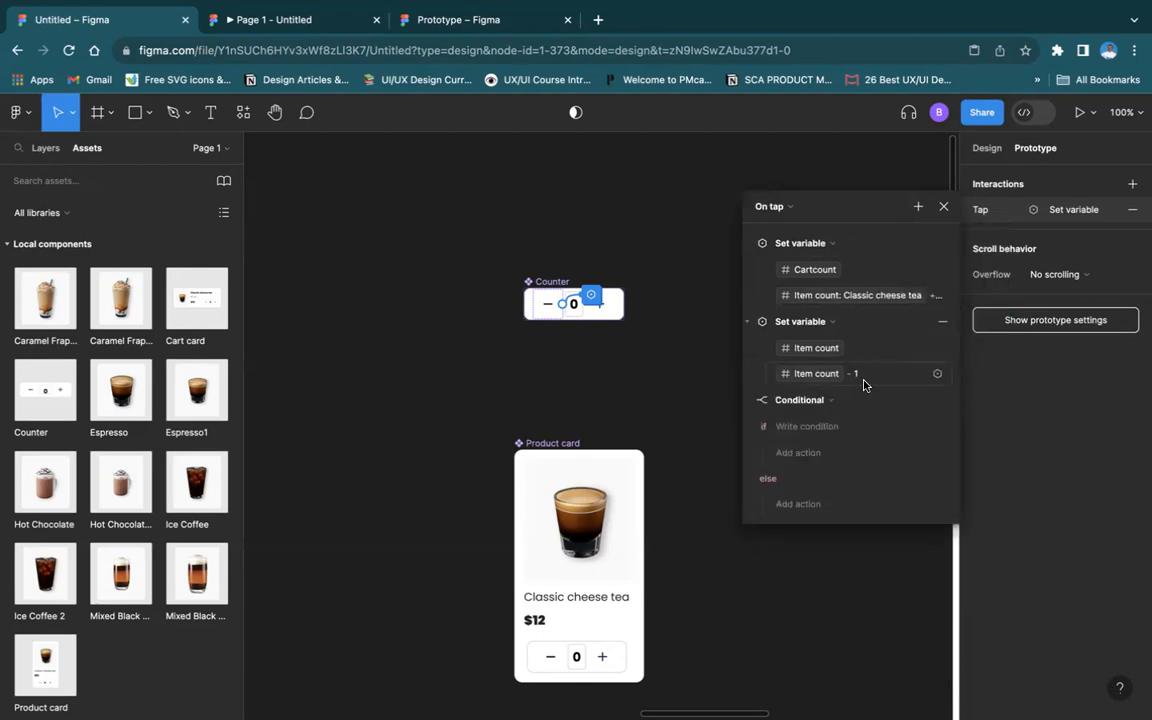
pyautogui.click(825, 428)
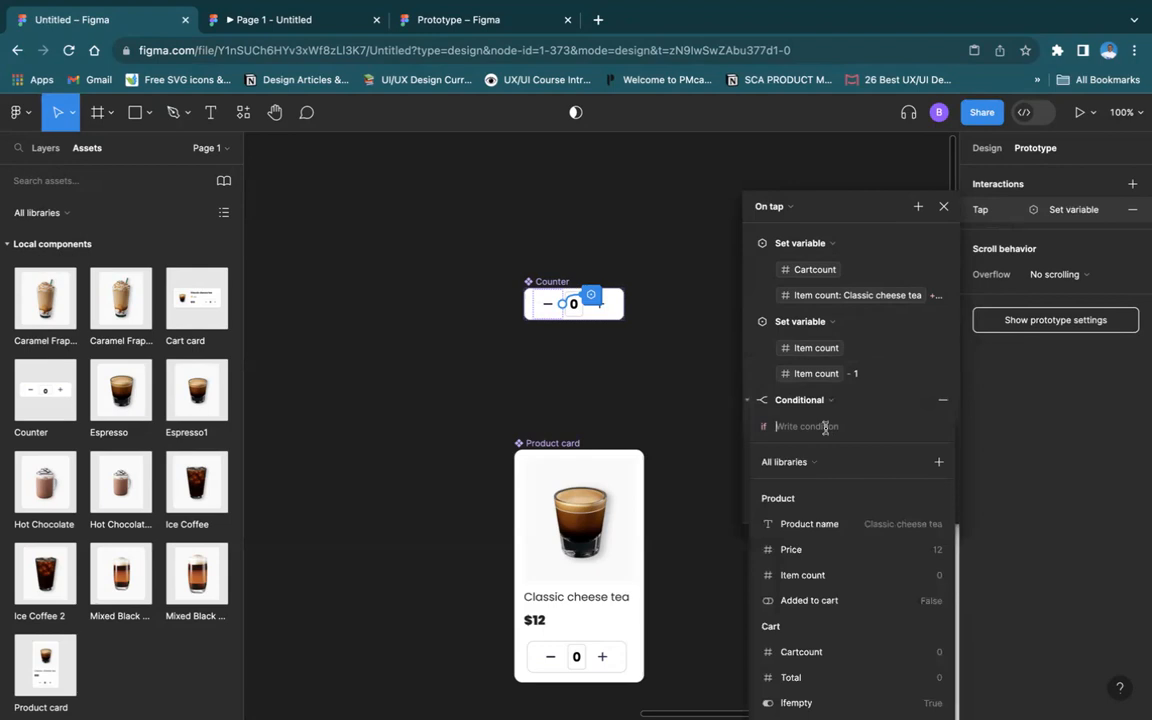
pyautogui.click(828, 575)
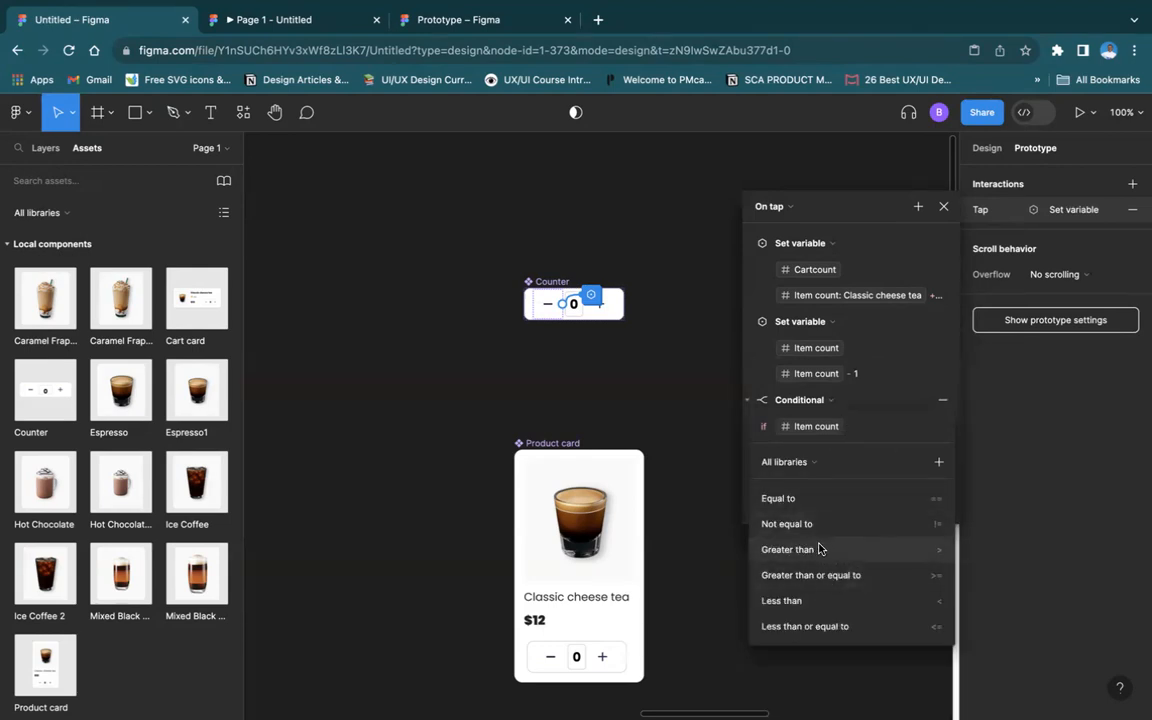
pyautogui.write('> ')
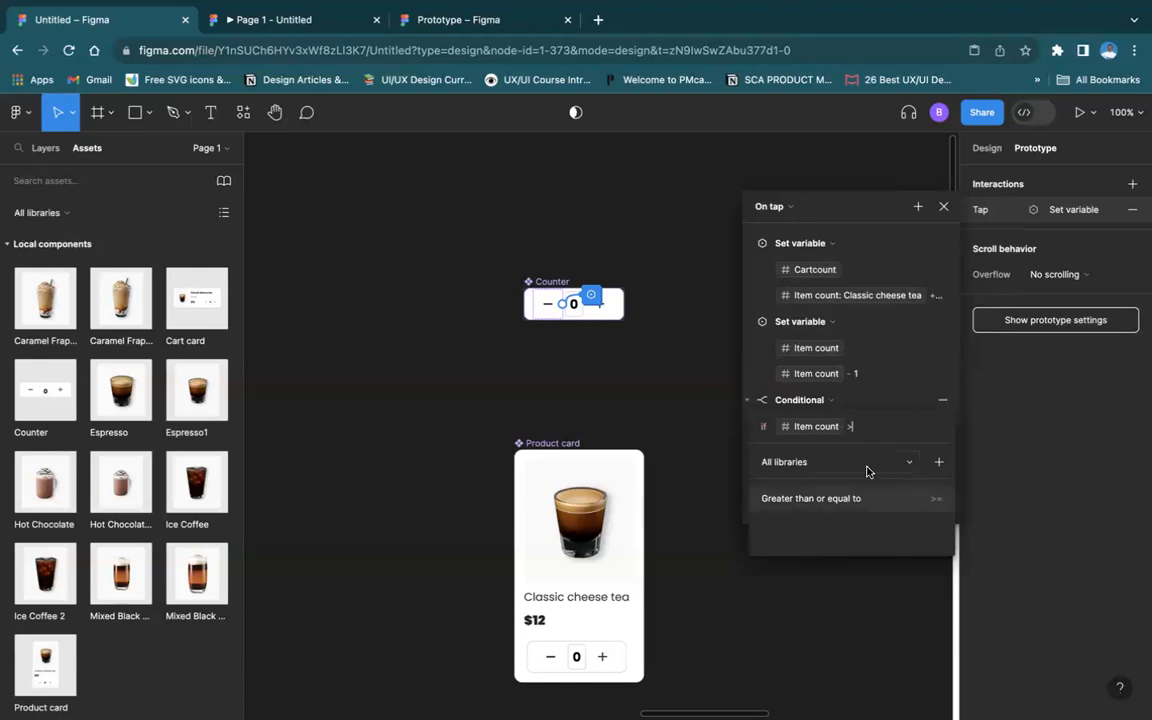
pyautogui.write('0')
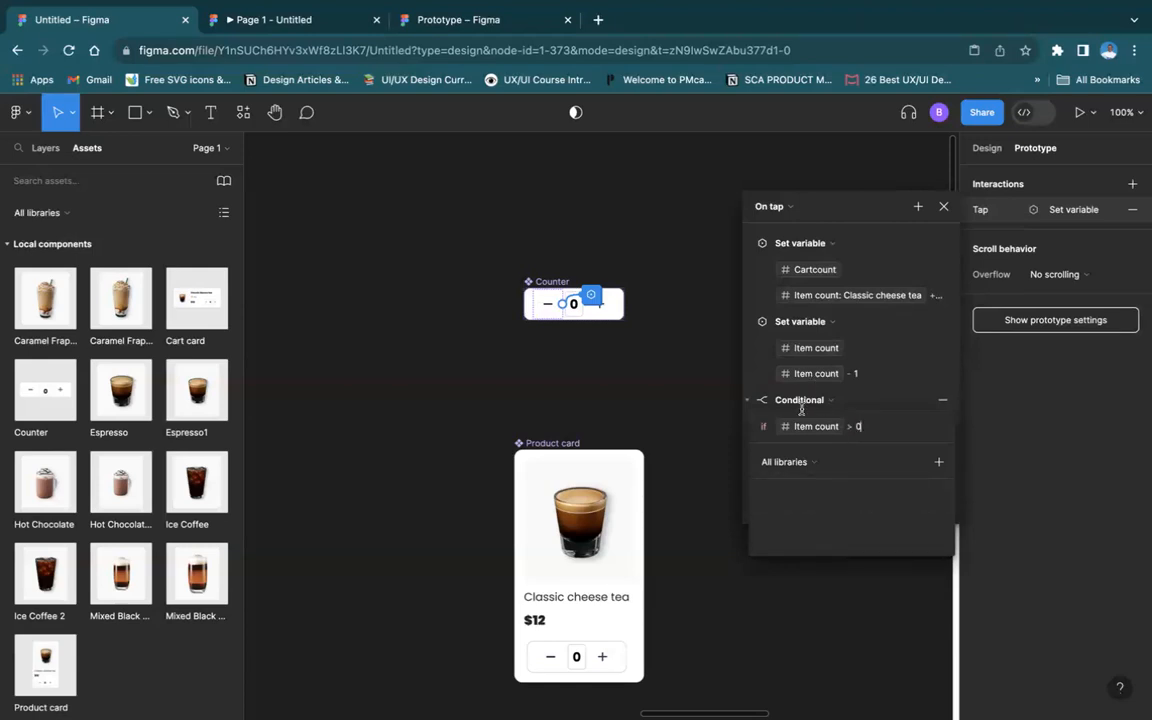
pyautogui.click(750, 402)
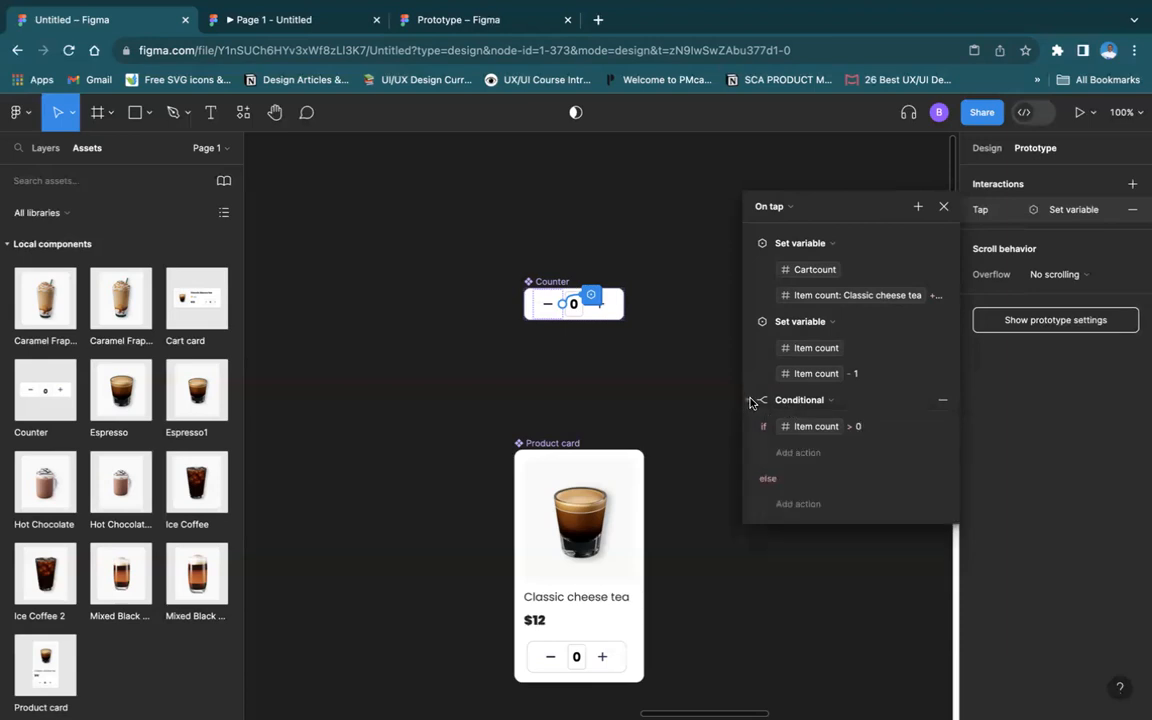
pyautogui.click(749, 401)
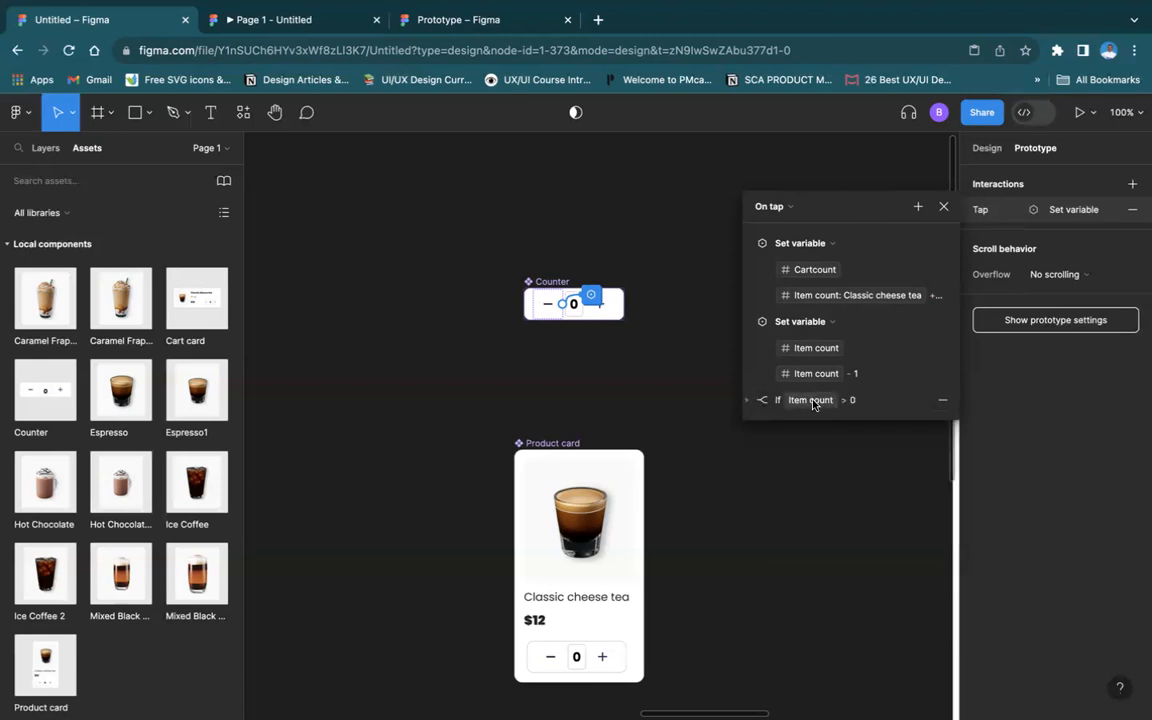
pyautogui.click(750, 402)
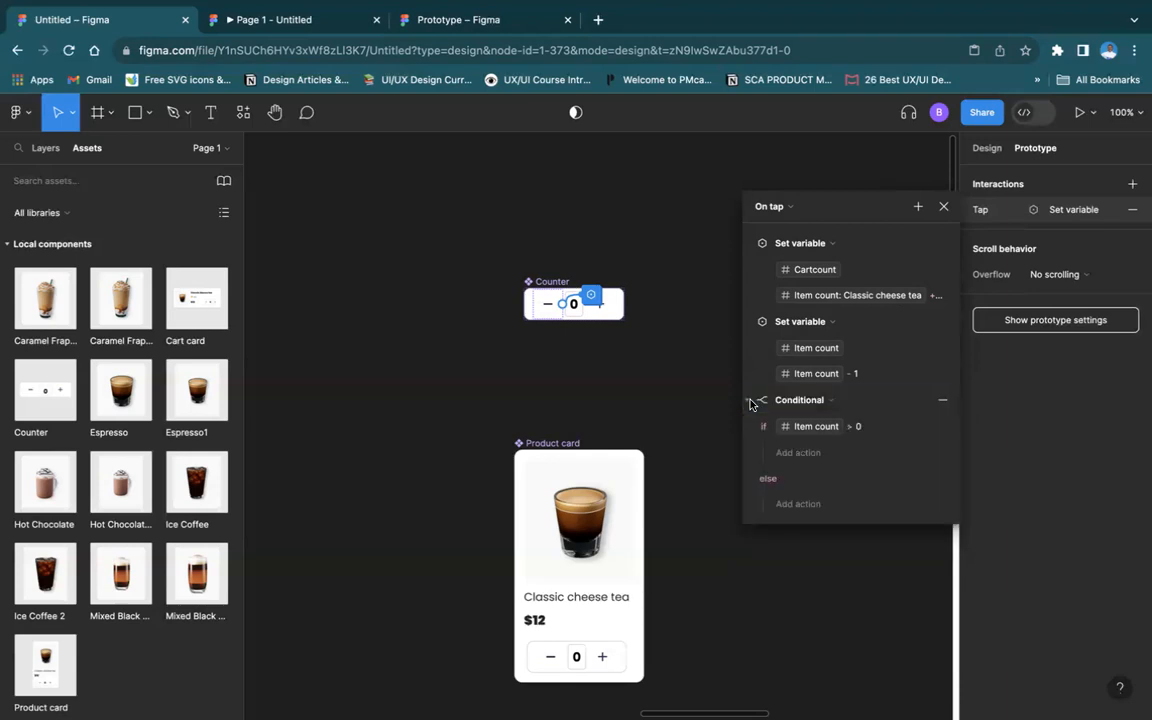
pyautogui.click(751, 402)
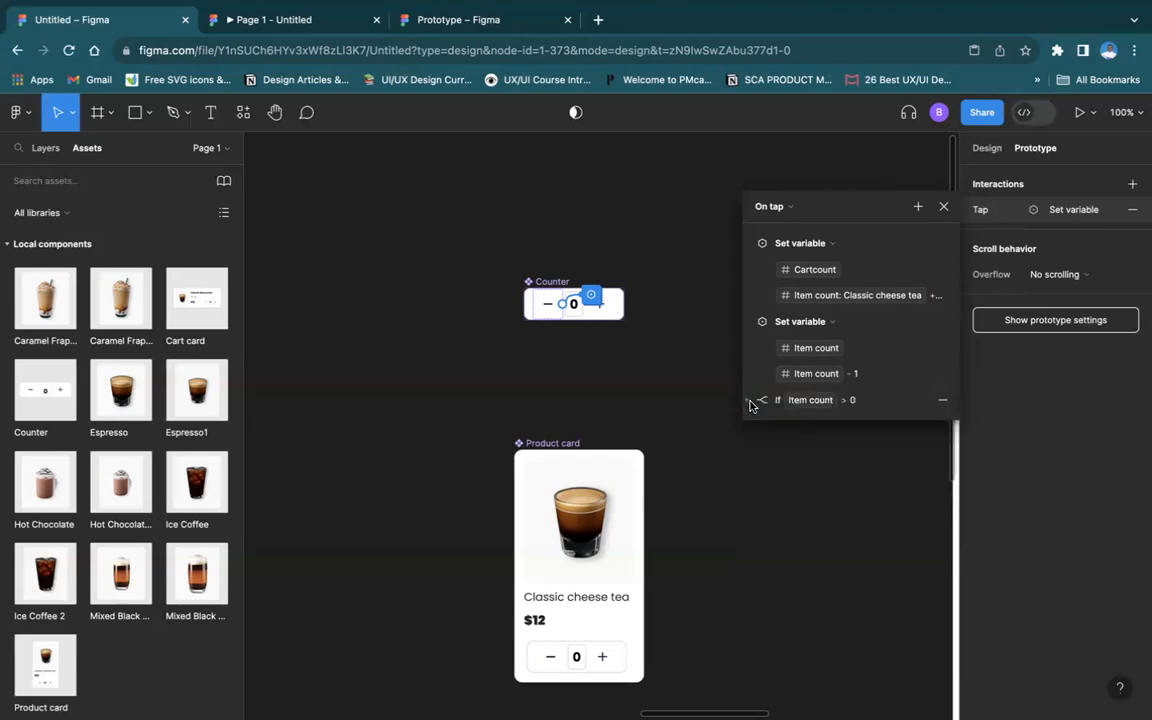
pyautogui.moveTo(750, 402); pyautogui.dragTo(748, 375)
# Switch to the prototype preview and test the Classic cheese tea counter's minus button with several taps
pyautogui.click(311, 25)
pyautogui.click(496, 445)
pyautogui.click(496, 445)
pyautogui.click(496, 445)
pyautogui.click(496, 445)
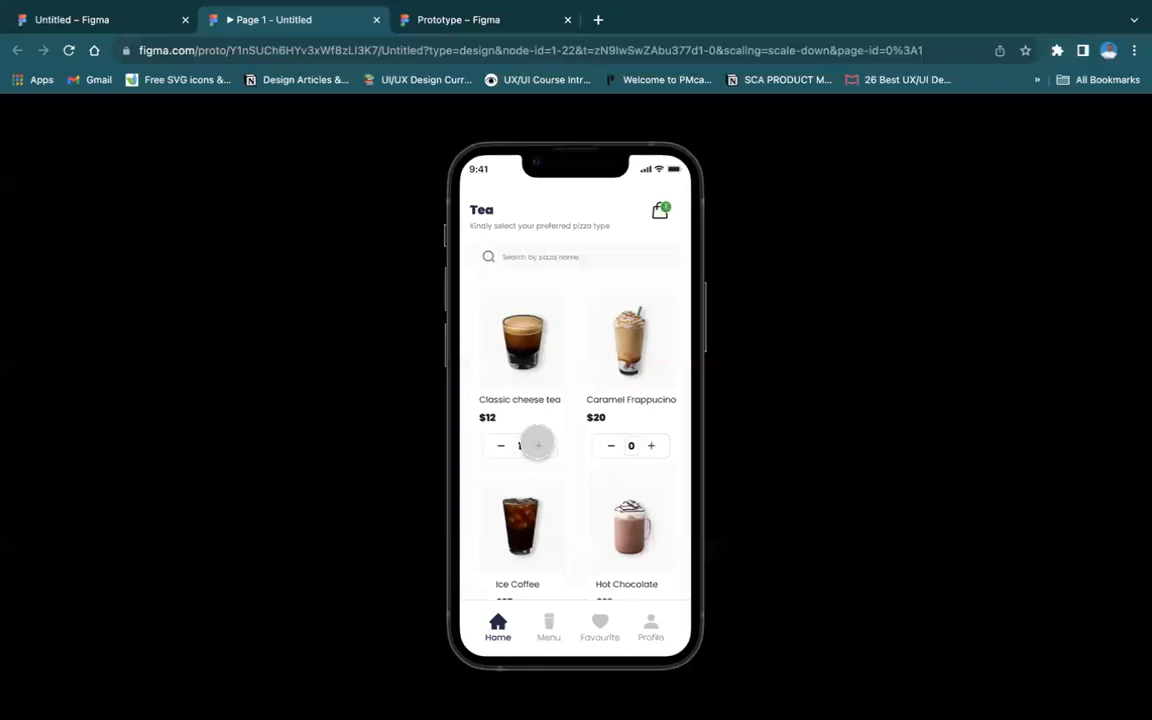
# Return to the design file, collapse the Item count - 1 action, and nest it under the Conditional's Item count > 0 branch
pyautogui.click(124, 20)
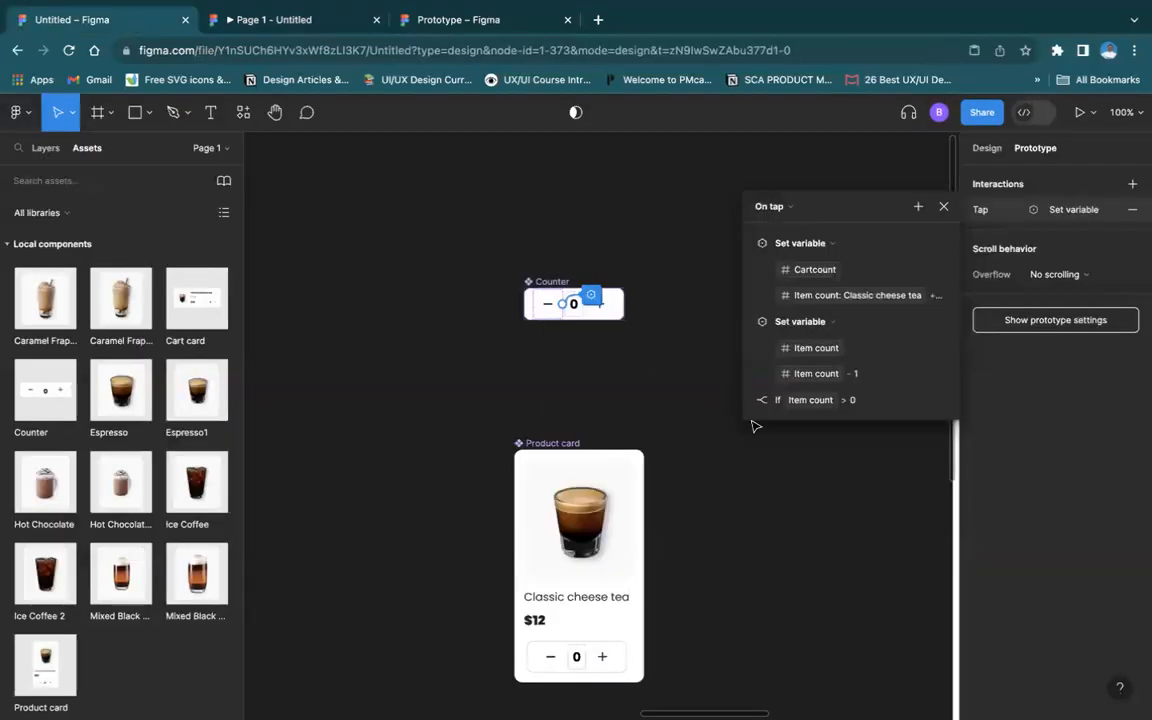
pyautogui.click(749, 322)
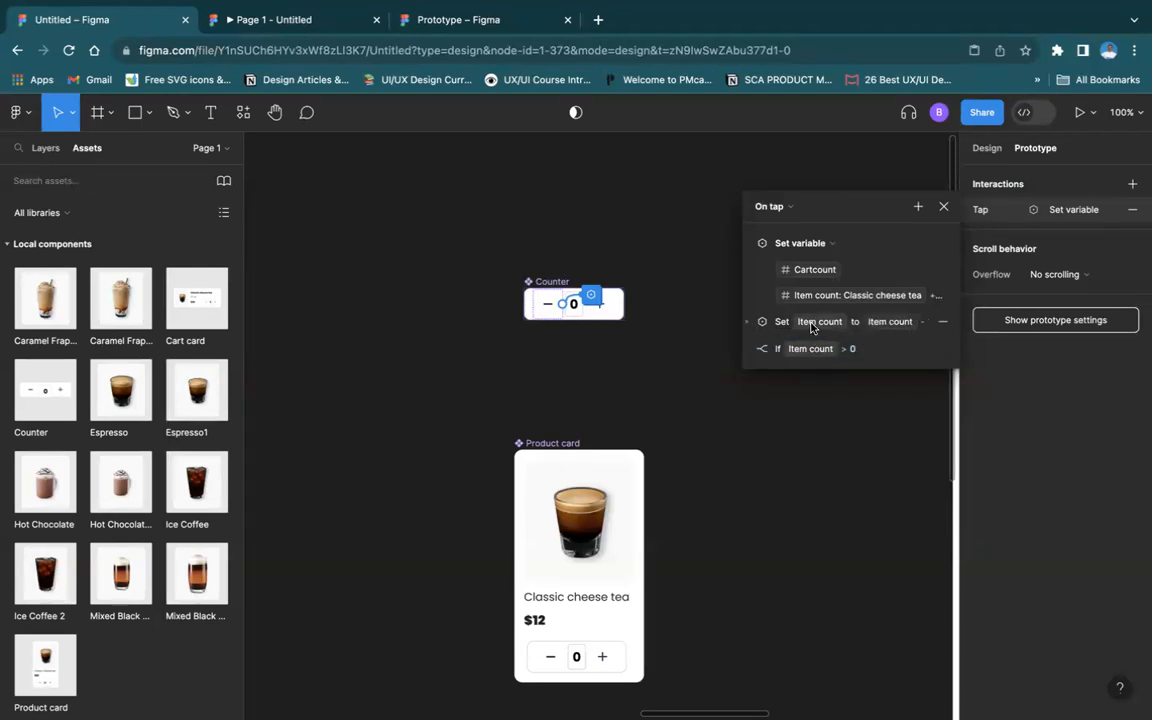
pyautogui.click(748, 323)
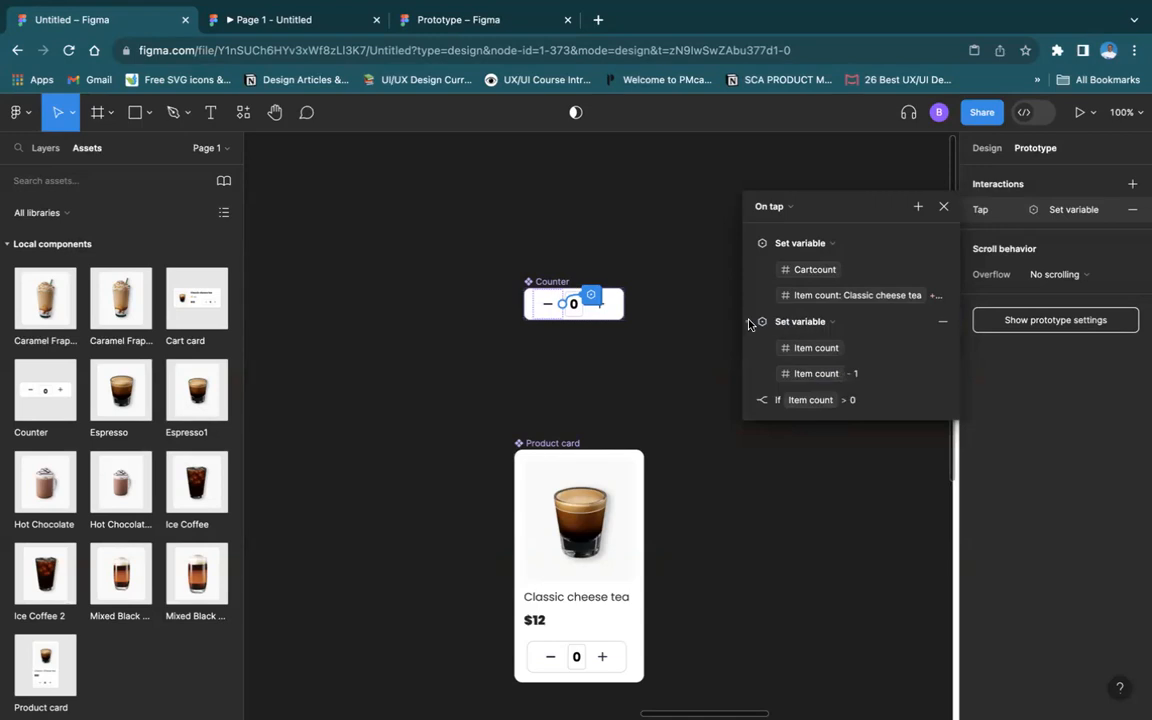
pyautogui.click(748, 323)
pyautogui.click(748, 324)
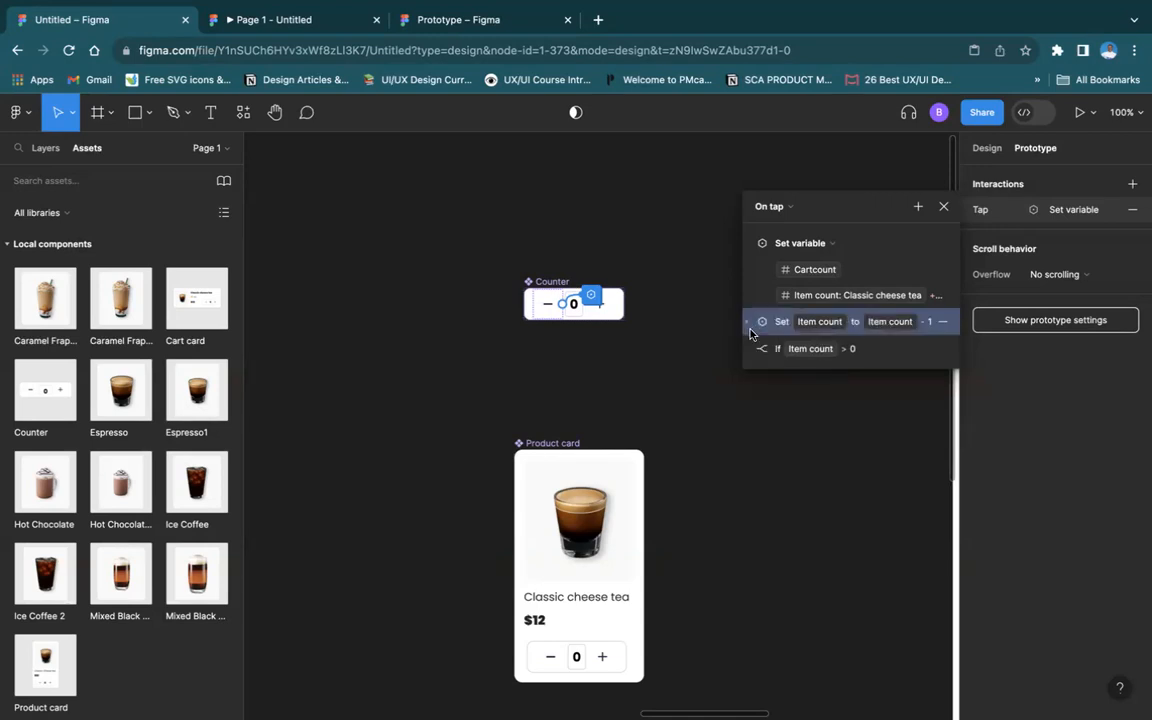
pyautogui.moveTo(750, 342); pyautogui.dragTo(751, 354)
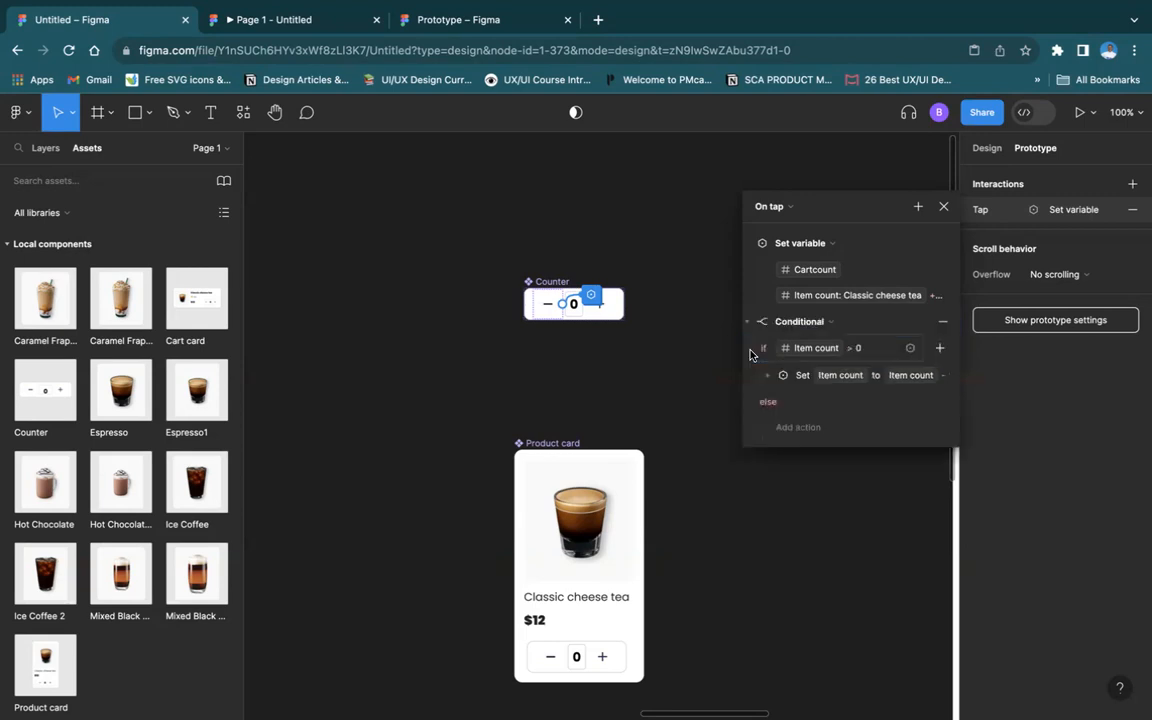
# Switch to the prototype preview and test the Classic cheese tea counter by adding items, then reducing the count to 0
pyautogui.click(328, 26)
pyautogui.click(492, 445)
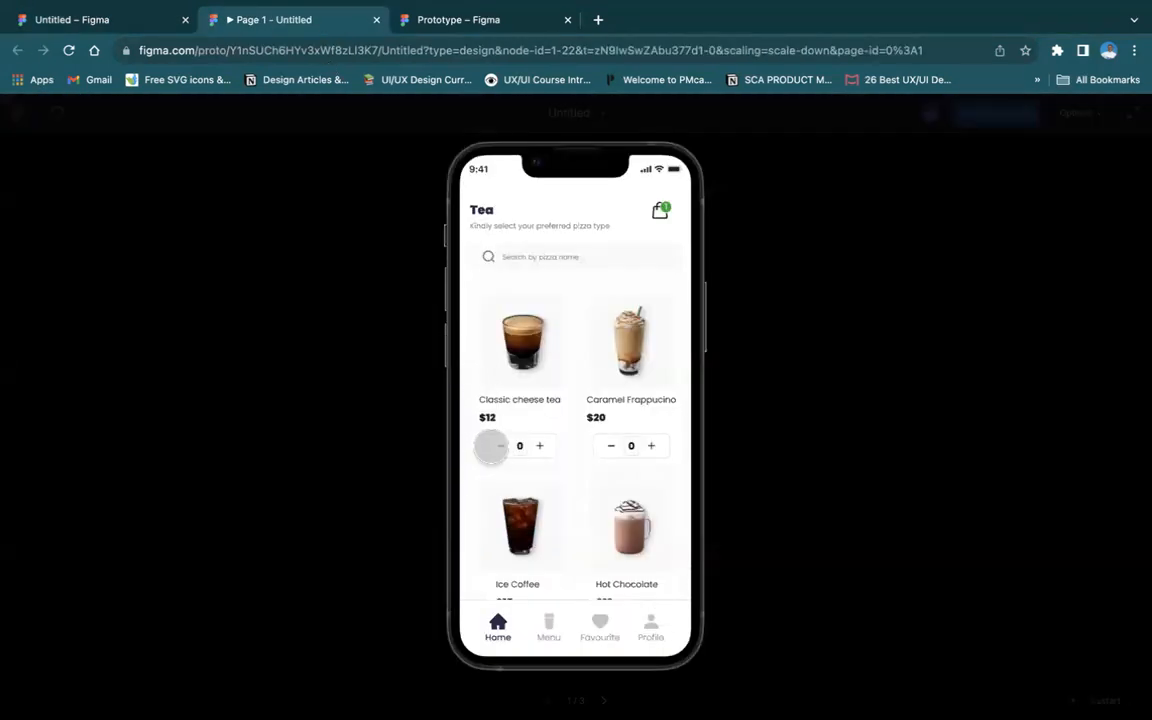
pyautogui.click(530, 445)
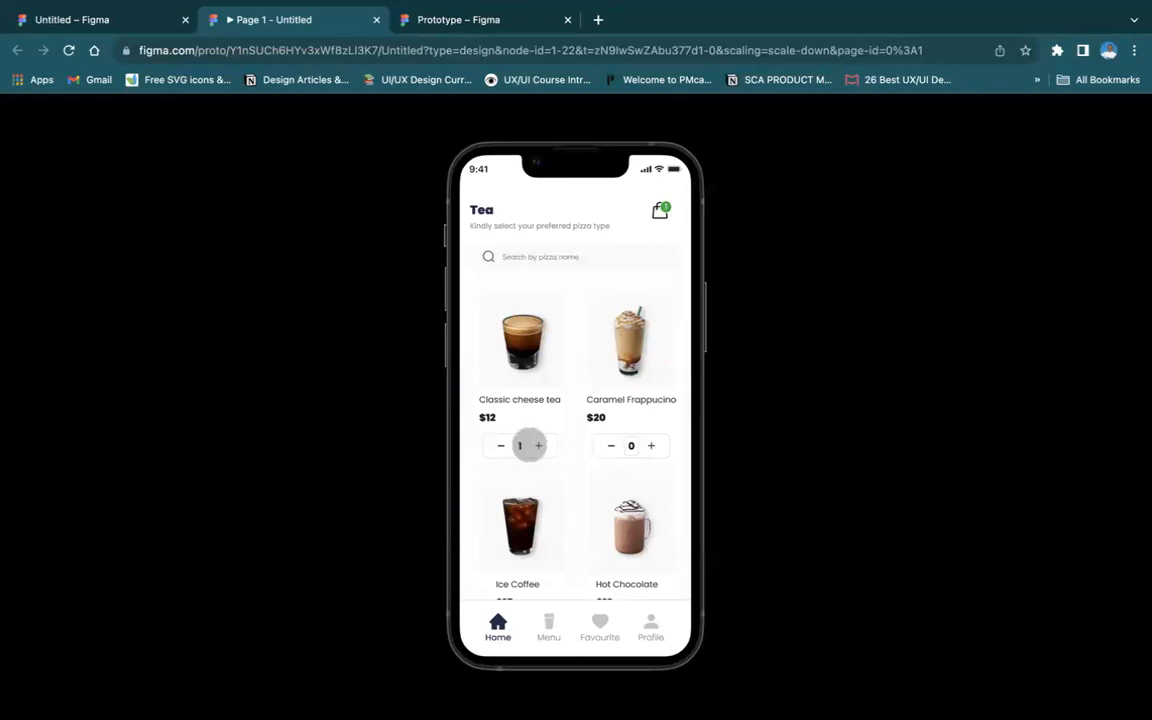
pyautogui.click(500, 445)
pyautogui.click(500, 445)
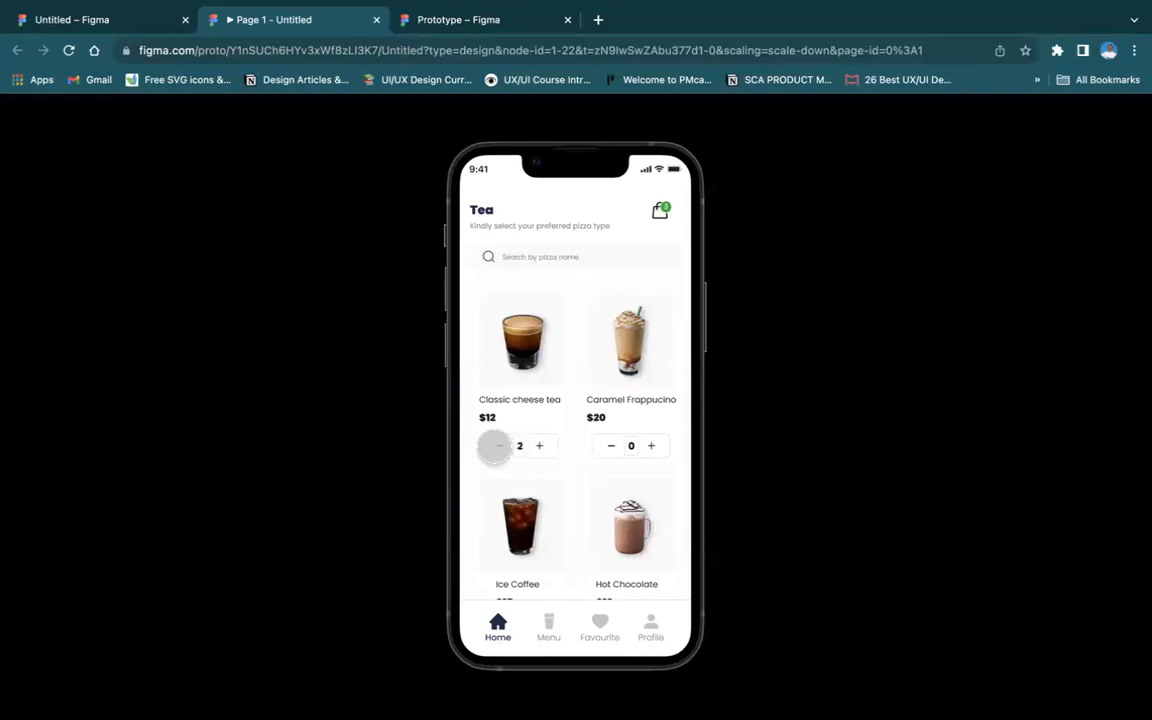
pyautogui.click(500, 445)
pyautogui.click(500, 445)
pyautogui.click(496, 447)
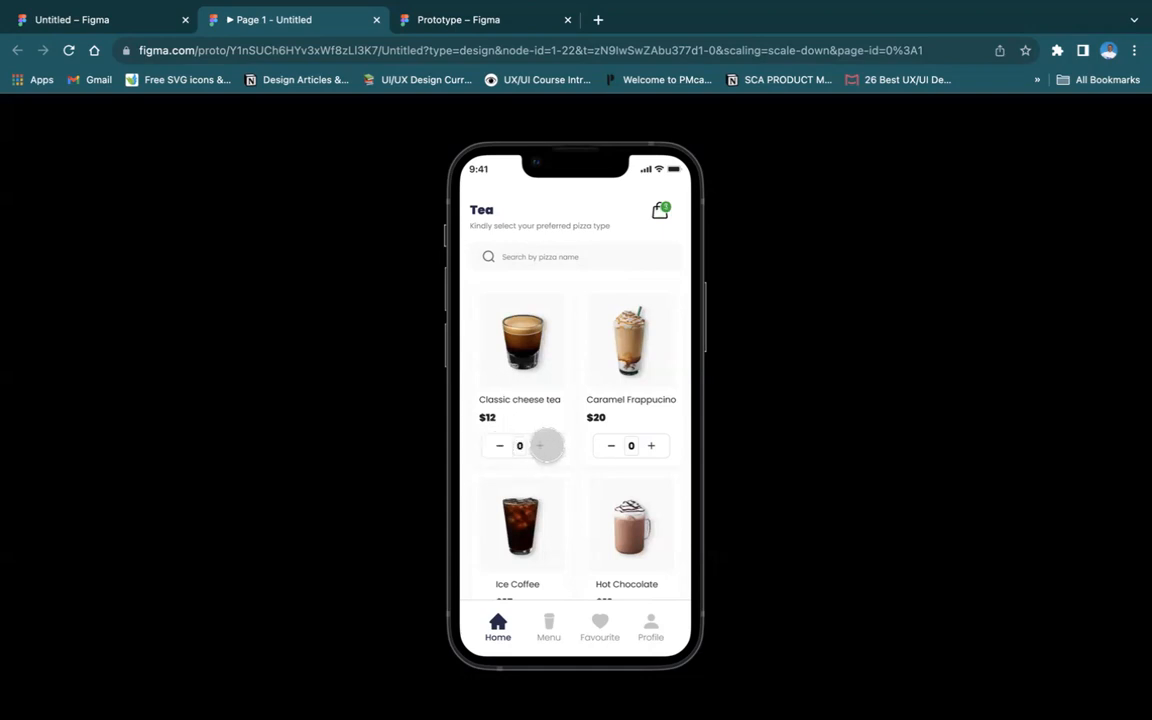
# Raise the Classic cheese tea count to 5, lower it to 1 while checking the cart badge, and return to the design file
pyautogui.click(542, 445)
pyautogui.click(542, 445)
pyautogui.click(542, 445)
pyautogui.click(542, 444)
pyautogui.click(542, 444)
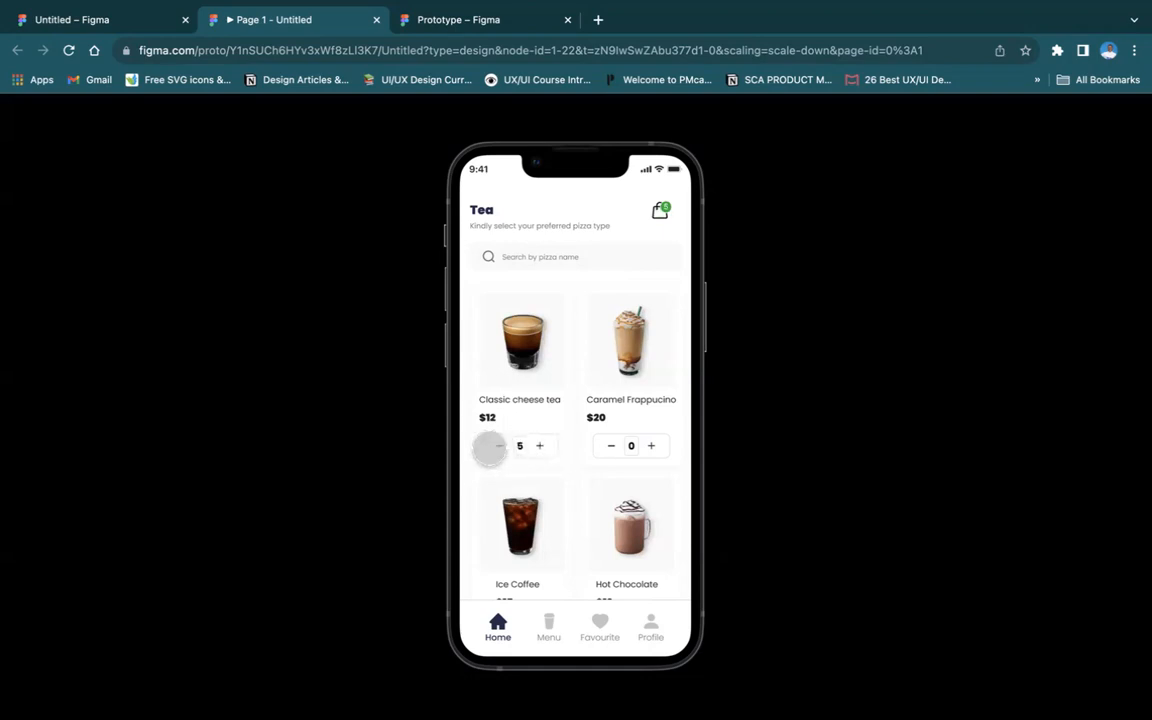
pyautogui.click(488, 445)
pyautogui.click(496, 445)
pyautogui.click(496, 445)
pyautogui.click(496, 445)
pyautogui.click(496, 445)
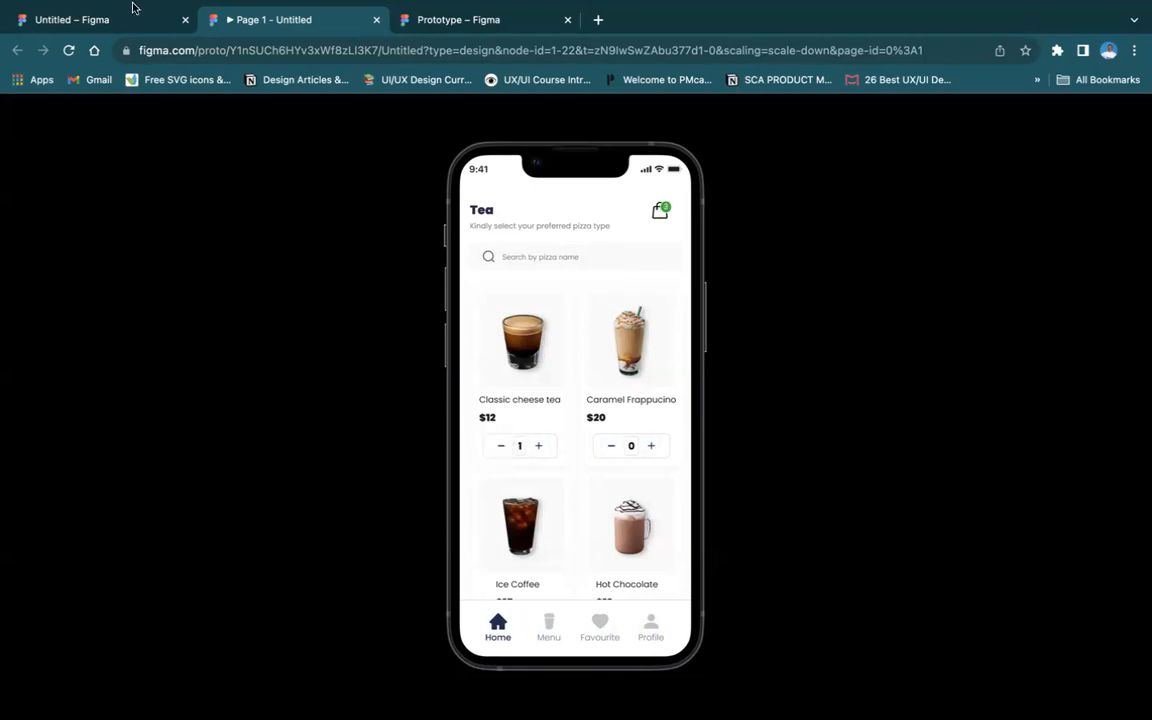
pyautogui.moveTo(134, 8)
pyautogui.click(100, 59)
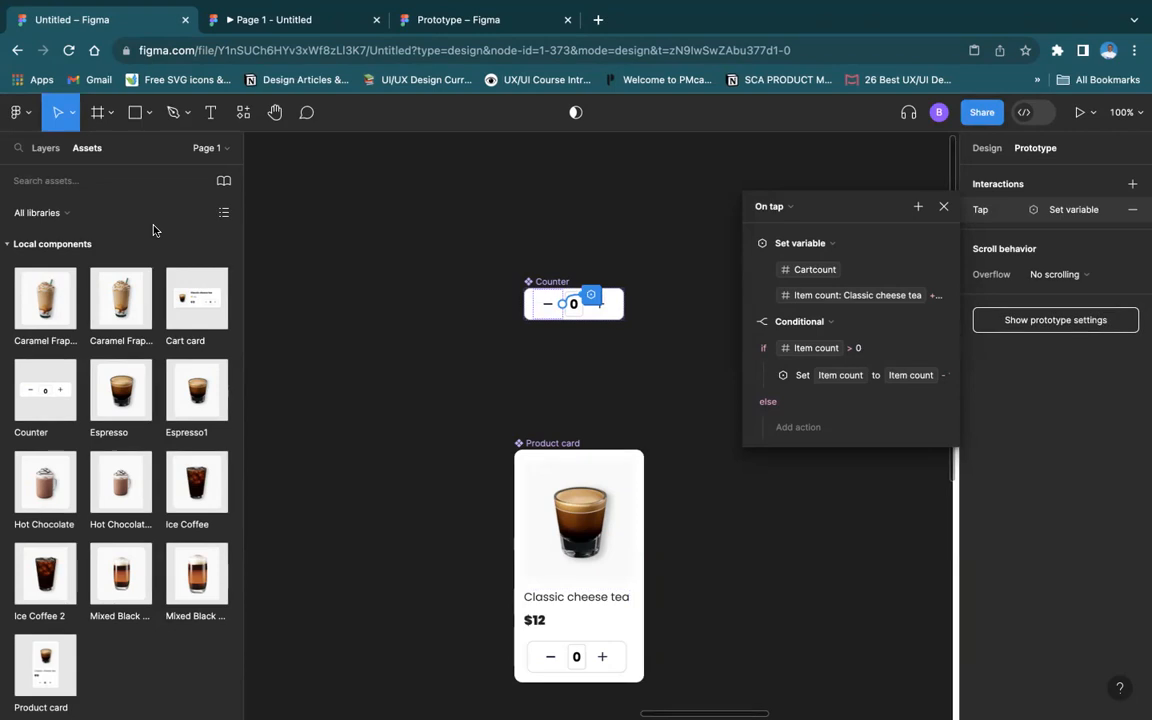
# Move the "No item in your cart" frame into the Cart screen, just below its header
pyautogui.click(943, 206)
pyautogui.scroll(-5, 707, 442)
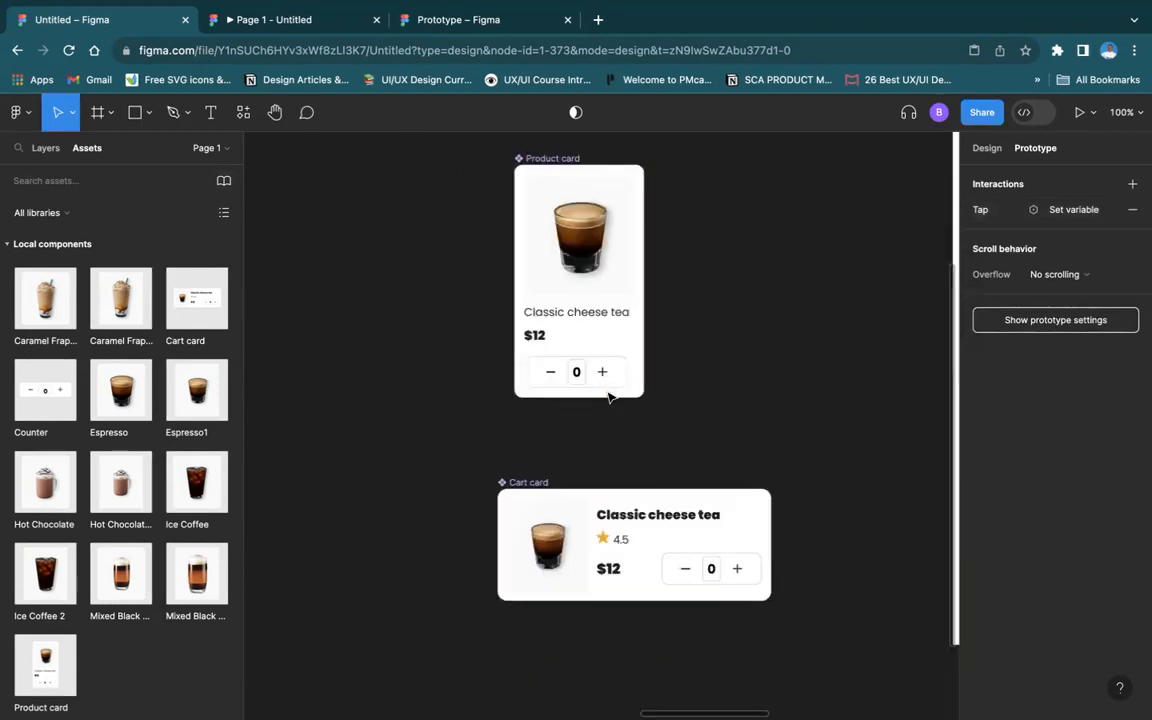
pyautogui.click(774, 320)
pyautogui.hscroll(10, 774, 320)
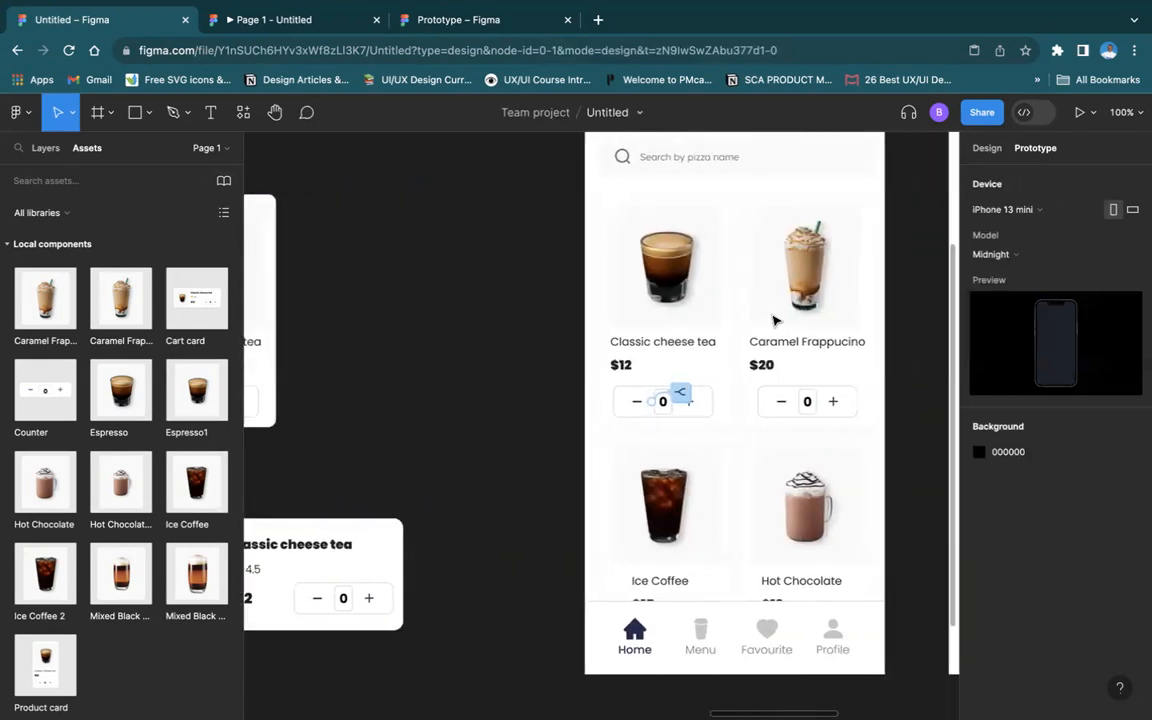
pyautogui.press('-')
pyautogui.hscroll(4, 774, 320)
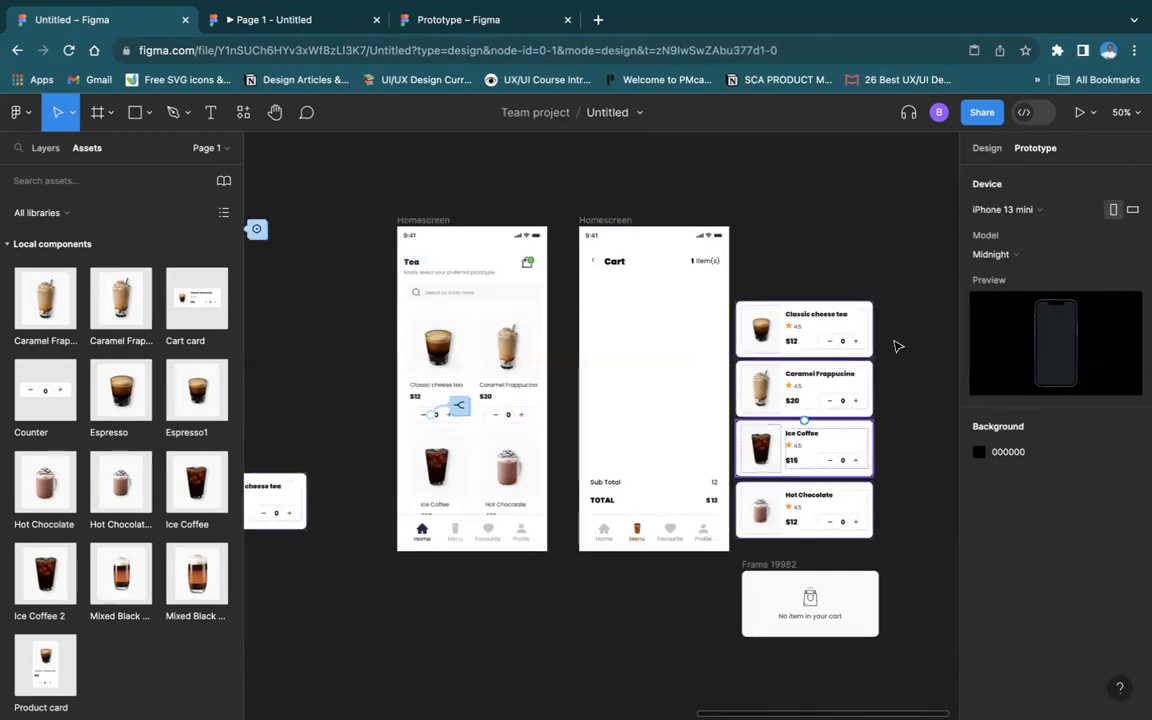
pyautogui.hotkey('shift', 'e')
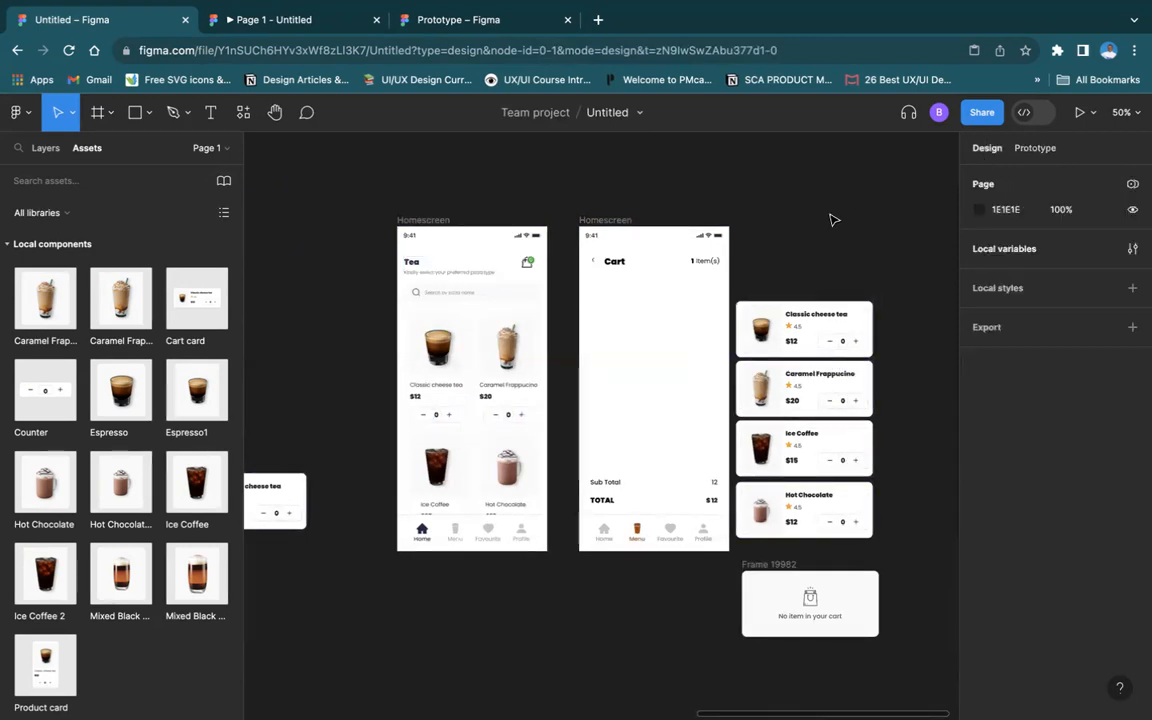
pyautogui.click(774, 566)
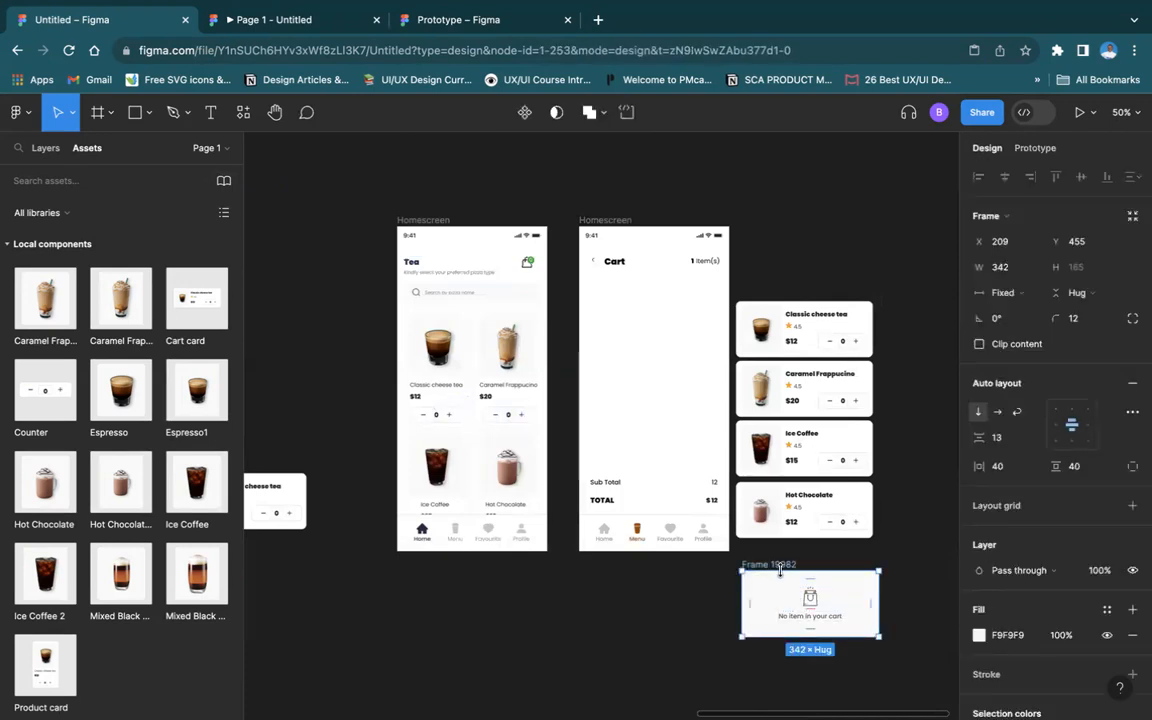
pyautogui.moveTo(778, 569); pyautogui.dragTo(650, 282)
pyautogui.click(790, 202)
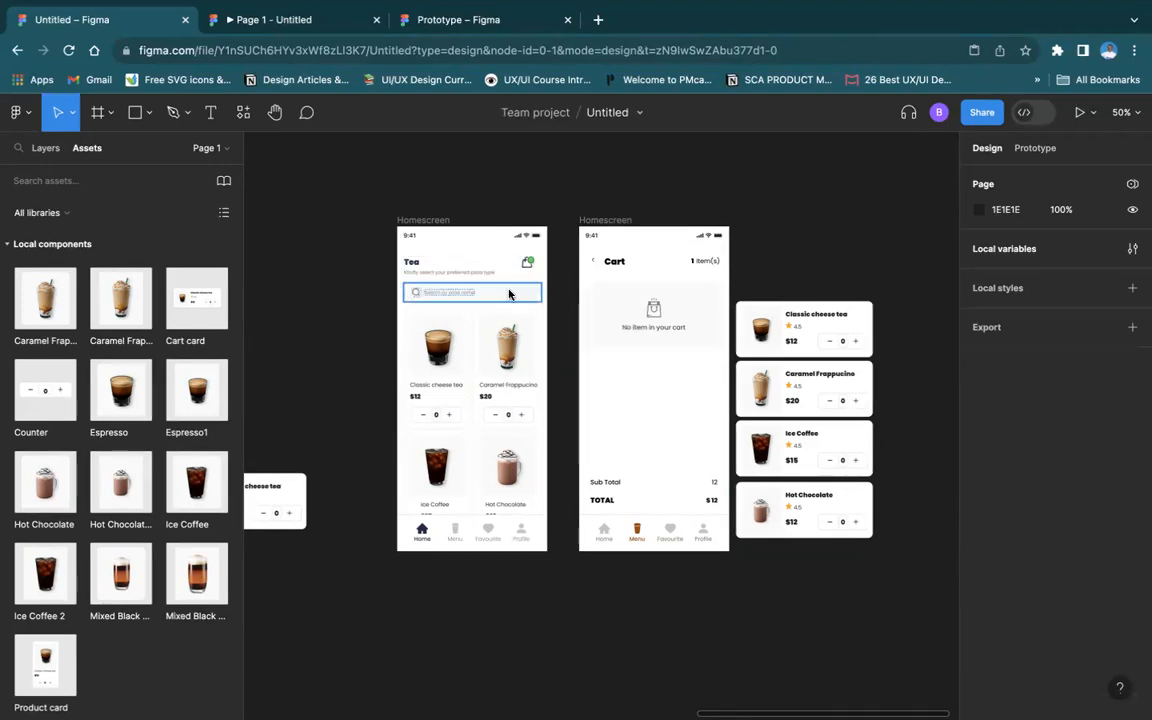
# Link the home screen's bag icon to the Cart screen with an on-tap Navigate to interaction using the Instant animation
pyautogui.click(530, 265)
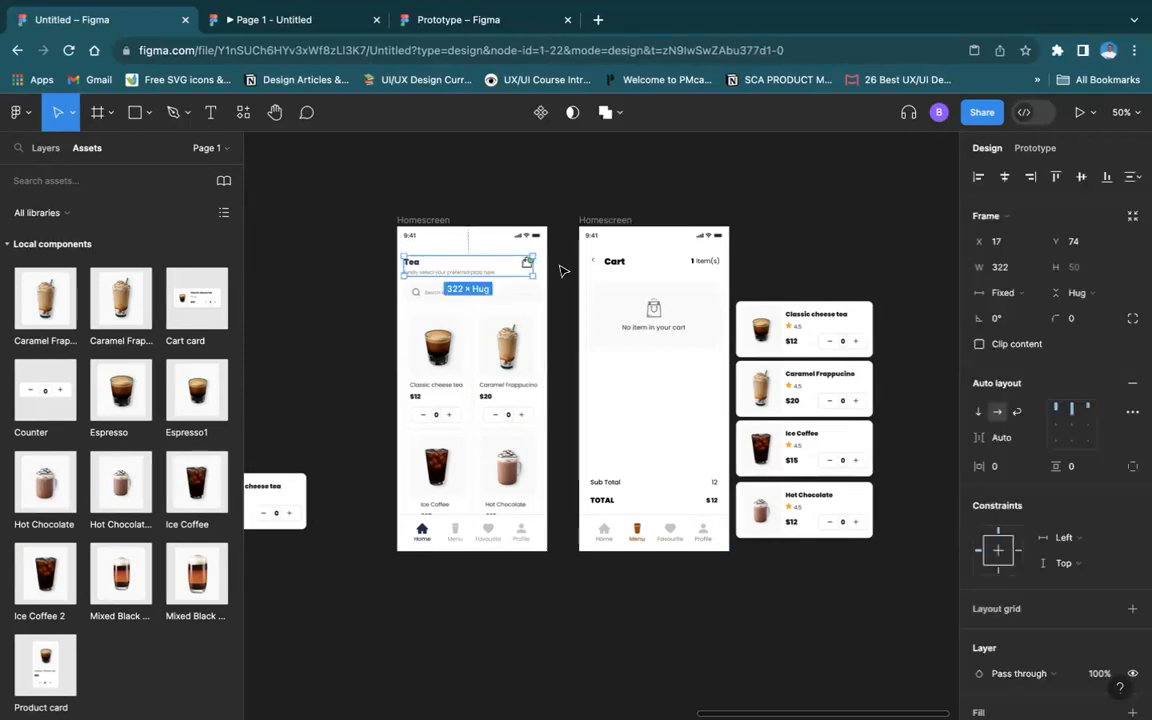
pyautogui.hotkey('shift', '0')
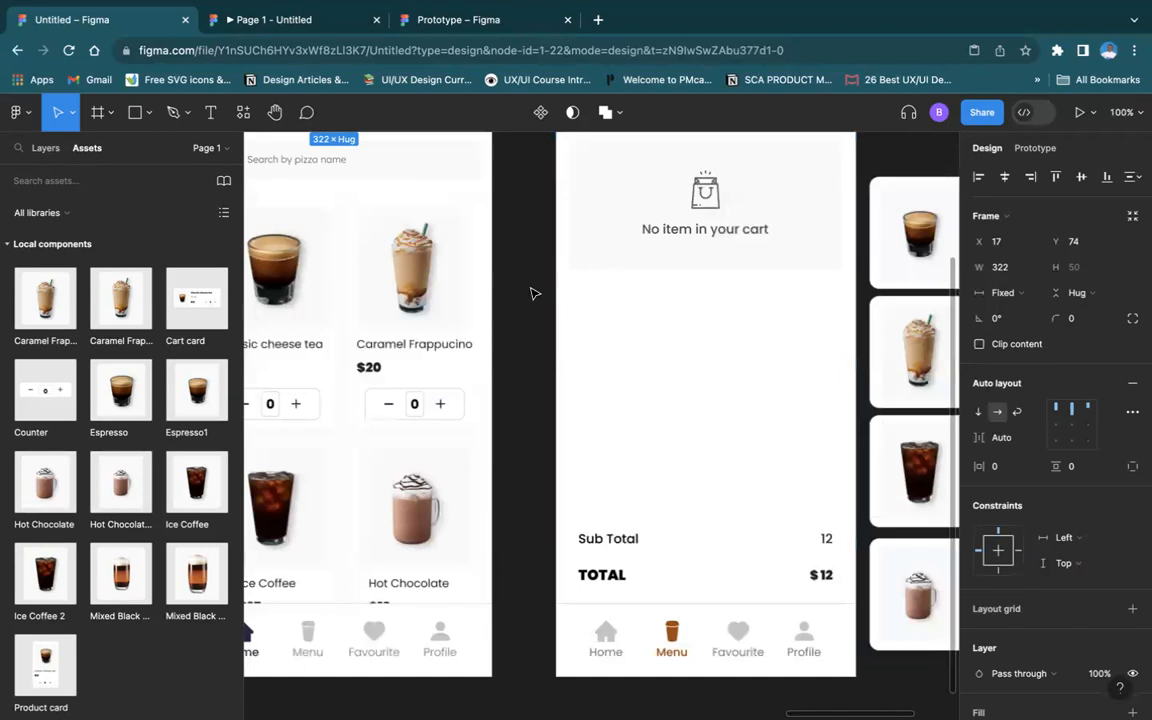
pyautogui.hscroll(-2, 519, 301)
pyautogui.scroll(2, 519, 301)
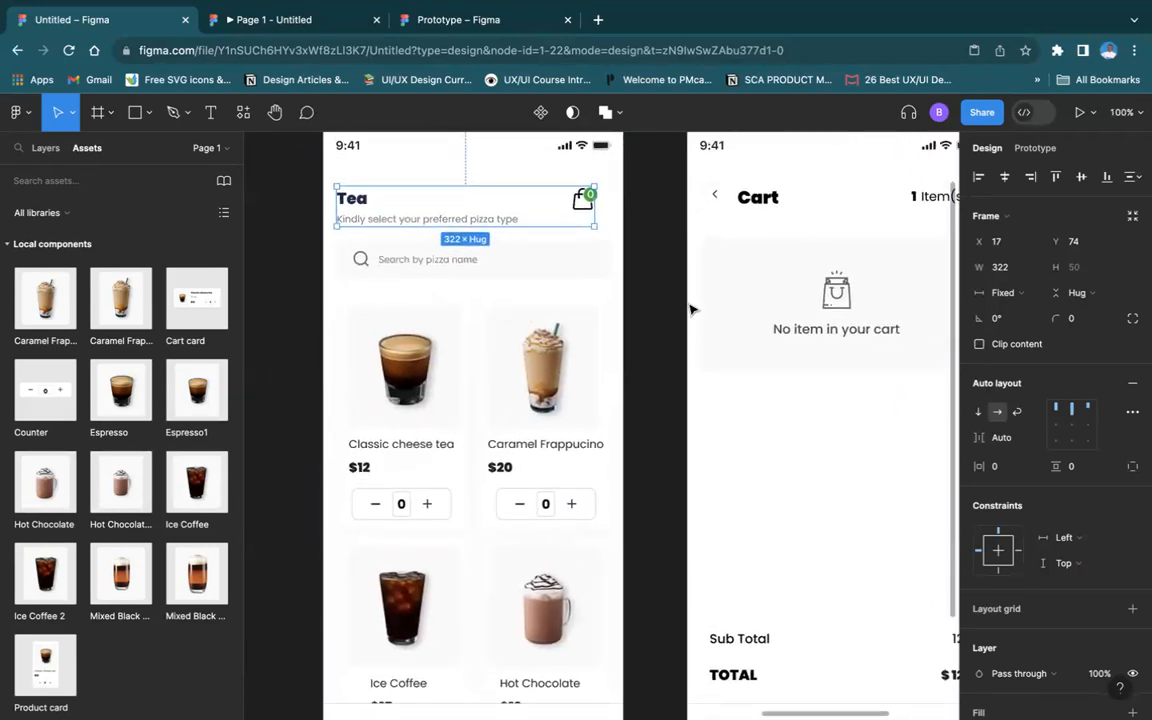
pyautogui.click(585, 207)
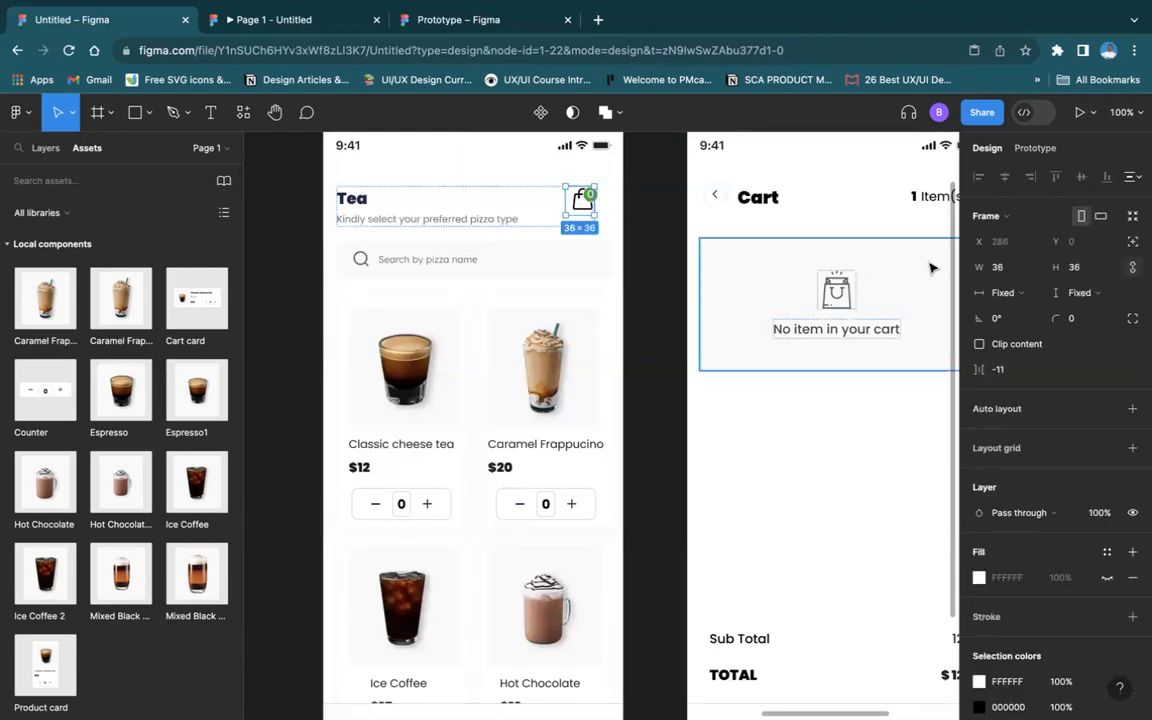
pyautogui.click(1030, 147)
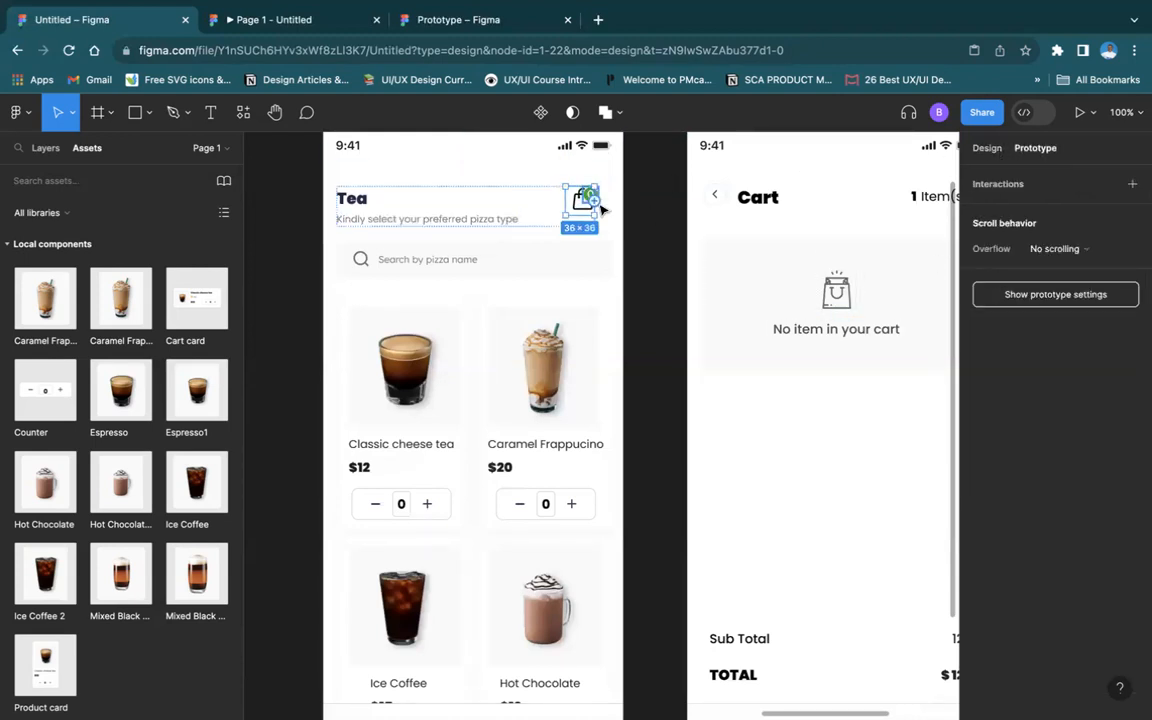
pyautogui.moveTo(591, 194); pyautogui.dragTo(724, 327)
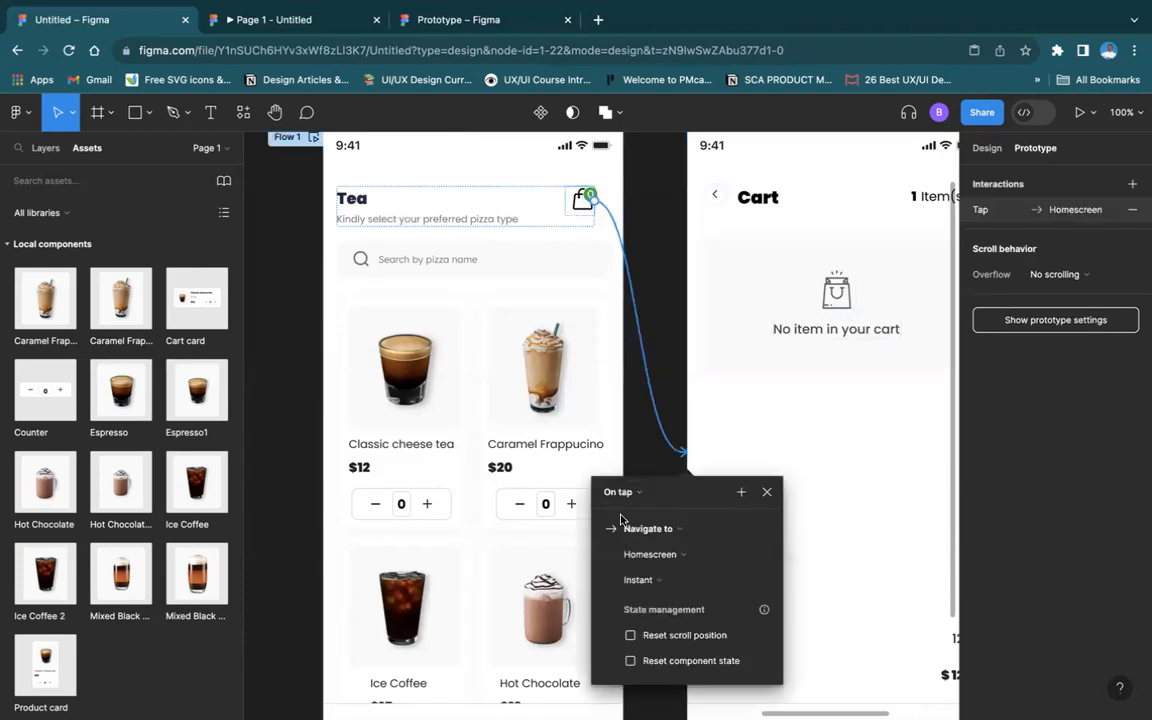
pyautogui.scroll(-1, 651, 497)
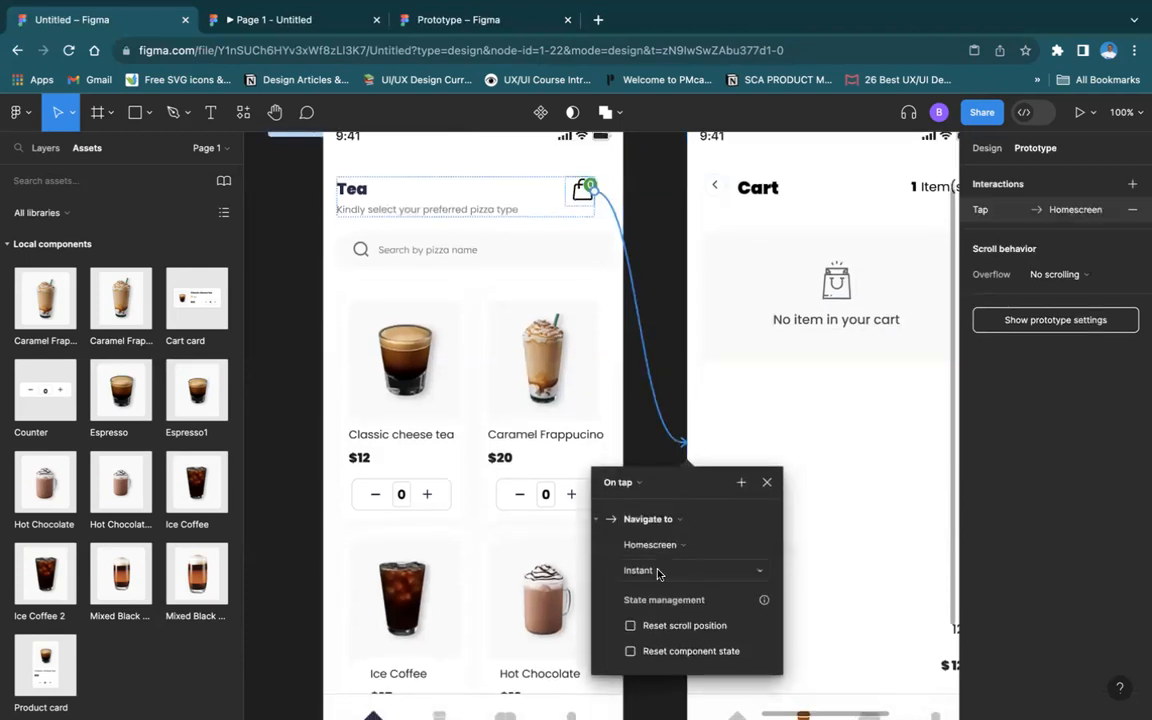
pyautogui.click(640, 570)
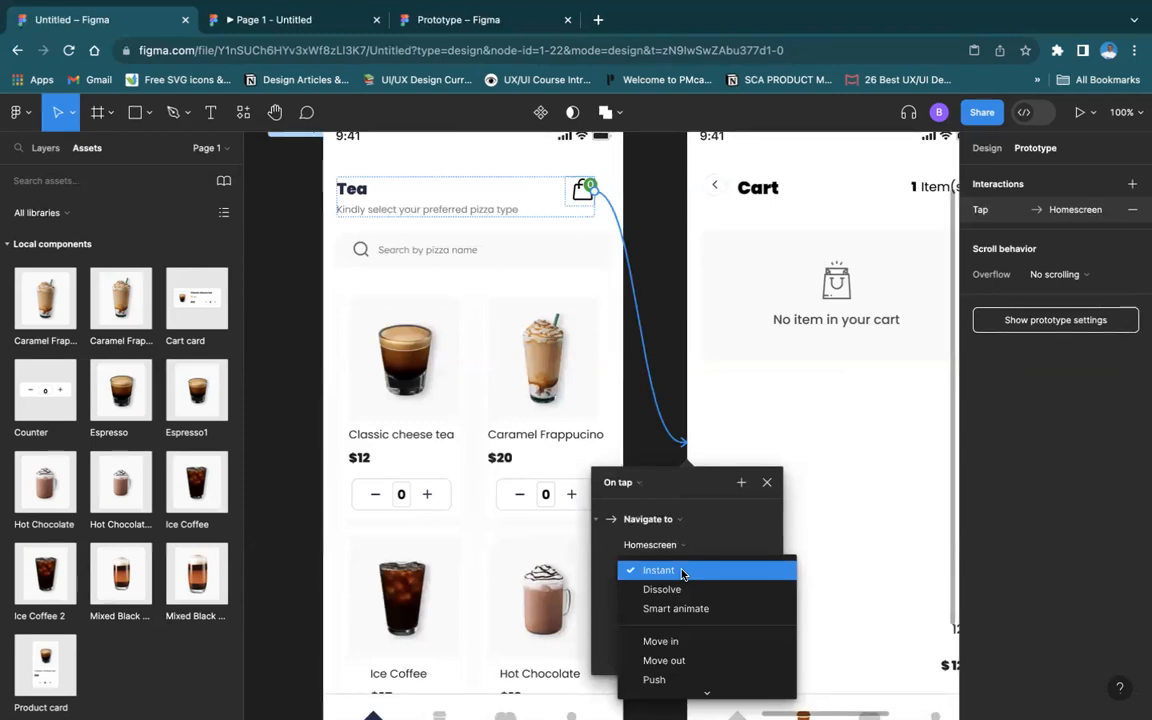
pyautogui.click(683, 571)
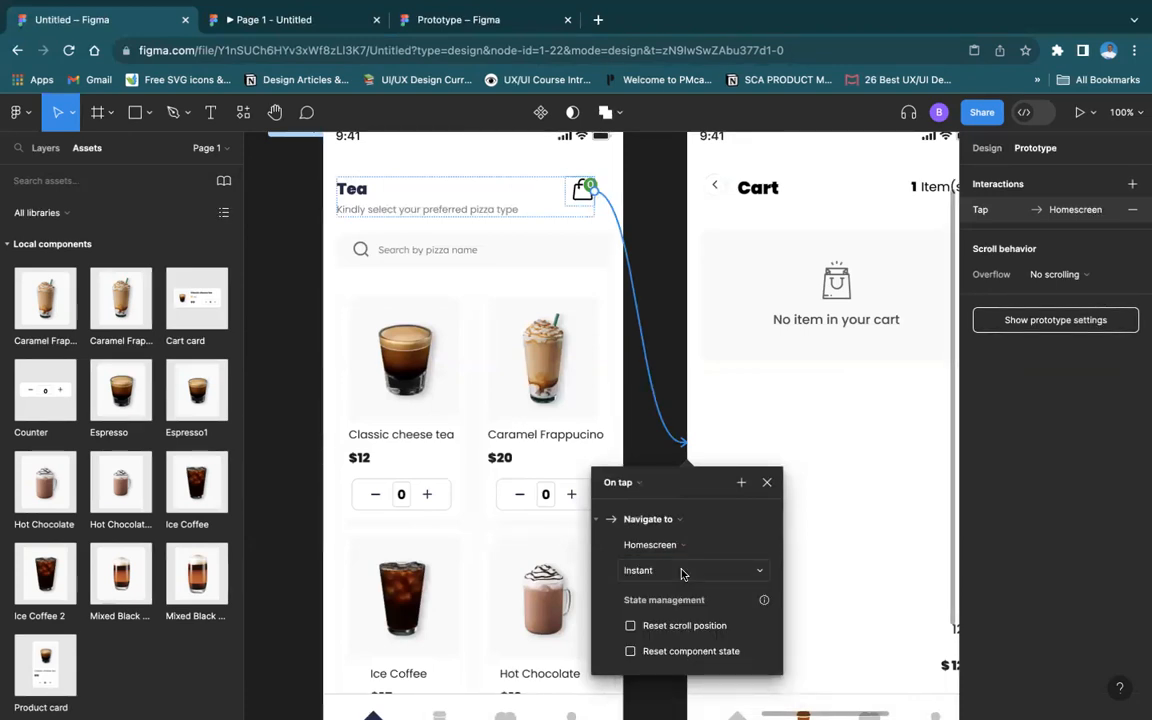
pyautogui.scroll(-5, 681, 573)
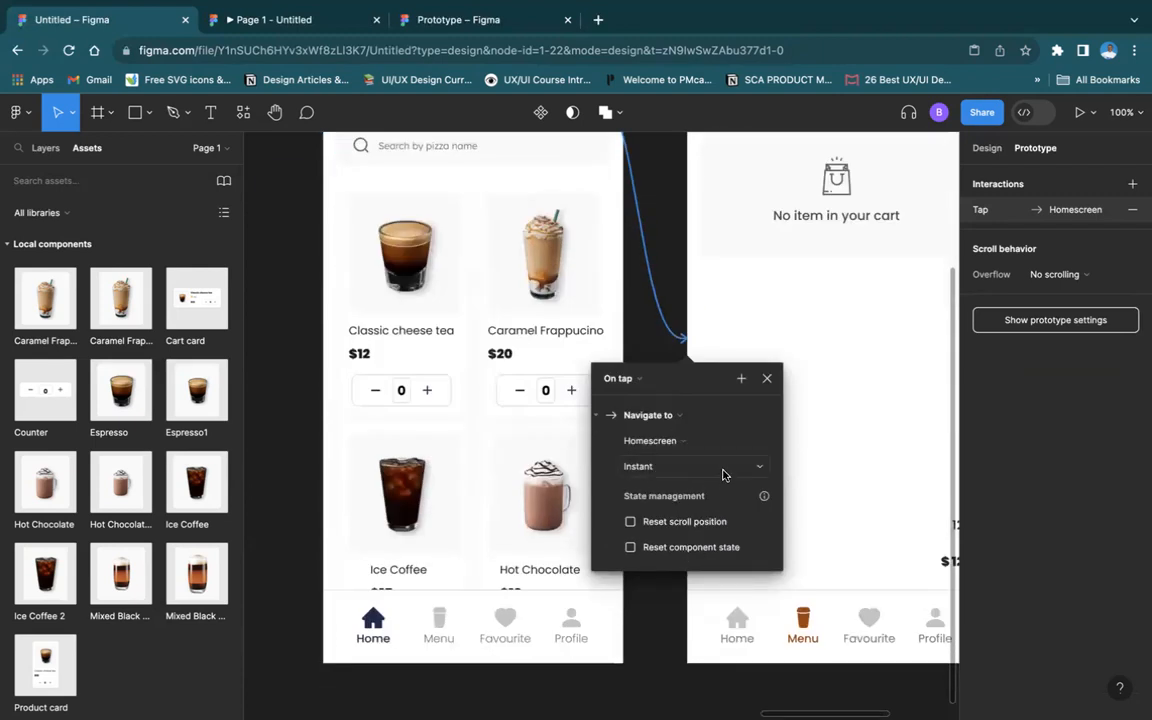
pyautogui.click(766, 378)
# Test the bag icon's link to the Cart screen in the prototype preview
pyautogui.click(321, 26)
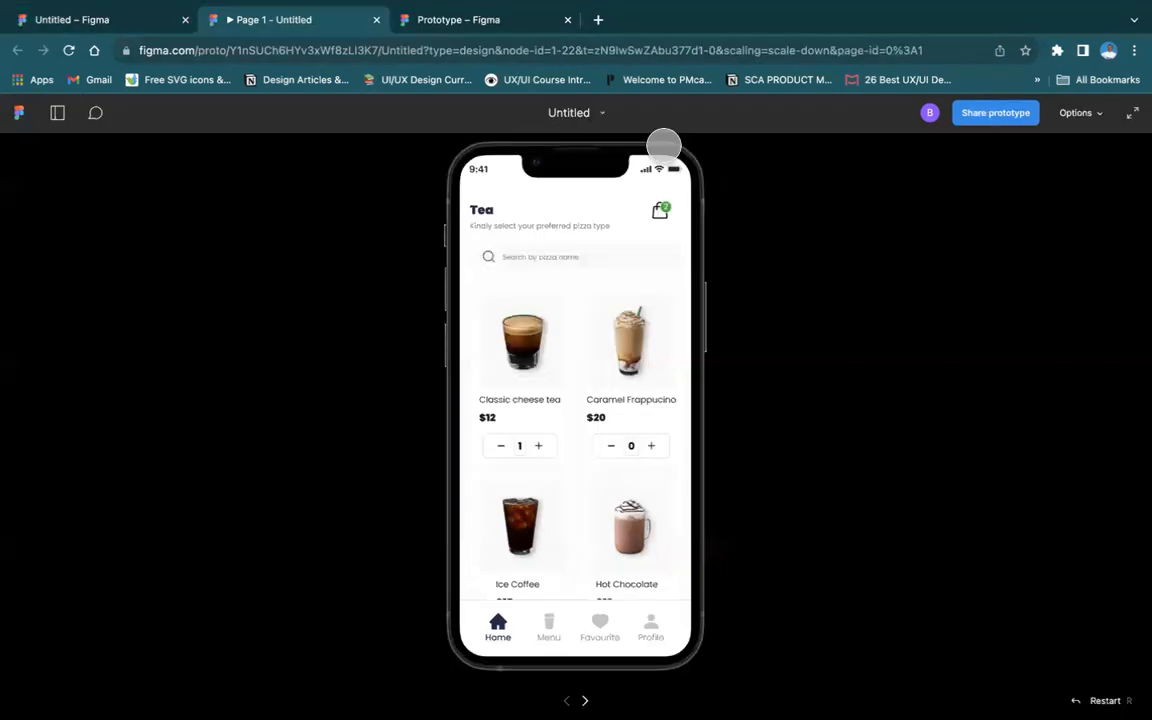
pyautogui.click(663, 208)
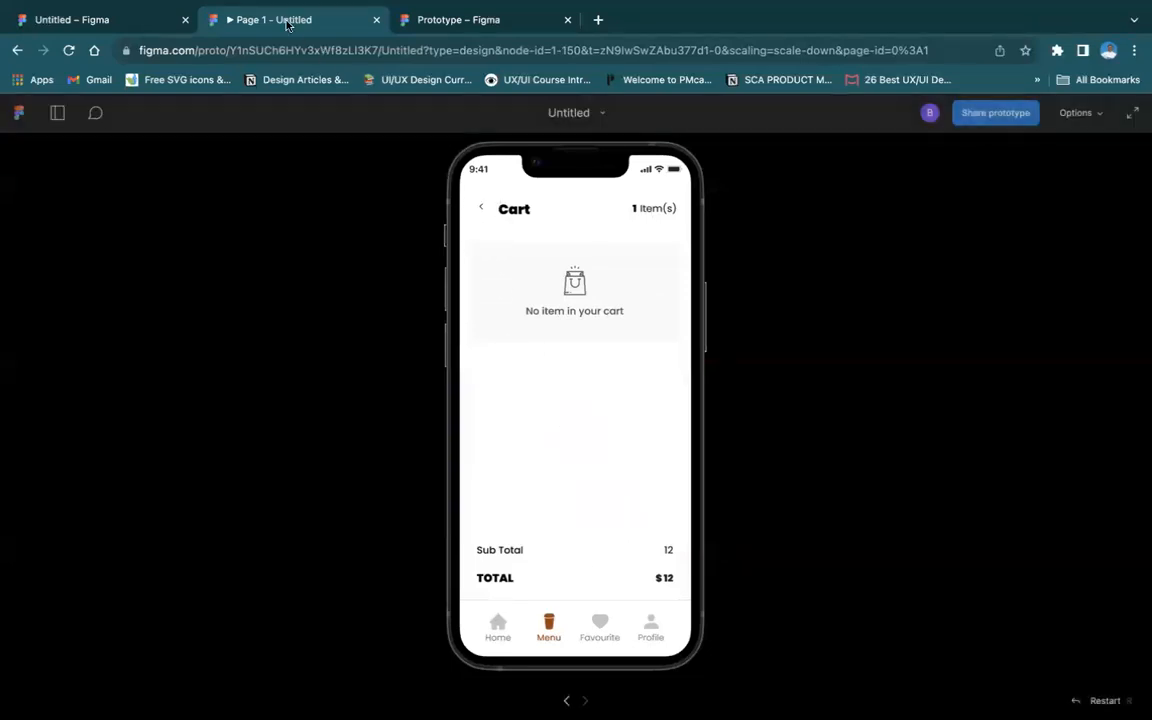
pyautogui.click(463, 20)
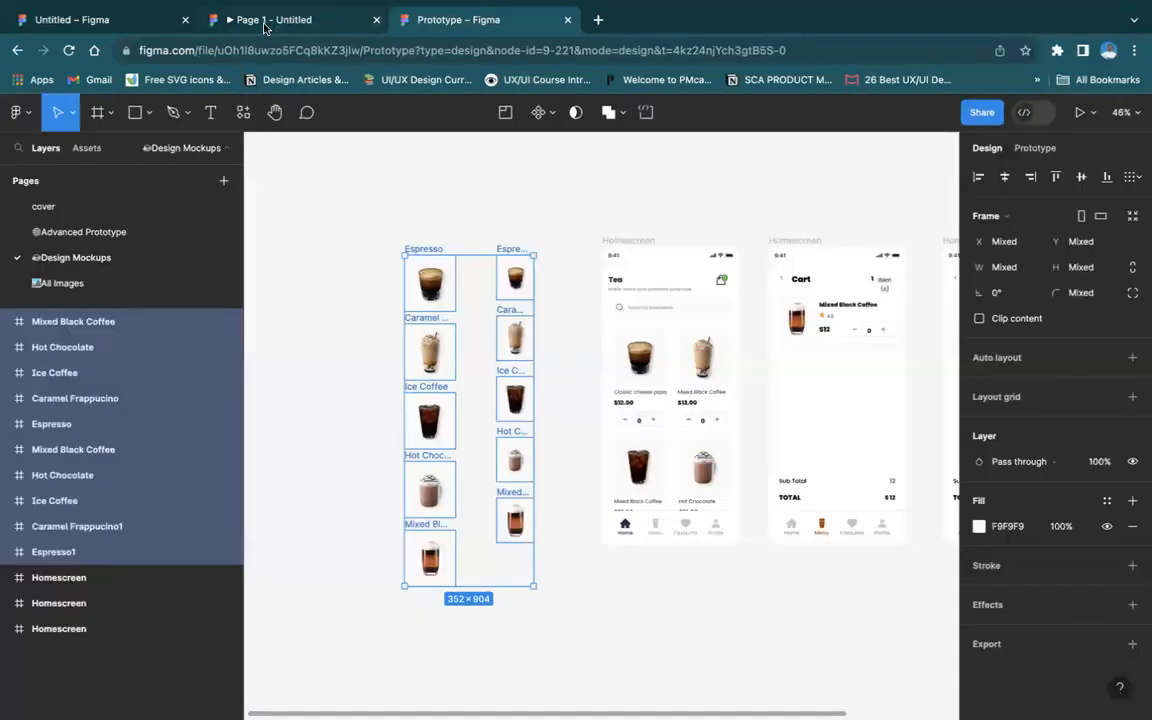
pyautogui.click(250, 22)
# Link the Cart screen's back arrow and title group to the Tea home screen with an on-tap interaction
pyautogui.click(108, 25)
pyautogui.scroll(4, 733, 260)
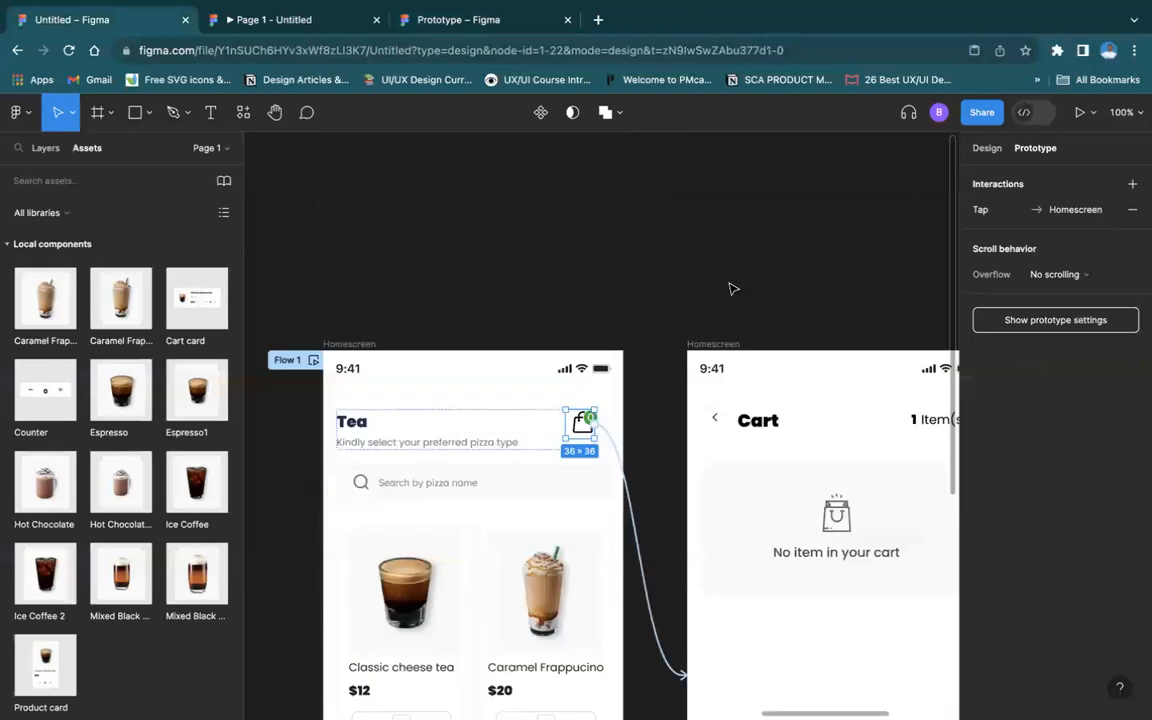
pyautogui.click(758, 425)
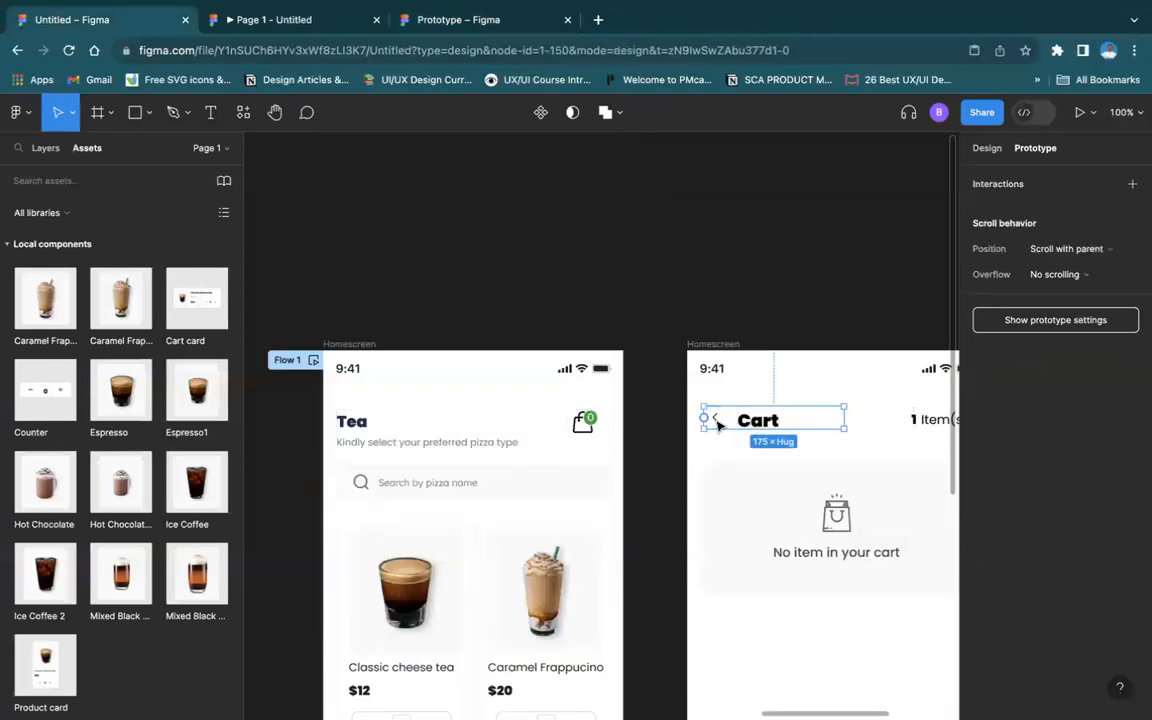
pyautogui.moveTo(705, 418); pyautogui.dragTo(590, 528)
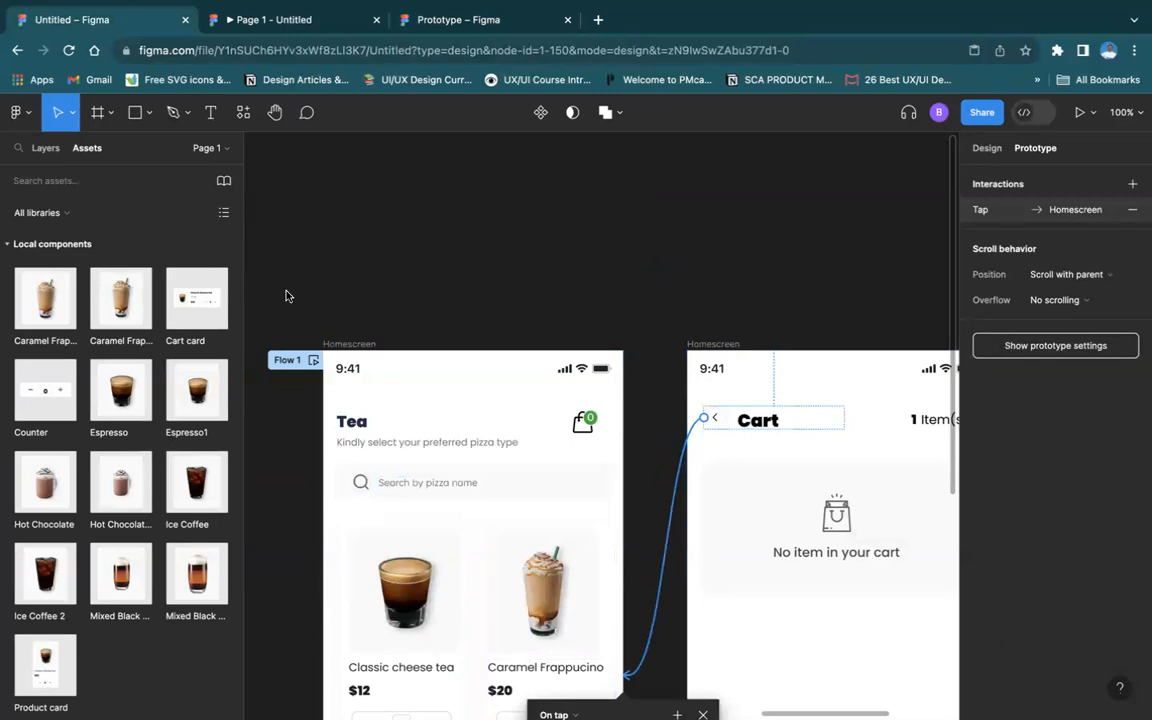
# Test going back and forth between the Cart and Tea screens in the prototype preview
pyautogui.click(266, 24)
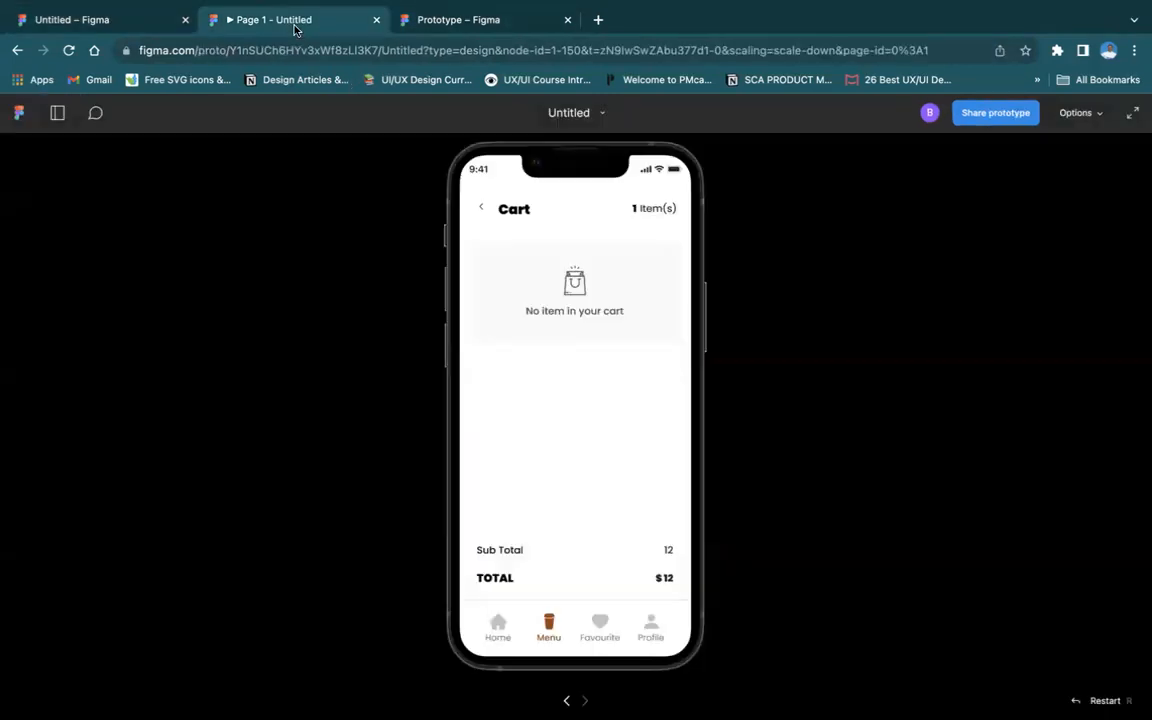
pyautogui.click(481, 207)
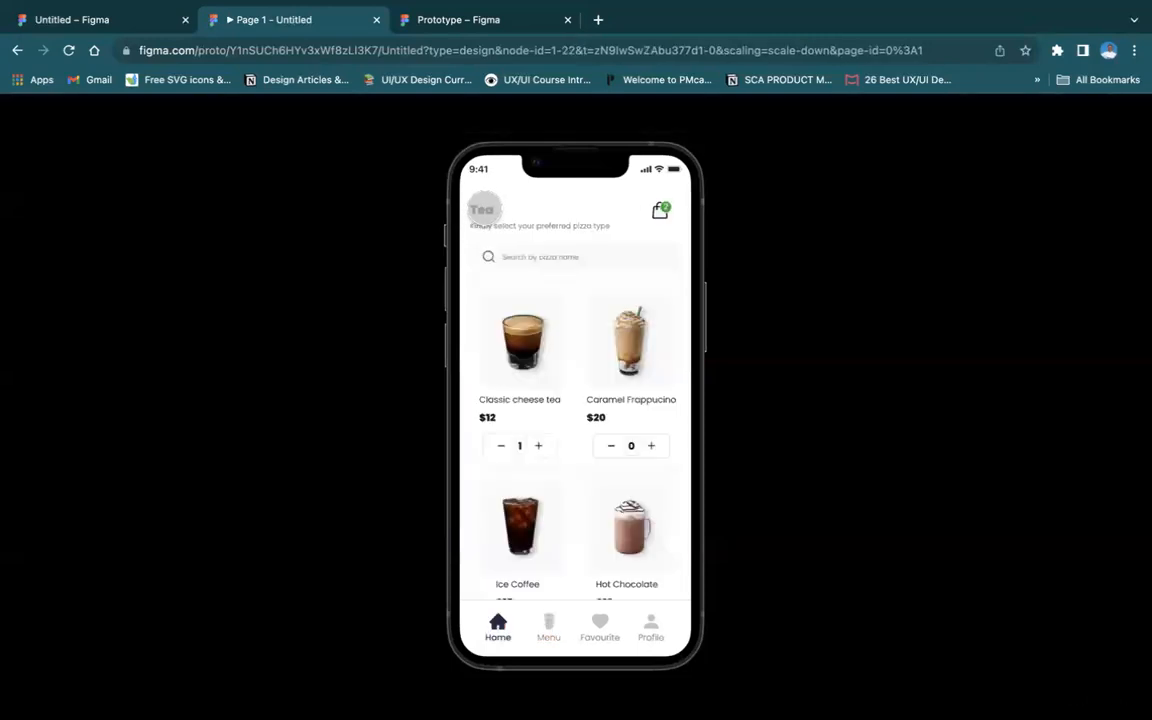
pyautogui.click(663, 208)
pyautogui.click(482, 206)
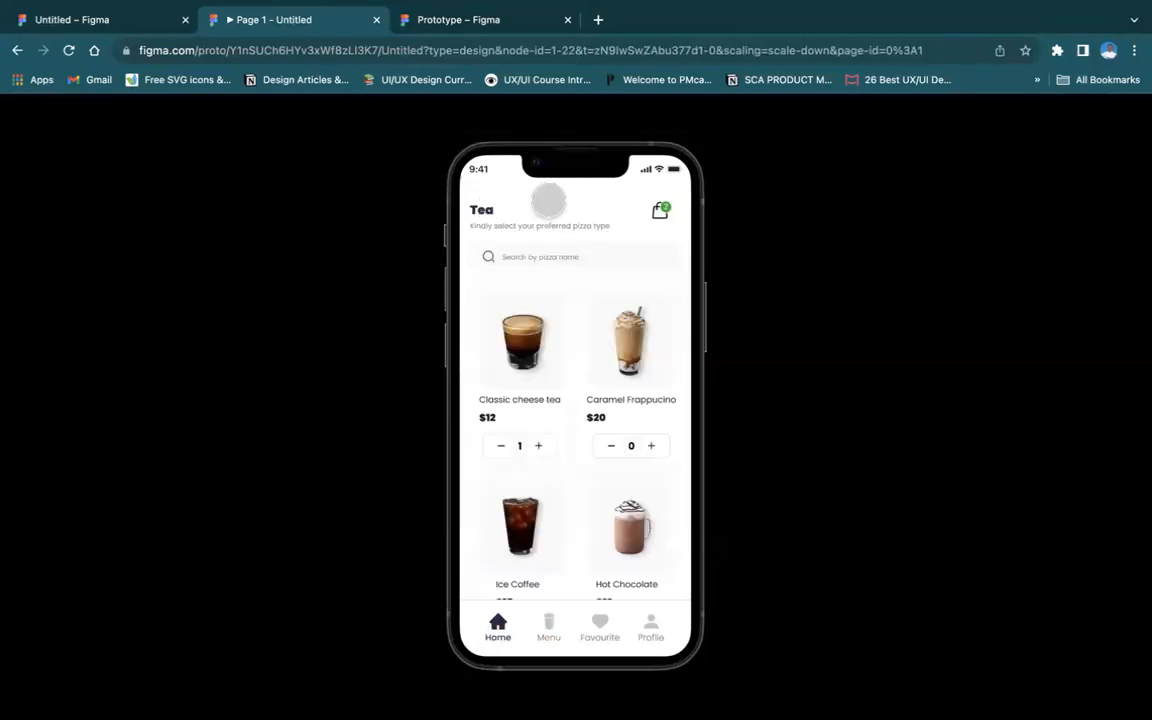
pyautogui.click(663, 206)
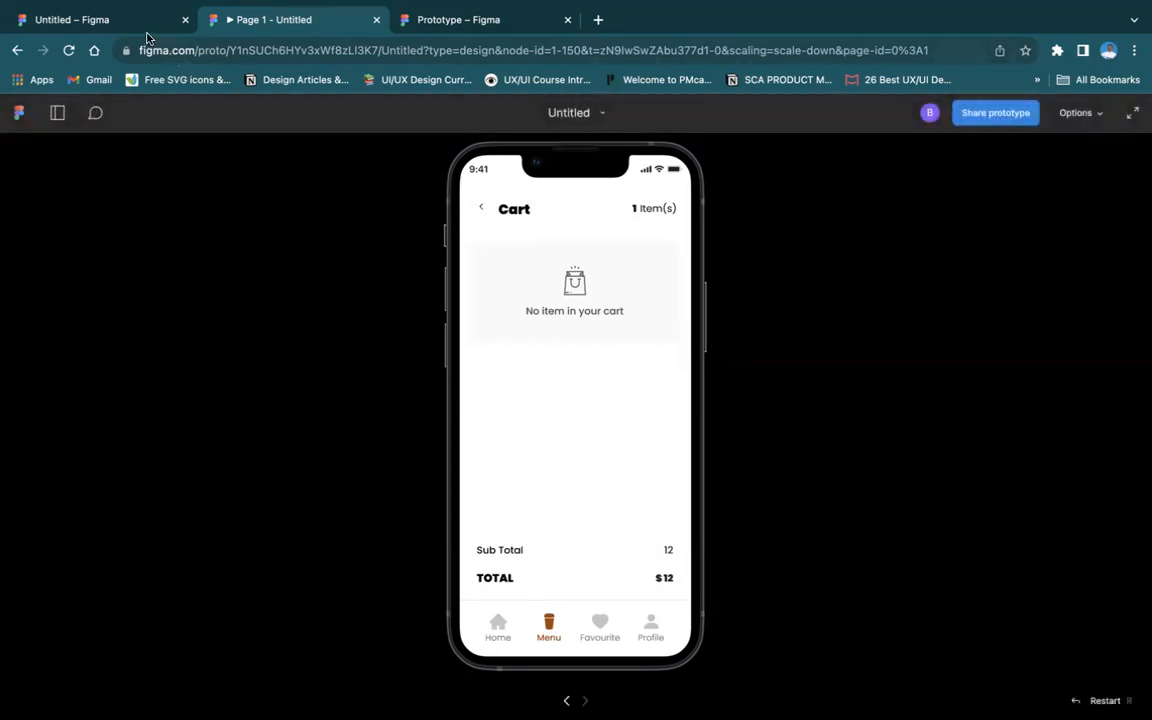
# Examine the design properties of the "No item in your cart" frame in the design file, including its layout, layer and fill settings
pyautogui.click(80, 20)
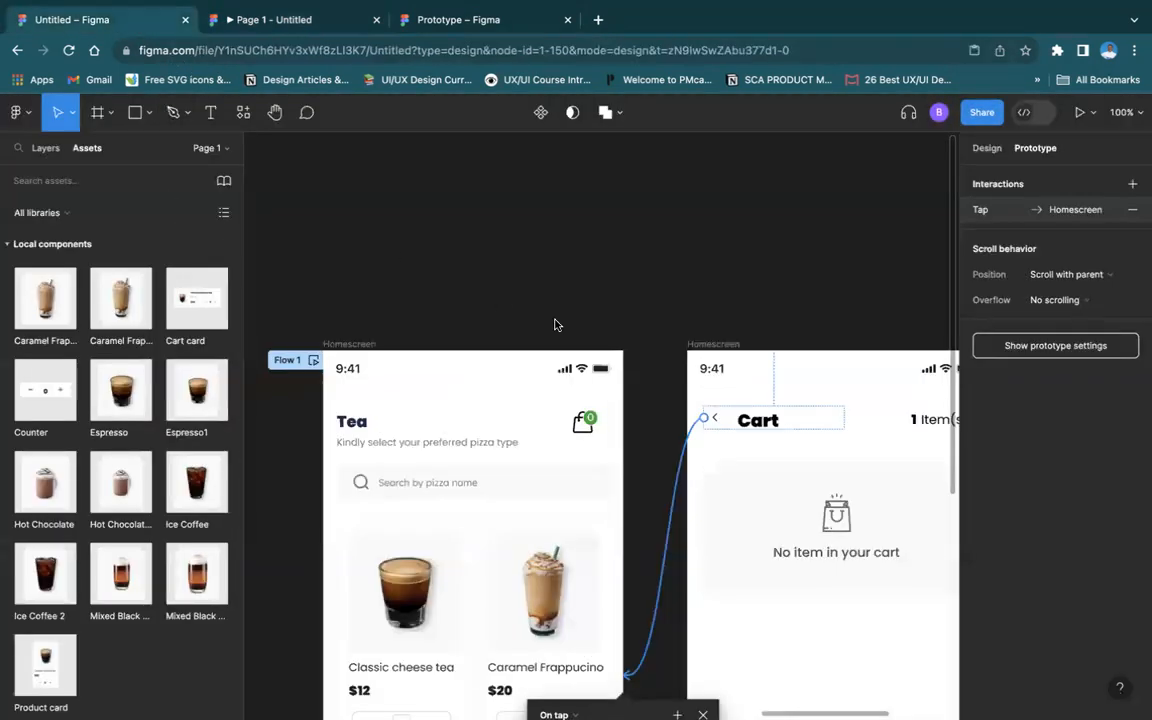
pyautogui.scroll(-3, 600, 300)
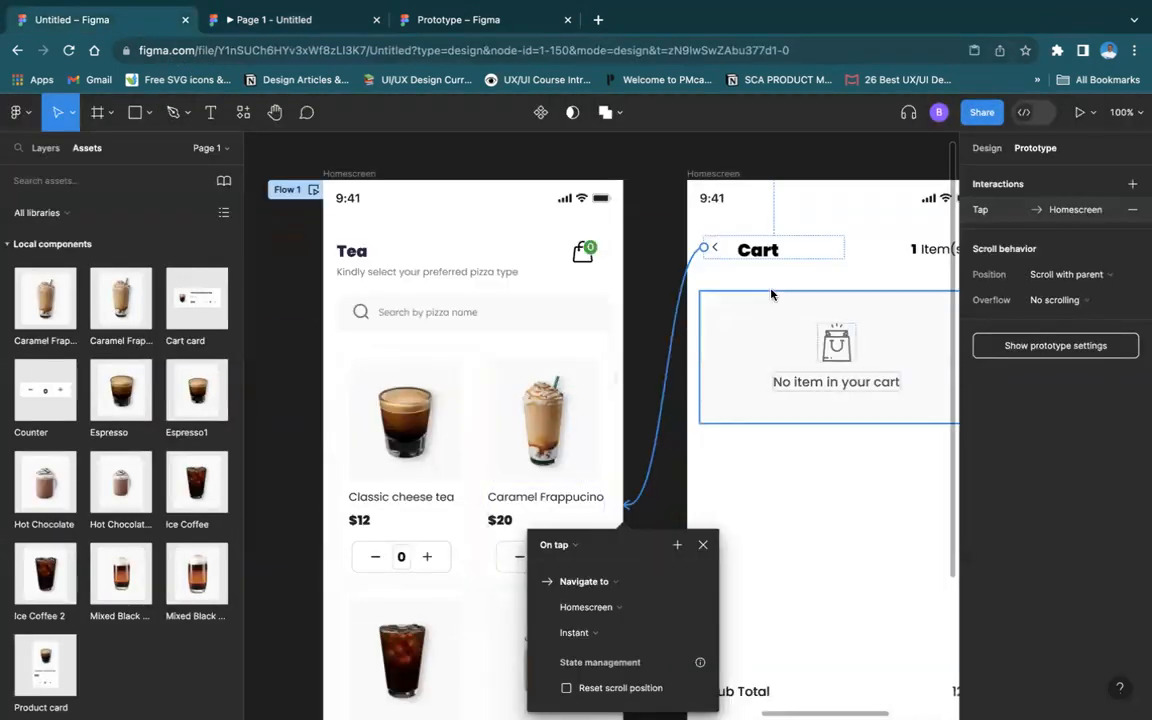
pyautogui.click(980, 150)
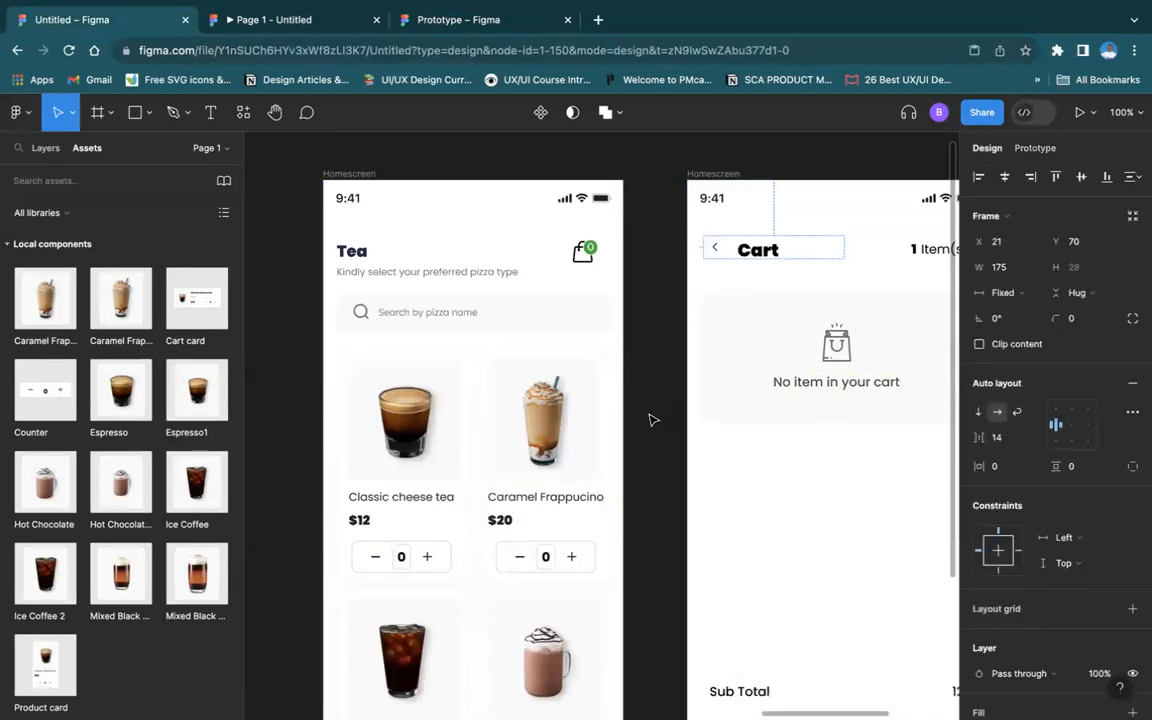
pyautogui.hscroll(5, 650, 420)
pyautogui.scroll(-2, 650, 420)
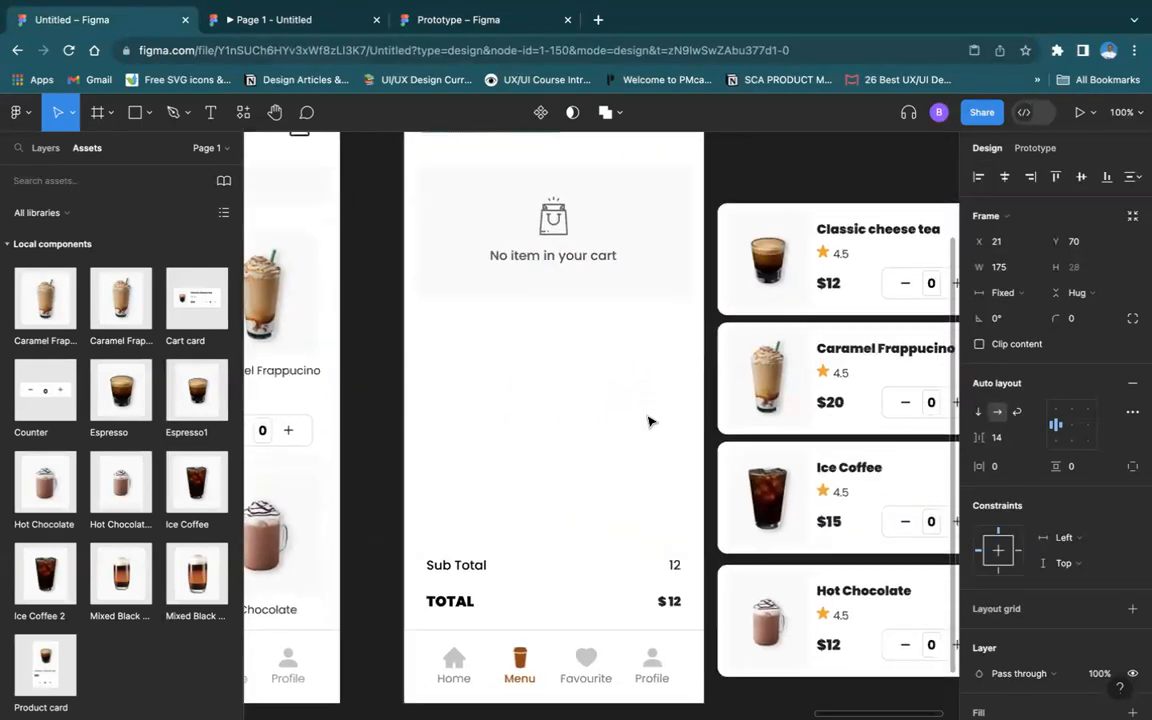
pyautogui.scroll(-1, 650, 421)
pyautogui.hscroll(1, 650, 421)
pyautogui.press('-')
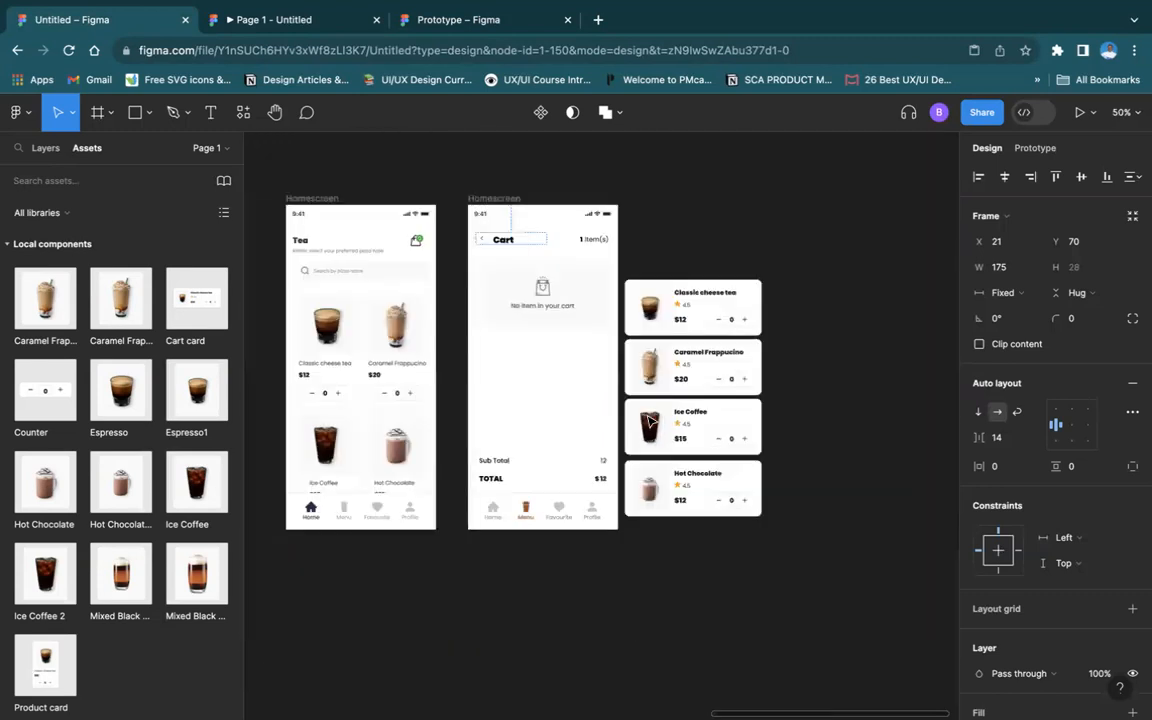
pyautogui.click(577, 298)
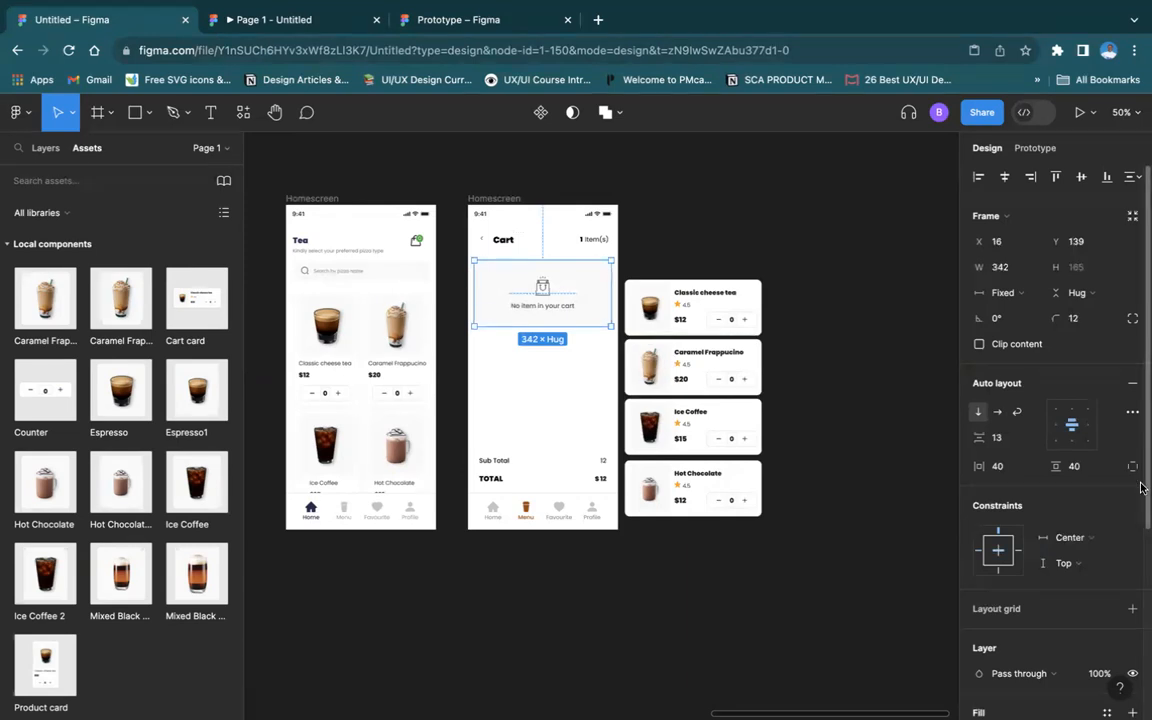
pyautogui.scroll(-5, 1128, 521)
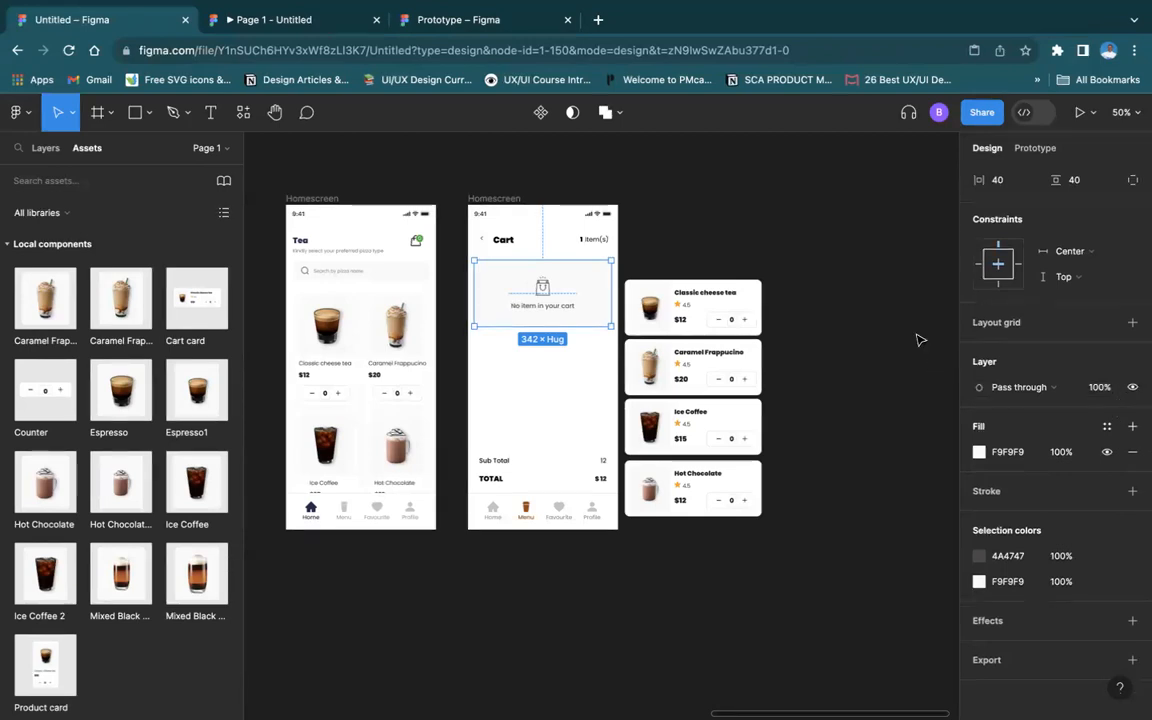
pyautogui.click(838, 276)
pyautogui.click(599, 303)
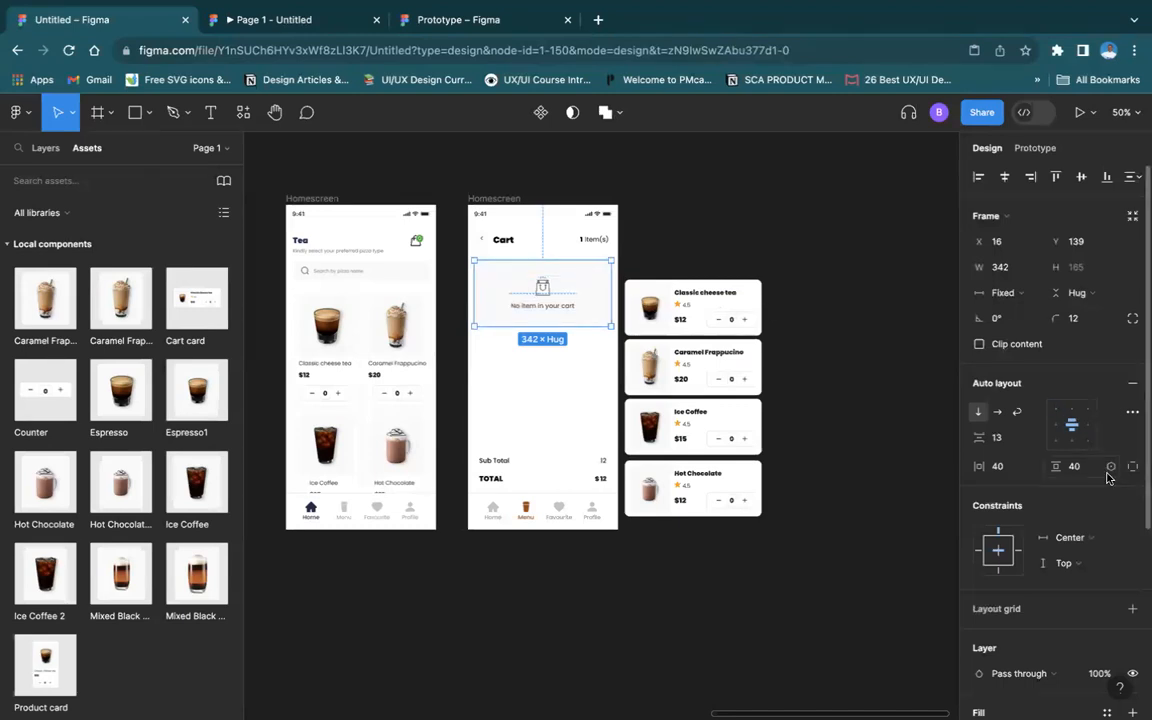
pyautogui.scroll(-5, 1107, 478)
pyautogui.scroll(-2, 1107, 478)
pyautogui.scroll(5, 1107, 478)
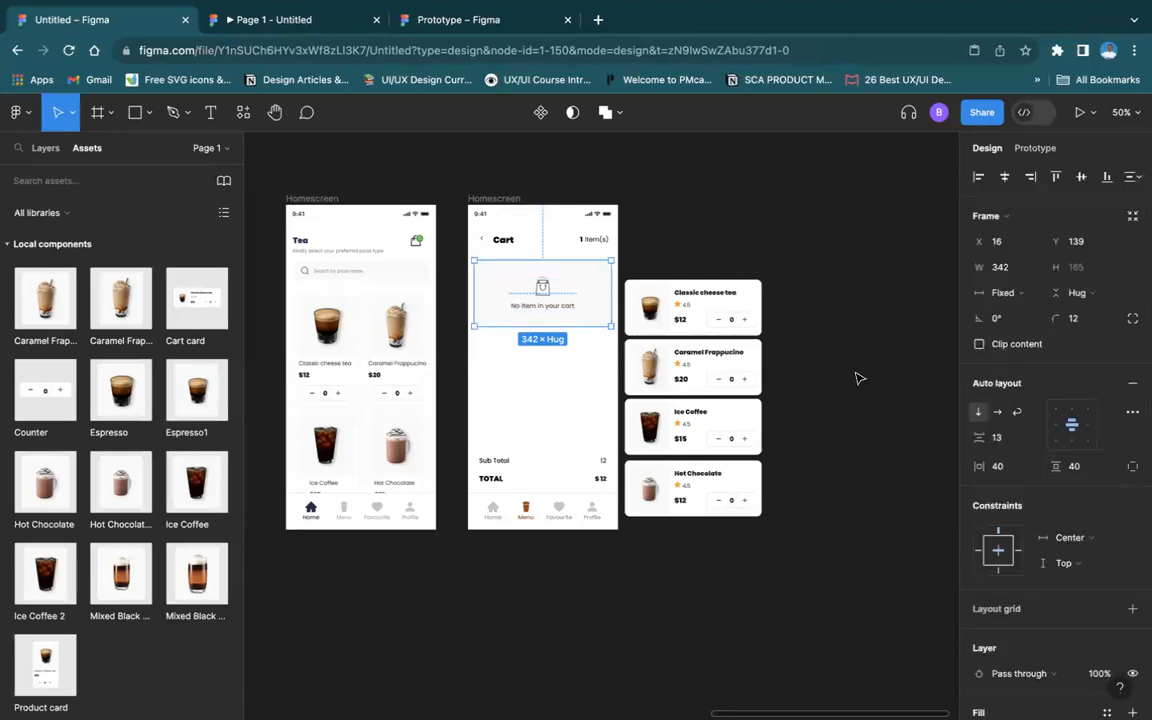
# Examine the "No item in your cart" frame in the layer list and its constraints, layer, fill and colour settings
pyautogui.click(45, 150)
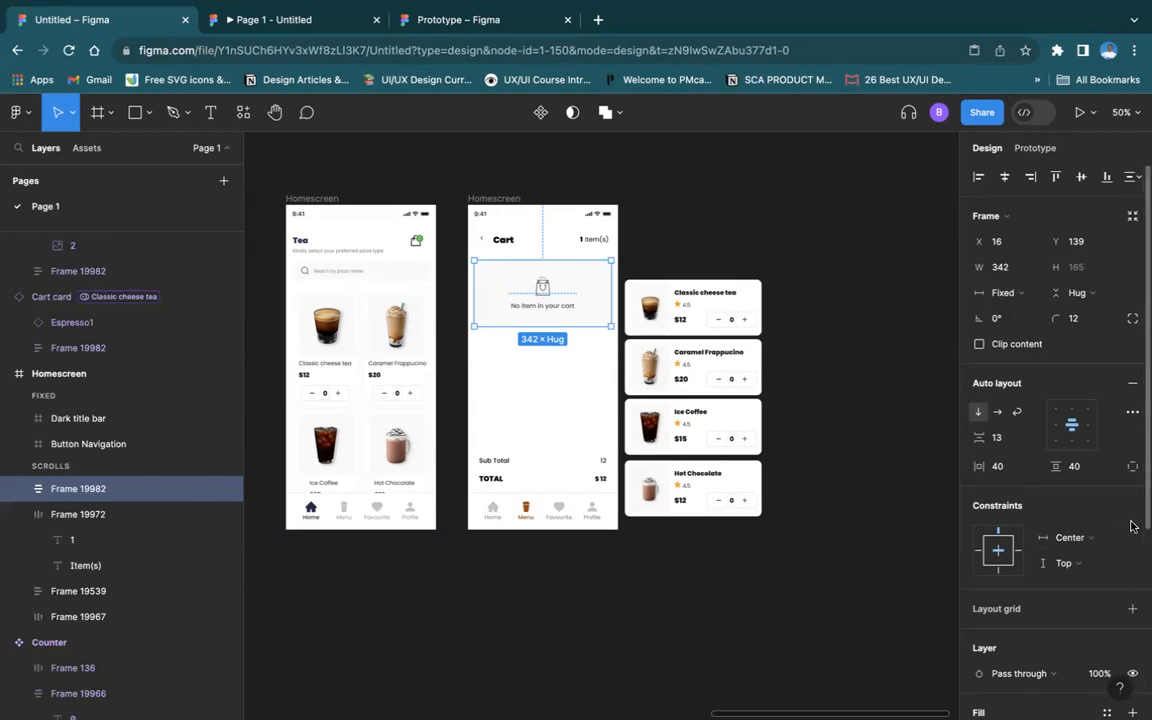
pyautogui.scroll(-5, 1100, 500)
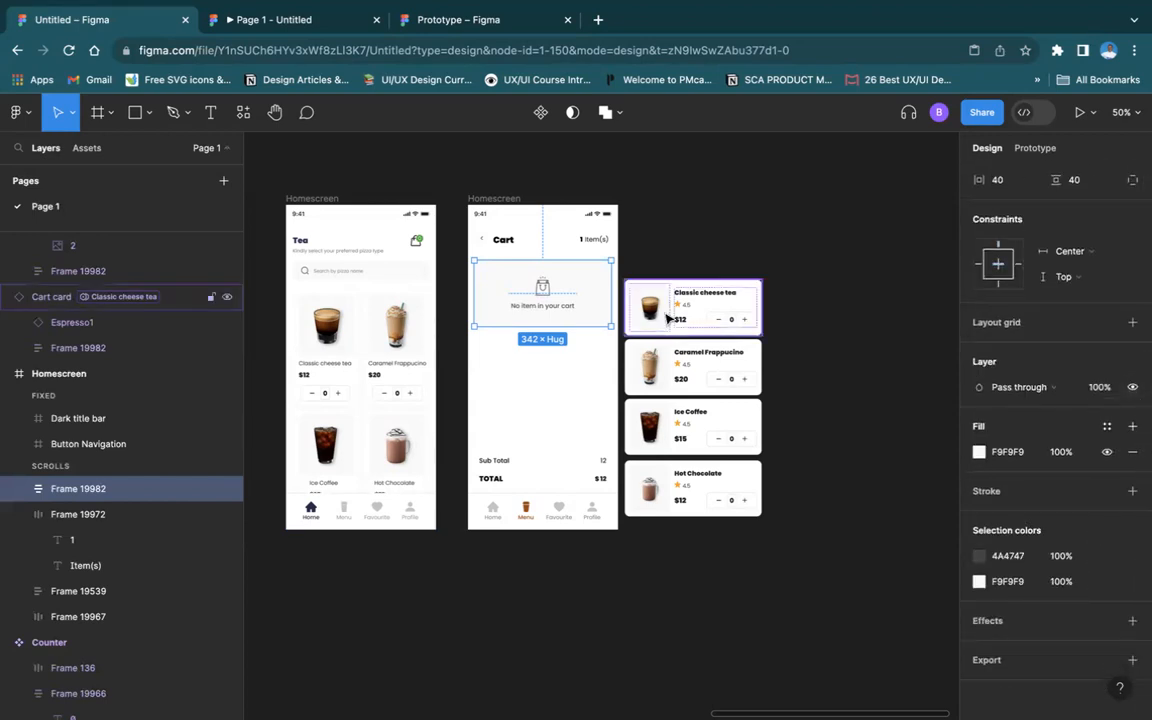
pyautogui.click(700, 237)
pyautogui.click(589, 291)
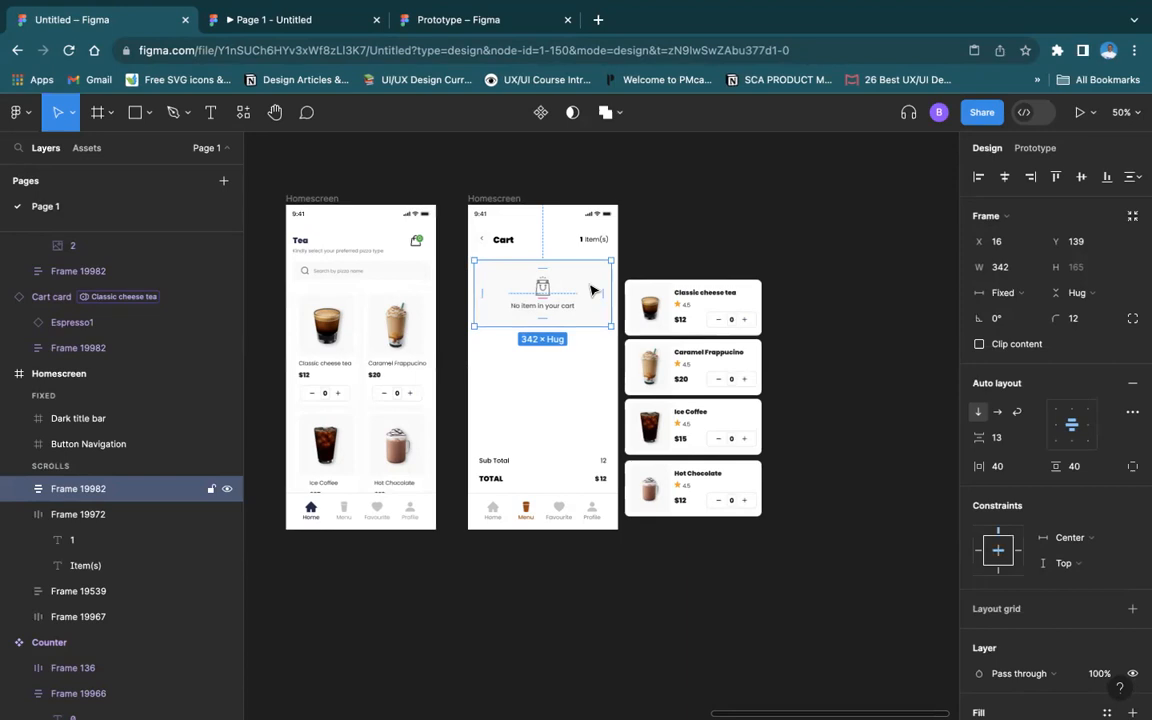
pyautogui.click(848, 298)
pyautogui.click(576, 287)
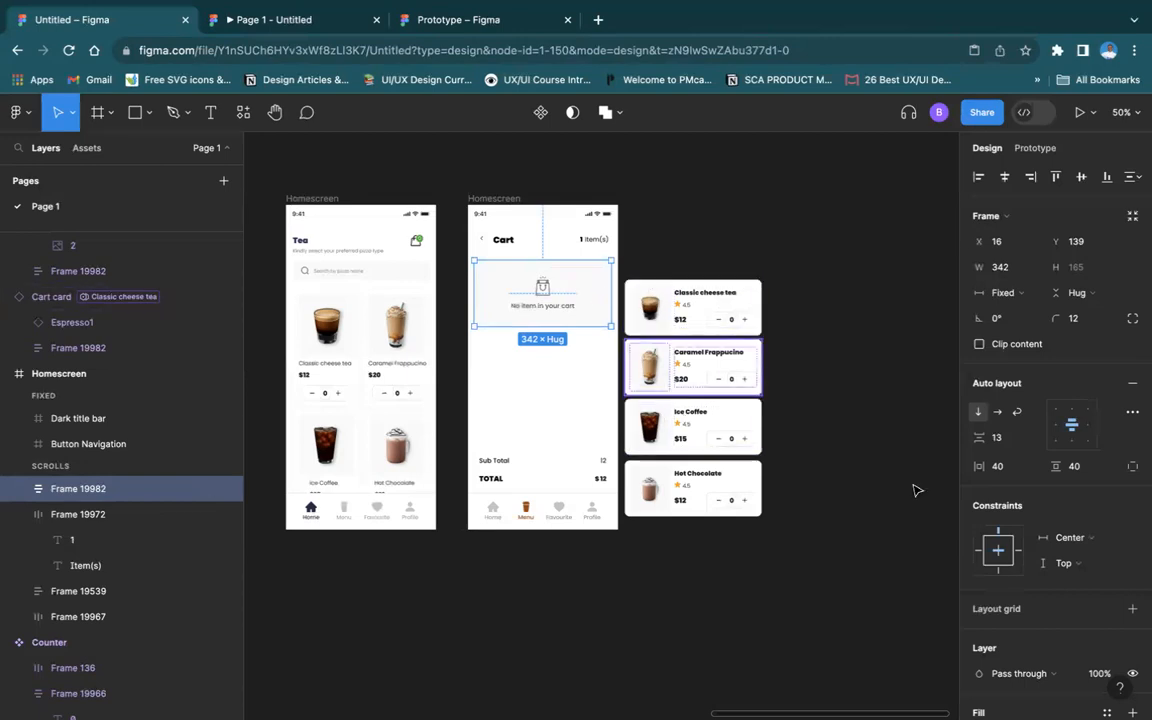
pyautogui.scroll(-5, 1120, 505)
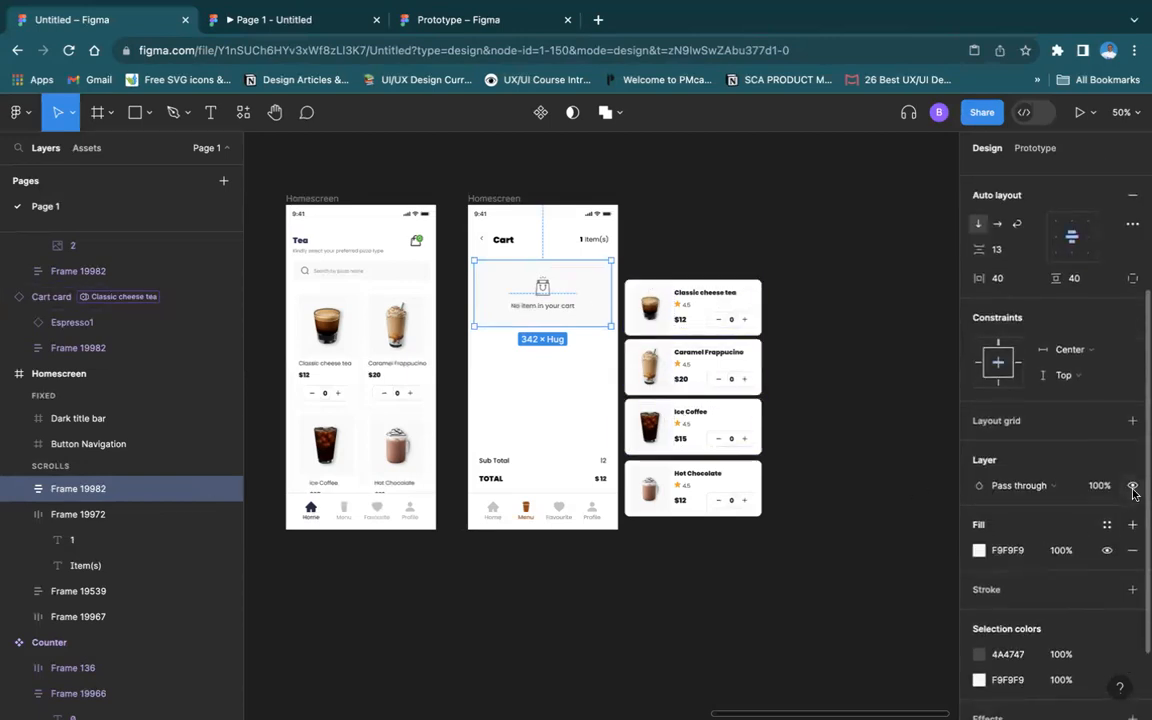
# Hide the "No item in your cart" frame and show it again
pyautogui.click(1132, 486)
pyautogui.click(1132, 486)
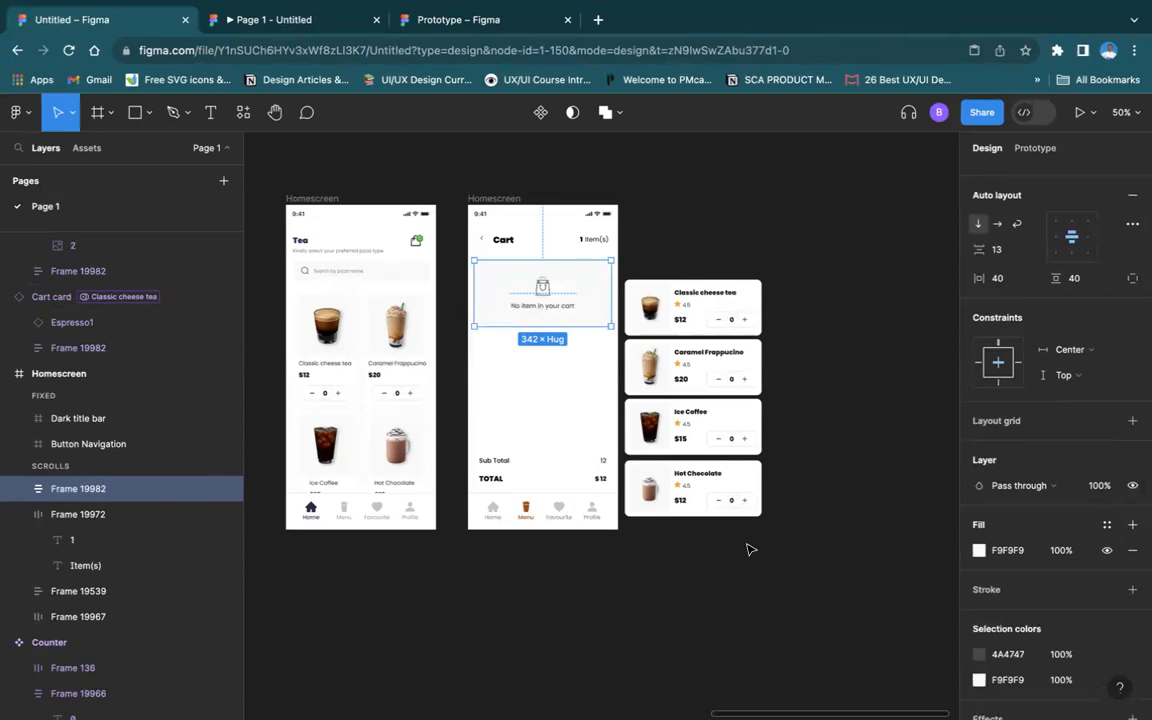
pyautogui.click(625, 257)
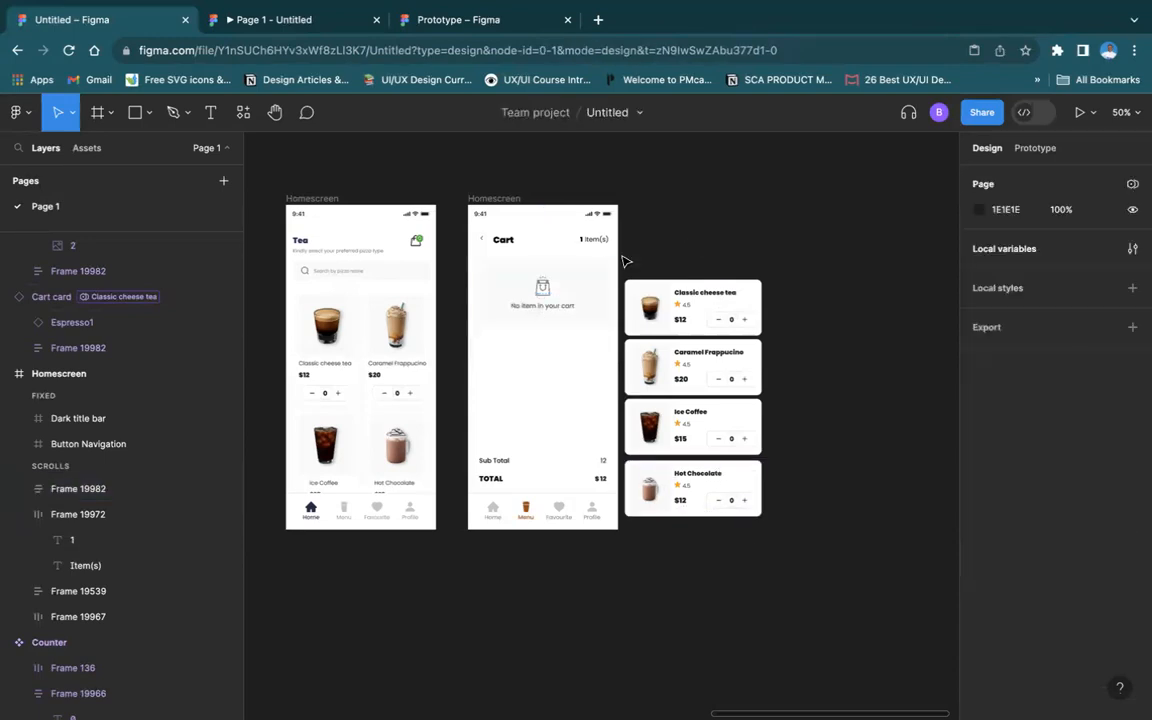
pyautogui.click(586, 270)
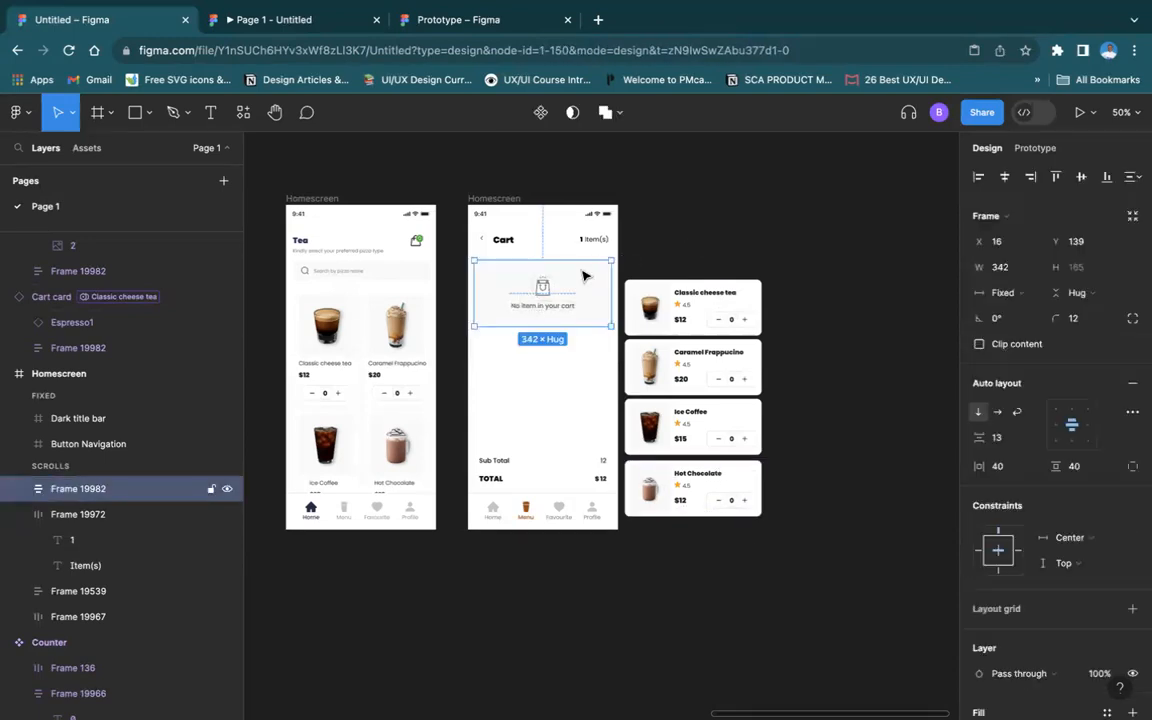
# Review the local variables defined in the Cart collection
pyautogui.click(836, 200)
pyautogui.click(1133, 252)
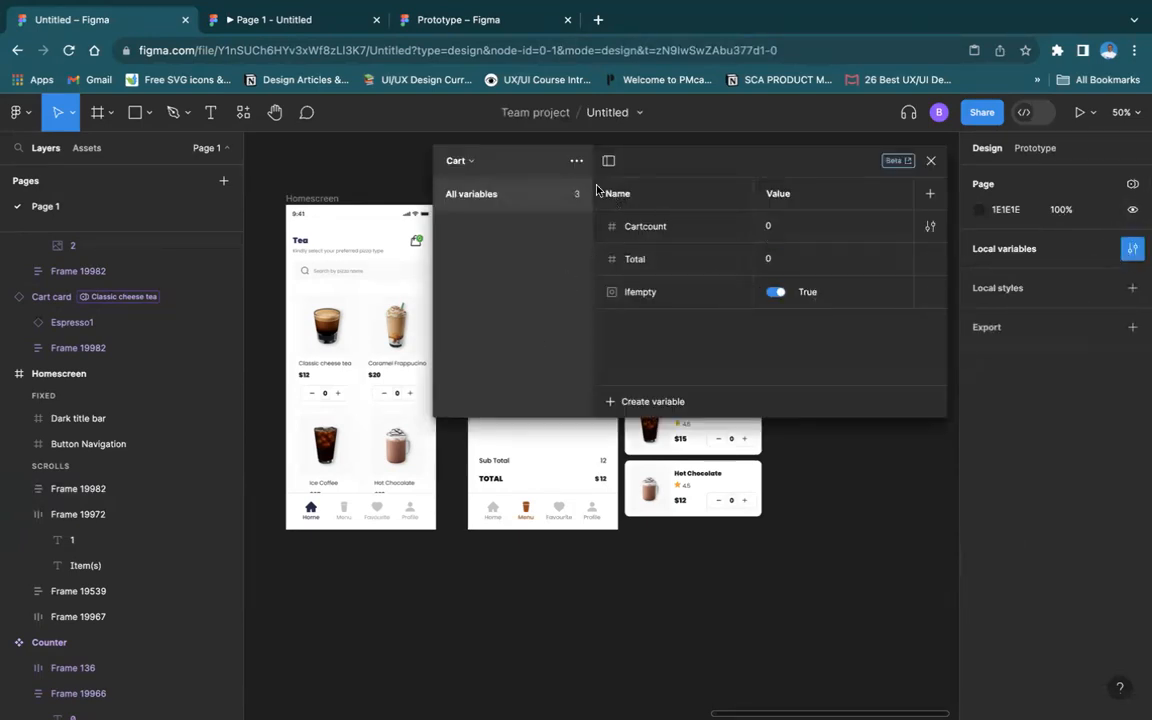
pyautogui.click(938, 112)
pyautogui.click(930, 160)
# Check the empty-cart frame's blend mode options and switch its layer visibility off and on
pyautogui.click(537, 320)
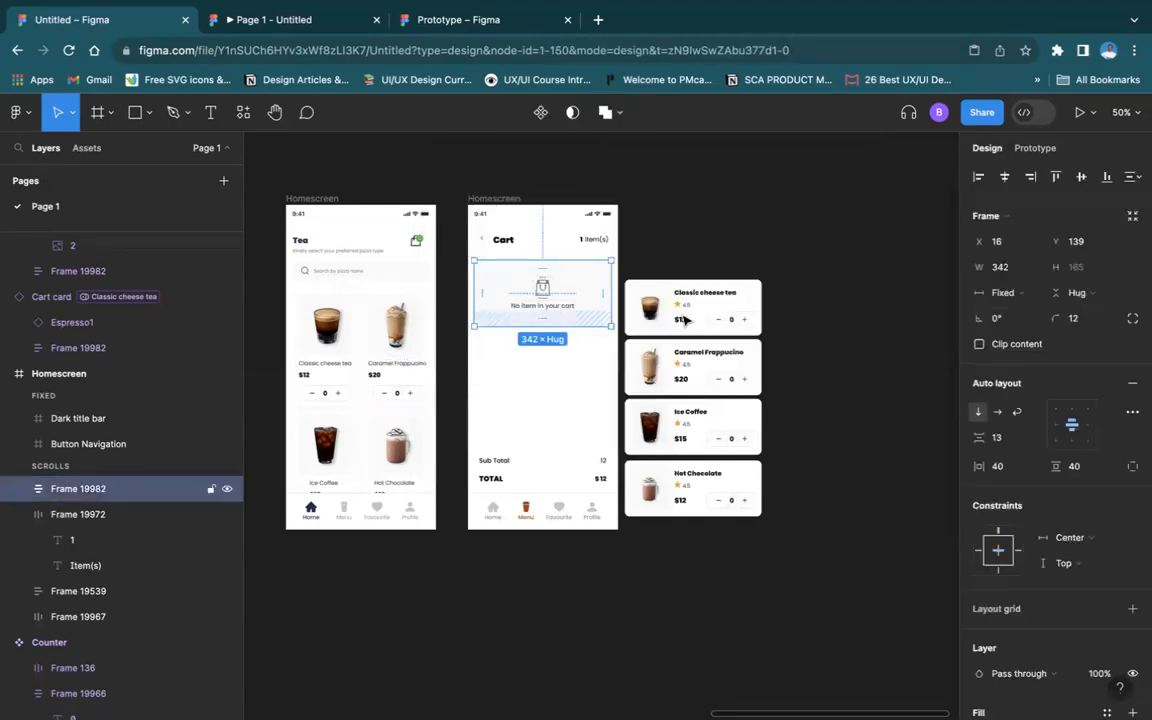
pyautogui.scroll(-5, 1124, 545)
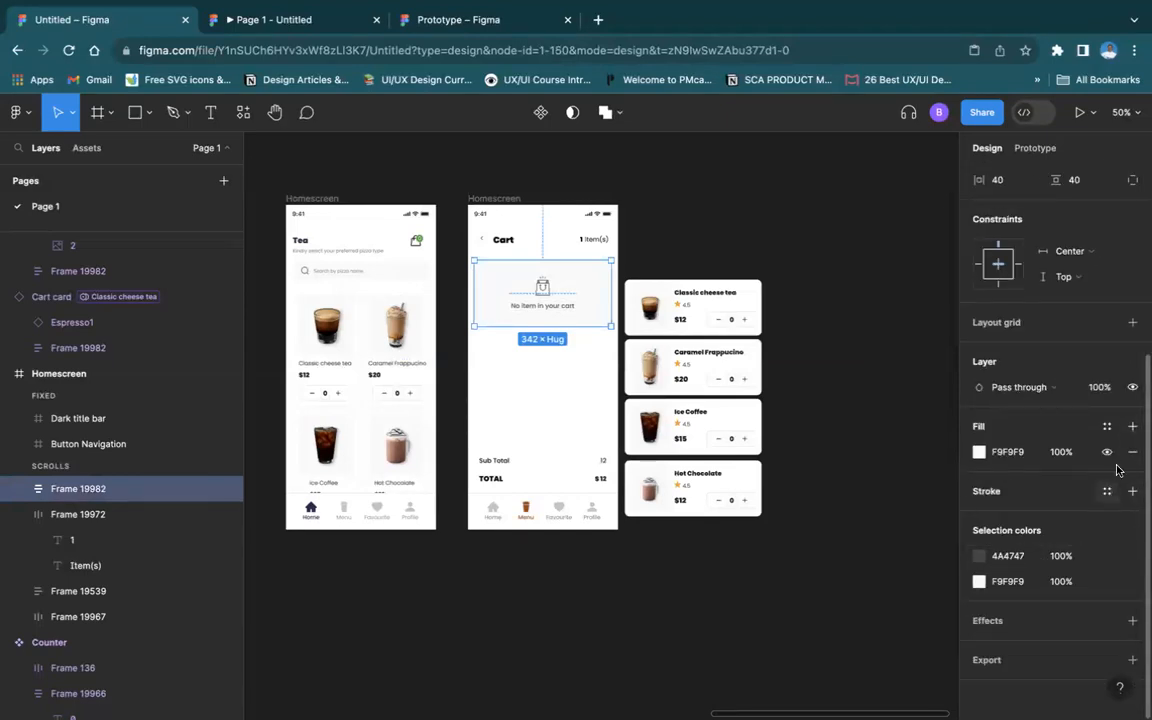
pyautogui.click(1064, 393)
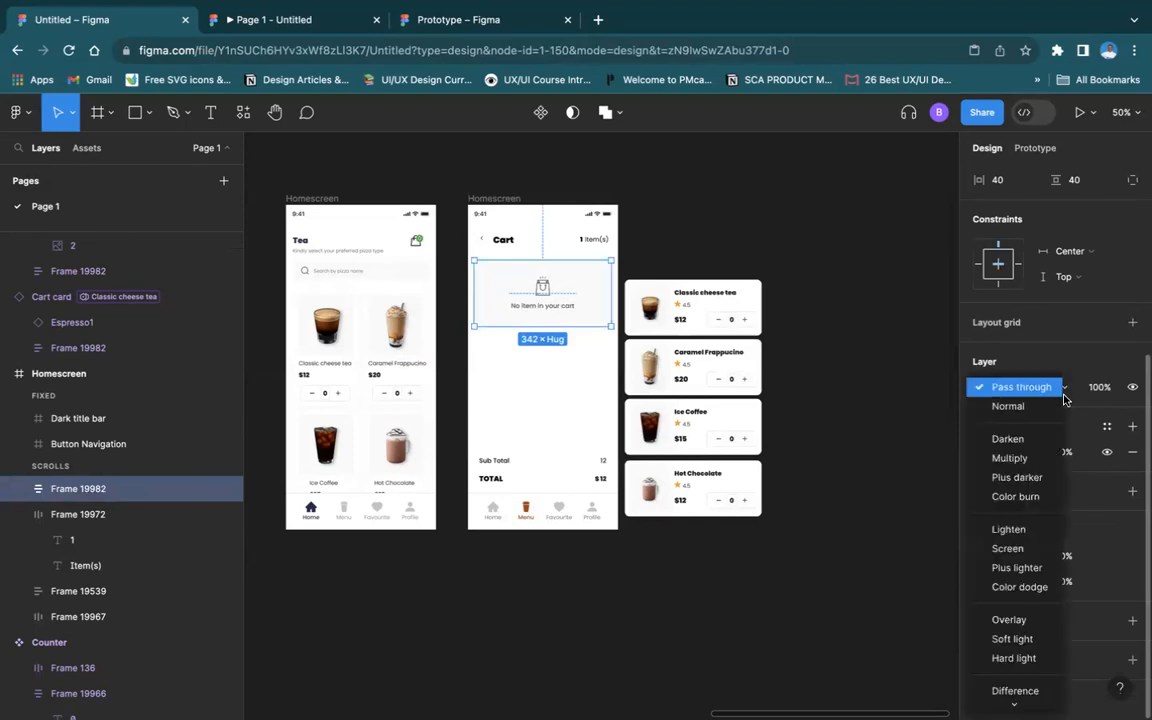
pyautogui.click(1063, 397)
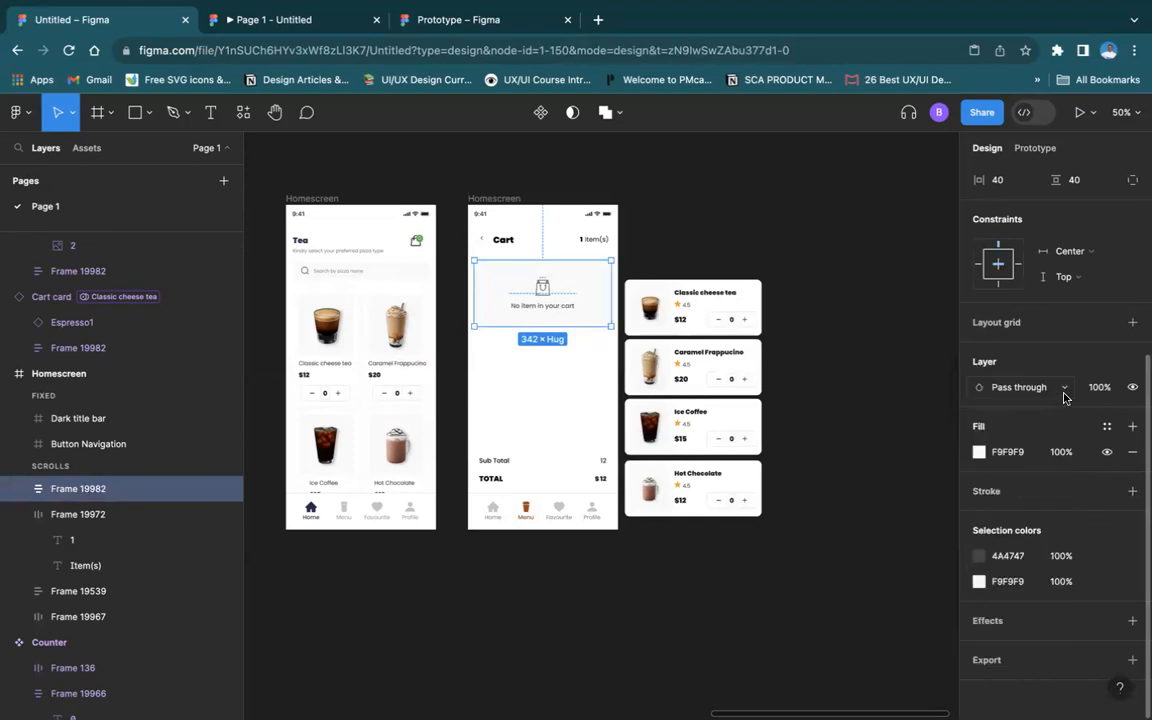
pyautogui.click(1133, 386)
pyautogui.click(1133, 386)
# Check the library colour styles available for the empty-cart frame's fill
pyautogui.click(1107, 427)
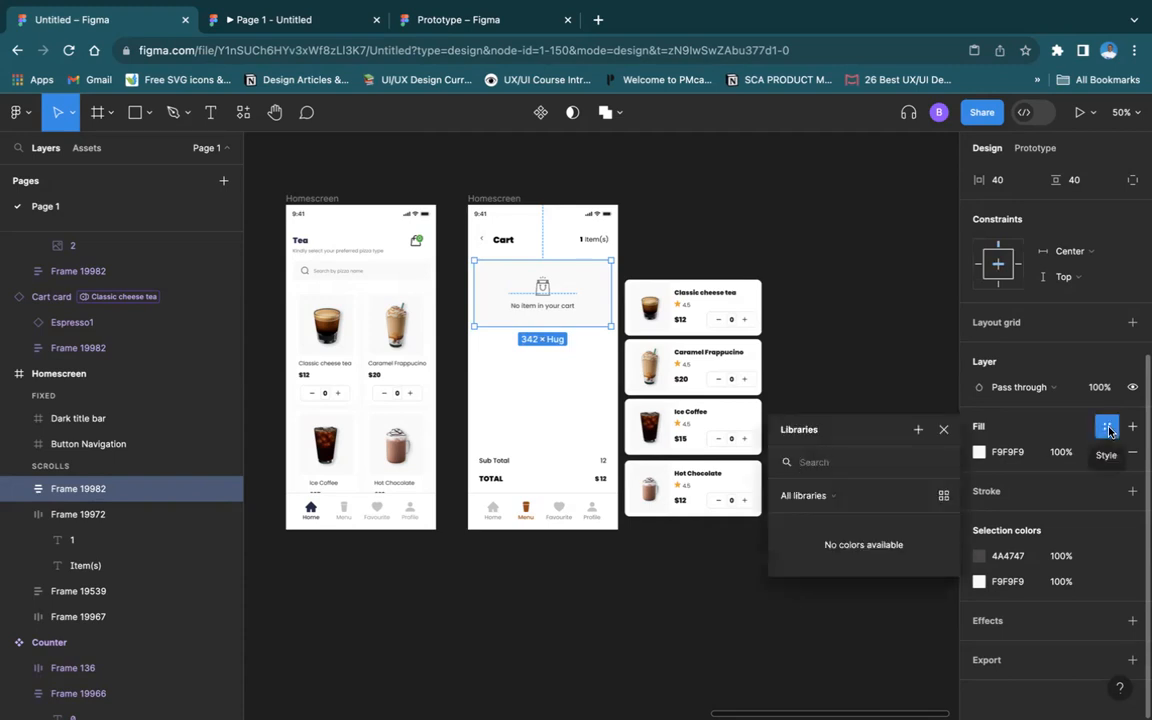
pyautogui.click(834, 495)
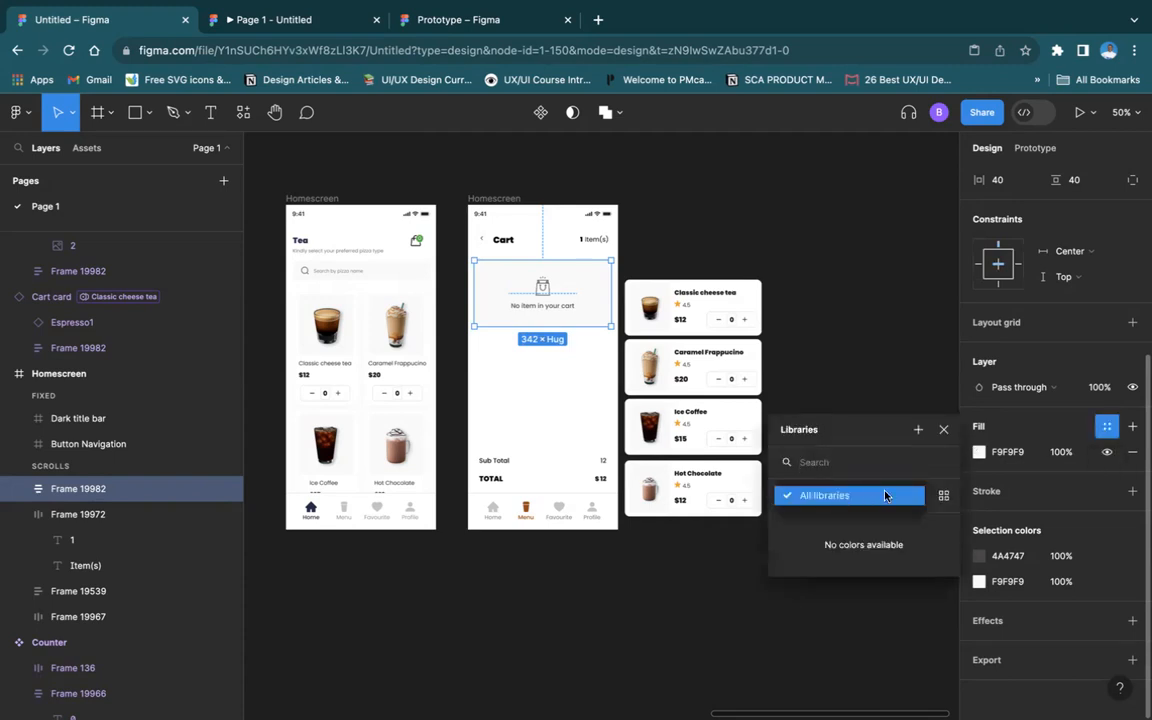
pyautogui.click(884, 495)
pyautogui.click(908, 494)
pyautogui.click(912, 495)
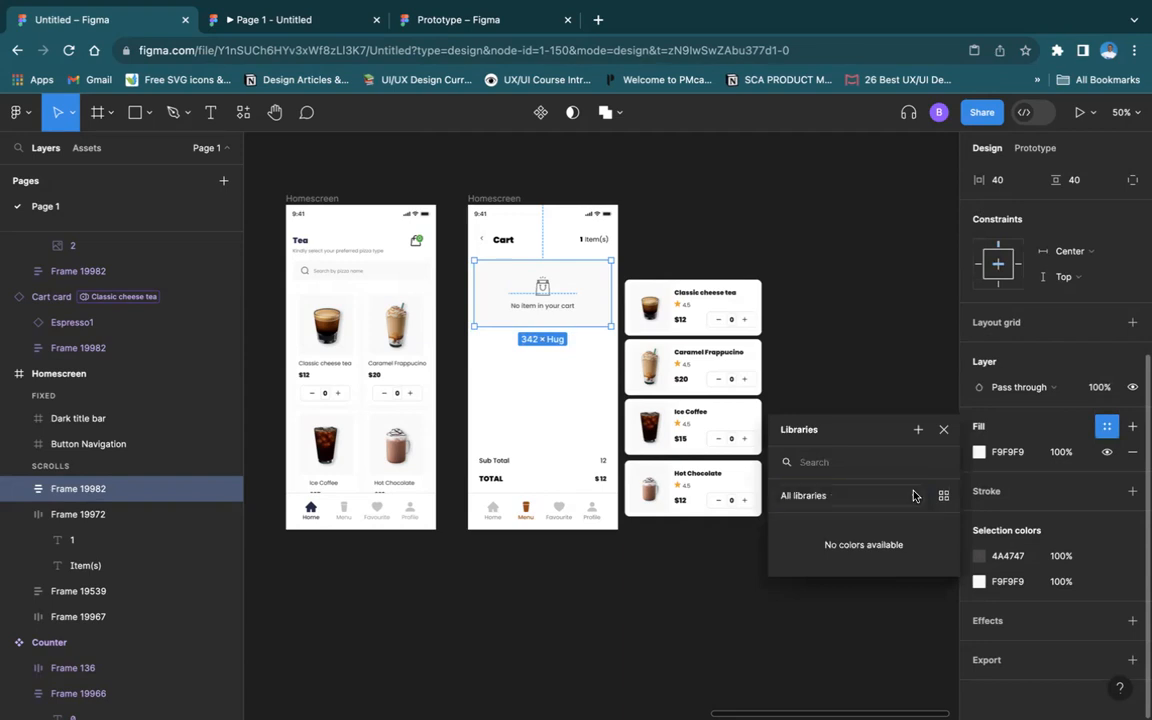
pyautogui.click(945, 503)
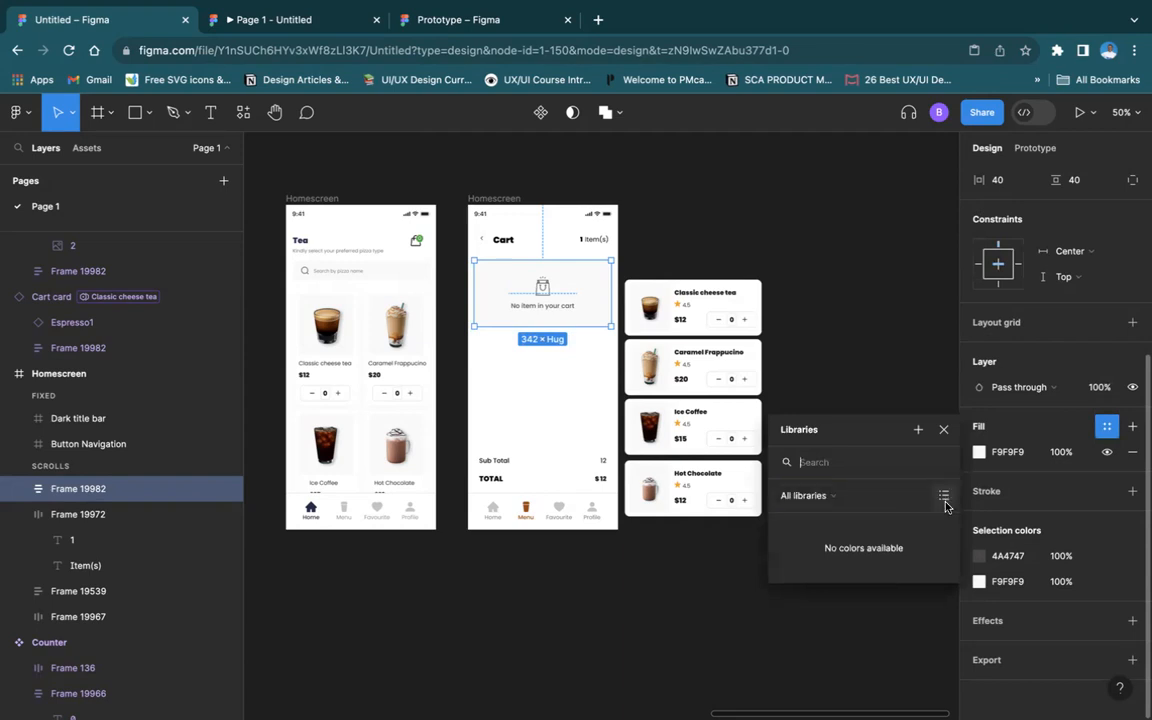
pyautogui.click(845, 252)
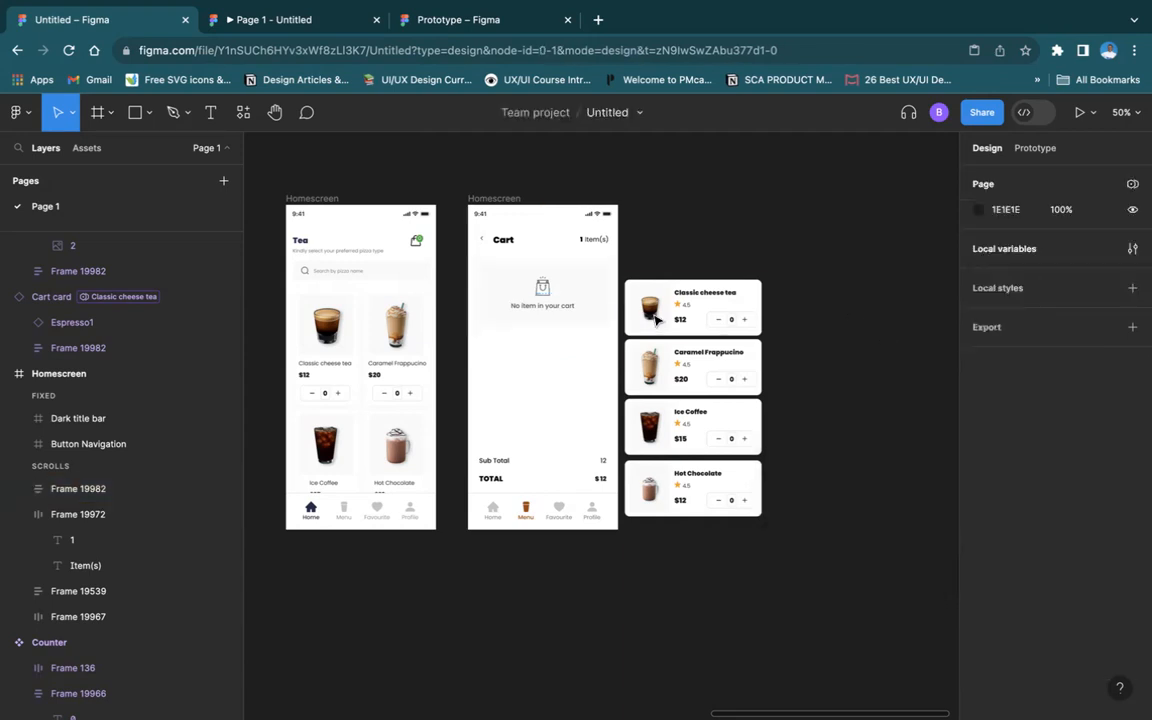
# Look up the variables that can control the "No item in your cart" frame's visibility
pyautogui.click(552, 300)
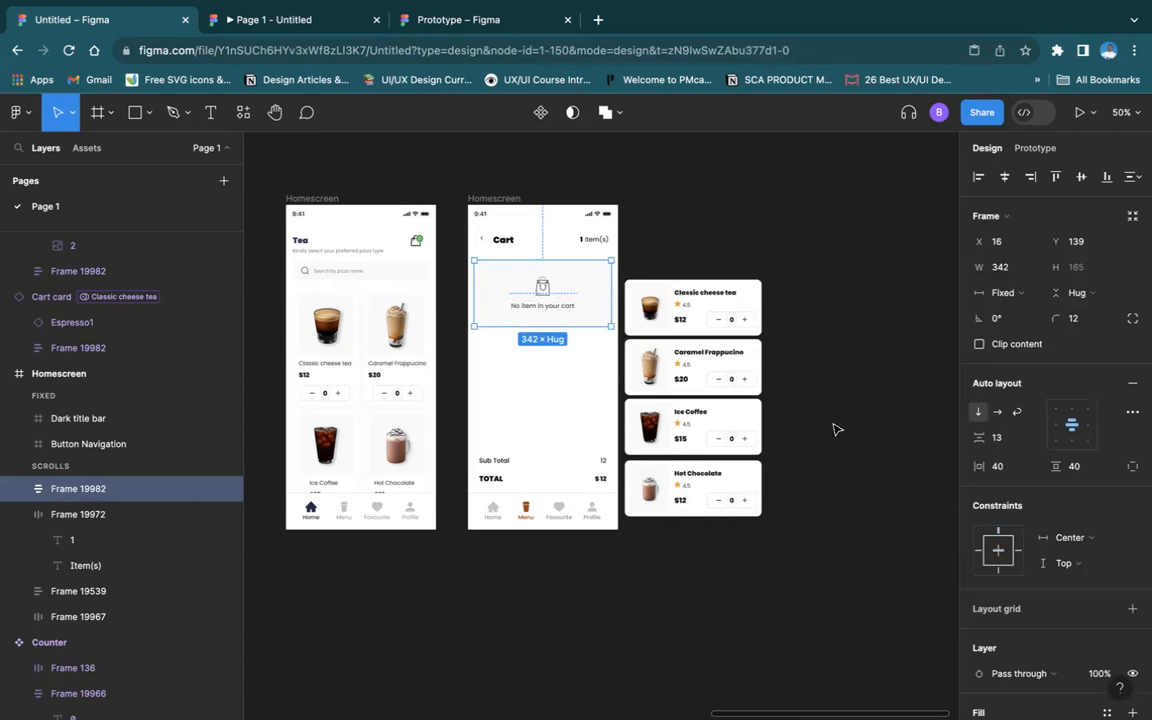
pyautogui.click(892, 436)
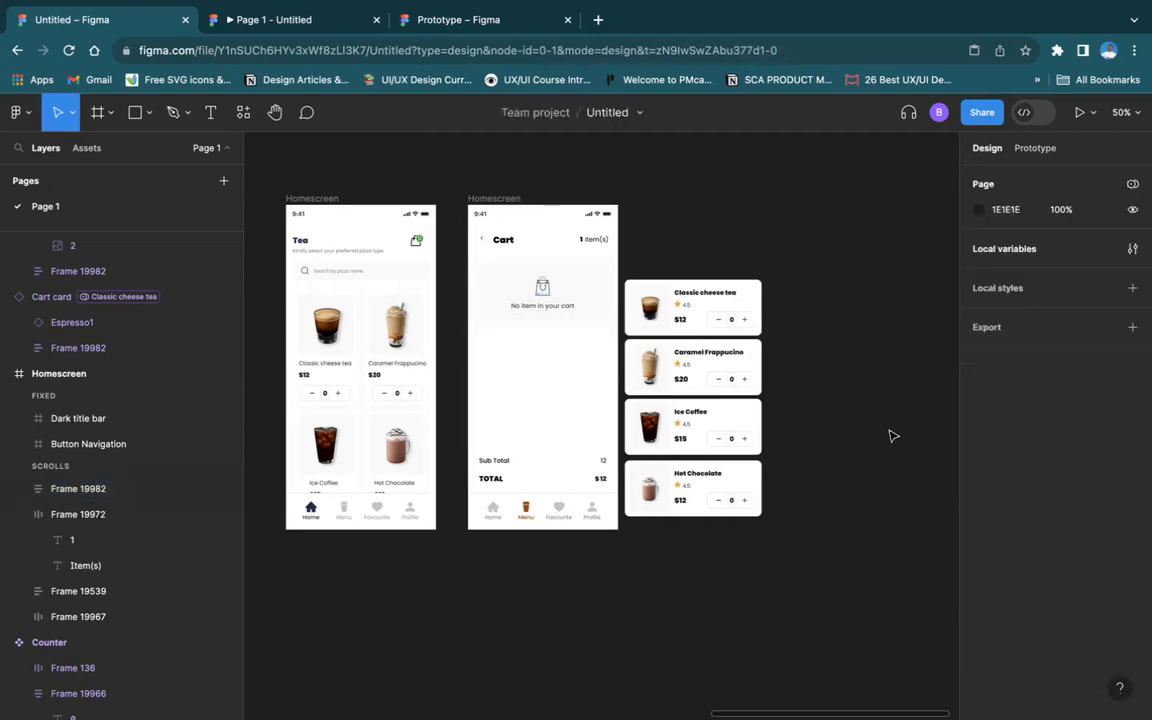
pyautogui.click(545, 318)
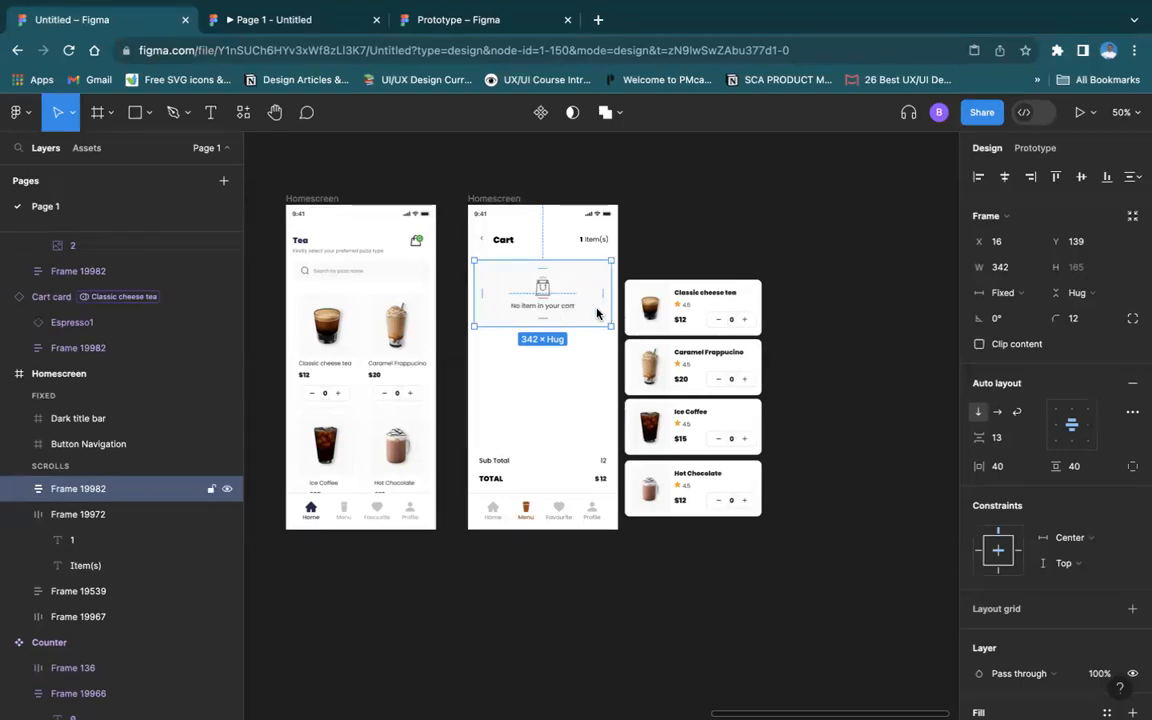
pyautogui.scroll(-5, 1090, 505)
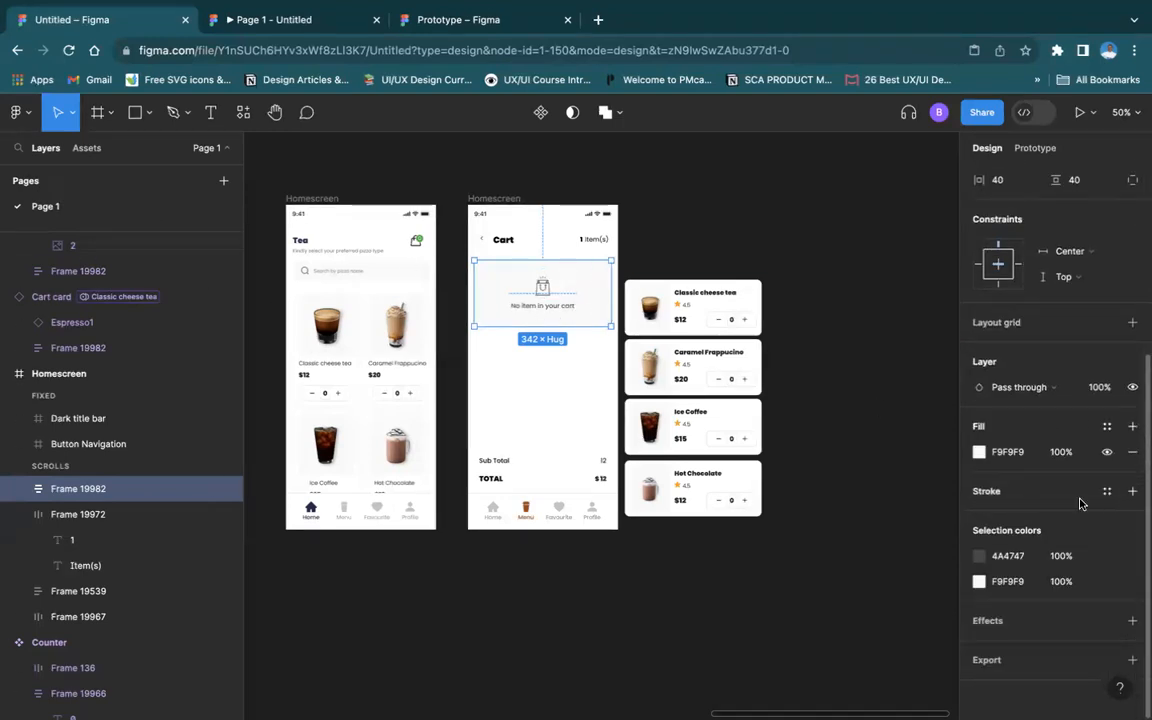
pyautogui.click(1131, 387)
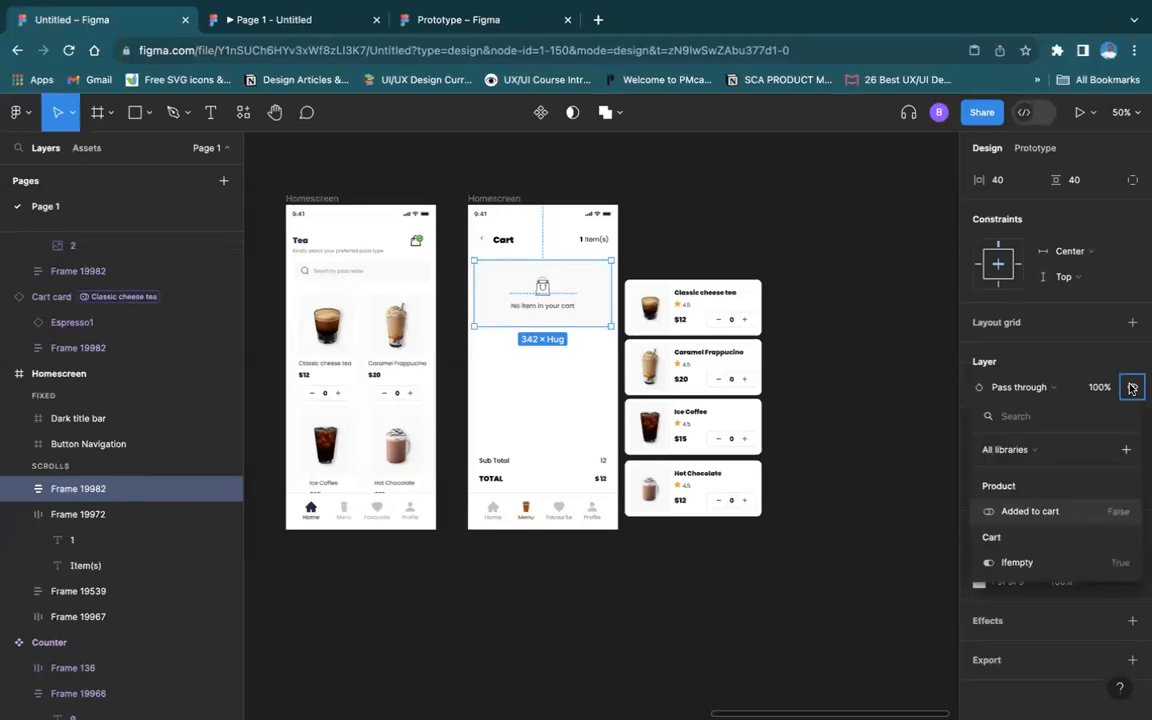
pyautogui.press('Escape')
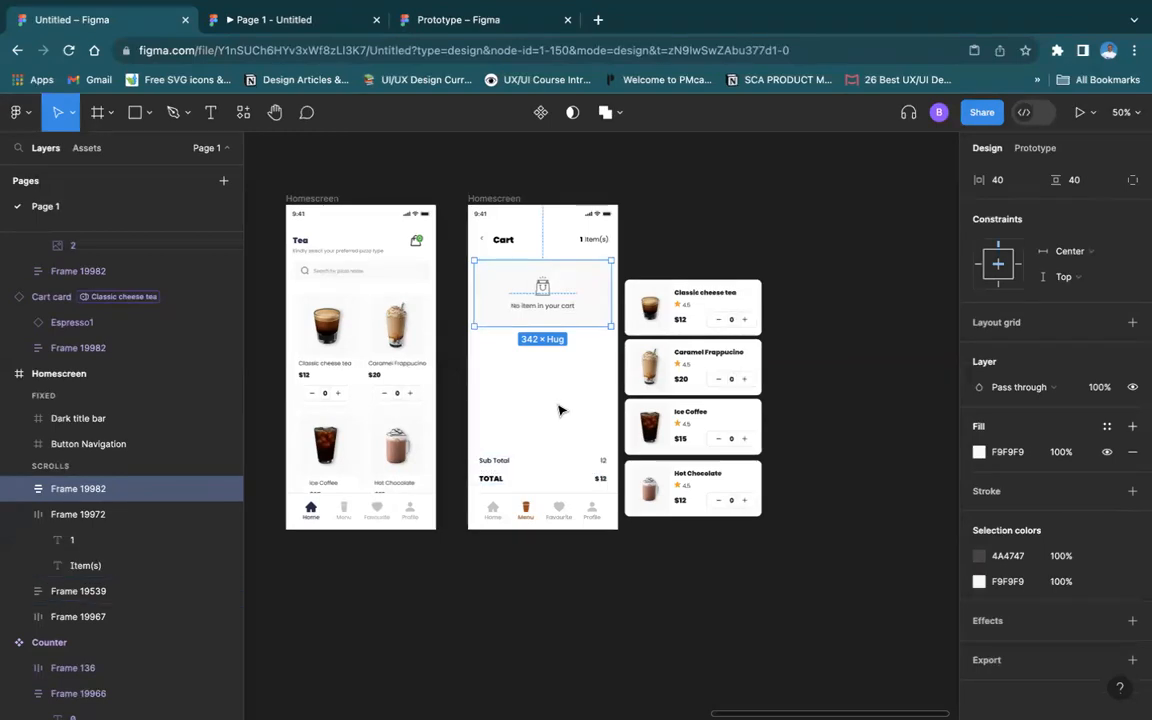
# Try hiding and removing the fill of the "No item in your cart" frame, and undo the removal
pyautogui.click(1106, 452)
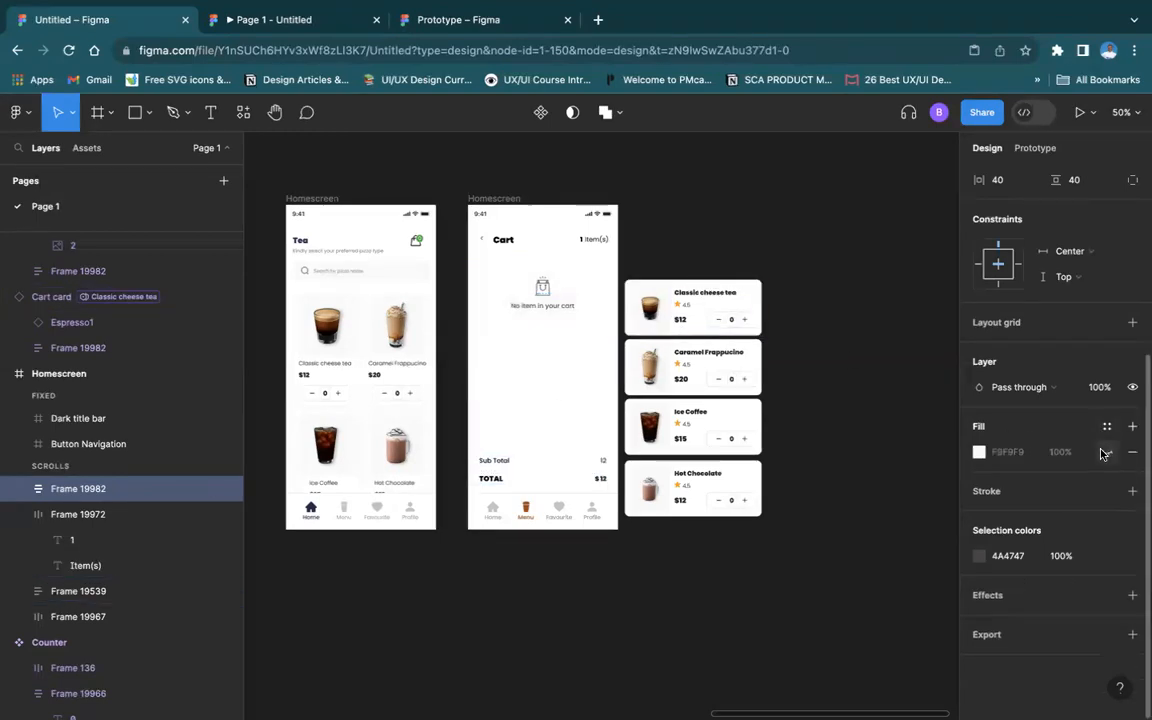
pyautogui.click(1106, 452)
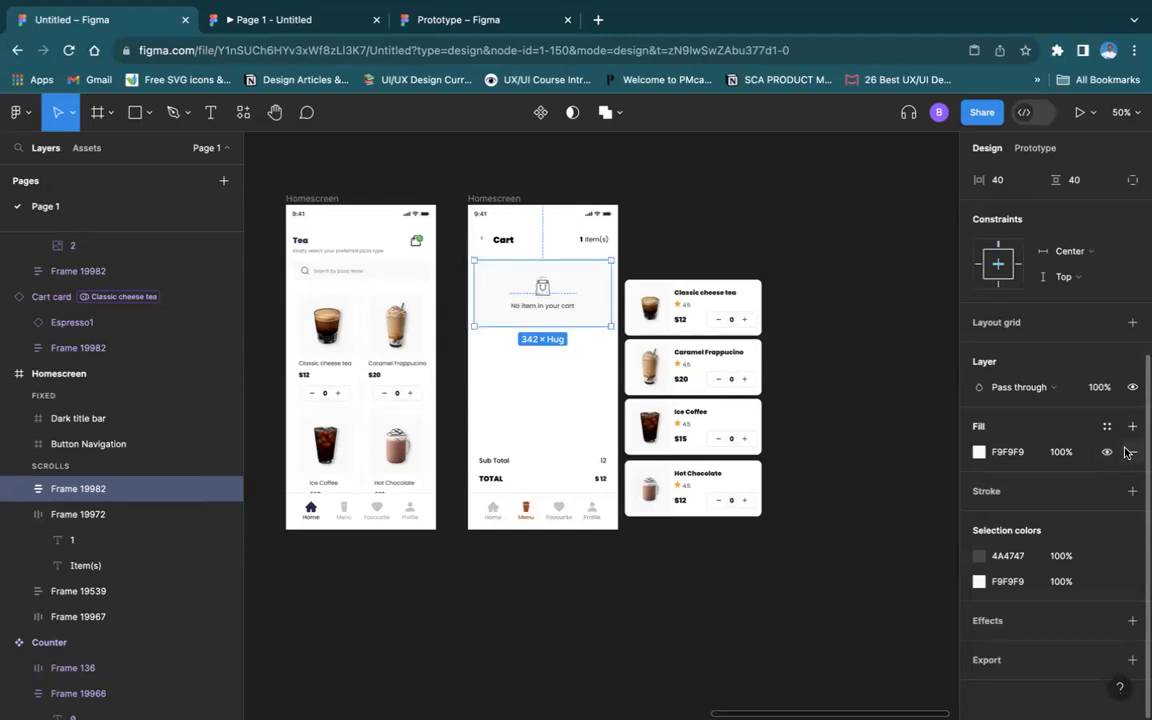
pyautogui.click(1129, 452)
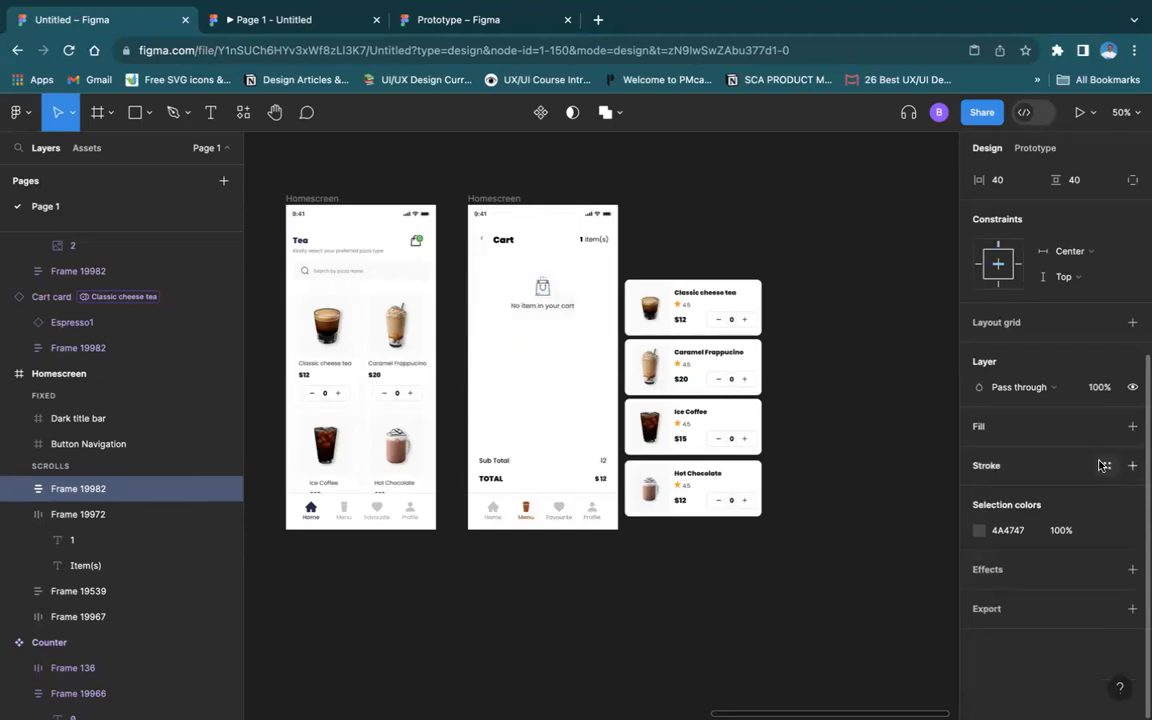
pyautogui.hotkey('ctrl', 'z')
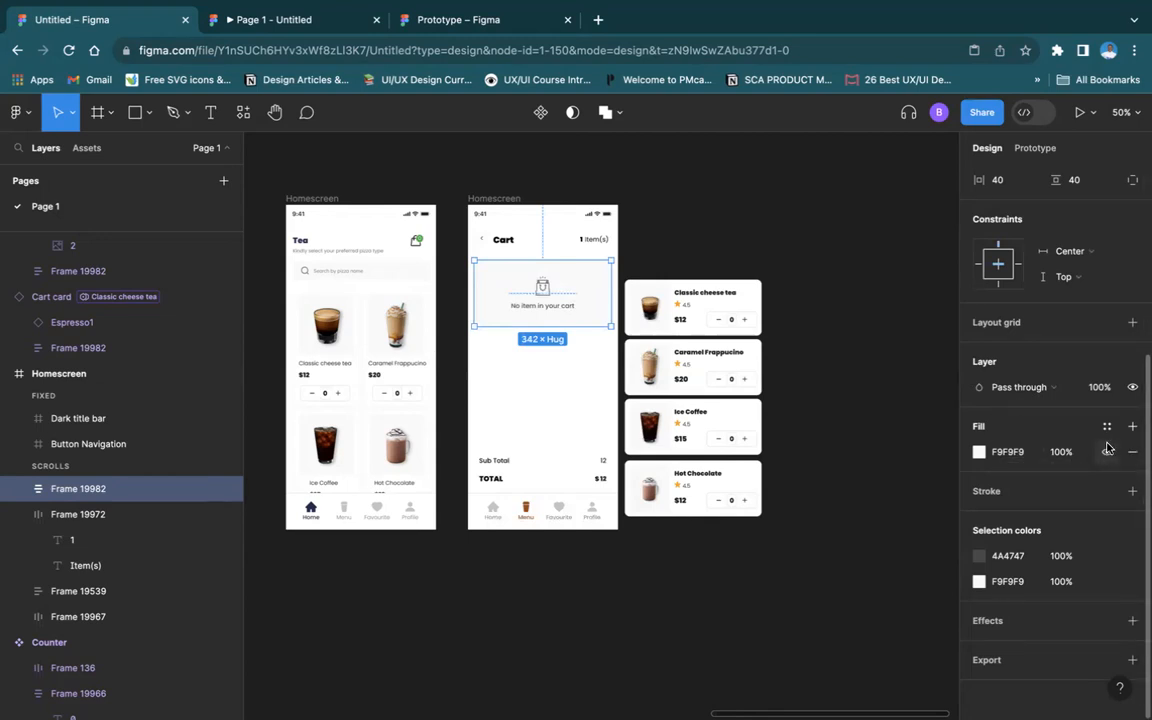
# Bind the layer visibility of the "No item in your cart" frame to the Ifempty variable
pyautogui.scroll(1, 1028, 460)
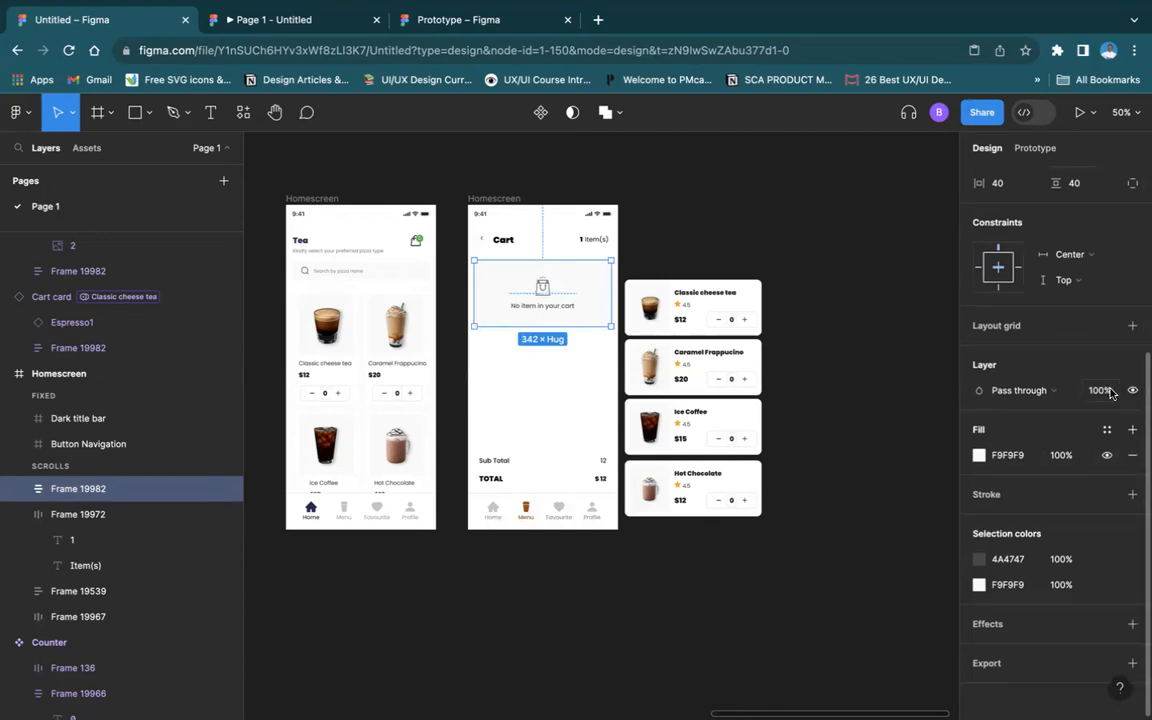
pyautogui.click(1131, 390)
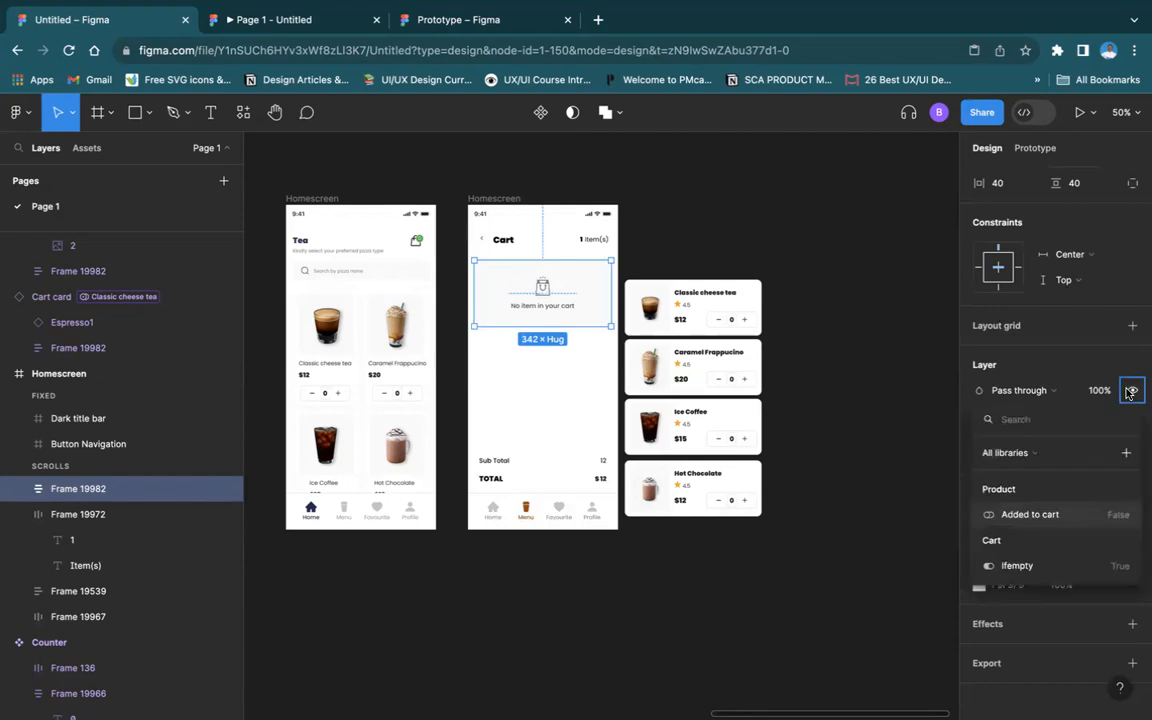
pyautogui.click(1015, 567)
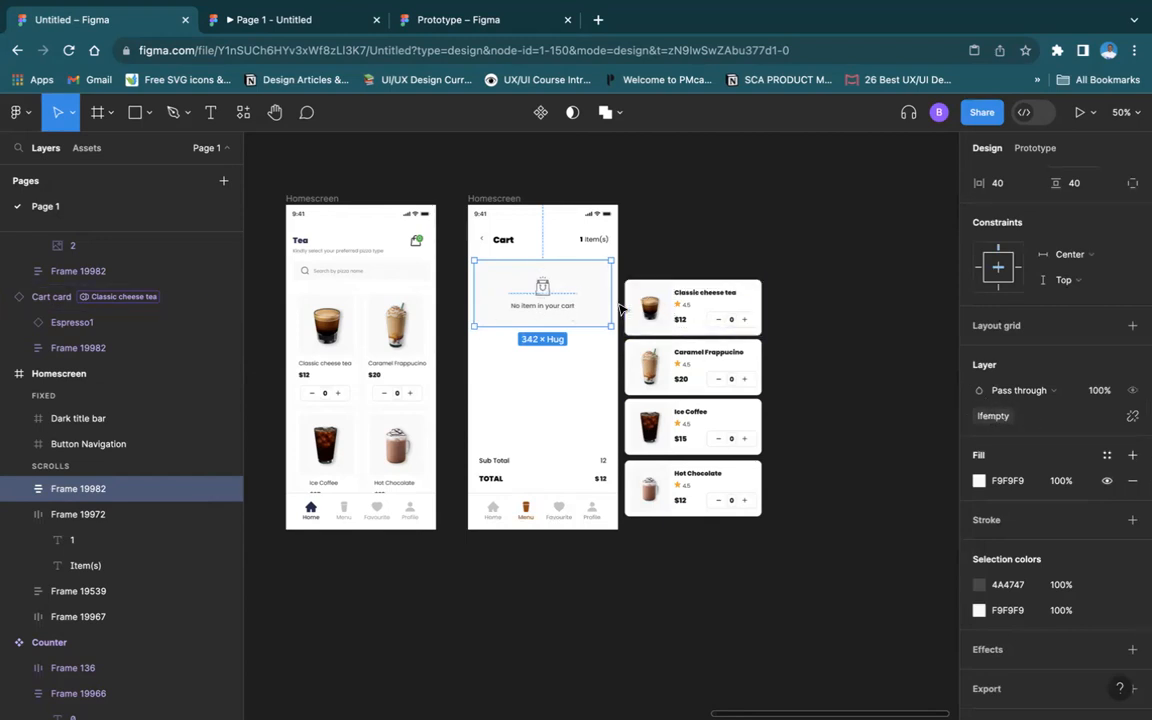
# Bind the number beside "Item(s)" in the Cart header to the Cartcount variable
pyautogui.click(590, 241)
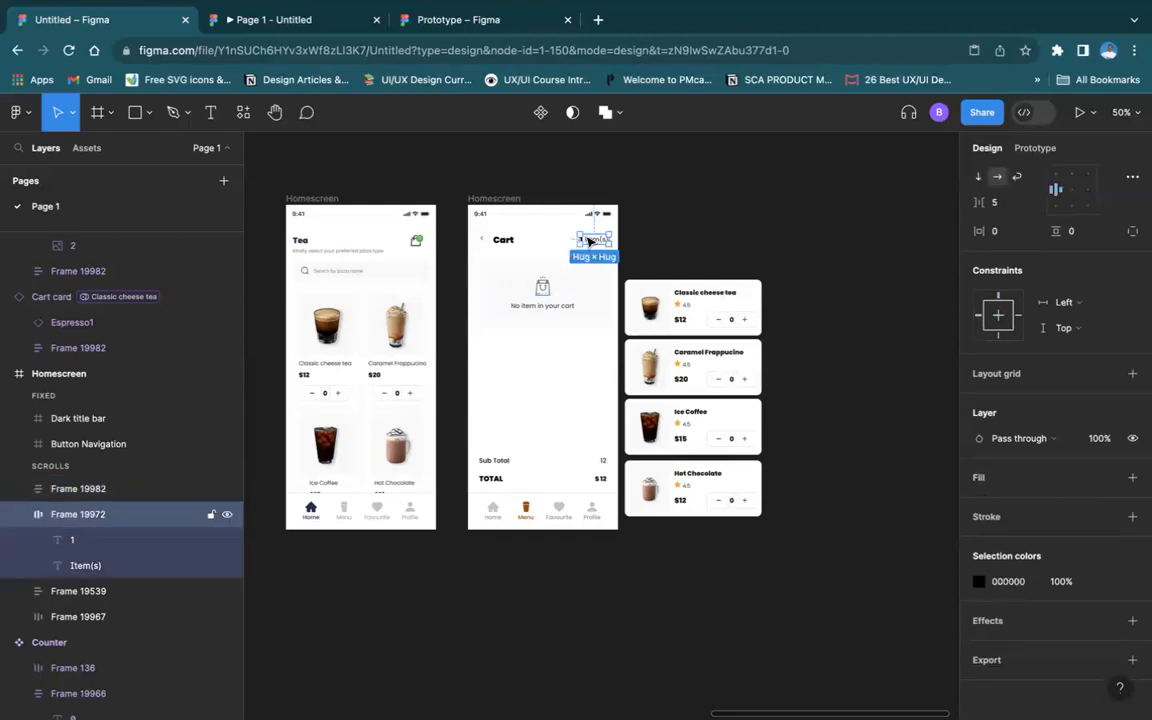
pyautogui.hotkey('shift', '0')
pyautogui.scroll(5, 586, 239)
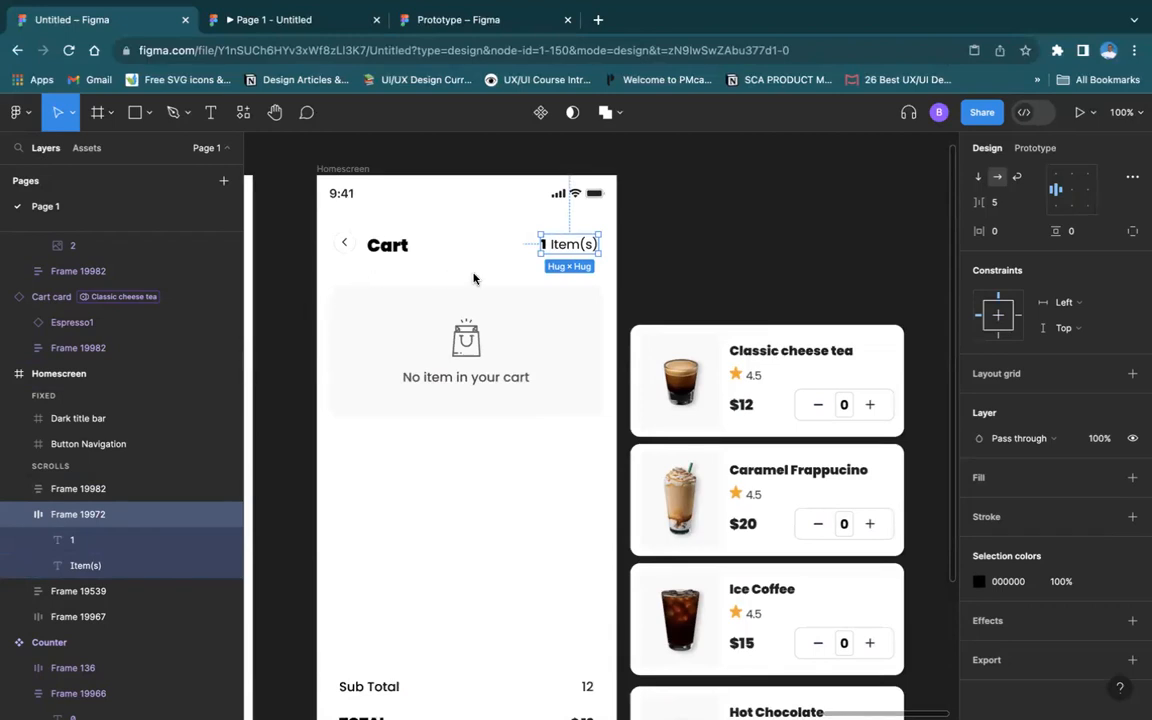
pyautogui.click(659, 224)
pyautogui.click(541, 244)
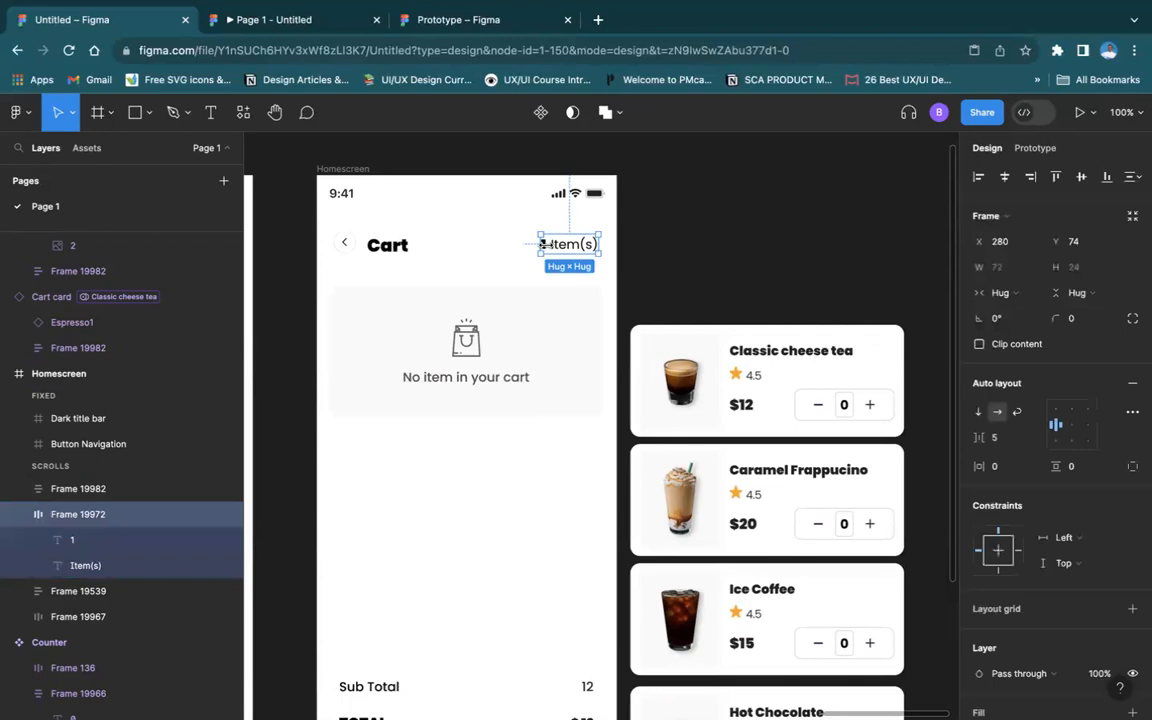
pyautogui.click(552, 250)
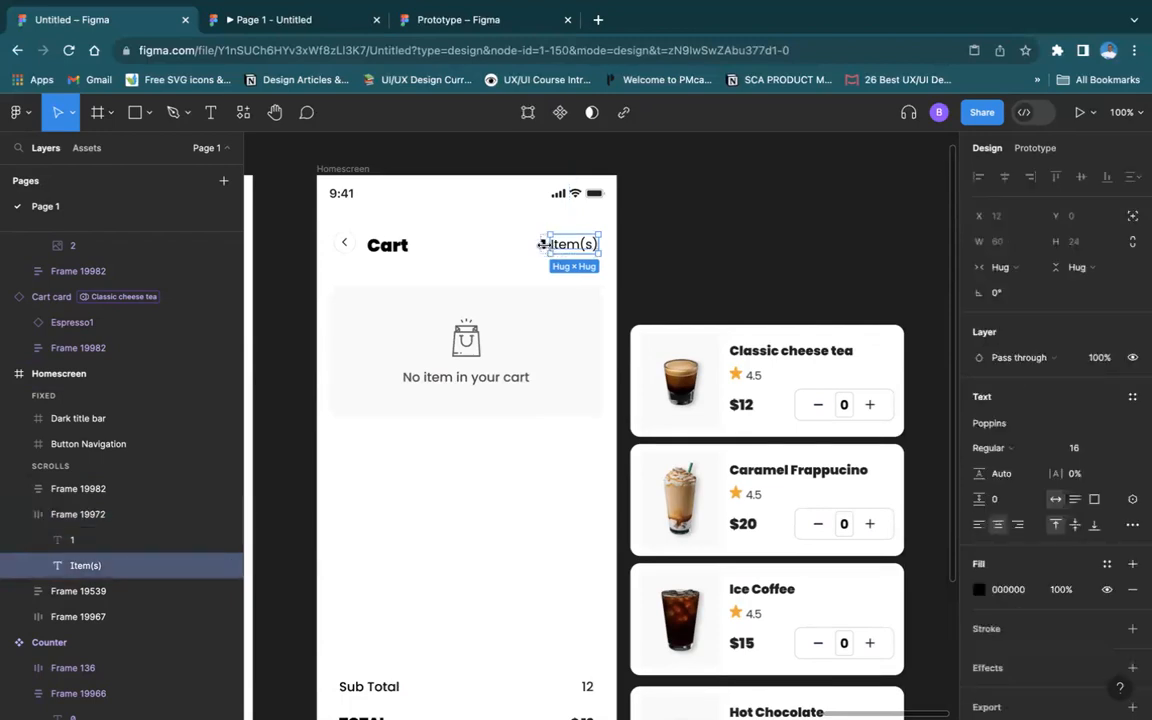
pyautogui.click(543, 244)
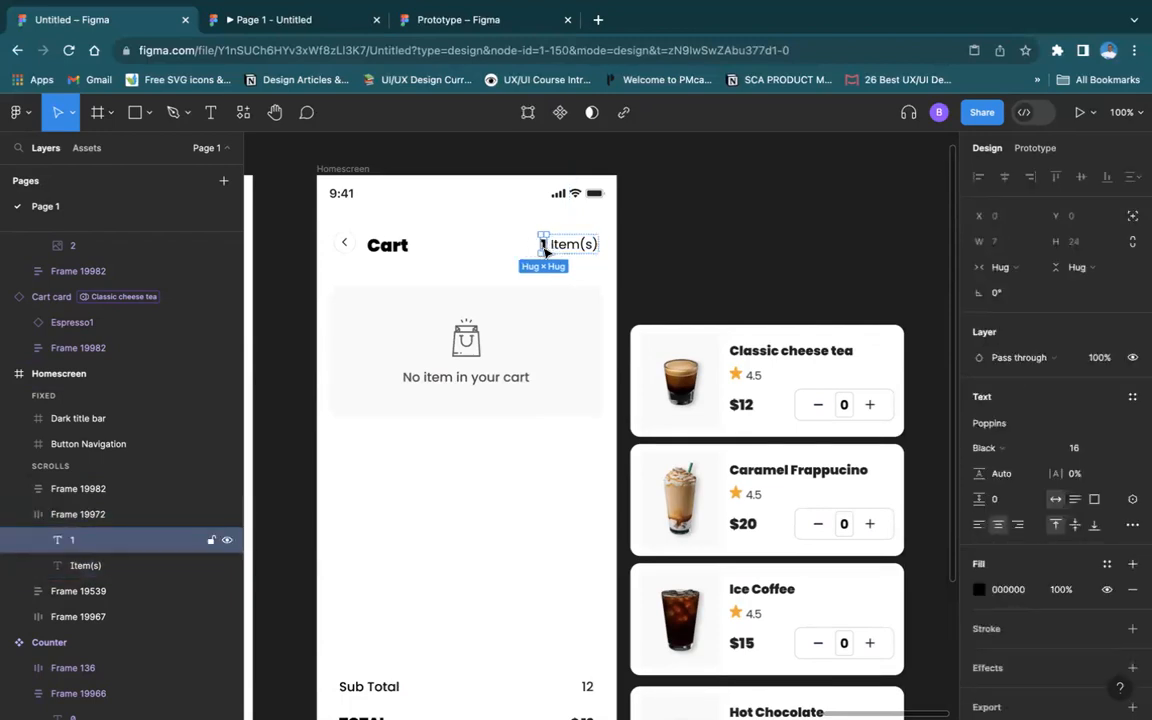
pyautogui.click(1012, 448)
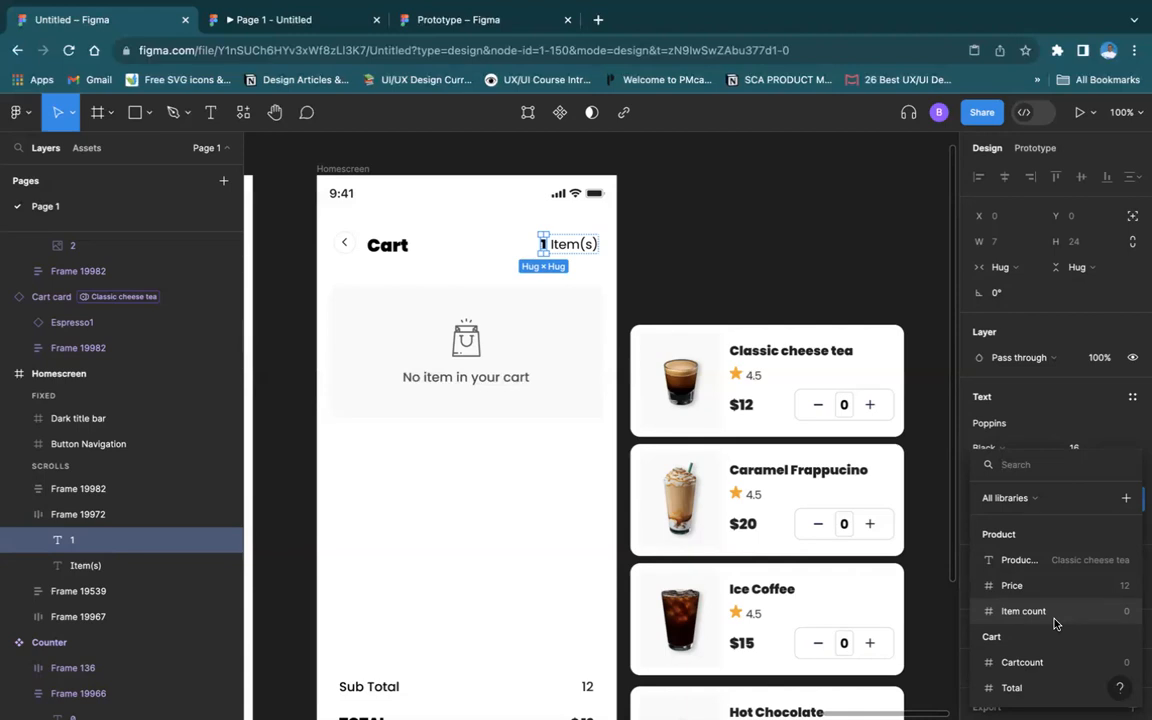
pyautogui.click(1049, 664)
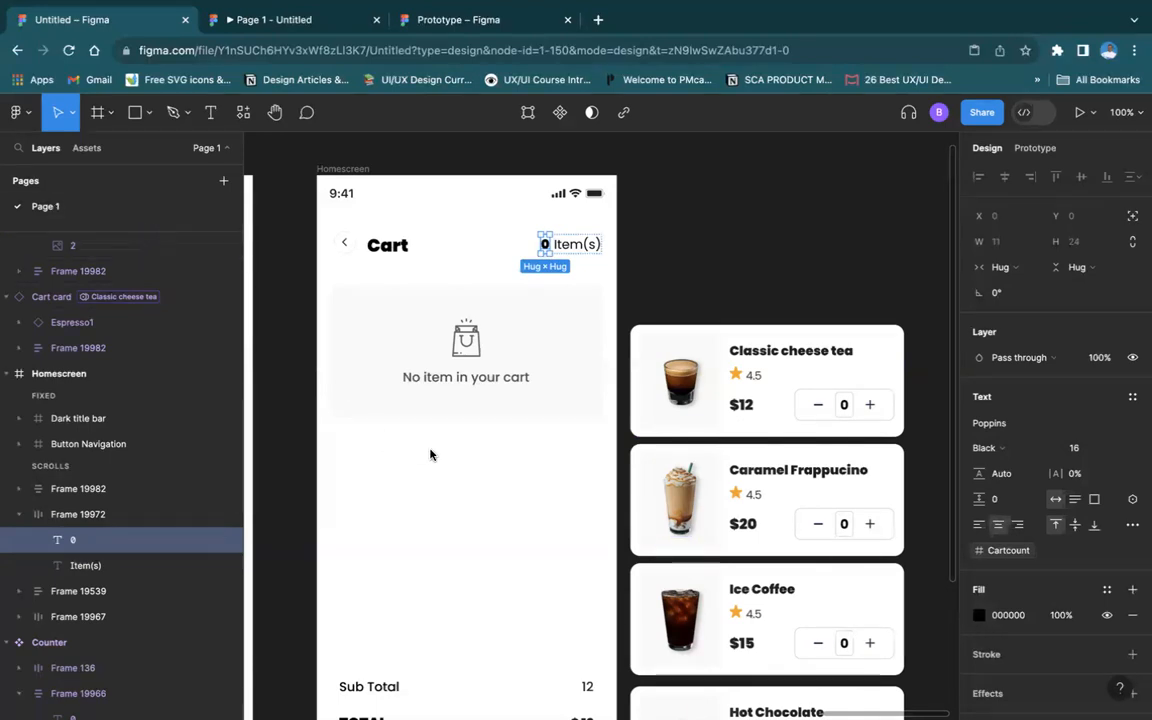
# Bind the Sub Total amount on the cart screen to the Total variable
pyautogui.scroll(-5, 404, 399)
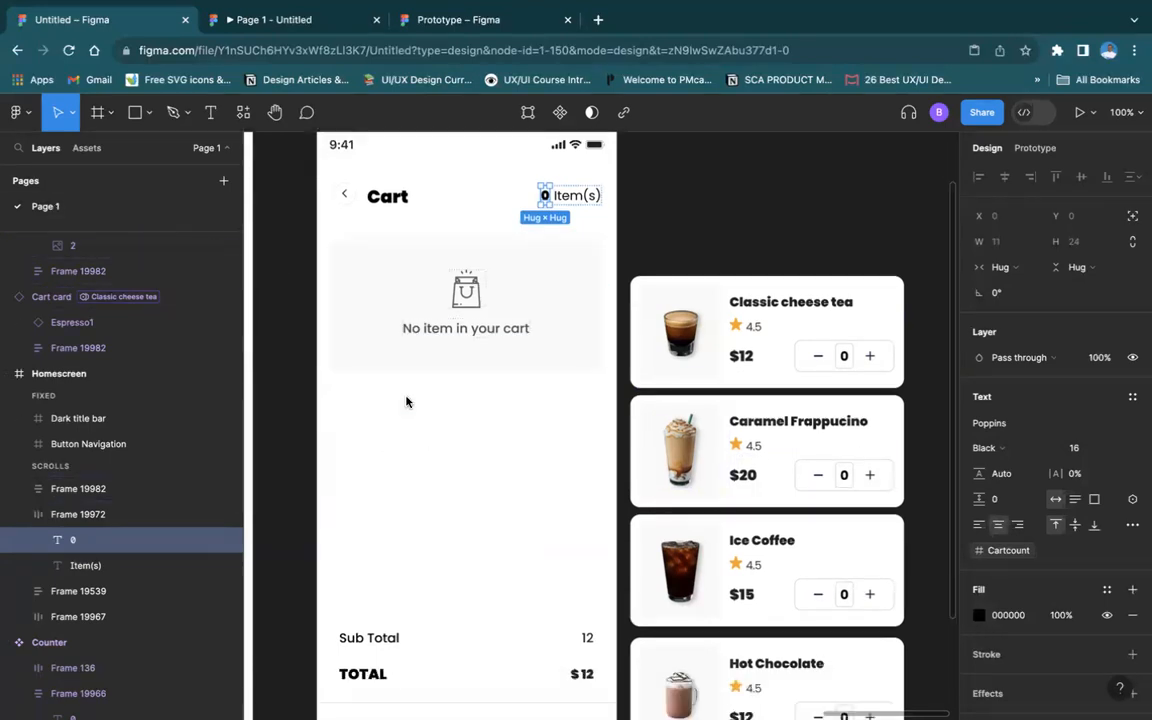
pyautogui.doubleClick(586, 388)
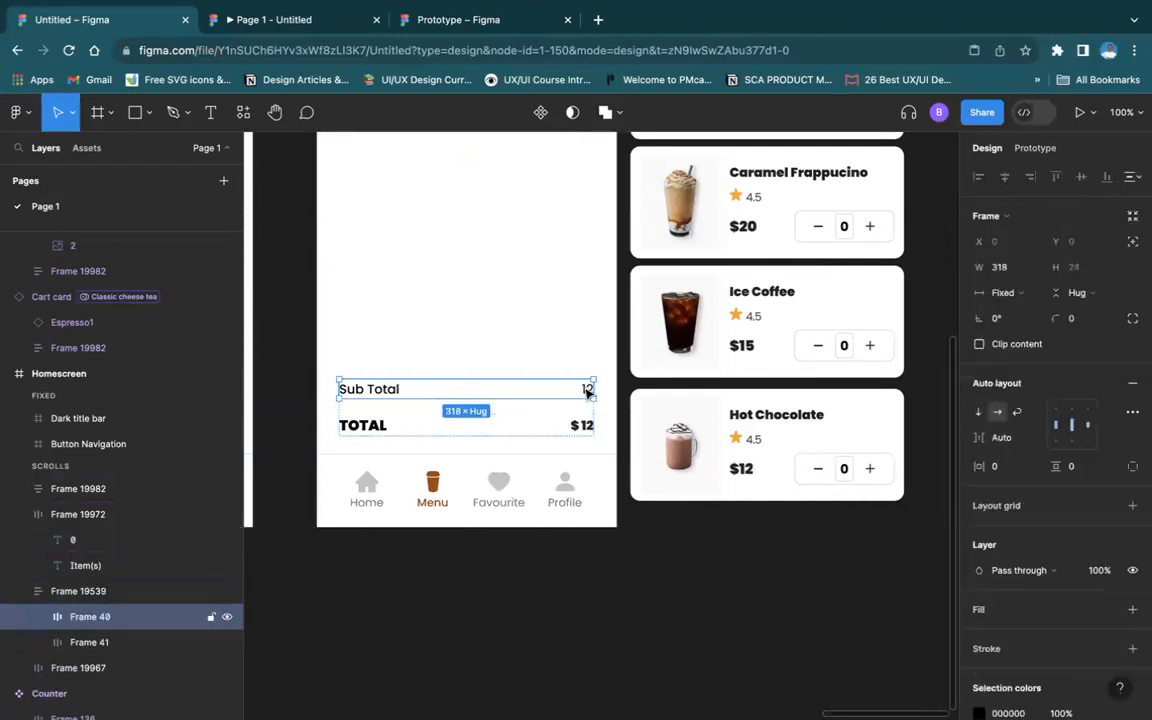
pyautogui.click(588, 390)
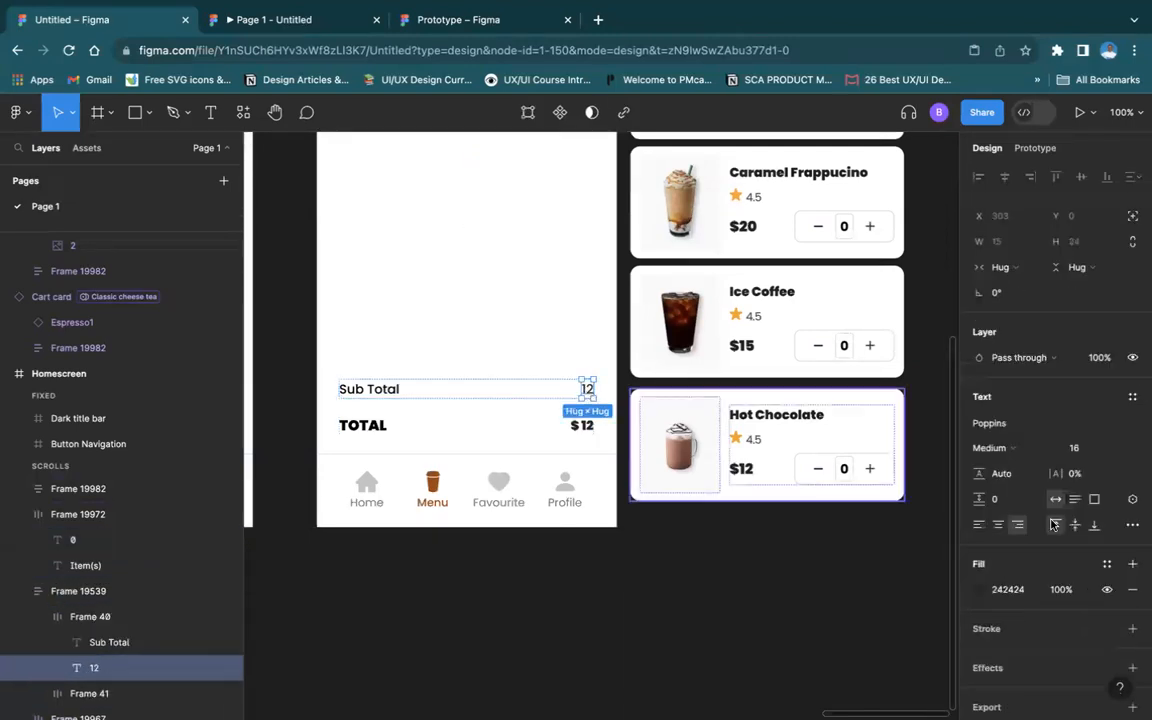
pyautogui.click(1134, 502)
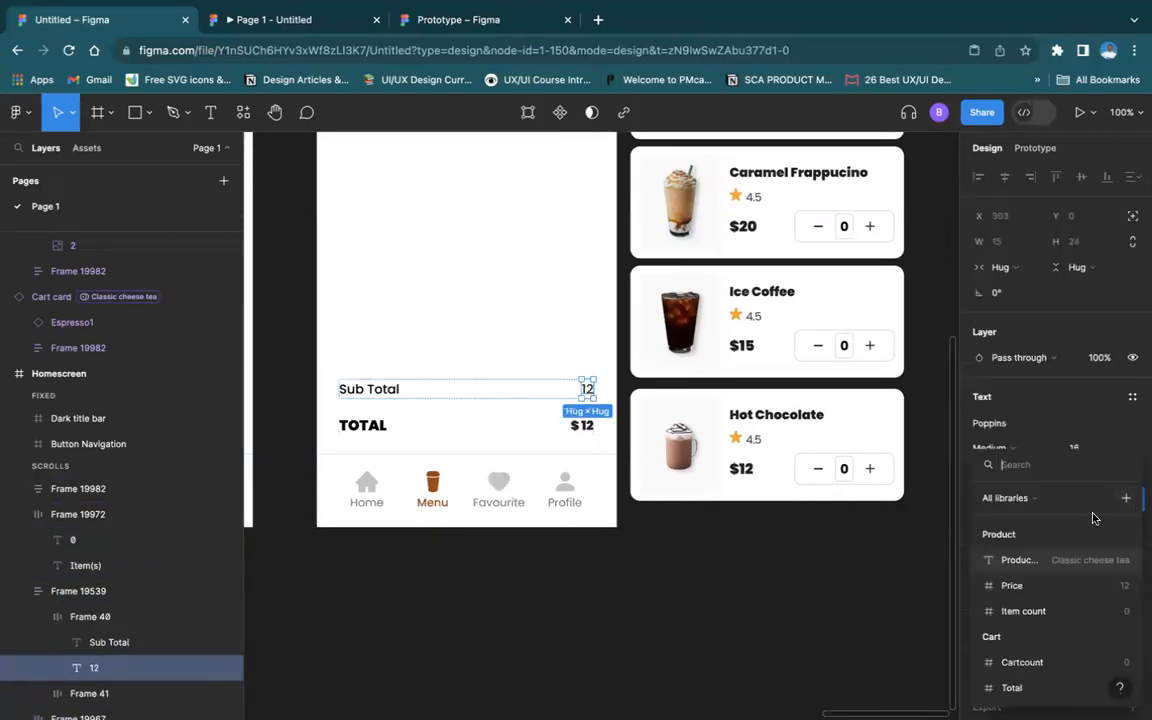
pyautogui.click(1012, 687)
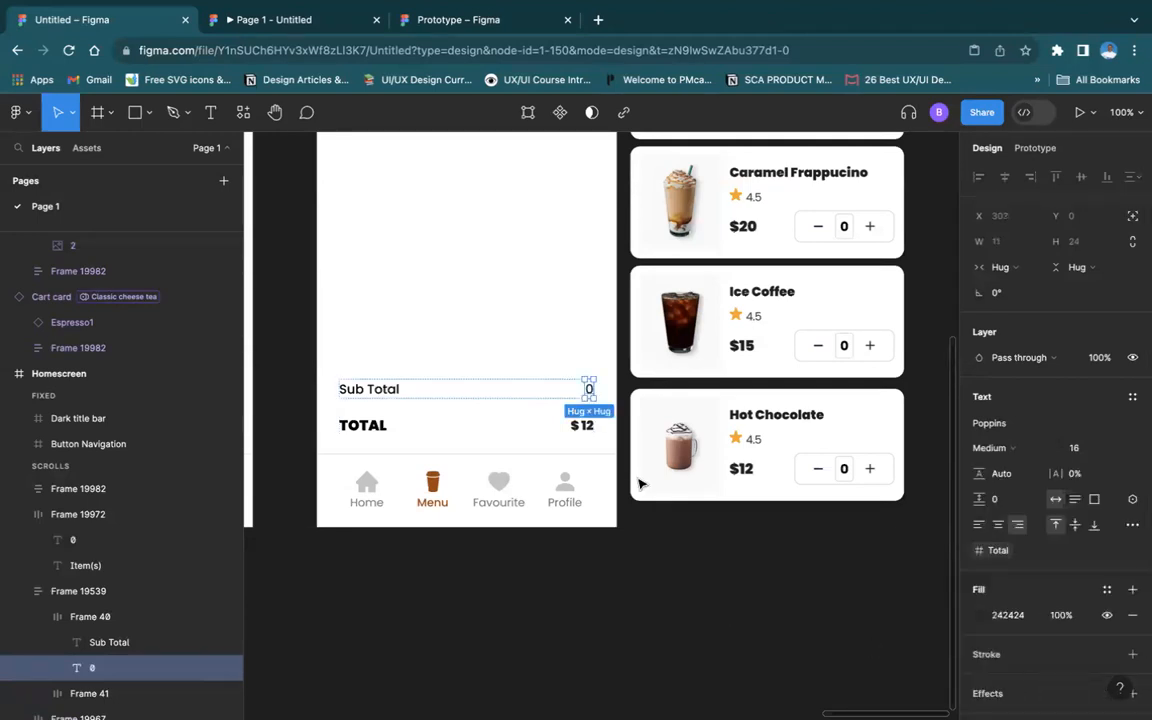
# Bind the number after the dollar sign in the TOTAL row to the Total variable
pyautogui.click(589, 426)
pyautogui.click(586, 428)
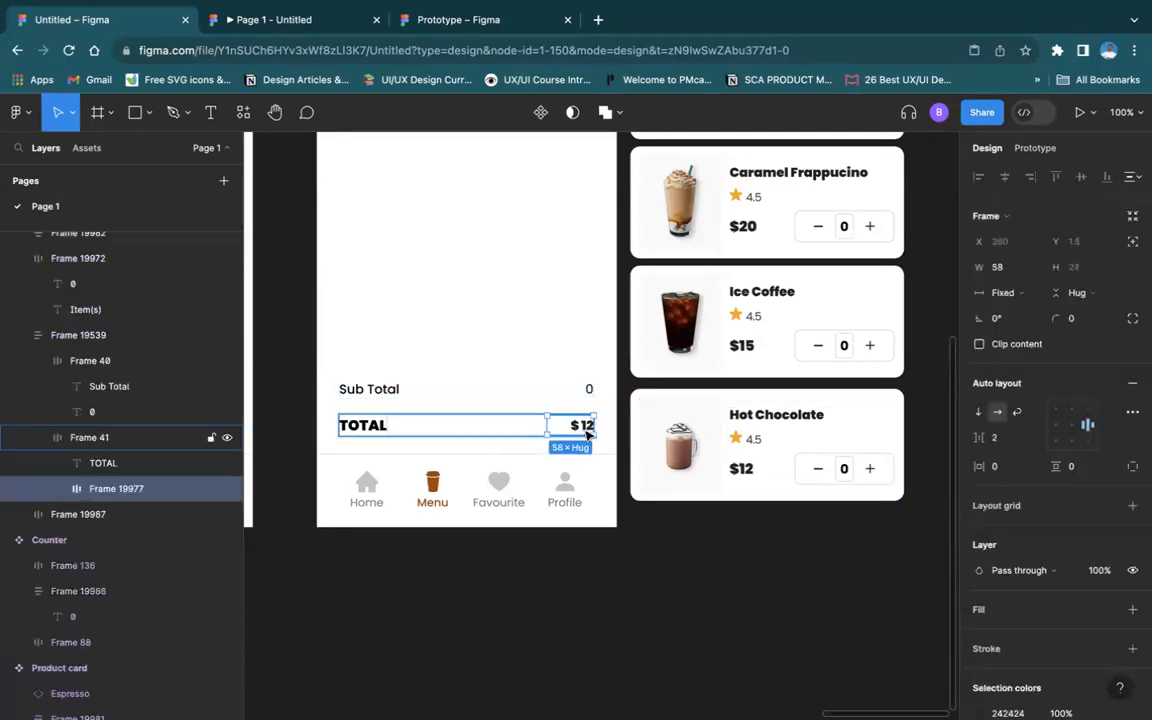
pyautogui.click(587, 430)
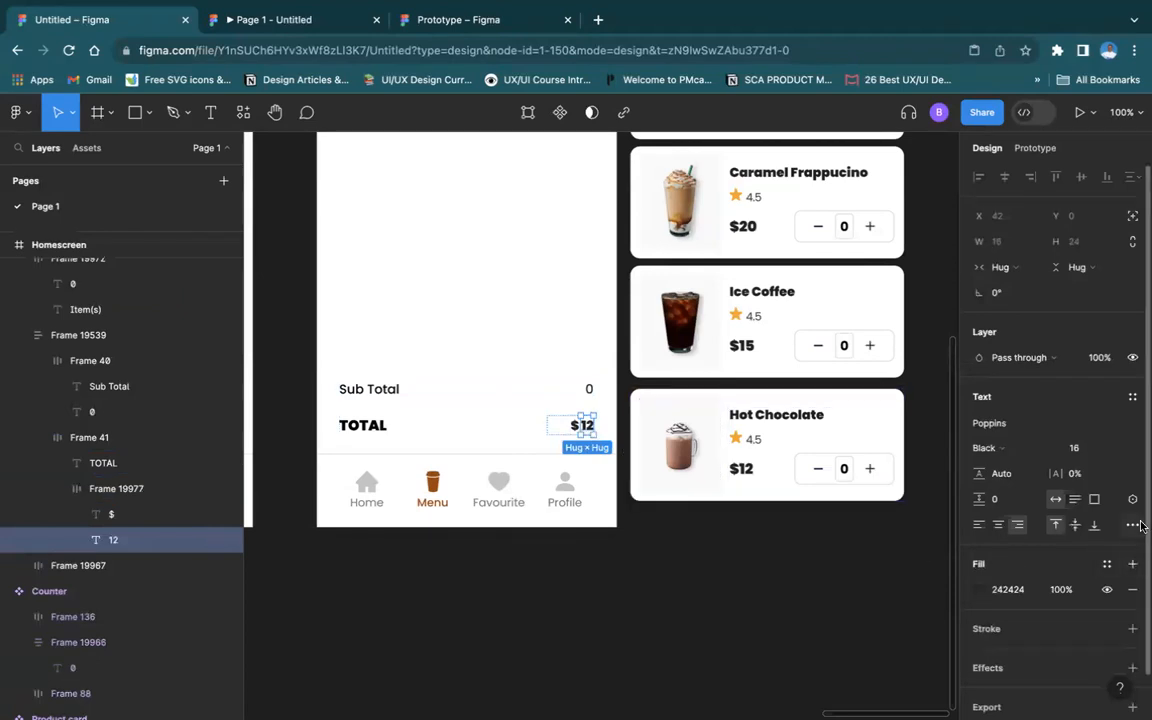
pyautogui.click(1028, 450)
pyautogui.click(1012, 687)
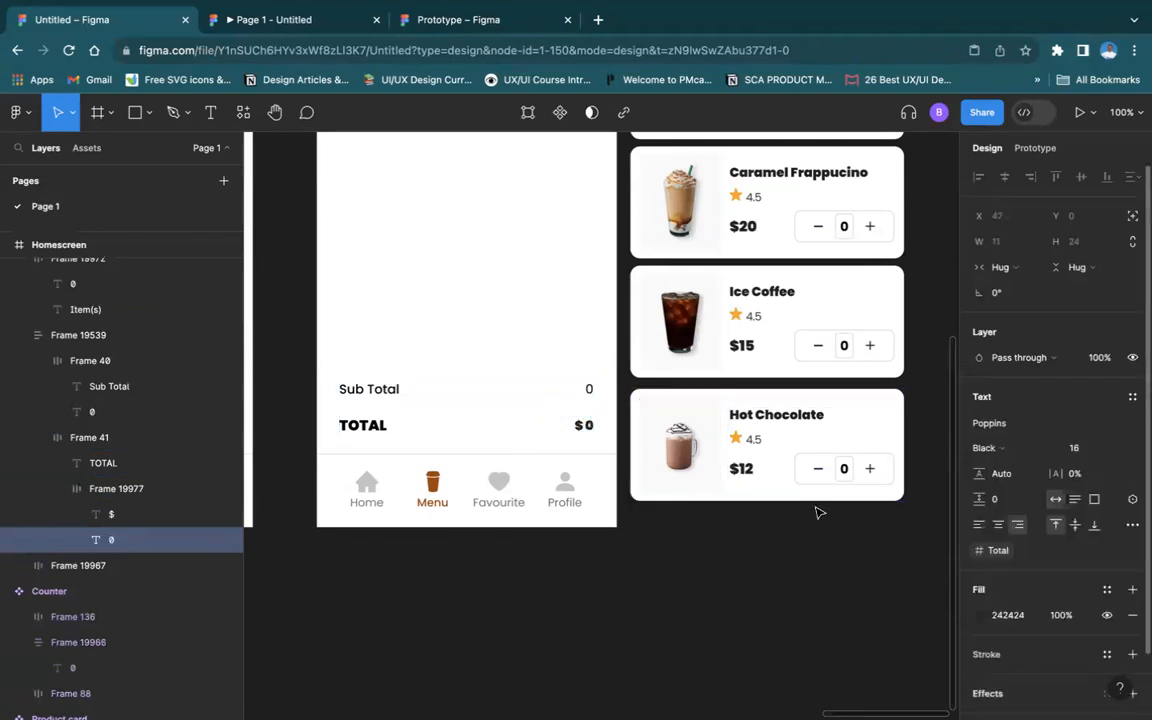
pyautogui.click(688, 540)
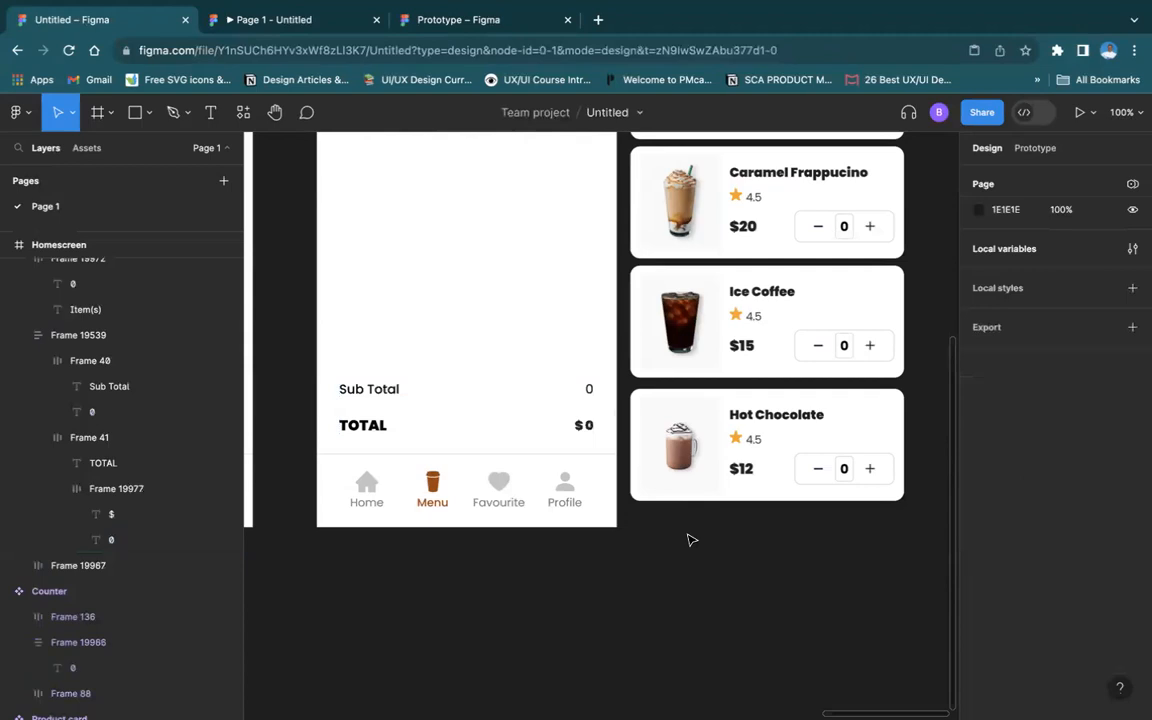
# Group the four cart cards beside the cart screen into one vertical auto layout frame
pyautogui.scroll(3, 688, 540)
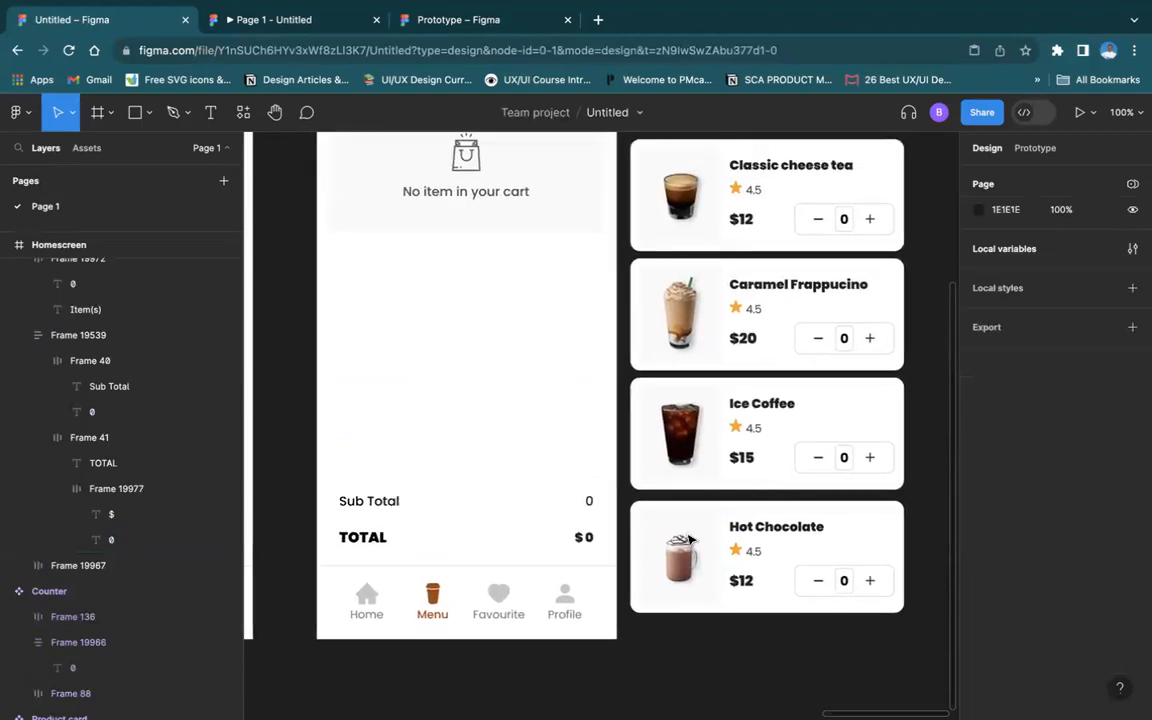
pyautogui.scroll(5, 594, 480)
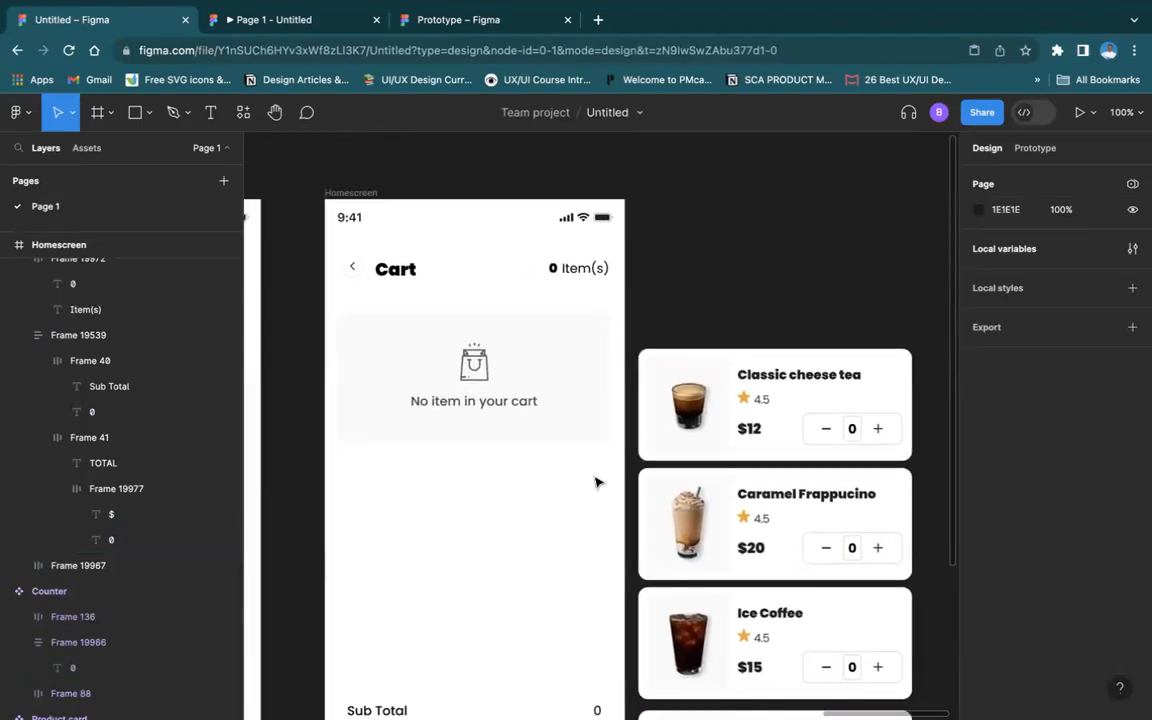
pyautogui.scroll(-5, 725, 337)
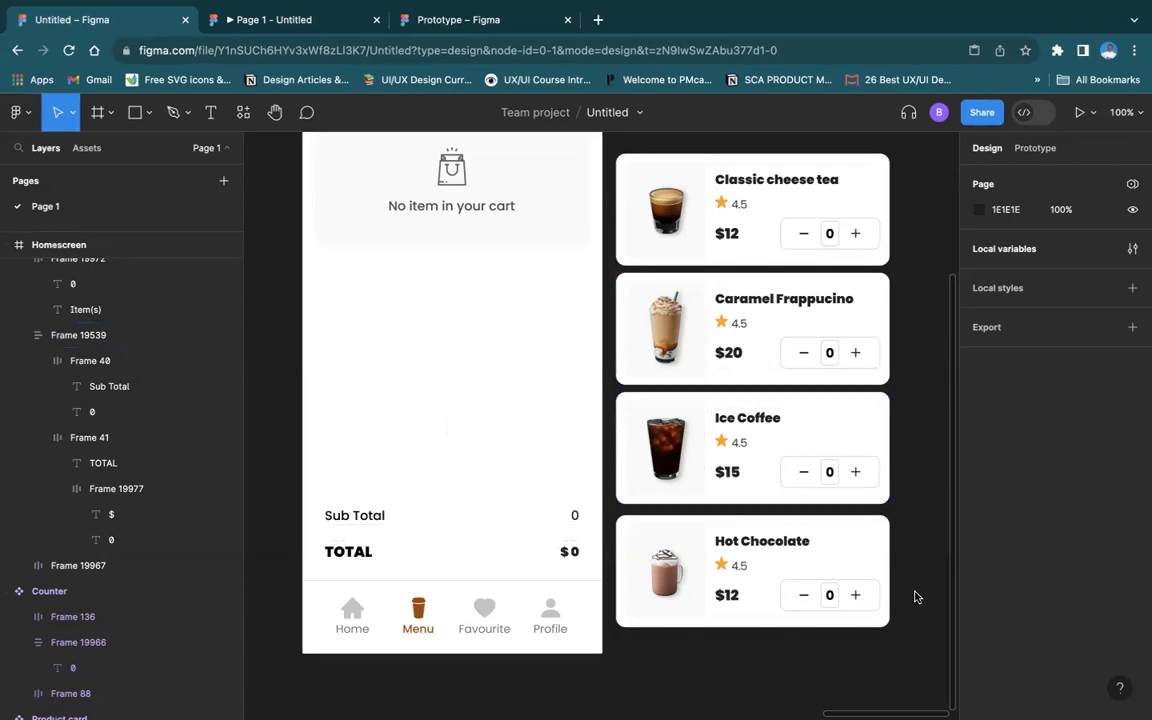
pyautogui.press('-')
pyautogui.moveTo(809, 274); pyautogui.dragTo(630, 546)
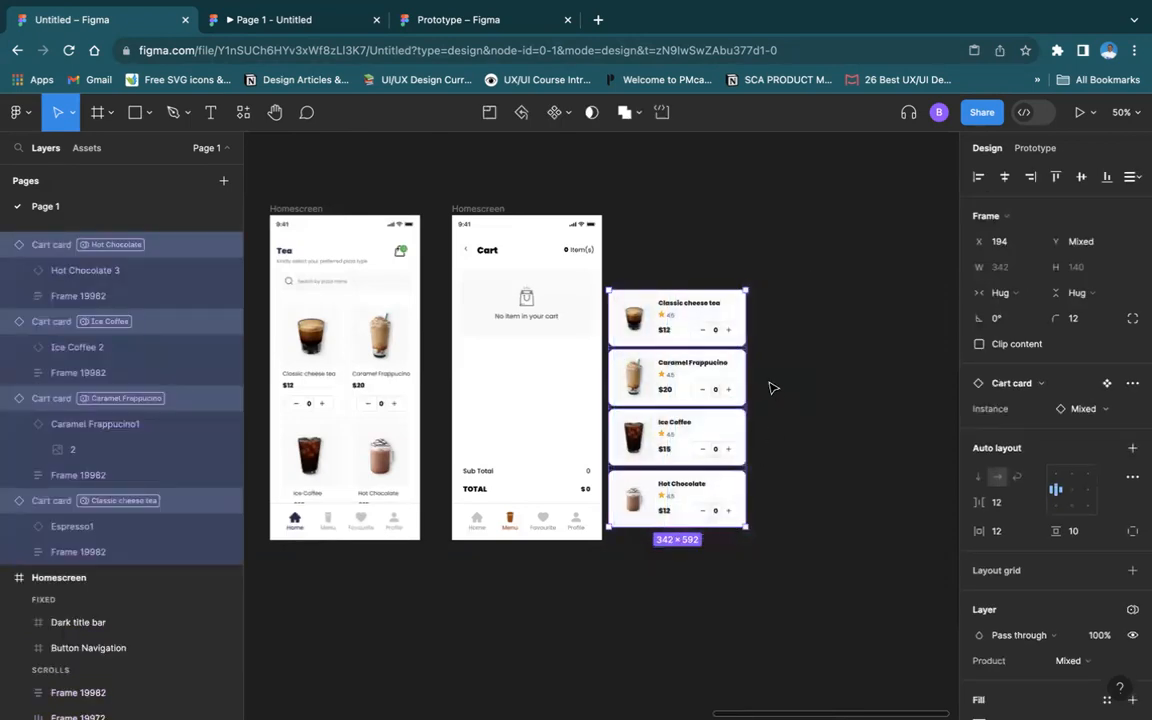
pyautogui.hotkey('shift', 'a')
# Move the "No item in your cart" frame into the card stack and place it first, above the Classic cheese tea card
pyautogui.click(508, 305)
pyautogui.moveTo(508, 305); pyautogui.dragTo(748, 524)
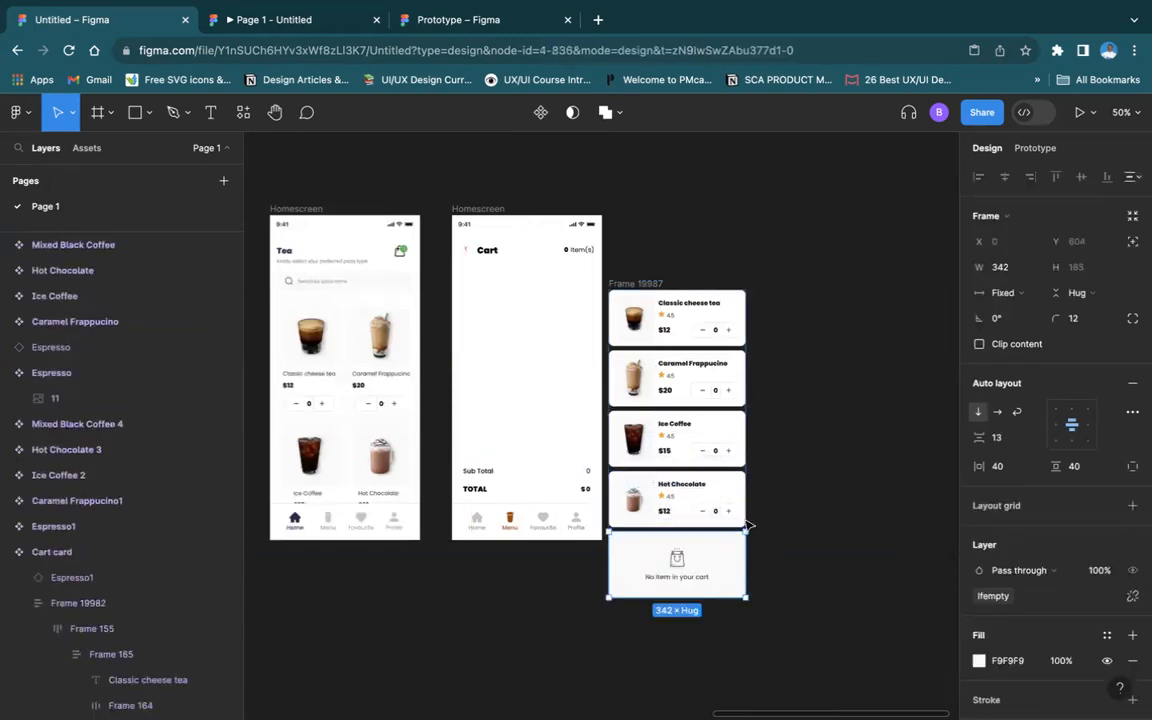
pyautogui.click(843, 550)
pyautogui.click(704, 563)
pyautogui.press('Up')
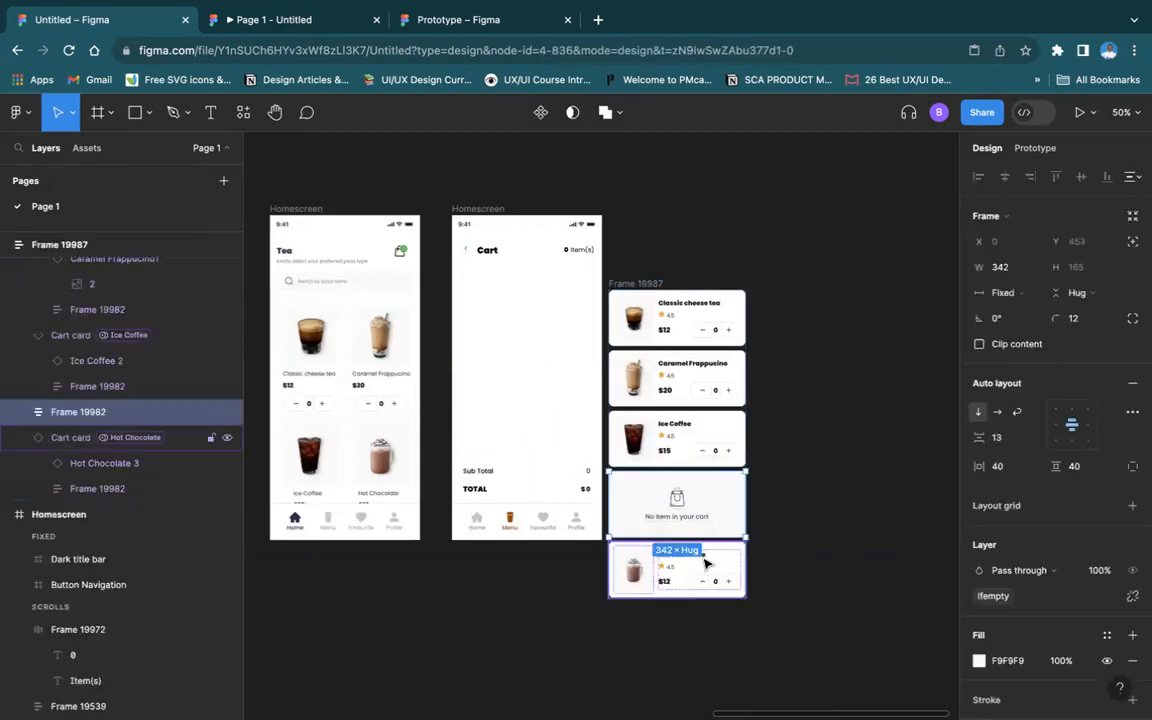
pyautogui.press('Up')
pyautogui.press('Up')
pyautogui.press('Up')
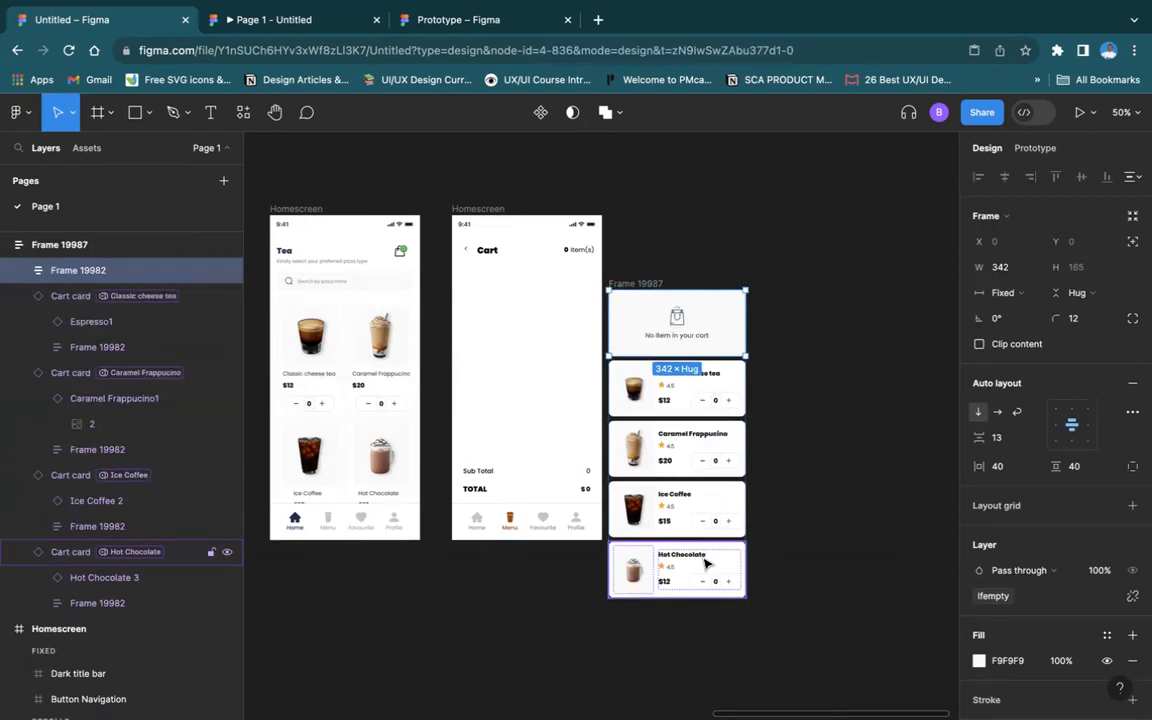
pyautogui.click(823, 378)
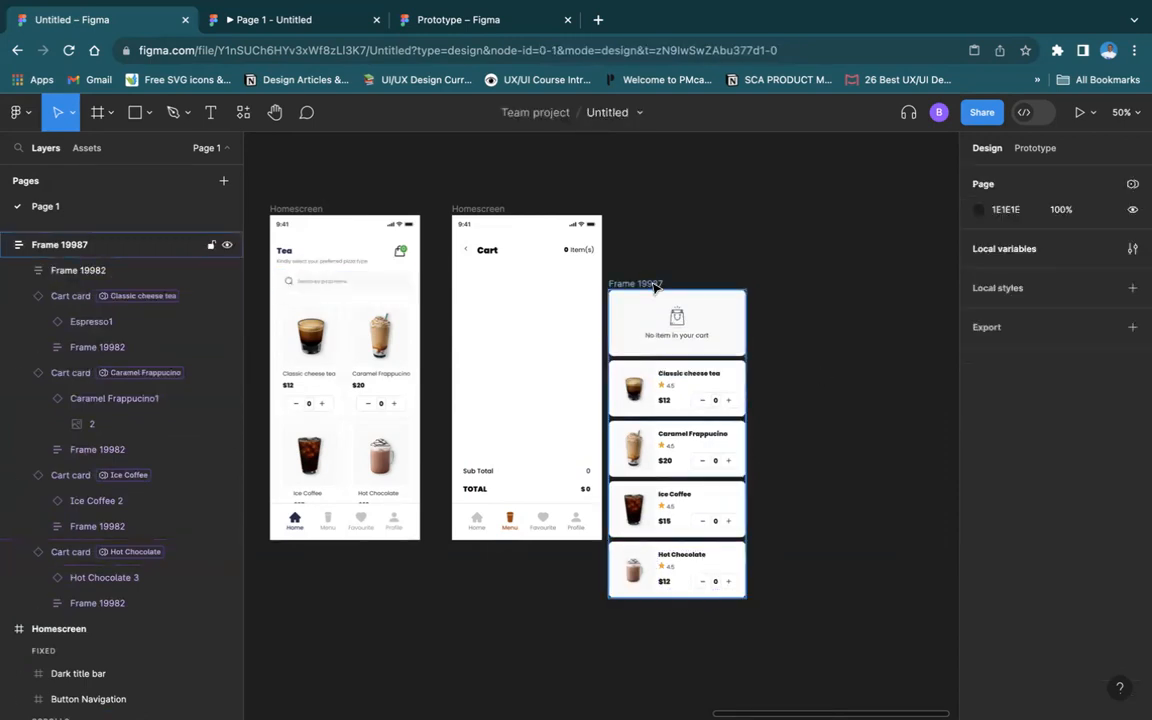
# Move the card stack farther away from the cart screen and set its auto layout spacing to 10
pyautogui.moveTo(645, 283); pyautogui.dragTo(705, 283)
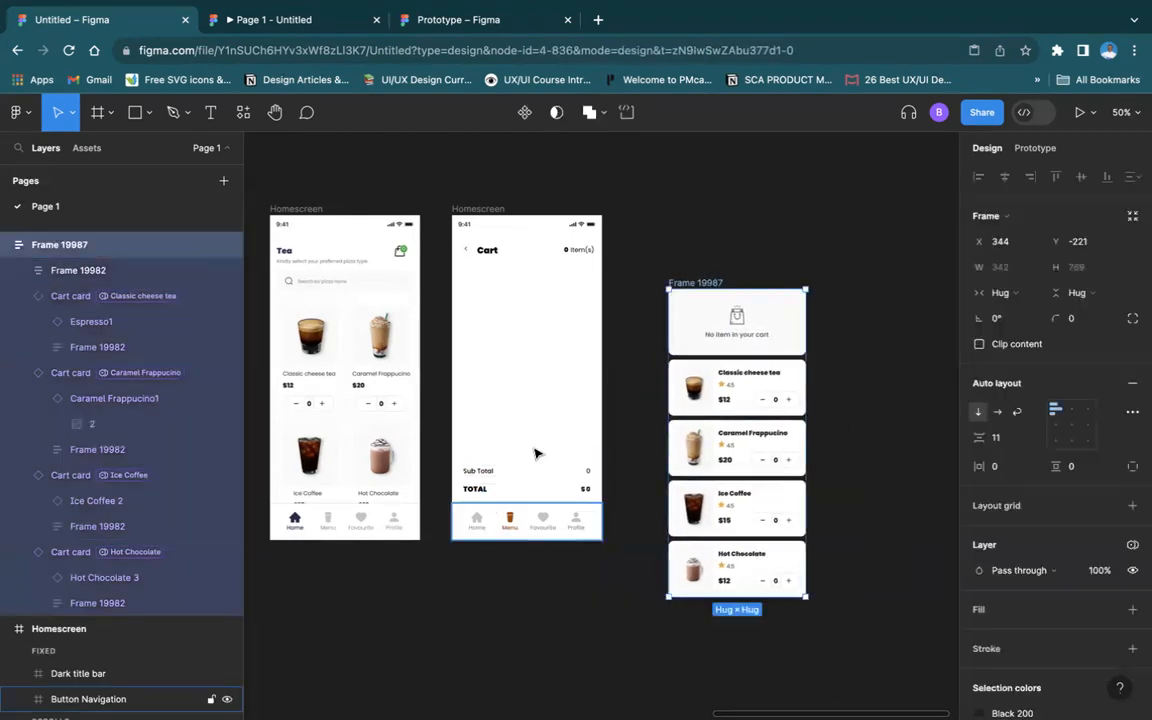
pyautogui.click(746, 254)
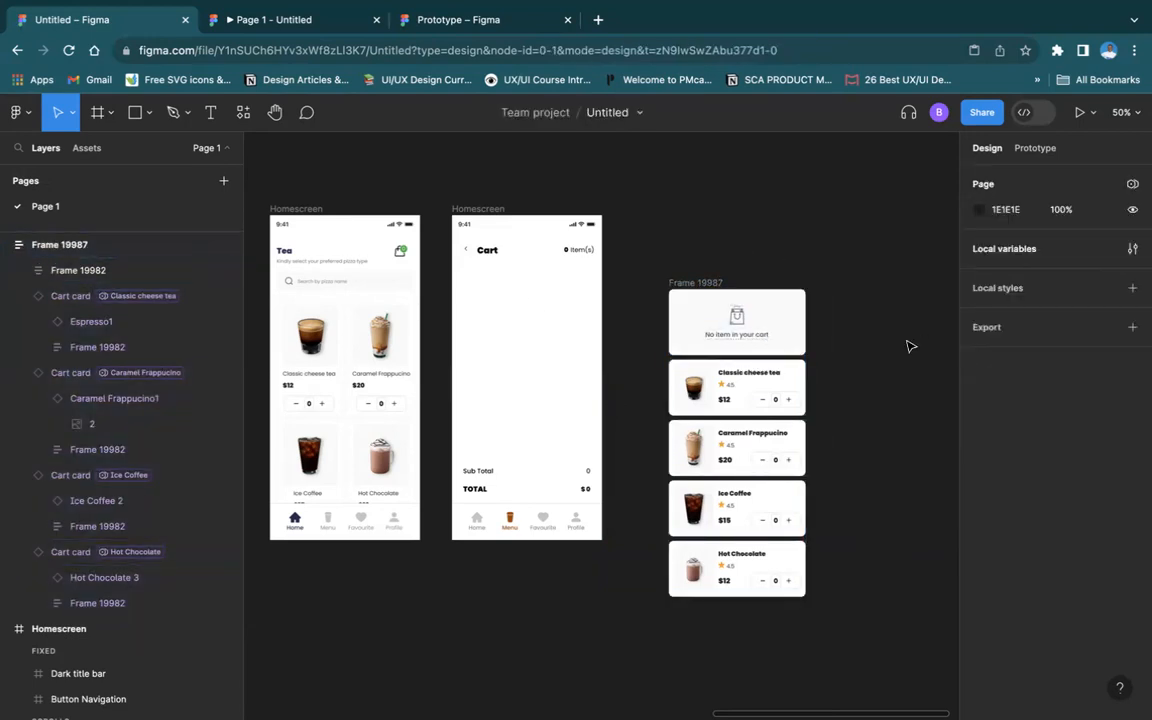
pyautogui.click(697, 283)
pyautogui.click(1005, 438)
pyautogui.write('10')
pyautogui.press('Return')
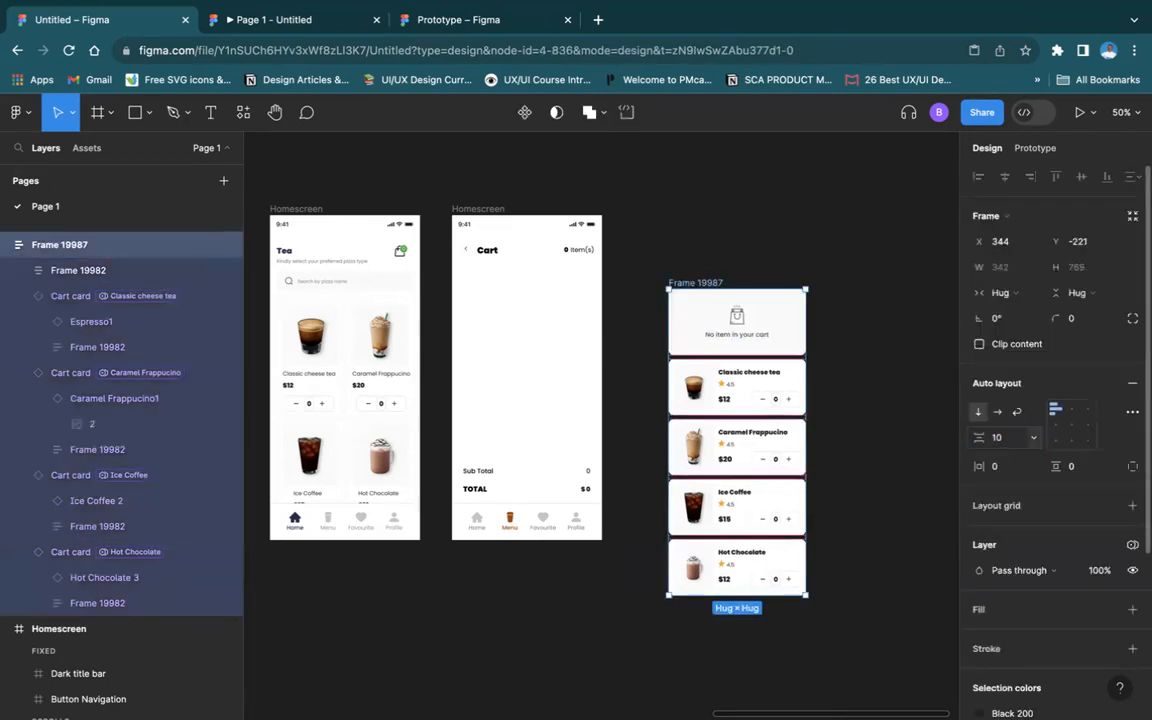
pyautogui.press('Escape')
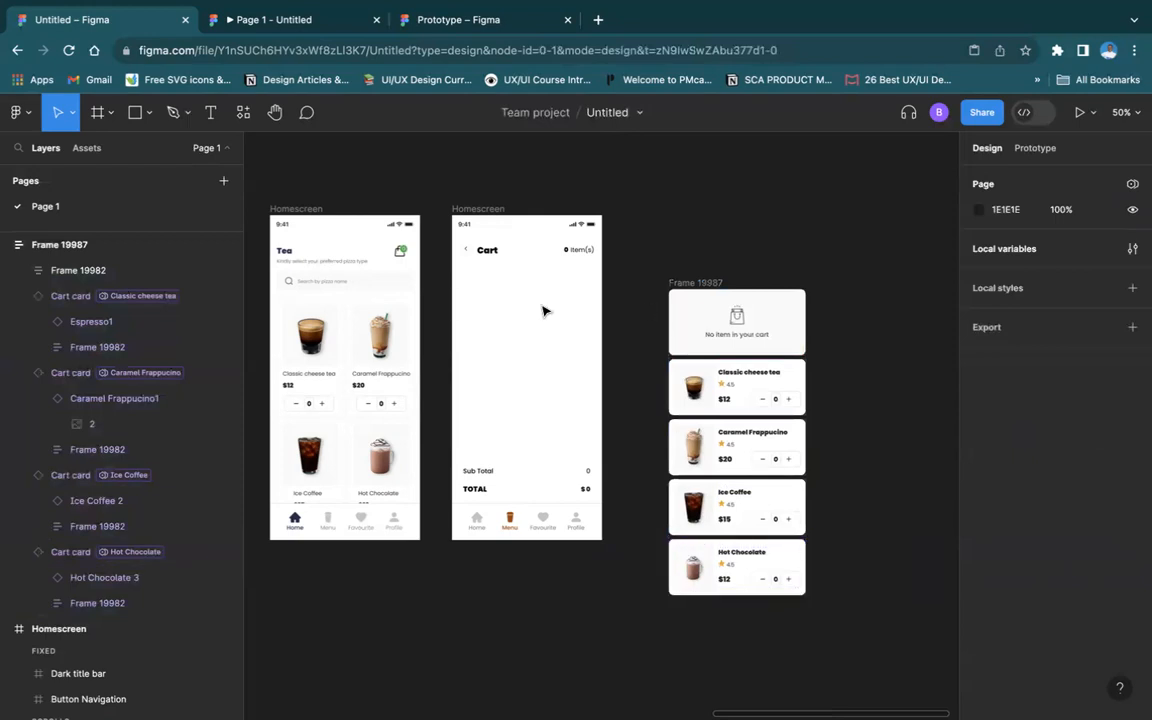
# Wrap the auto layout card stack in a new outer frame
pyautogui.click(702, 284)
pyautogui.rightClick(703, 287)
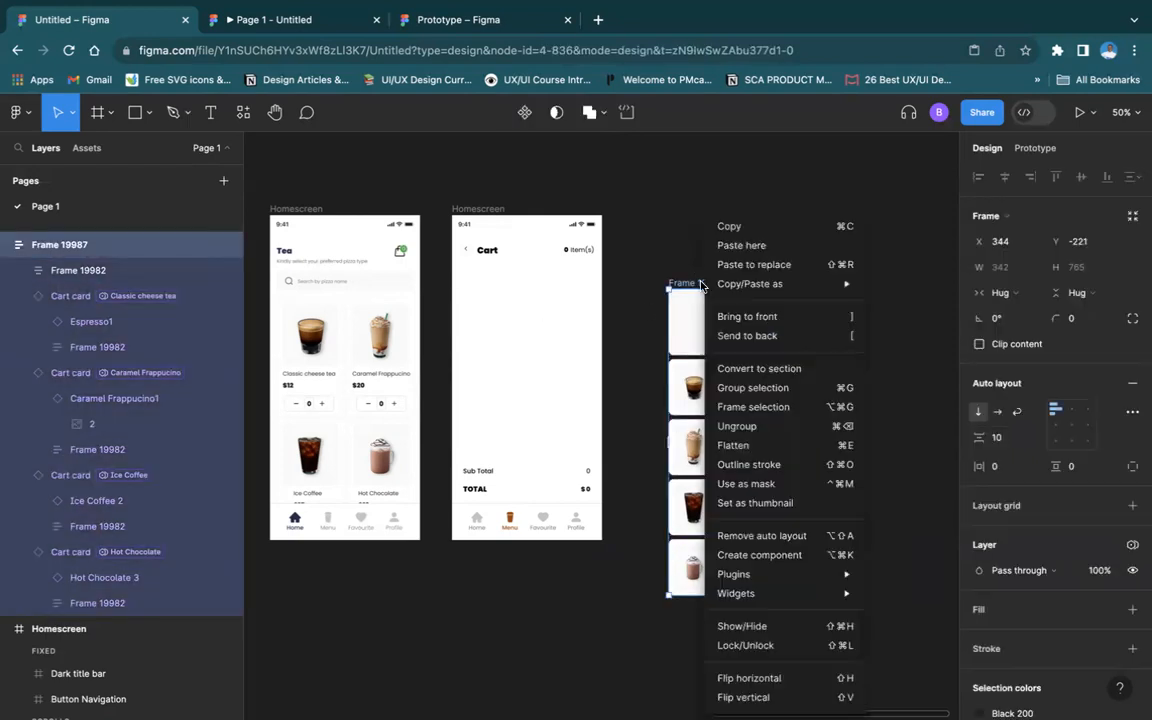
pyautogui.click(778, 414)
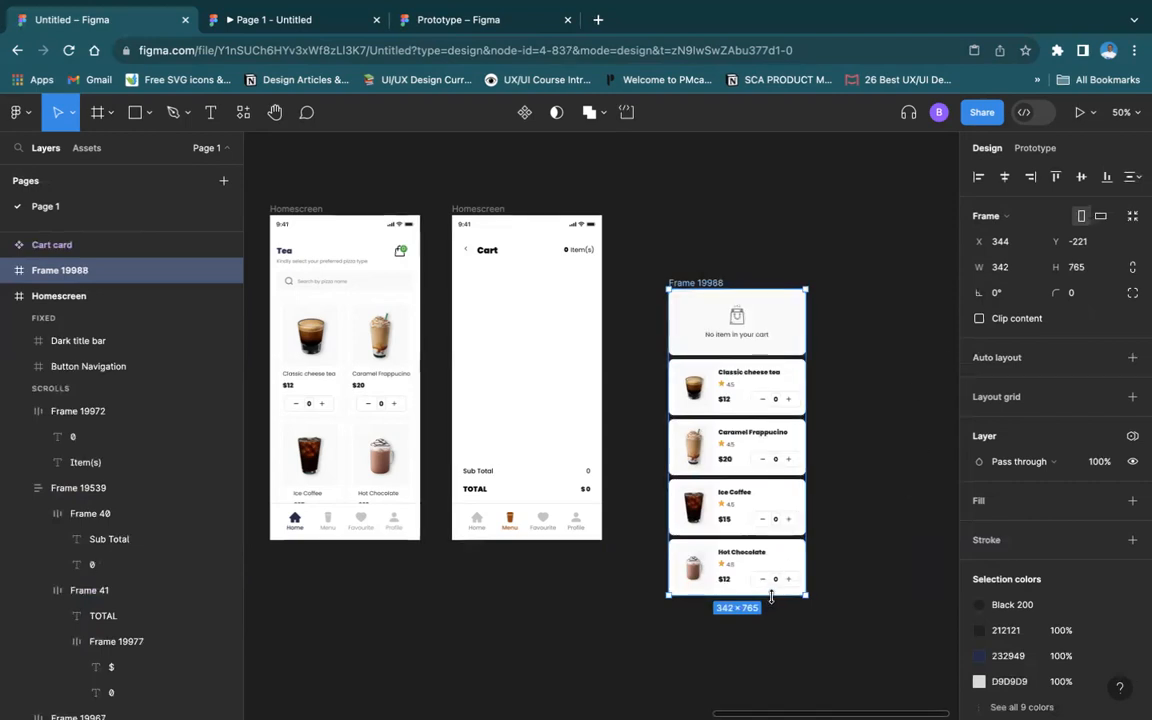
# Shorten the outer frame around the card stack to about 591 high and clip its content
pyautogui.moveTo(771, 597); pyautogui.dragTo(790, 526)
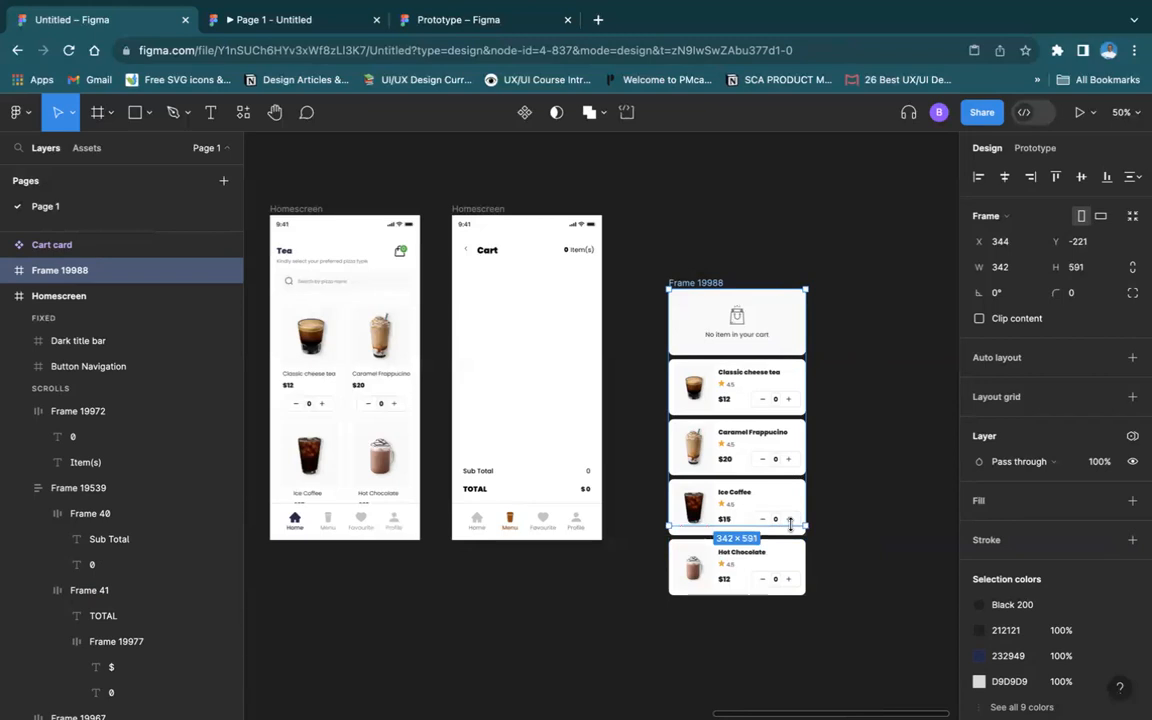
pyautogui.click(979, 318)
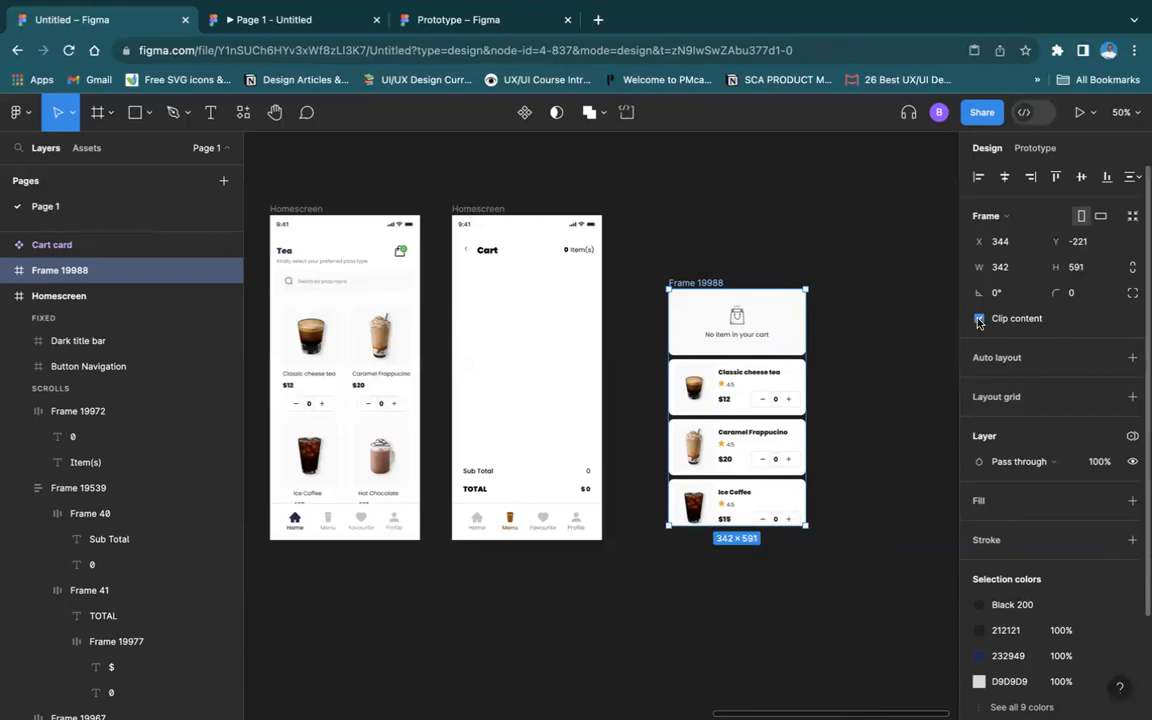
pyautogui.click(840, 378)
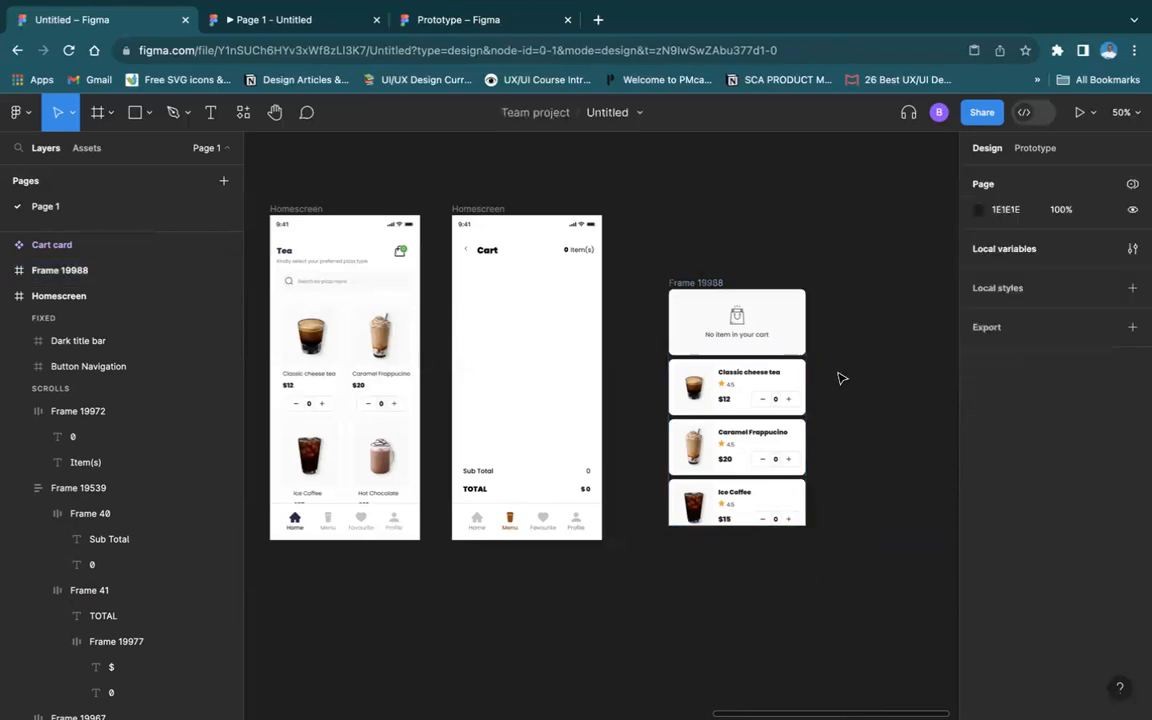
# Set the outer card frame's prototype scroll overflow to Vertical
pyautogui.click(695, 282)
pyautogui.click(1030, 149)
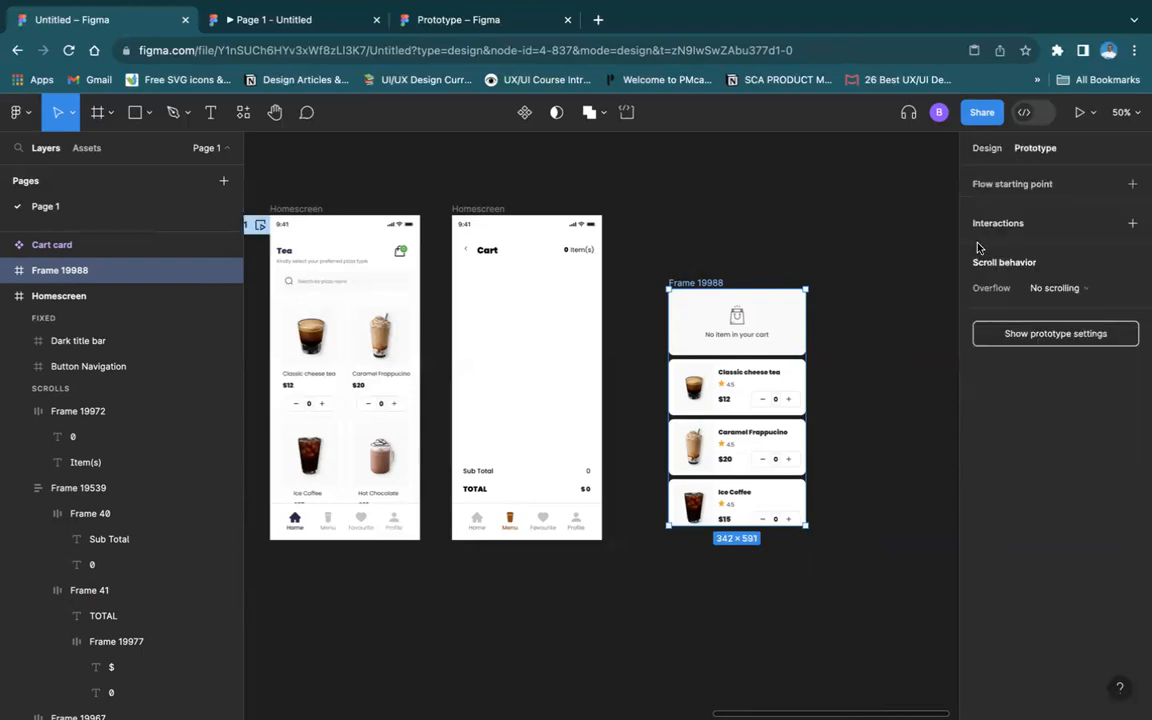
pyautogui.click(1072, 290)
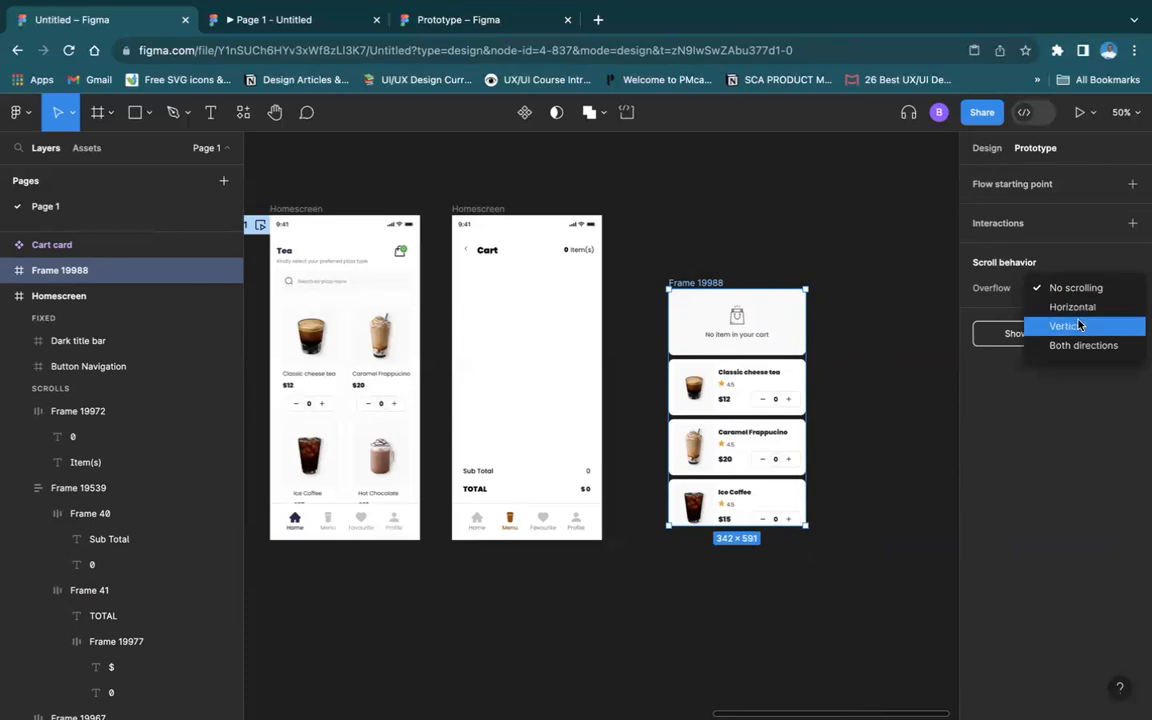
pyautogui.click(1079, 326)
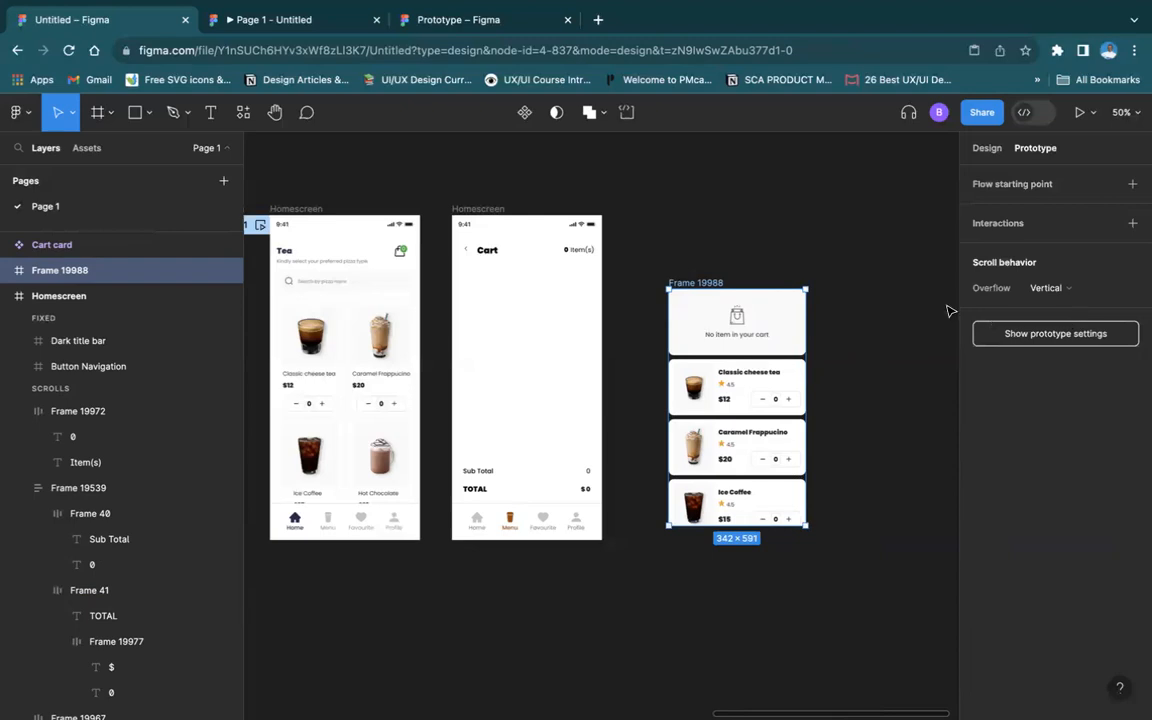
pyautogui.click(783, 193)
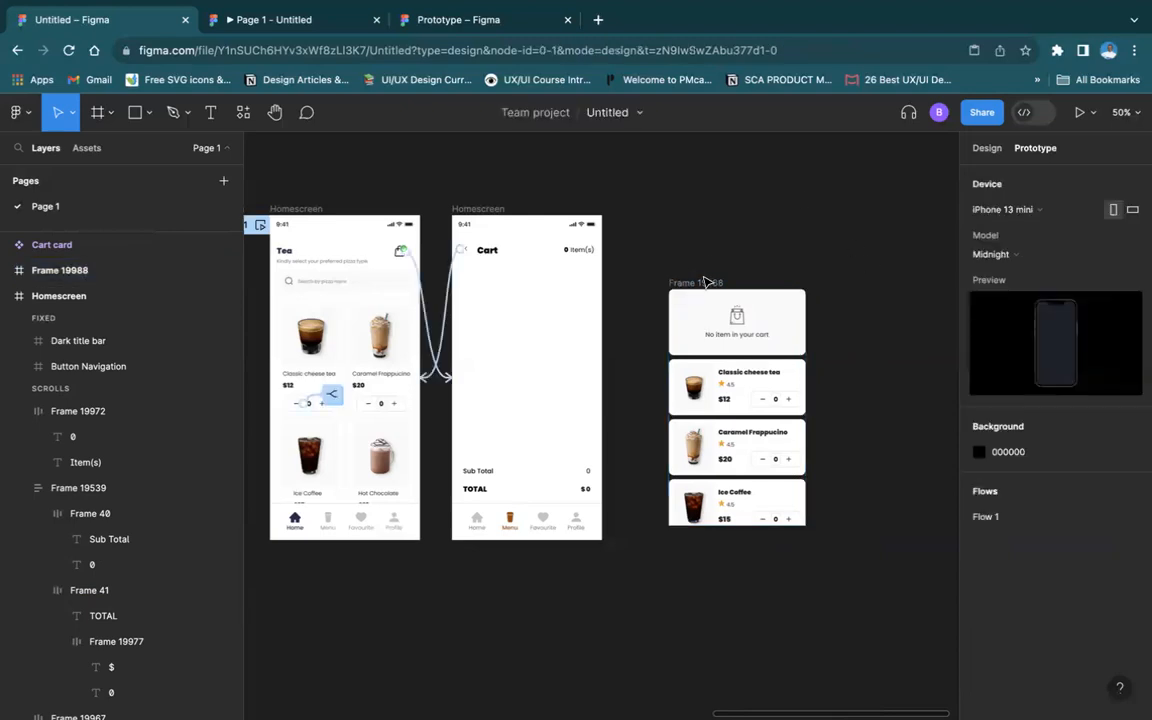
# Place the scrollable card frame on the cart screen below the Cart header and centre it horizontally
pyautogui.moveTo(709, 284); pyautogui.dragTo(536, 268)
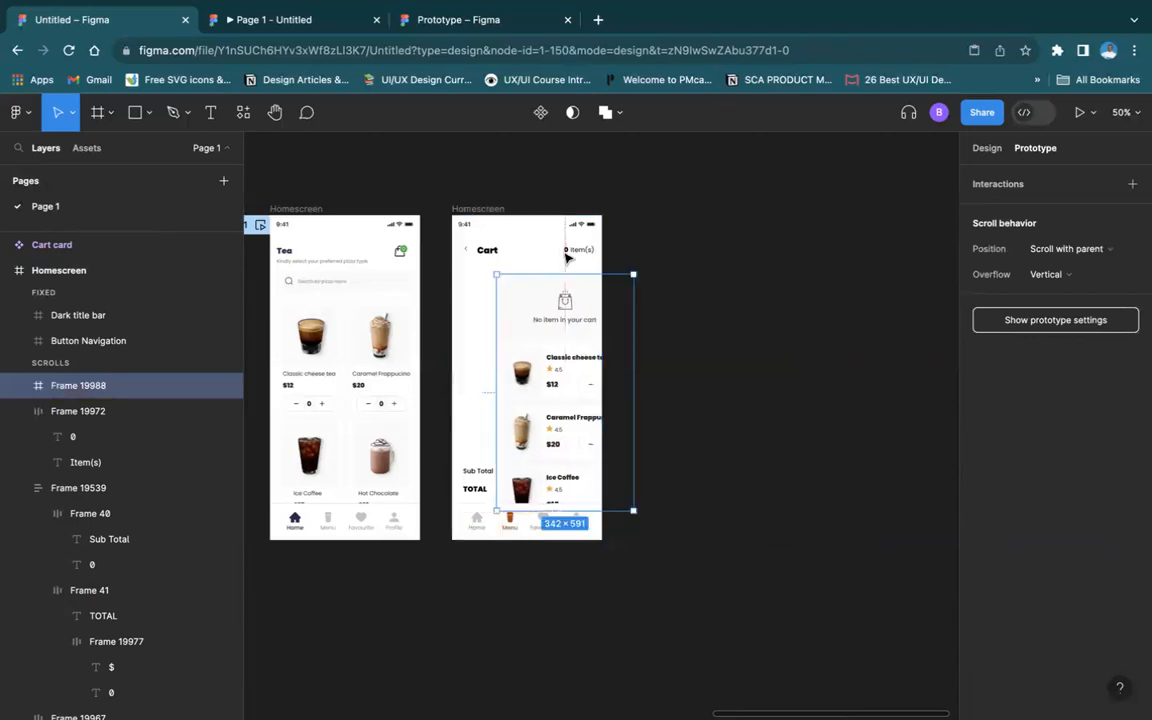
pyautogui.click(990, 150)
pyautogui.moveTo(556, 316); pyautogui.dragTo(533, 304)
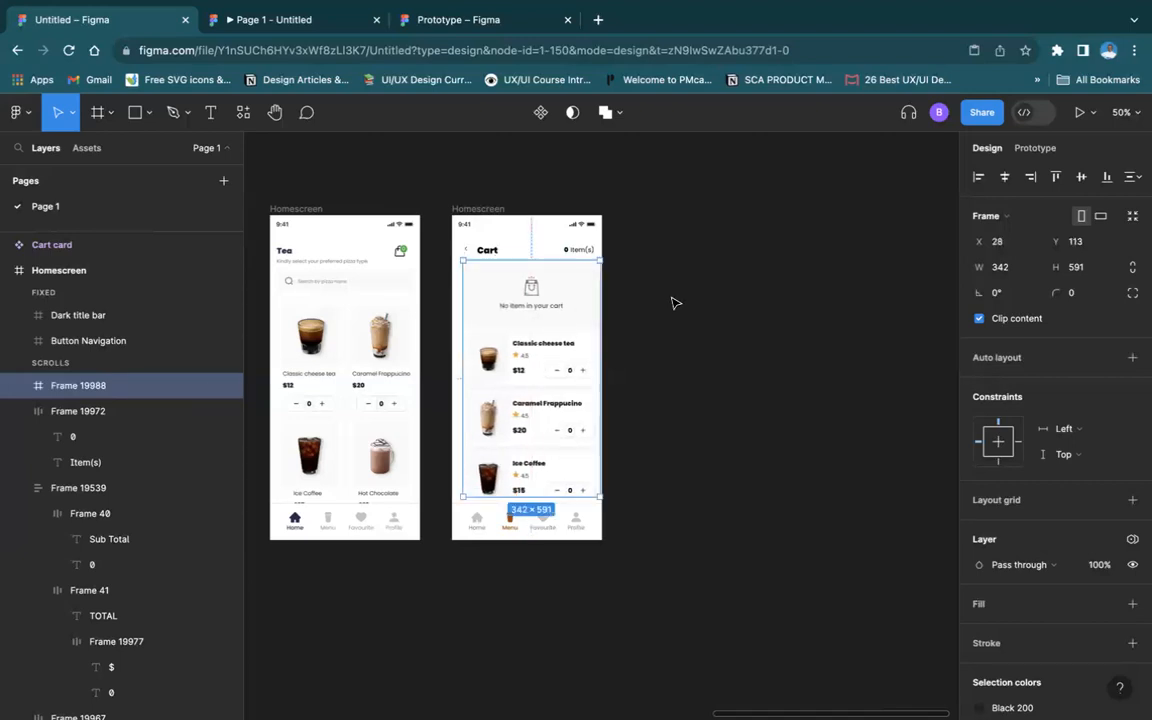
pyautogui.click(1005, 177)
pyautogui.click(770, 296)
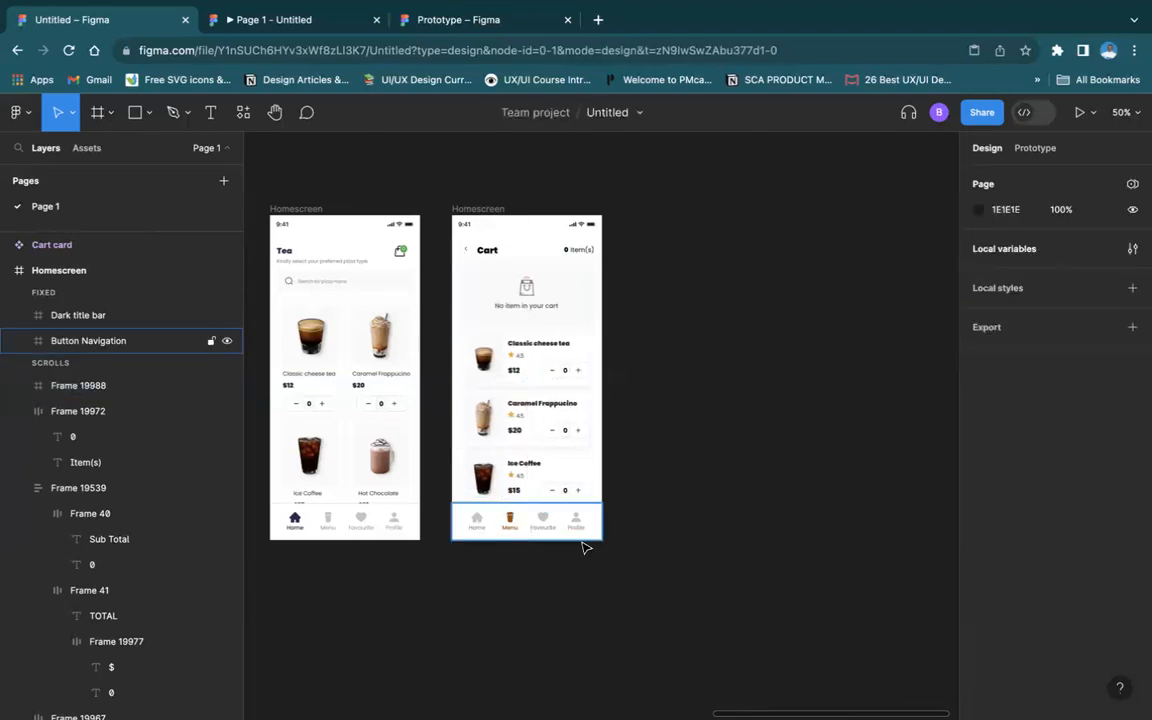
# Reload the prototype preview and scroll the cart list to check it, then return to the design file
pyautogui.click(285, 29)
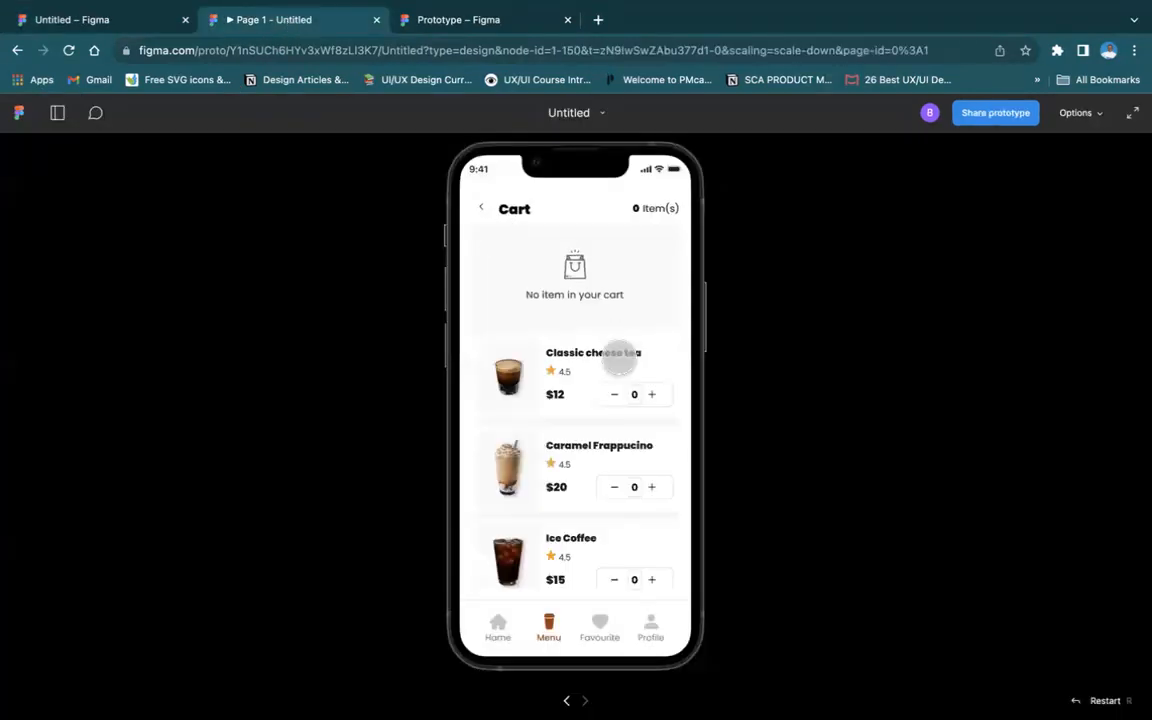
pyautogui.click(68, 50)
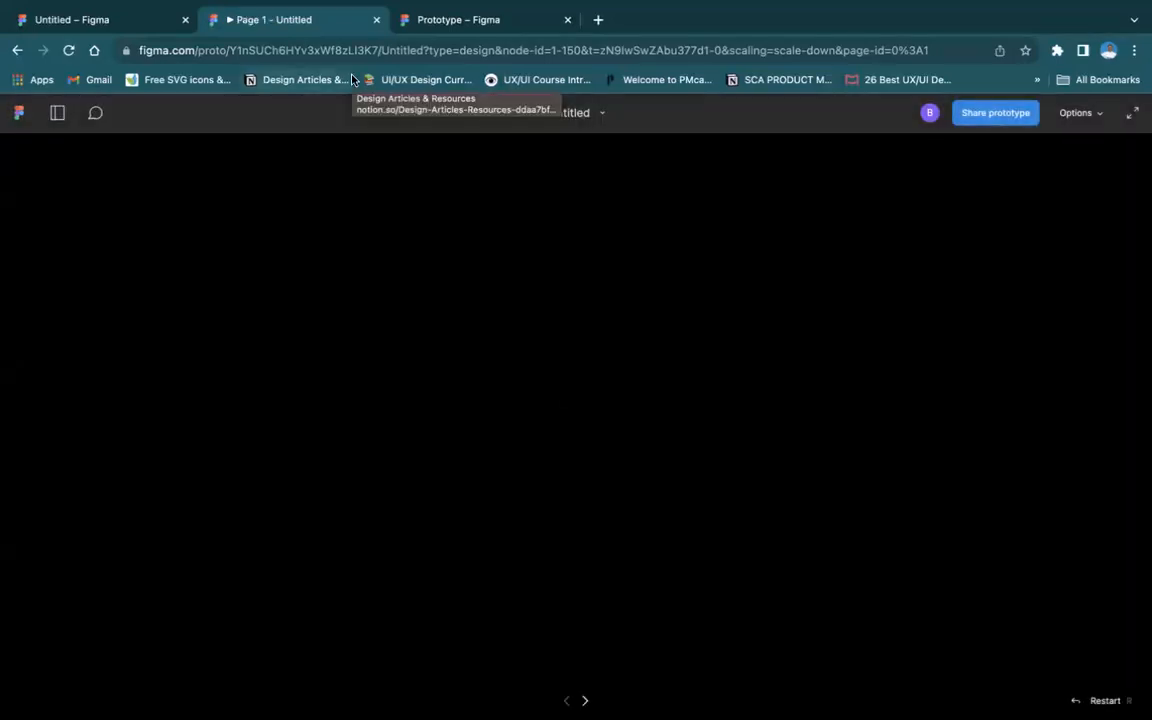
pyautogui.moveTo(571, 419); pyautogui.dragTo(643, 373)
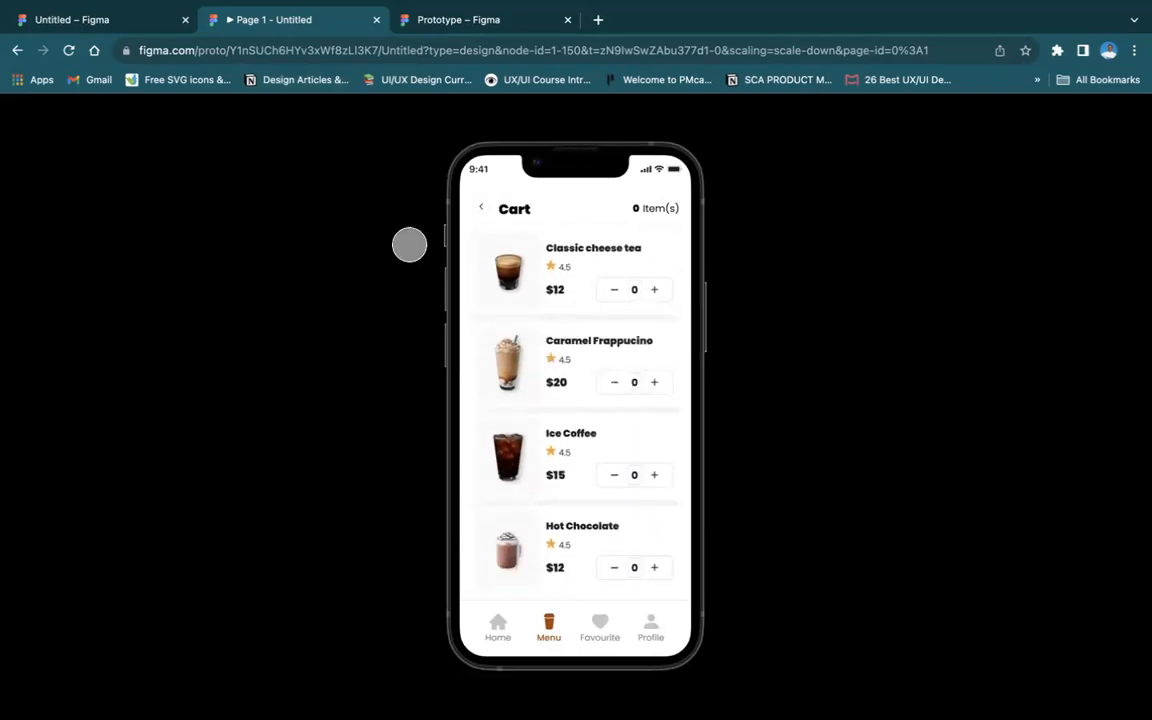
pyautogui.click(118, 24)
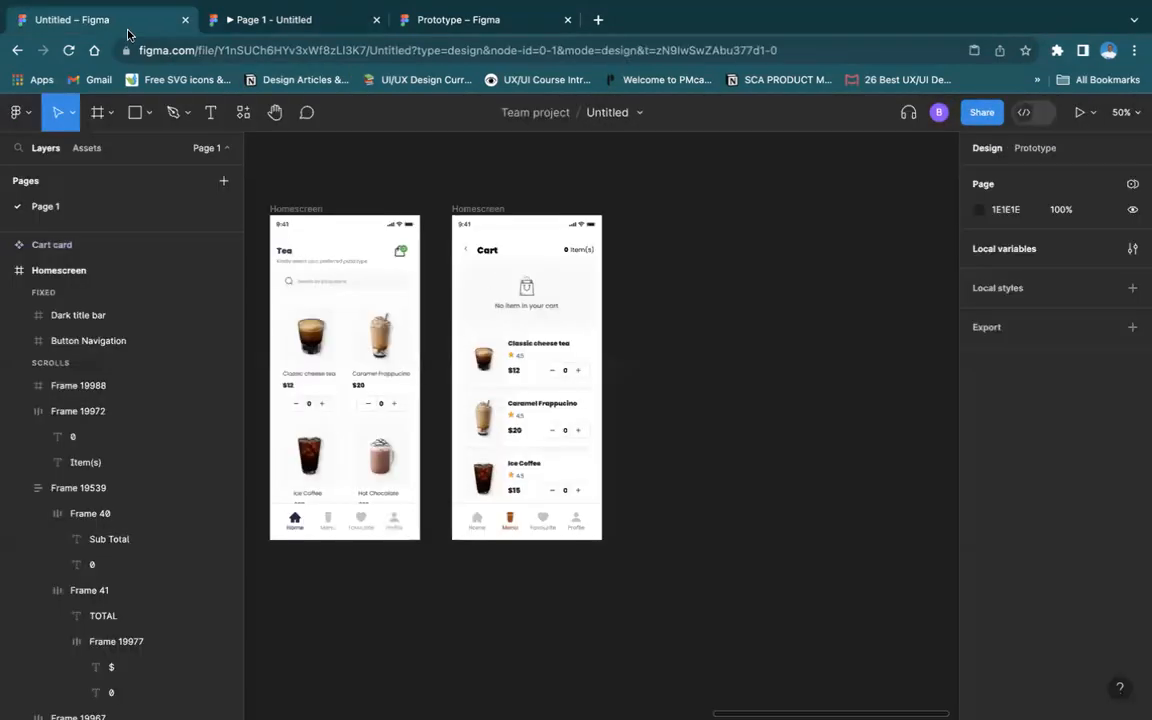
# Delete the cart screen's bottom navigation, then undo that deletion and the card frame's placement on the cart screen
pyautogui.click(558, 532)
pyautogui.press('Delete')
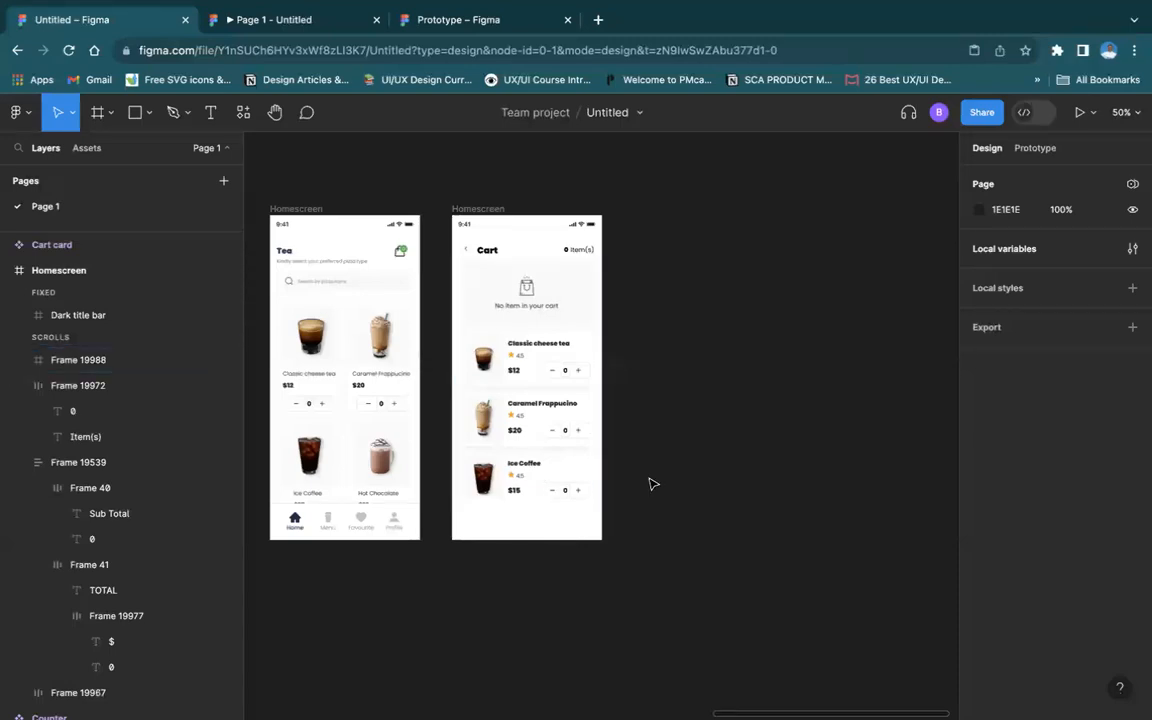
pyautogui.hotkey('ctrl', 'z')
pyautogui.hotkey('ctrl', 'z')
pyautogui.hotkey('ctrl', 'z')
pyautogui.hotkey('ctrl', 'z')
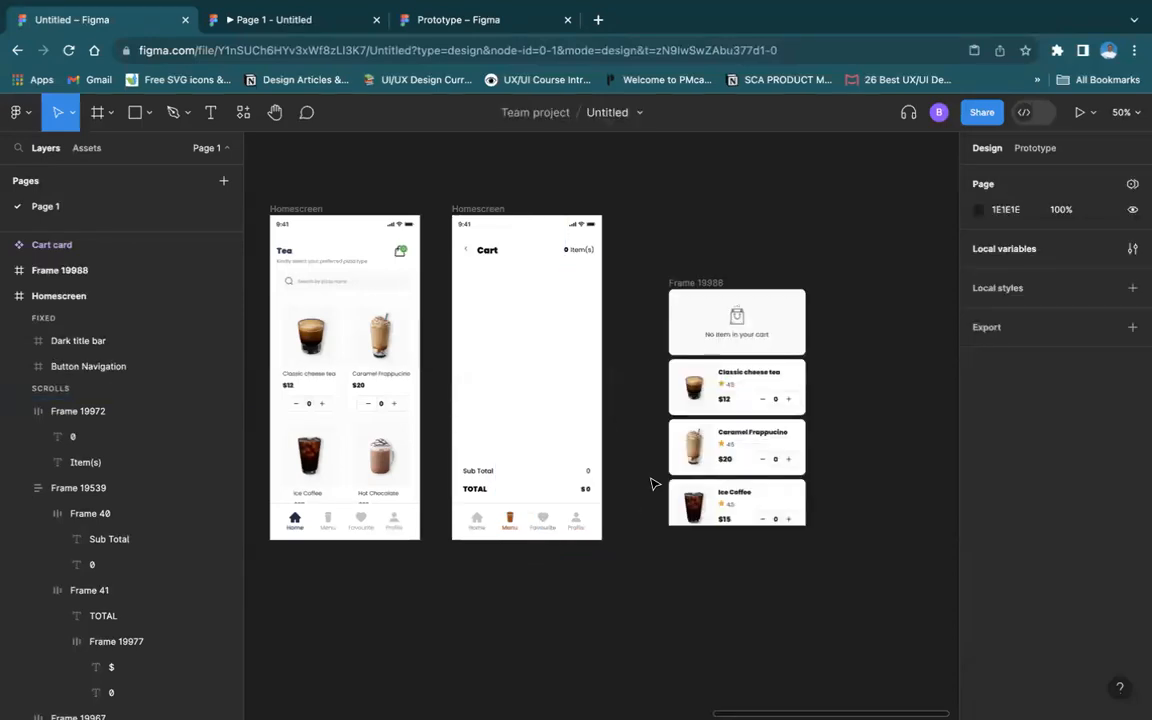
# Delete the cart screen's bottom navigation and move the Sub Total and TOTAL block down to about Y 723
pyautogui.click(544, 516)
pyautogui.press('Delete')
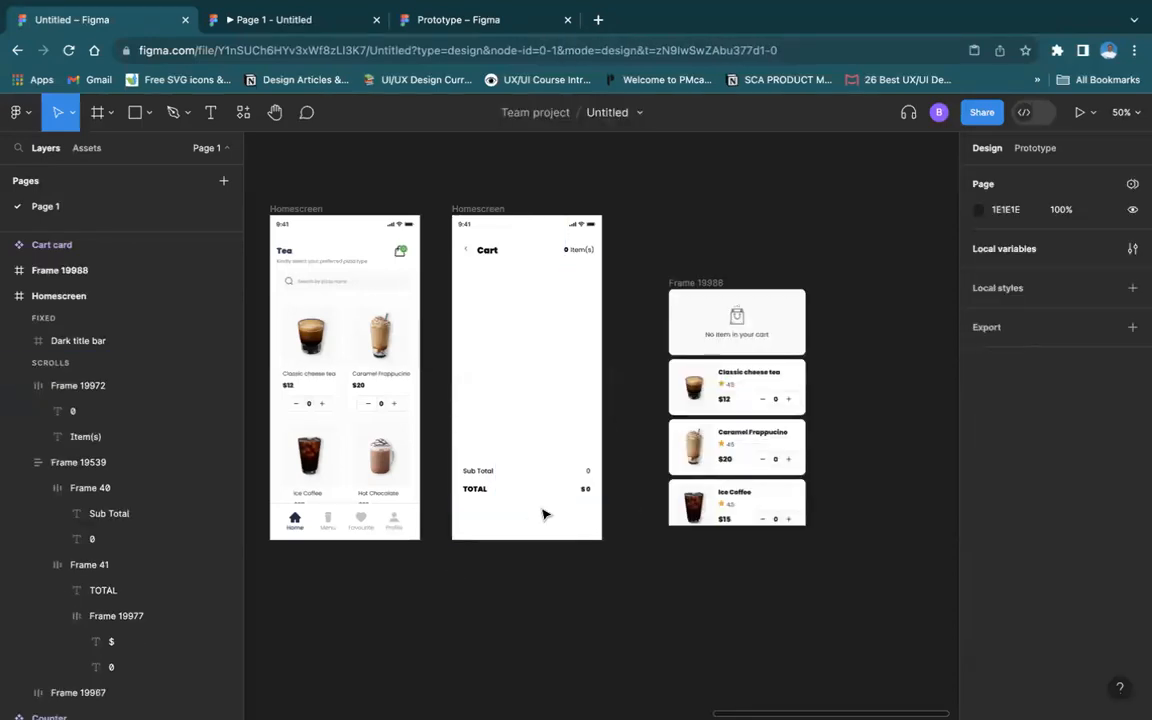
pyautogui.click(528, 480)
pyautogui.moveTo(528, 484); pyautogui.dragTo(533, 524)
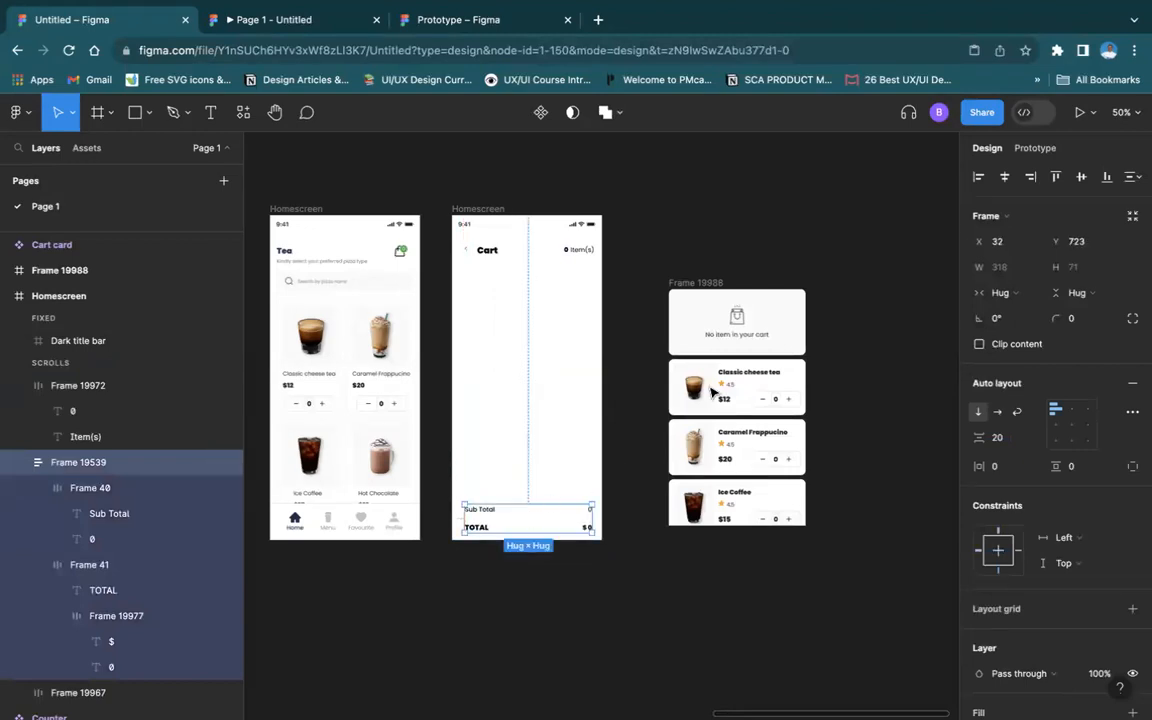
pyautogui.click(850, 284)
# Place the scrollable card frame on the cart screen below the header at about Y 115 and centre it horizontally
pyautogui.moveTo(705, 281); pyautogui.dragTo(485, 258)
pyautogui.click(705, 334)
pyautogui.click(534, 334)
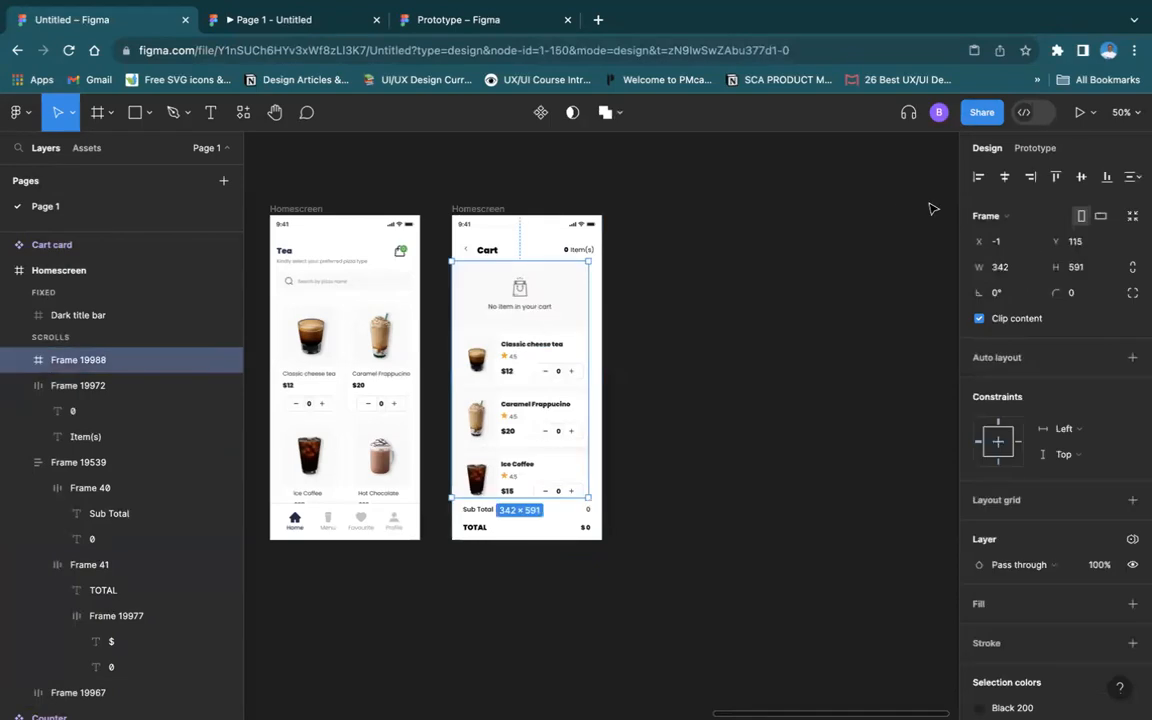
# Scroll the cart list up and down in the prototype preview to check it against the fixed totals
pyautogui.click(272, 19)
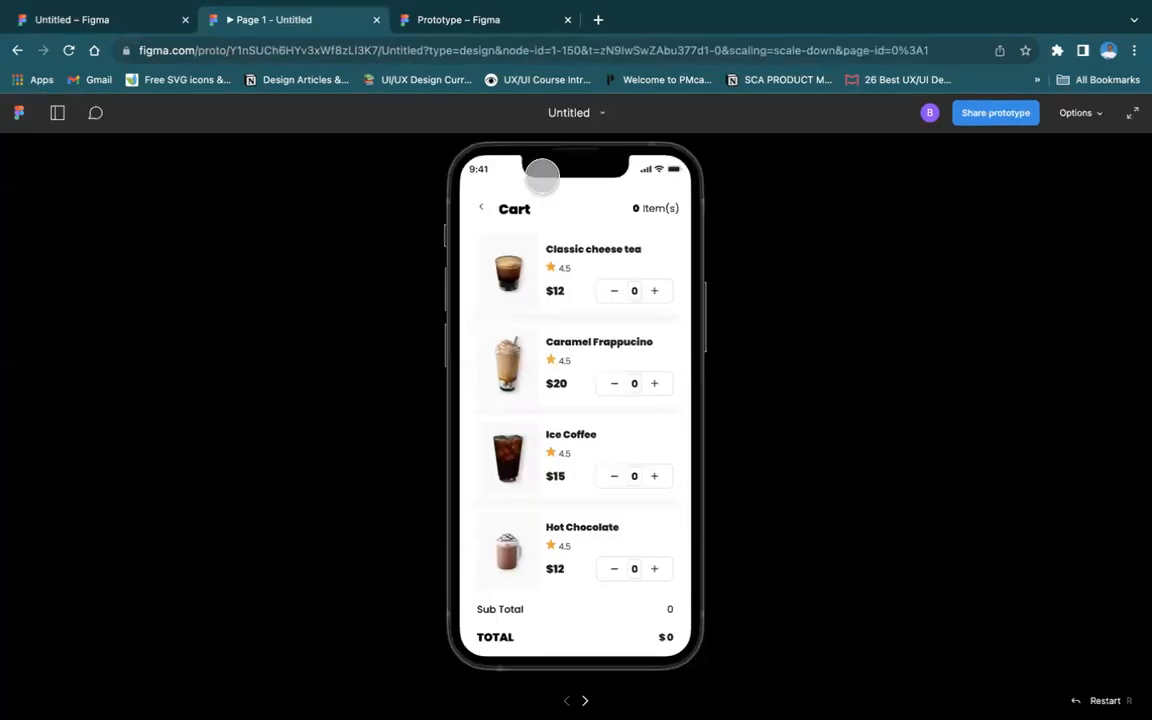
pyautogui.moveTo(593, 552); pyautogui.dragTo(622, 476)
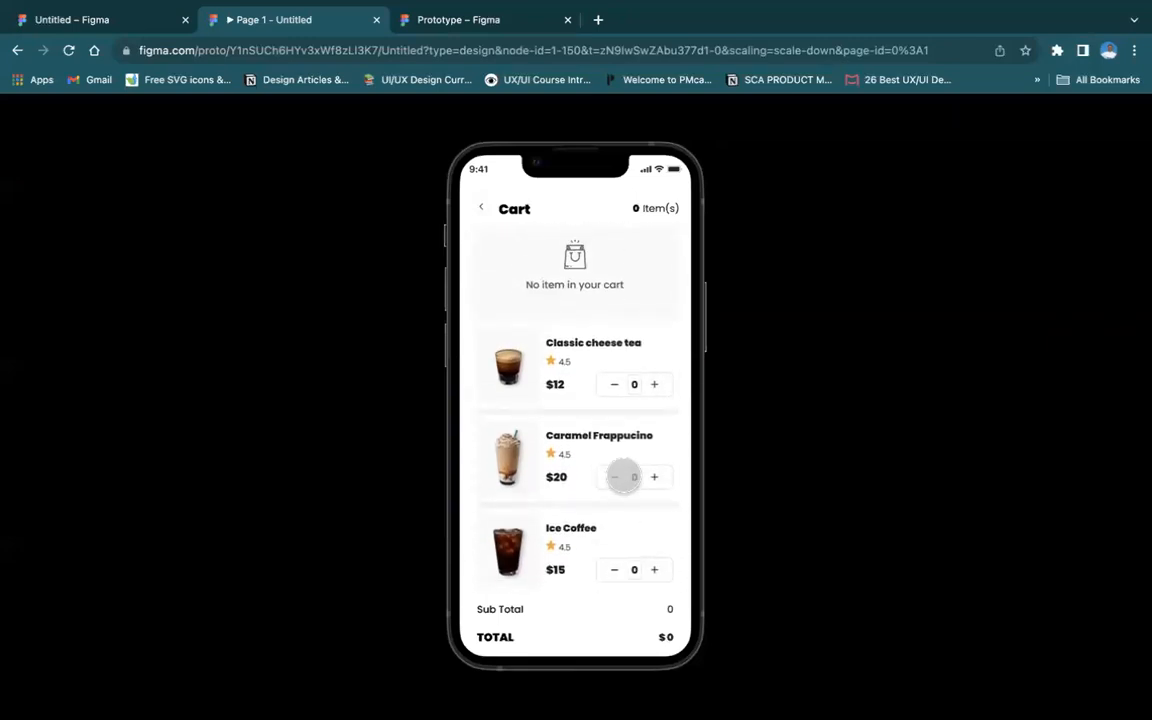
pyautogui.click(575, 280)
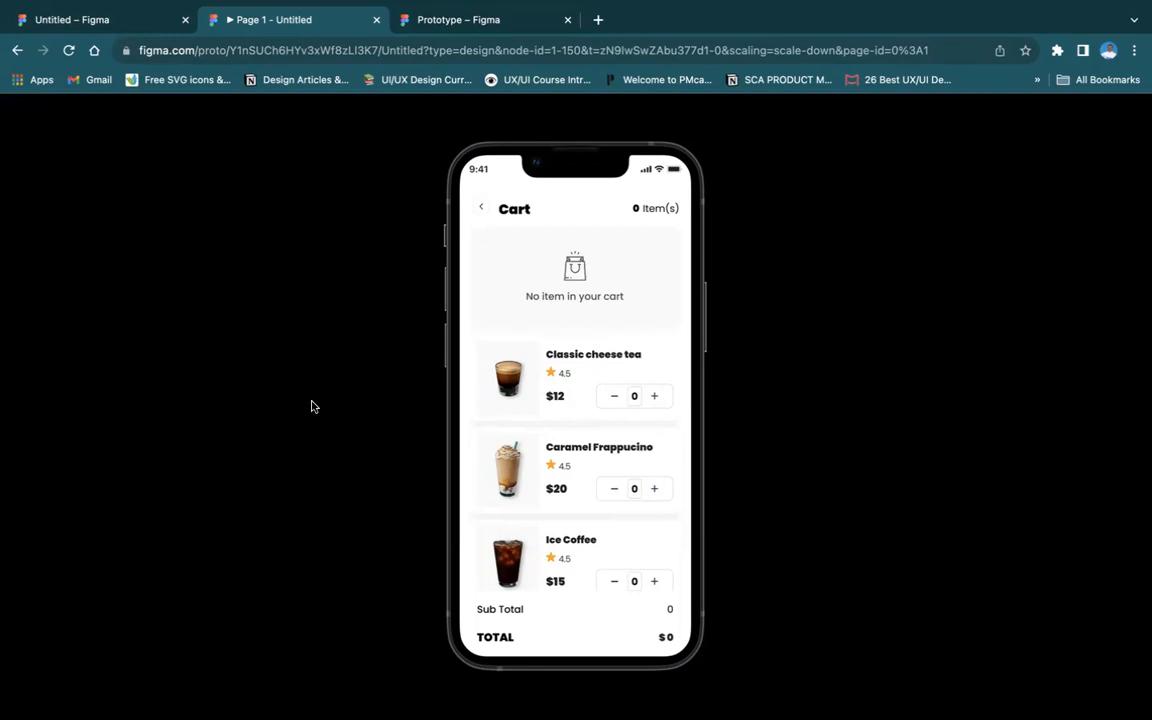
pyautogui.scroll(-3, 500, 482)
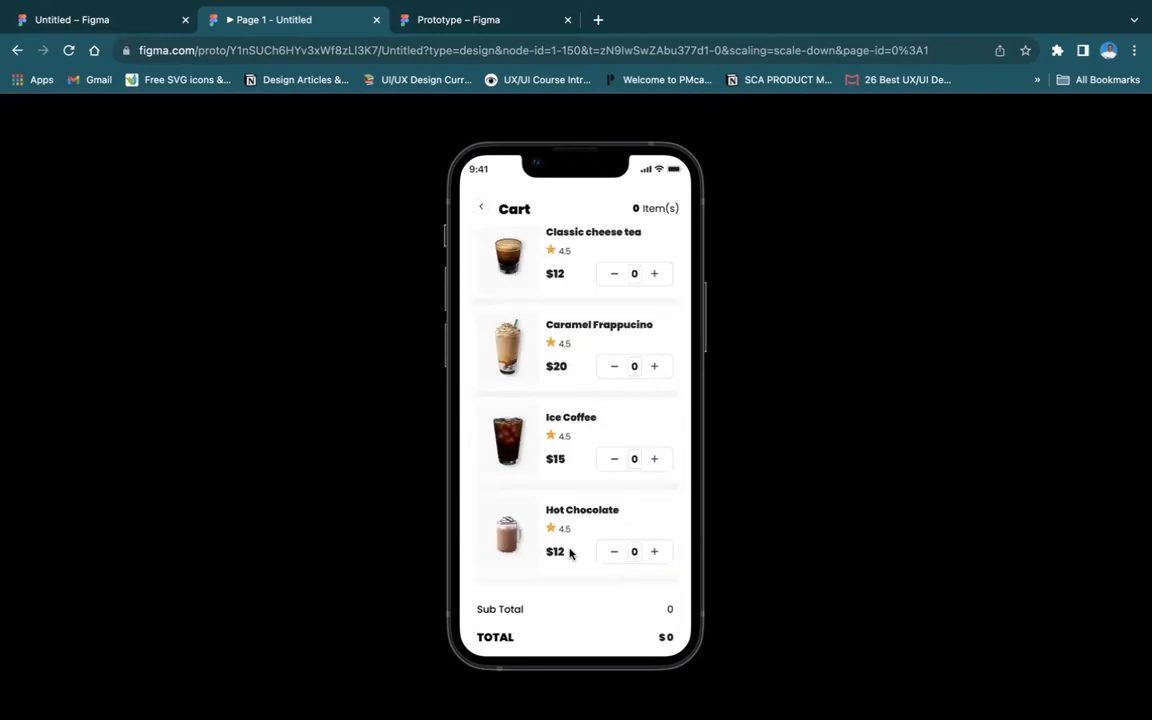
pyautogui.scroll(3, 597, 581)
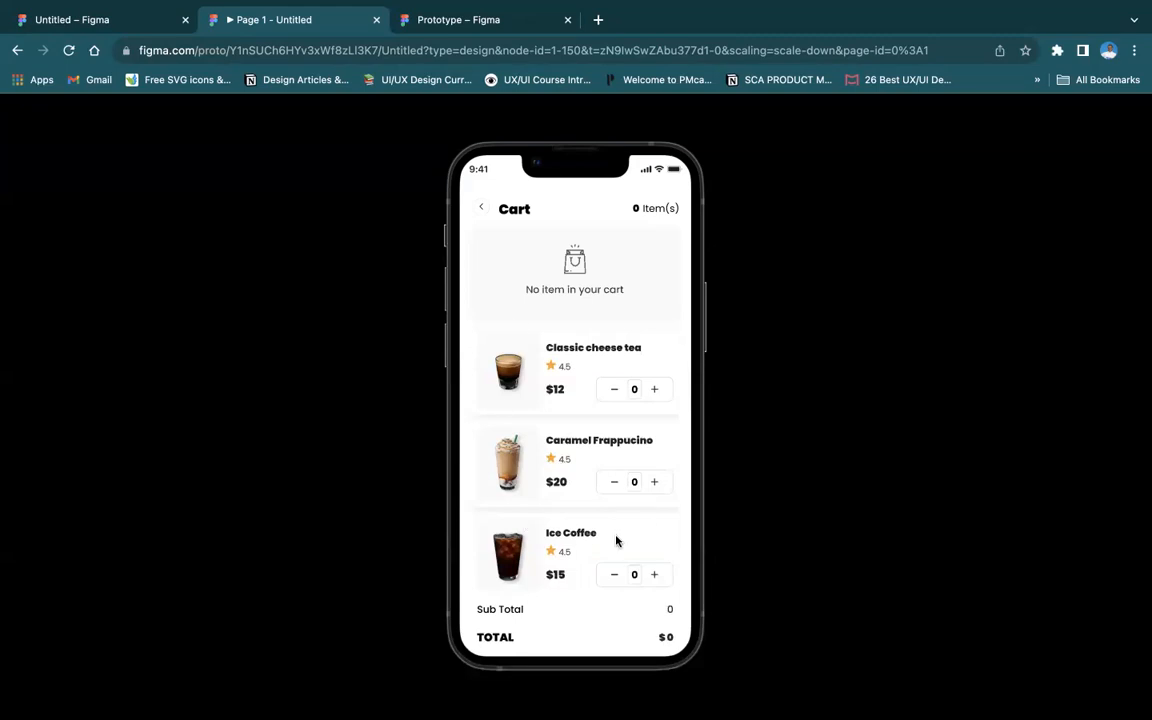
# Return to the design file and review the variables in the Cart and Product collections
pyautogui.click(141, 21)
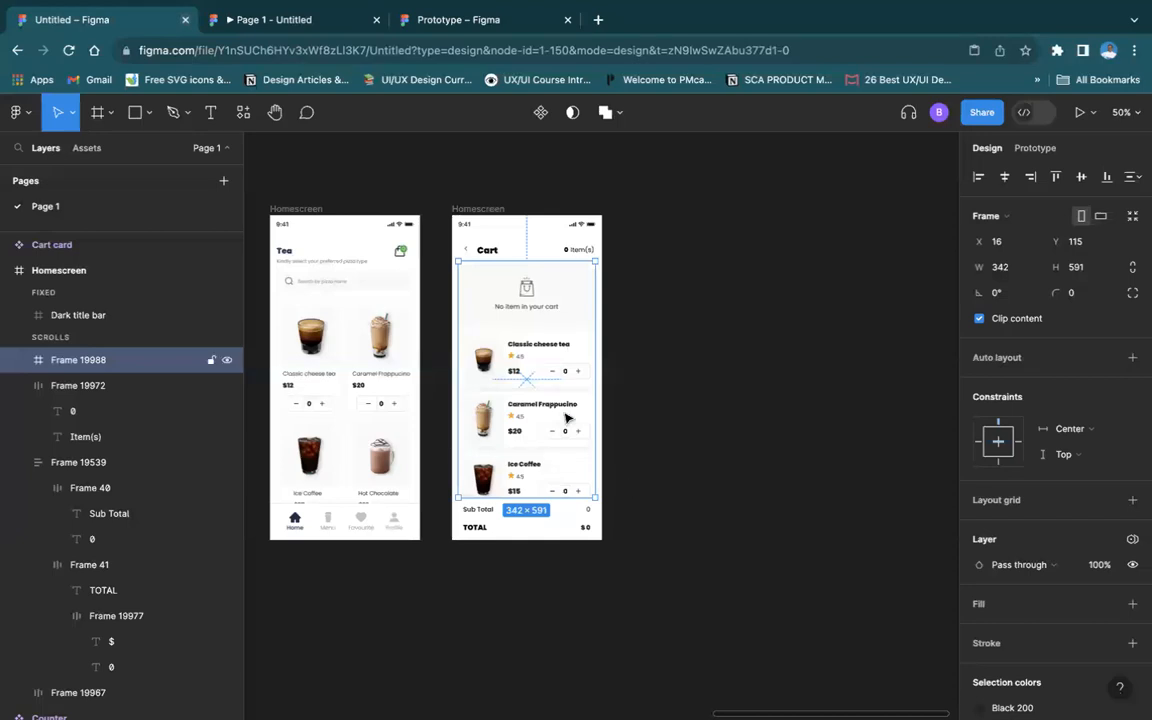
pyautogui.click(632, 243)
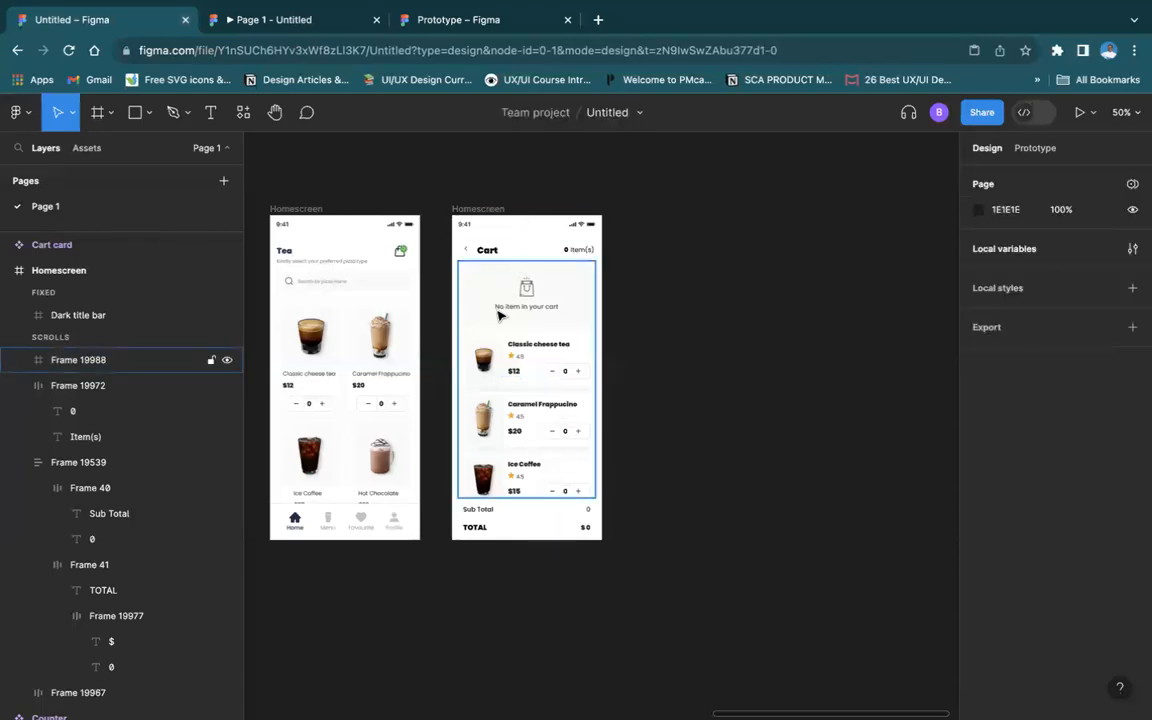
pyautogui.click(462, 285)
pyautogui.click(665, 250)
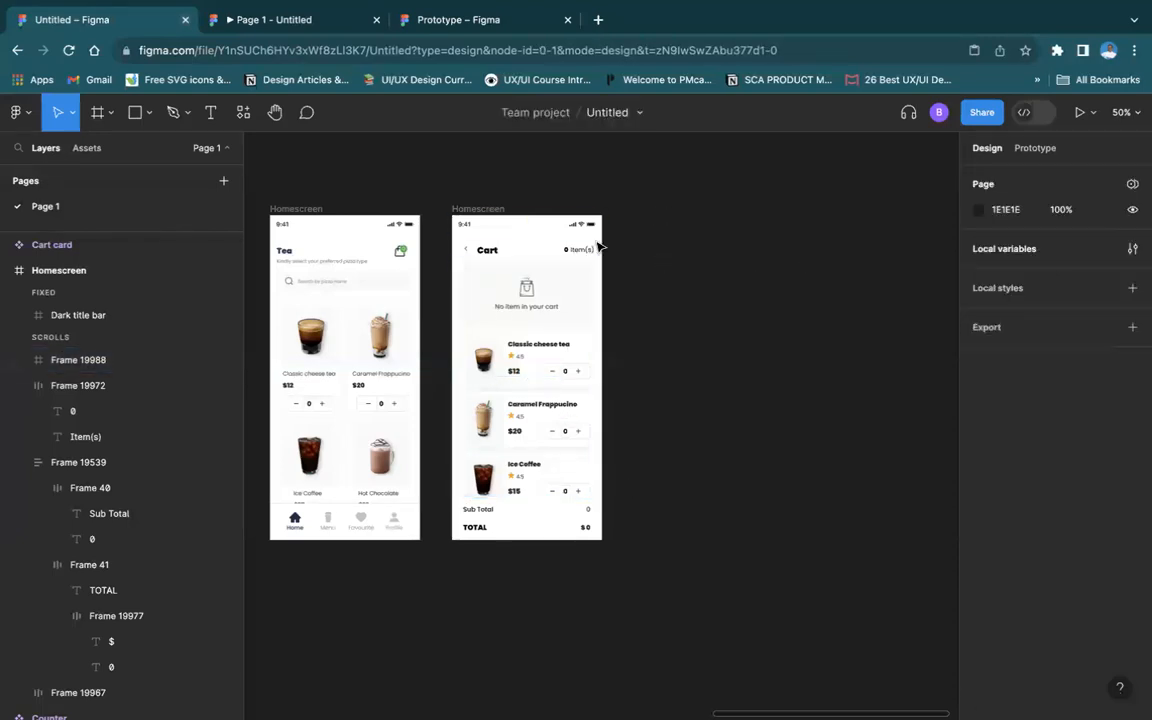
pyautogui.click(1131, 249)
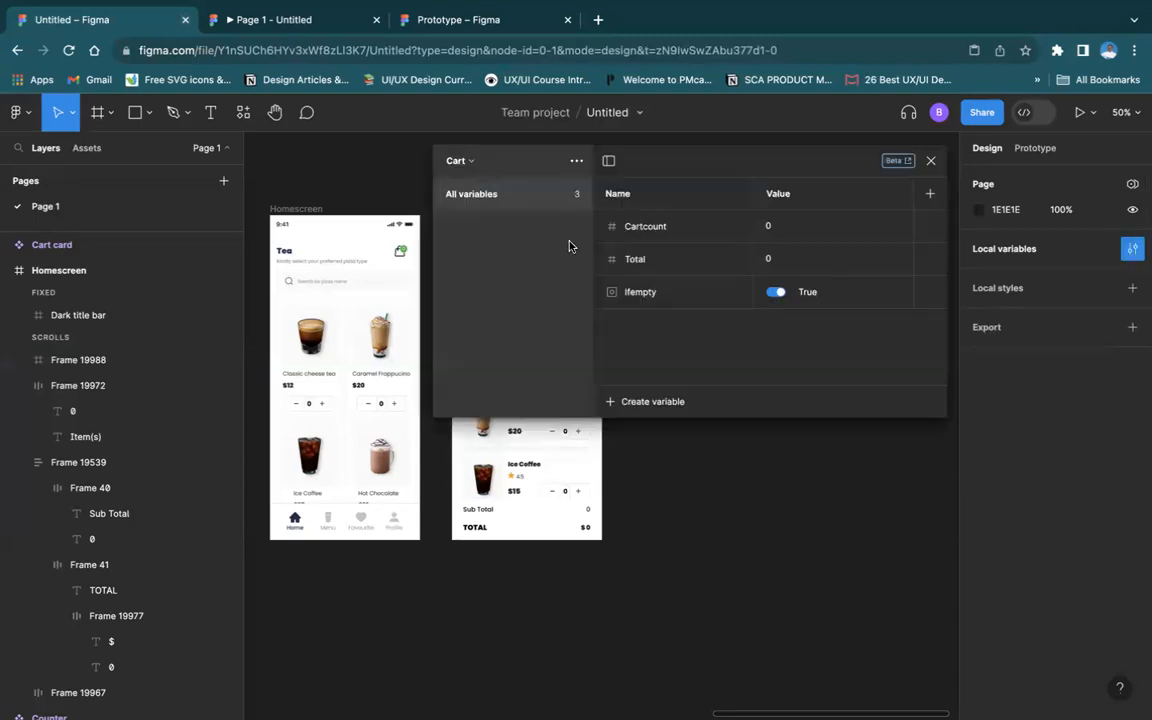
pyautogui.click(474, 162)
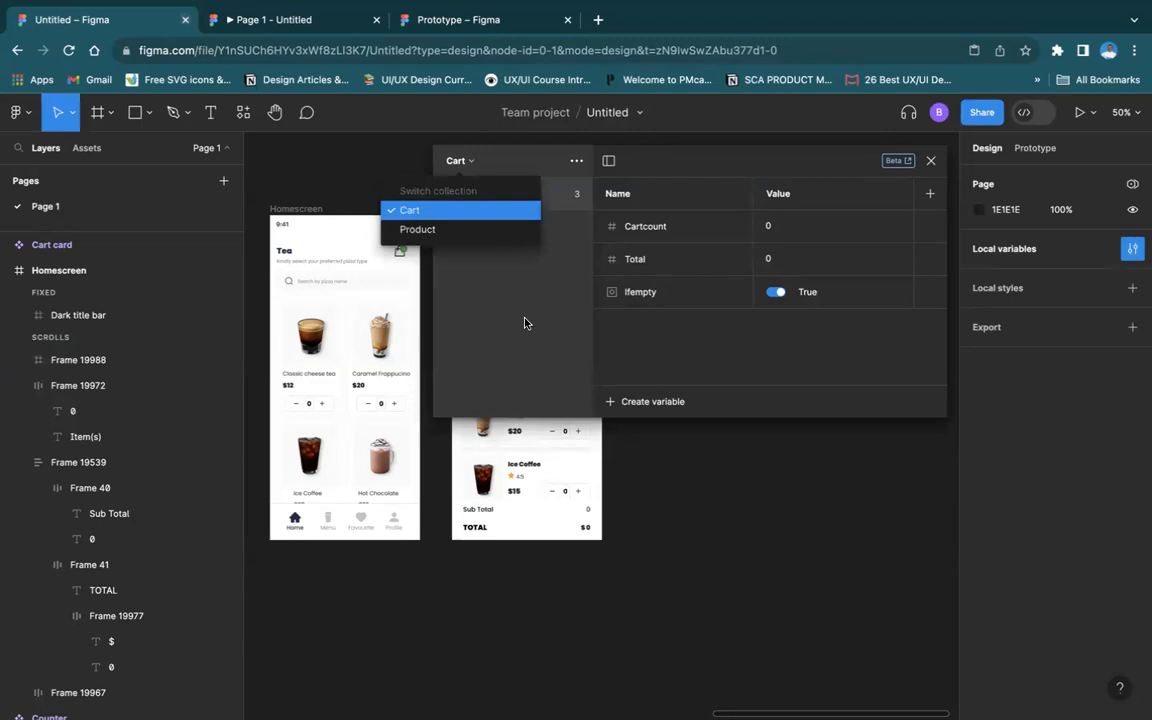
pyautogui.click(488, 231)
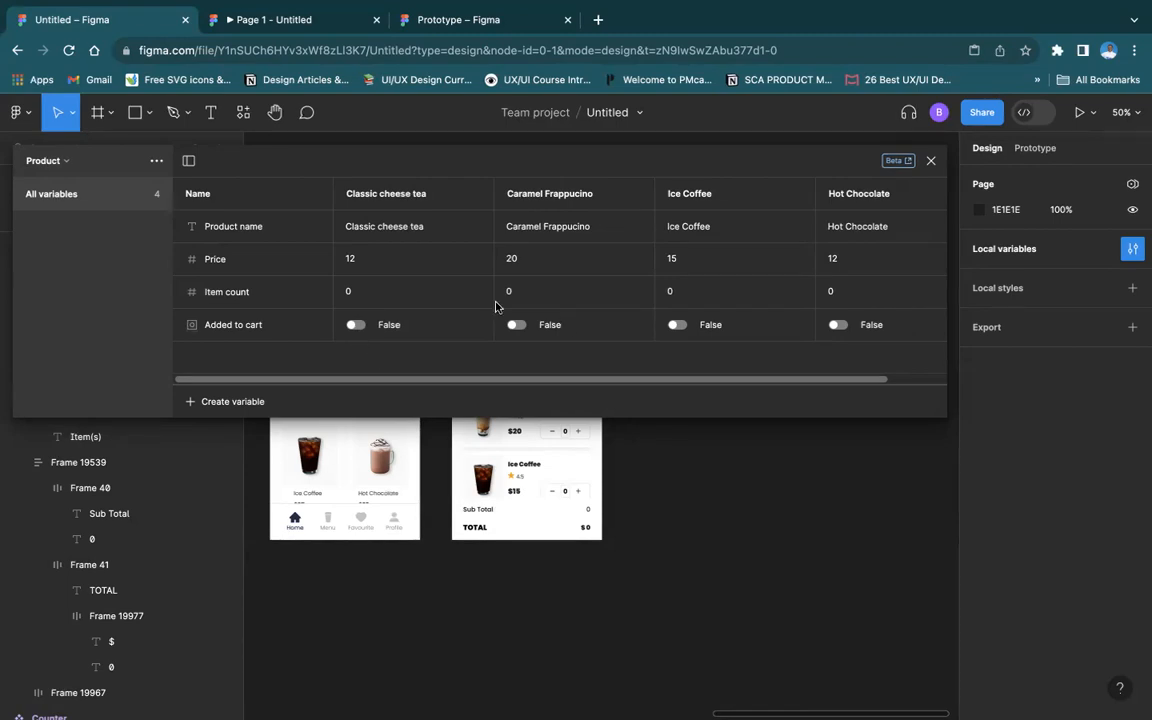
pyautogui.click(930, 160)
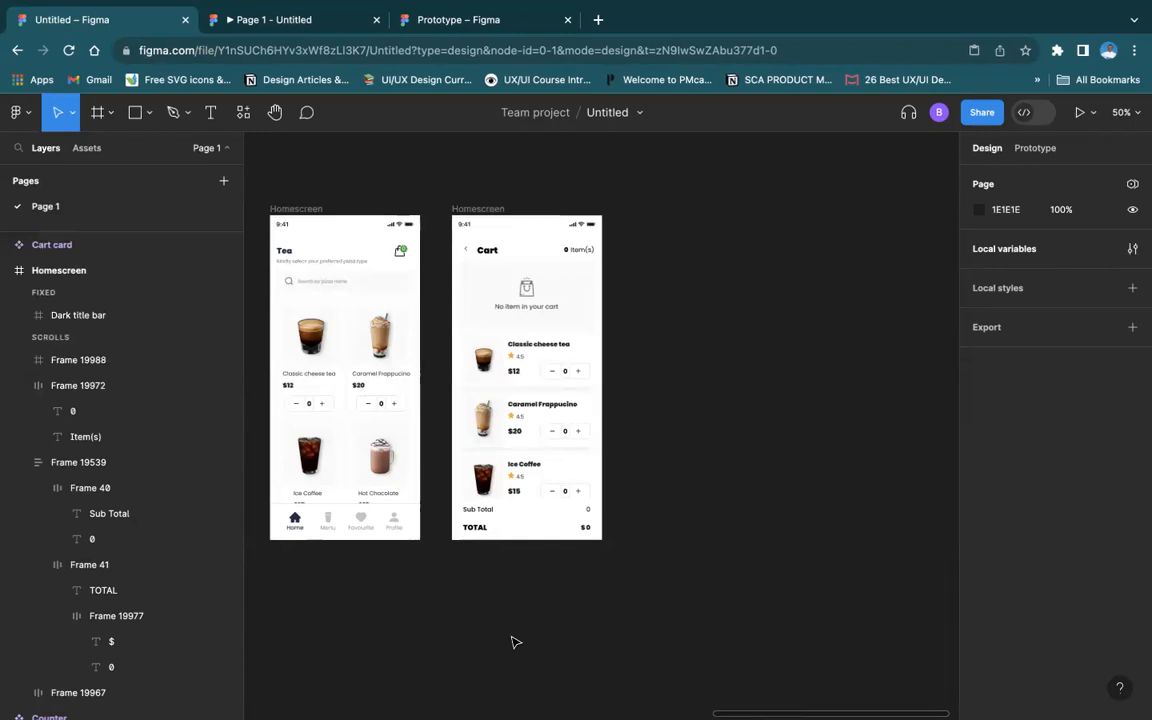
# Select the Classic cheese tea card inside the cart list and check its Product variable mode
pyautogui.click(521, 354)
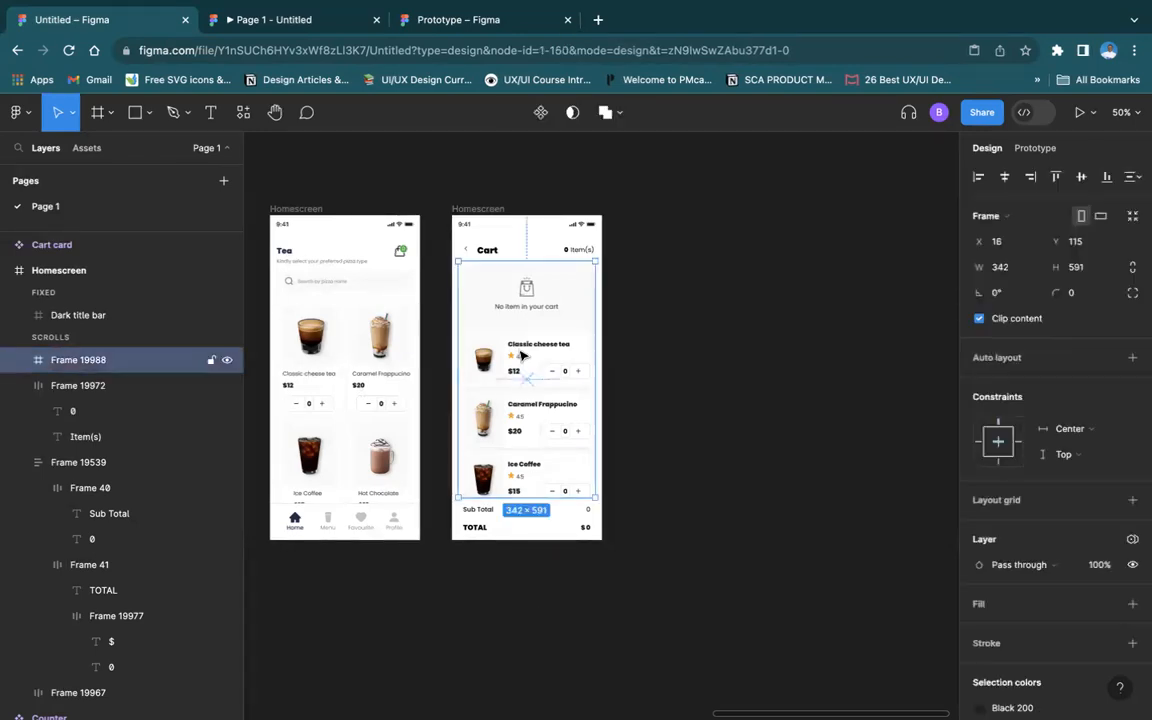
pyautogui.doubleClick(521, 354)
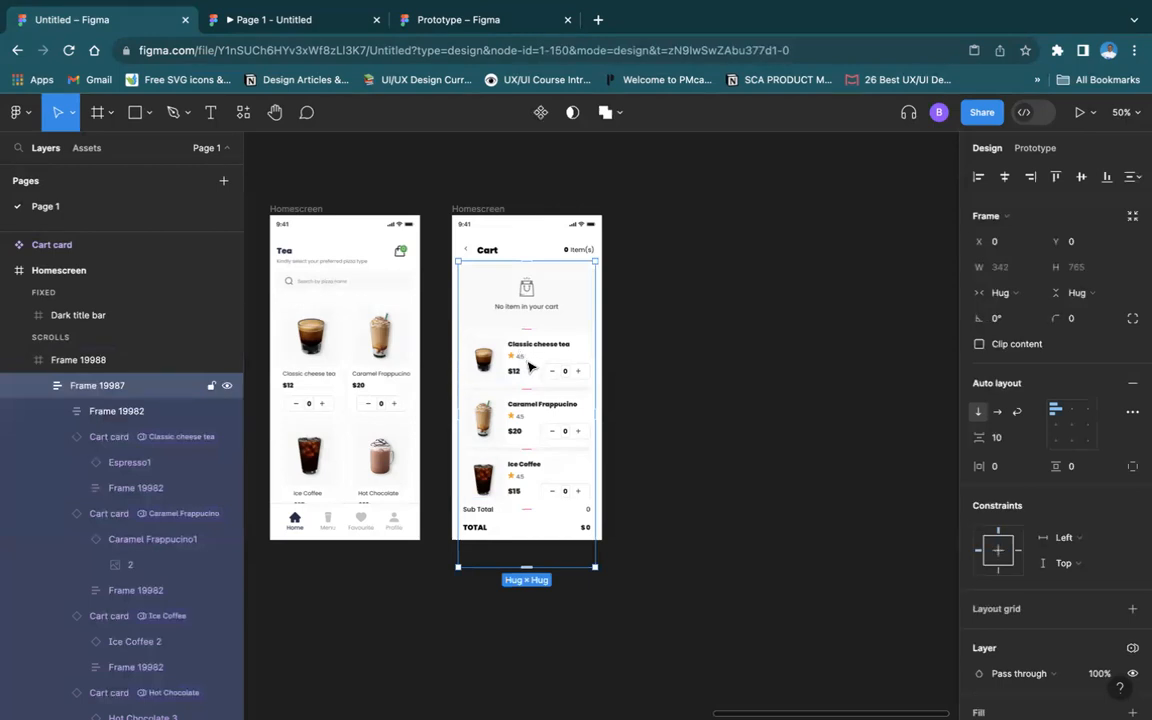
pyautogui.doubleClick(530, 367)
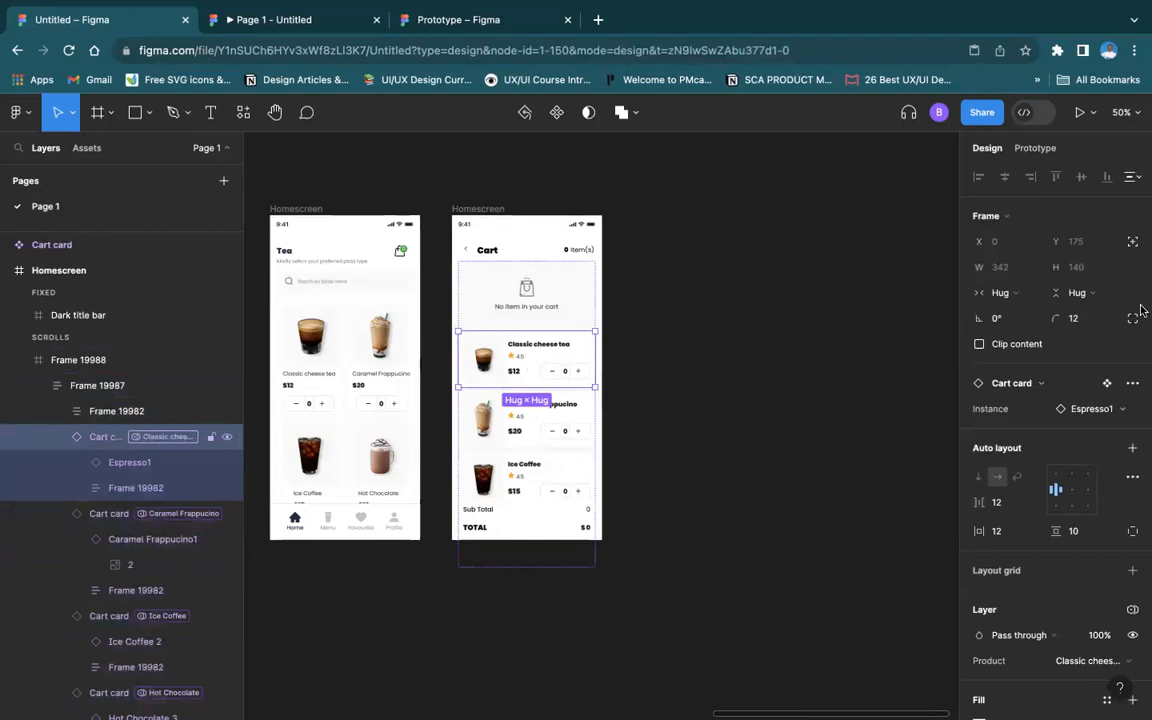
pyautogui.scroll(-1, 1078, 534)
pyautogui.scroll(-2, 1078, 534)
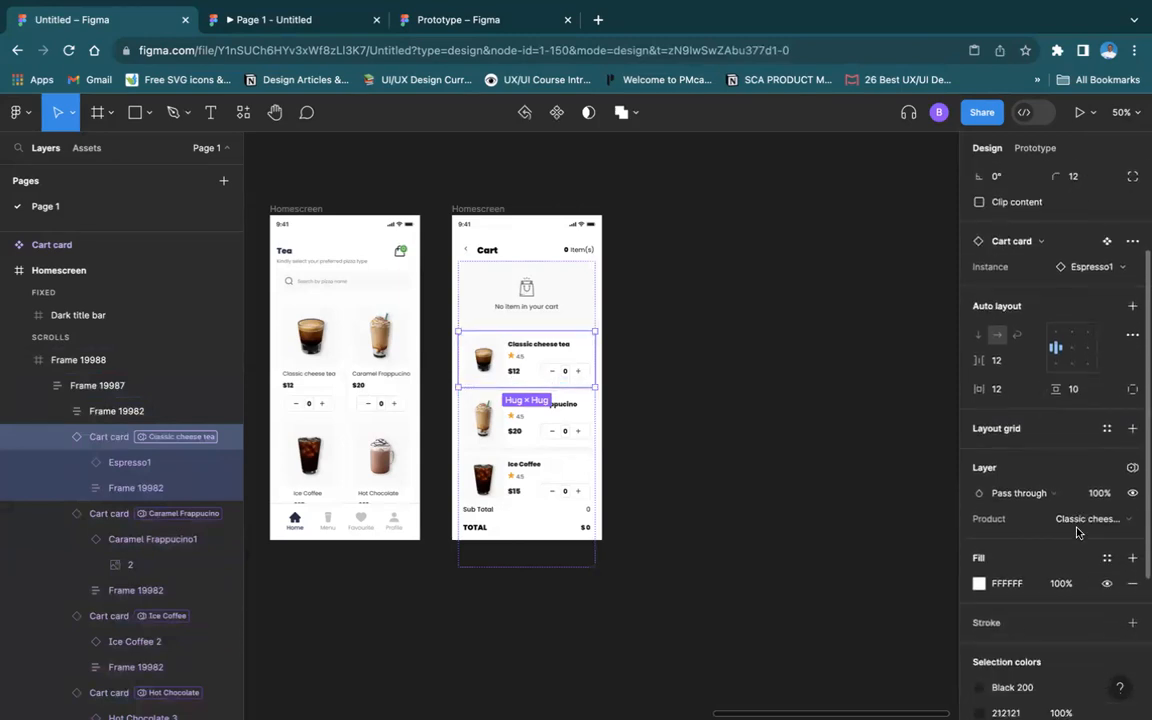
pyautogui.click(1133, 467)
pyautogui.moveTo(1088, 516)
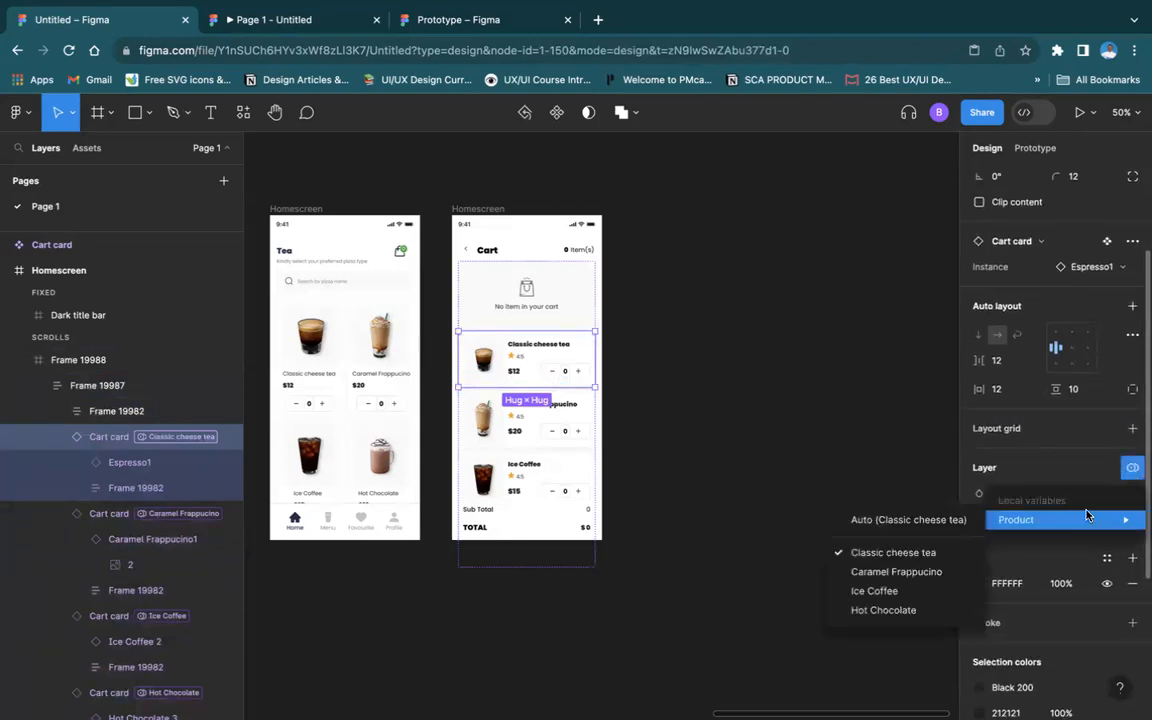
pyautogui.click(857, 436)
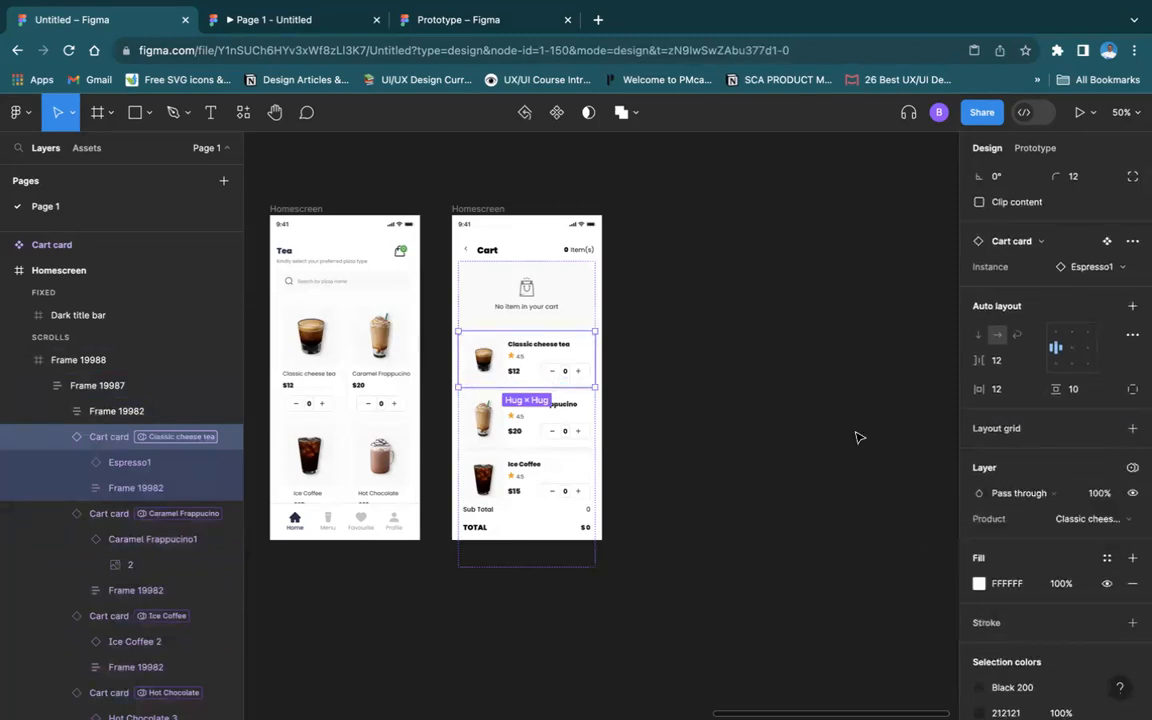
pyautogui.click(734, 437)
pyautogui.tripleClick(549, 364)
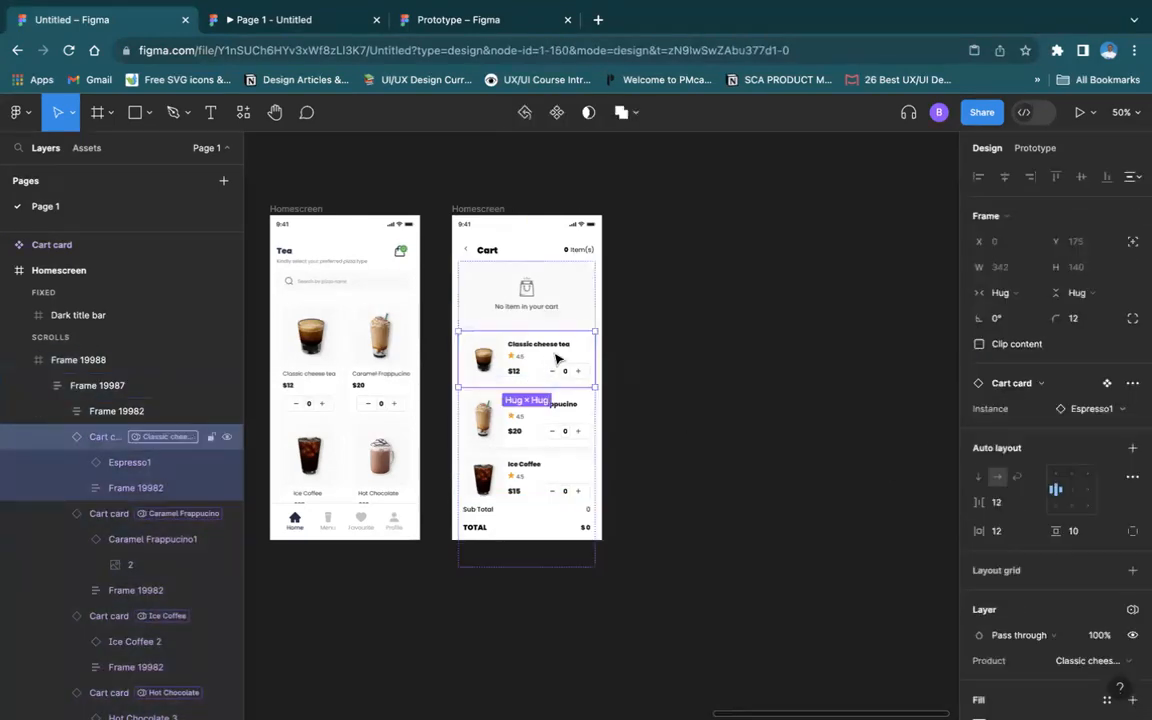
# Bind the visibility of the Classic cheese tea and Caramel Frappucino cards in the cart list to the Added to cart variable
pyautogui.click(1126, 637)
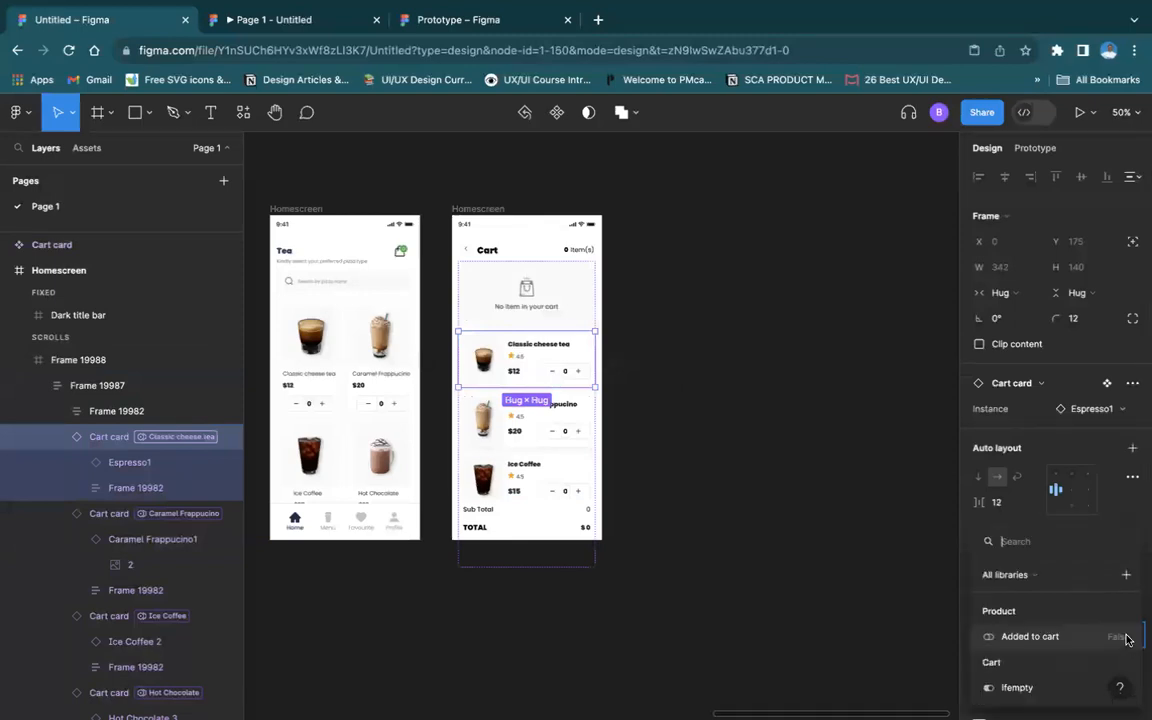
pyautogui.click(1030, 637)
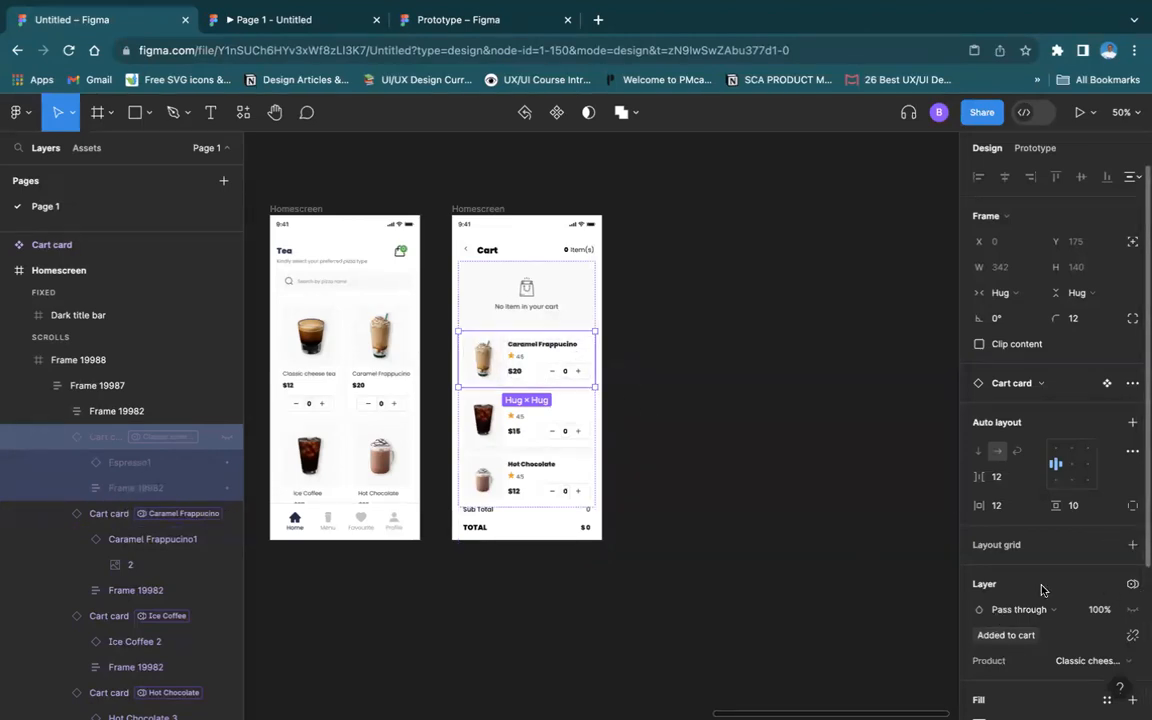
pyautogui.scroll(-5, 1043, 597)
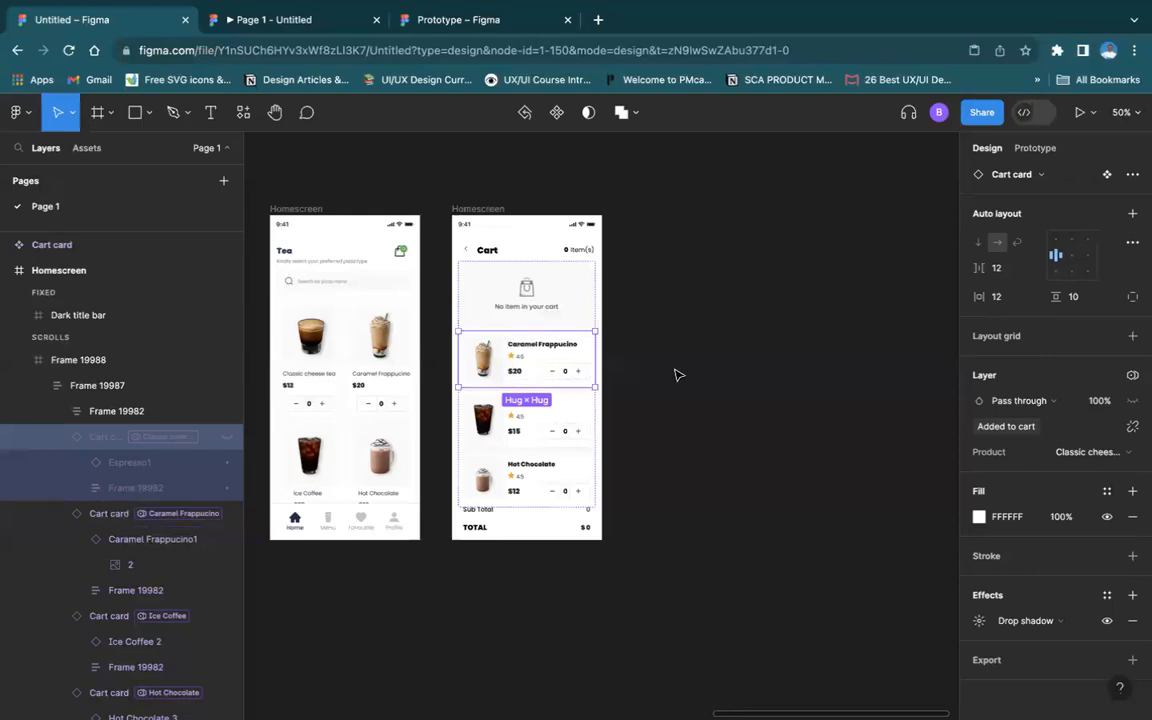
pyautogui.click(613, 338)
pyautogui.click(551, 367)
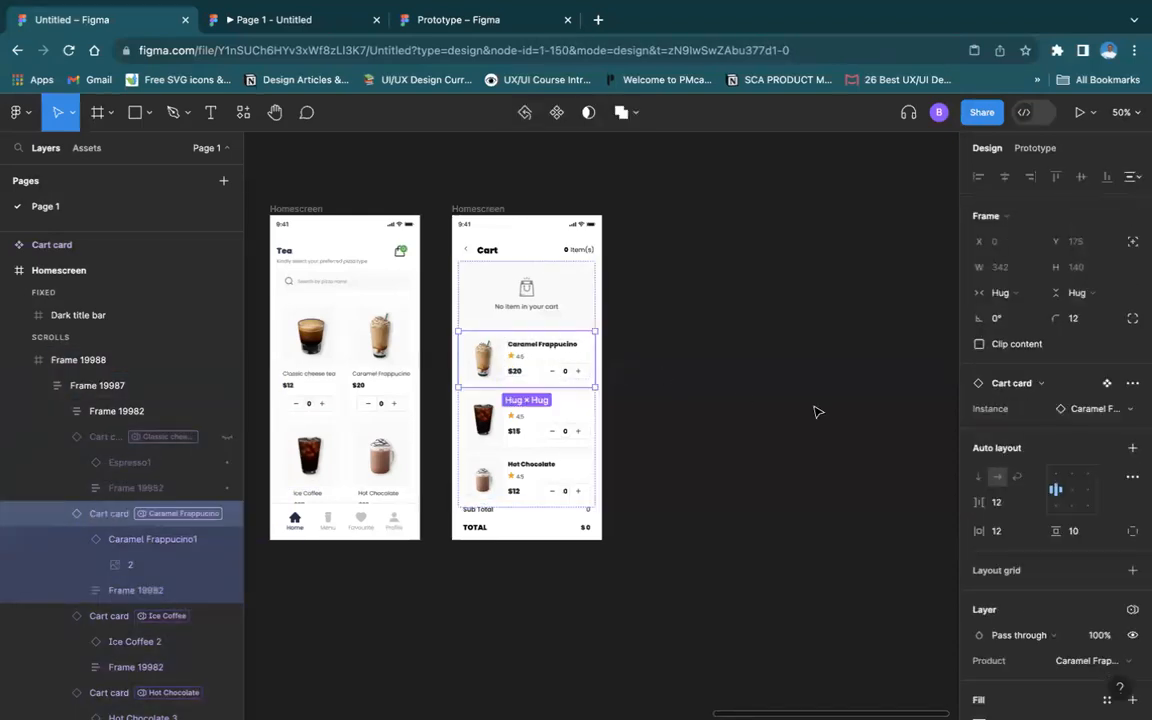
pyautogui.click(1133, 636)
pyautogui.click(1030, 636)
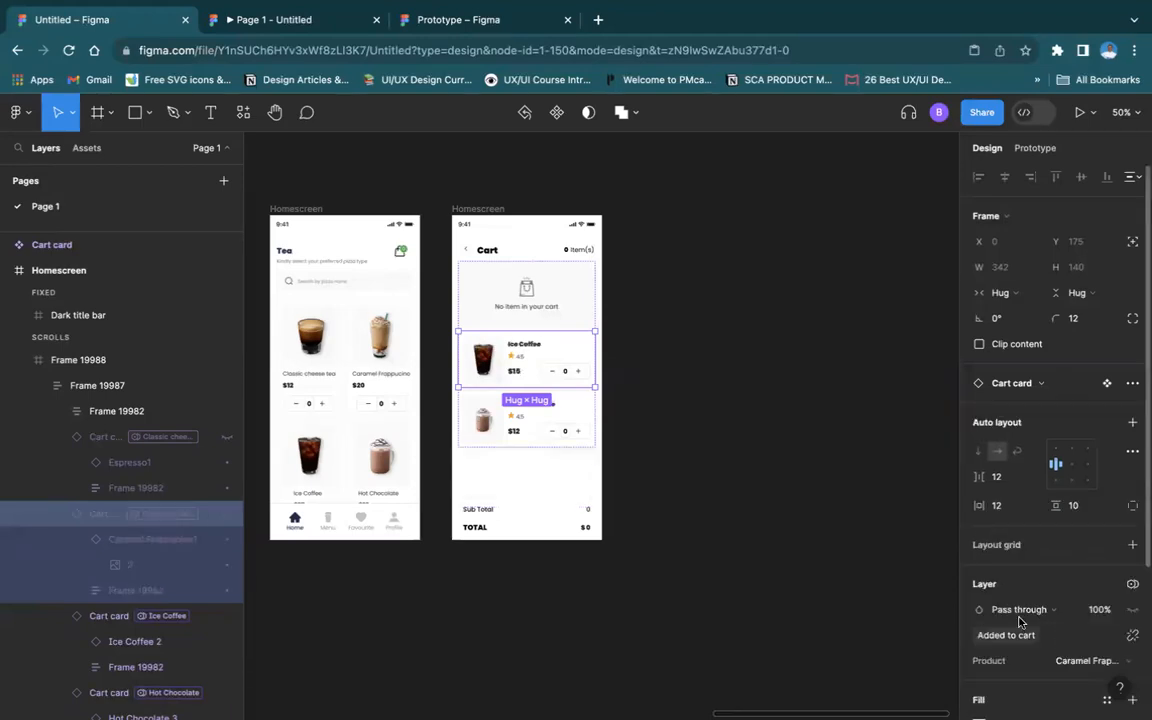
# Bind the visibility of the Ice Coffee and Hot Chocolate cards in the cart list to the Added to cart variable
pyautogui.click(574, 378)
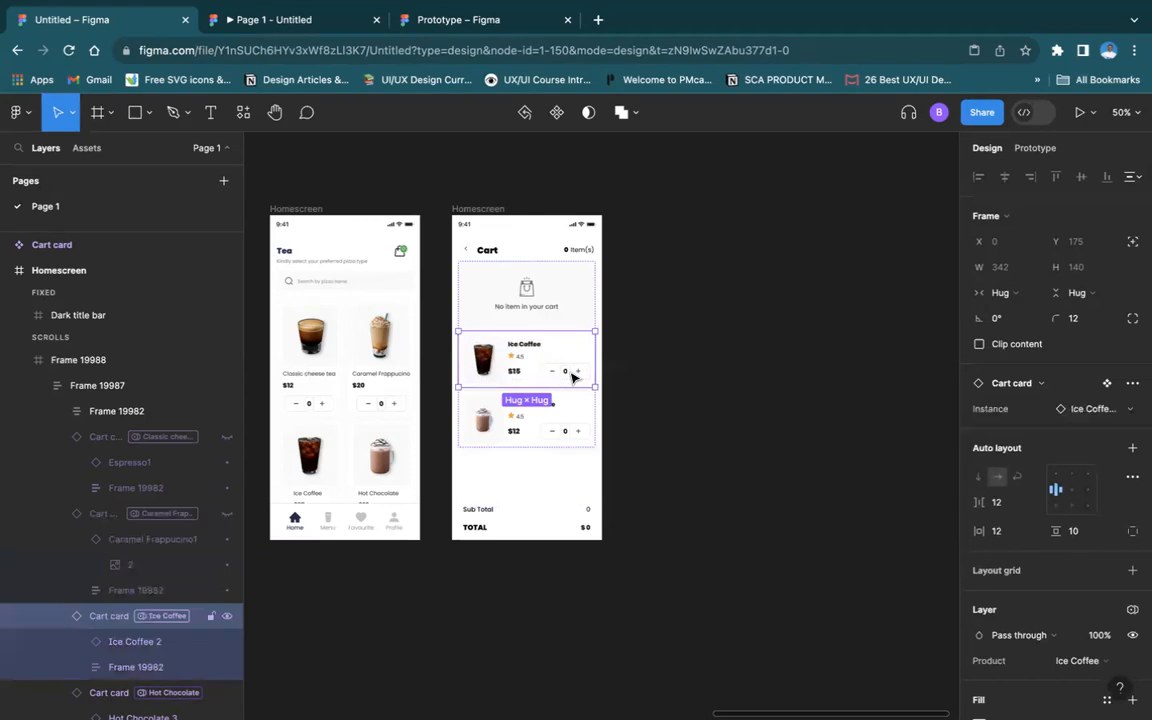
pyautogui.click(1133, 636)
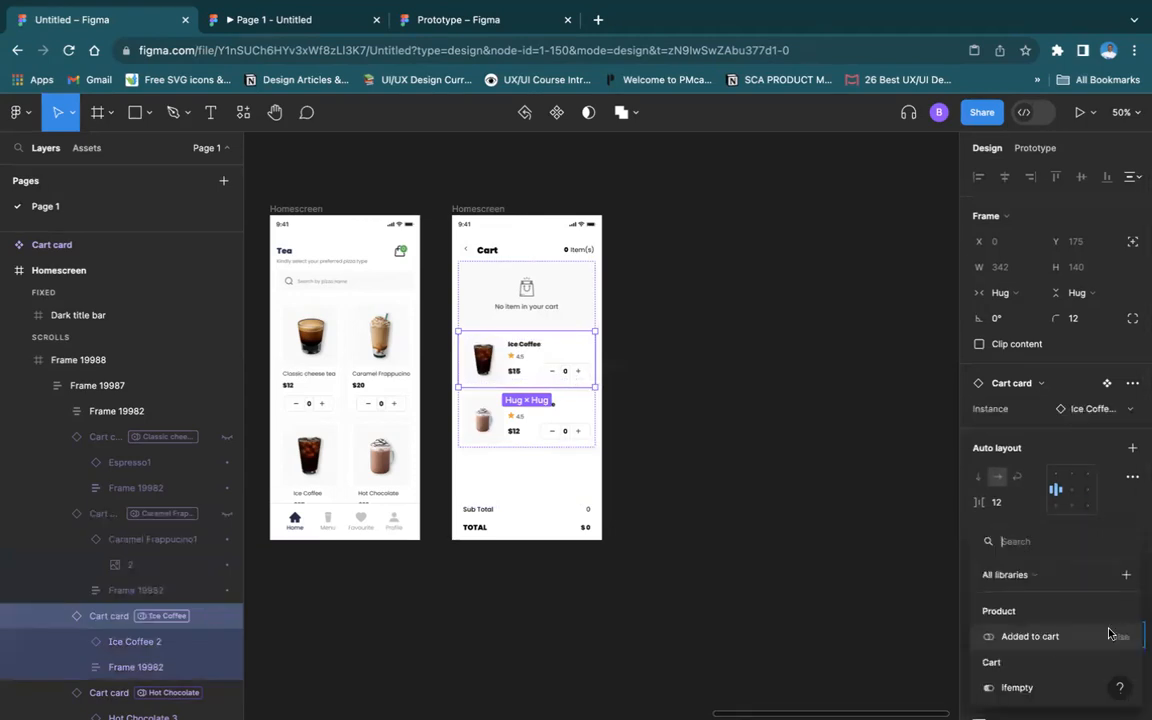
pyautogui.click(1030, 636)
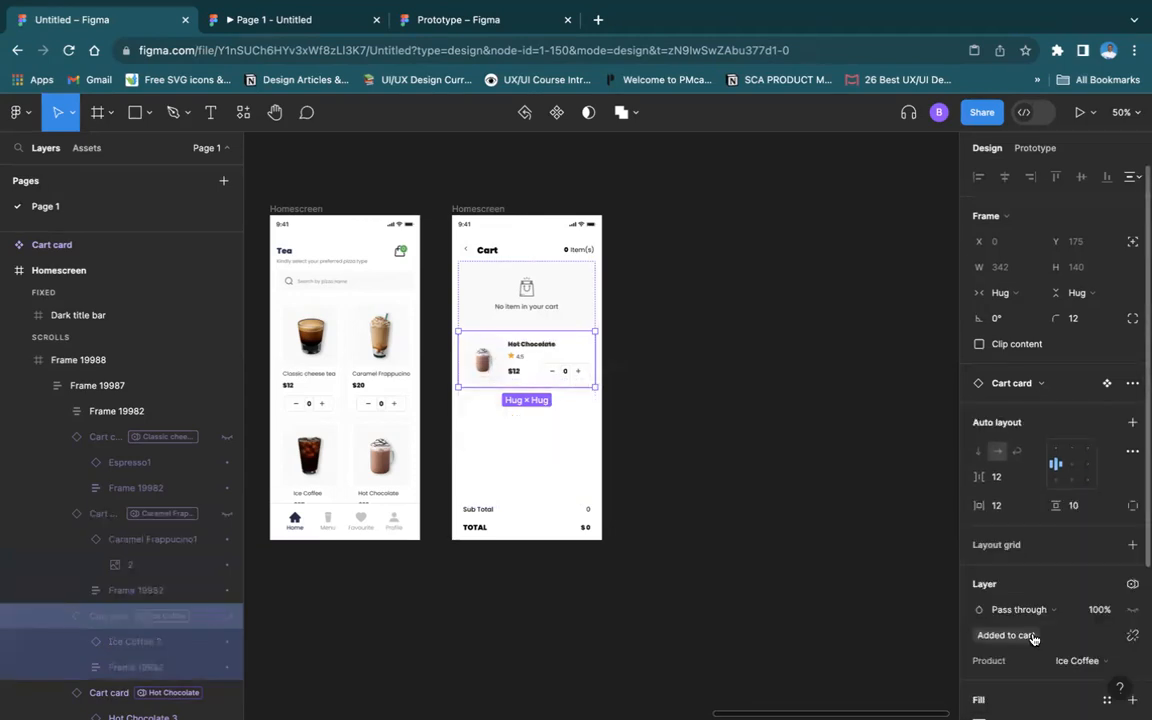
pyautogui.click(553, 366)
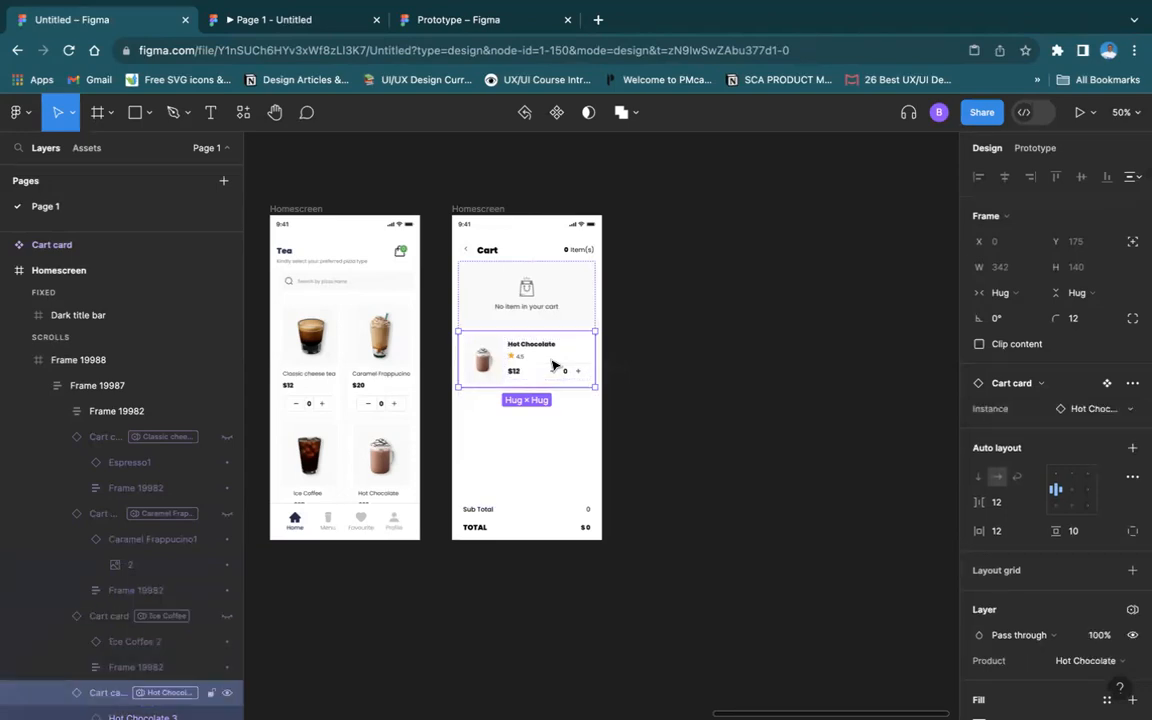
pyautogui.rightClick(553, 366)
pyautogui.click(748, 364)
pyautogui.click(1131, 609)
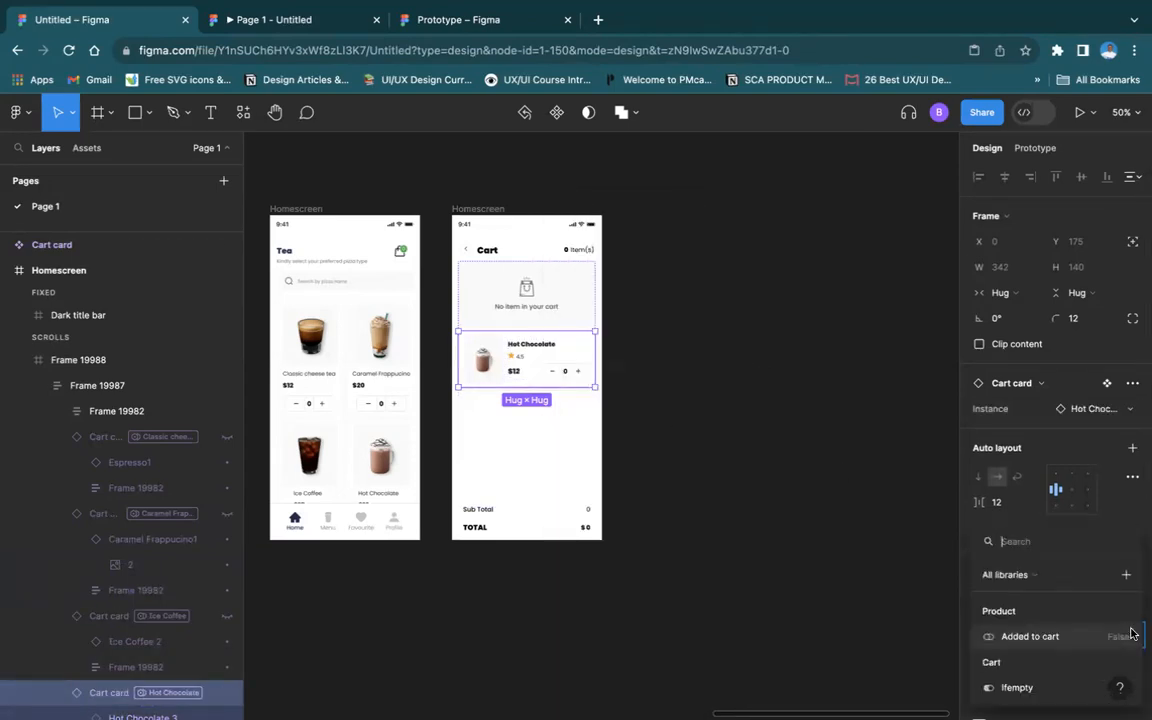
pyautogui.click(1041, 637)
pyautogui.click(670, 328)
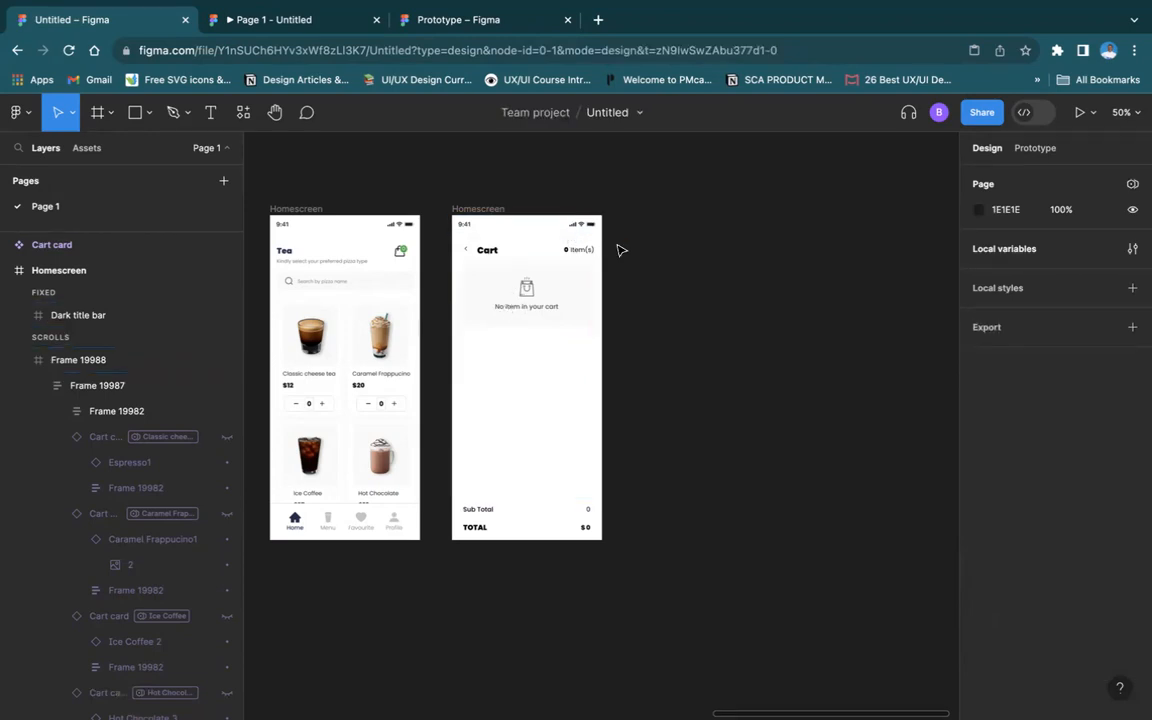
# Select the "No item in your cart" frame on the cart screen and check which variable controls its visibility
pyautogui.click(548, 357)
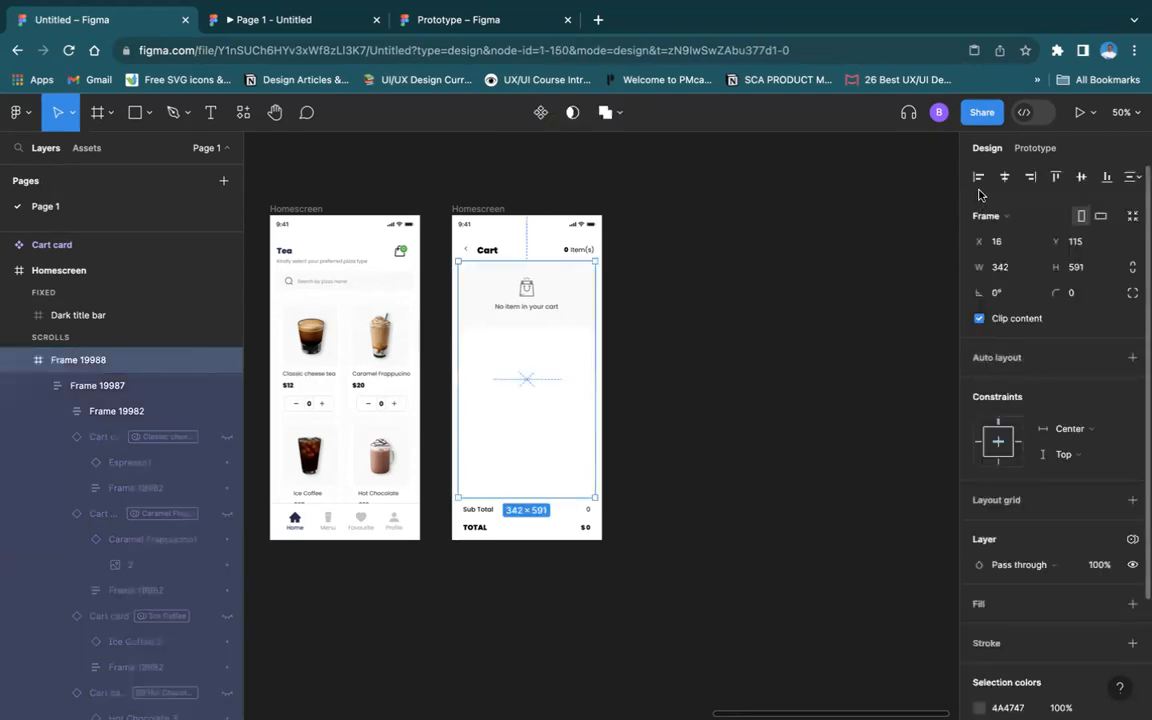
pyautogui.click(760, 341)
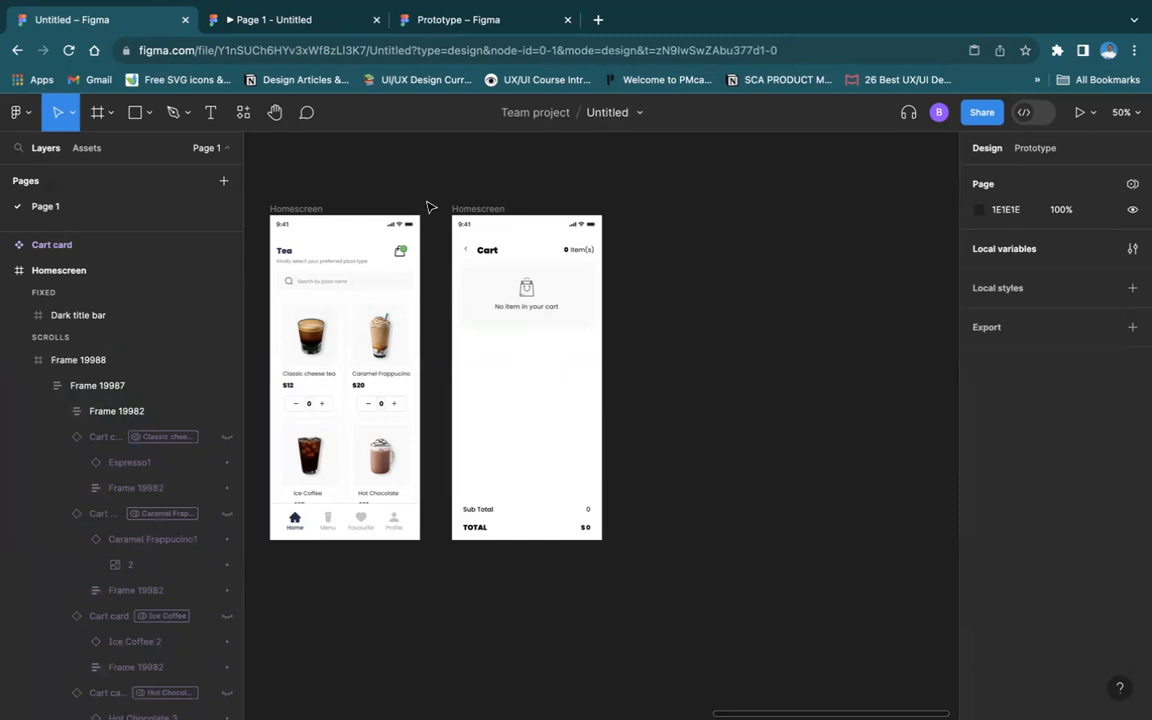
pyautogui.click(527, 292)
pyautogui.click(531, 302)
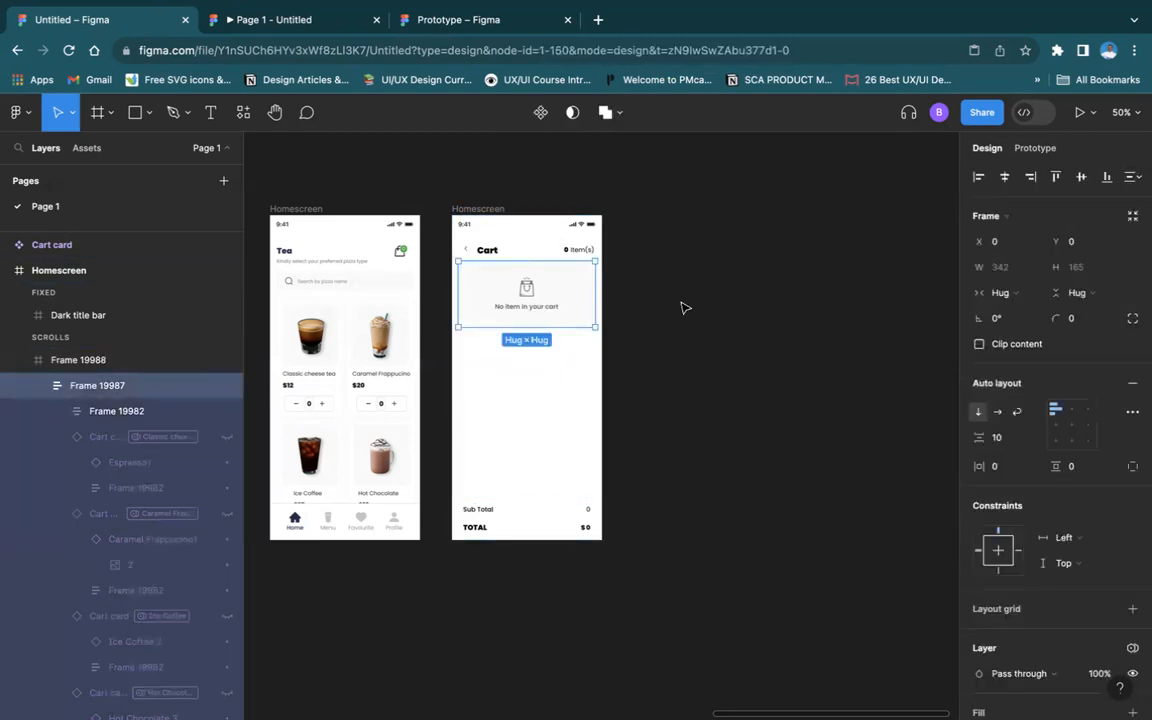
pyautogui.click(126, 412)
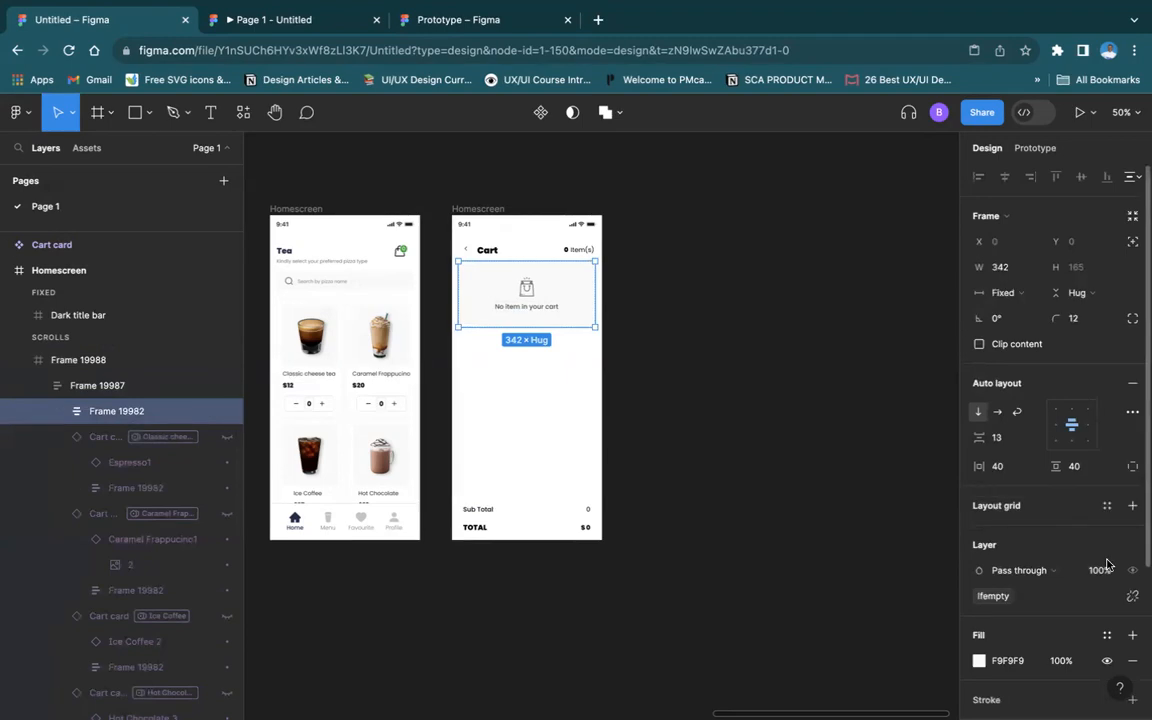
pyautogui.scroll(-1, 1109, 580)
pyautogui.scroll(-1, 1100, 580)
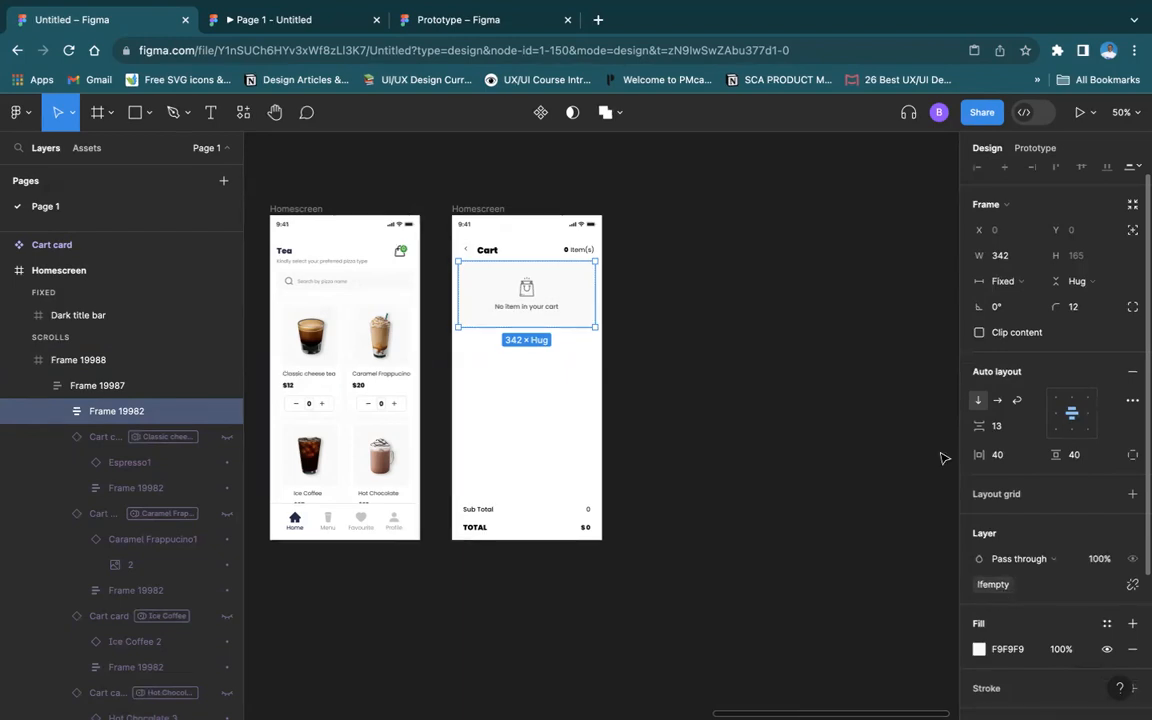
# Open the tap interaction of the plus button in the main Counter component and review its existing actions
pyautogui.hscroll(-1, 335, 407)
pyautogui.hscroll(-5, 335, 407)
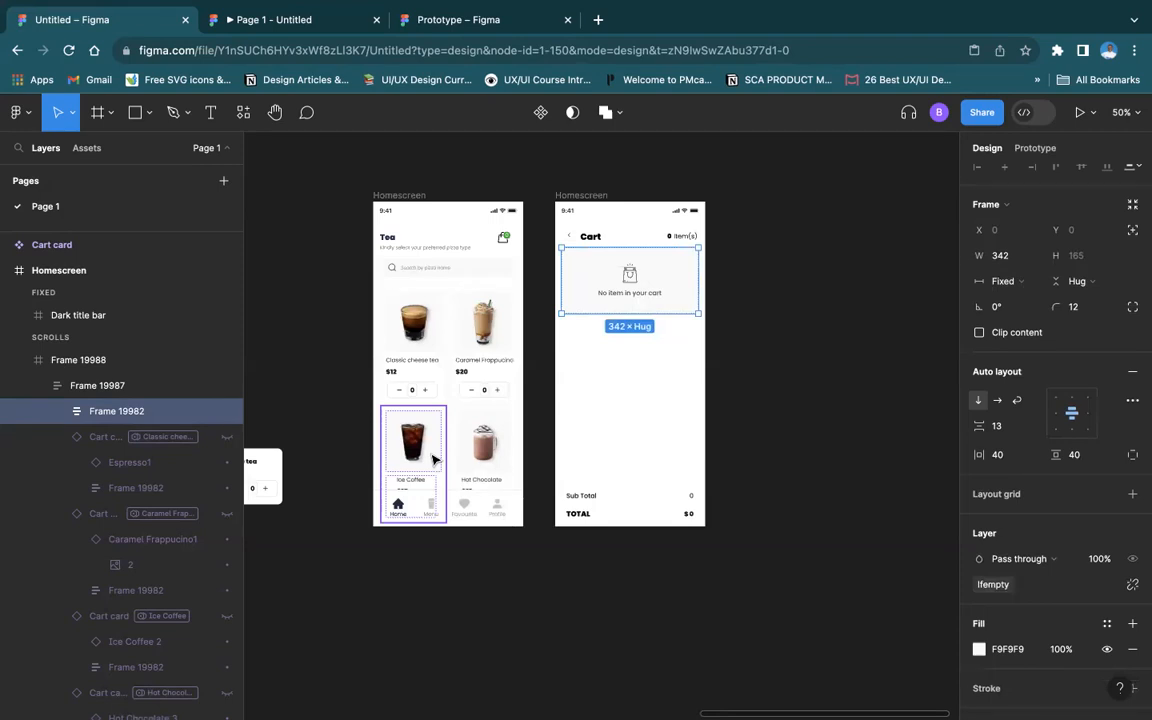
pyautogui.hscroll(-12, 433, 459)
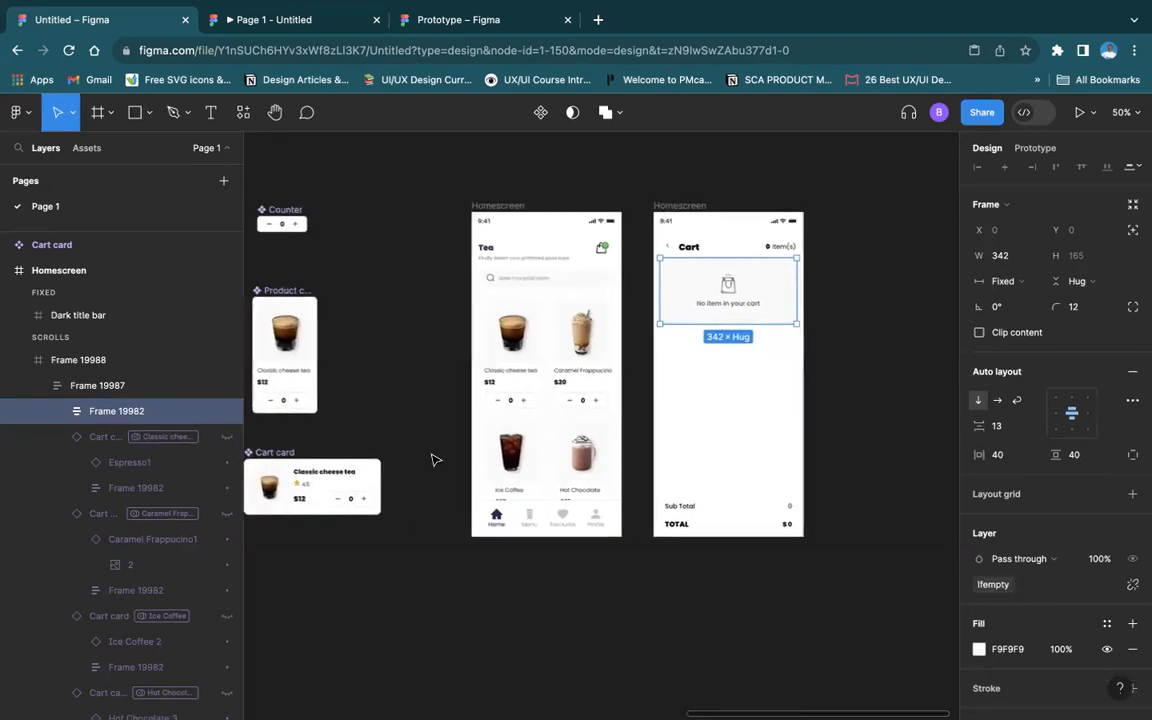
pyautogui.hotkey('ctrl', '+')
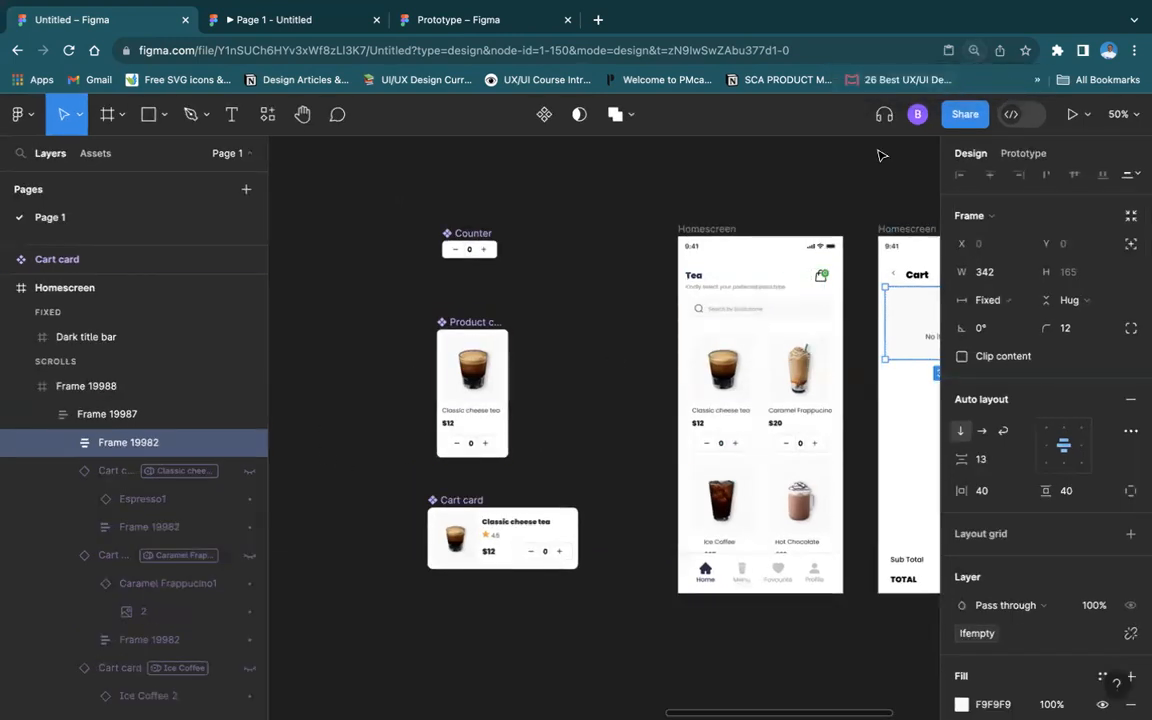
pyautogui.click(507, 230)
pyautogui.scroll(5, 507, 230)
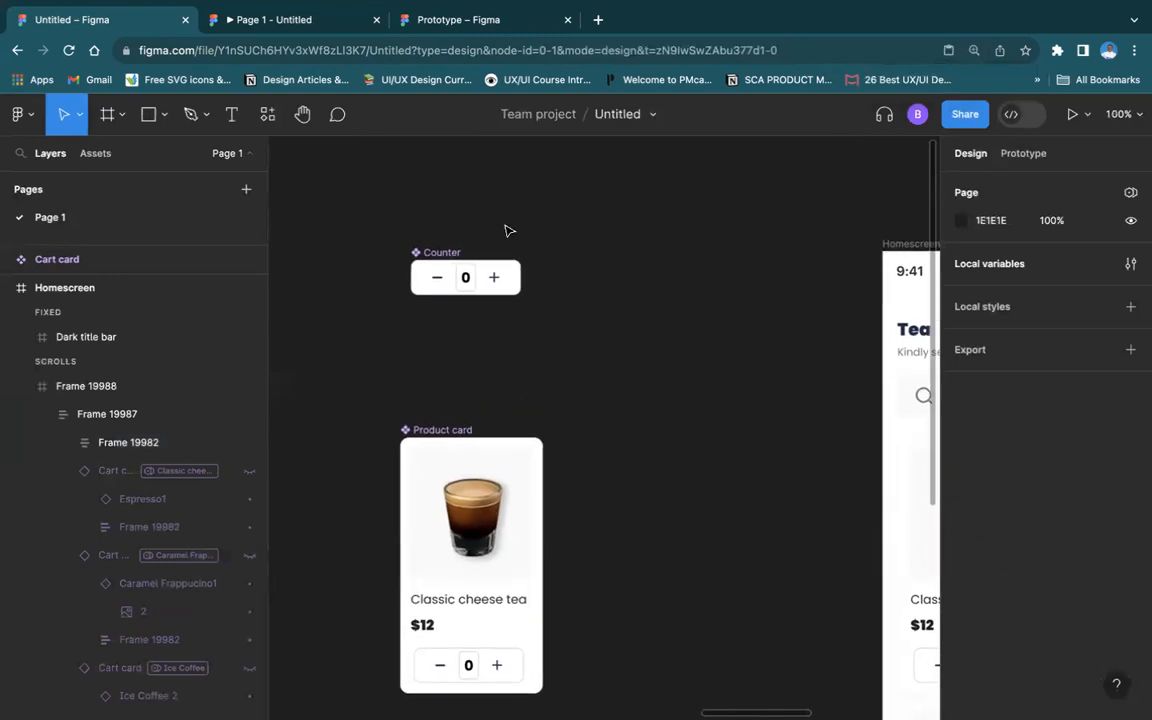
pyautogui.doubleClick(501, 279)
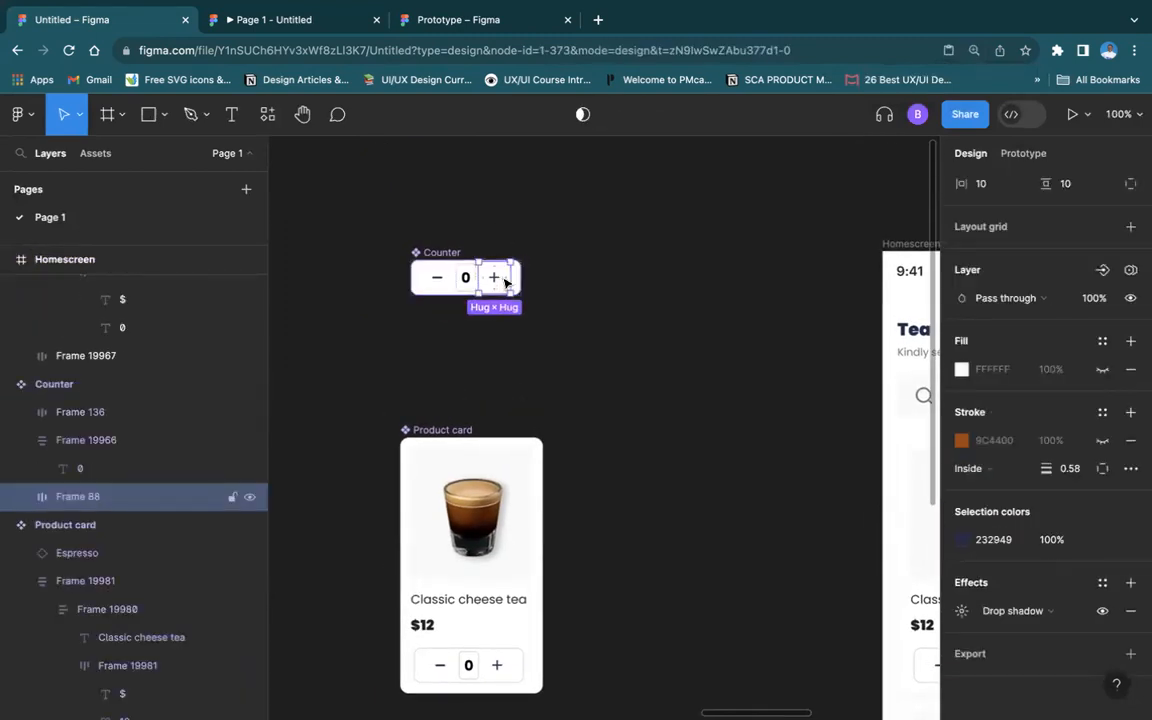
pyautogui.click(1023, 153)
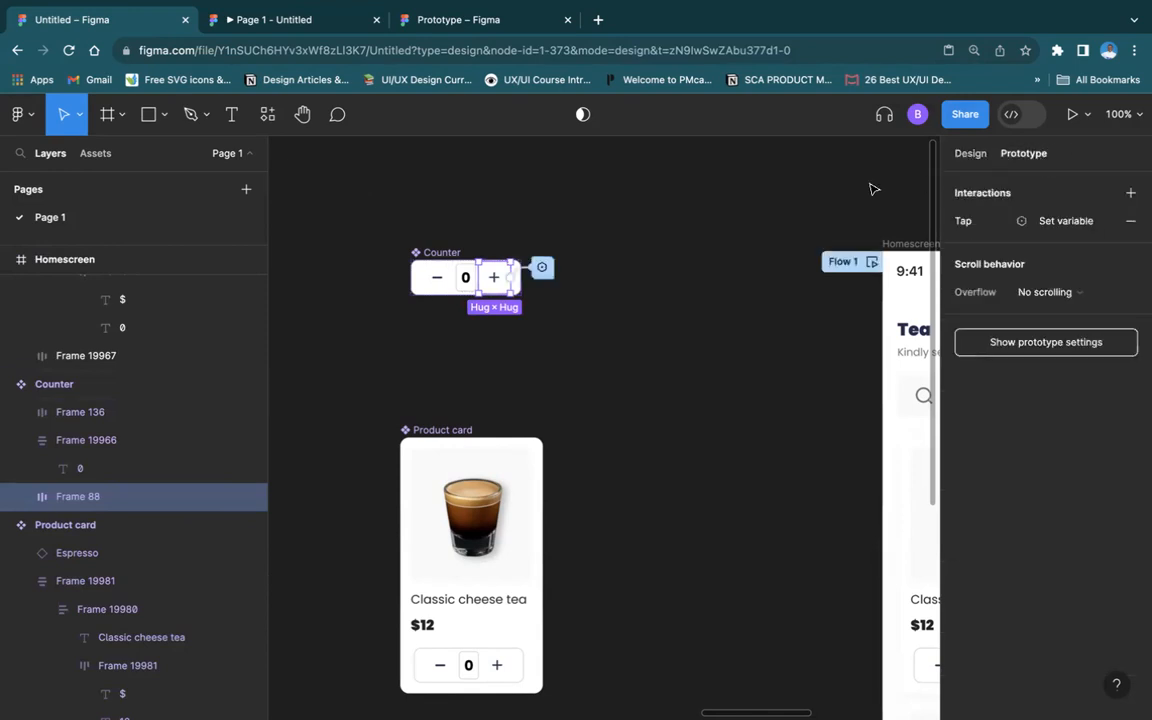
pyautogui.click(543, 267)
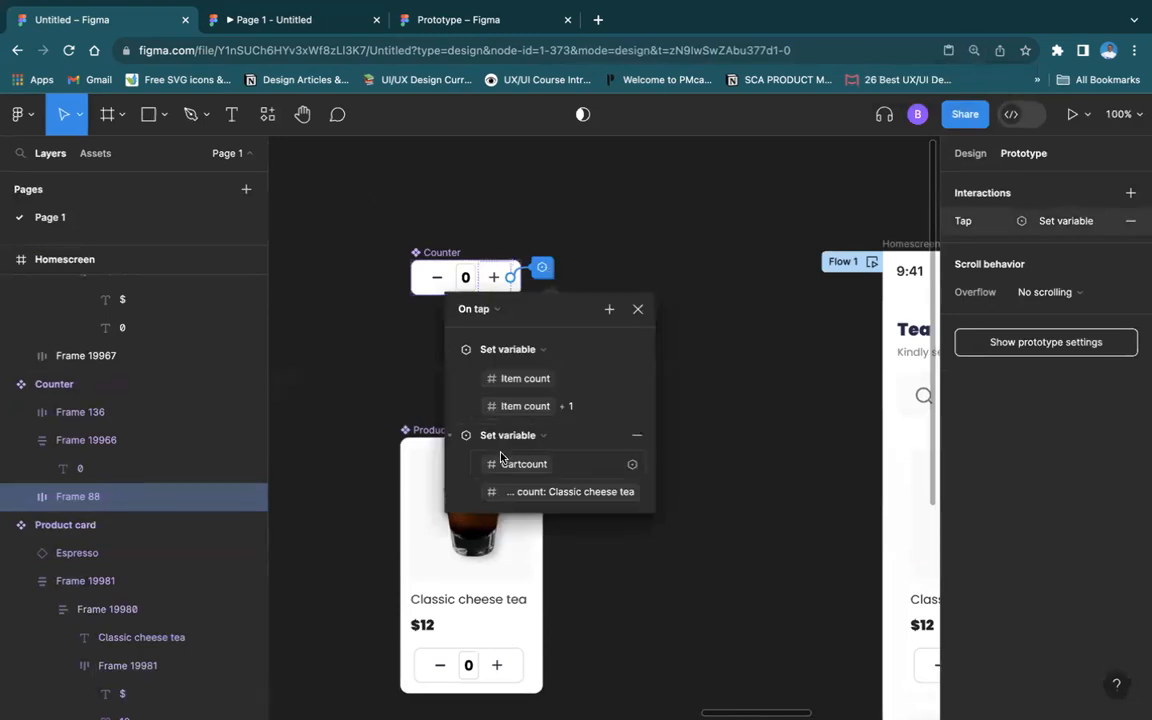
pyautogui.scroll(-1, 506, 467)
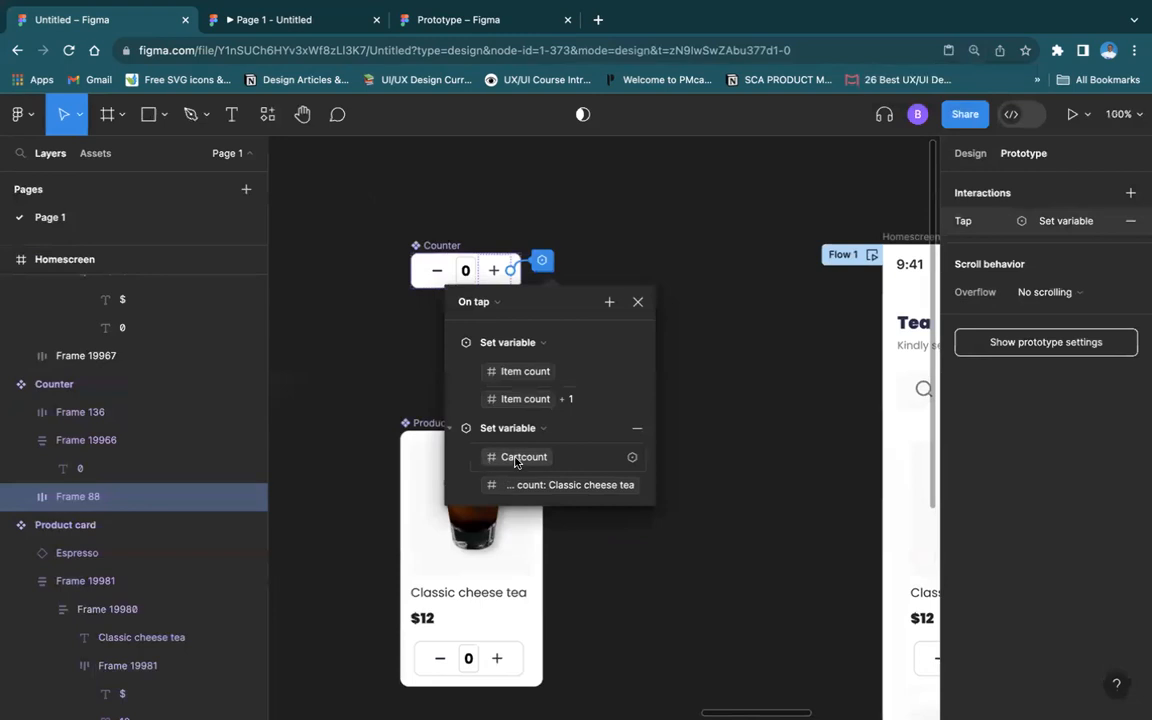
pyautogui.scroll(-2, 530, 462)
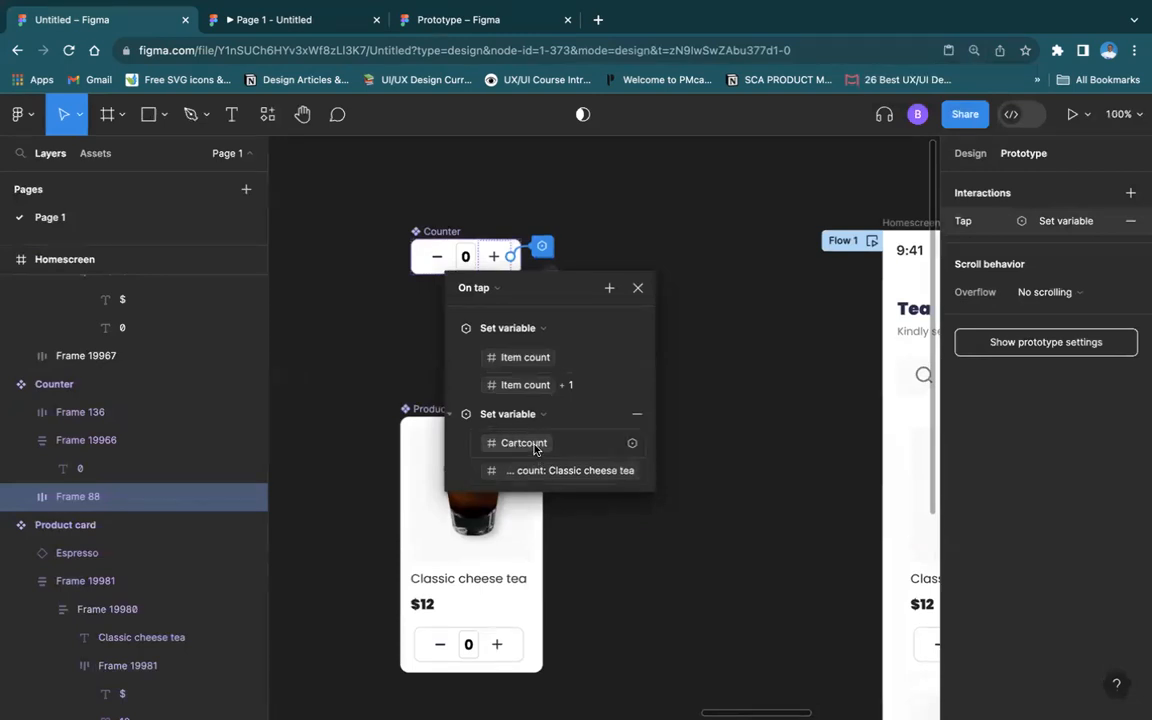
# Add a Conditional action to the plus button's tap interaction with the condition Item count > 0
pyautogui.click(610, 289)
pyautogui.click(674, 404)
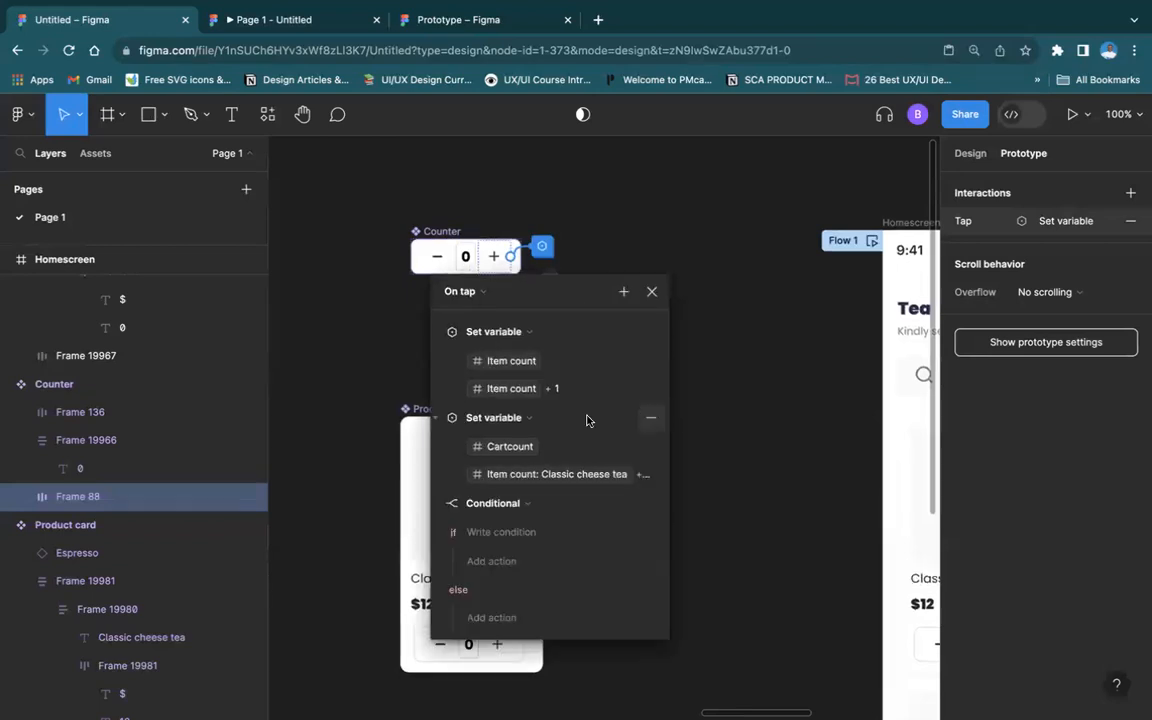
pyautogui.click(516, 535)
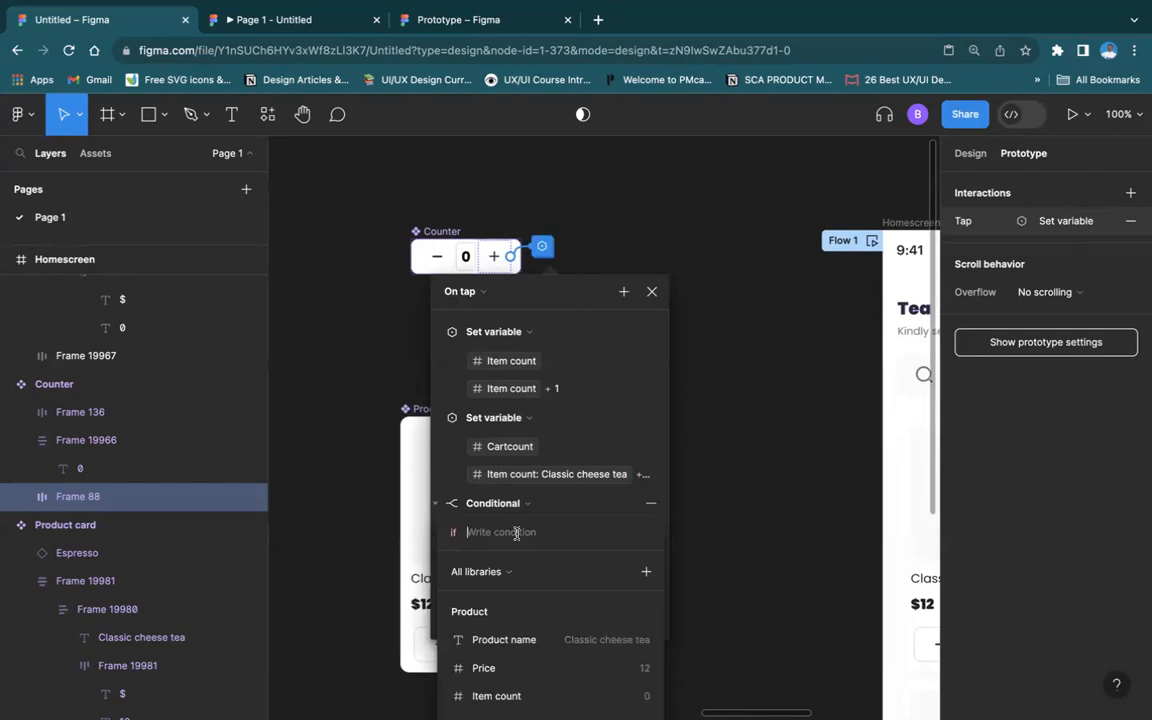
pyautogui.click(482, 695)
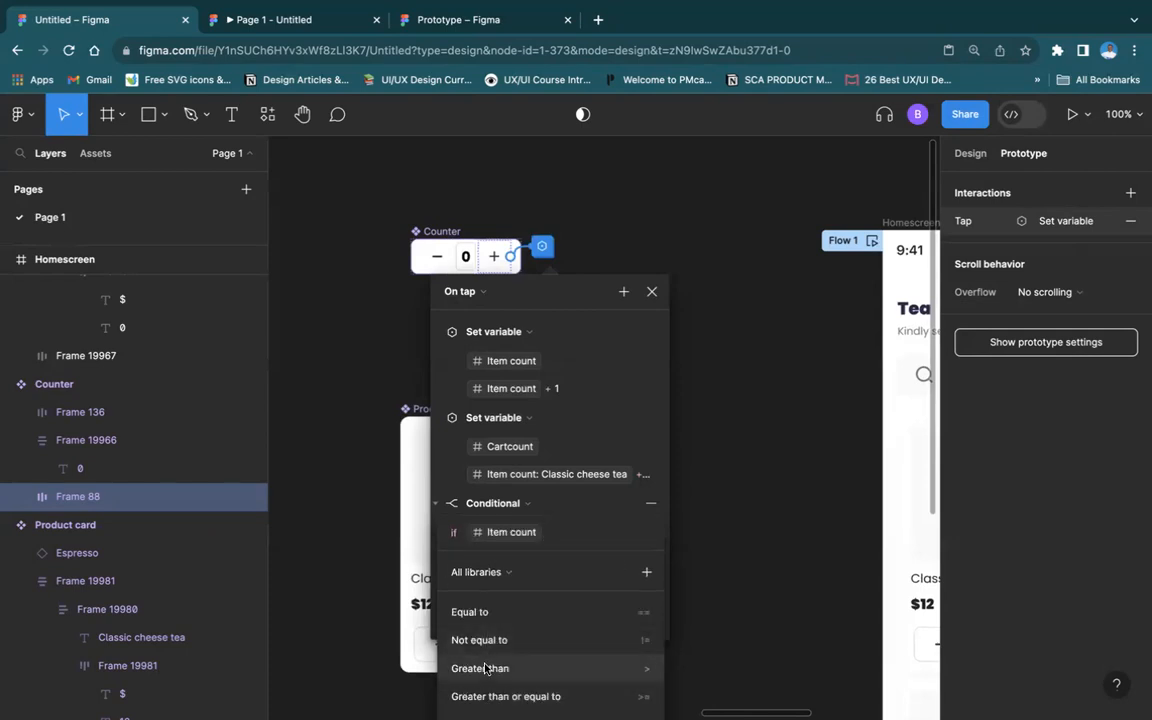
pyautogui.click(485, 668)
pyautogui.write('0')
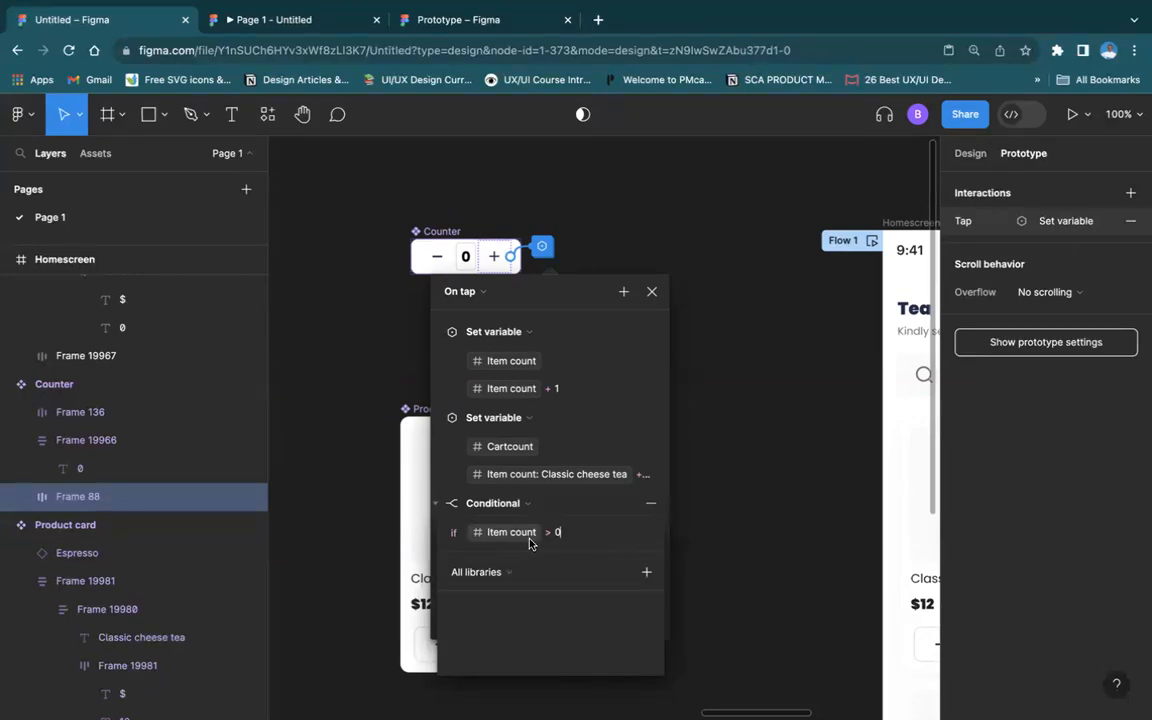
pyautogui.click(522, 571)
pyautogui.click(522, 571)
pyautogui.click(627, 294)
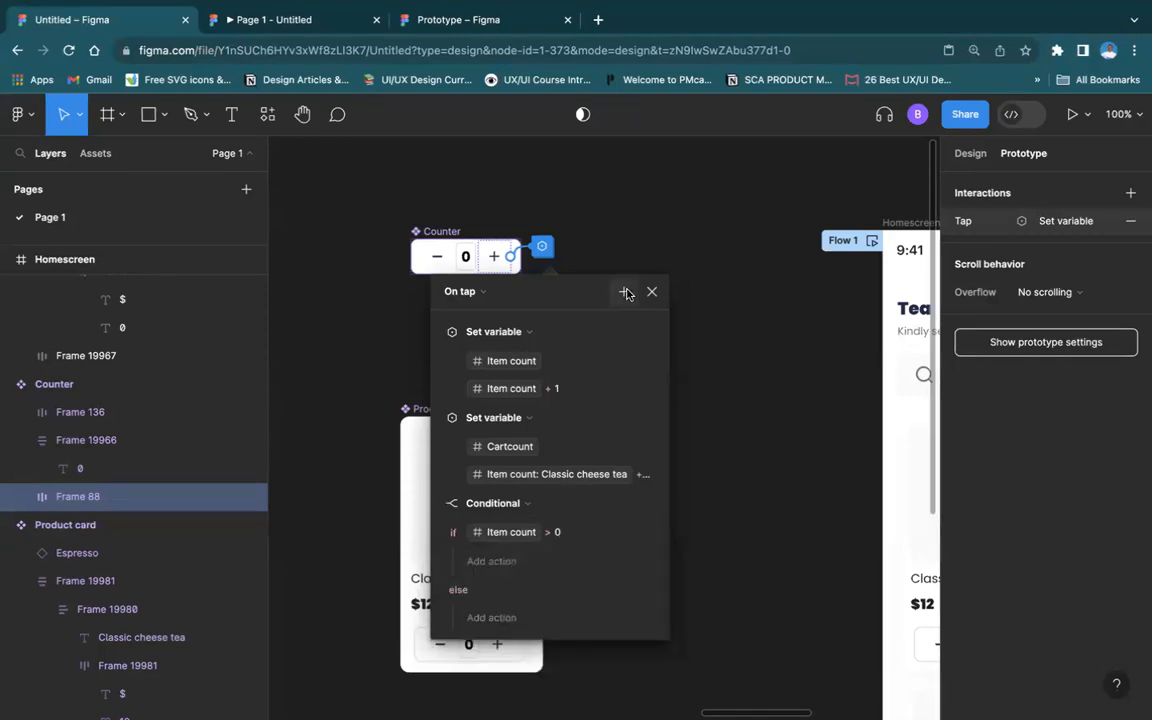
# Add a Set variable action under the Item count > 0 condition that sets Added to cart to true
pyautogui.click(492, 562)
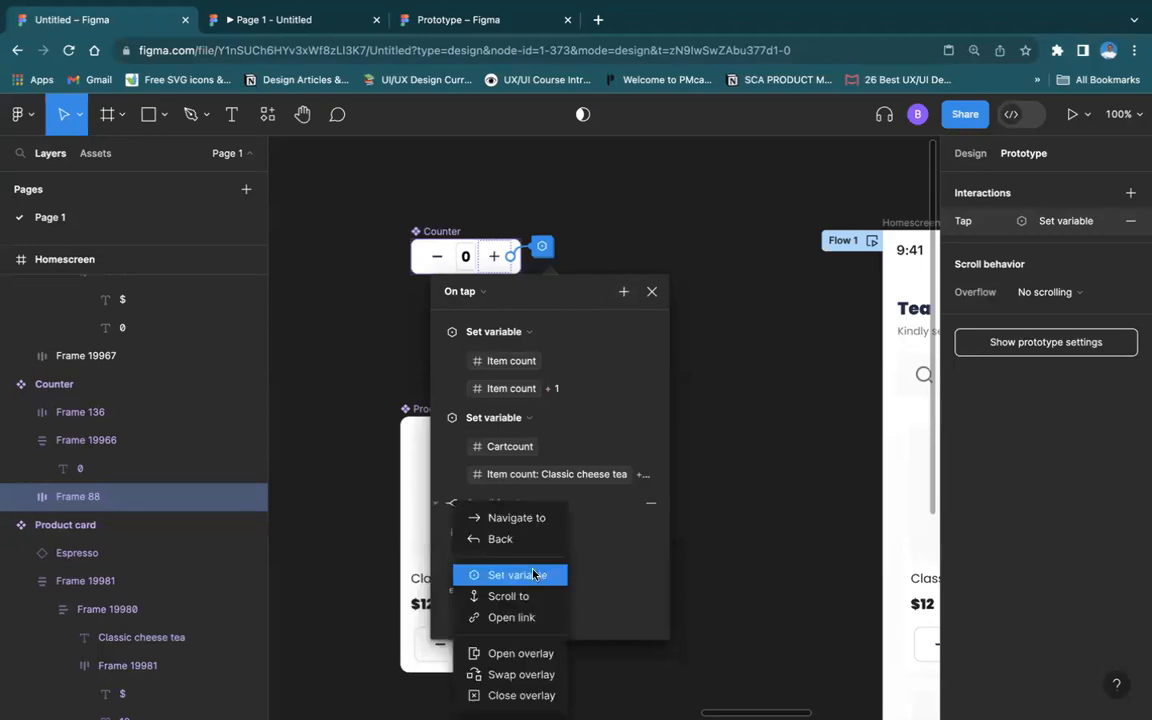
pyautogui.click(534, 574)
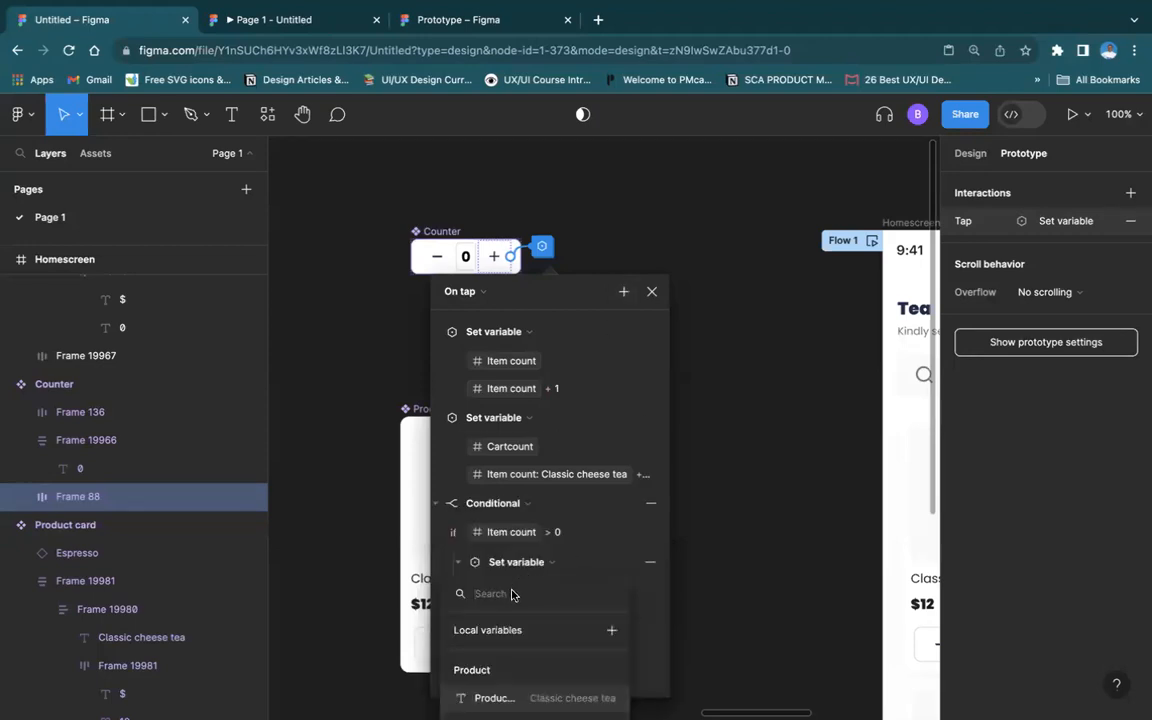
pyautogui.write('Adde')
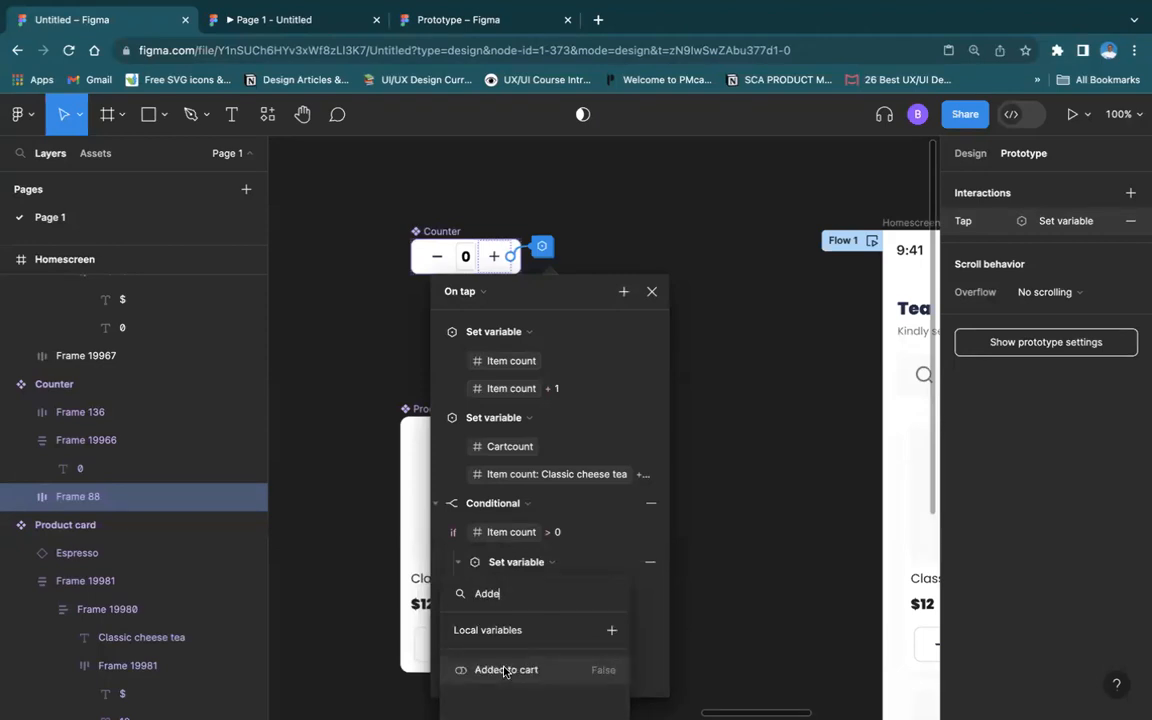
pyautogui.click(505, 670)
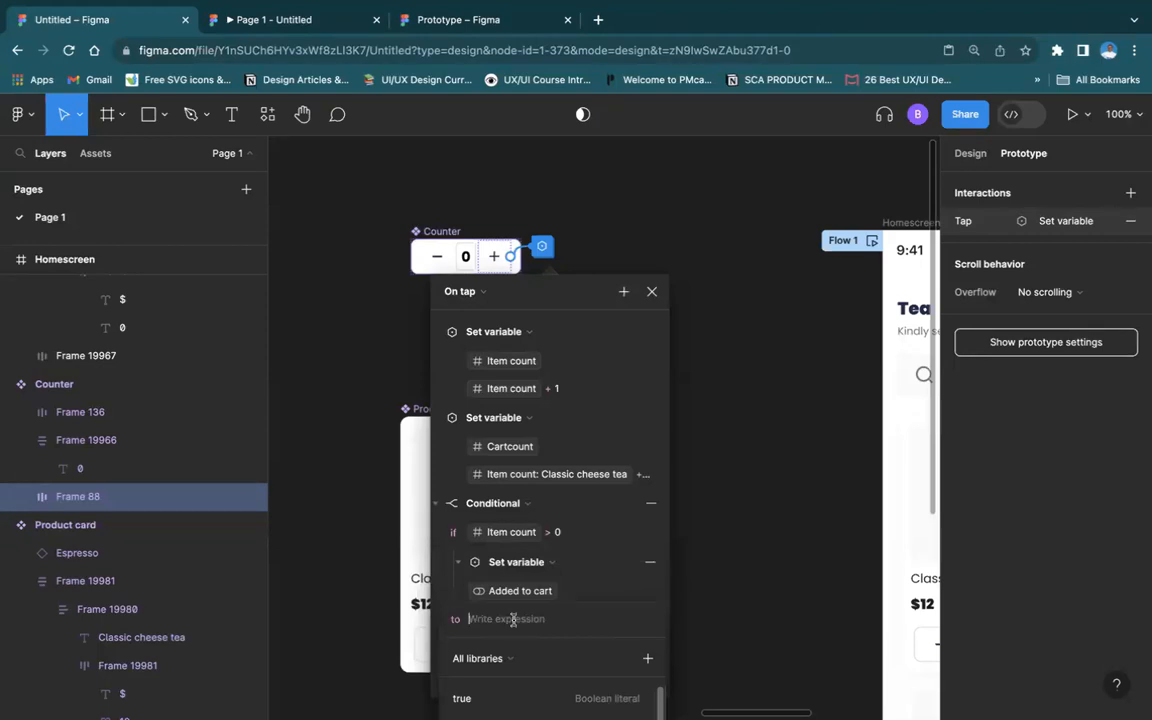
pyautogui.click(513, 619)
pyautogui.press('BackSpace')
pyautogui.write('true')
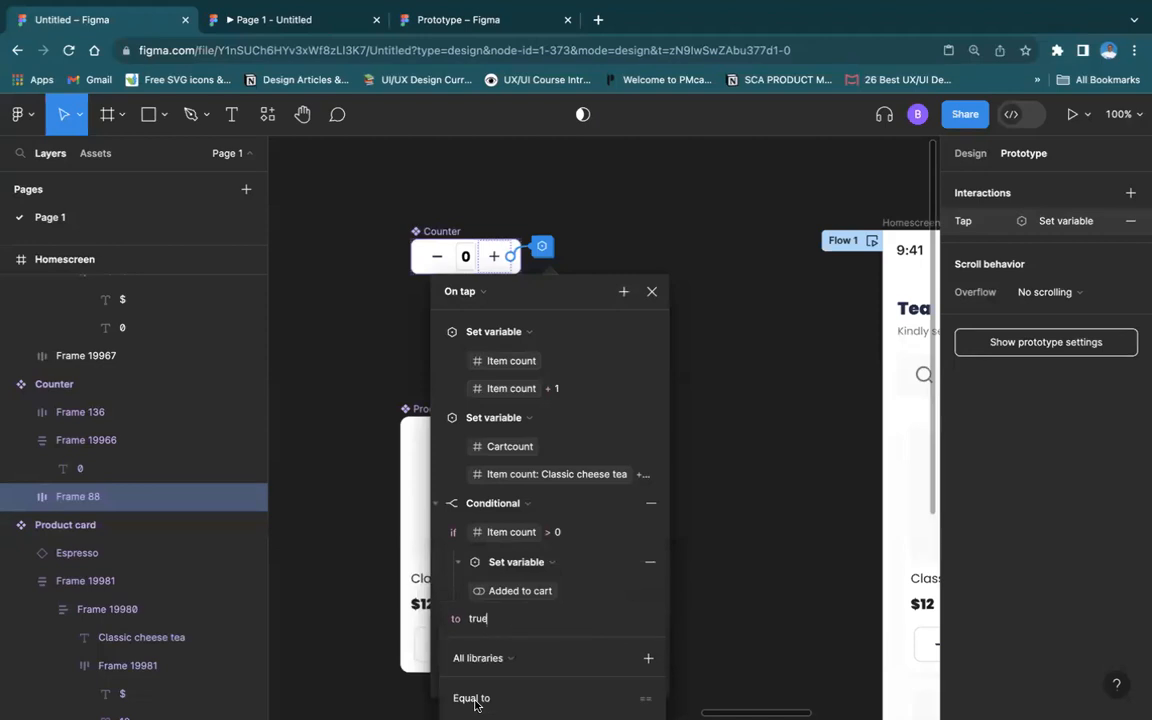
# Commit true as the Added to cart value and move the interaction details away from the Product card component
pyautogui.press('Return')
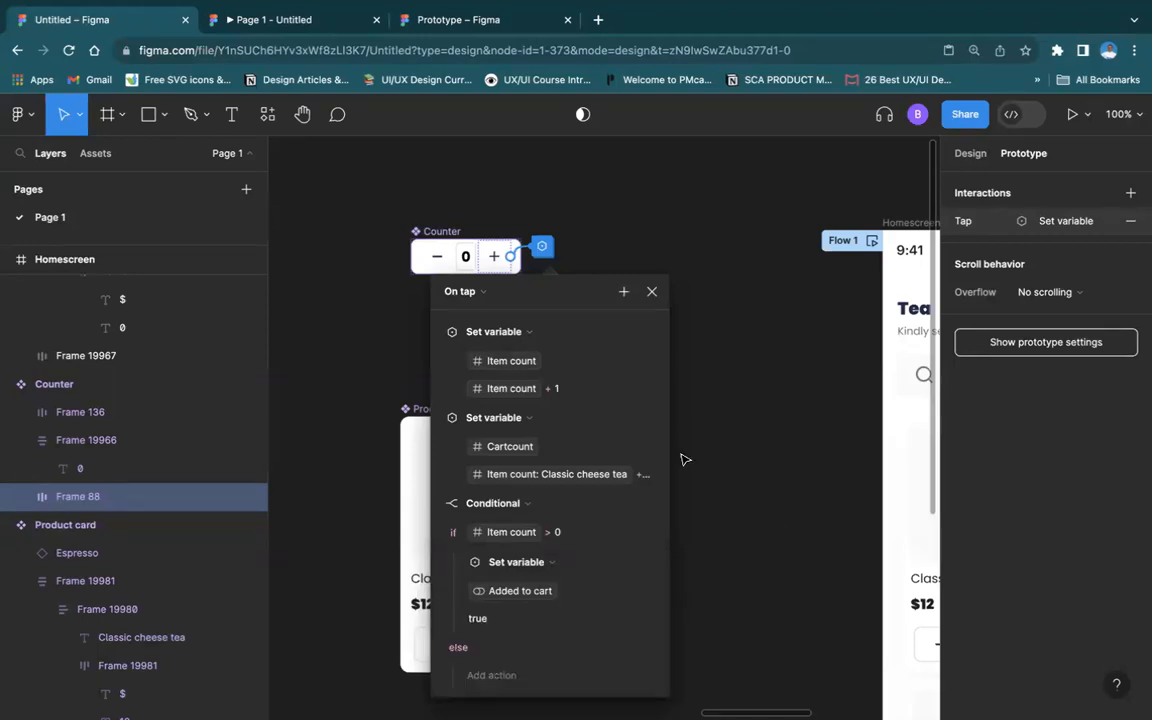
pyautogui.scroll(-1, 557, 360)
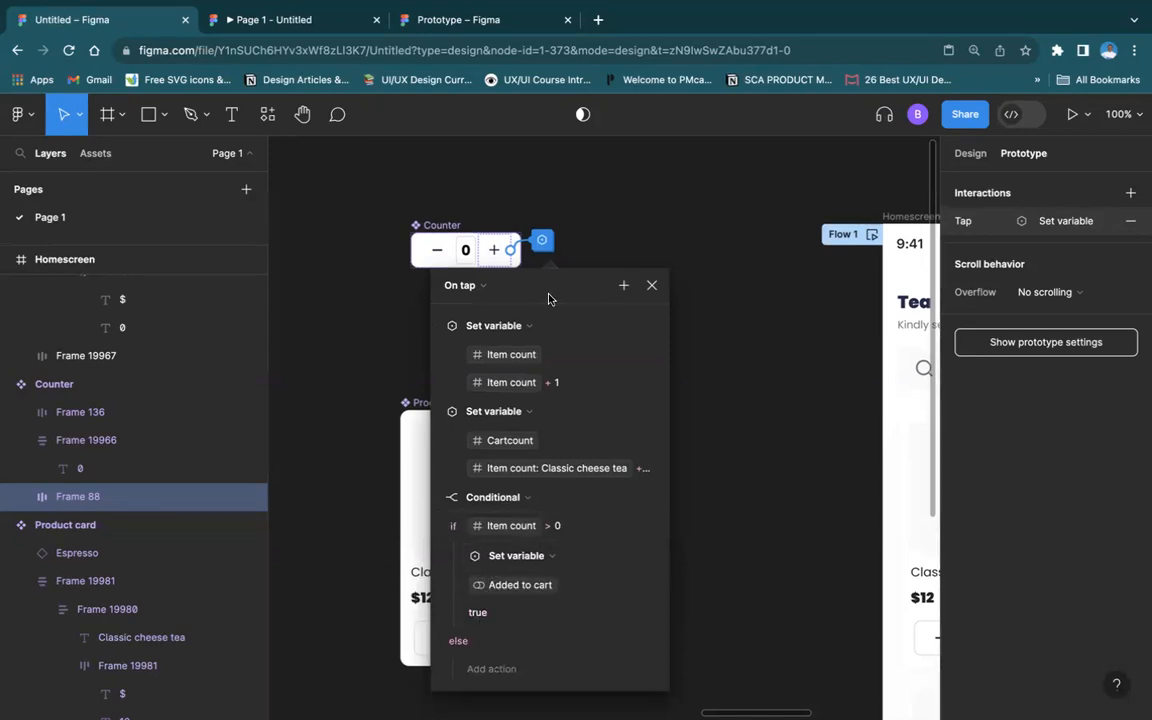
pyautogui.moveTo(607, 292); pyautogui.dragTo(743, 295)
# Switch to the prototype preview, add one Classic cheese tea from the home screen and check the cart
pyautogui.click(318, 21)
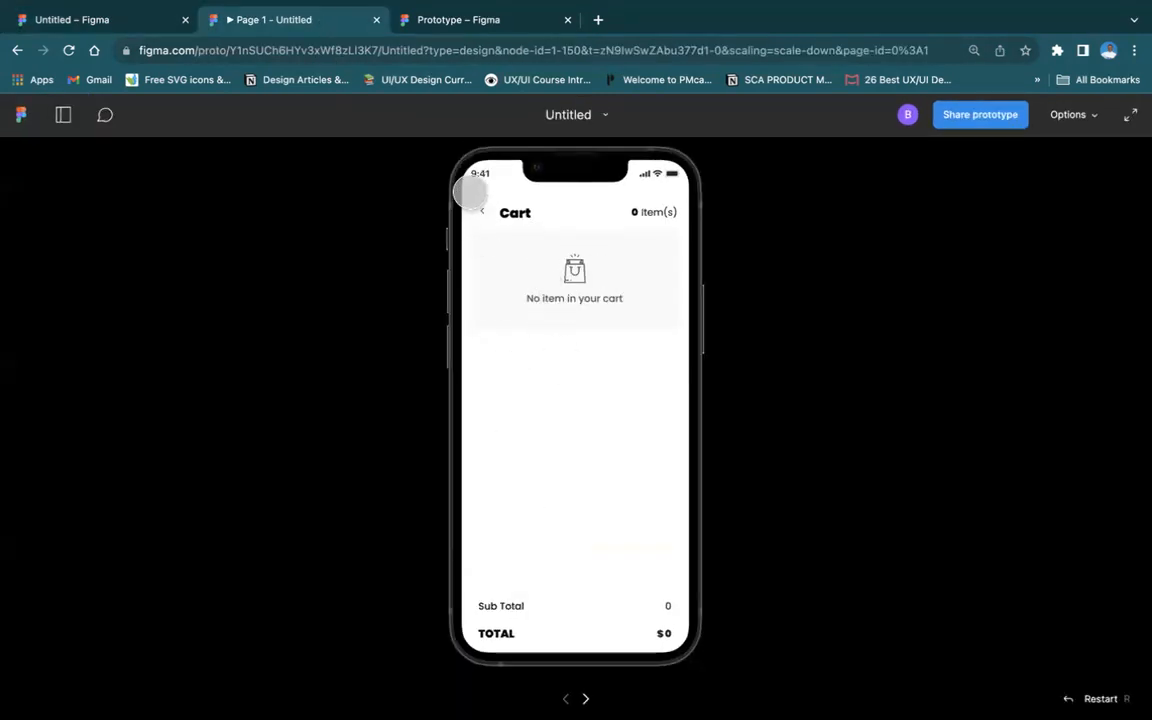
pyautogui.click(477, 202)
pyautogui.click(484, 212)
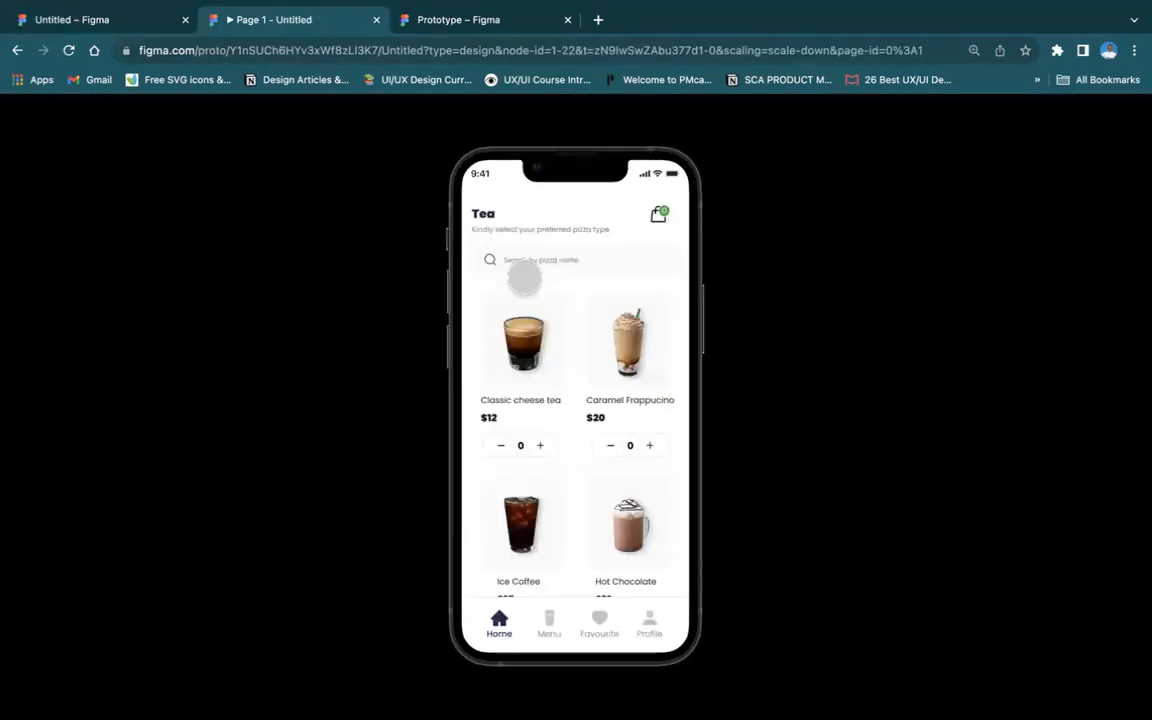
pyautogui.click(540, 446)
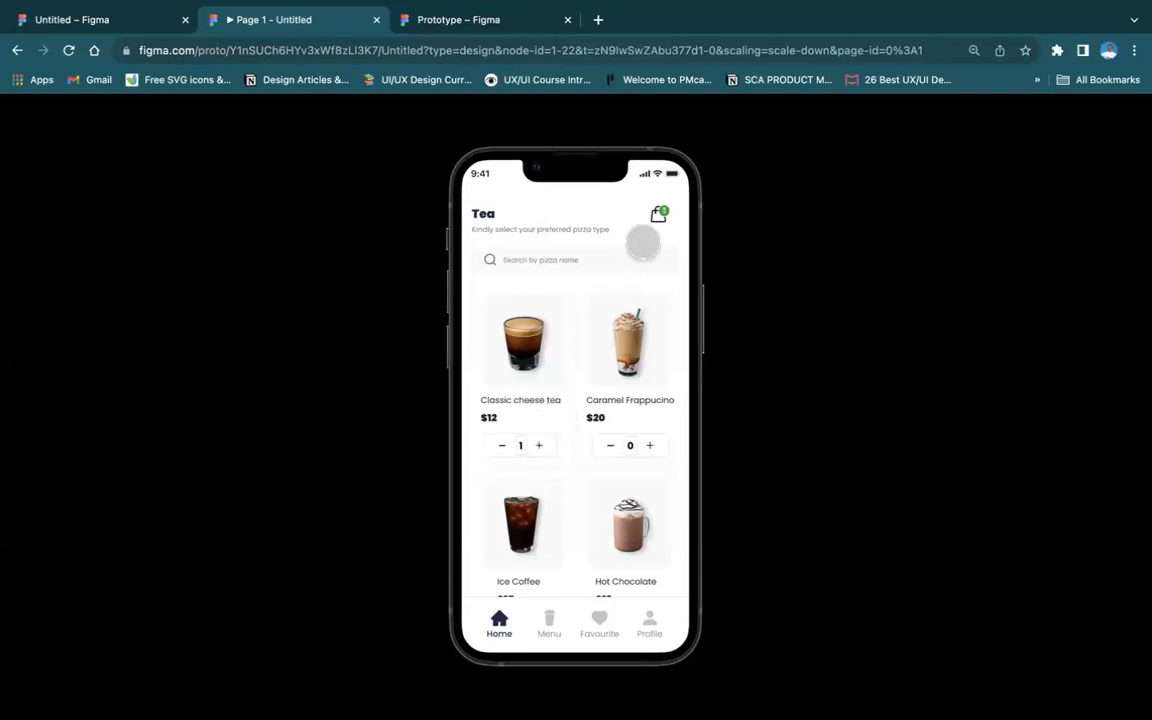
pyautogui.click(659, 213)
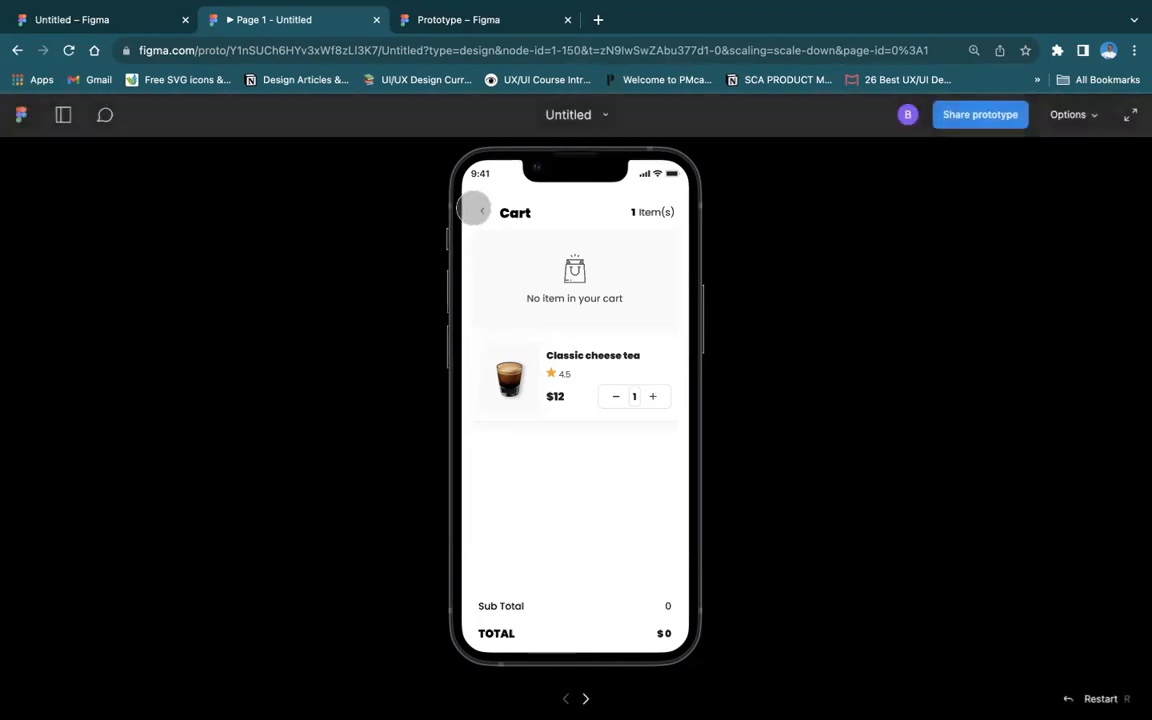
# Return to the preview's home screen, add one Caramel Frappucino and check the cart again
pyautogui.click(482, 212)
pyautogui.click(648, 445)
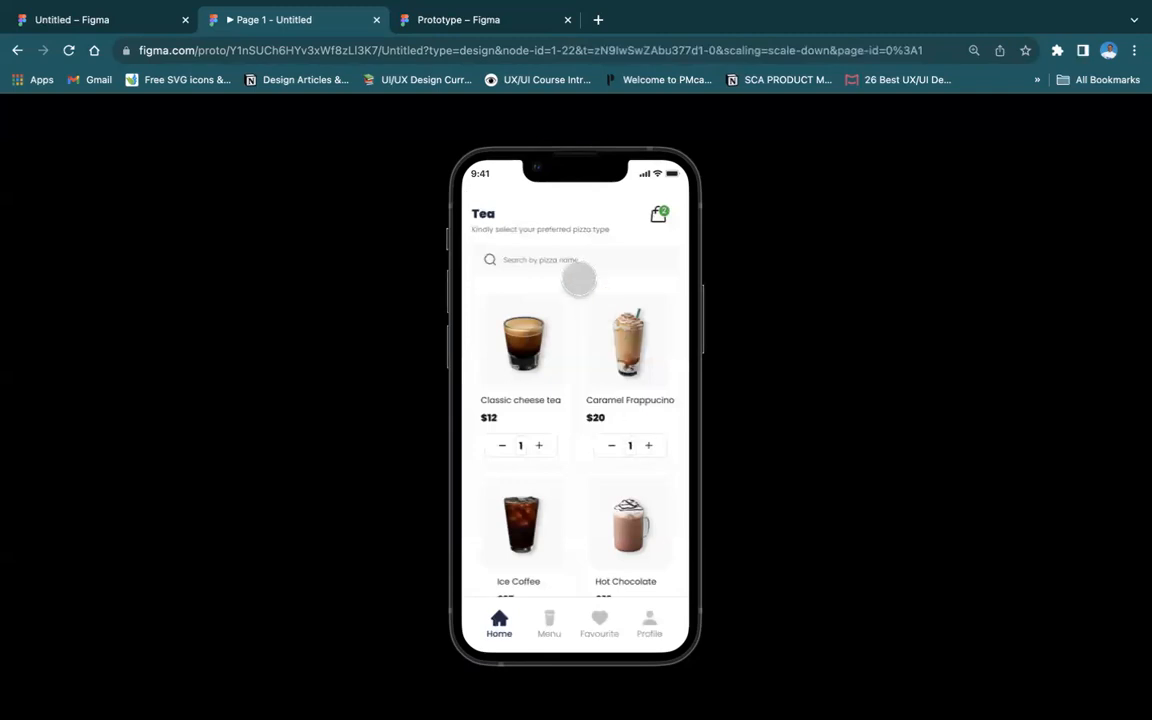
pyautogui.click(658, 214)
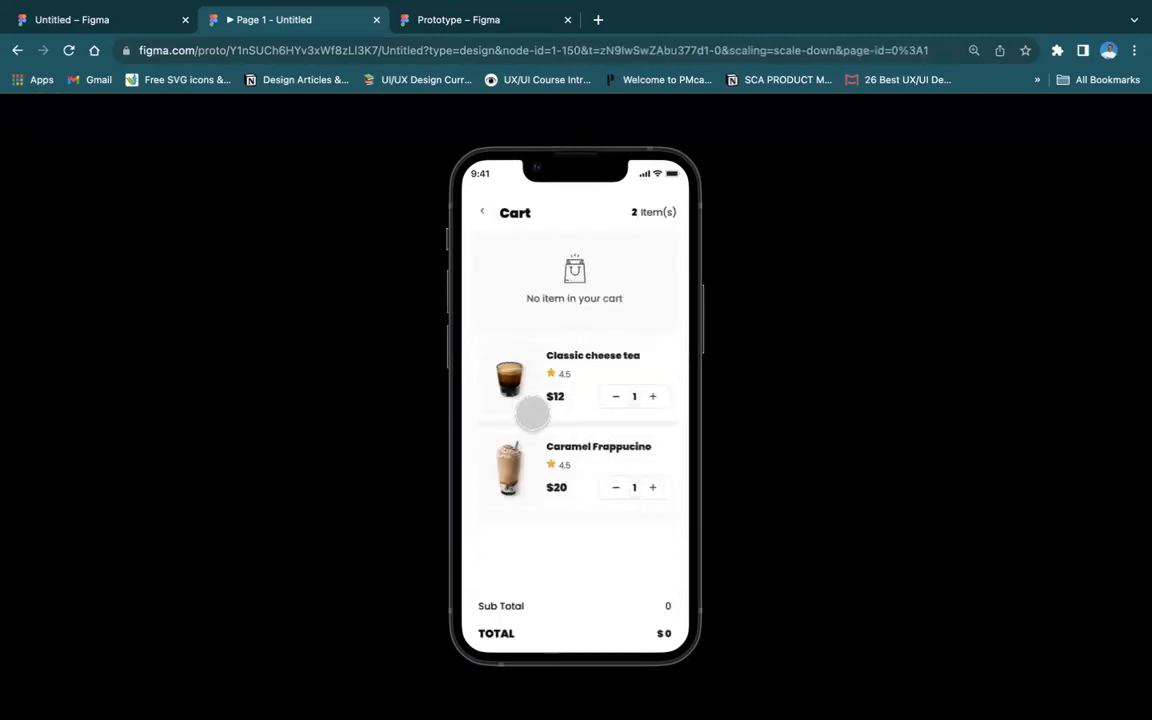
# Add a second Classic cheese tea from the preview's home screen and check its quantity in the cart
pyautogui.click(482, 212)
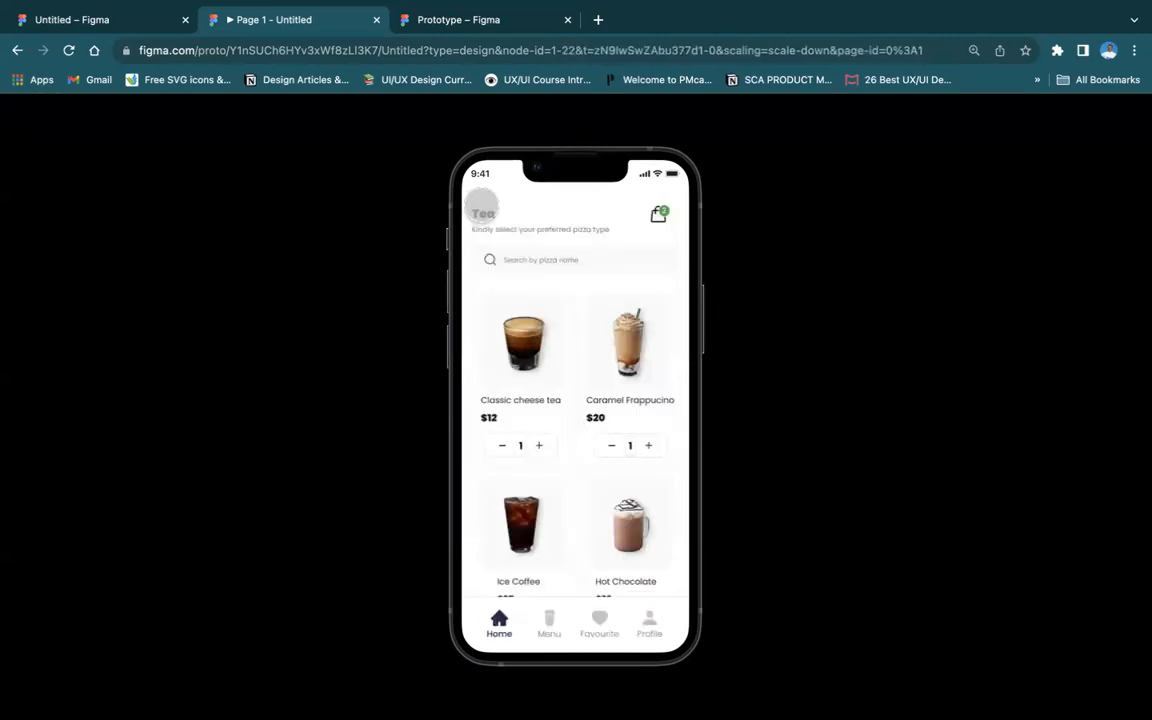
pyautogui.moveTo(648, 586); pyautogui.dragTo(590, 469)
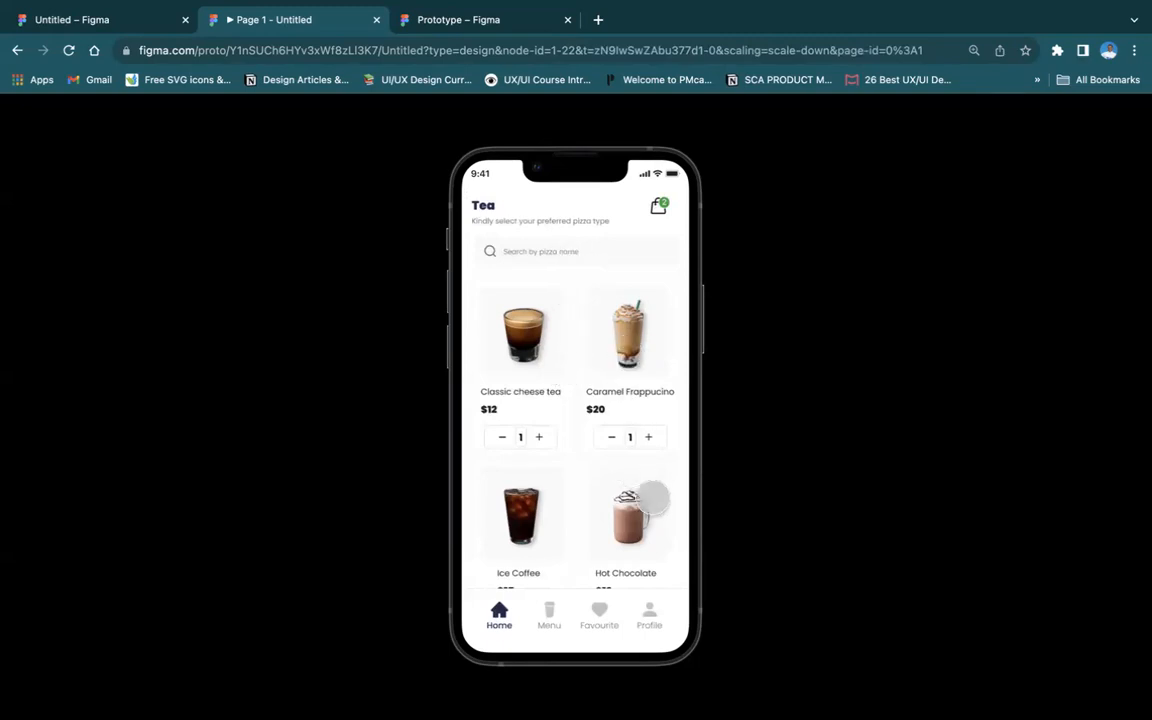
pyautogui.click(538, 436)
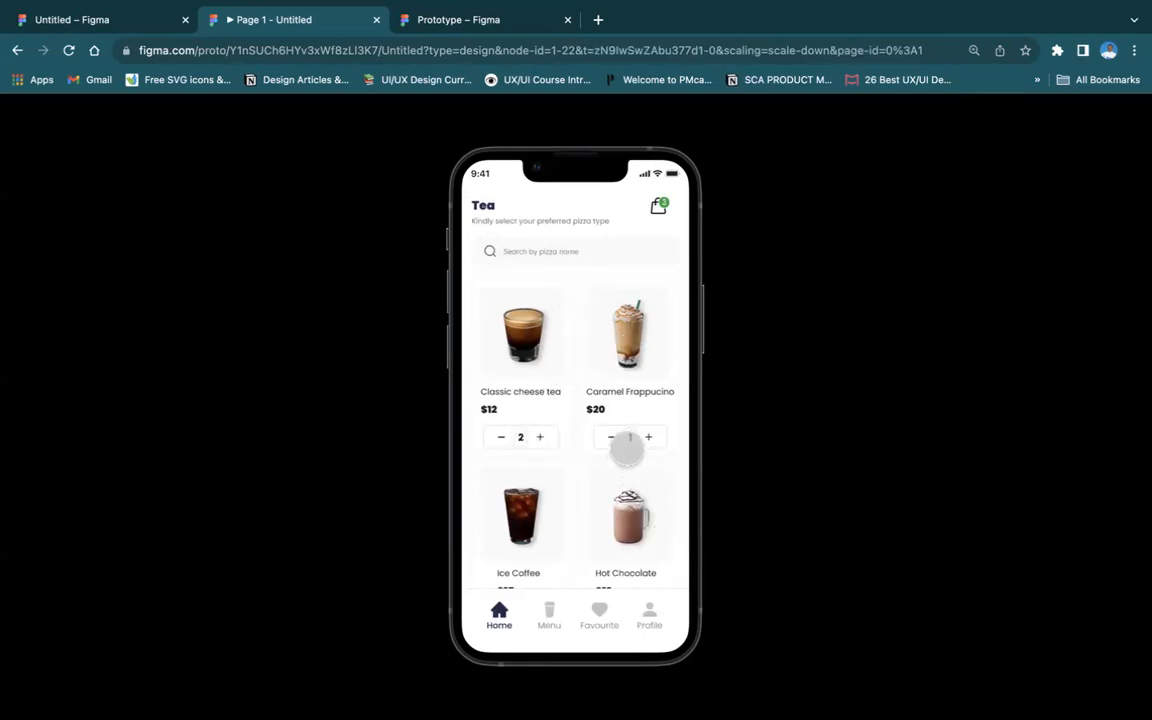
pyautogui.click(658, 205)
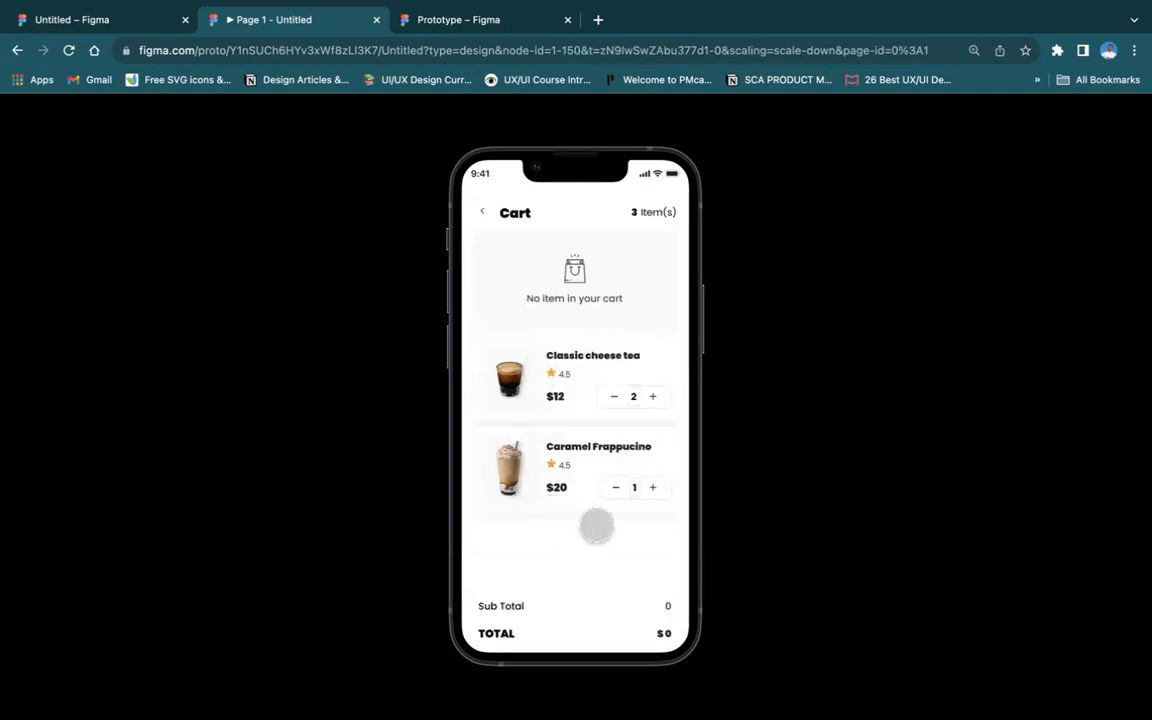
# Test the cart's back arrow, Caramel Frappucino minus and Classic cheese tea plus controls, ending on the home screen
pyautogui.click(494, 213)
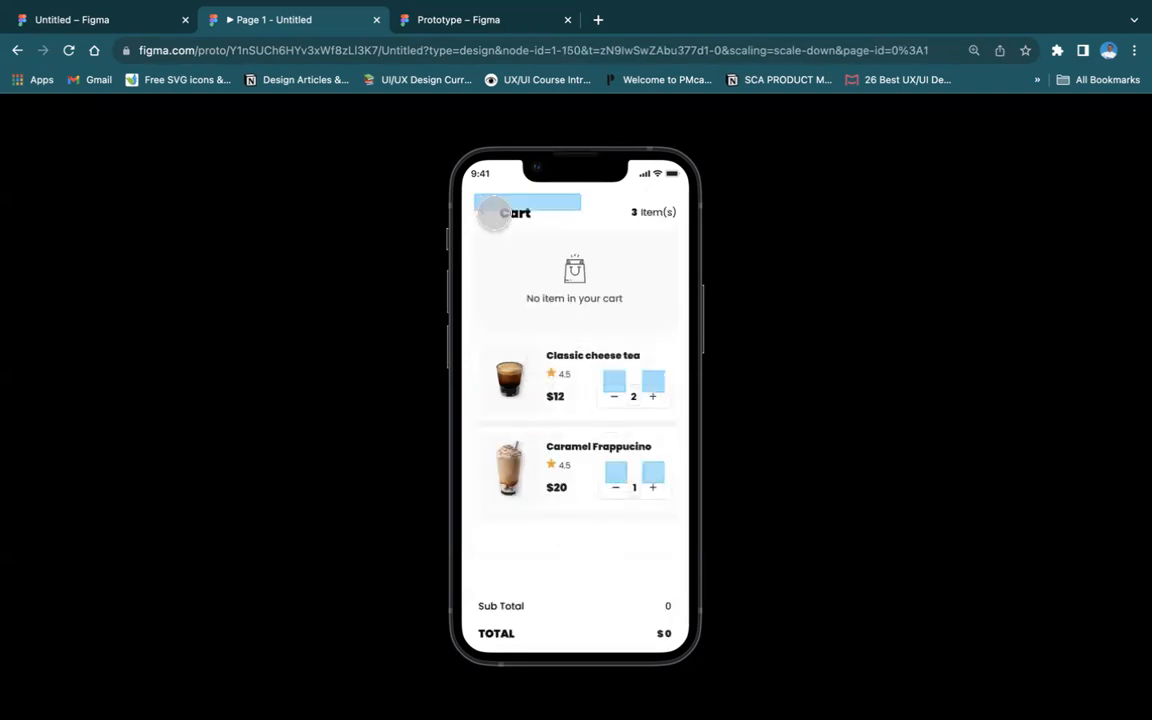
pyautogui.click(476, 216)
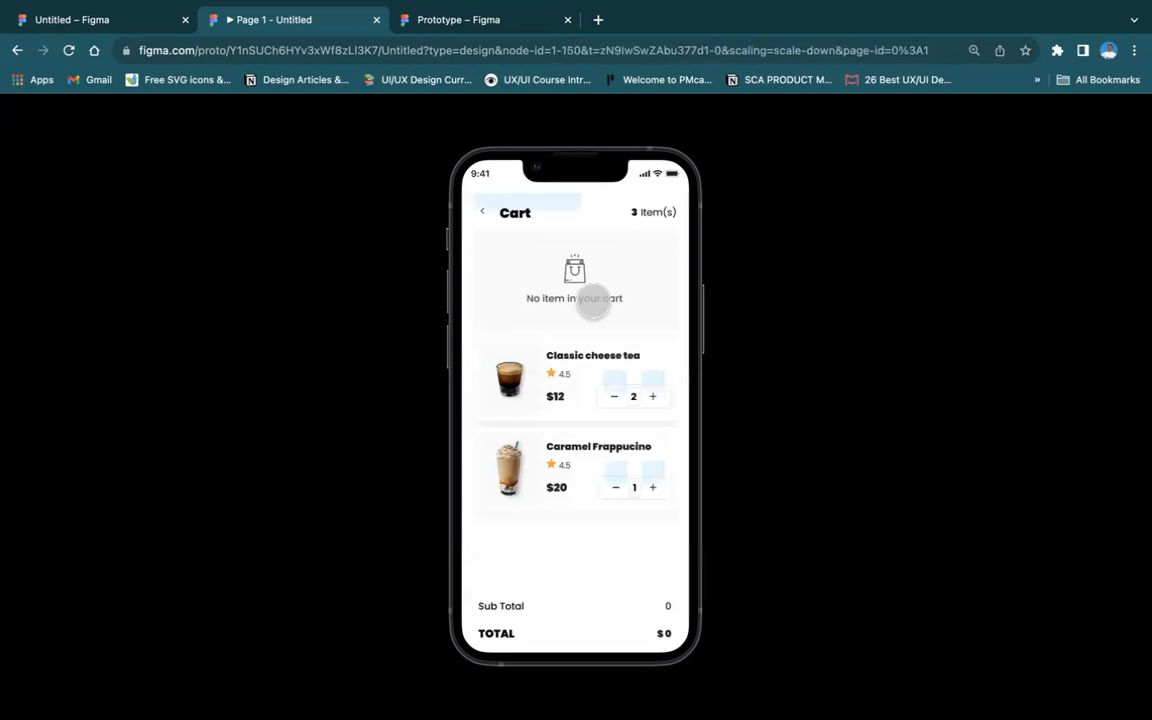
pyautogui.click(609, 491)
pyautogui.click(614, 488)
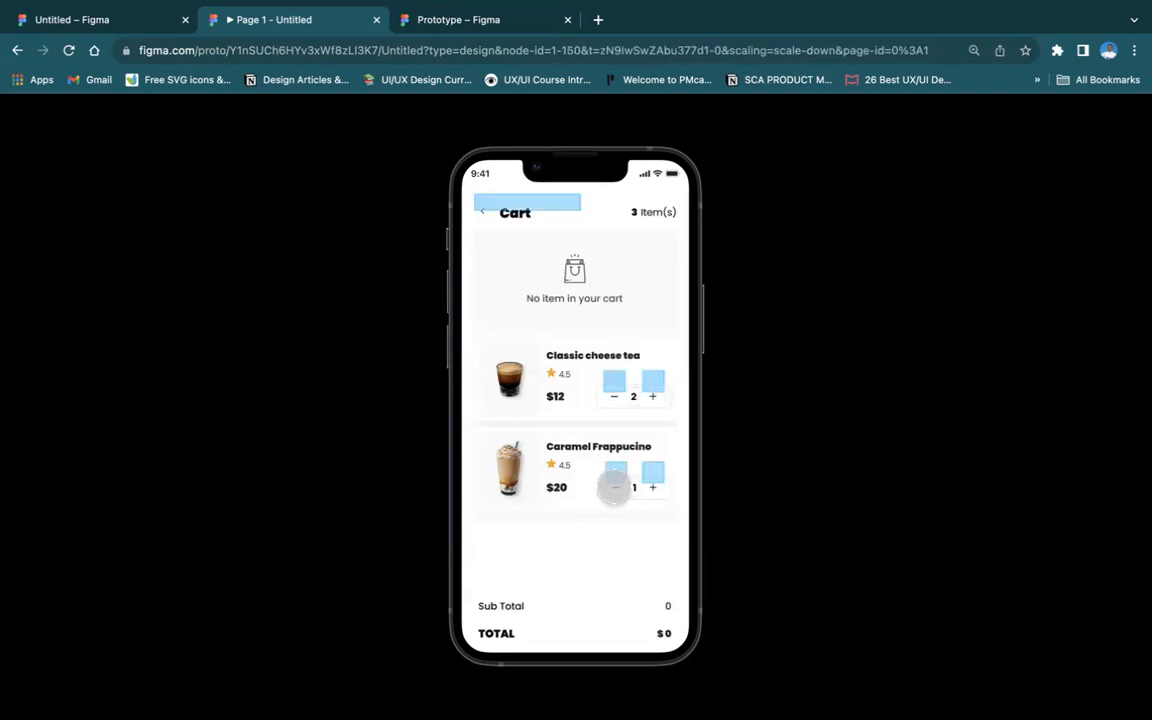
pyautogui.click(615, 486)
pyautogui.click(656, 396)
pyautogui.click(482, 213)
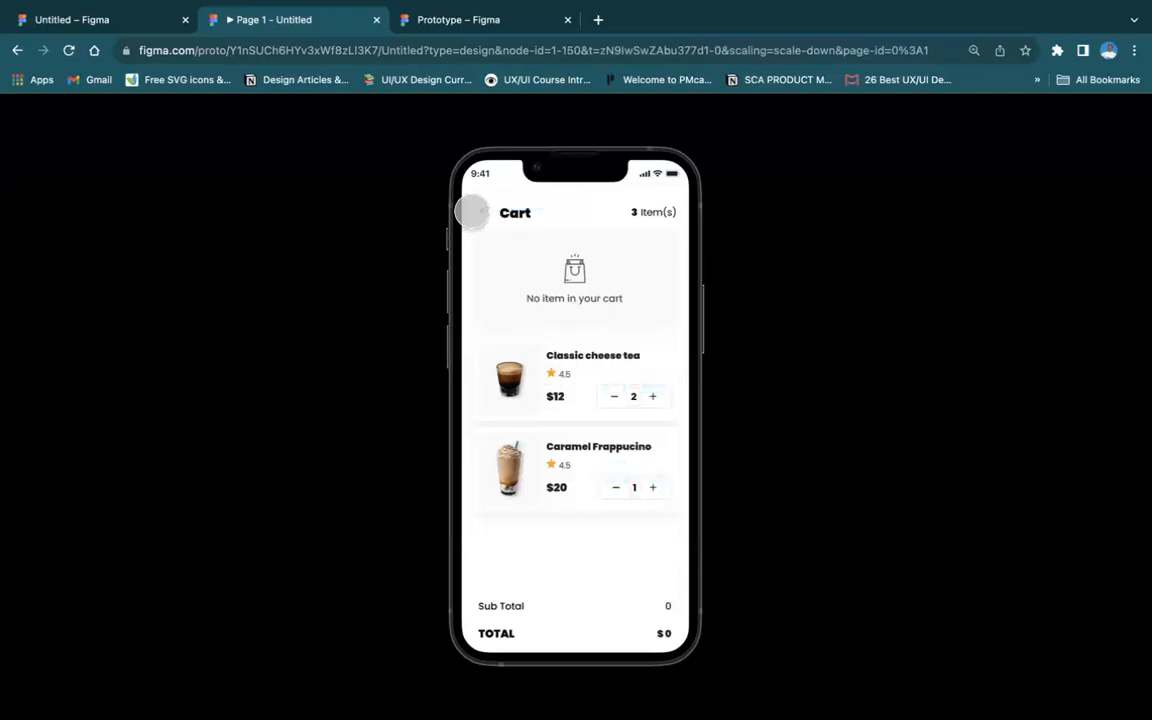
pyautogui.click(481, 211)
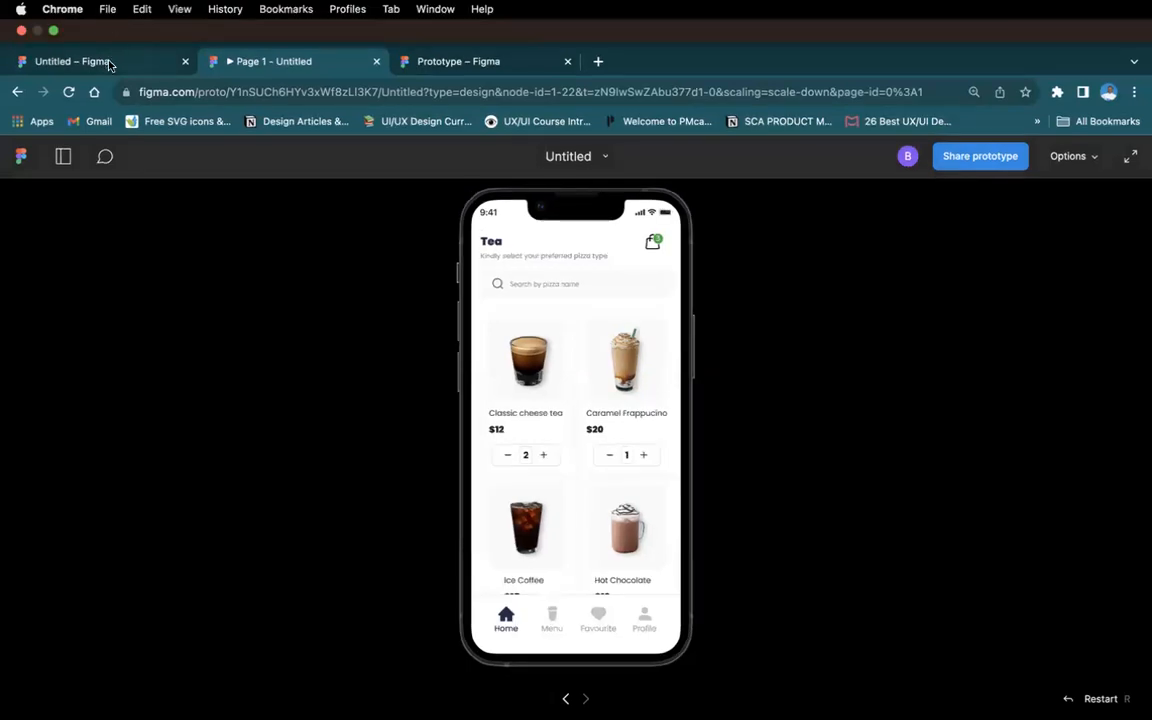
# Return to the design file and add a second Conditional action to the main Counter component's minus button tap interaction
pyautogui.click(100, 55)
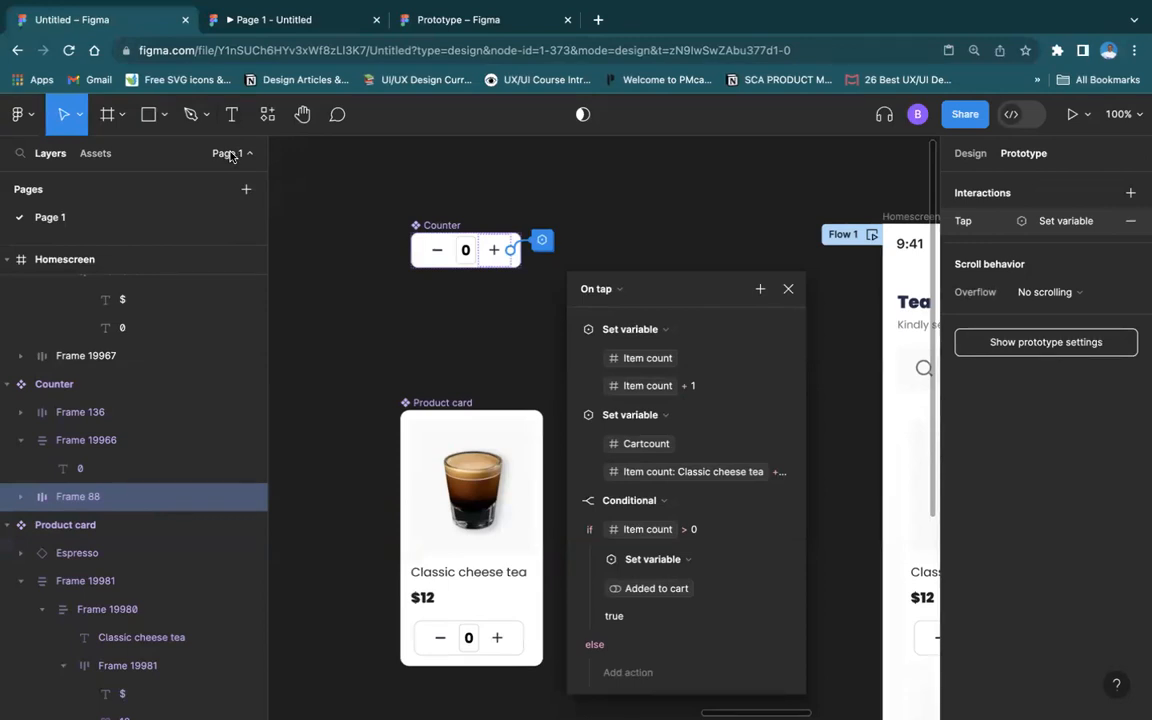
pyautogui.click(437, 247)
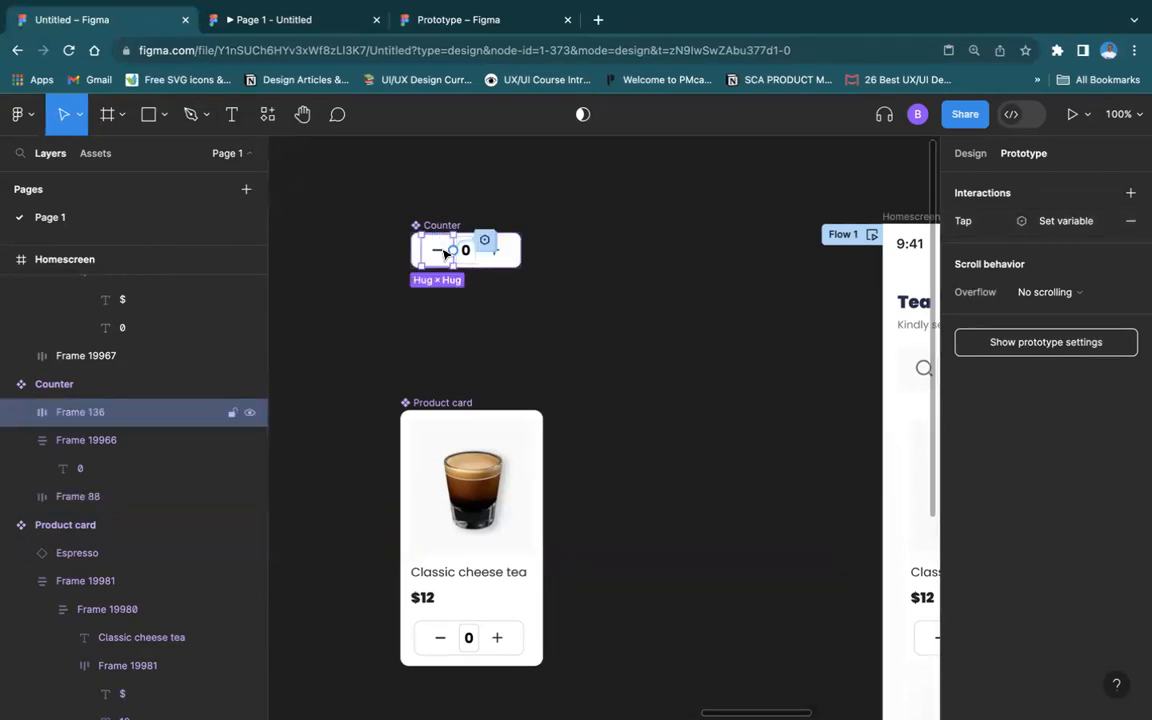
pyautogui.click(486, 242)
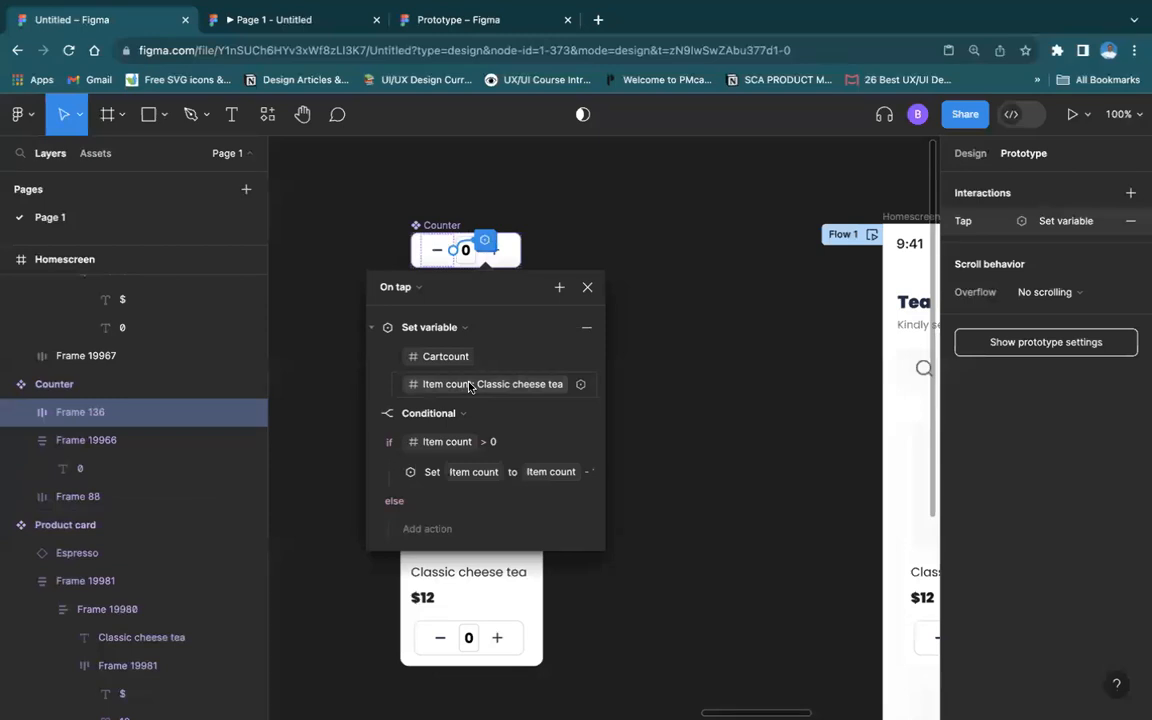
pyautogui.click(559, 287)
pyautogui.click(615, 401)
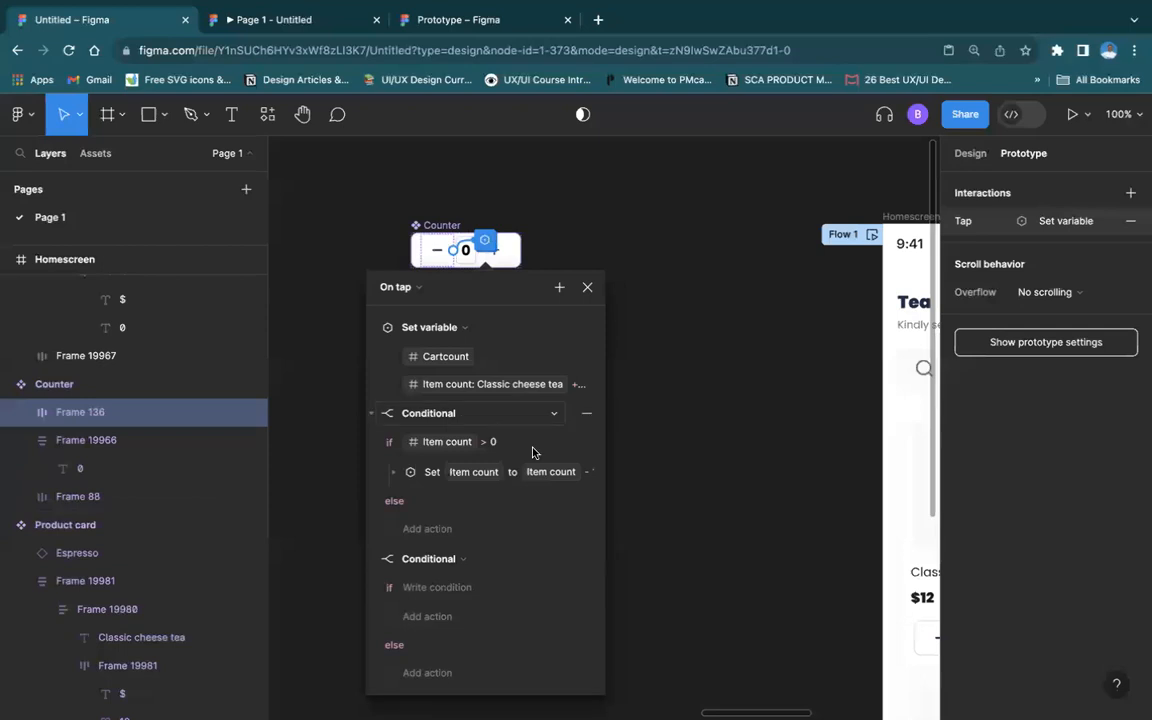
# Add a Set variable action targeting Item count to the else branch of the Item count > 0 condition
pyautogui.click(434, 530)
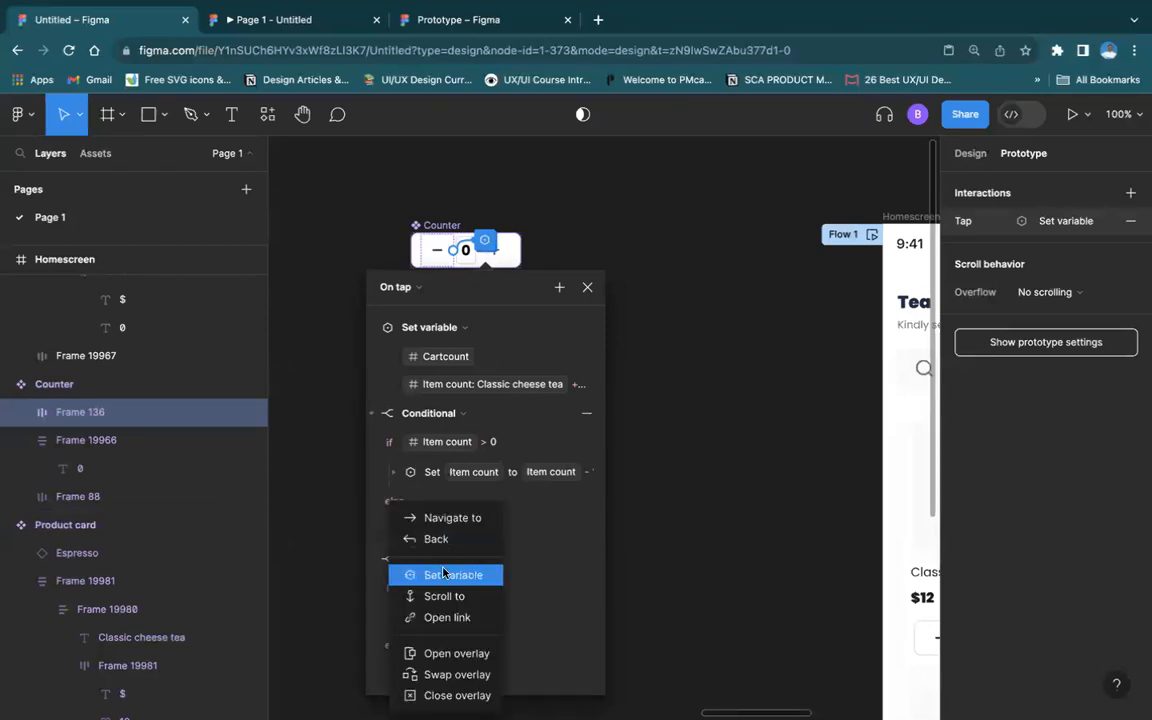
pyautogui.click(443, 574)
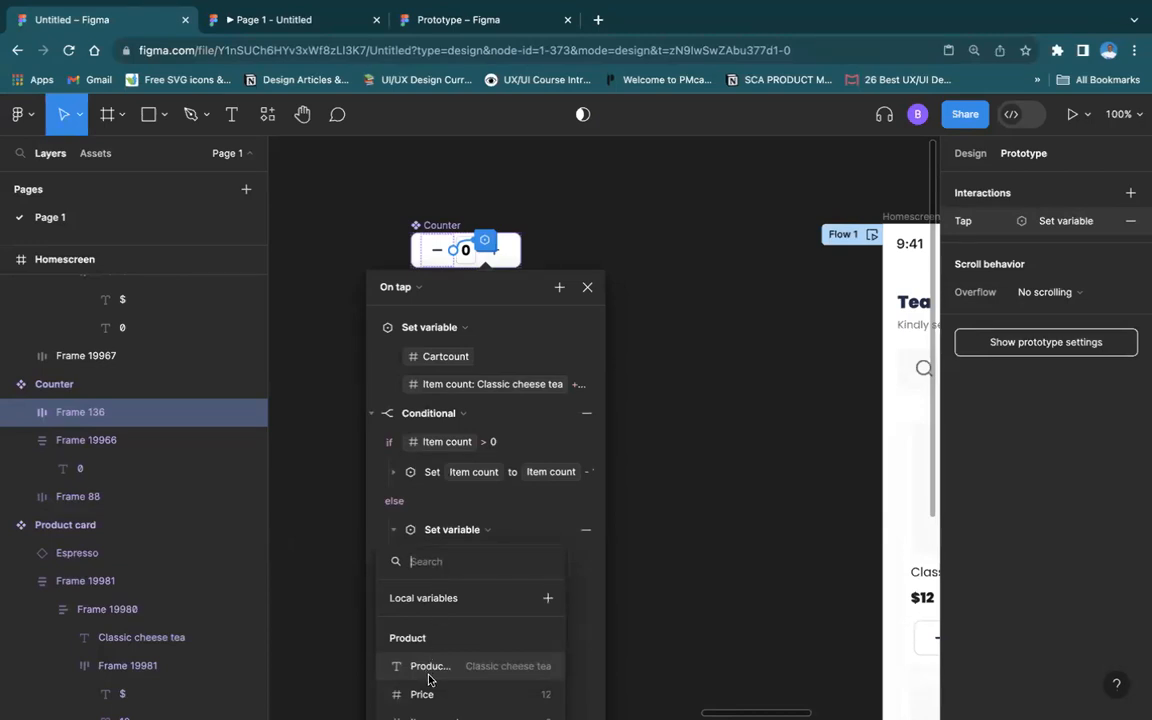
pyautogui.scroll(-3, 597, 440)
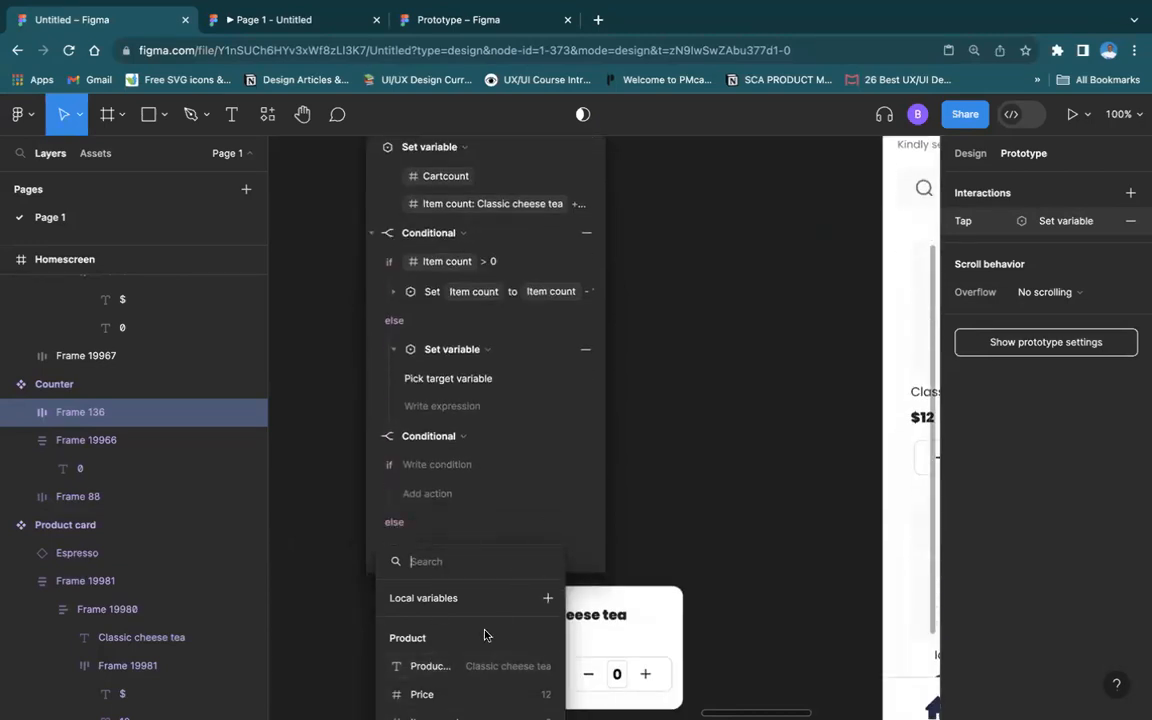
pyautogui.write('ite')
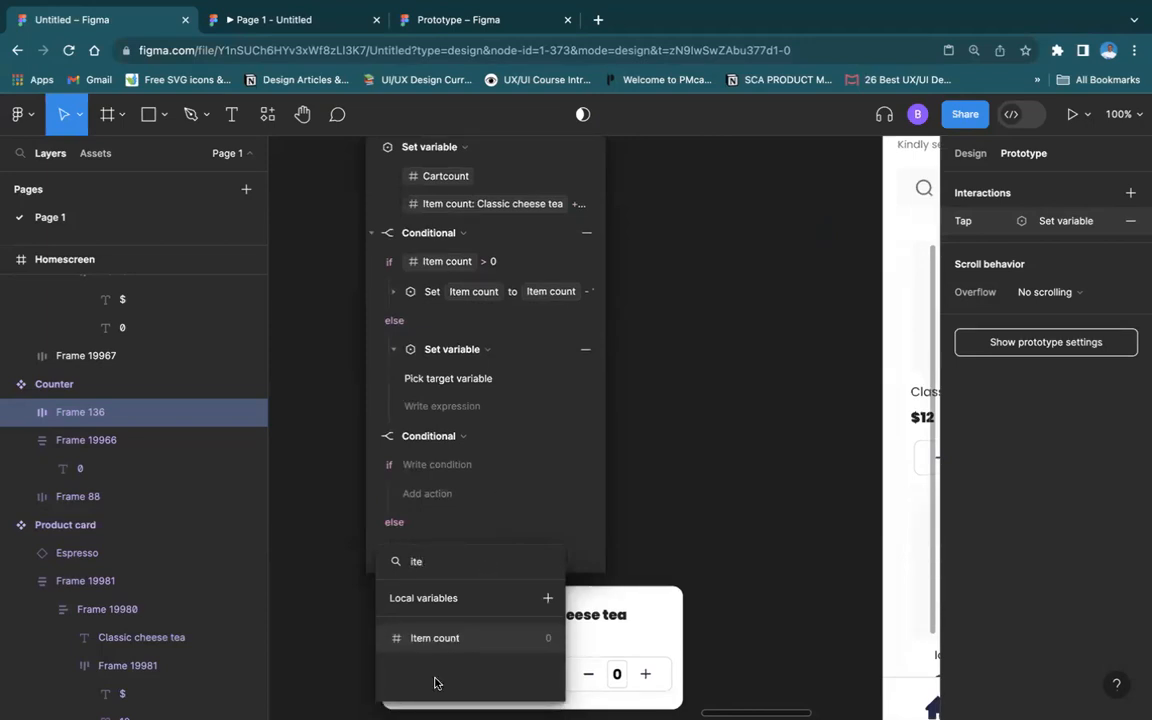
pyautogui.click(455, 638)
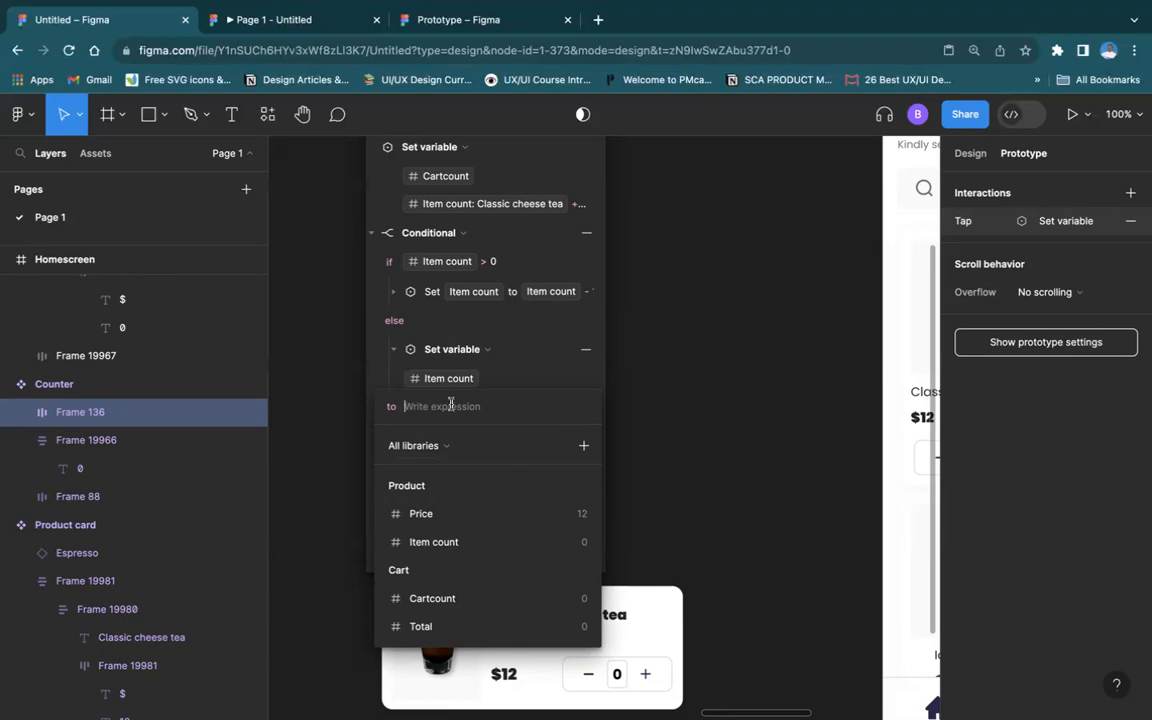
# Try 0 as the else branch's Item count value, clear it and reselect Item count as the target variable
pyautogui.write('0')
pyautogui.press('BackSpace')
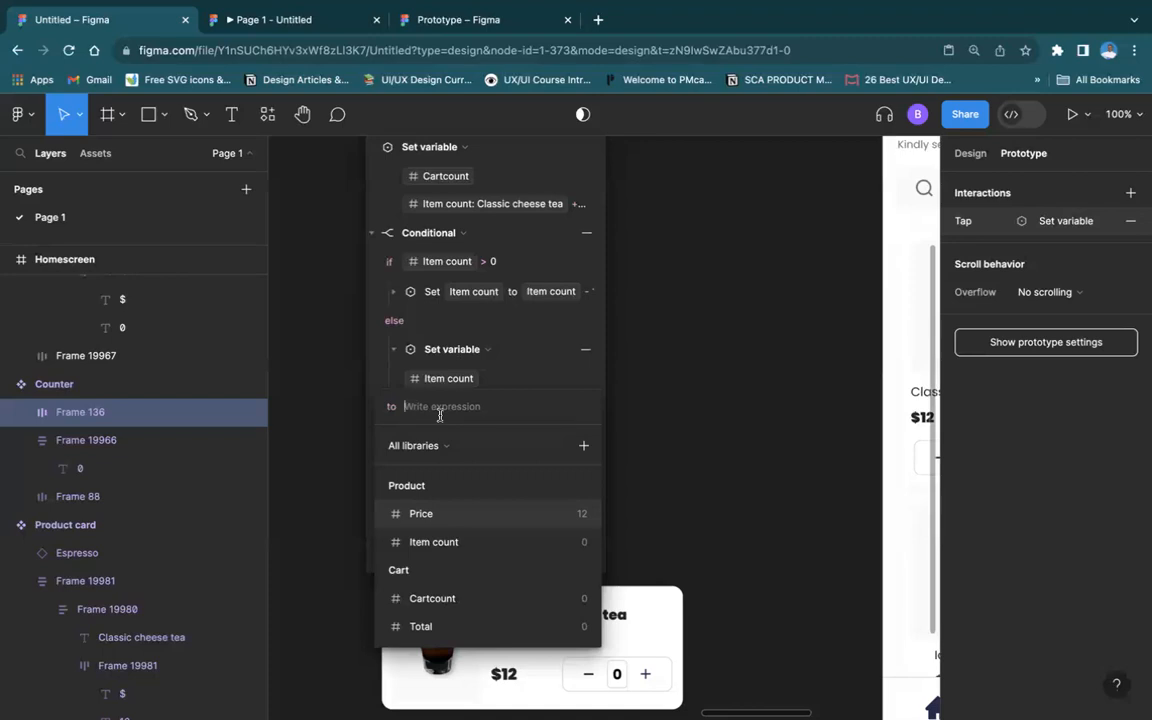
pyautogui.click(467, 380)
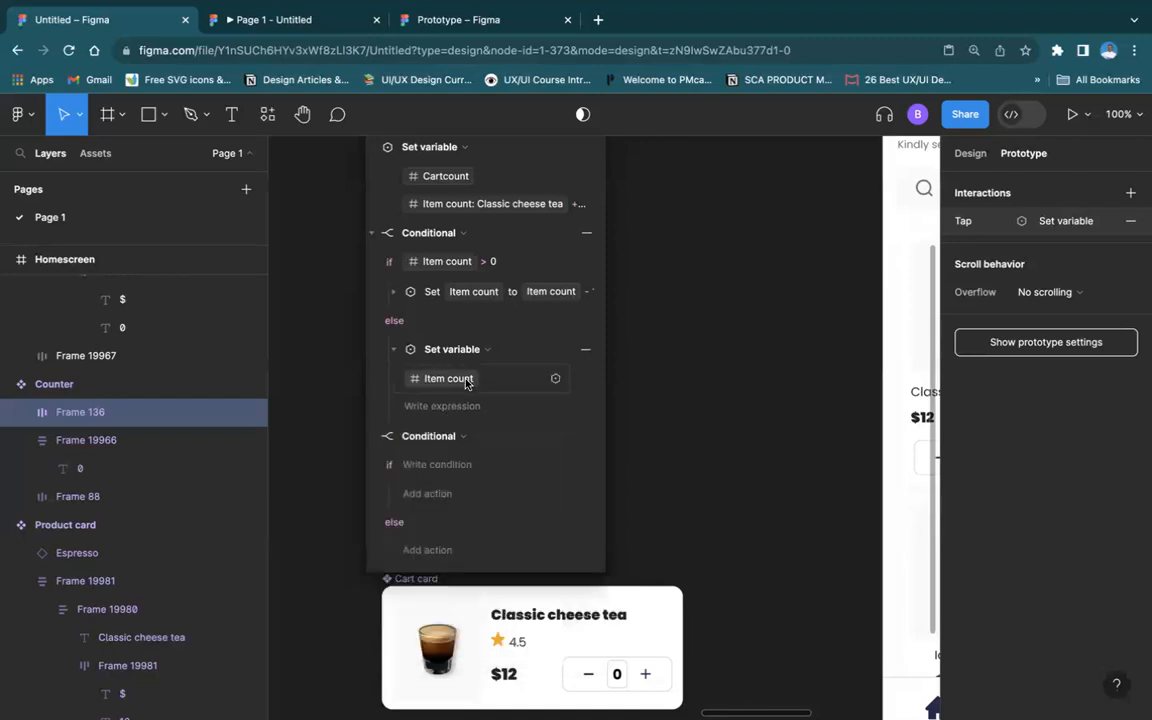
pyautogui.click(467, 380)
pyautogui.write('ite')
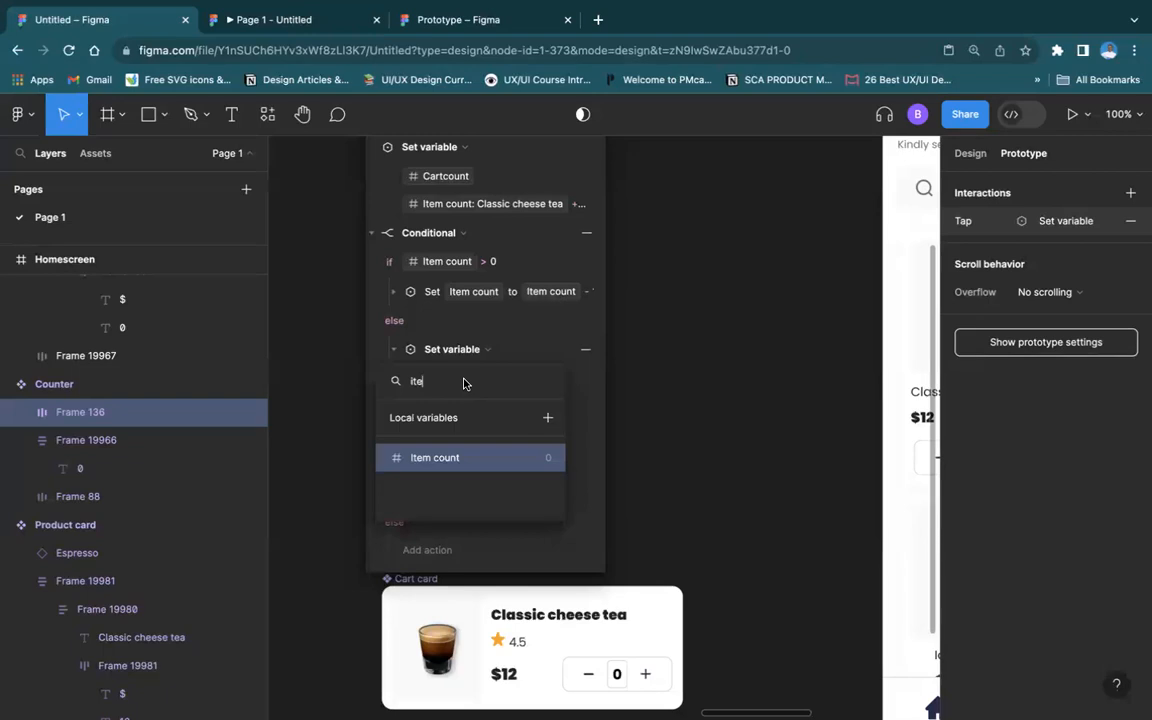
pyautogui.press('Return')
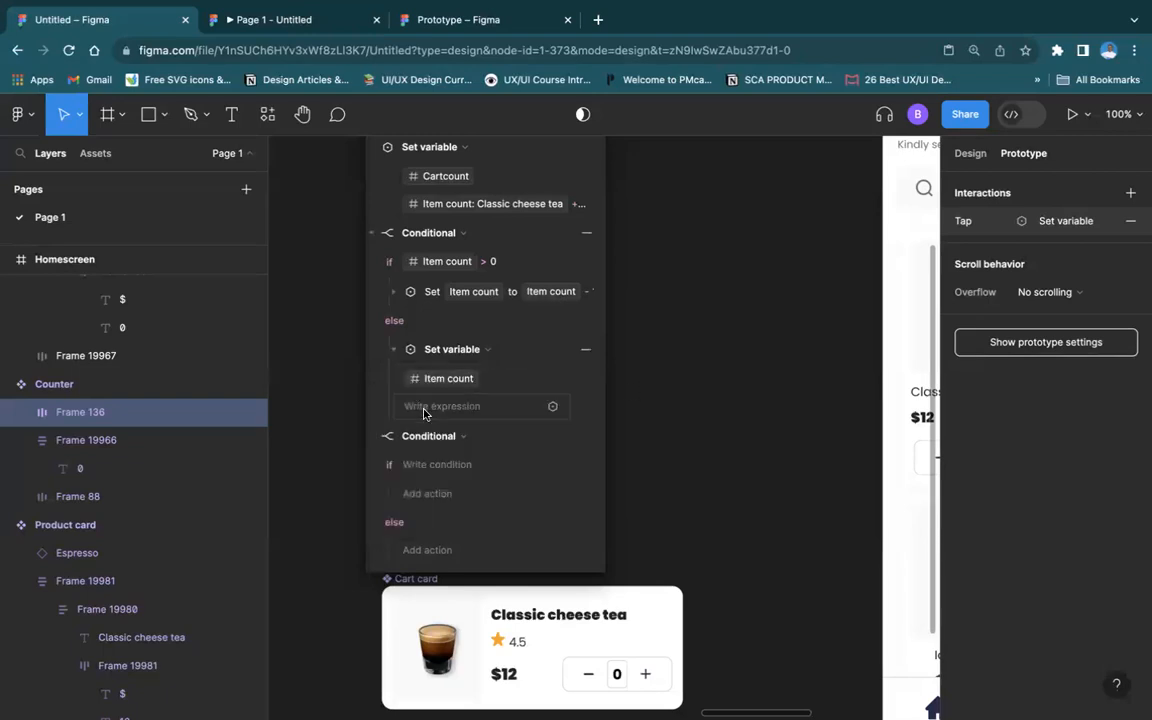
# Set the second Conditional's condition to Item count == 0 in the Counter minus button's tap interaction
pyautogui.click(432, 464)
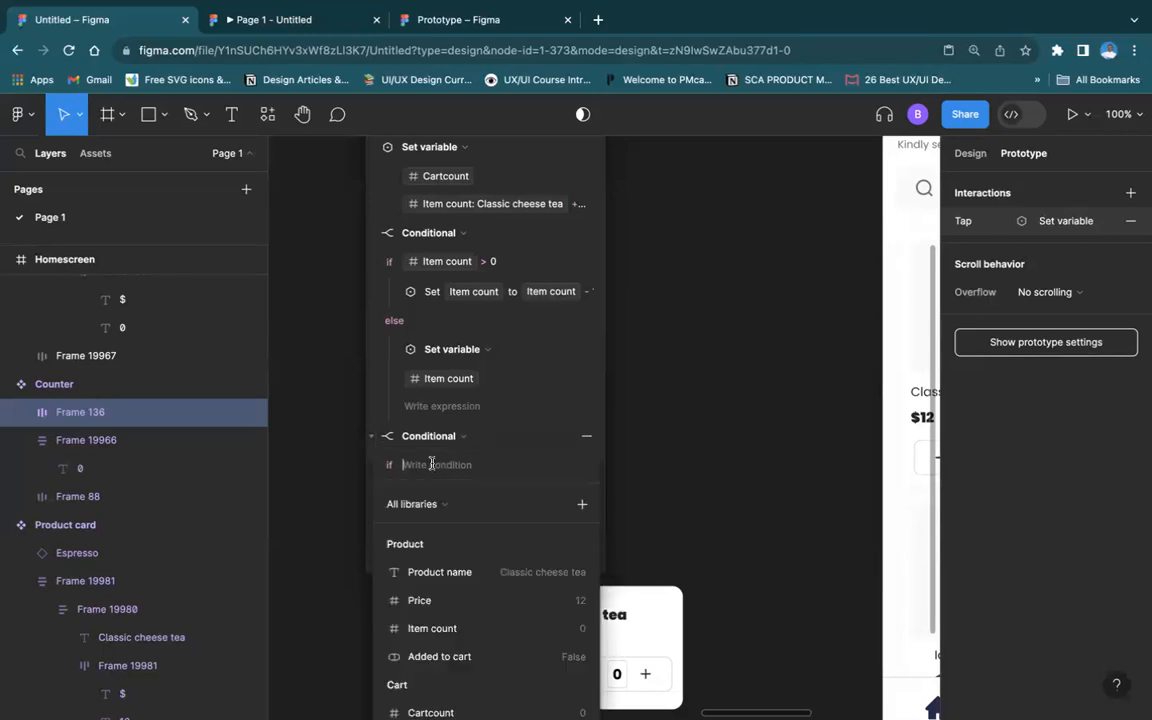
pyautogui.click(458, 628)
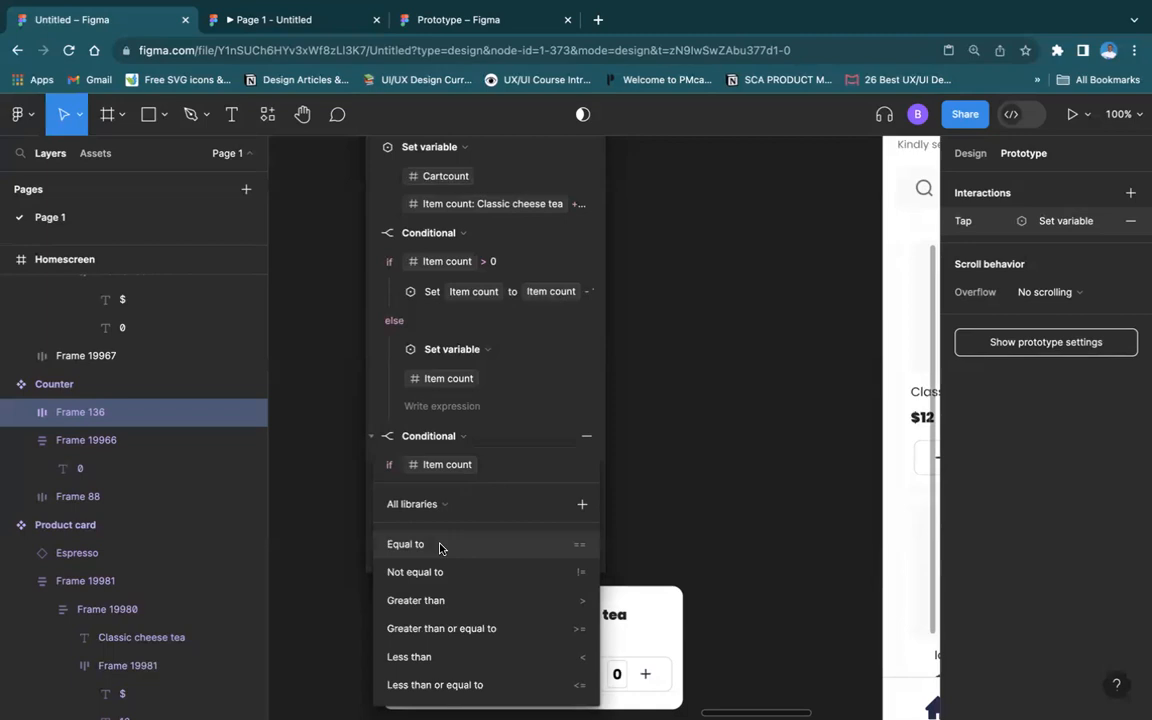
pyautogui.click(440, 547)
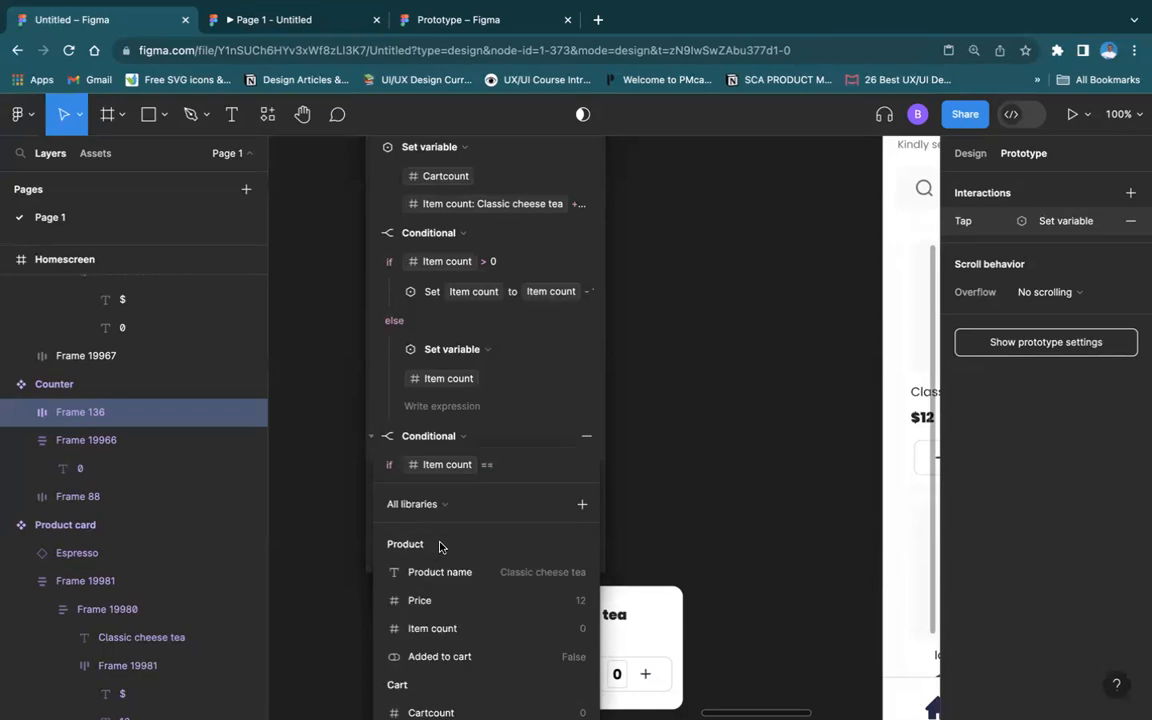
pyautogui.press('BackSpace')
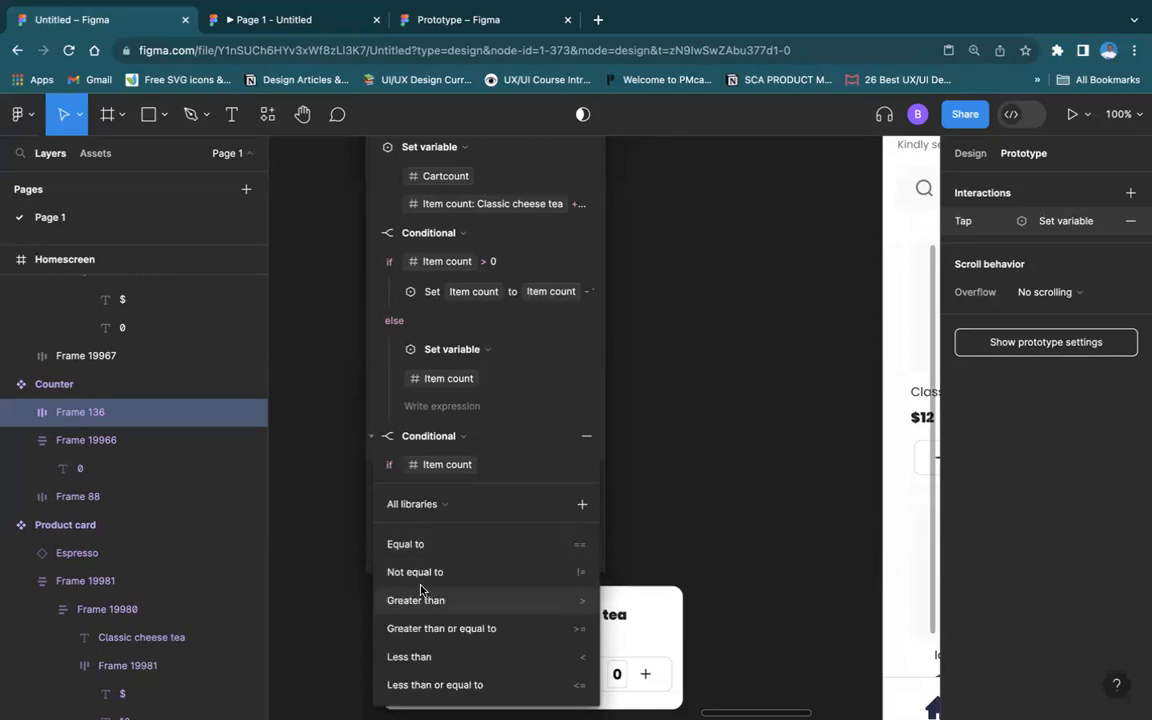
pyautogui.click(420, 545)
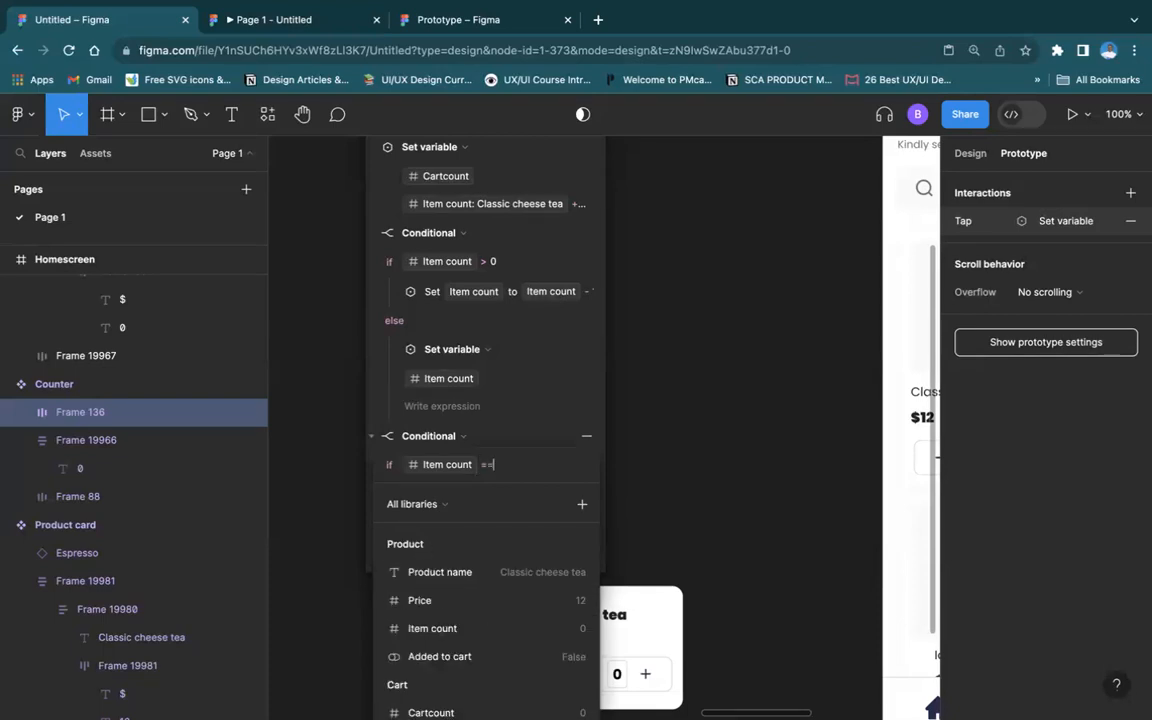
pyautogui.write('0')
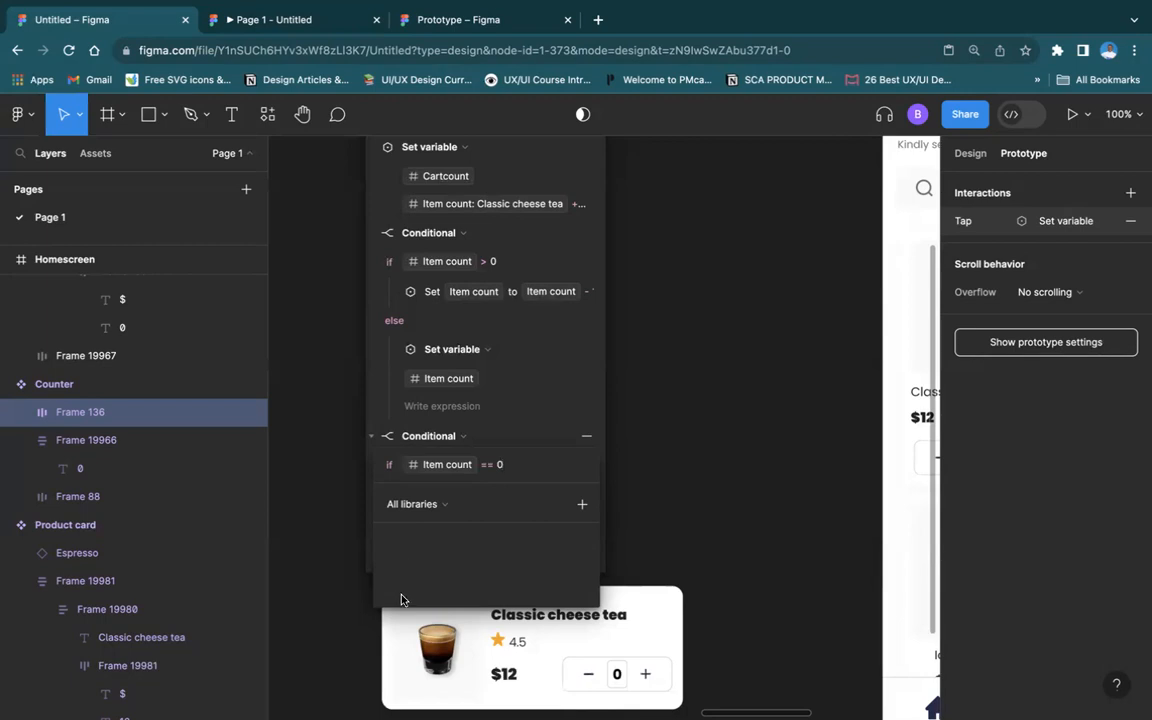
pyautogui.press('Return')
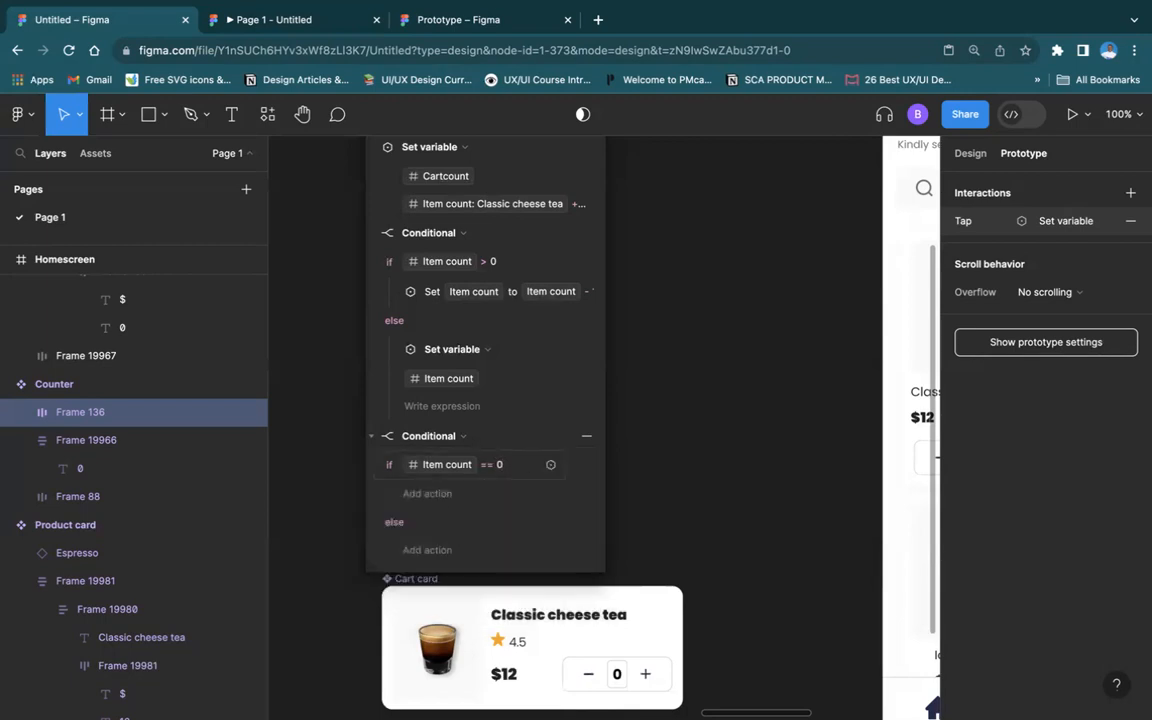
pyautogui.click(445, 495)
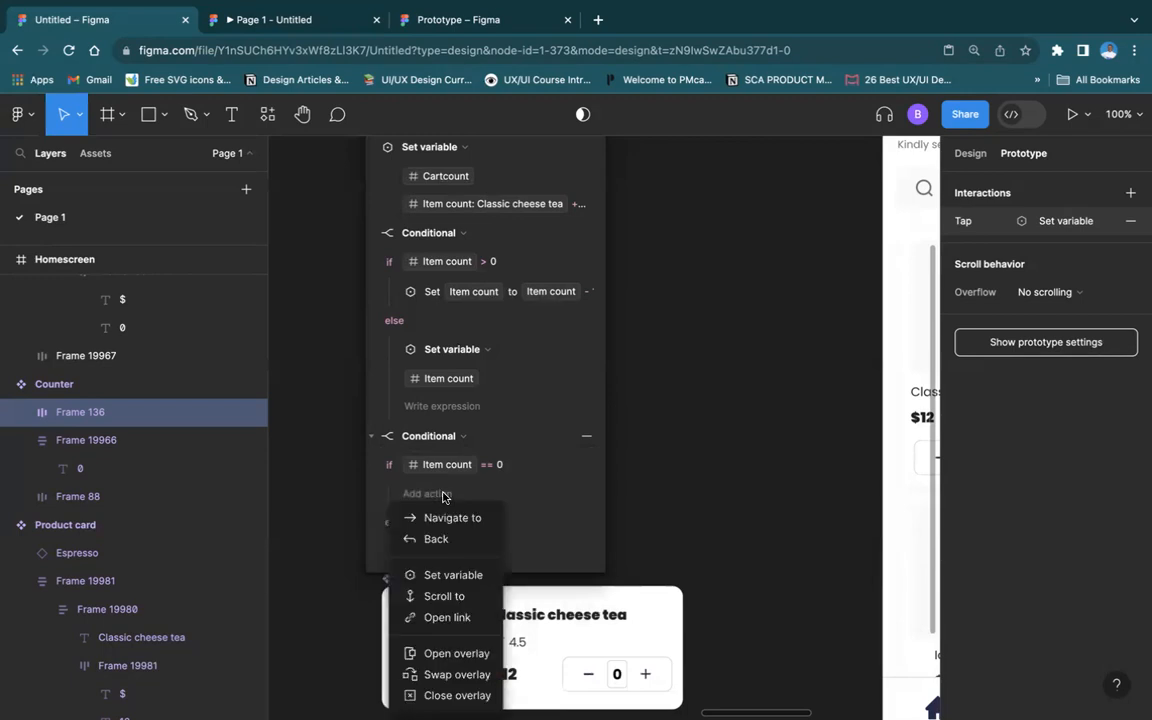
pyautogui.click(443, 497)
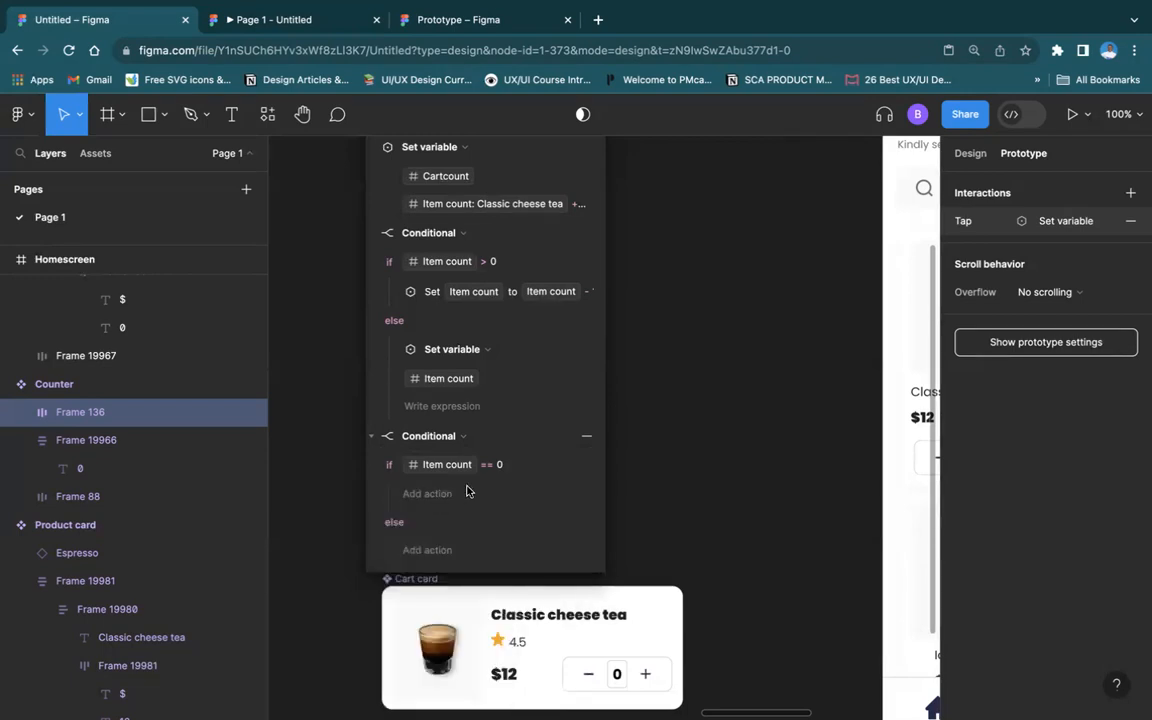
pyautogui.click(419, 497)
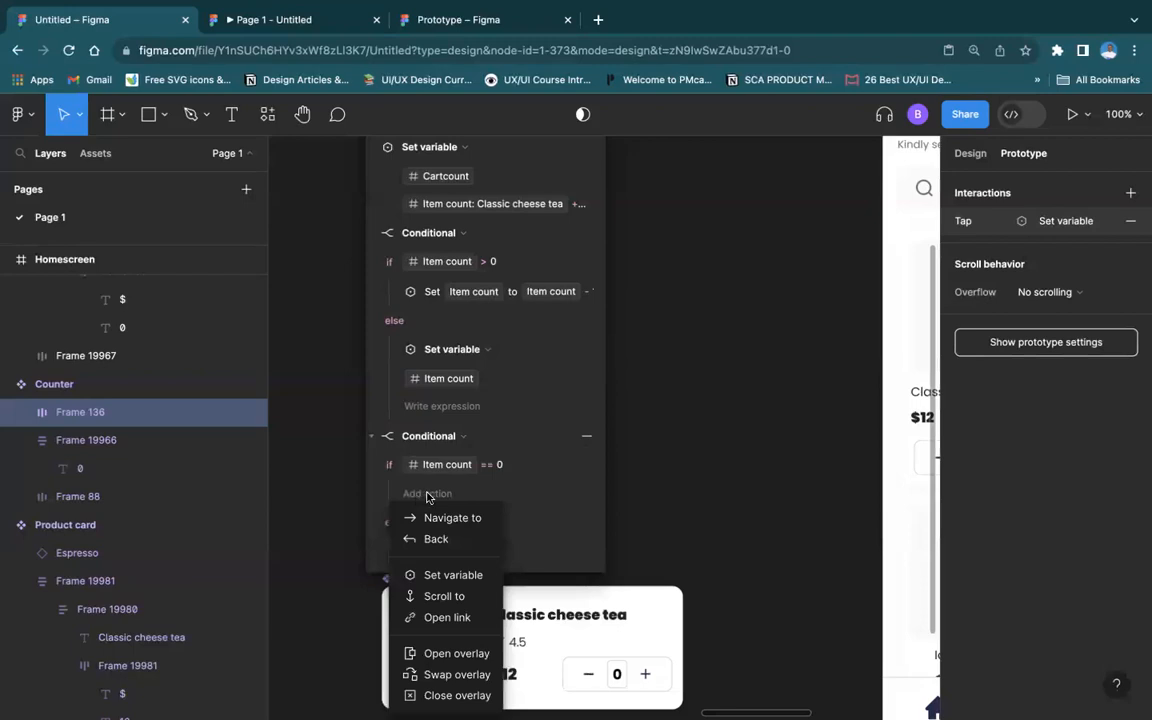
pyautogui.click(428, 495)
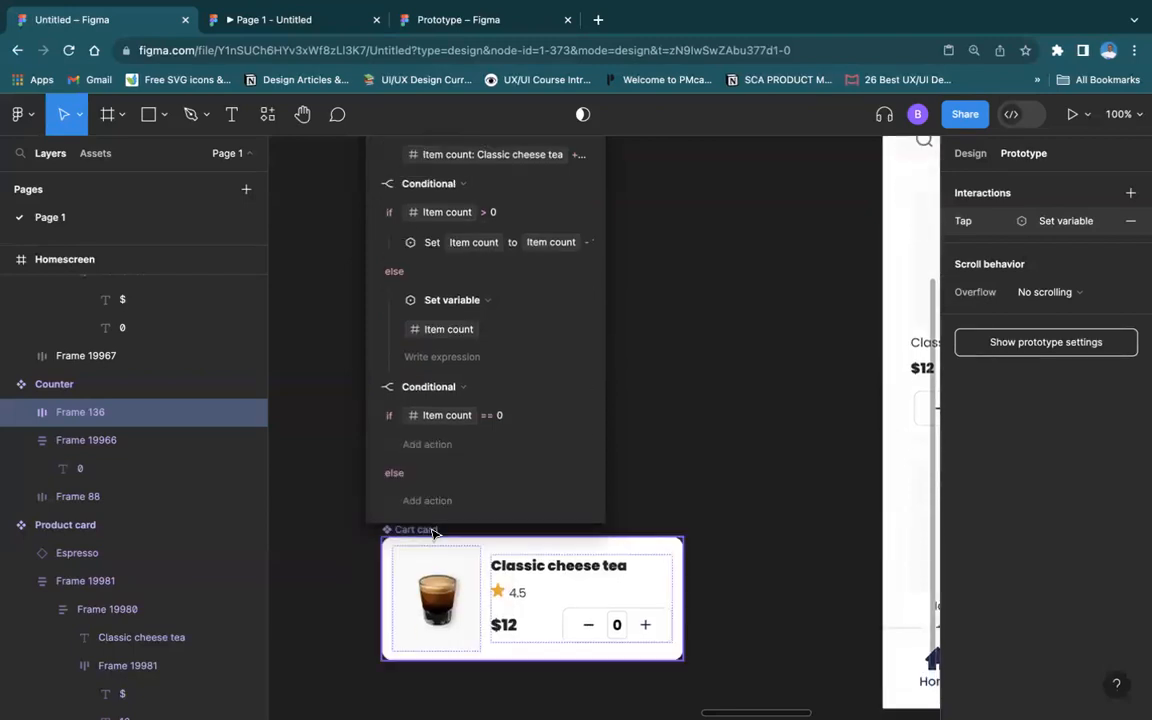
pyautogui.scroll(-3, 433, 480)
pyautogui.click(432, 392)
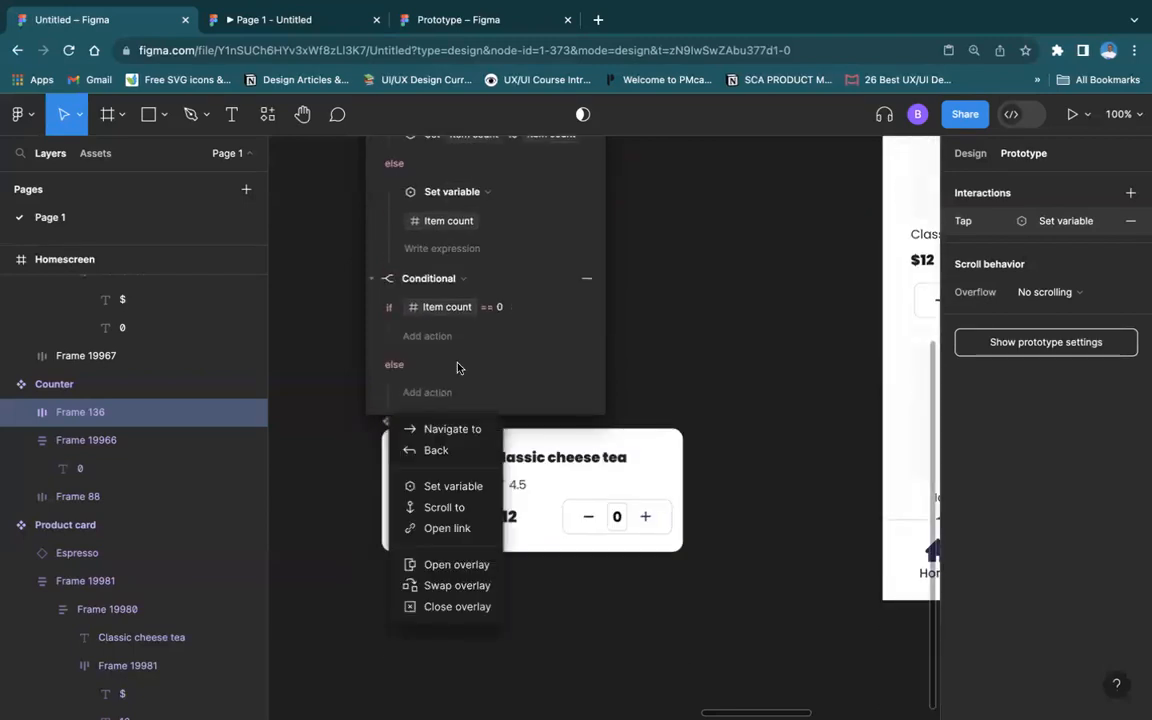
pyautogui.click(452, 344)
pyautogui.click(449, 337)
pyautogui.click(447, 338)
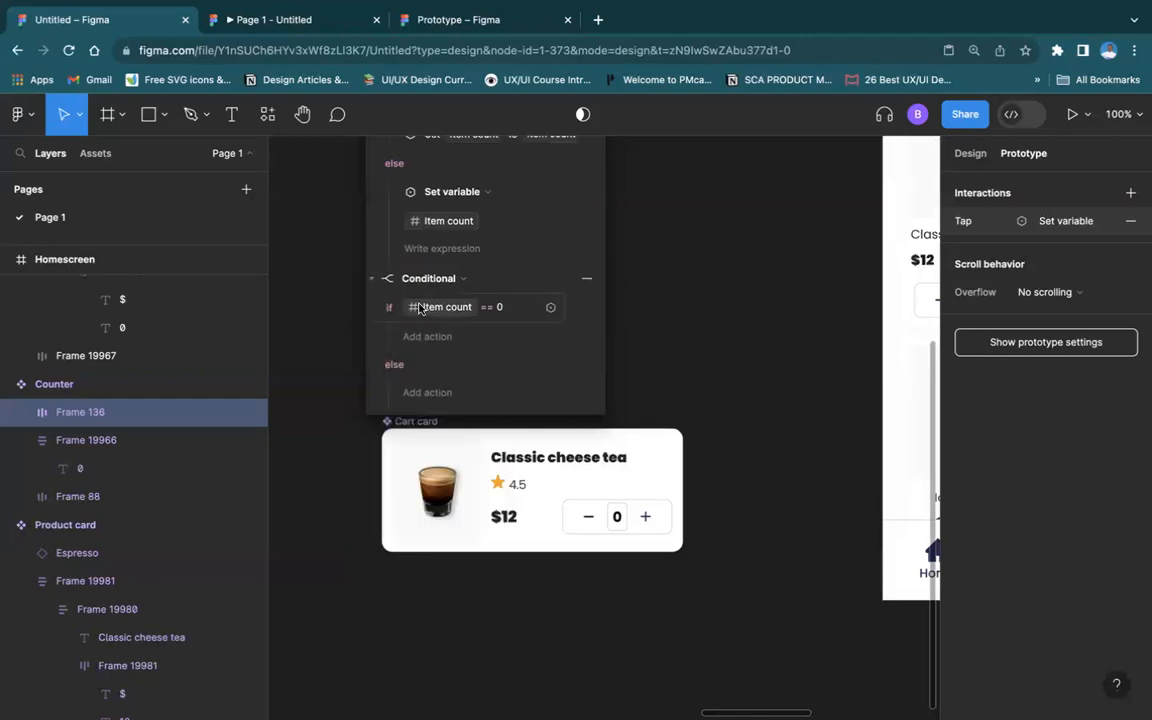
# Try Ifempty in place of Item count in the second condition, then undo the replacement
pyautogui.click(410, 307)
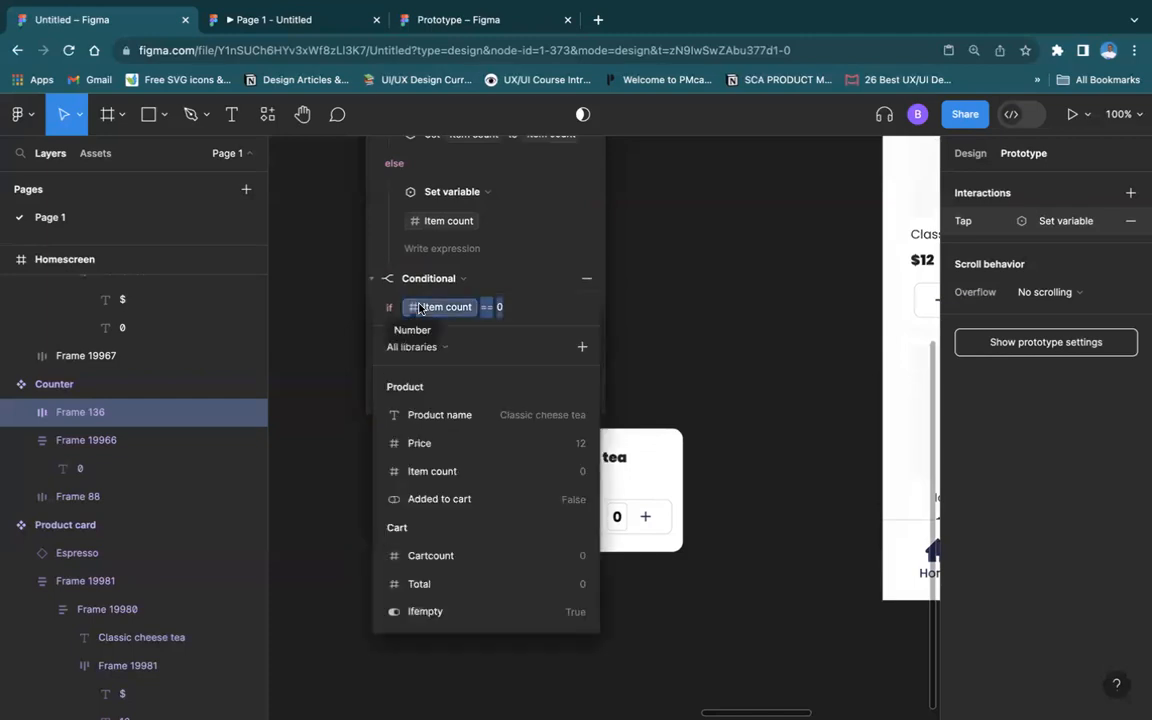
pyautogui.click(452, 612)
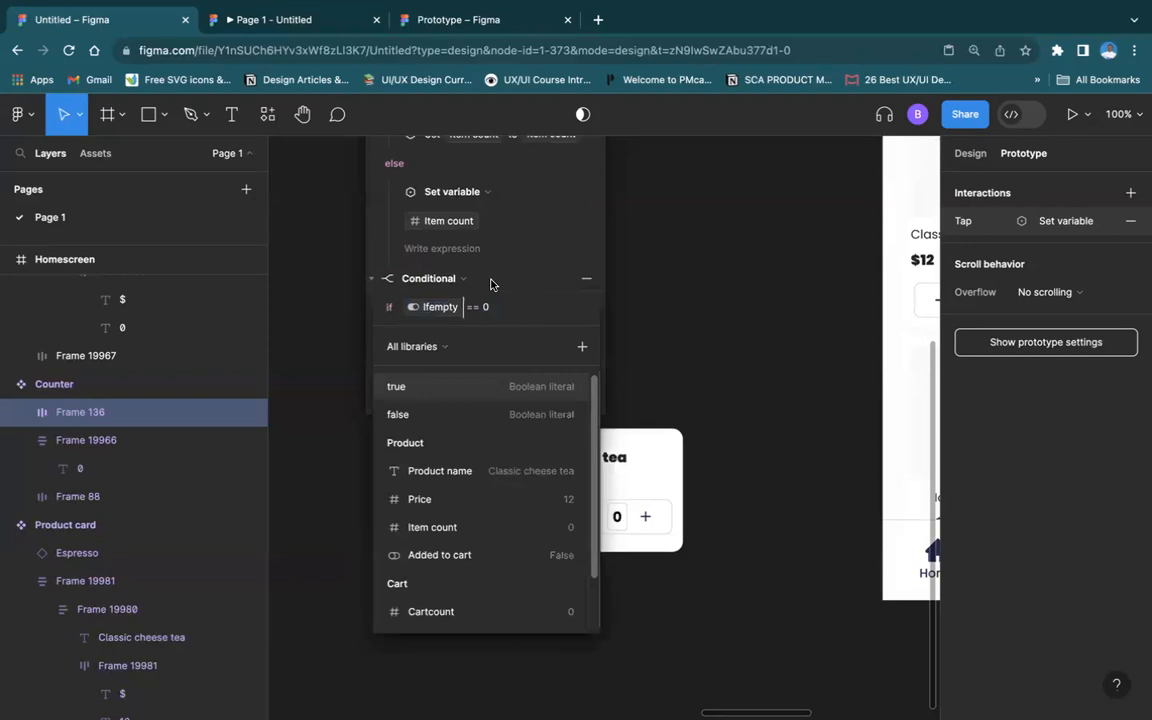
pyautogui.hotkey('ctrl', 'z')
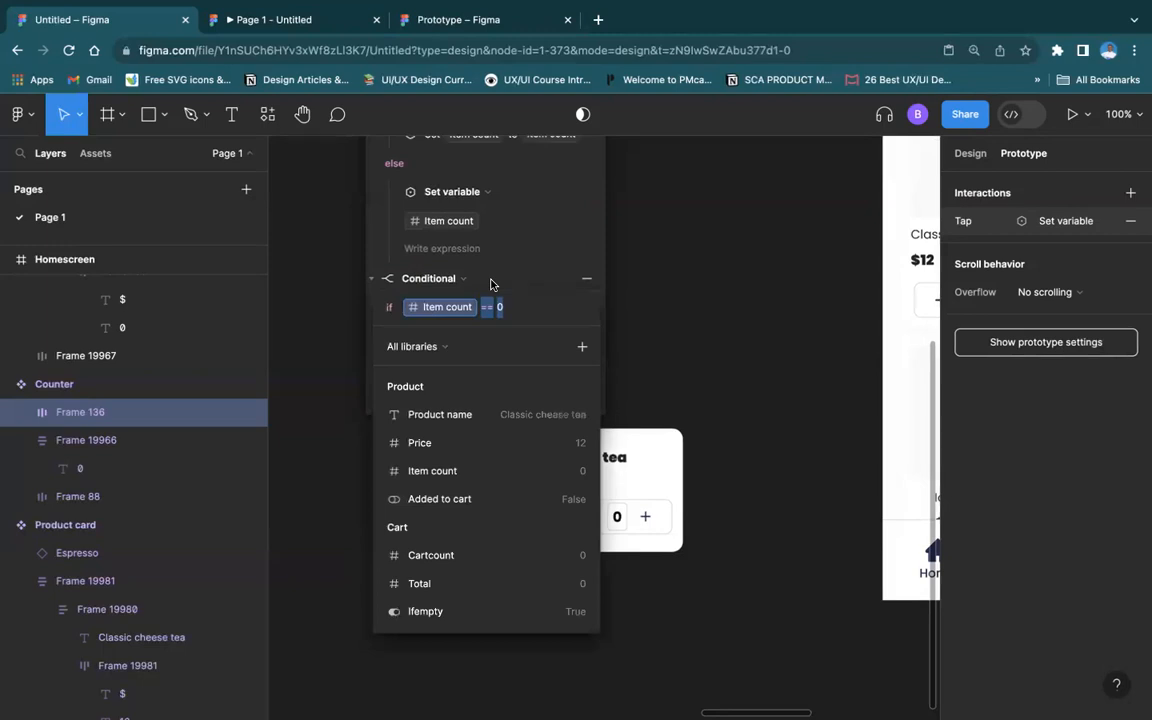
pyautogui.click(659, 353)
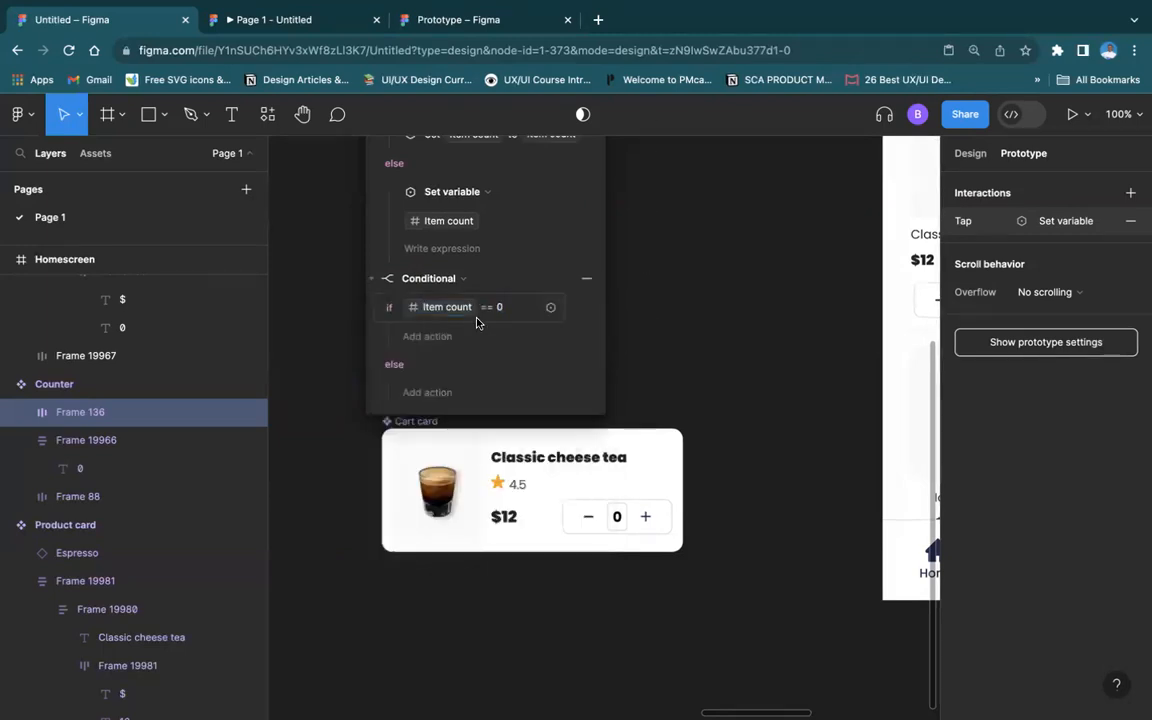
# Remove the Item count == 0 Conditional from the Counter minus button's tap interaction and close the interaction details
pyautogui.click(474, 310)
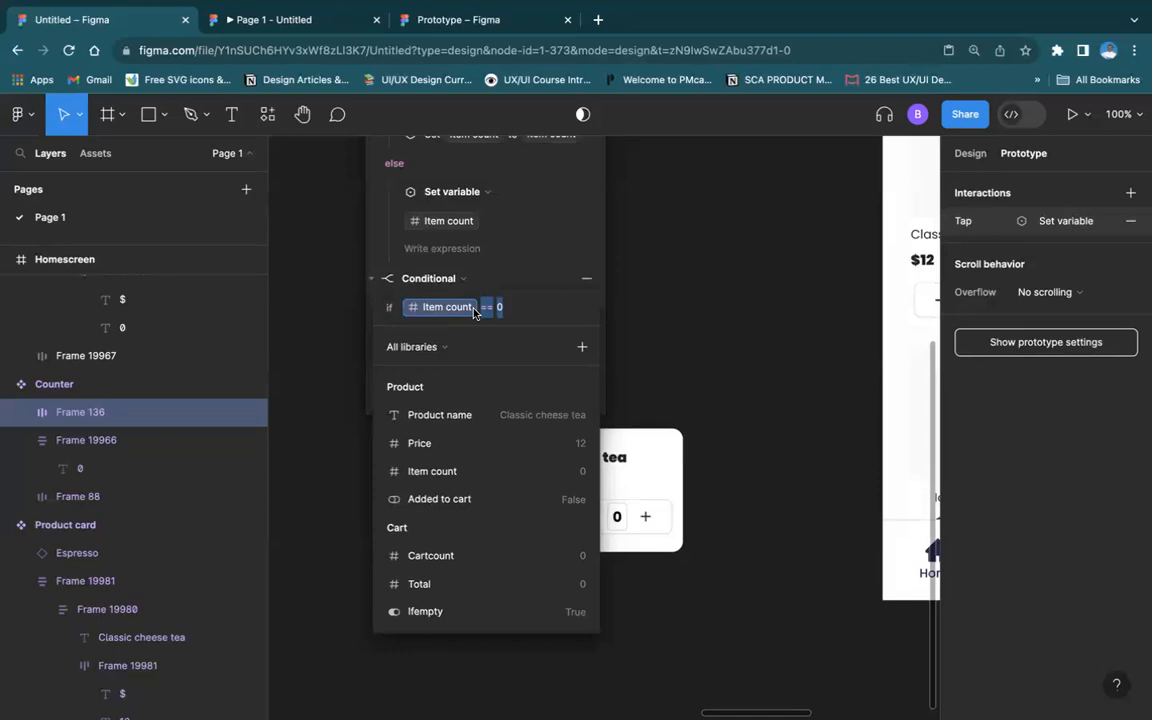
pyautogui.click(474, 310)
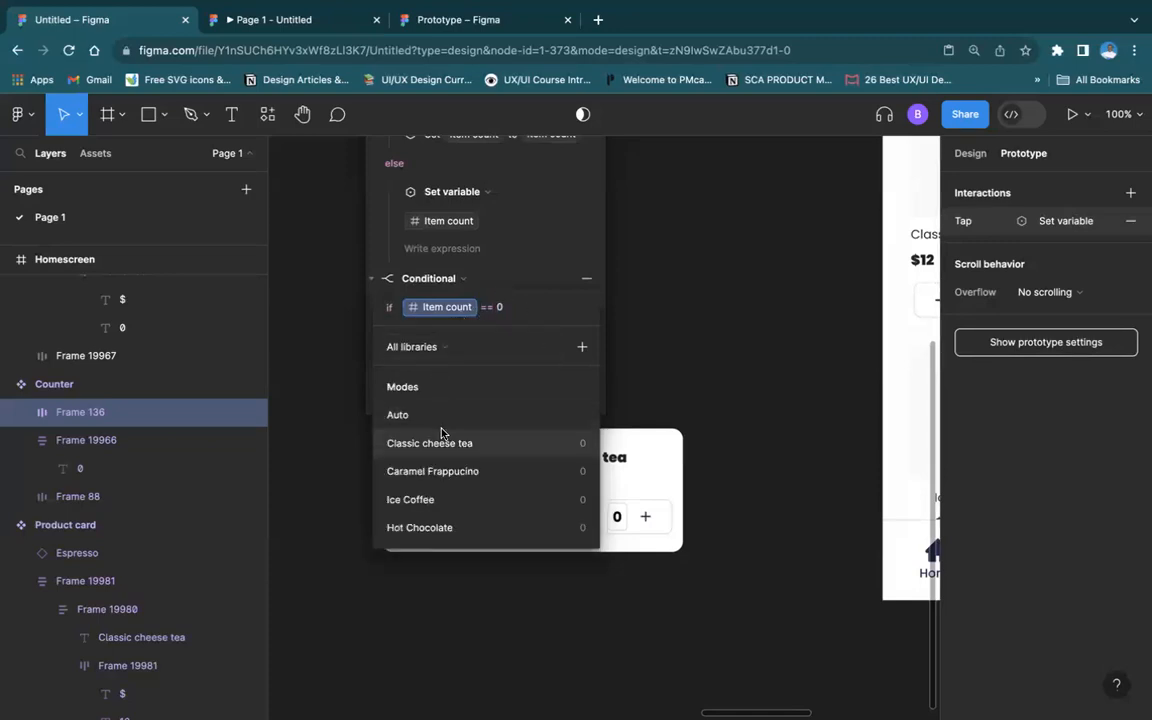
pyautogui.click(537, 317)
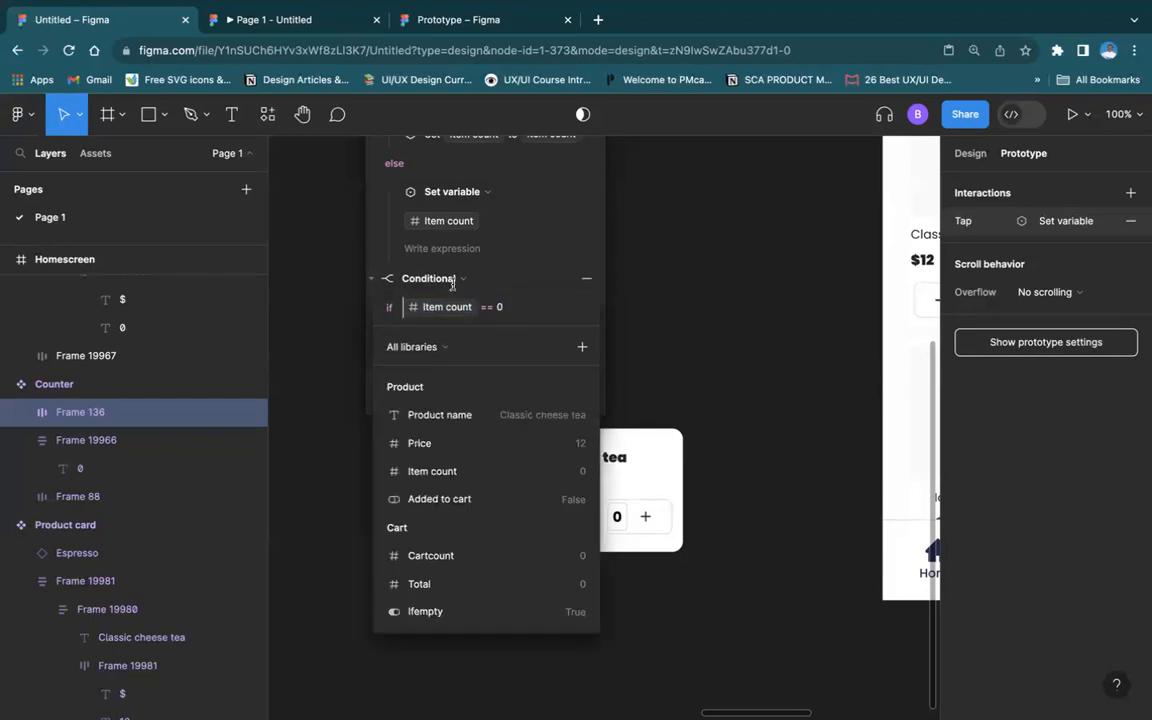
pyautogui.click(586, 279)
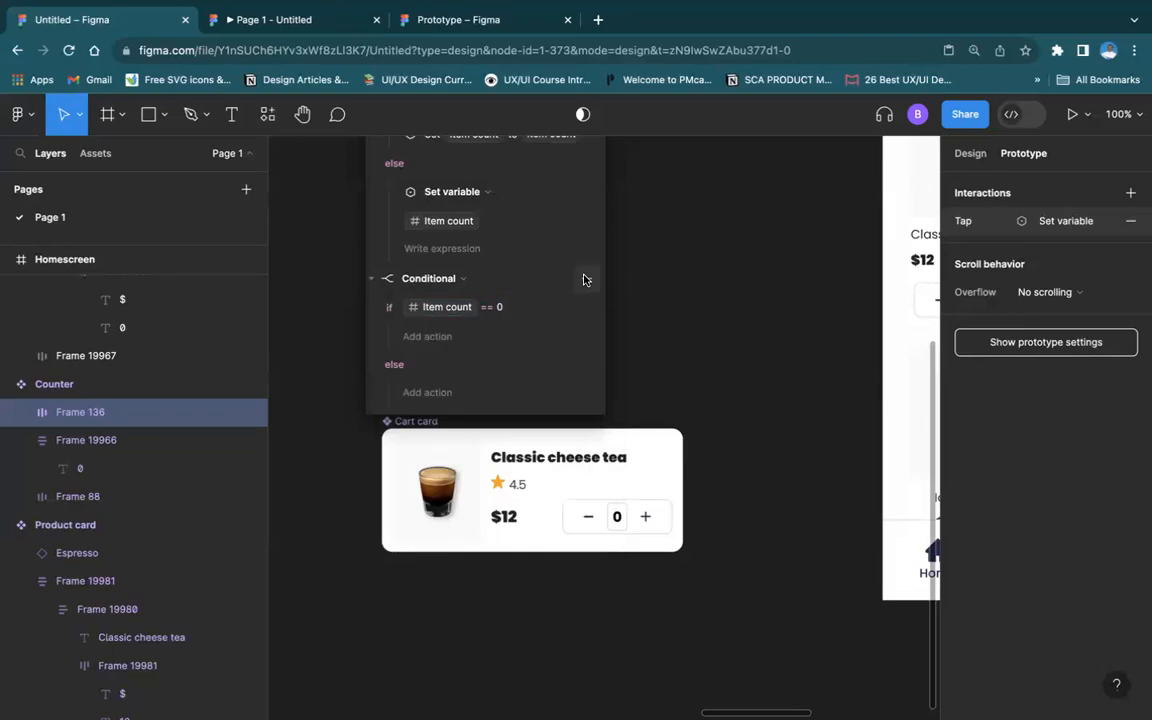
pyautogui.click(587, 280)
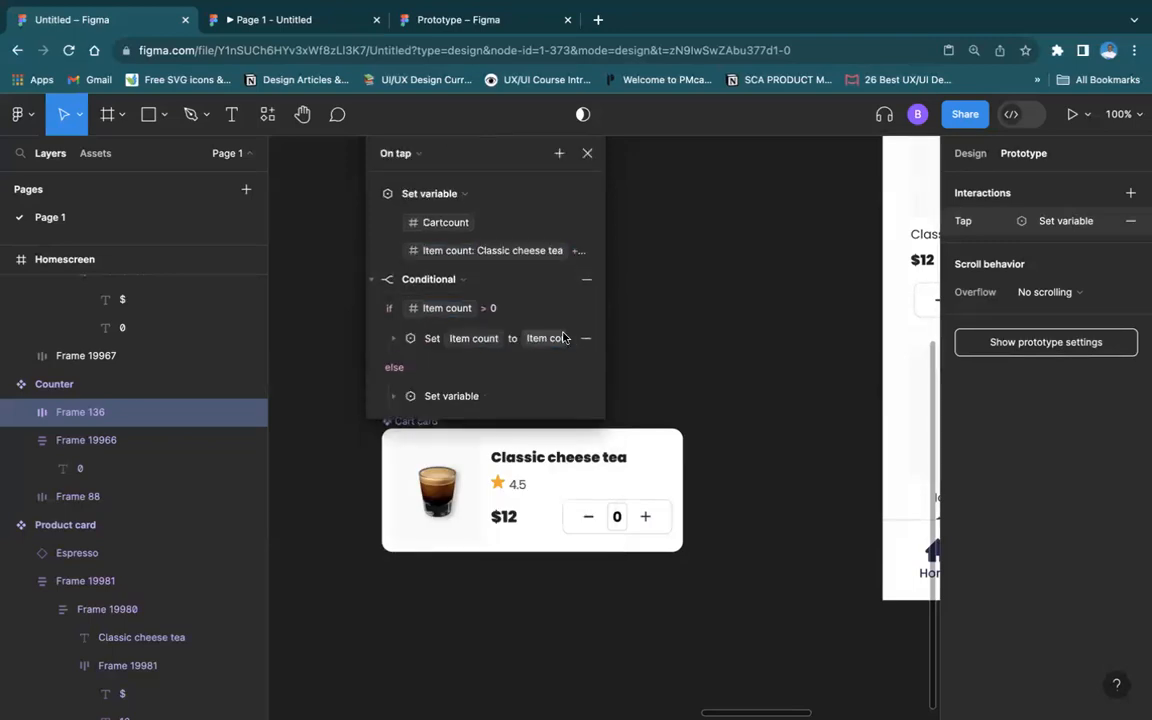
pyautogui.scroll(-3, 556, 340)
pyautogui.scroll(6, 550, 345)
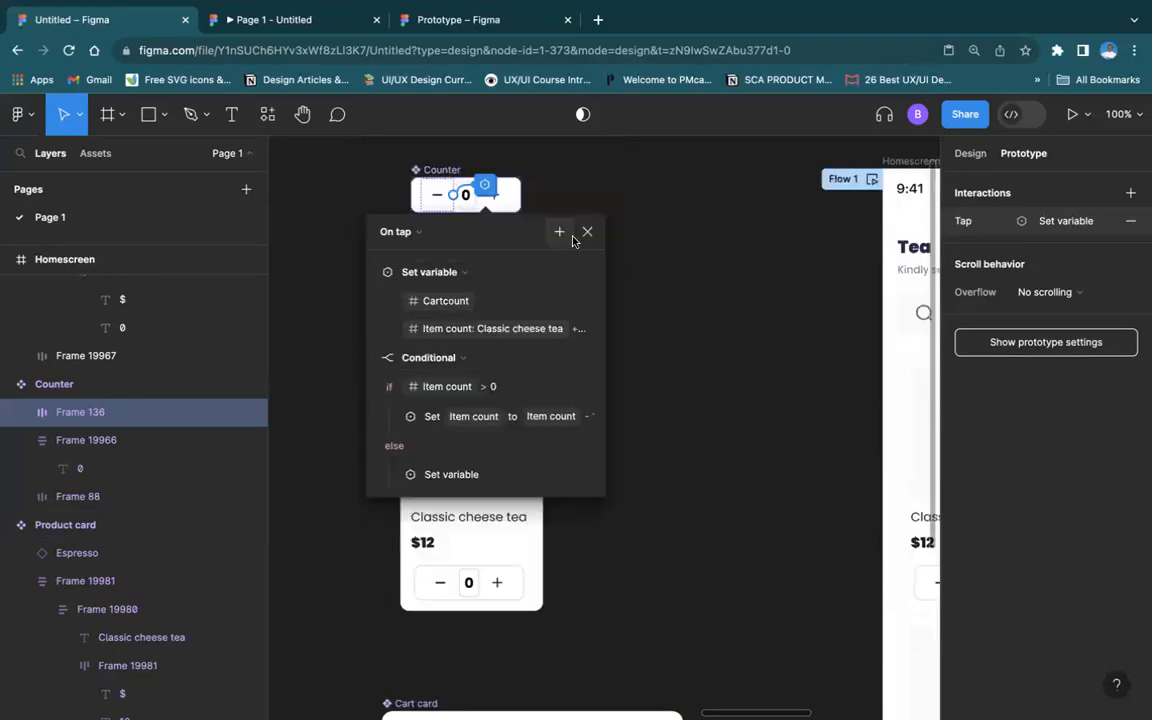
pyautogui.click(585, 233)
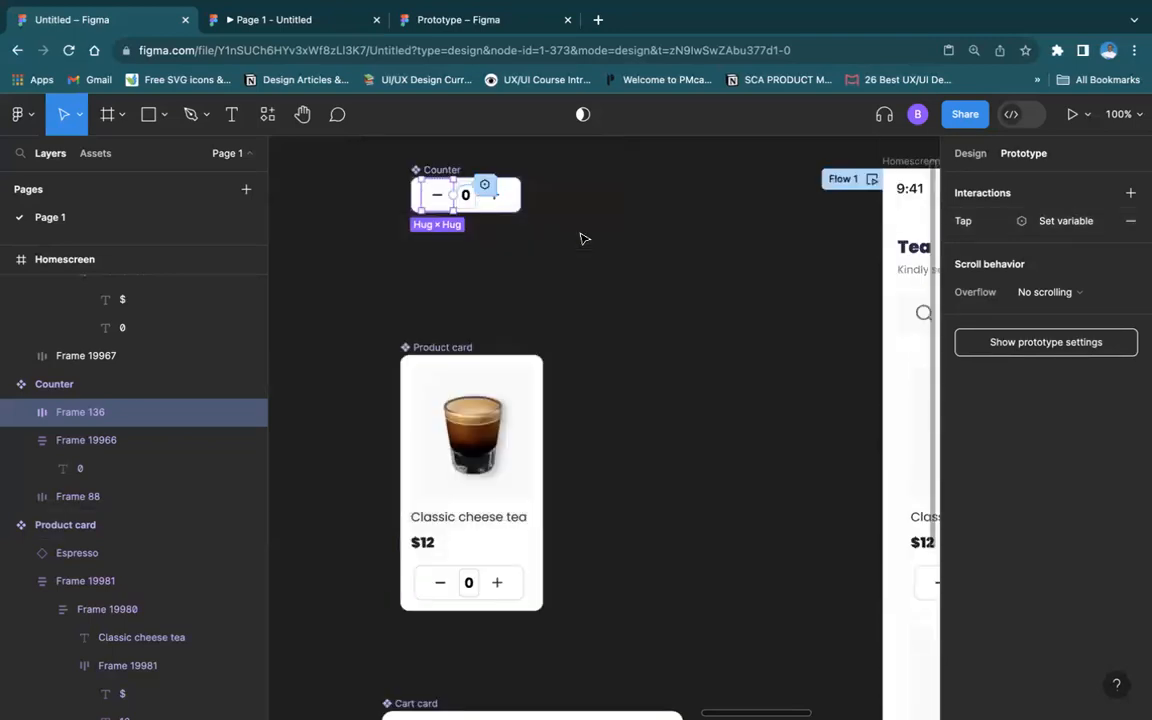
# Add a new Conditional action to the Counter minus button's tap interaction with the condition Item count == 0
pyautogui.click(484, 186)
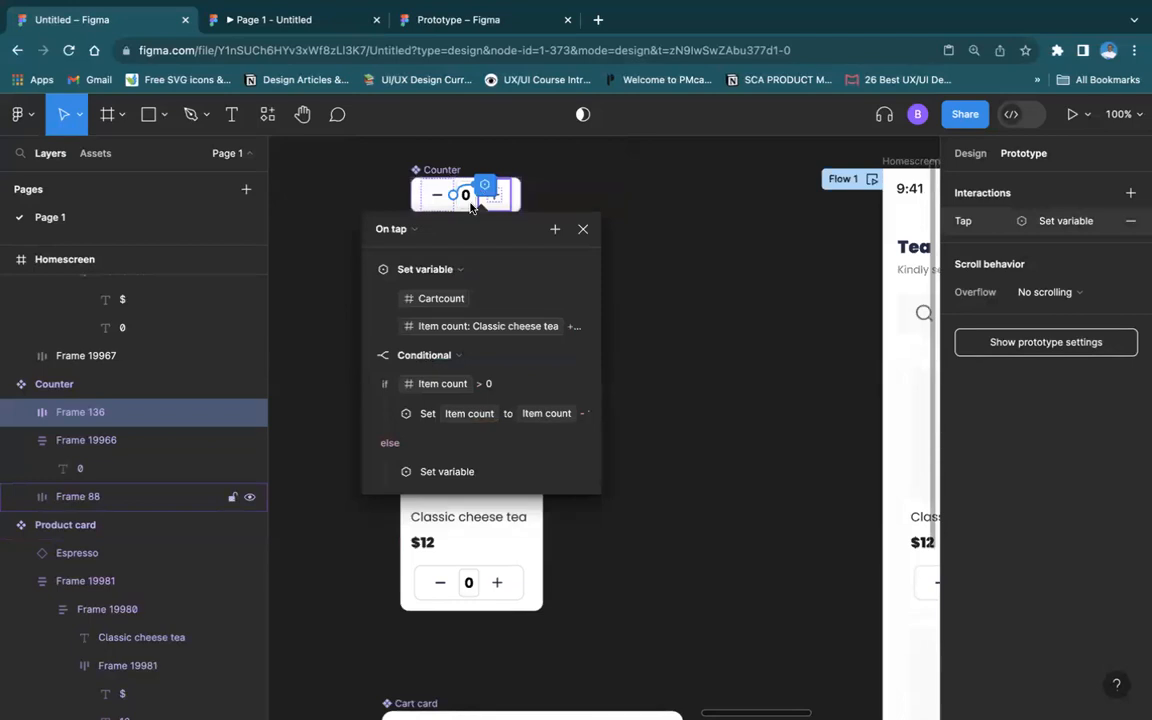
pyautogui.click(555, 231)
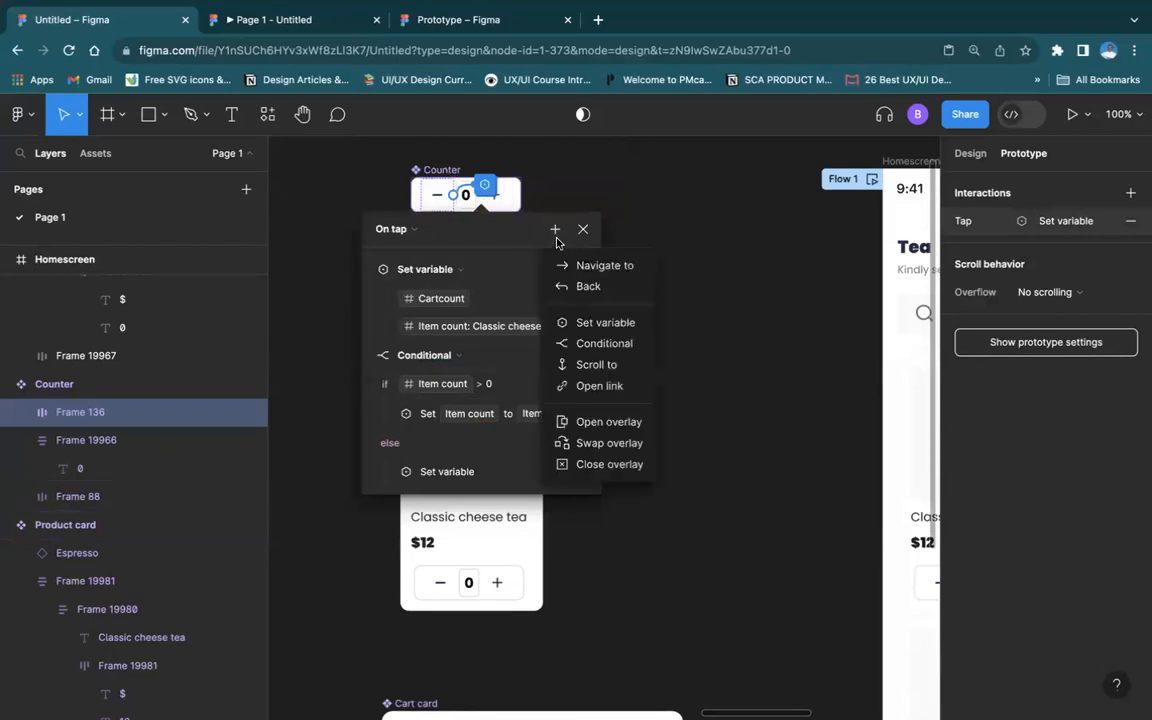
pyautogui.click(603, 343)
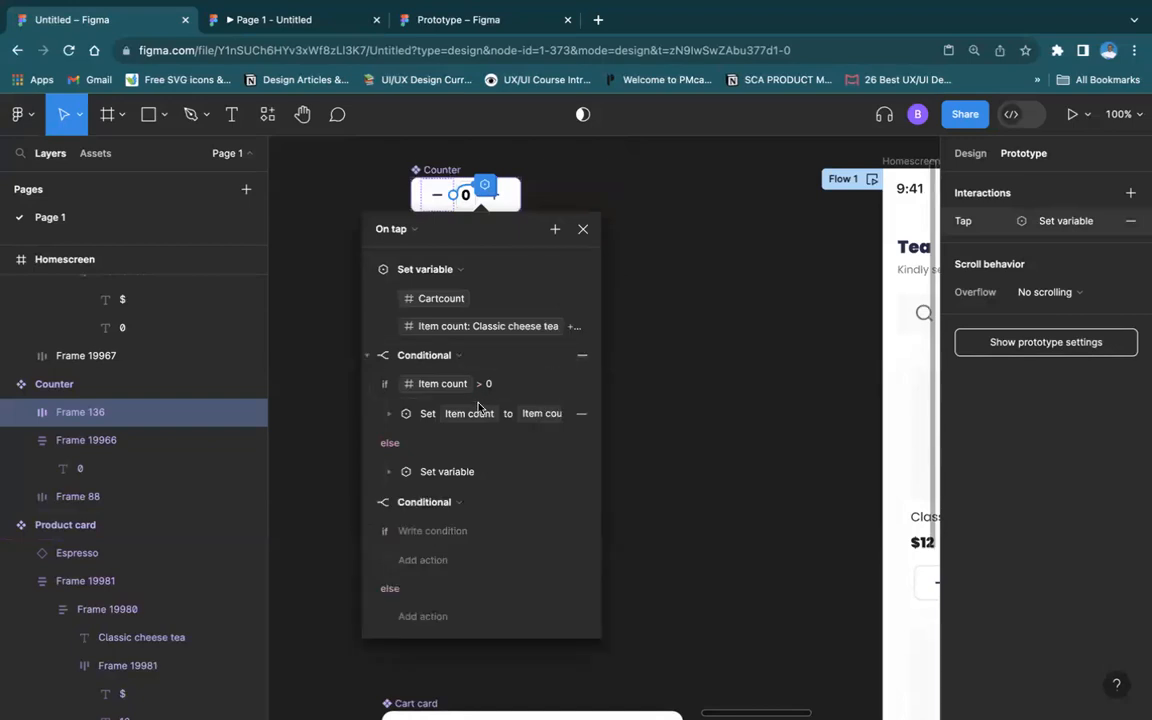
pyautogui.click(452, 531)
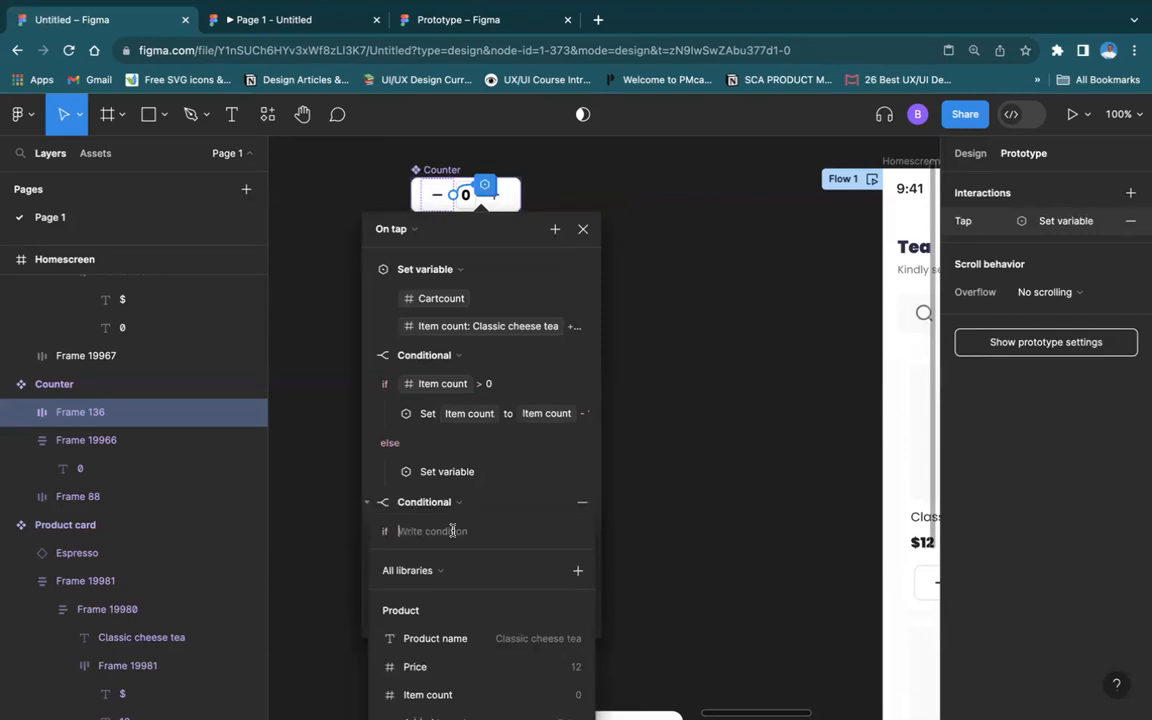
pyautogui.write('ite')
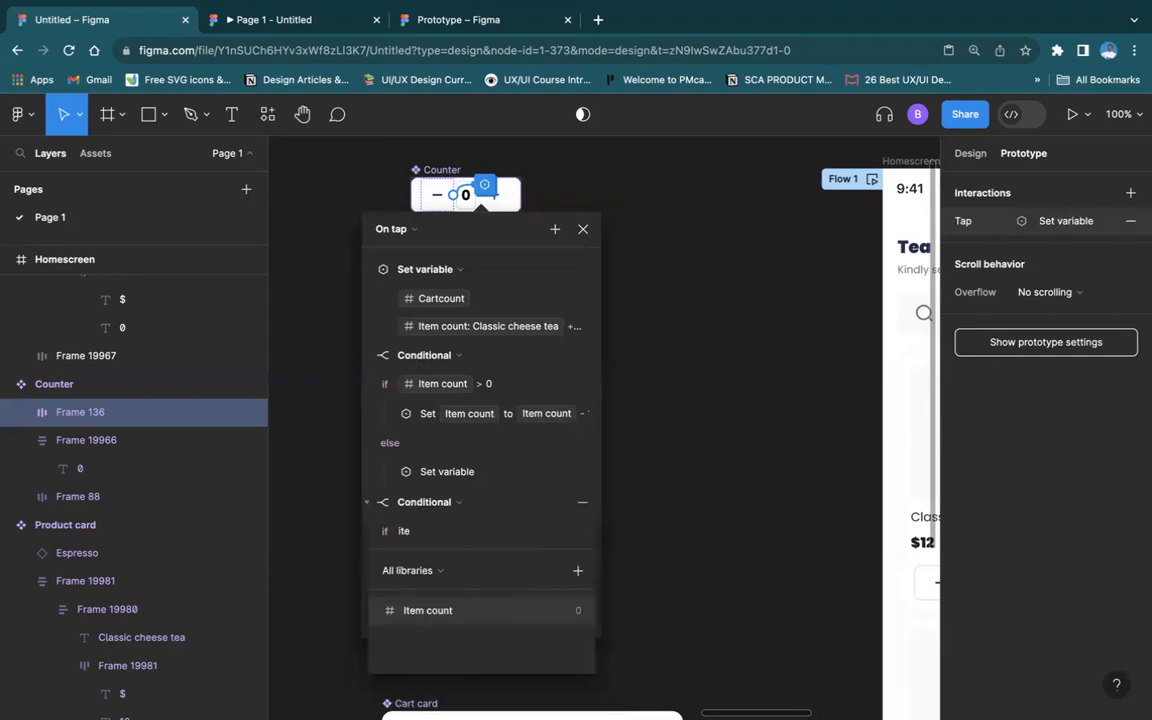
pyautogui.click(434, 612)
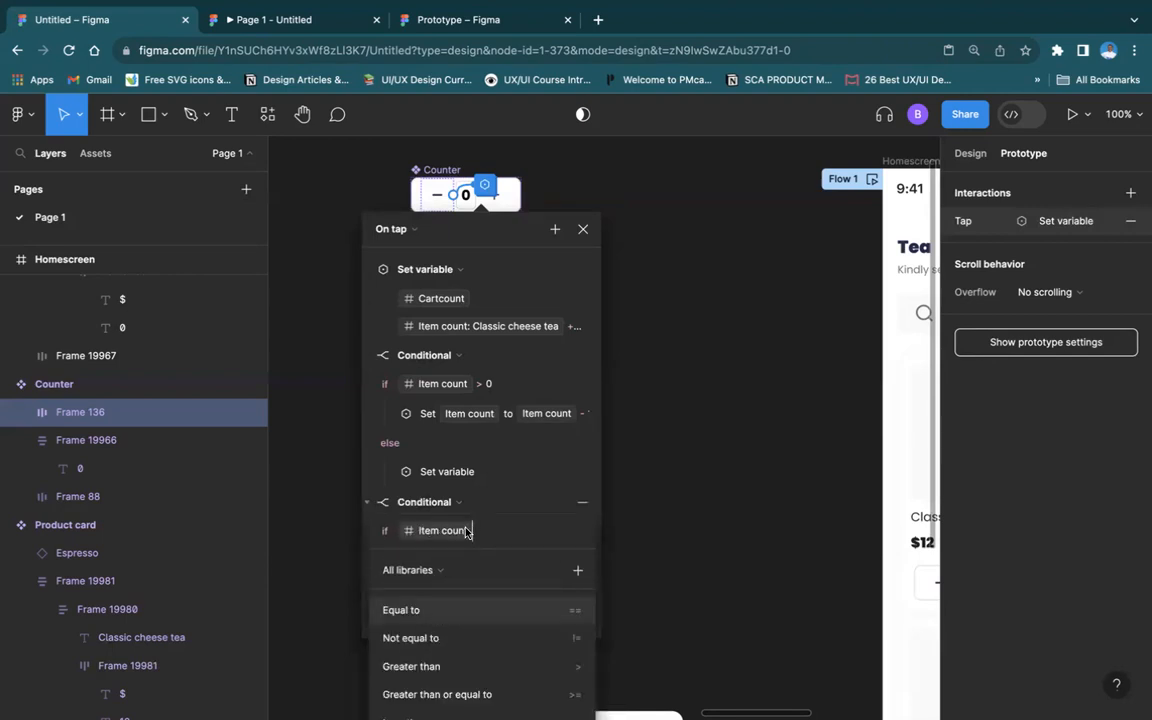
pyautogui.click(447, 612)
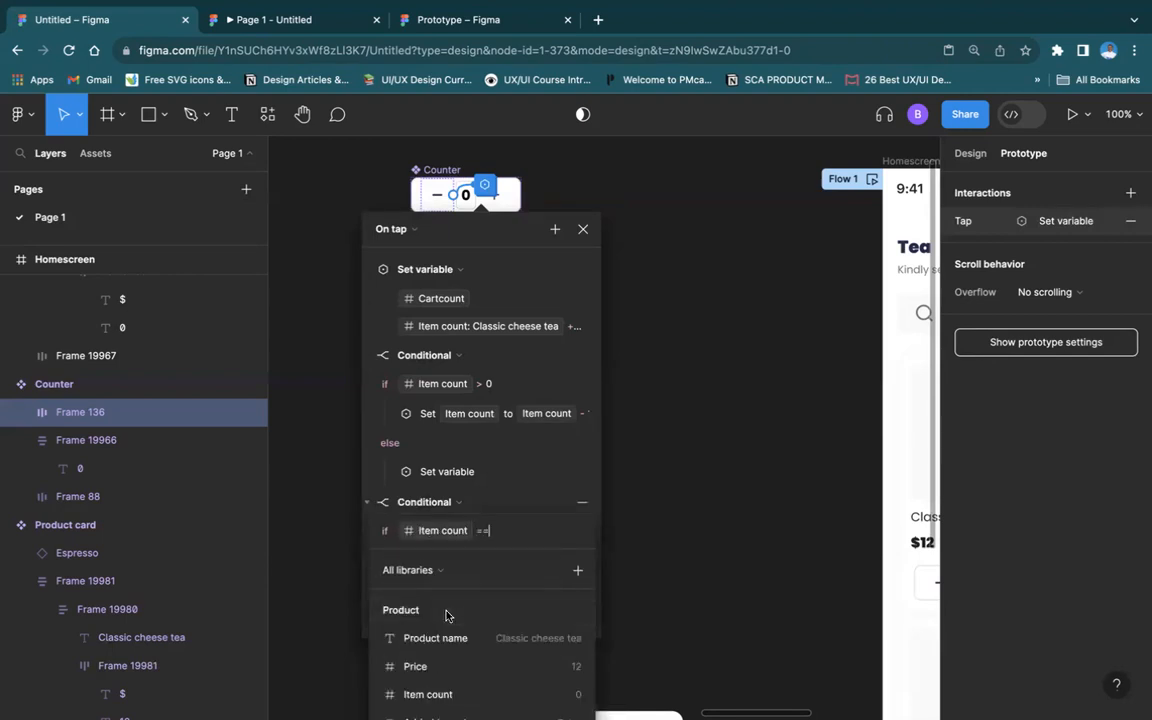
pyautogui.write('0')
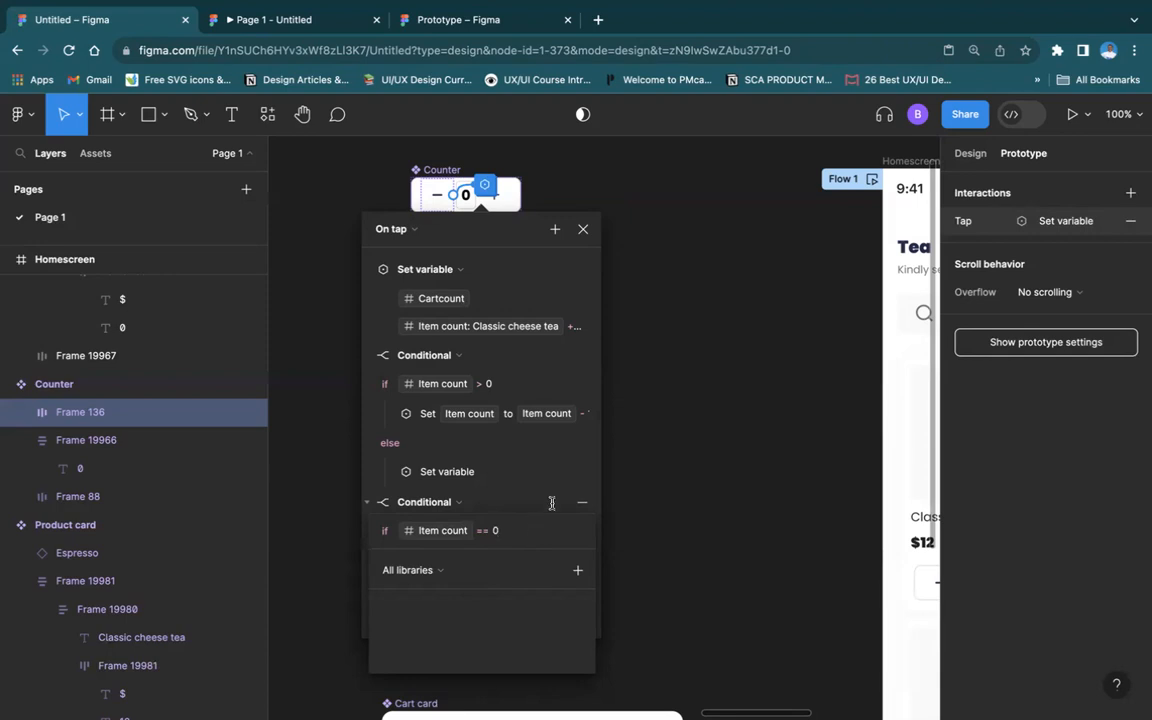
pyautogui.click(453, 478)
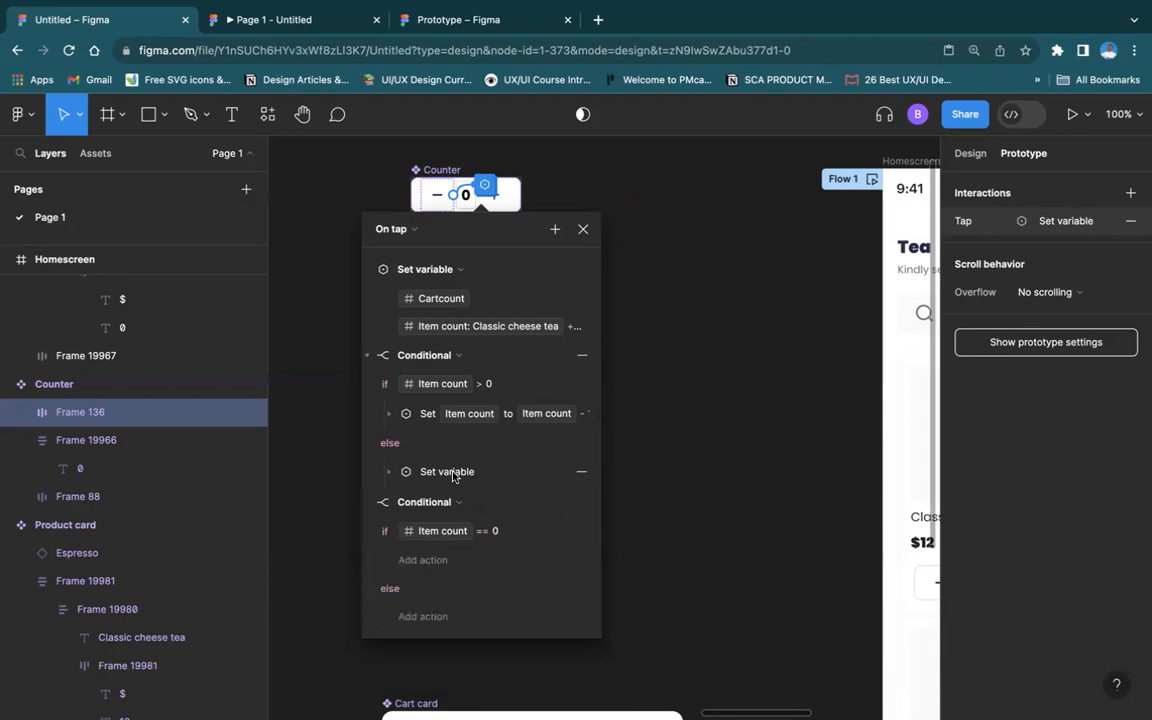
pyautogui.click(427, 561)
pyautogui.click(472, 491)
pyautogui.click(466, 503)
pyautogui.click(466, 503)
pyautogui.scroll(-3, 473, 509)
pyautogui.click(423, 402)
pyautogui.click(423, 402)
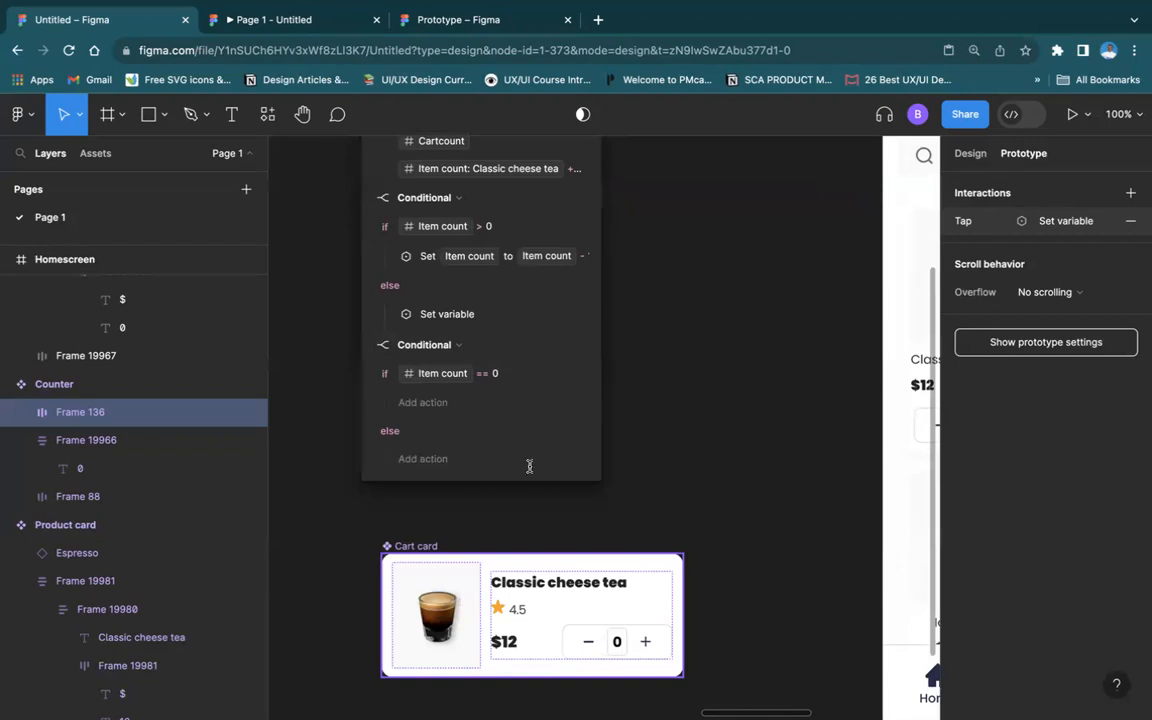
# Test the Classic cheese tea plus and minus counters on the Cart screen in the prototype preview, and return to the design file
pyautogui.click(334, 30)
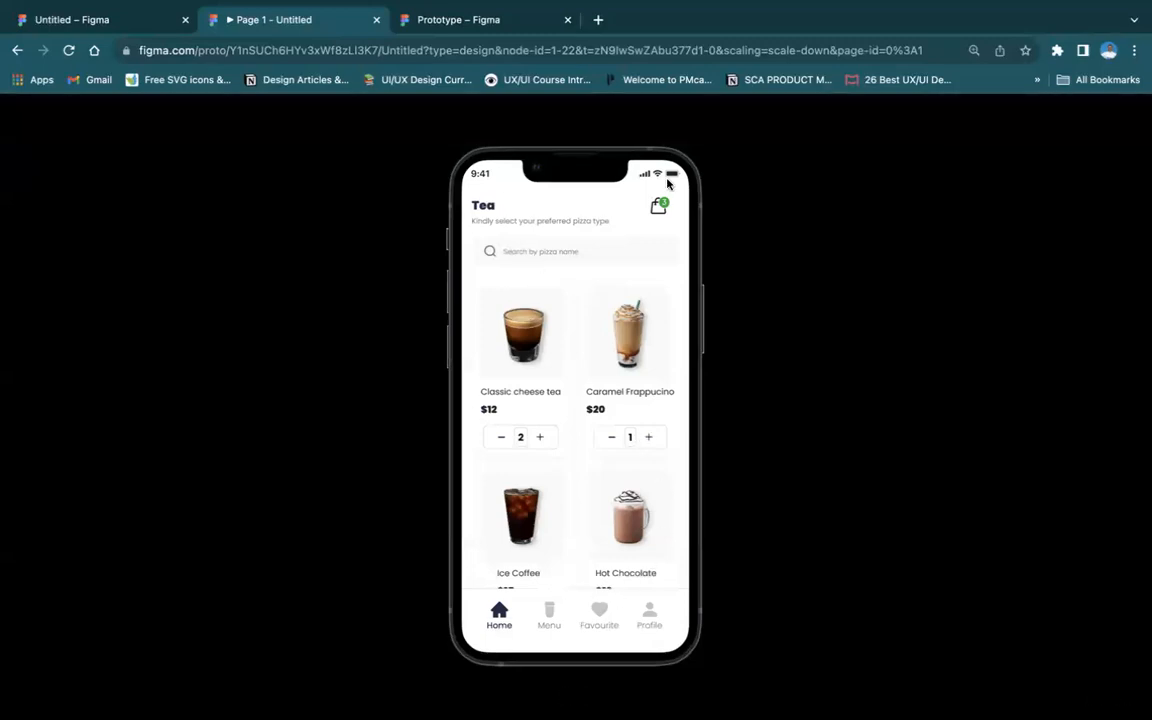
pyautogui.click(658, 201)
pyautogui.click(614, 400)
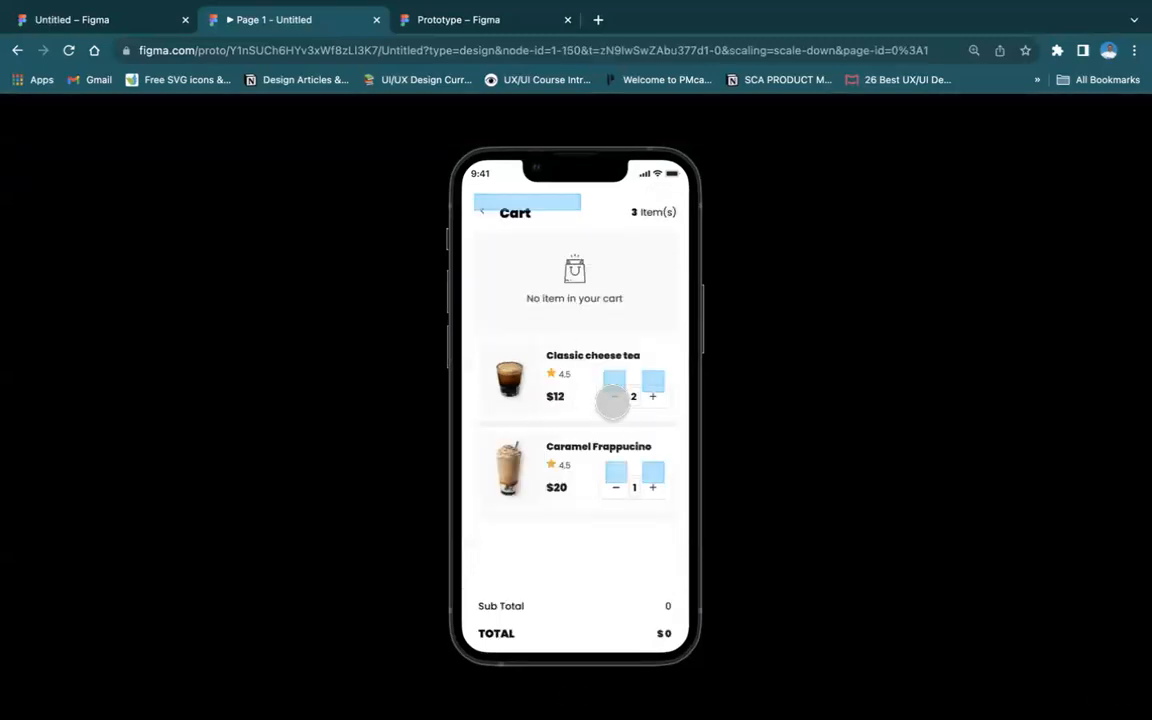
pyautogui.click(613, 397)
pyautogui.click(613, 396)
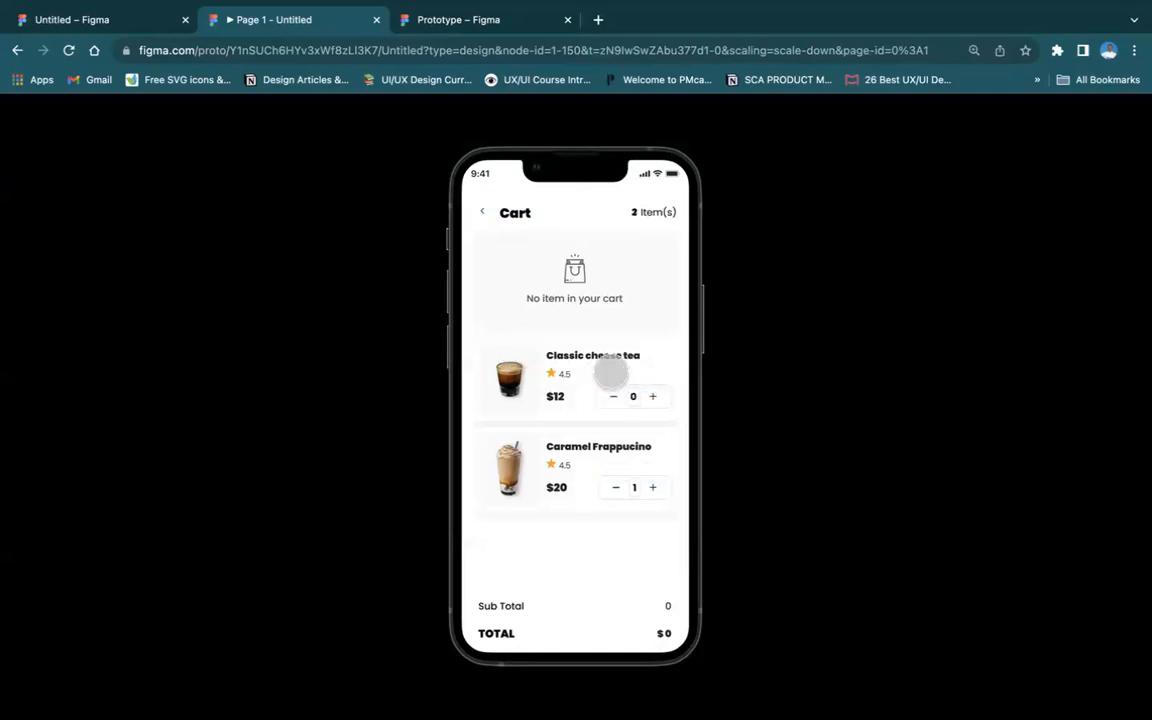
pyautogui.click(653, 394)
pyautogui.click(649, 396)
pyautogui.click(650, 393)
pyautogui.click(654, 391)
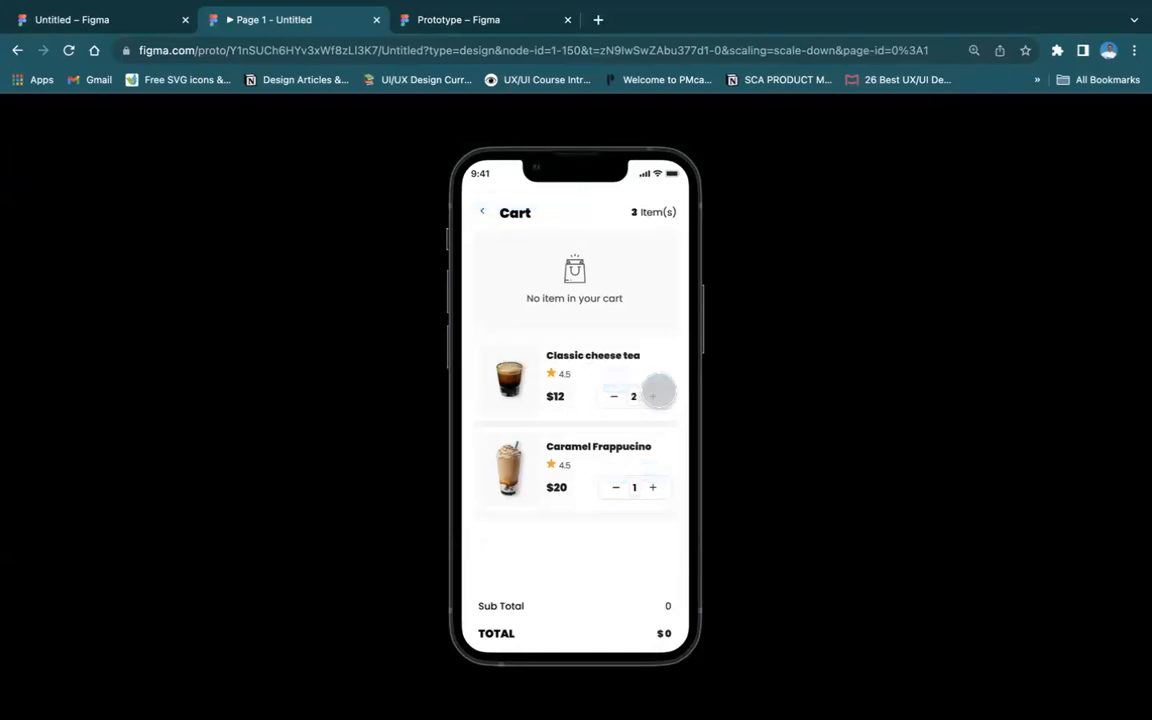
pyautogui.click(615, 395)
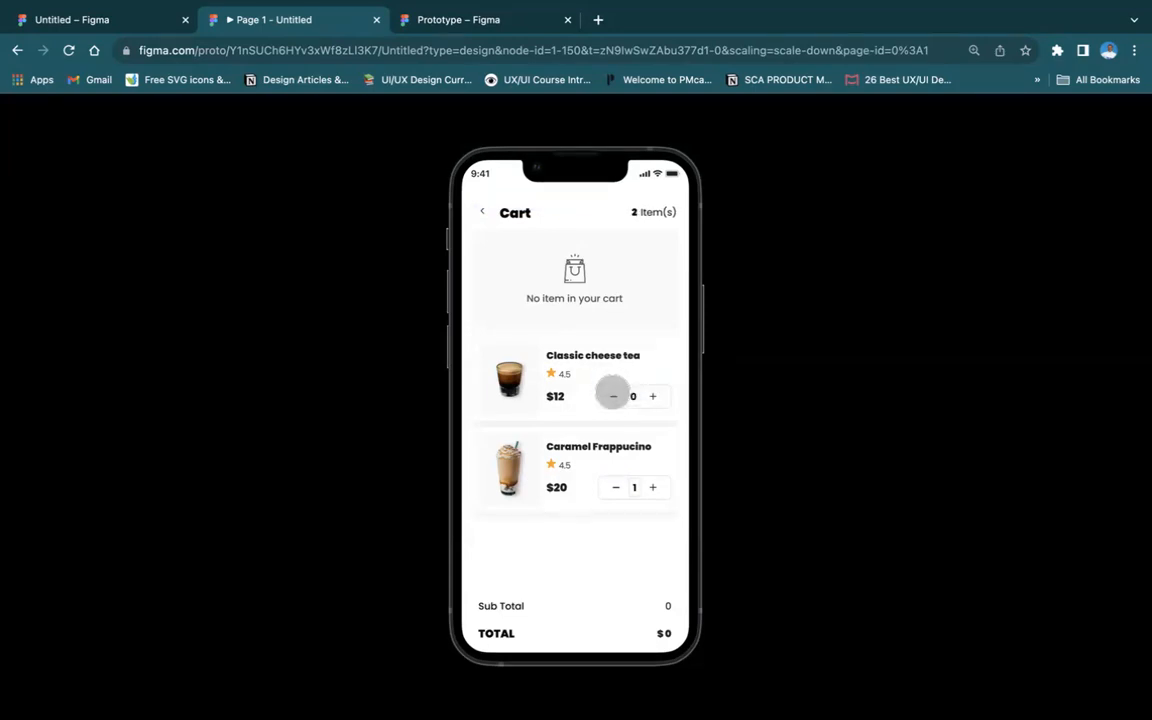
pyautogui.click(611, 395)
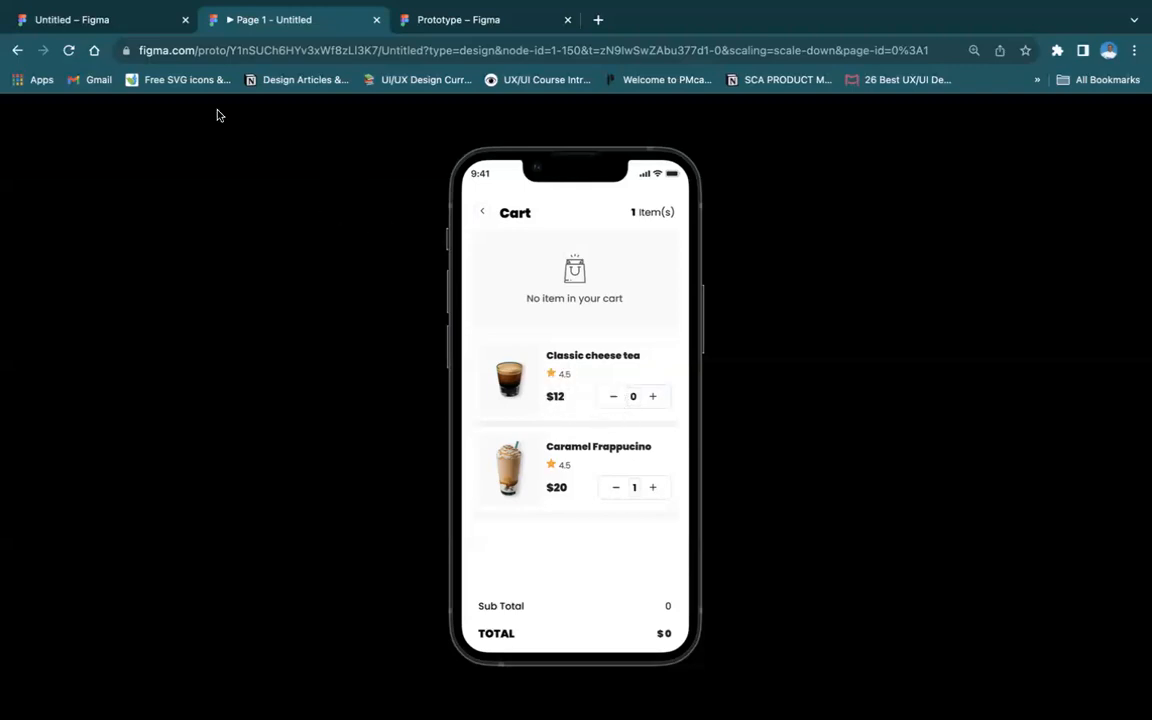
pyautogui.click(108, 21)
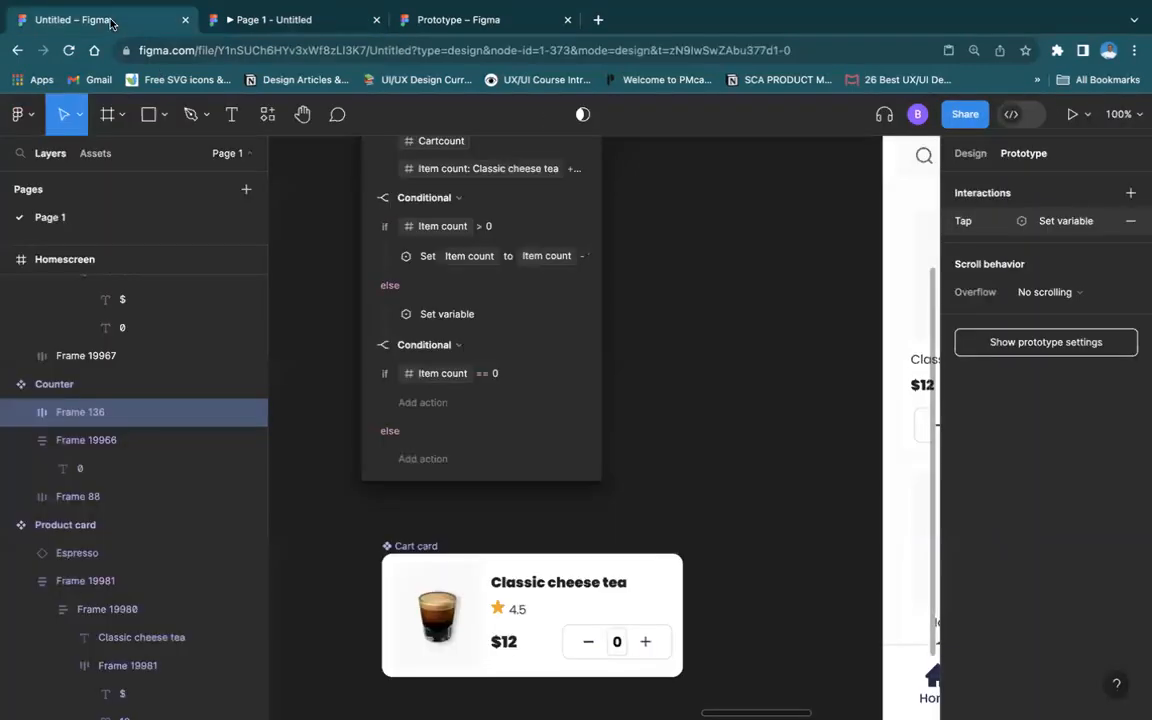
pyautogui.click(545, 376)
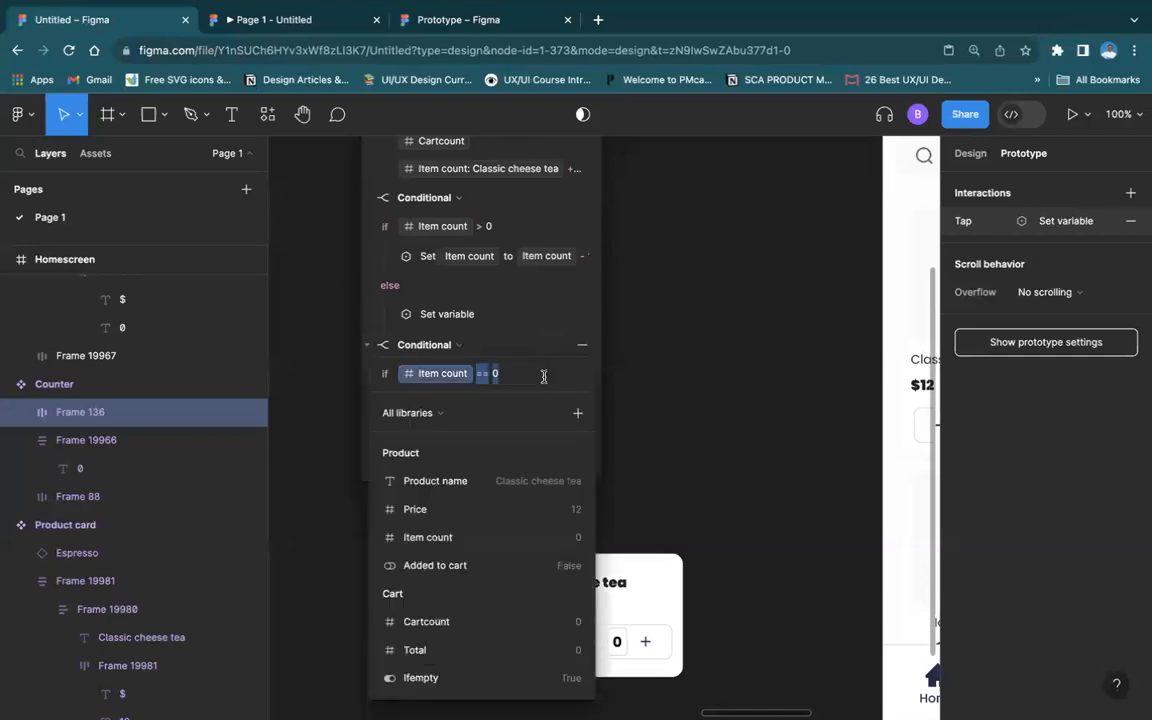
pyautogui.click(433, 680)
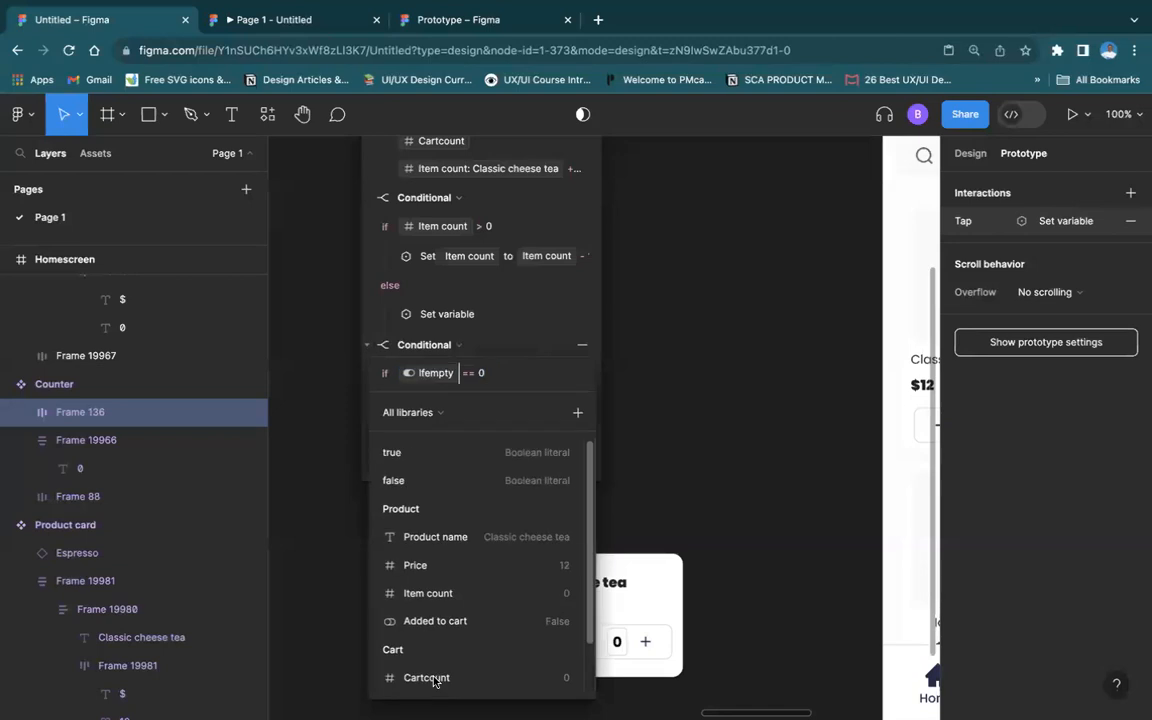
pyautogui.click(424, 480)
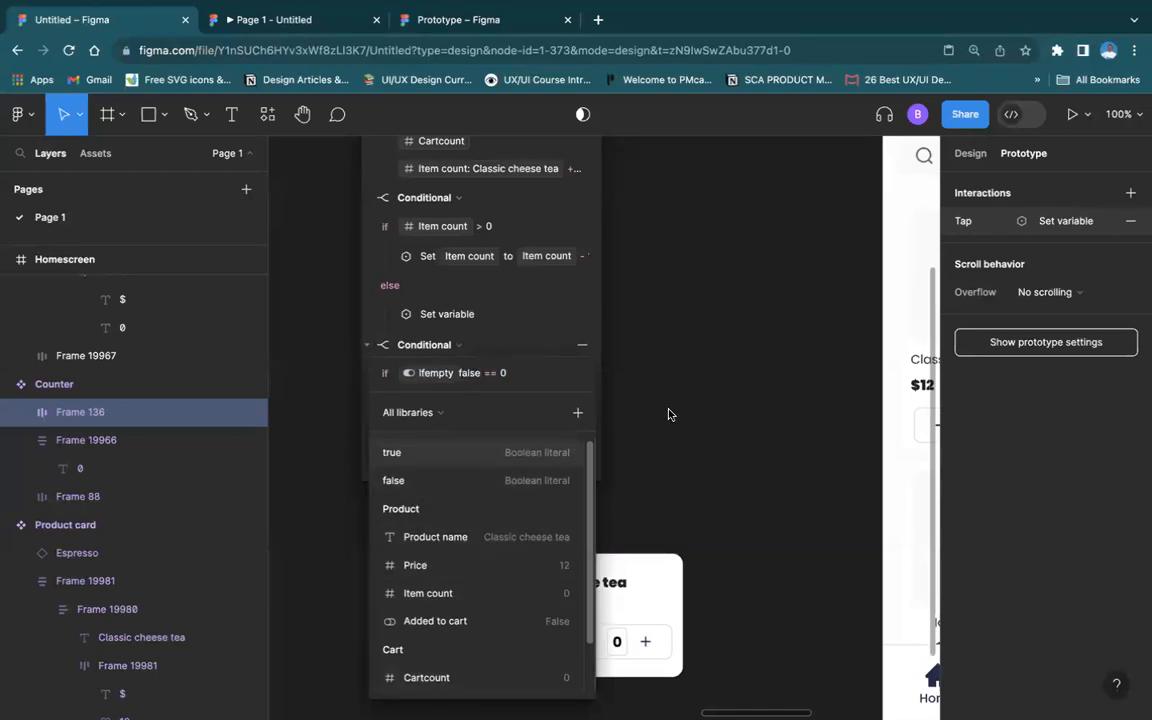
pyautogui.click(506, 480)
pyautogui.press('BackSpace')
pyautogui.press('BackSpace')
pyautogui.press('BackSpace')
pyautogui.press('BackSpace')
pyautogui.press('BackSpace')
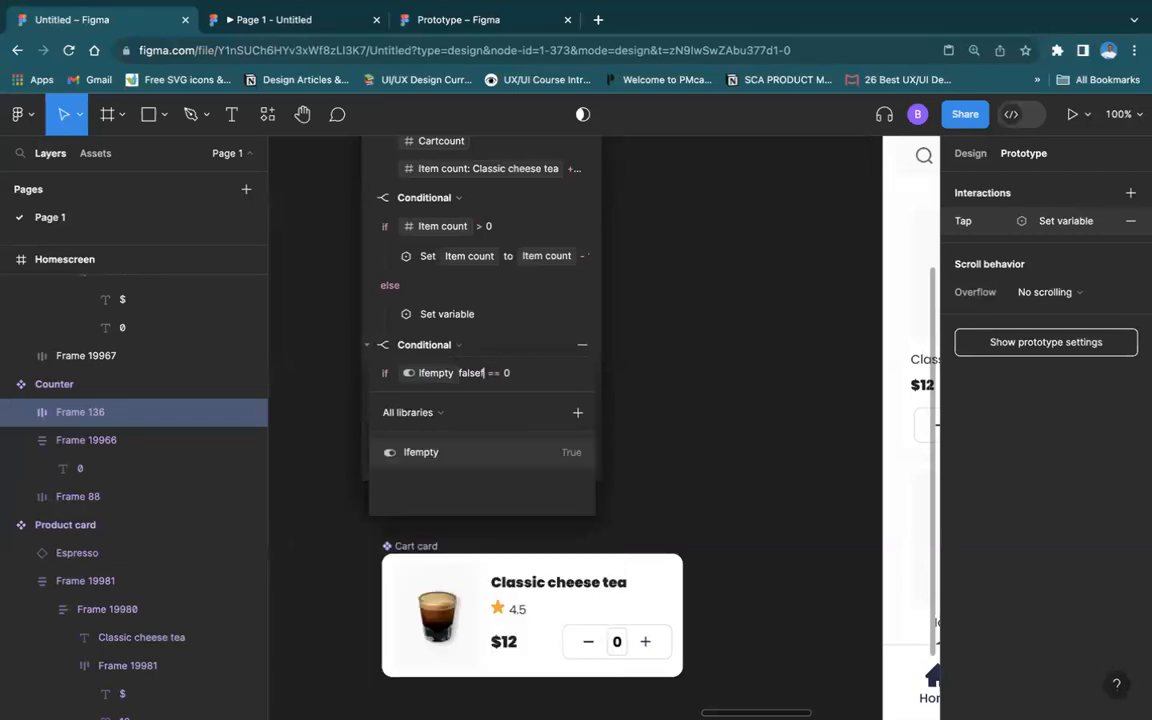
pyautogui.click(697, 398)
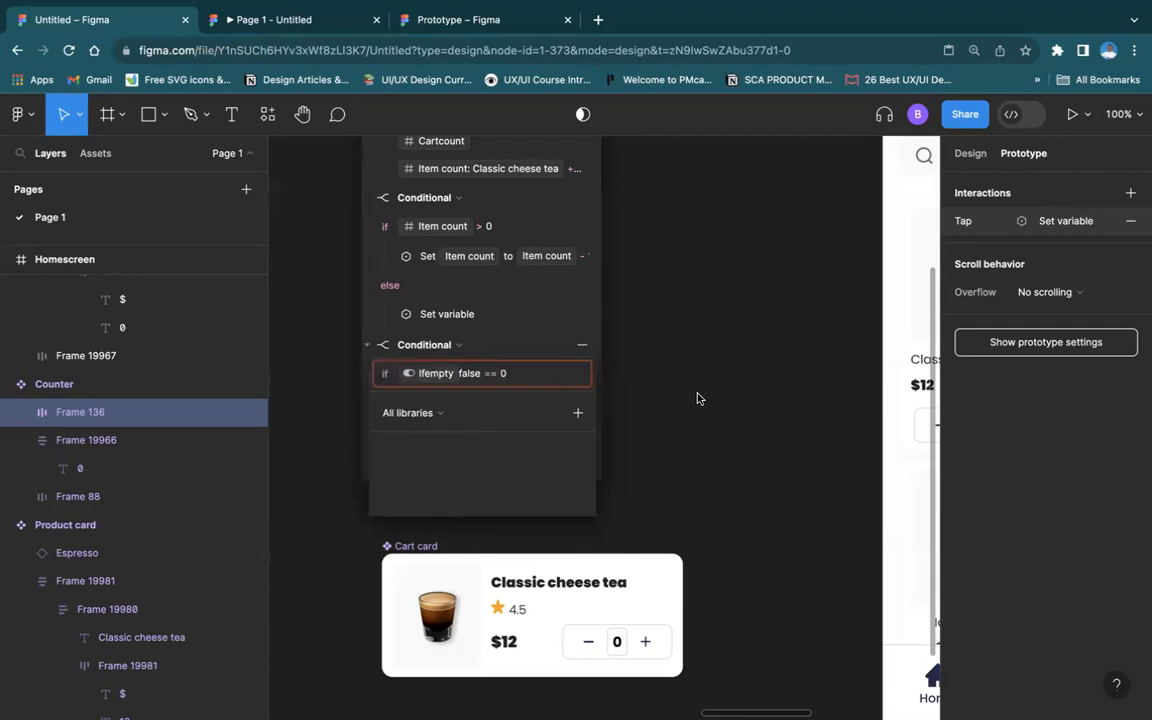
pyautogui.click(697, 398)
pyautogui.click(462, 373)
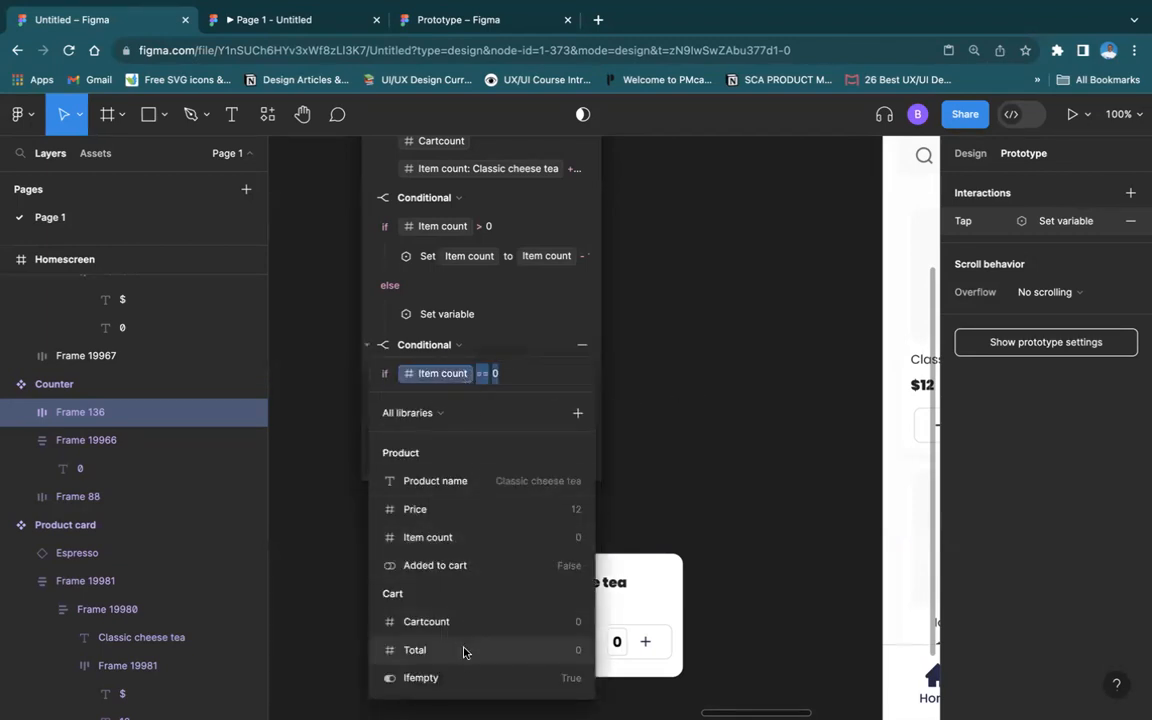
pyautogui.click(467, 677)
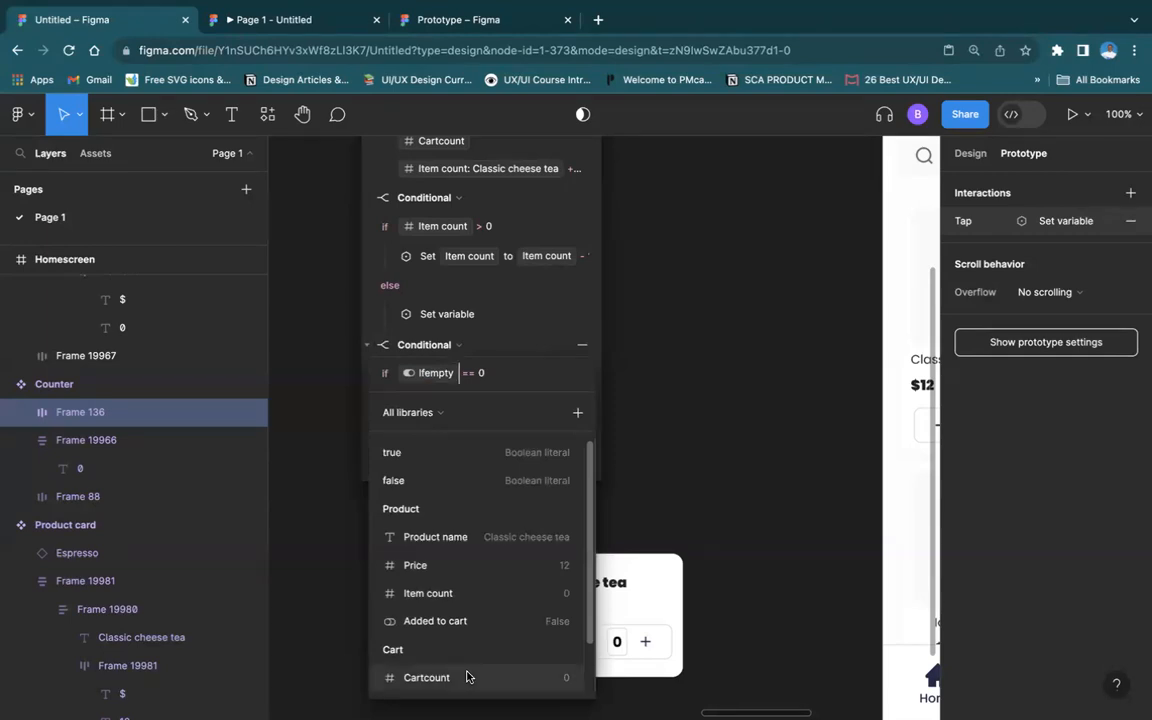
pyautogui.press('super+z')
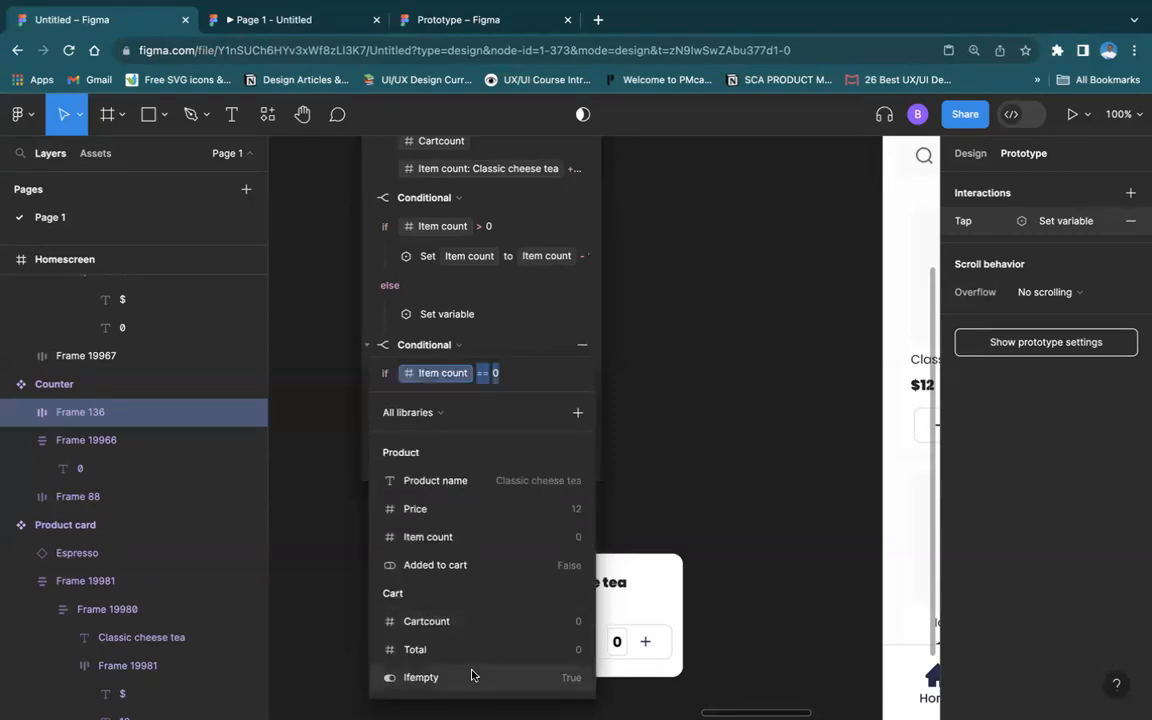
pyautogui.click(660, 445)
# Add a Set variable action under the Item count == 0 condition that sets Added to cart to false
pyautogui.click(423, 403)
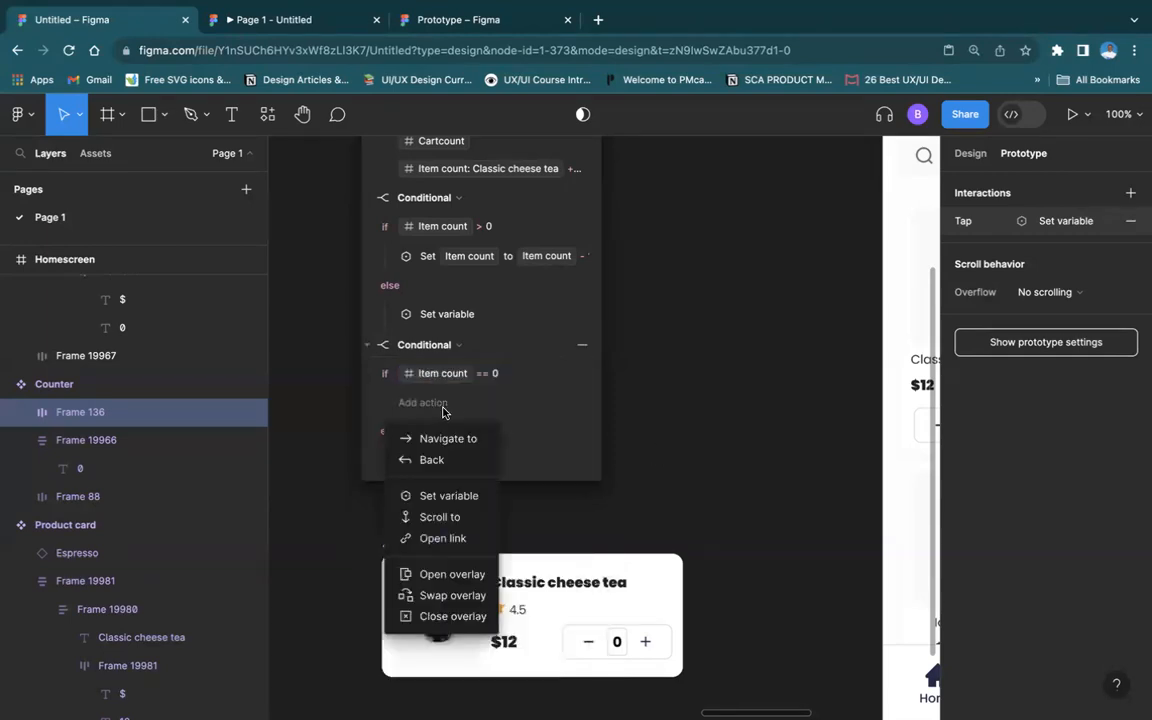
pyautogui.click(490, 411)
pyautogui.click(430, 403)
pyautogui.click(445, 497)
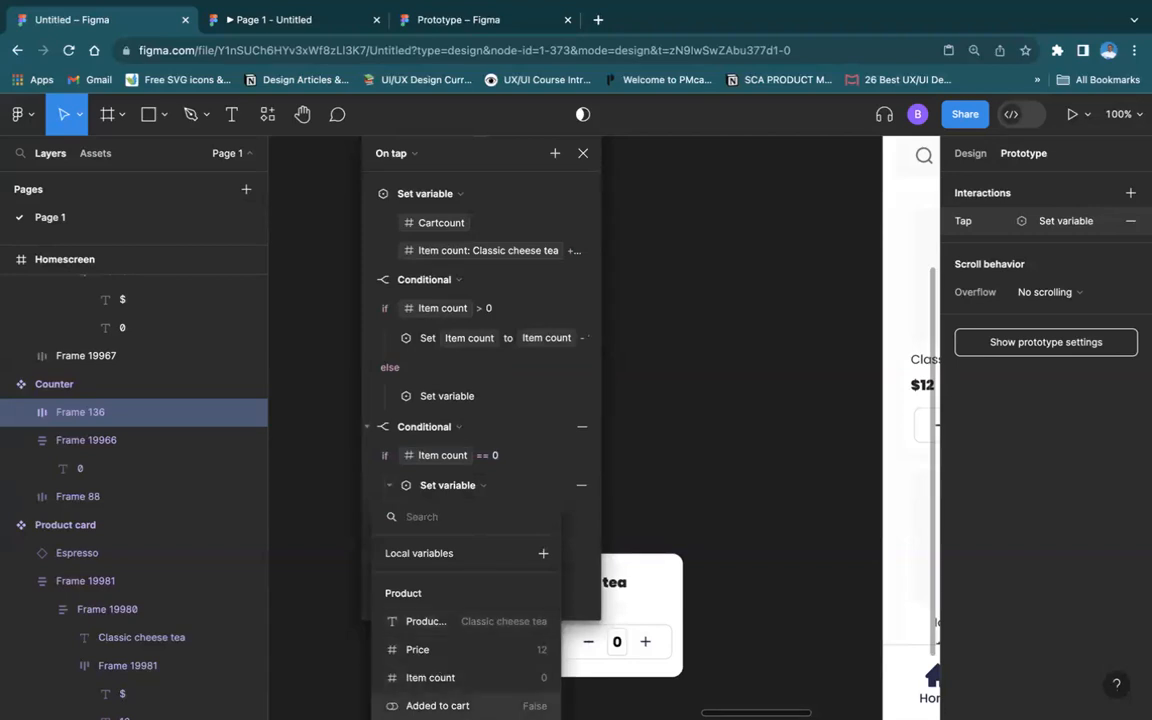
pyautogui.click(440, 704)
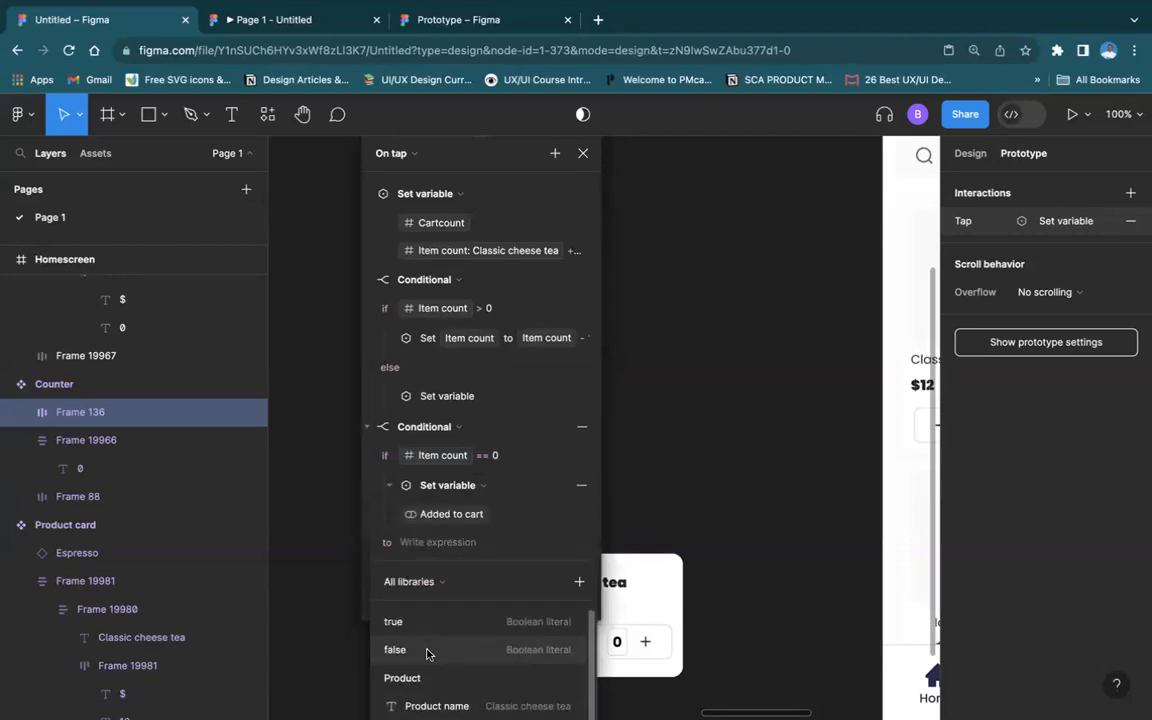
pyautogui.click(429, 650)
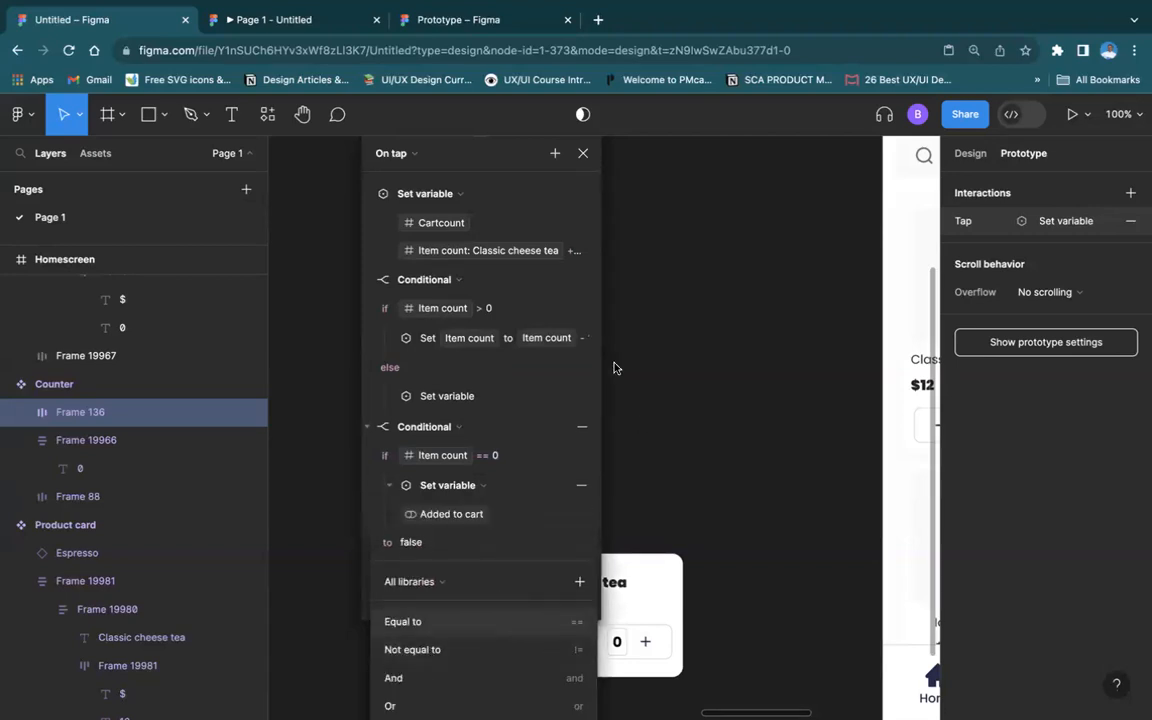
# Test in the preview whether lowering the Classic cheese tea and Caramel Frappucino counts to 0 hides their cart cards, and return to the design file
pyautogui.click(322, 22)
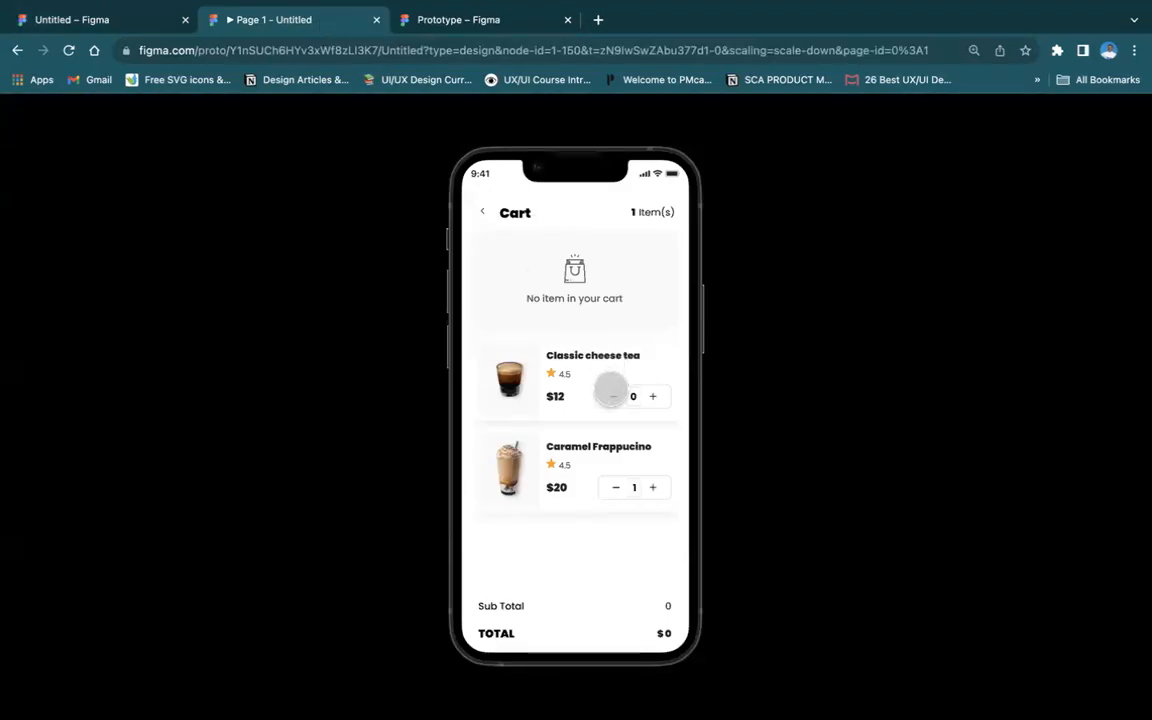
pyautogui.click(652, 396)
pyautogui.click(652, 396)
pyautogui.click(620, 395)
pyautogui.click(615, 392)
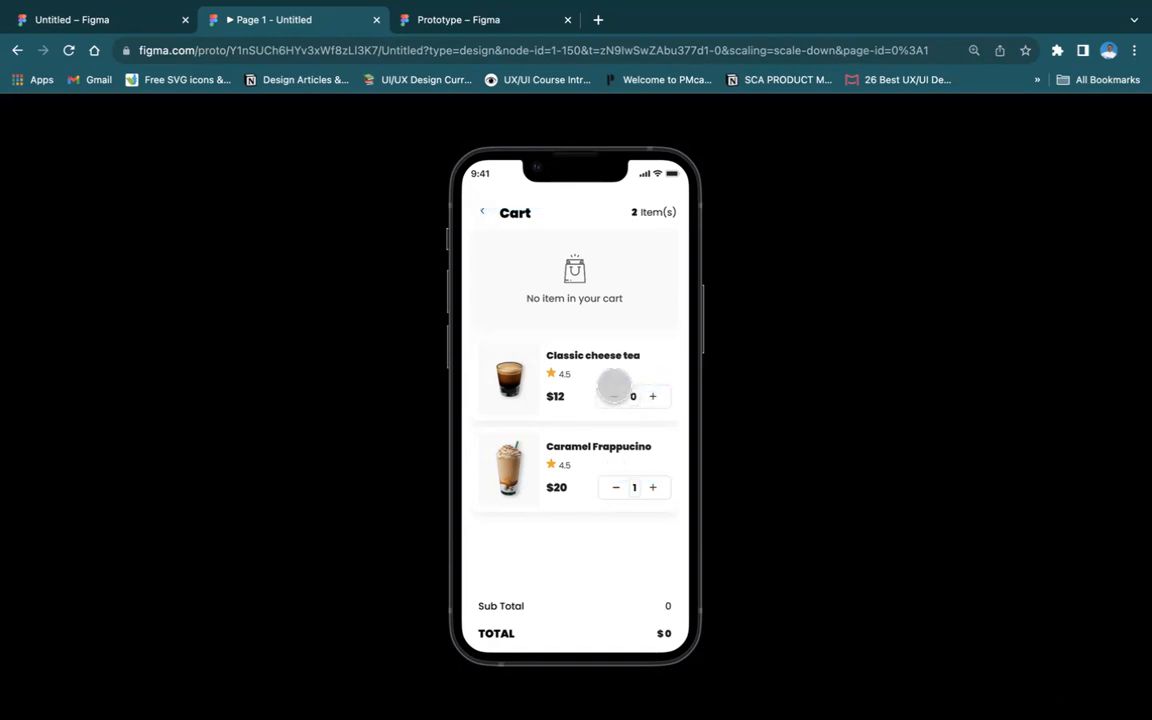
pyautogui.click(480, 211)
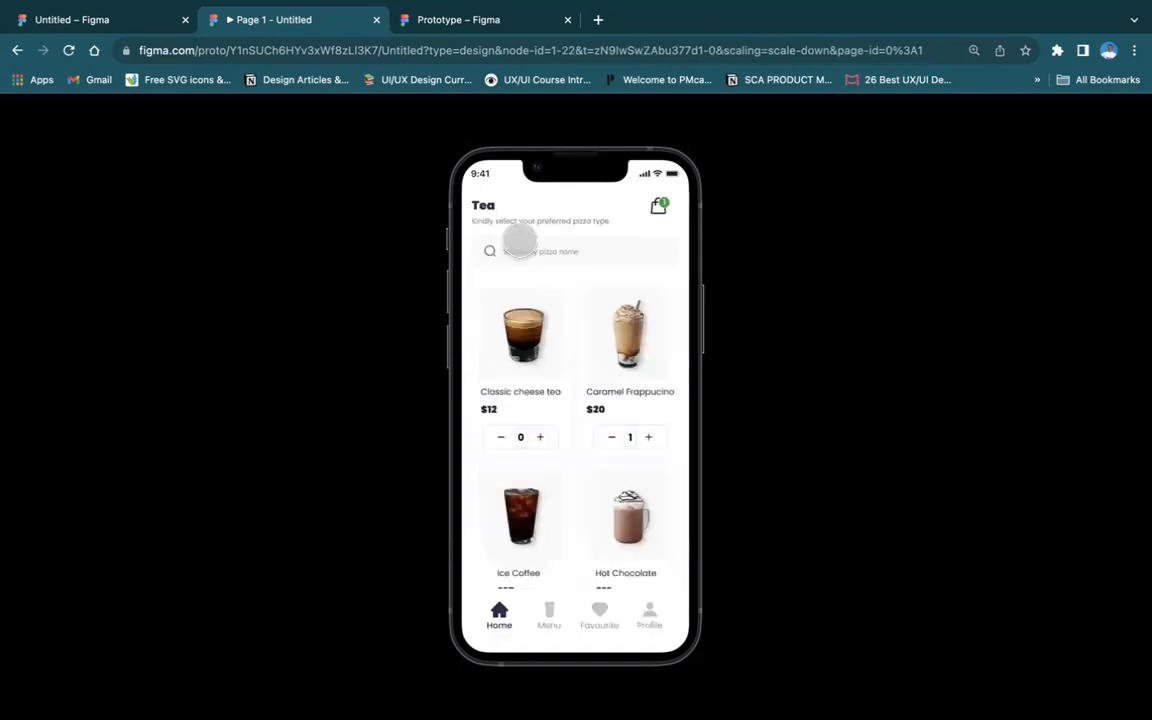
pyautogui.click(613, 436)
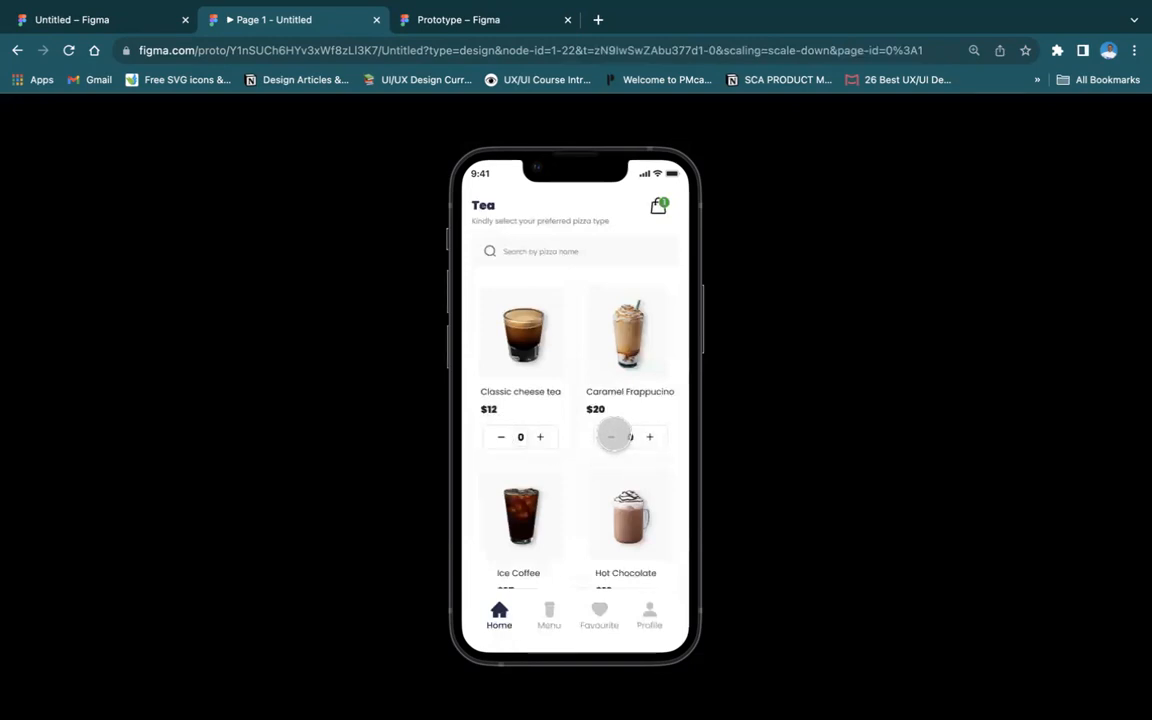
pyautogui.click(656, 208)
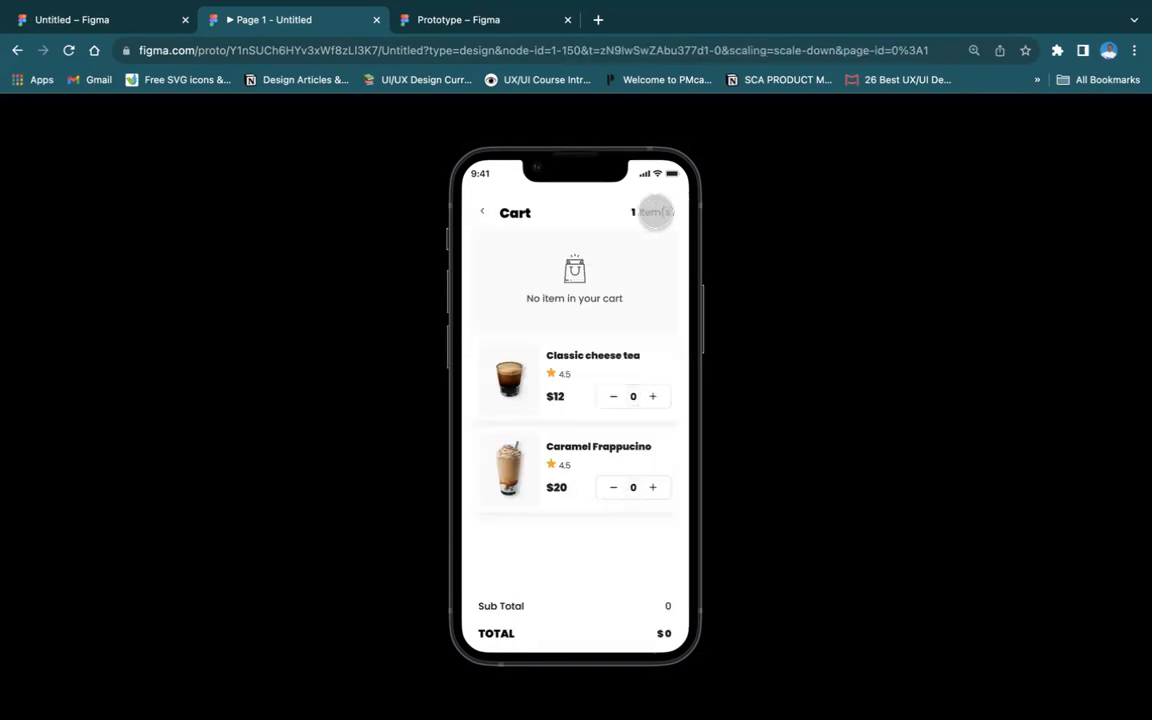
pyautogui.click(506, 226)
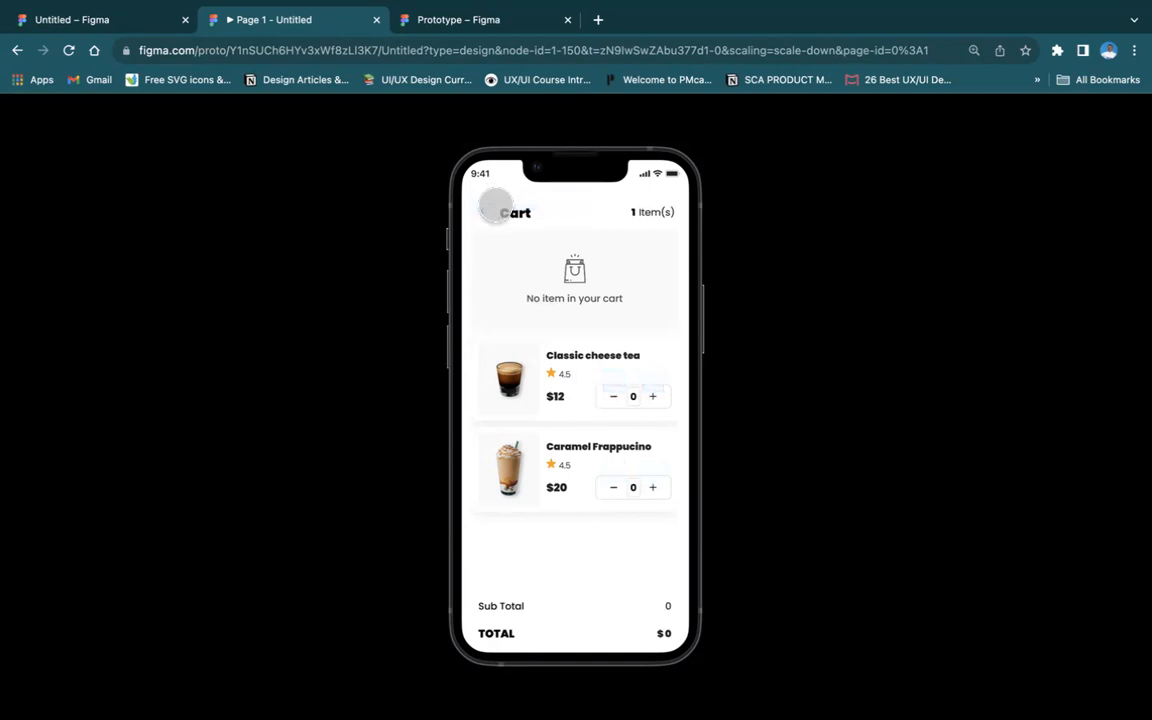
pyautogui.click(495, 207)
pyautogui.click(68, 20)
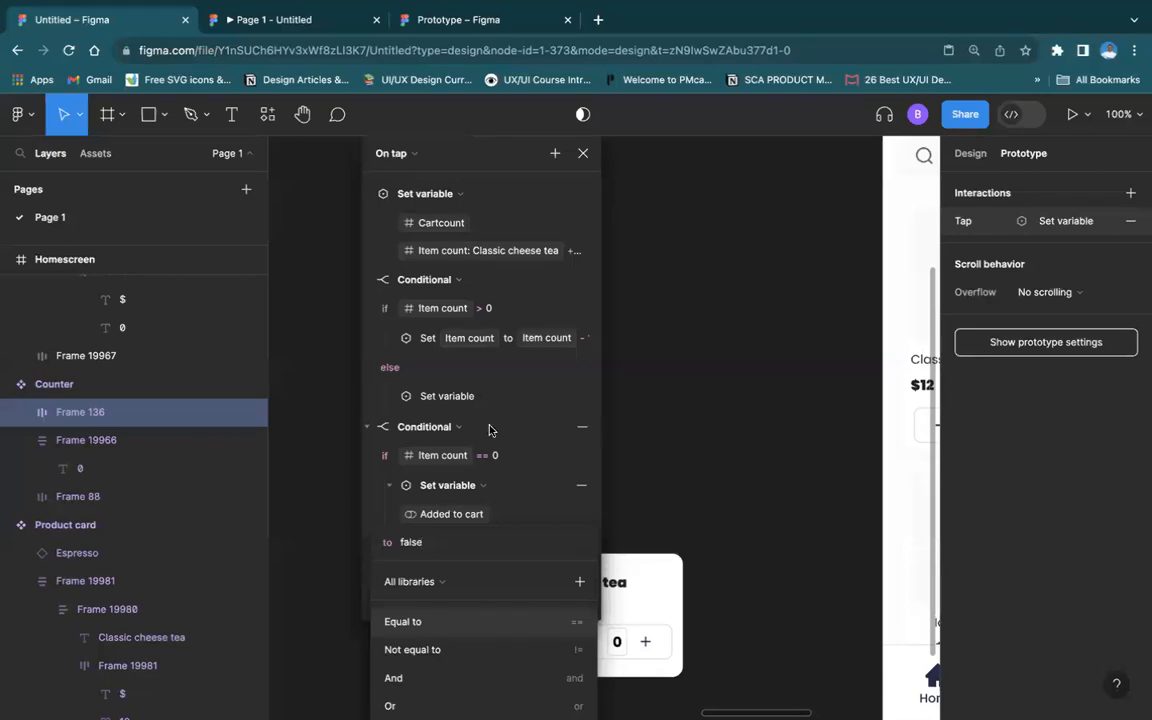
# Commit the false value for Added to cart and collapse the Item count == 0 Conditional
pyautogui.press('Return')
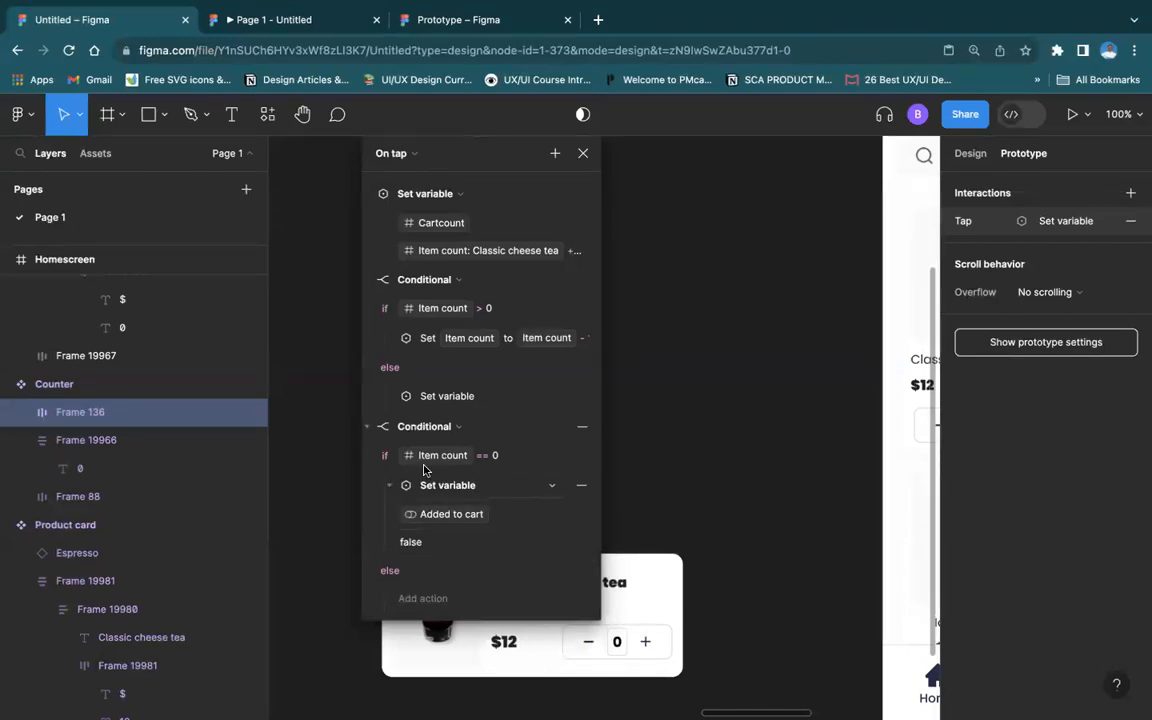
pyautogui.click(367, 427)
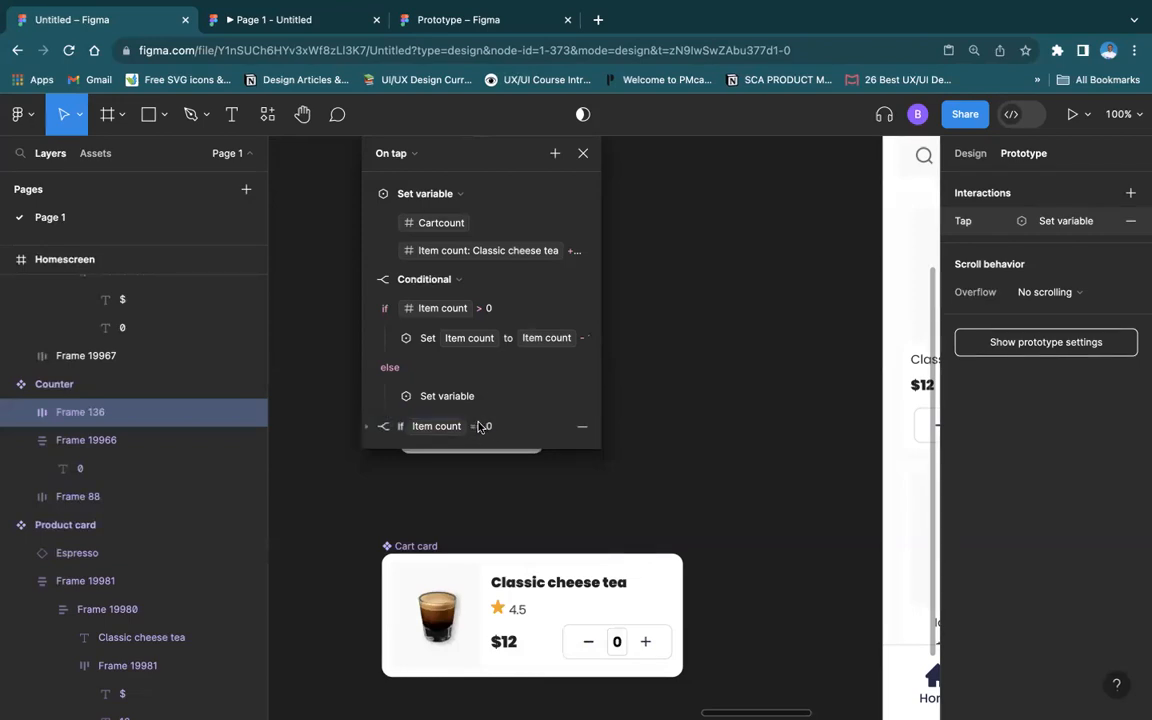
pyautogui.scroll(-2, 502, 297)
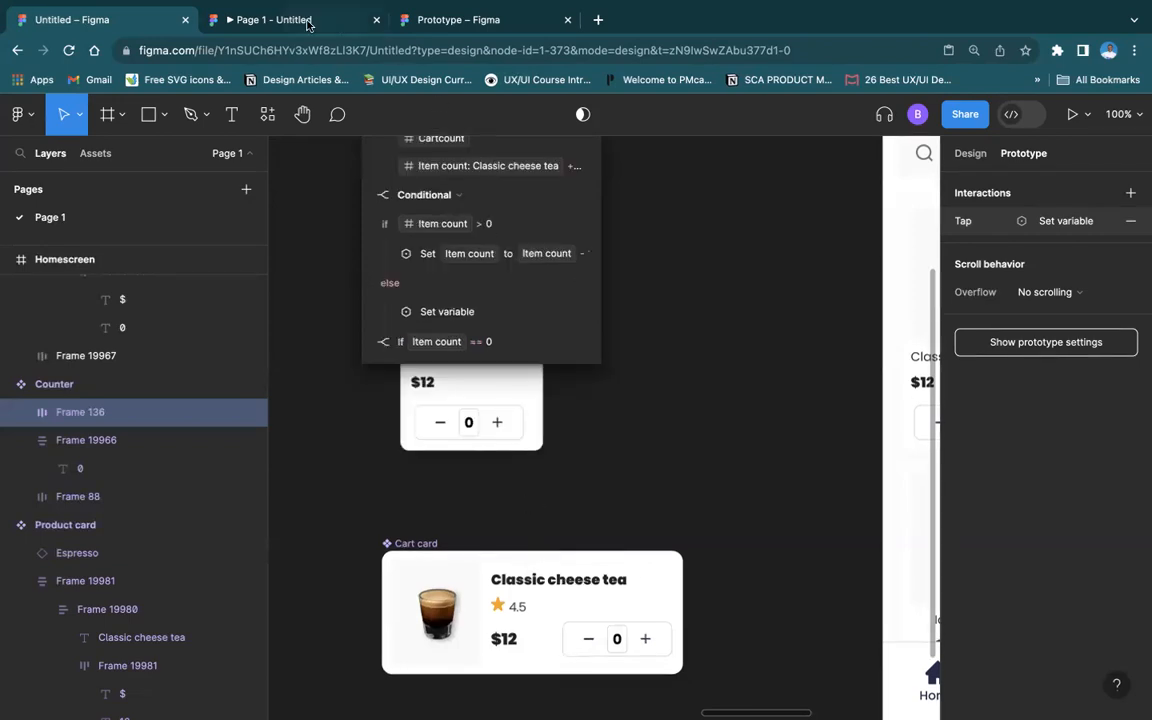
# Close the old prototype preview and the interaction details of the Counter's minus button
pyautogui.click(274, 21)
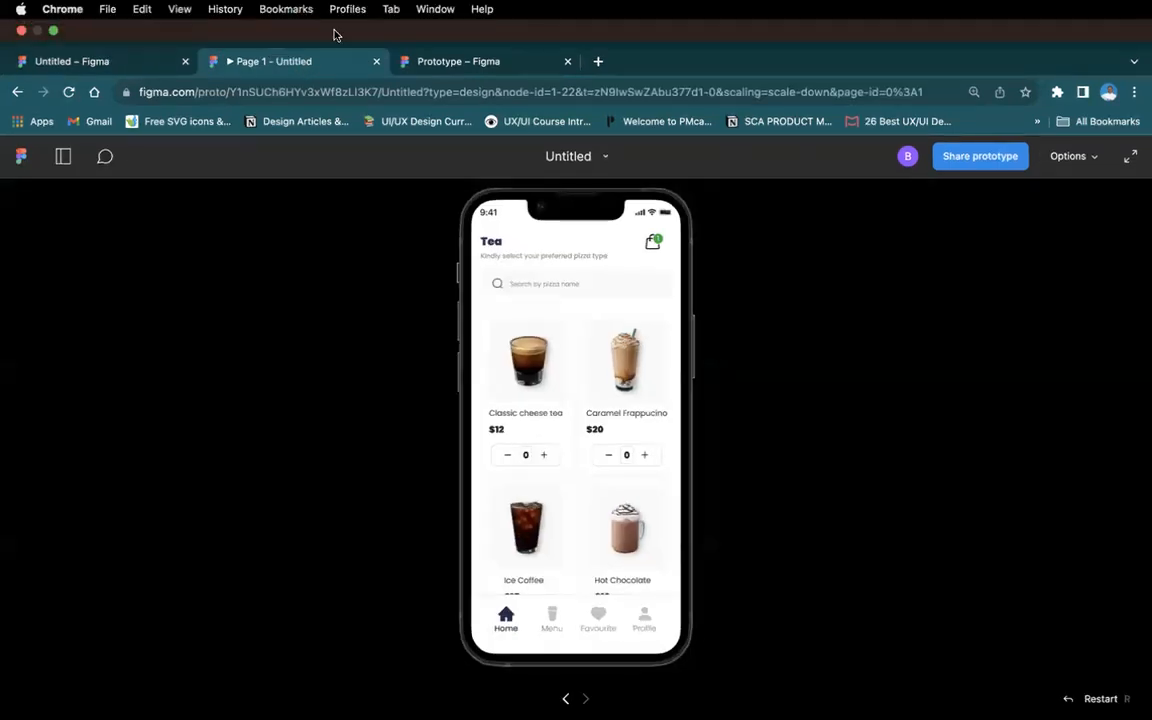
pyautogui.click(81, 60)
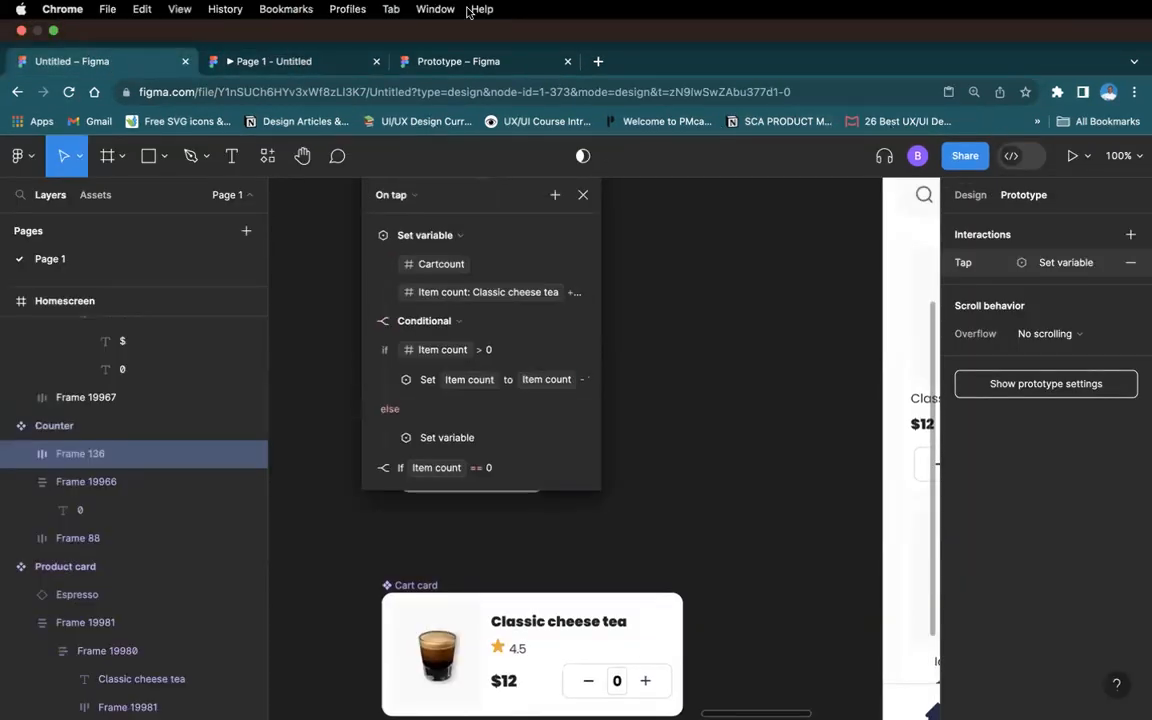
pyautogui.click(376, 61)
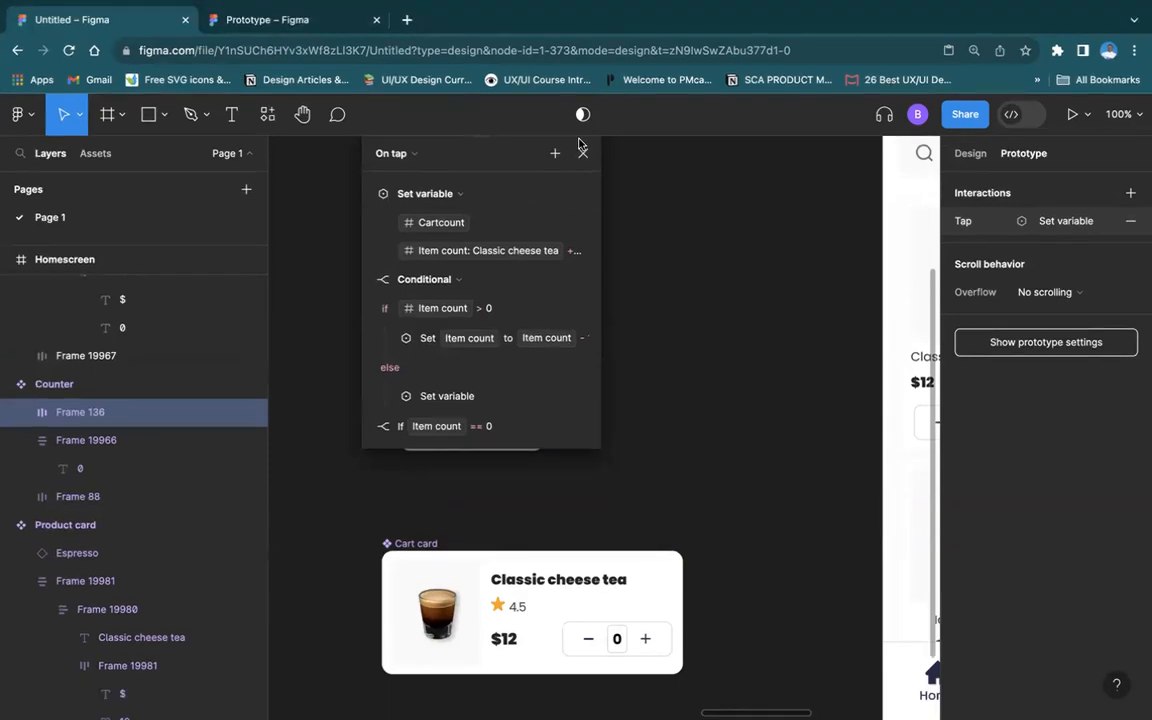
pyautogui.click(583, 194)
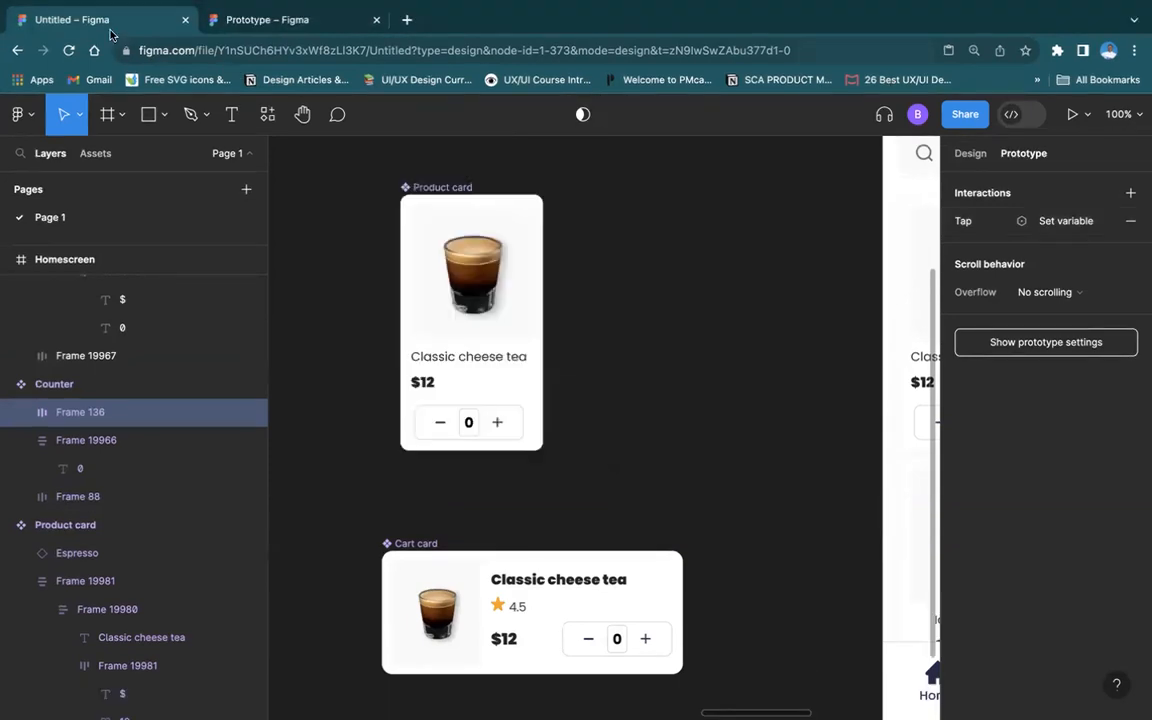
# Launch a new prototype preview from the selected Counter minus button frame and return to the design file
pyautogui.click(1071, 116)
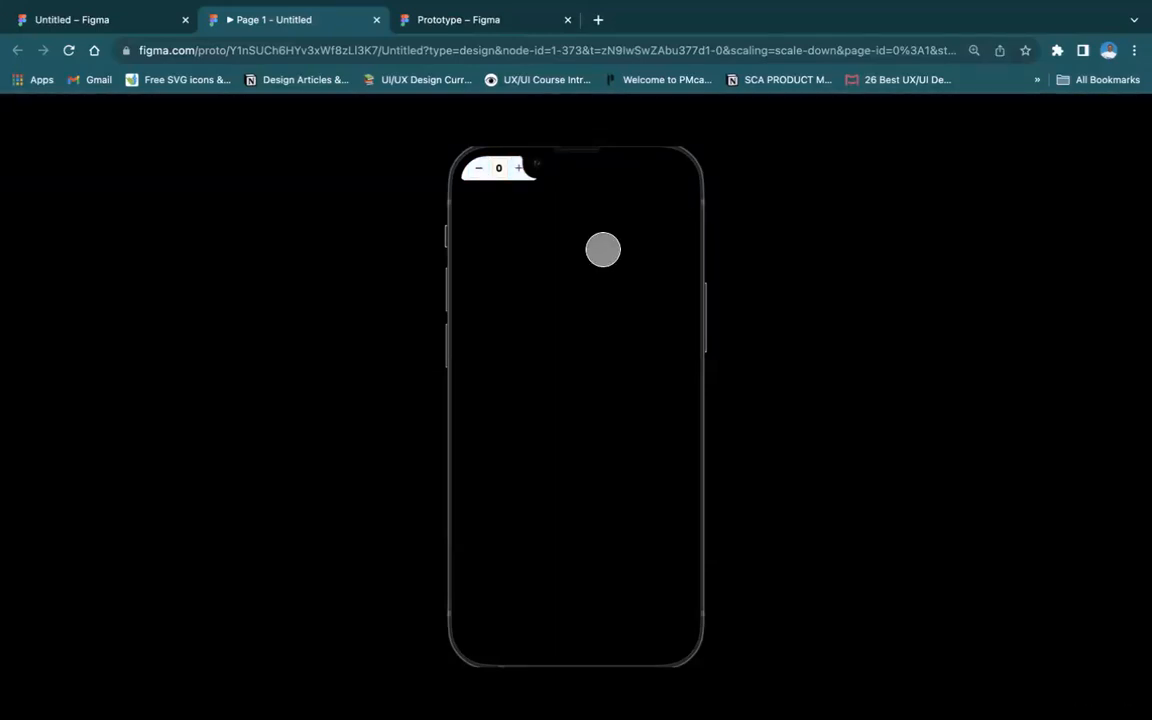
pyautogui.click(93, 18)
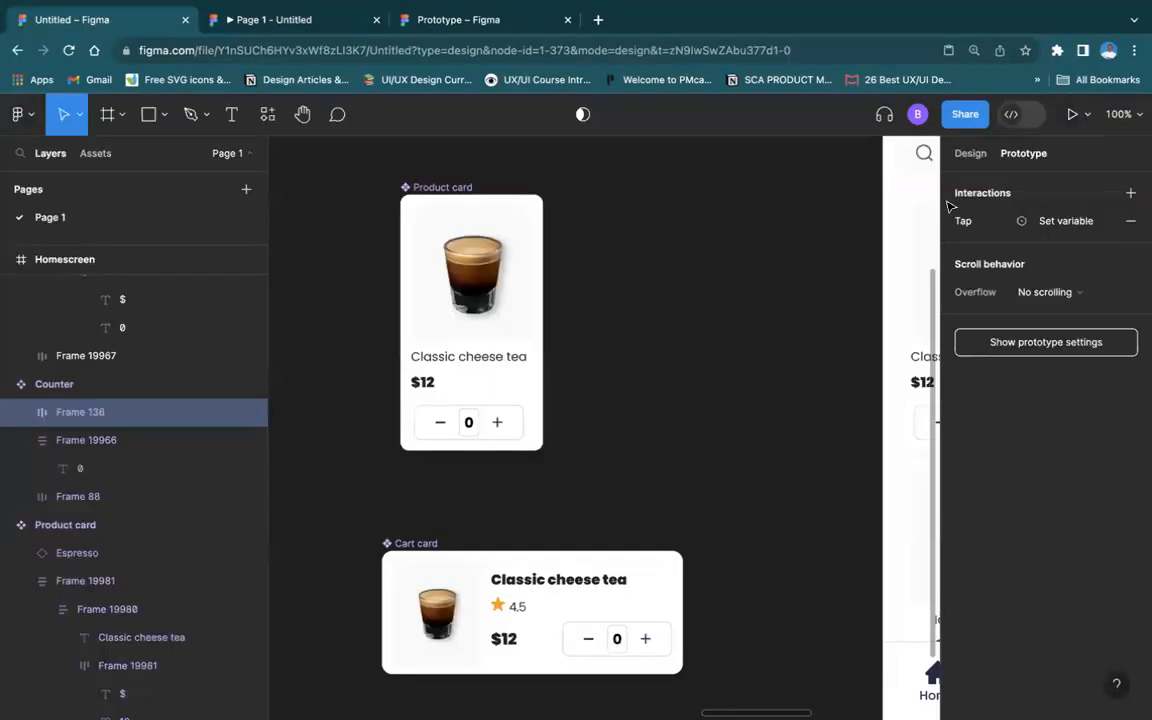
# Launch the preview with nothing selected, add one Caramel Frappucino, and test lowering its count to 0 in the cart
pyautogui.click(1043, 344)
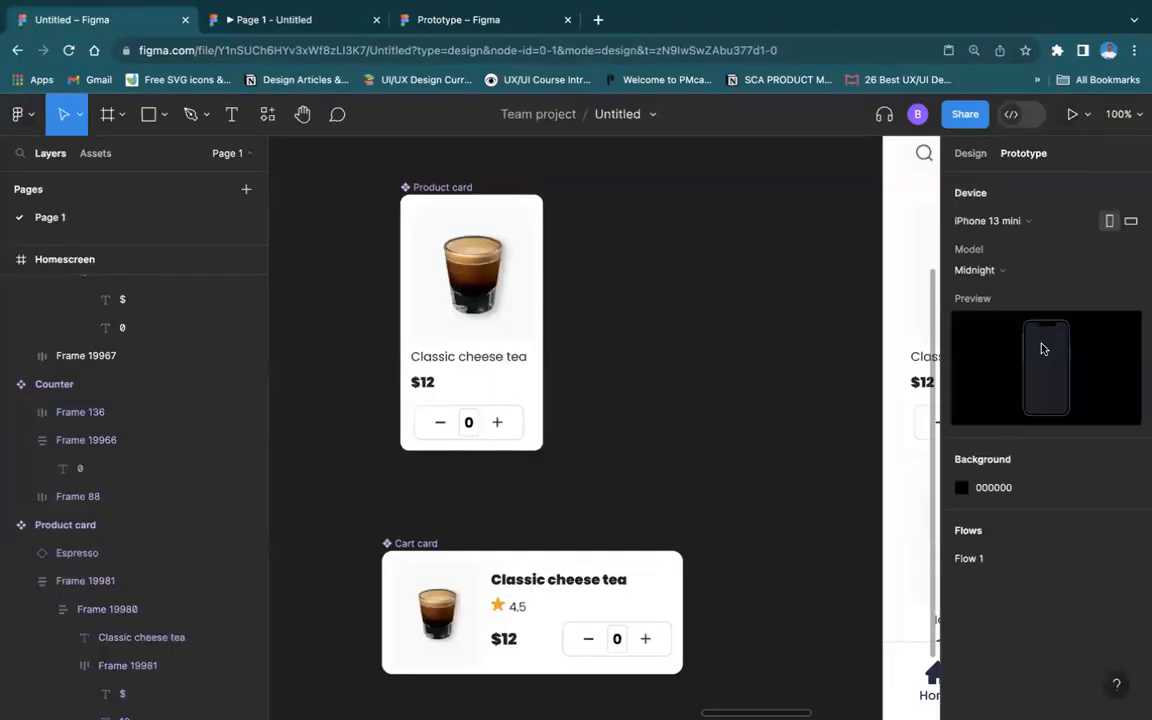
pyautogui.click(1070, 114)
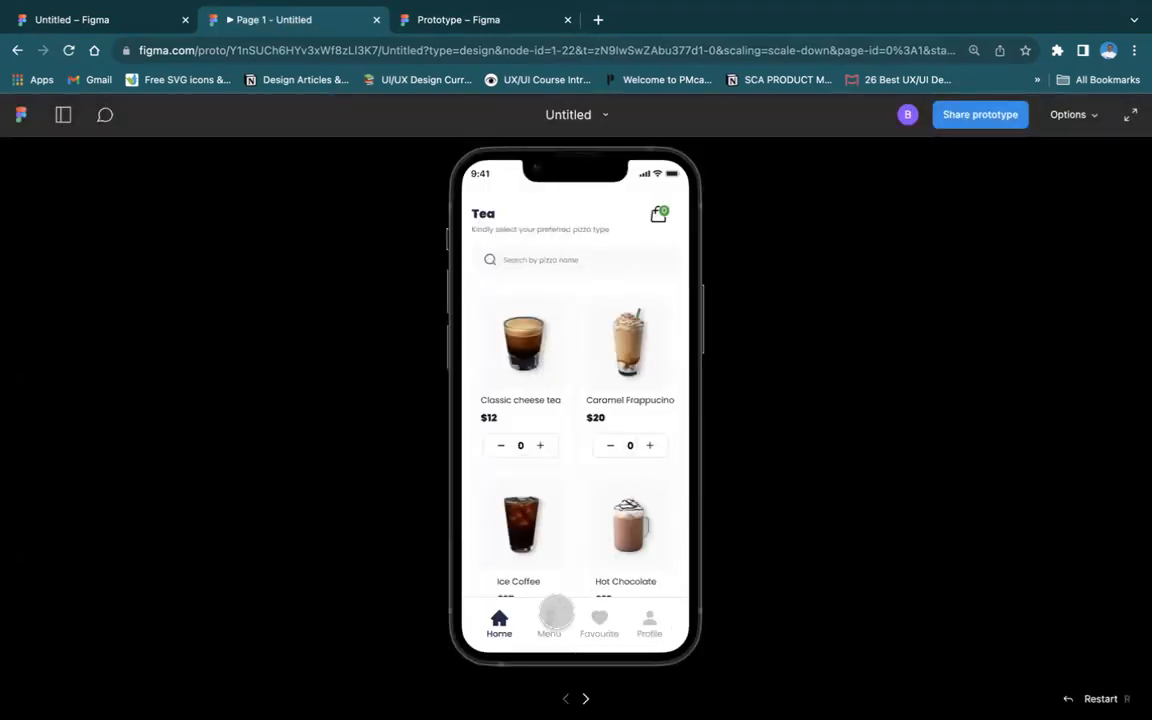
pyautogui.click(650, 445)
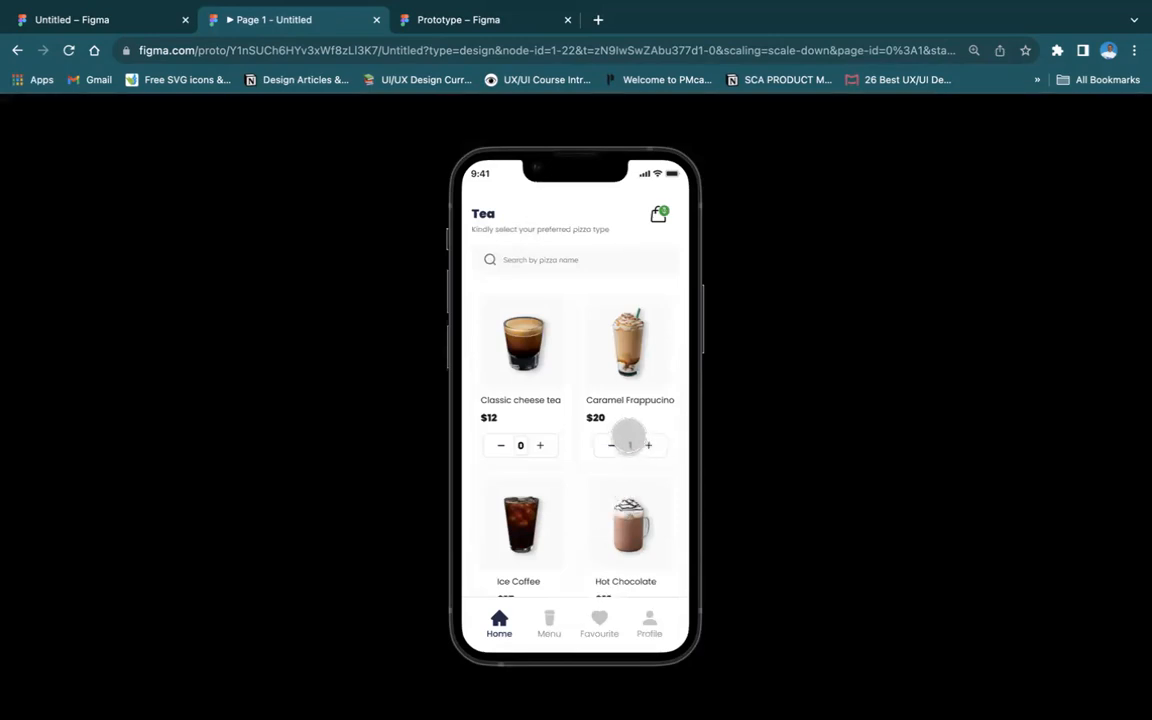
pyautogui.click(661, 216)
pyautogui.click(661, 216)
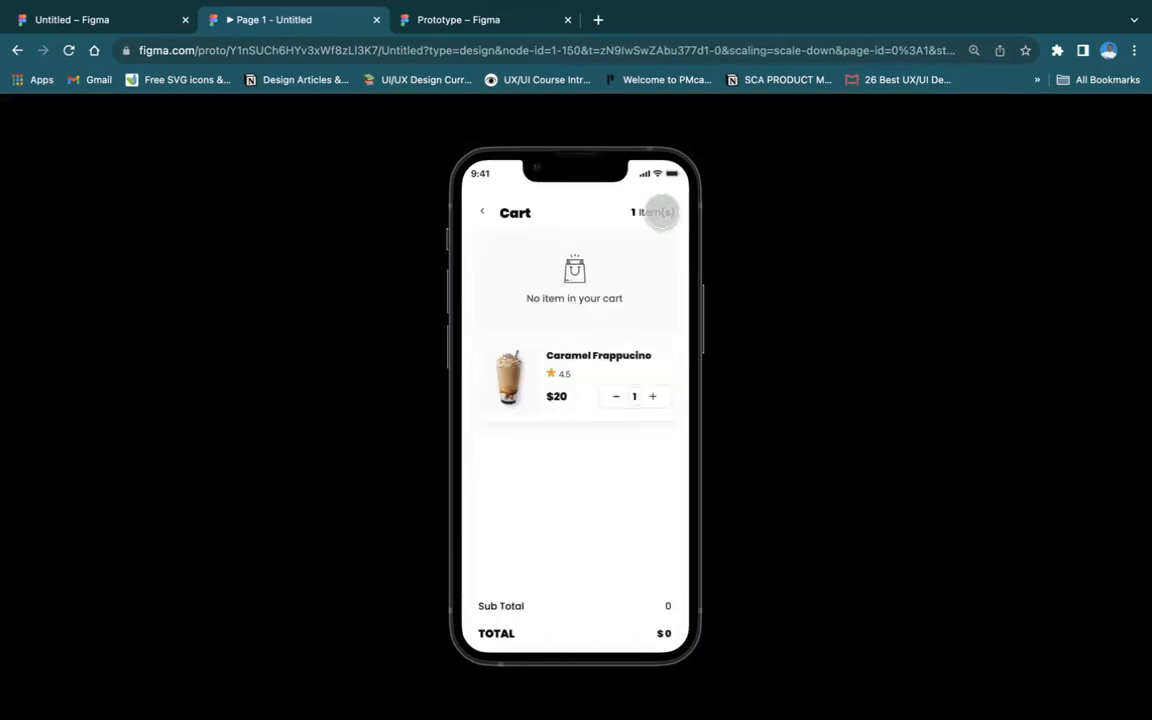
pyautogui.click(614, 396)
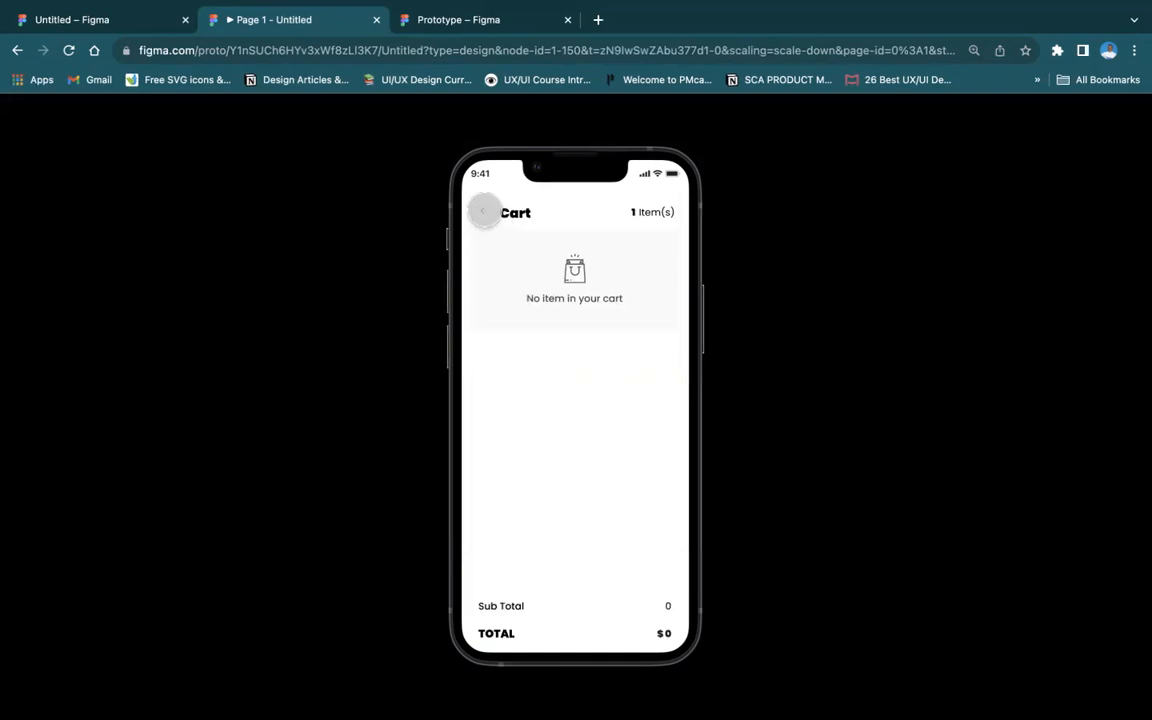
# Check the counts on the preview's home screen and reopen the cart
pyautogui.click(484, 211)
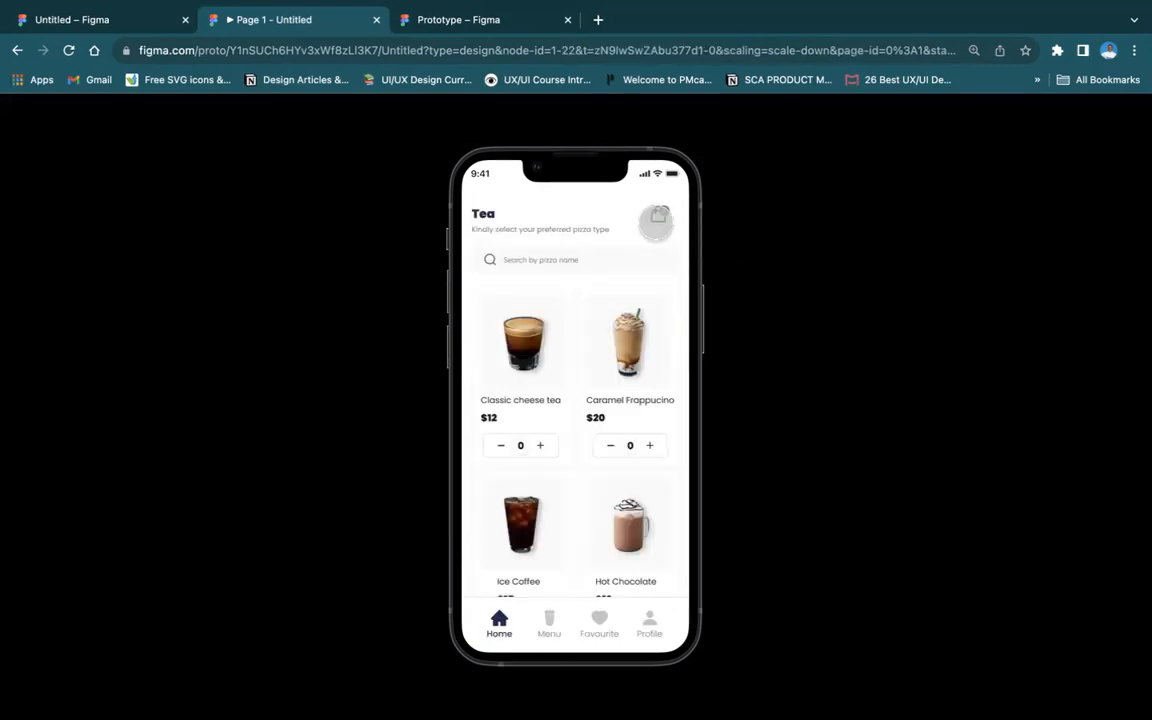
pyautogui.scroll(-1, 584, 498)
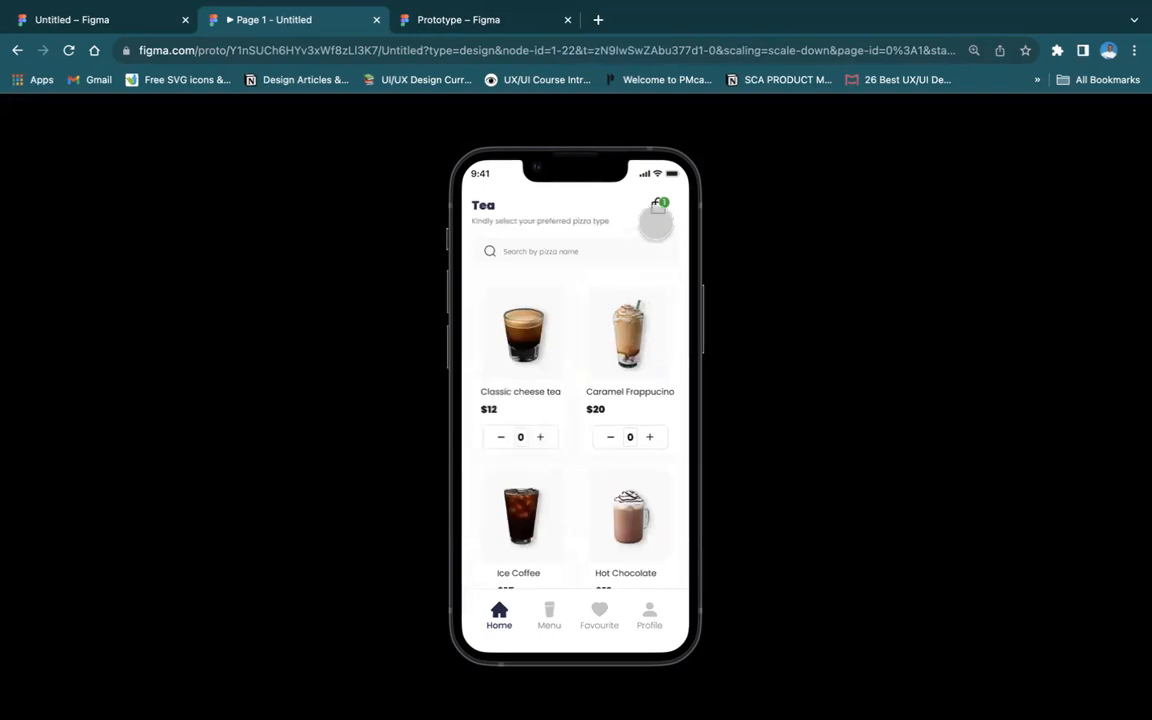
pyautogui.click(656, 222)
pyautogui.click(640, 215)
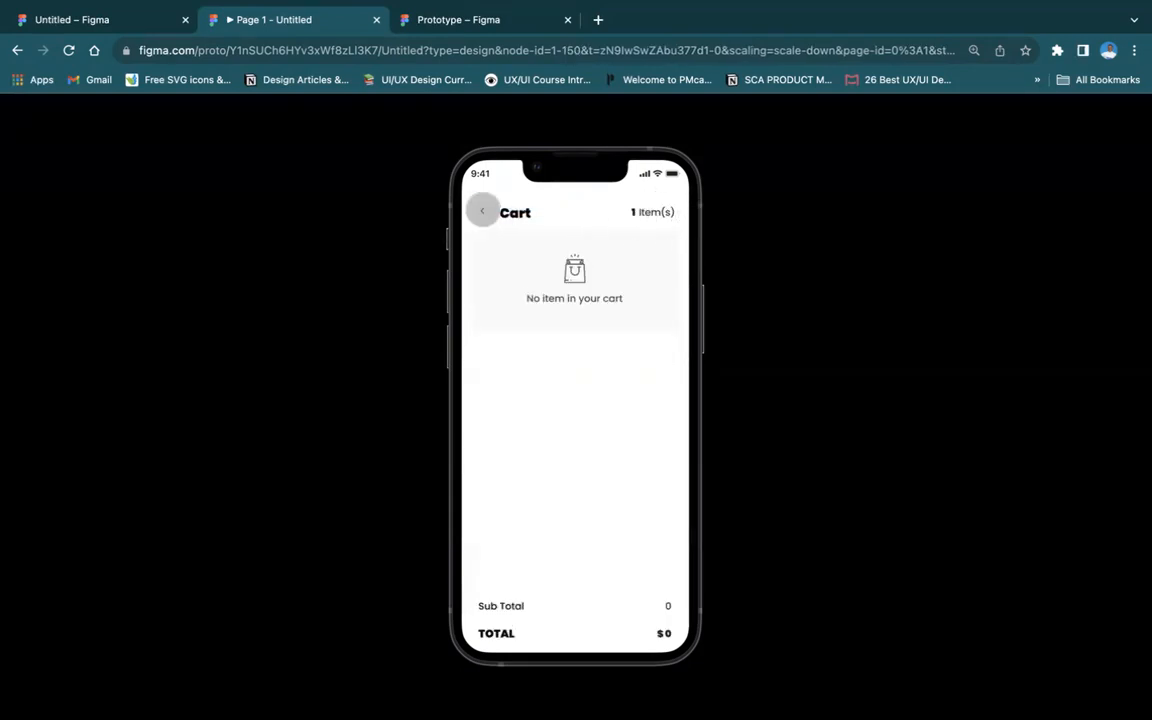
# Raise the Caramel Frappucino count to 3 on the home screen and test stepping it down to 0 in the cart
pyautogui.click(482, 211)
pyautogui.click(650, 435)
pyautogui.click(650, 435)
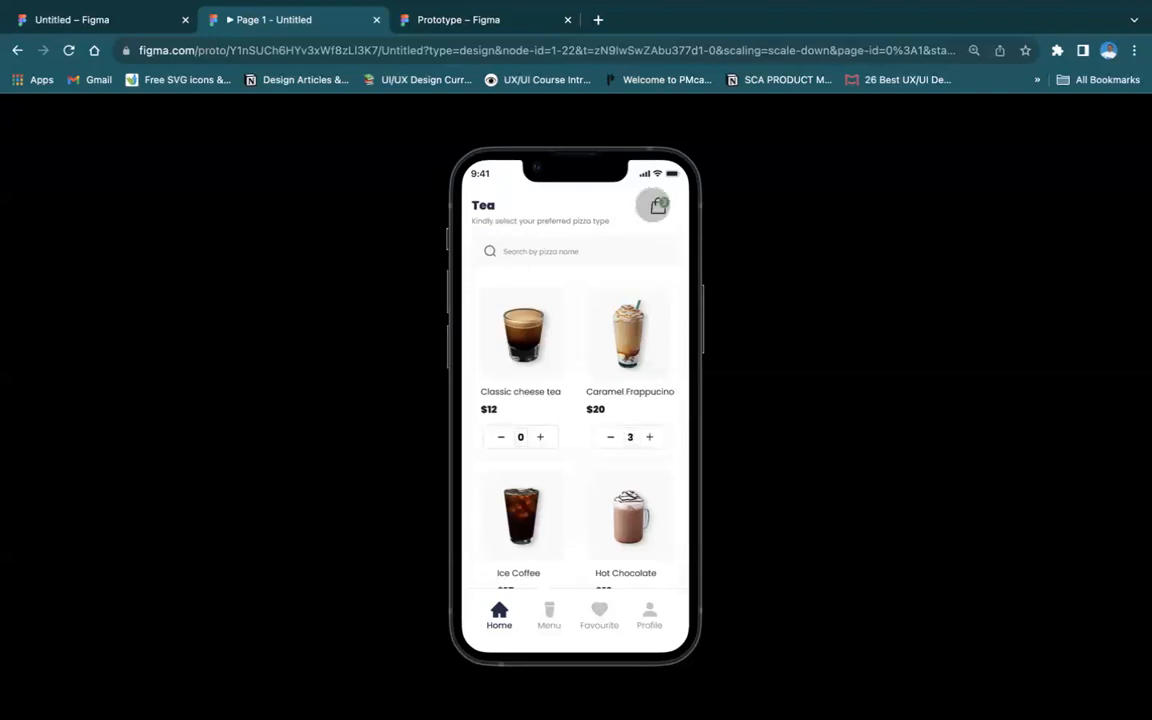
pyautogui.click(654, 205)
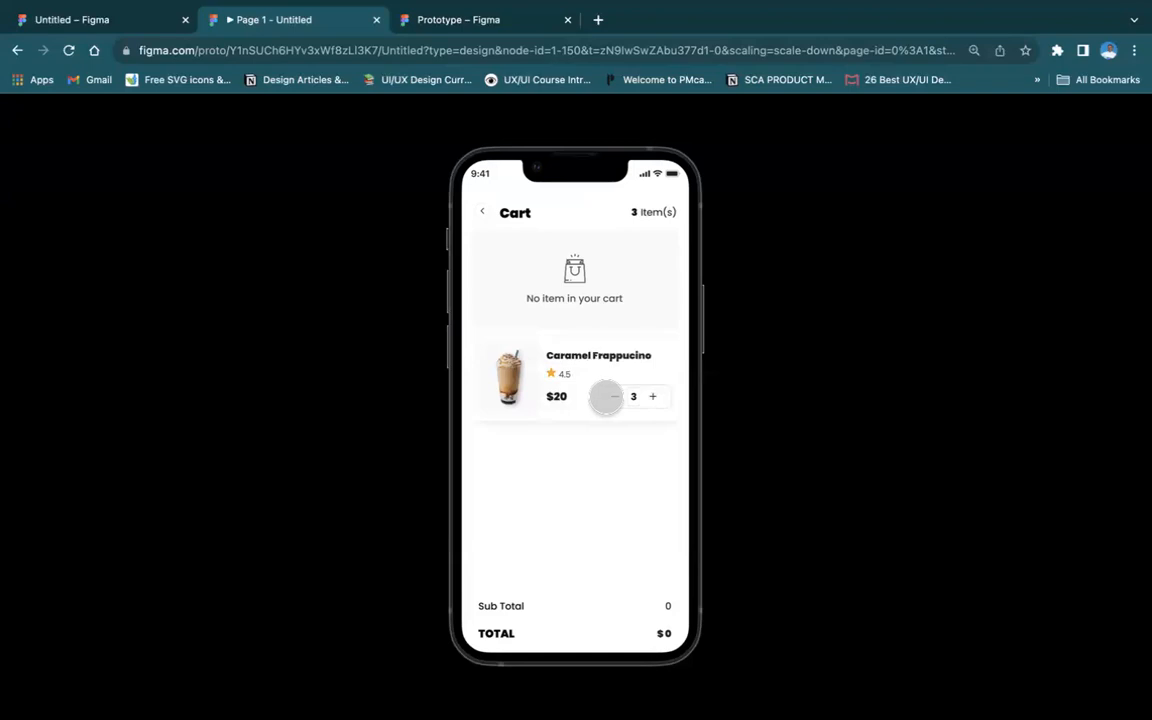
pyautogui.click(607, 397)
pyautogui.click(608, 394)
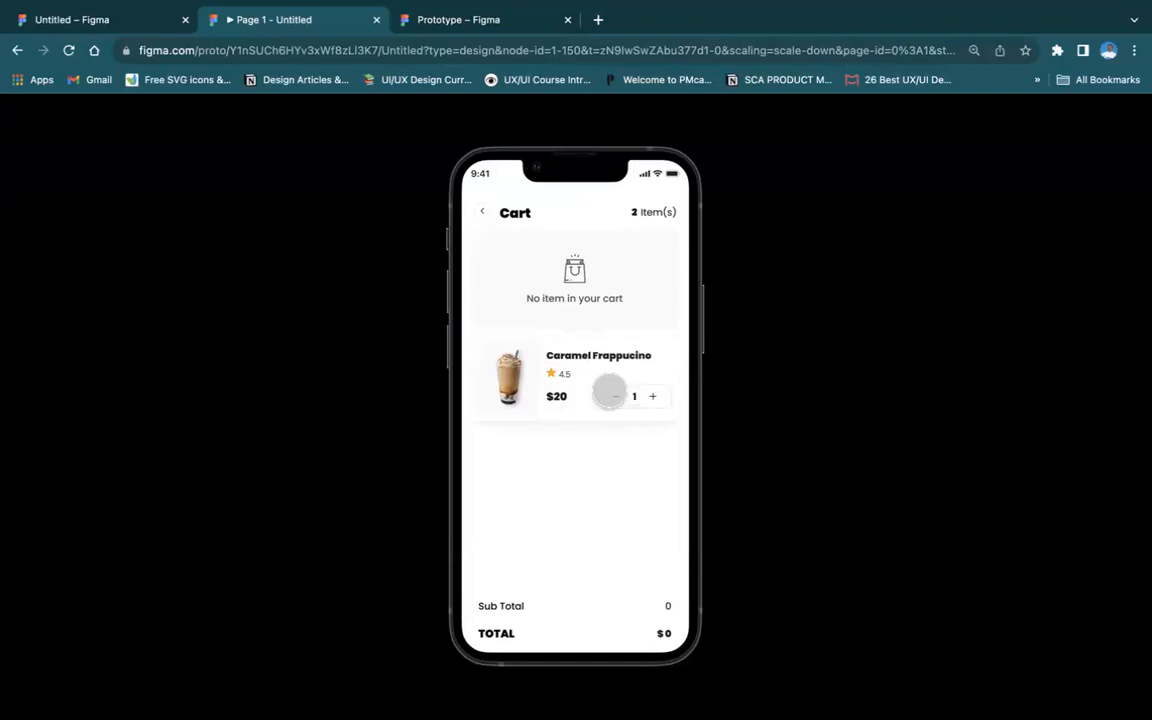
pyautogui.click(609, 393)
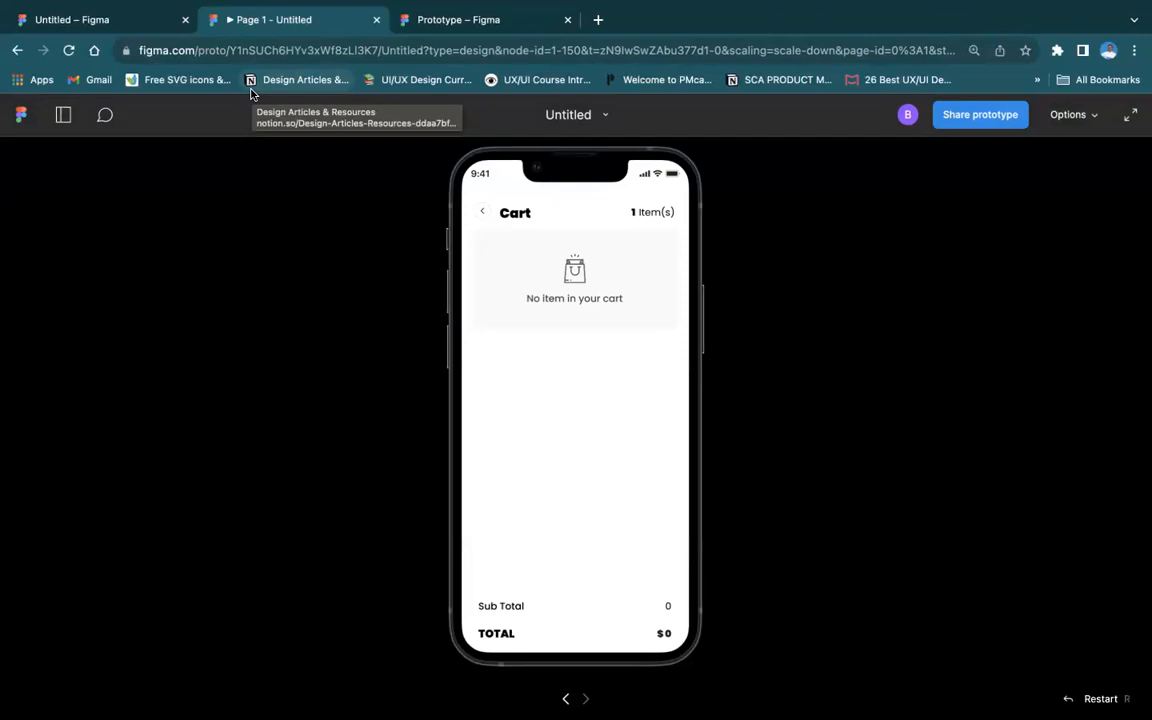
pyautogui.click(101, 62)
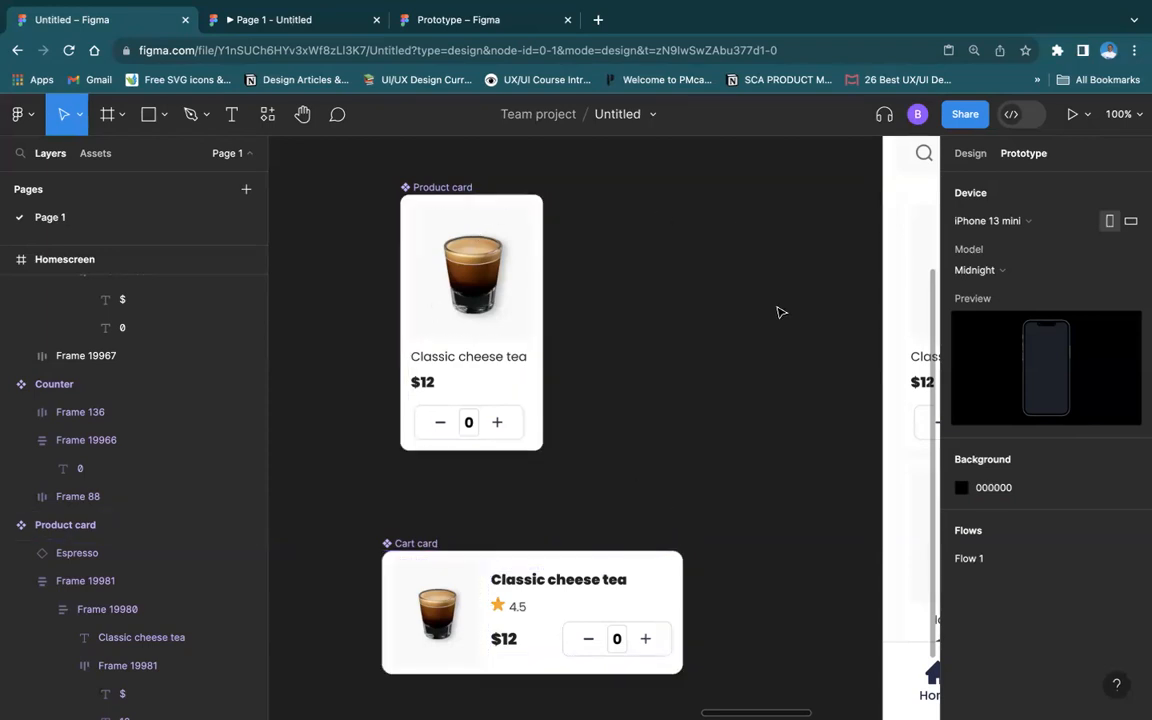
pyautogui.hscroll(8, 779, 311)
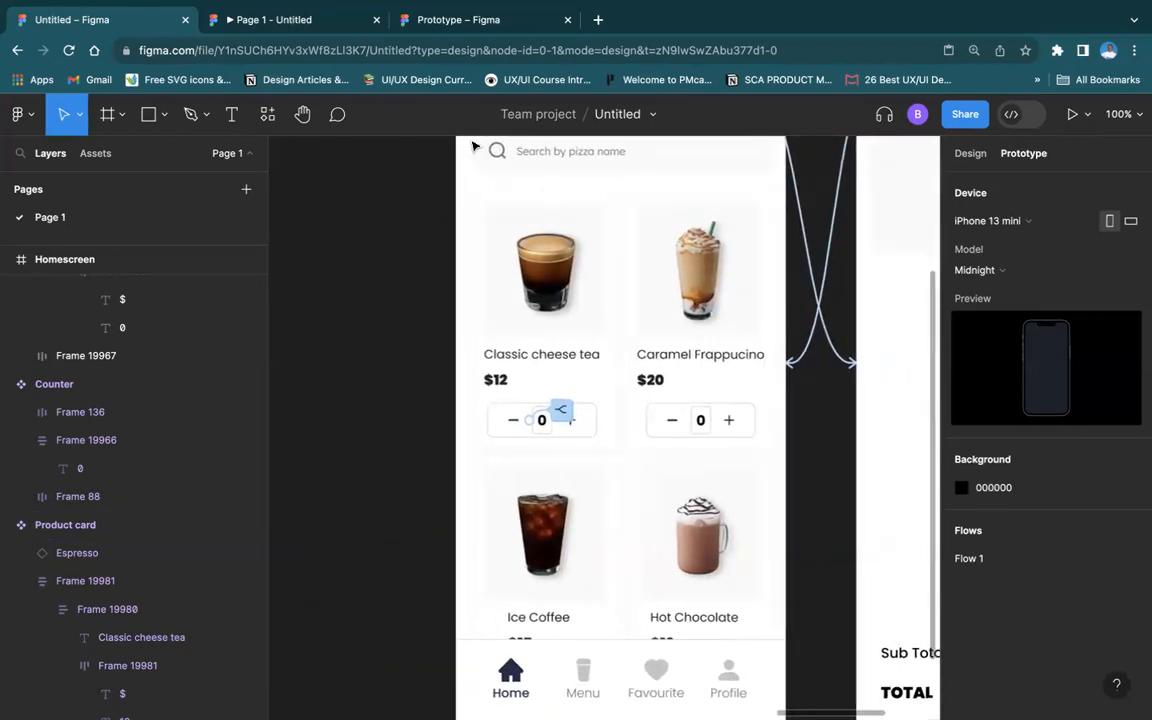
pyautogui.click(326, 24)
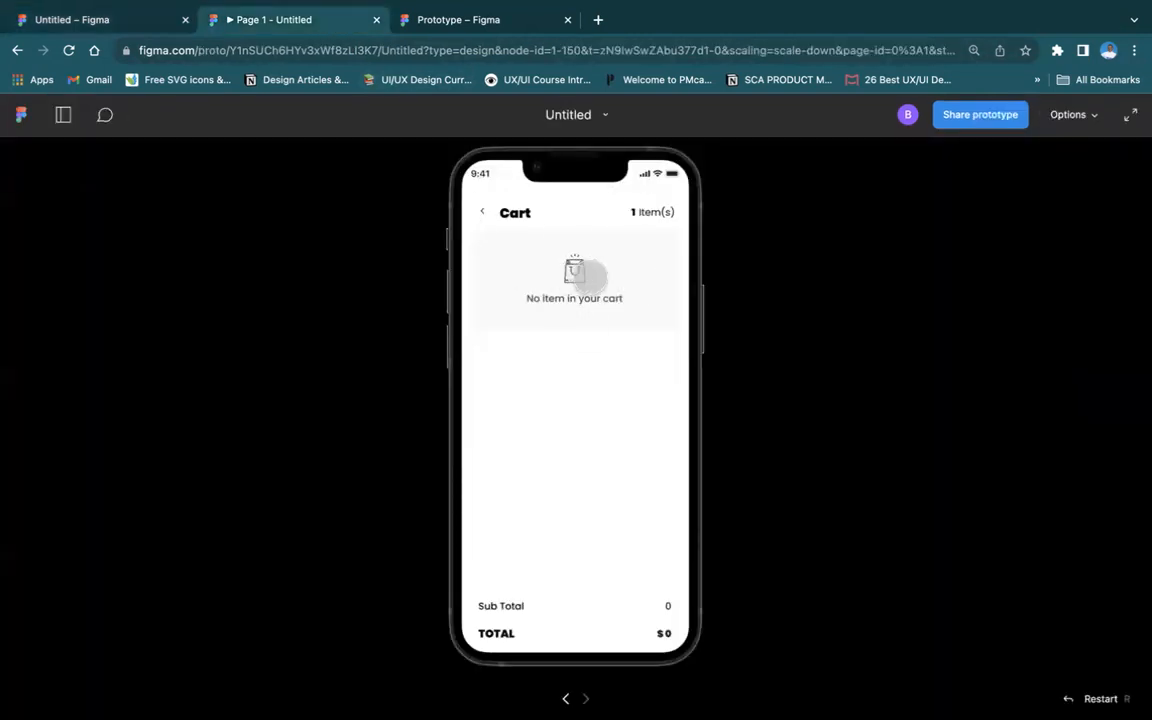
# Repeat the cart test with three Caramel Frappucino, comparing the card count with the cart's item total while lowering it to 0
pyautogui.click(488, 217)
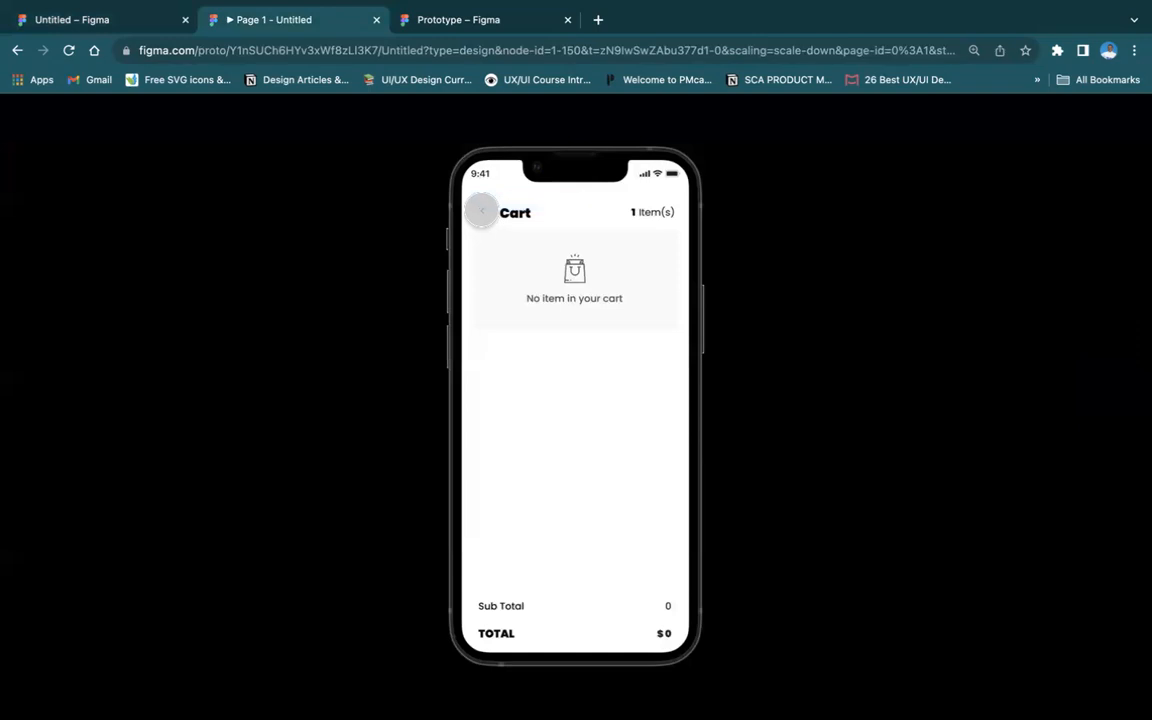
pyautogui.click(481, 210)
pyautogui.click(648, 437)
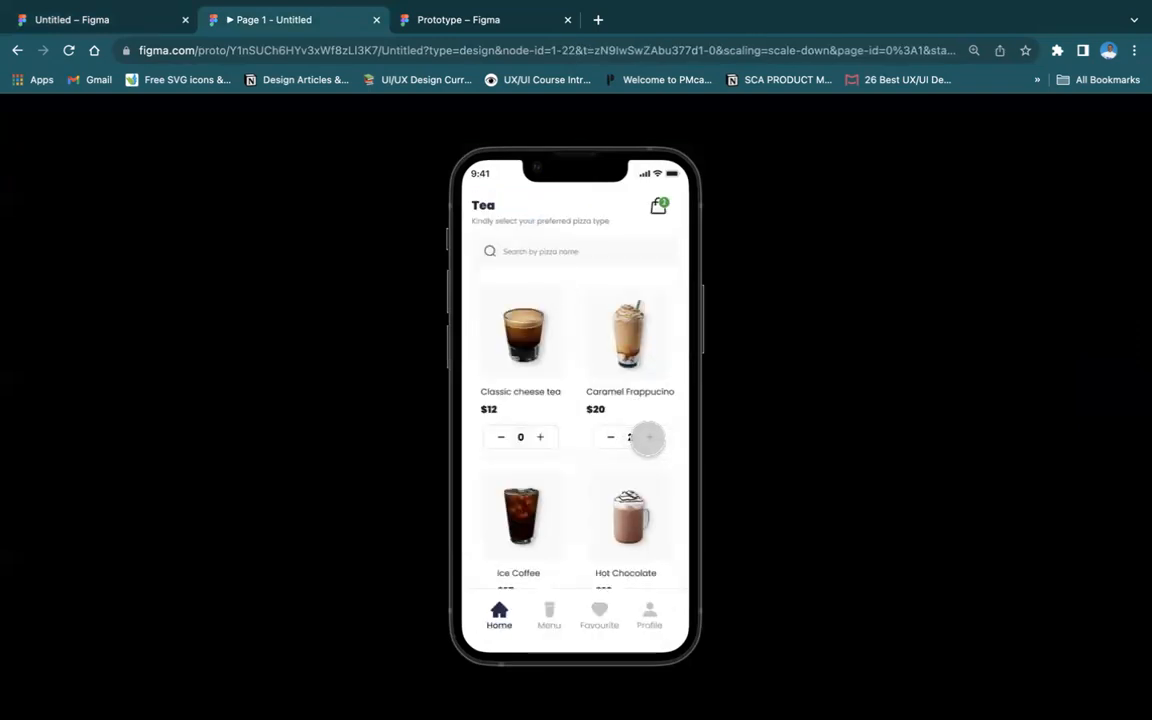
pyautogui.click(658, 204)
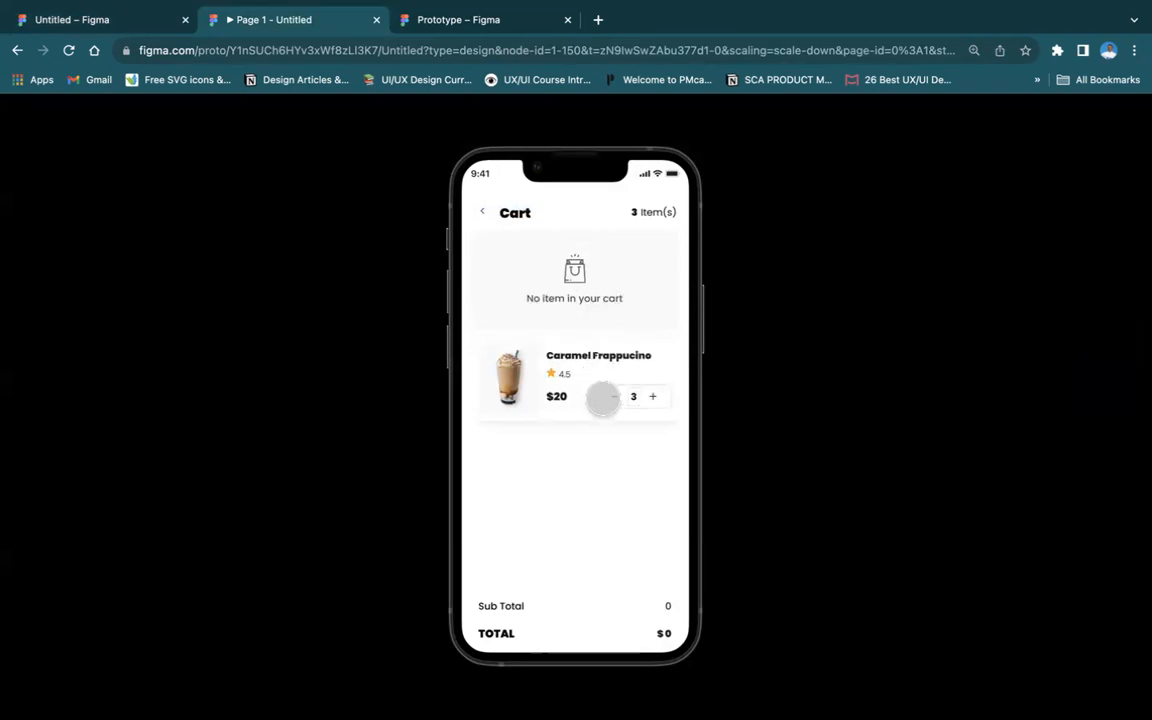
pyautogui.click(499, 346)
pyautogui.click(614, 396)
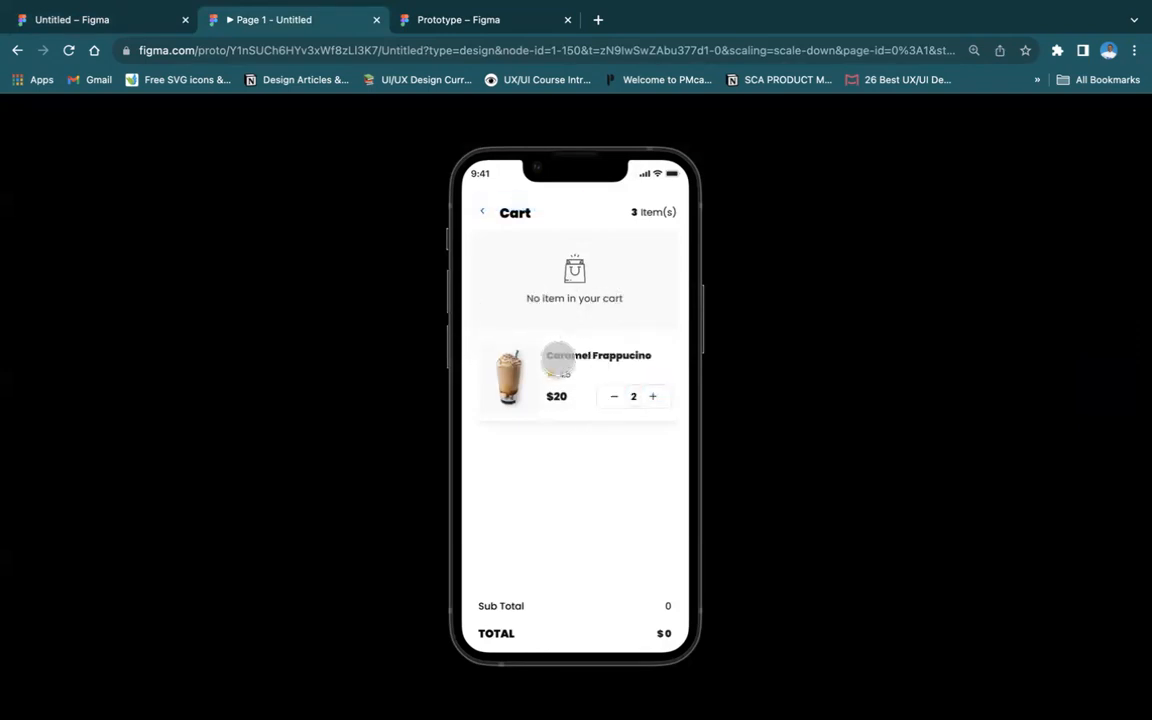
pyautogui.click(613, 394)
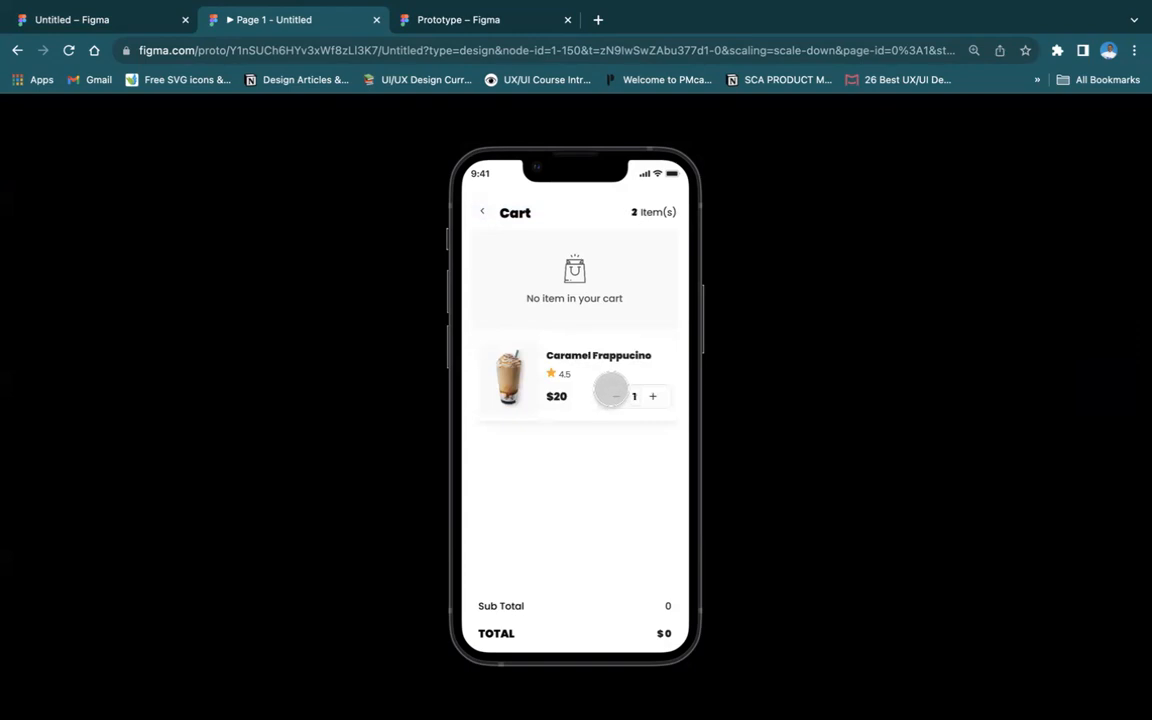
pyautogui.click(613, 392)
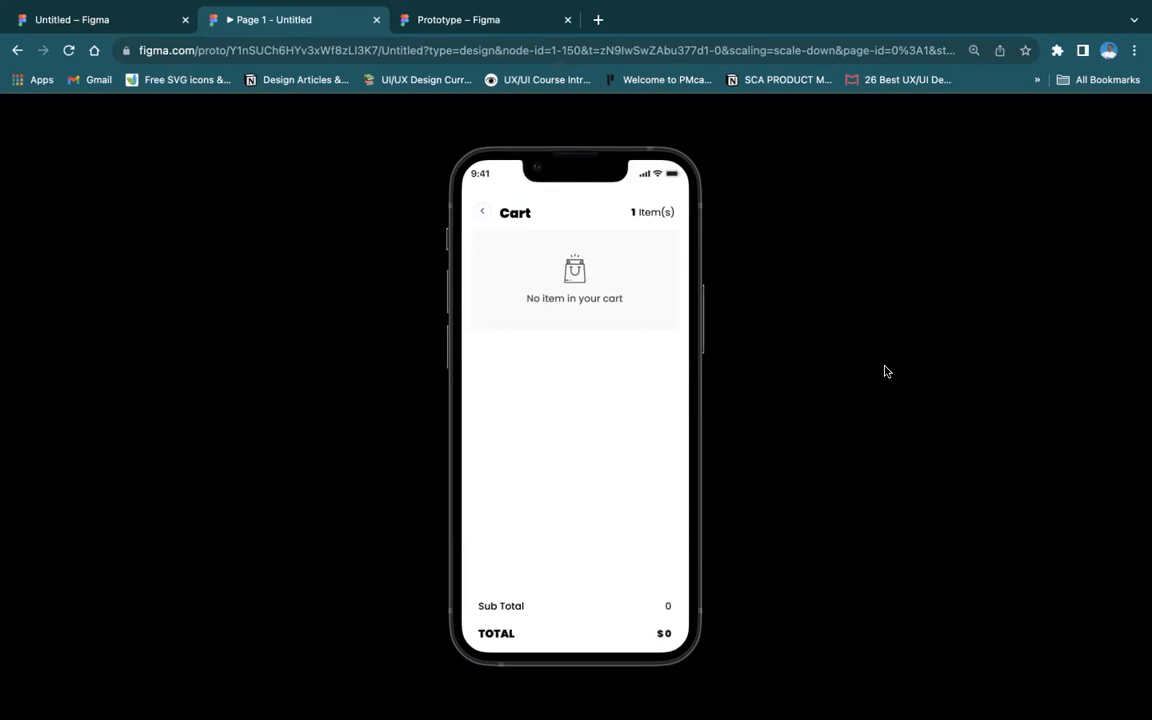
# Return to the preview's home screen and test the Classic cheese tea minus button while its count is 0
pyautogui.click(130, 19)
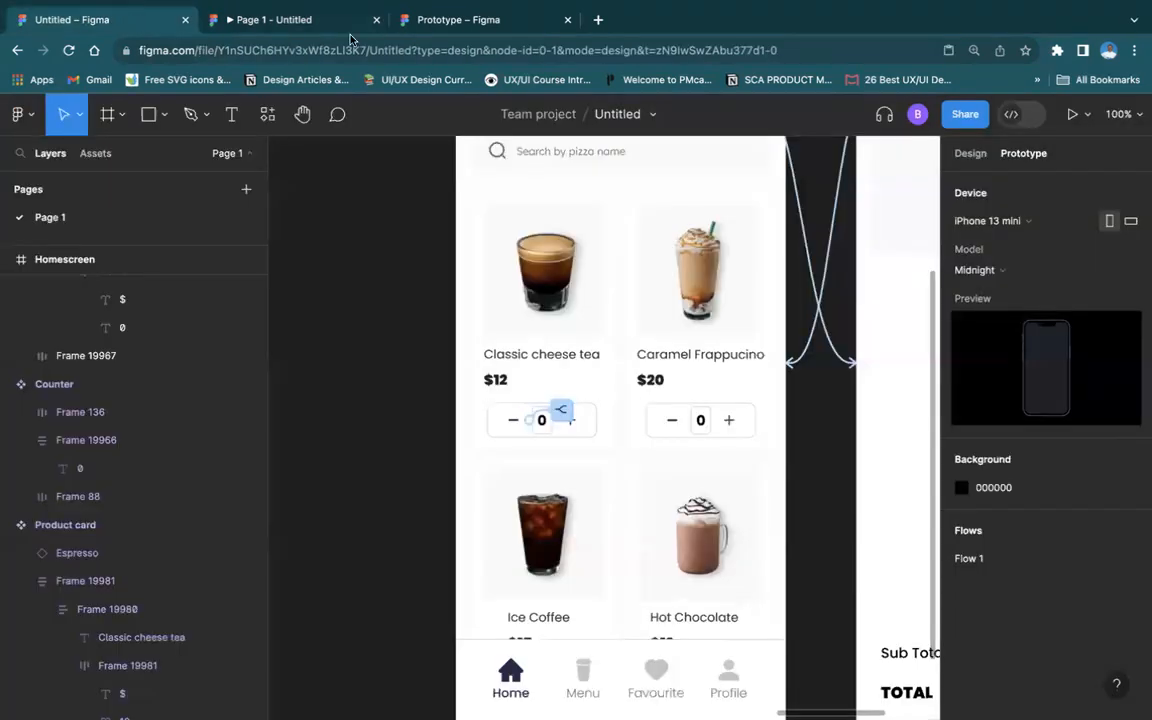
pyautogui.click(295, 20)
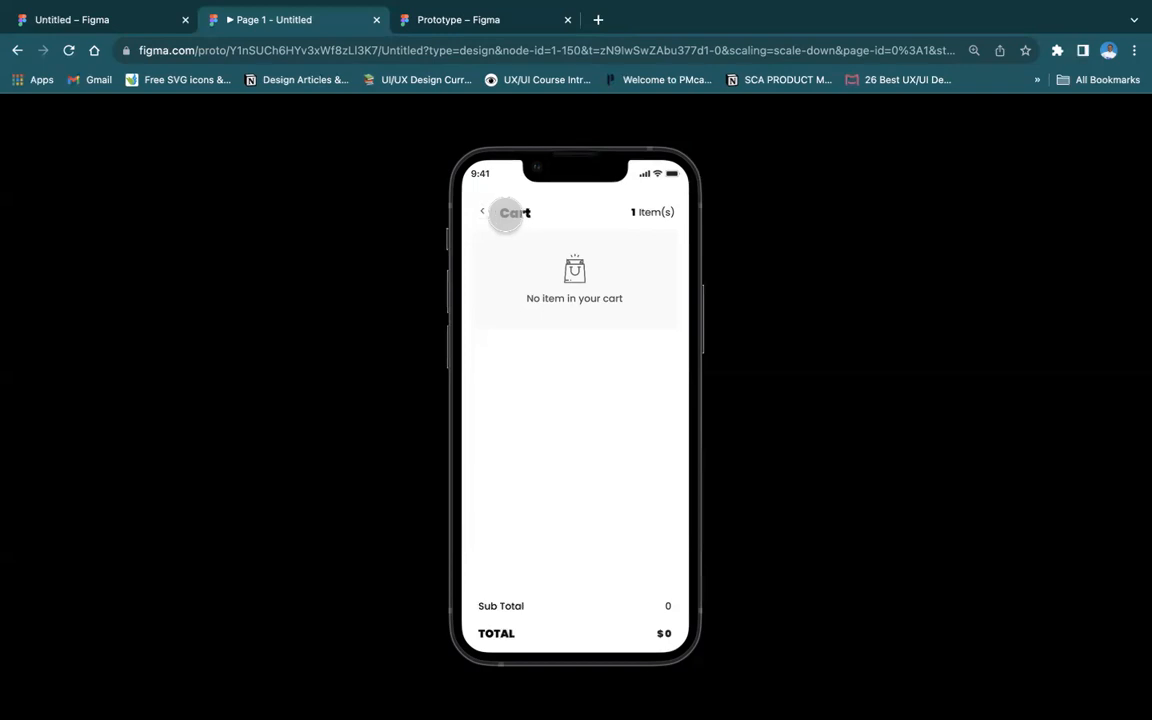
pyautogui.click(487, 212)
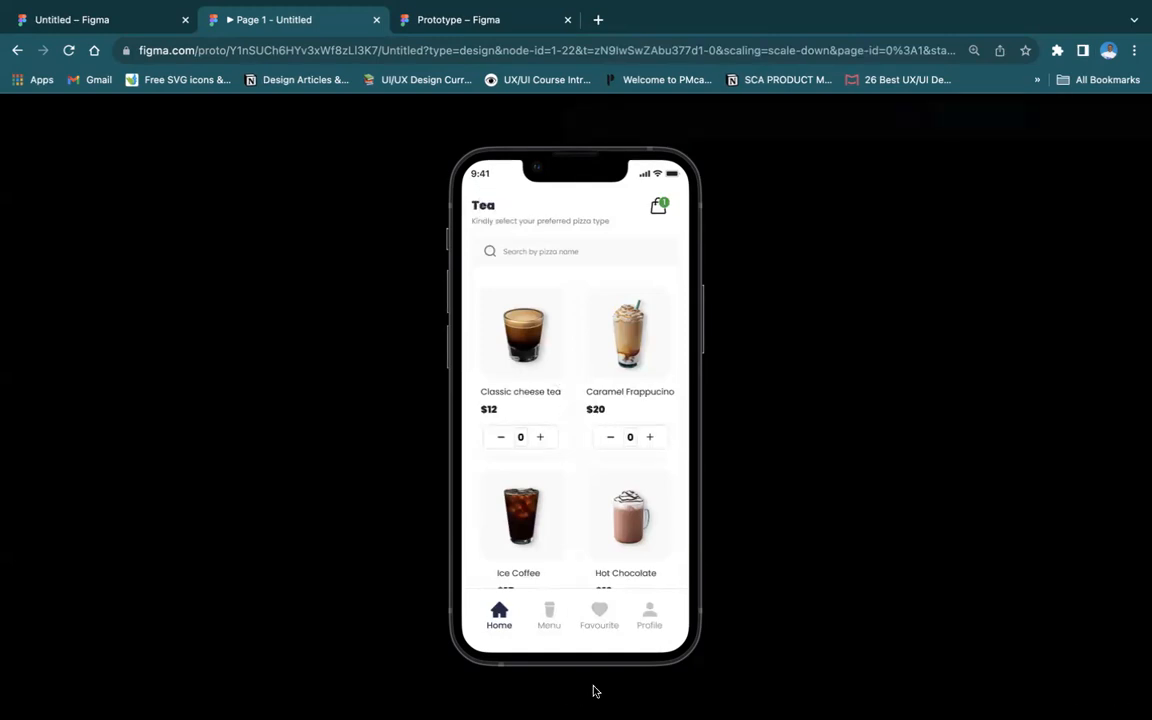
pyautogui.click(486, 443)
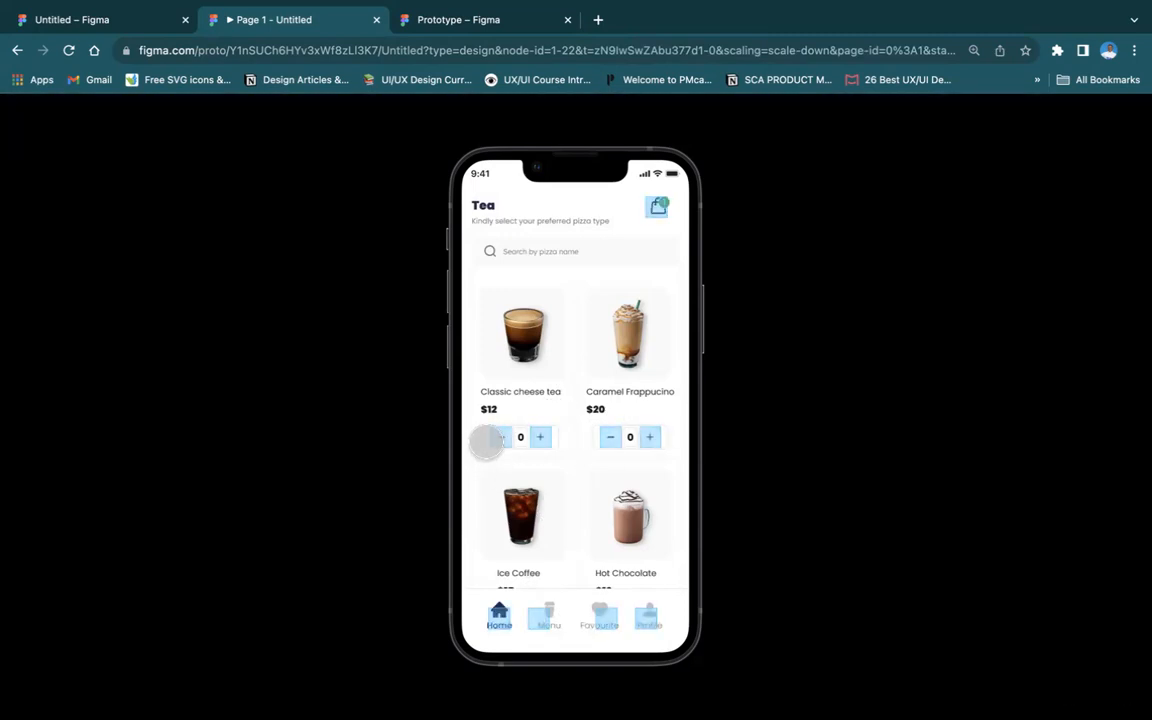
pyautogui.click(513, 442)
pyautogui.click(488, 436)
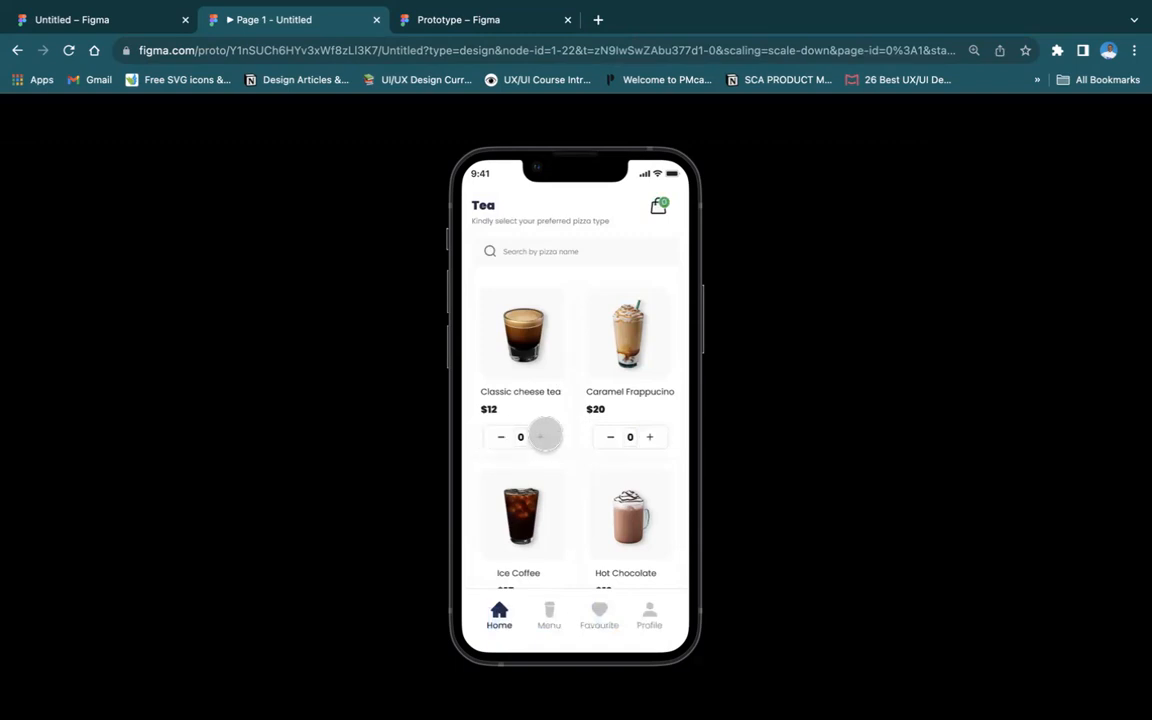
# Raise the Classic cheese tea count to 2 and the Caramel Frappucino count to 1 in the preview
pyautogui.click(540, 437)
pyautogui.click(540, 437)
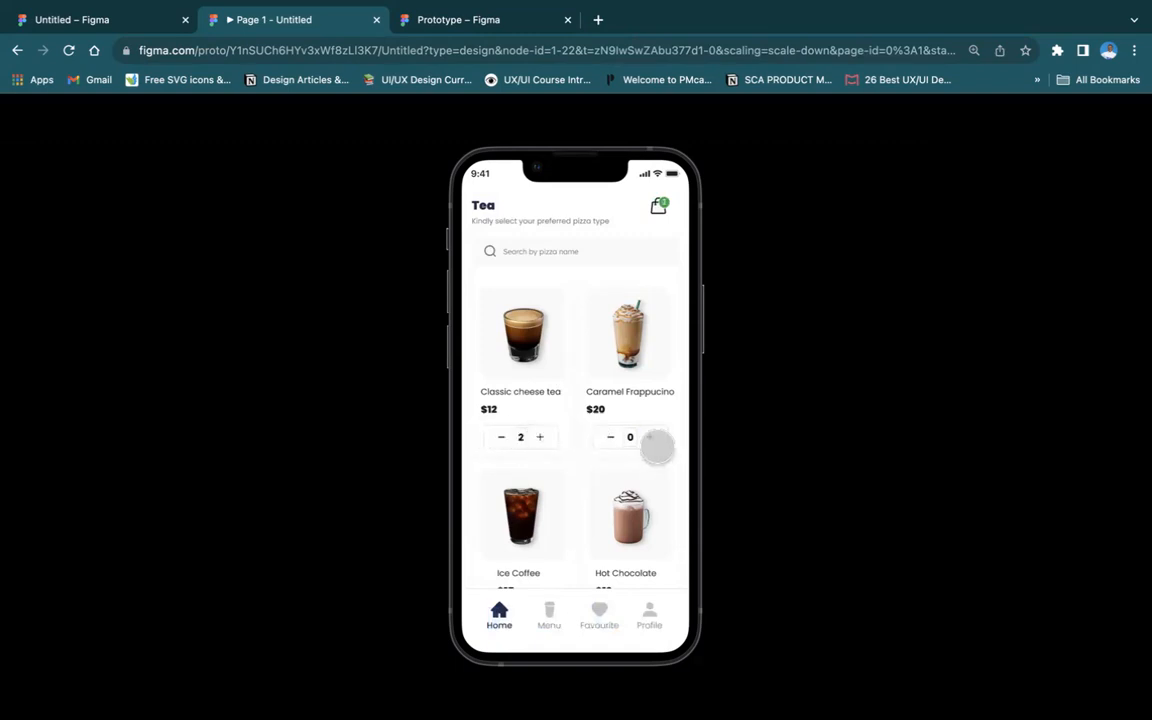
pyautogui.click(649, 437)
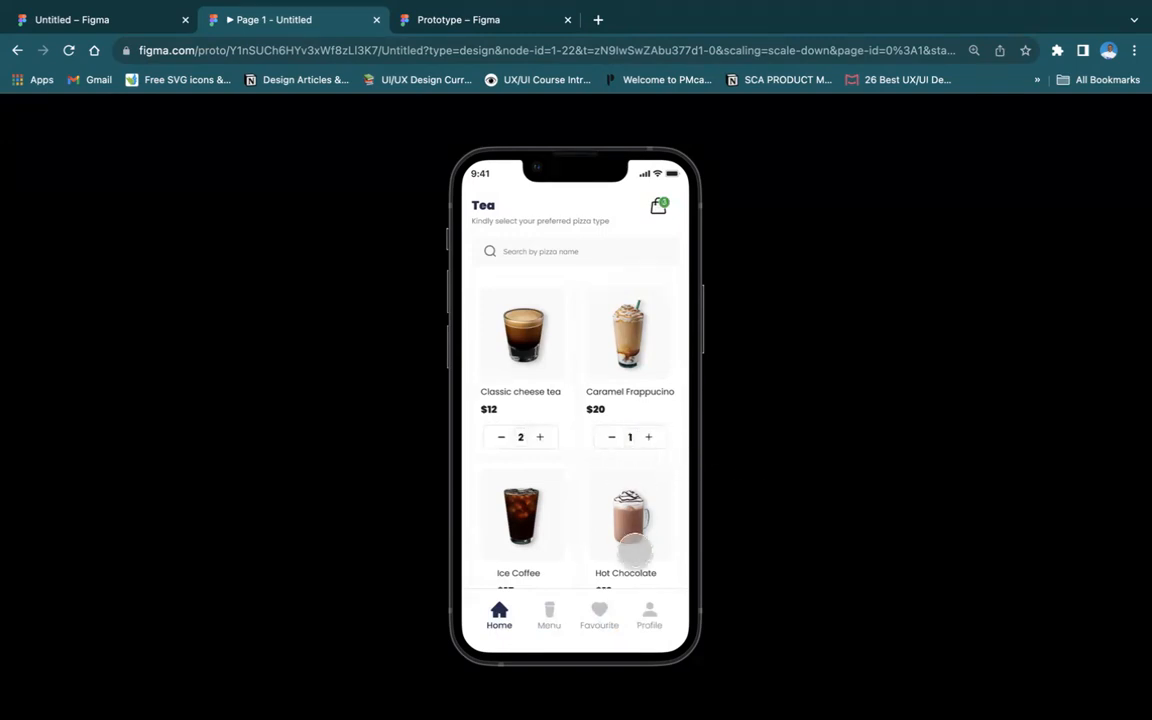
# In the design file, wrap the Homescreen's Classic cheese tea and Caramel Frappucino product cards in an auto layout row
pyautogui.click(140, 19)
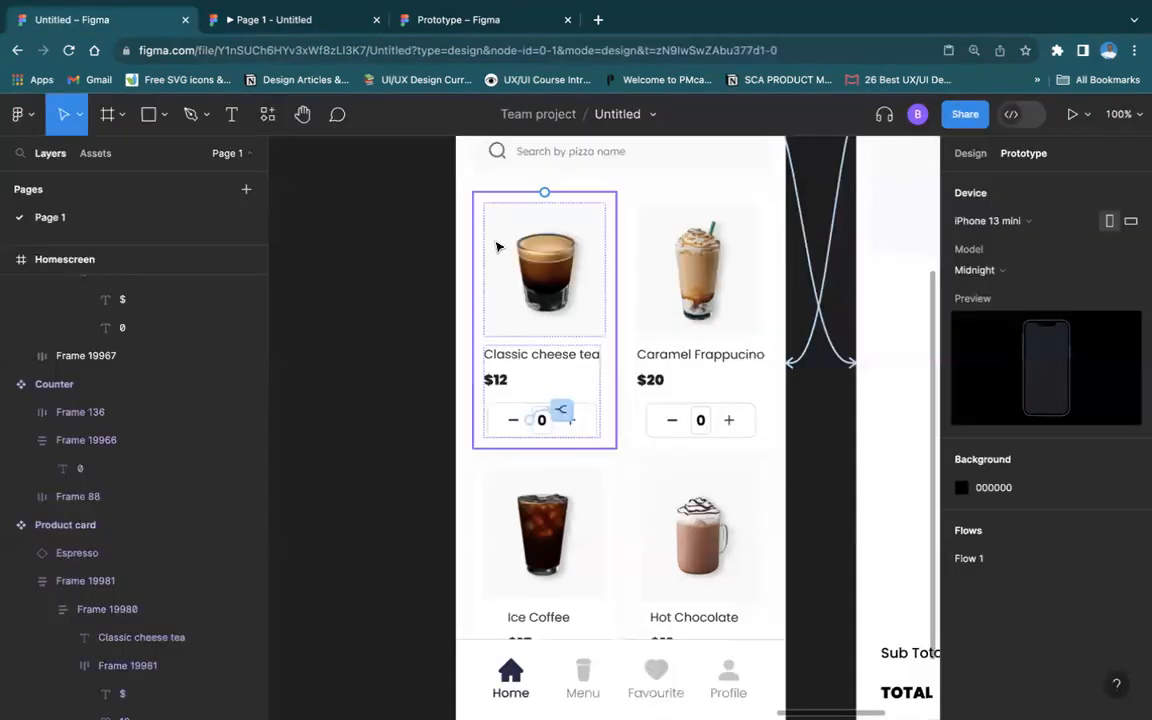
pyautogui.click(972, 153)
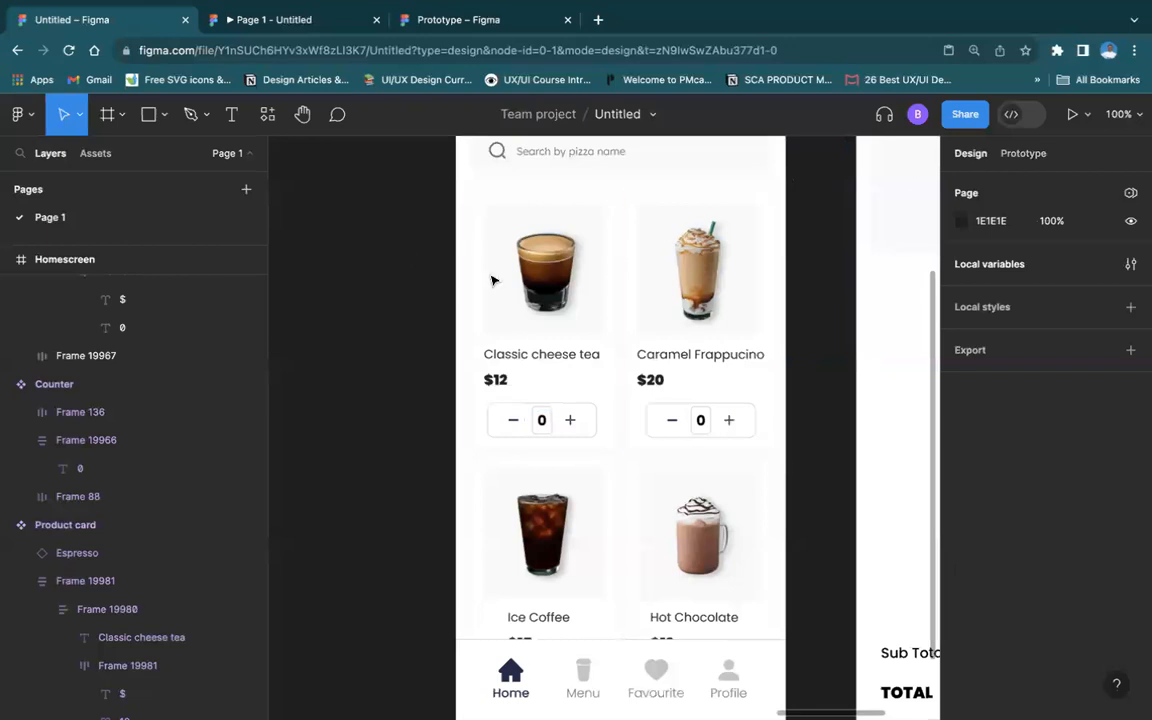
pyautogui.click(600, 285)
pyautogui.keyDown('shift'); pyautogui.click(665, 296); pyautogui.keyUp('shift')
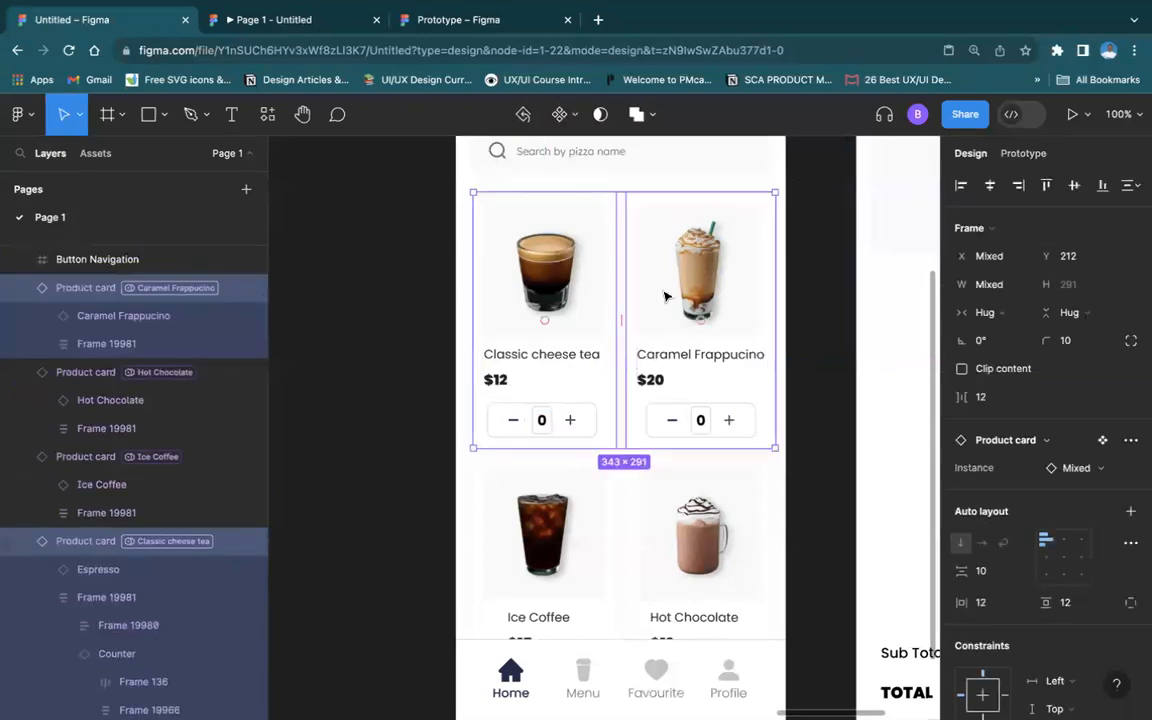
pyautogui.hotkey('shift', 'a')
# Wrap the Ice Coffee and Hot Chocolate product cards in an auto layout row
pyautogui.click(518, 578)
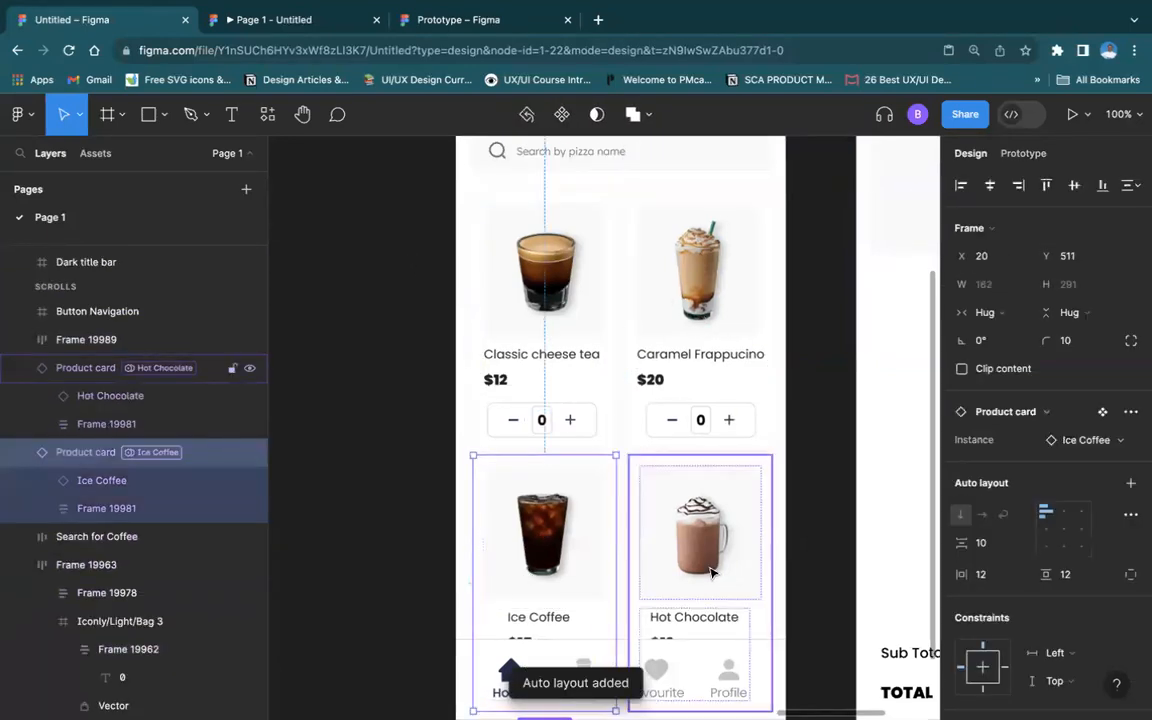
pyautogui.keyDown('shift'); pyautogui.click(643, 515); pyautogui.keyUp('shift')
pyautogui.hotkey('shift', 'a')
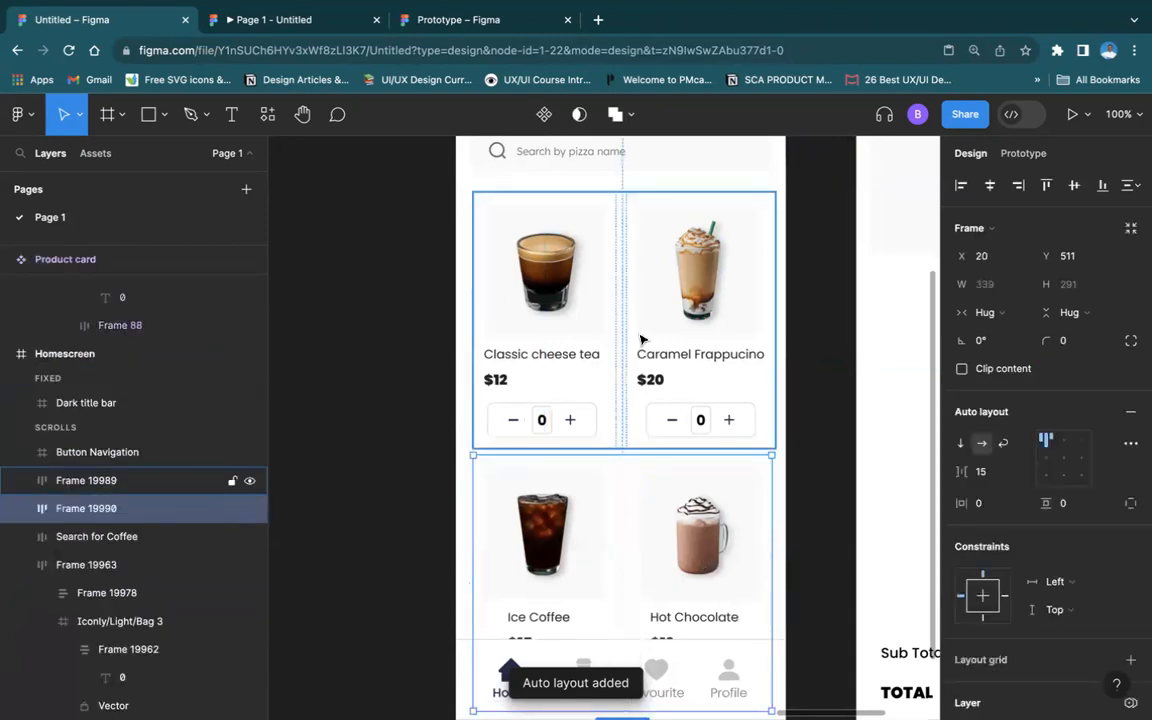
# Combine both product card rows into one vertical auto layout and wrap it in a plain frame
pyautogui.keyDown('shift'); pyautogui.click(641, 340); pyautogui.keyUp('shift')
pyautogui.hotkey('shift', 'a')
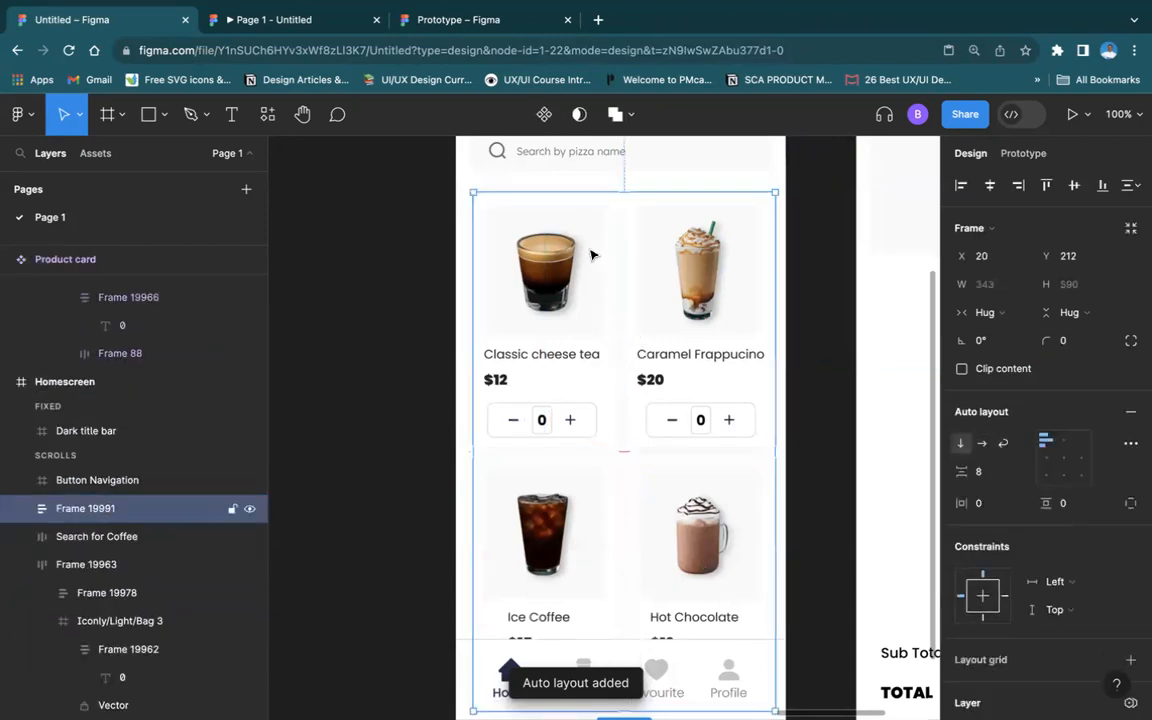
pyautogui.rightClick(594, 254)
pyautogui.click(646, 376)
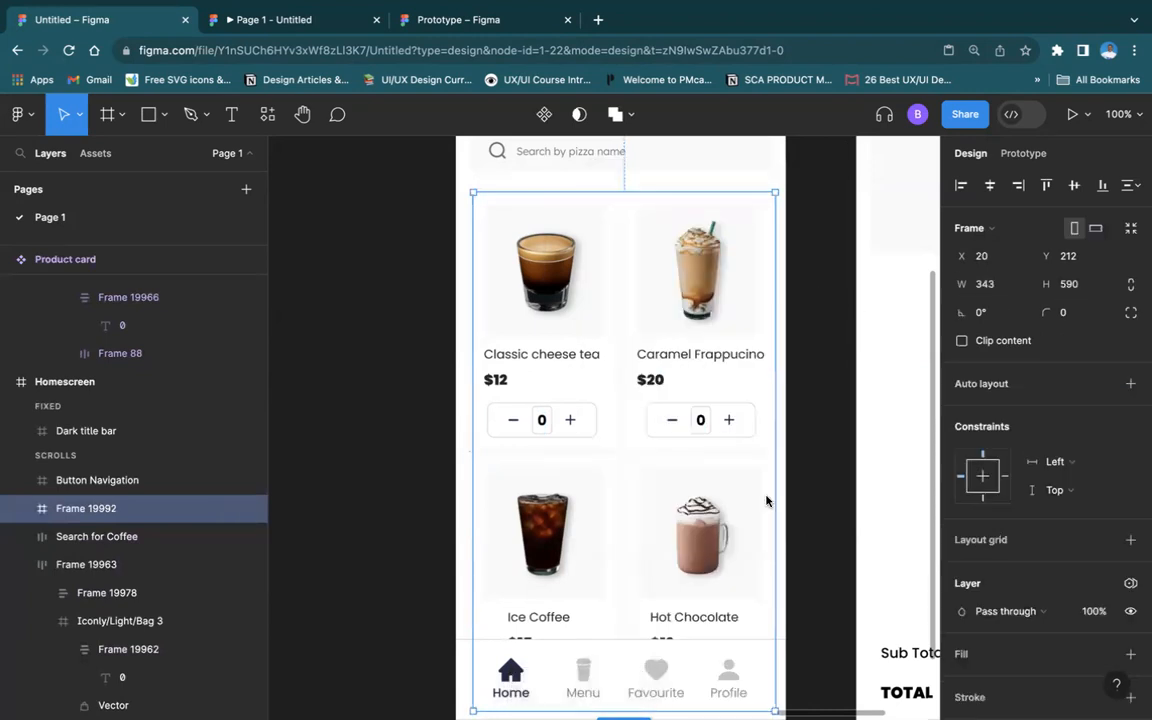
# Shorten the Homescreen's product list frame to a height of 494 so it ends above the bottom navigation, and clip its content
pyautogui.scroll(-3, 742, 529)
pyautogui.scroll(2, 760, 496)
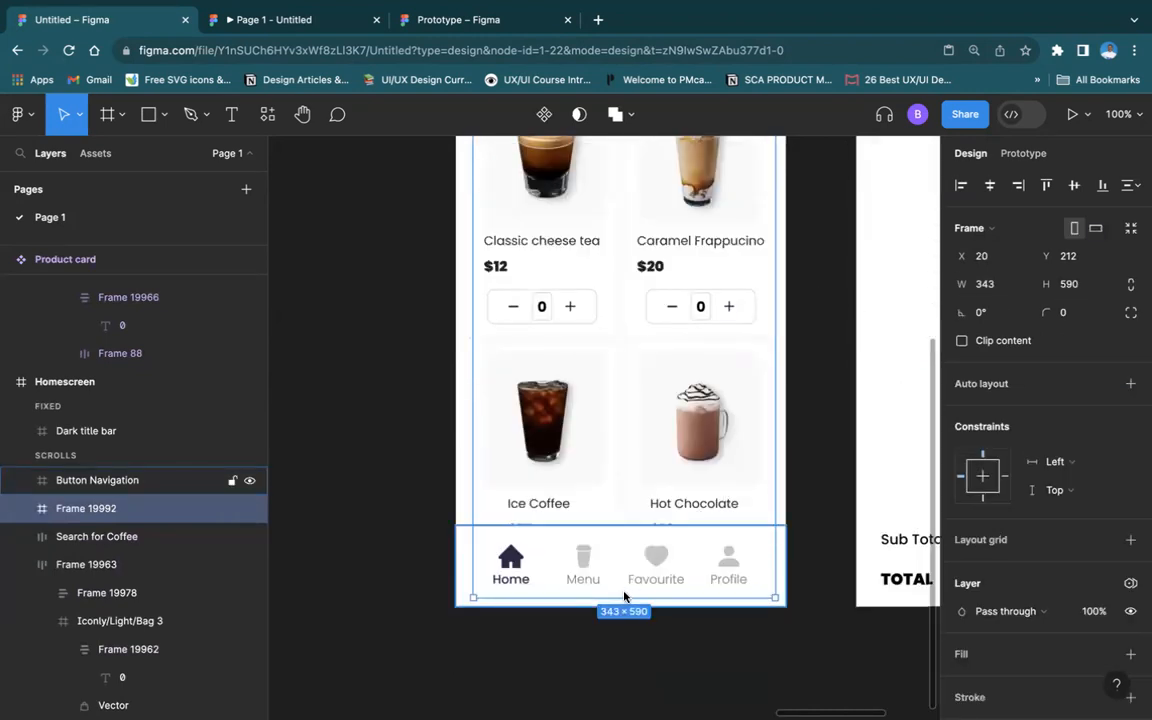
pyautogui.click(815, 540)
pyautogui.click(676, 548)
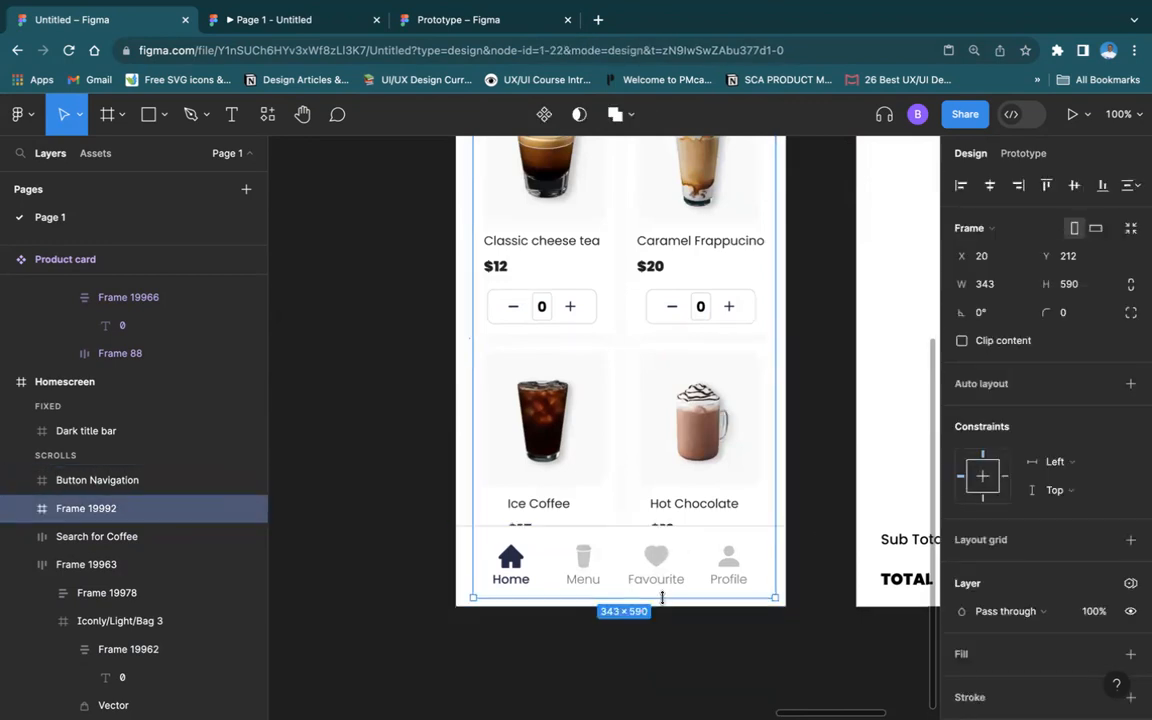
pyautogui.moveTo(662, 594); pyautogui.dragTo(671, 514)
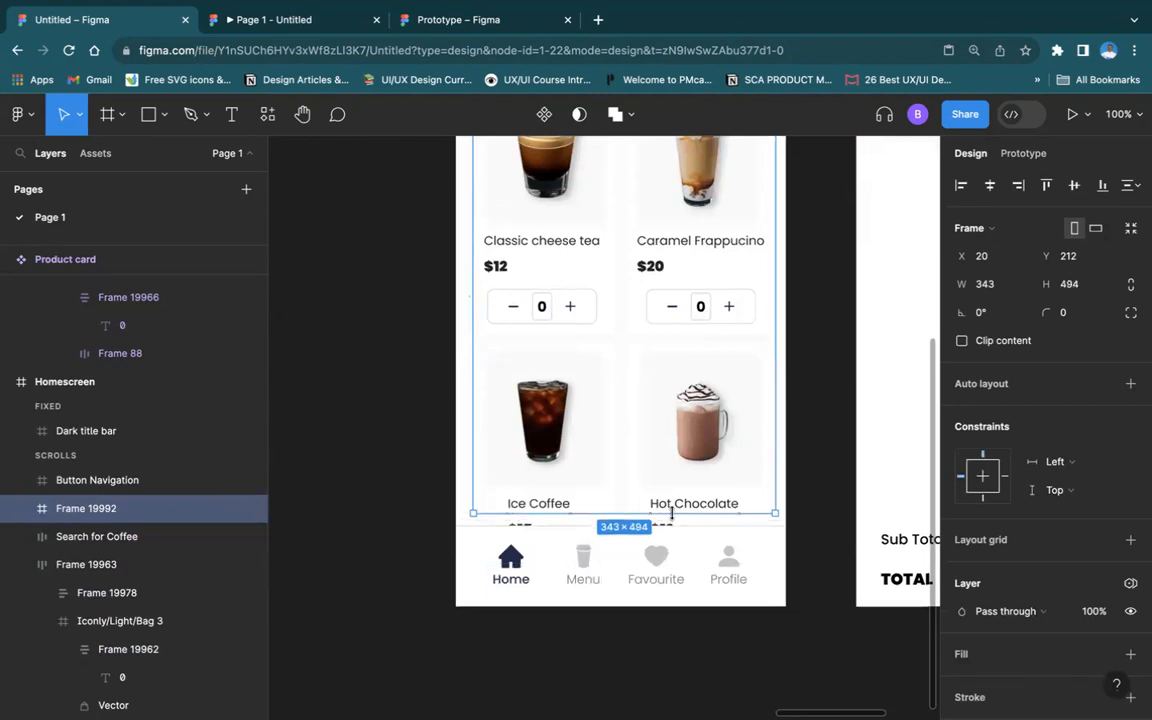
pyautogui.click(961, 340)
# Set the product list frame's scroll overflow to Vertical, keeping its position as Scroll with parent
pyautogui.click(1022, 155)
pyautogui.click(1083, 264)
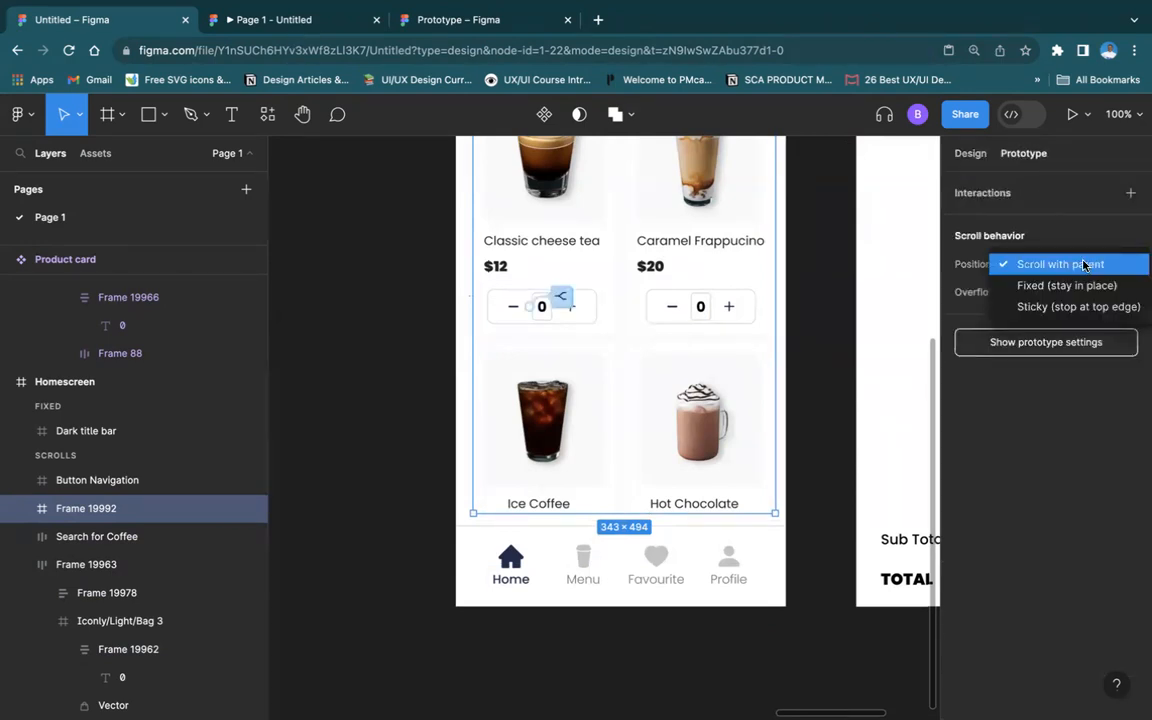
pyautogui.click(1083, 264)
pyautogui.click(1080, 292)
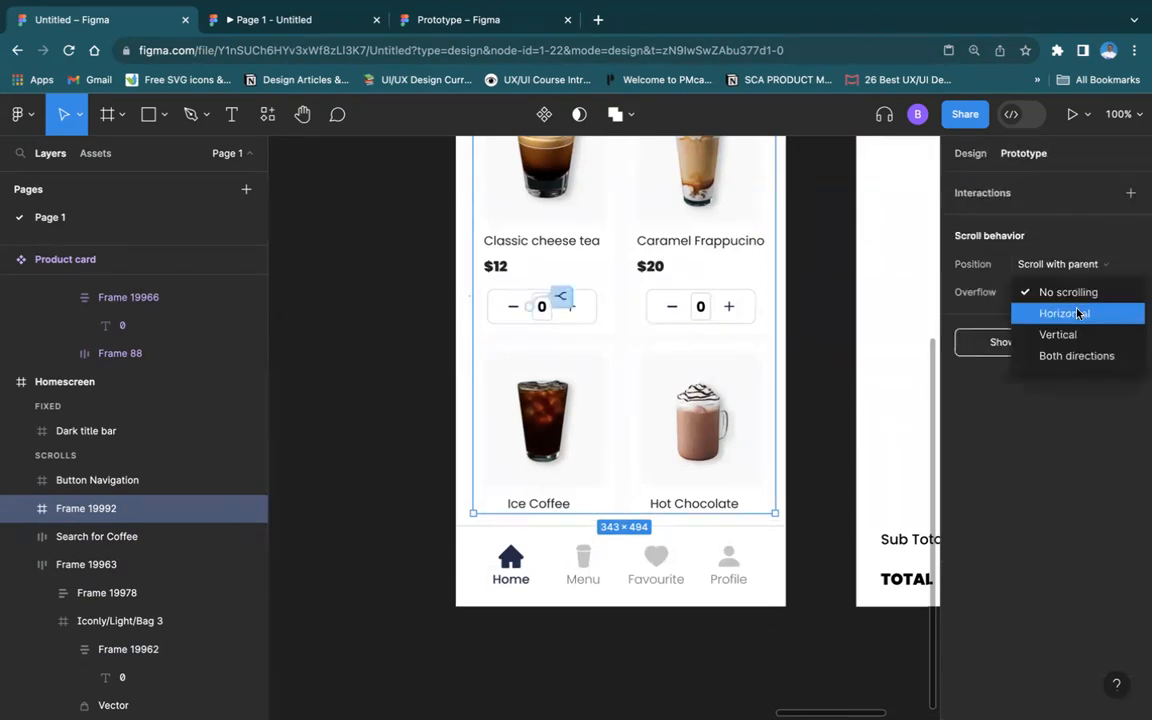
pyautogui.click(1078, 314)
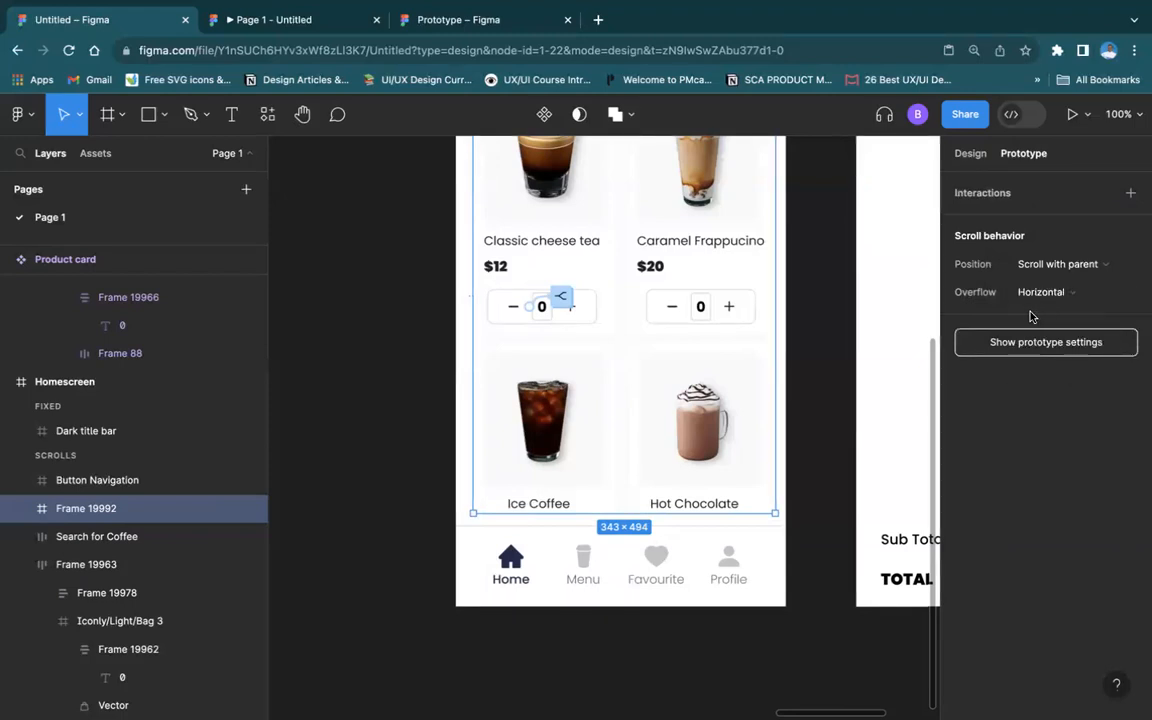
pyautogui.click(1062, 346)
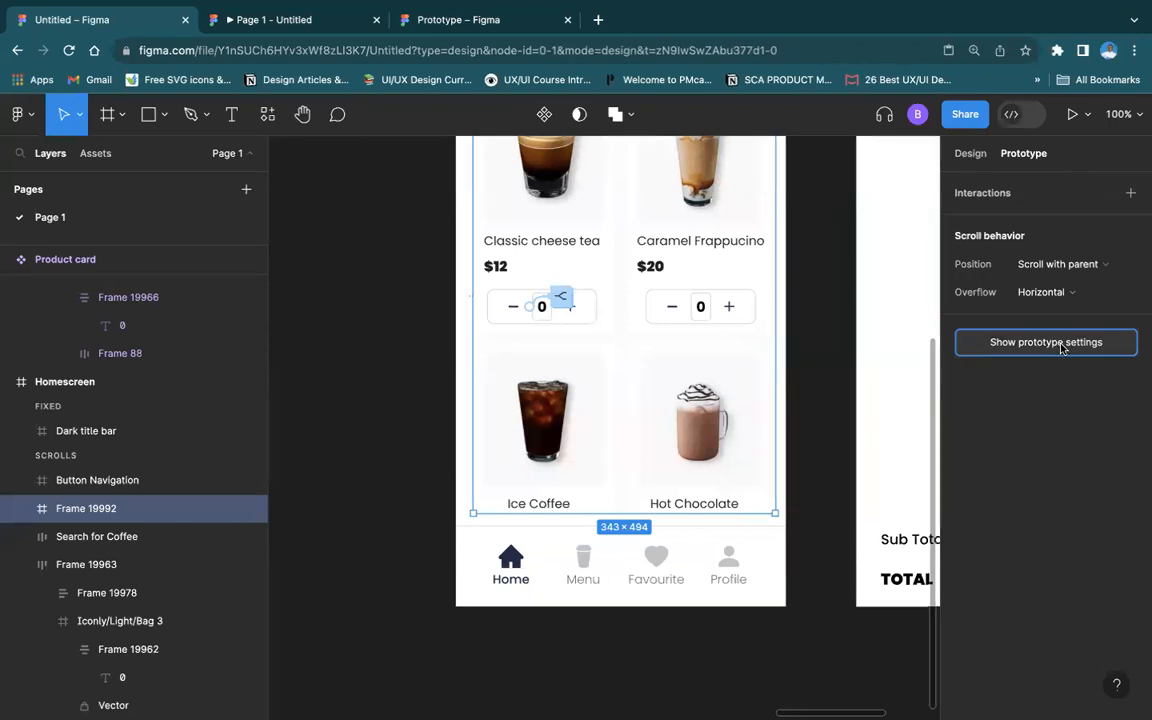
pyautogui.click(612, 389)
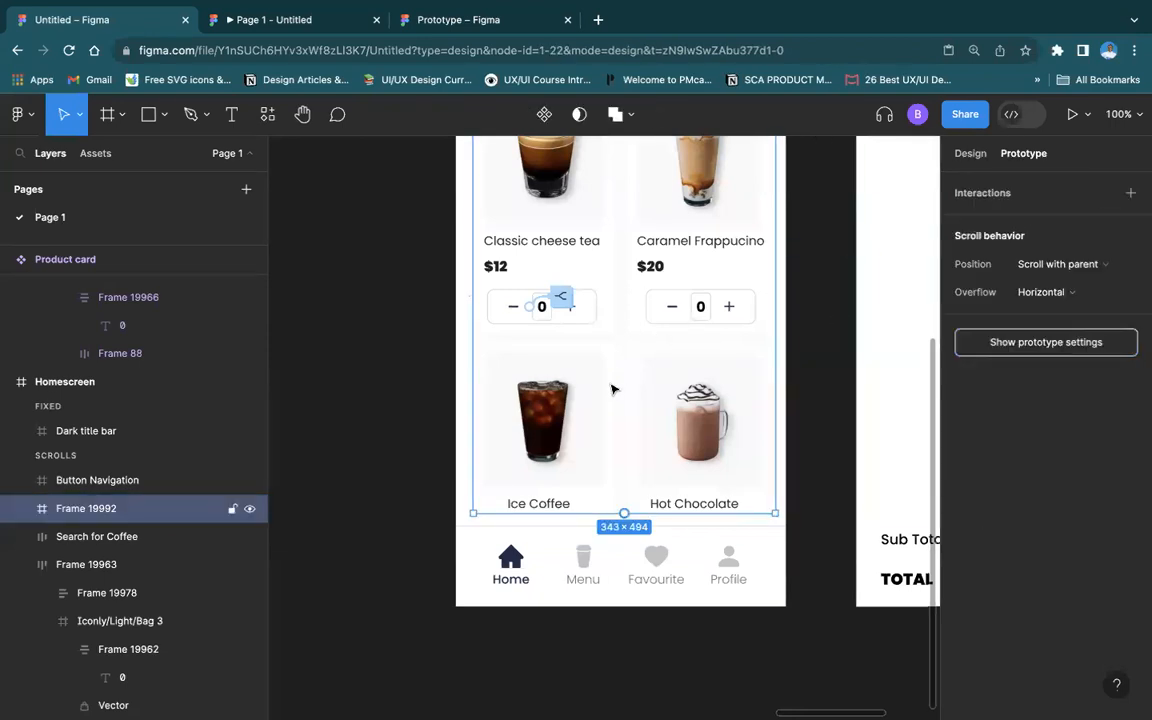
pyautogui.click(1062, 294)
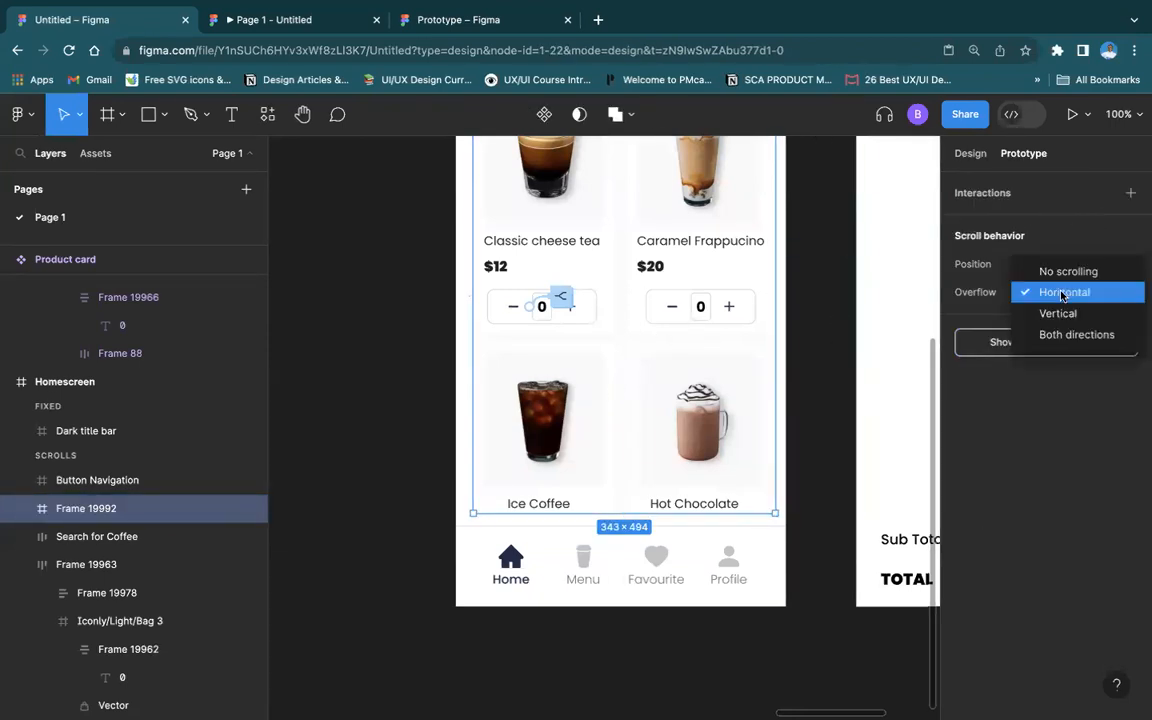
pyautogui.click(1062, 314)
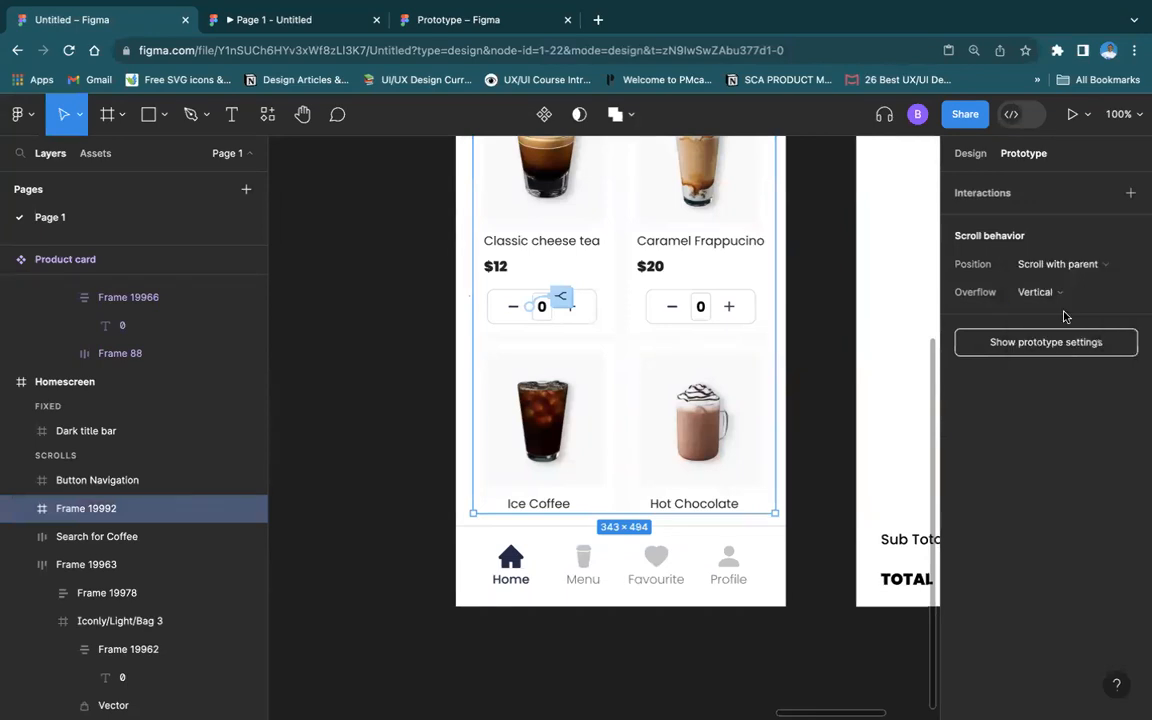
# In the prototype preview, scroll the product list and raise the Ice Coffee count to 1 and the Hot Chocolate count to 3
pyautogui.moveTo(257, 22)
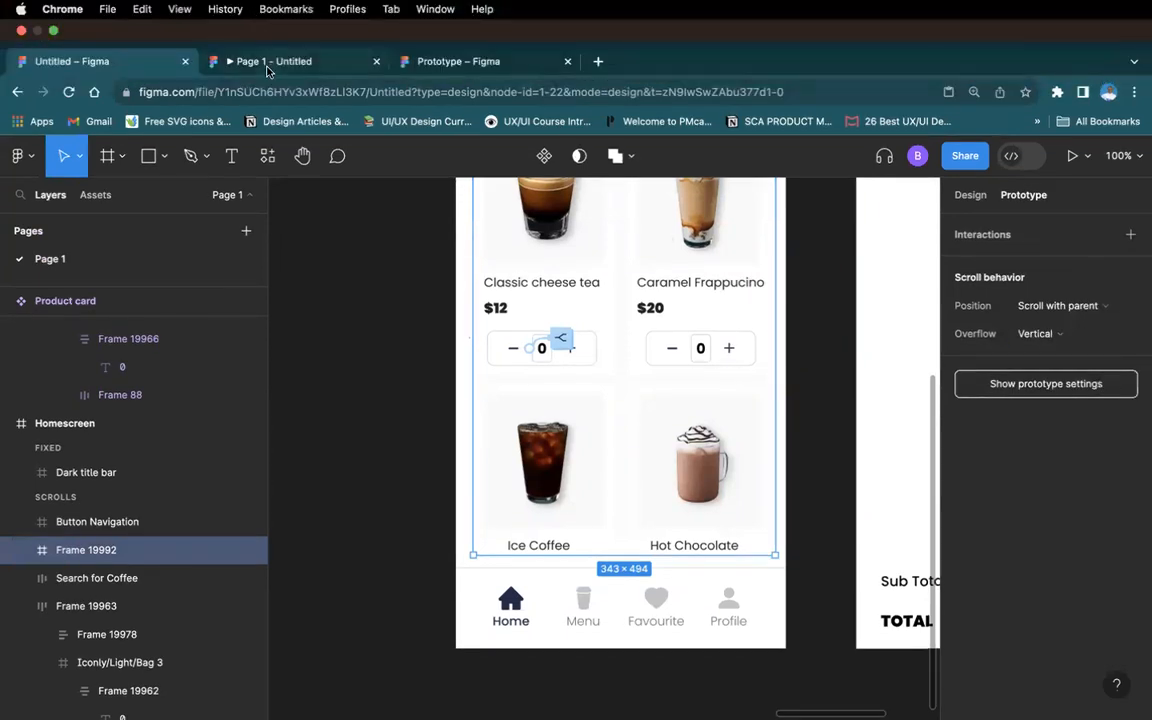
pyautogui.click(273, 61)
pyautogui.moveTo(553, 429); pyautogui.dragTo(570, 347)
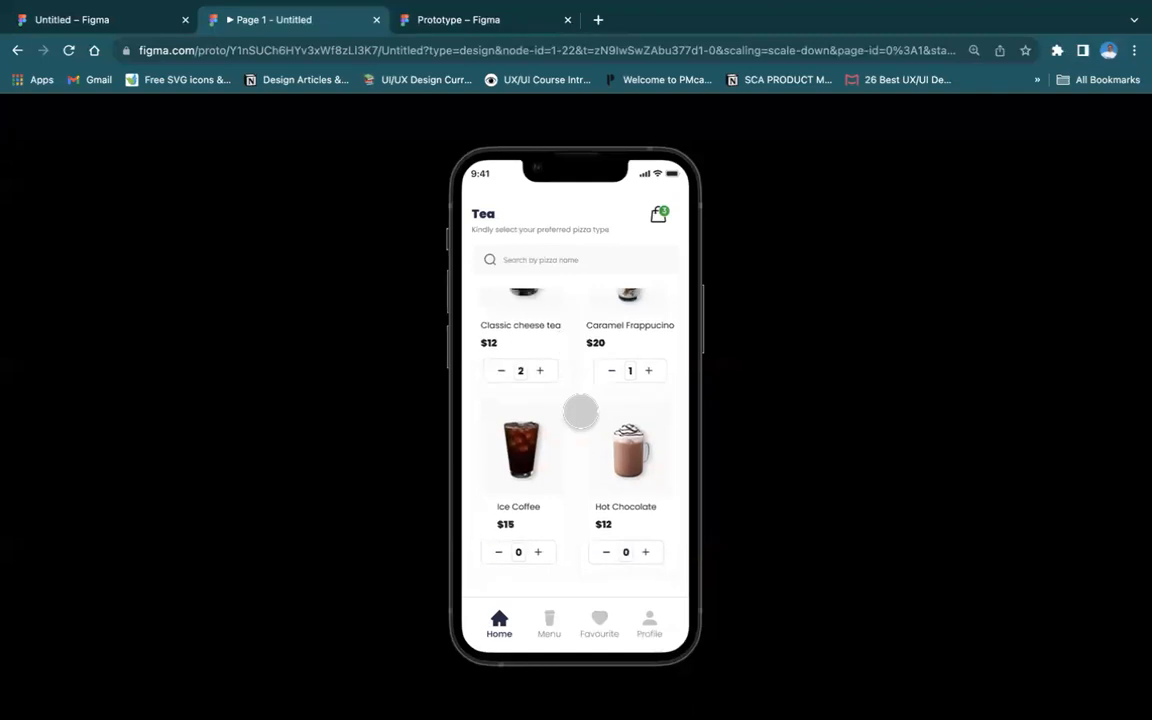
pyautogui.click(539, 552)
pyautogui.click(646, 553)
pyautogui.click(646, 553)
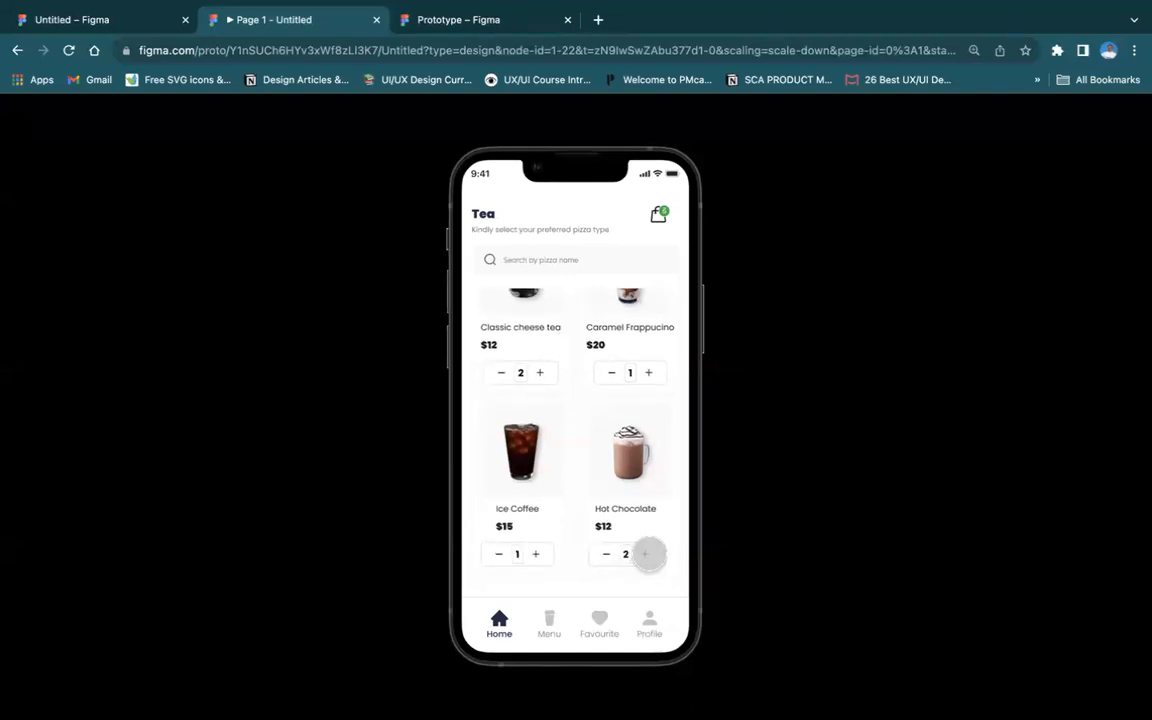
pyautogui.click(646, 553)
pyautogui.click(501, 553)
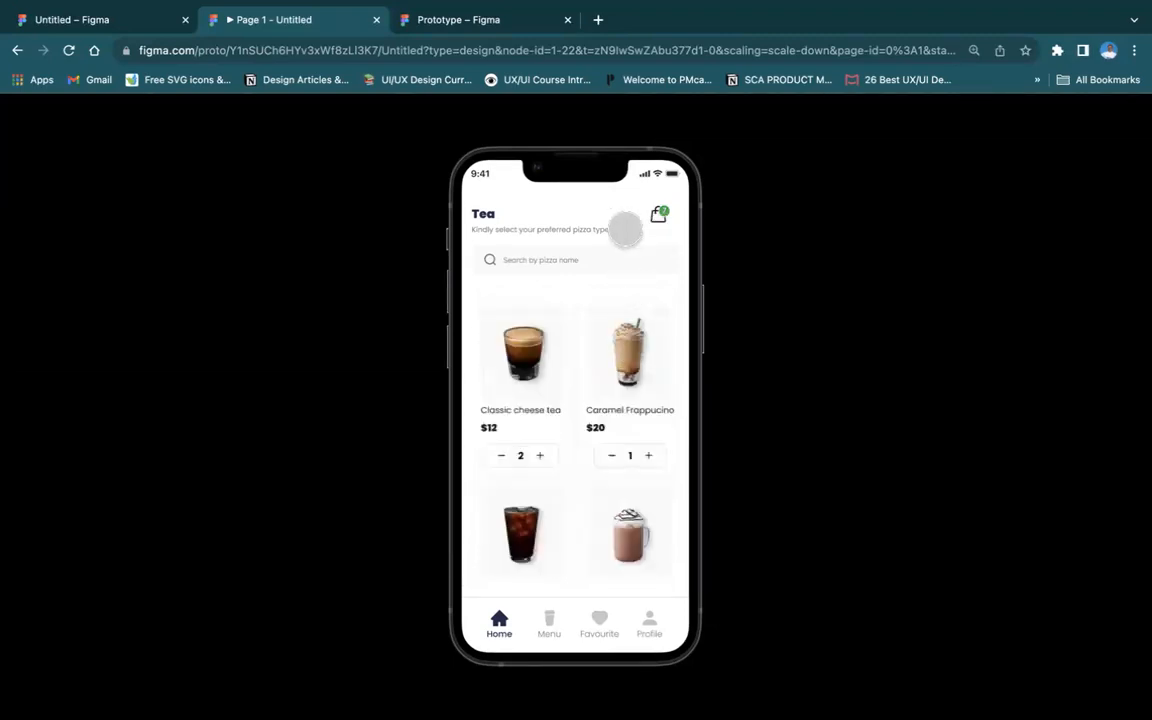
# Open the cart in the preview and scroll through its list to check the added items
pyautogui.click(660, 215)
pyautogui.moveTo(606, 429)
pyautogui.mouseDown()
pyautogui.moveTo(607, 309)
pyautogui.moveTo(606, 449)
pyautogui.mouseUp()
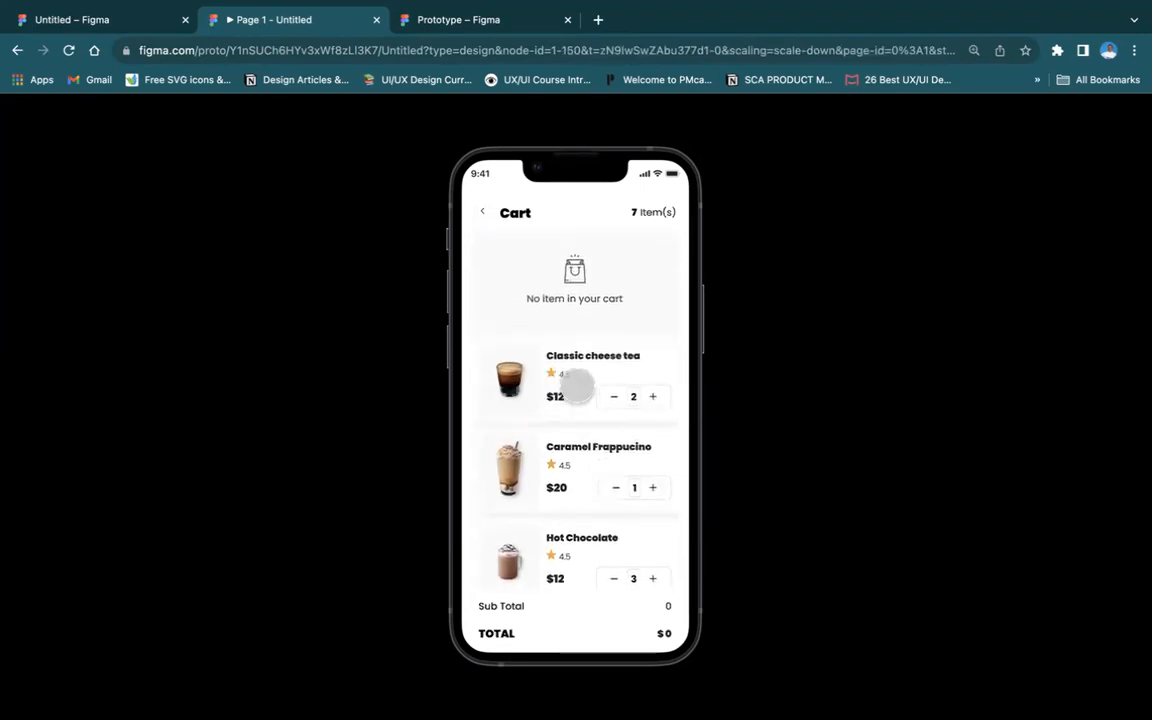
pyautogui.scroll(-1, 621, 505)
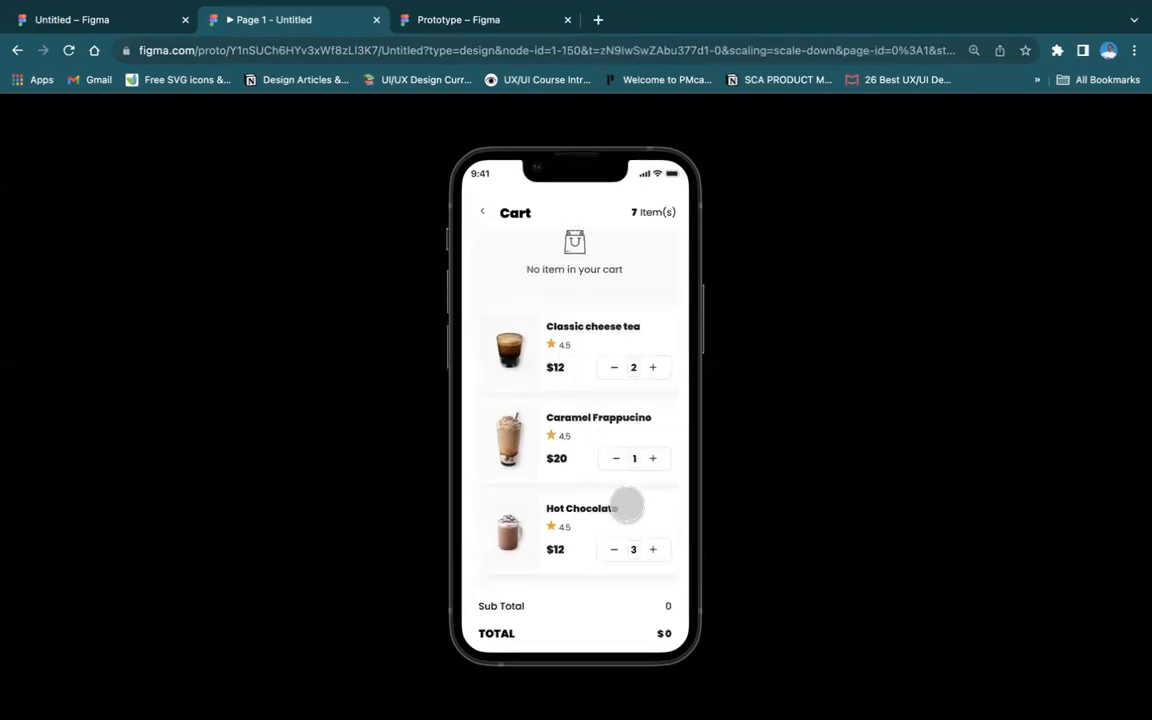
pyautogui.scroll(1, 622, 398)
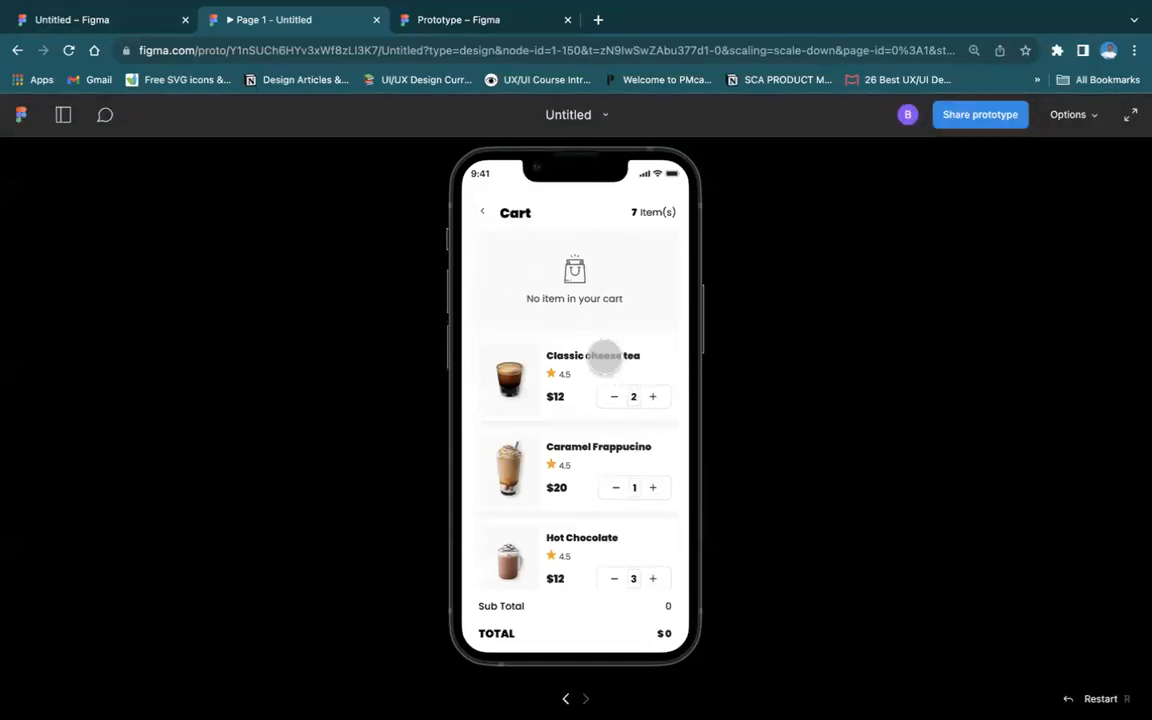
# Lower the Classic cheese tea, Caramel Frappucino and Hot Chocolate counts in the preview's cart to zero
pyautogui.click(62, 22)
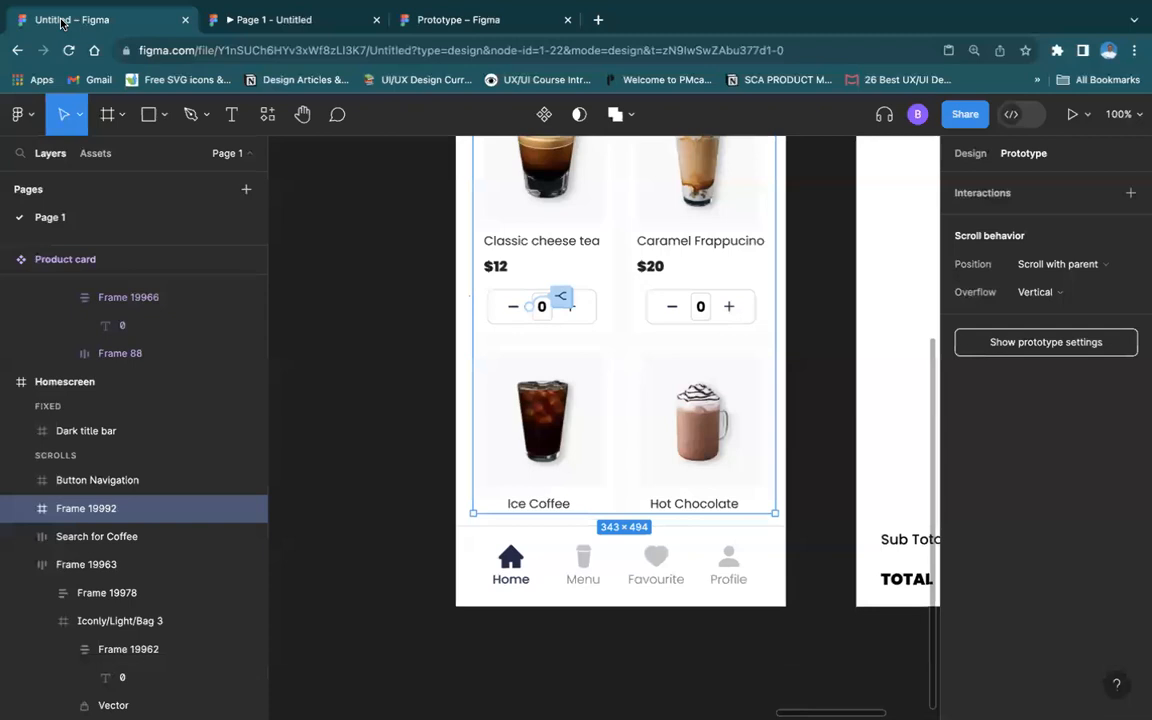
pyautogui.click(272, 22)
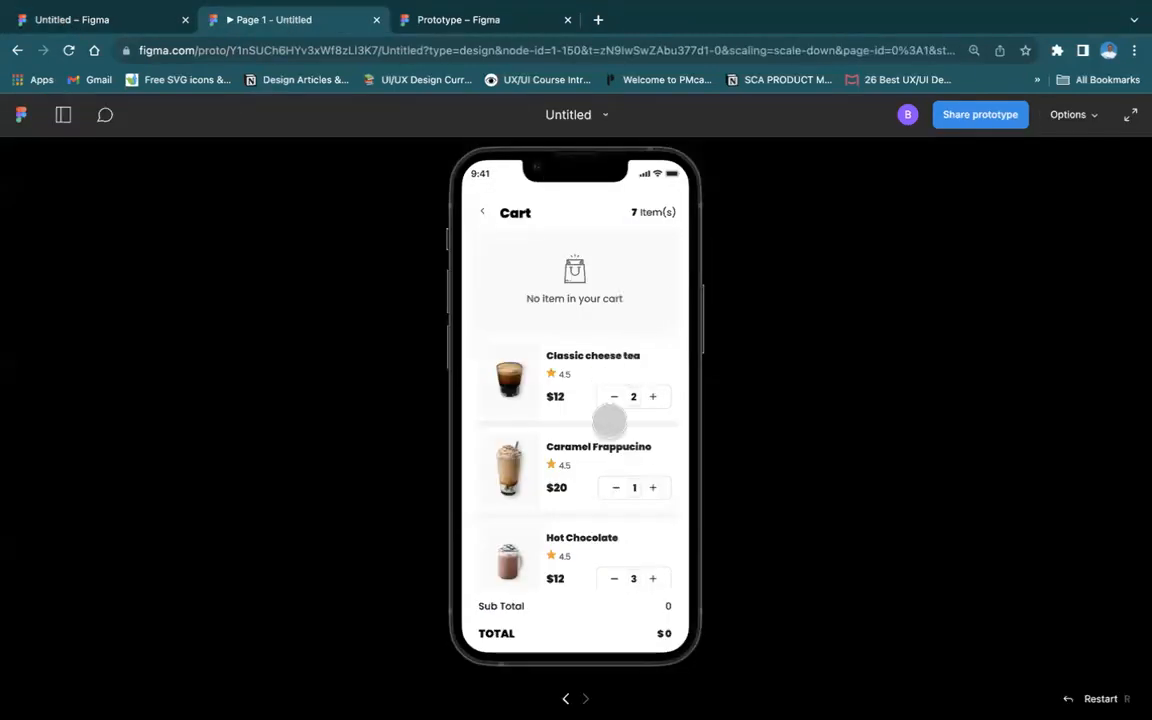
pyautogui.click(611, 395)
pyautogui.click(609, 395)
pyautogui.click(609, 395)
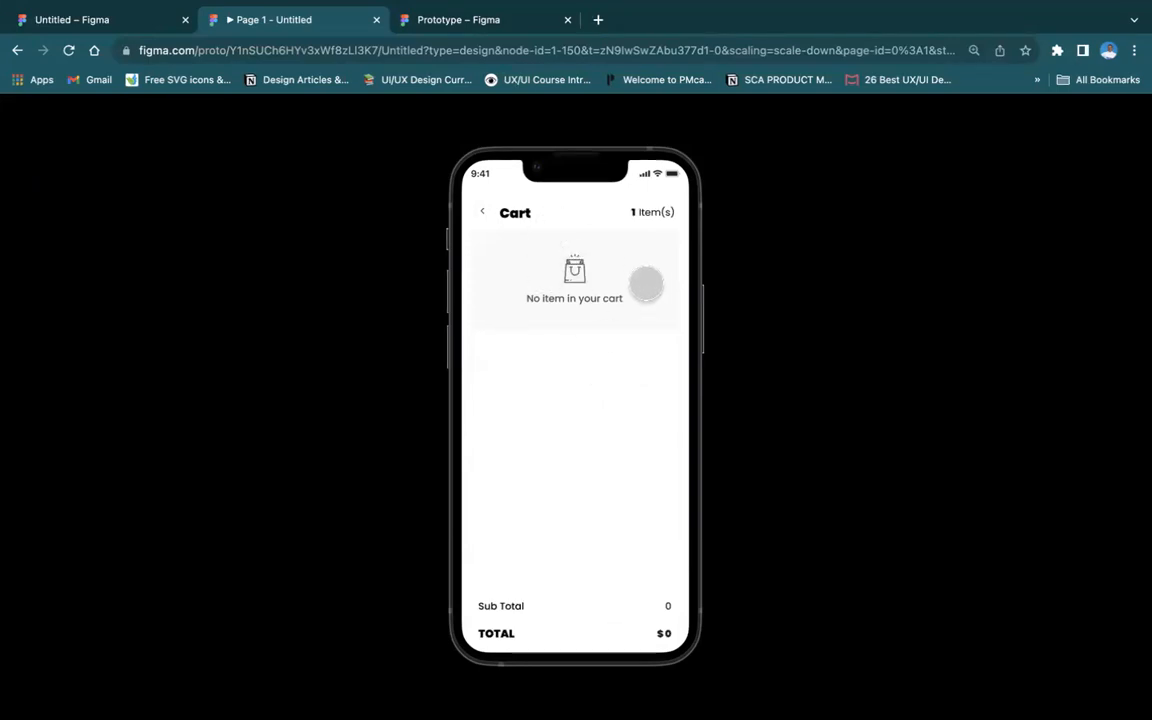
# Check the emptied cart screen in the preview and return to the design file
pyautogui.click(116, 22)
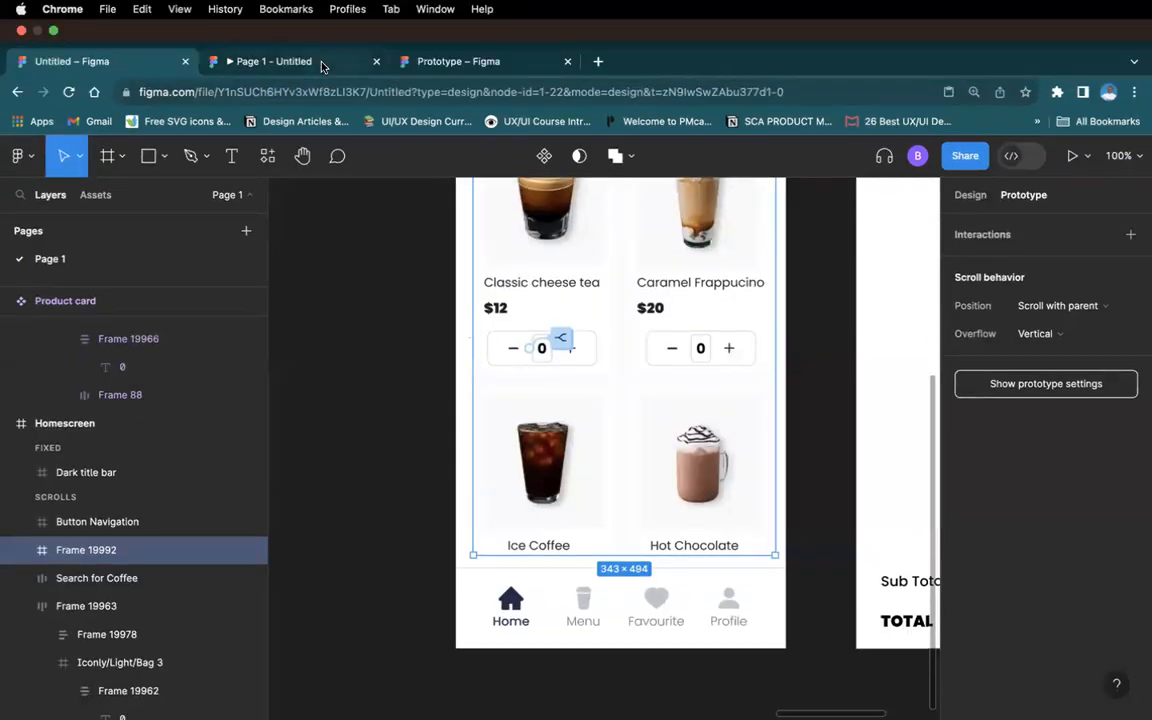
pyautogui.click(321, 66)
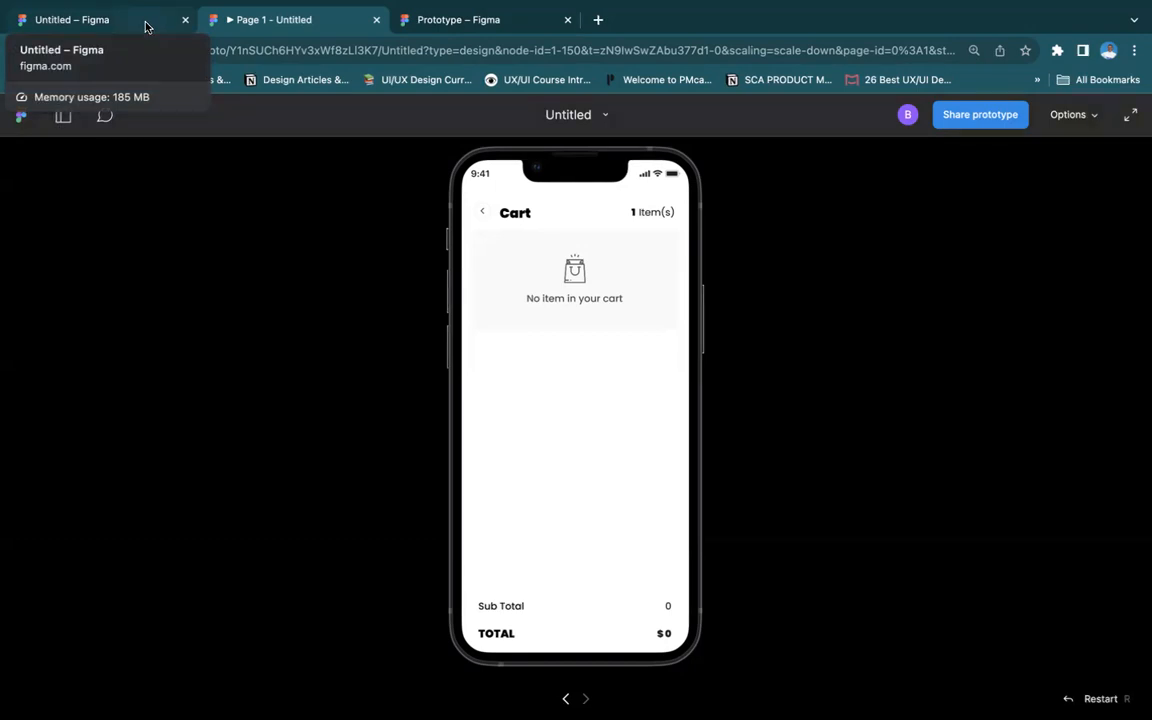
pyautogui.click(147, 26)
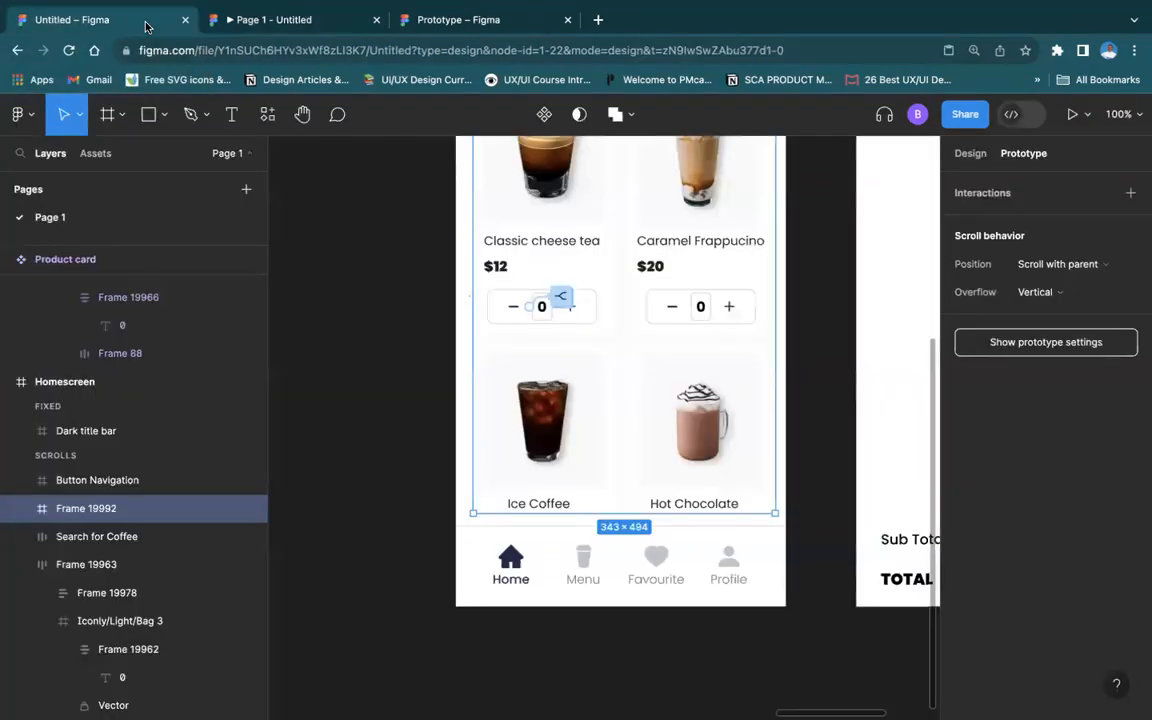